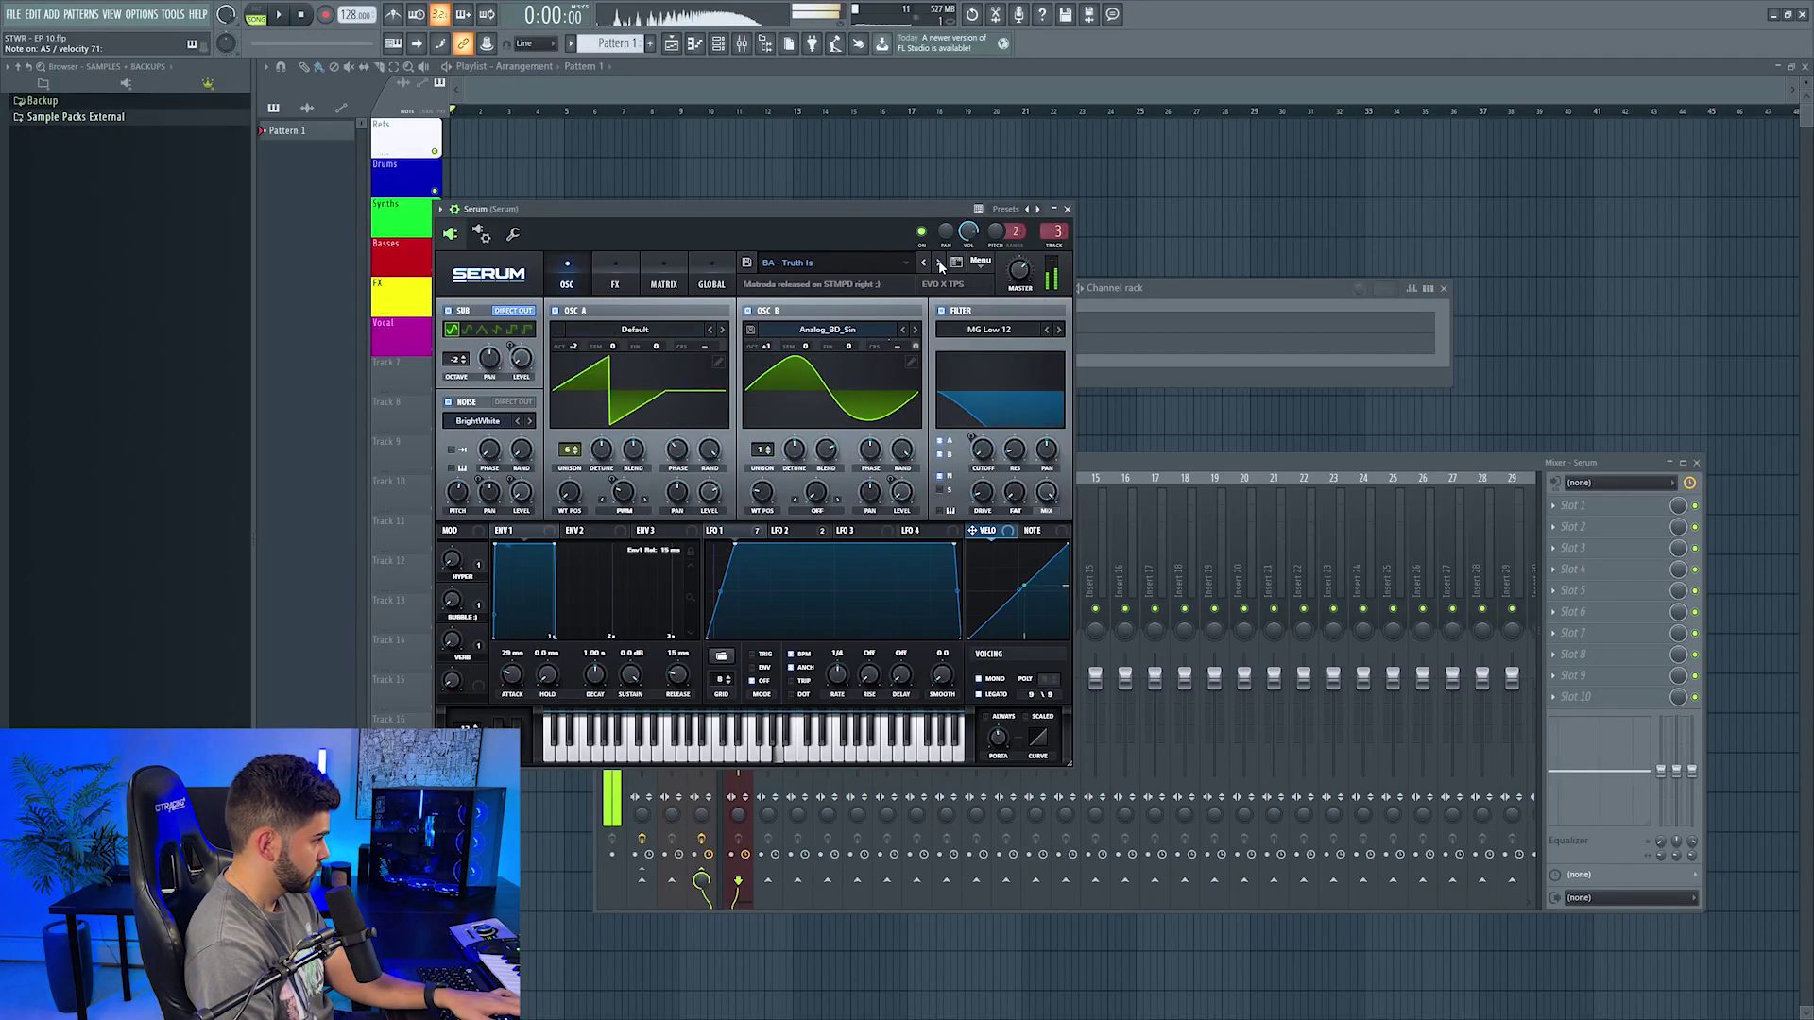
# Step: Step through Serum's bass presets to BA - Viper and clone the Serum channel
pyautogui.click(939, 264)
pyautogui.click(937, 265)
pyautogui.click(935, 267)
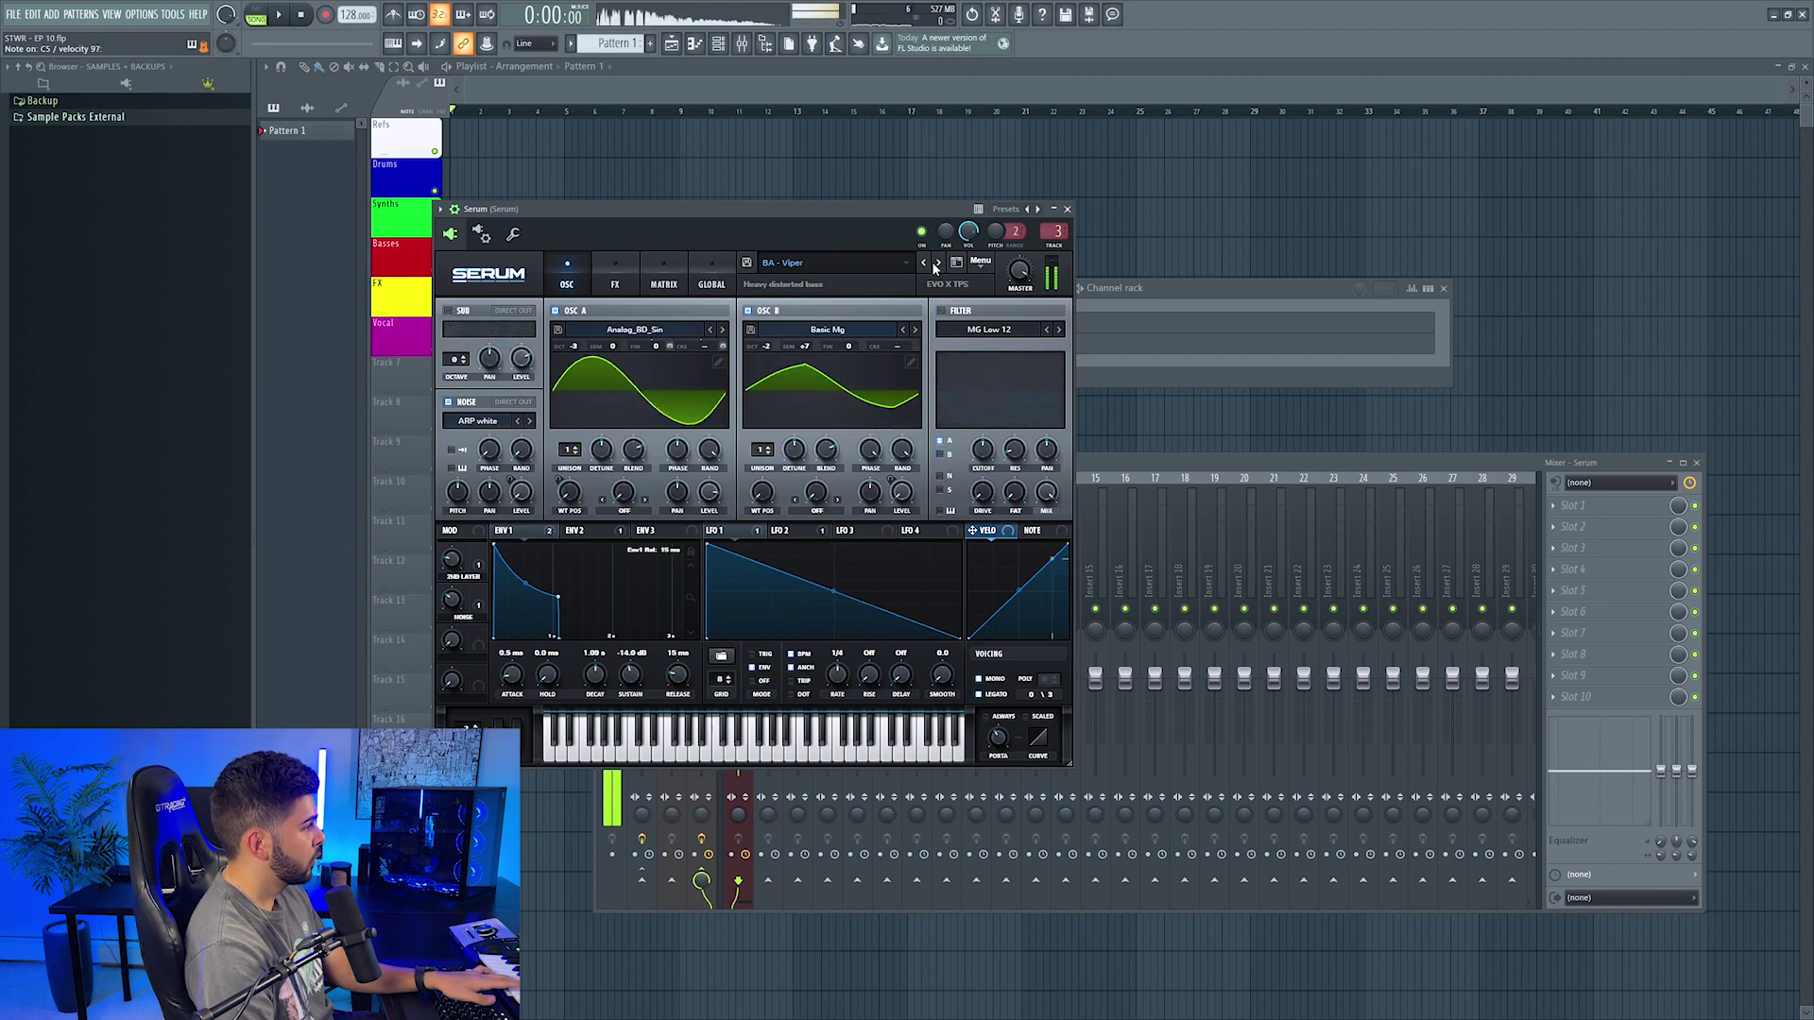
pyautogui.rightClick(1143, 304)
pyautogui.click(1114, 465)
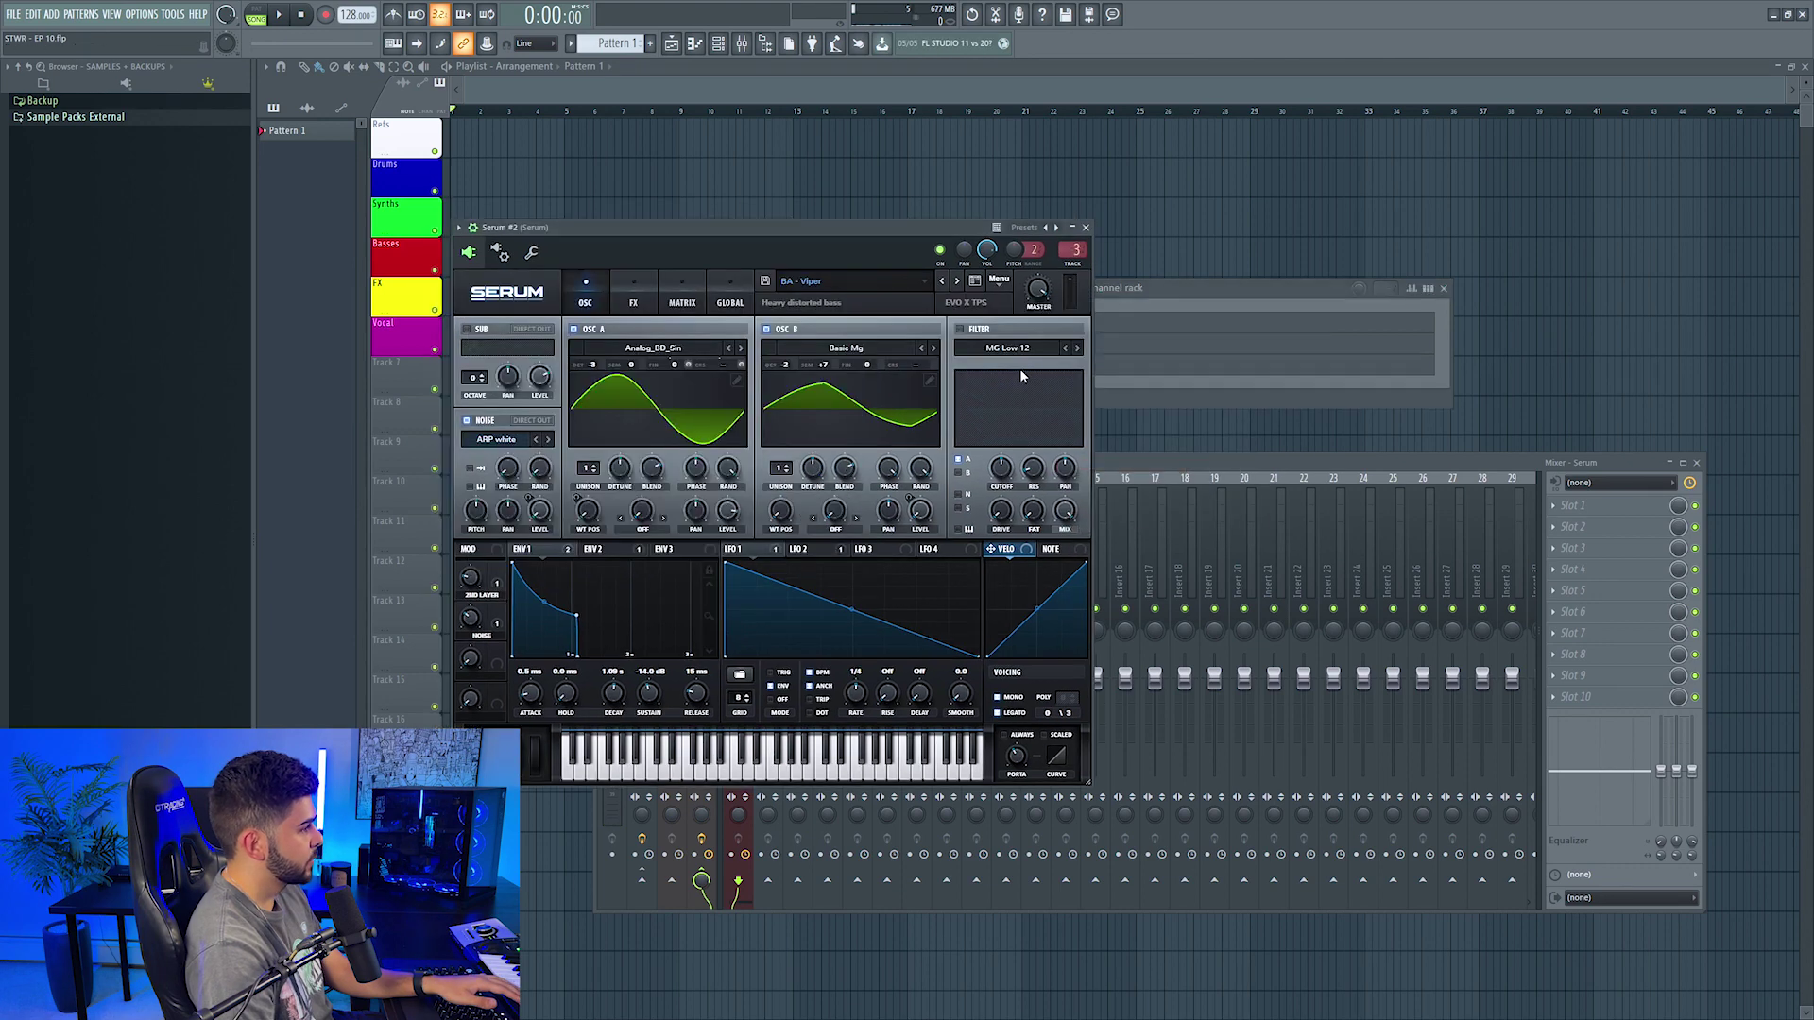
# Step: Browse the Evolution Of Sound - Destination Presets on the cloned Serum, load LD - Only True GS, and close its window
pyautogui.click(850, 280)
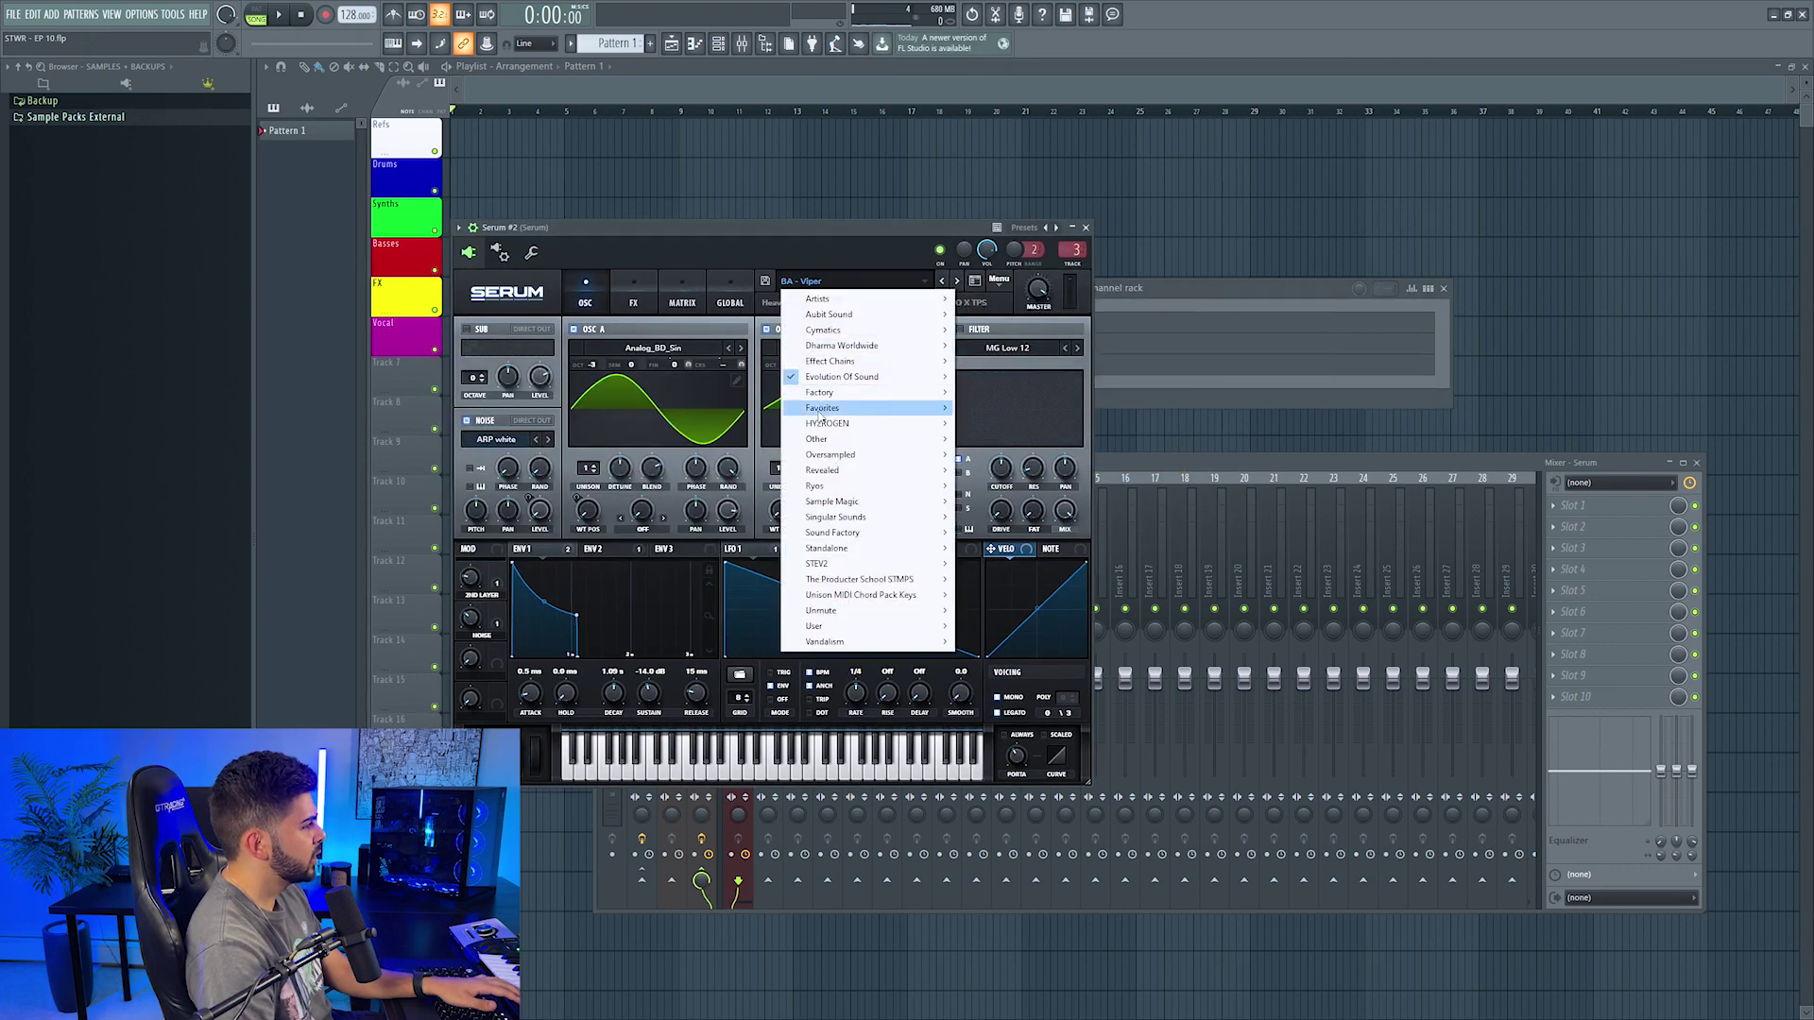
pyautogui.moveTo(877, 381)
pyautogui.moveTo(1086, 439)
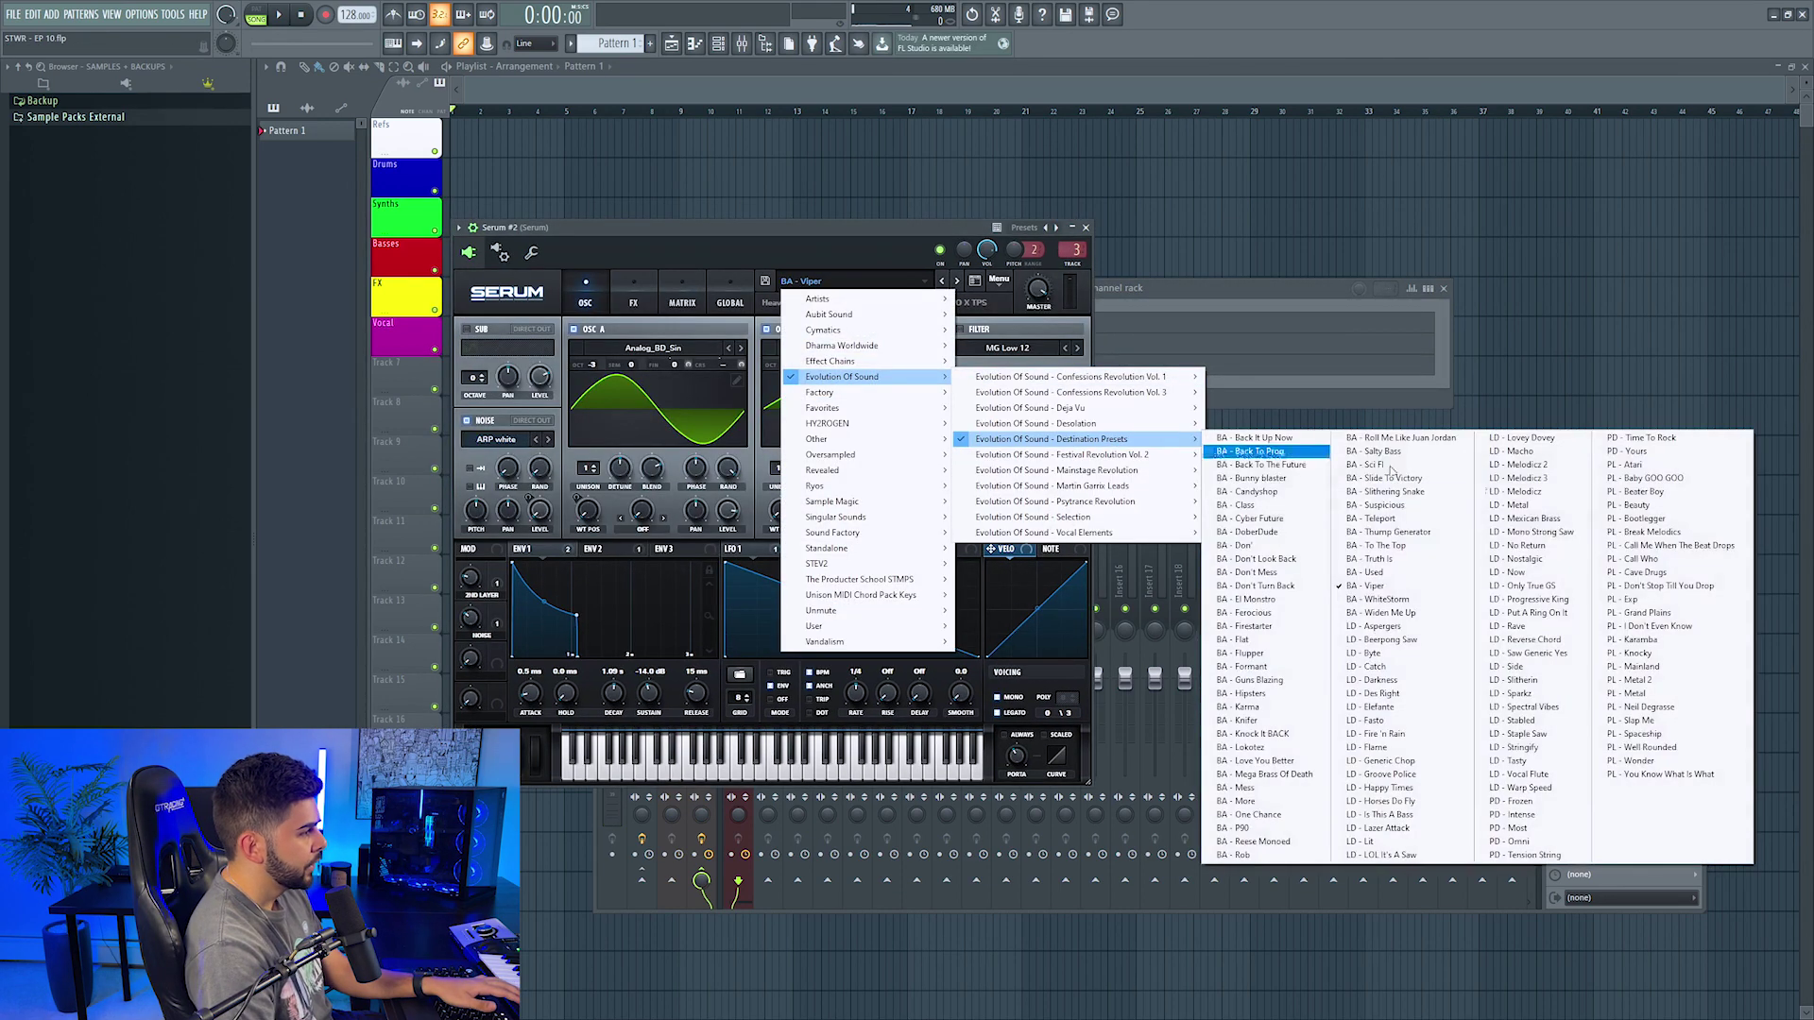
pyautogui.click(1389, 599)
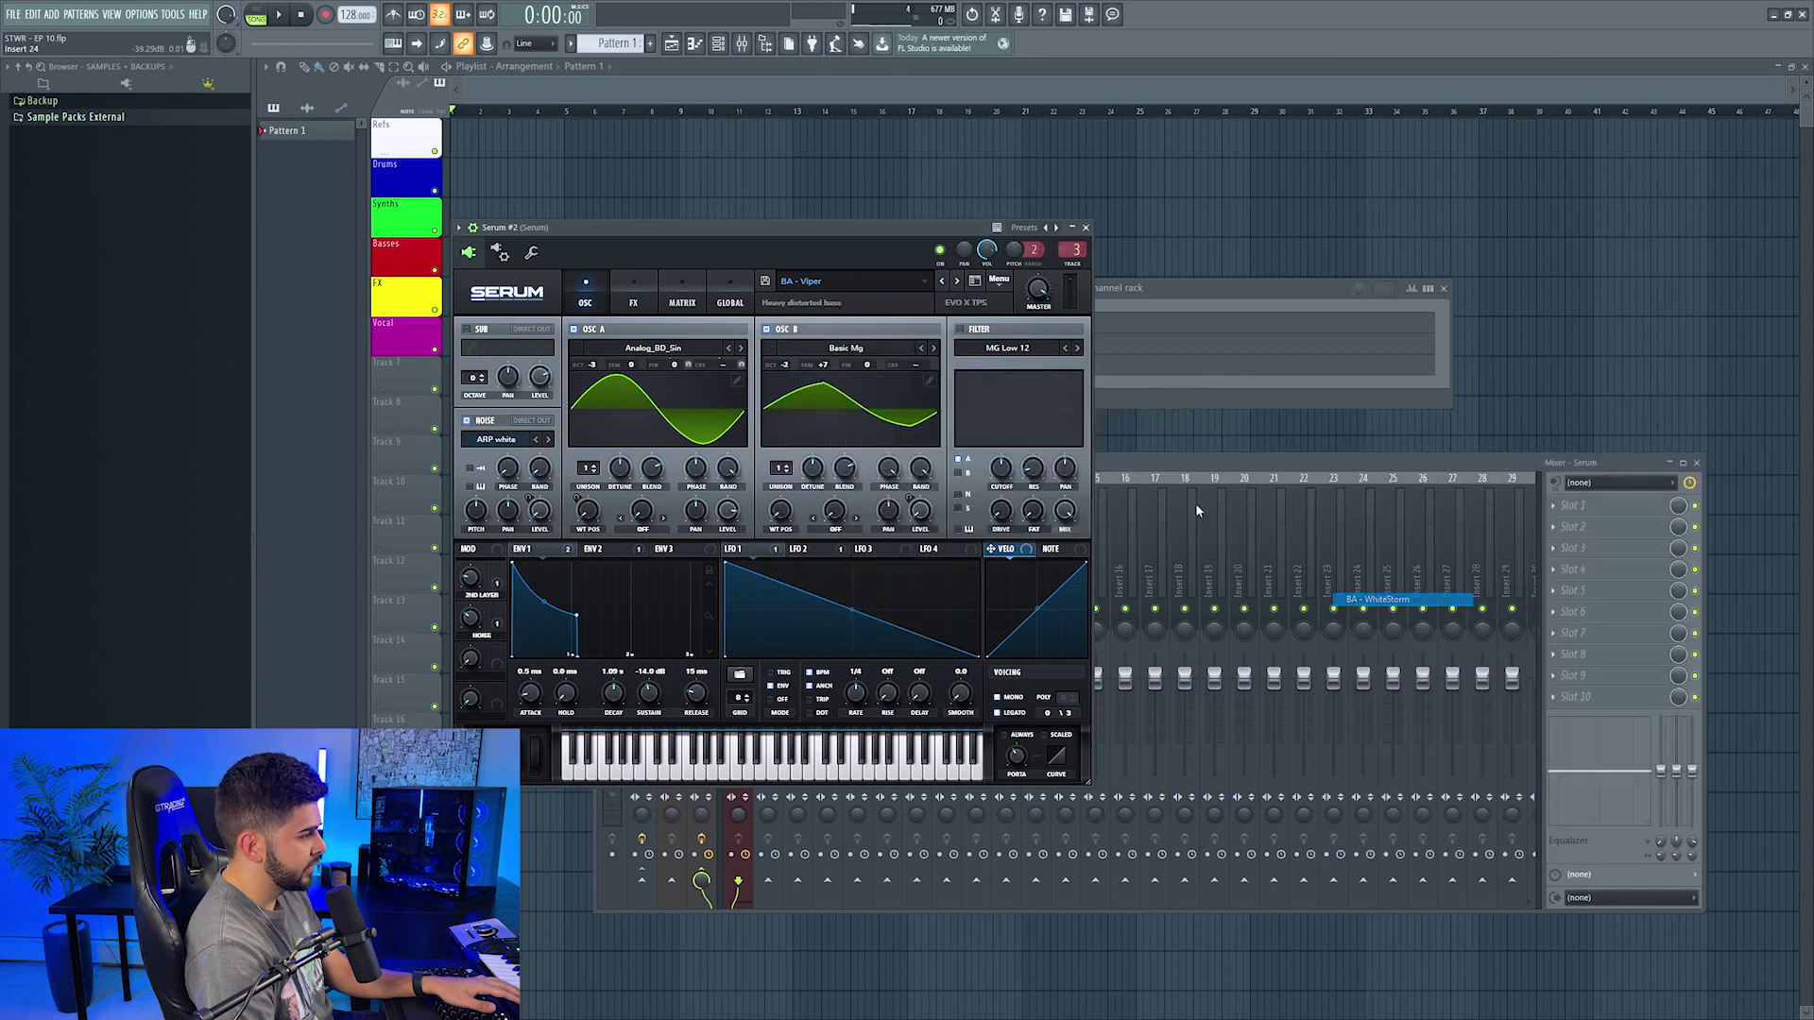
pyautogui.click(944, 281)
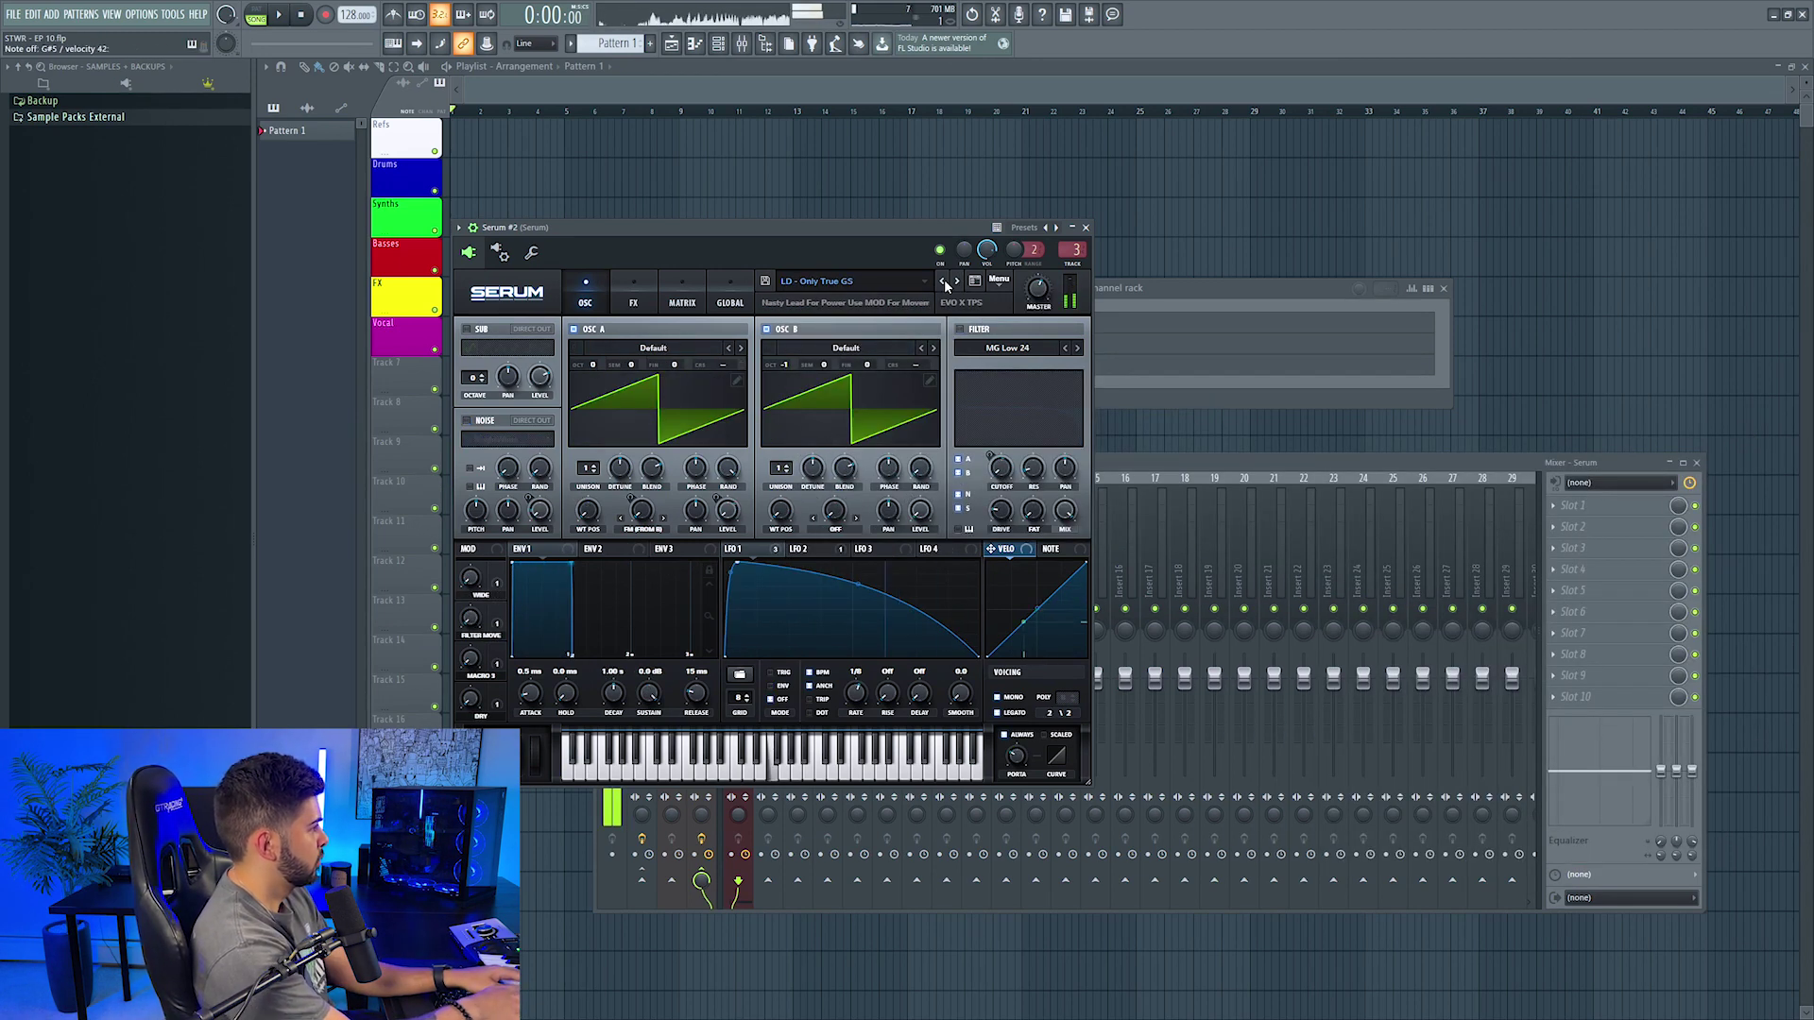
pyautogui.click(1086, 226)
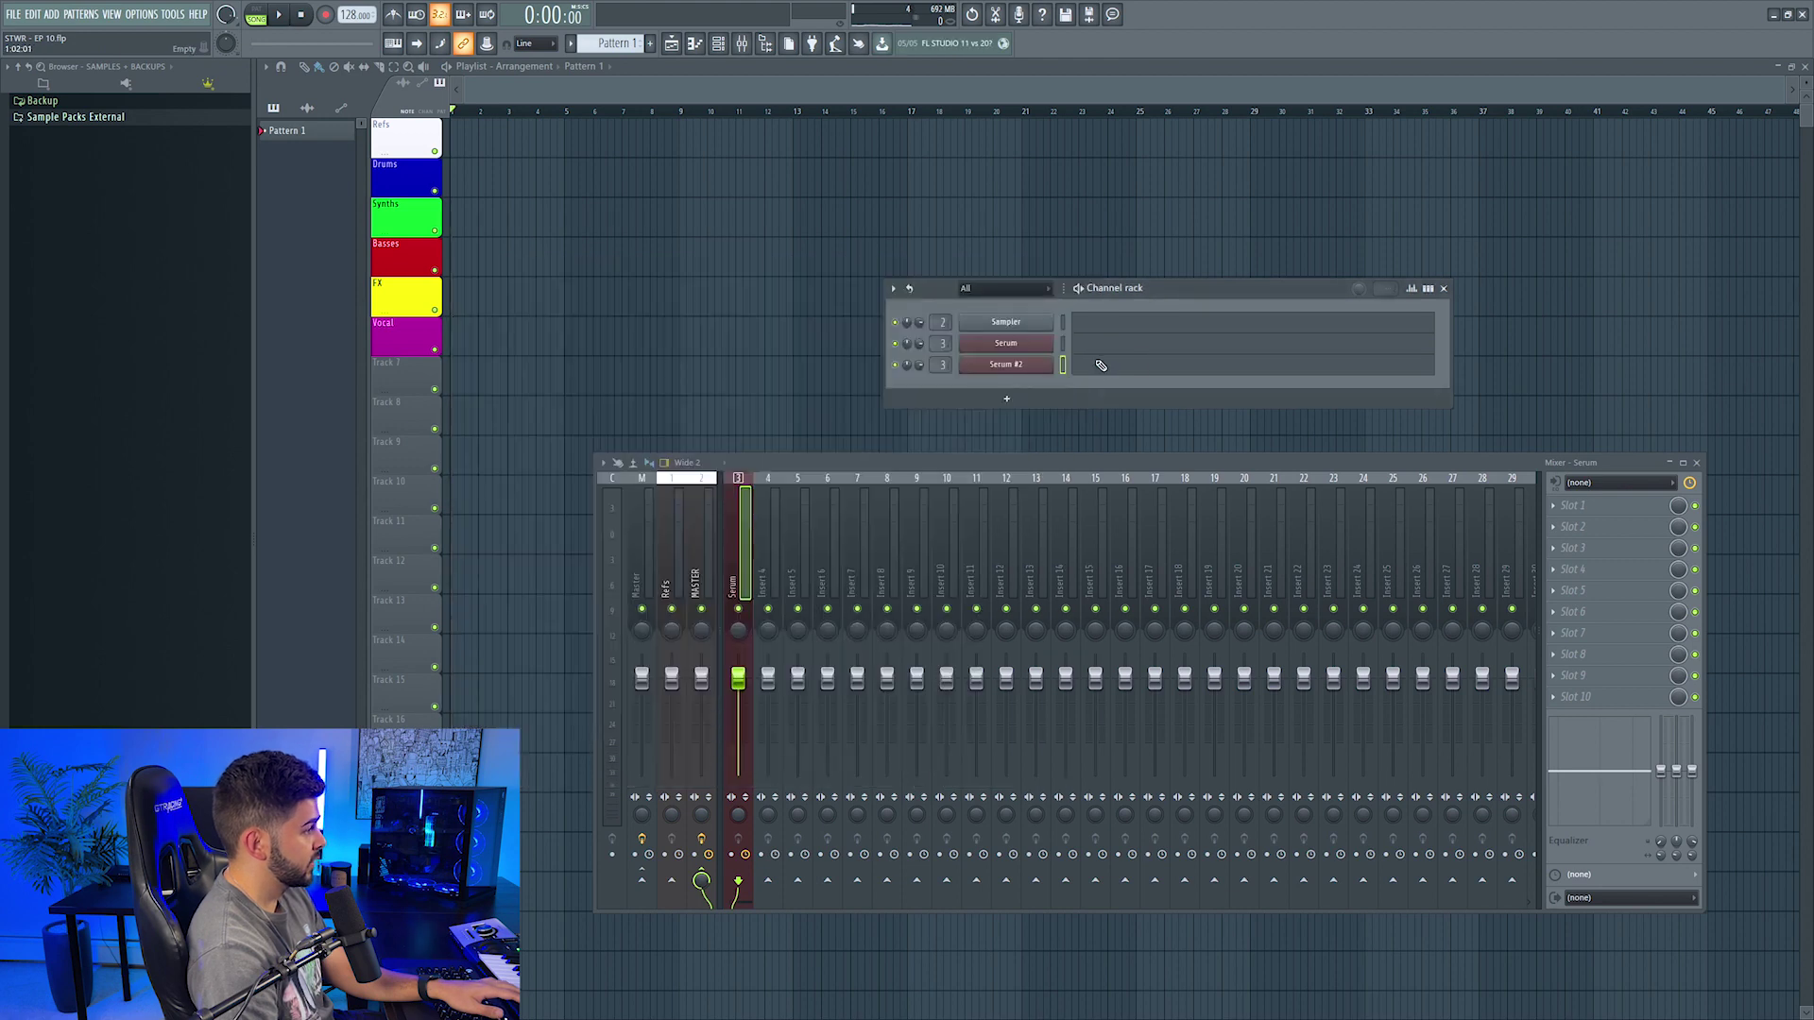
# Step: Write a two-bar Serum #2 melody in Pattern 1 alternating F5 with short C6 and C#6 notes, ending on D#5
pyautogui.click(1101, 366)
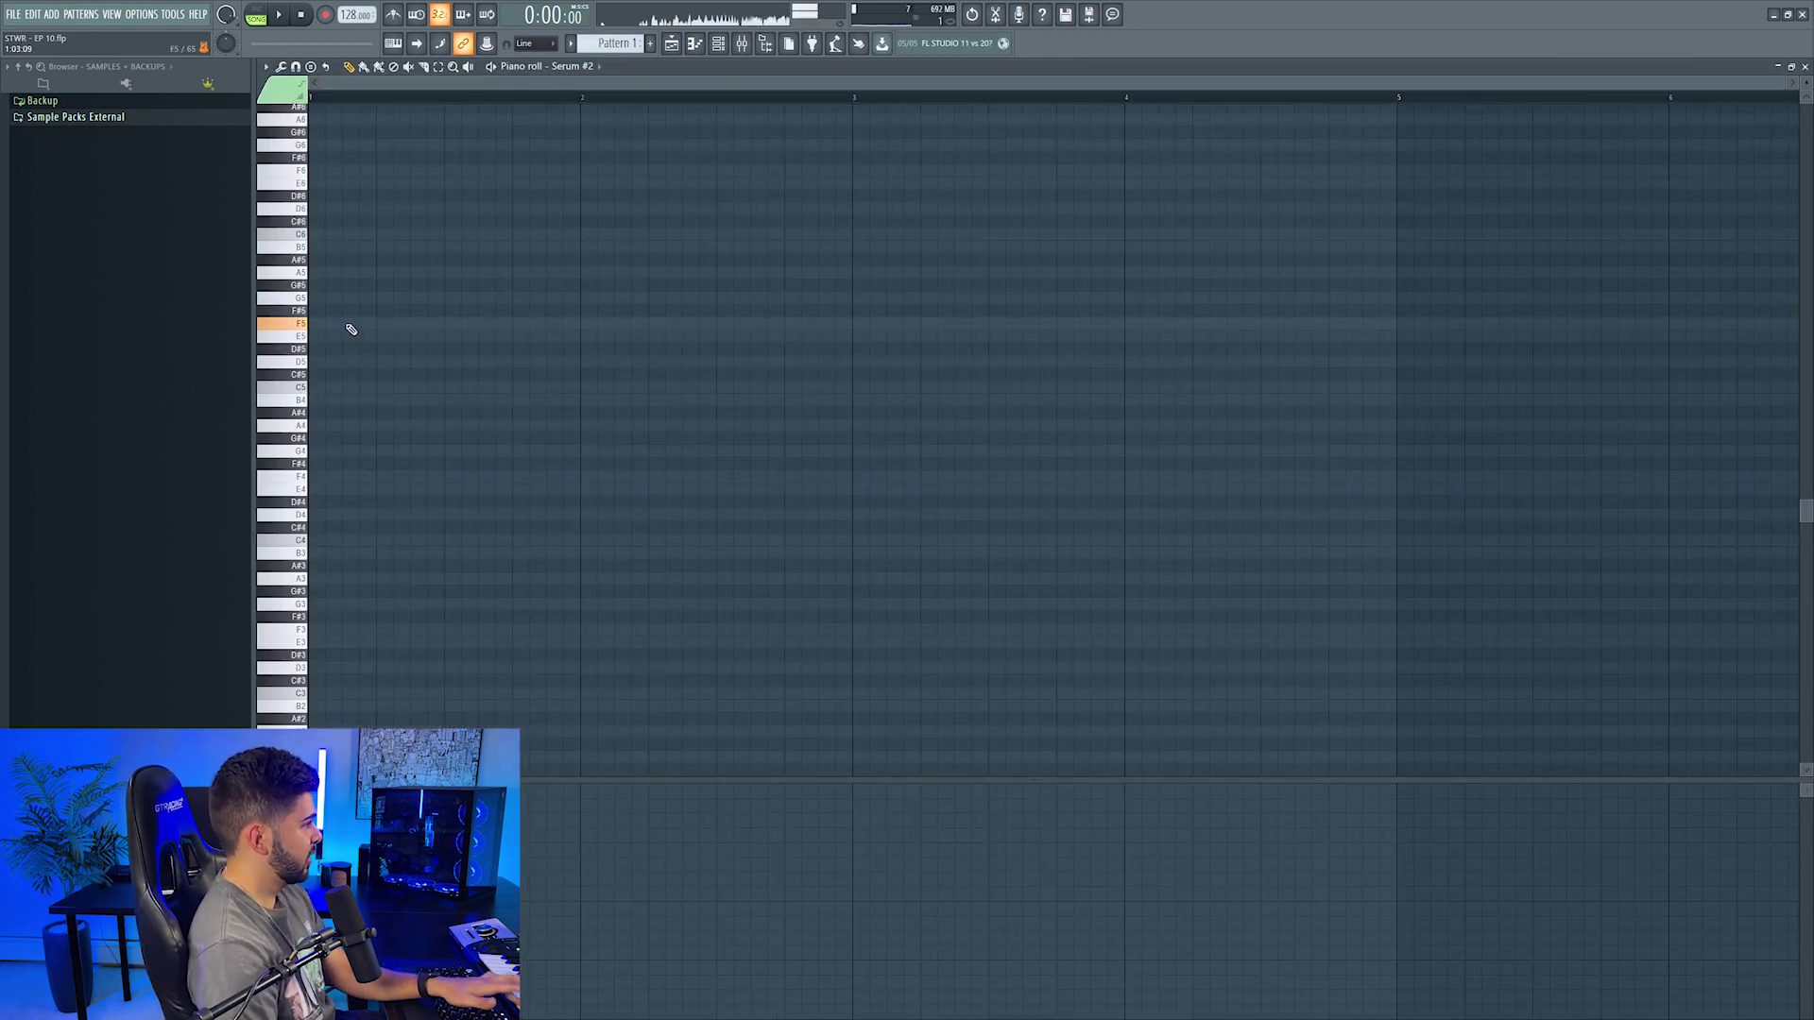
pyautogui.moveTo(340, 324); pyautogui.dragTo(604, 326)
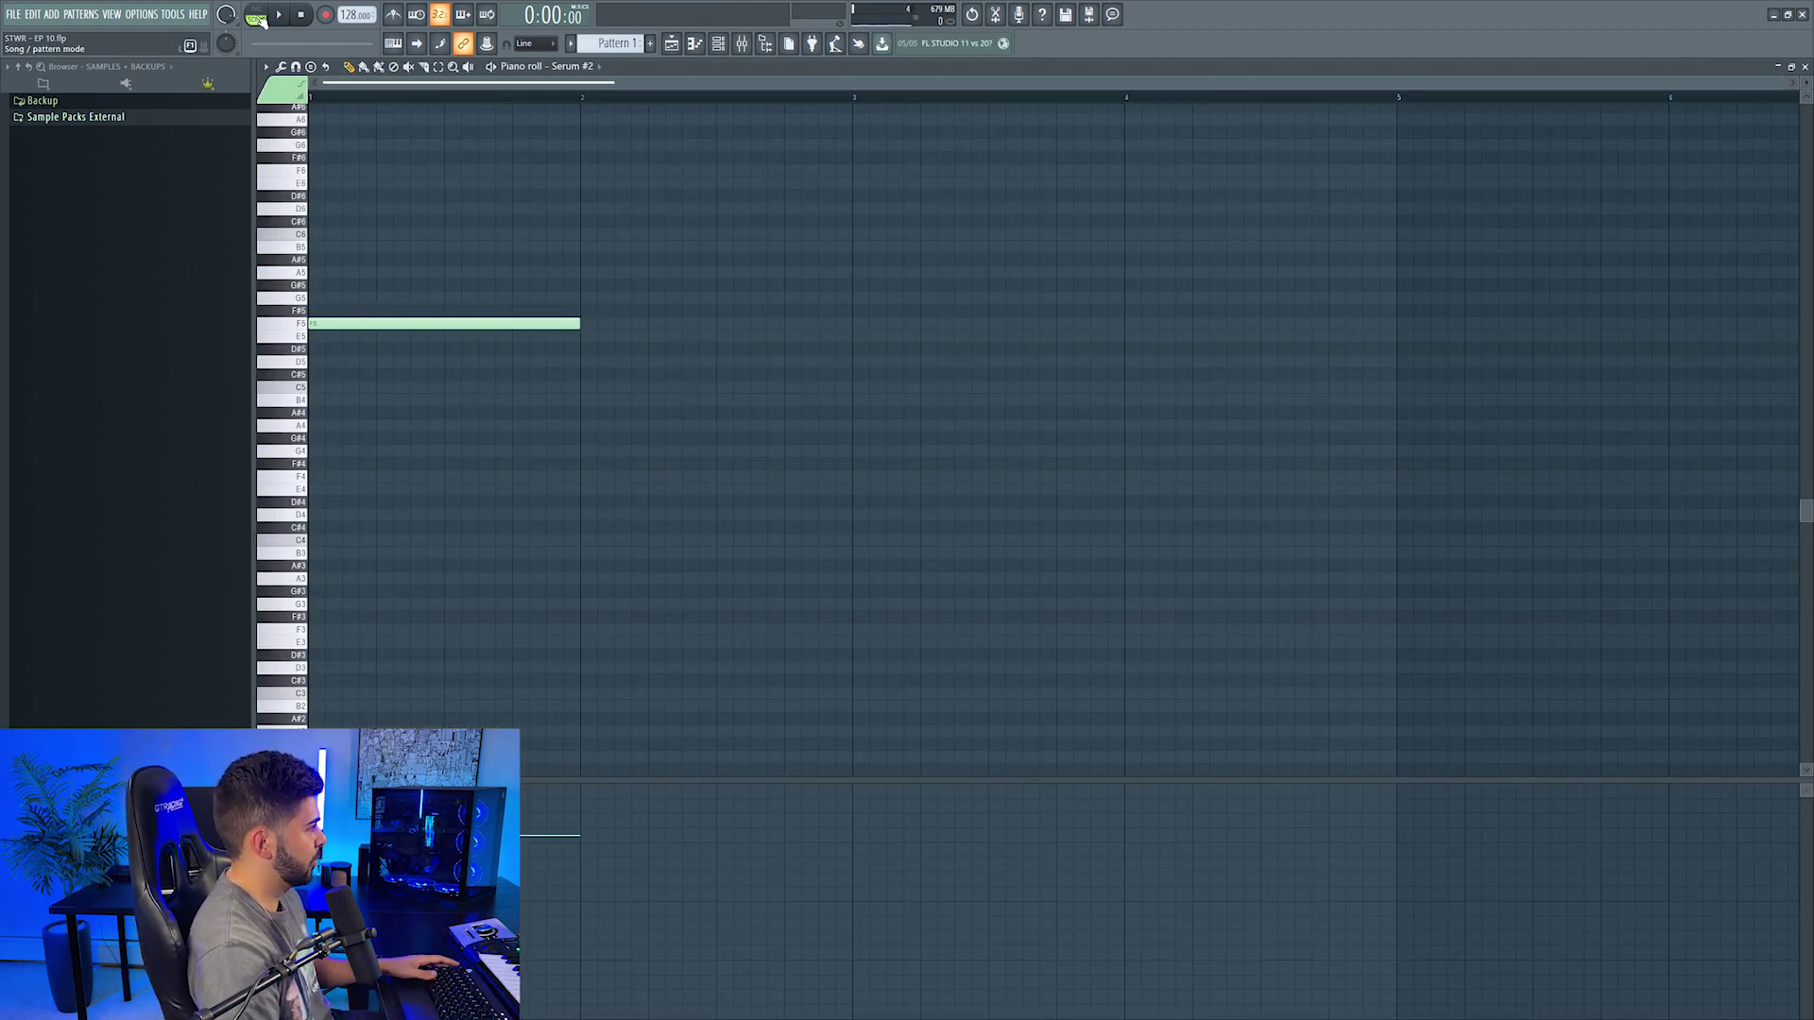
pyautogui.click(282, 15)
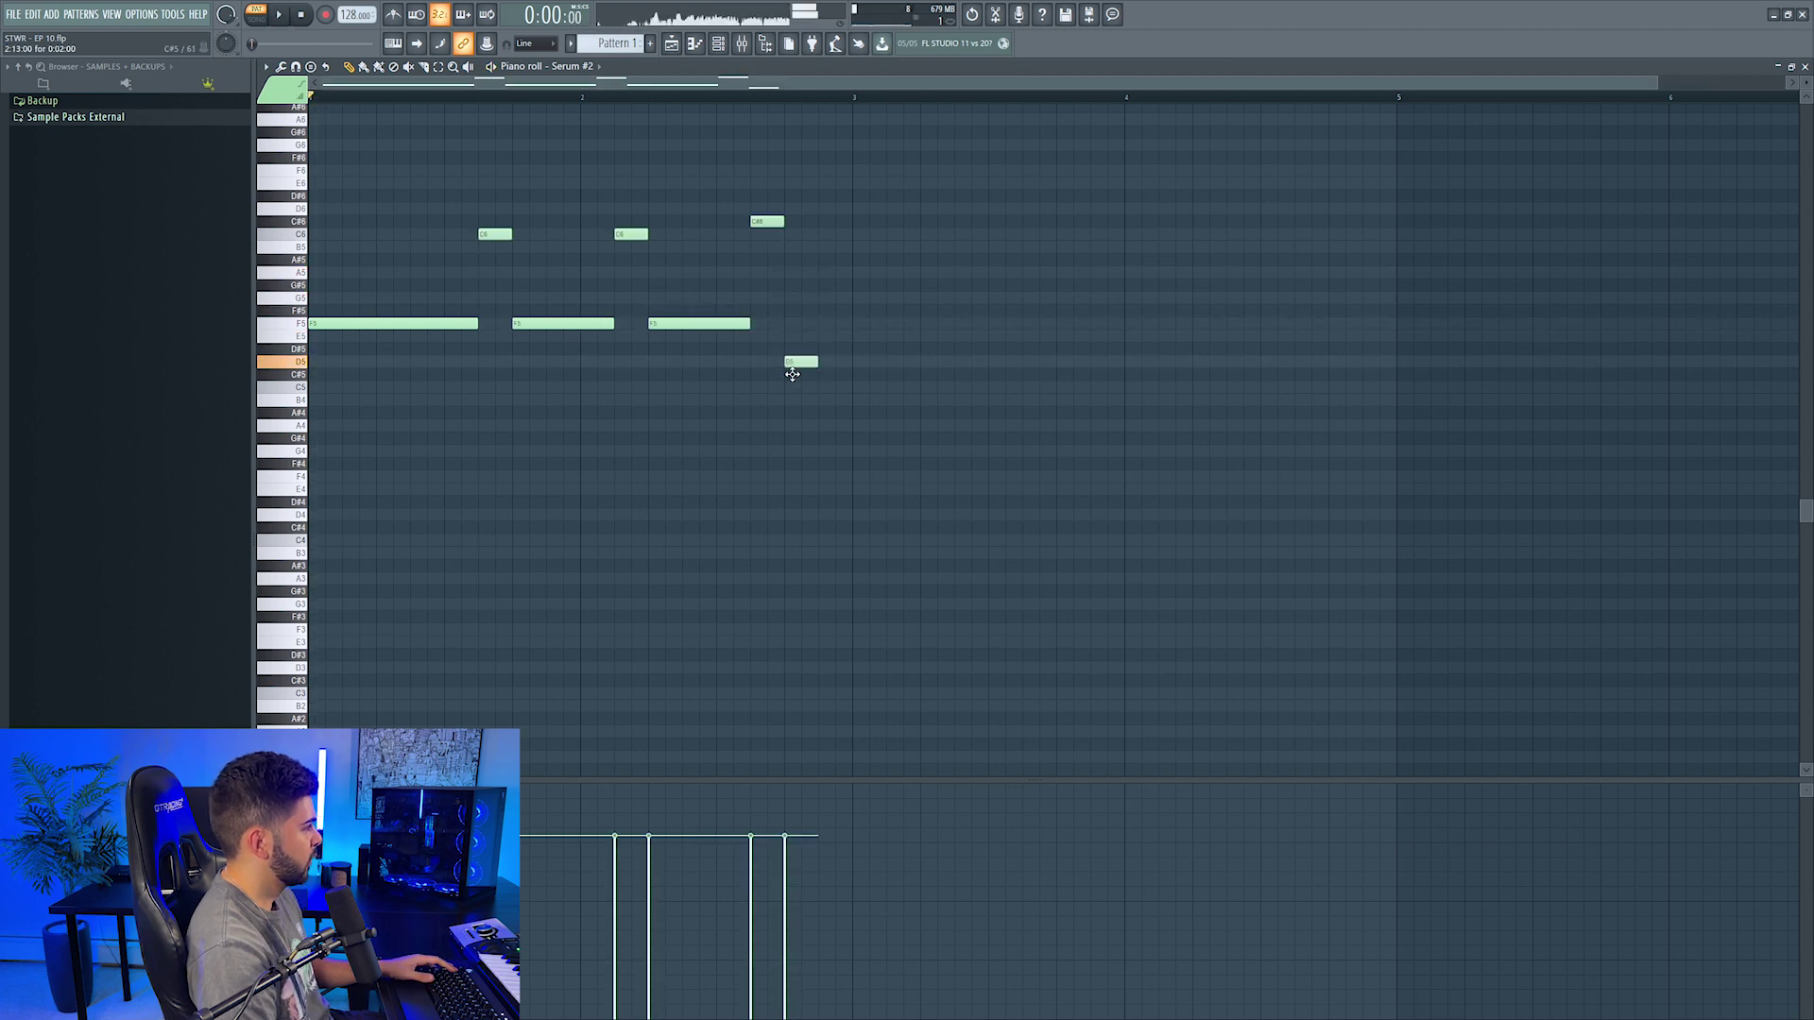
pyautogui.press('space')
pyautogui.moveTo(793, 375); pyautogui.dragTo(853, 350)
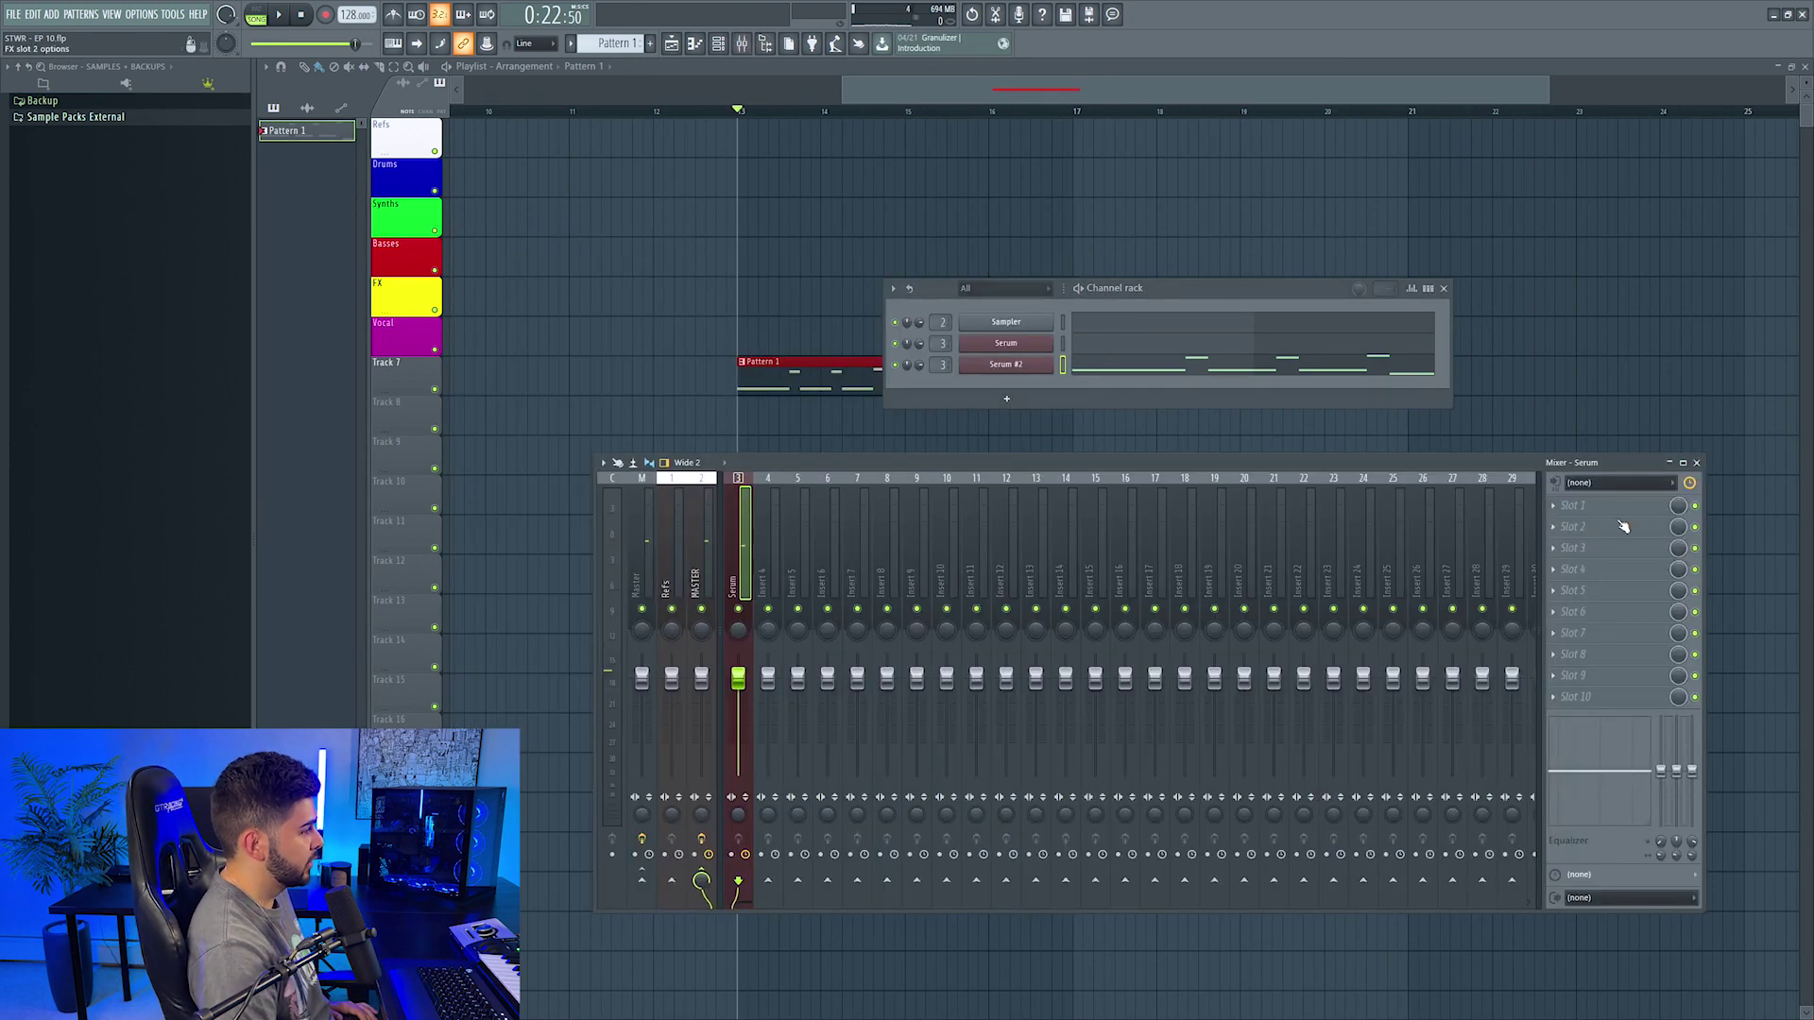
# Step: Add ValhallaDelay to the first effect slot of the Serum mixer track and load its dotted eighth-note digital guitar echo preset
pyautogui.click(1644, 505)
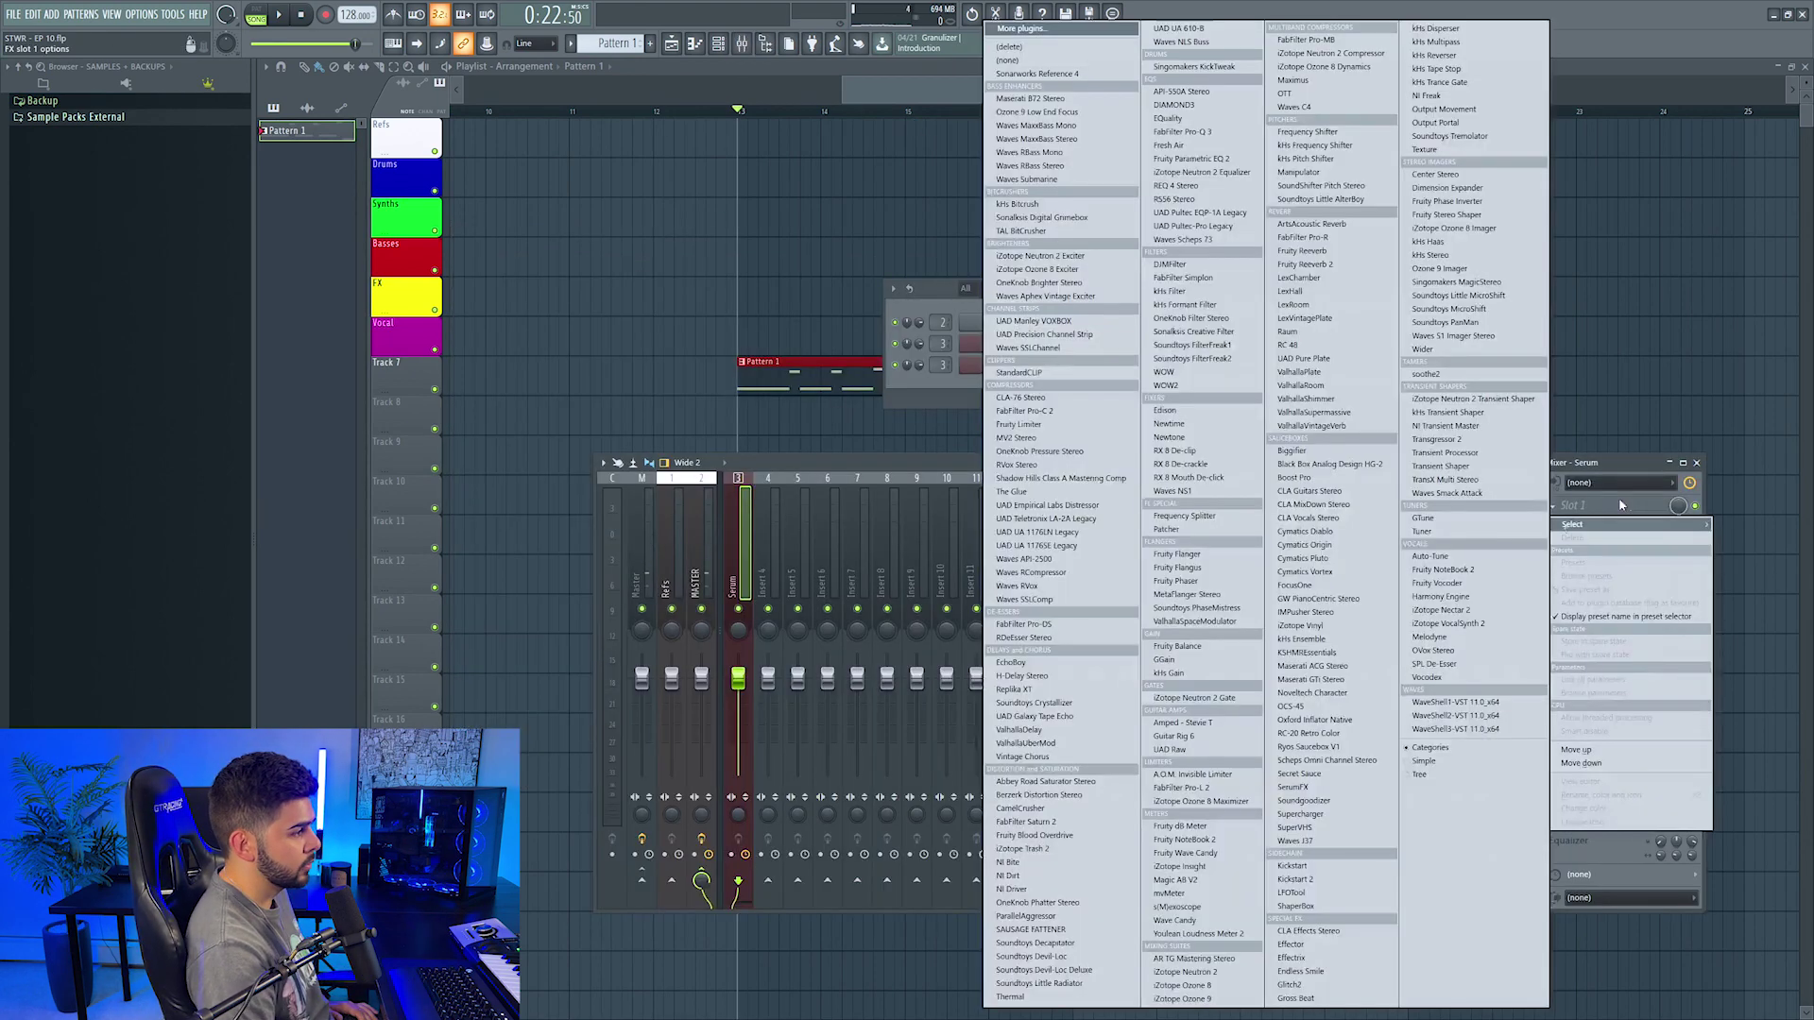
pyautogui.click(1050, 728)
pyautogui.click(769, 393)
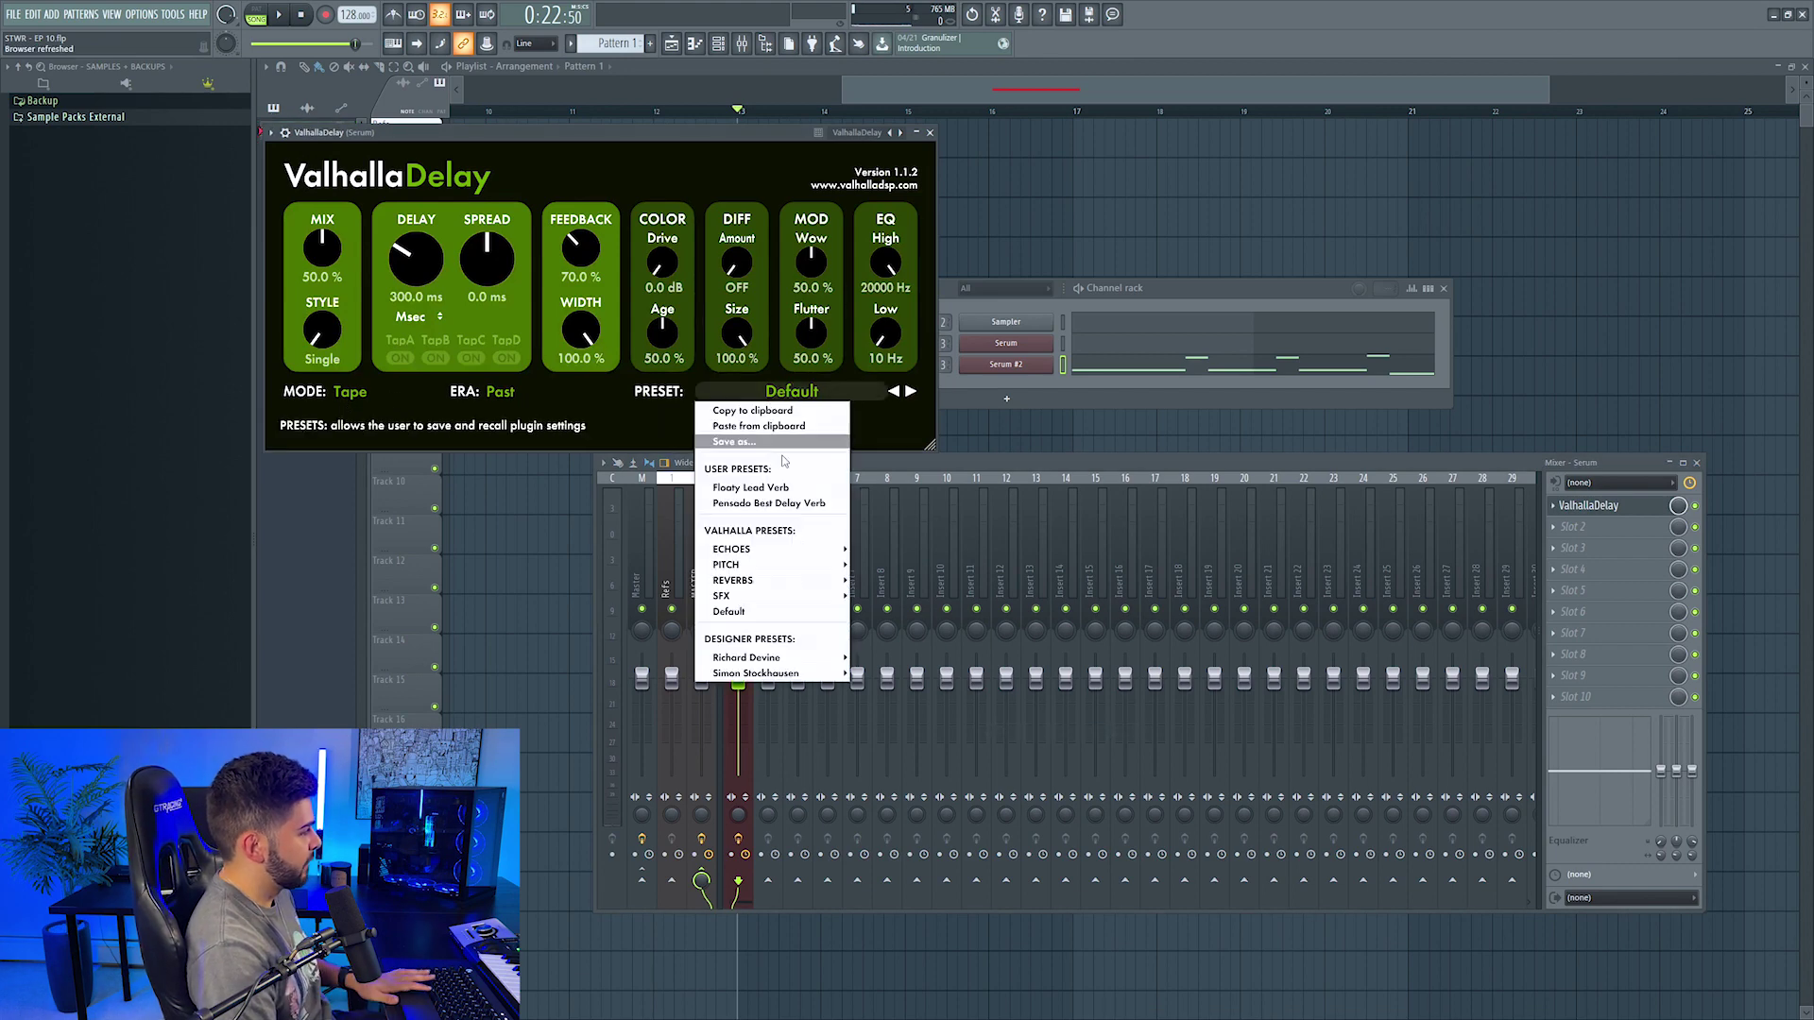
pyautogui.moveTo(778, 552)
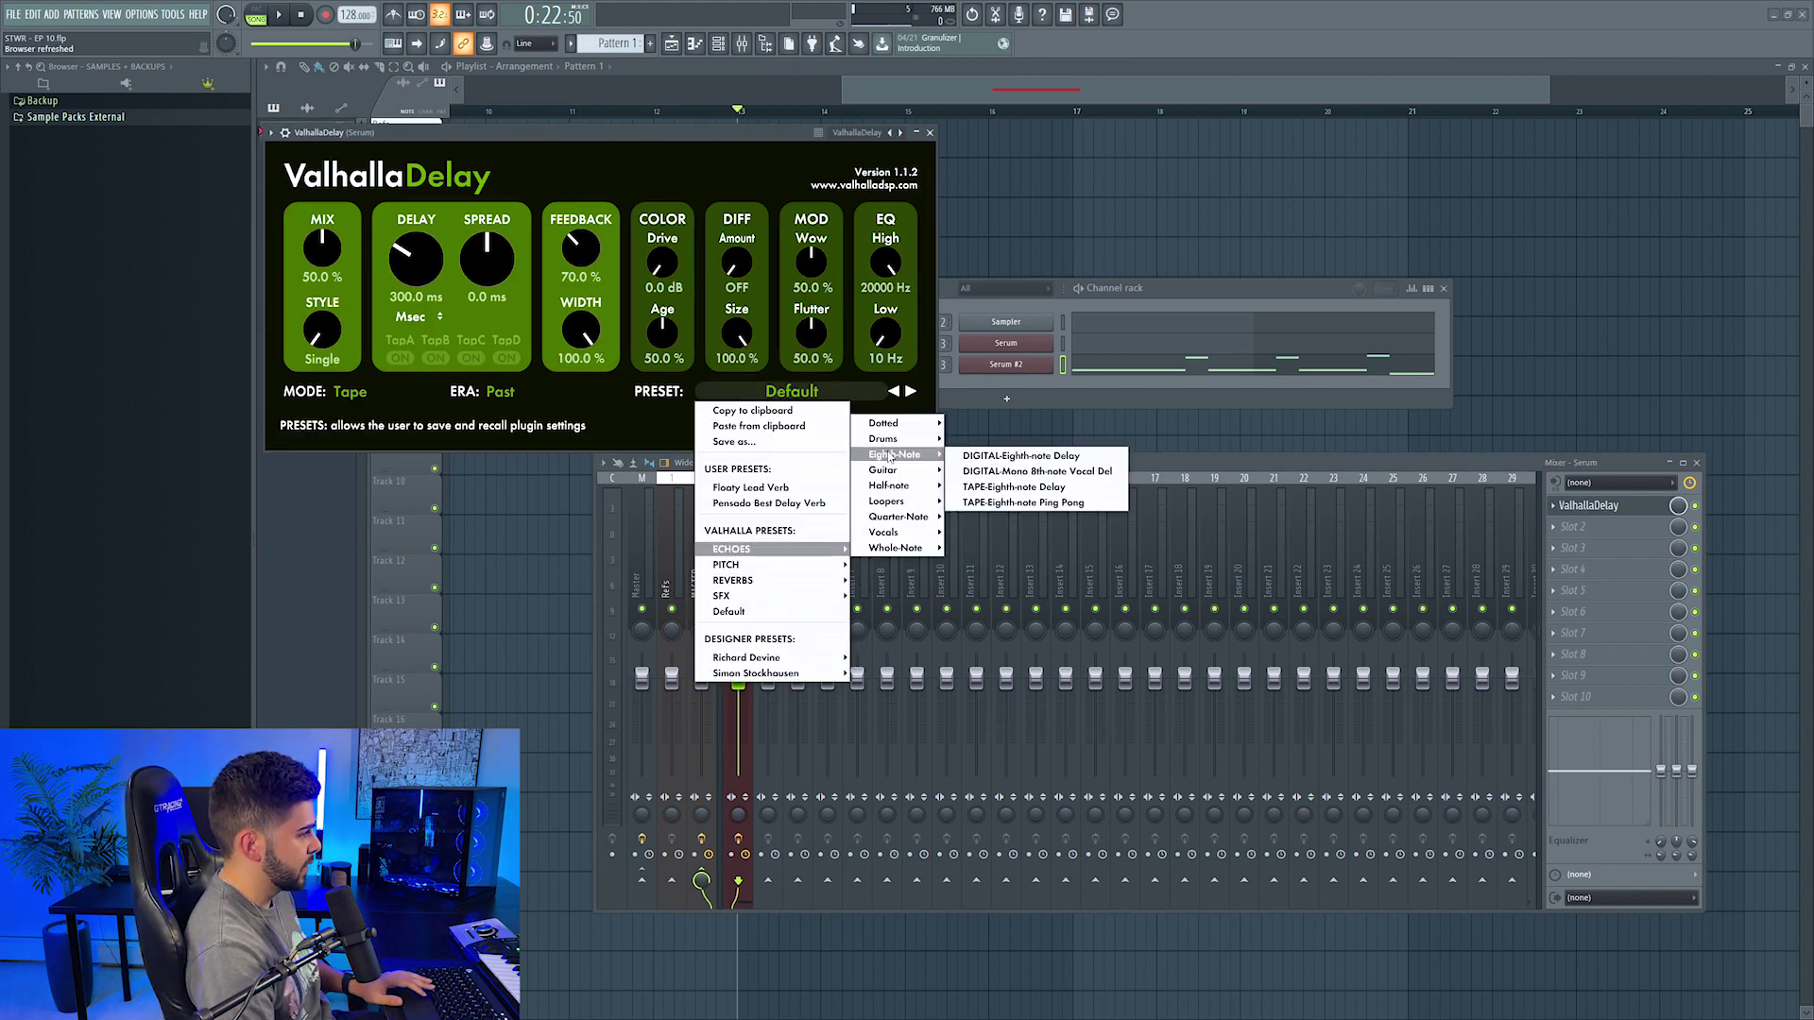
pyautogui.moveTo(897, 423)
pyautogui.click(1002, 429)
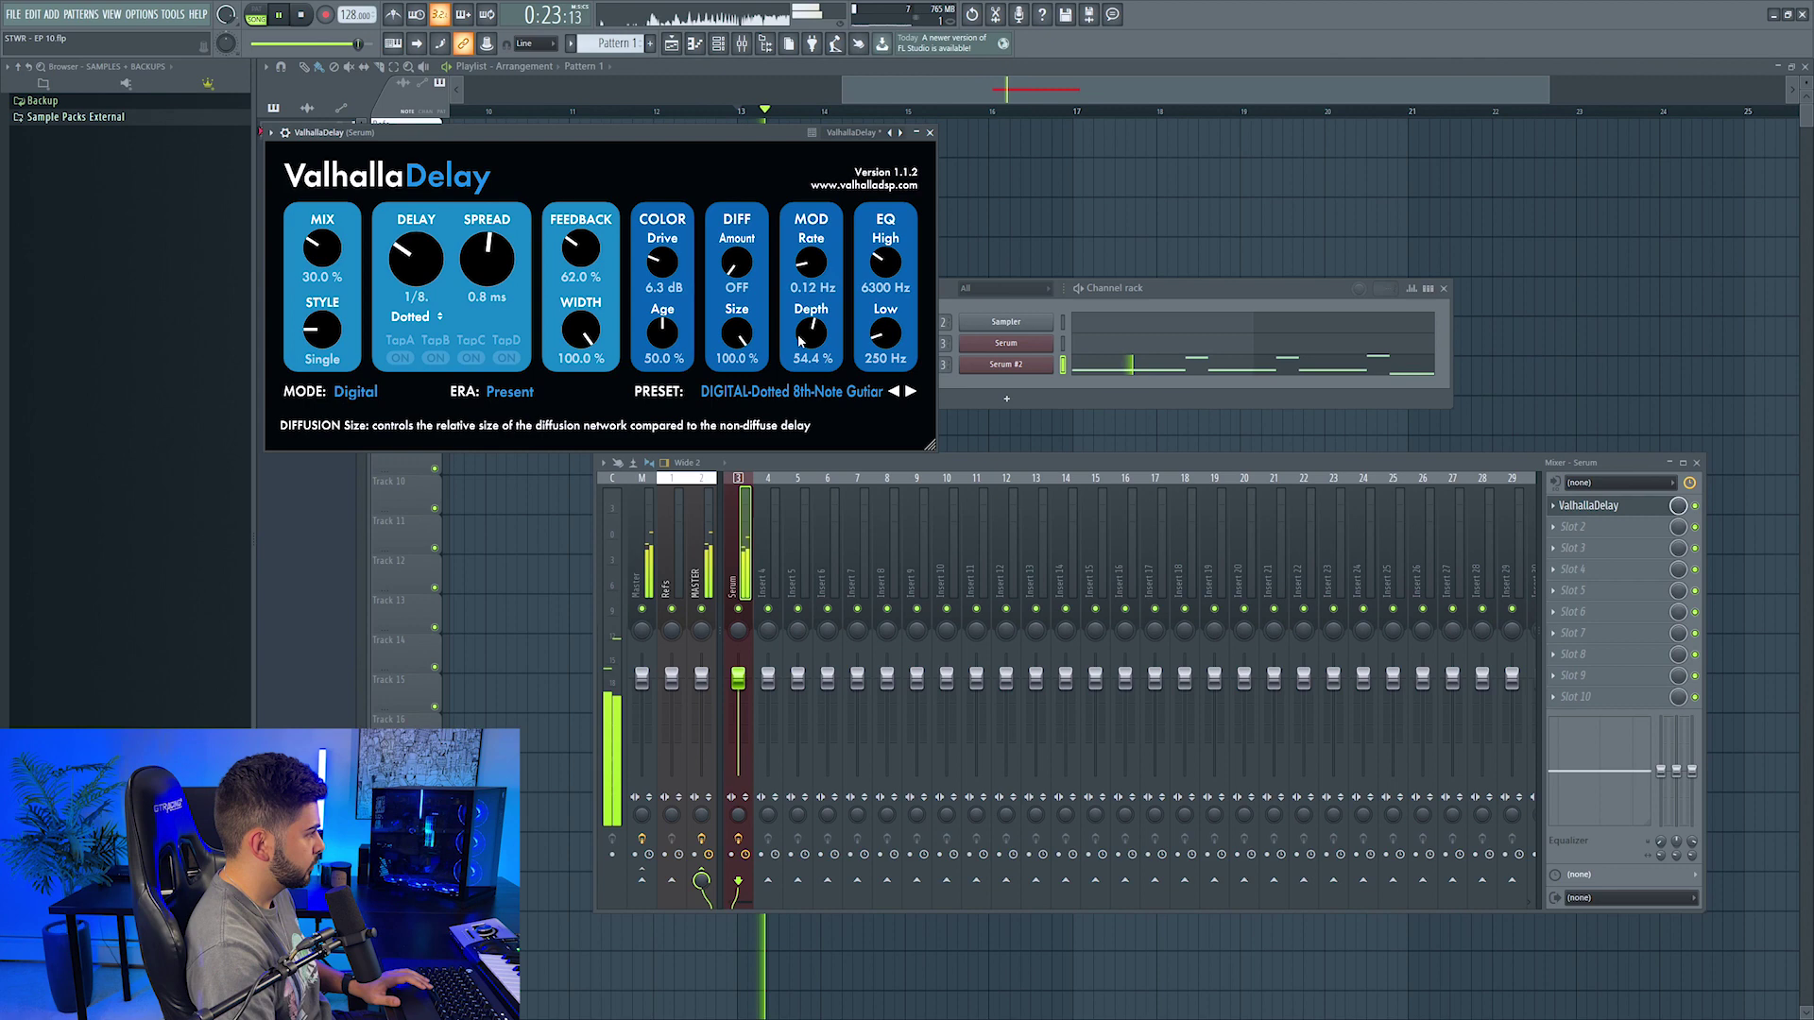
# Step: Set ValhallaDelay's era to Past and its mode to Tape
pyautogui.click(508, 391)
pyautogui.click(524, 400)
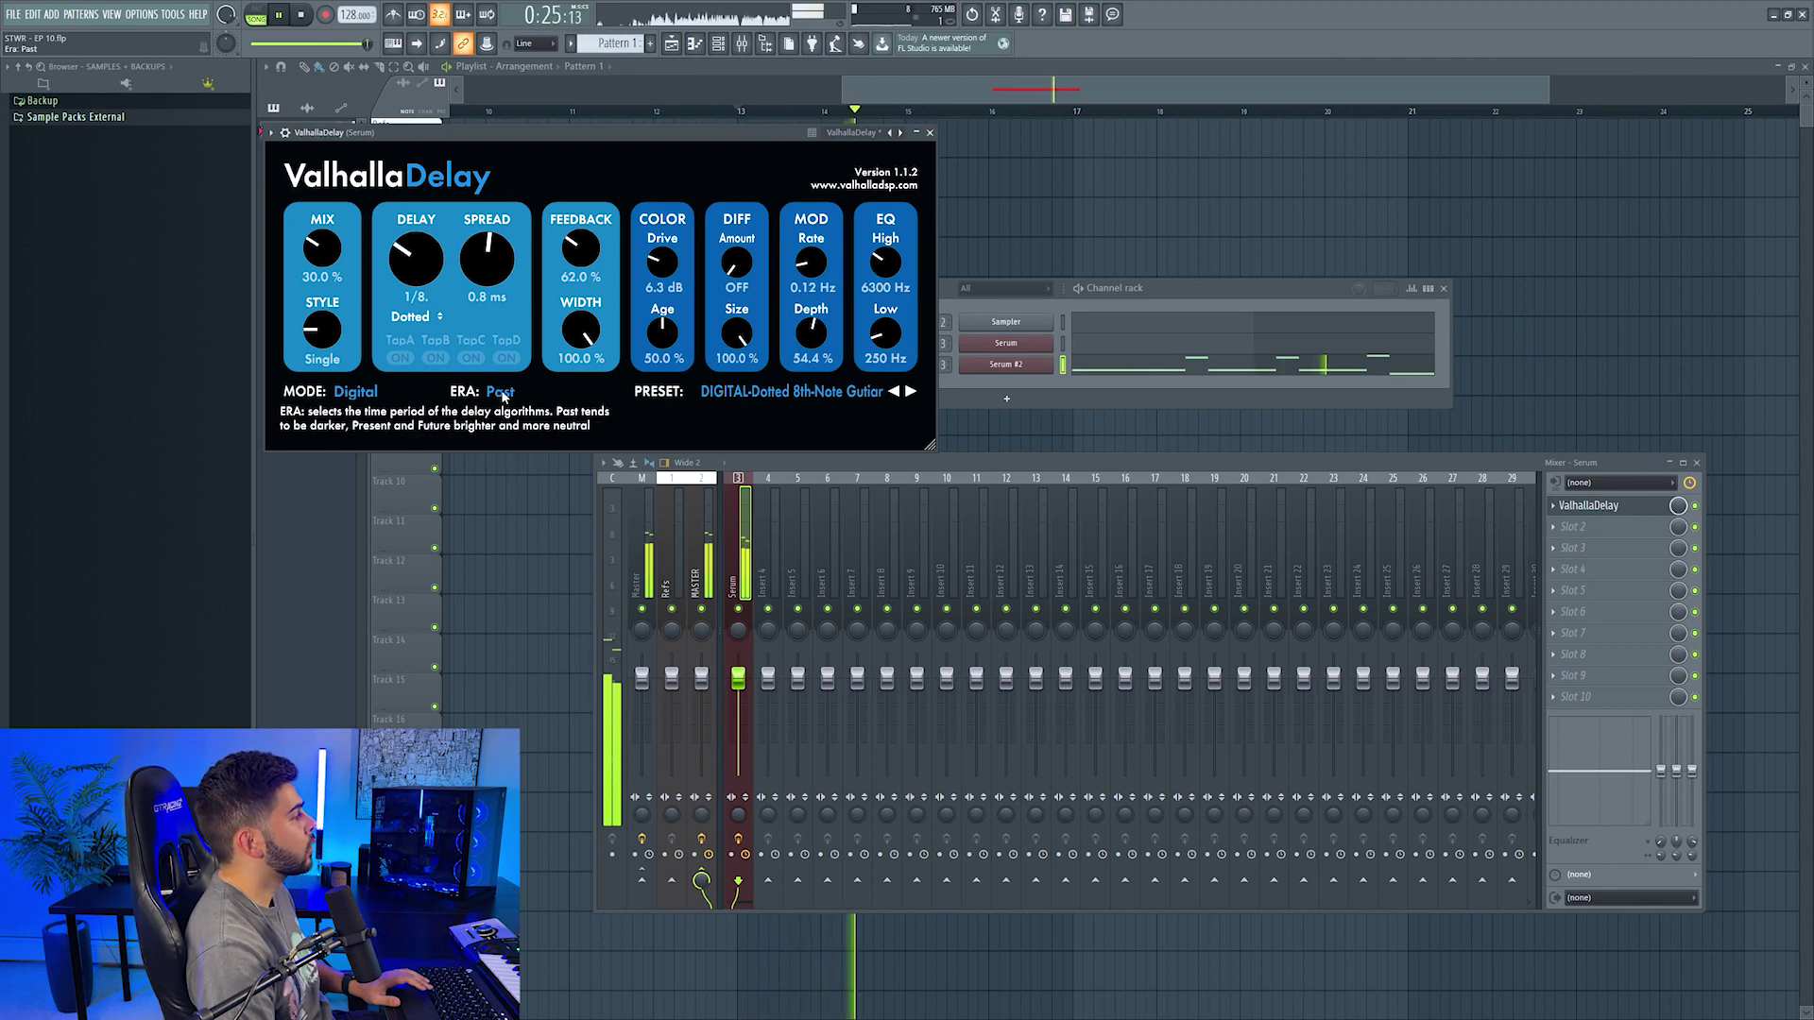
pyautogui.click(355, 392)
pyautogui.click(374, 413)
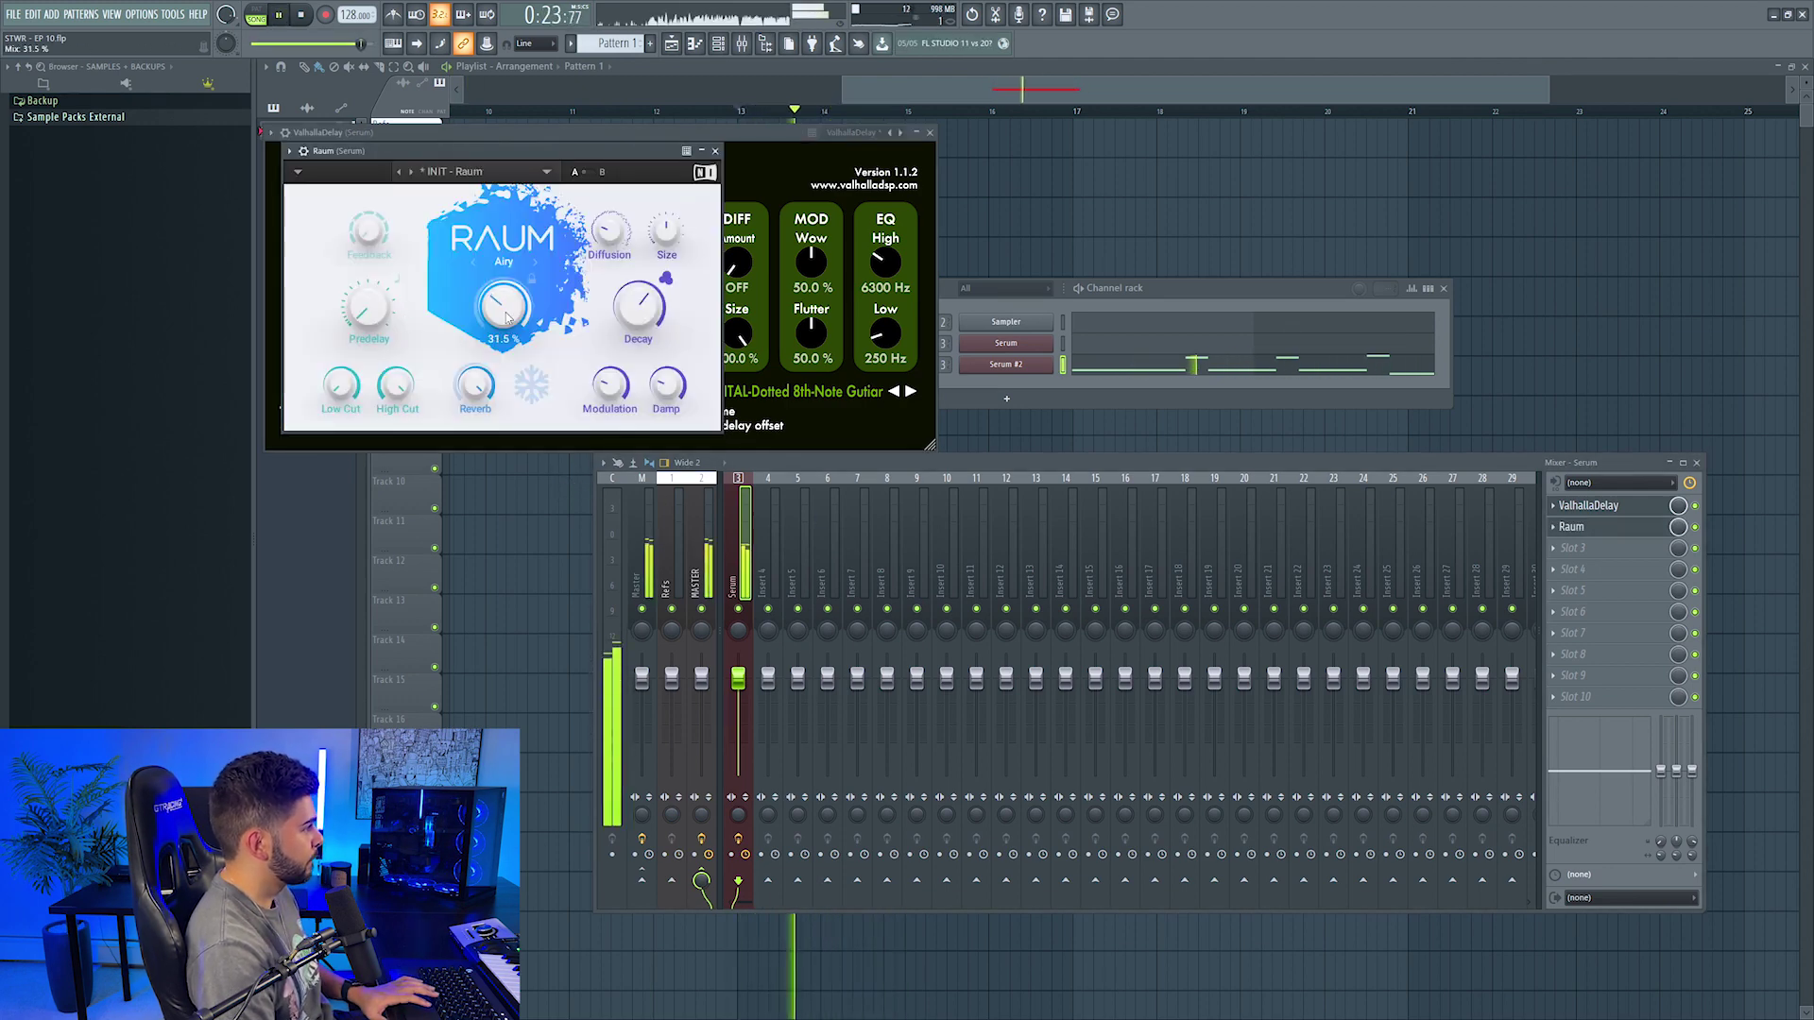
# Step: Close the Raum and ValhallaDelay windows and lower the output gain in Waves RVox
pyautogui.click(715, 151)
pyautogui.click(929, 132)
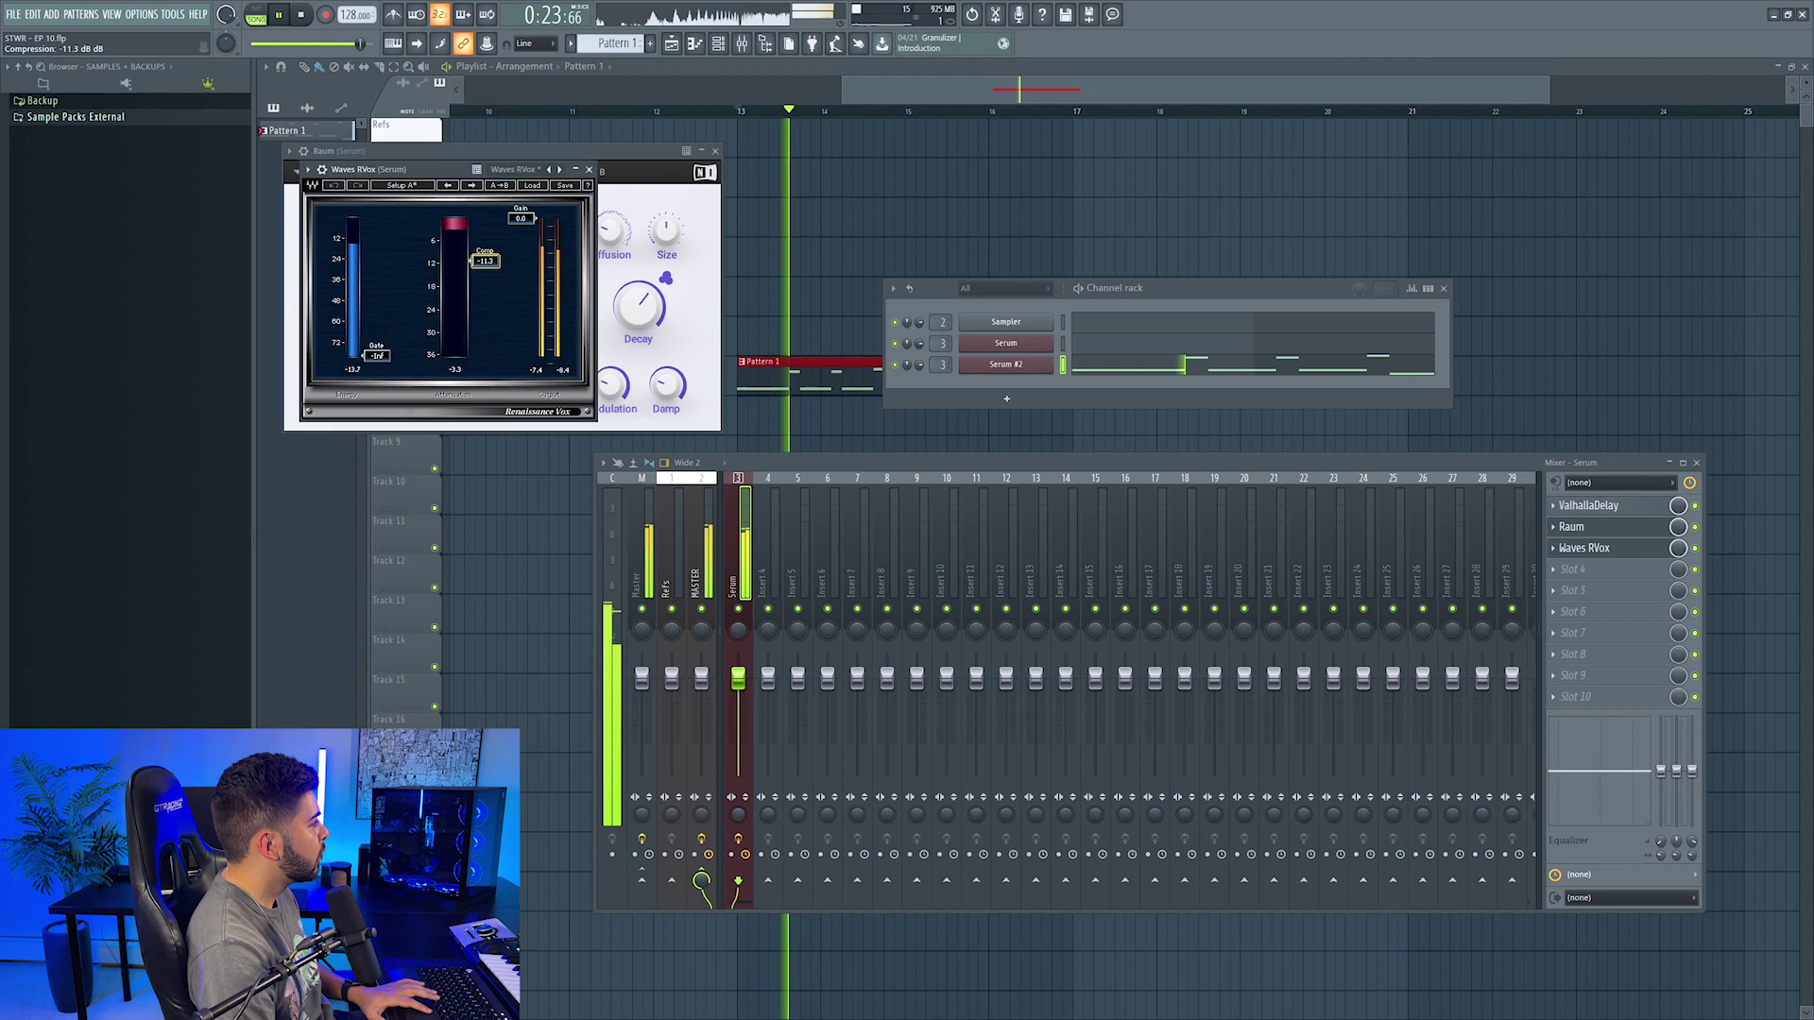
pyautogui.moveTo(520, 218); pyautogui.dragTo(521, 244)
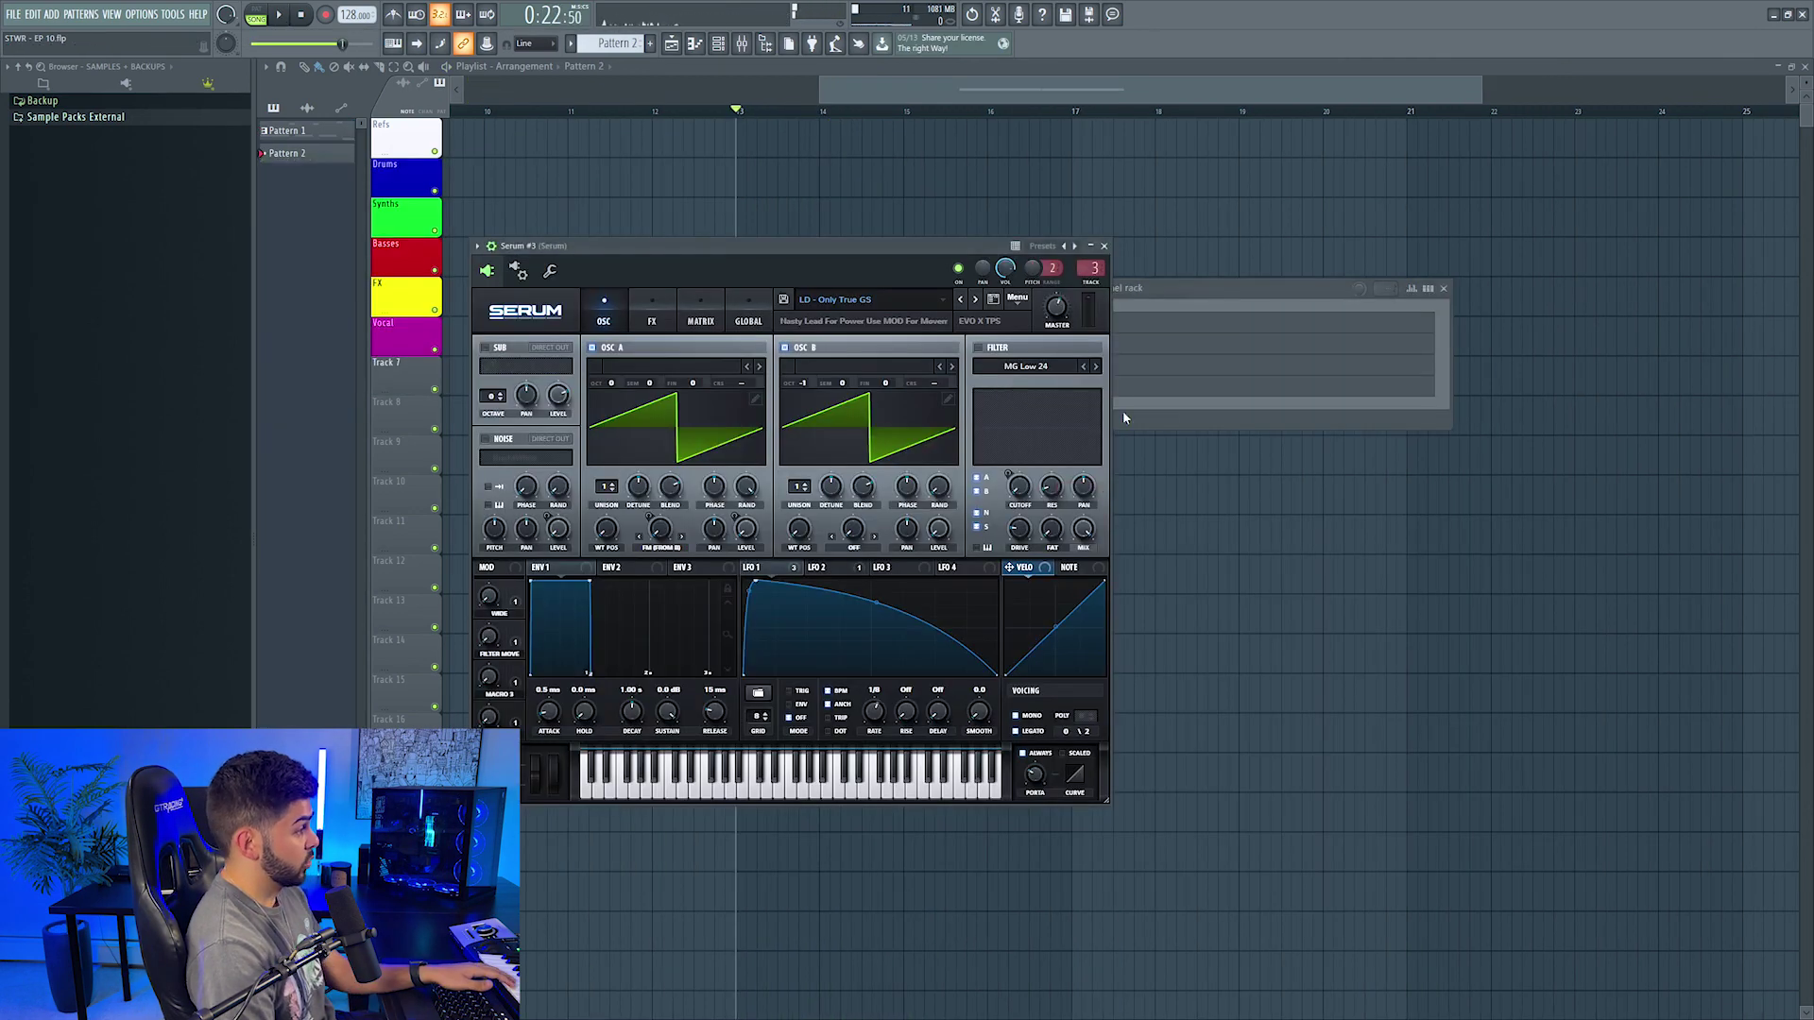
# Step: Paste the copied melody notes into the Serum #3 channel in Pattern 2 and bring its plugin window back up
pyautogui.click(1206, 301)
pyautogui.rightClick(1051, 378)
pyautogui.click(1166, 429)
pyautogui.click(1047, 385)
pyautogui.click(1047, 385)
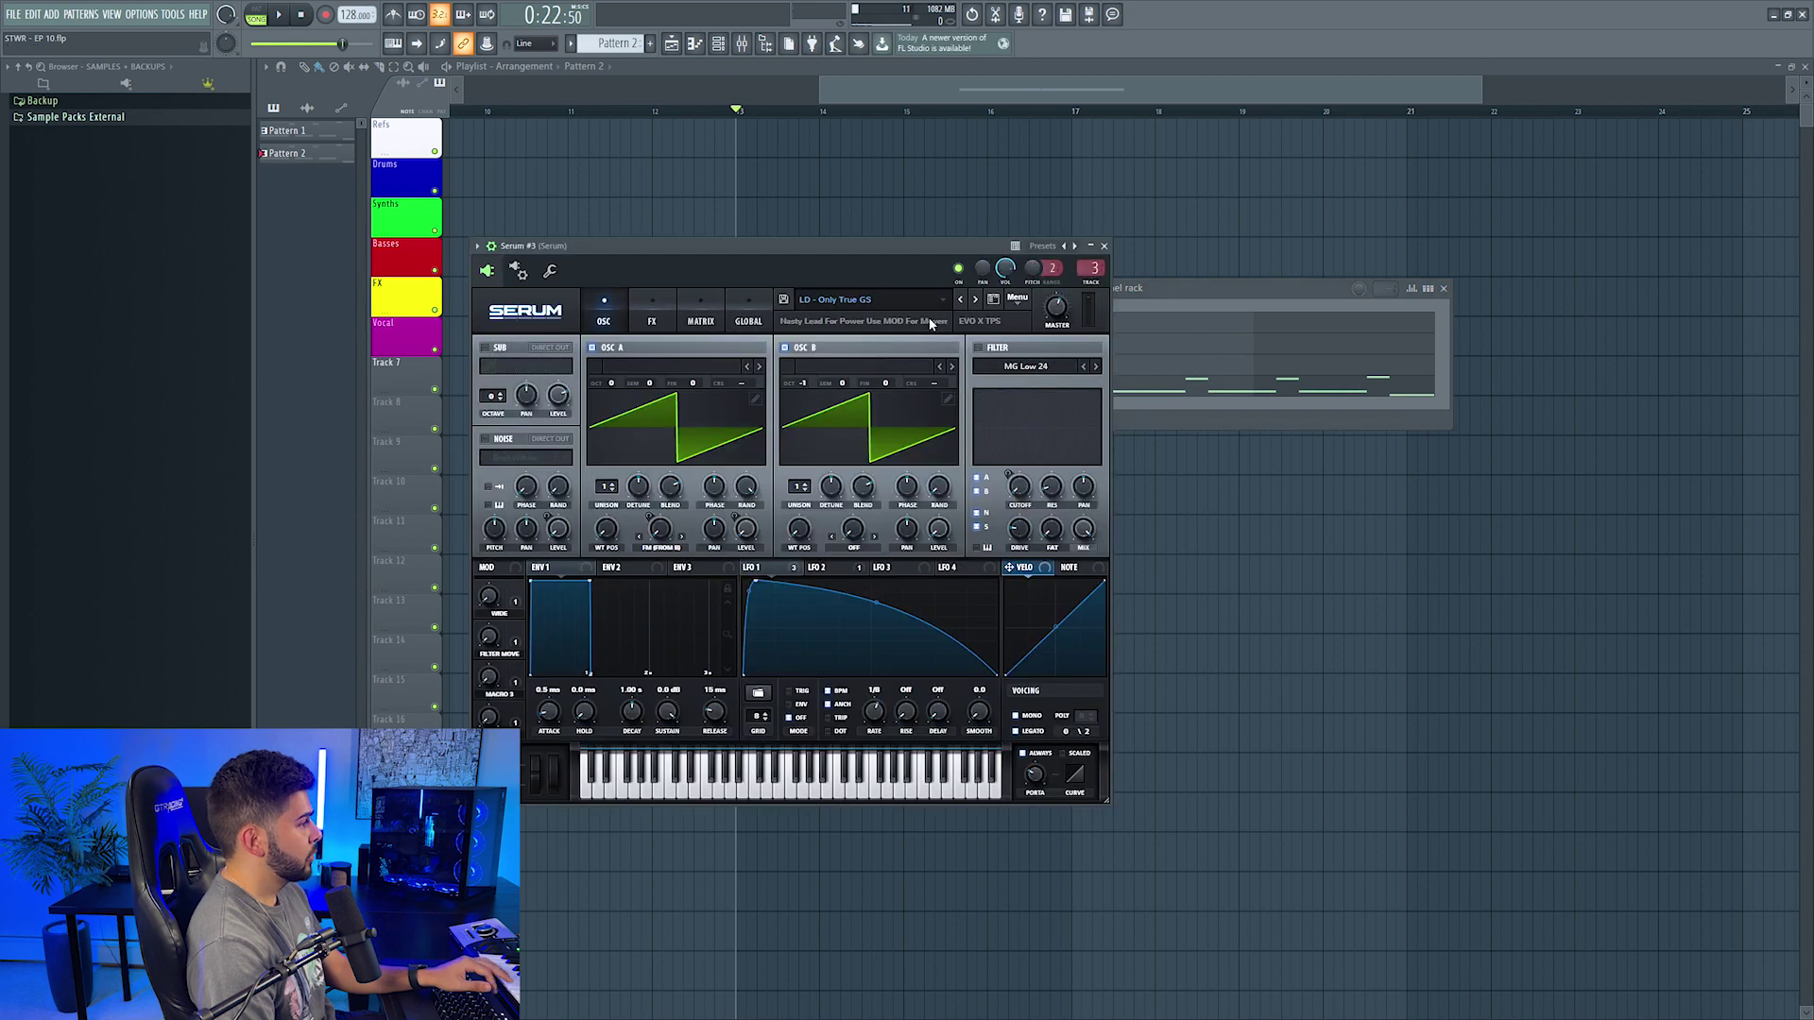
# Step: Load the RYOS_BS - I Seriously Love These preset from Revealed Ryos Serum Soundset Vol. 1 into Serum #3
pyautogui.click(900, 299)
pyautogui.moveTo(850, 504)
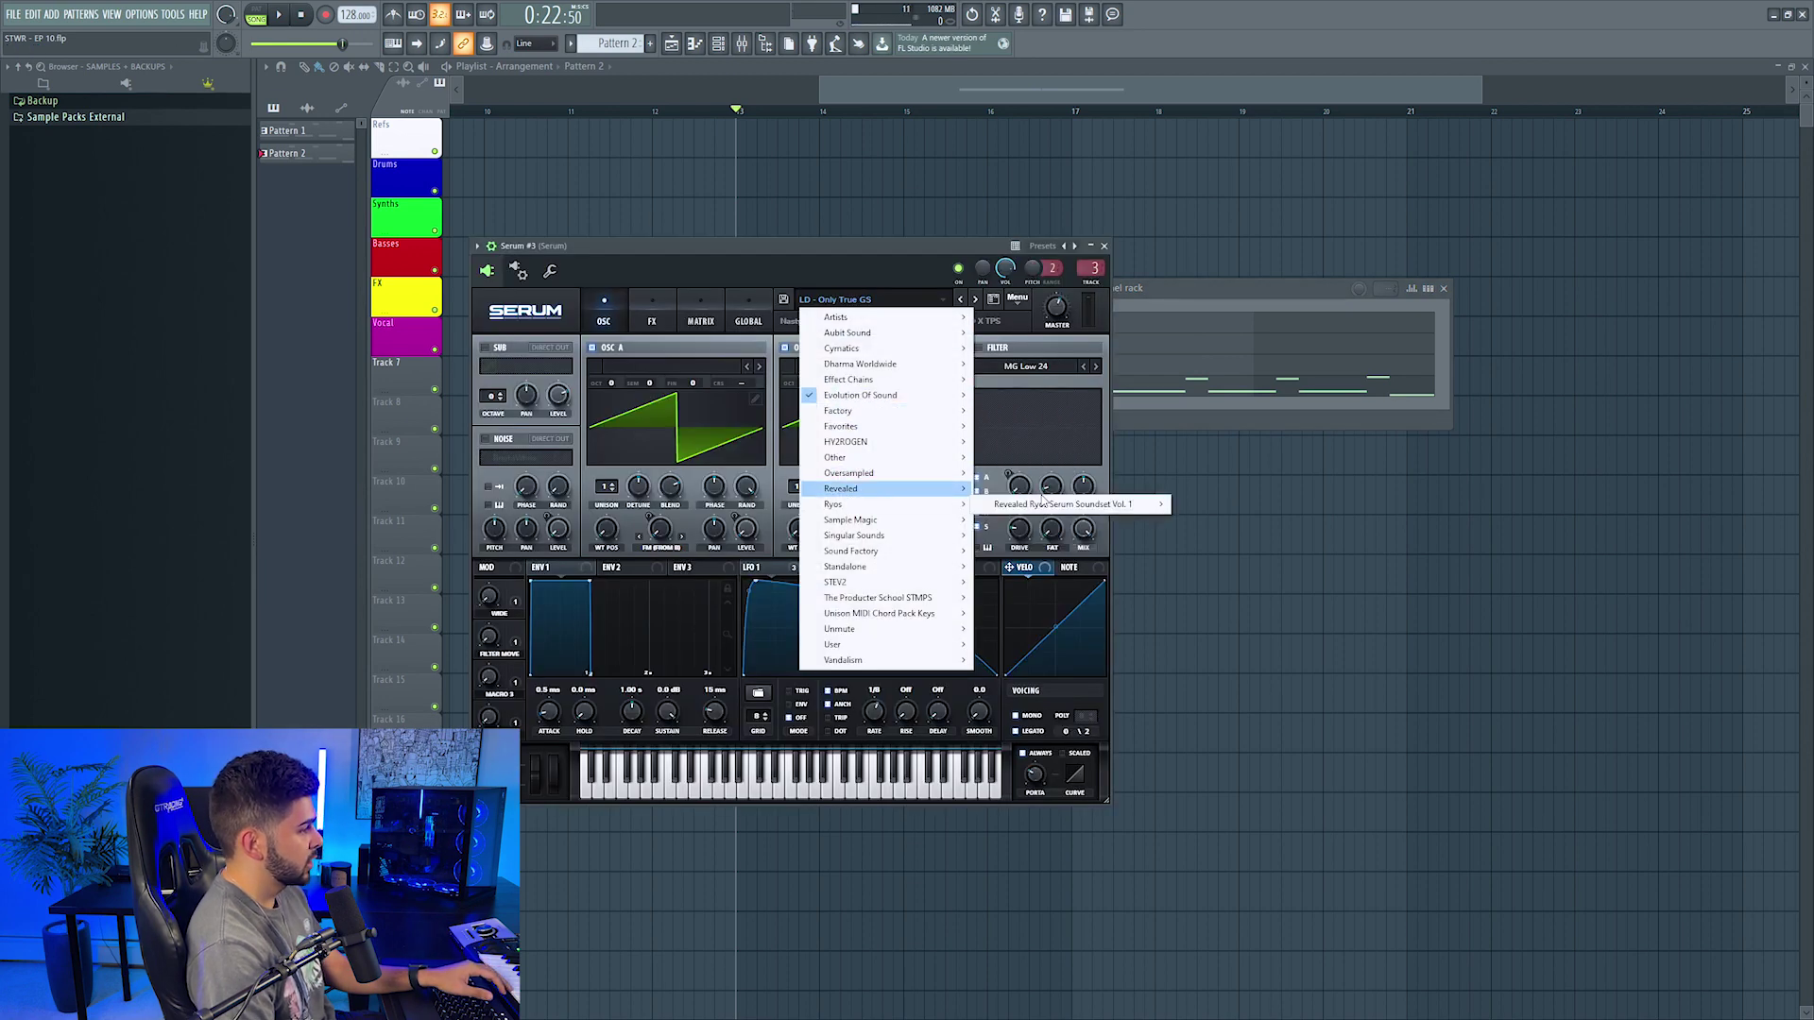
pyautogui.moveTo(1029, 506)
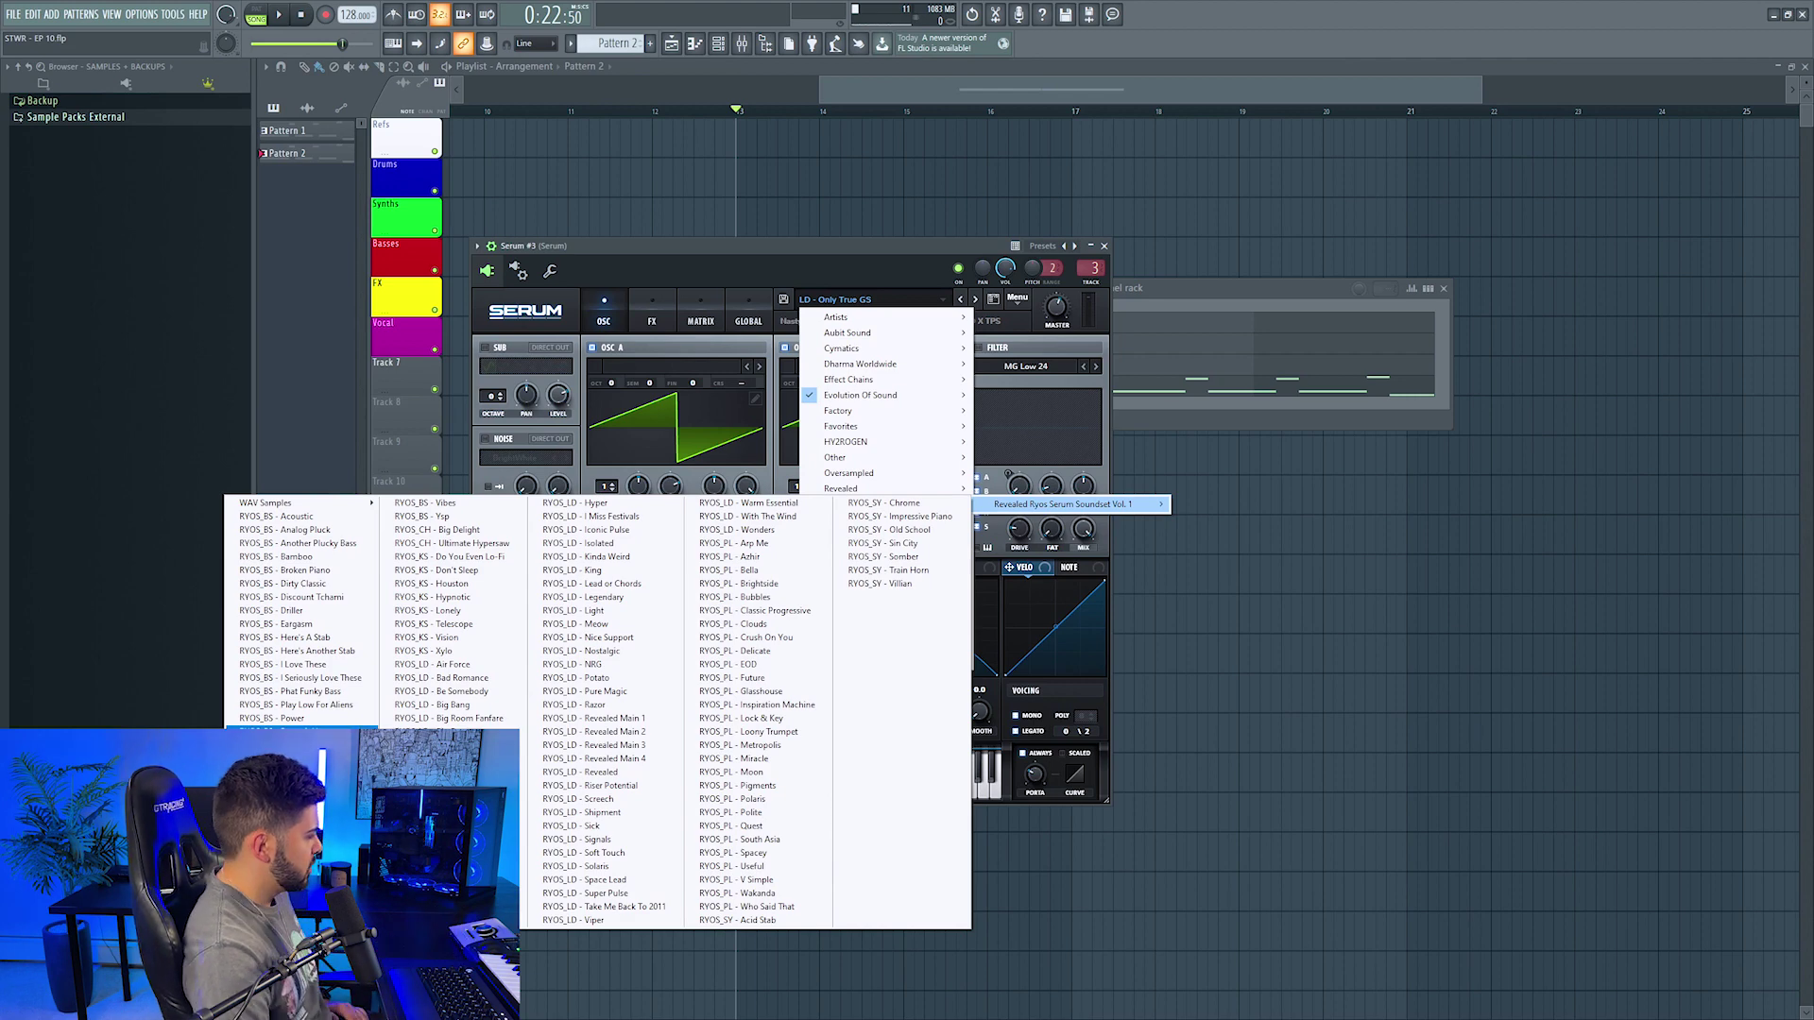
pyautogui.click(331, 680)
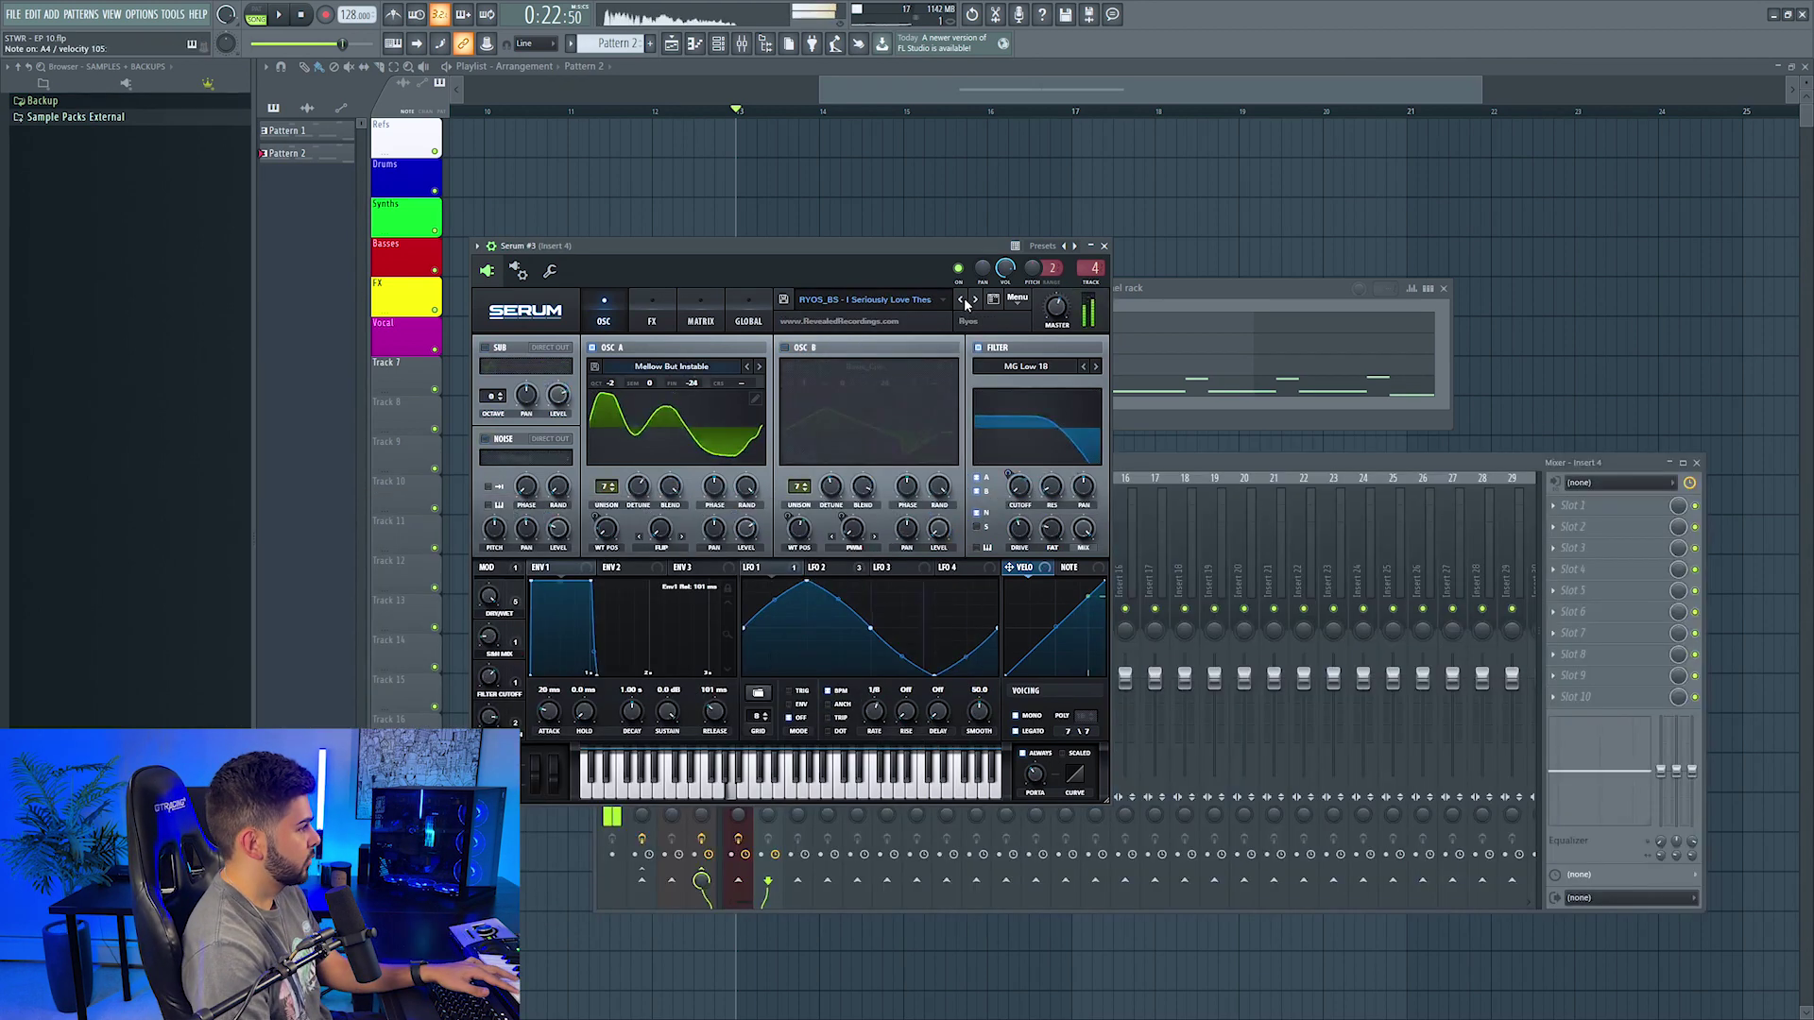
pyautogui.click(1195, 290)
pyautogui.click(1032, 396)
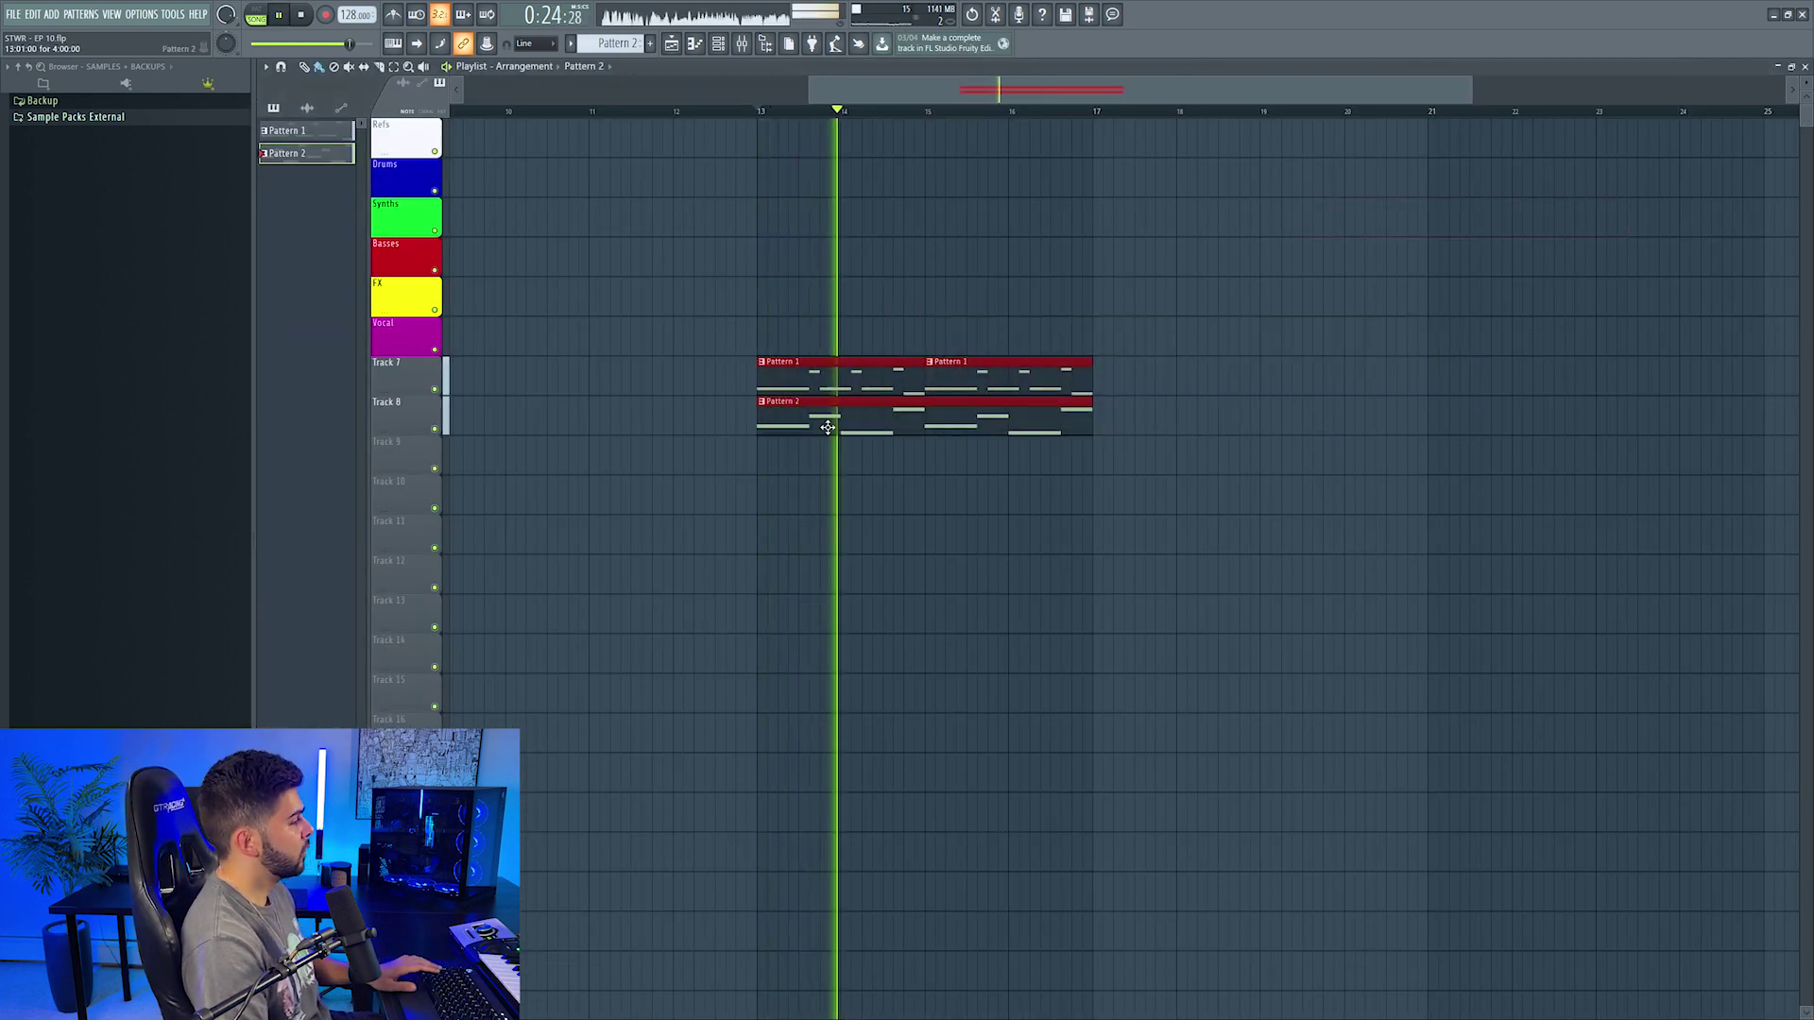
# Step: Duplicate the selected Pattern 1 and Pattern 2 clips directly after the originals, starting at bar 17
pyautogui.keyDown('shift'); pyautogui.moveTo(828, 427); pyautogui.dragTo(1170, 441); pyautogui.keyUp('shift')
pyautogui.click(1196, 458)
pyautogui.rightClick(1202, 458)
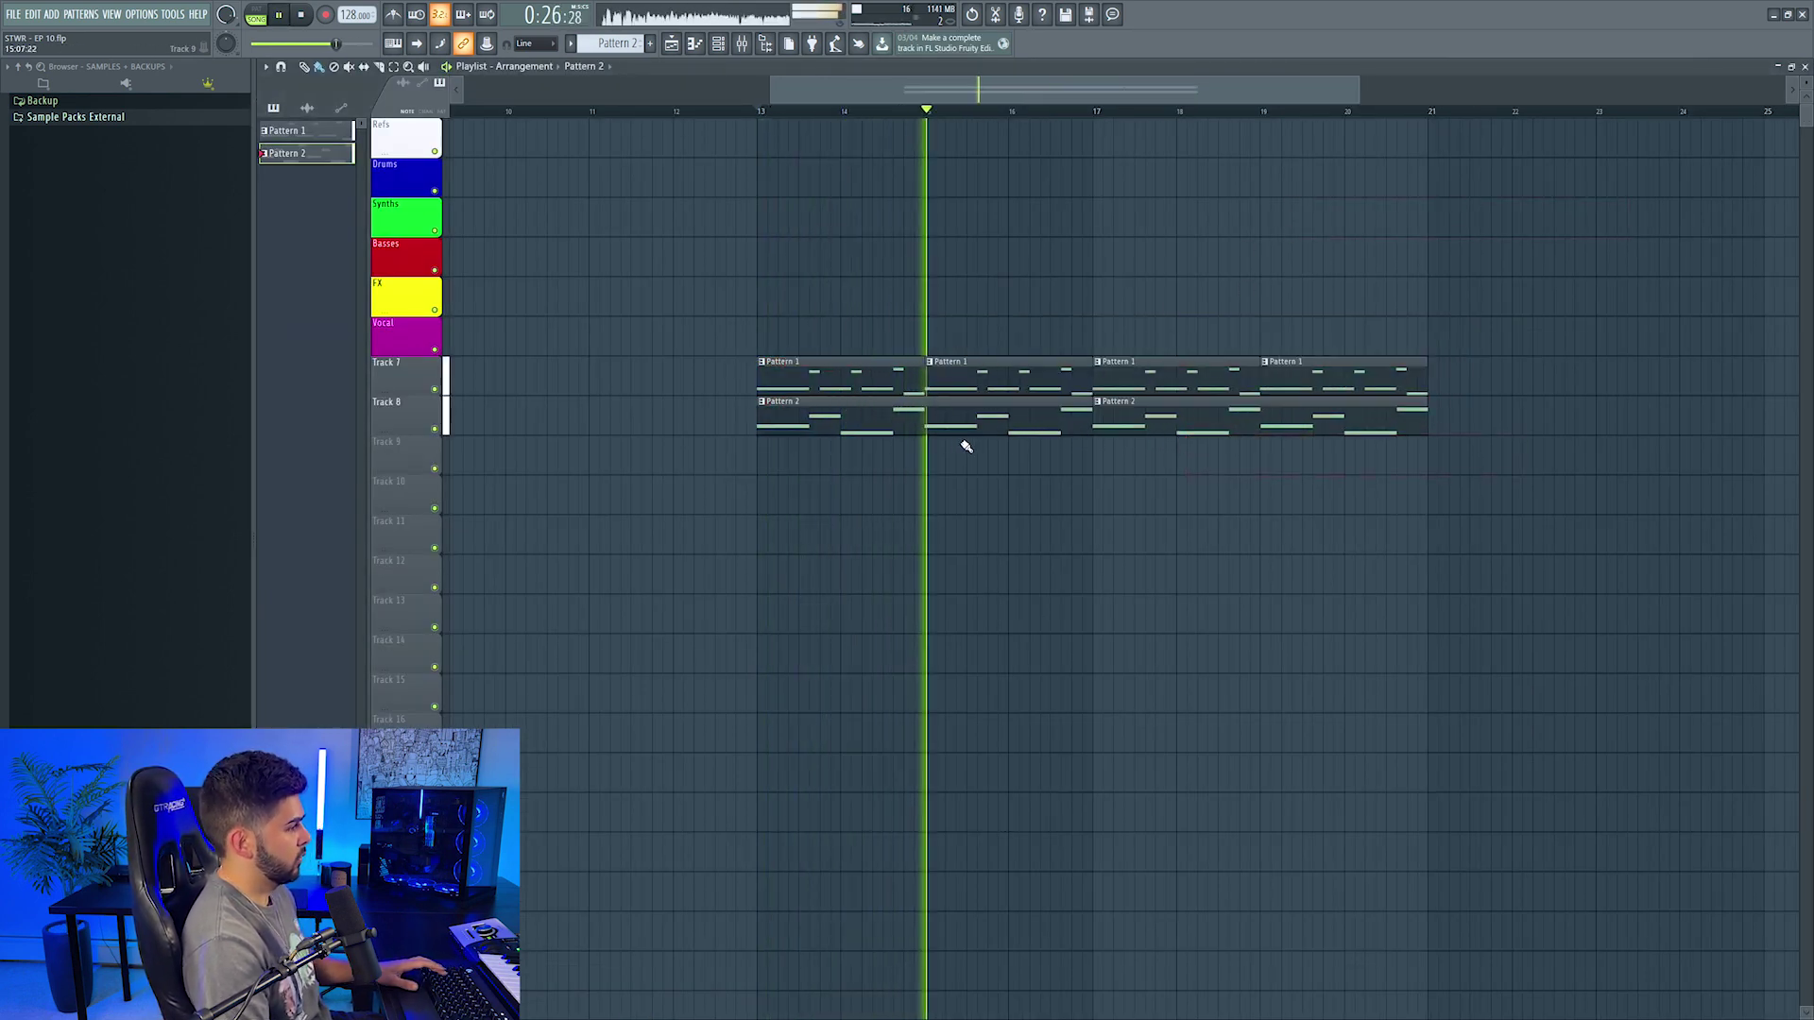
# Step: Copy the Serum #3 channel's notes from Pattern 2
pyautogui.doubleClick(919, 426)
pyautogui.press('F7')
pyautogui.rightClick(1008, 387)
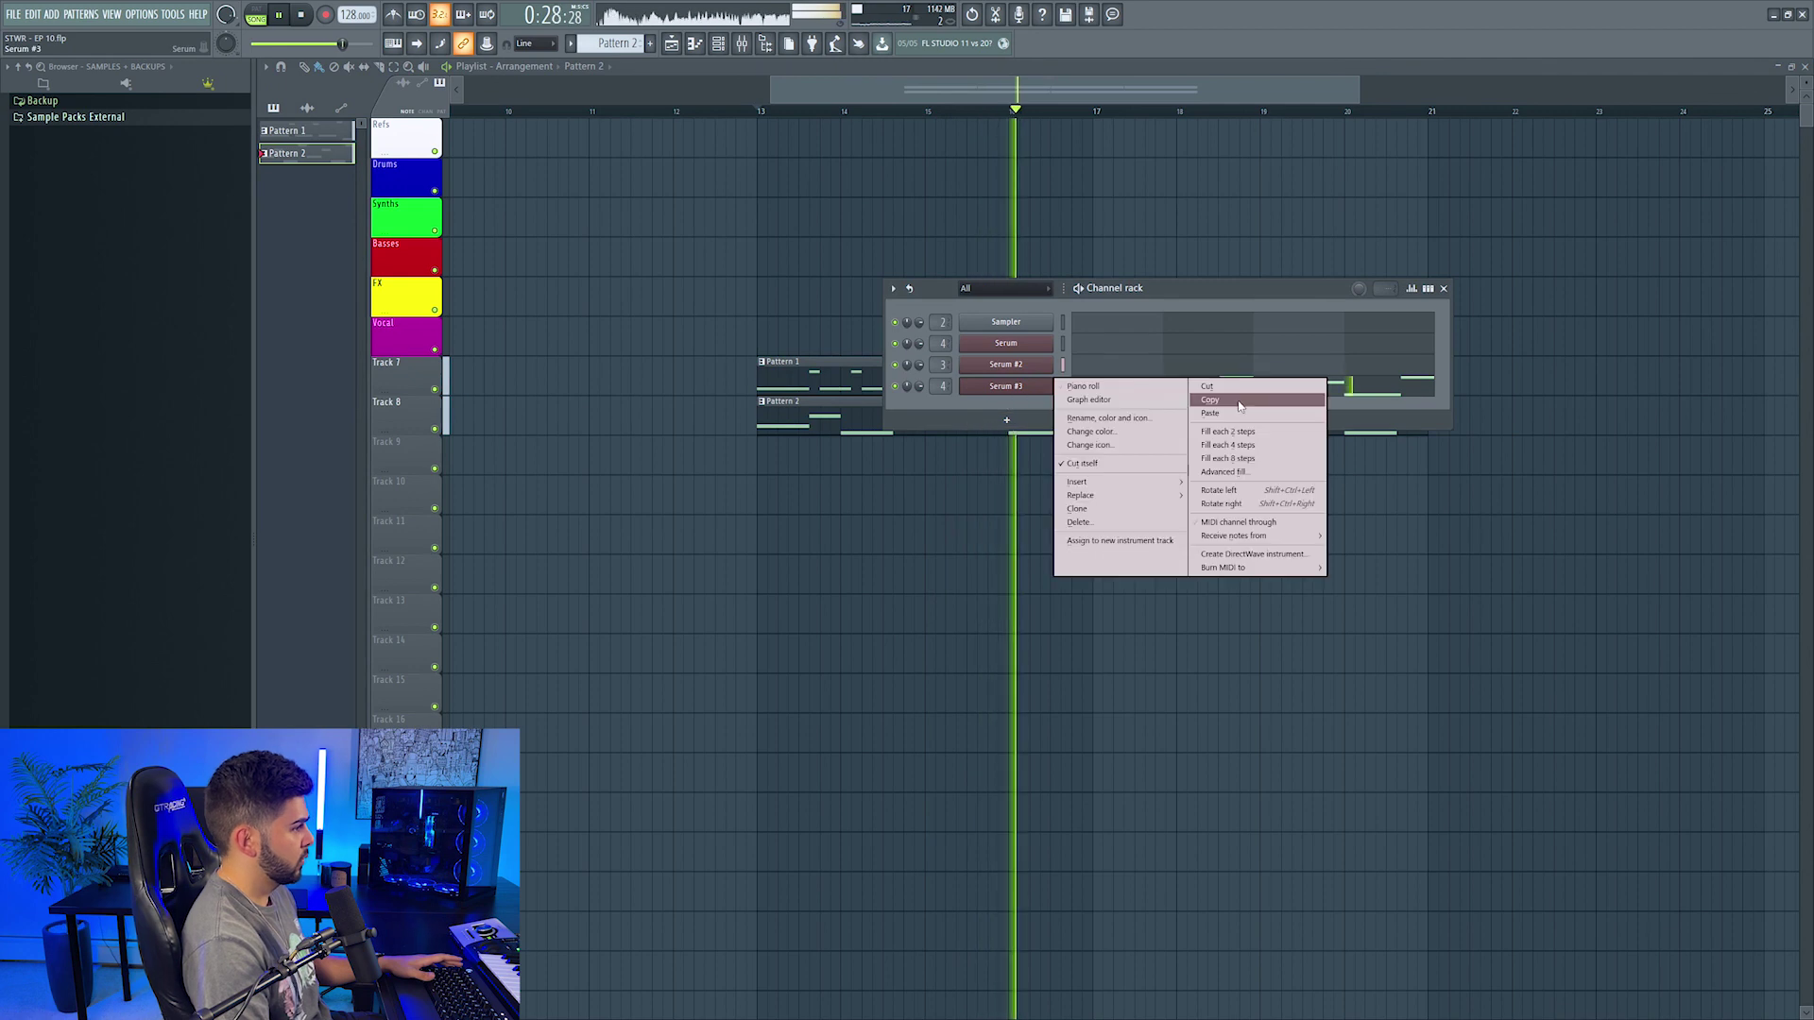
pyautogui.click(1241, 405)
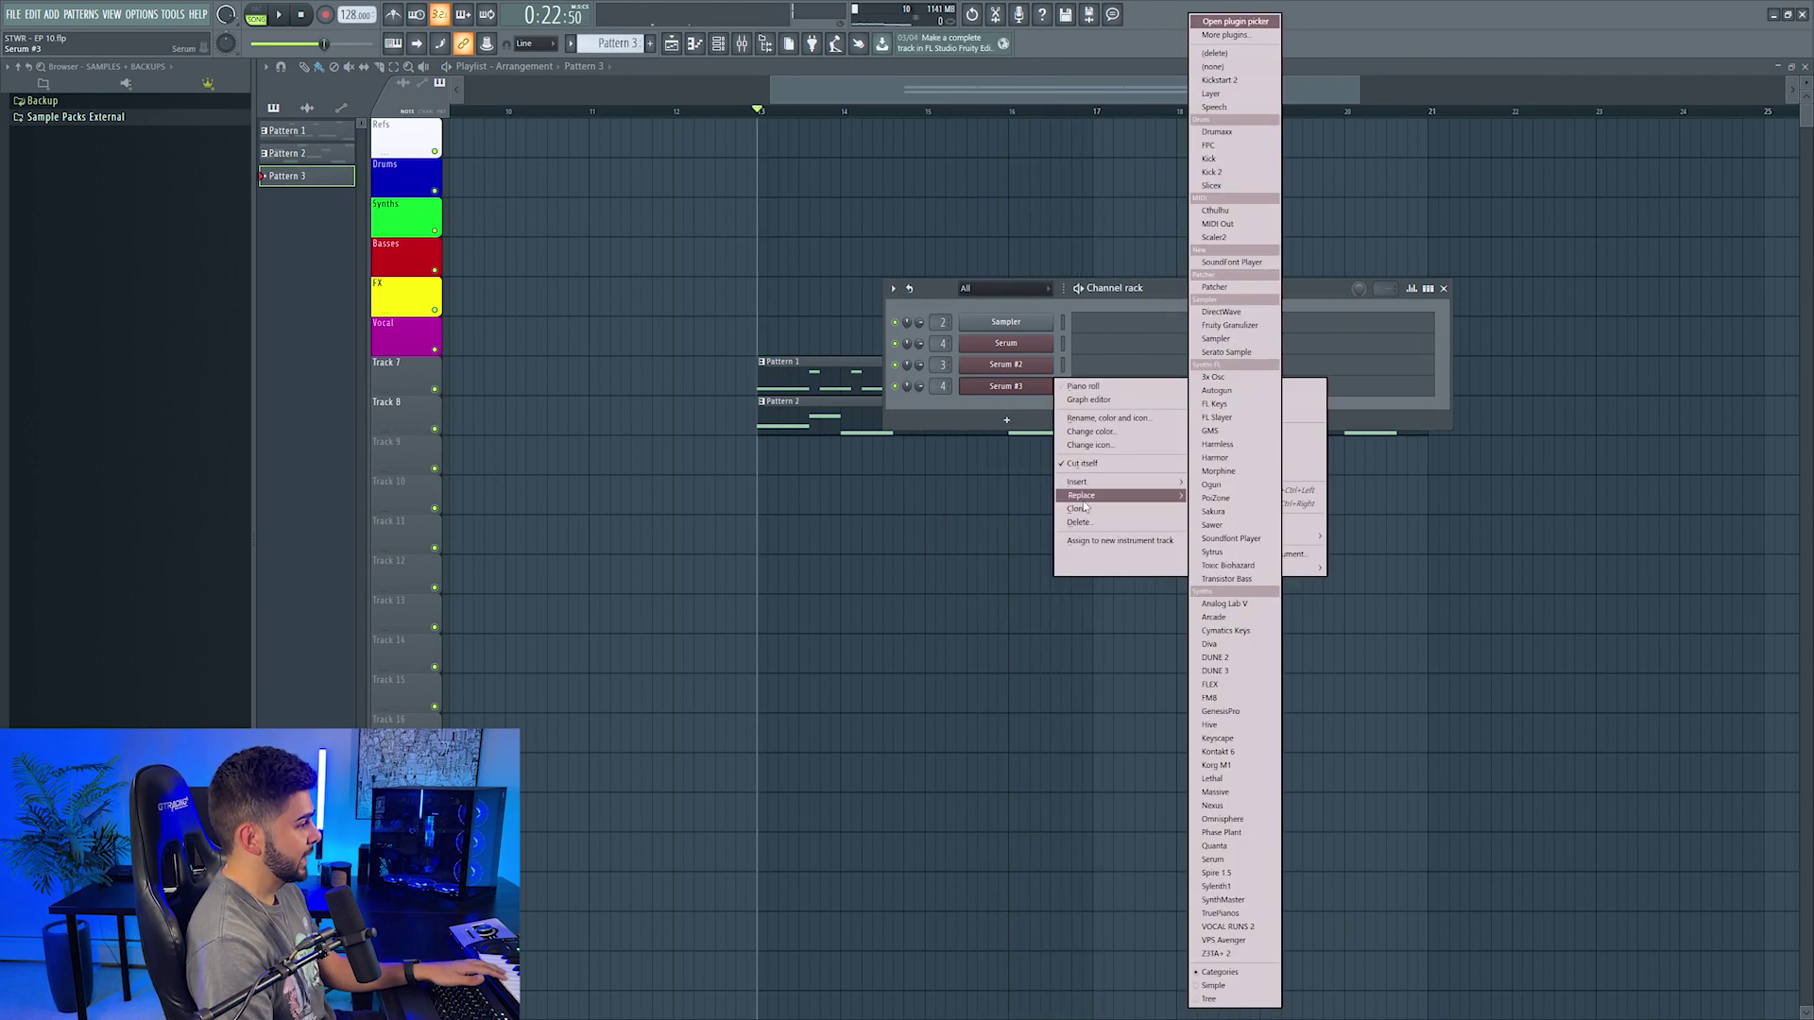
# Step: Clone Serum #3 in Pattern 3, paste the copied notes into the clone, and browse its presets
pyautogui.click(1082, 509)
pyautogui.rightClick(1002, 412)
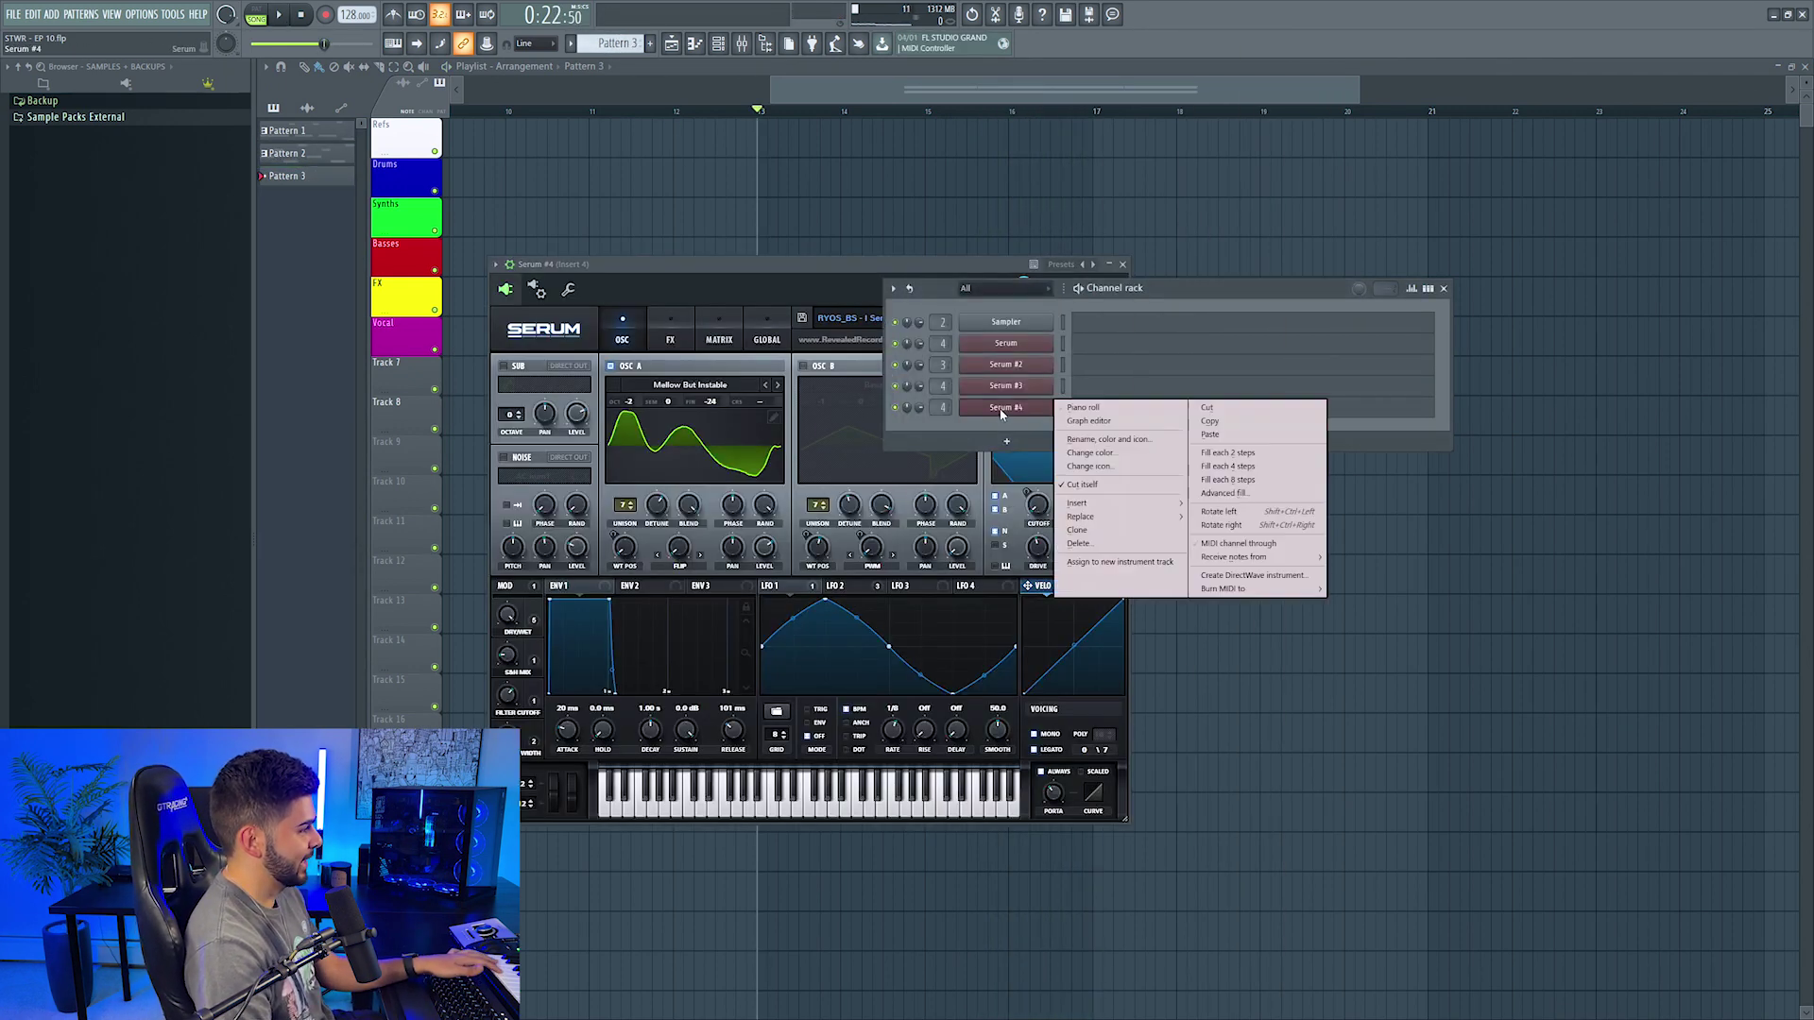
pyautogui.click(1210, 435)
pyautogui.click(830, 327)
pyautogui.click(994, 324)
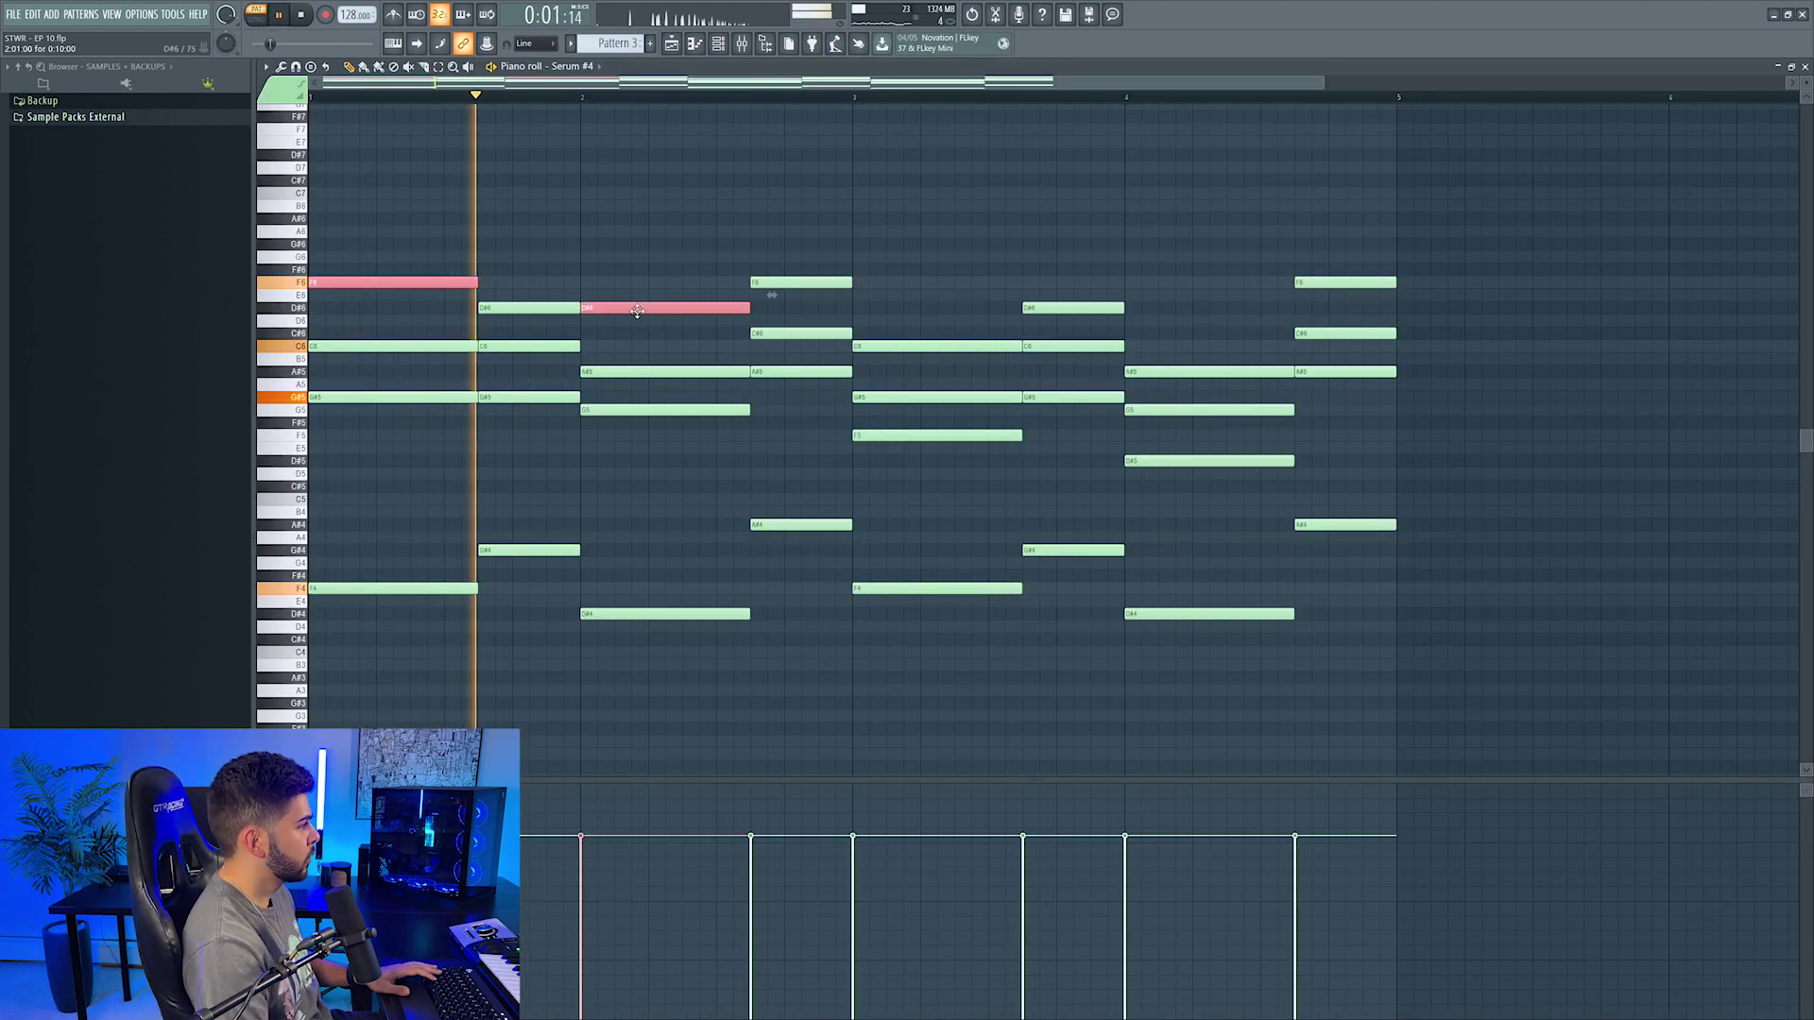
# Step: Raise the F5 note at bar 3 and the D#5 note at bar 4 of the Serum #4 chords by one octave
pyautogui.moveTo(889, 419); pyautogui.dragTo(1029, 480)
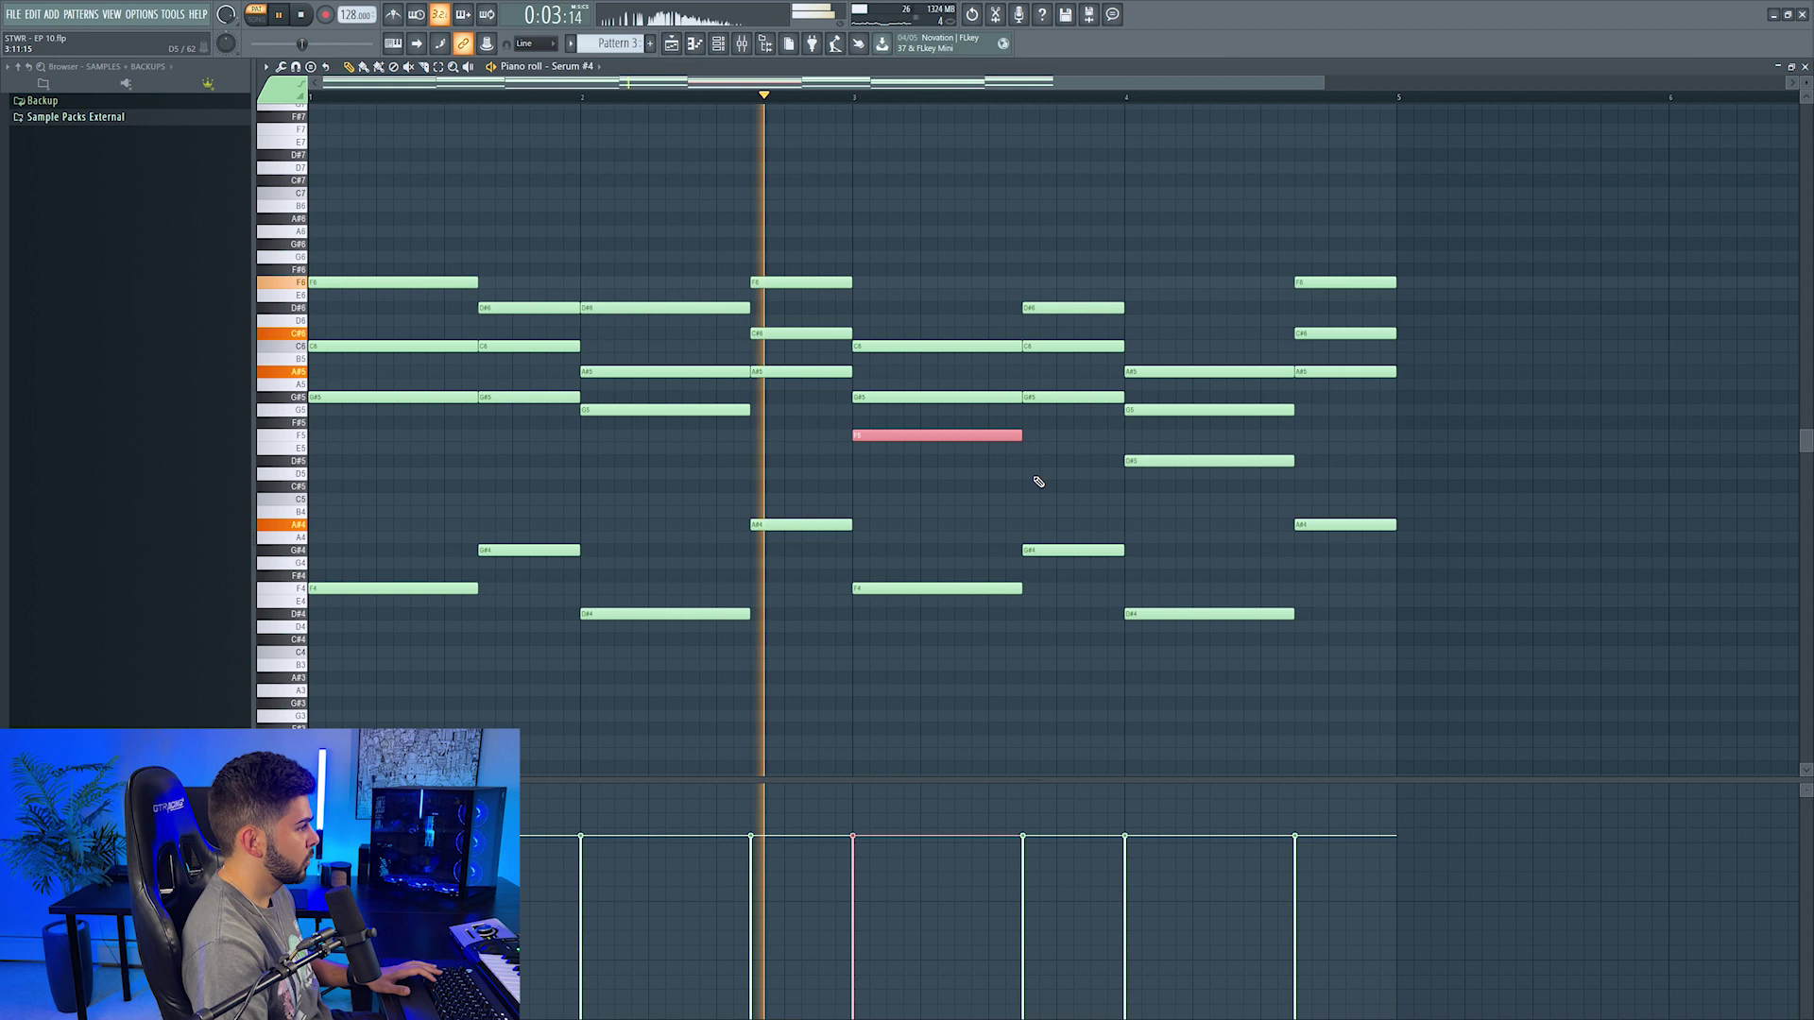
pyautogui.hotkey('ctrl', 'Up')
pyautogui.moveTo(1177, 446); pyautogui.dragTo(1285, 476)
pyautogui.hotkey('ctrl', 'Up')
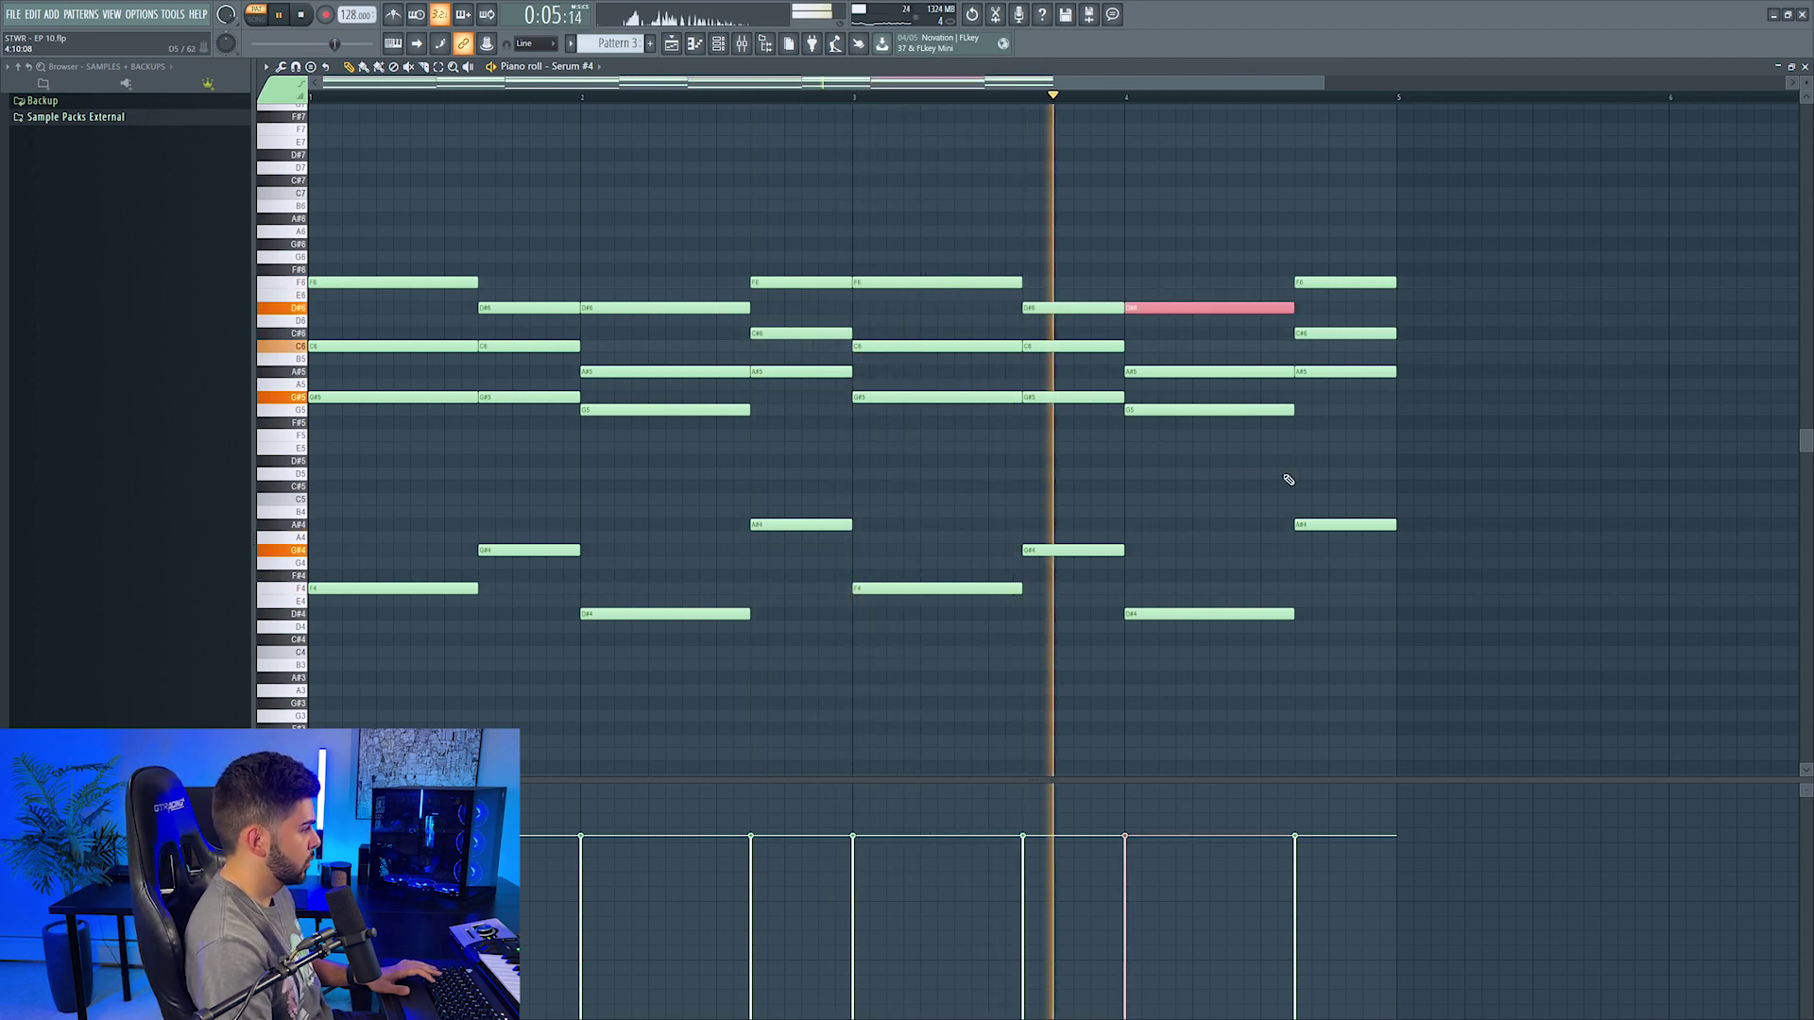
pyautogui.click(1535, 467)
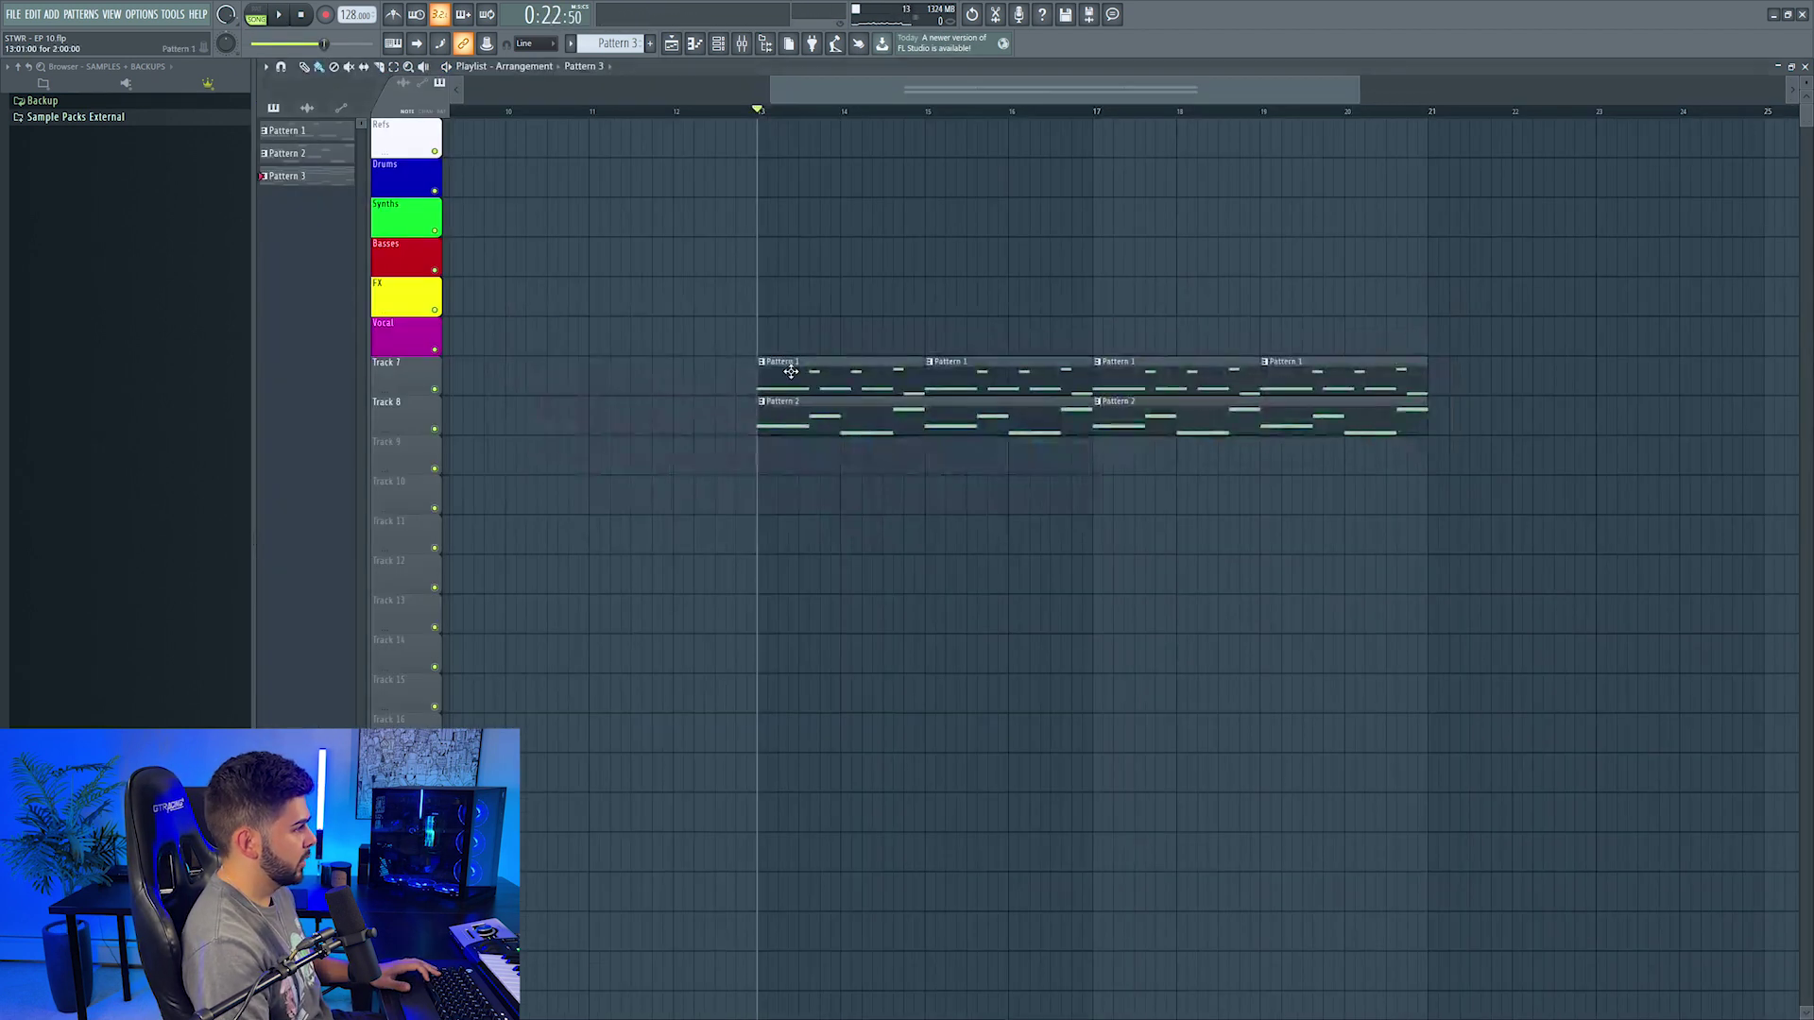
# Step: Review Pattern 1's Serum #2 notes in the piano roll and play the arrangement from the playlist
pyautogui.doubleClick(791, 372)
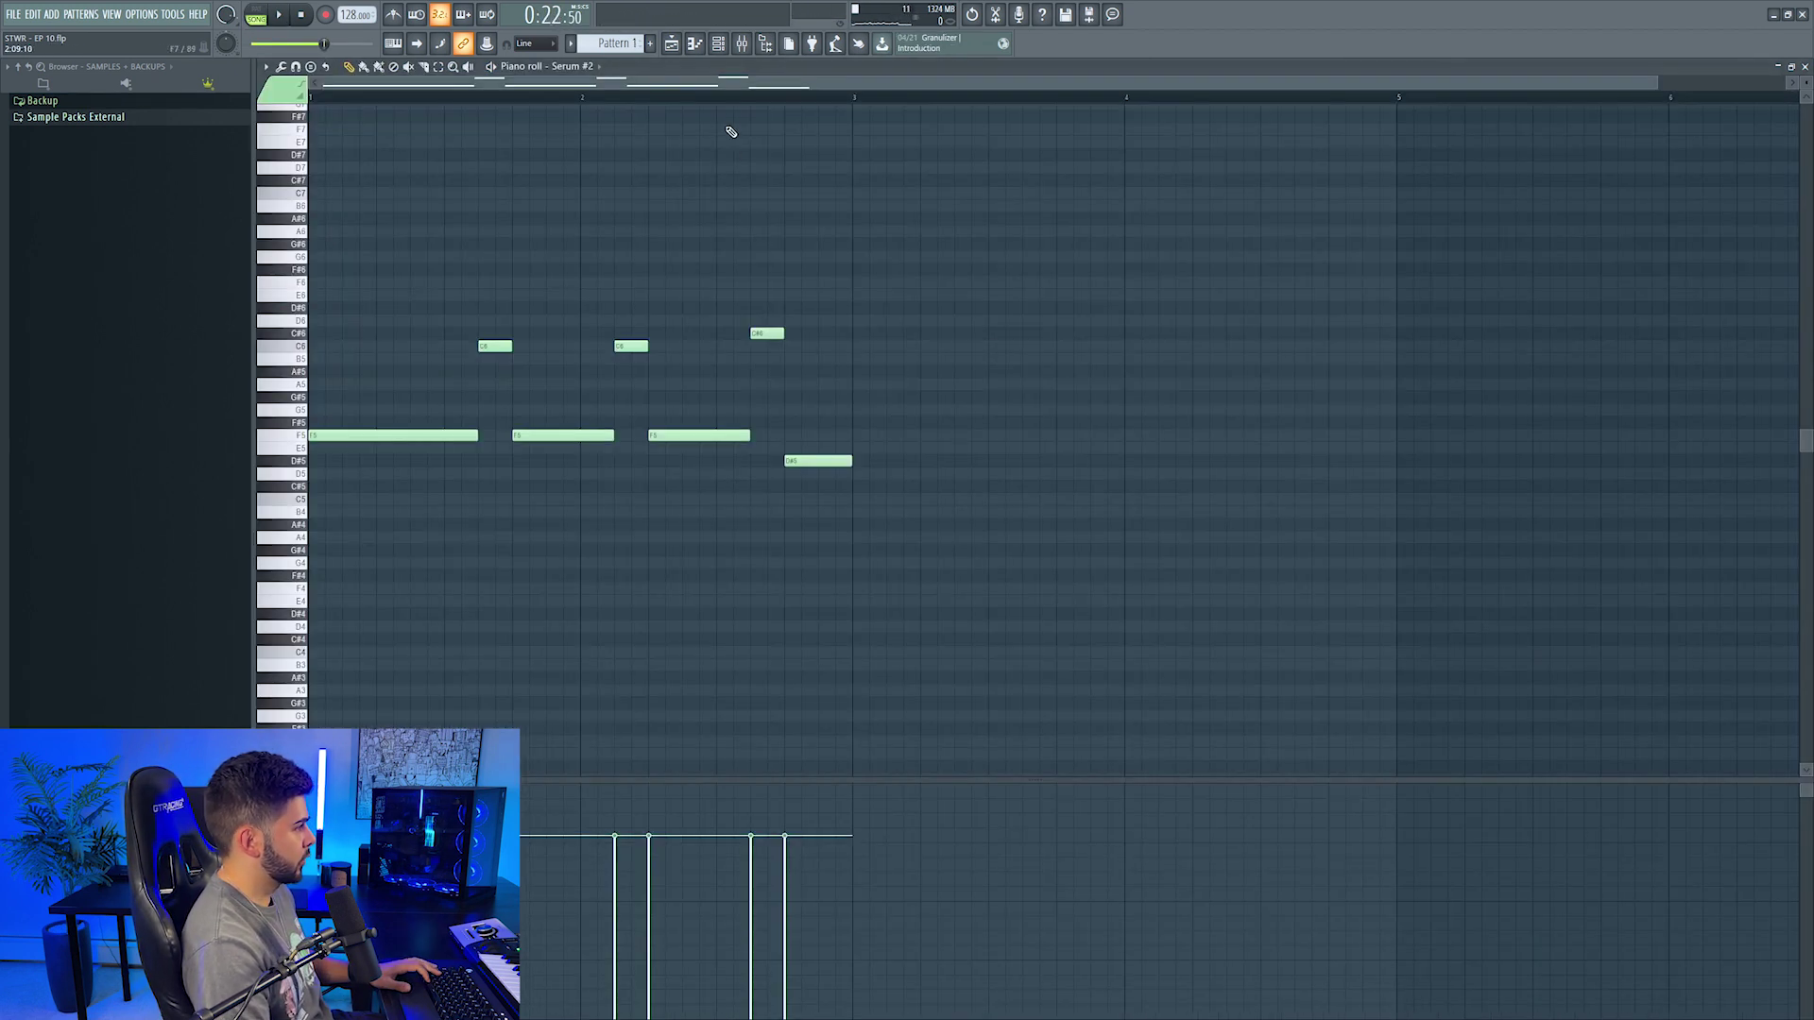
pyautogui.press('Down')
pyautogui.press('Down')
pyautogui.press('Down')
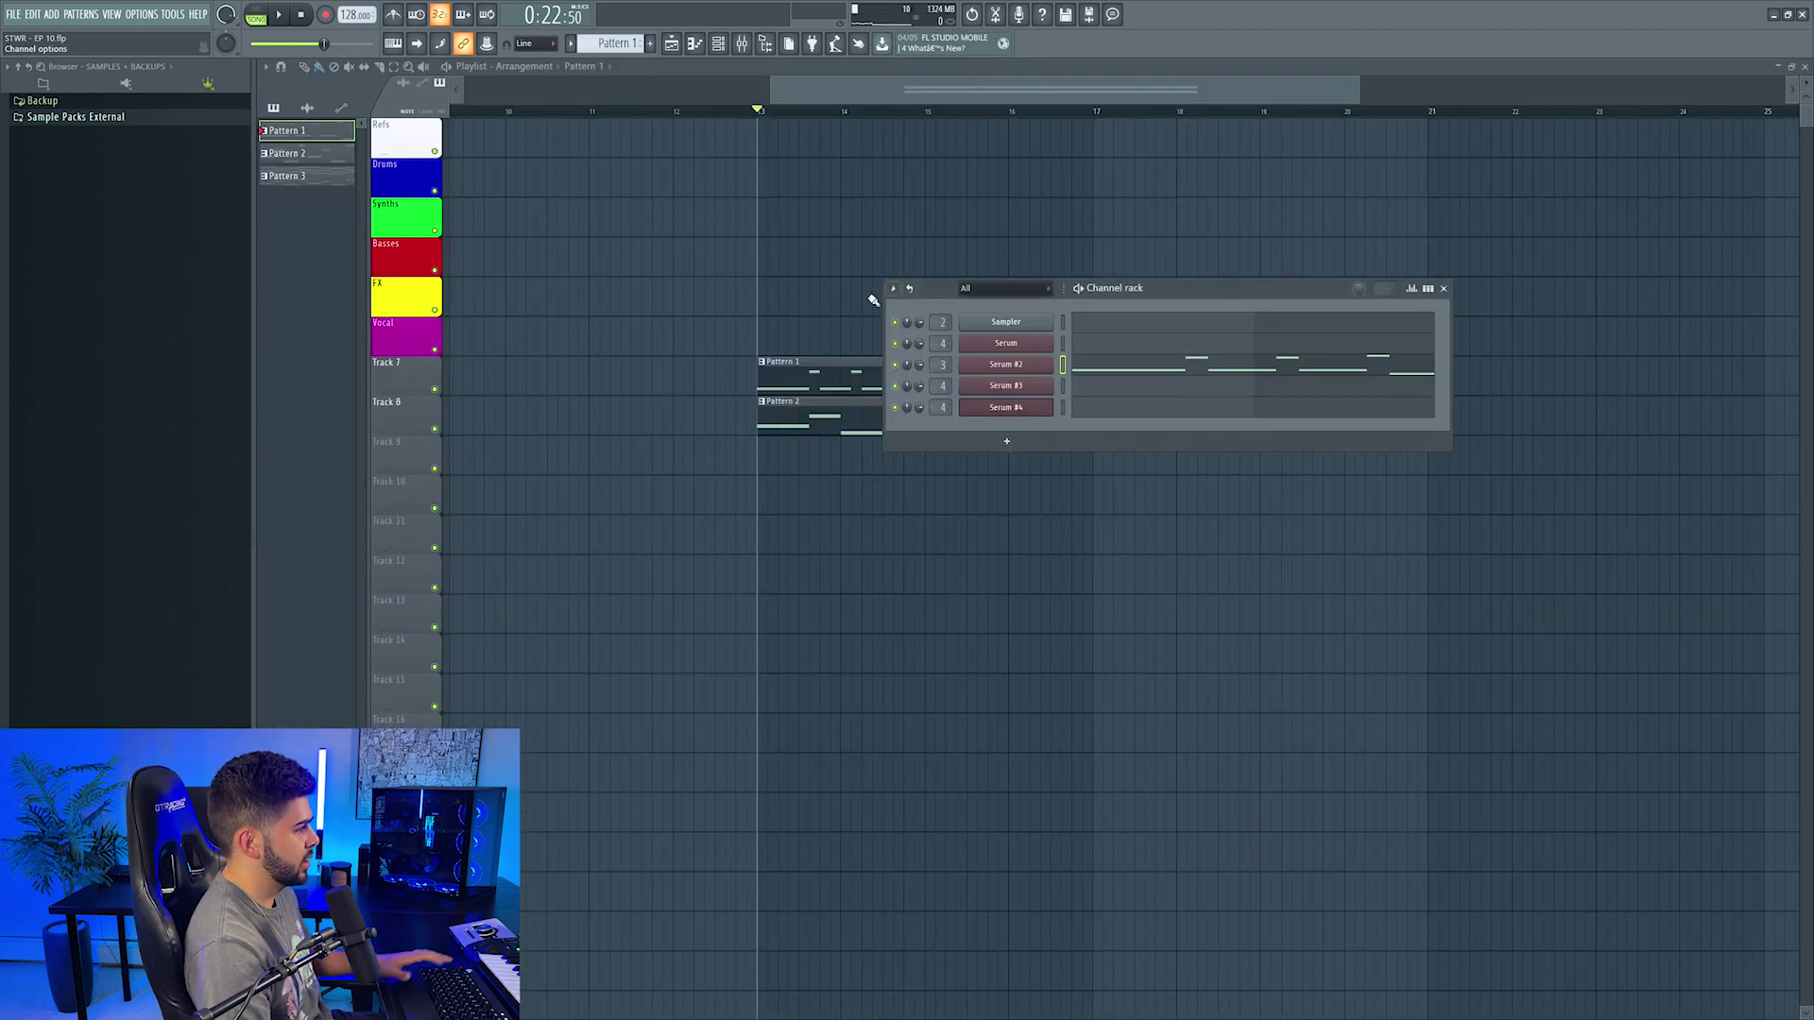
pyautogui.press('space')
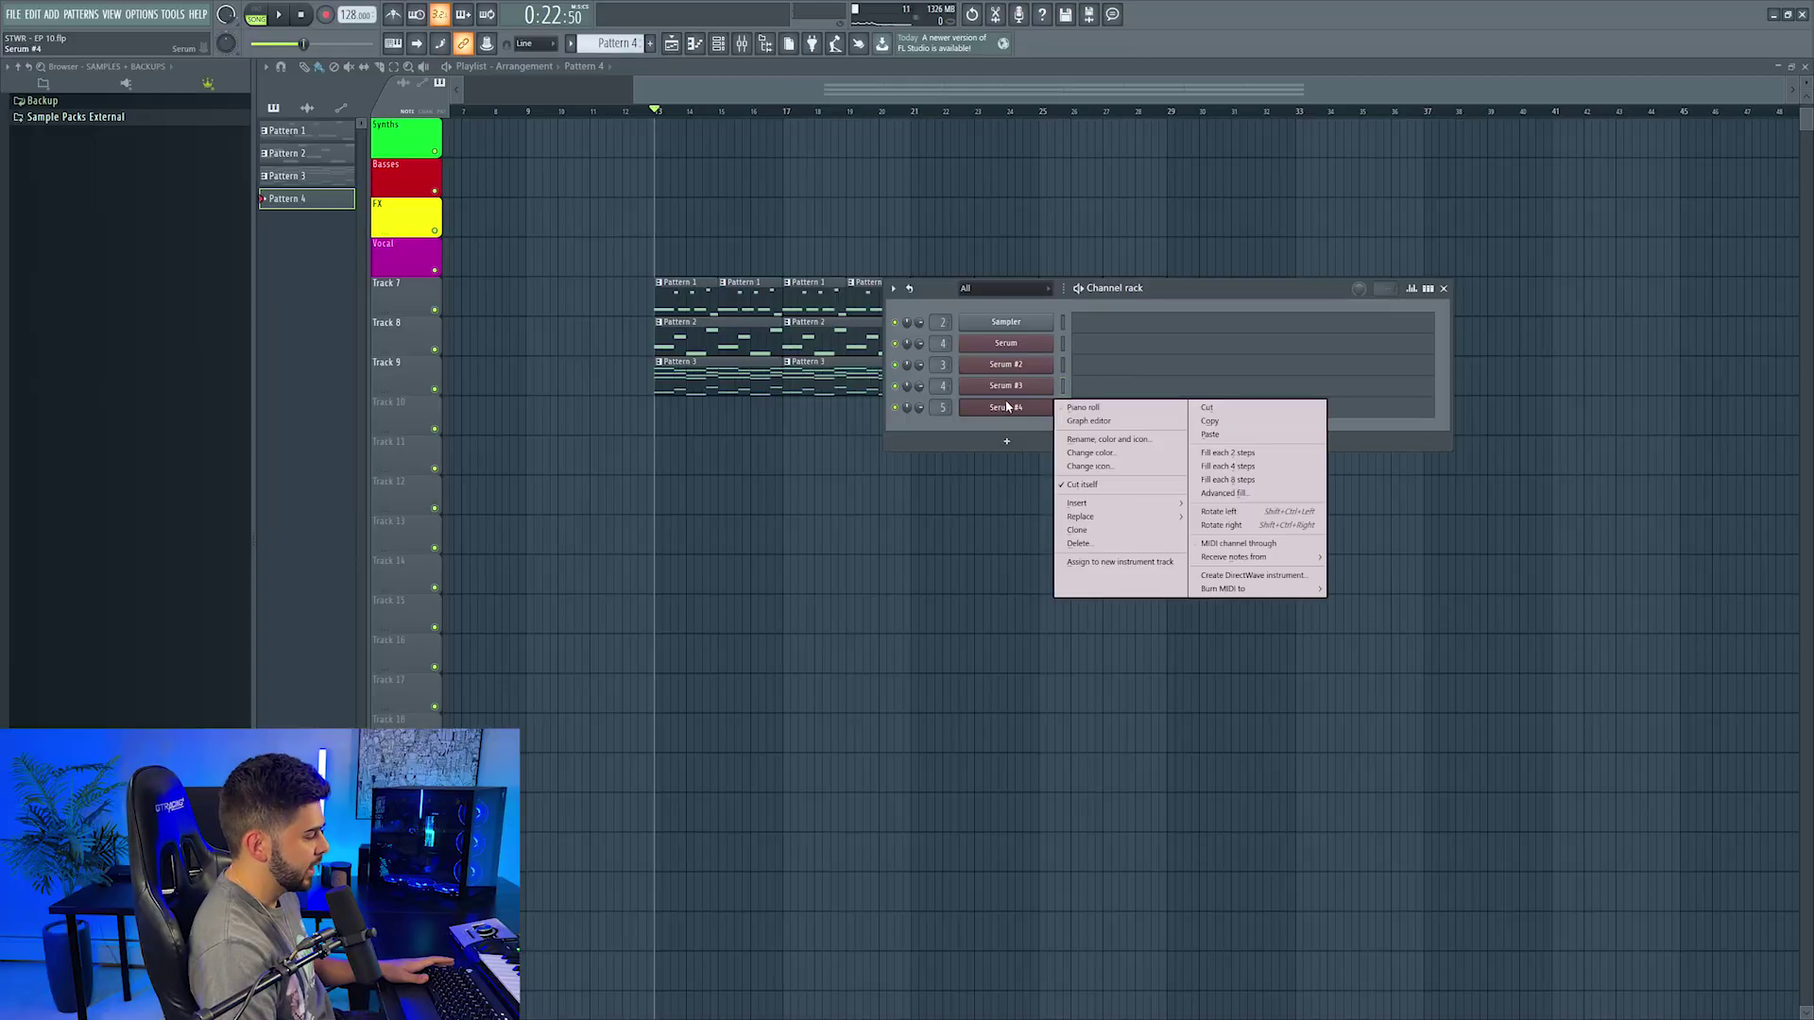
# Step: Clone the Serum #4 channel in Pattern 4 and paste the copied notes into the clone
pyautogui.click(1099, 530)
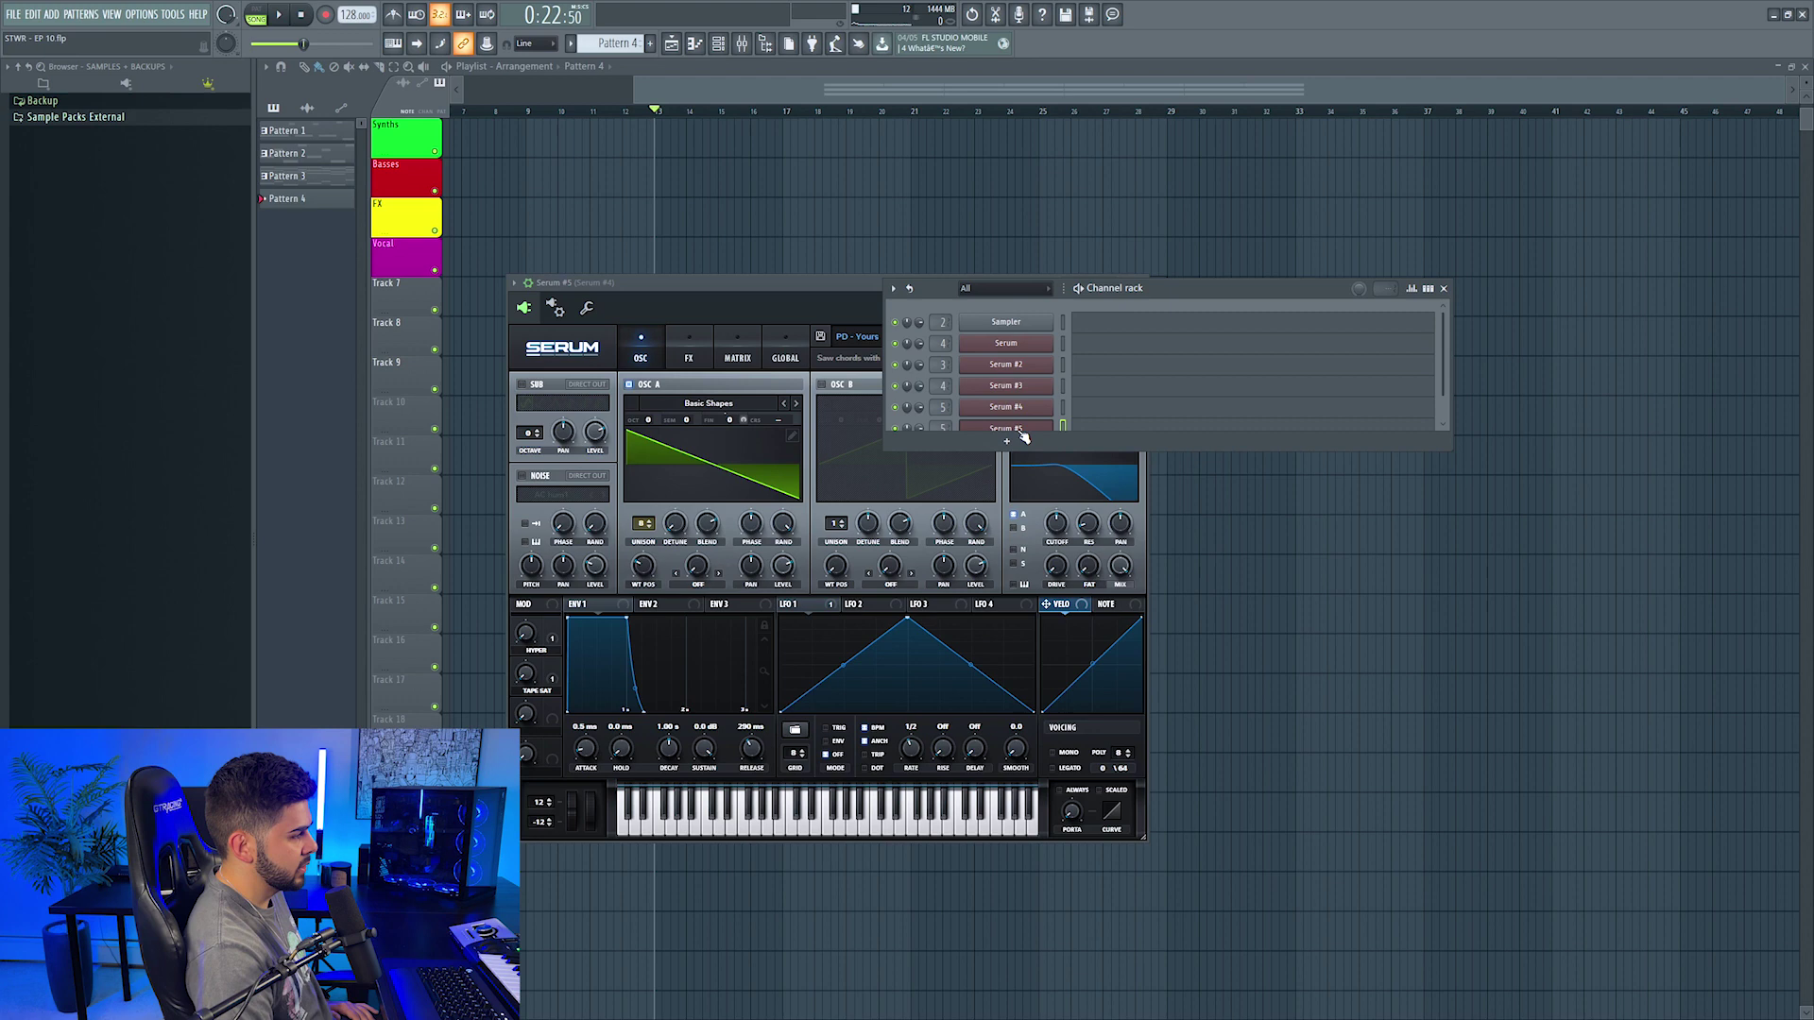
pyautogui.rightClick(1023, 438)
pyautogui.click(1205, 460)
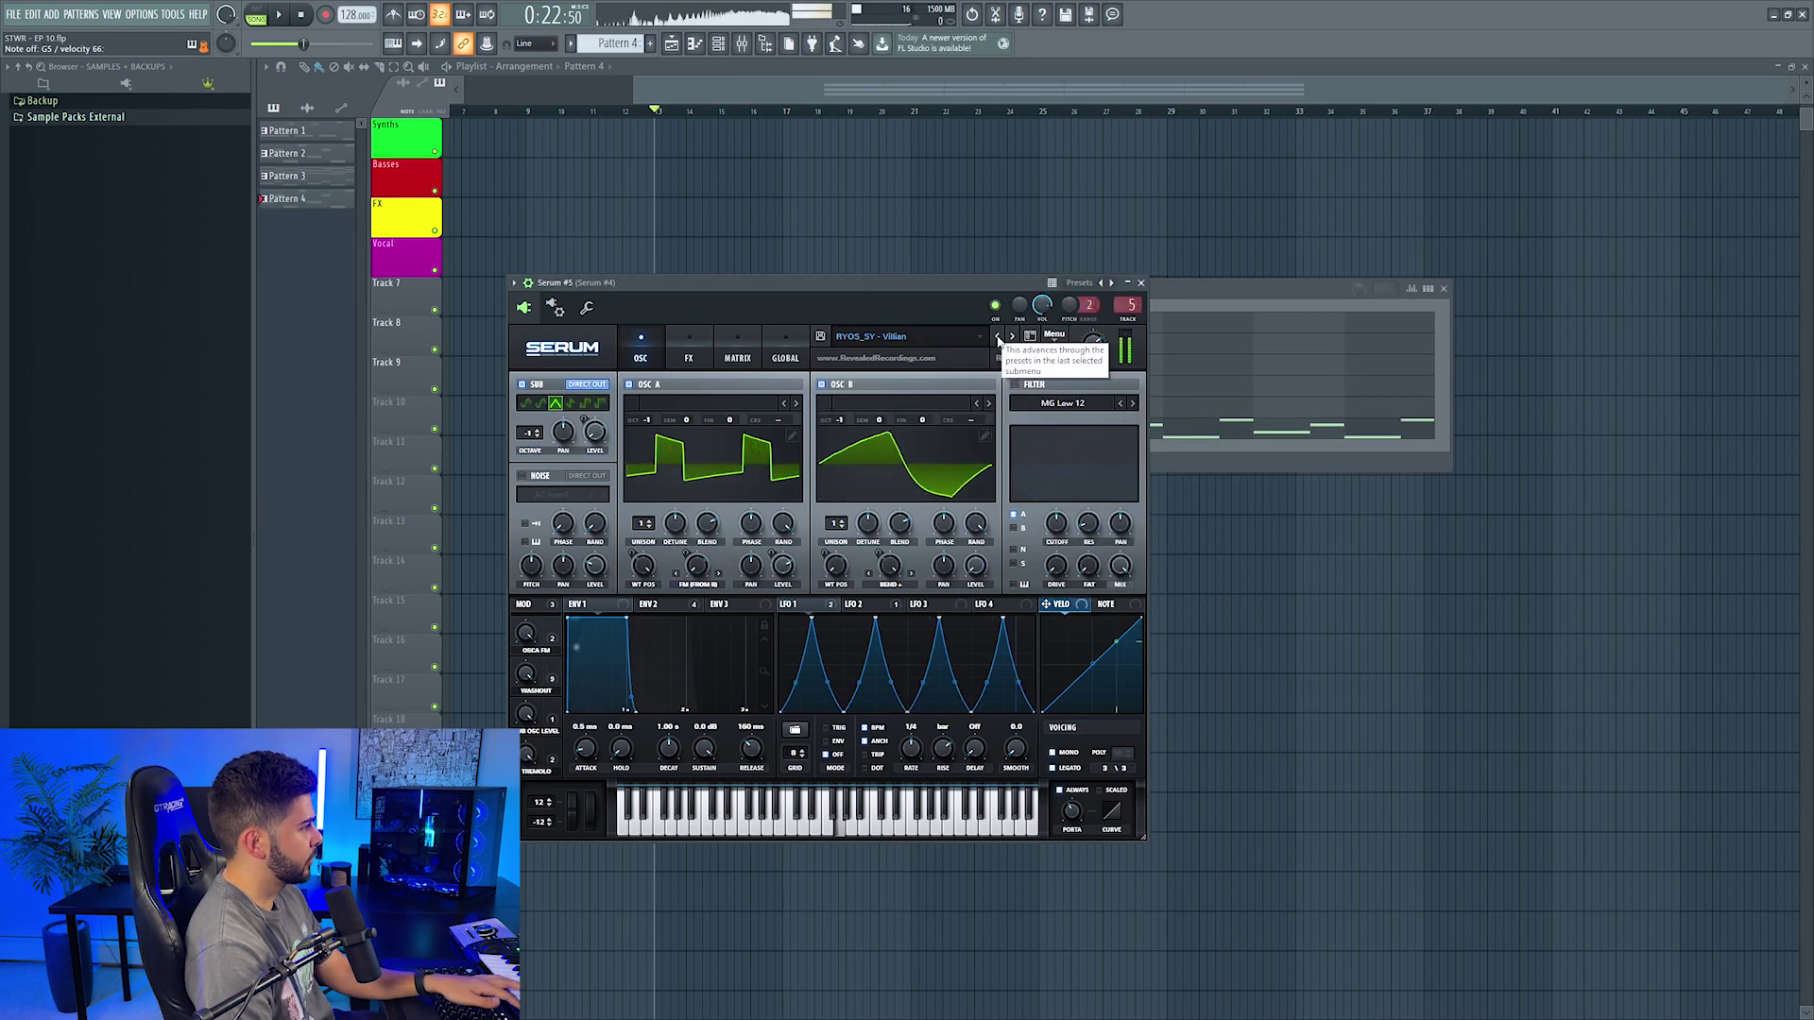
# Step: Browse Serum #5's presets and settle on RYOS_SY - Somber
pyautogui.click(997, 337)
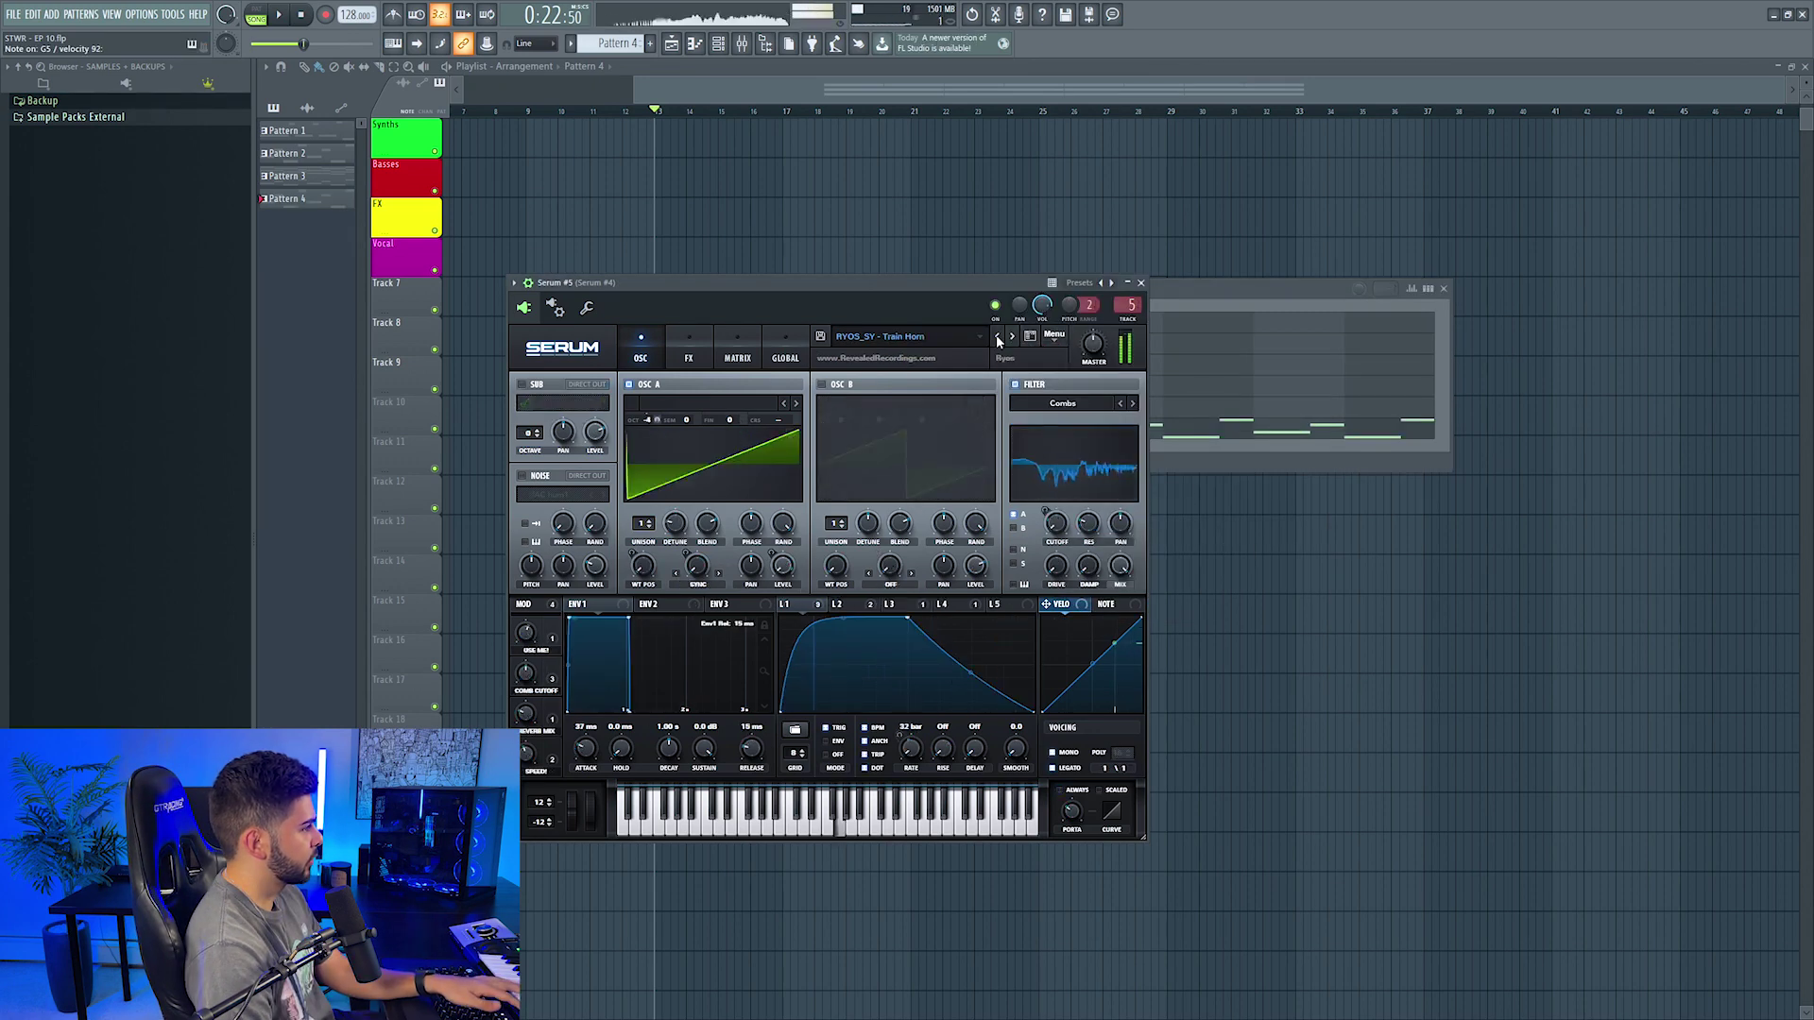
pyautogui.click(997, 340)
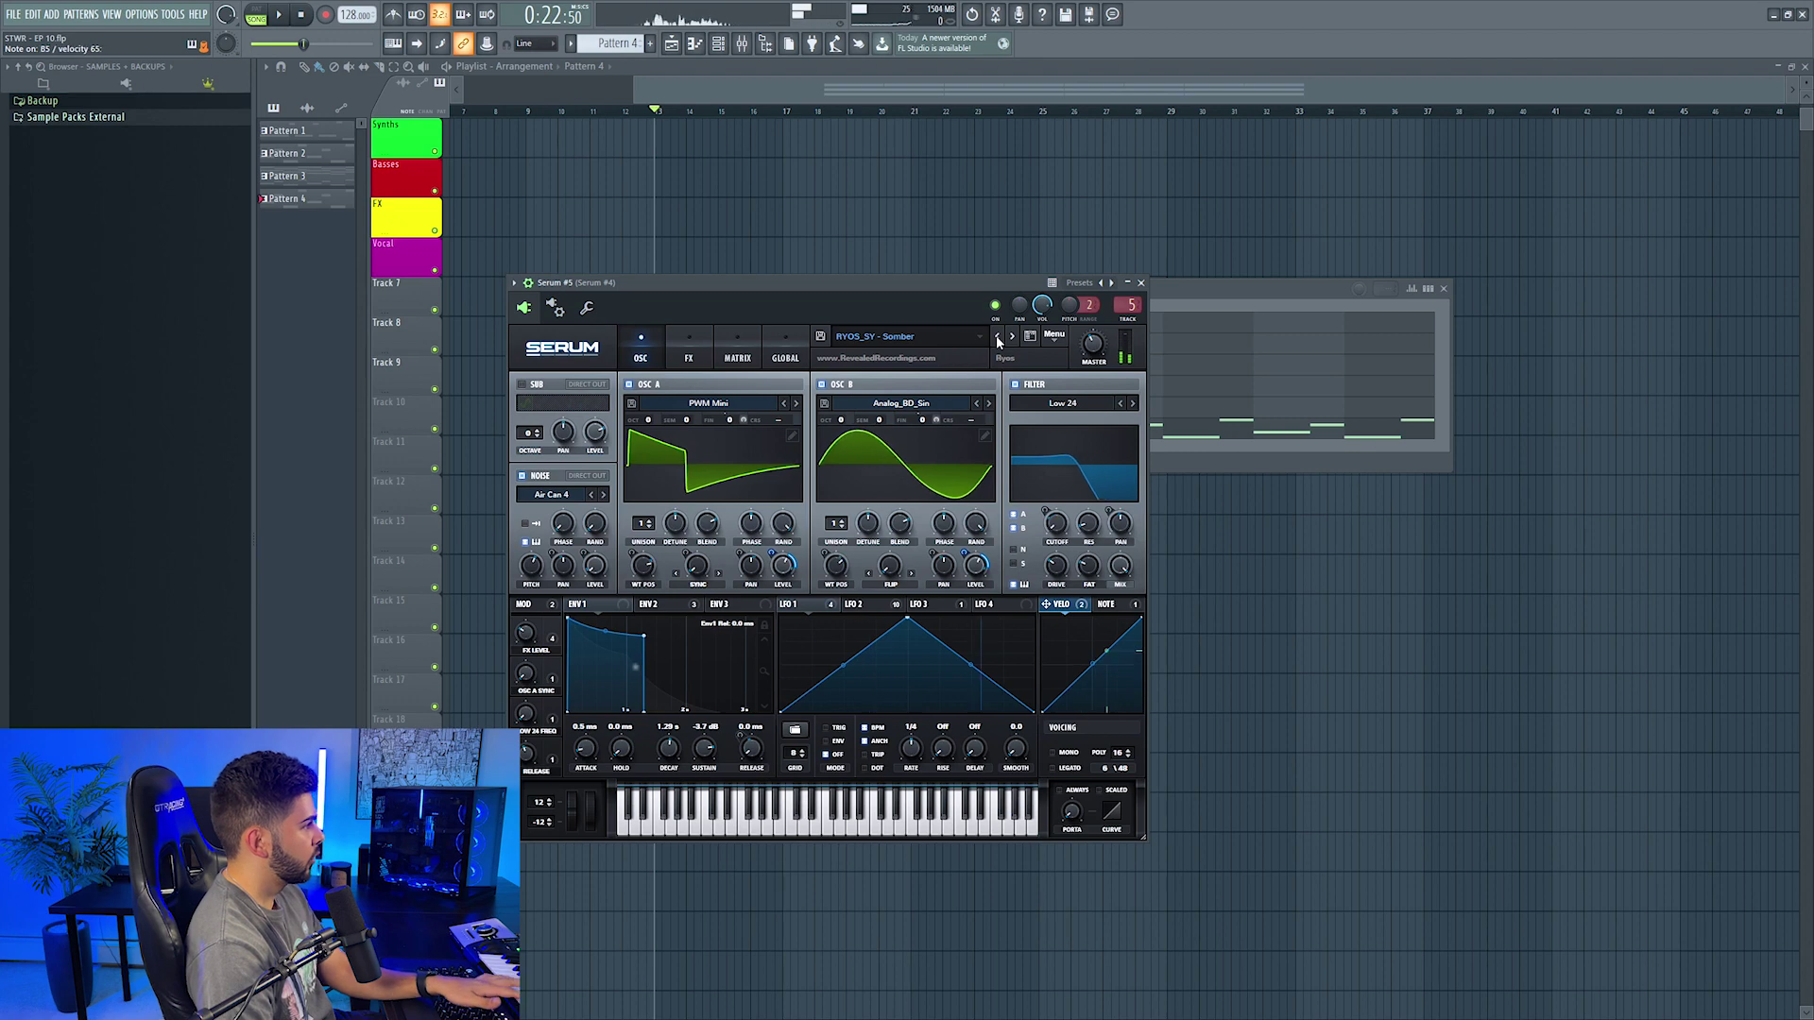
pyautogui.click(1194, 292)
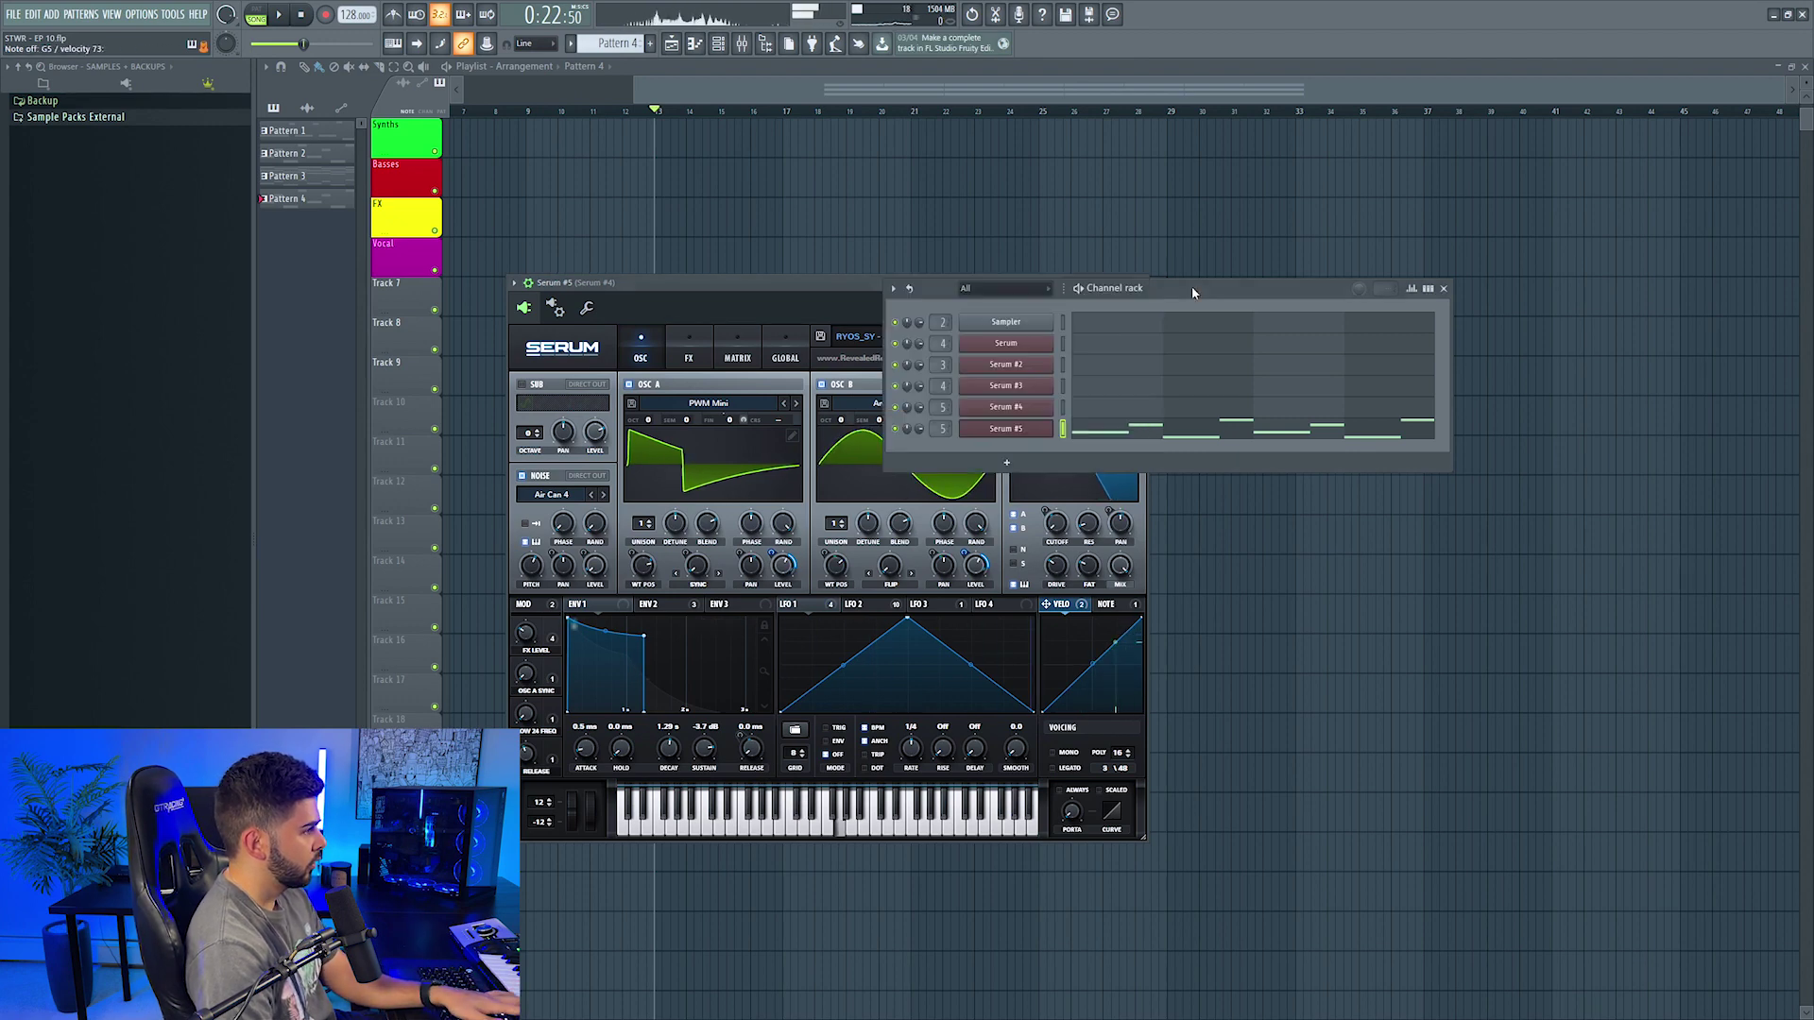
pyautogui.click(1017, 431)
pyautogui.click(1017, 430)
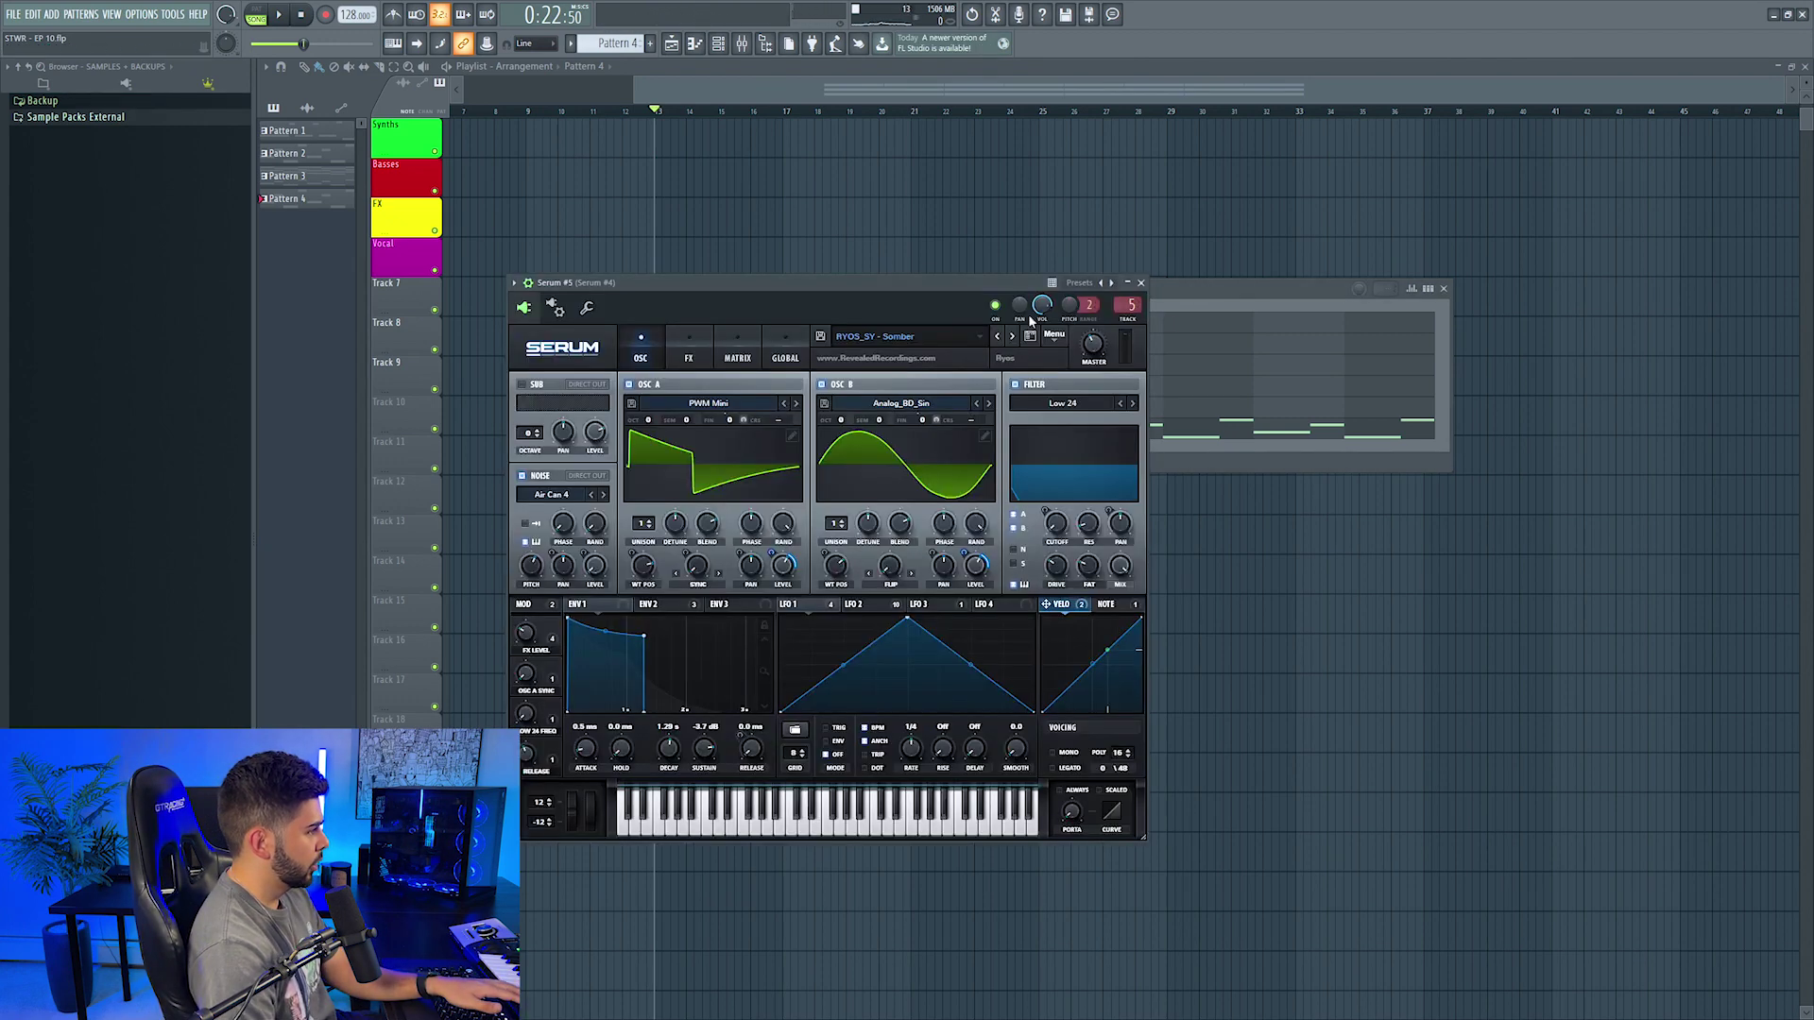
# Step: Route Serum #5 to mixer track 6 and load FocusOne and Cymatics Origin in its first two effect slots
pyautogui.doubleClick(1129, 306)
pyautogui.click(1596, 512)
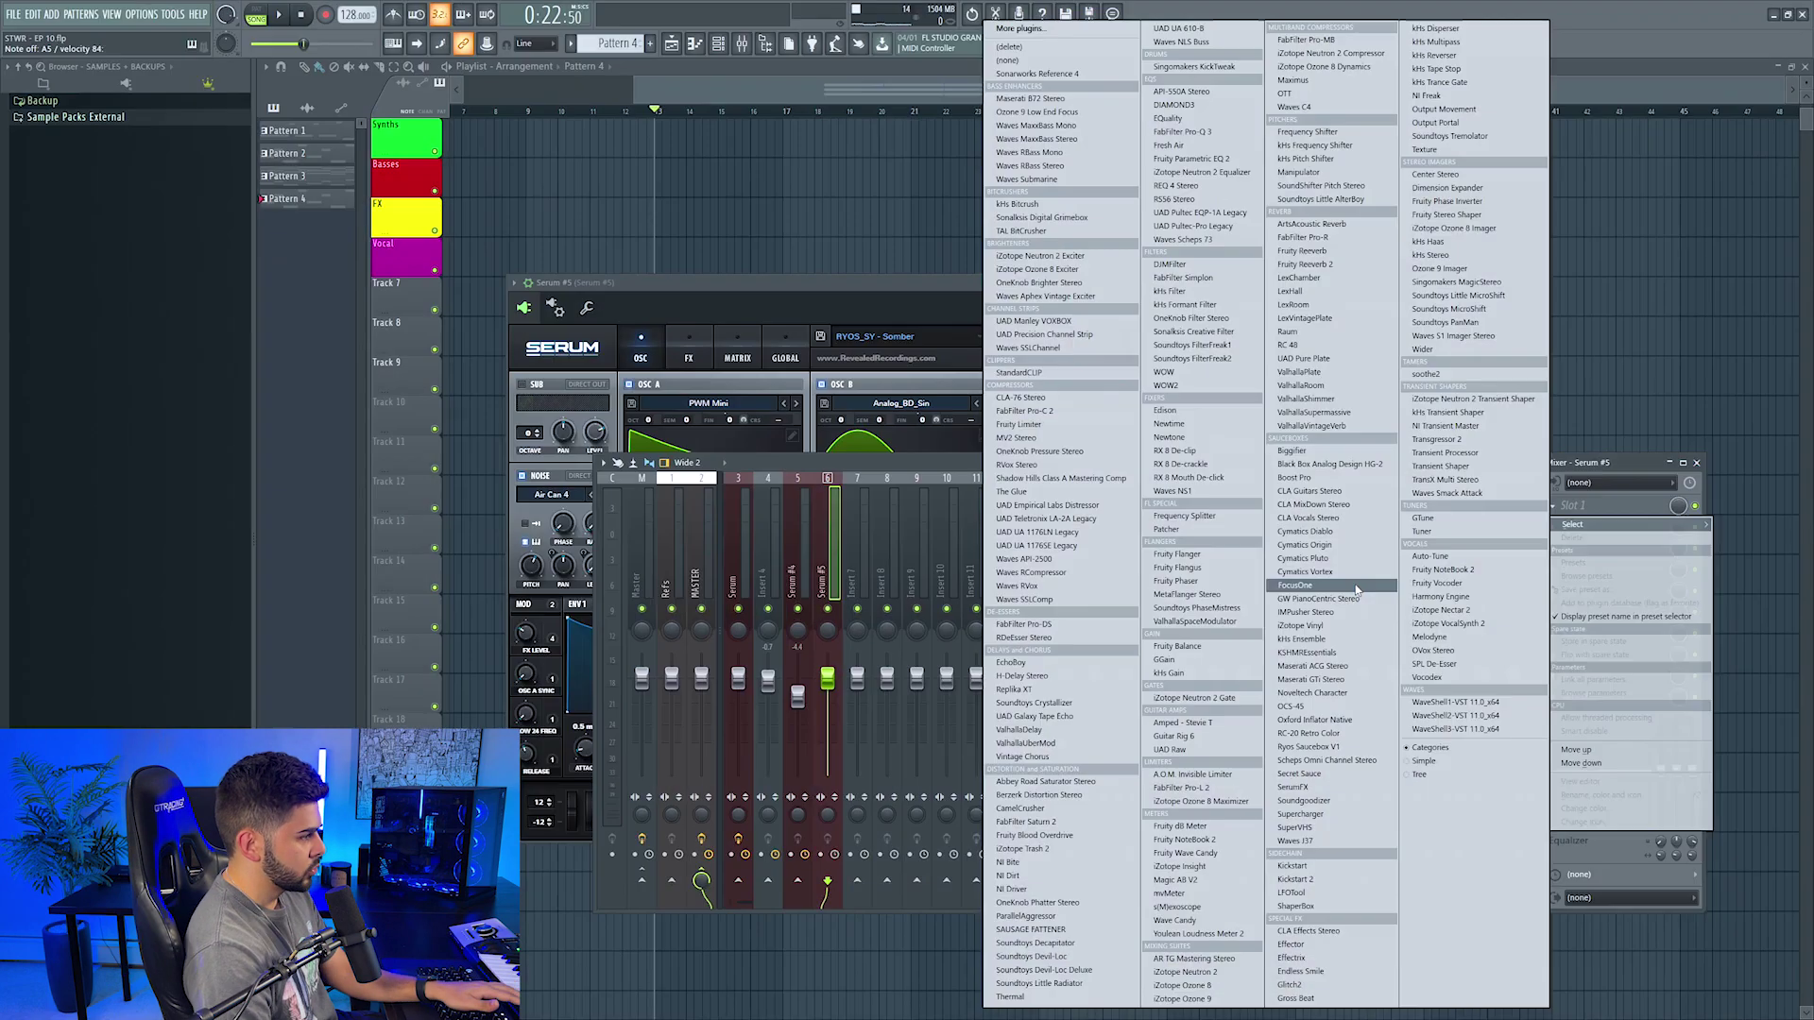
pyautogui.click(1323, 586)
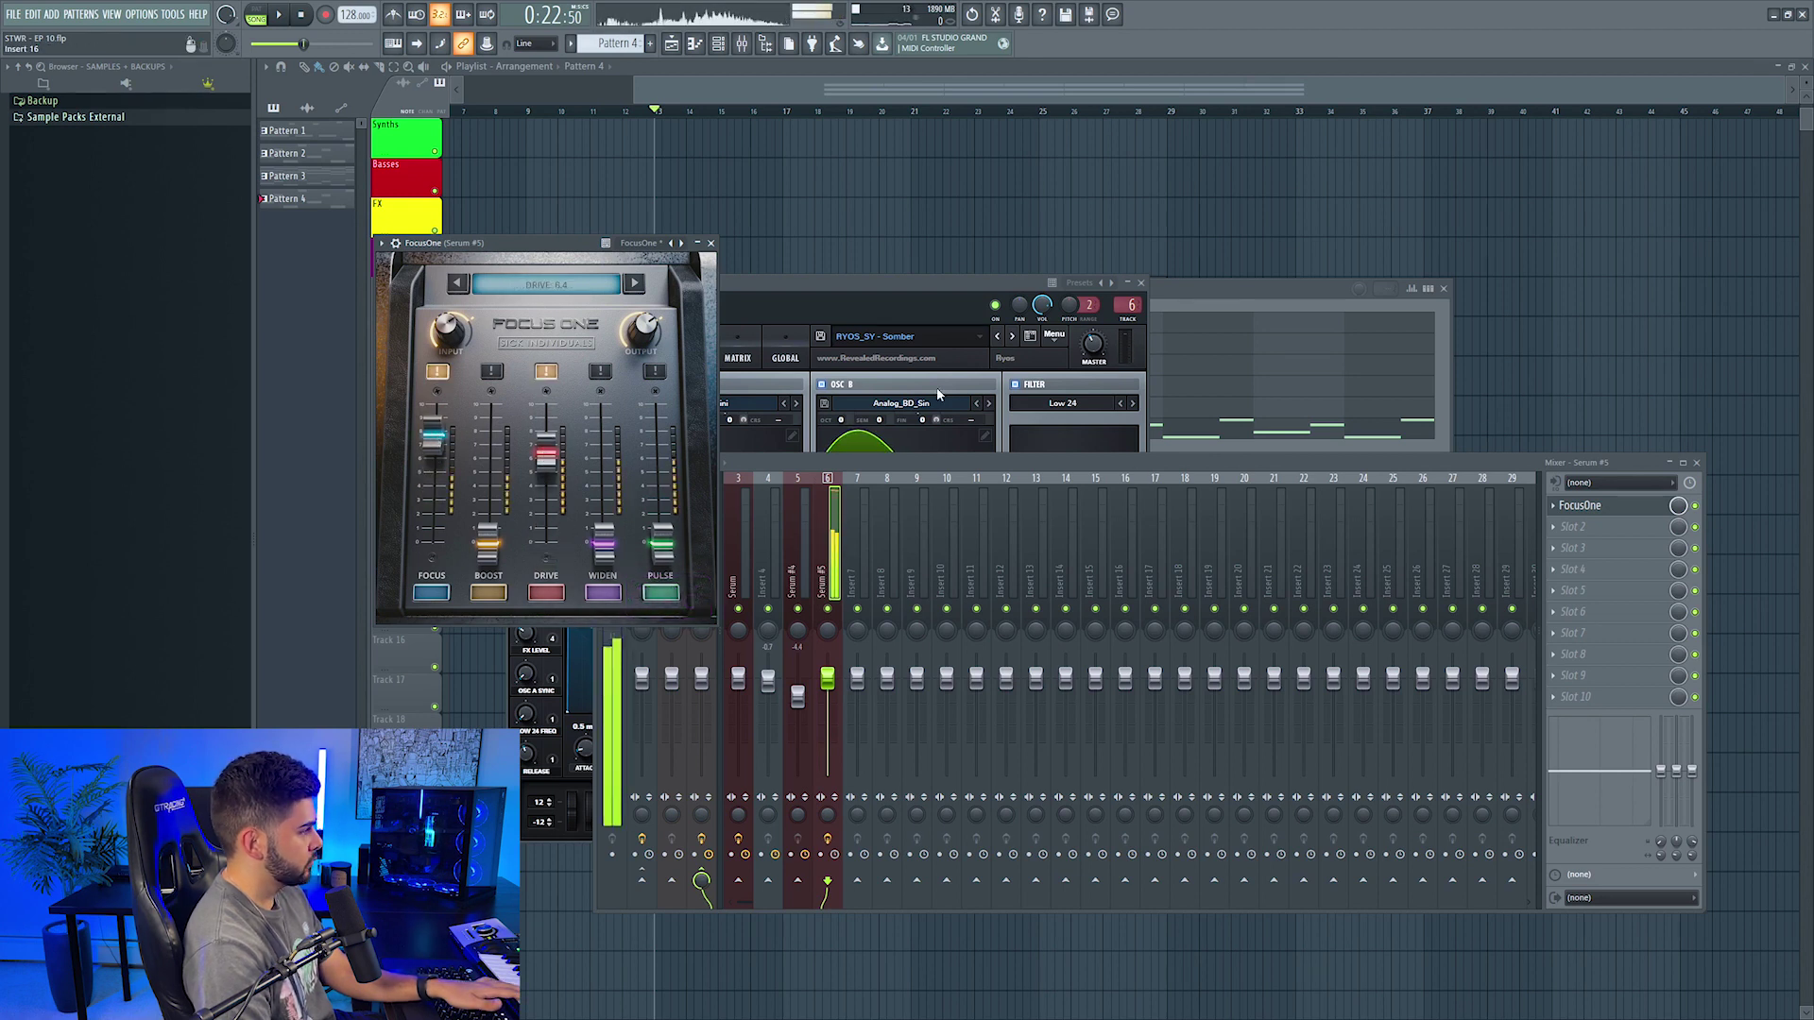
pyautogui.click(1587, 526)
pyautogui.moveTo(1607, 545)
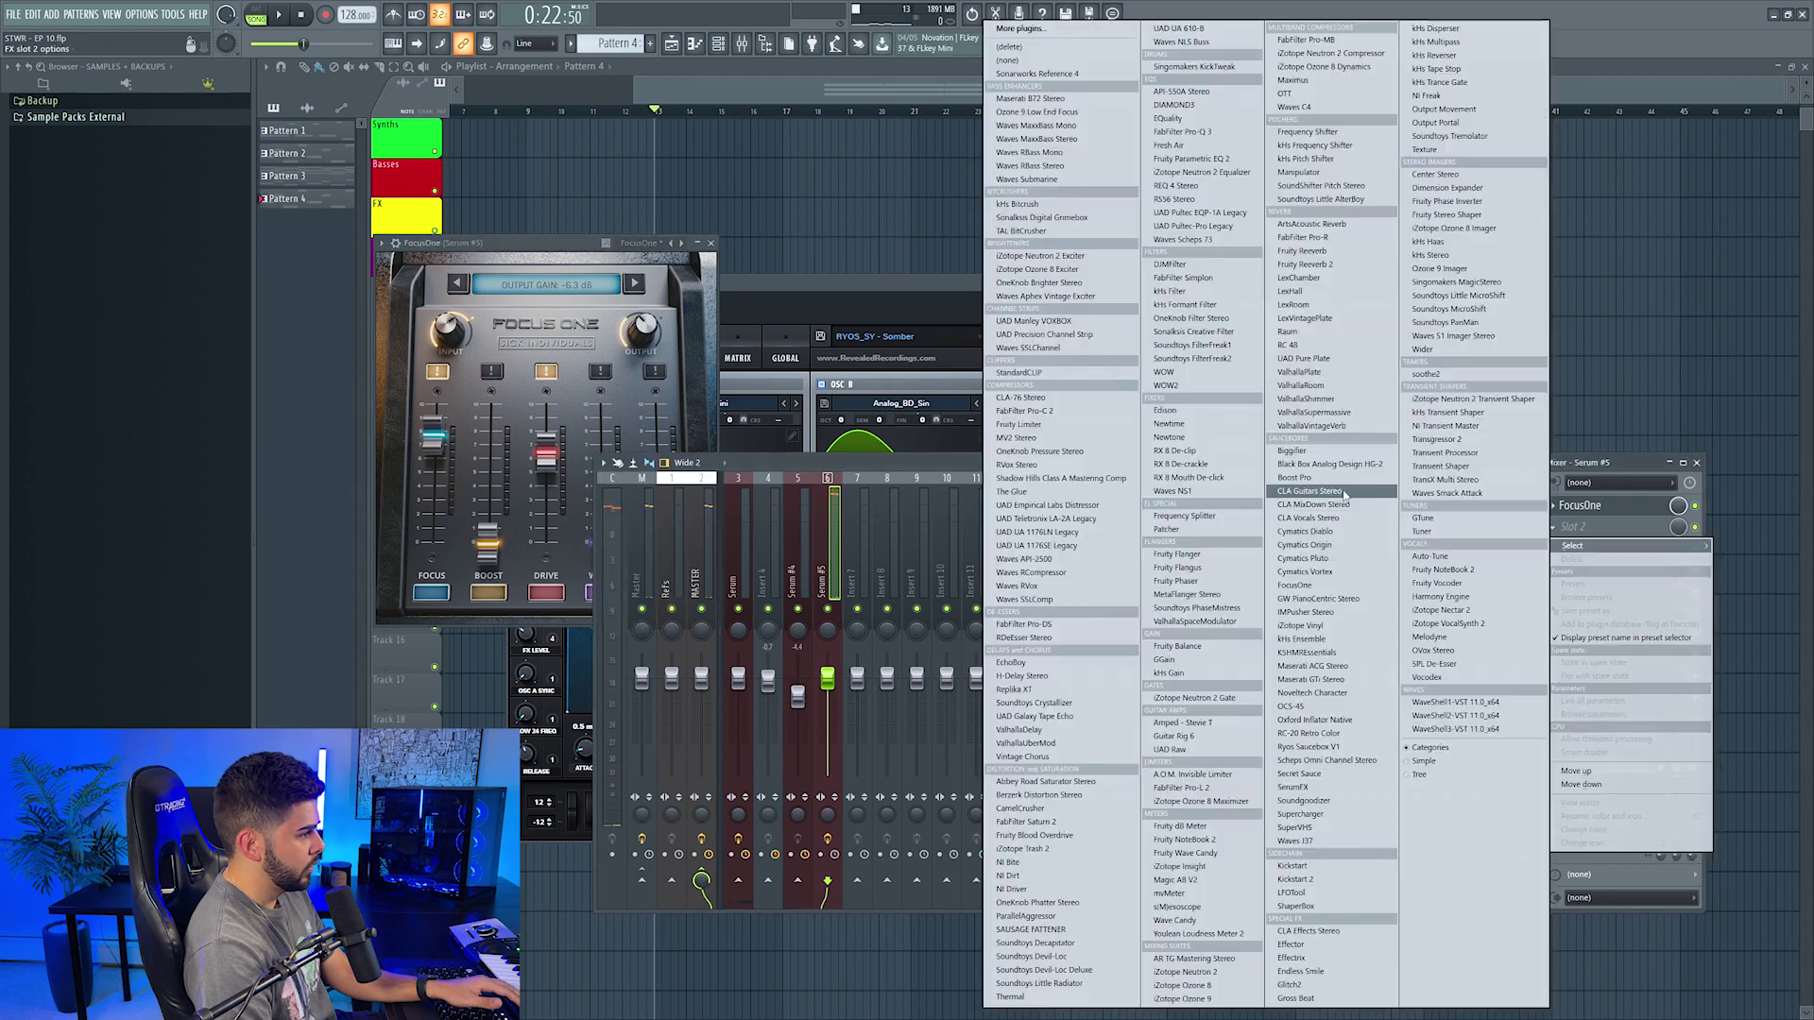
pyautogui.click(1323, 545)
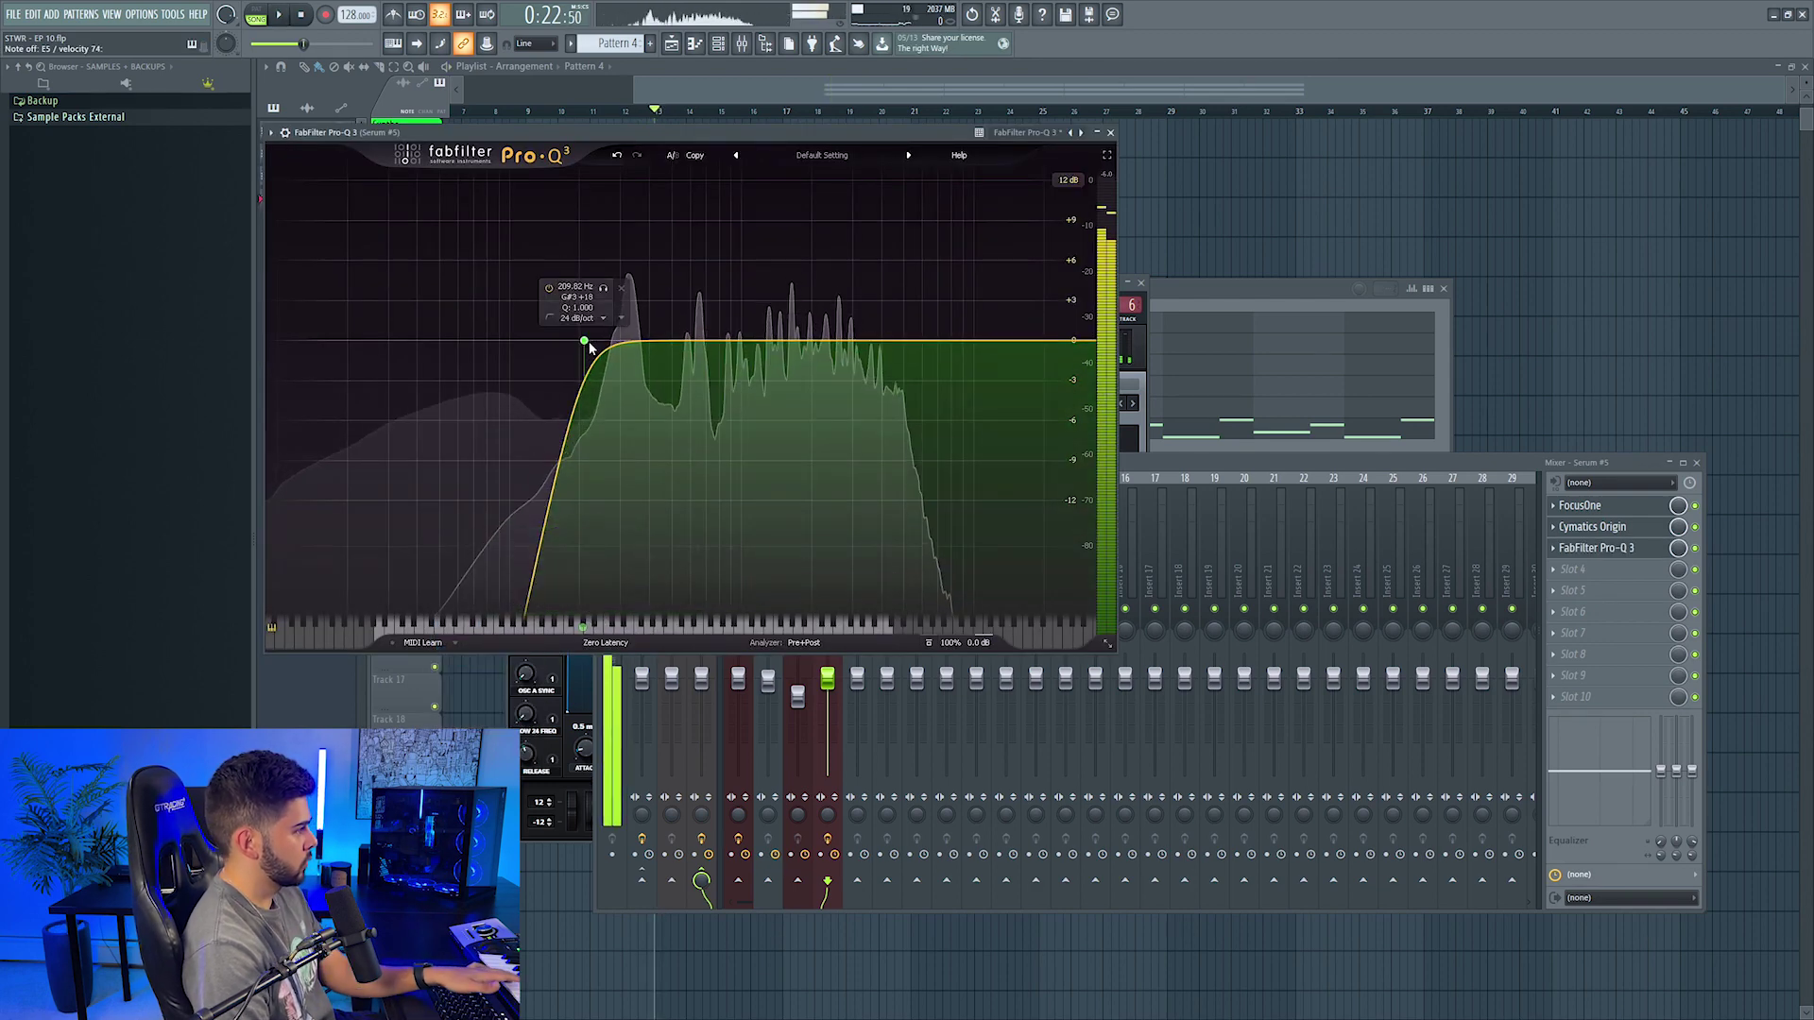
# Step: Add ValhallaSupermassive and Raum after FabFilter Pro-Q 3 on Serum #5's mixer track and close the plugin windows
pyautogui.click(1110, 132)
pyautogui.click(1573, 569)
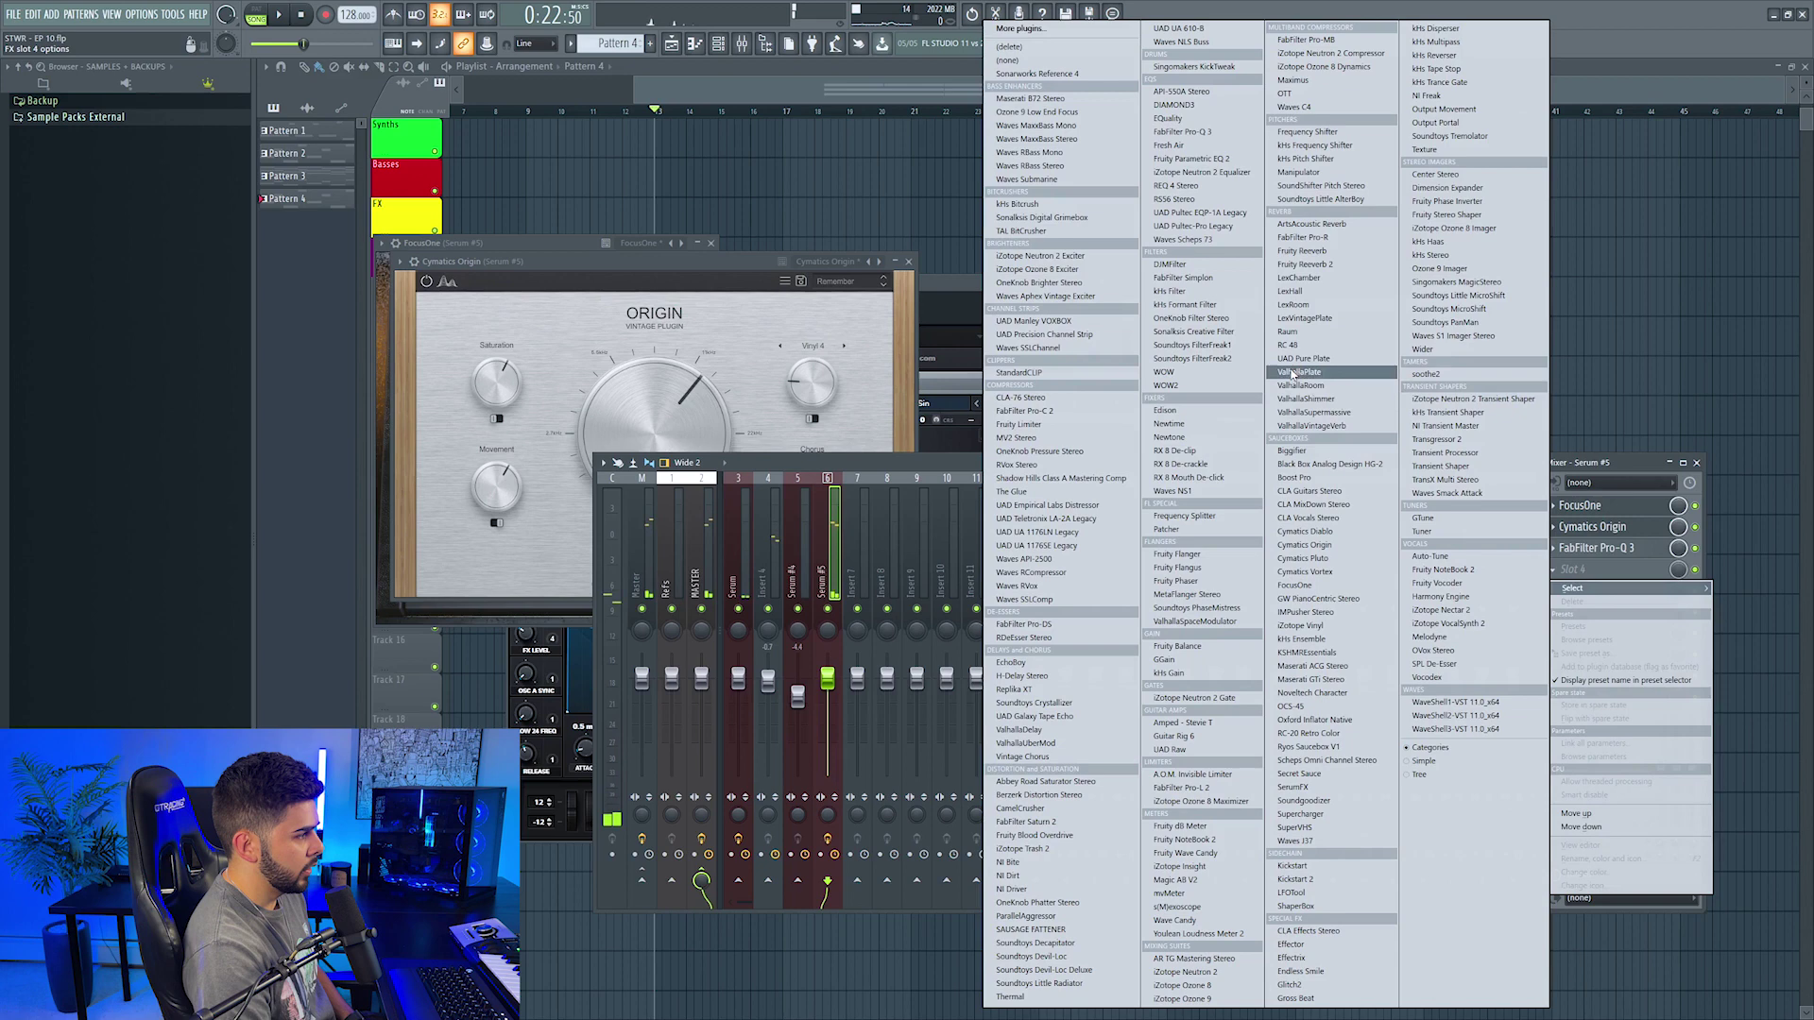
pyautogui.click(1315, 412)
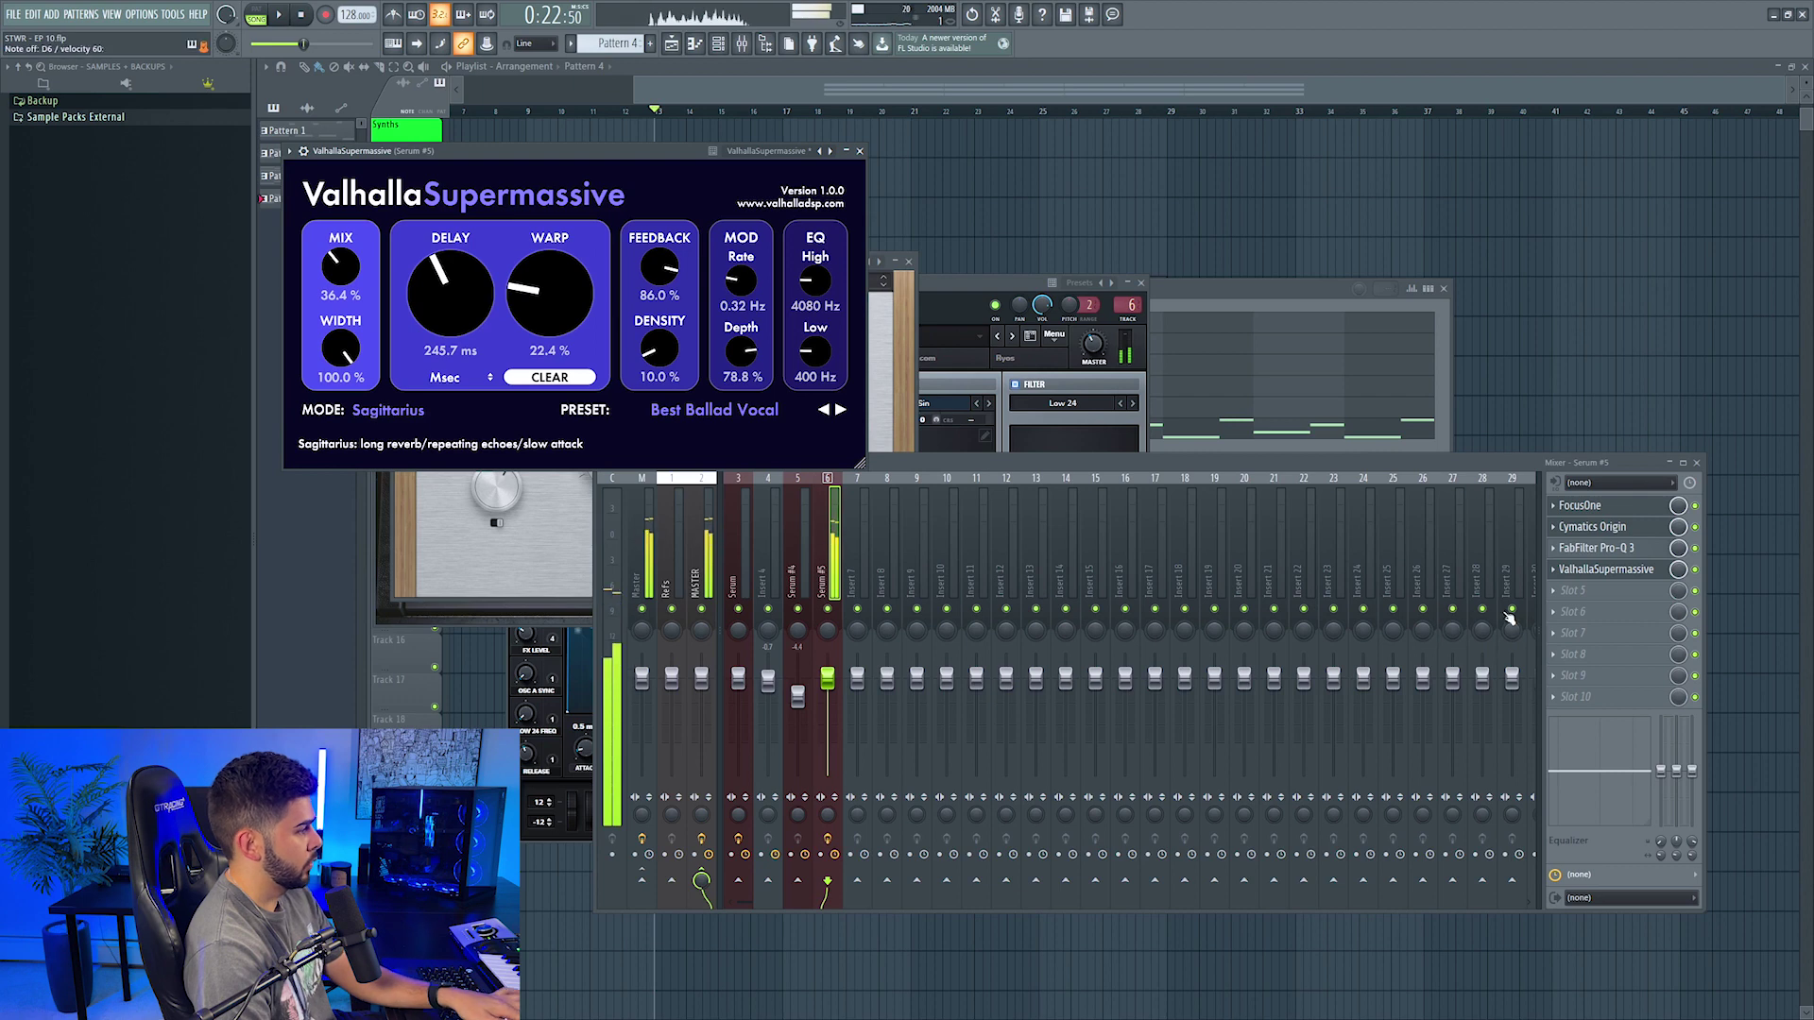
pyautogui.click(1573, 592)
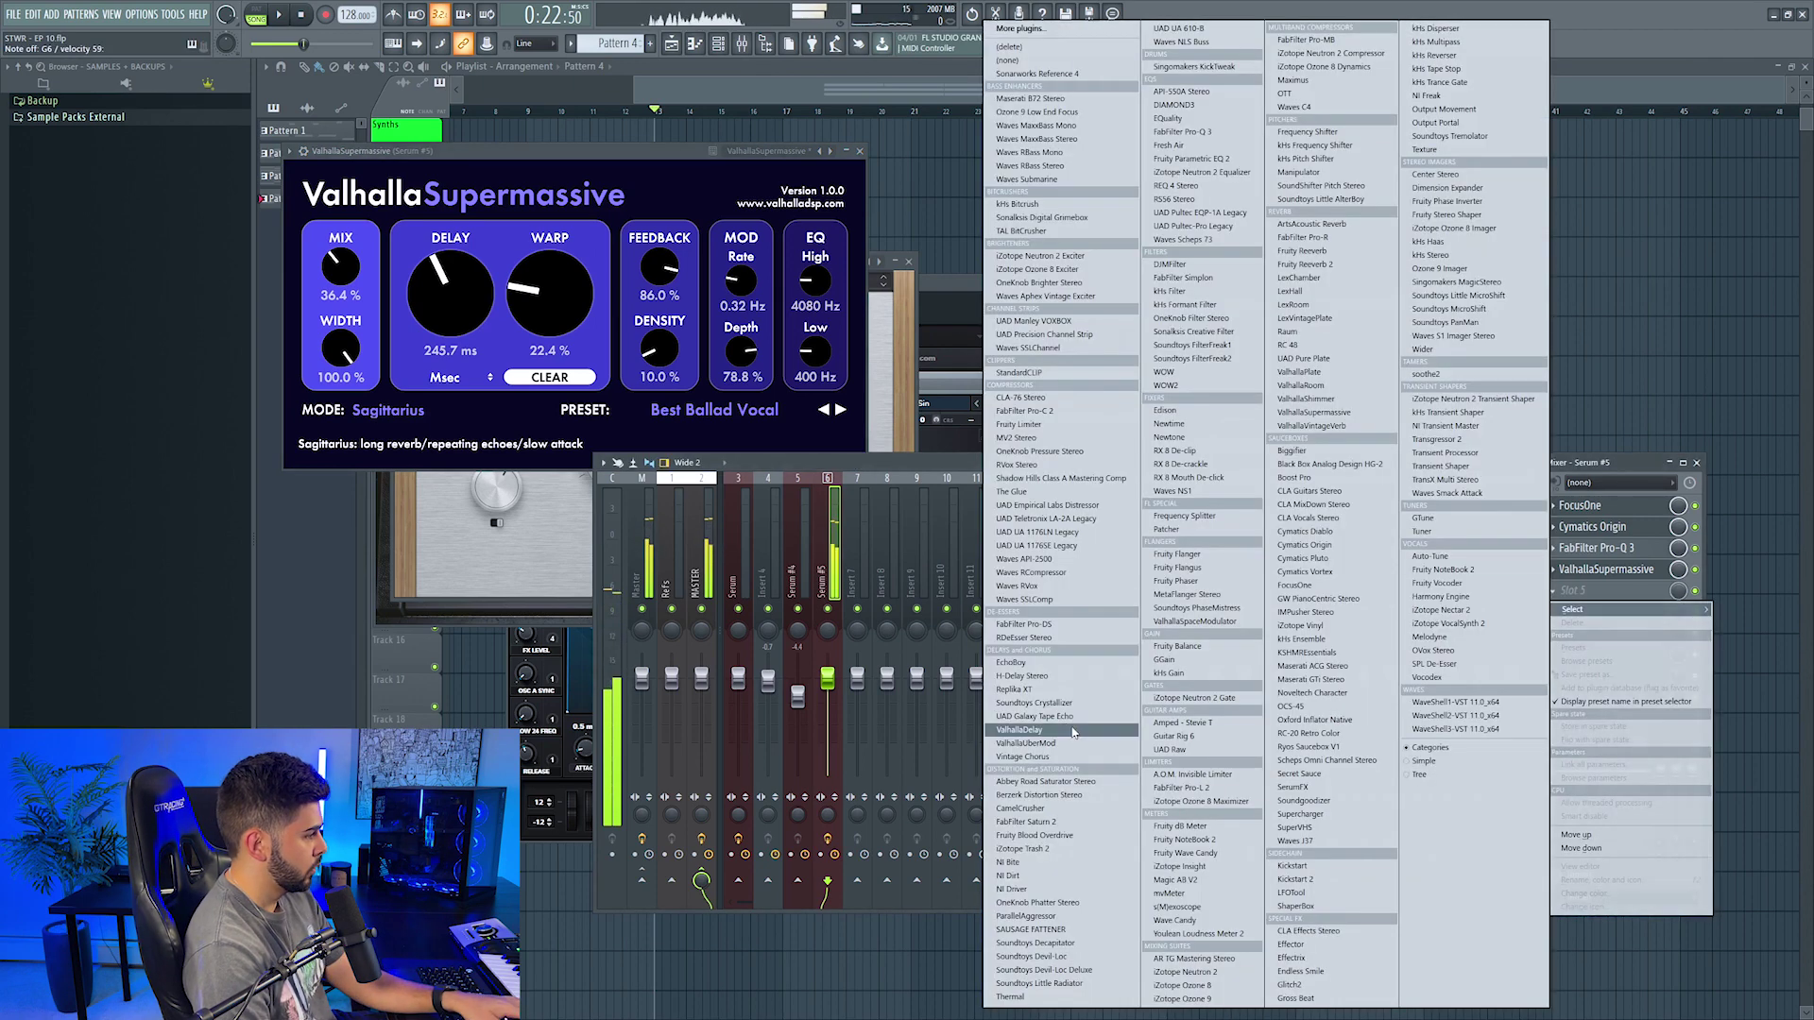
pyautogui.click(1288, 331)
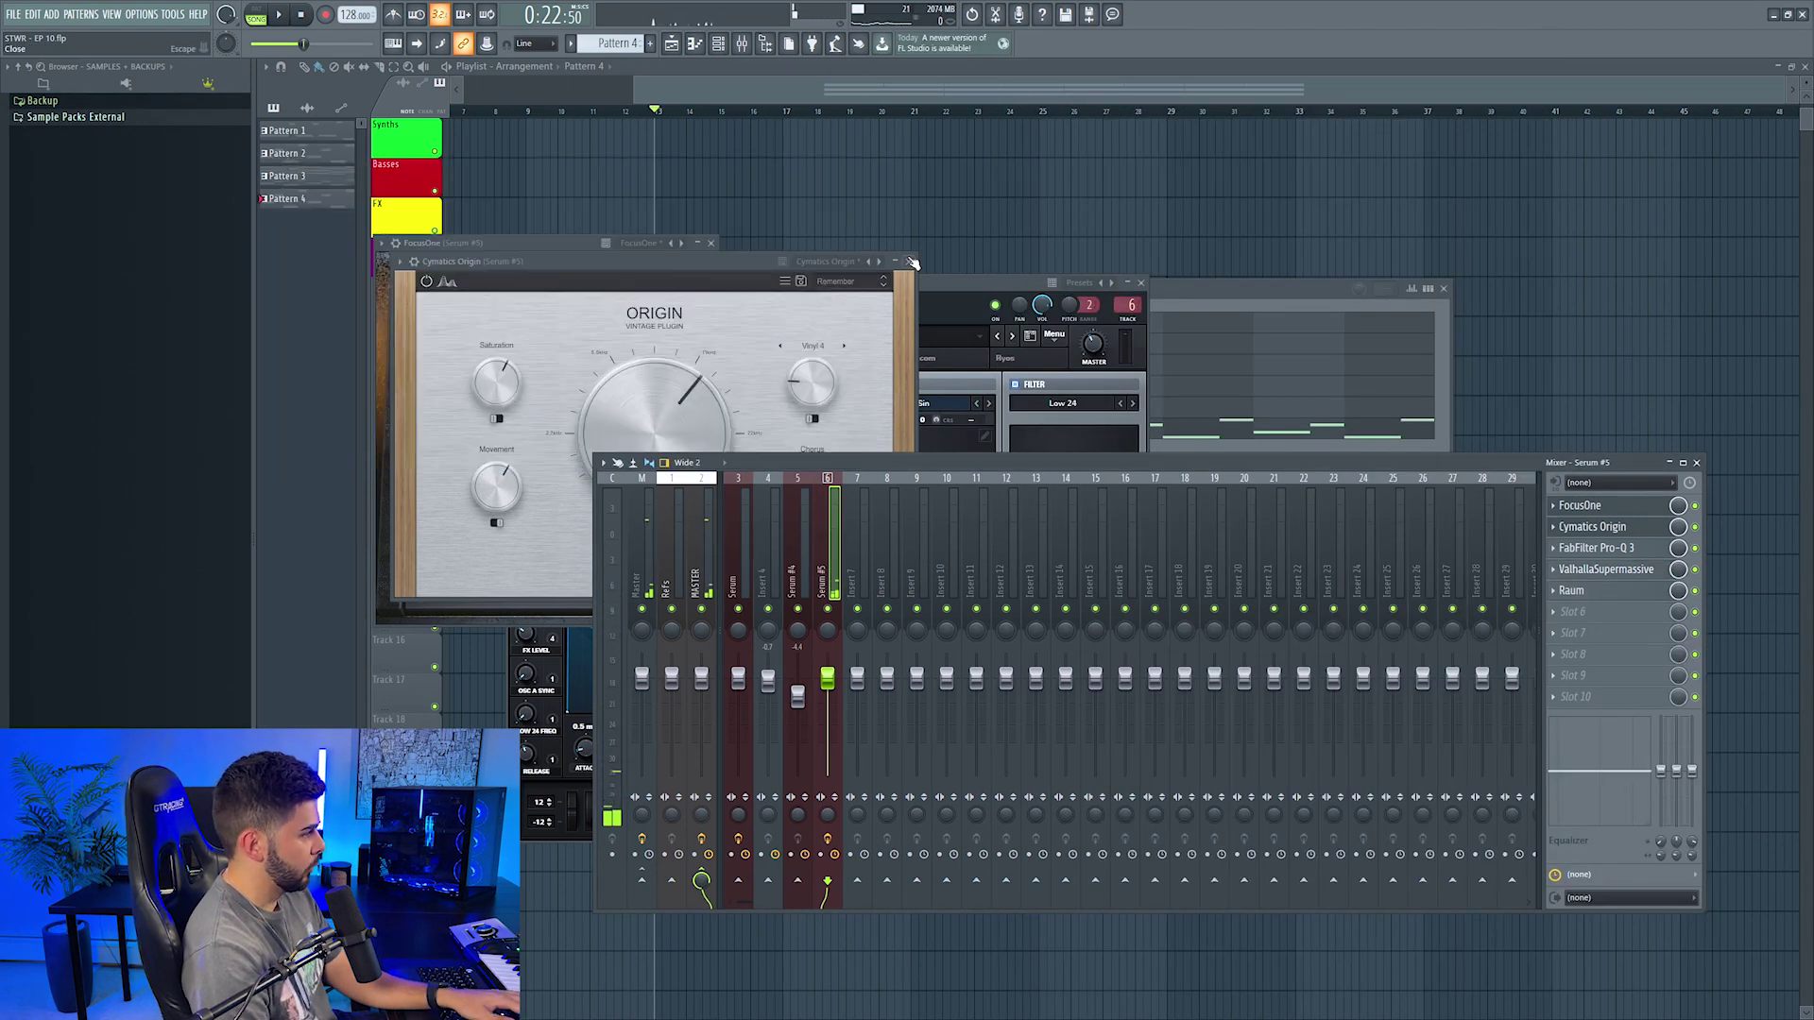
pyautogui.click(913, 262)
pyautogui.click(1141, 283)
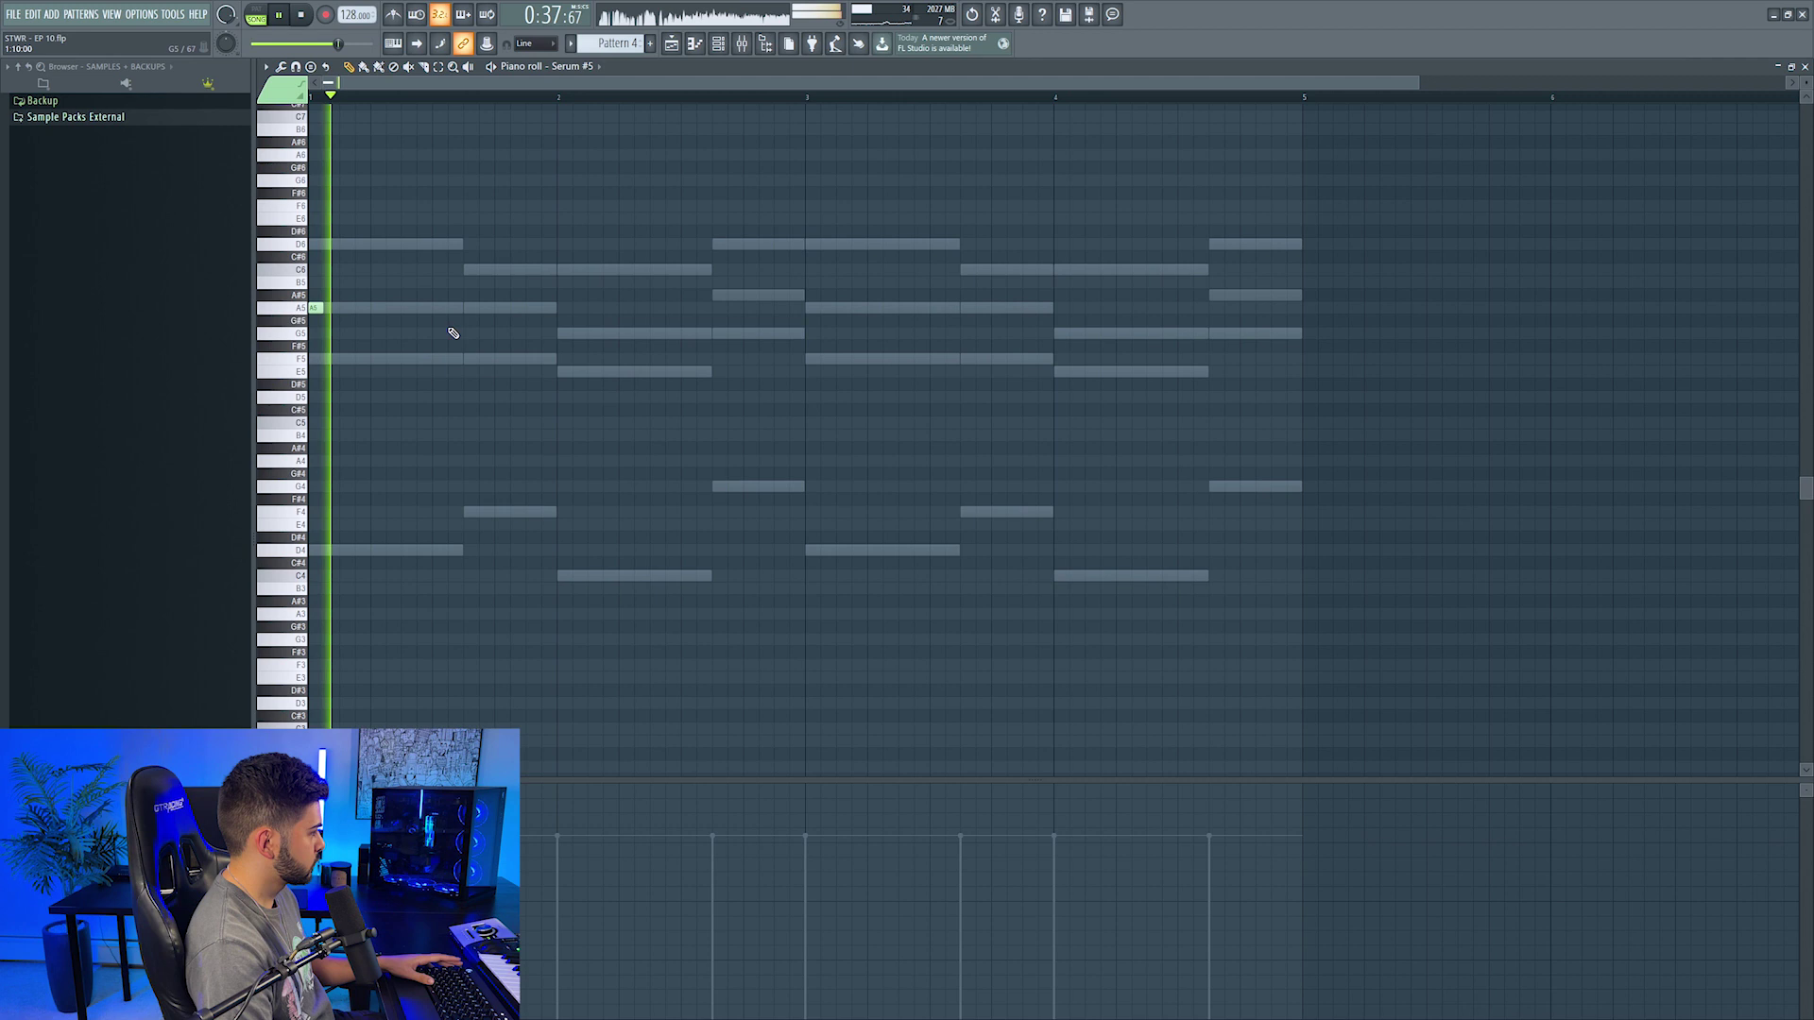
# Step: Place short F5 and E5 notes for Serum #5, in bar 1 and at the start of bar 2, and play the pattern
pyautogui.click(470, 359)
pyautogui.click(642, 372)
pyautogui.press('space')
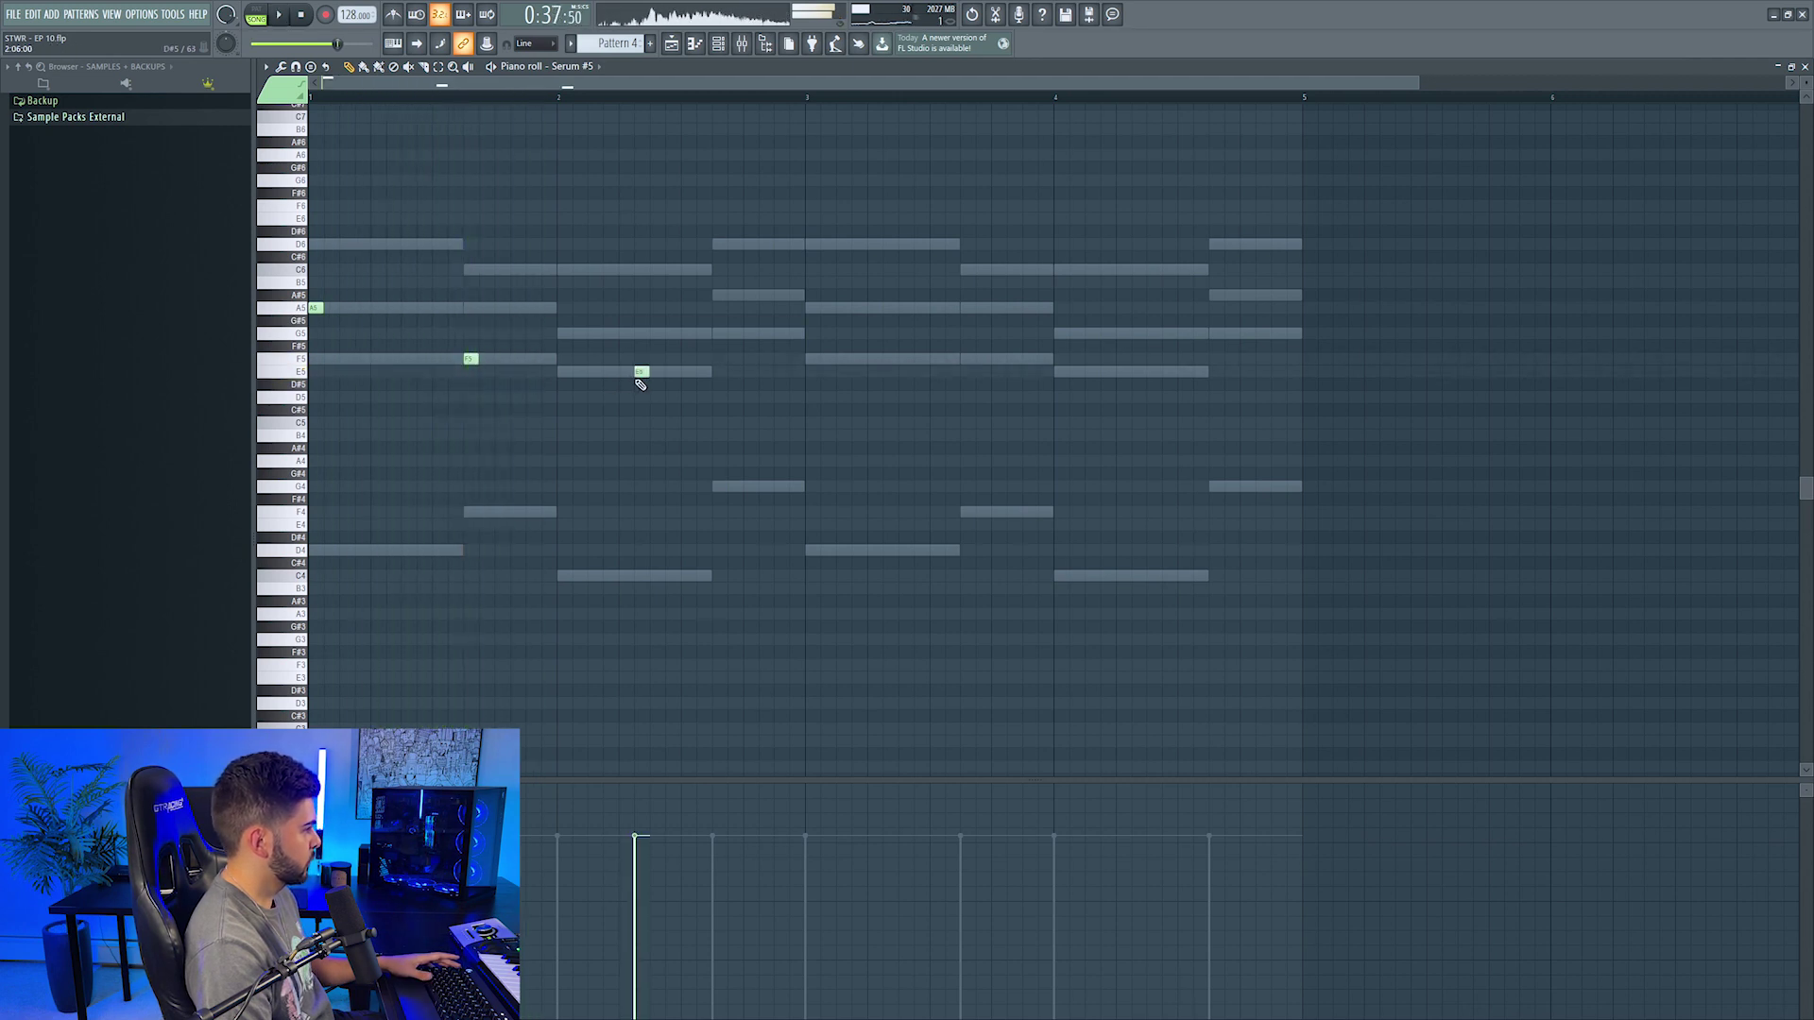
pyautogui.click(562, 372)
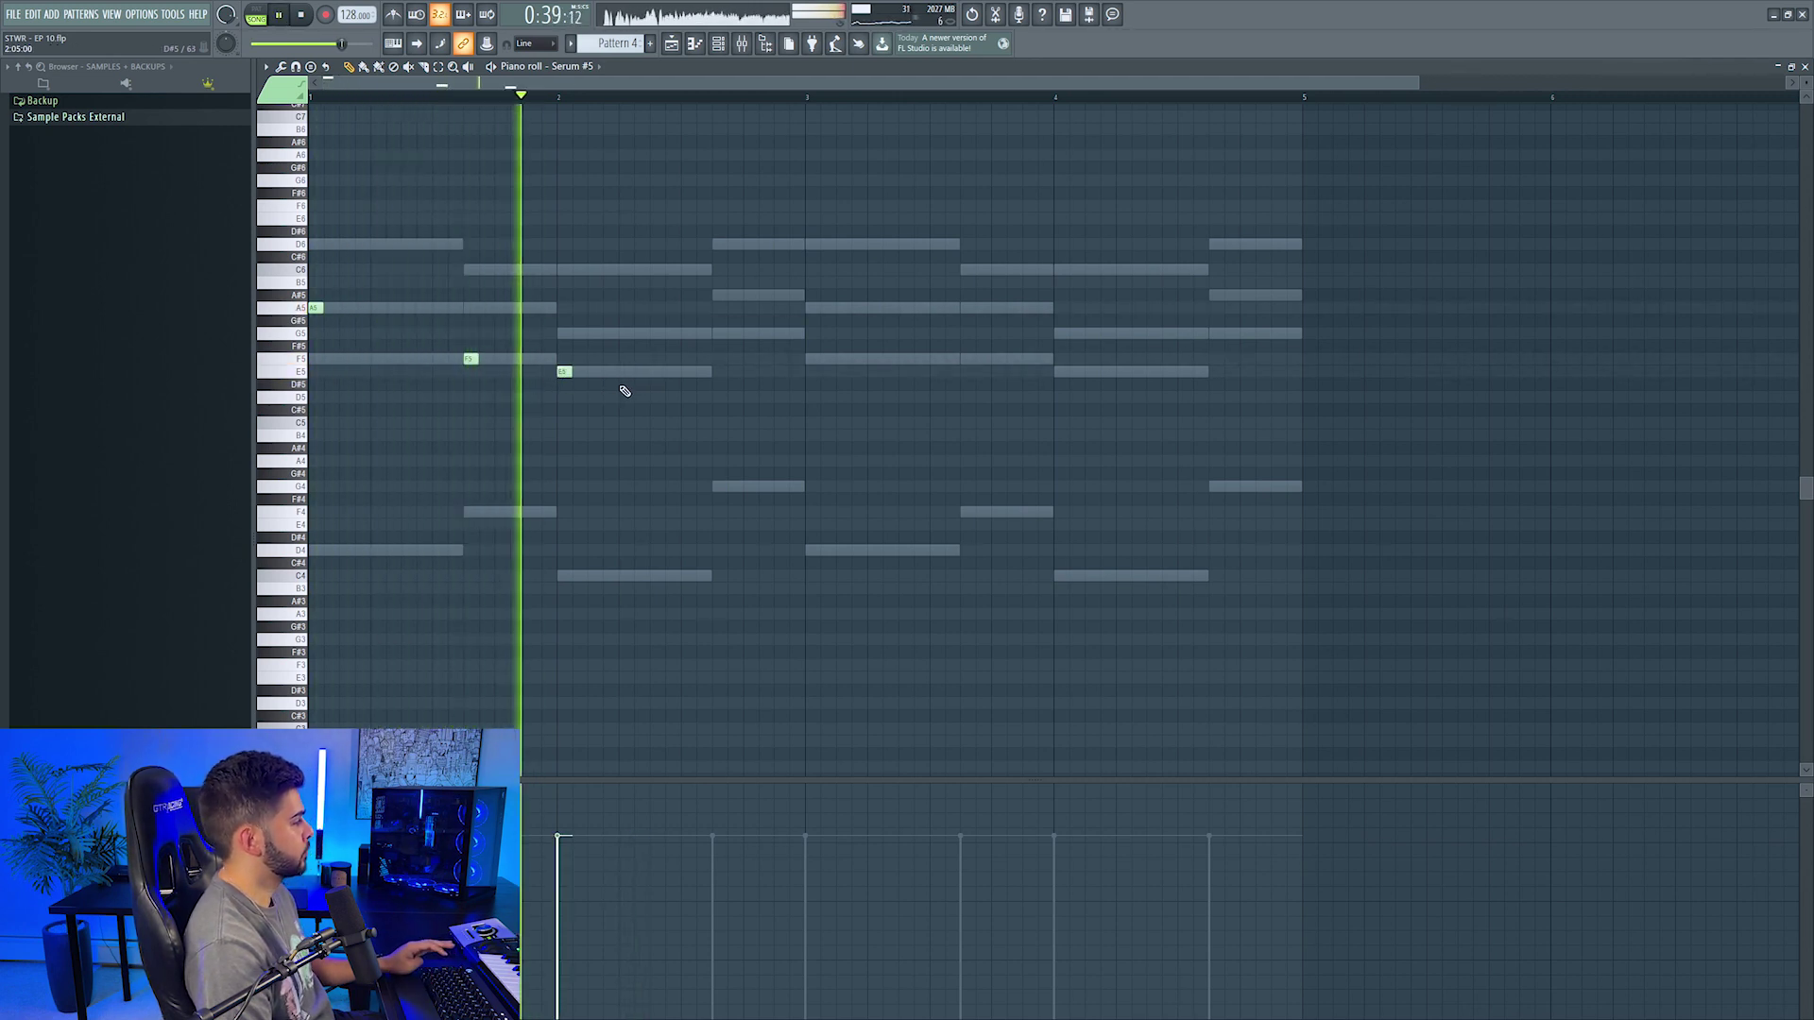
pyautogui.press('space')
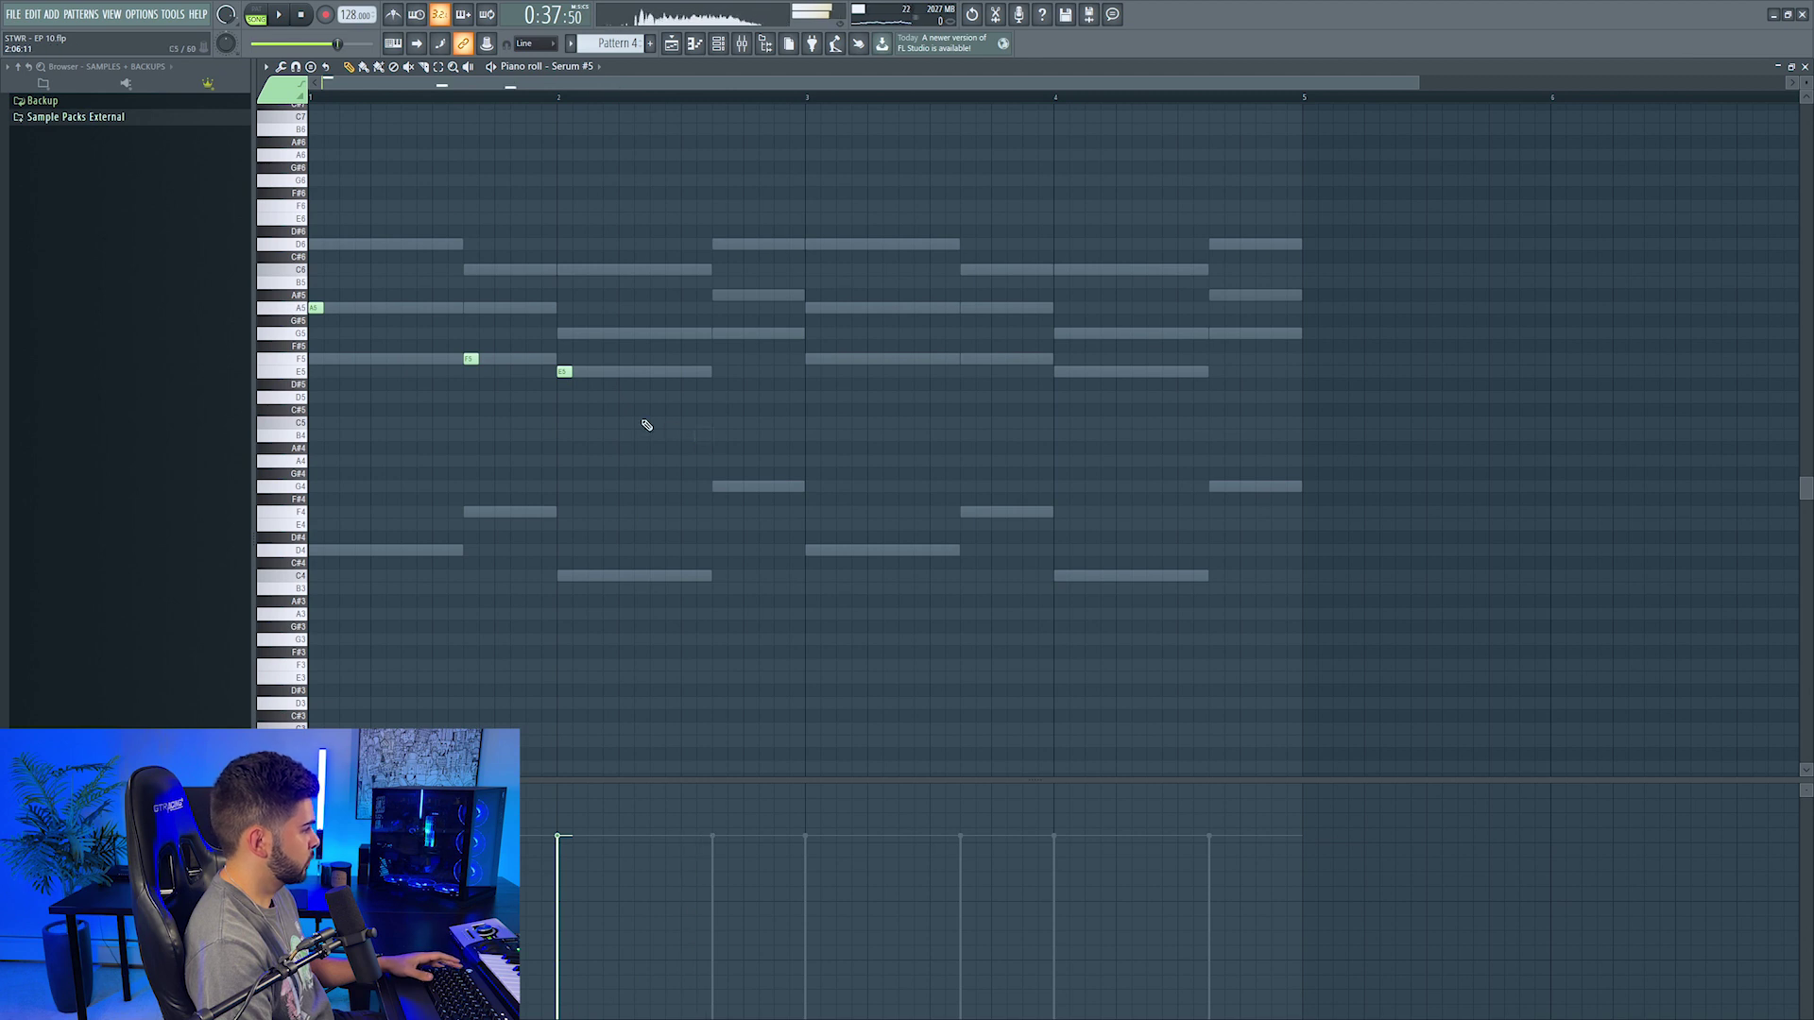
pyautogui.press('space')
# Step: Continue the Serum #5 melody with short notes: C5 in bar 2, F5 and G5 in bar 3, and E5 at the start of bar 4
pyautogui.click(658, 422)
pyautogui.click(812, 359)
pyautogui.click(982, 334)
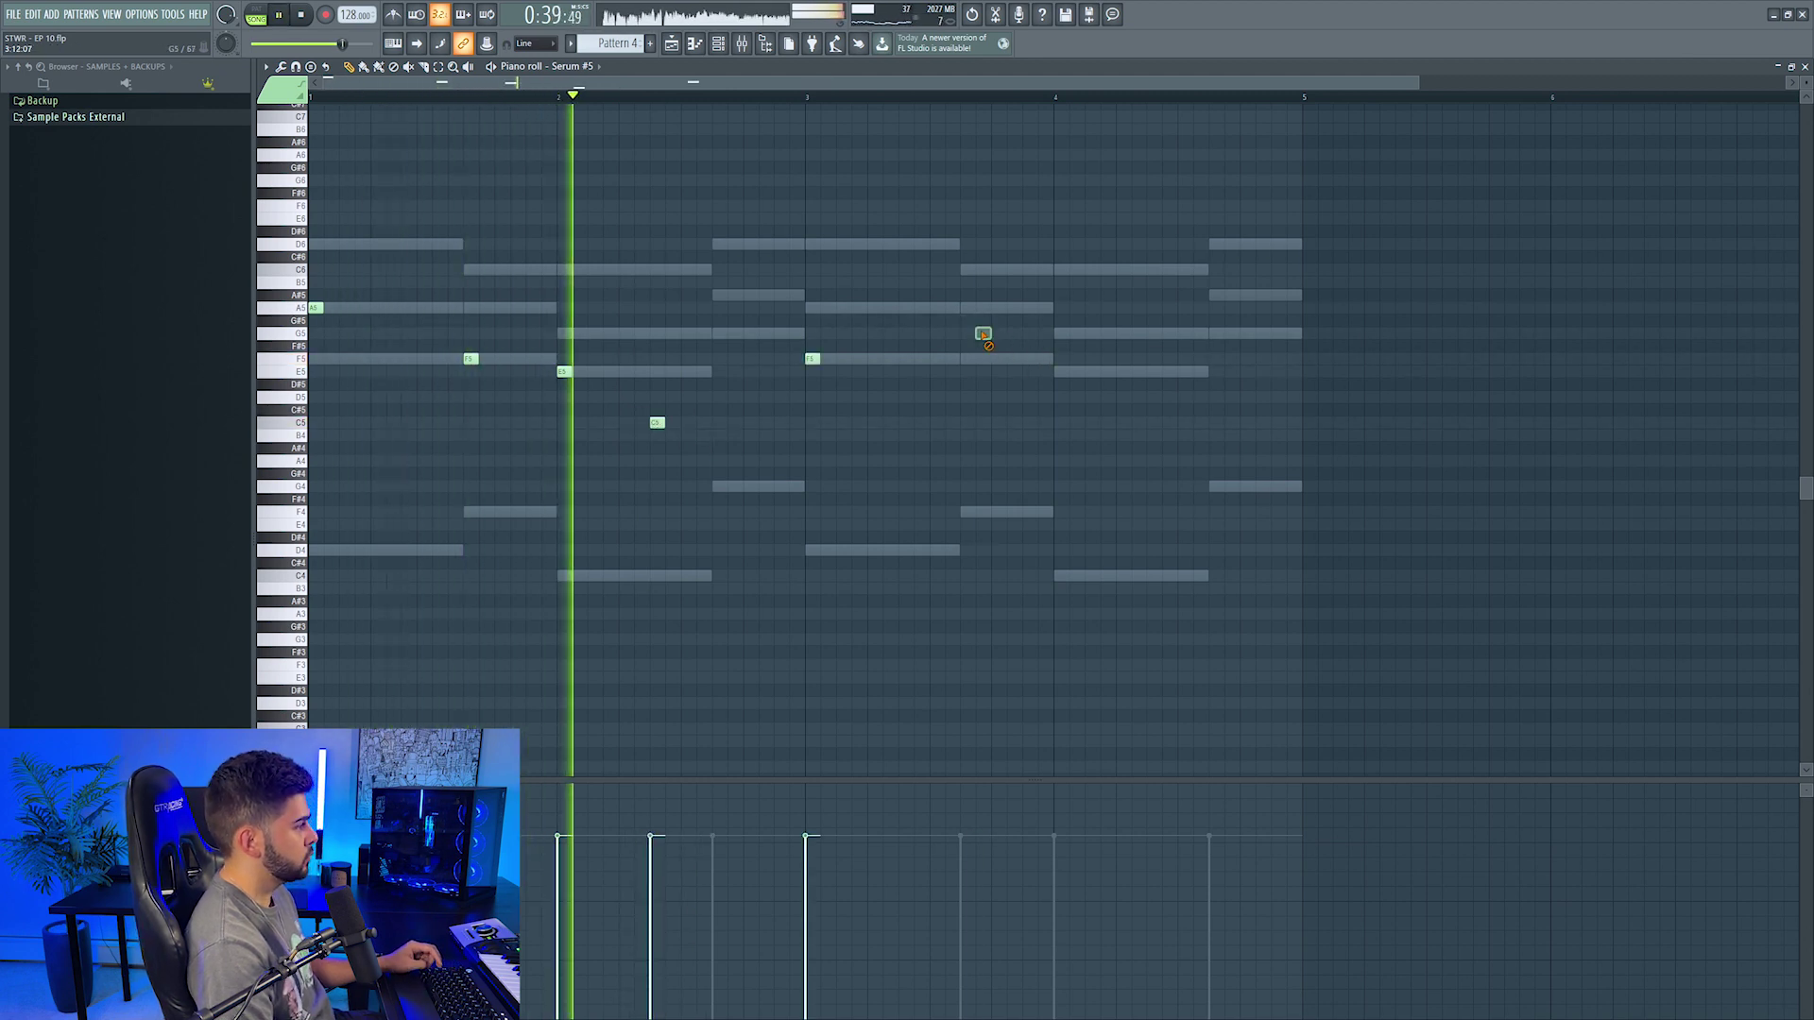
pyautogui.moveTo(983, 334); pyautogui.dragTo(968, 334)
pyautogui.click(1061, 371)
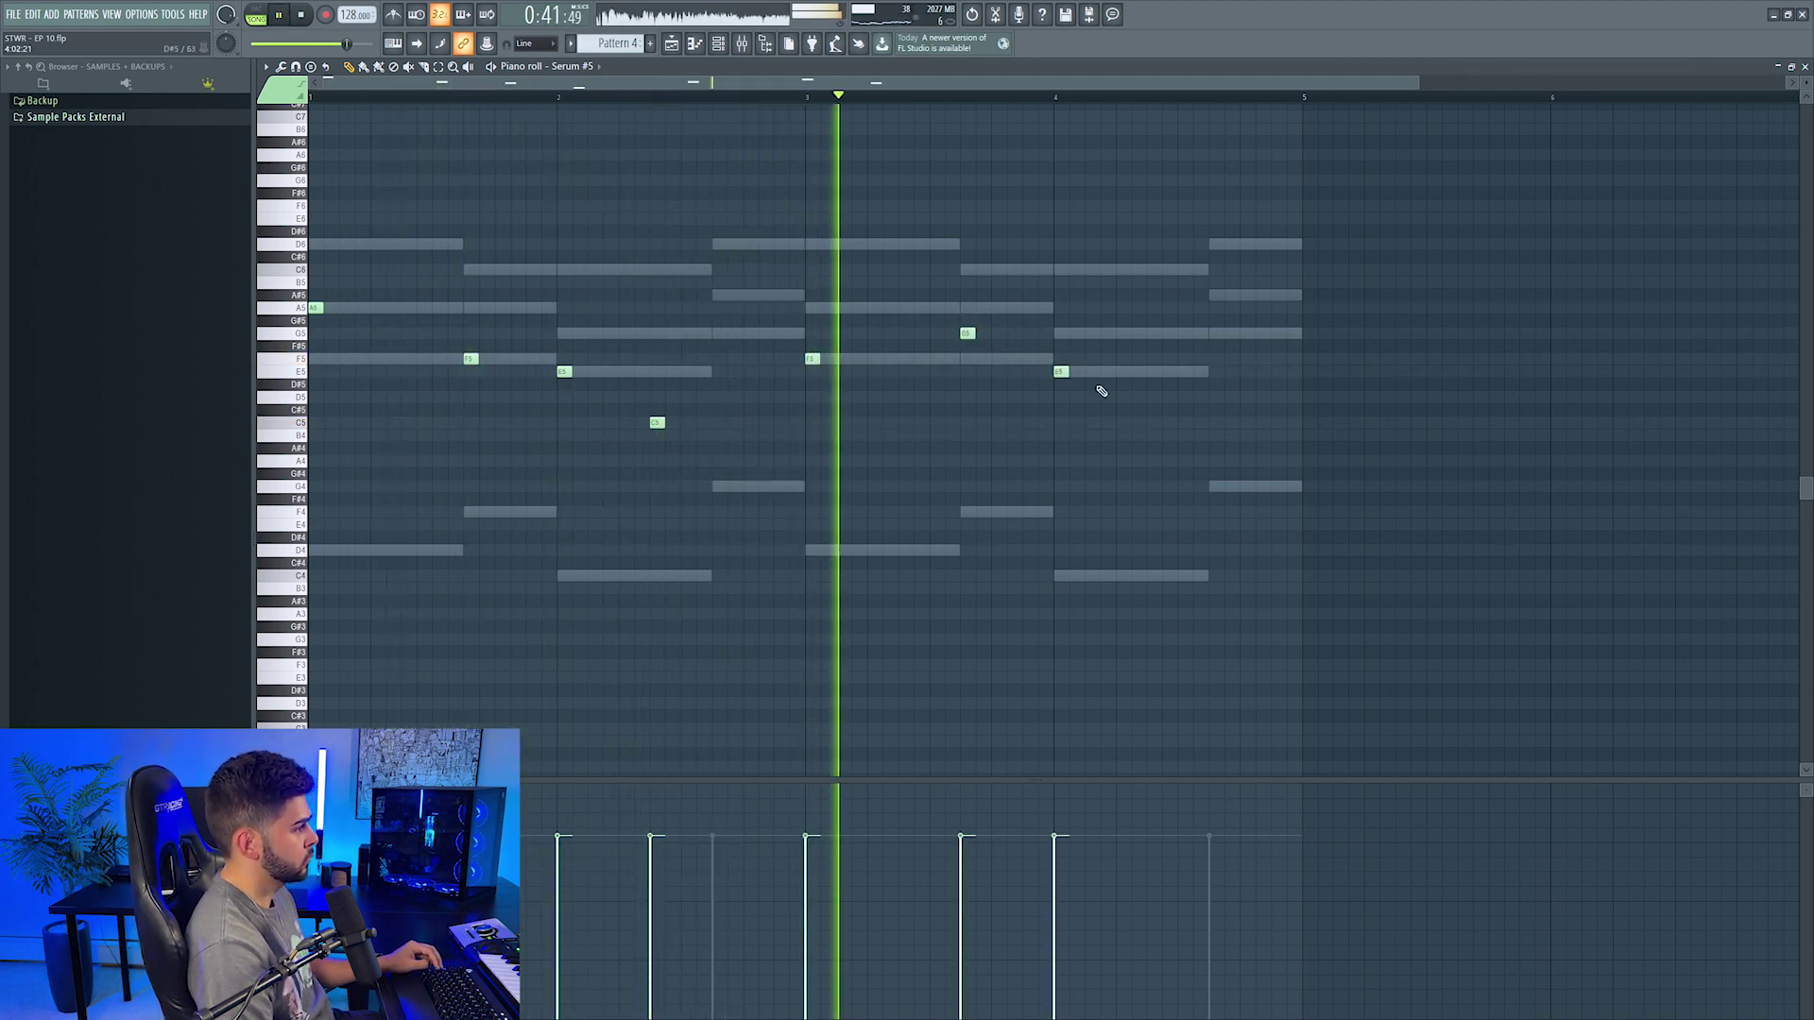
# Step: Place a short C5 in bar 4 at the same position within the bar as the C5 in bar 2
pyautogui.click(1183, 422)
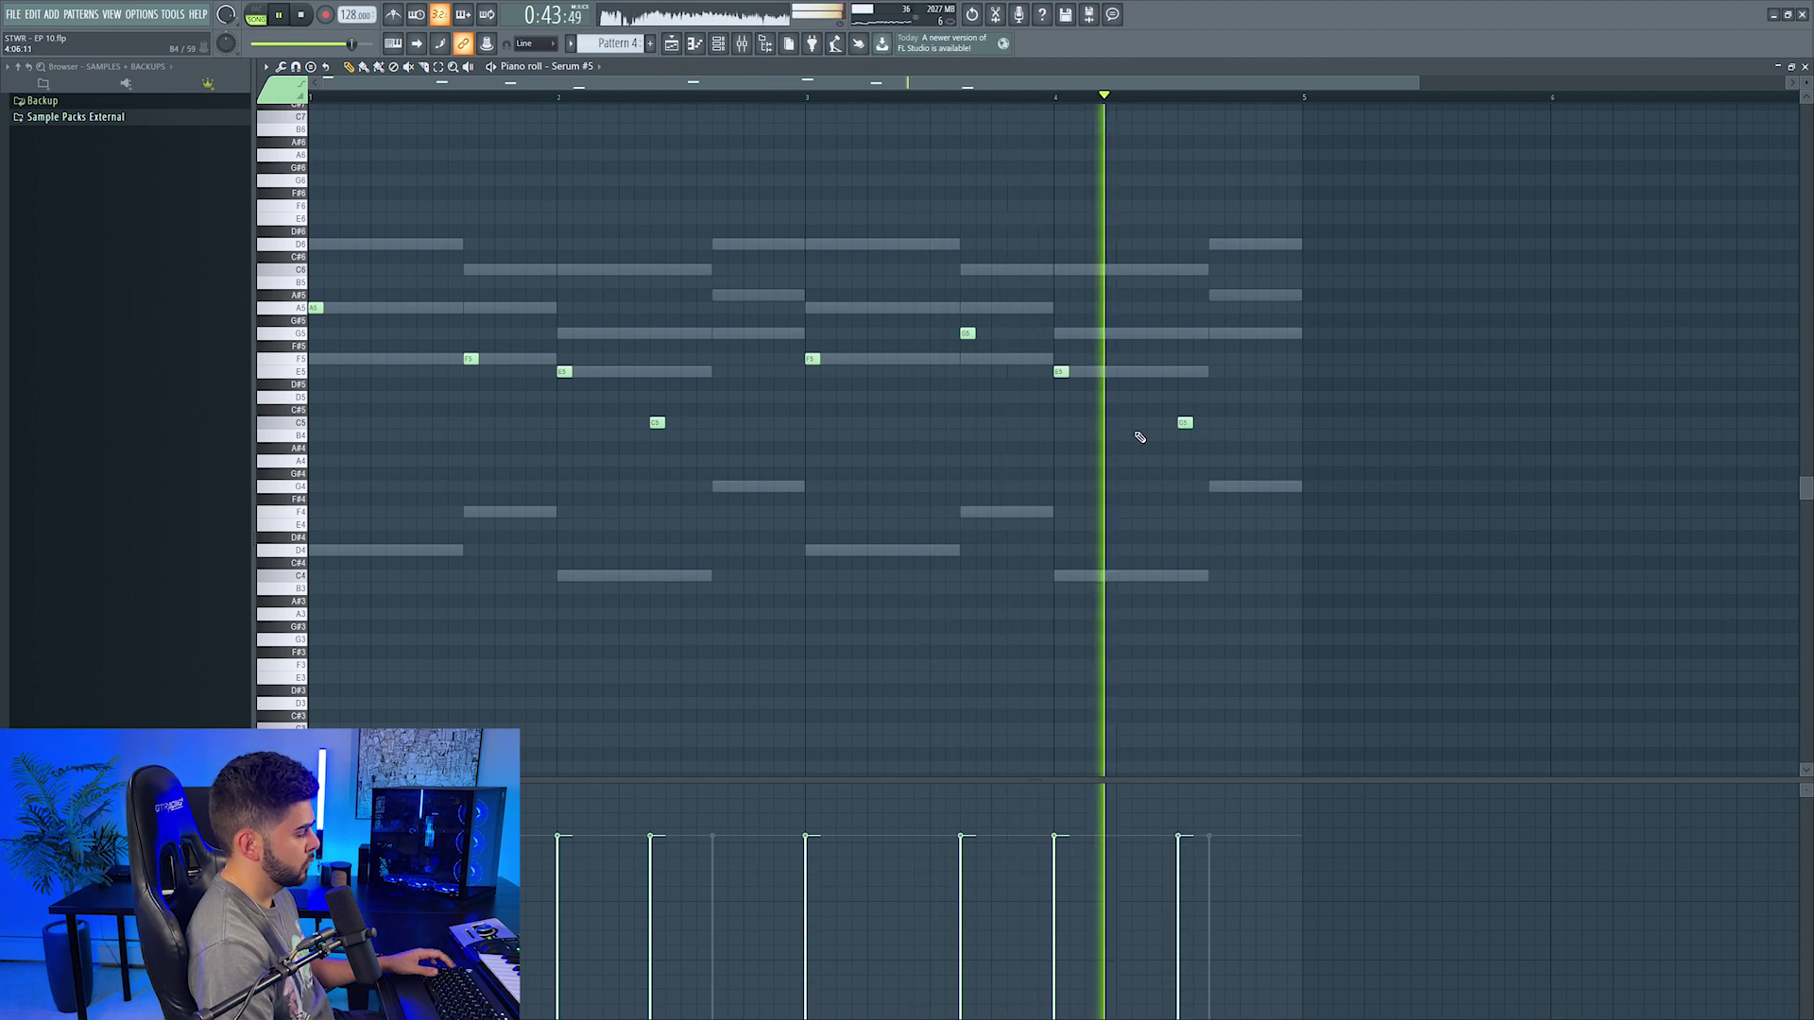
pyautogui.rightClick(1184, 422)
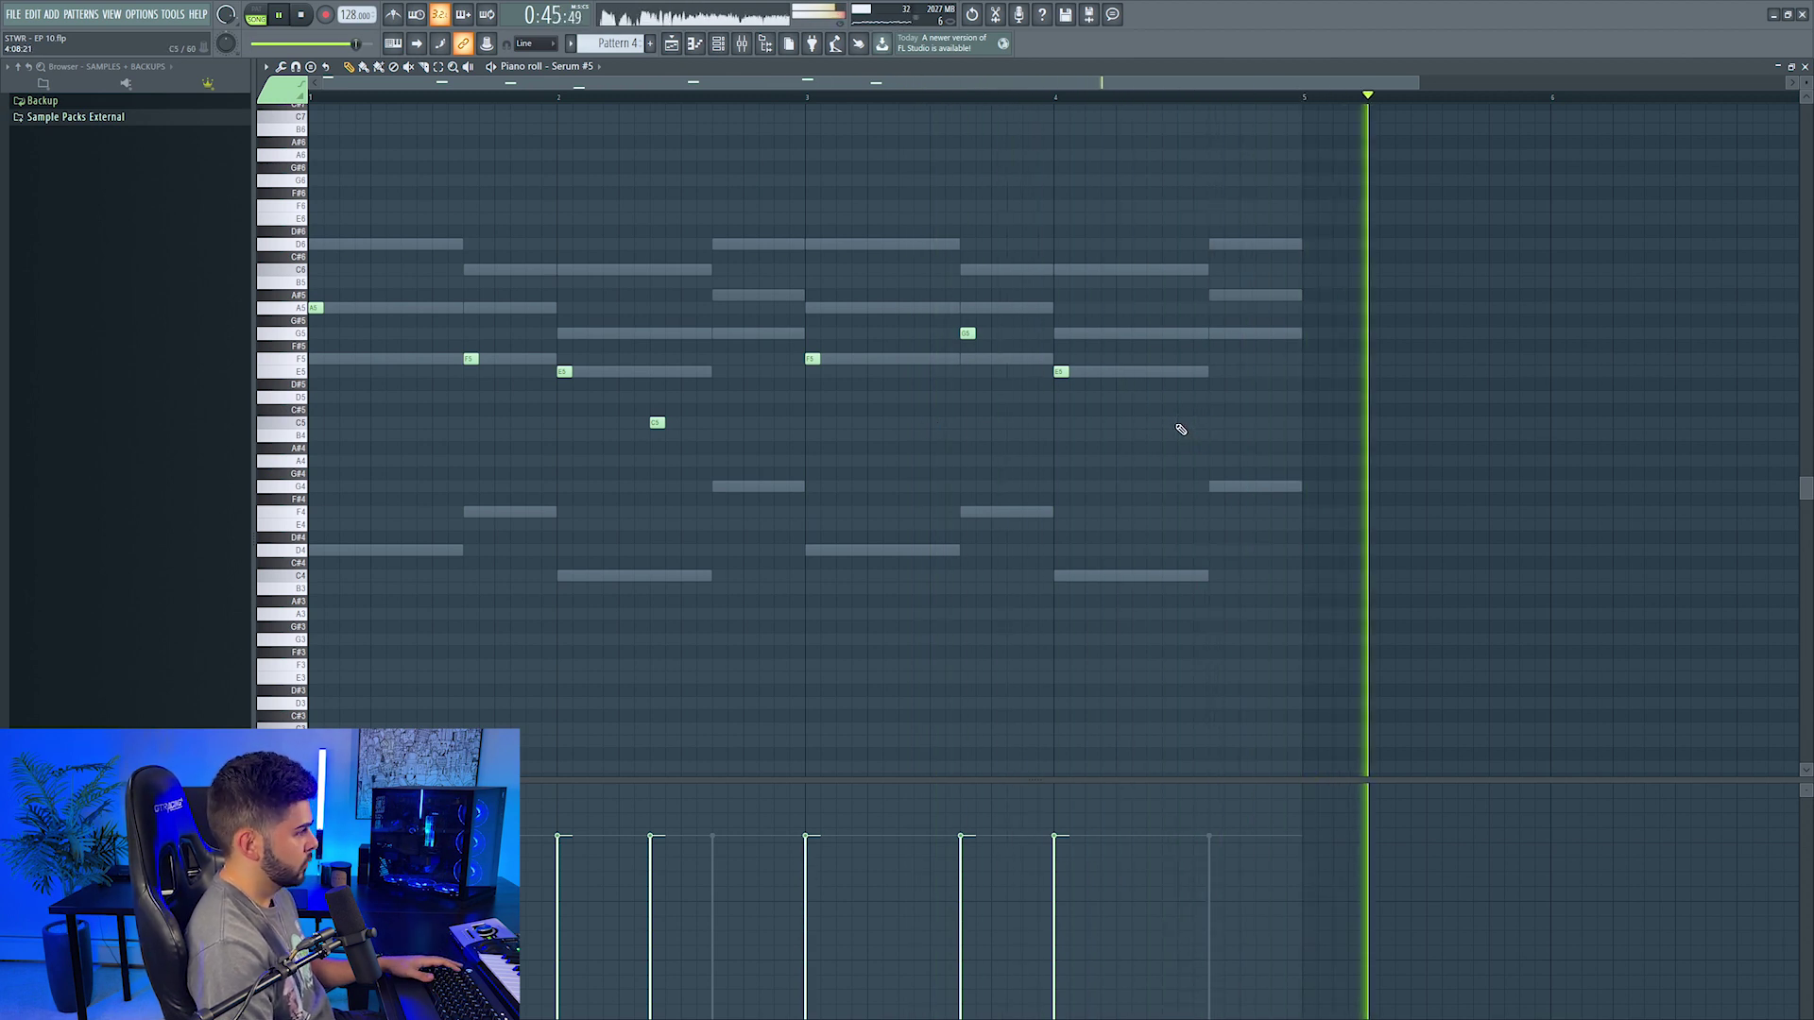
pyautogui.press('space')
pyautogui.click(1151, 423)
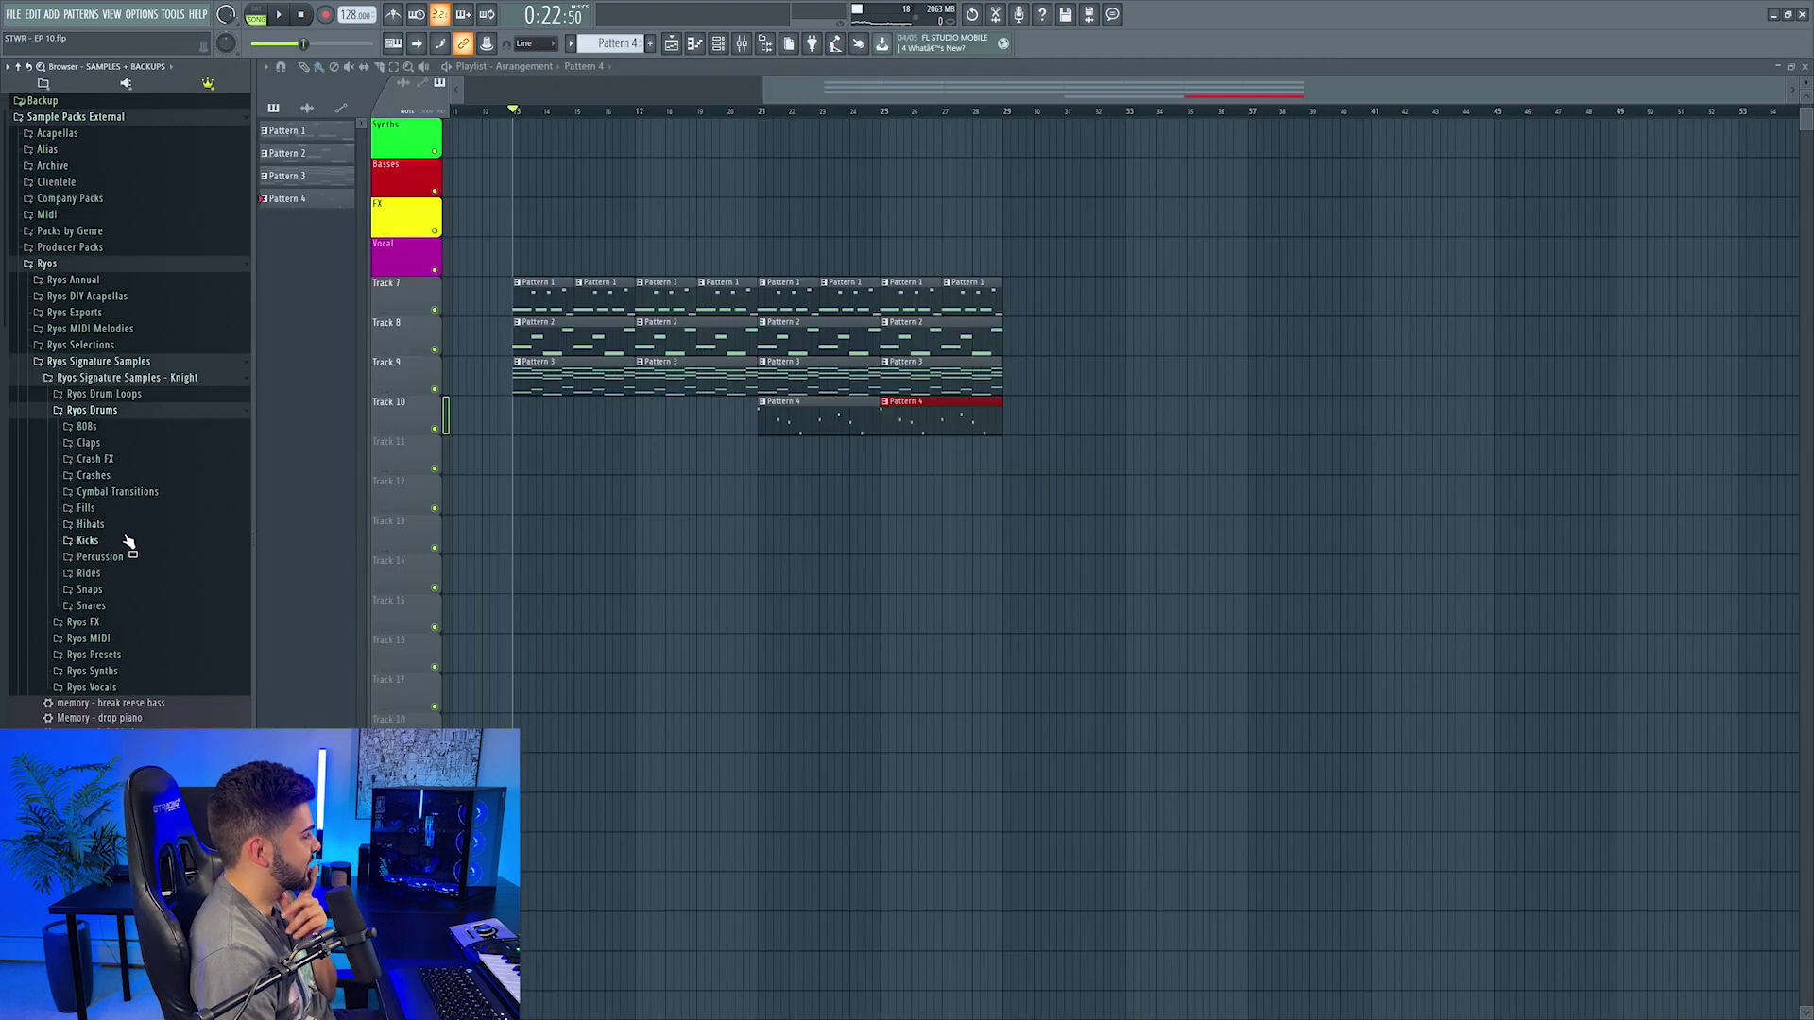
# Step: Expand the Kicks folder of the Ryos Drums samples in the browser
pyautogui.click(87, 540)
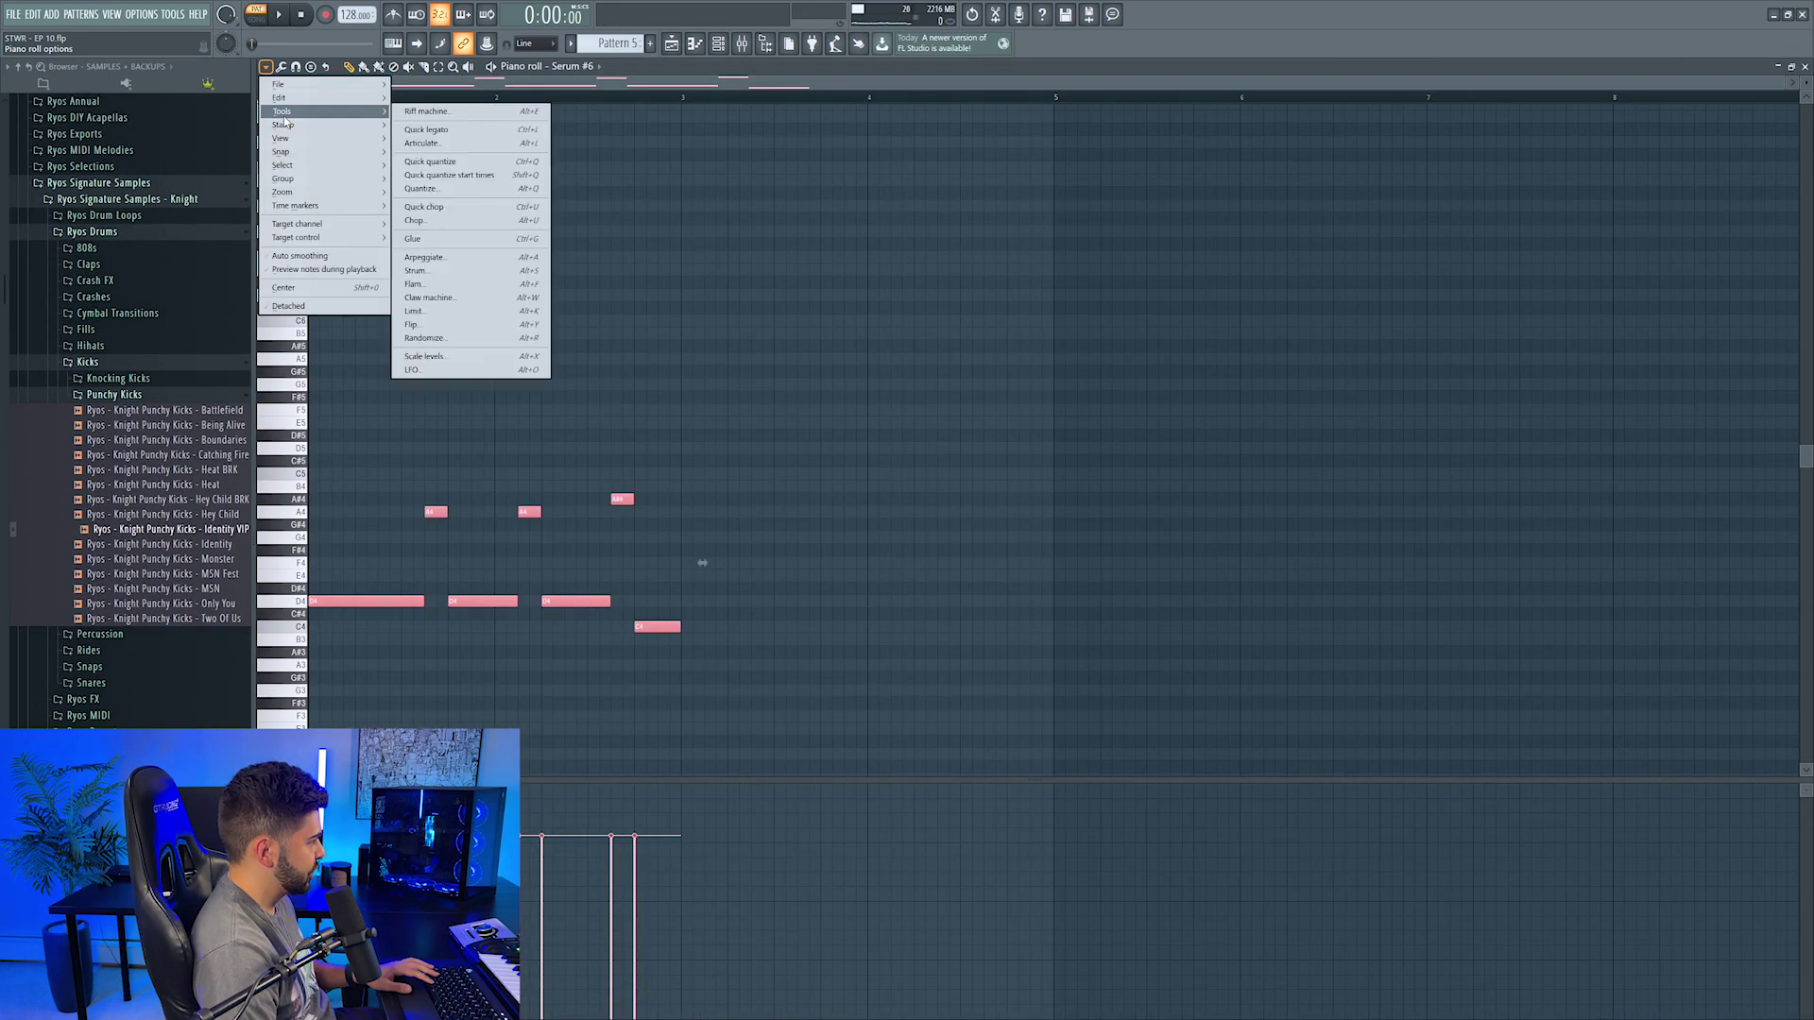
# Step: Chop the Serum #6 notes in Pattern 5 into shorter pieces by adjusting the time multiplier, and browse Serum #6's presets
pyautogui.click(443, 221)
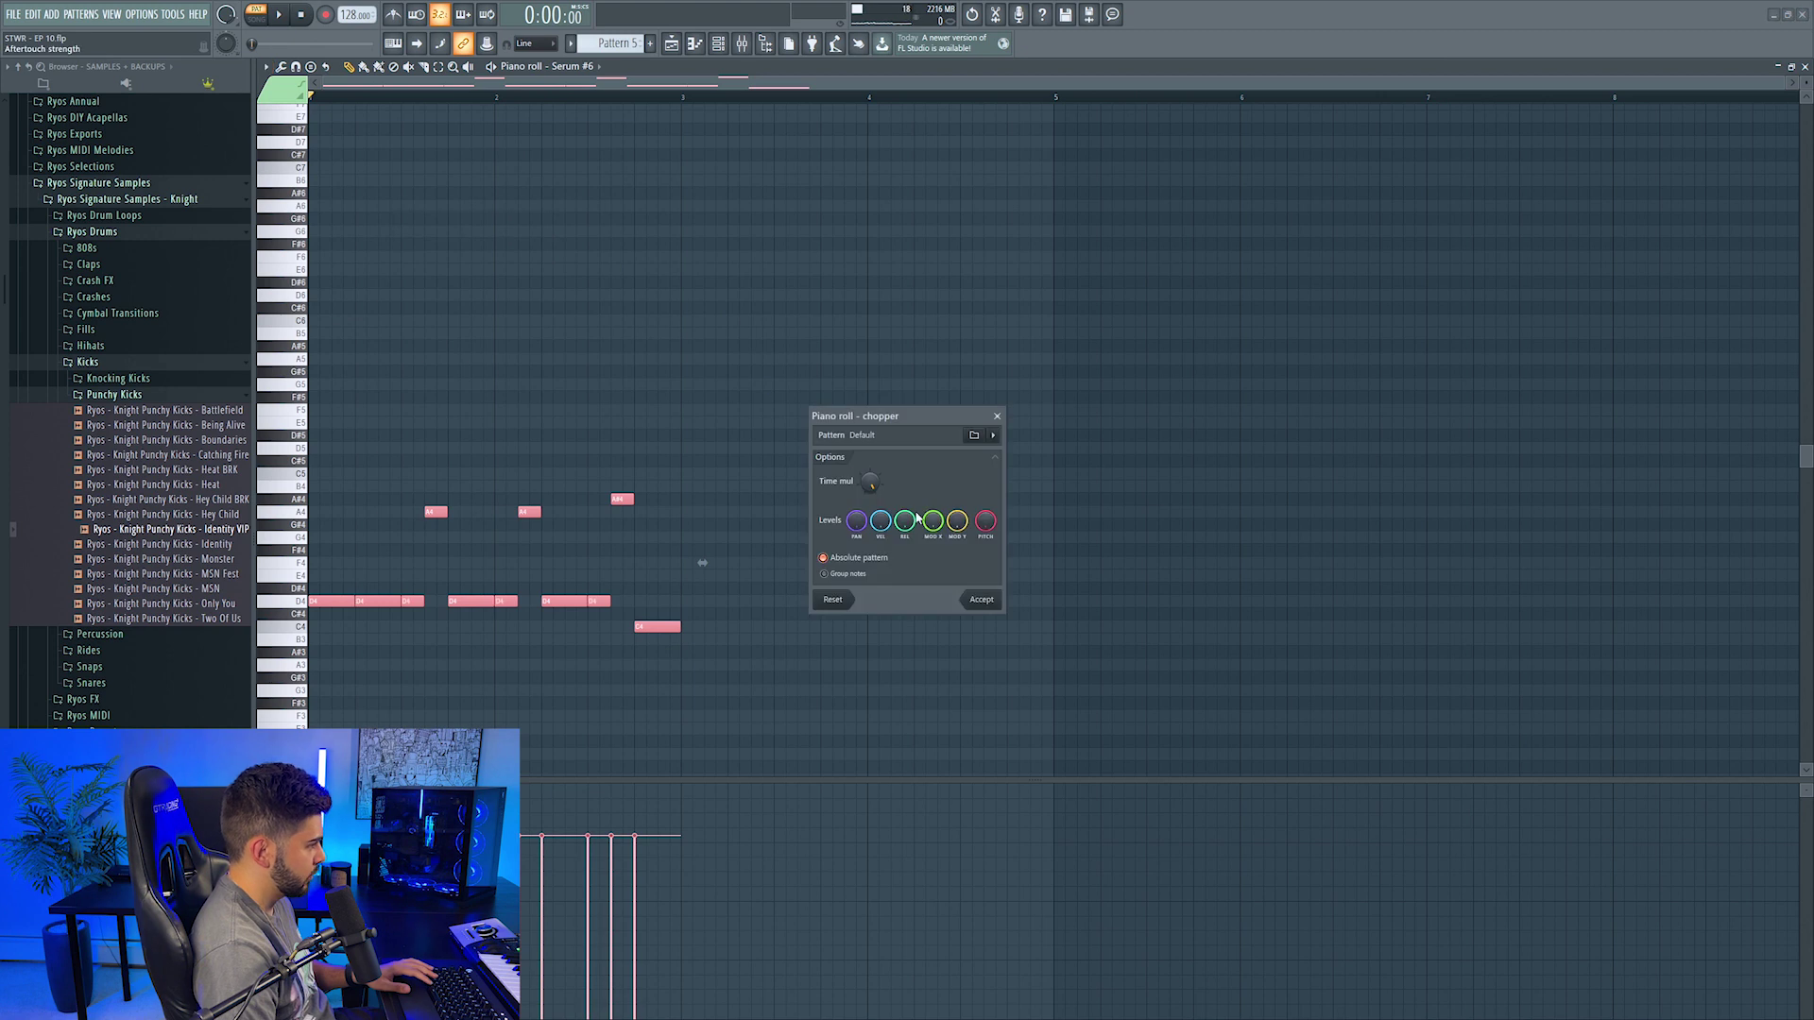
pyautogui.moveTo(870, 482)
pyautogui.mouseDown()
pyautogui.moveTo(870, 510)
pyautogui.moveTo(872, 465)
pyautogui.mouseUp()
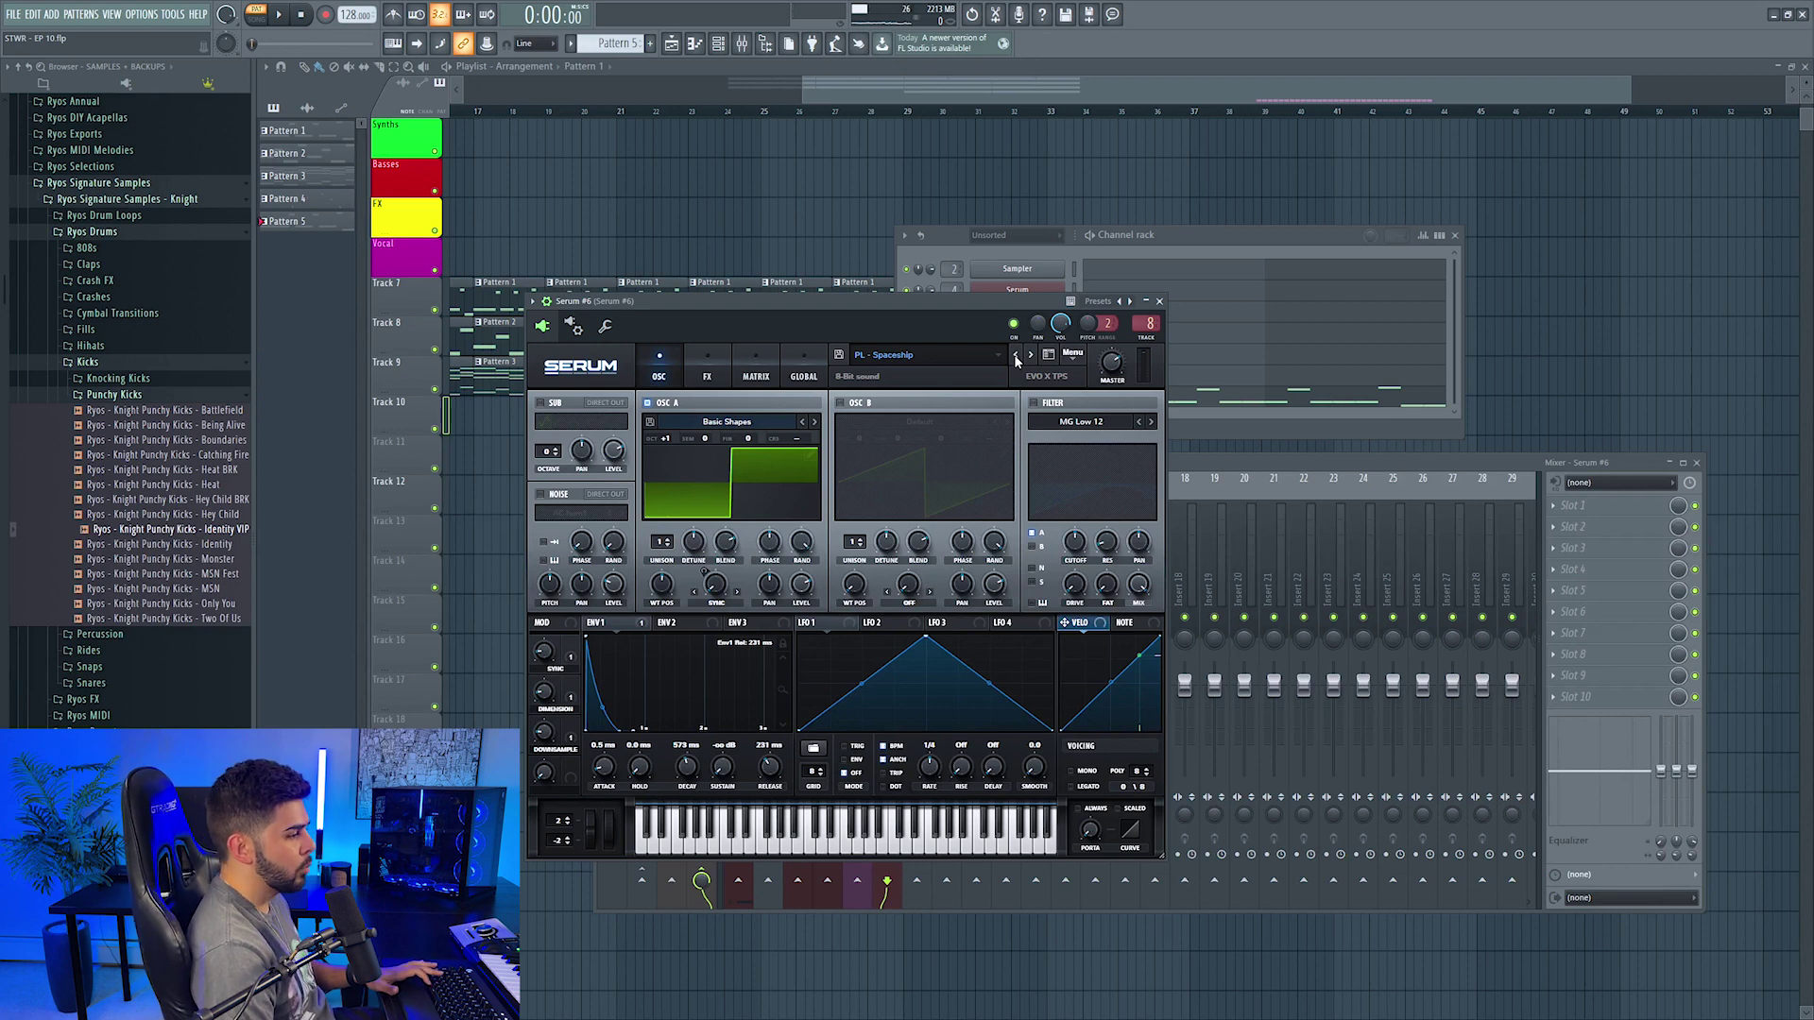
pyautogui.click(1017, 360)
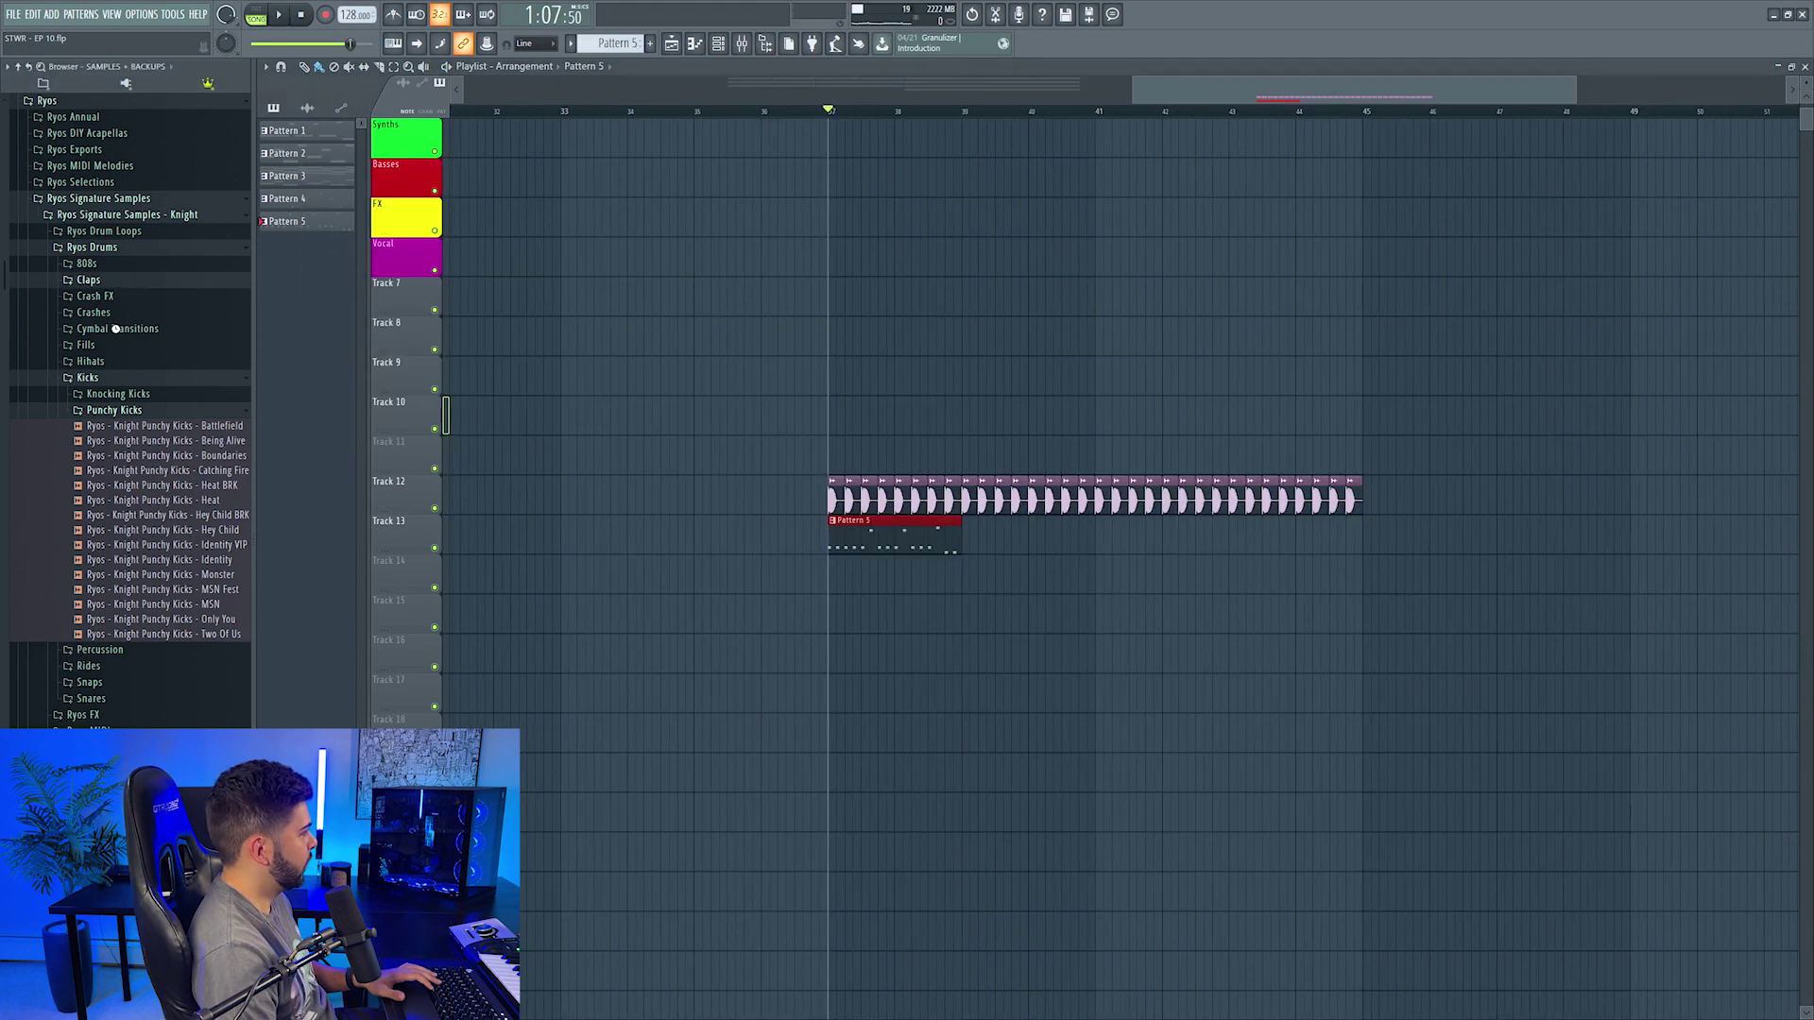
# Step: Open the Claps samples folder and duplicate the Track 14 clap loop clips and the Track 13 Pattern 5 clip directly after the originals
pyautogui.click(89, 279)
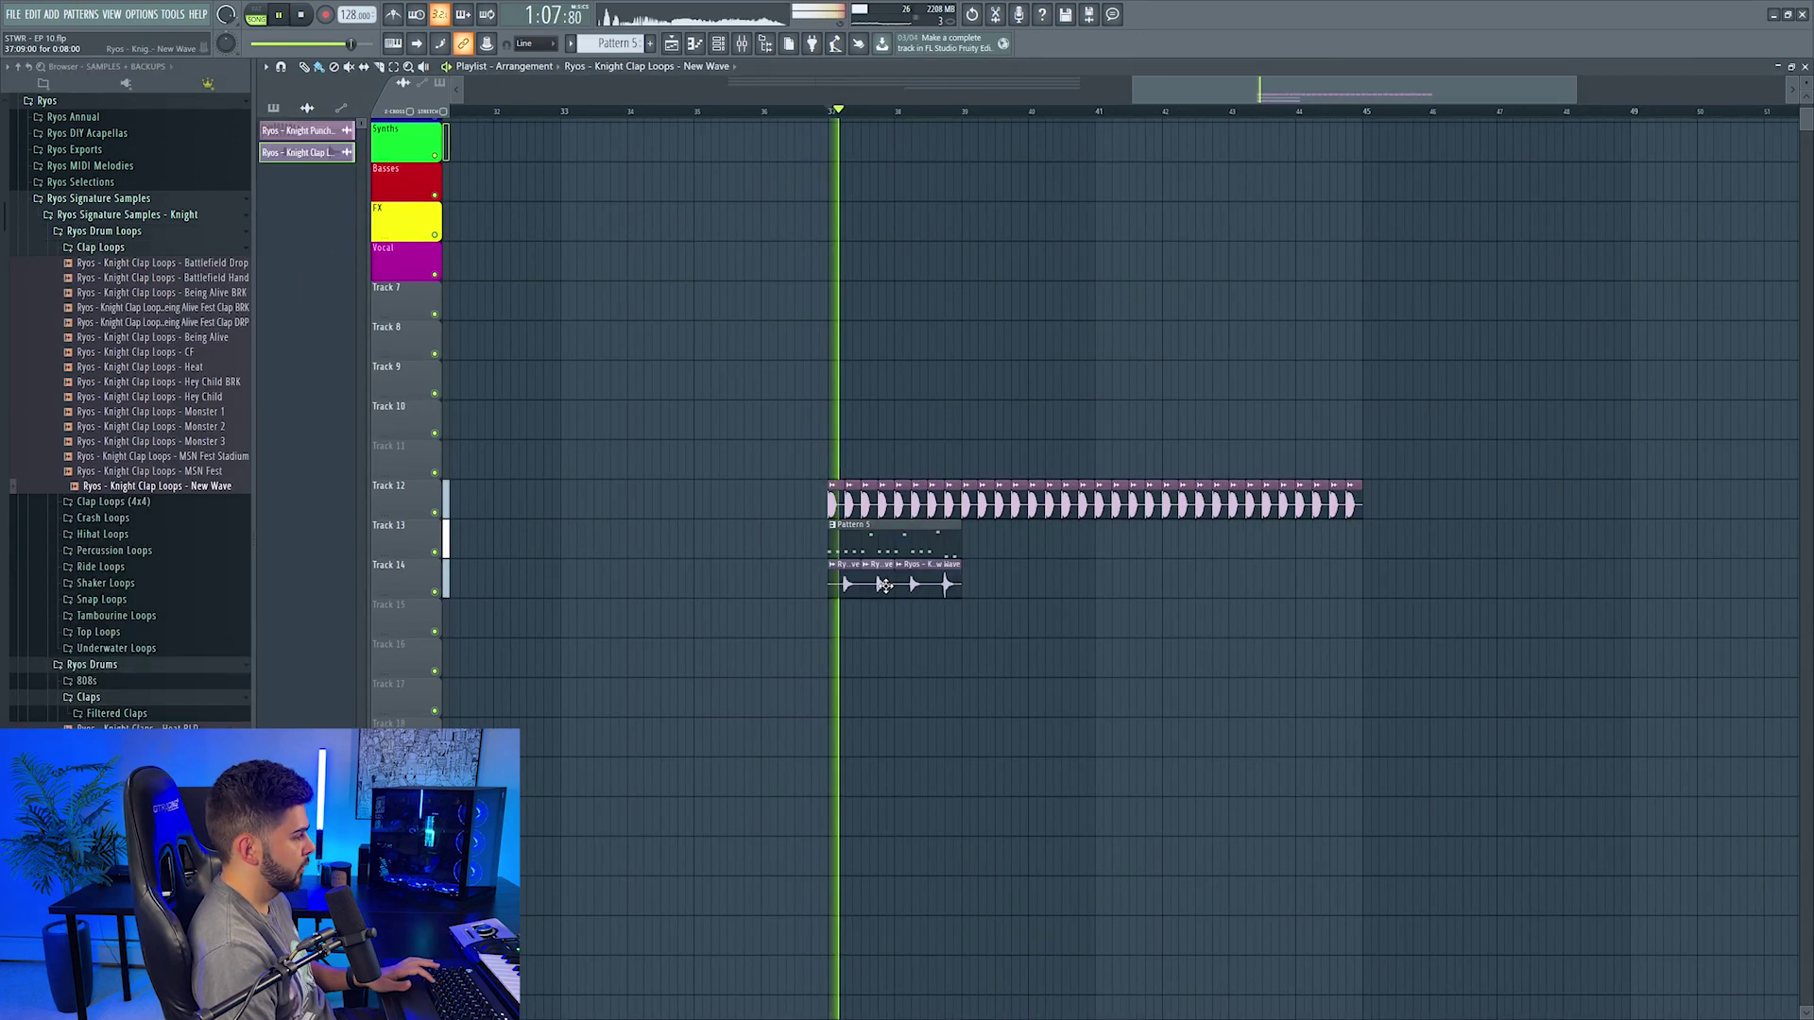
pyautogui.moveTo(778, 559); pyautogui.dragTo(967, 589)
pyautogui.hotkey('ctrl', 'b')
pyautogui.keyDown('ctrl'); pyautogui.click(952, 546); pyautogui.keyUp('ctrl')
pyautogui.hotkey('ctrl', 'b')
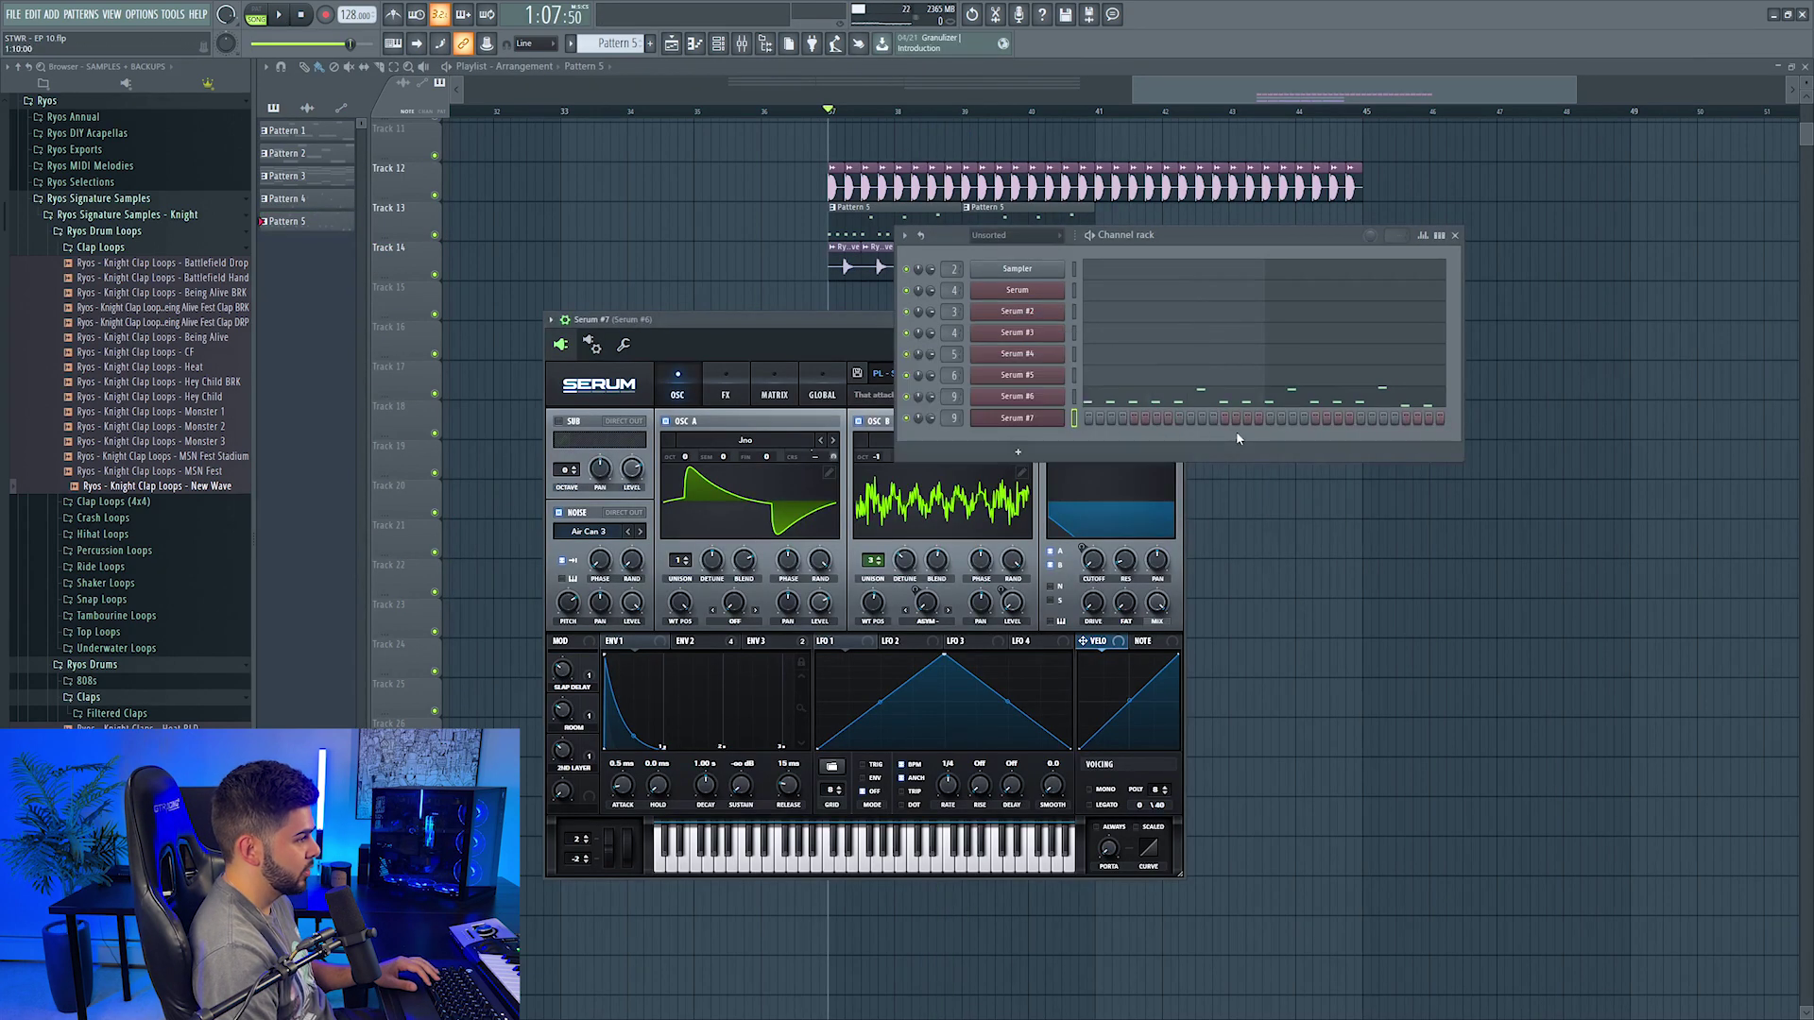
# Step: Copy the Serum #6 channel's notes into the Serum #7 channel
pyautogui.rightClick(1051, 400)
pyautogui.click(1238, 412)
pyautogui.rightClick(1035, 419)
pyautogui.click(1242, 445)
# Step: Open Serum #7 and route it to mixer track 10
pyautogui.click(1009, 421)
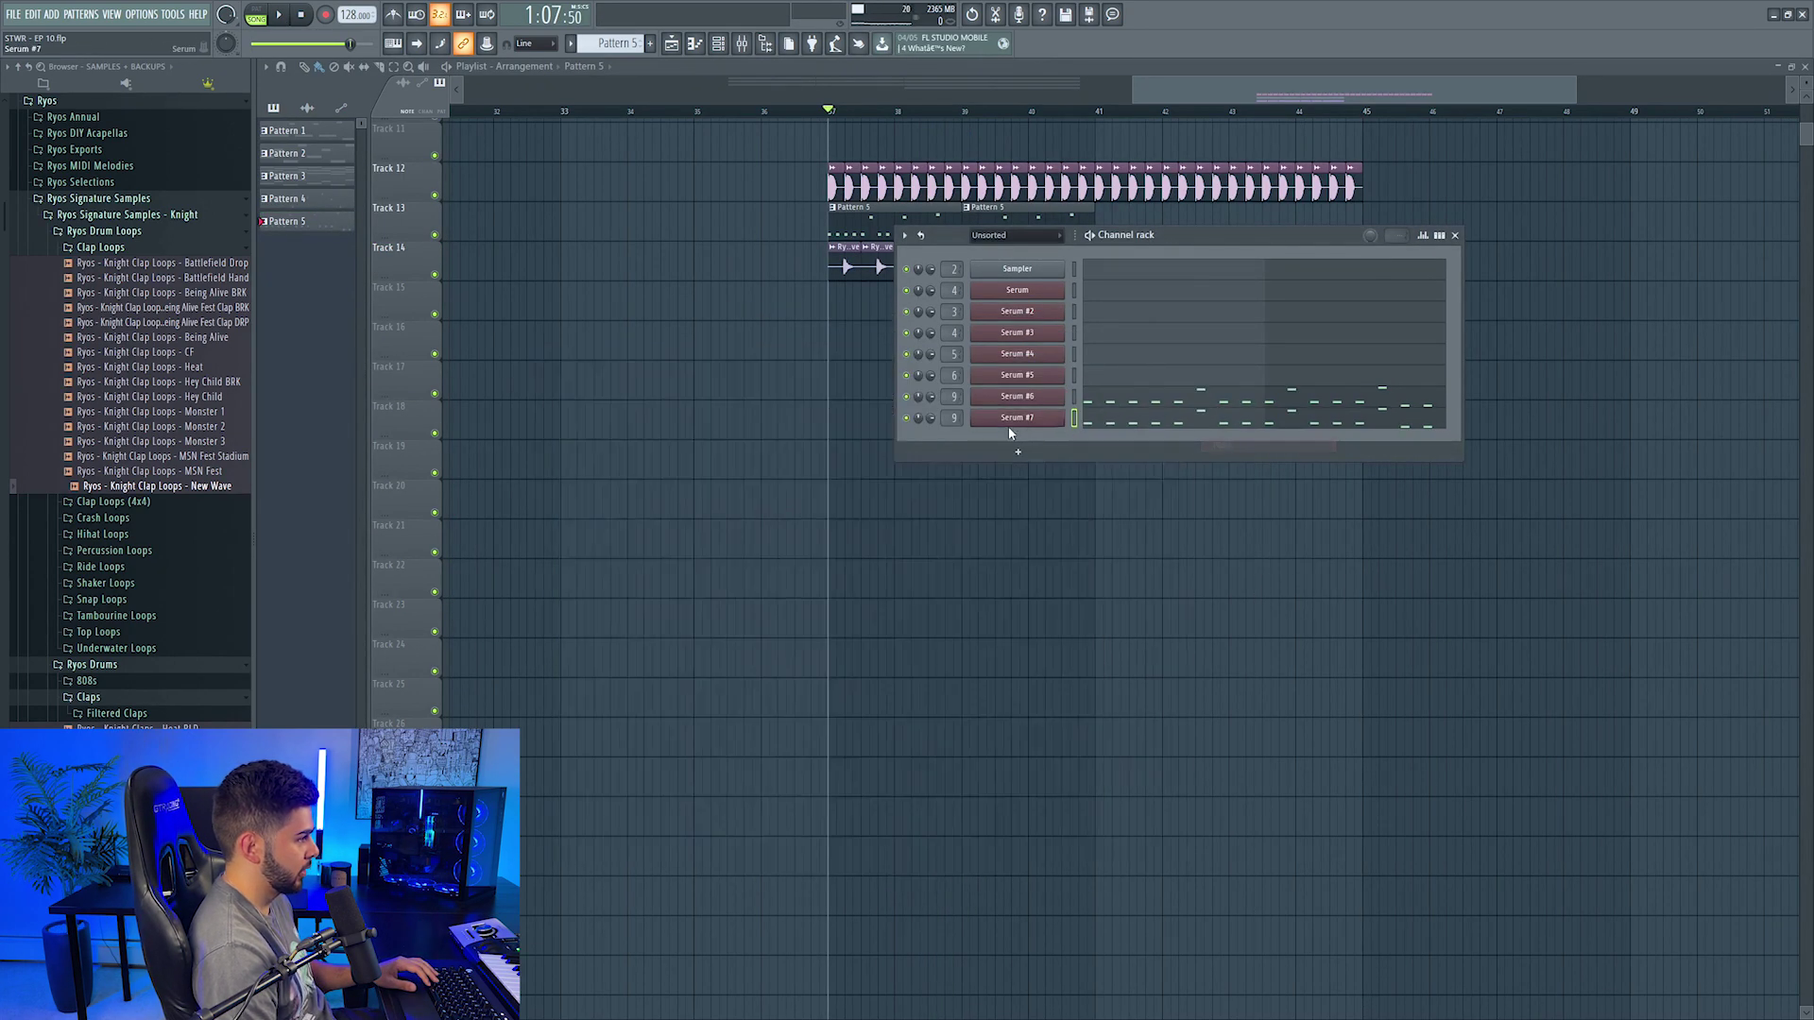
pyautogui.click(1009, 421)
pyautogui.click(1172, 348)
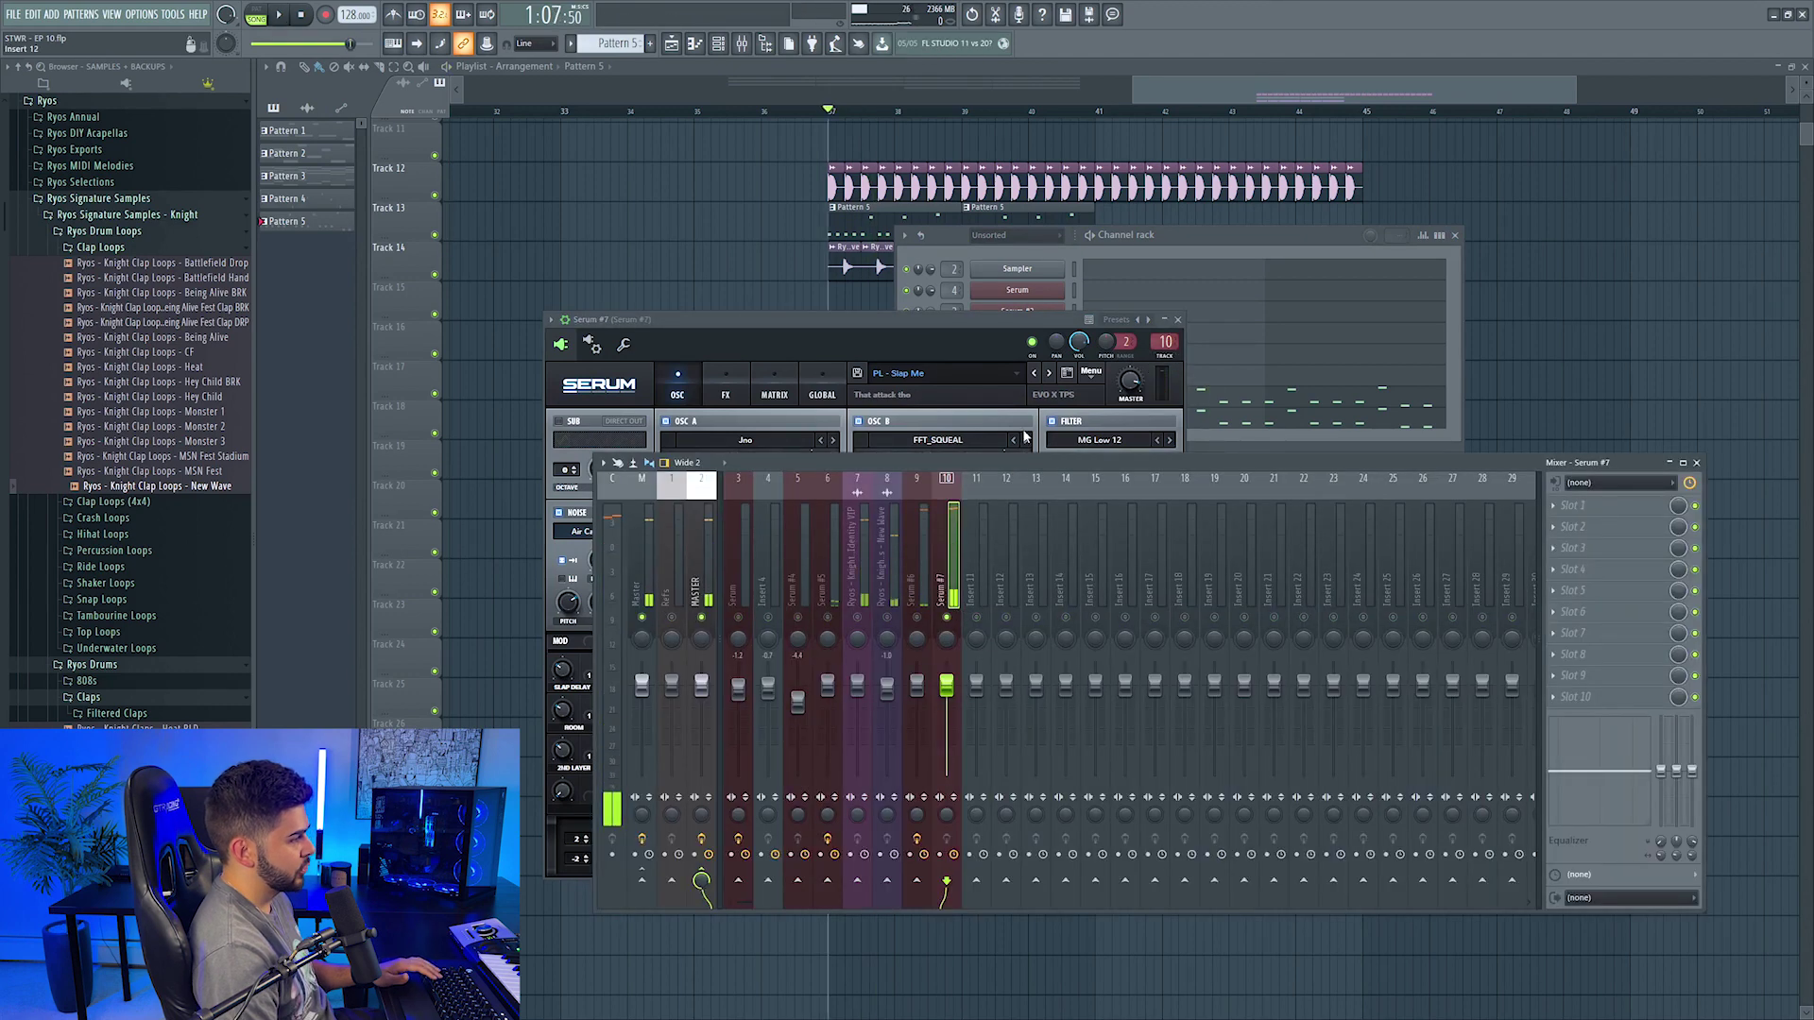
# Step: Browse Serum #7's presets to PL - Don't Stop Till You Drop during playback and open the channel's notes
pyautogui.click(1037, 375)
pyautogui.click(1036, 375)
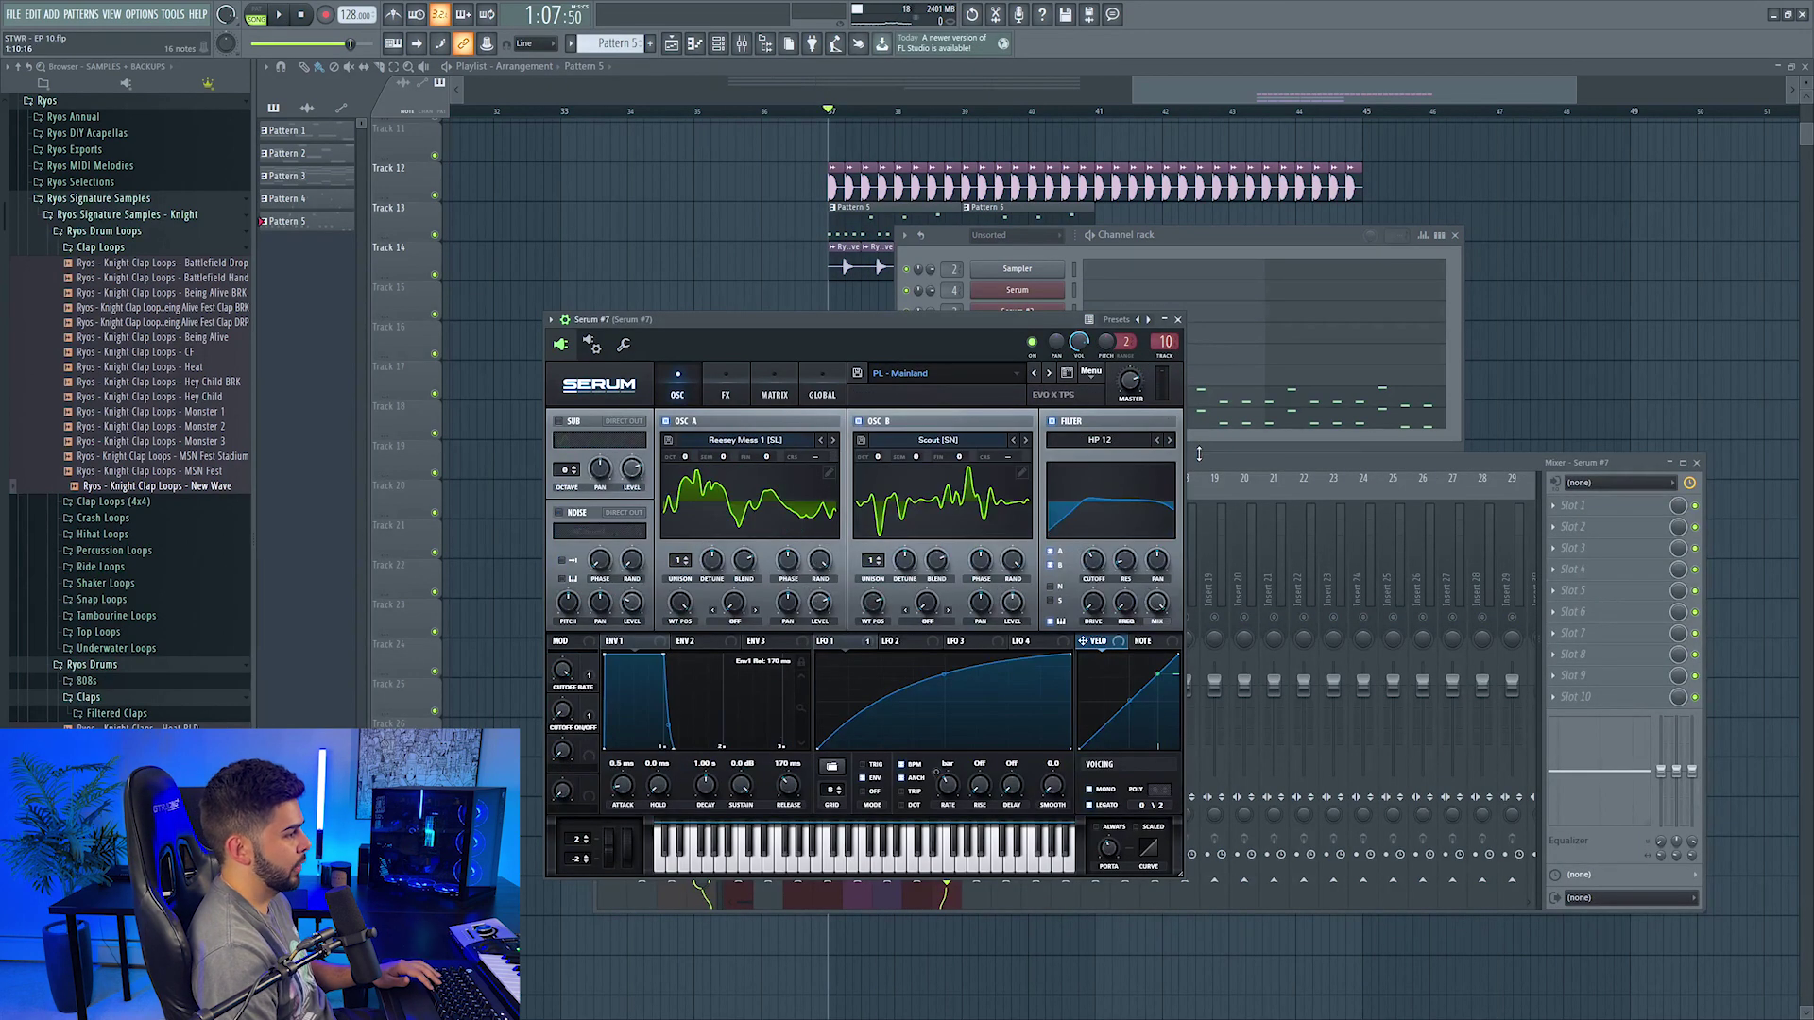
pyautogui.click(1198, 454)
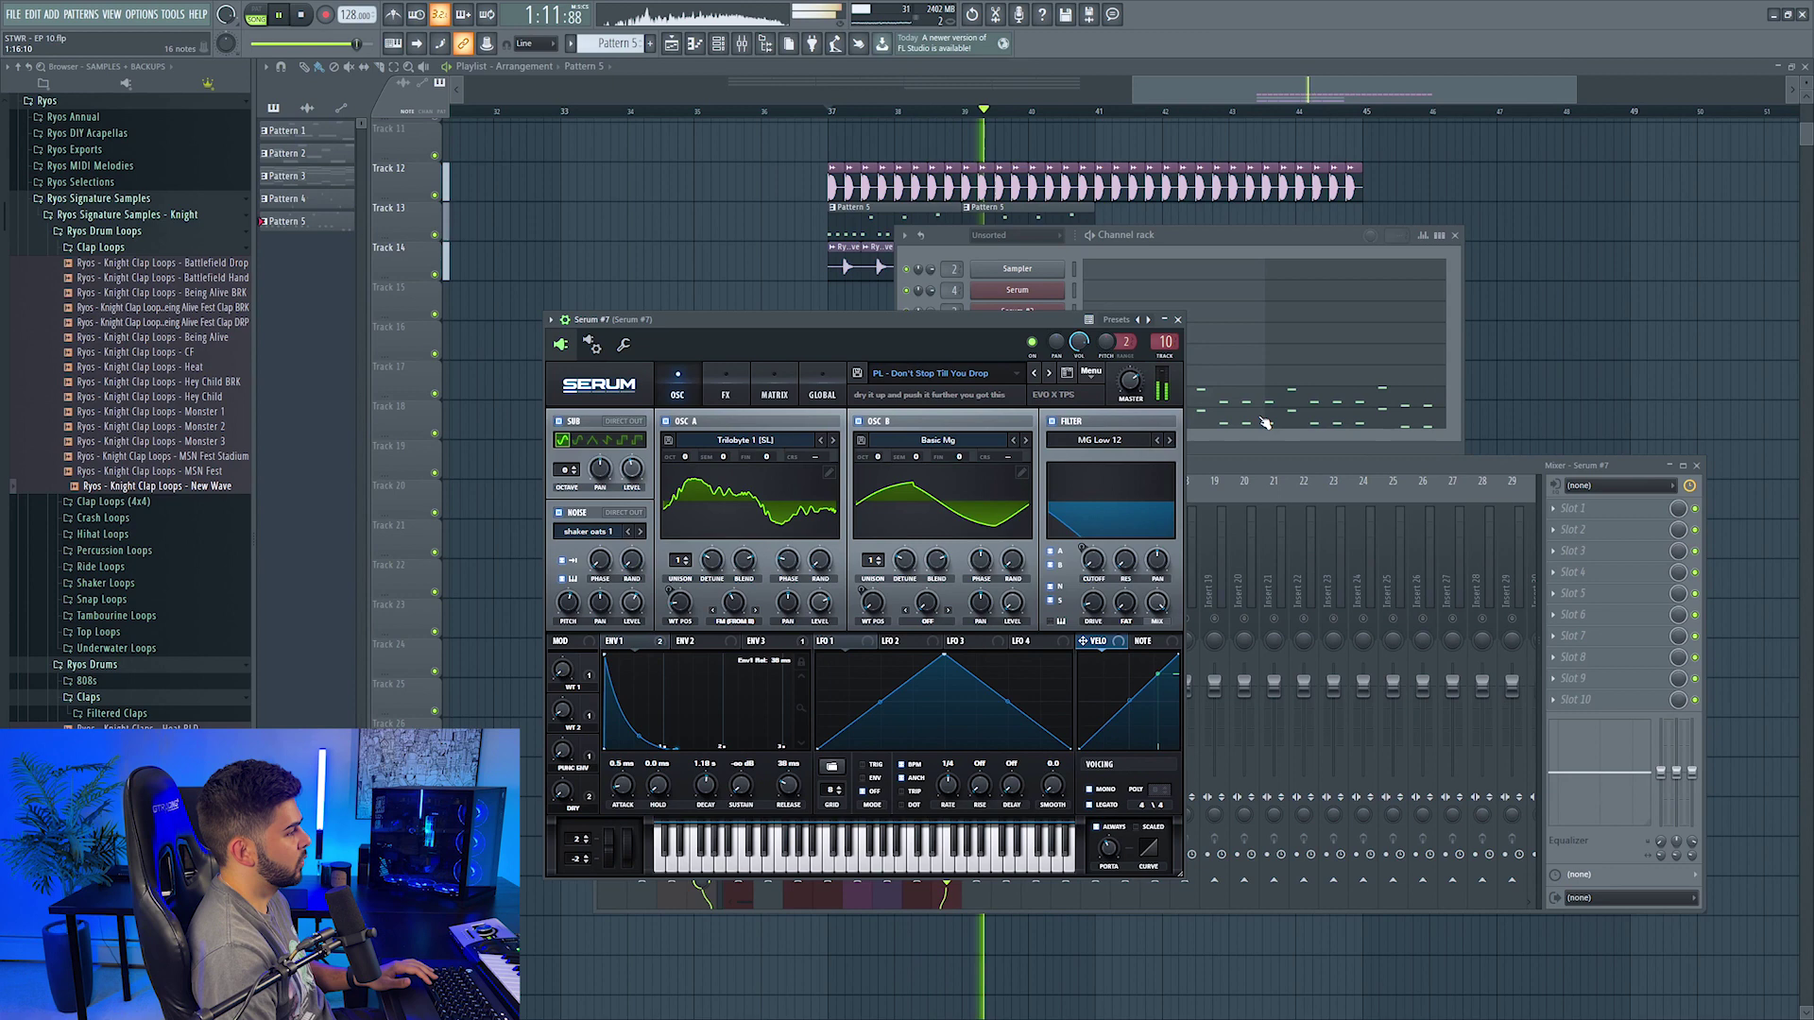
pyautogui.click(1261, 423)
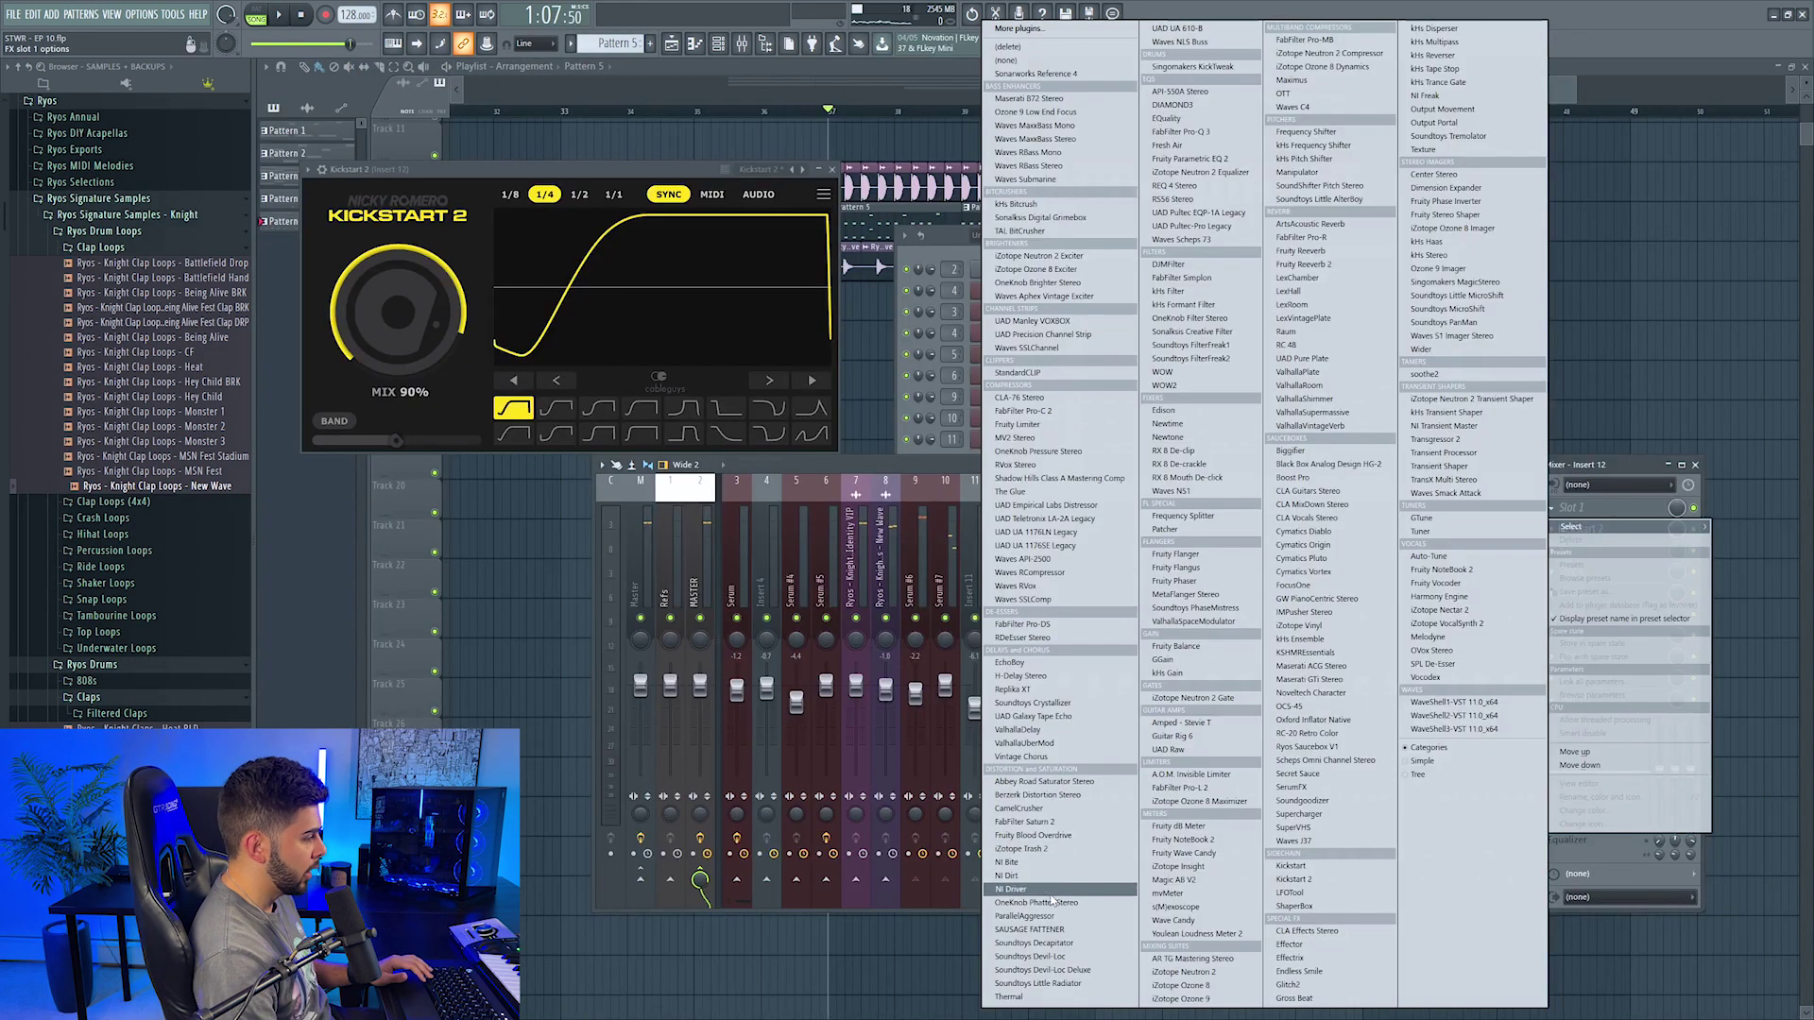
# Step: Load Soundtoys Decapitator on mixer Insert 12 with Kickstart 2 and play the arrangement
pyautogui.click(1038, 944)
pyautogui.press('space')
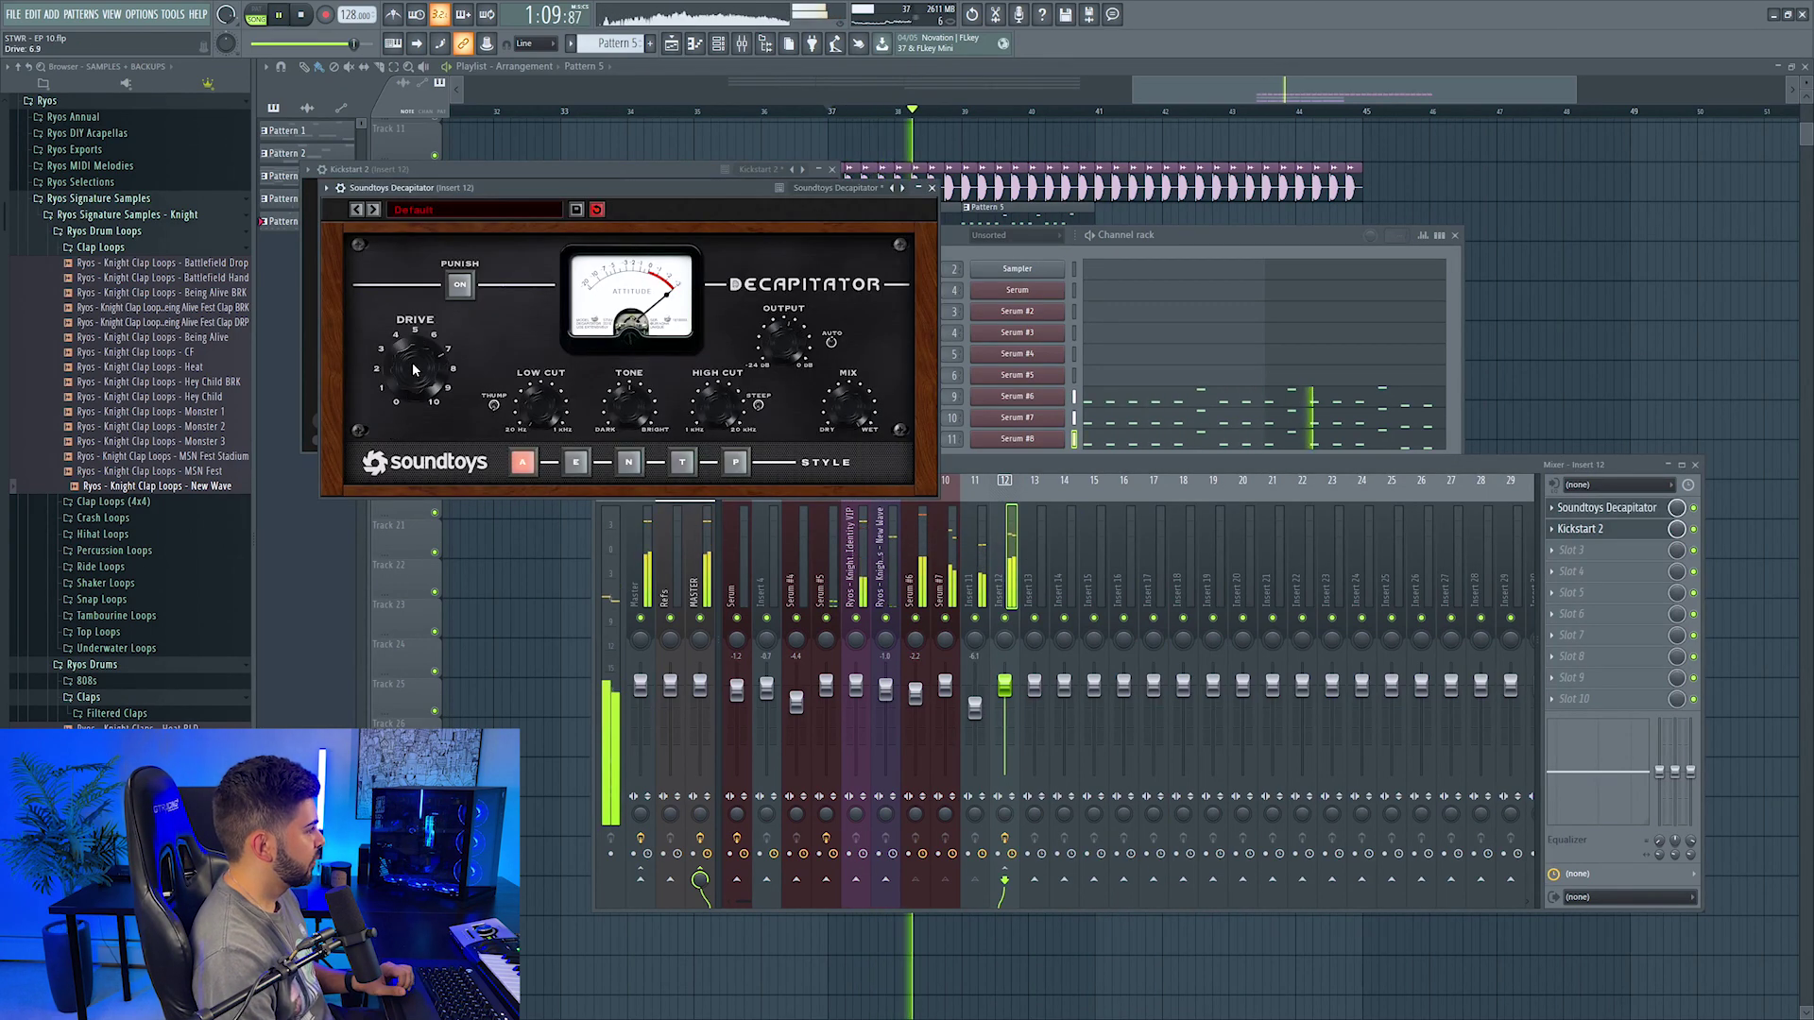
# Step: Fine-tune Decapitator's drive on Insert 12 and load CamelCrusher with the British Clean patch on the same track
pyautogui.moveTo(413, 369); pyautogui.dragTo(413, 365)
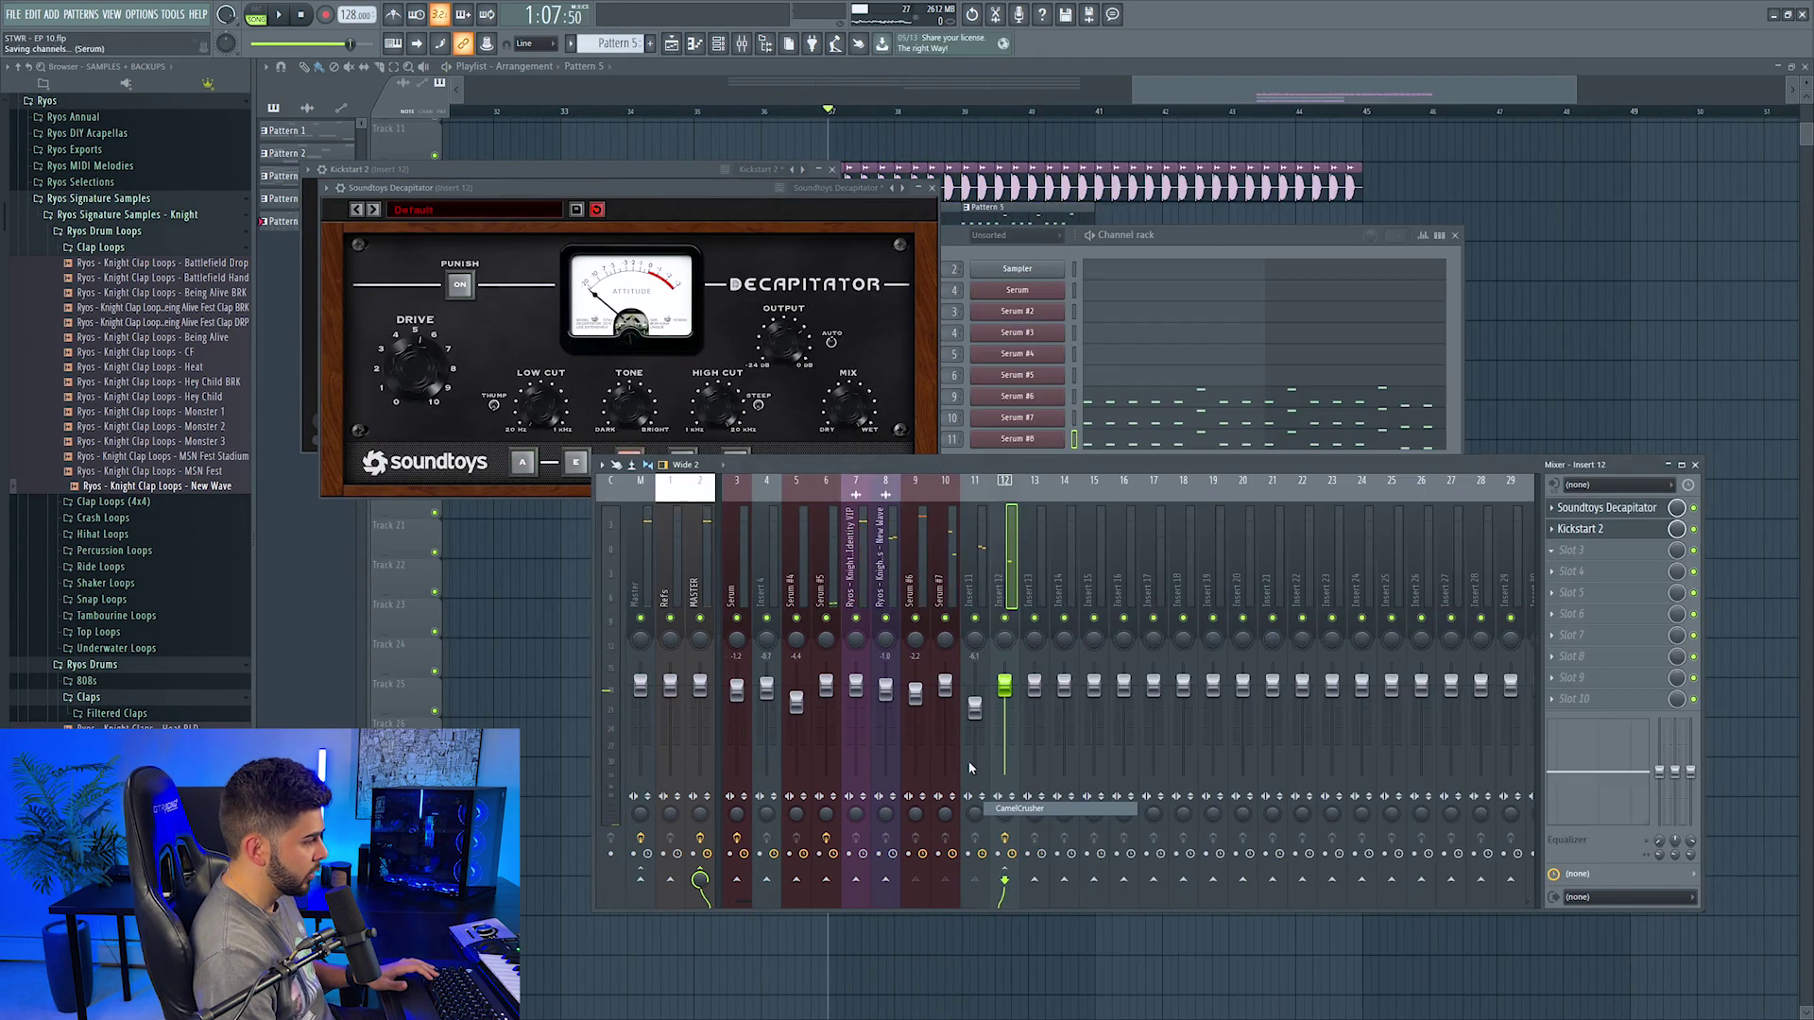
pyautogui.click(444, 303)
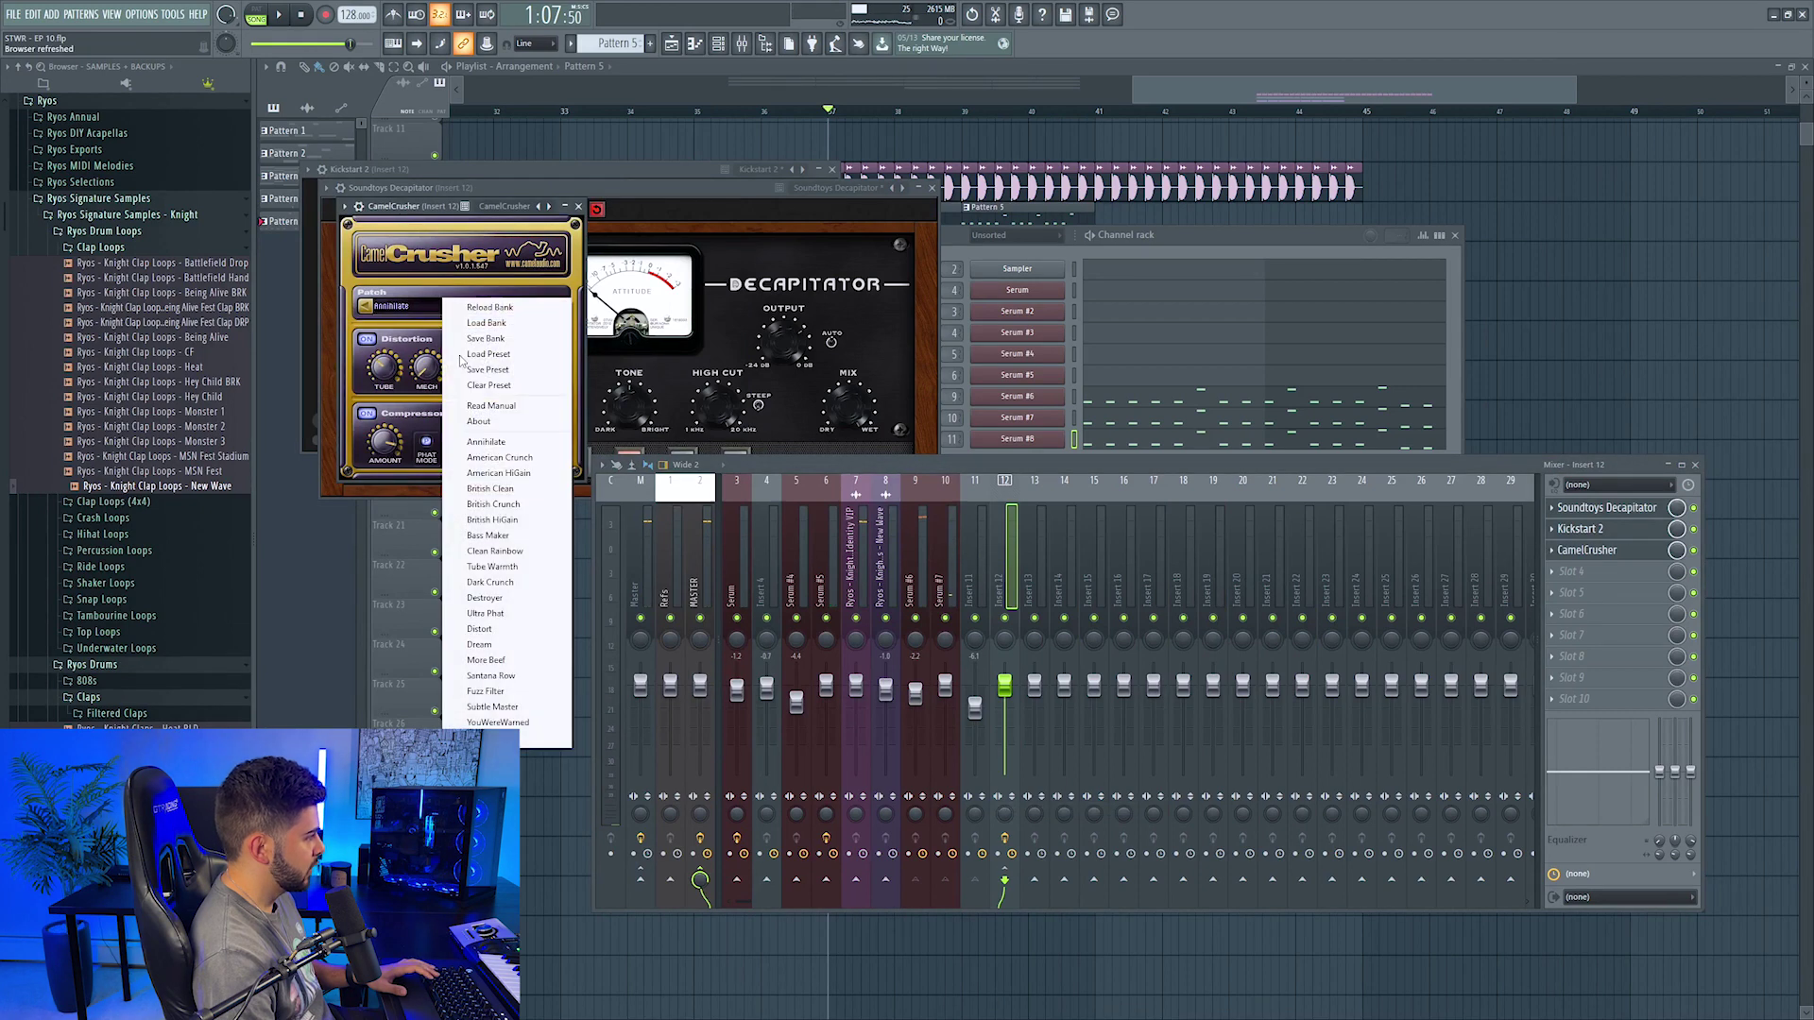
pyautogui.click(505, 489)
# Step: Mute the Serum #7 mixer track during playback and load Raum into slot 3 of Insert 12
pyautogui.press('space')
pyautogui.click(946, 619)
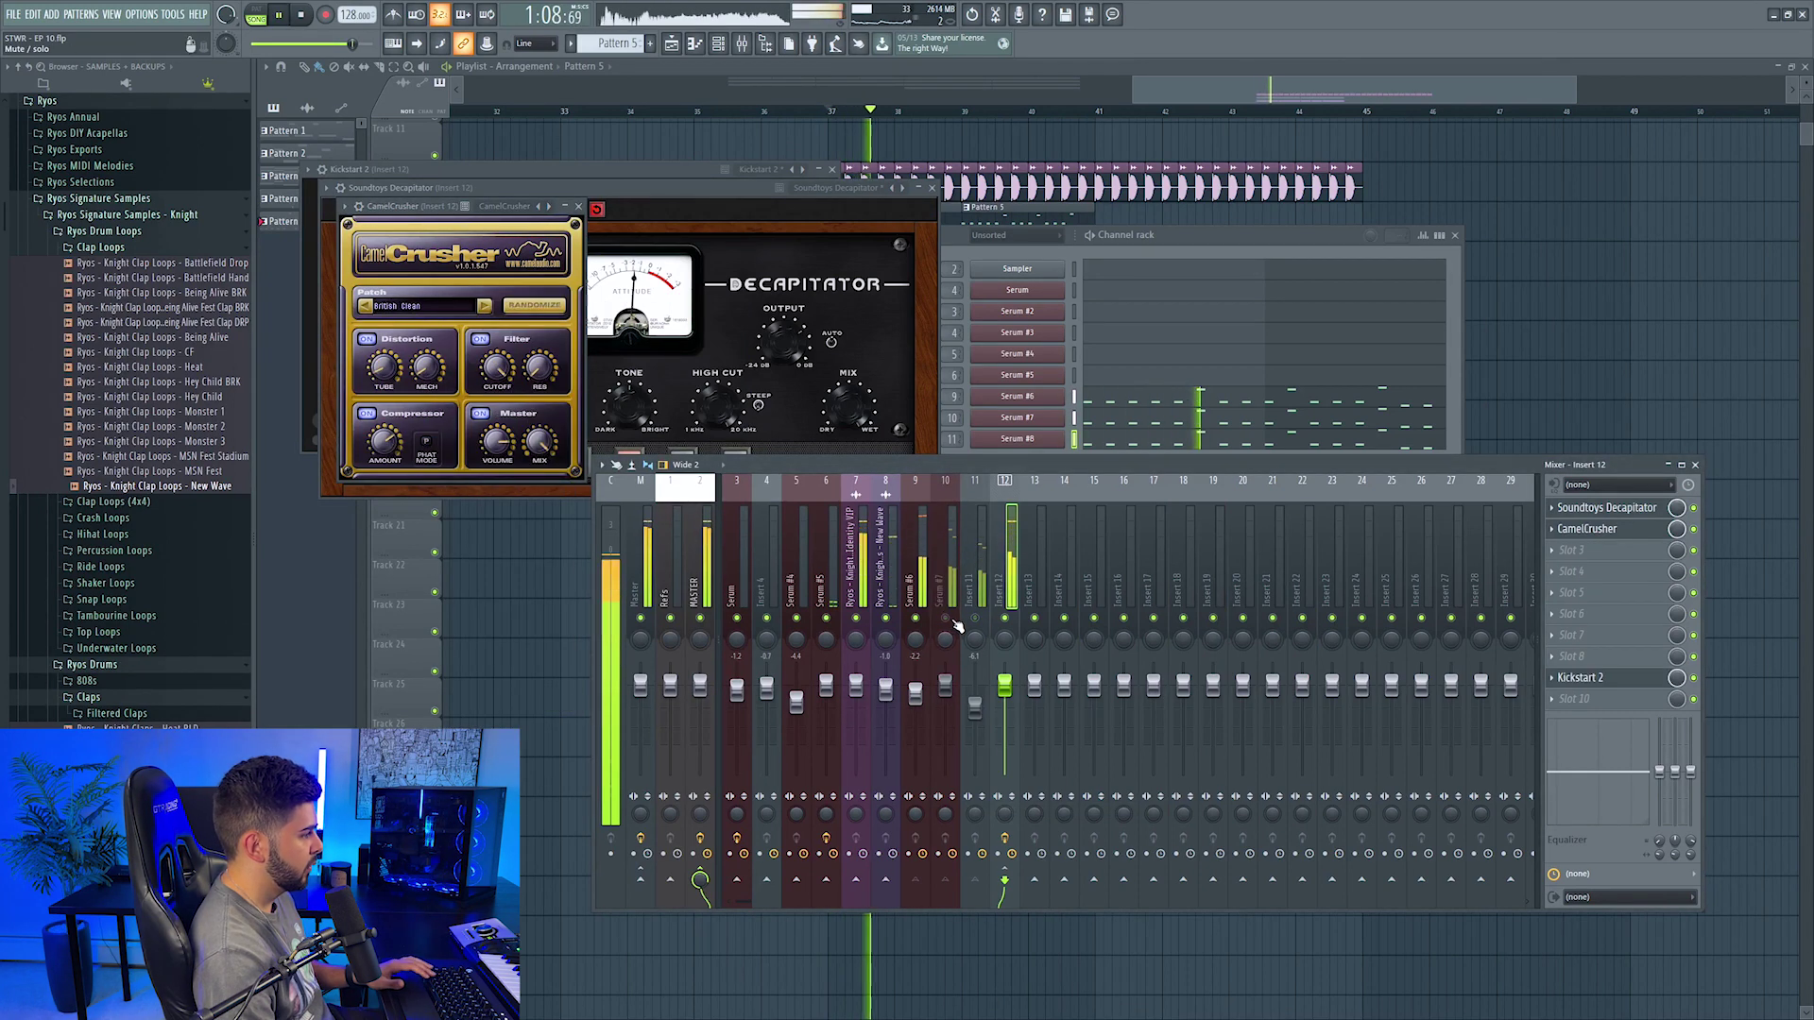
pyautogui.press('space')
pyautogui.click(1571, 549)
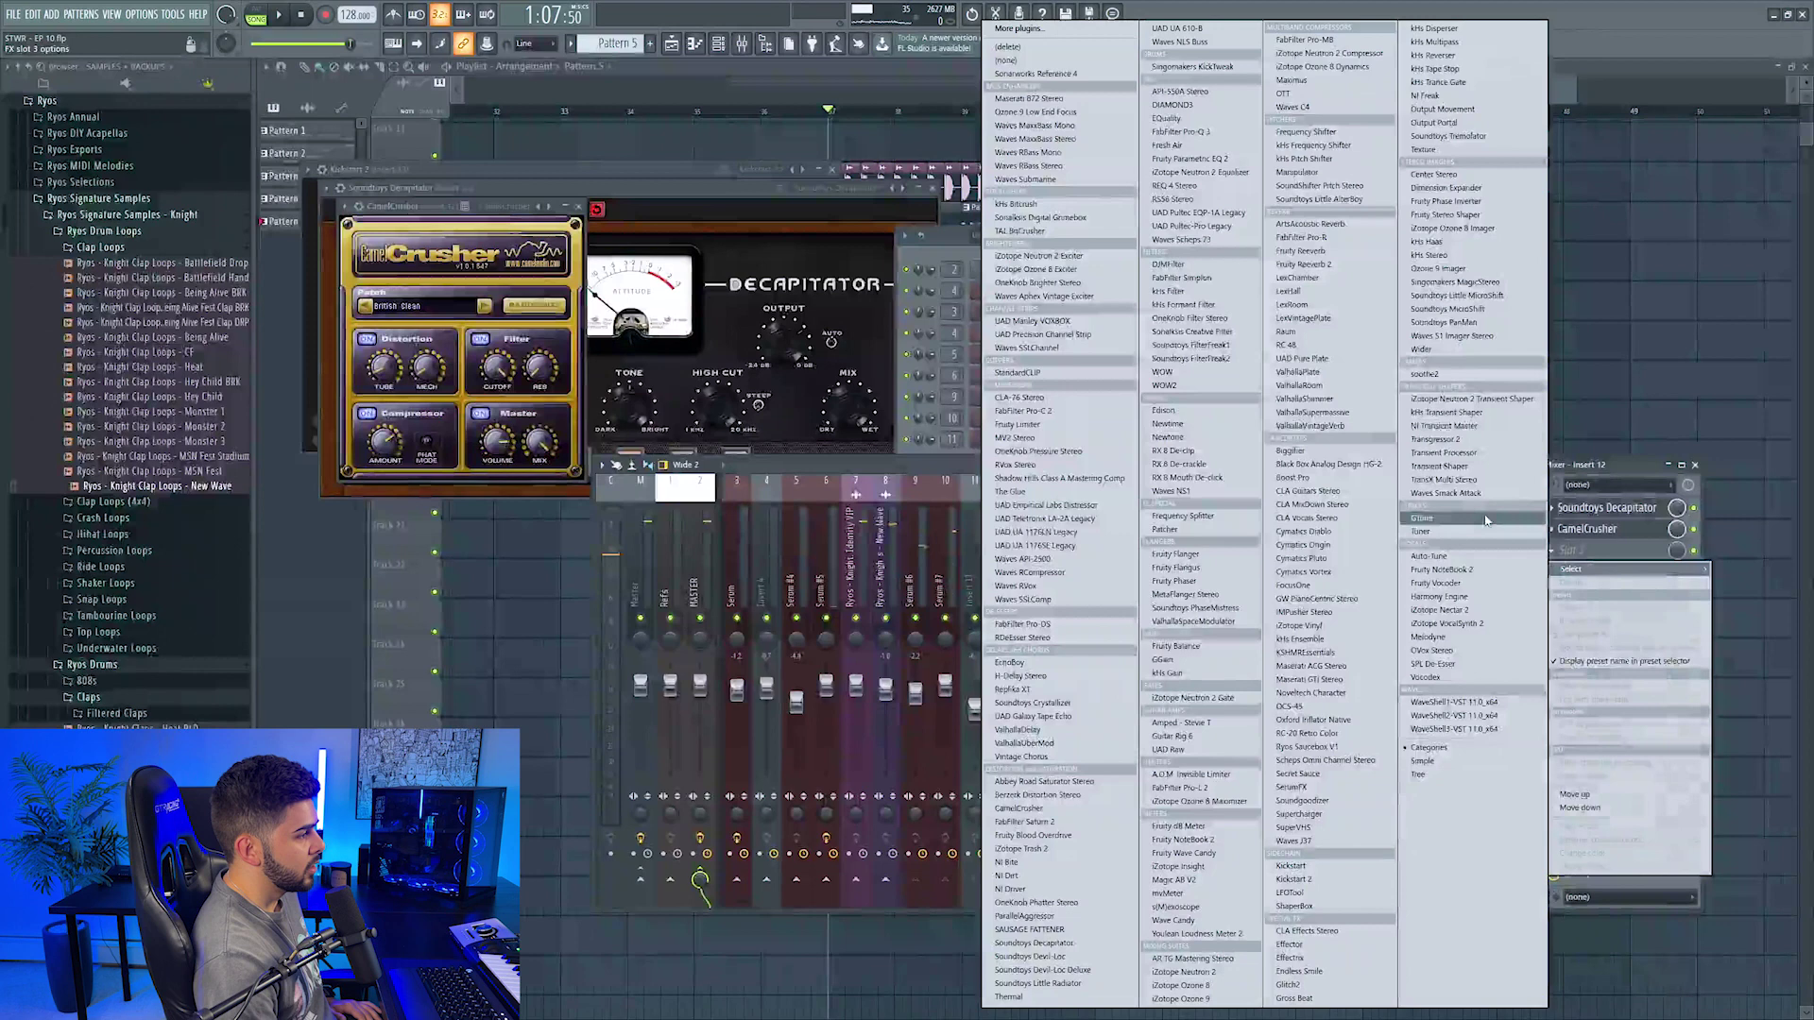
pyautogui.click(1289, 331)
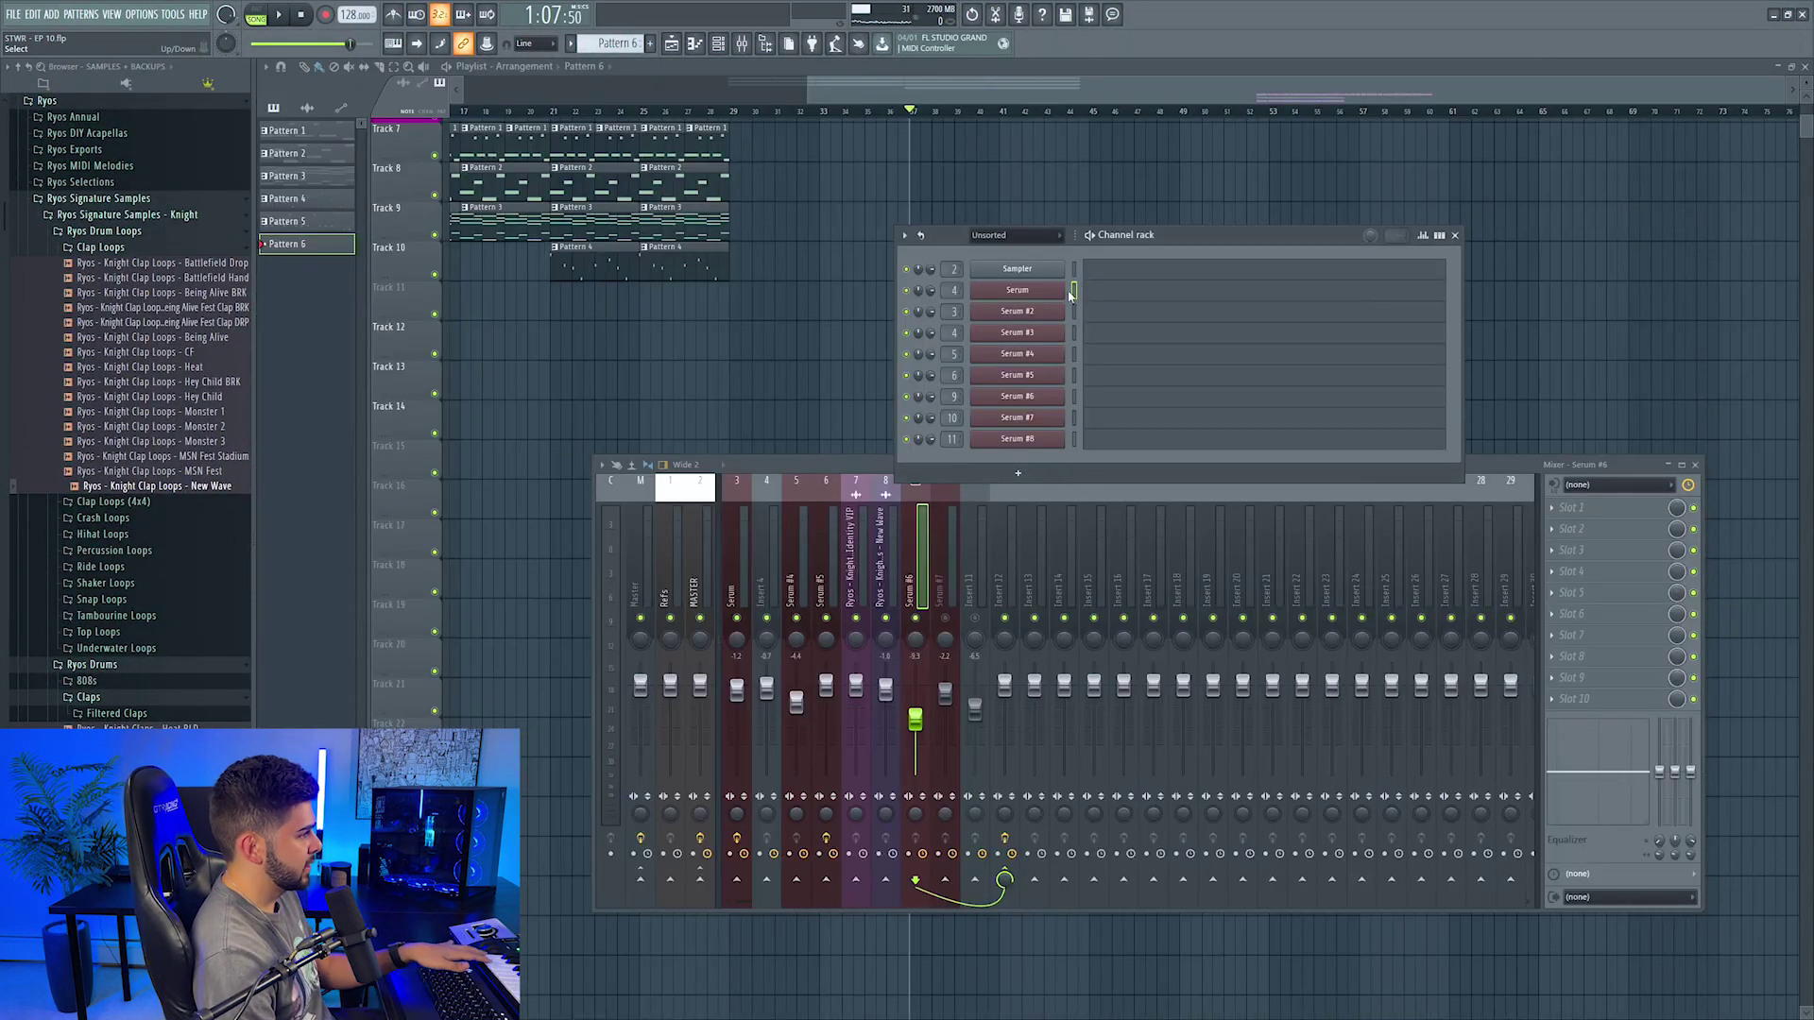
# Step: Paste the melody notes into the first Serum channel of Pattern 6, lengthen all of them and bring up the mixer
pyautogui.rightClick(1058, 290)
pyautogui.click(1221, 317)
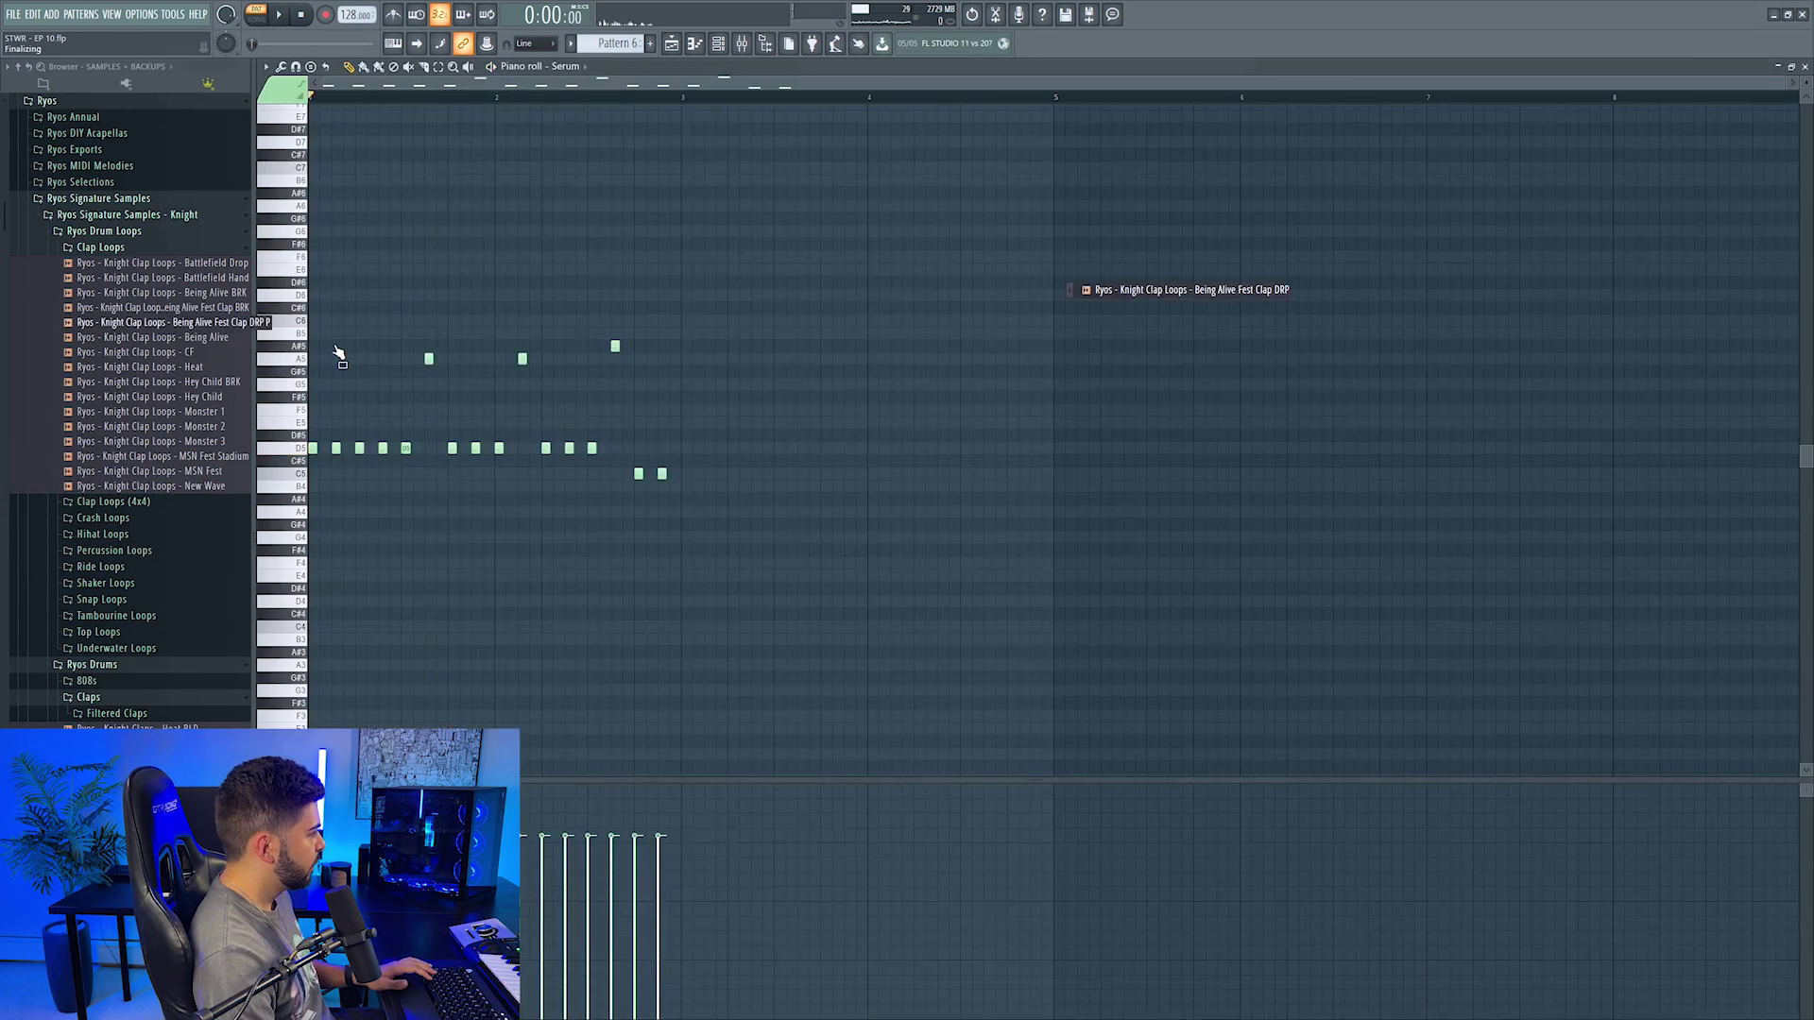
pyautogui.moveTo(338, 355); pyautogui.dragTo(326, 348)
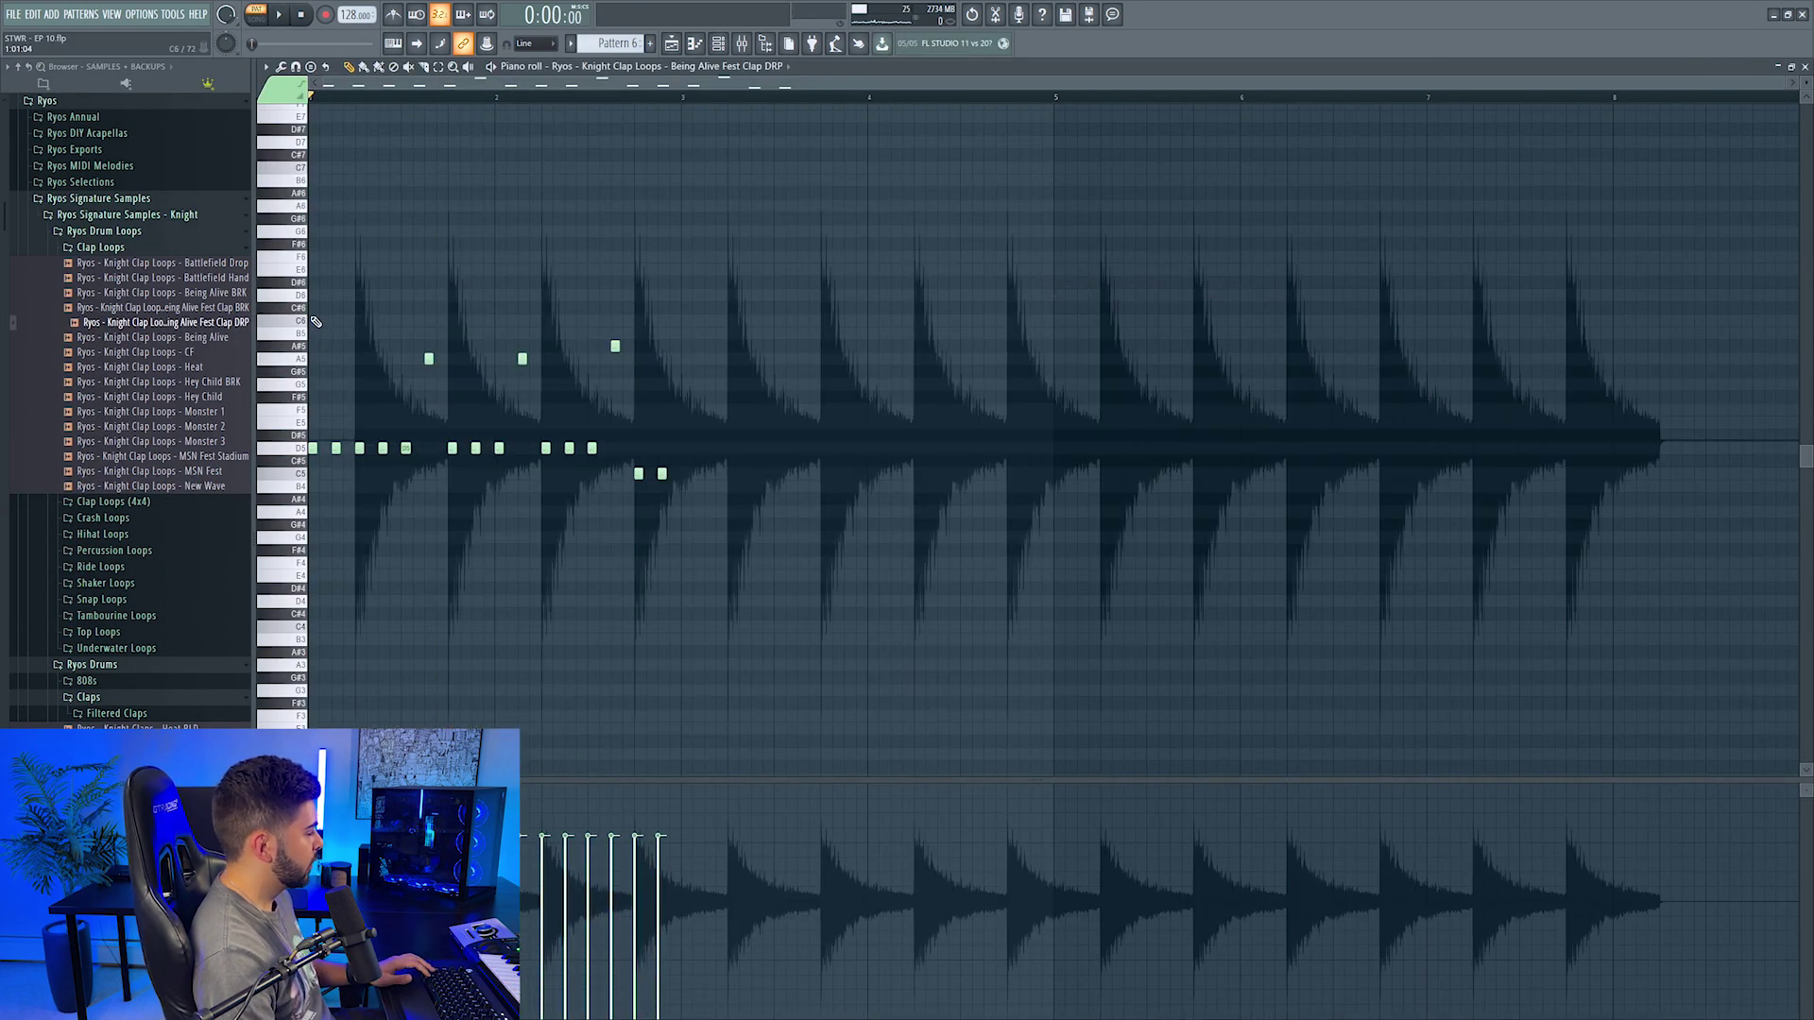
pyautogui.hotkey('ctrl', 'a')
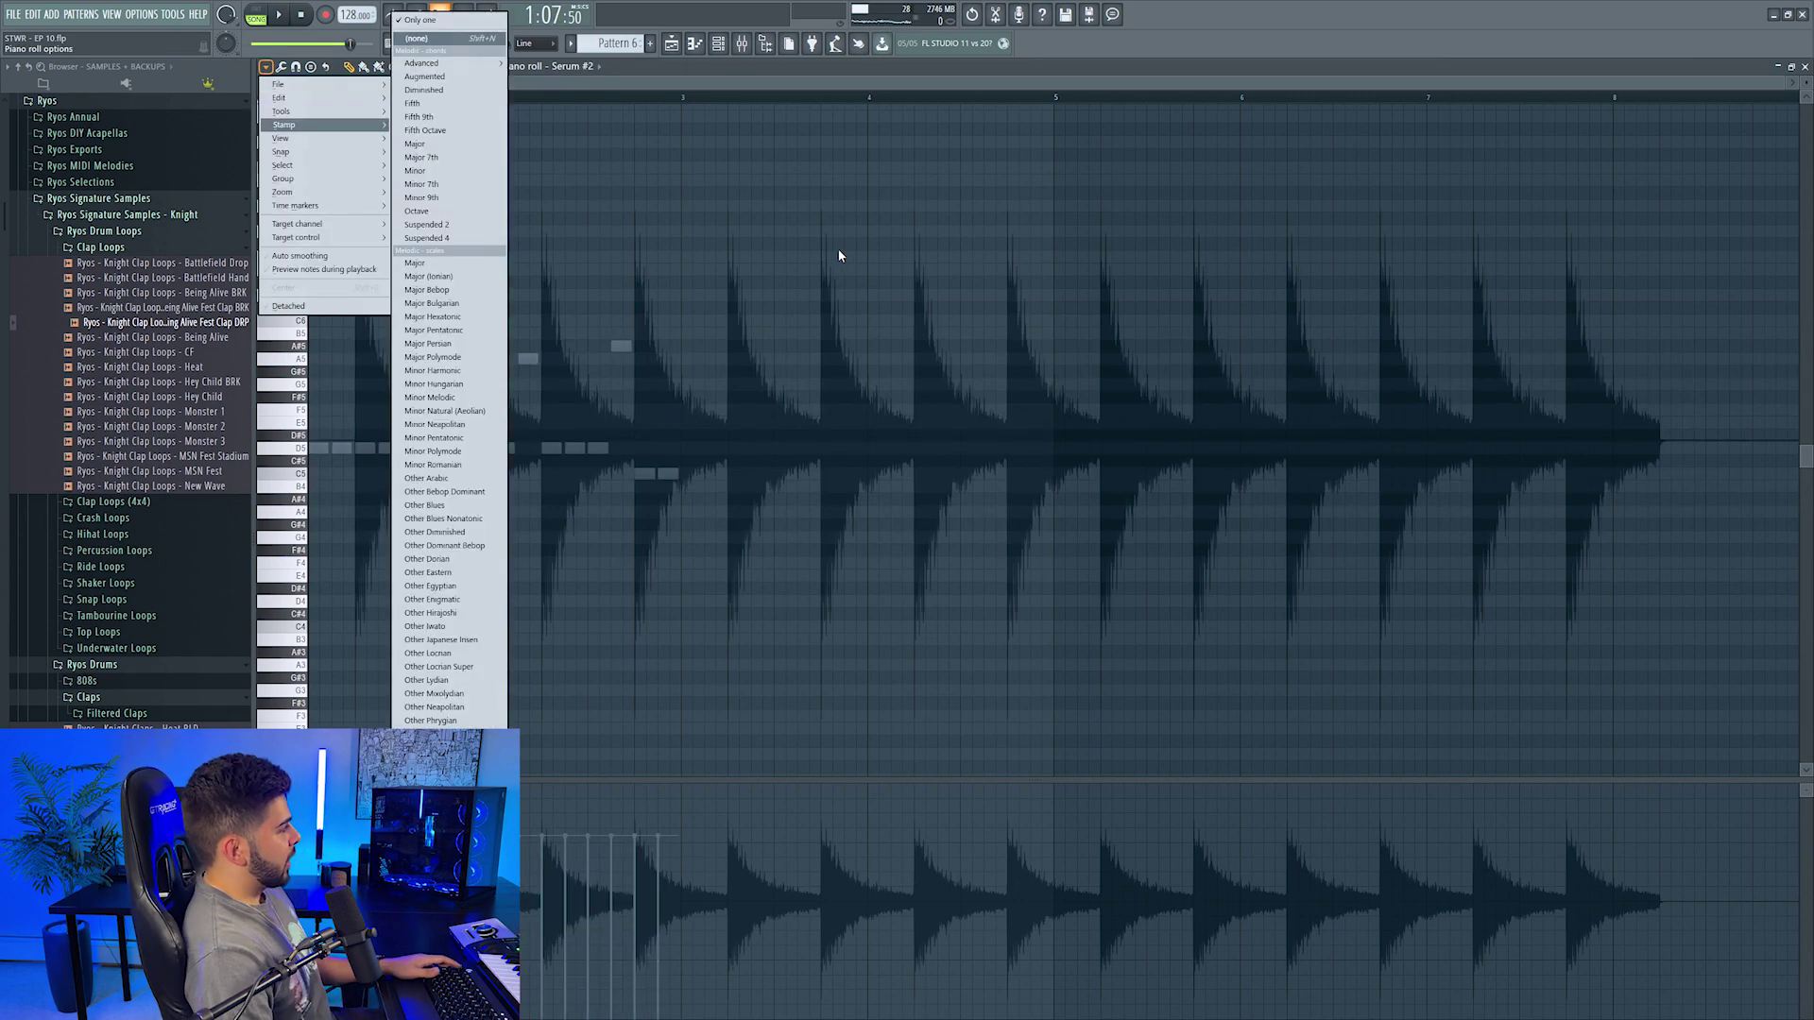
pyautogui.click(805, 195)
pyautogui.press('F7')
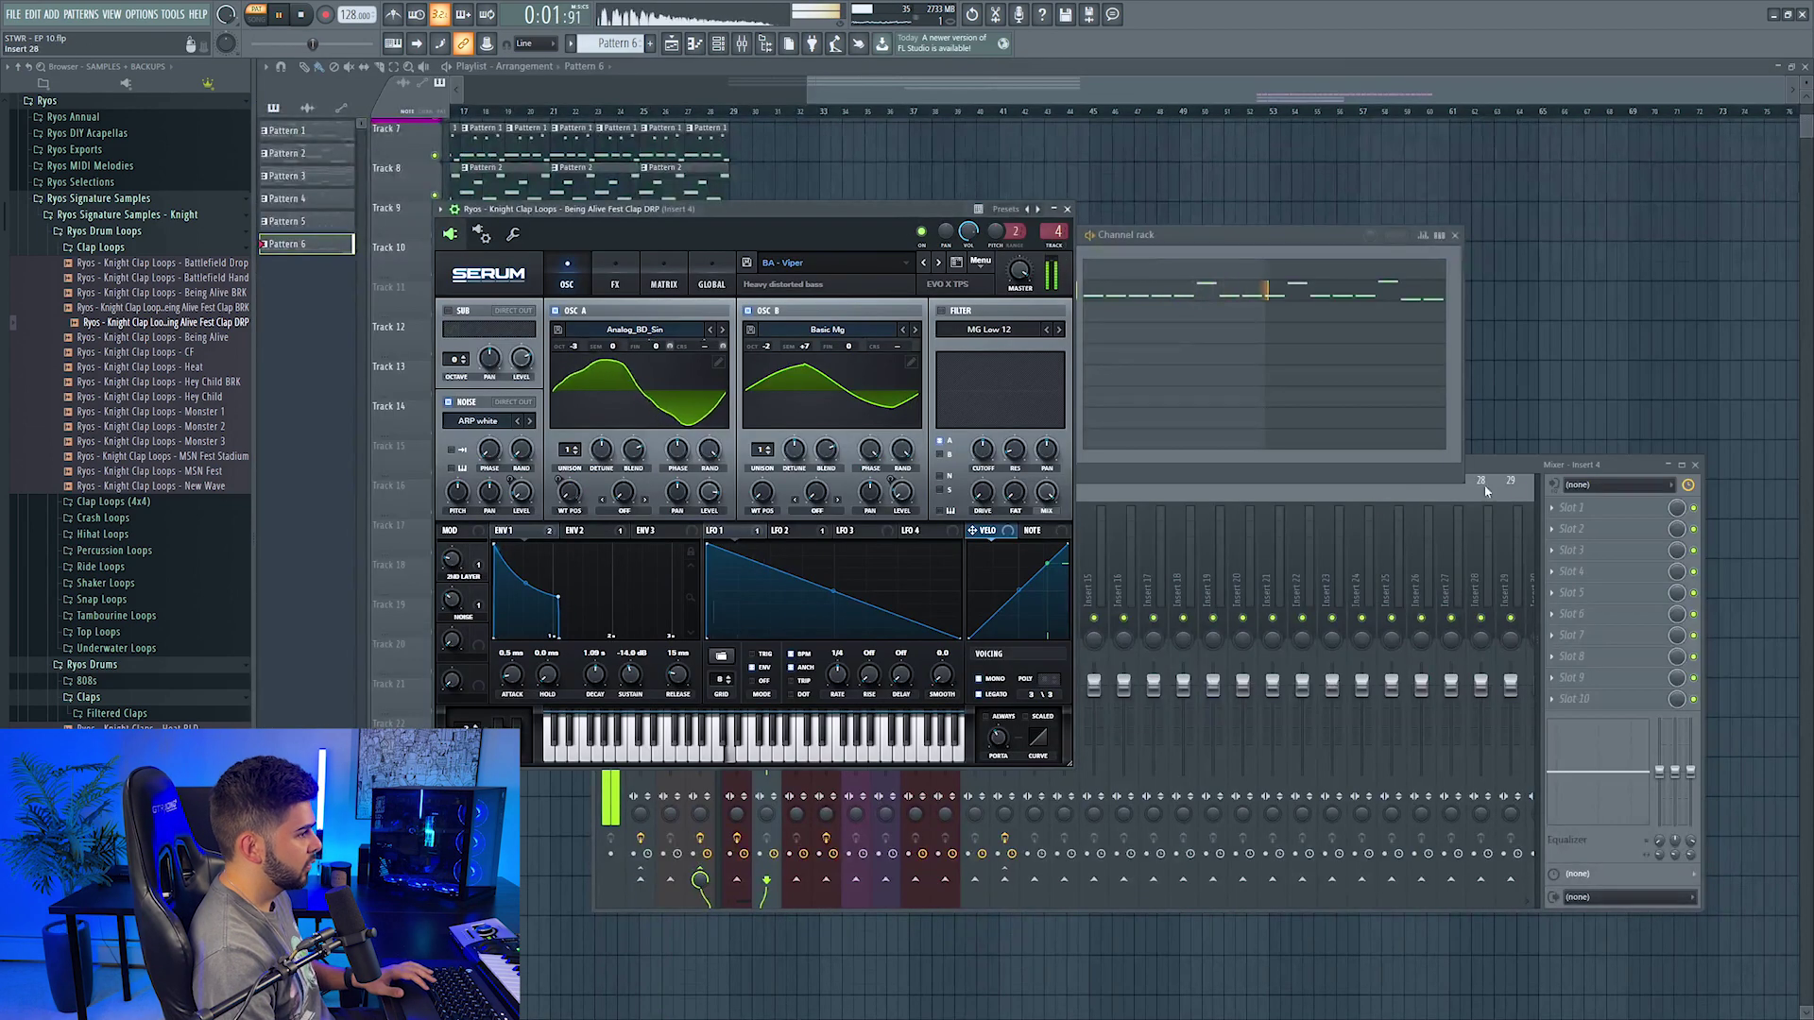
pyautogui.click(1487, 489)
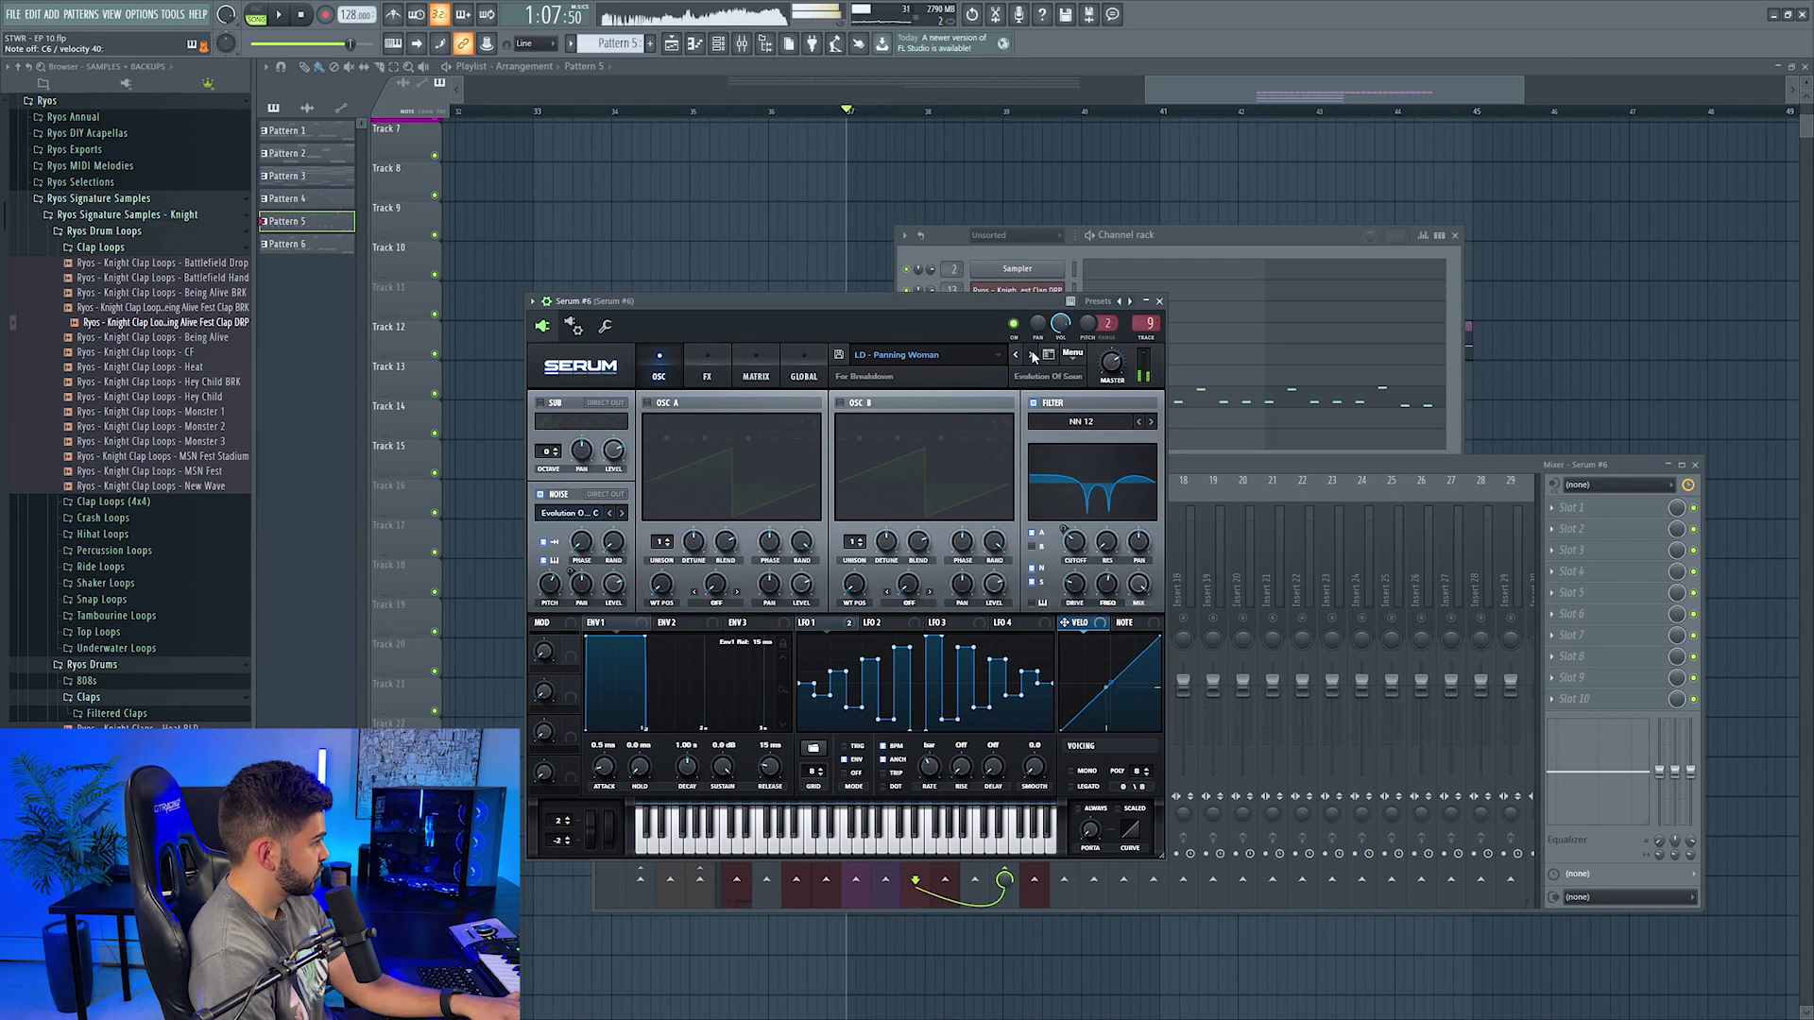
# Step: Switch Serum #6 to the LD - PullBack preset and transpose its Pattern 5 notes up one octave
pyautogui.click(1033, 356)
pyautogui.click(1033, 356)
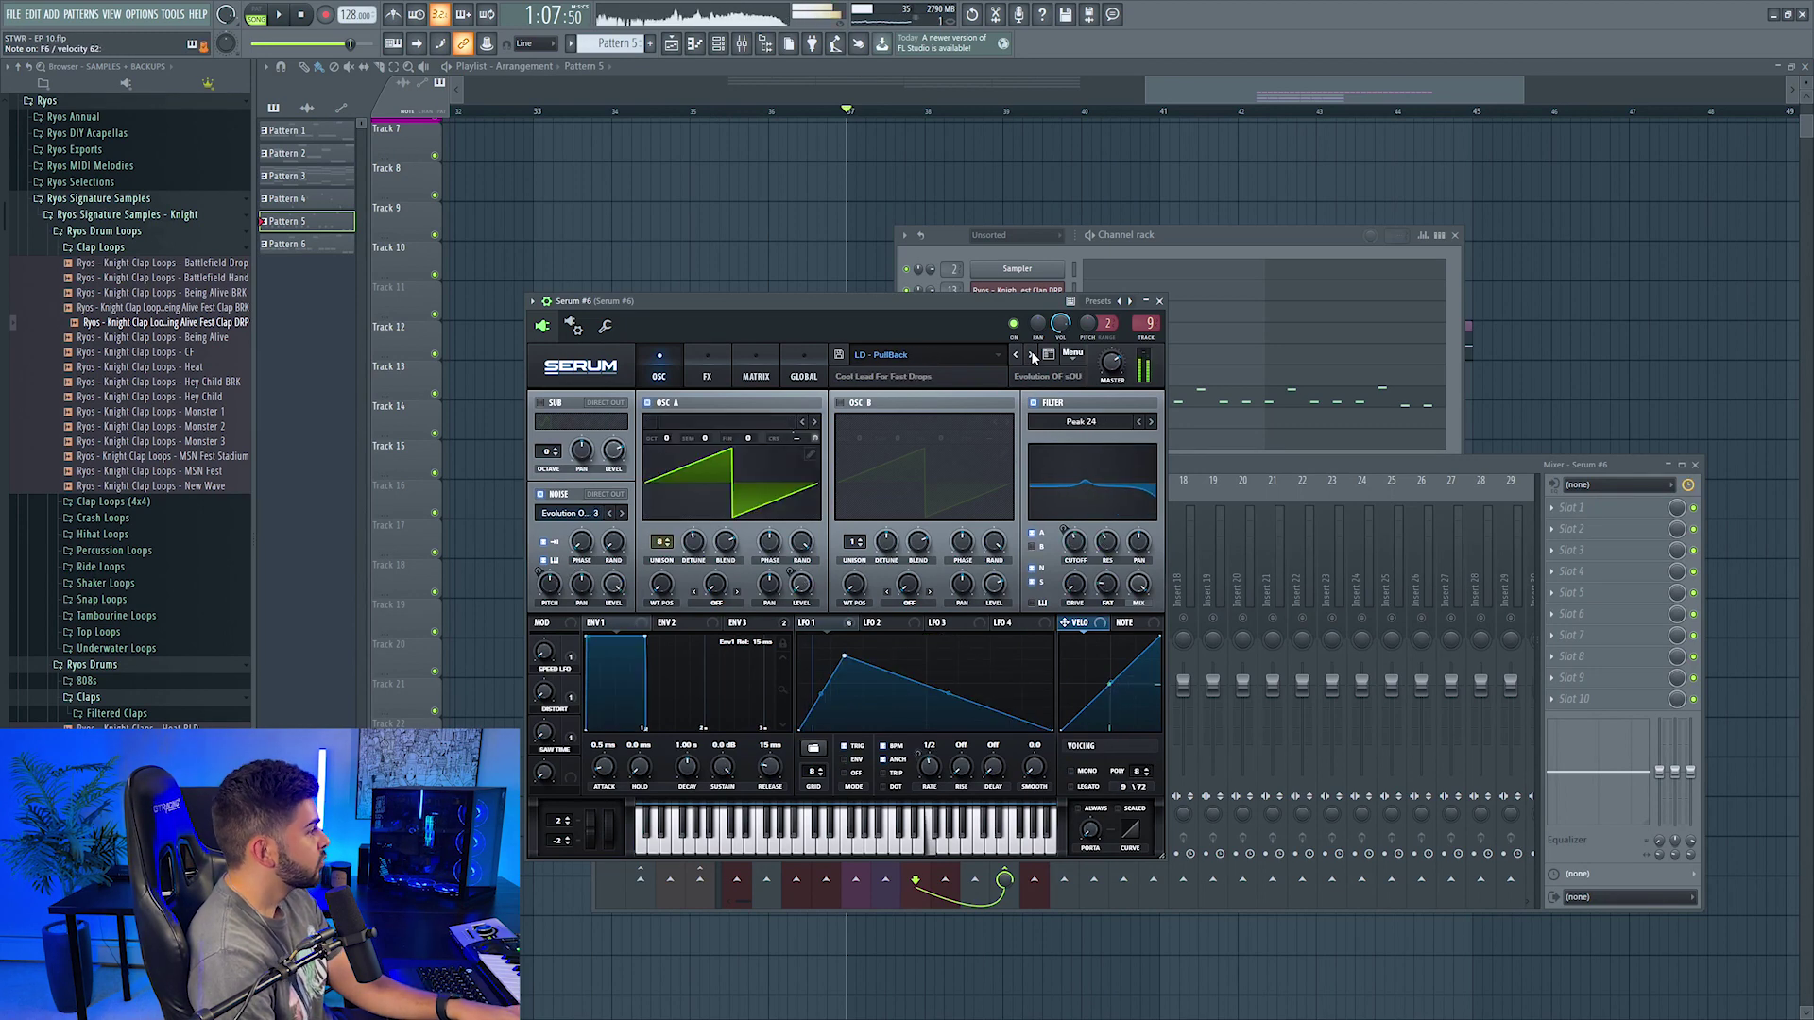
pyautogui.click(1192, 467)
pyautogui.click(1237, 406)
pyautogui.hotkey('ctrl', 'Up')
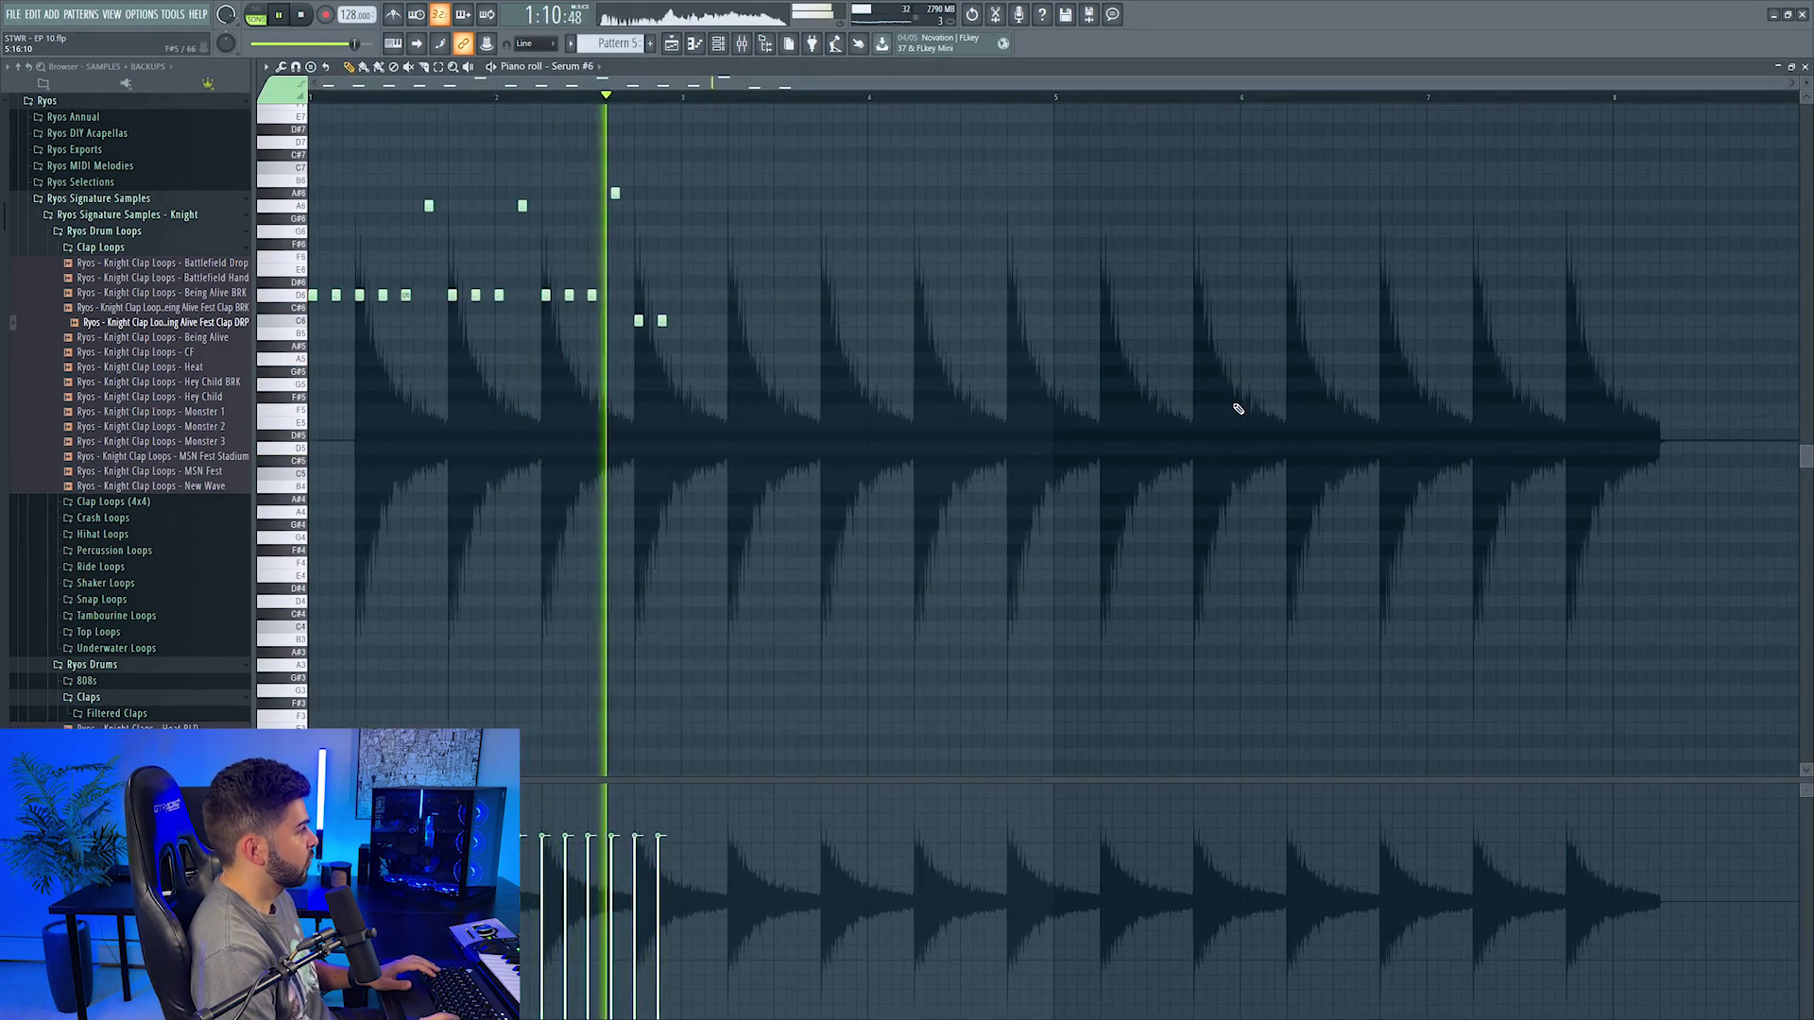
pyautogui.press('Escape')
# Step: Load FabFilter Pro-Q 3 with a low cut and CamelCrusher on the Serum #6 mixer track and lower its fader slightly
pyautogui.click(1597, 508)
pyautogui.moveTo(1587, 528)
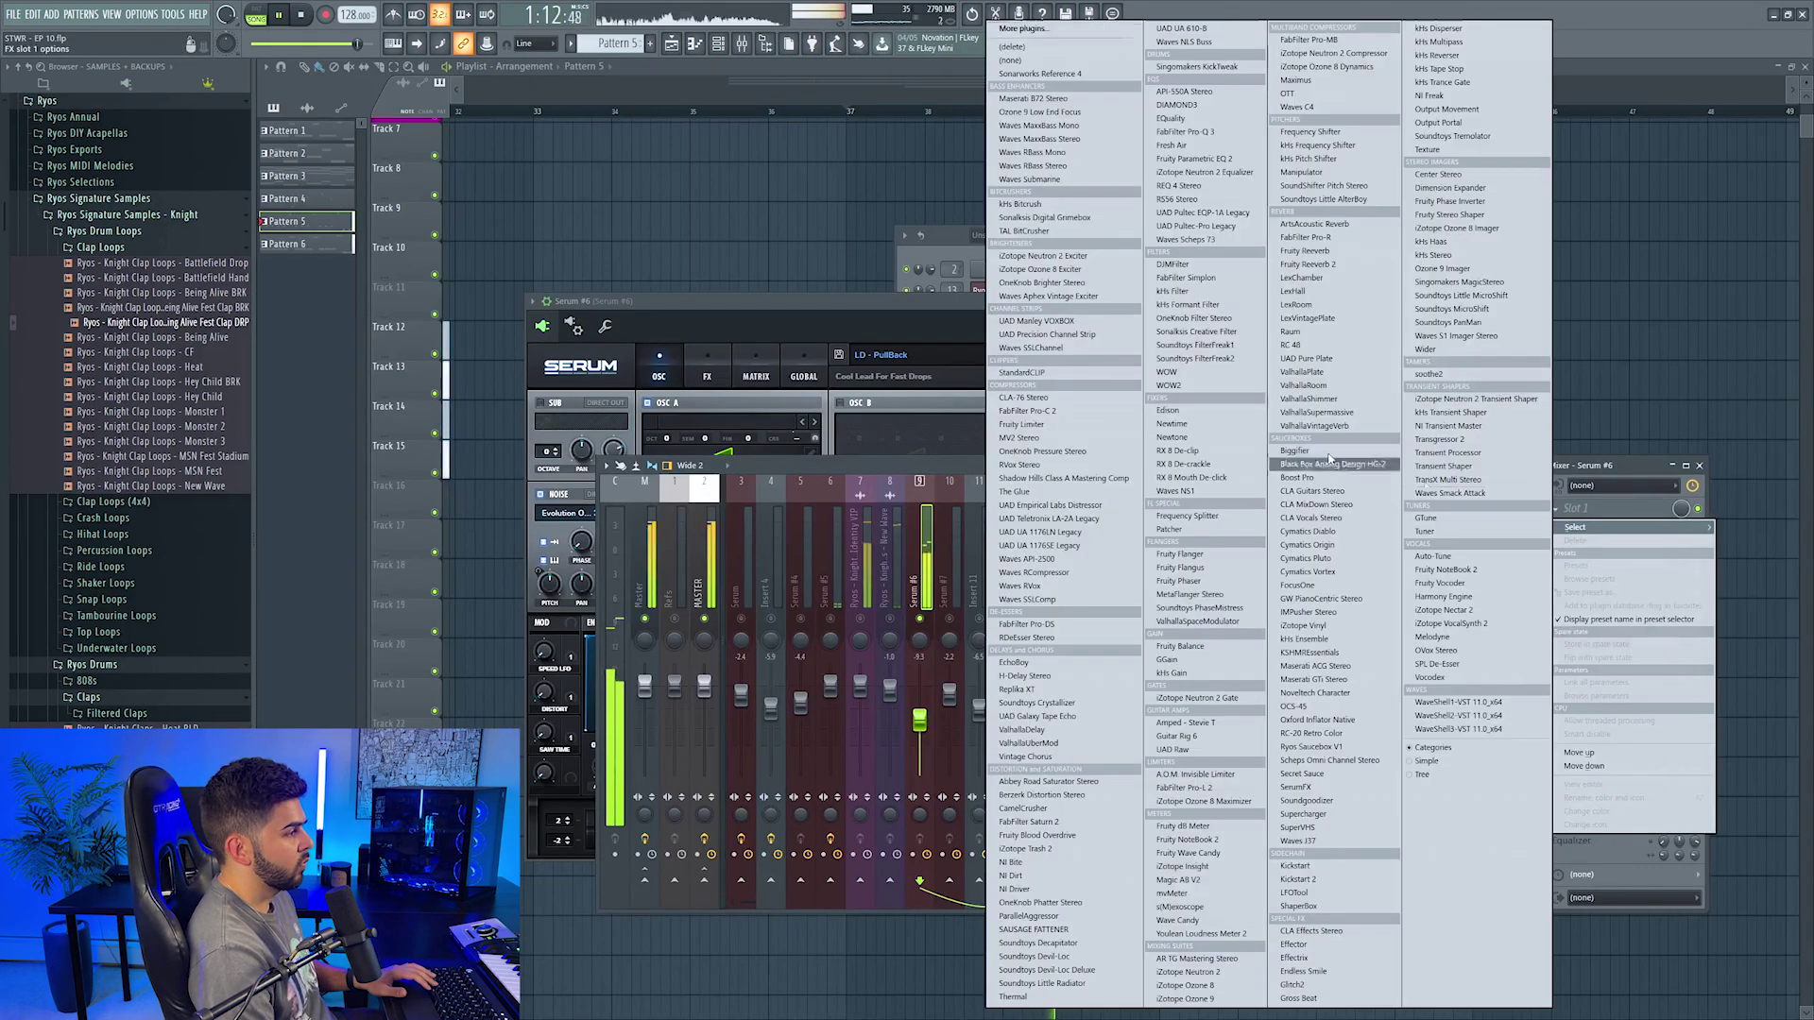
pyautogui.moveTo(1193, 131); pyautogui.dragTo(1208, 134)
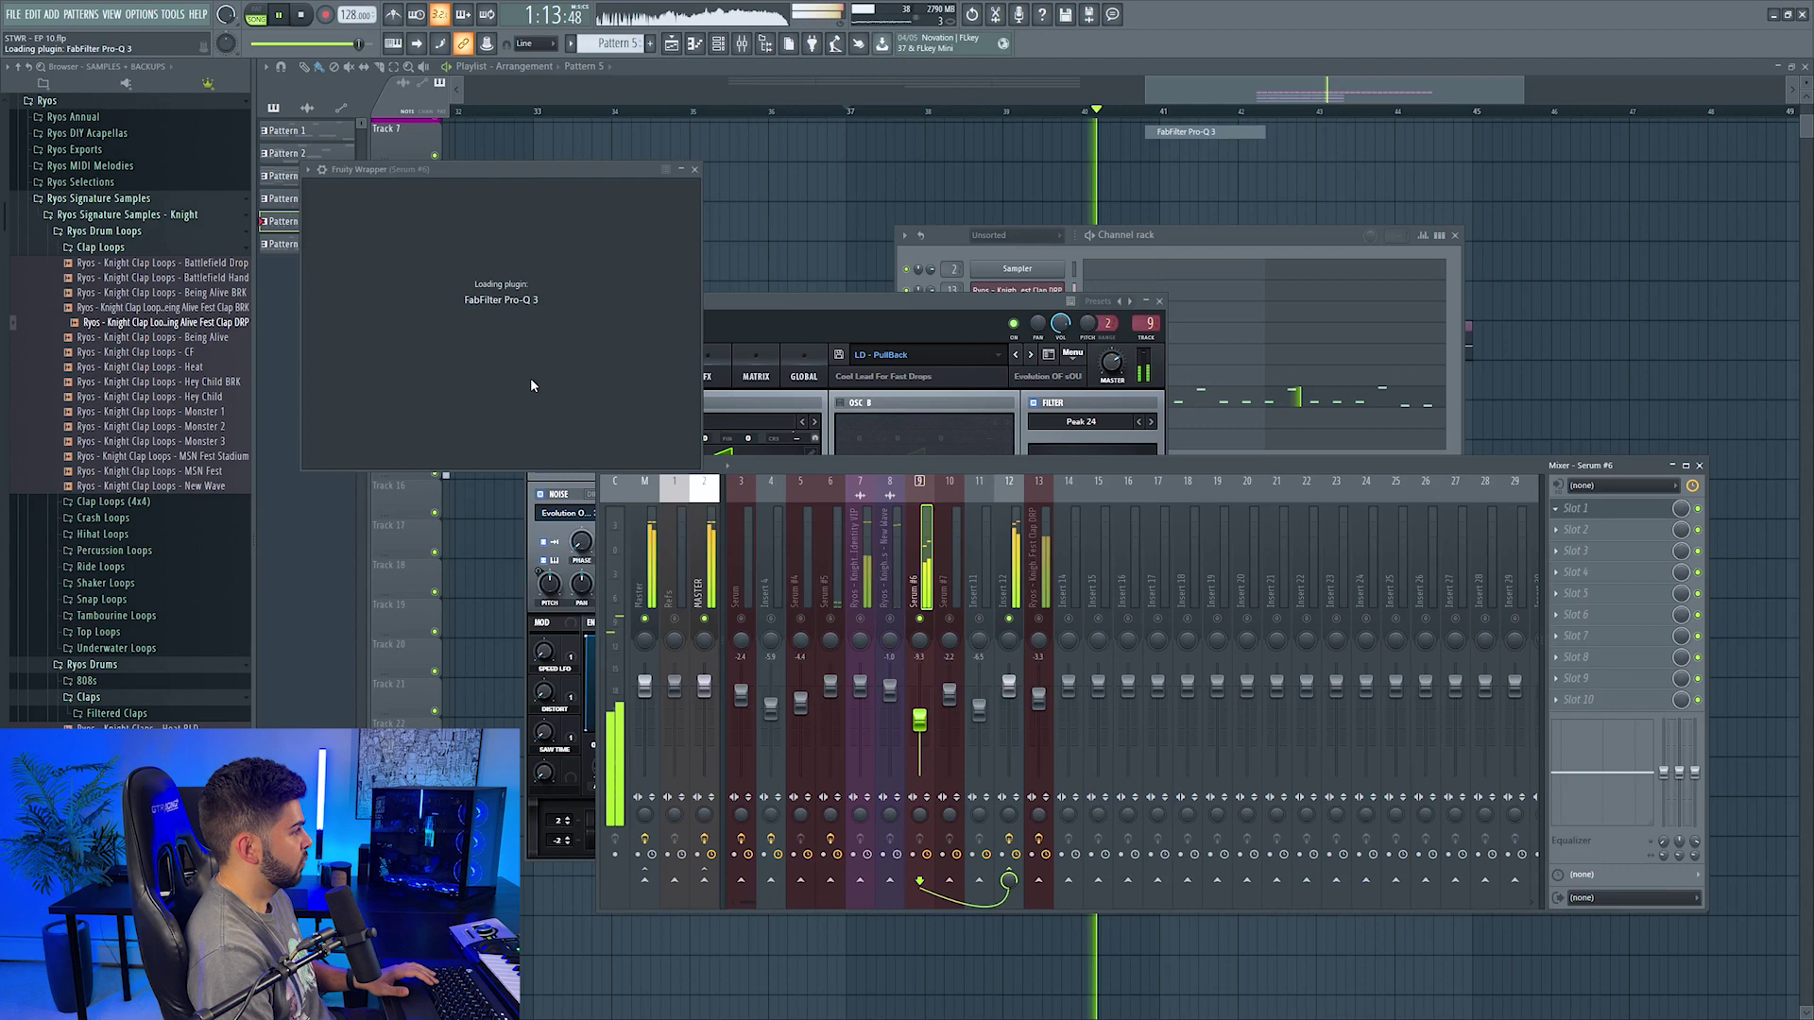
pyautogui.press('space')
pyautogui.moveTo(549, 379); pyautogui.dragTo(529, 400)
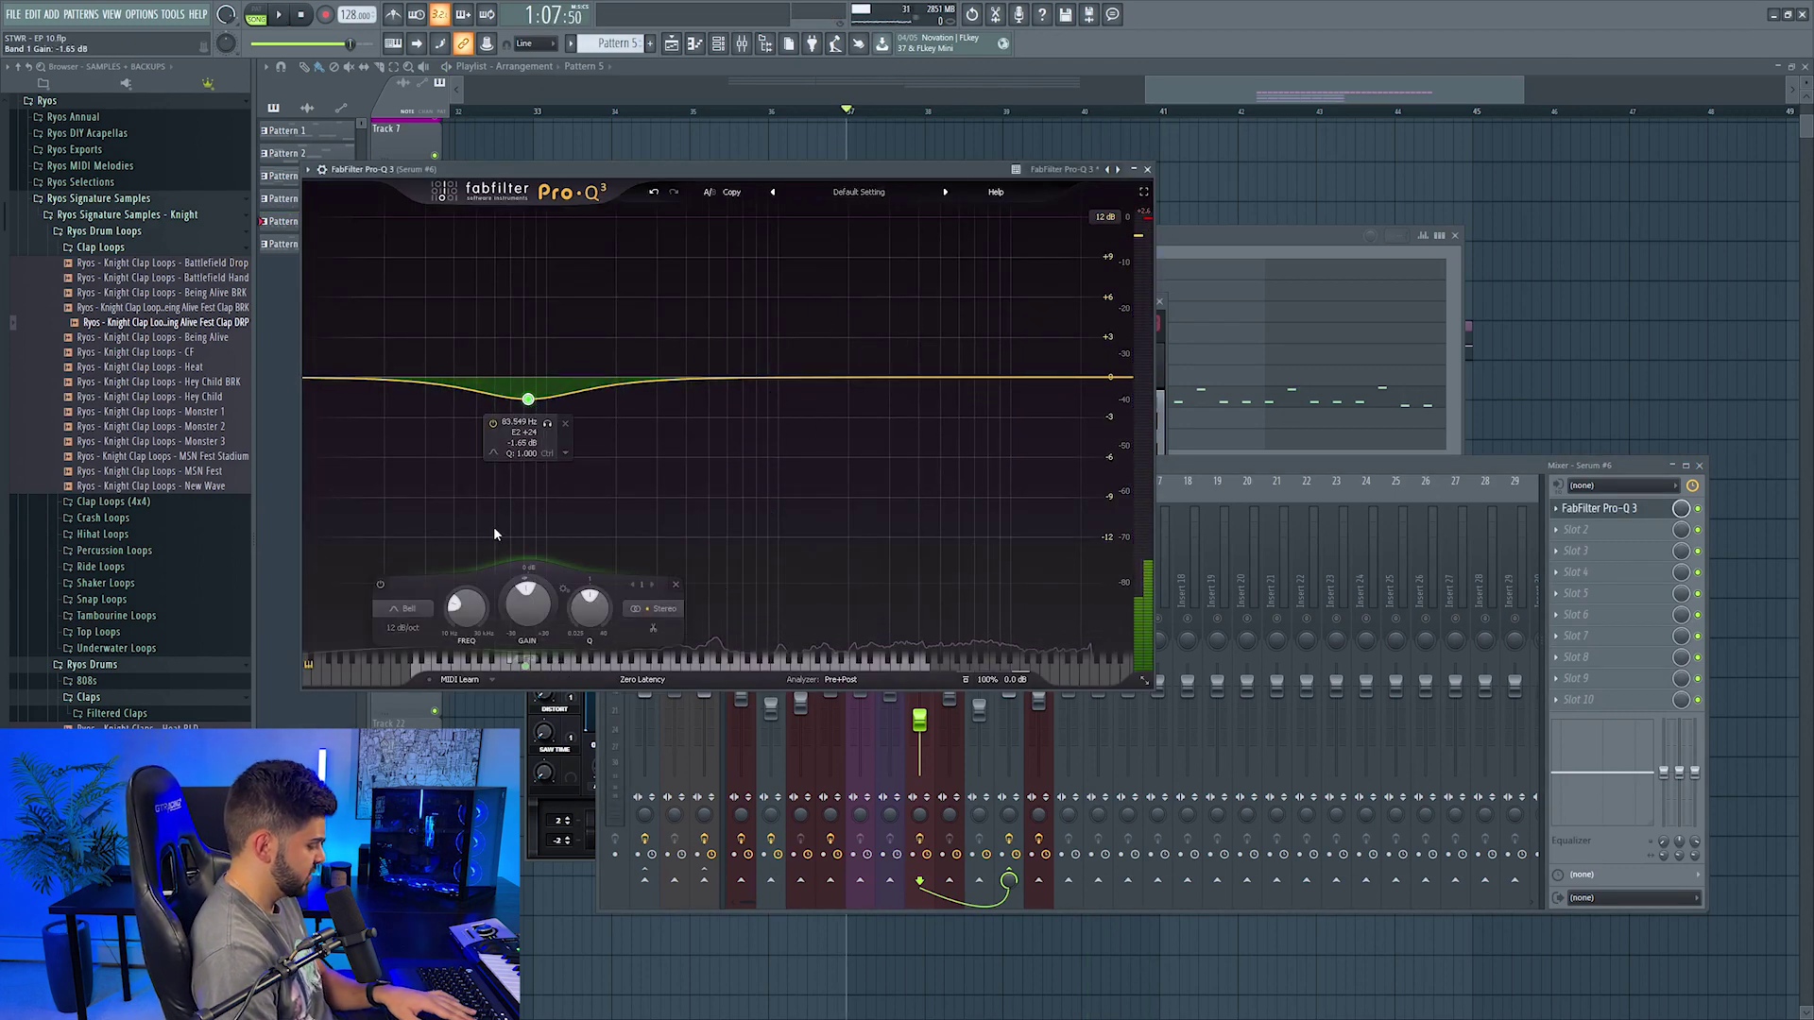
pyautogui.click(385, 622)
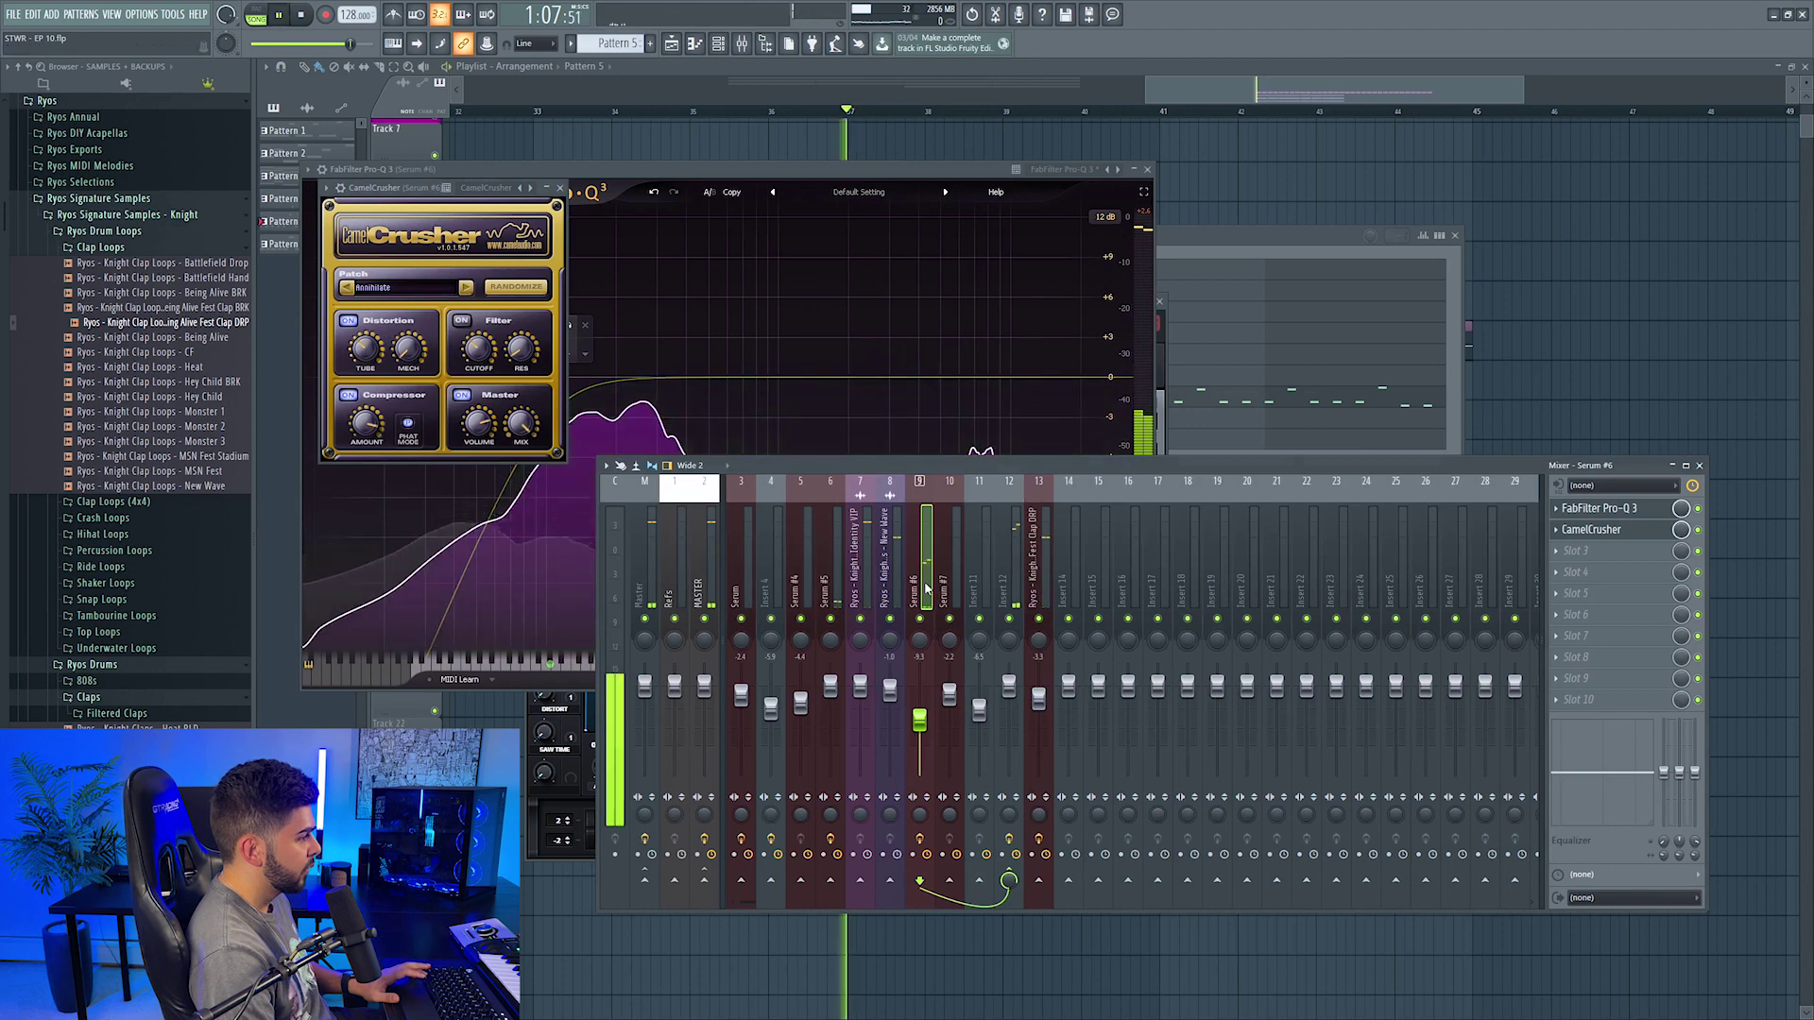
pyautogui.moveTo(920, 720); pyautogui.dragTo(920, 726)
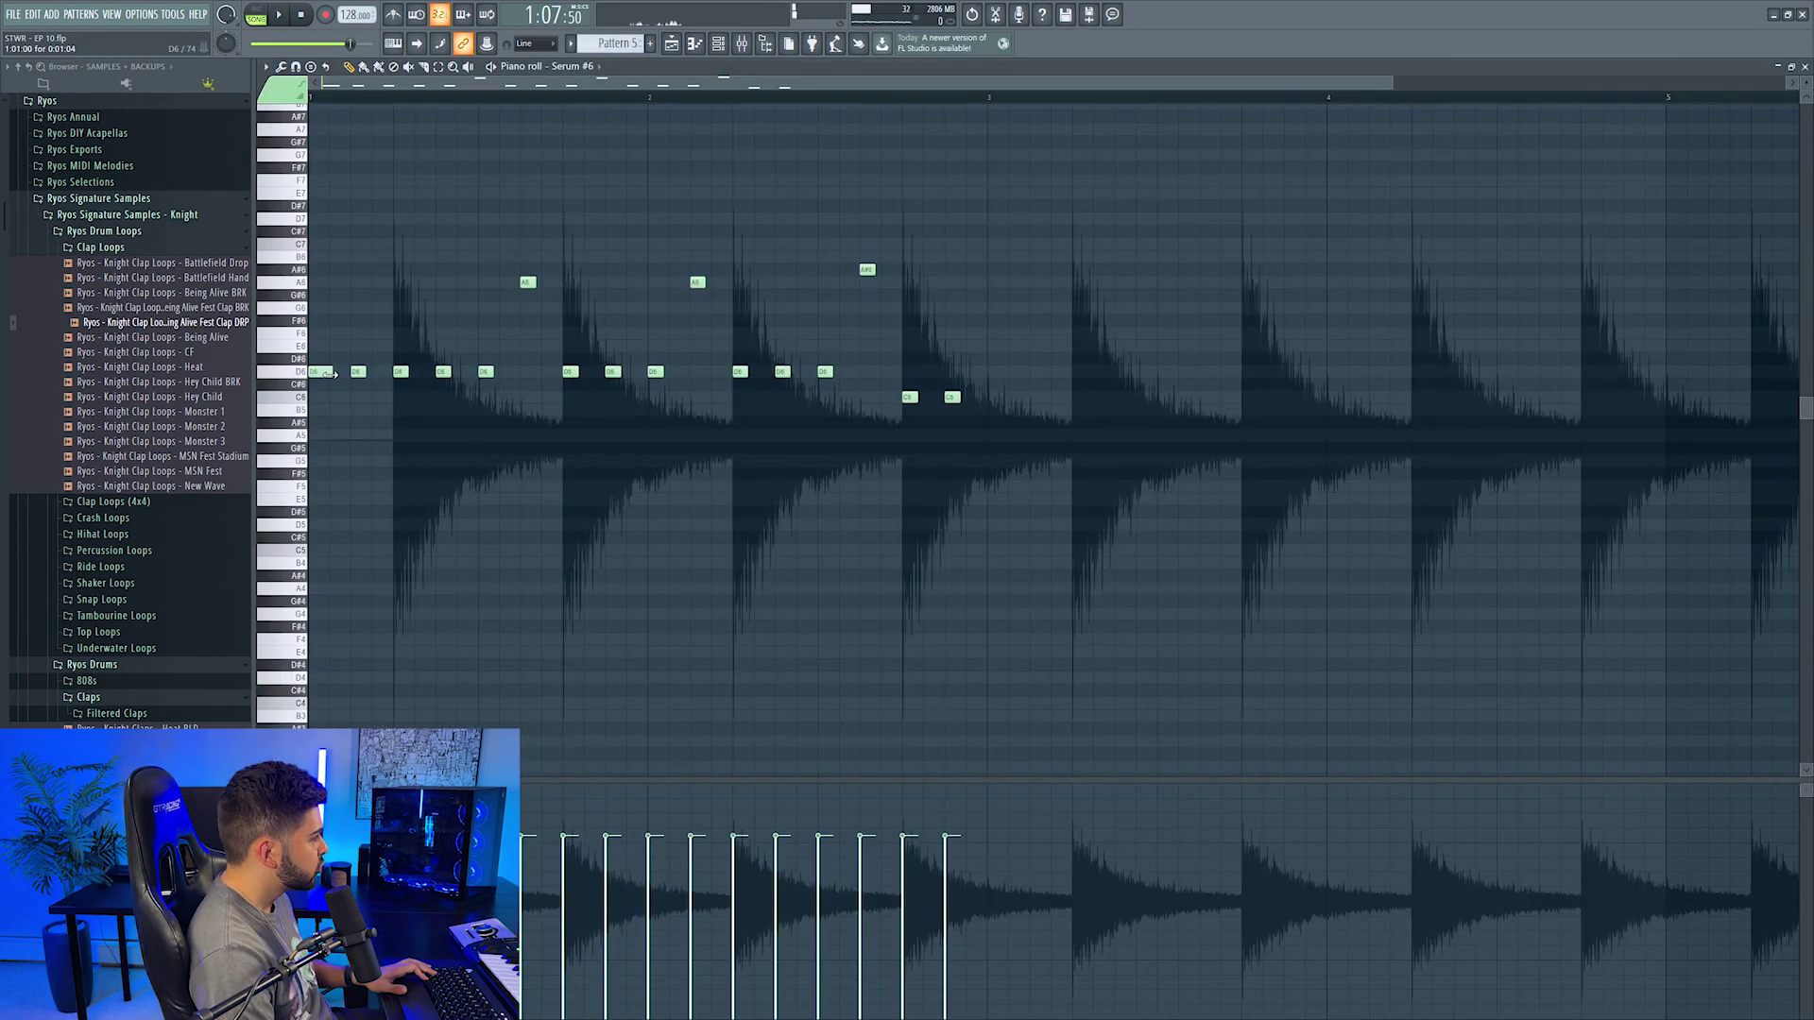
# Step: Lengthen the first D note and the high A and A# notes in Serum #6's piano roll while checking playback
pyautogui.press('space')
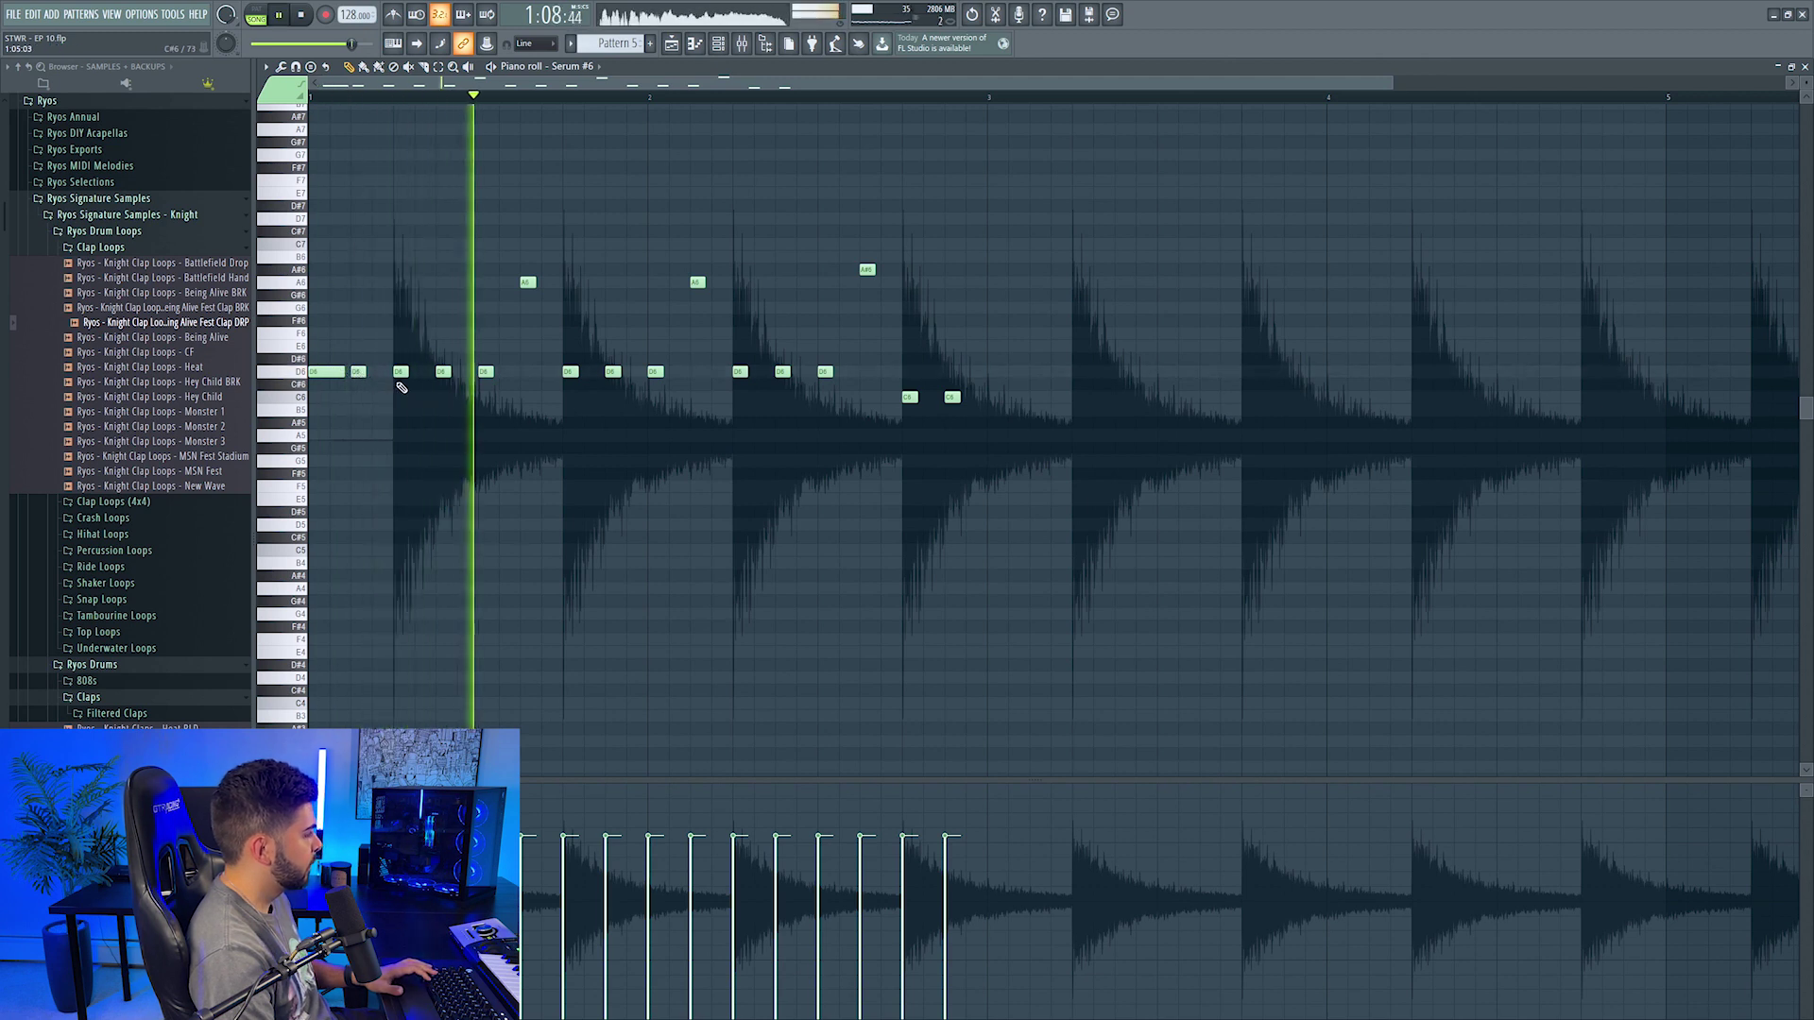
pyautogui.press('space')
pyautogui.press('space')
pyautogui.moveTo(533, 282); pyautogui.dragTo(556, 281)
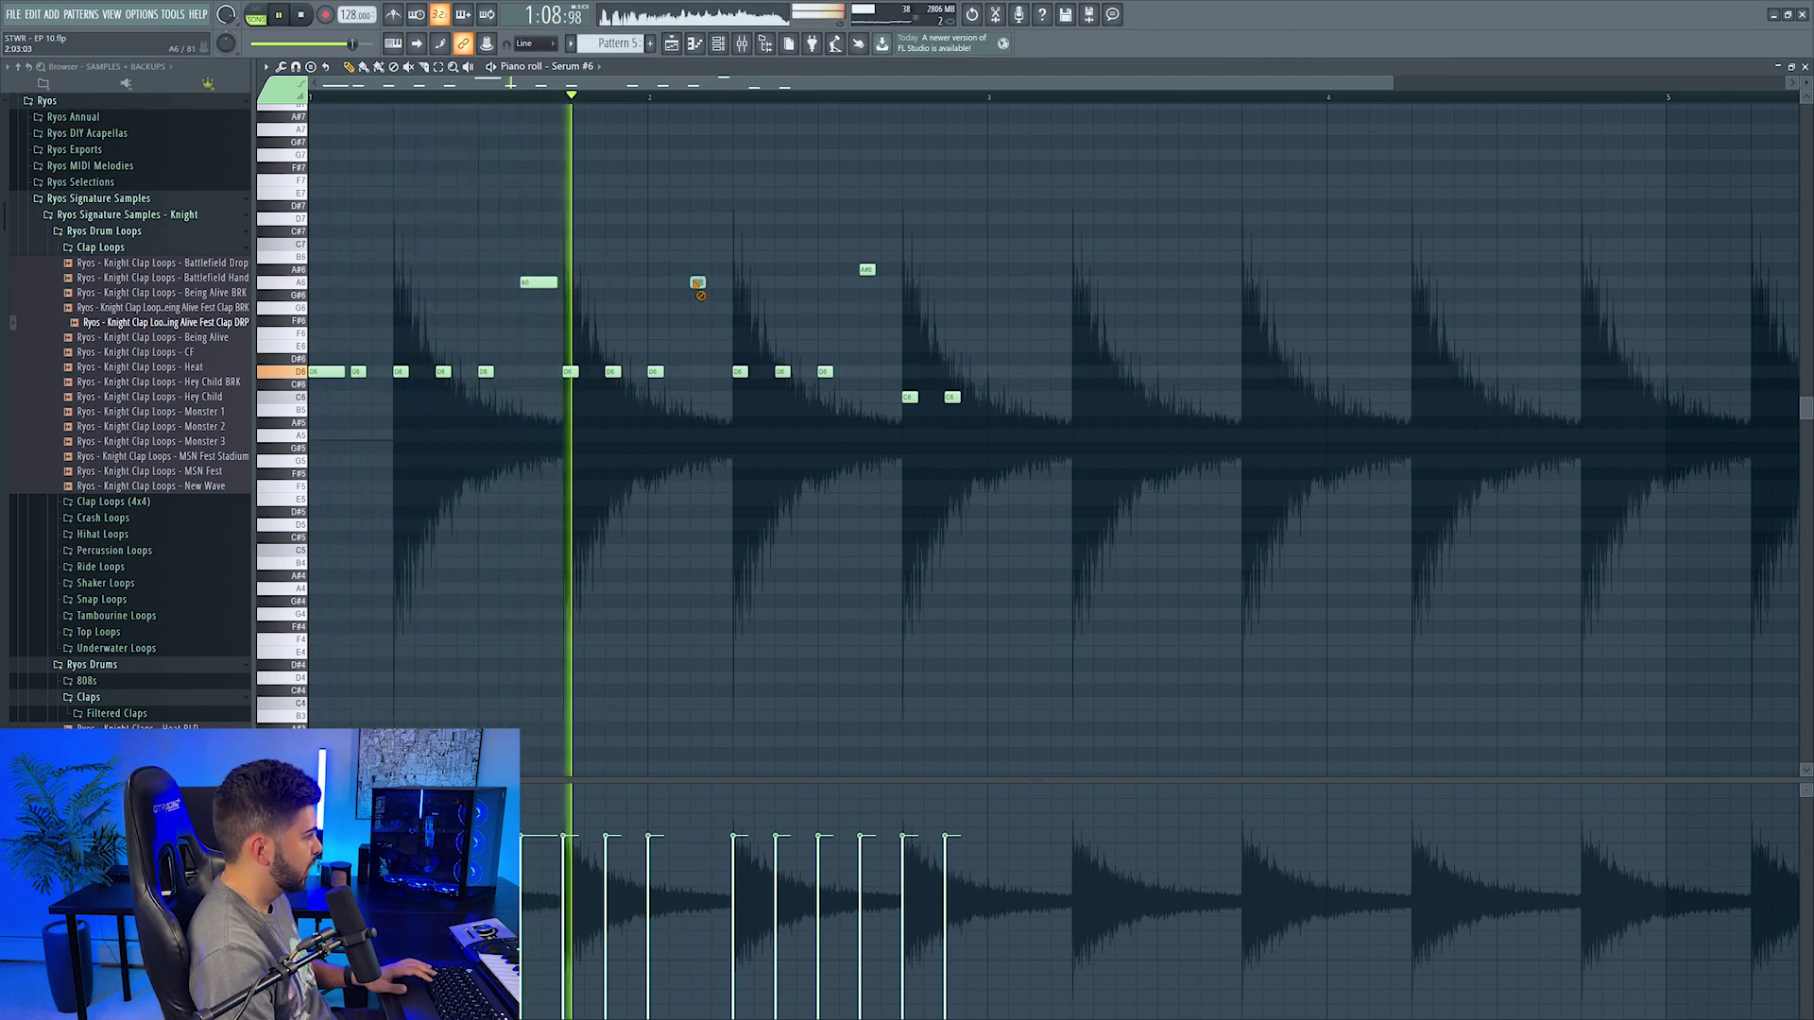
pyautogui.moveTo(703, 281); pyautogui.dragTo(726, 282)
pyautogui.moveTo(873, 270); pyautogui.dragTo(895, 269)
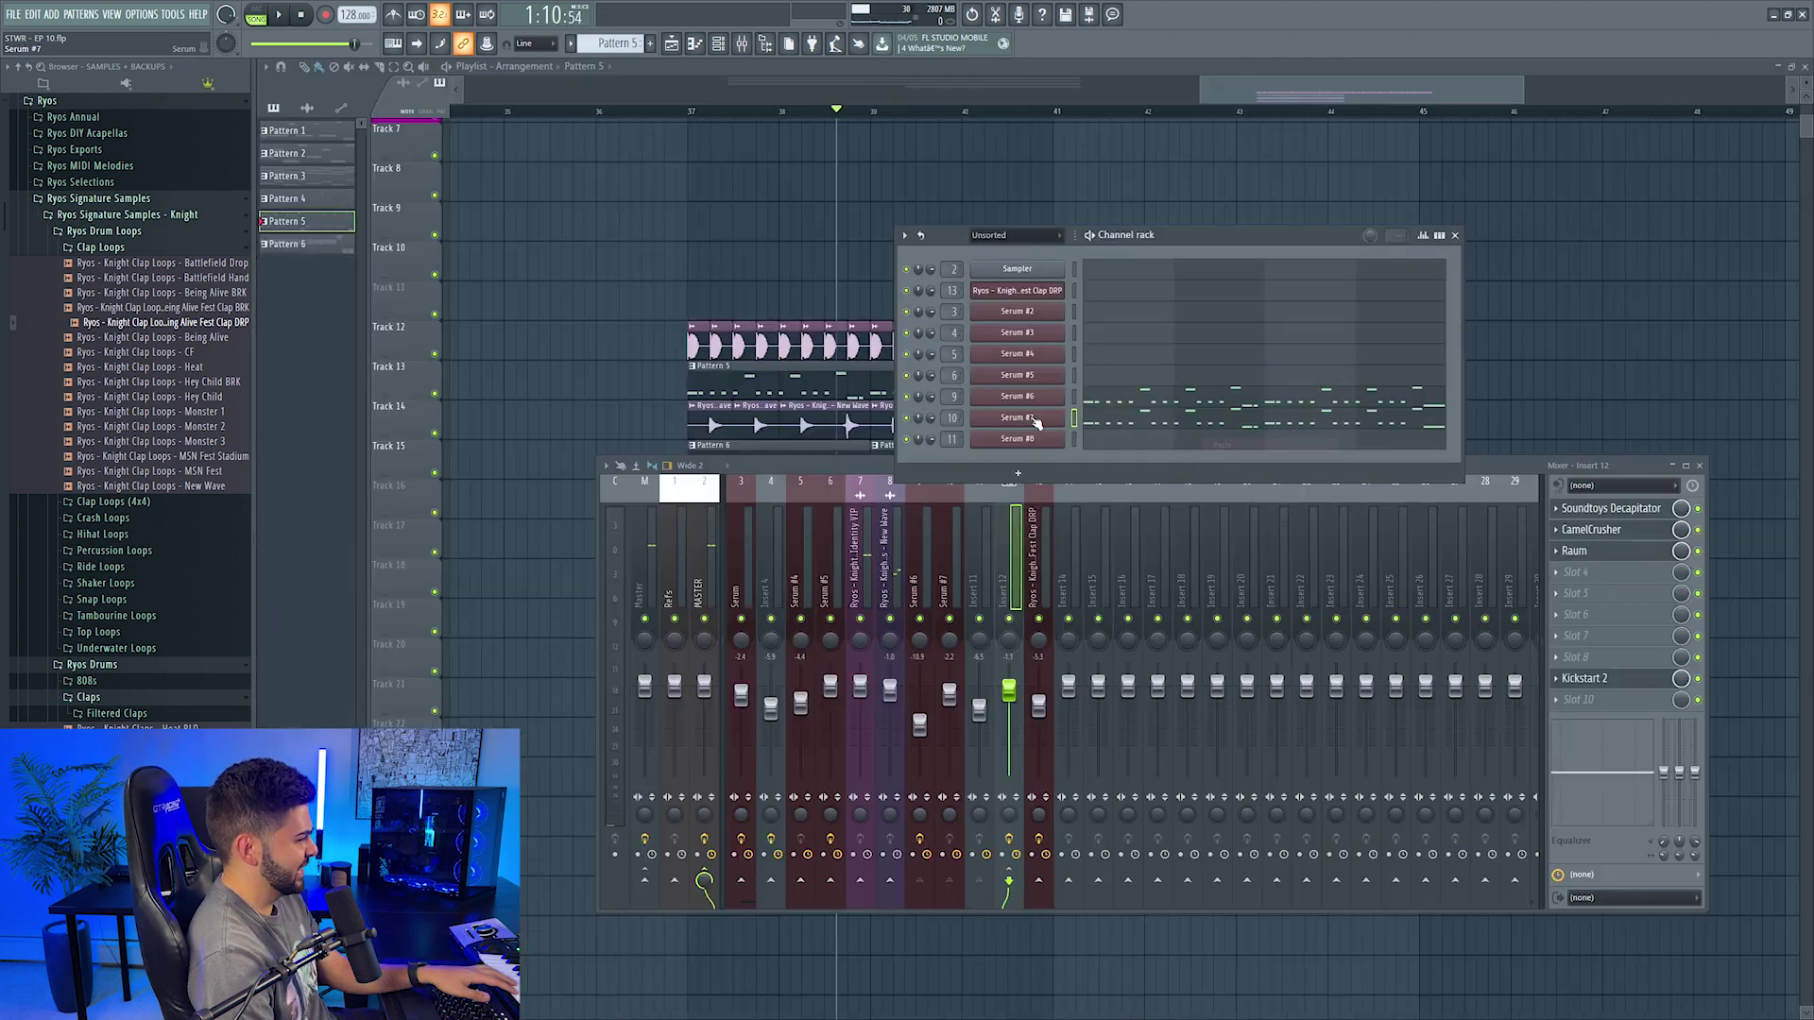
# Step: Audition other lead presets in Serum #7 and move the channel rack clear of the plugin window
pyautogui.click(1047, 374)
pyautogui.click(1046, 373)
pyautogui.click(1047, 374)
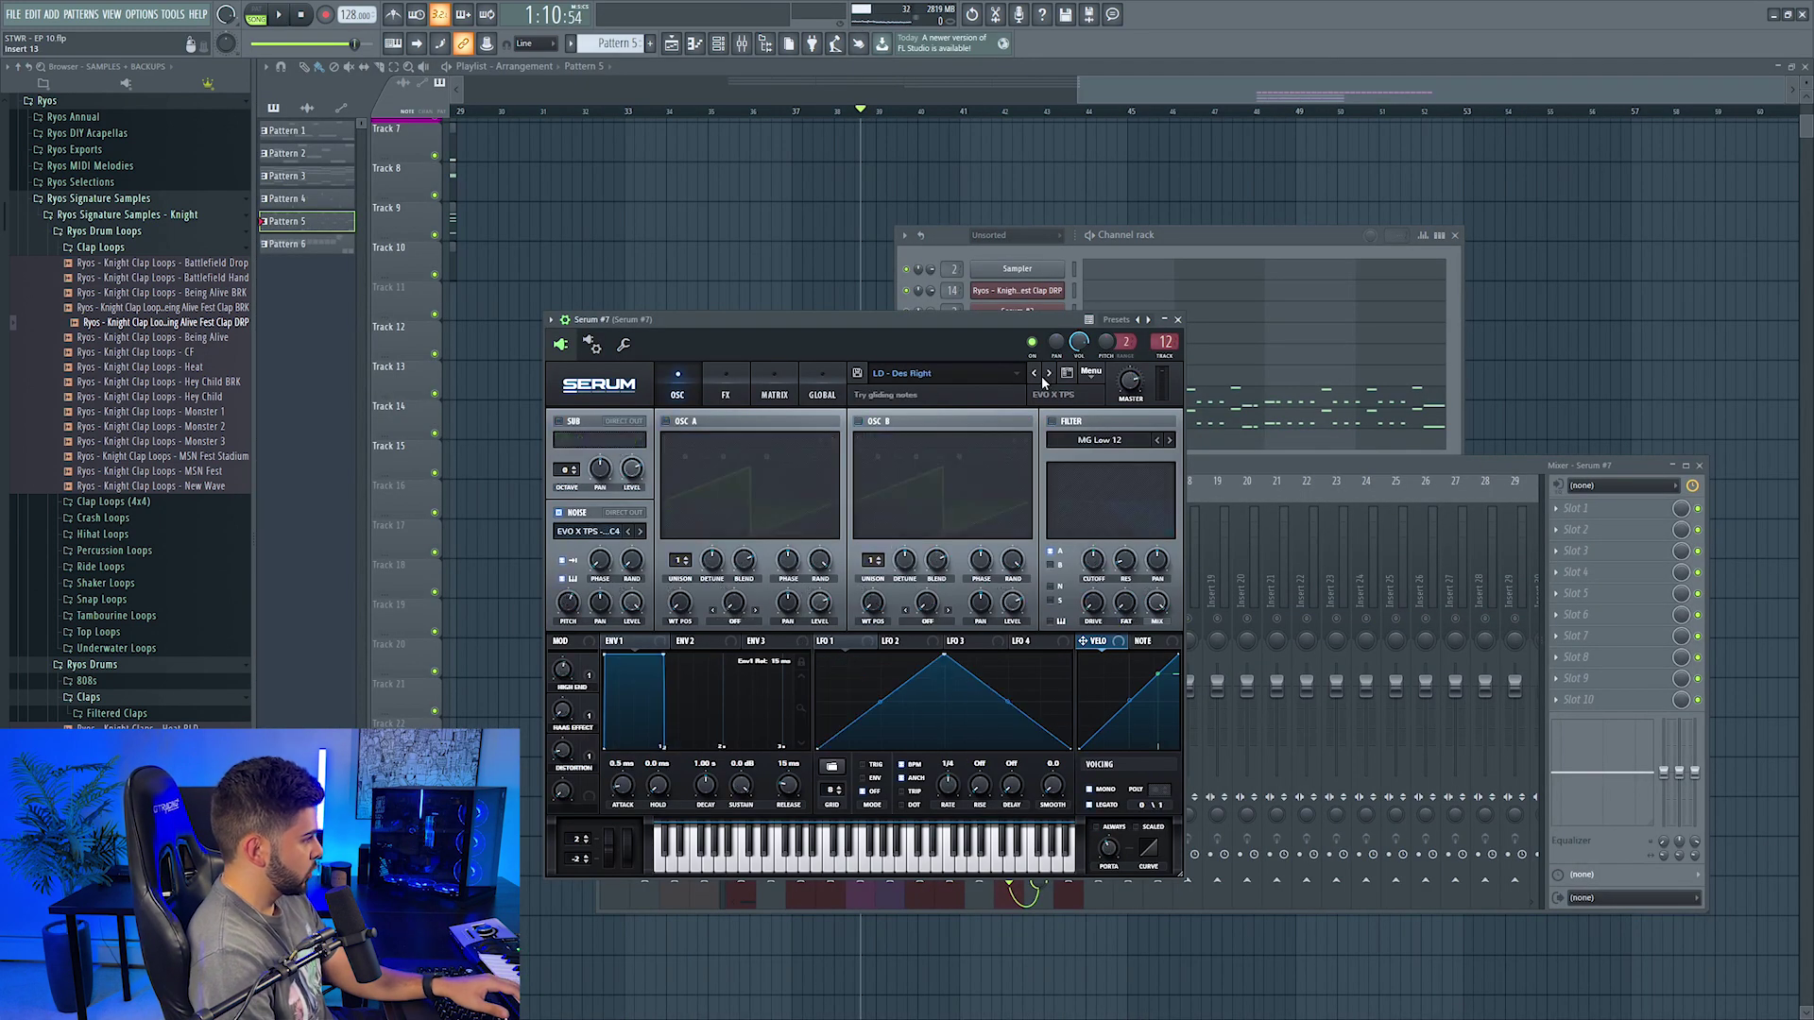
pyautogui.moveTo(1233, 236); pyautogui.dragTo(1505, 235)
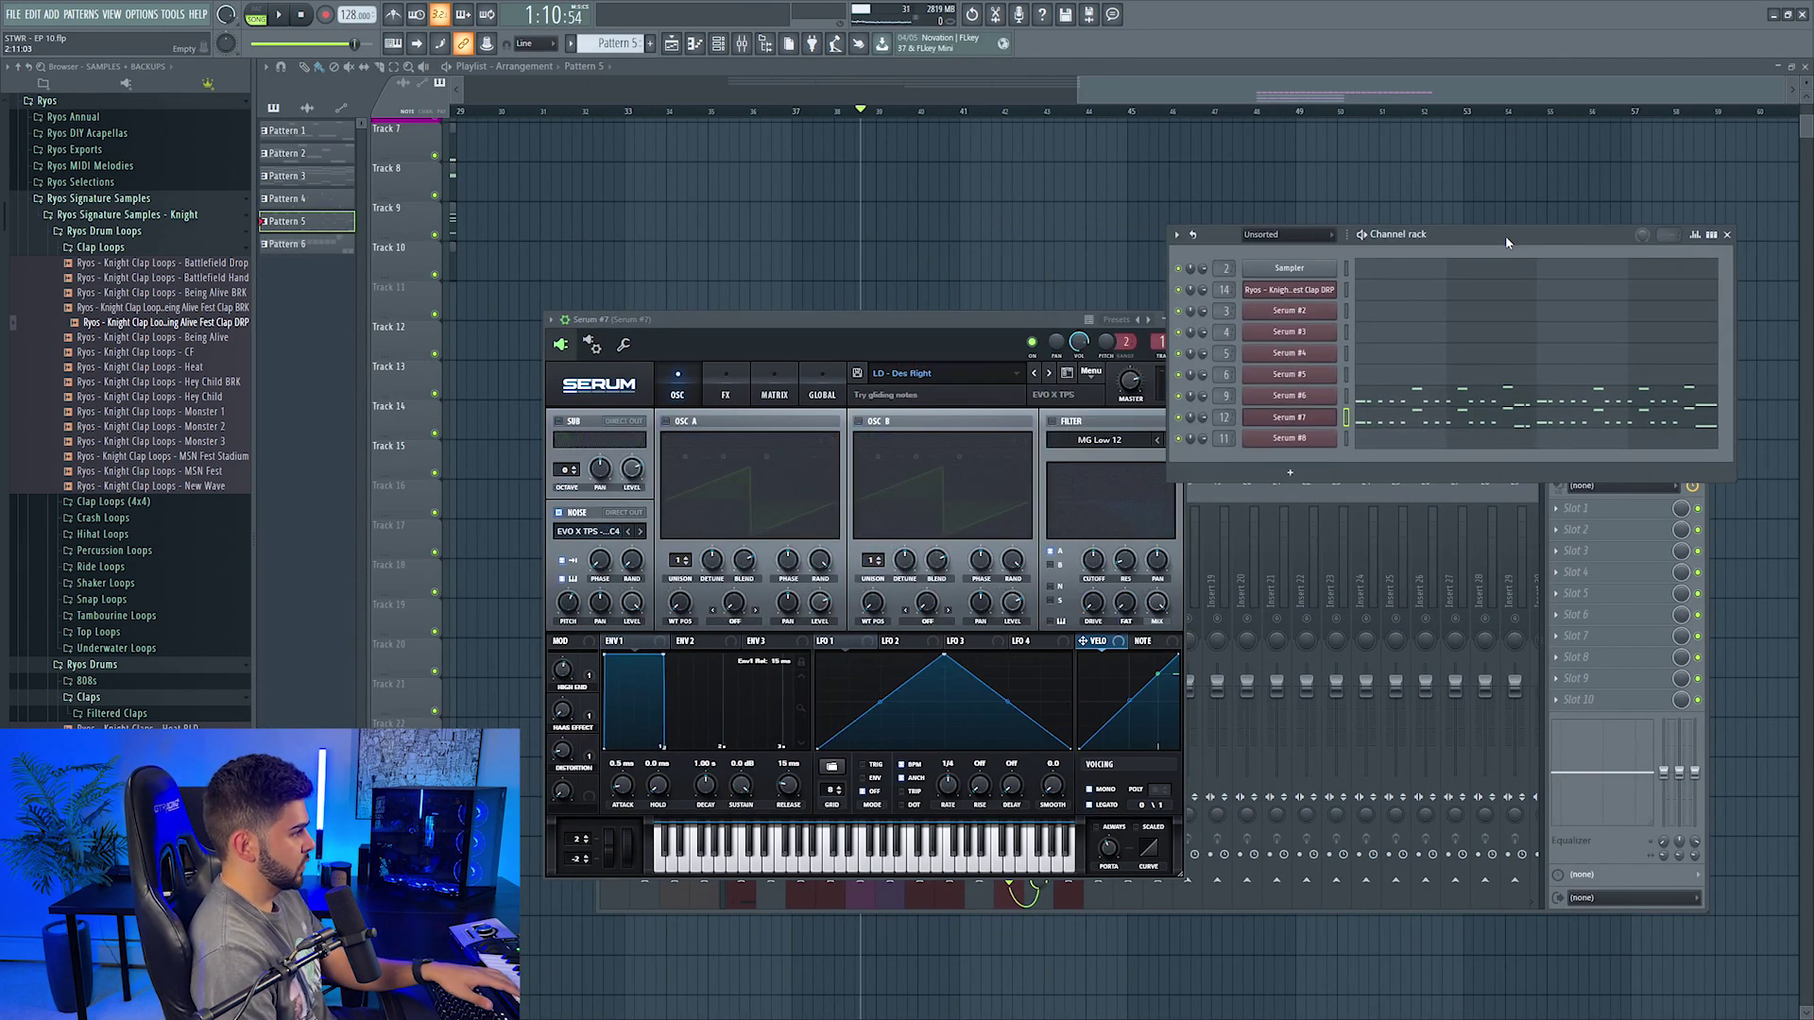
pyautogui.click(1035, 376)
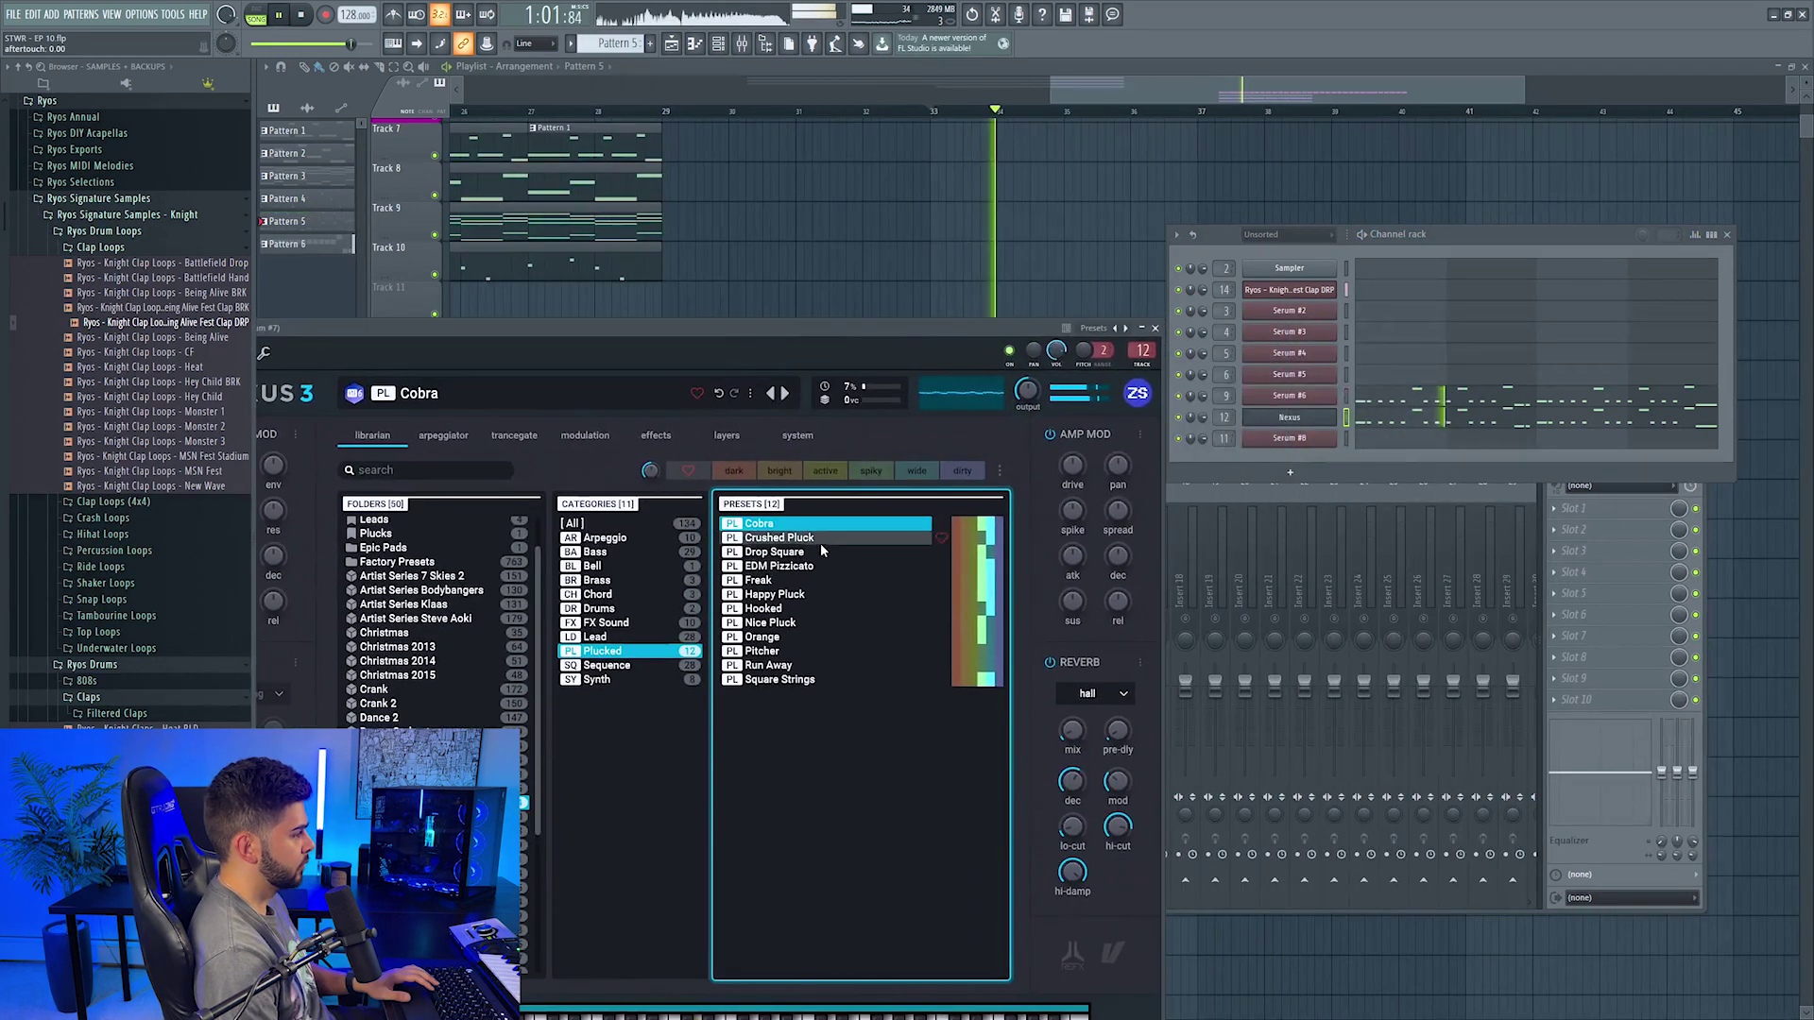
# Step: Select the Drop Square pluck preset in Nexus and lower mixer track 12 to about -6.8 dB against the full mix
pyautogui.click(818, 552)
pyautogui.press('F9')
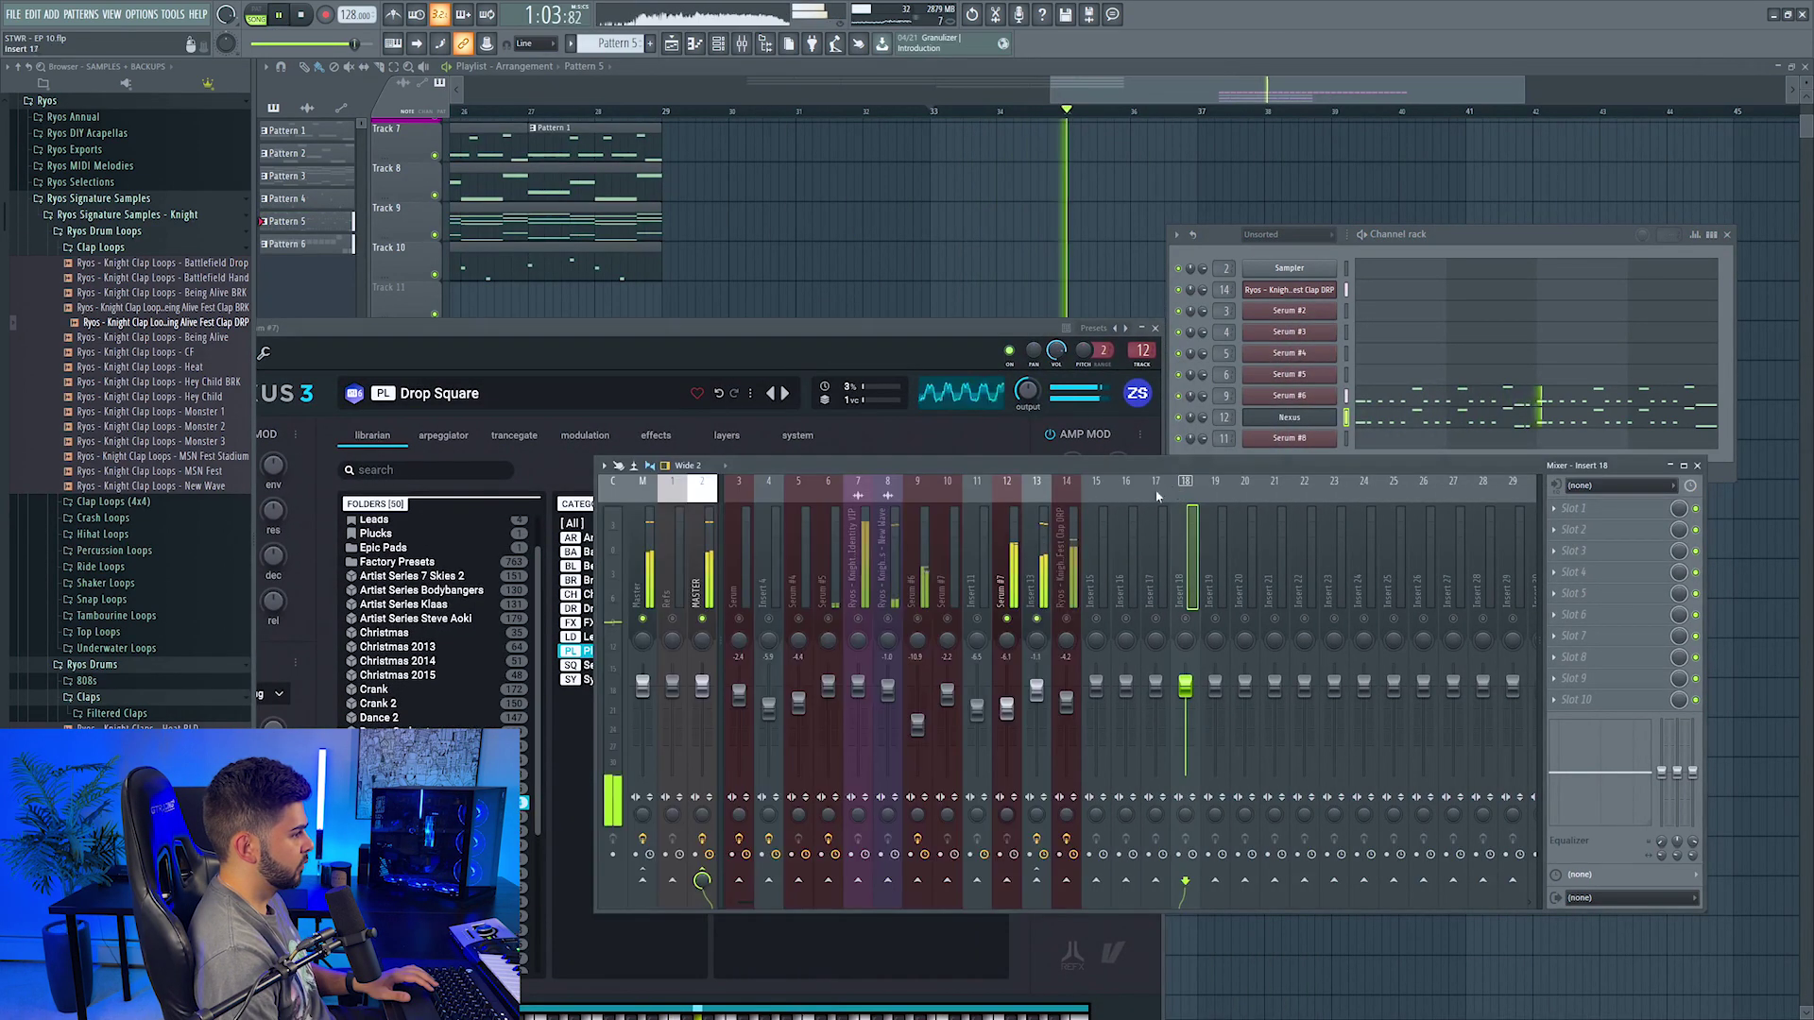
pyautogui.rightClick(1035, 619)
pyautogui.press('space')
pyautogui.moveTo(1011, 717); pyautogui.dragTo(1011, 720)
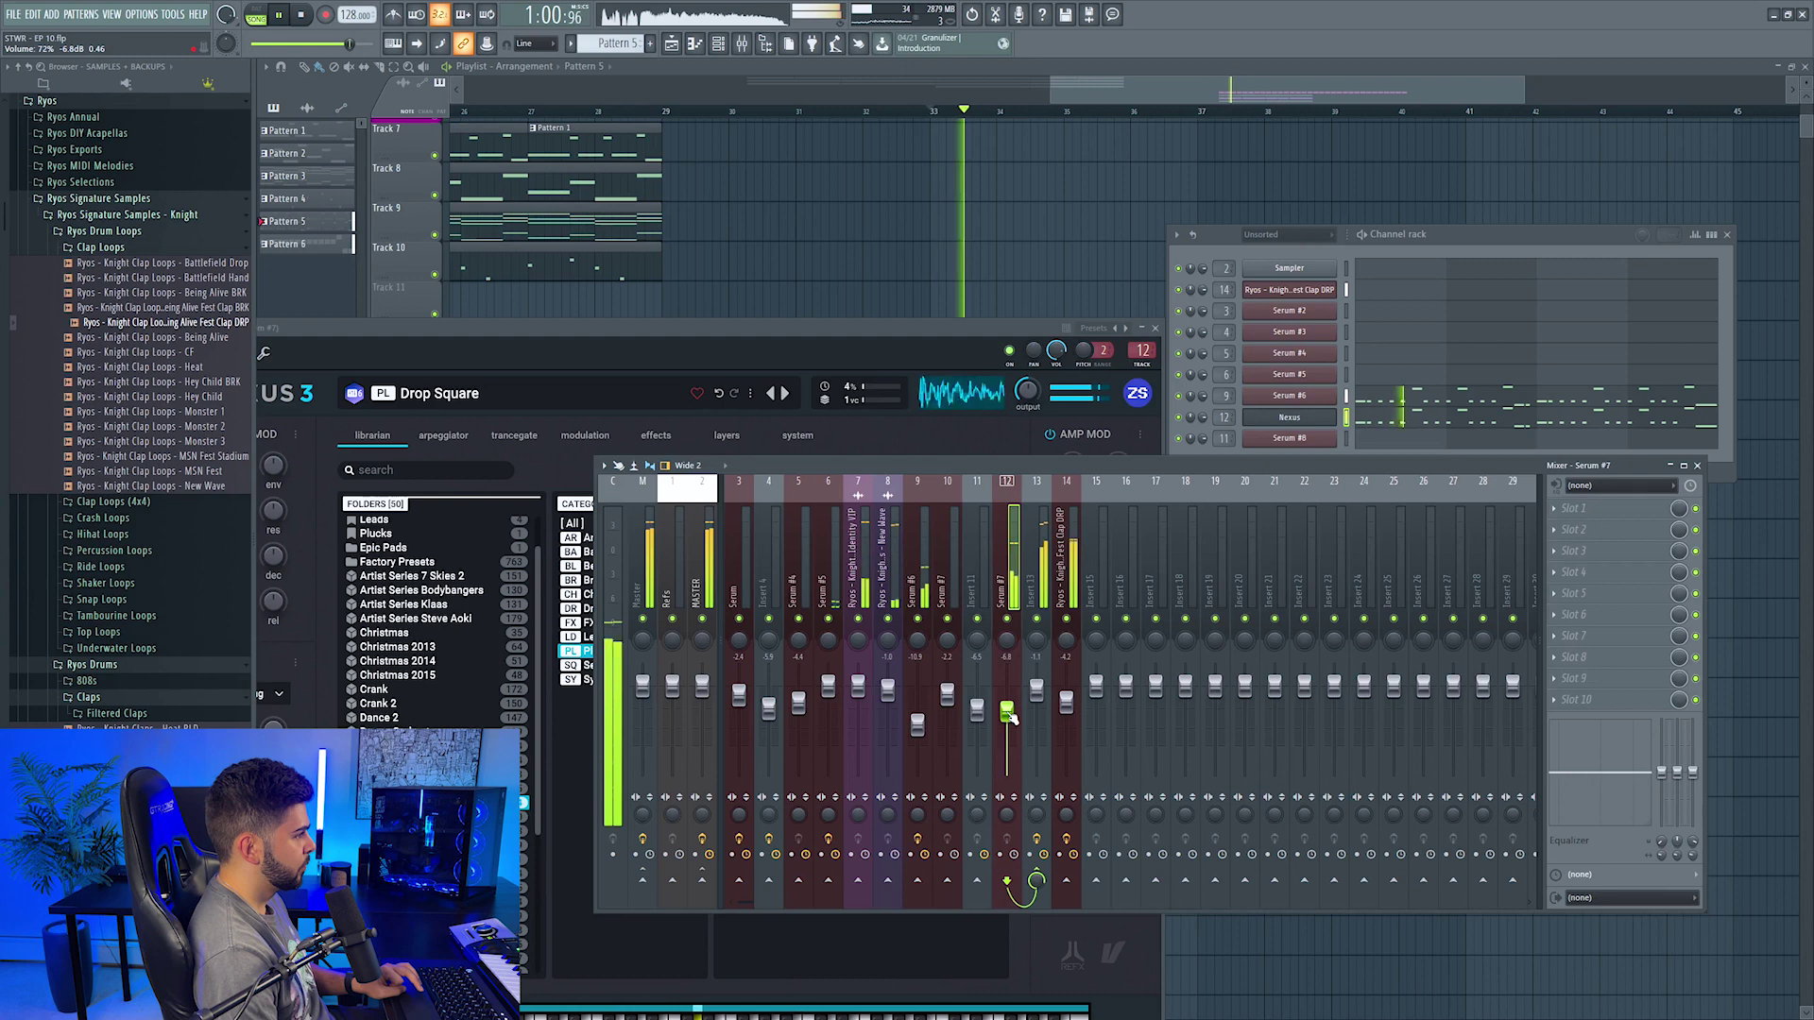
# Step: Check the Nexus channel's notes in the piano roll and copy them into the Serum #8 channel
pyautogui.click(1396, 418)
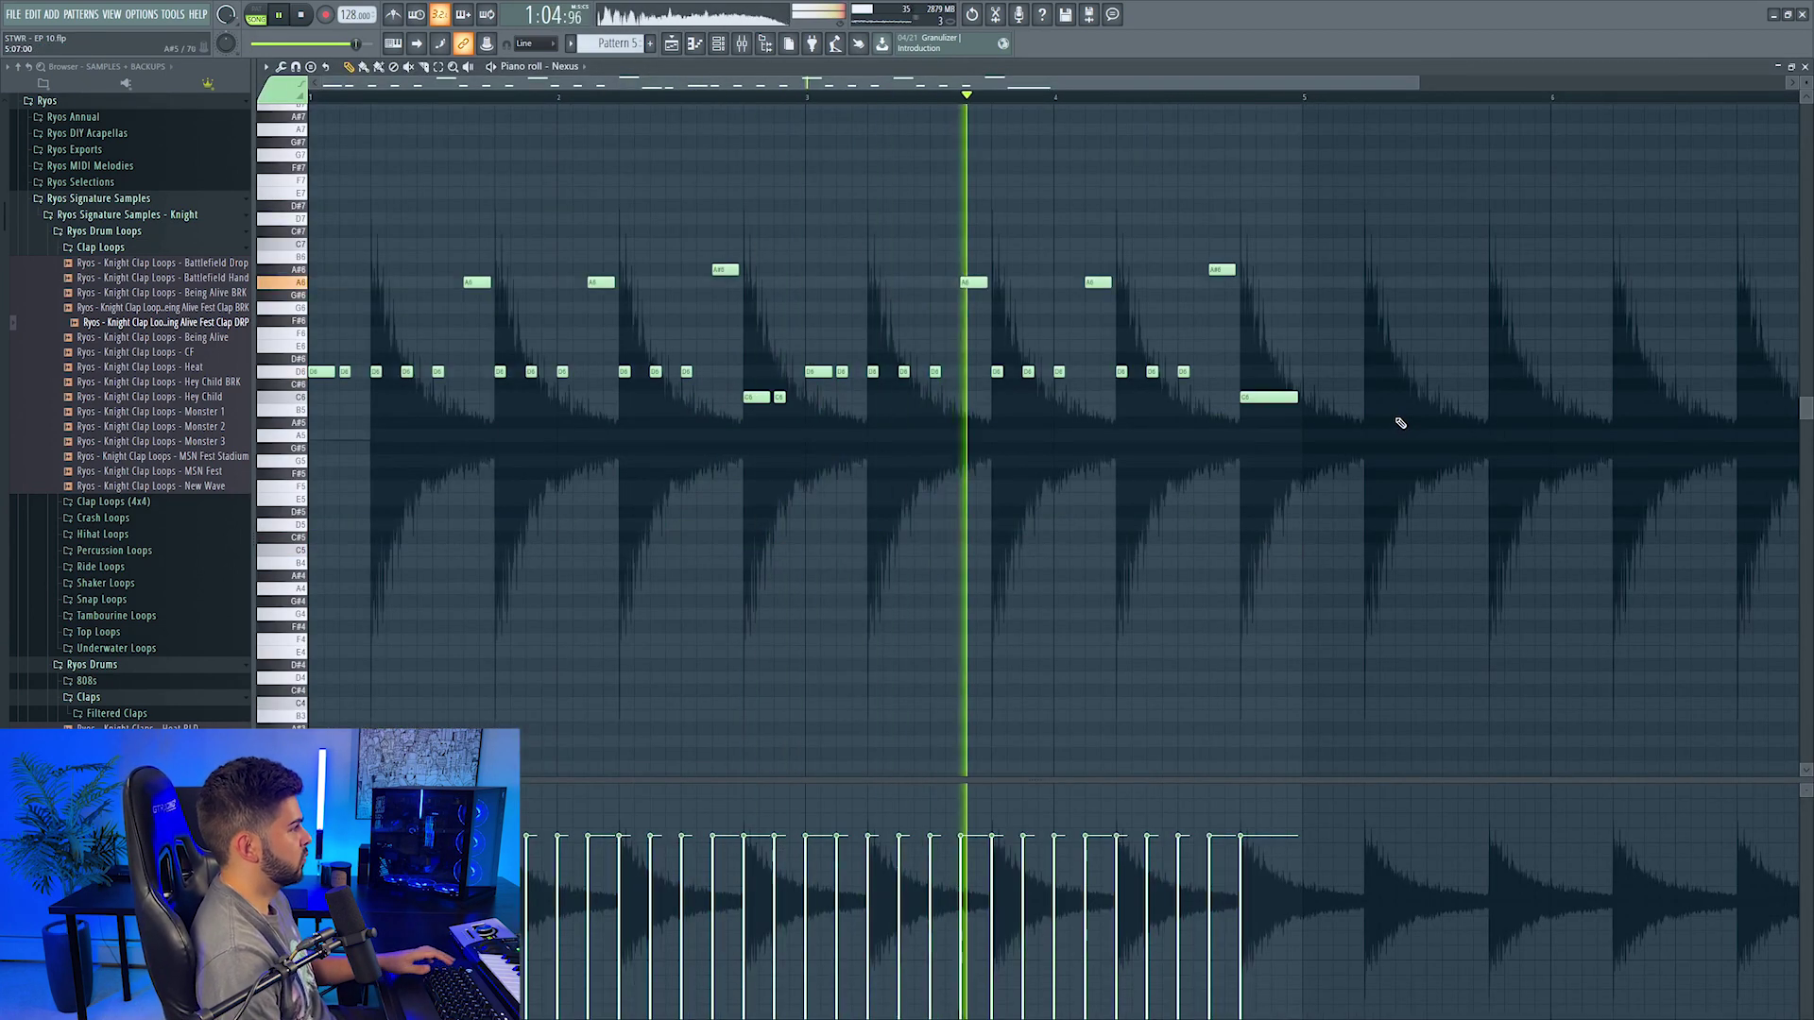
pyautogui.press('Escape')
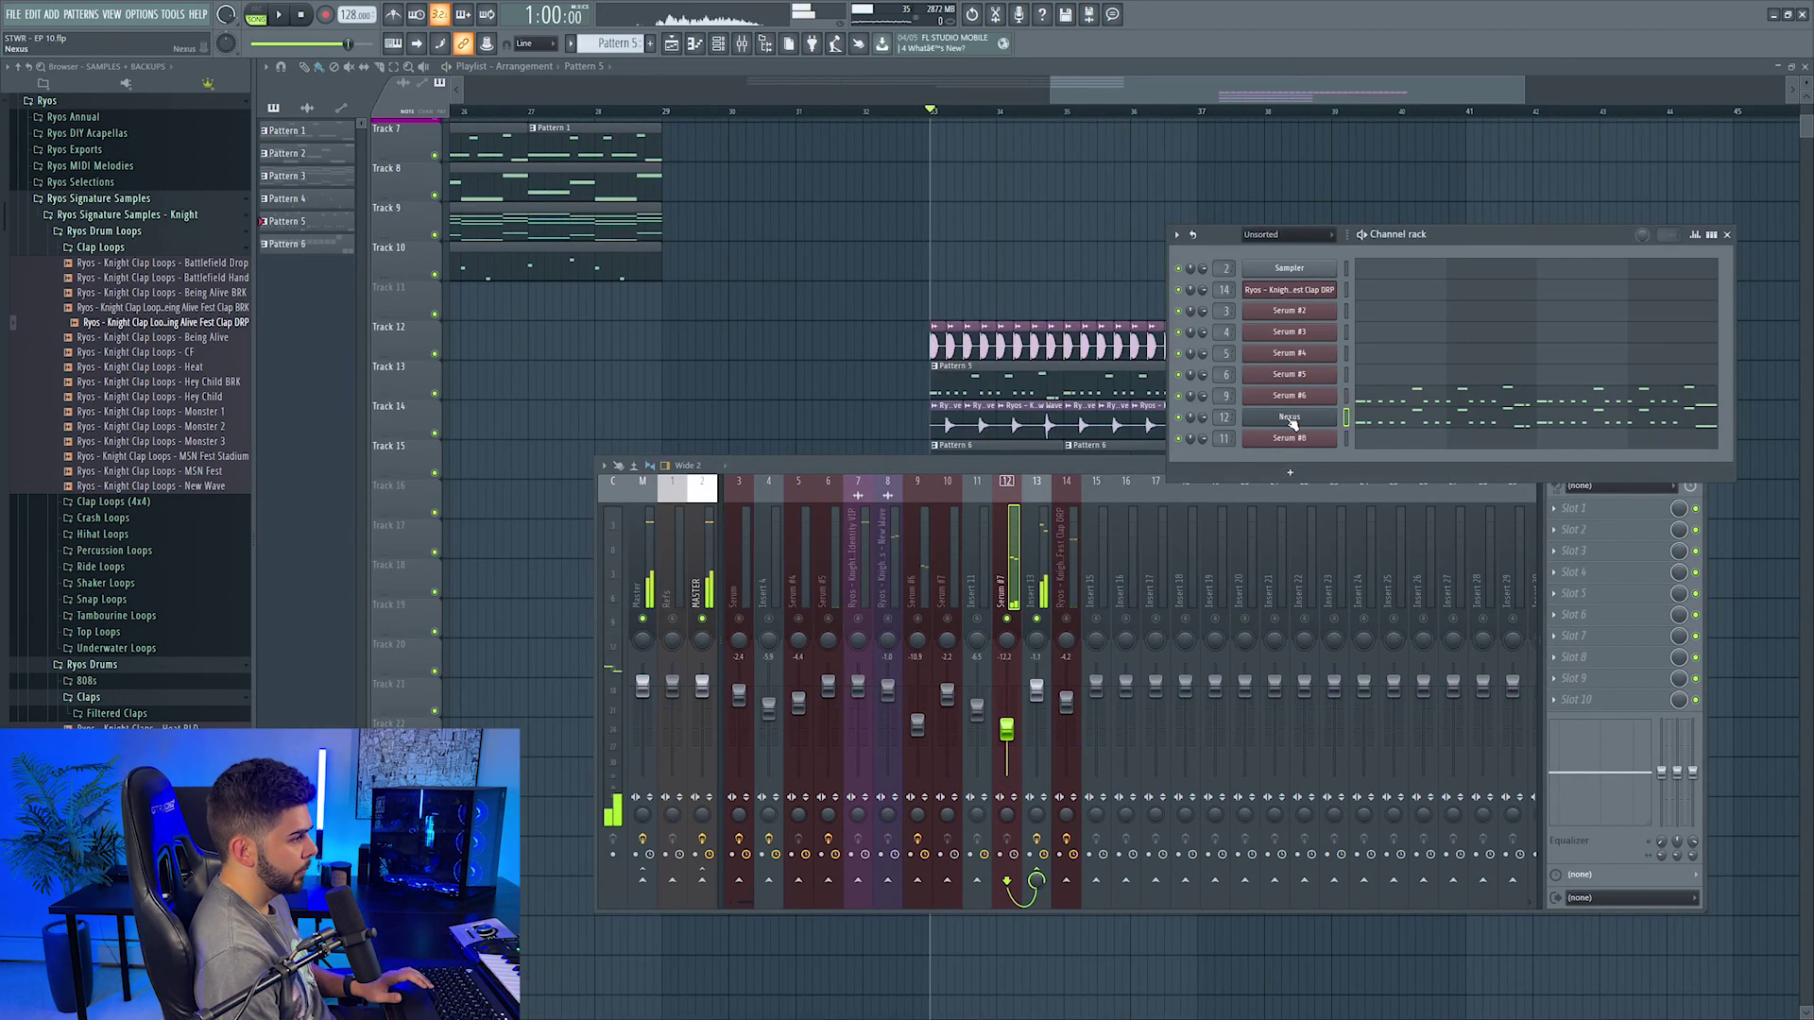
pyautogui.rightClick(1288, 418)
pyautogui.click(1499, 431)
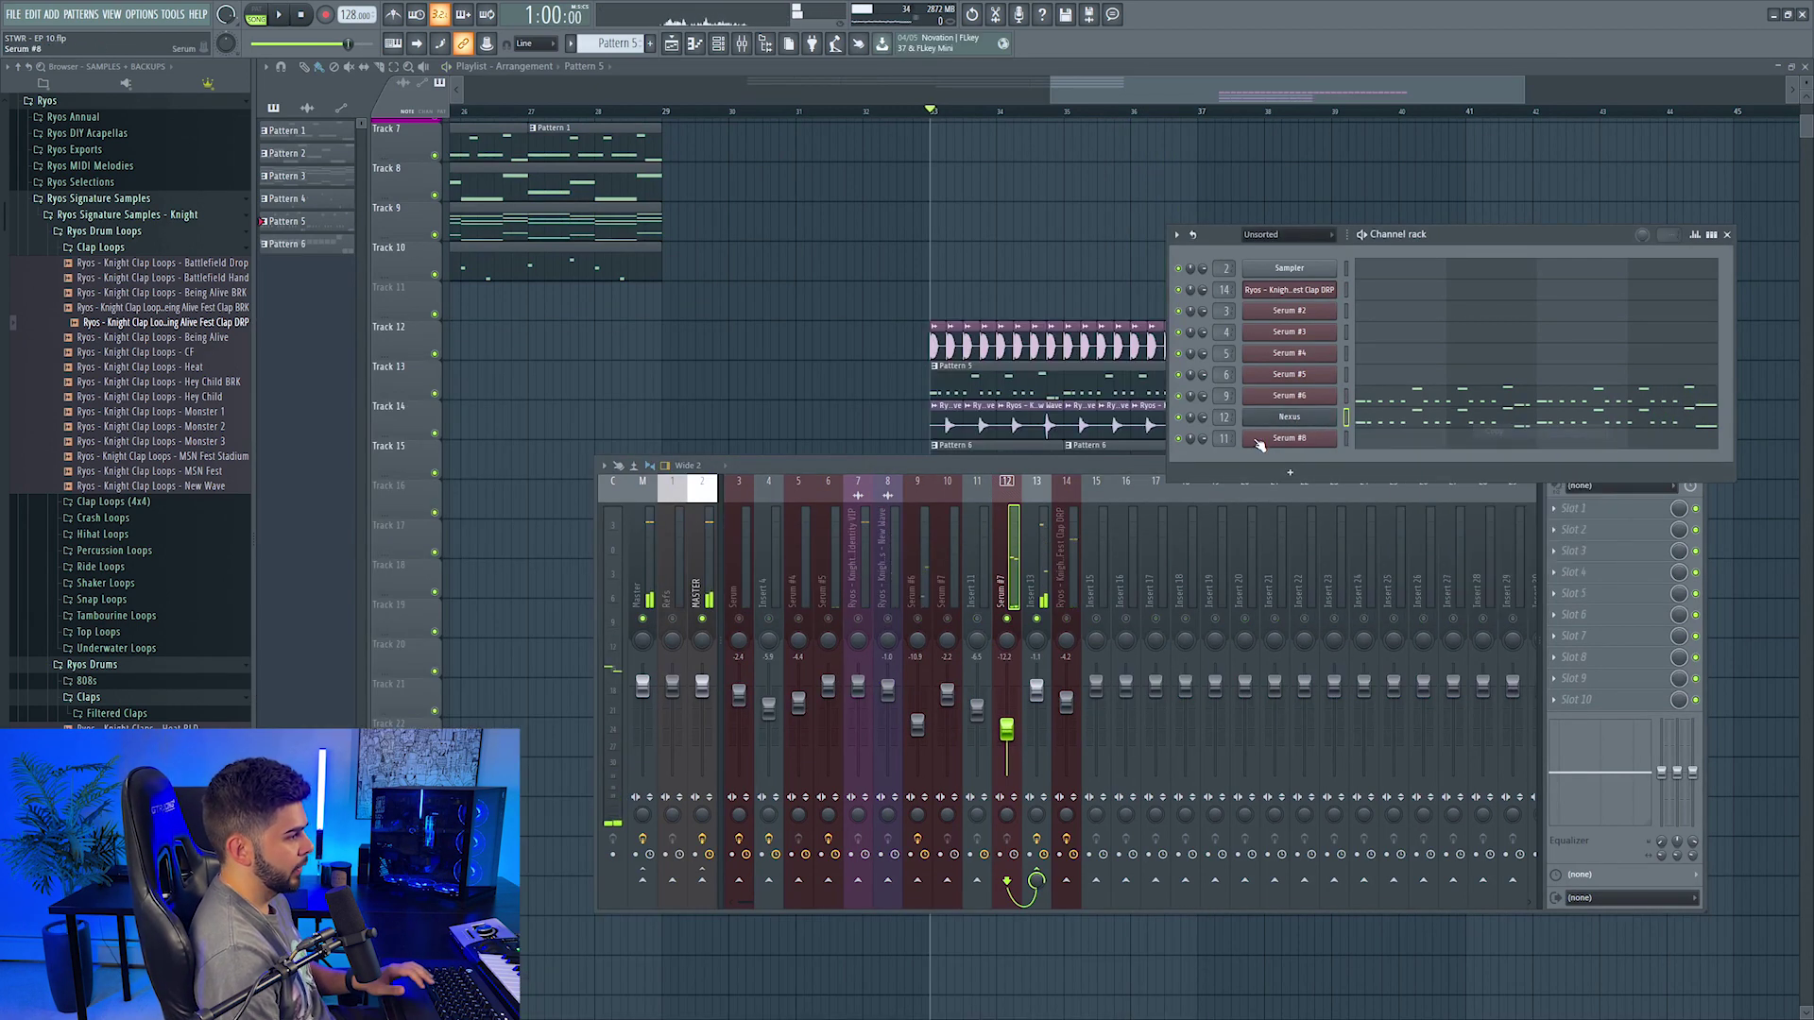
pyautogui.rightClick(1266, 439)
pyautogui.click(1546, 468)
# Step: Reset Serum #8 to the Init preset and turn off oscillator A in favour of the noise oscillator
pyautogui.click(1321, 439)
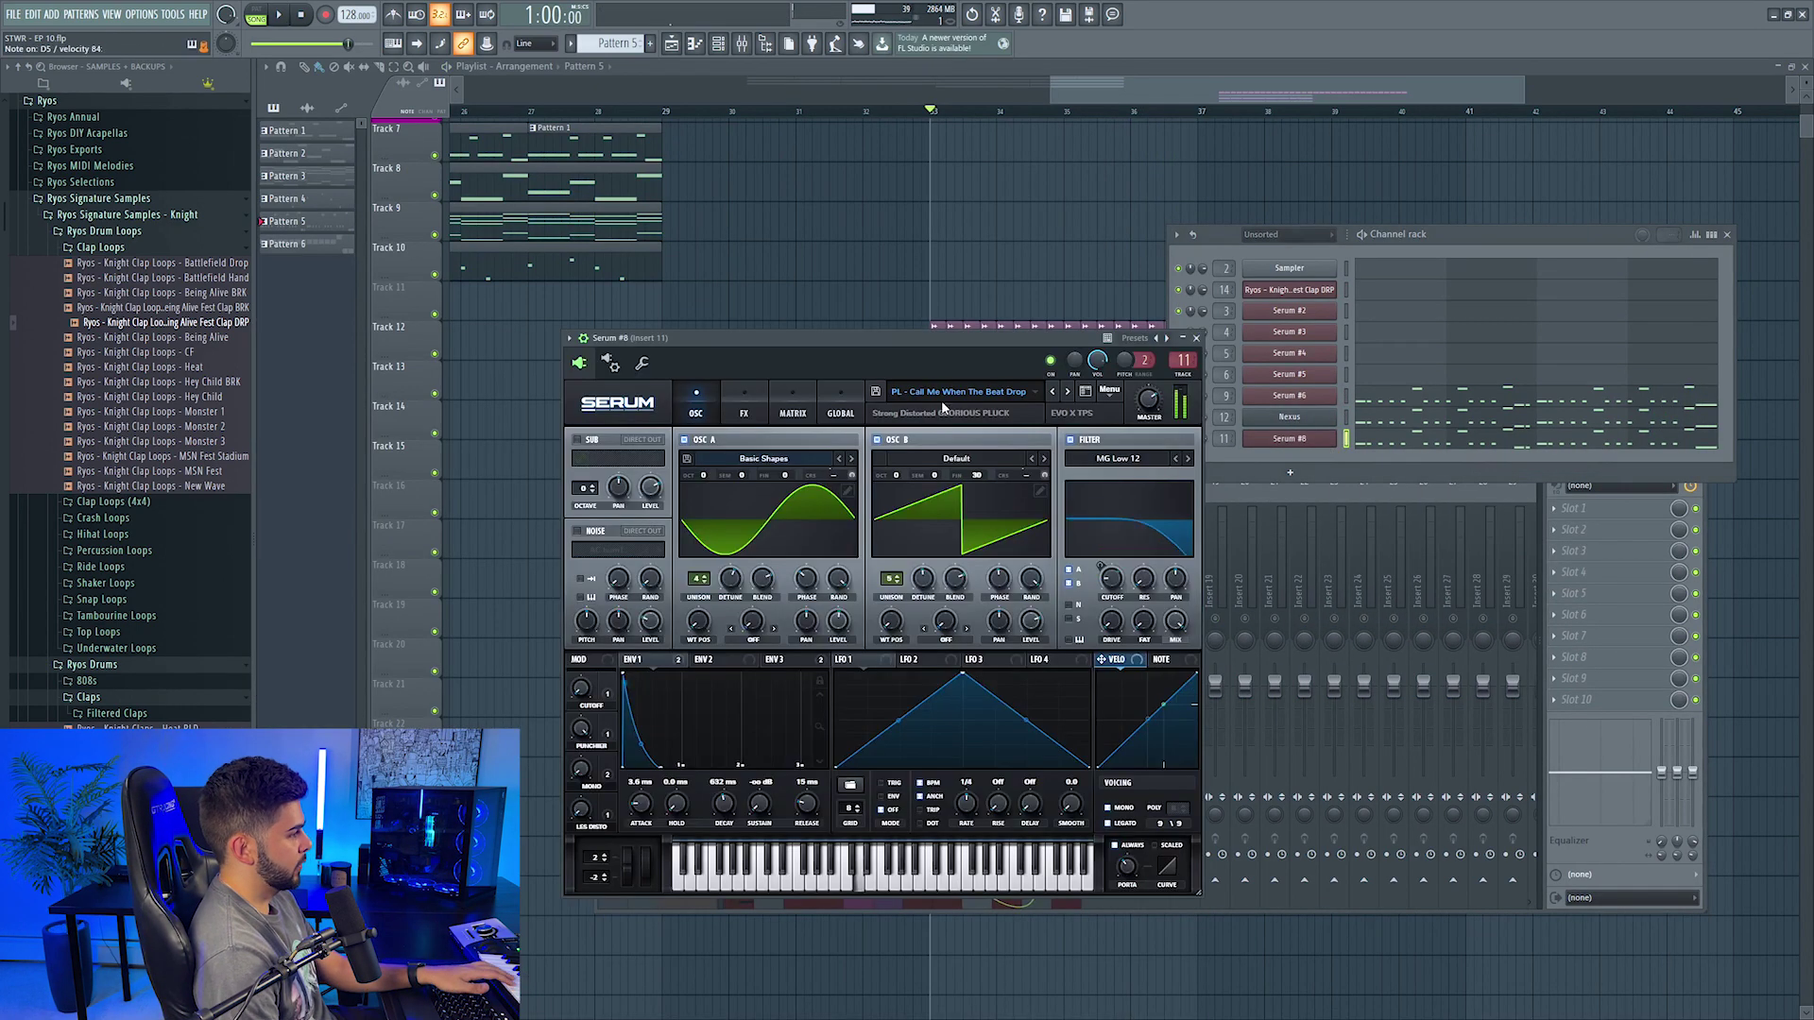
pyautogui.click(1109, 390)
pyautogui.click(1145, 481)
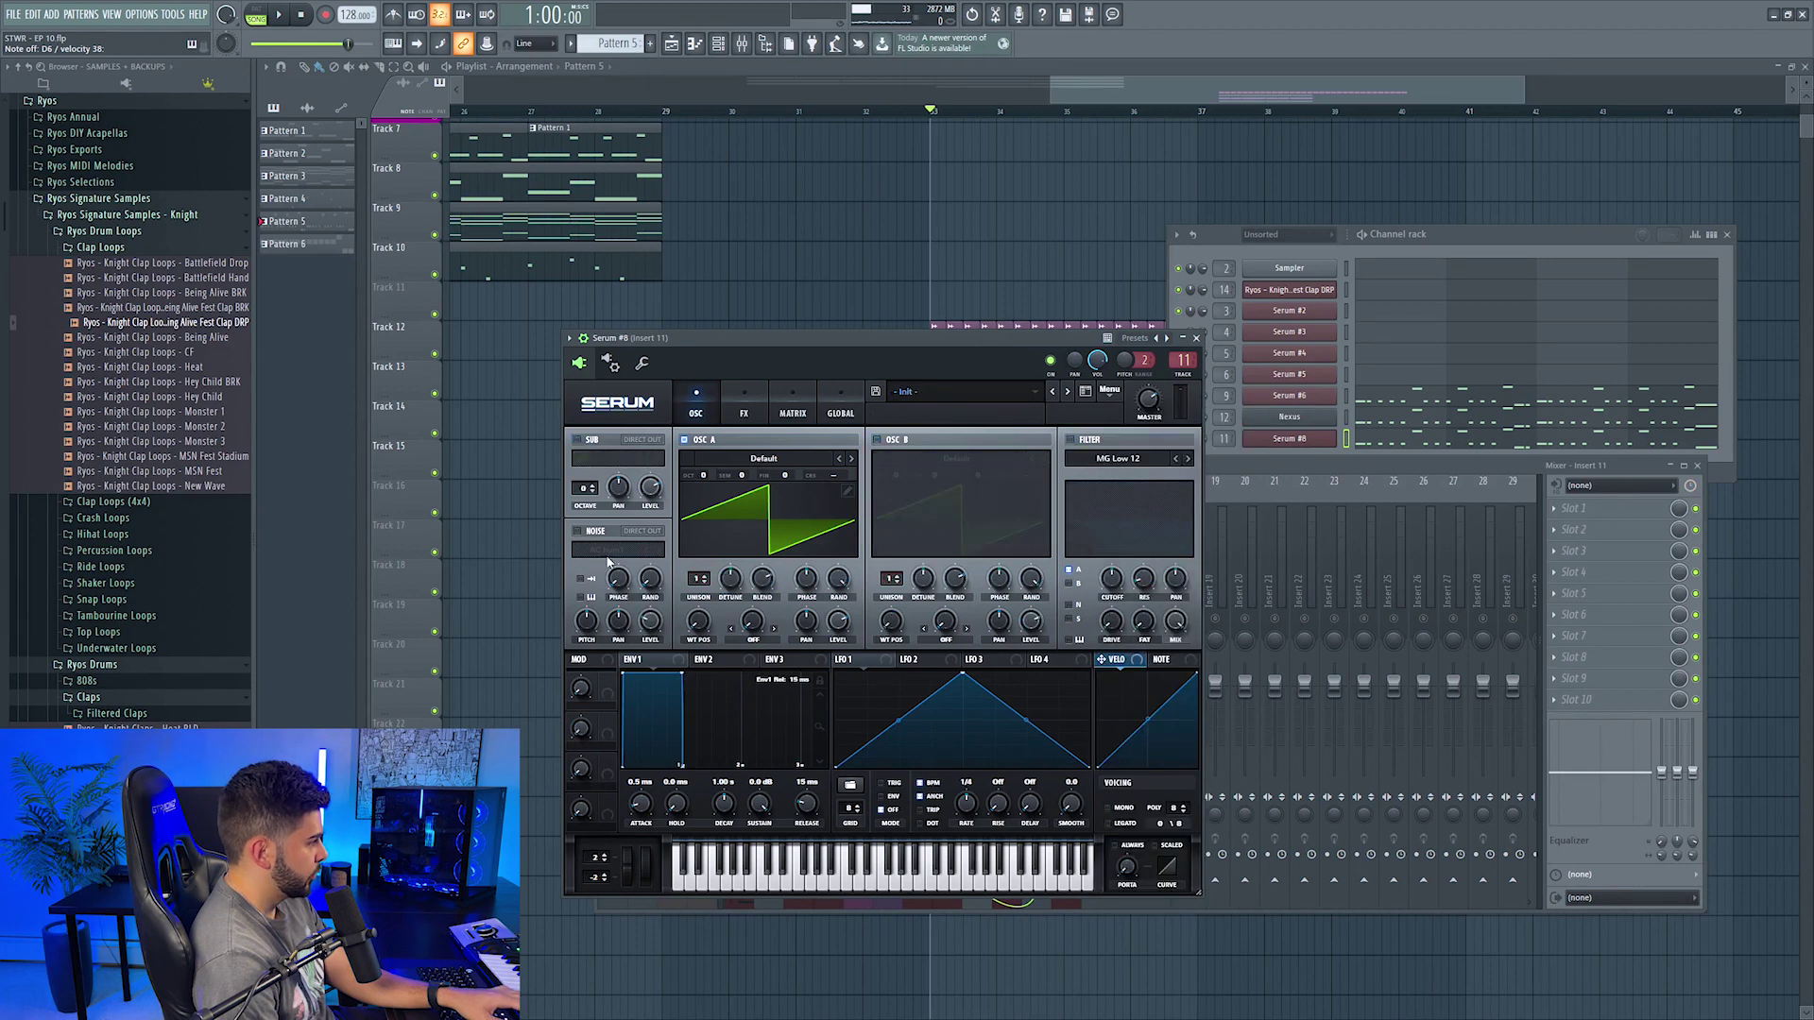
pyautogui.click(684, 440)
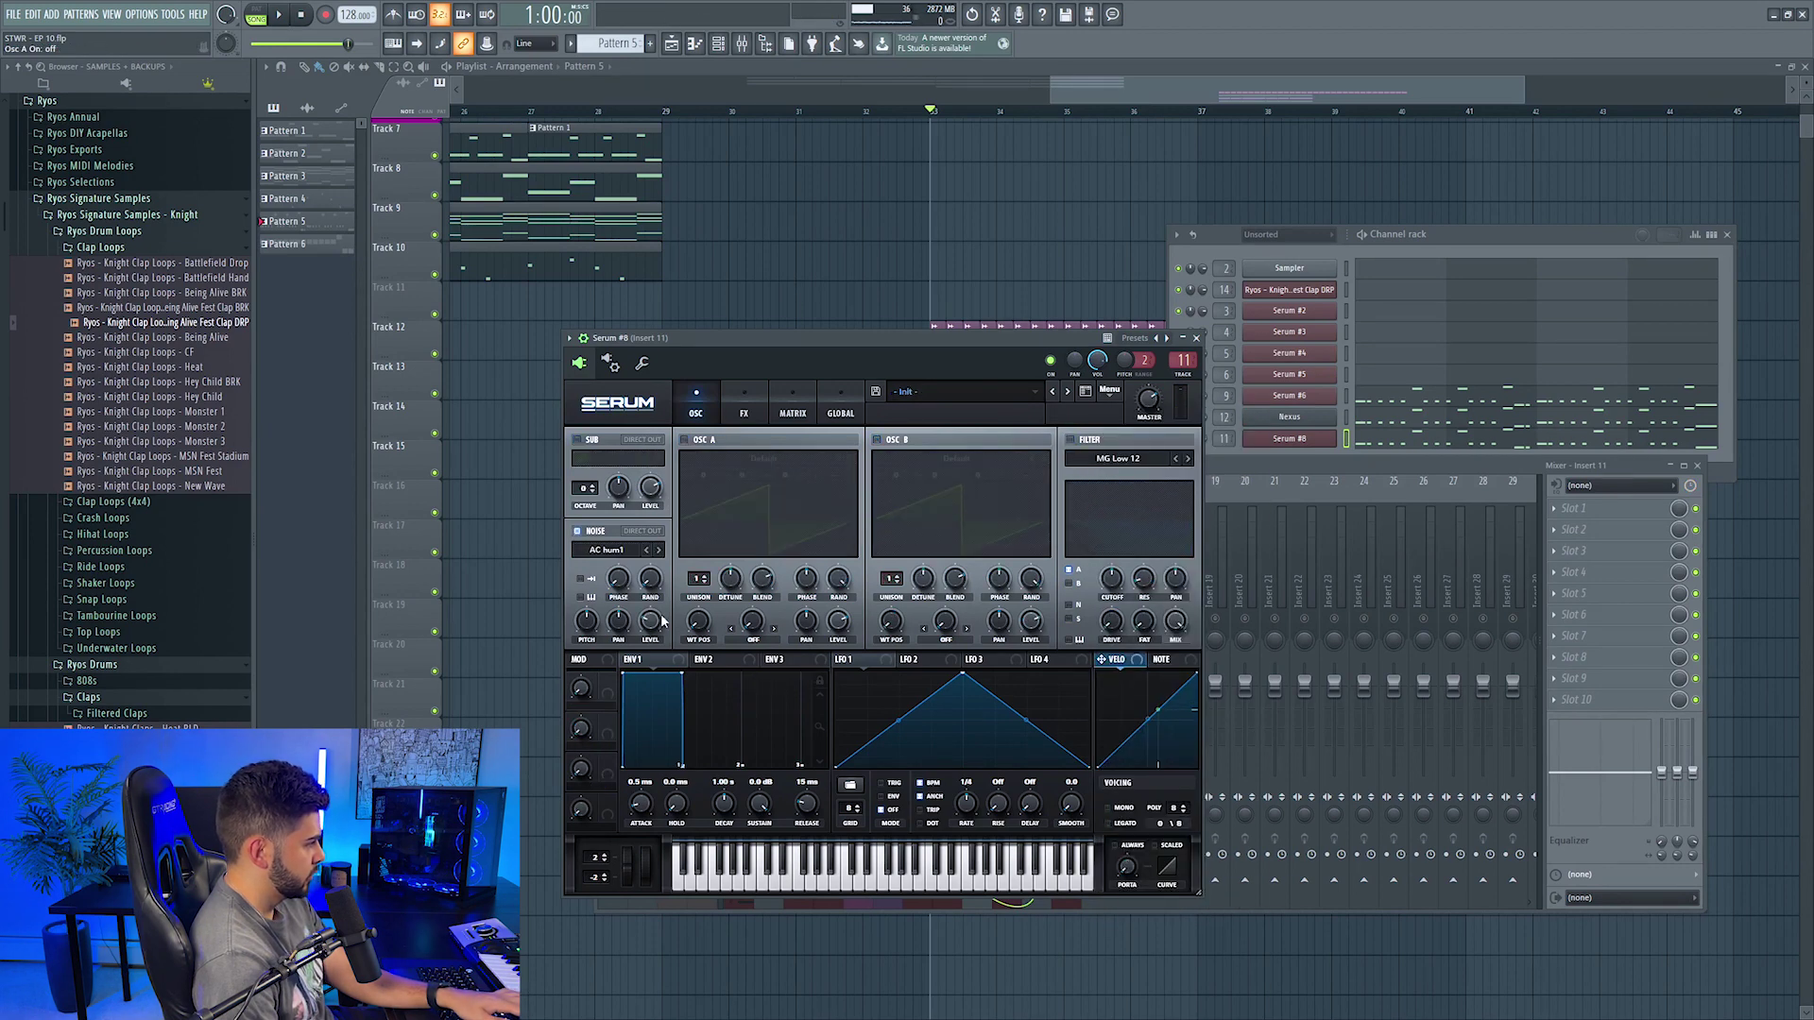
# Step: Audition the BrightWhite noise layer on Insert 11 and shape Serum #8's envelope 1 with a short decay and zero sustain
pyautogui.press('space')
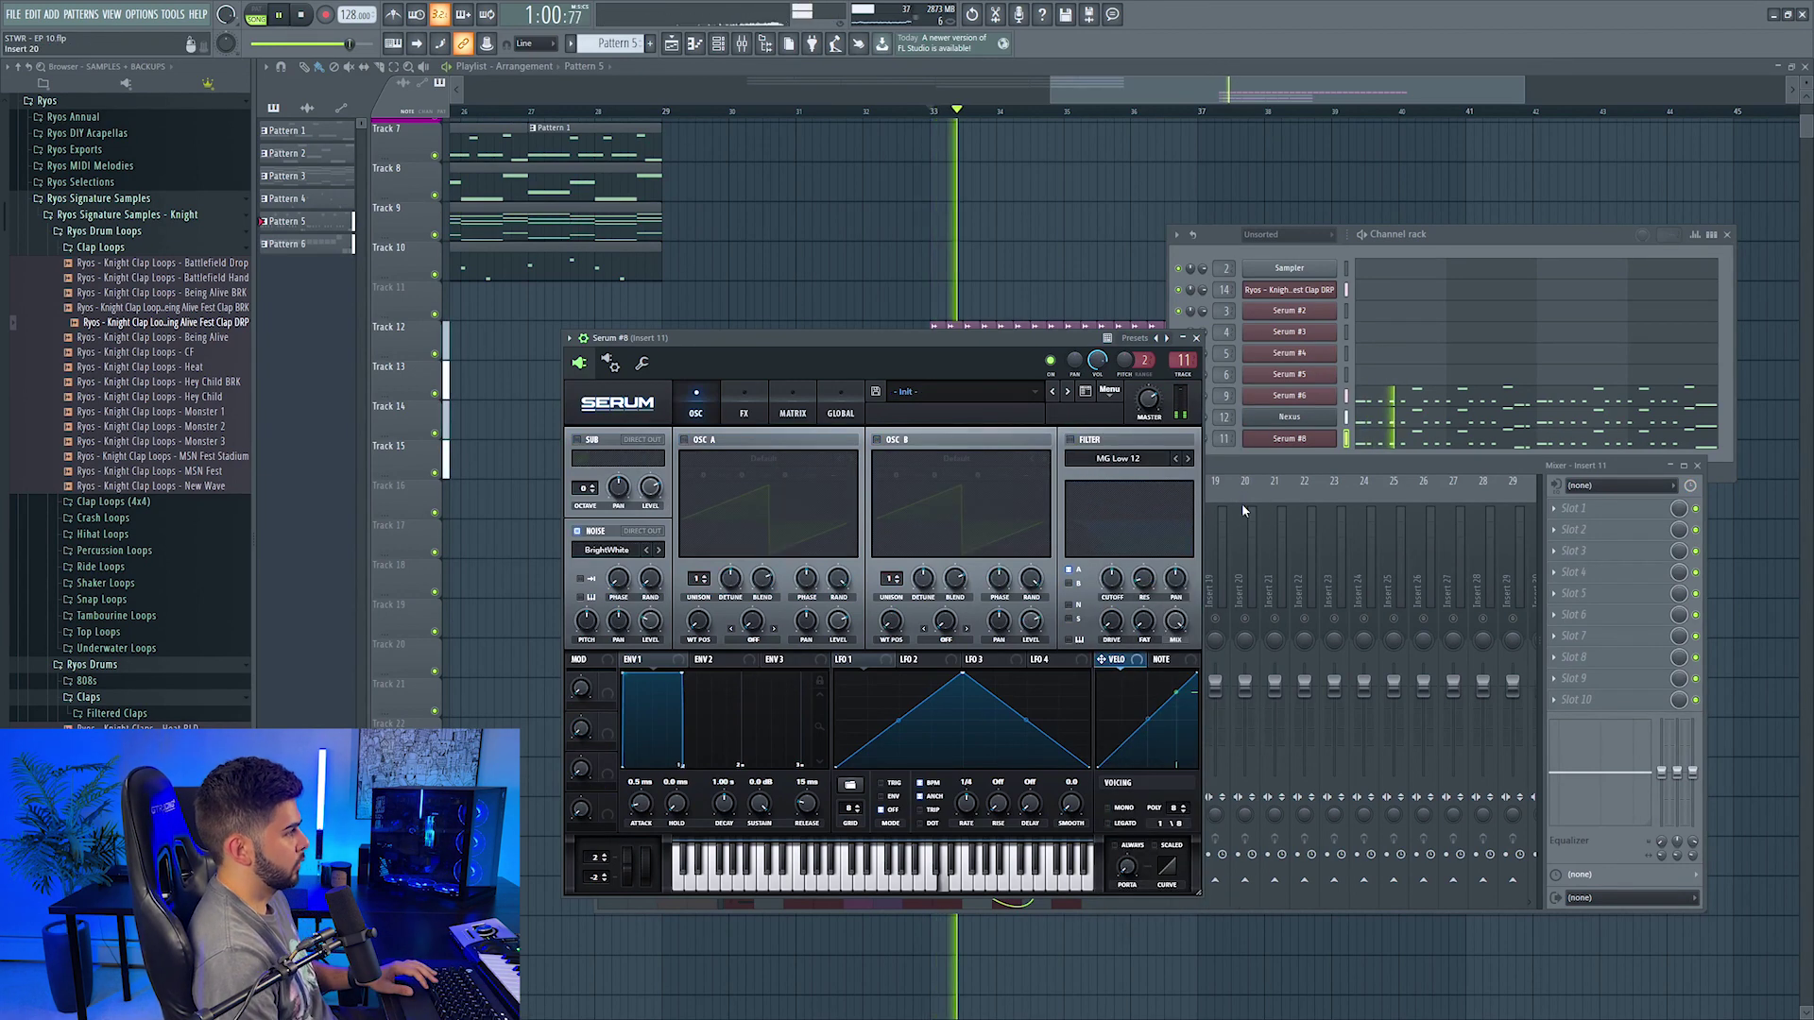
pyautogui.click(1227, 468)
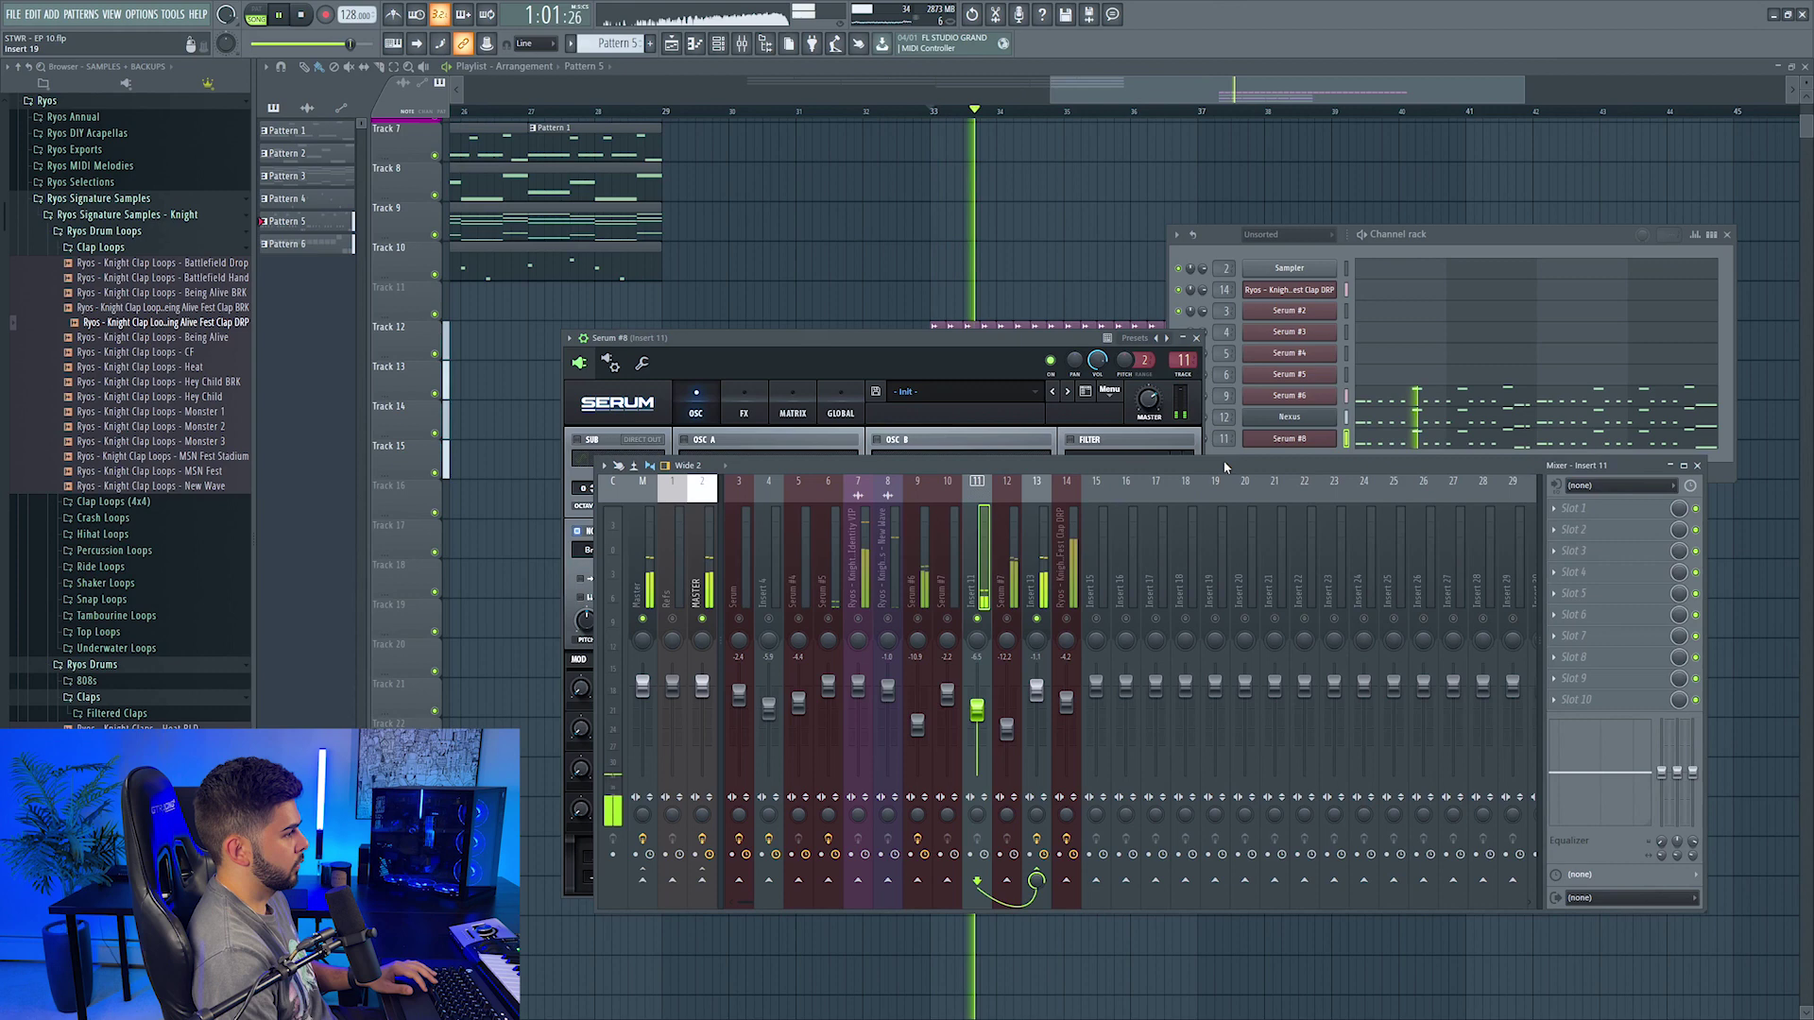
pyautogui.rightClick(976, 619)
pyautogui.press('space')
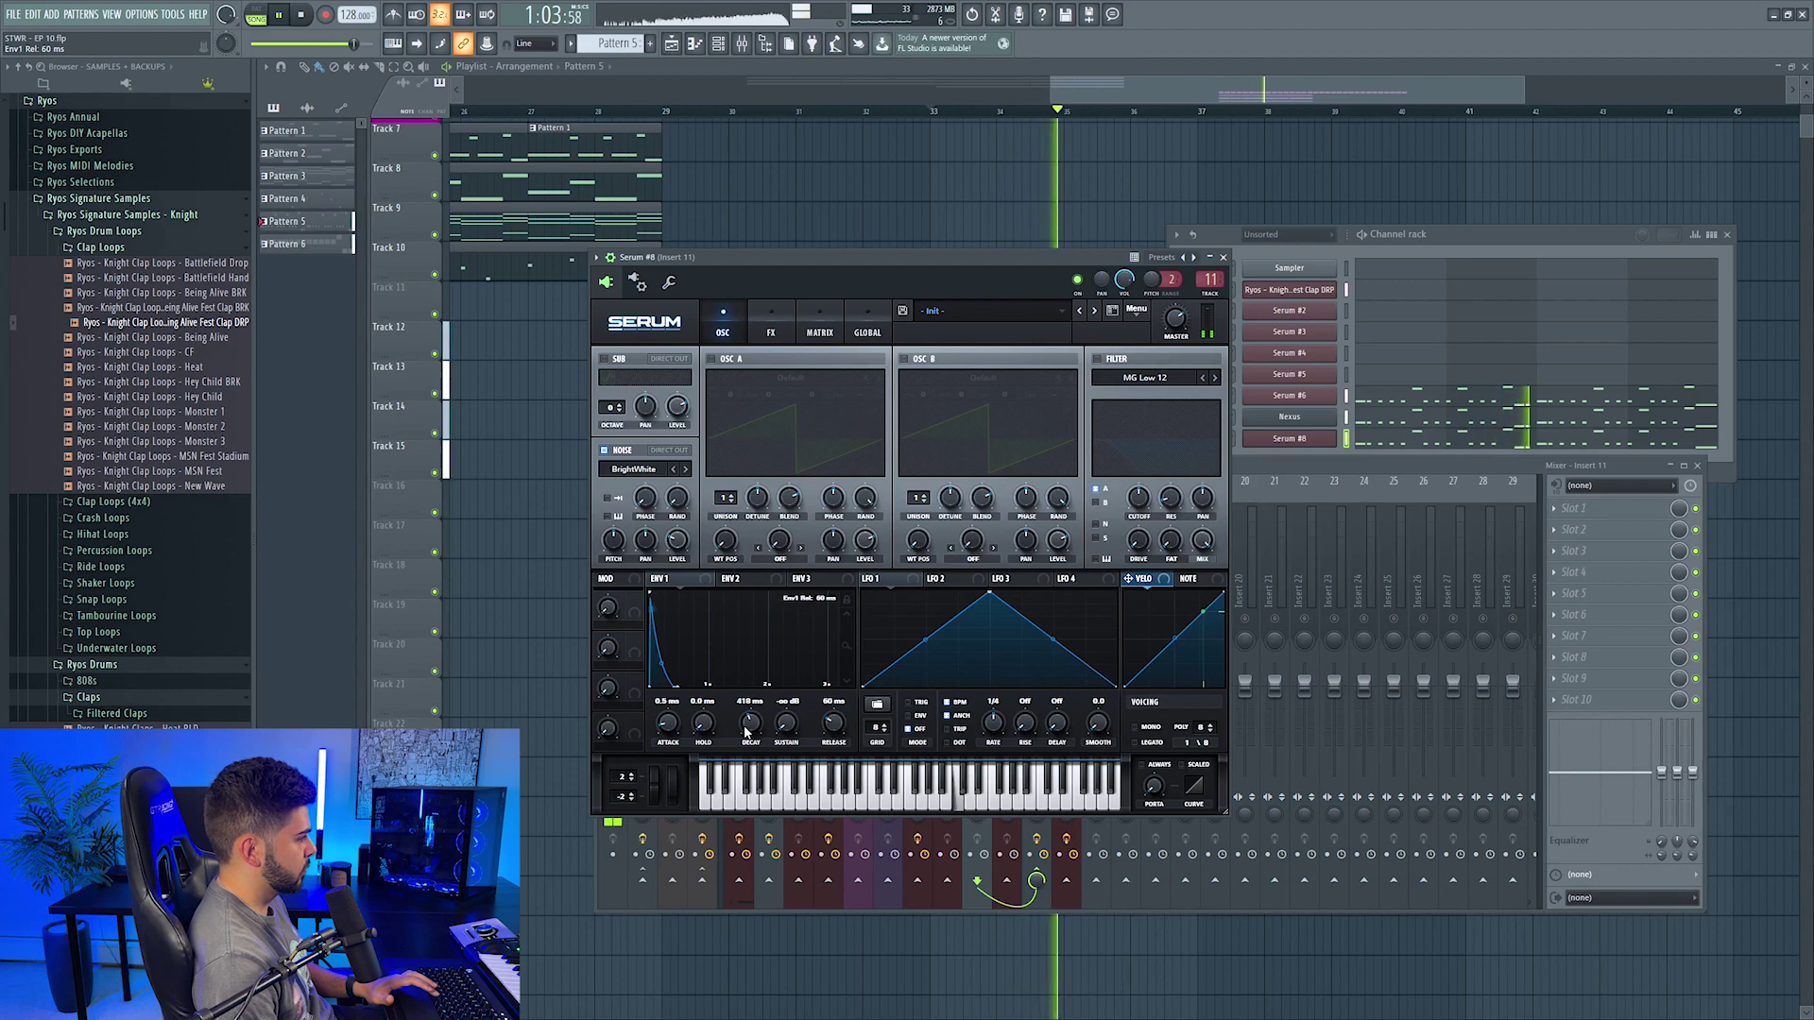
# Step: Enable the EQ effect in Serum #8 and shape its low band to thin out the noise layer
pyautogui.press('space')
pyautogui.click(771, 326)
pyautogui.click(608, 531)
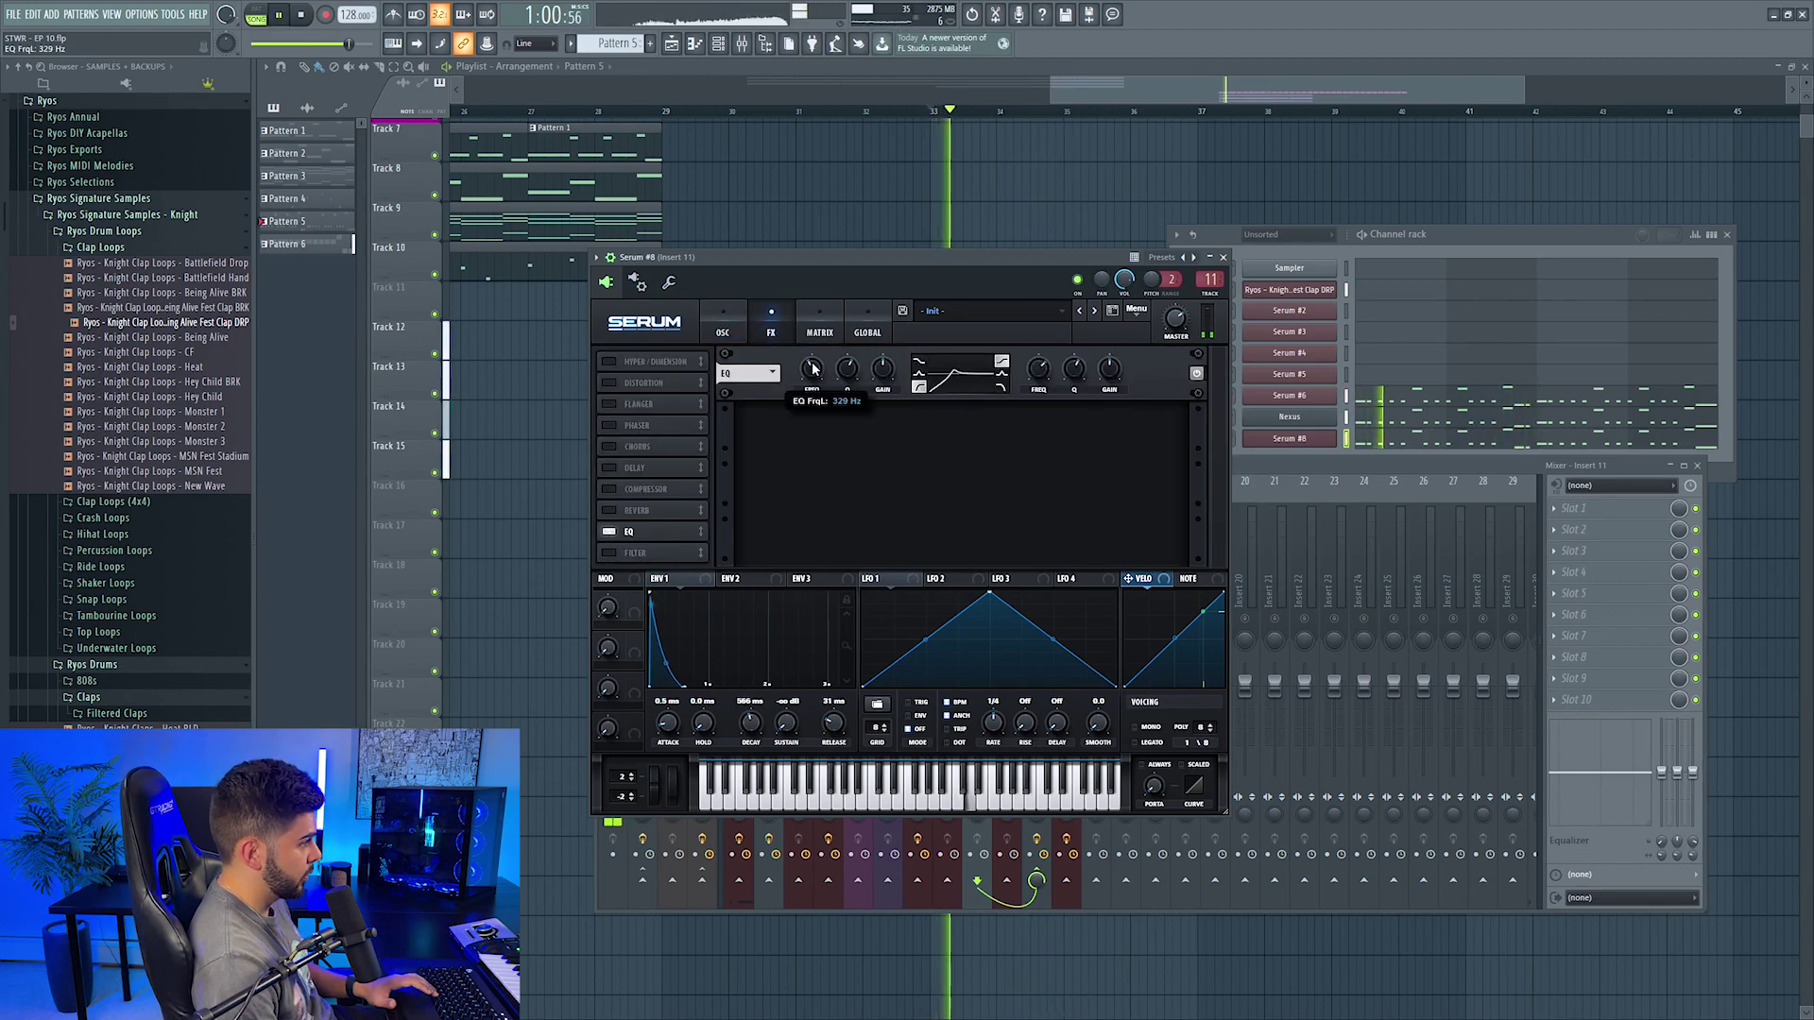
pyautogui.moveTo(837, 376); pyautogui.dragTo(837, 387)
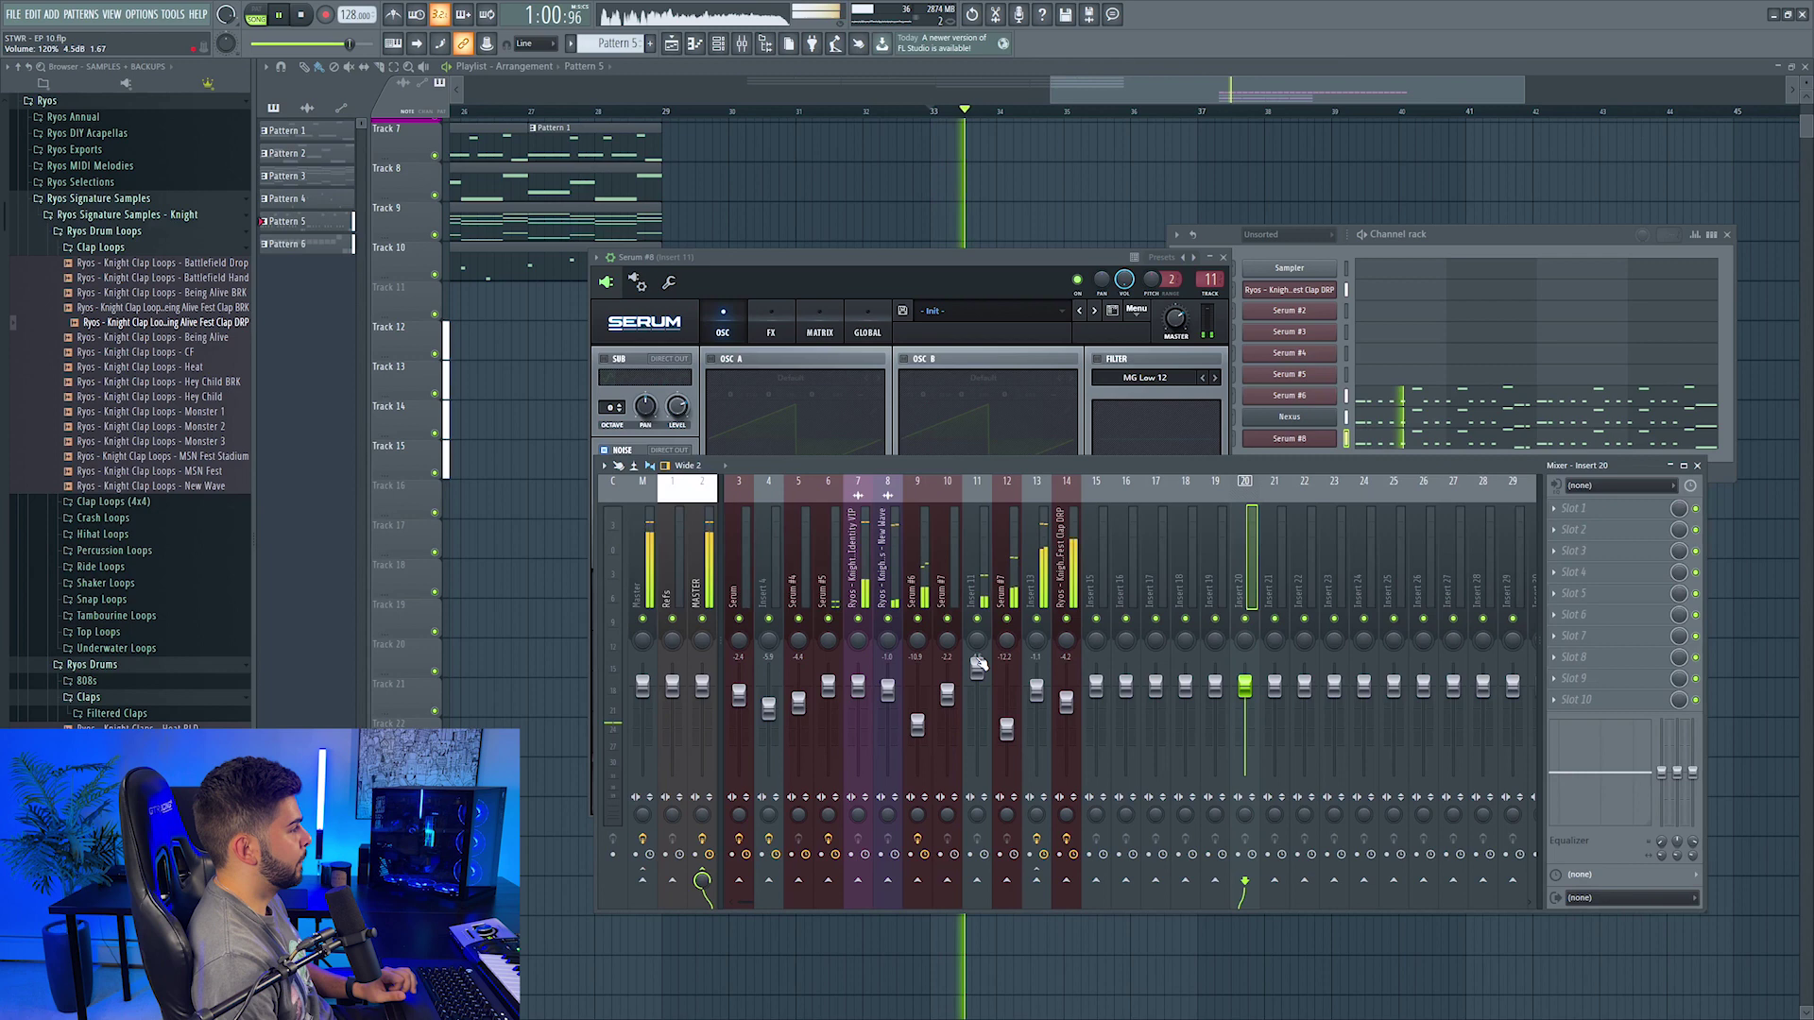
# Step: Raise mixer Insert 11 to about 3 dB and lower track 14 to about -5.2 dB
pyautogui.click(977, 668)
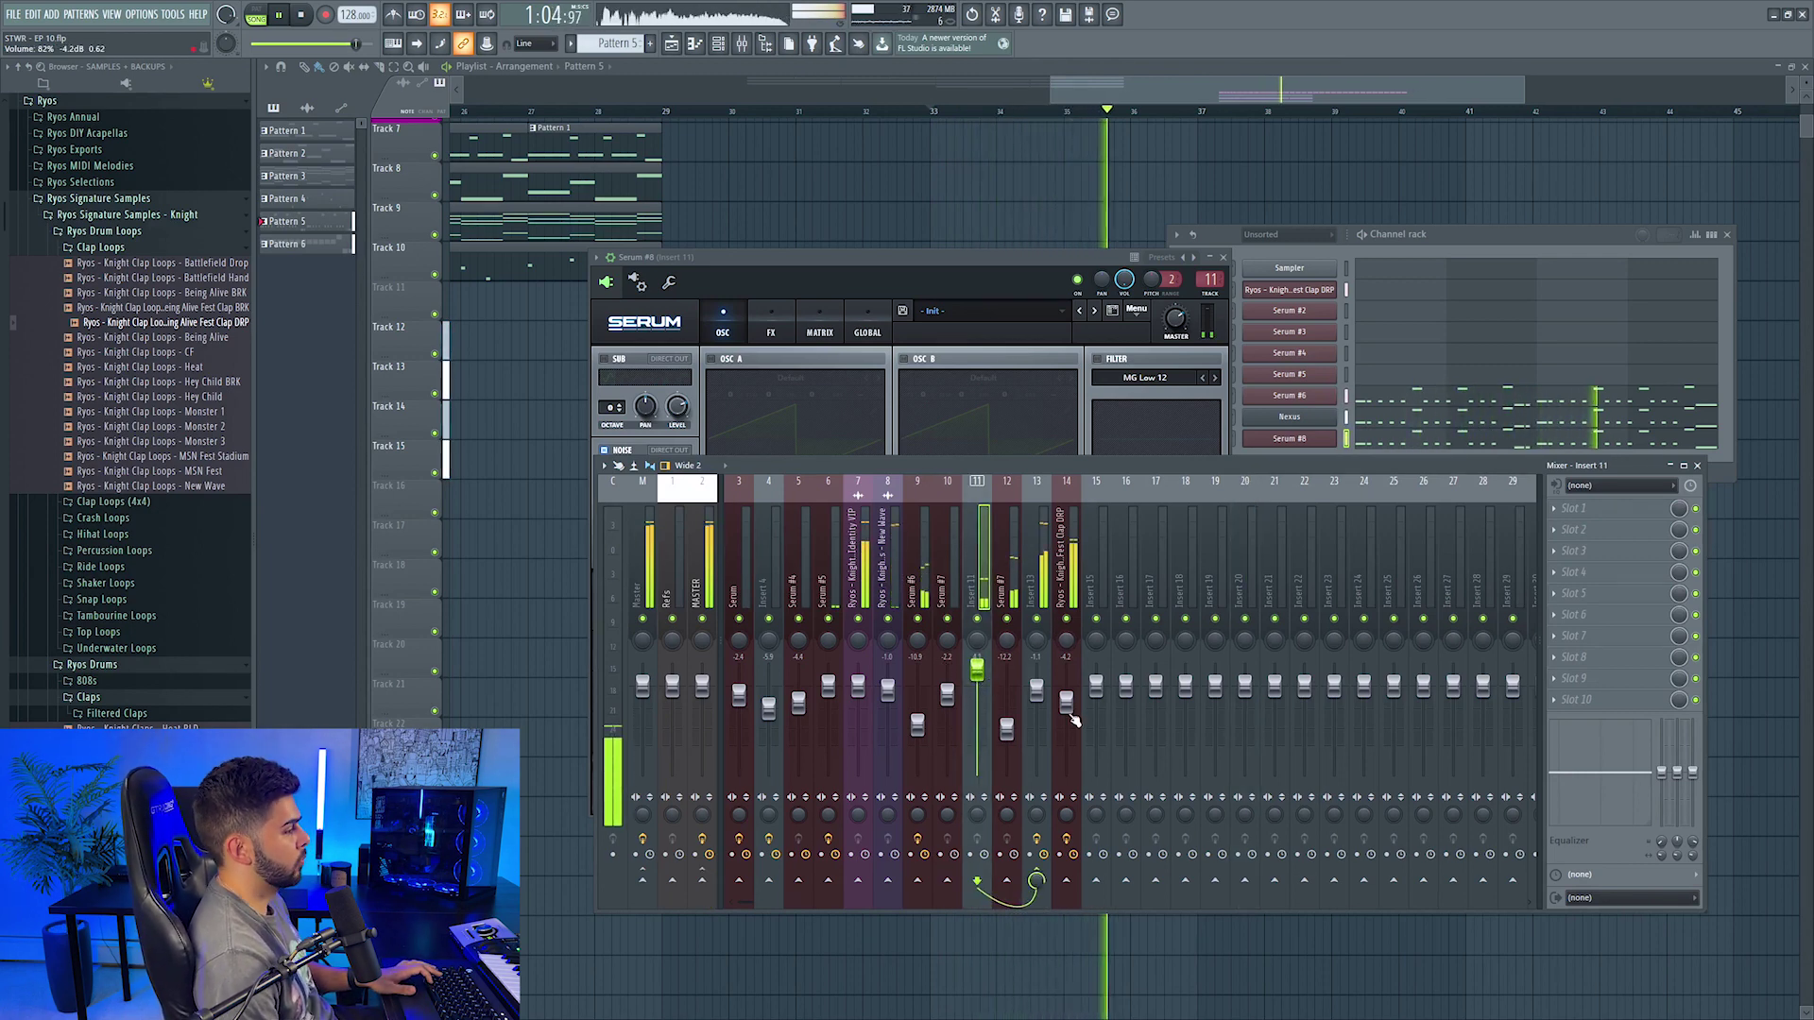
pyautogui.moveTo(1066, 703); pyautogui.dragTo(1069, 708)
pyautogui.click(976, 673)
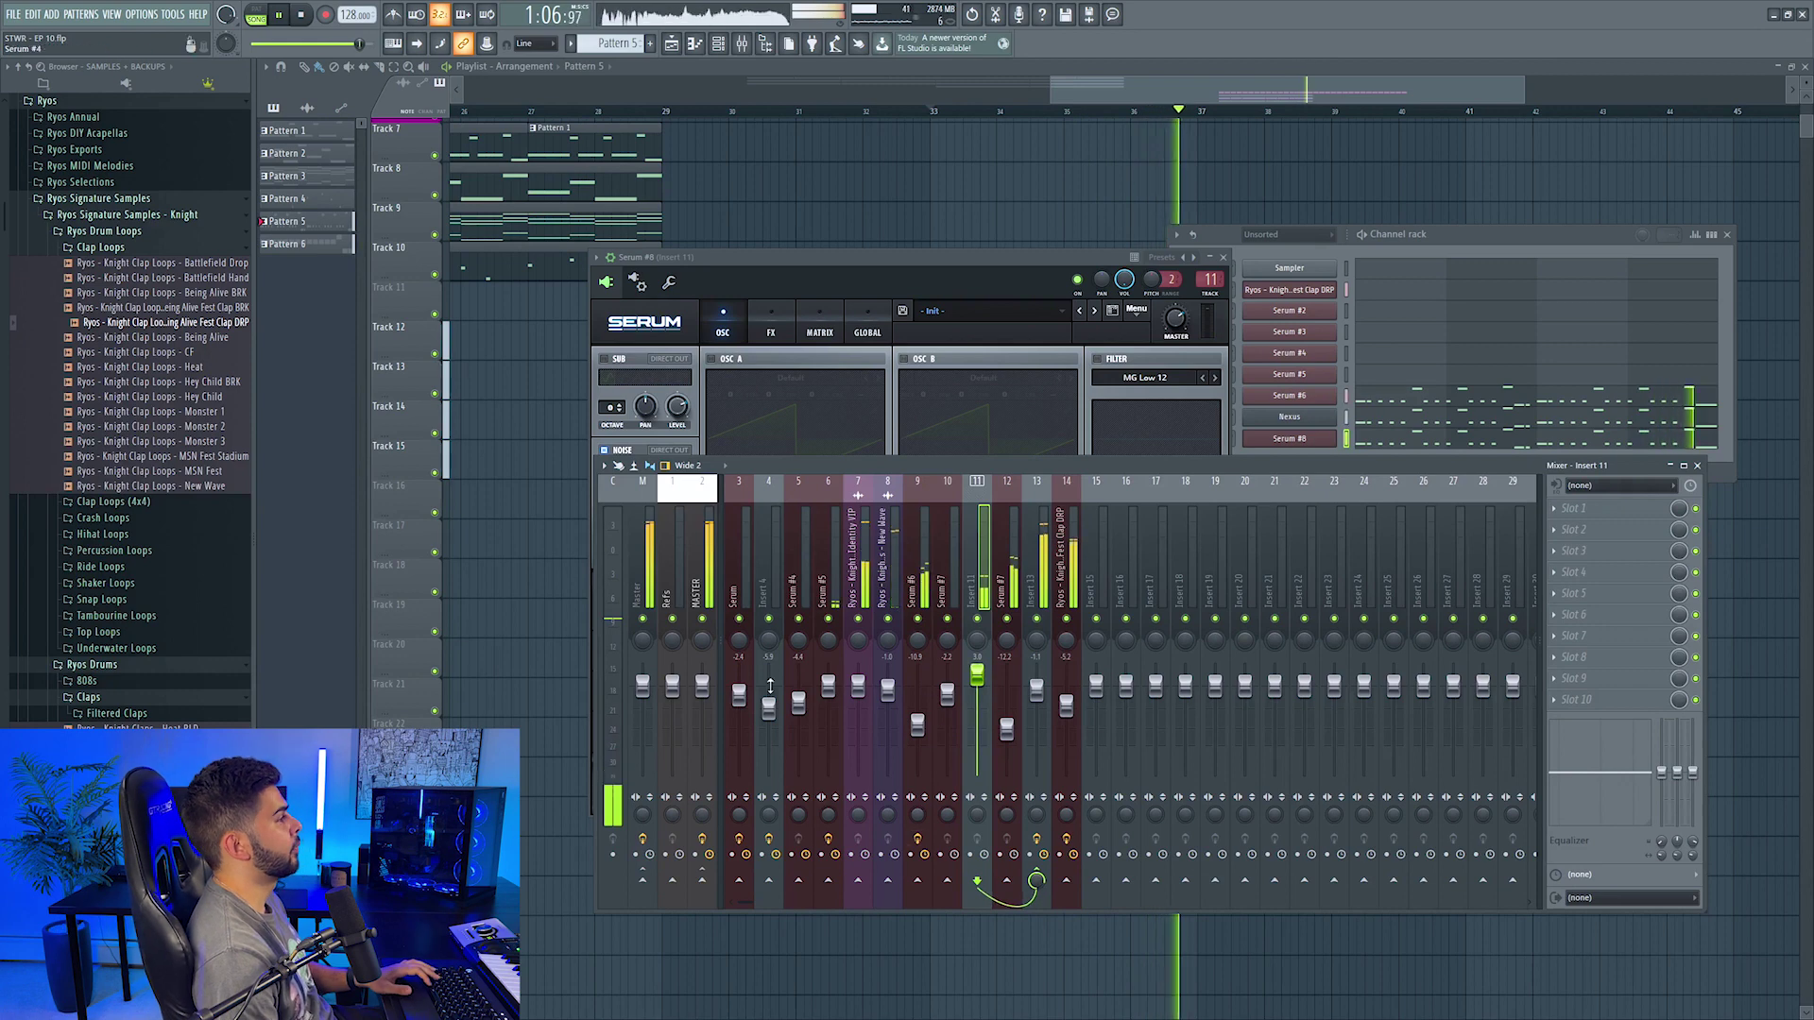
# Step: Clone the Being Alive Fest Clap DRP Serum channel with its notes into a new Pattern 7, using BA - Candyshop on mixer track 15
pyautogui.rightClick(680, 145)
pyautogui.press('space')
pyautogui.click(988, 454)
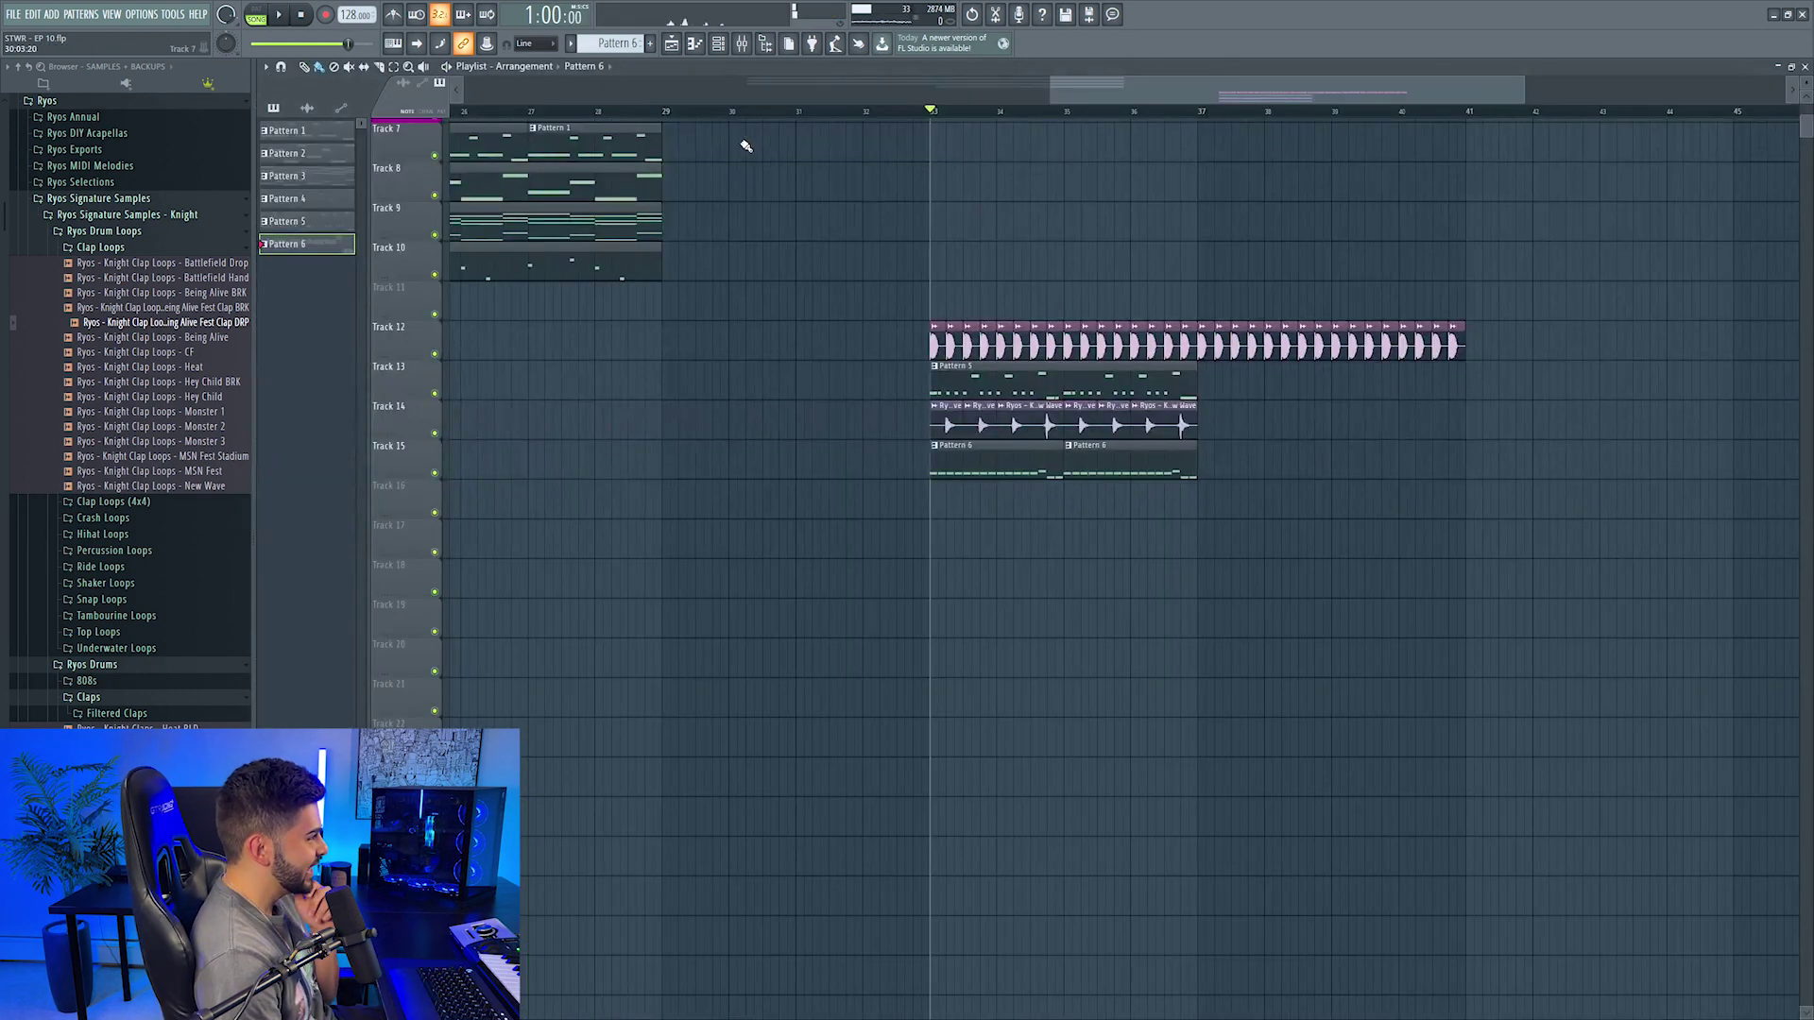
pyautogui.rightClick(1266, 291)
pyautogui.click(1546, 304)
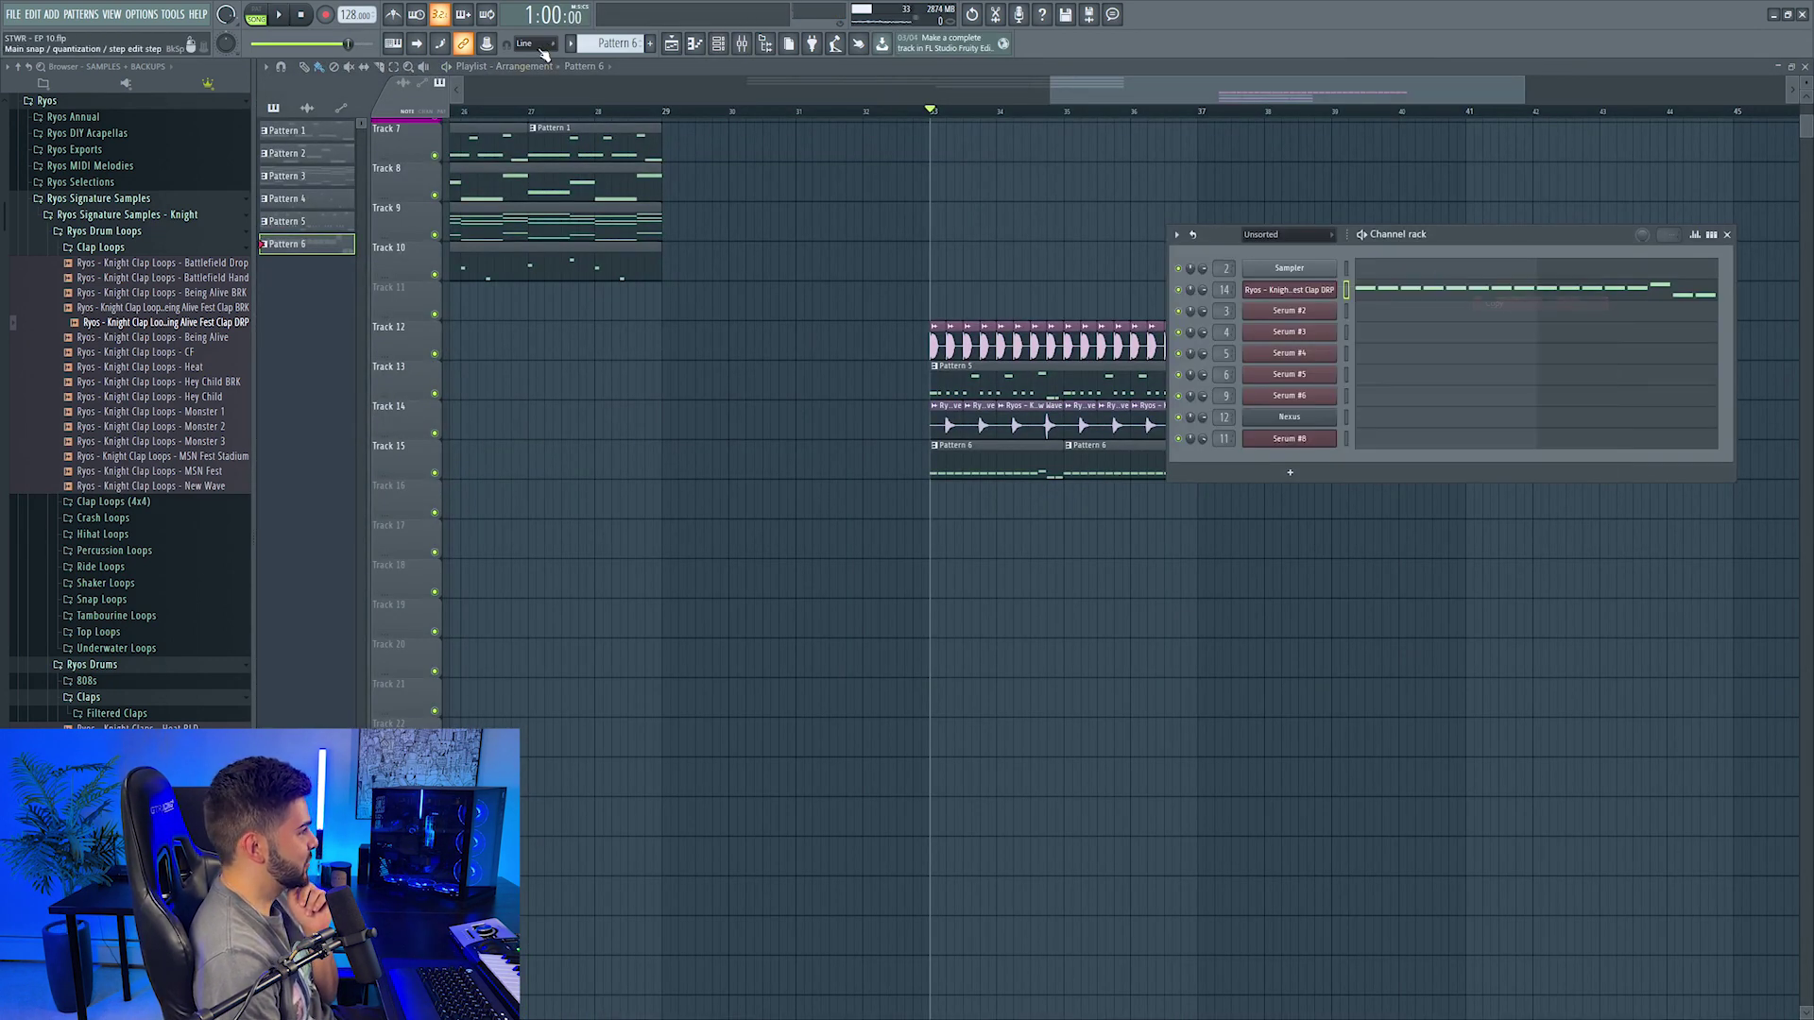
pyautogui.click(649, 44)
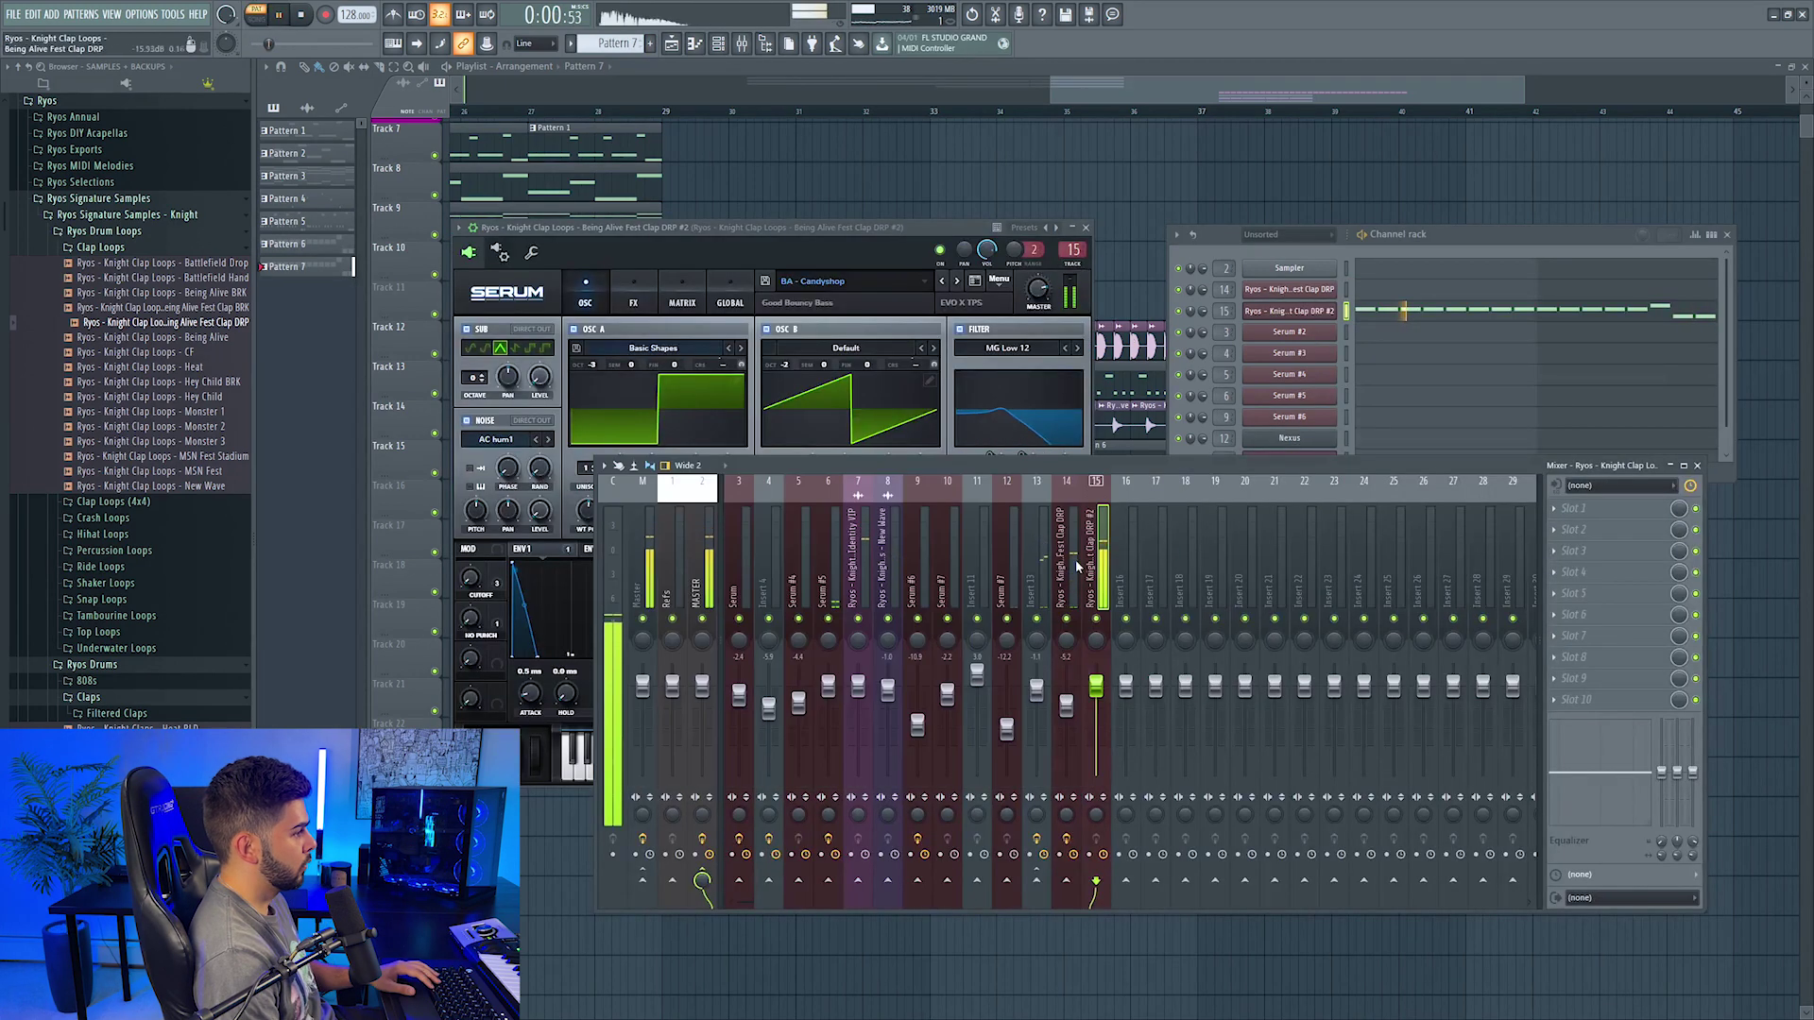
# Step: Add Kickstart 2 to mixer track 15 and place two Pattern 7 clips on Track 16 from bar 33
pyautogui.click(1076, 567)
pyautogui.click(1555, 509)
pyautogui.moveTo(1572, 599); pyautogui.dragTo(1073, 592)
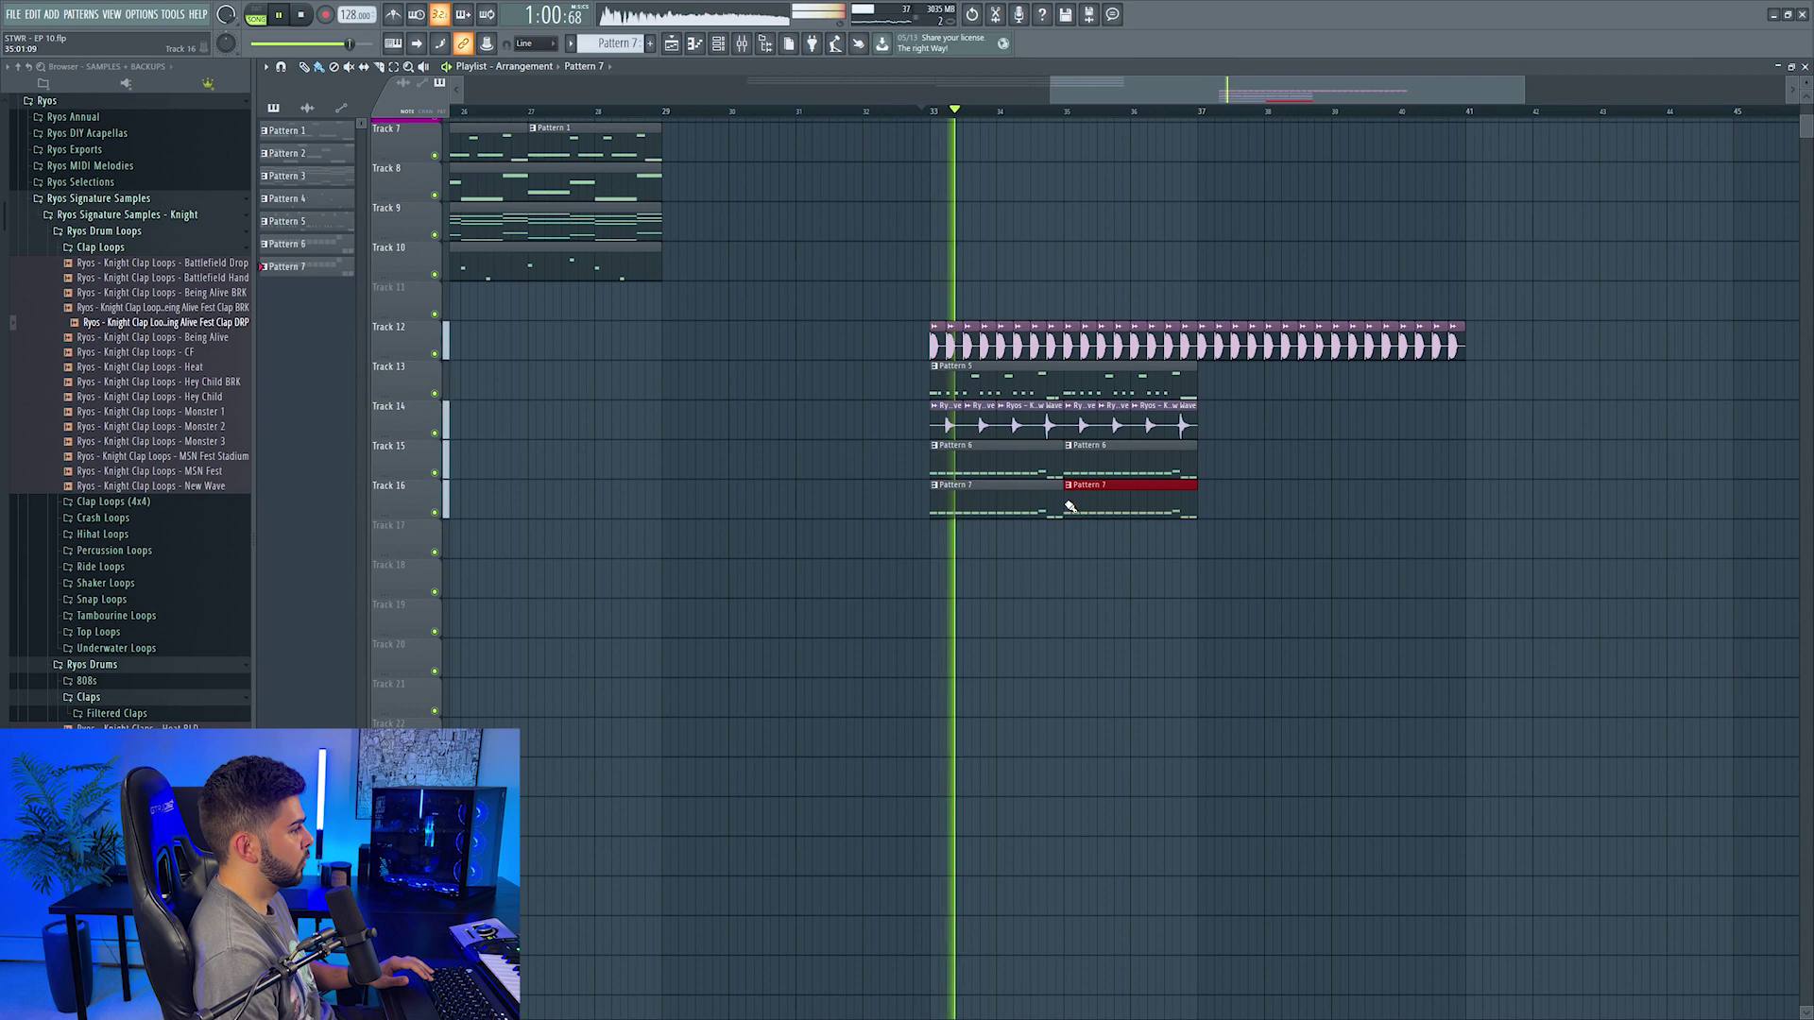
pyautogui.click(1066, 500)
pyautogui.press('F9')
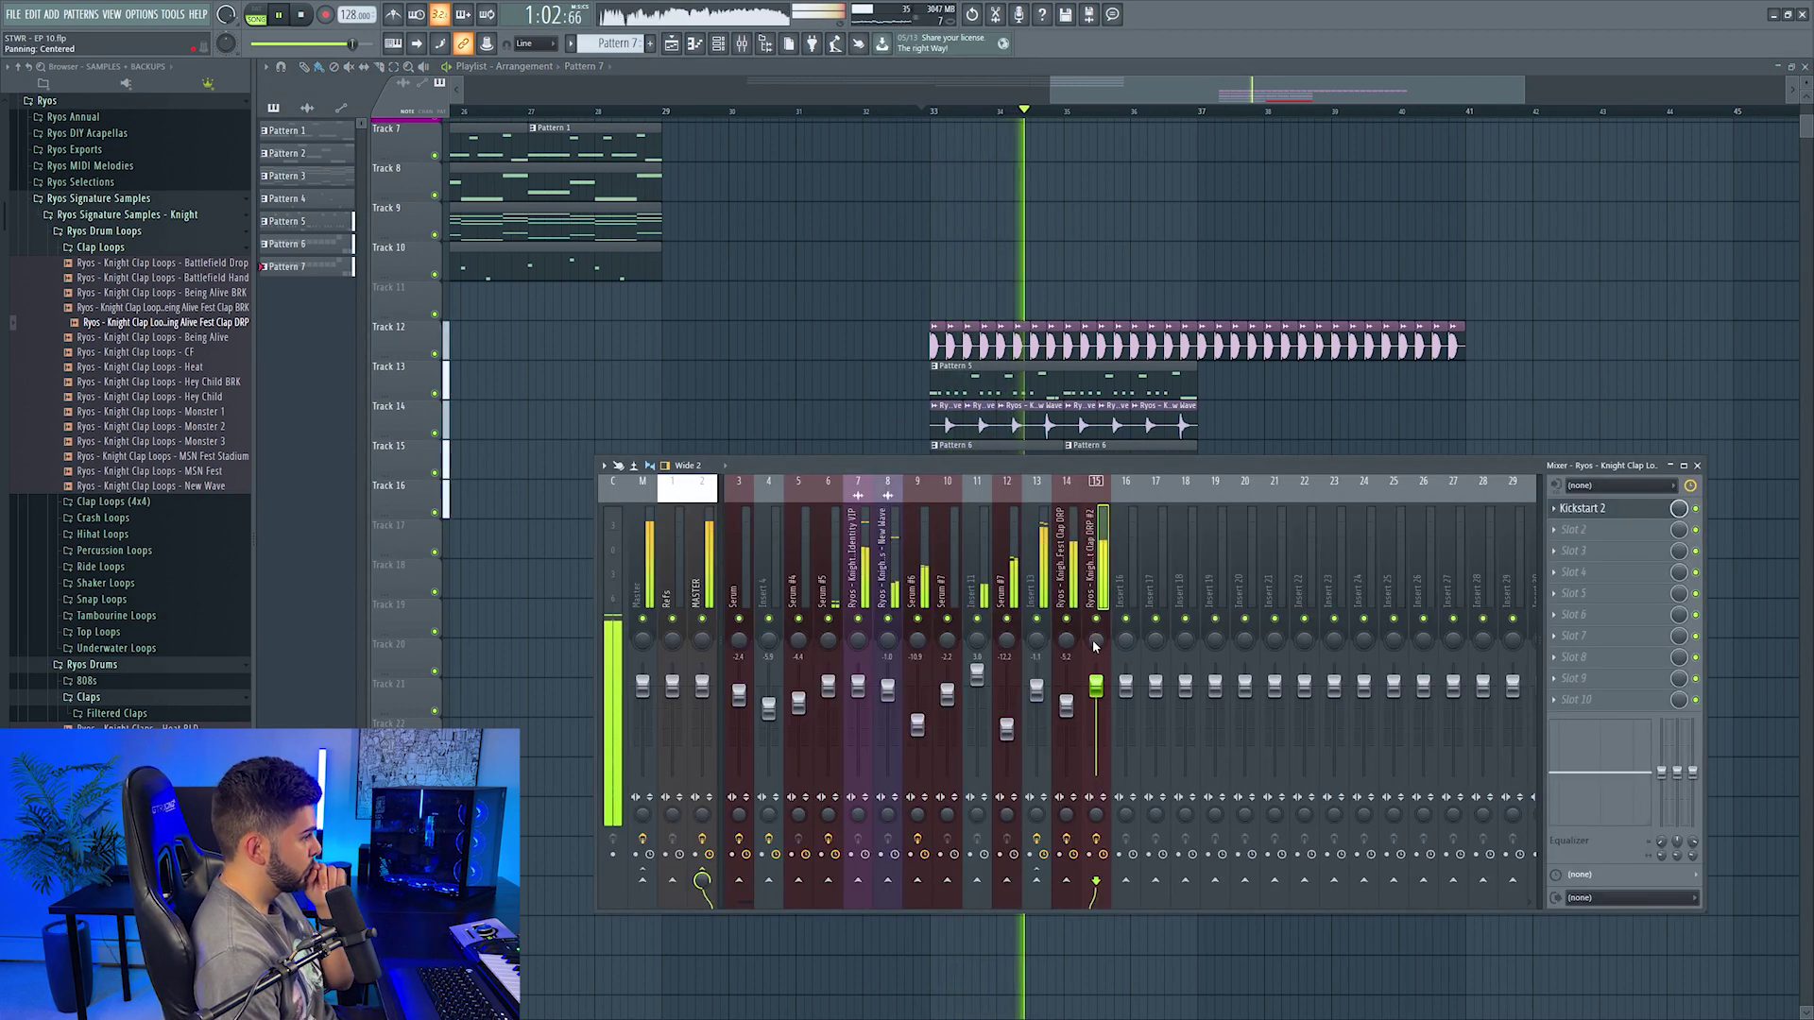
# Step: Solo mixer track 15 and add FabFilter Pro-Q 3 with a low cut at about 135 Hz
pyautogui.rightClick(1096, 619)
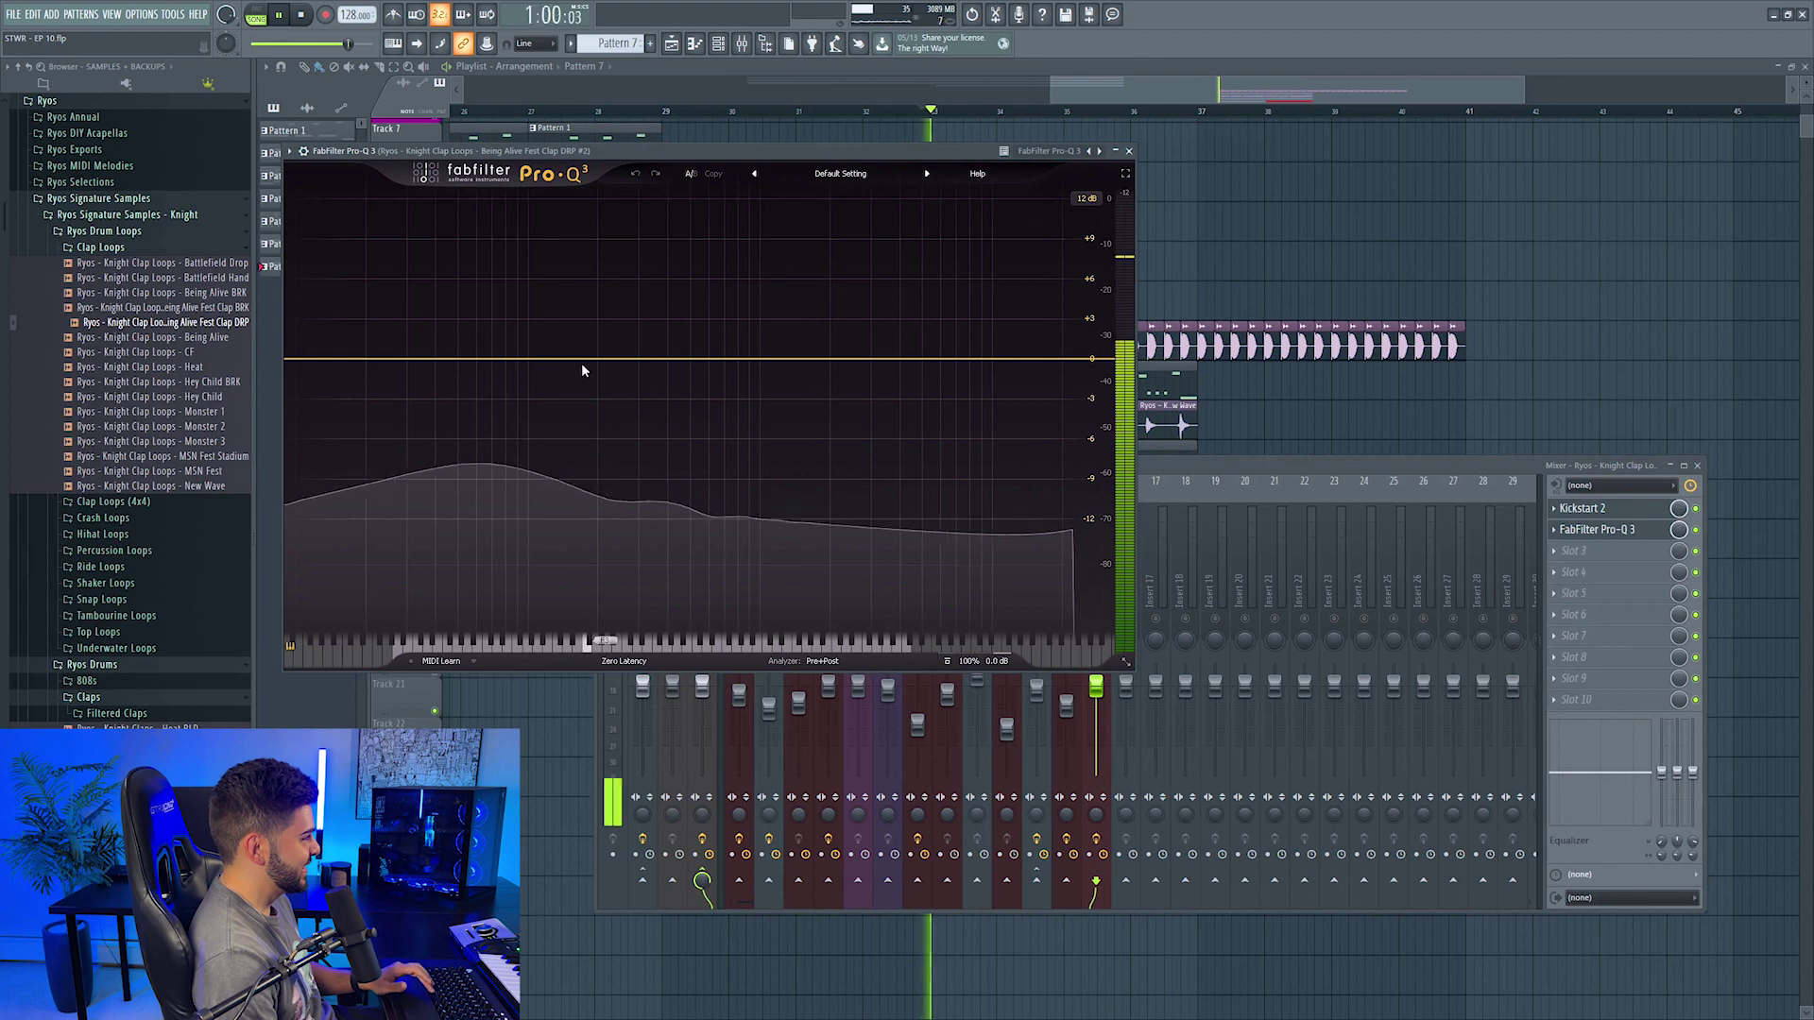
pyautogui.doubleClick(558, 371)
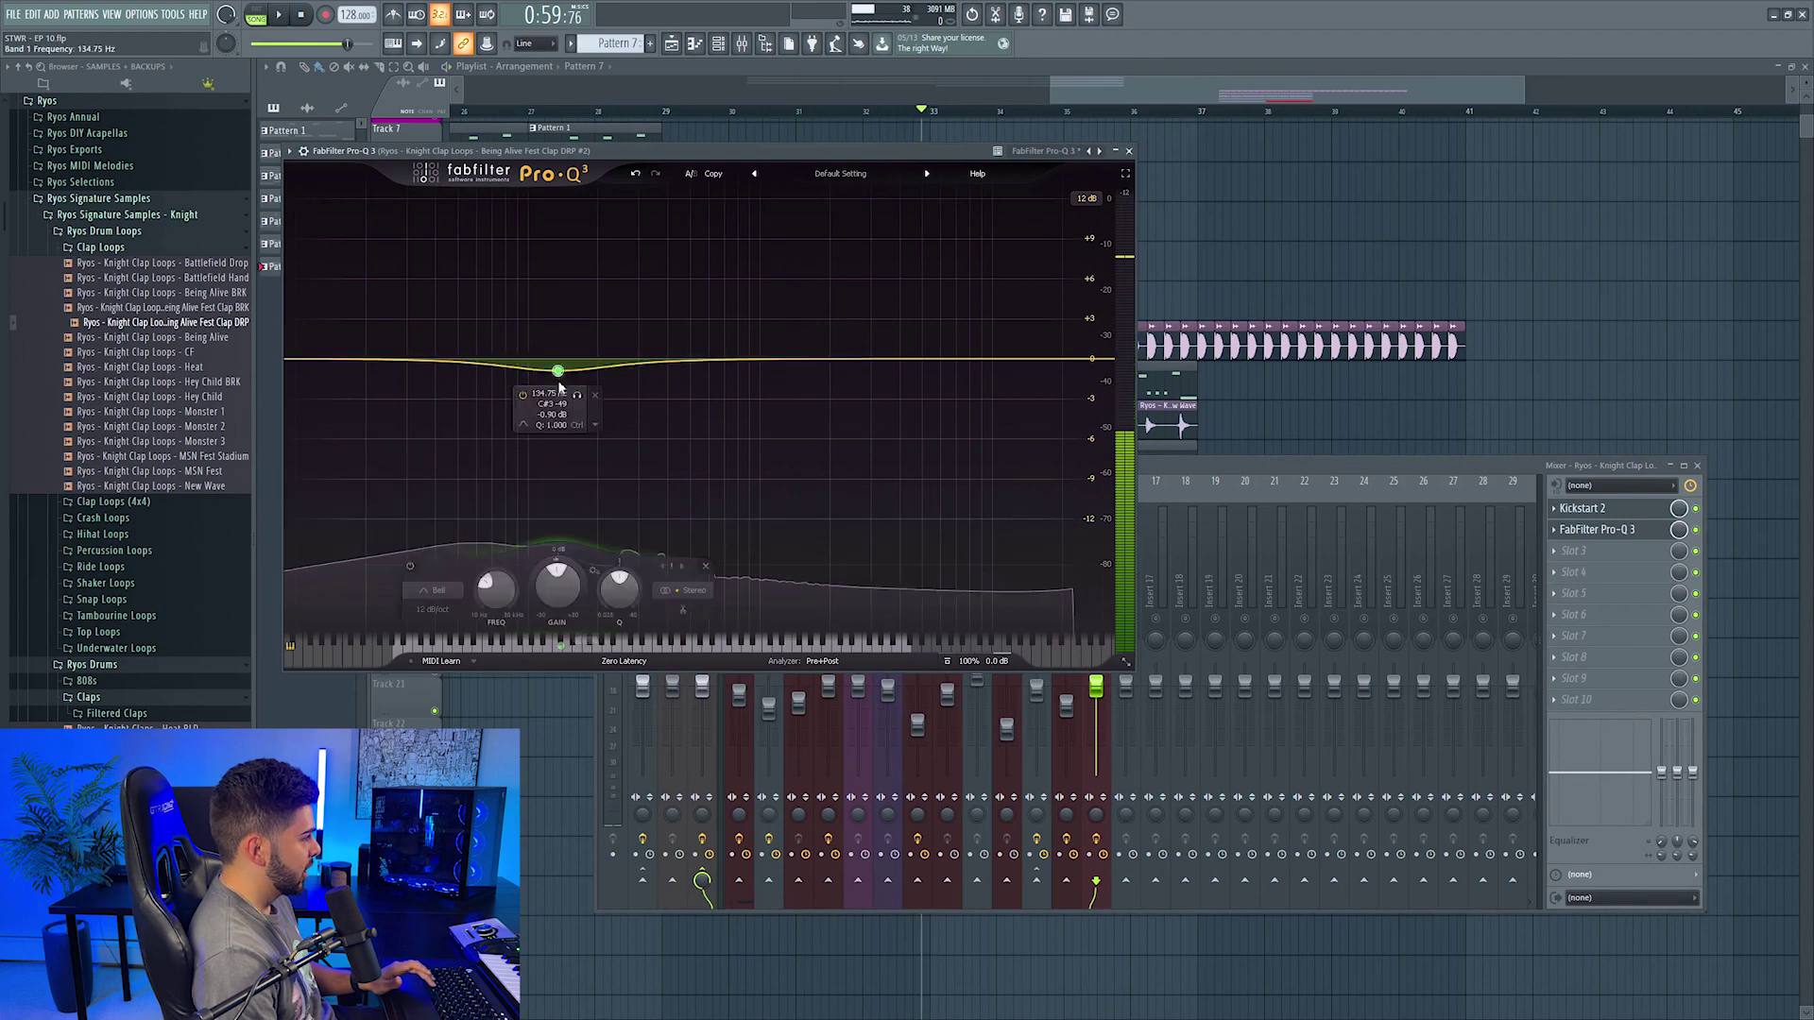
pyautogui.click(434, 587)
pyautogui.press('space')
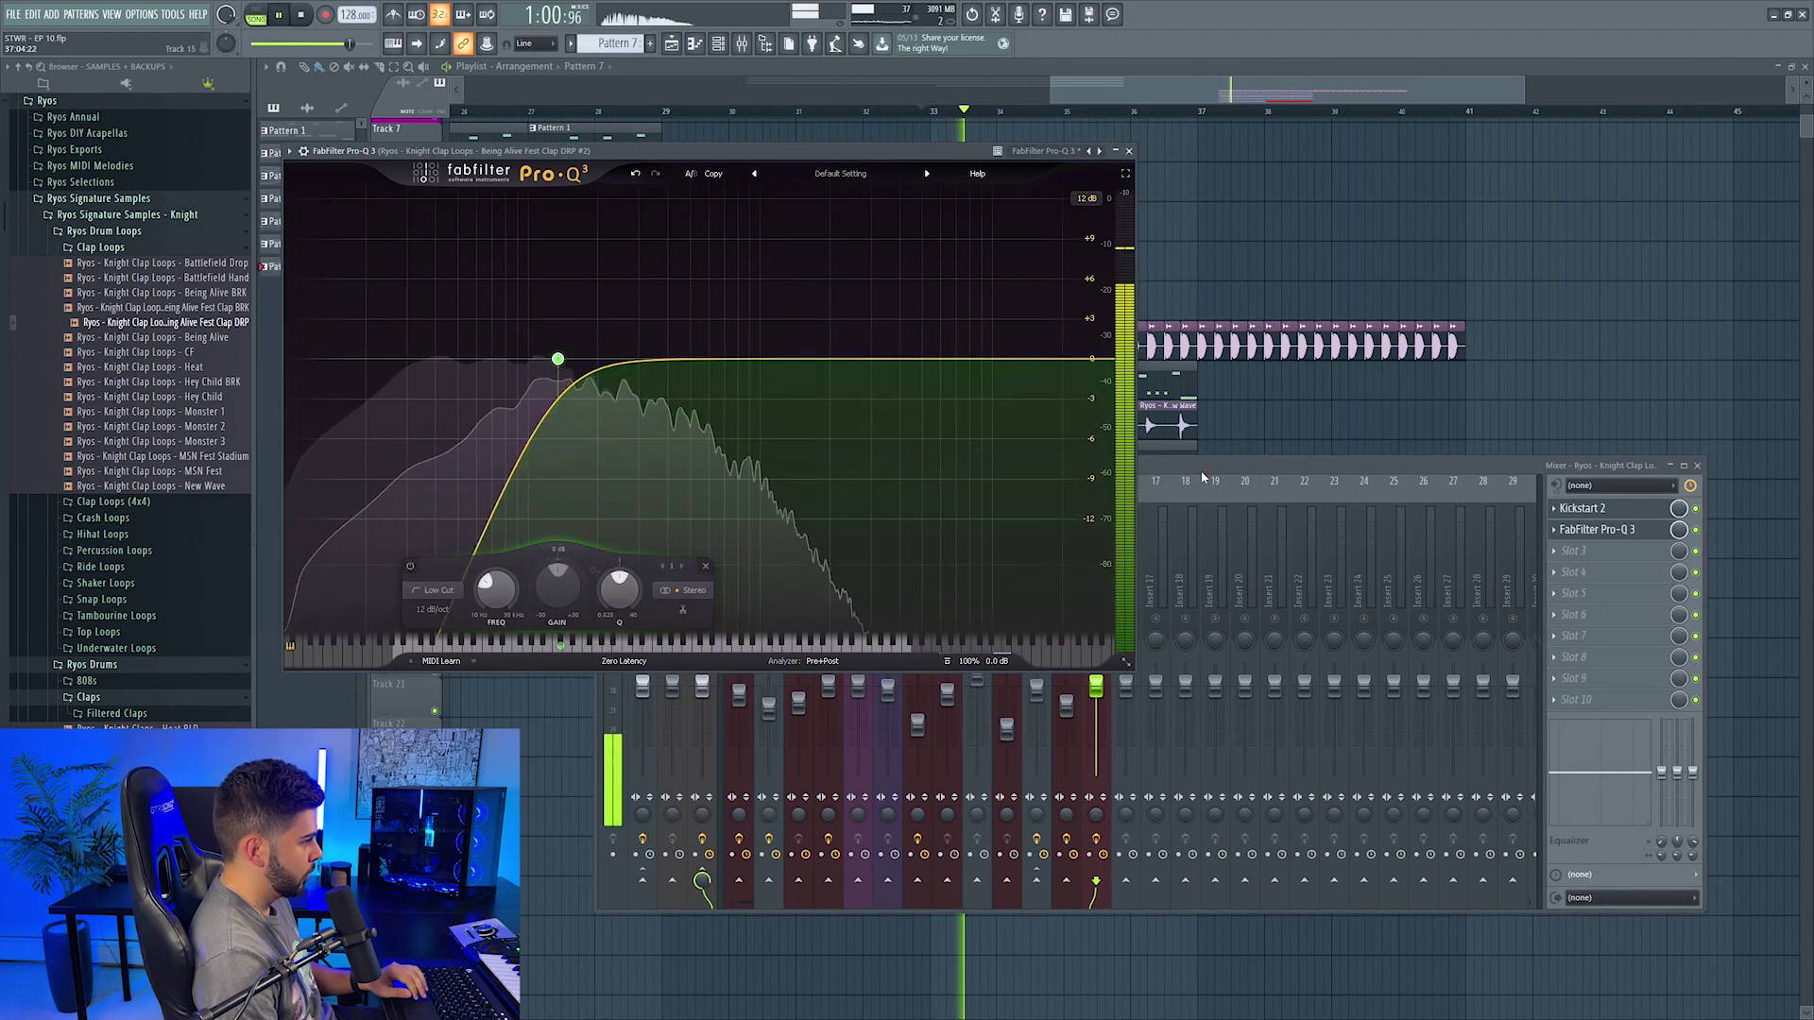
# Step: Add CamelCrusher with the British Clean patch before Kickstart 2 on track 15, and lower that track to about -4.8 dB
pyautogui.click(1554, 551)
pyautogui.click(1021, 808)
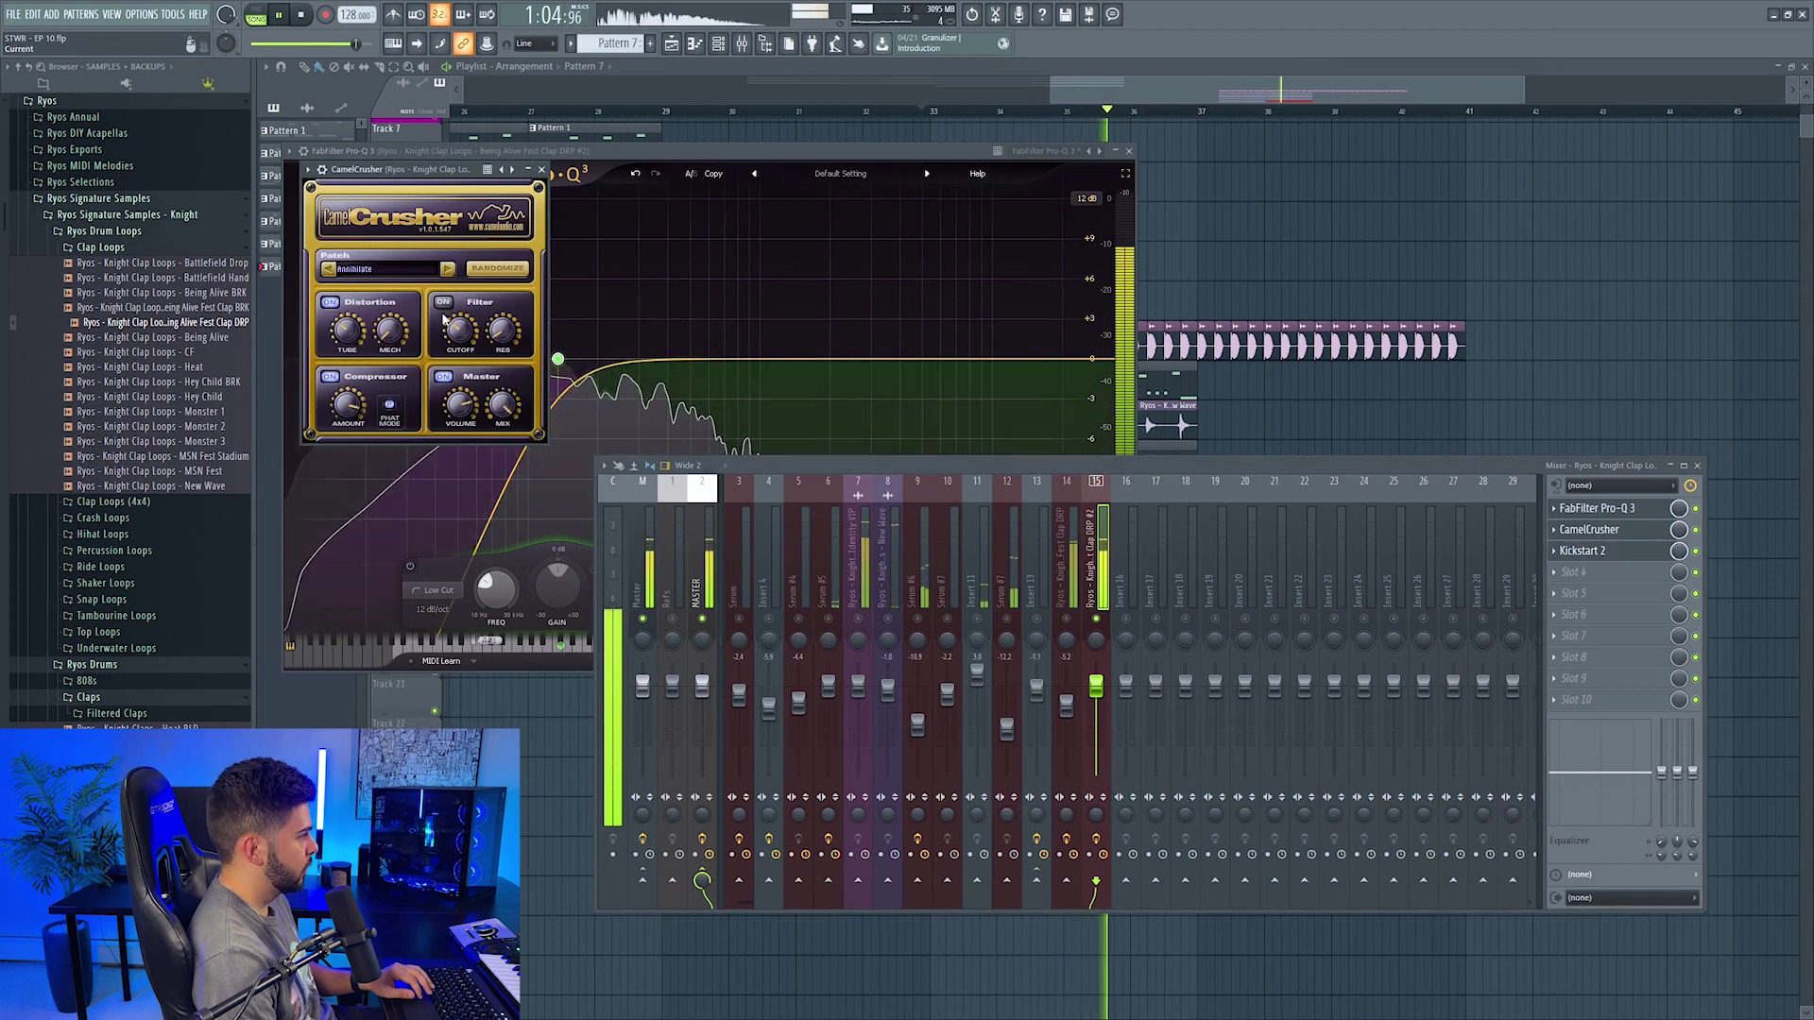
pyautogui.click(448, 270)
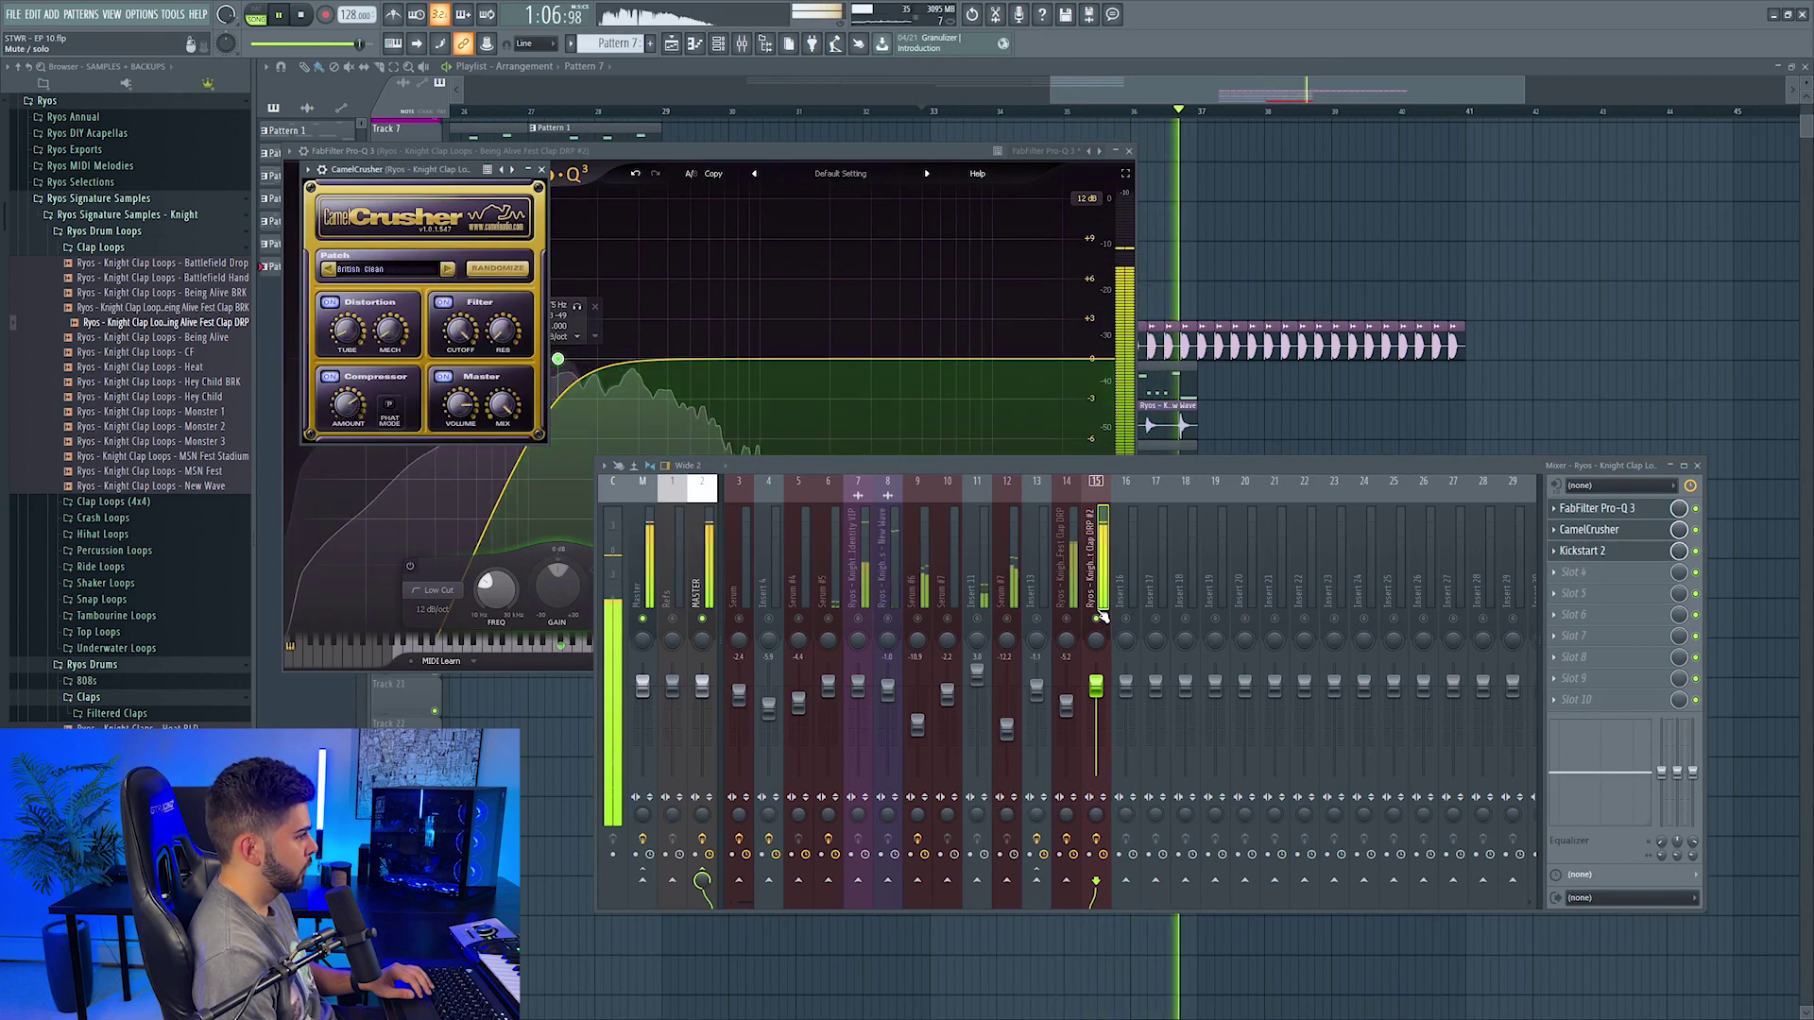
pyautogui.rightClick(1127, 620)
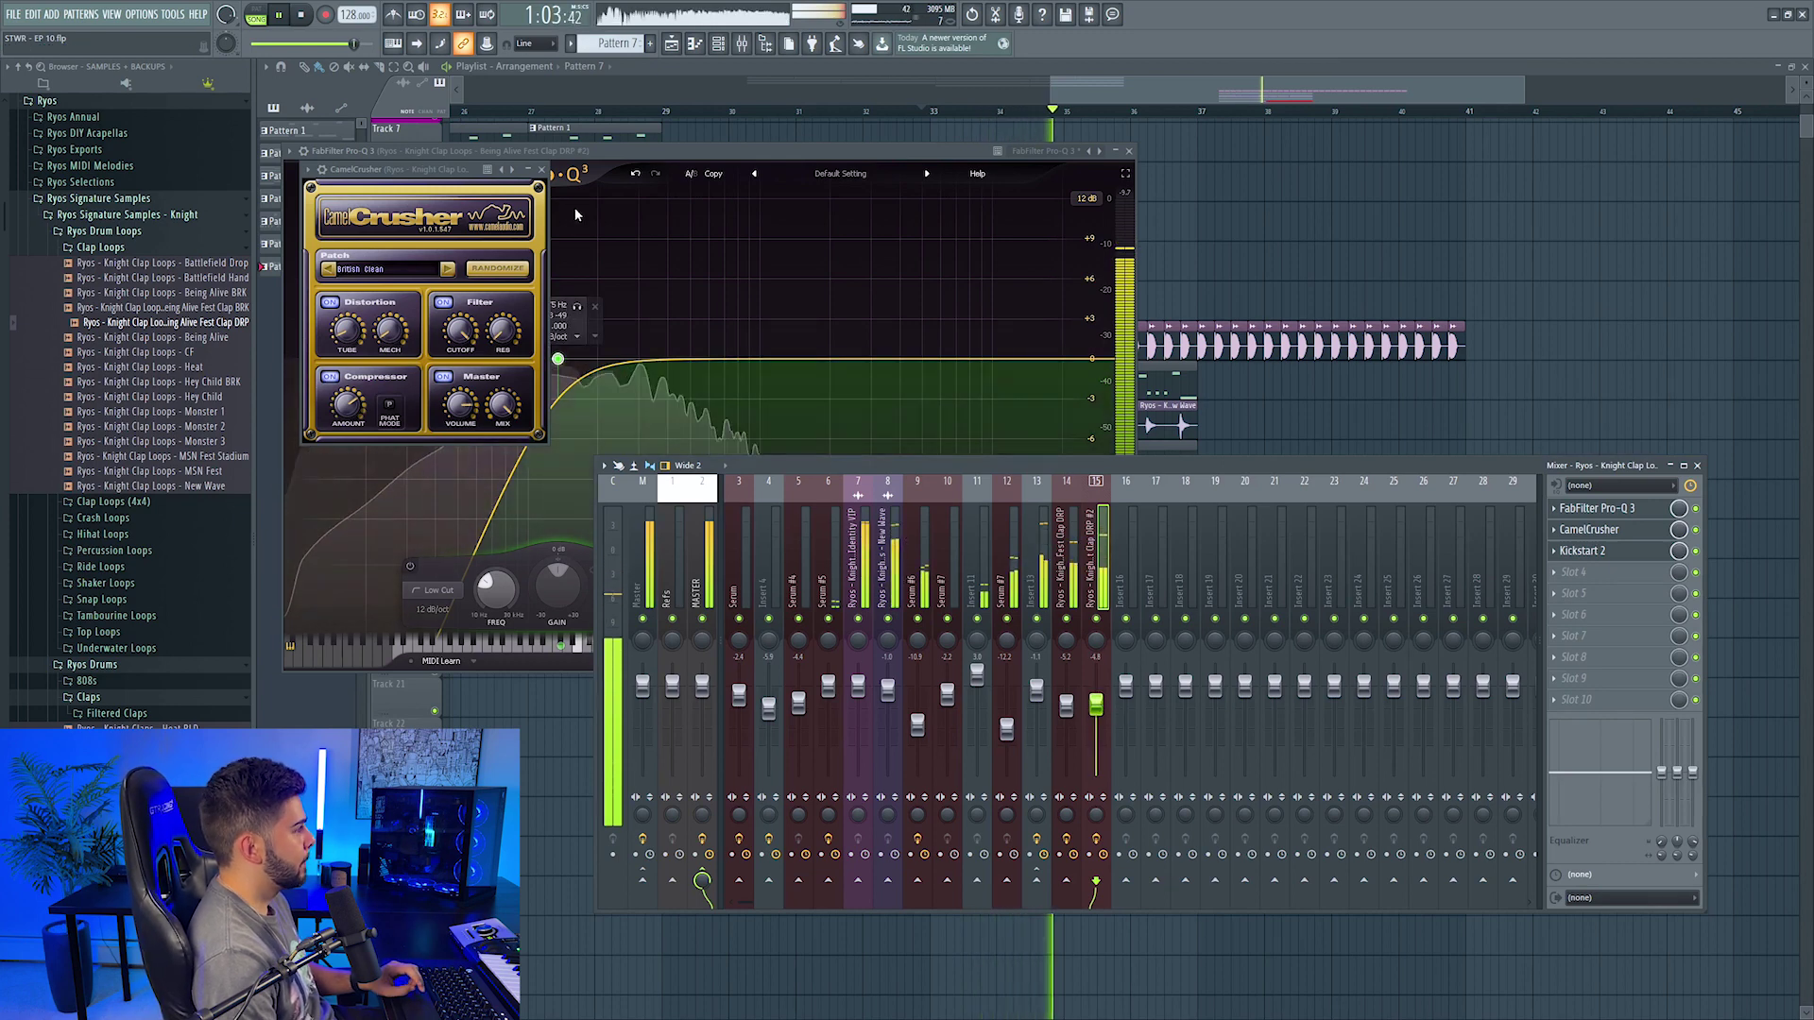
pyautogui.click(540, 170)
pyautogui.click(1129, 151)
pyautogui.press('F9')
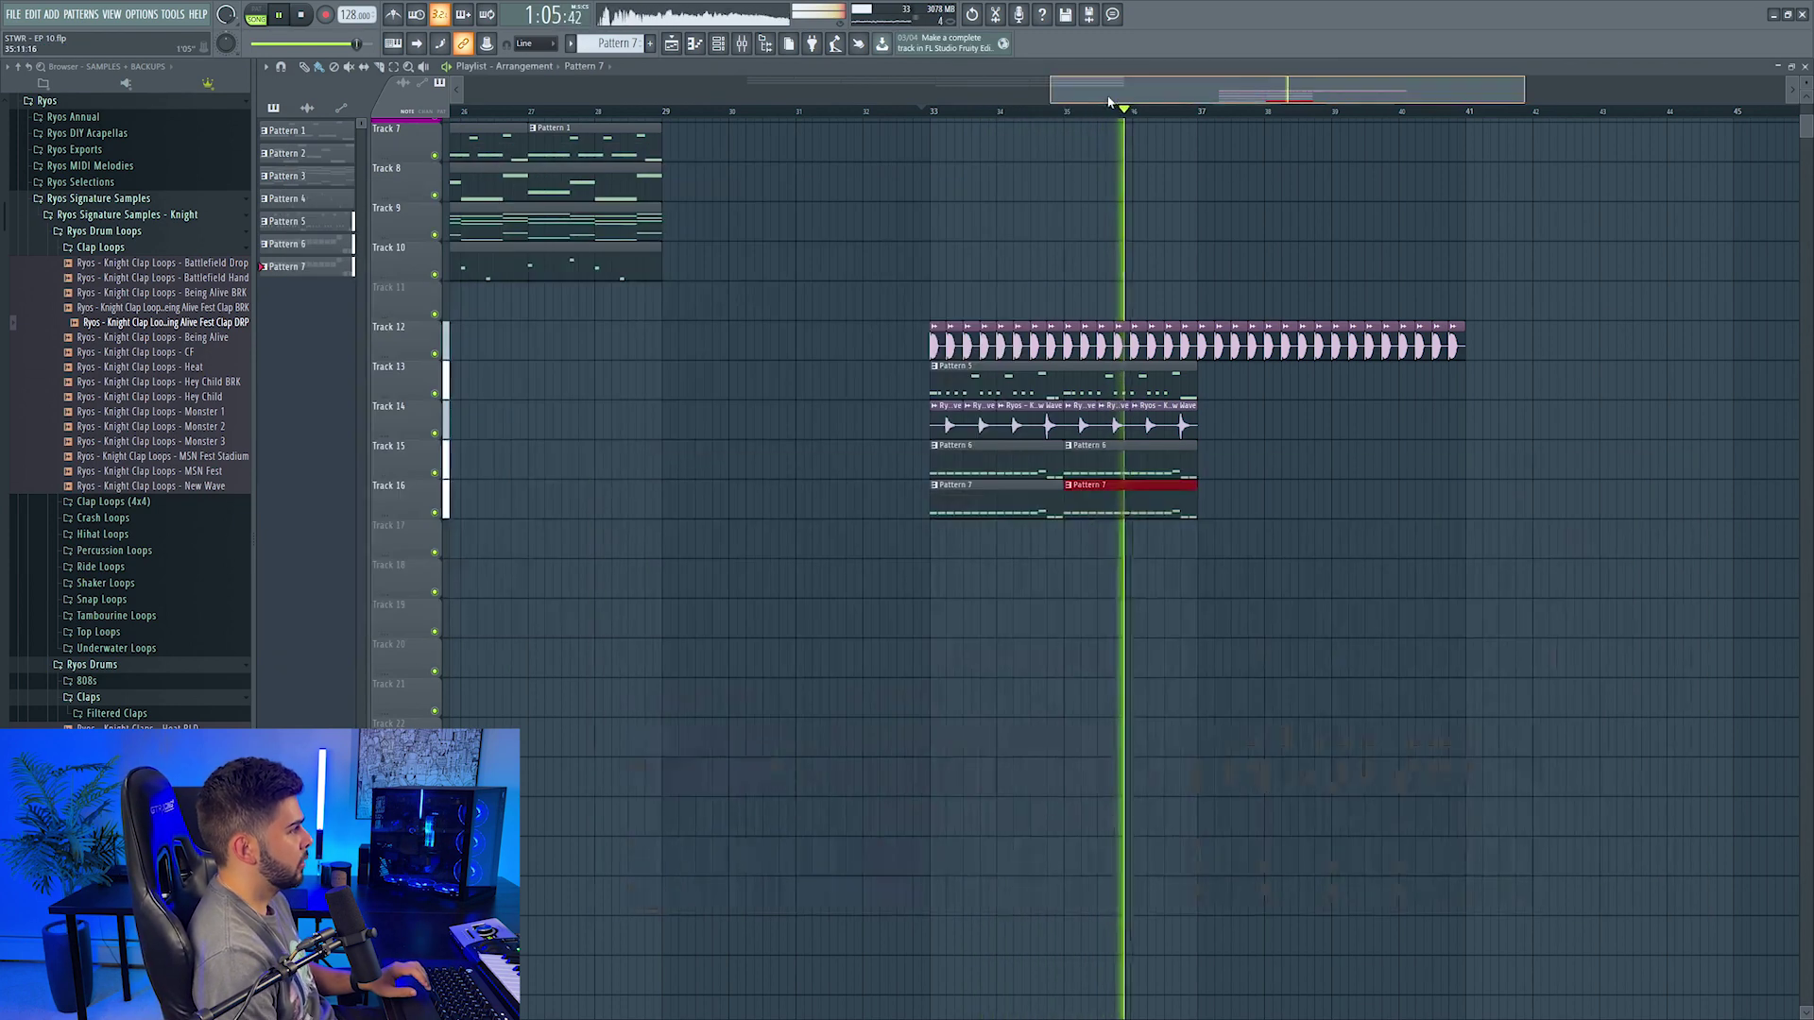
# Step: Duplicate the clips on Tracks 13 to 16 to bar 37 and return the playhead to bar 33
pyautogui.moveTo(841, 383); pyautogui.dragTo(1233, 501)
pyautogui.moveTo(1017, 499); pyautogui.dragTo(1268, 504)
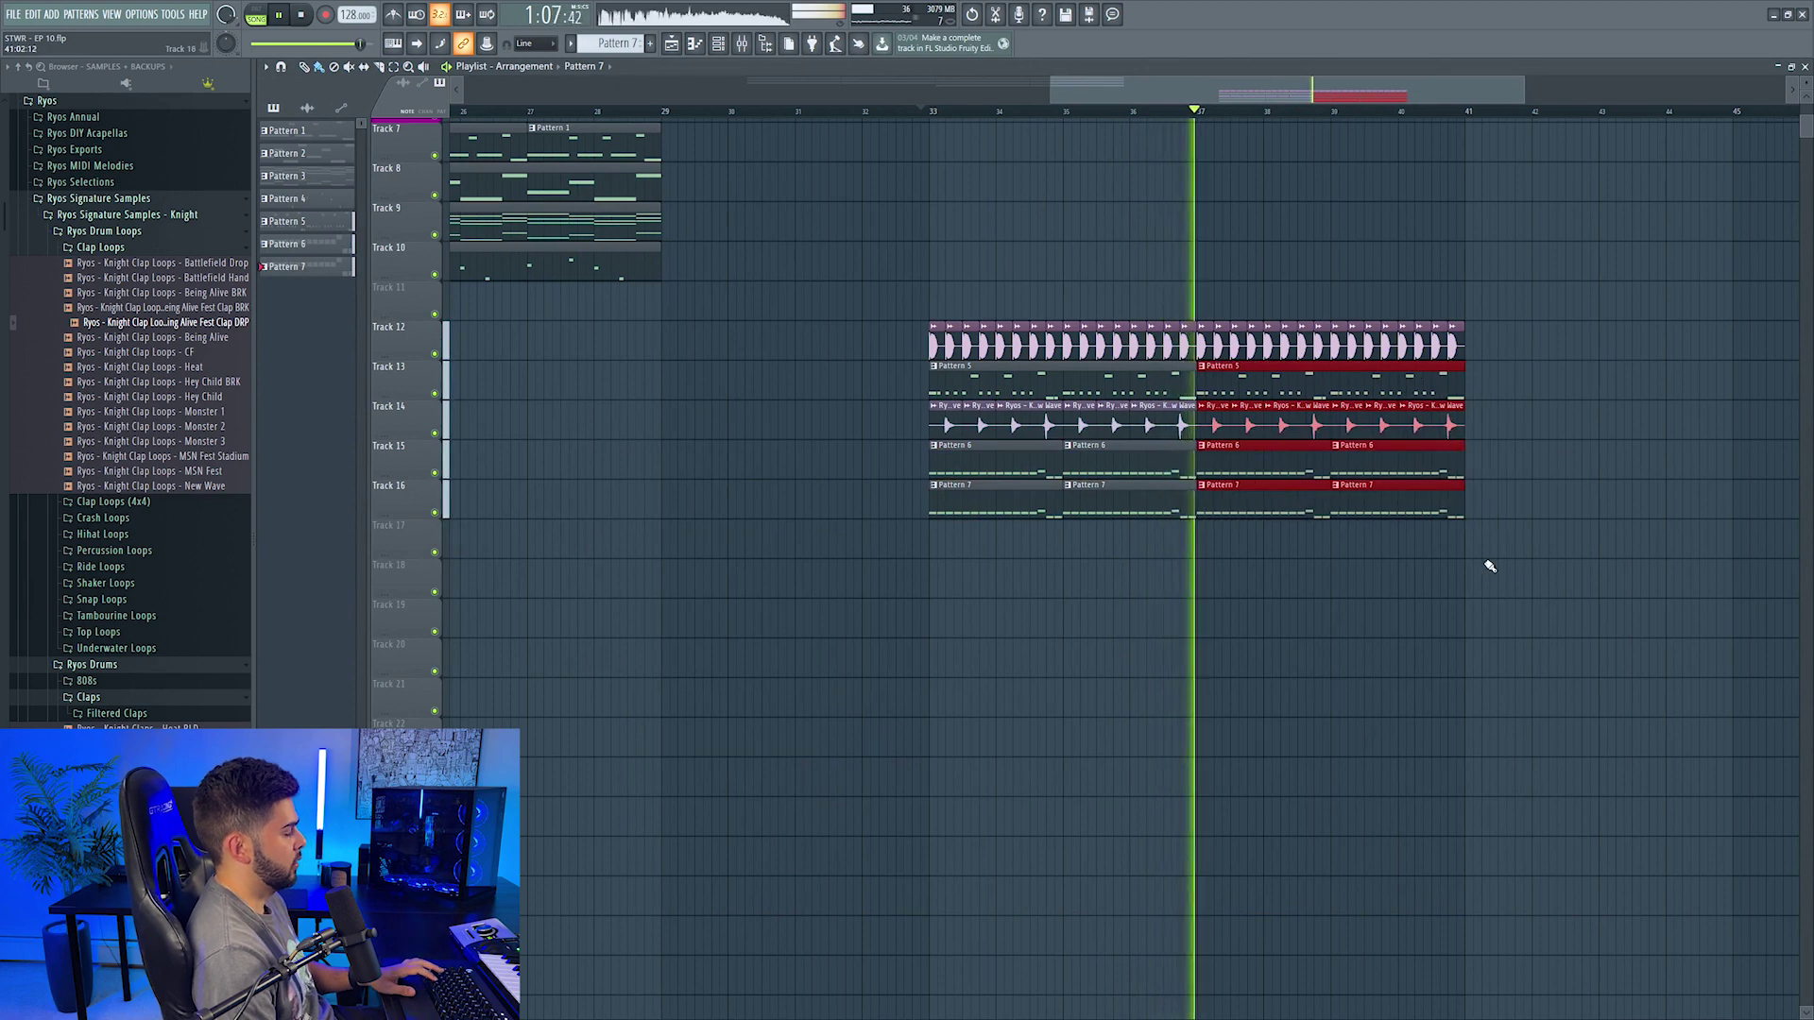
pyautogui.keyDown('ctrl'); pyautogui.click(1490, 565); pyautogui.keyUp('ctrl')
pyautogui.press('space')
pyautogui.click(932, 113)
# Step: Mute Track 16 and rework Pattern 6's bass notes in the Layer channel's piano roll during playback
pyautogui.scroll(-4, 1311, 94)
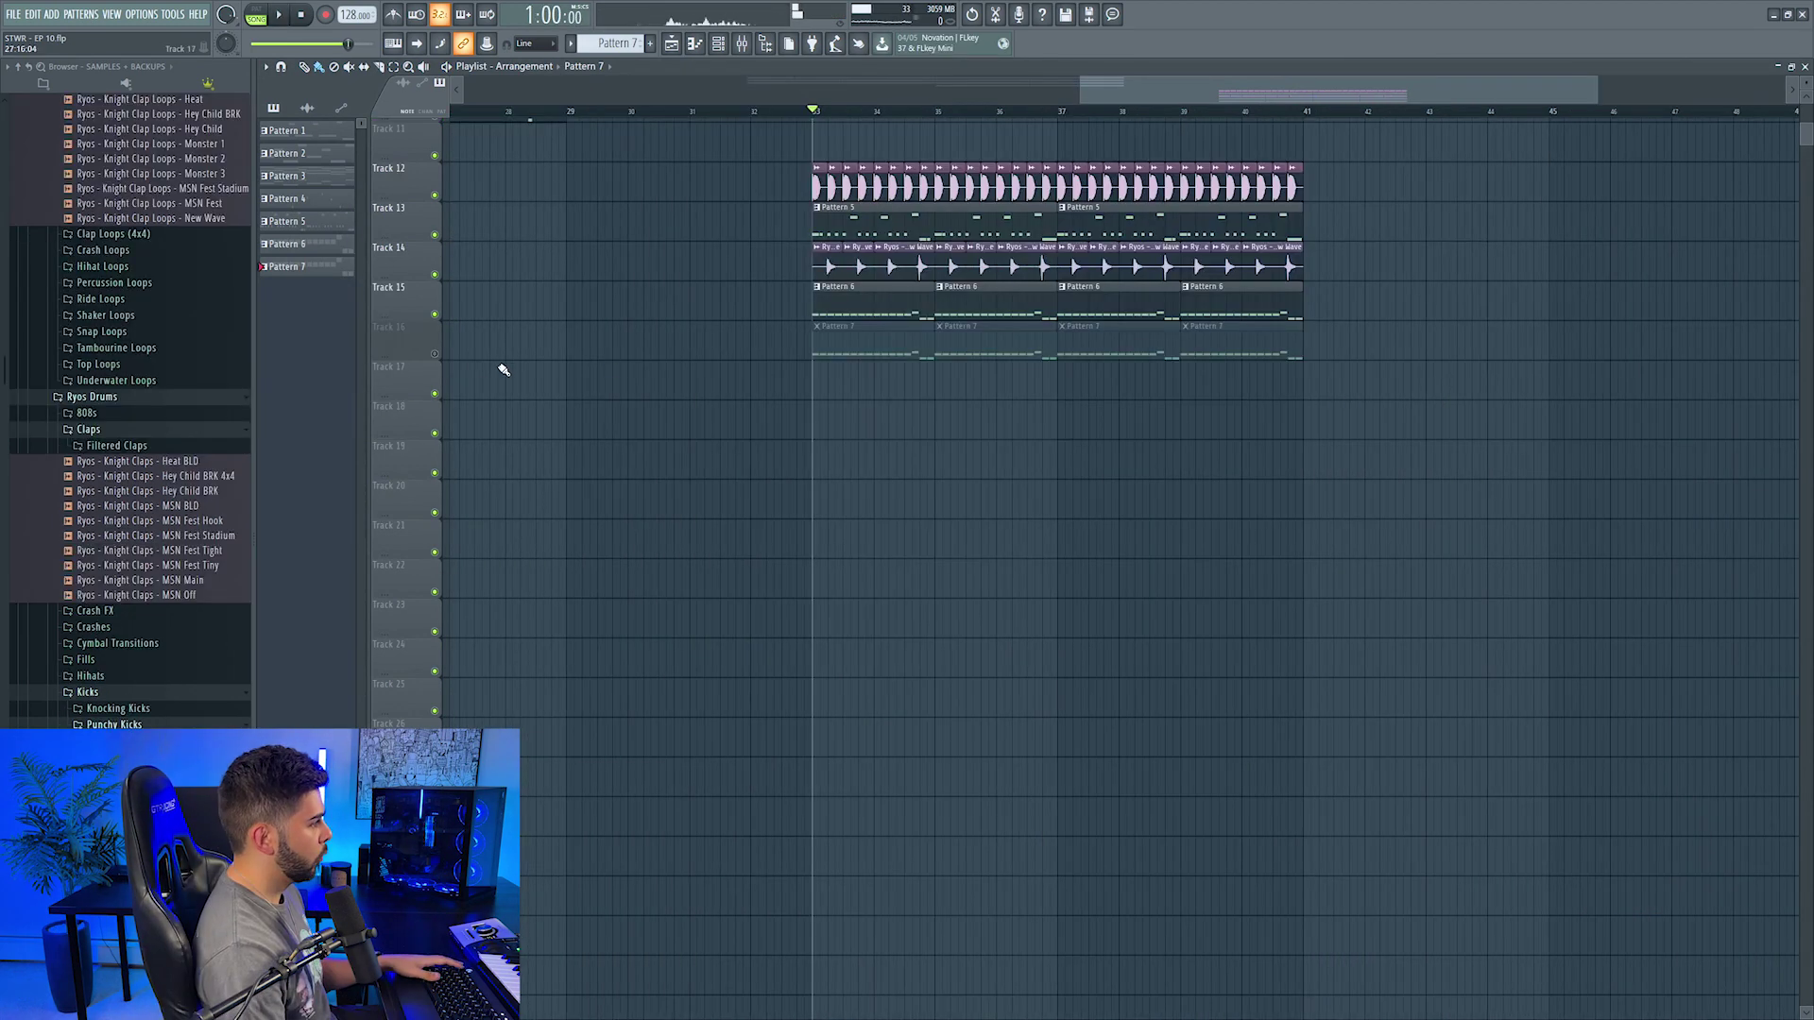
pyautogui.click(435, 354)
pyautogui.doubleClick(846, 312)
pyautogui.press('space')
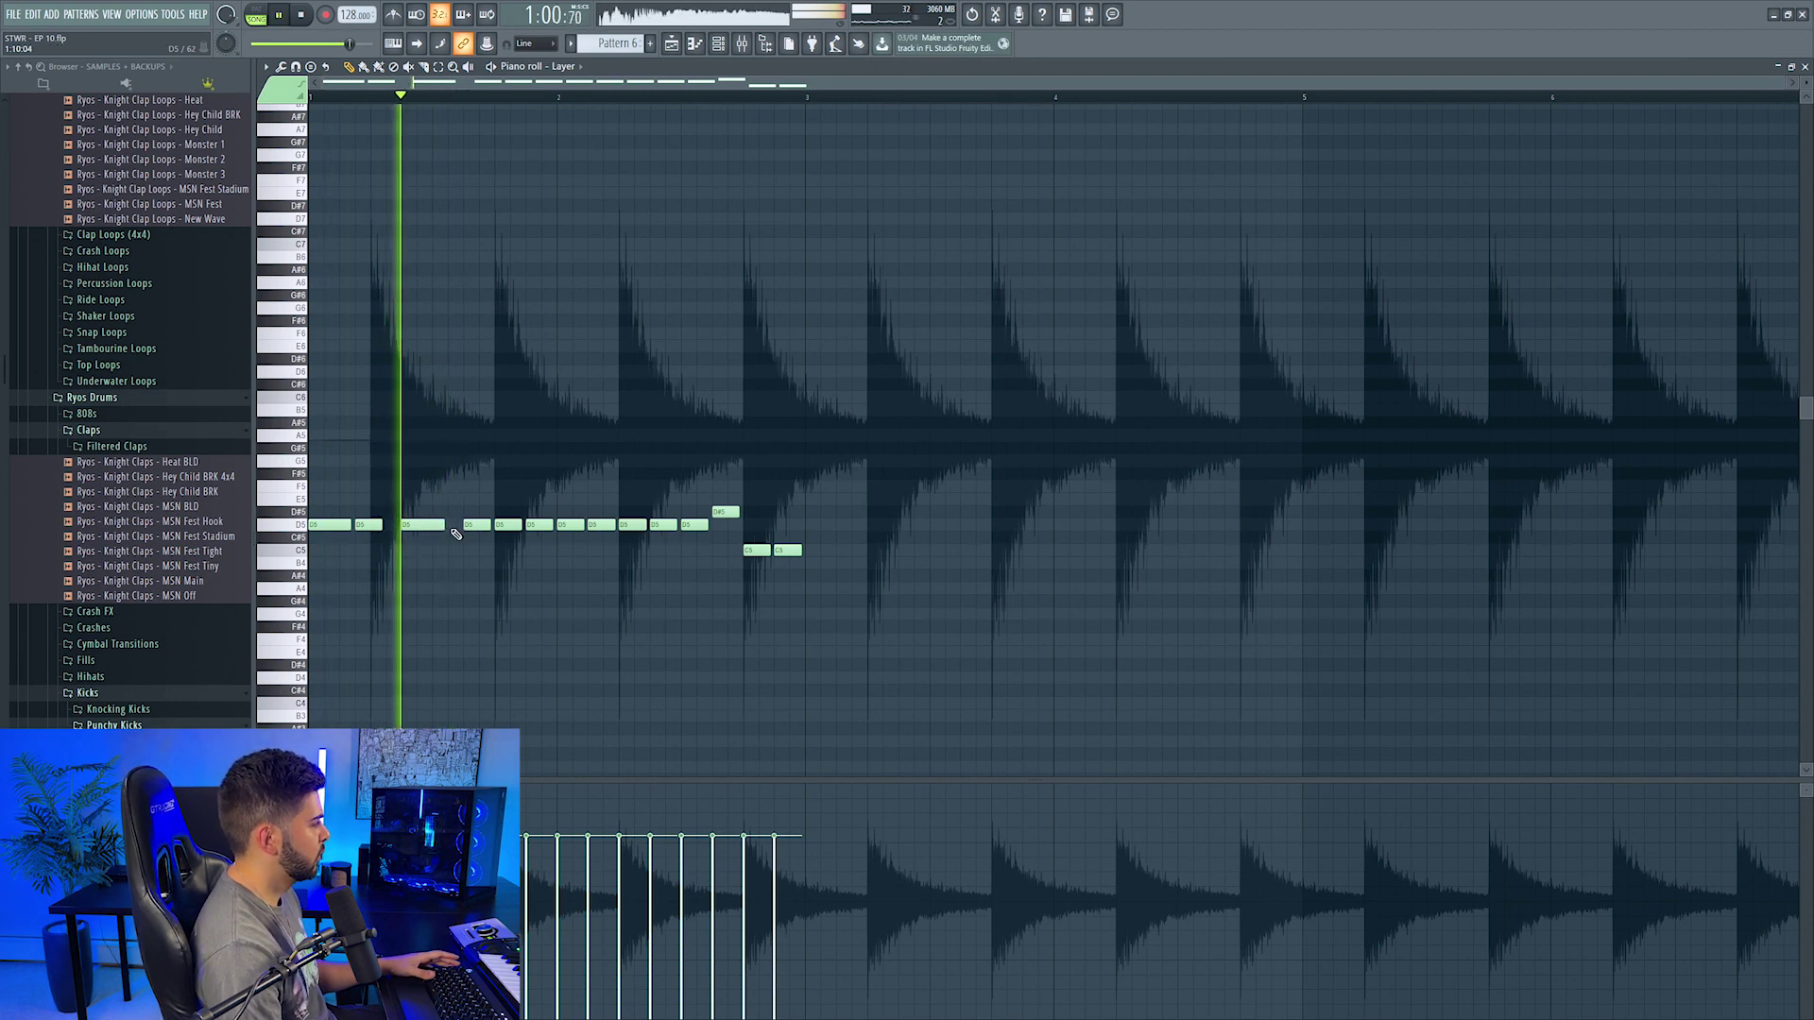
pyautogui.press('space')
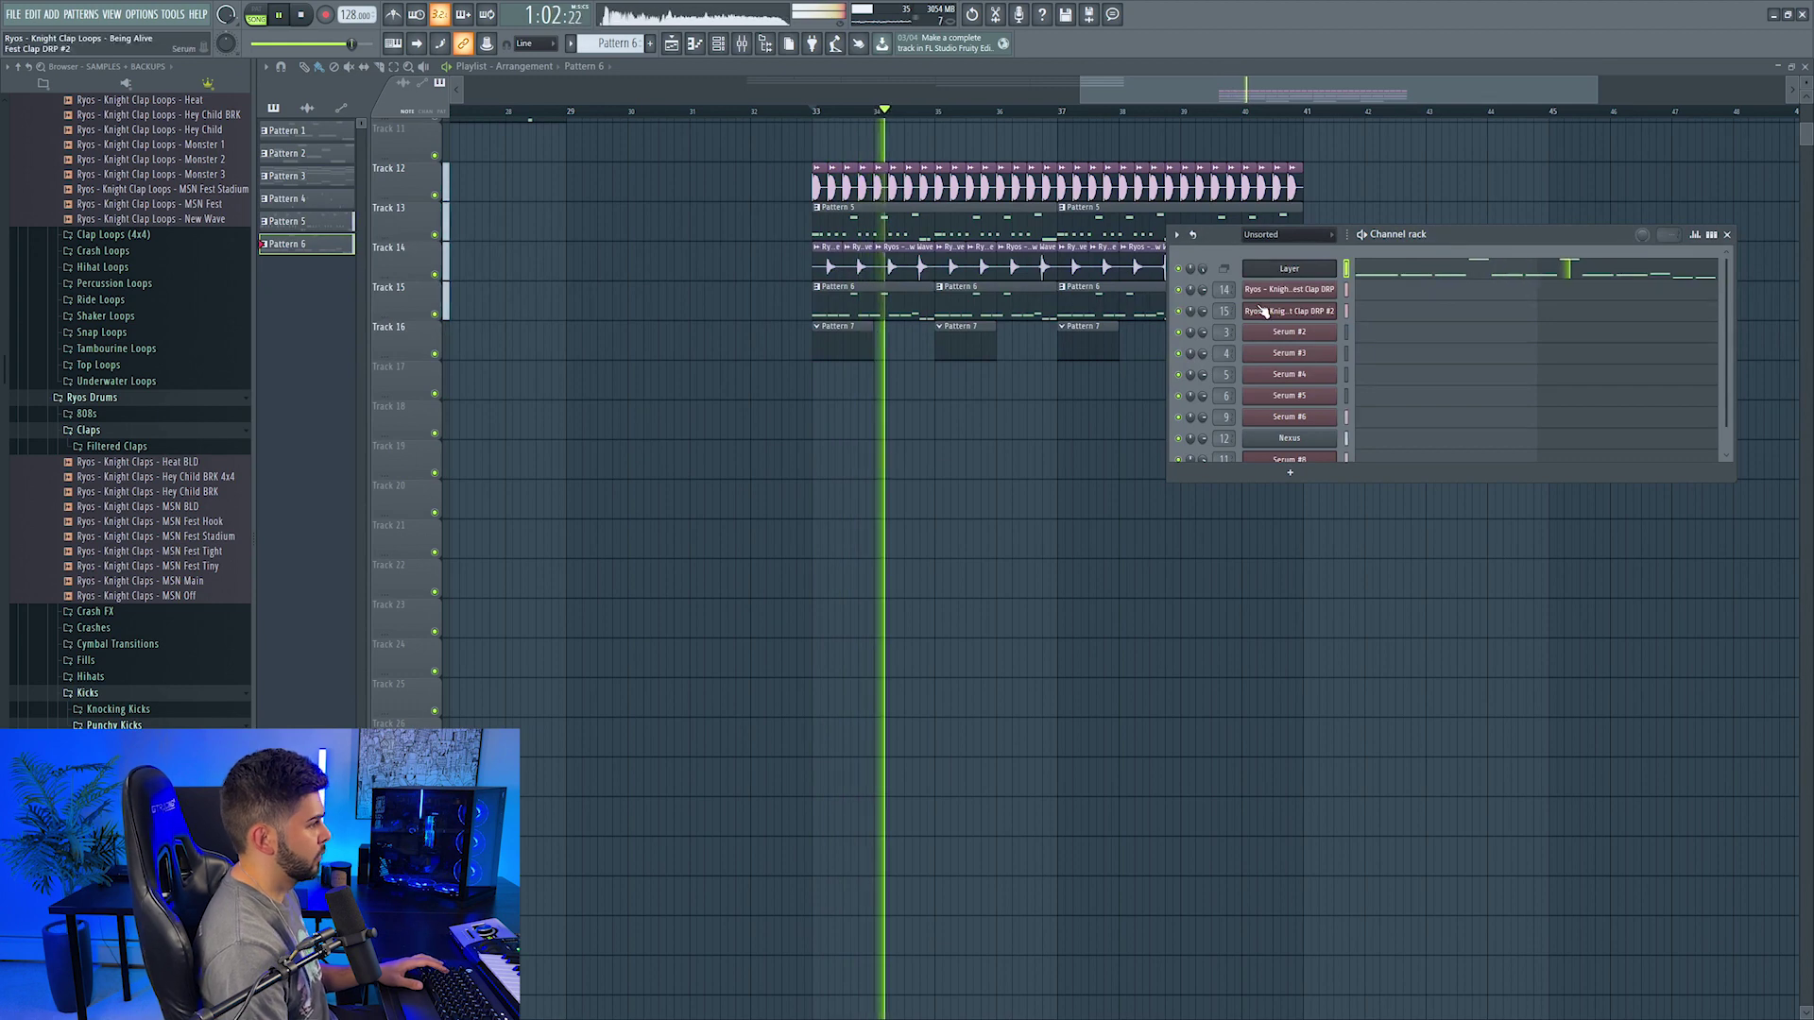
# Step: Delete all four Pattern 7 clips from Track 16
pyautogui.press('F6')
pyautogui.hscroll(1, 1166, 117)
pyautogui.rightClick(1102, 349)
pyautogui.rightClick(979, 349)
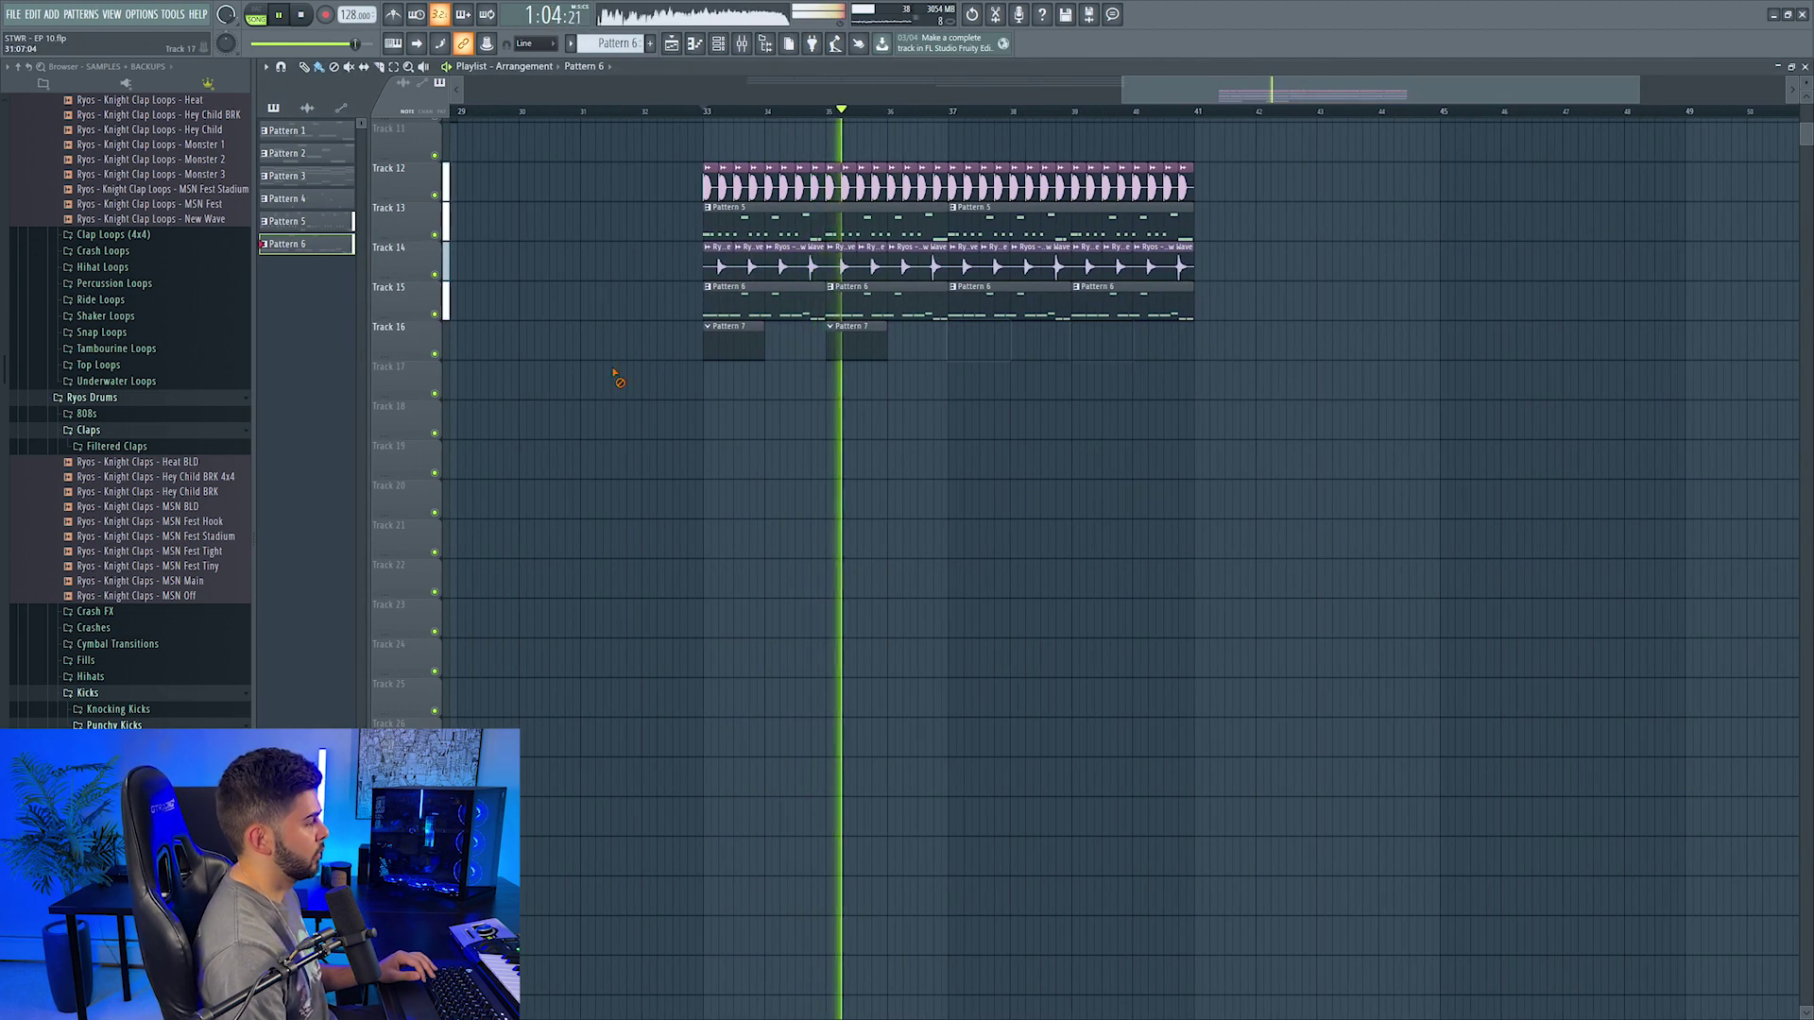
pyautogui.rightClick(855, 346)
pyautogui.rightClick(732, 346)
pyautogui.scroll(5, 806, 405)
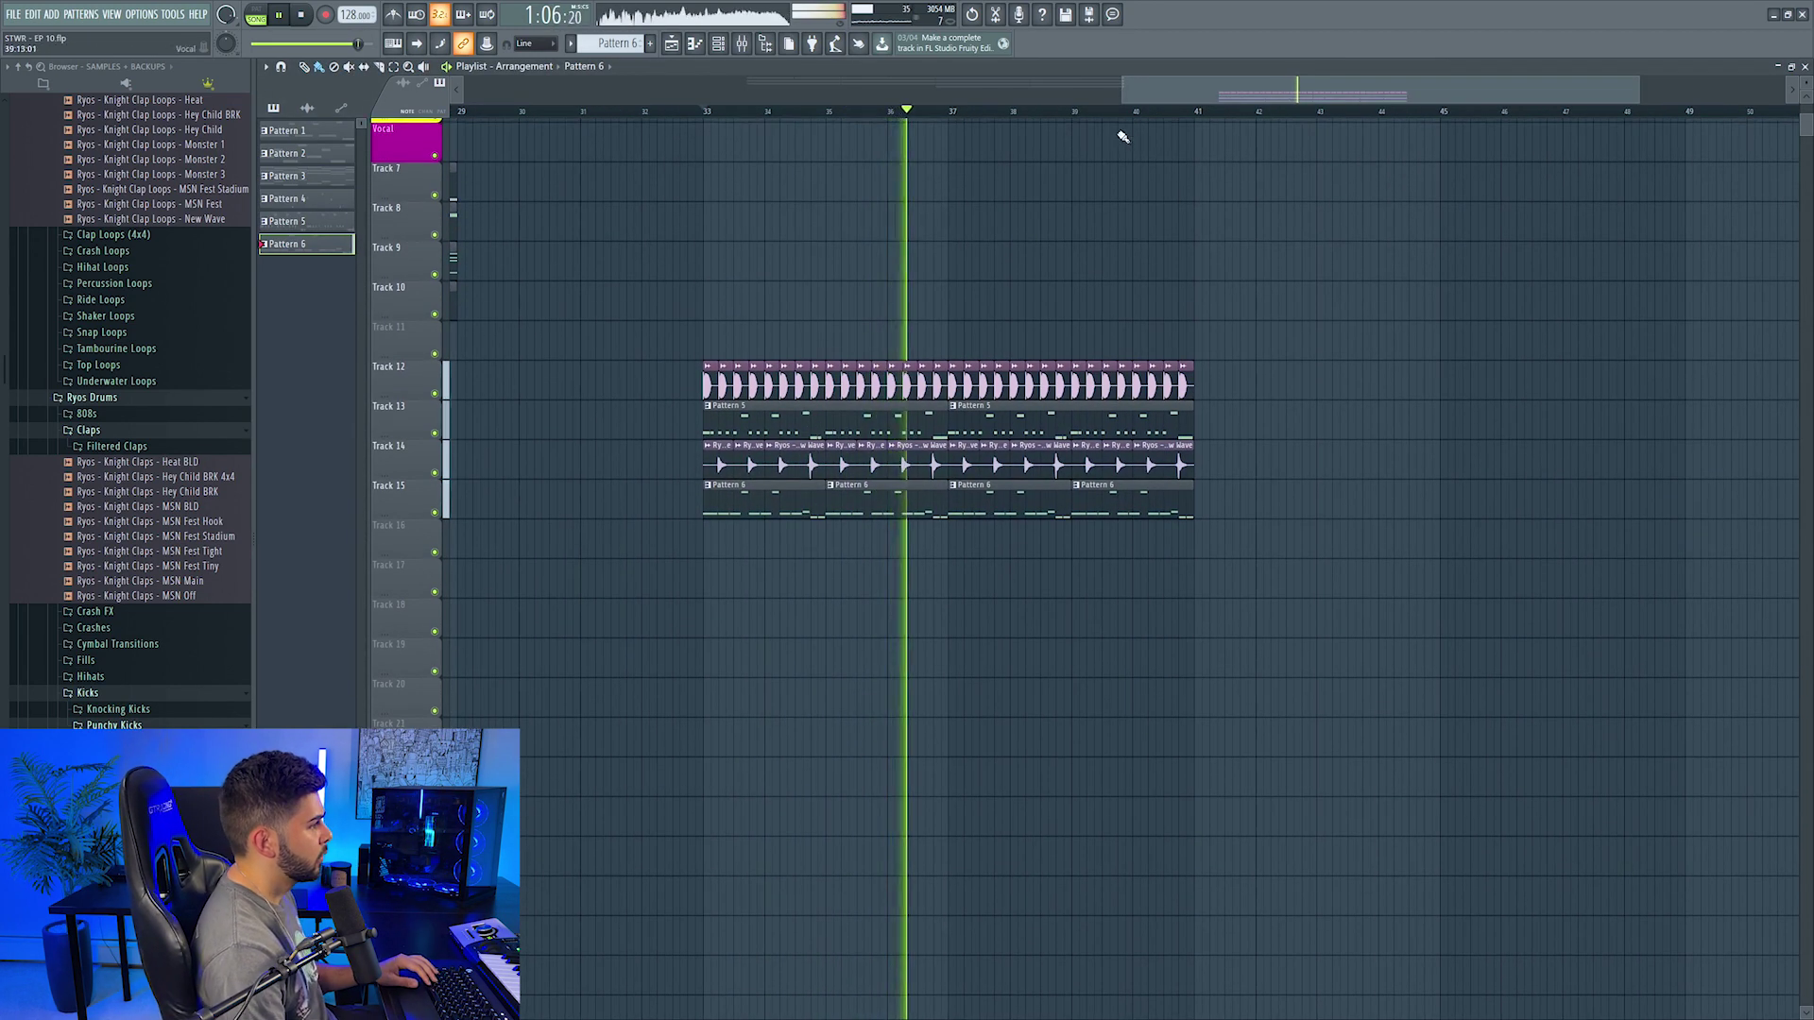
# Step: Move the Pattern 5 and Pattern 6 clips to Tracks 17 and 18 and the clap loops to Track 13
pyautogui.hscroll(1, 1122, 137)
pyautogui.scroll(1, 437, 472)
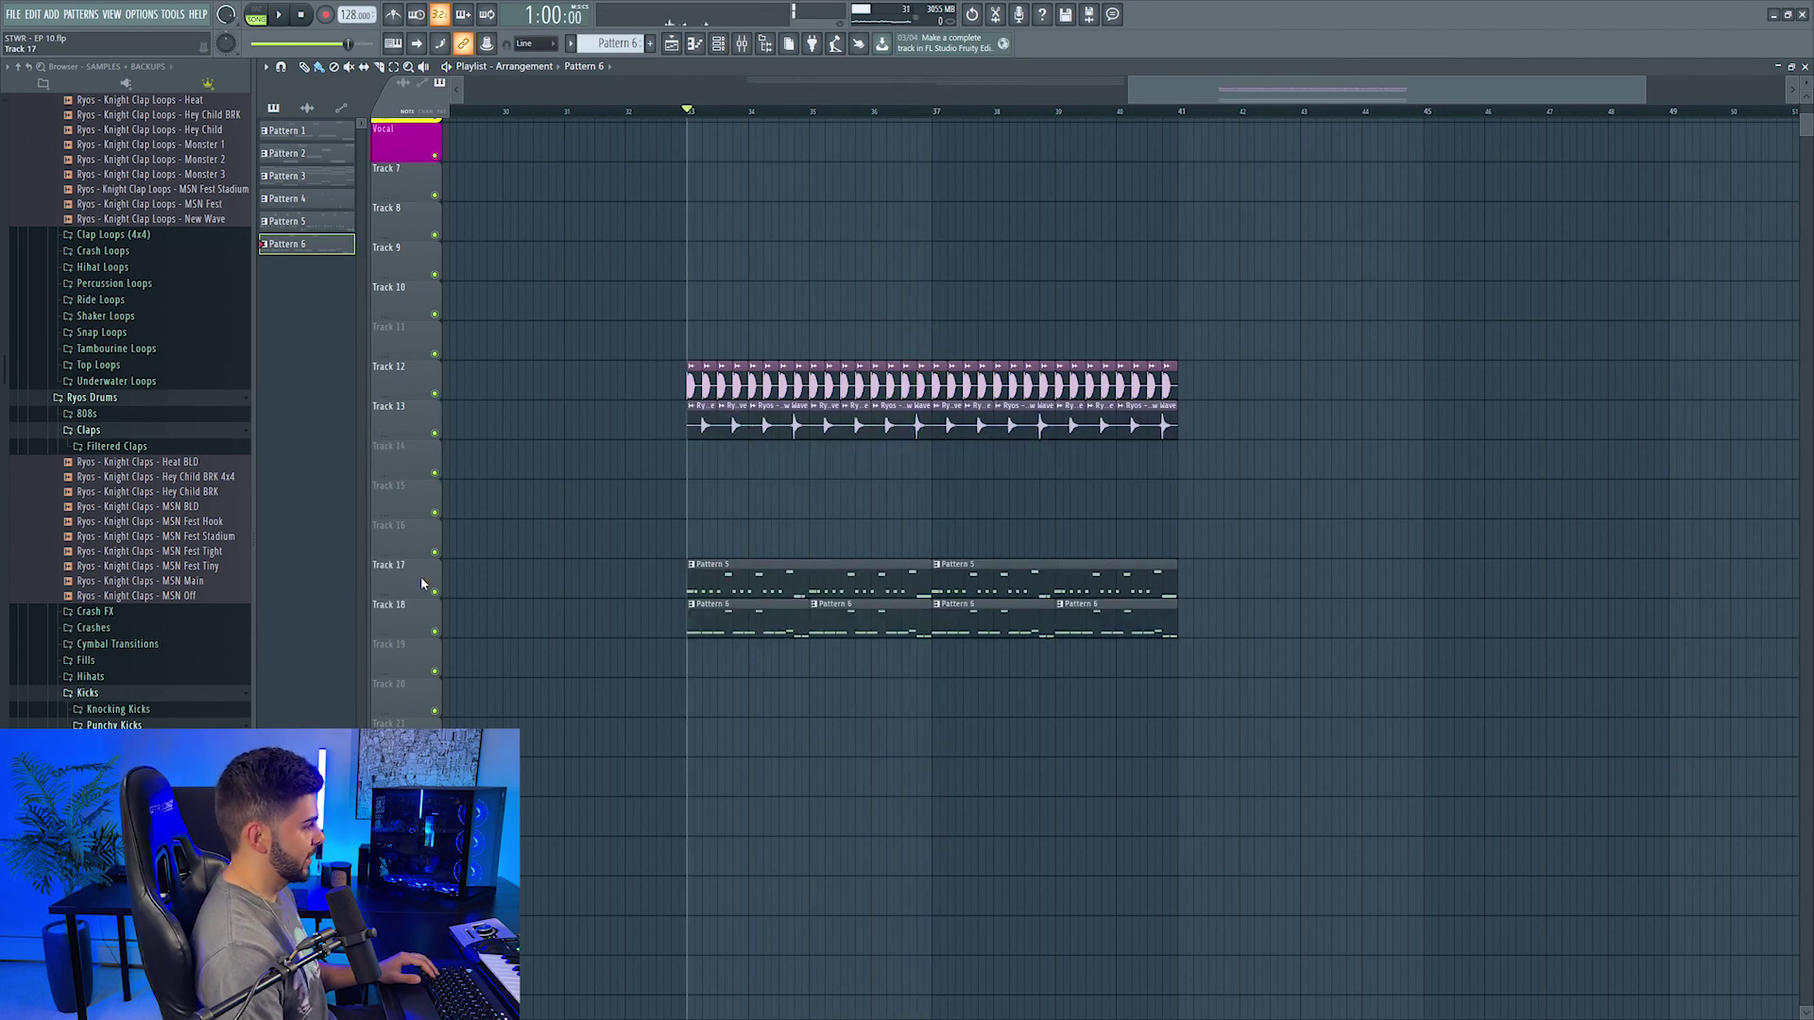
pyautogui.scroll(2, 938, 110)
# Step: Find 789_JC_V1_JC_HAT_02 in John Christian's CYMBALS samples and lay it as offbeat hats on Track 14
pyautogui.scroll(6, 100, 480)
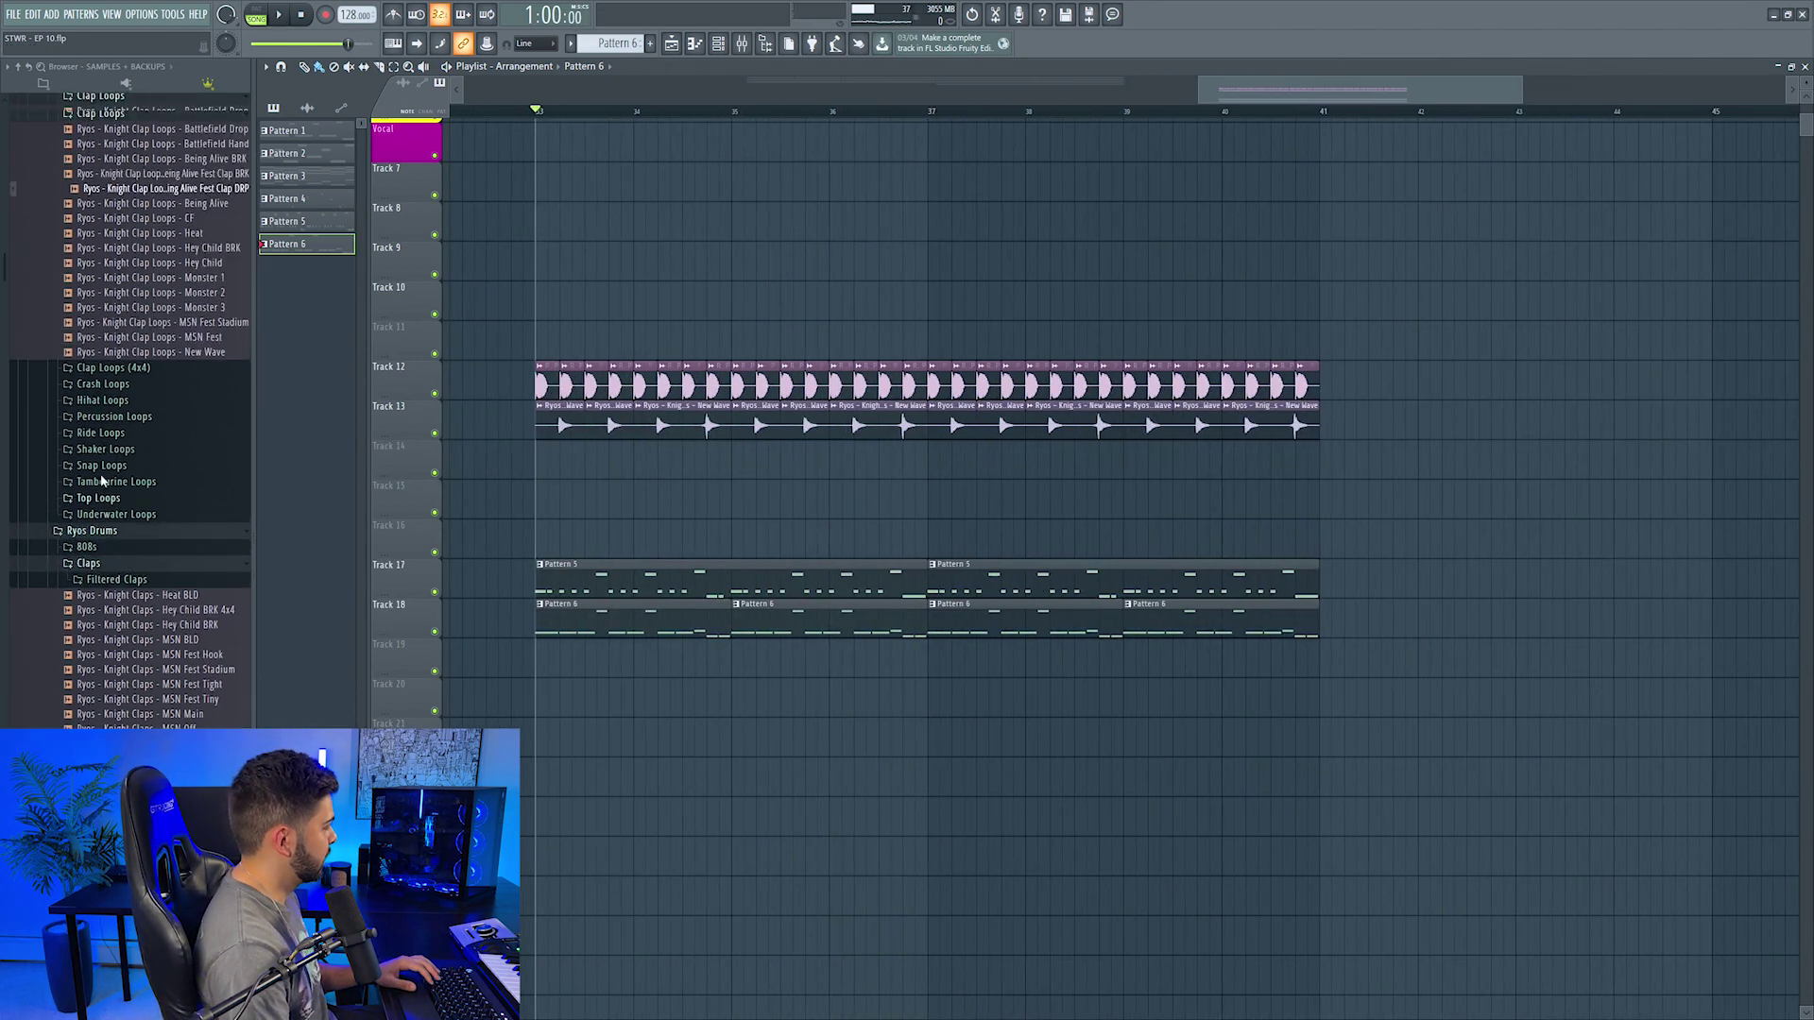
pyautogui.scroll(-5, 95, 510)
pyautogui.scroll(8, 95, 531)
pyautogui.click(121, 347)
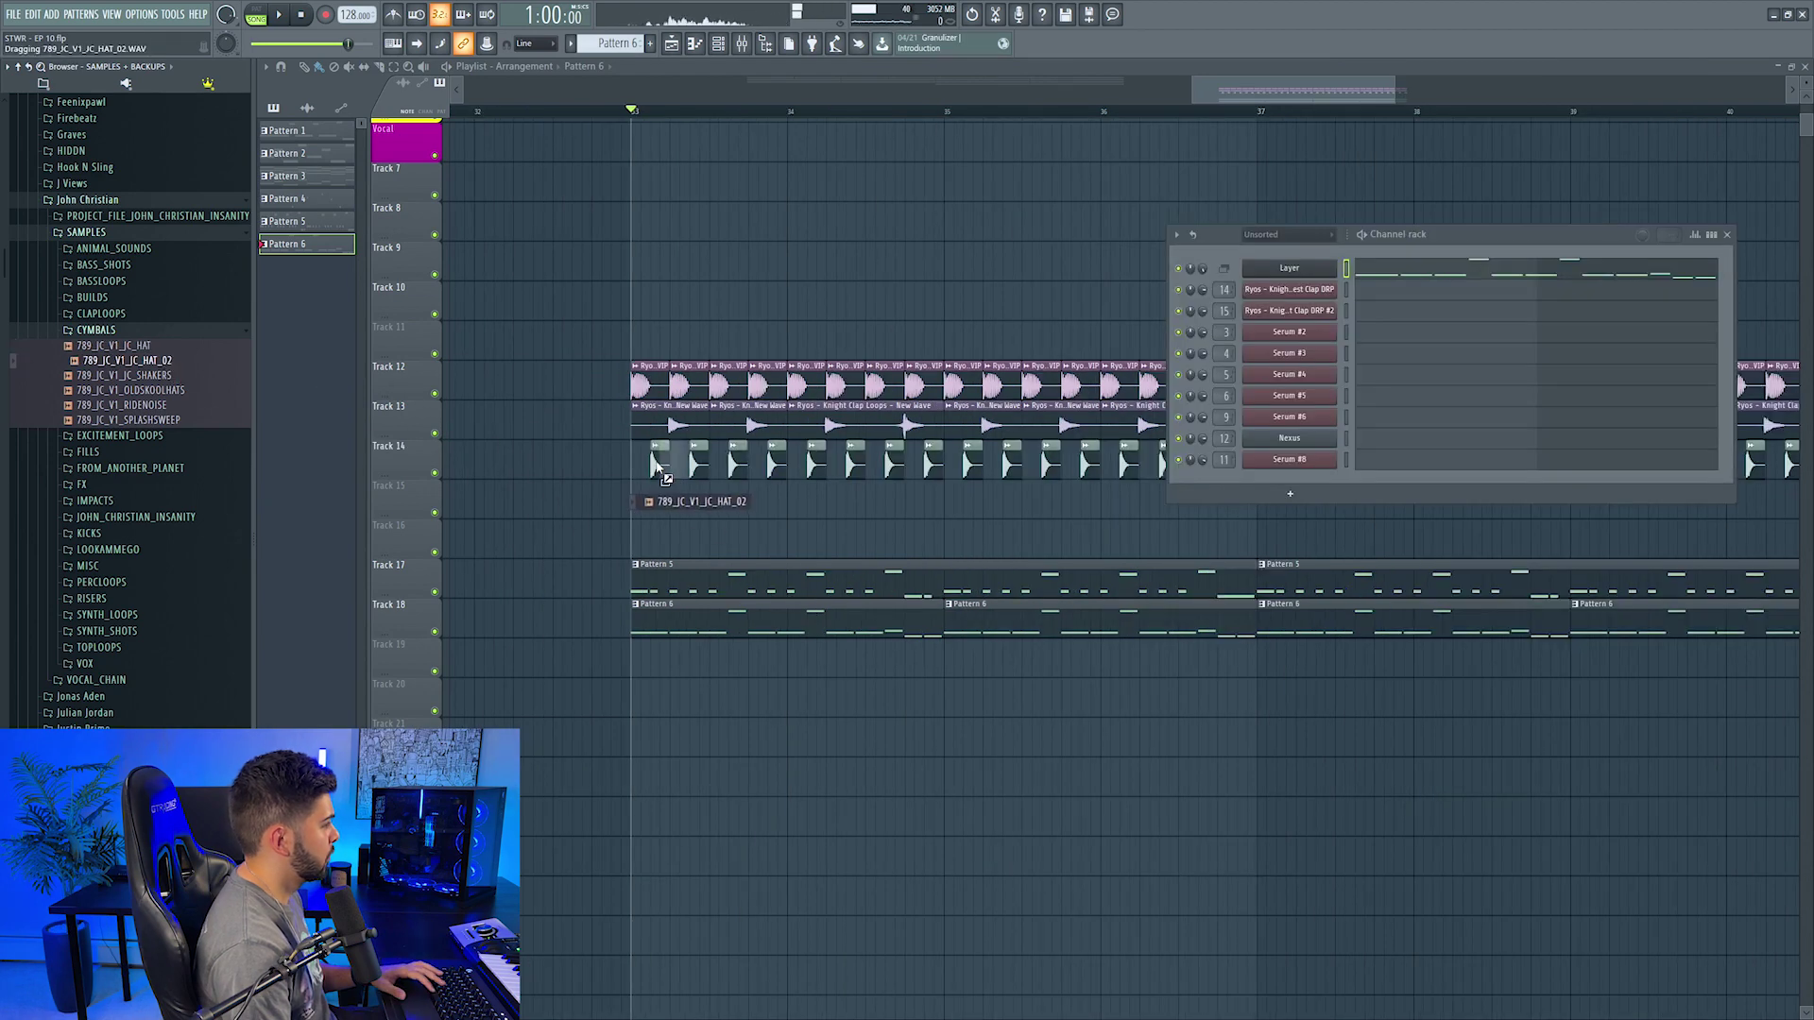
pyautogui.moveTo(659, 468); pyautogui.dragTo(659, 468)
pyautogui.press('space')
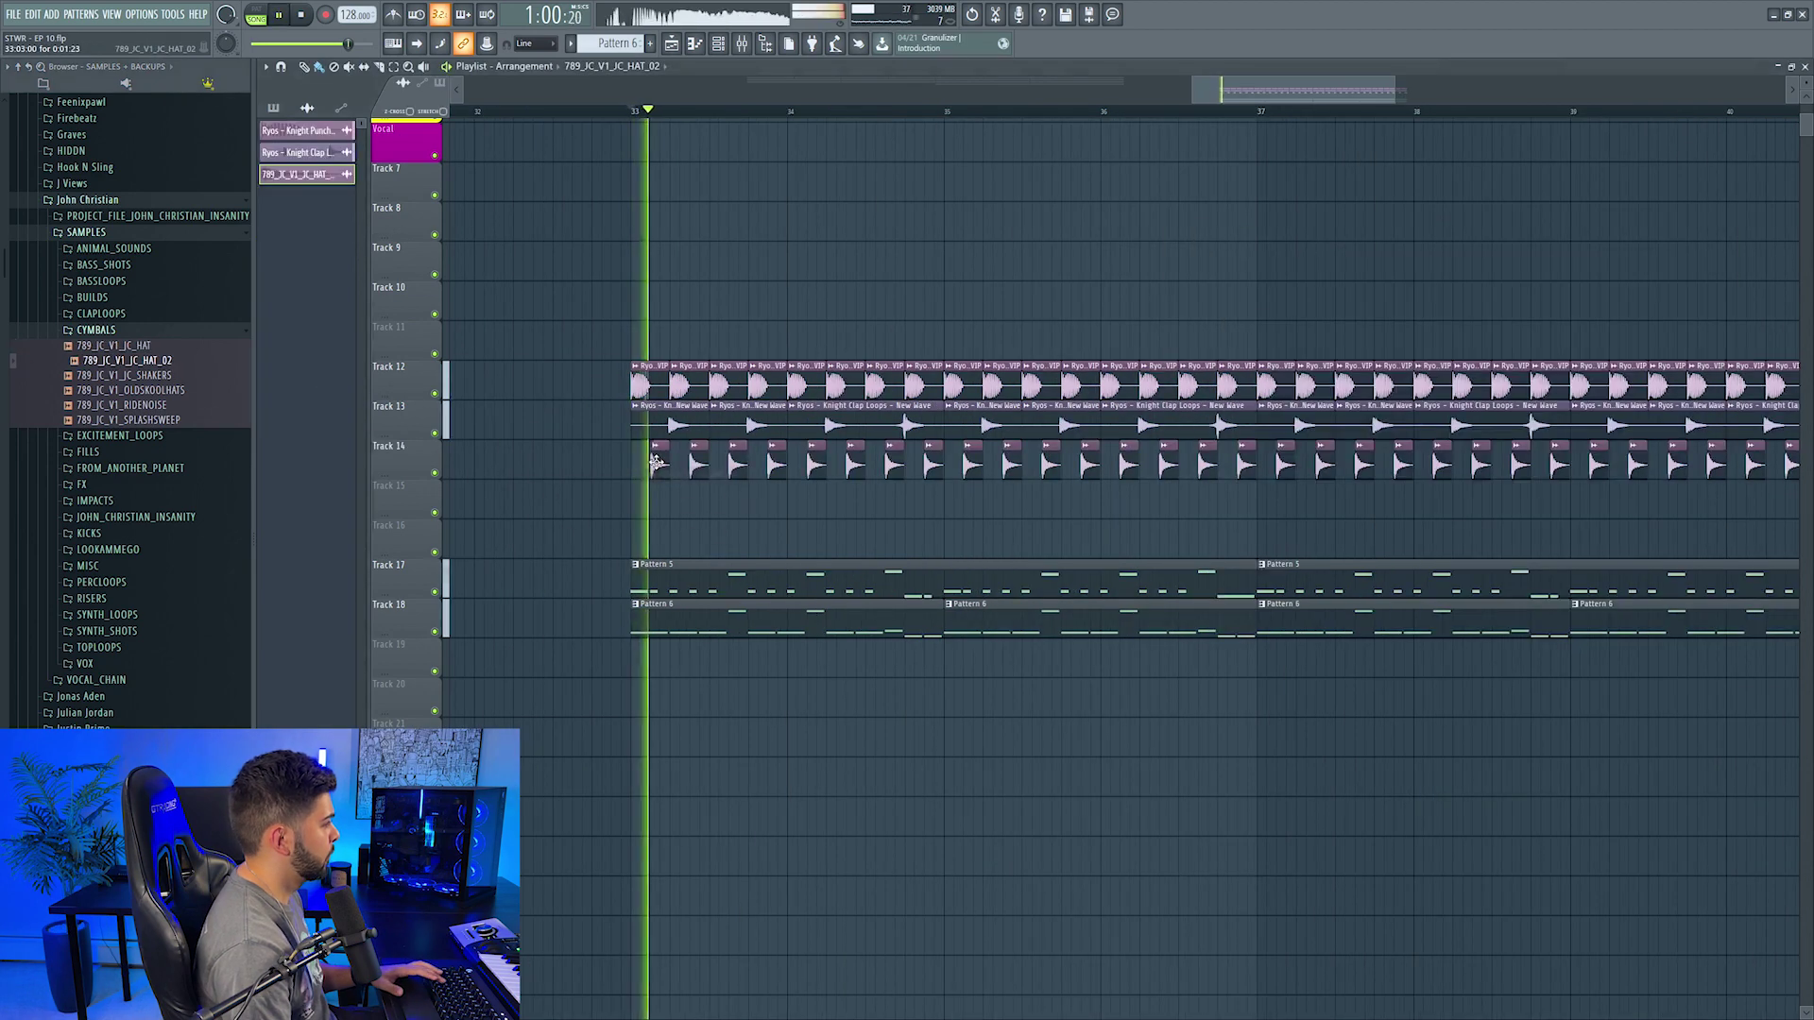
# Step: Find 789_SKYTECH_TOM_5 in the Skytech PERC samples and repeat the tom hits along Track 15 up to bar 37
pyautogui.click(119, 409)
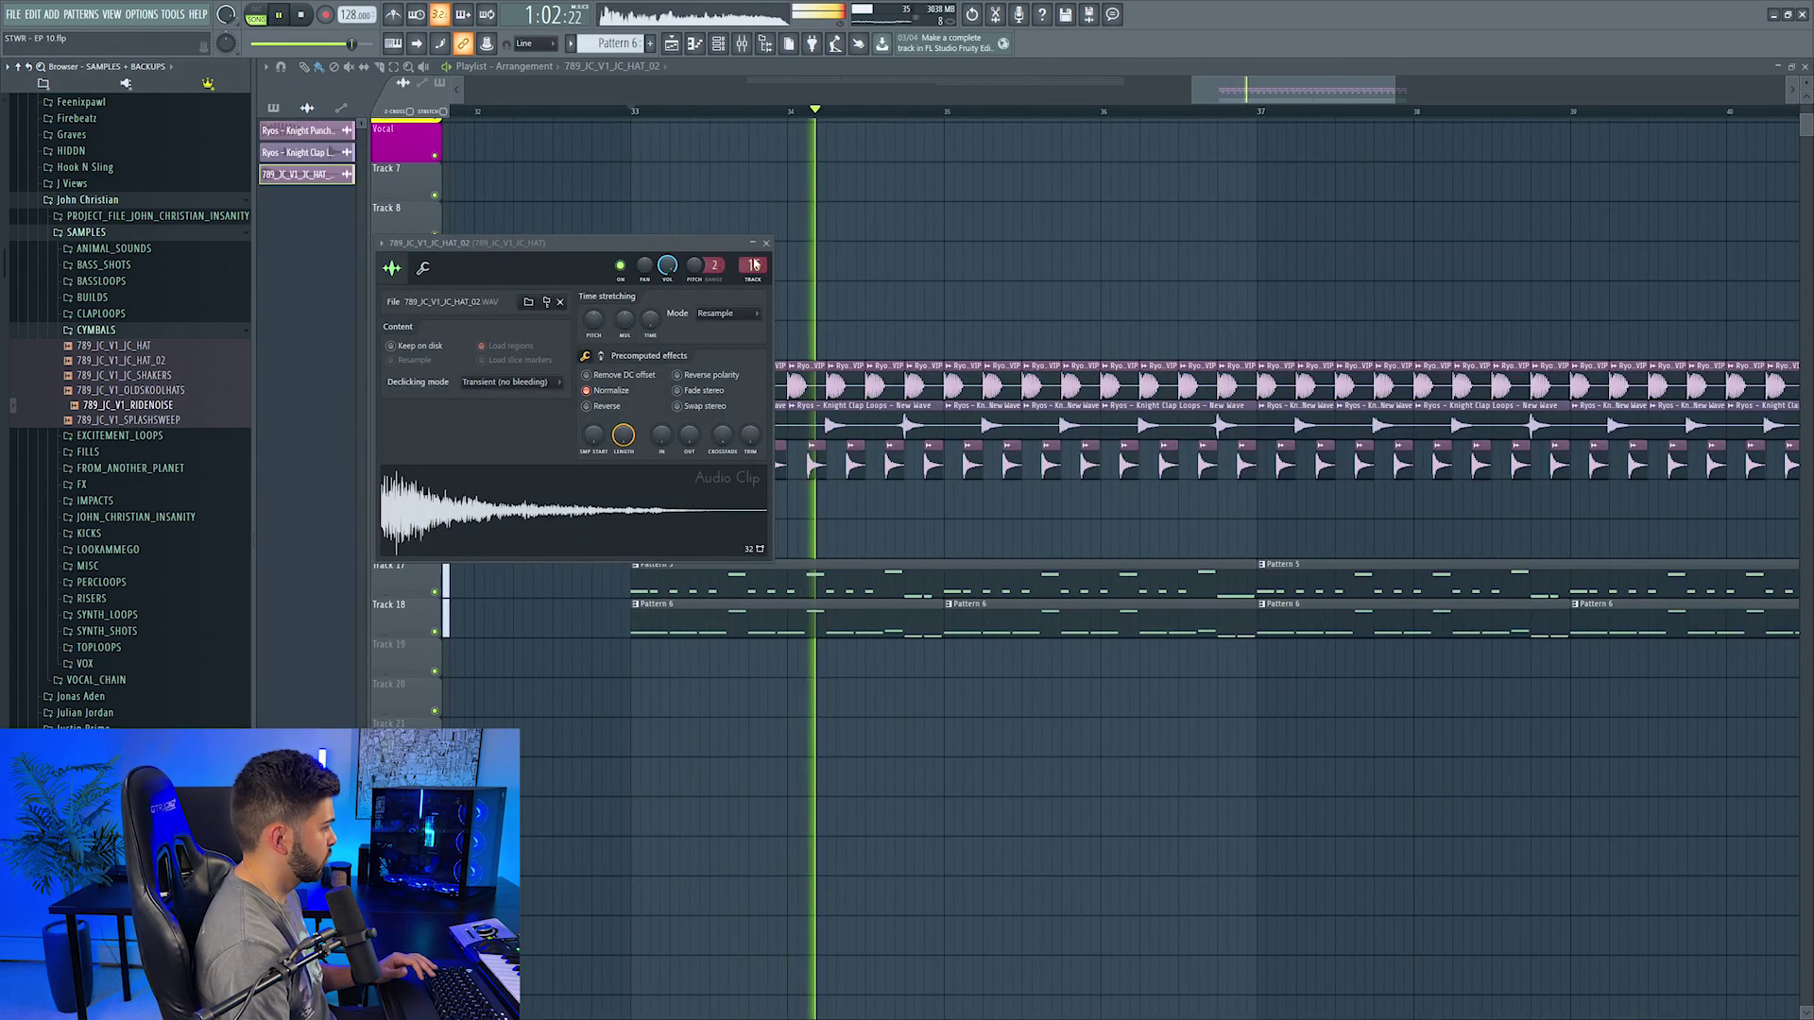
pyautogui.scroll(-5, 823, 118)
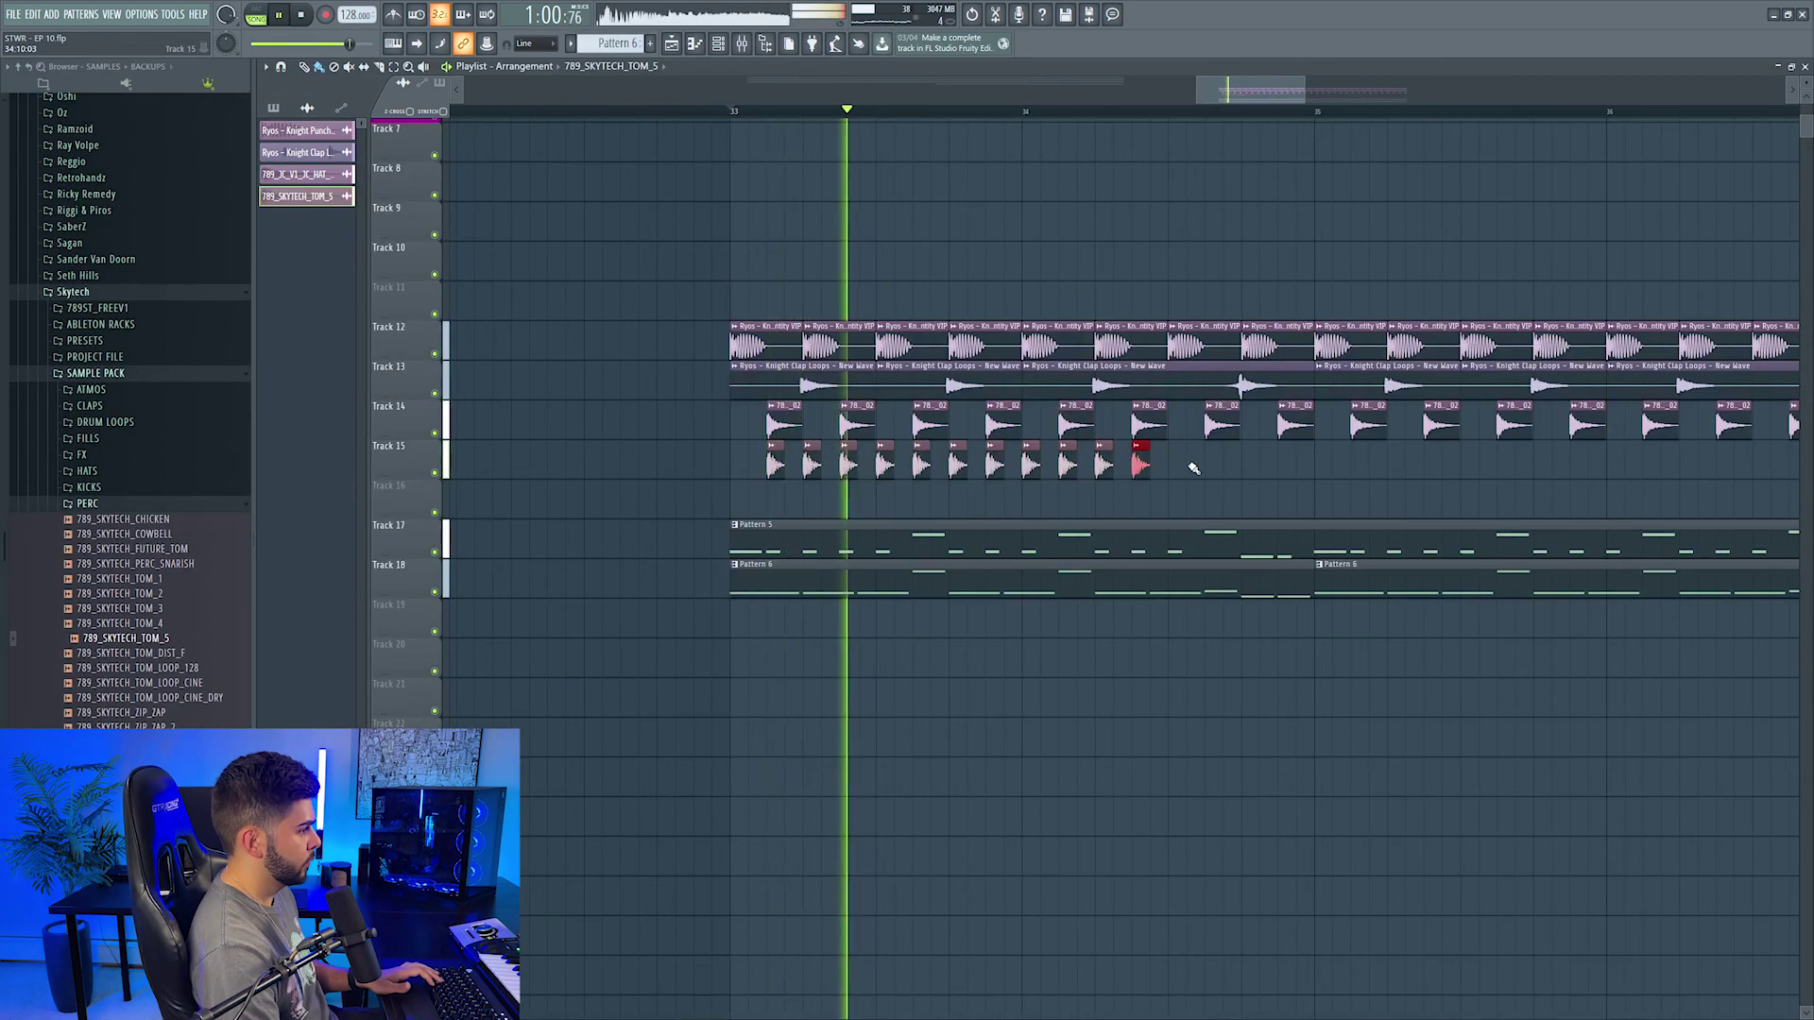
pyautogui.moveTo(1146, 465); pyautogui.dragTo(1282, 458)
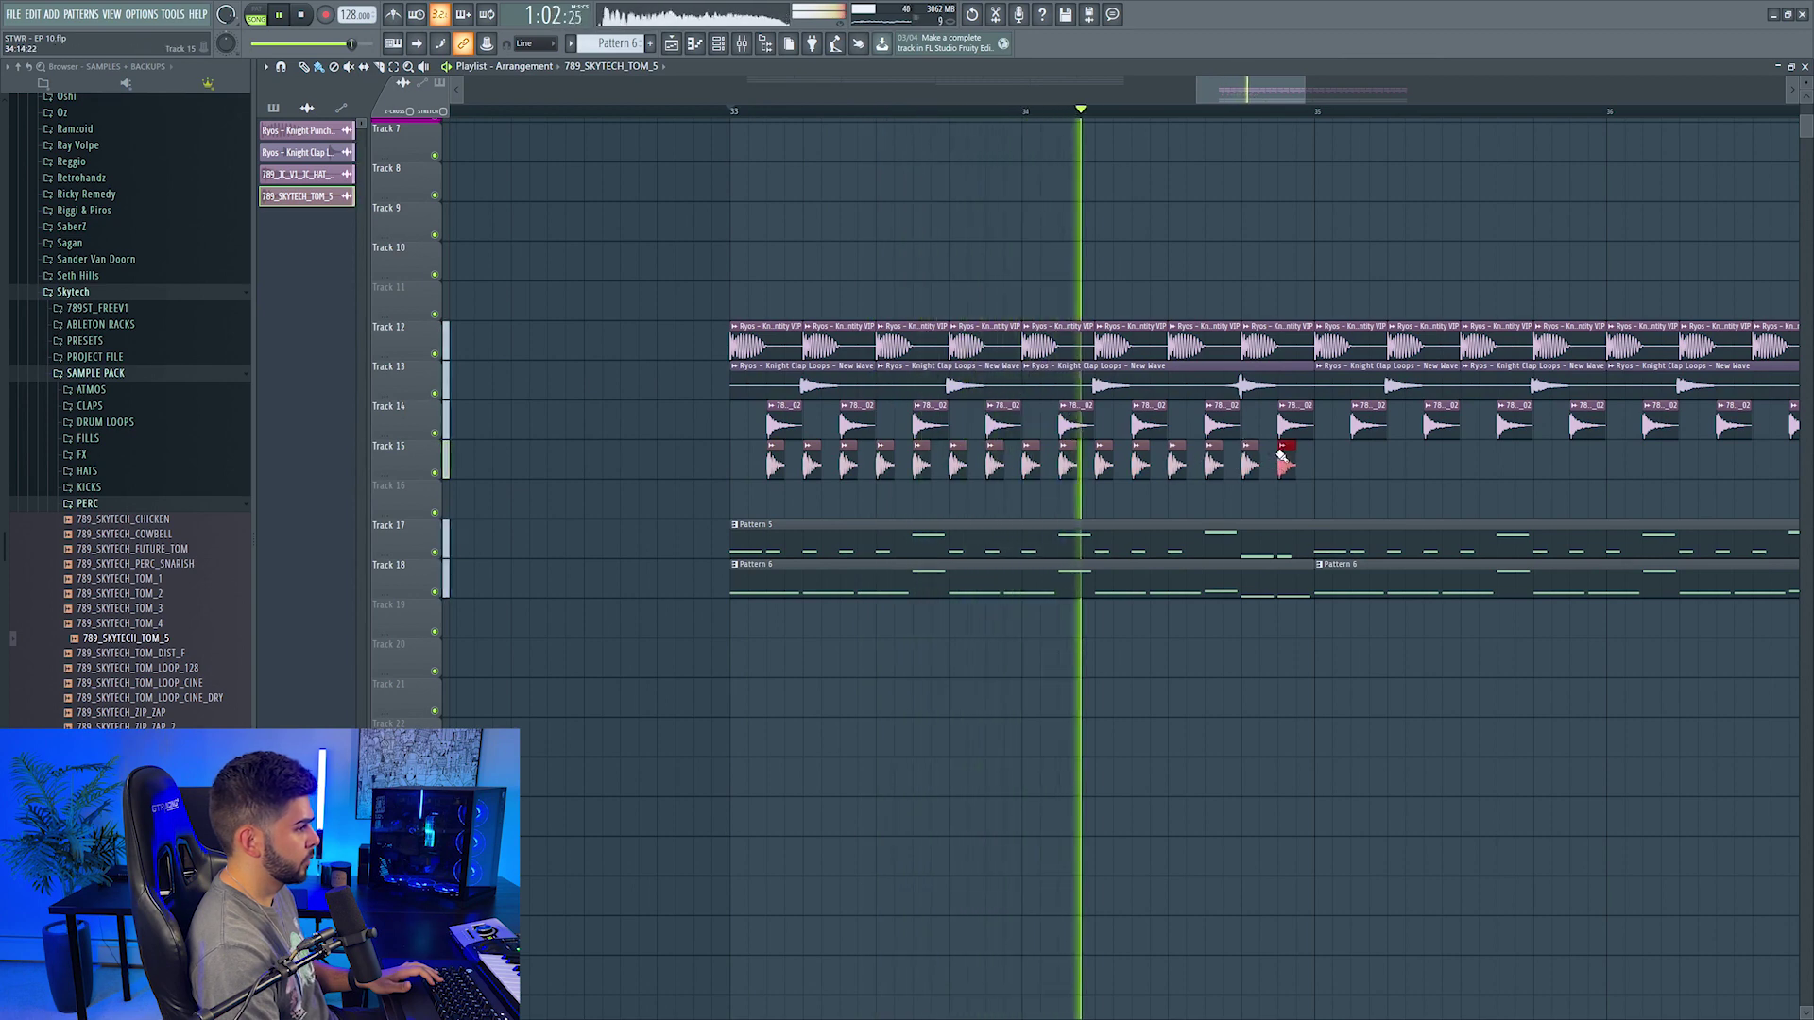
pyautogui.doubleClick(1282, 457)
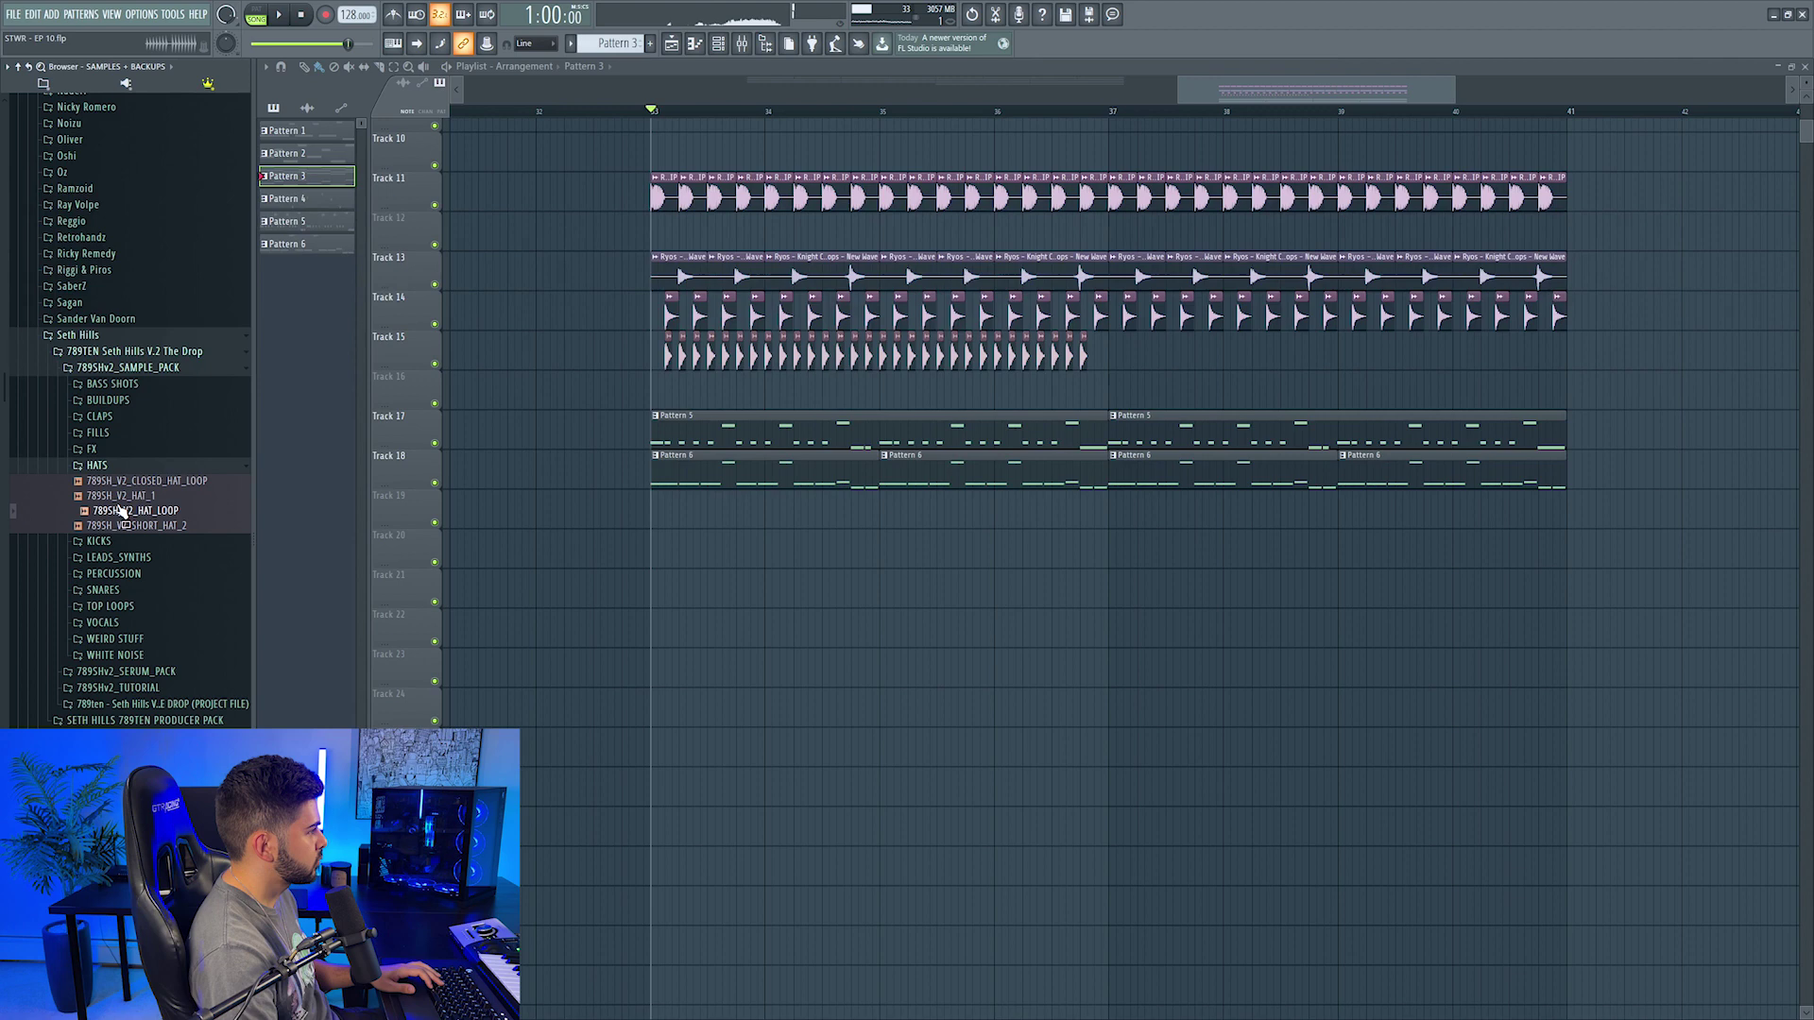
# Step: Place the 789SH_V2_HAT_LOOP sample on Track 12 and trim it to a single hit at bar 33
pyautogui.moveTo(127, 510); pyautogui.dragTo(661, 232)
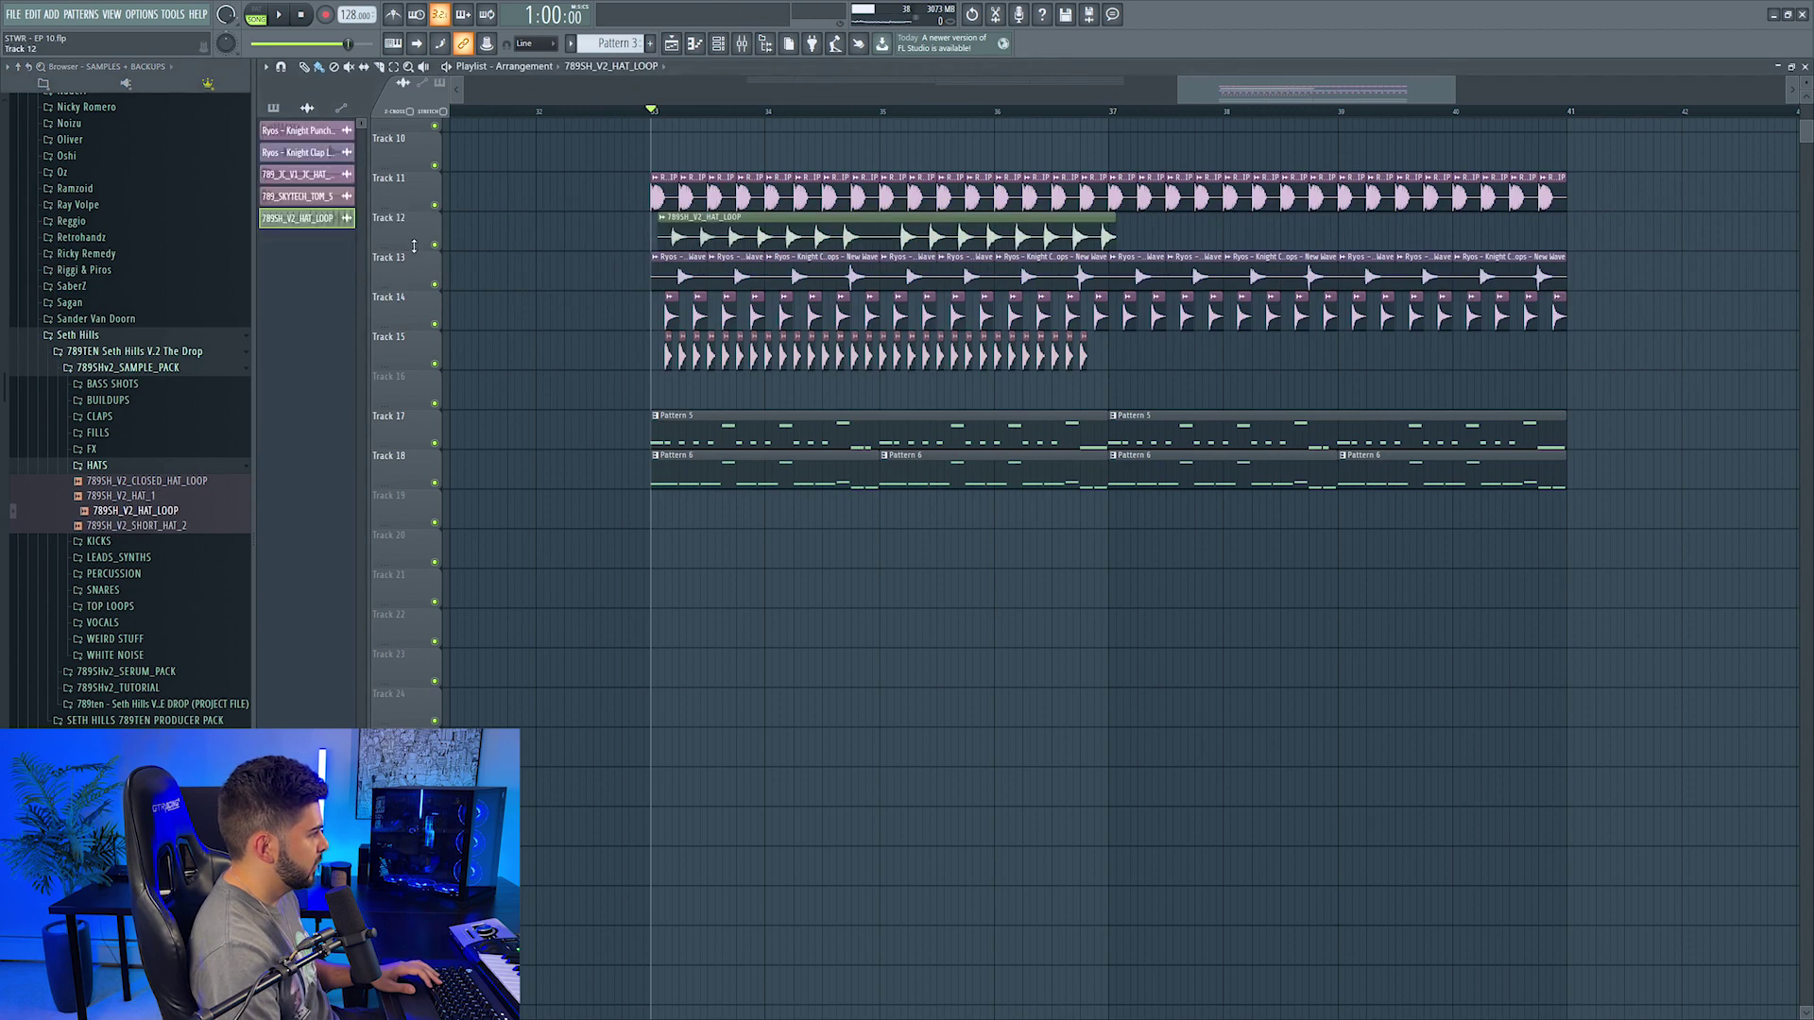
pyautogui.scroll(6, 673, 120)
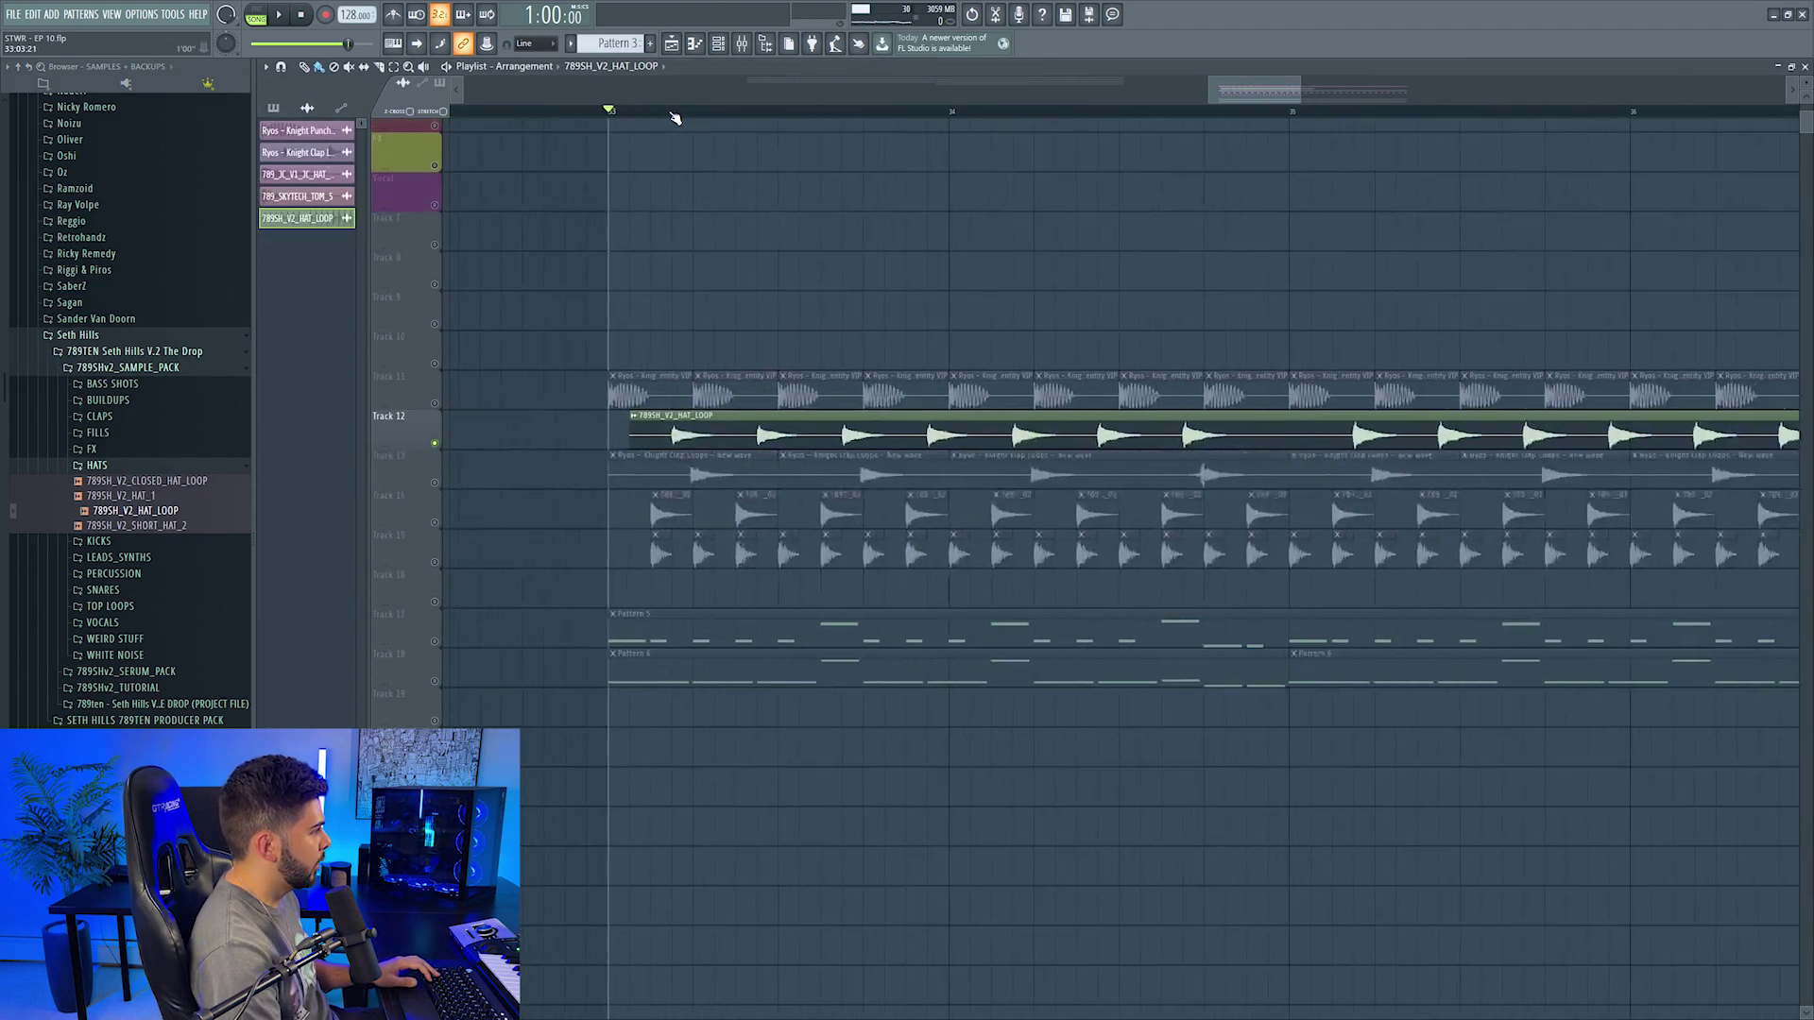
pyautogui.moveTo(683, 436); pyautogui.dragTo(574, 437)
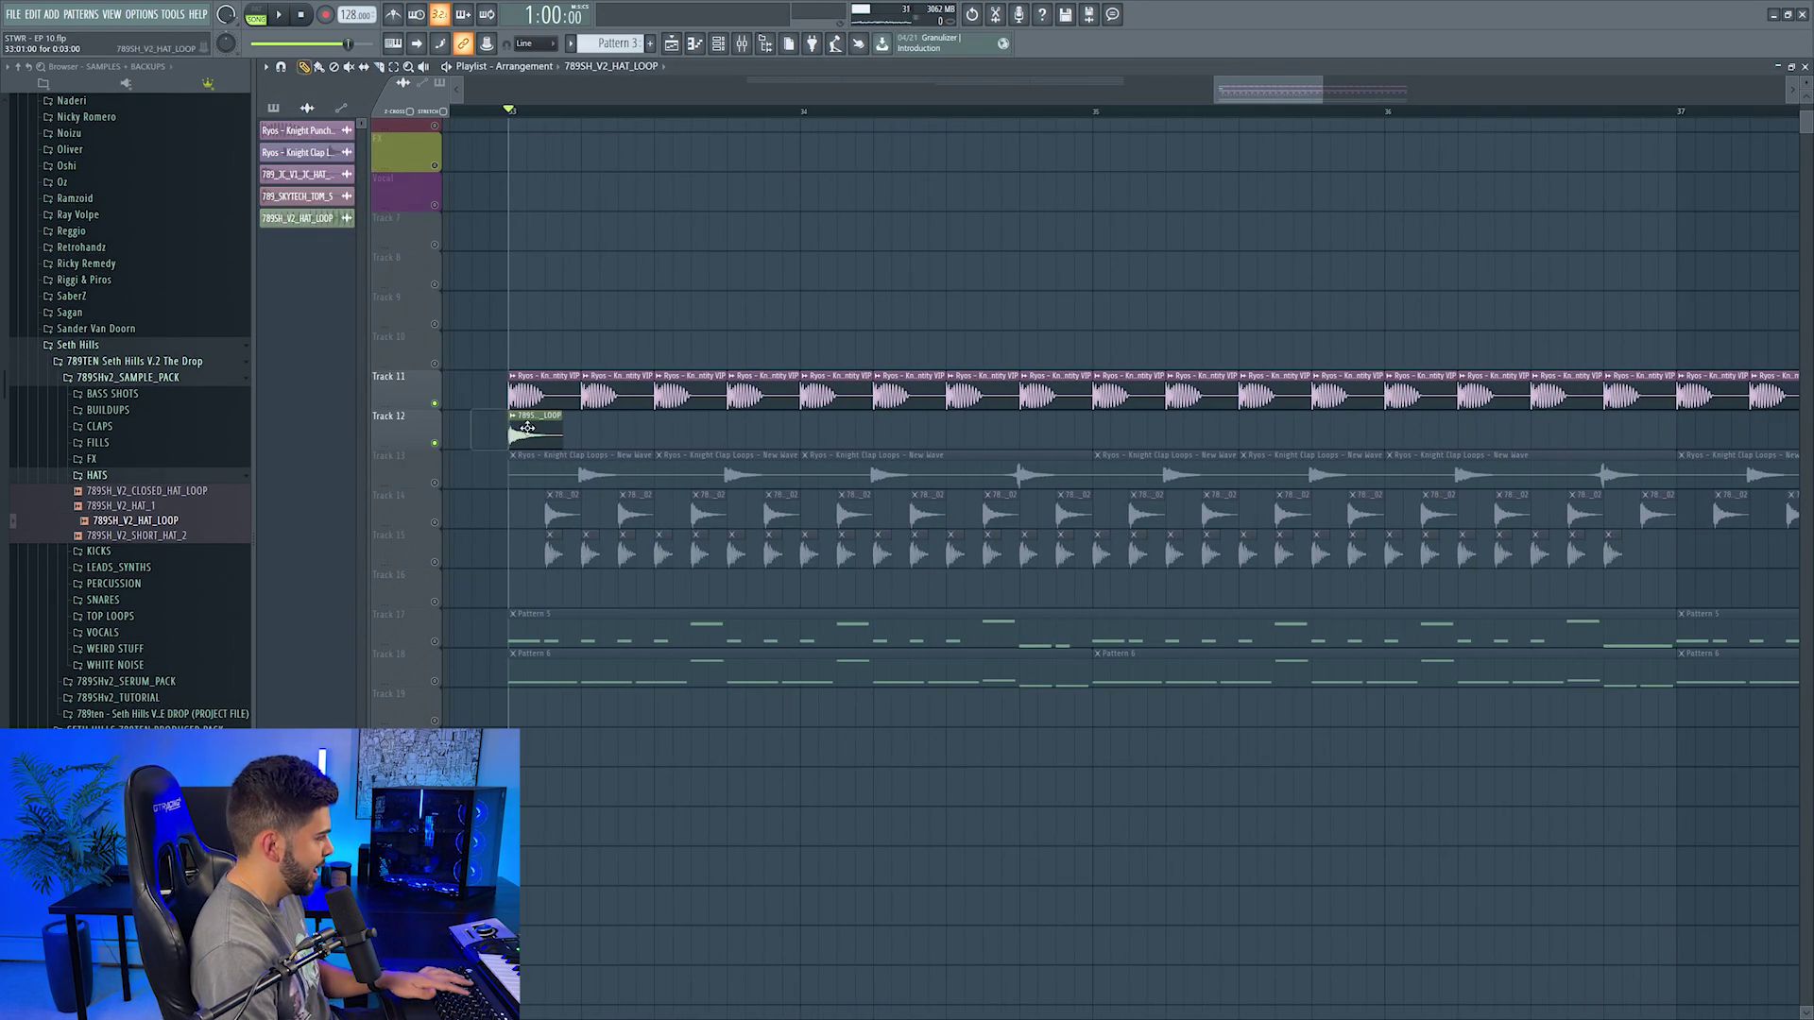
# Step: Repeat the trimmed hat hit on every beat of Track 12 from bar 33 and duplicate the row at bar 37
pyautogui.click(658, 430)
pyautogui.click(730, 430)
pyautogui.click(742, 43)
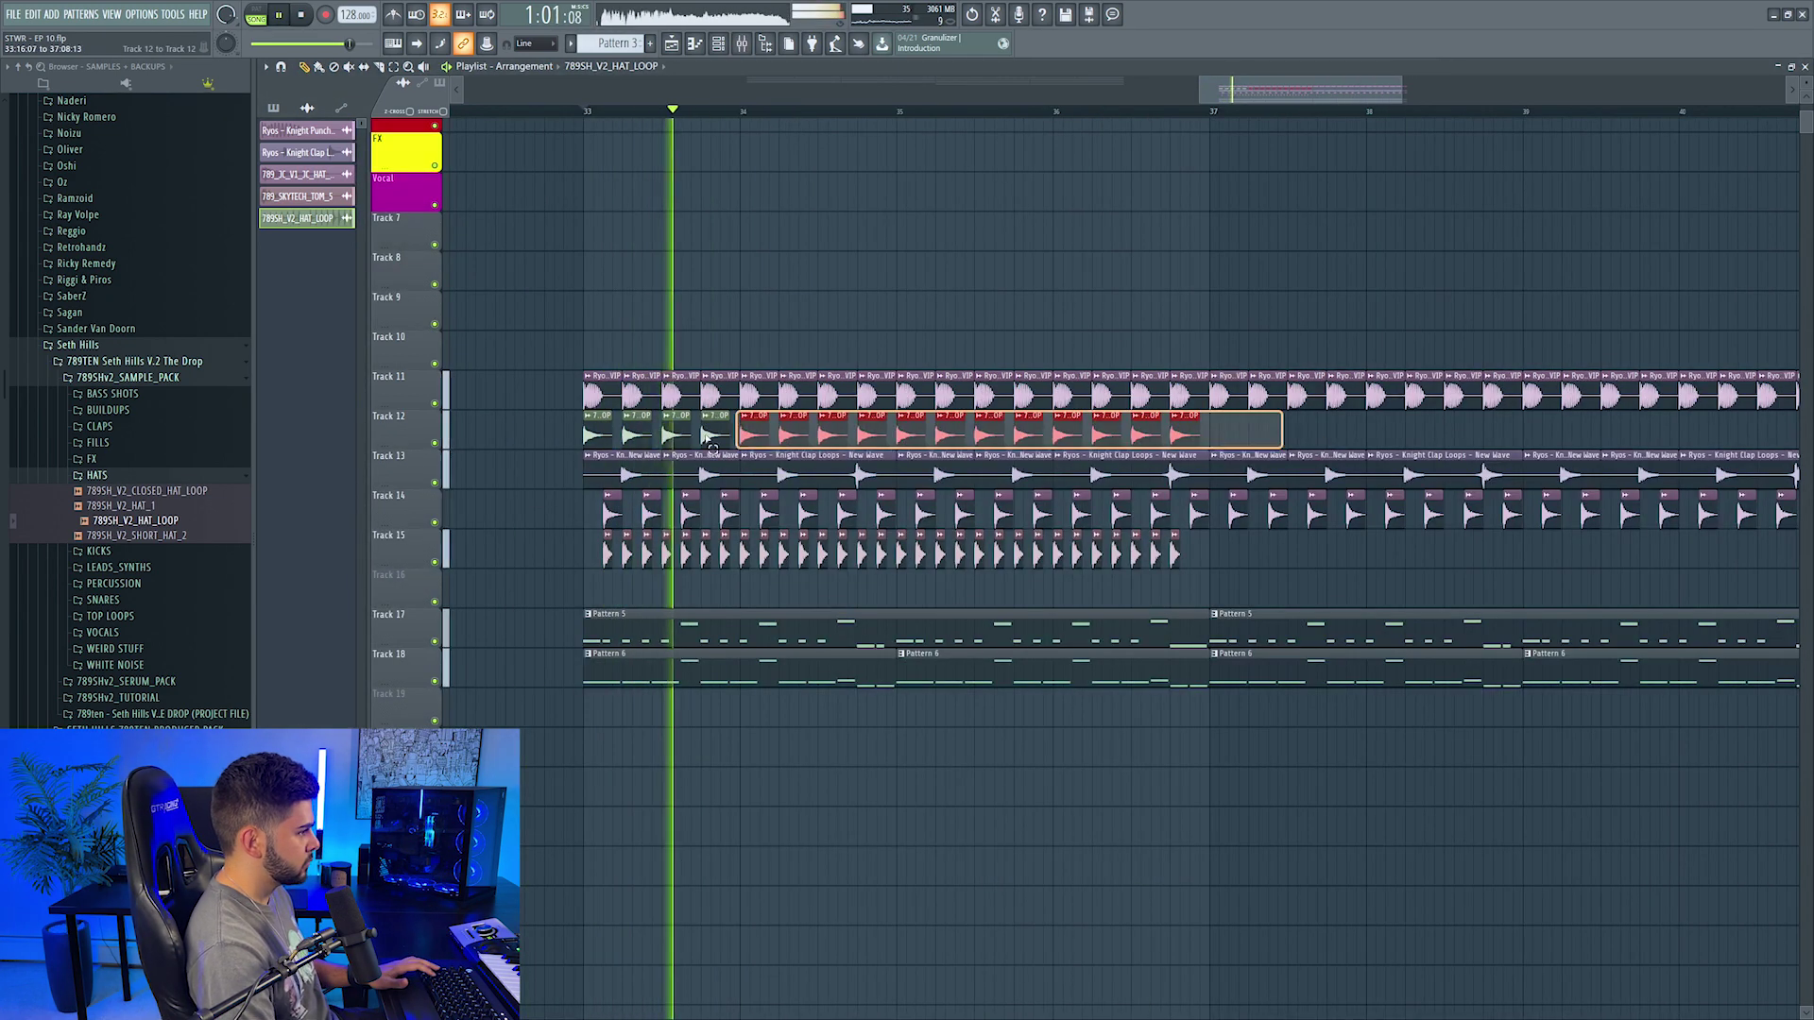
pyautogui.hotkey('ctrl', 'b')
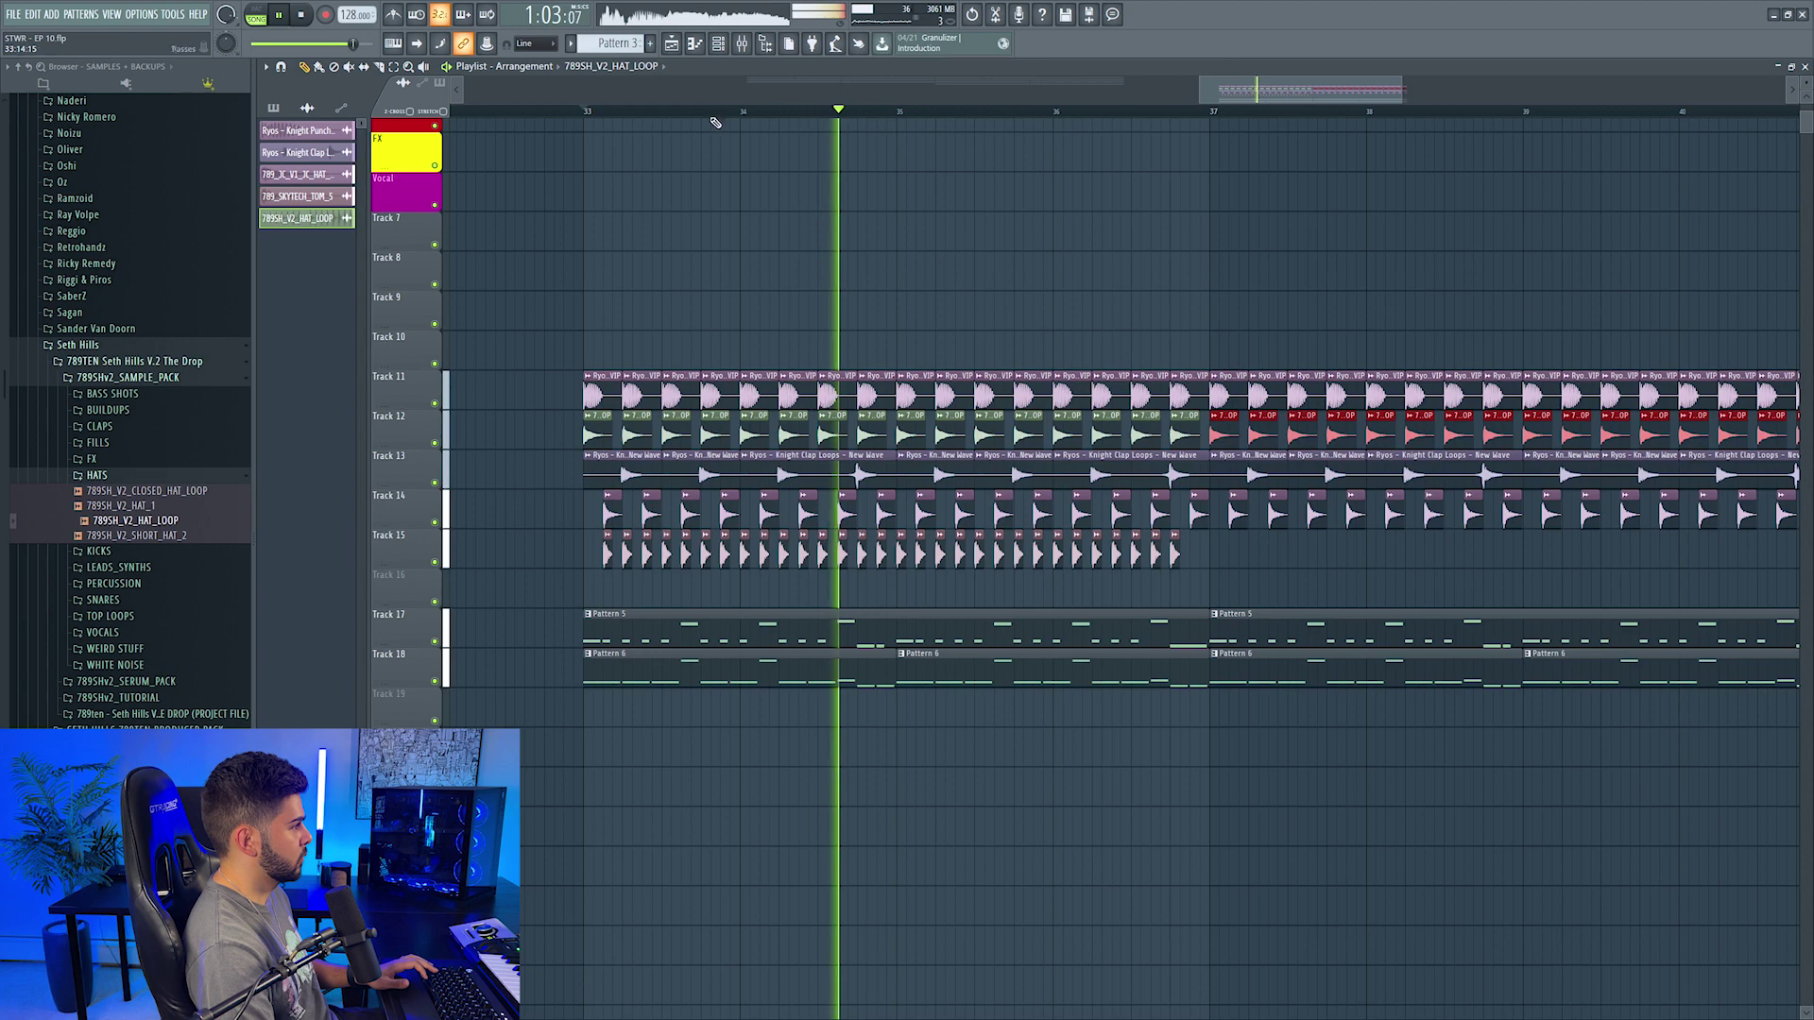
# Step: Solo the tom hits on Track 15 together with Pattern 6 on Track 18
pyautogui.scroll(-4, 734, 104)
pyautogui.scroll(-3, 740, 117)
pyautogui.press('F9')
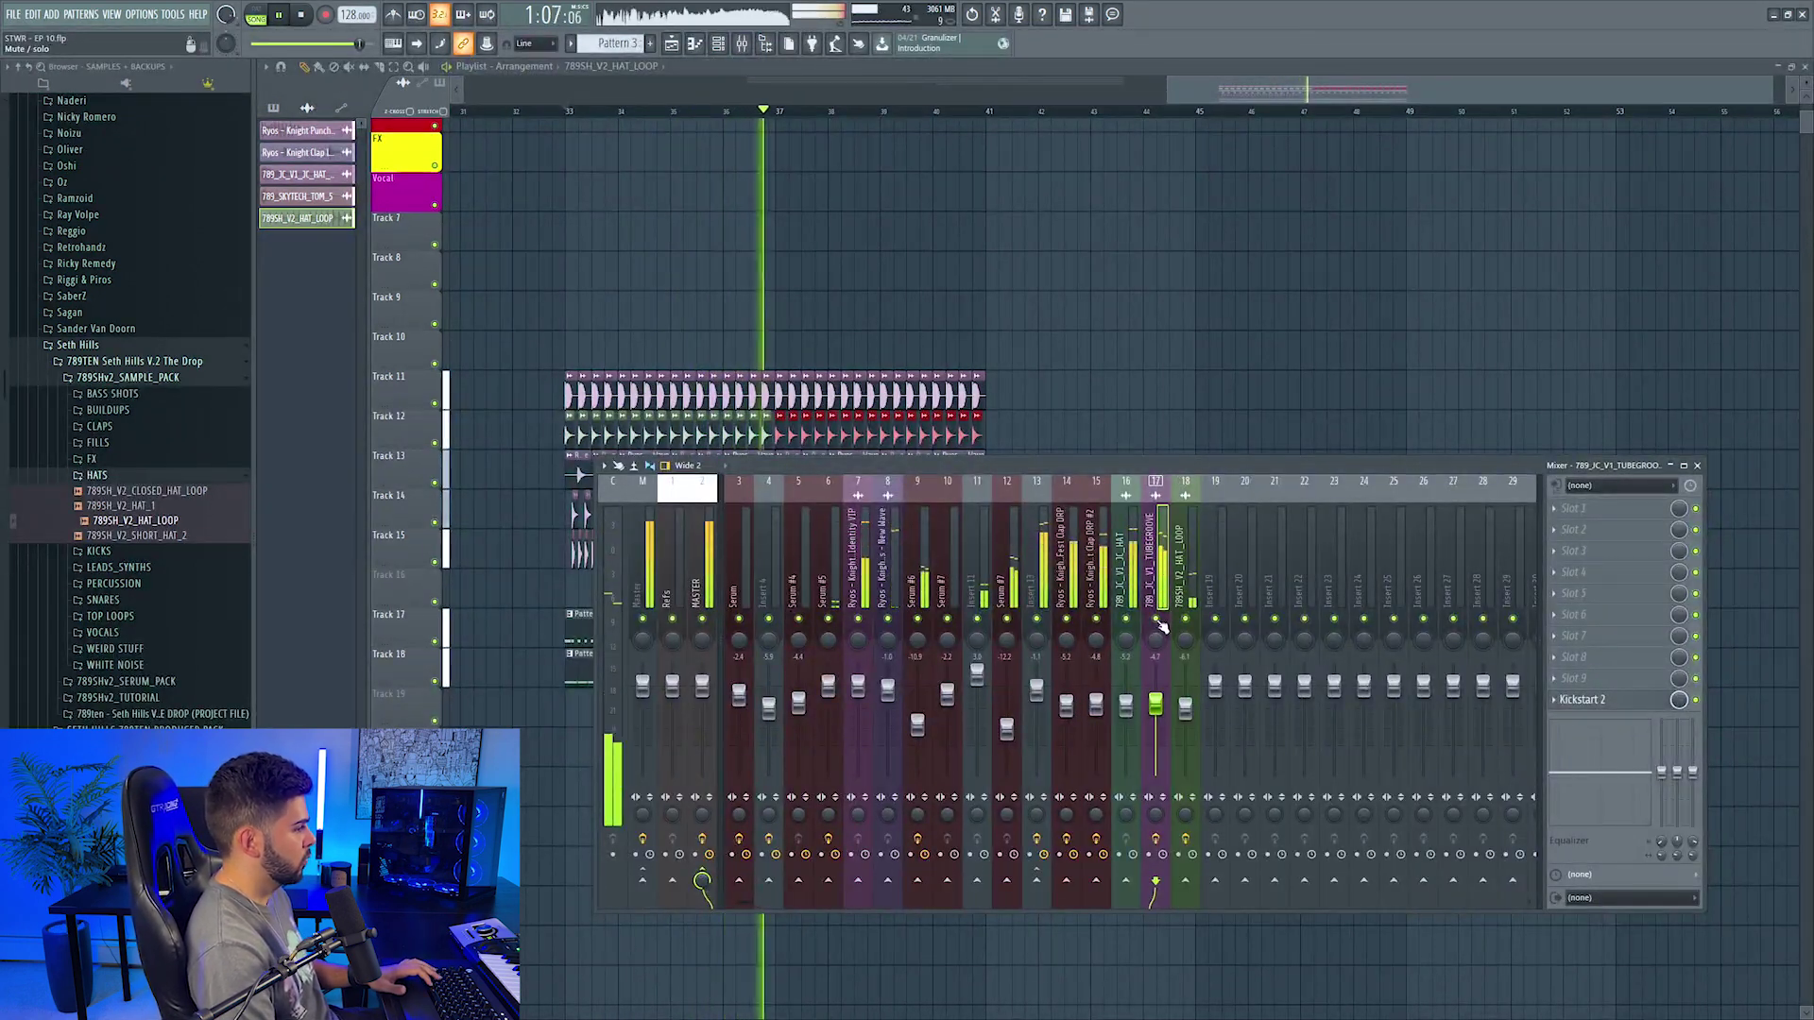
pyautogui.press('space')
pyautogui.scroll(-5, 470, 429)
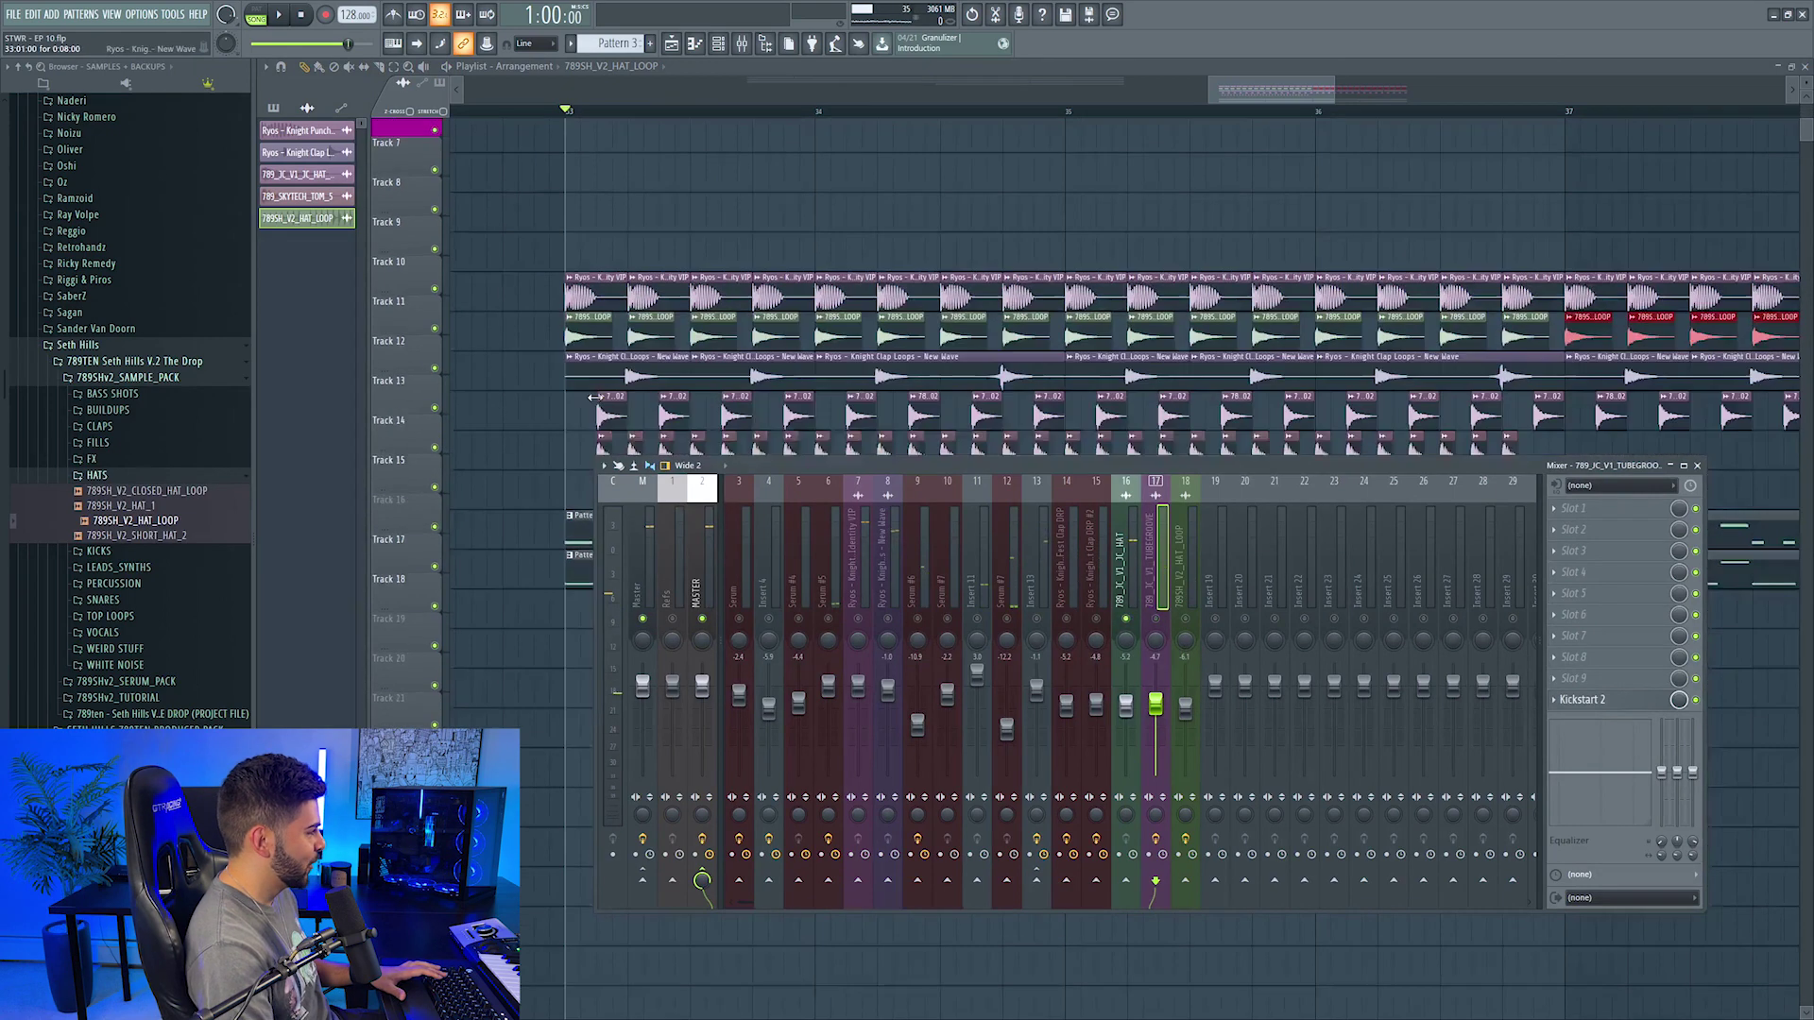
pyautogui.rightClick(435, 364)
pyautogui.rightClick(435, 364)
pyautogui.rightClick(429, 402)
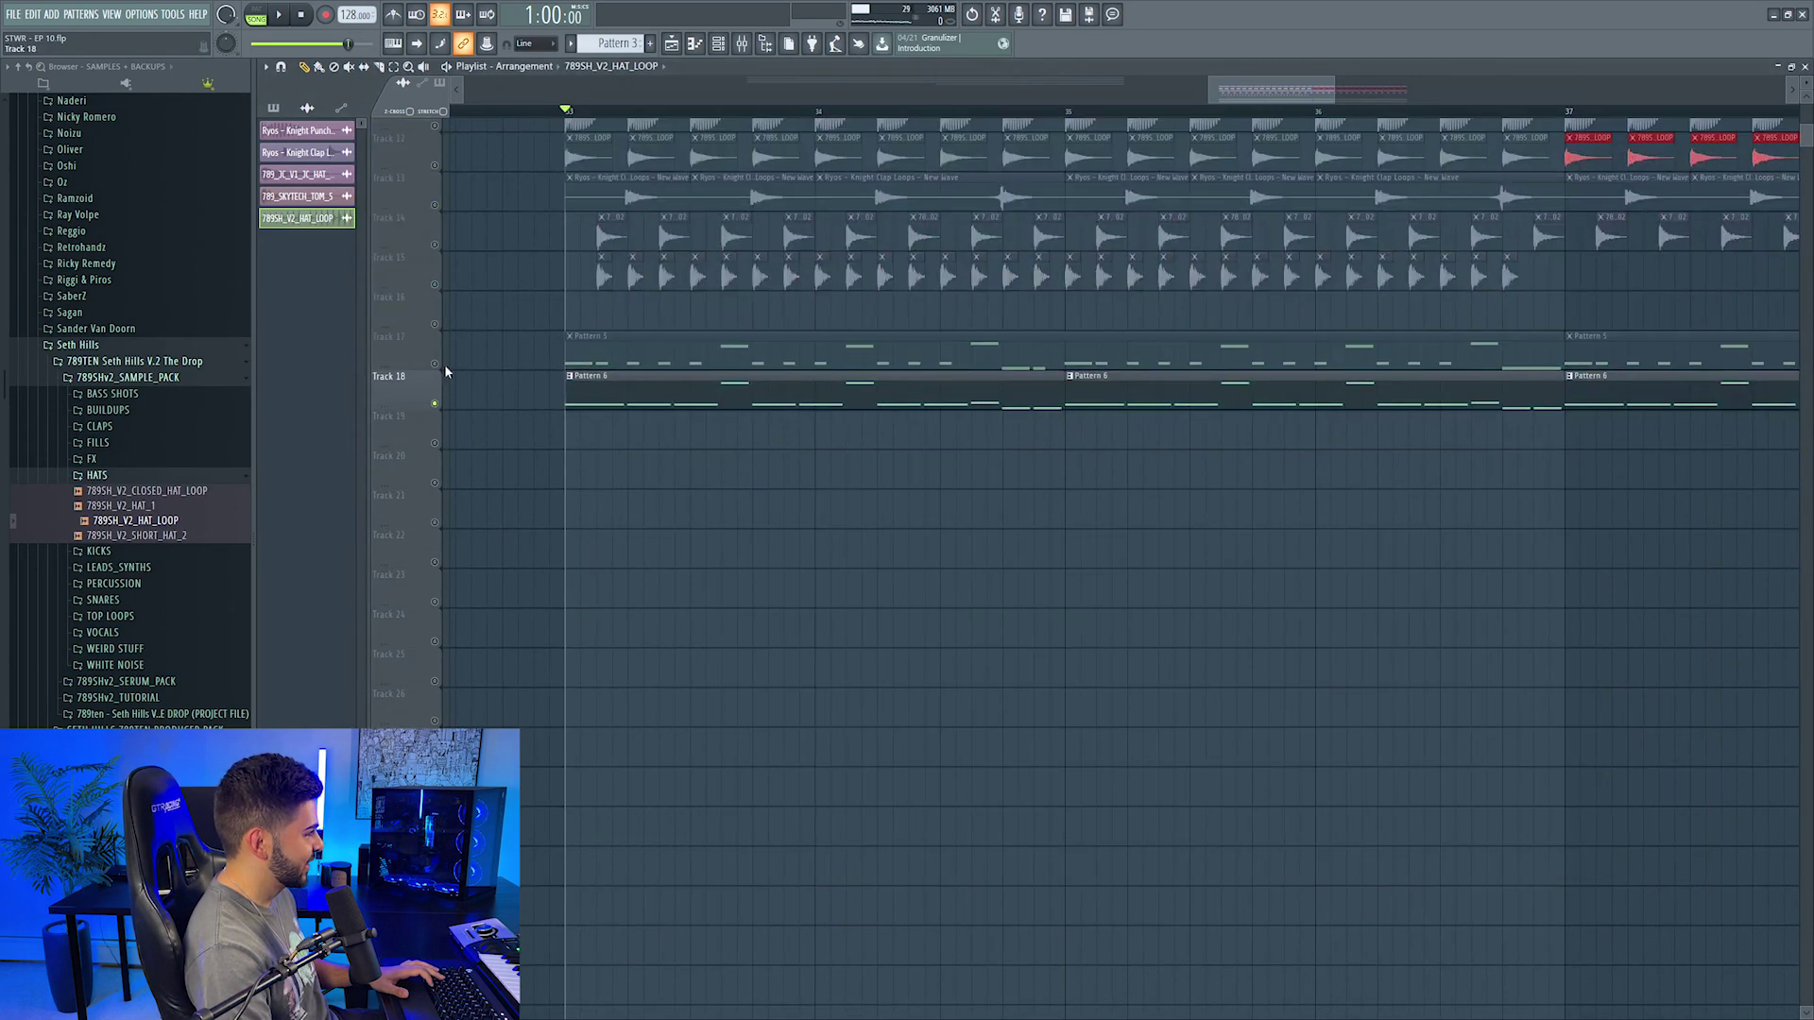
pyautogui.press('F9')
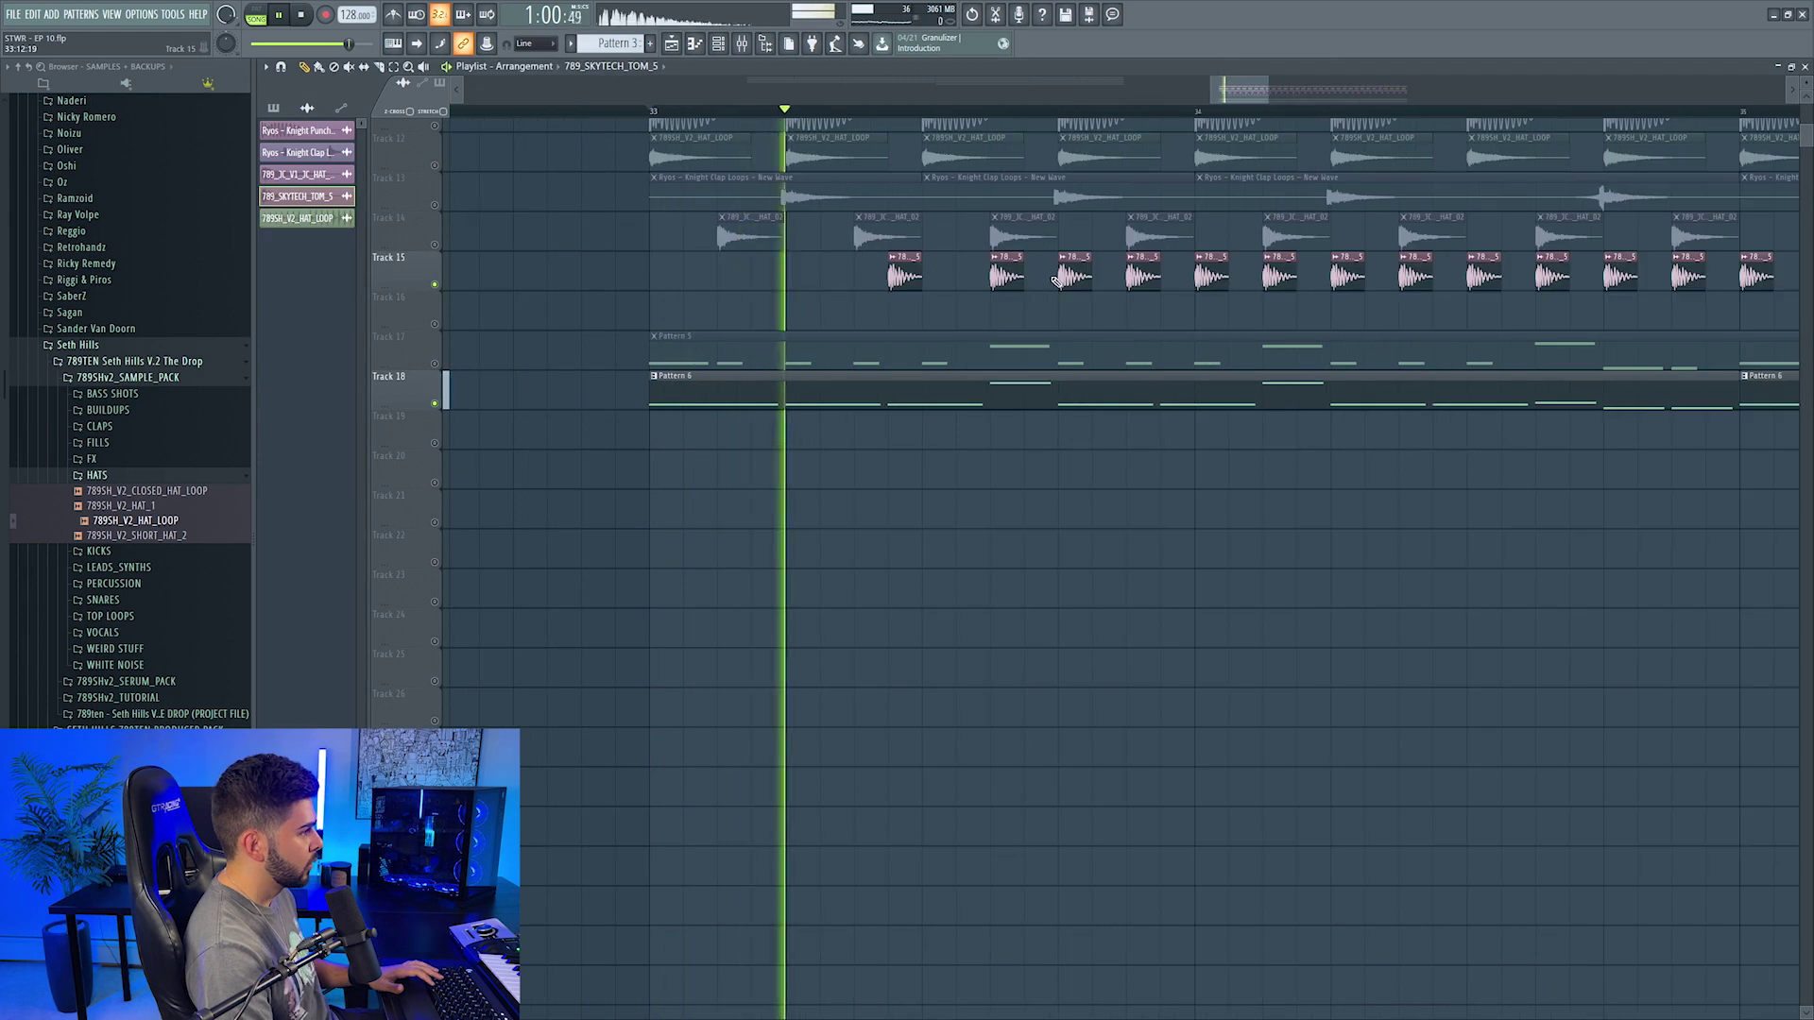
# Step: Thin out the Track 15 tom hits in bars 33 and 34 and shift some to form a syncopated rhythm with Pattern 6
pyautogui.rightClick(1074, 279)
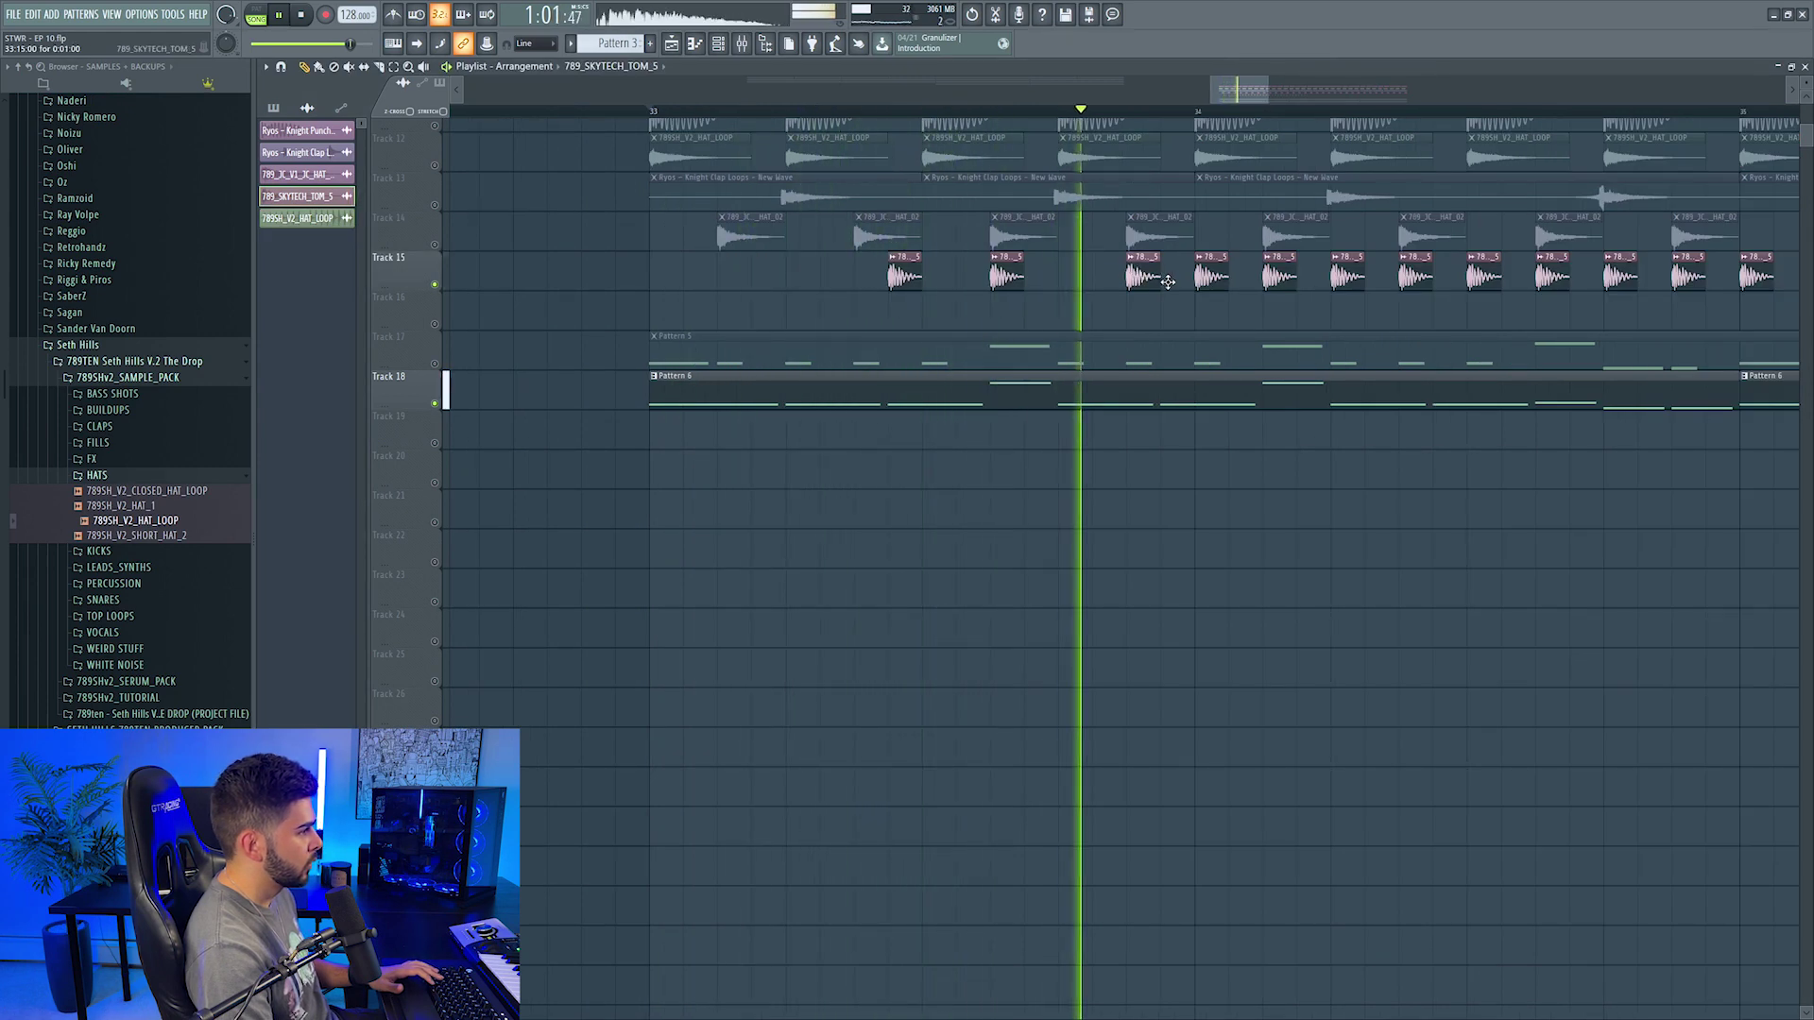
pyautogui.moveTo(1148, 281); pyautogui.dragTo(1182, 281)
pyautogui.rightClick(1210, 282)
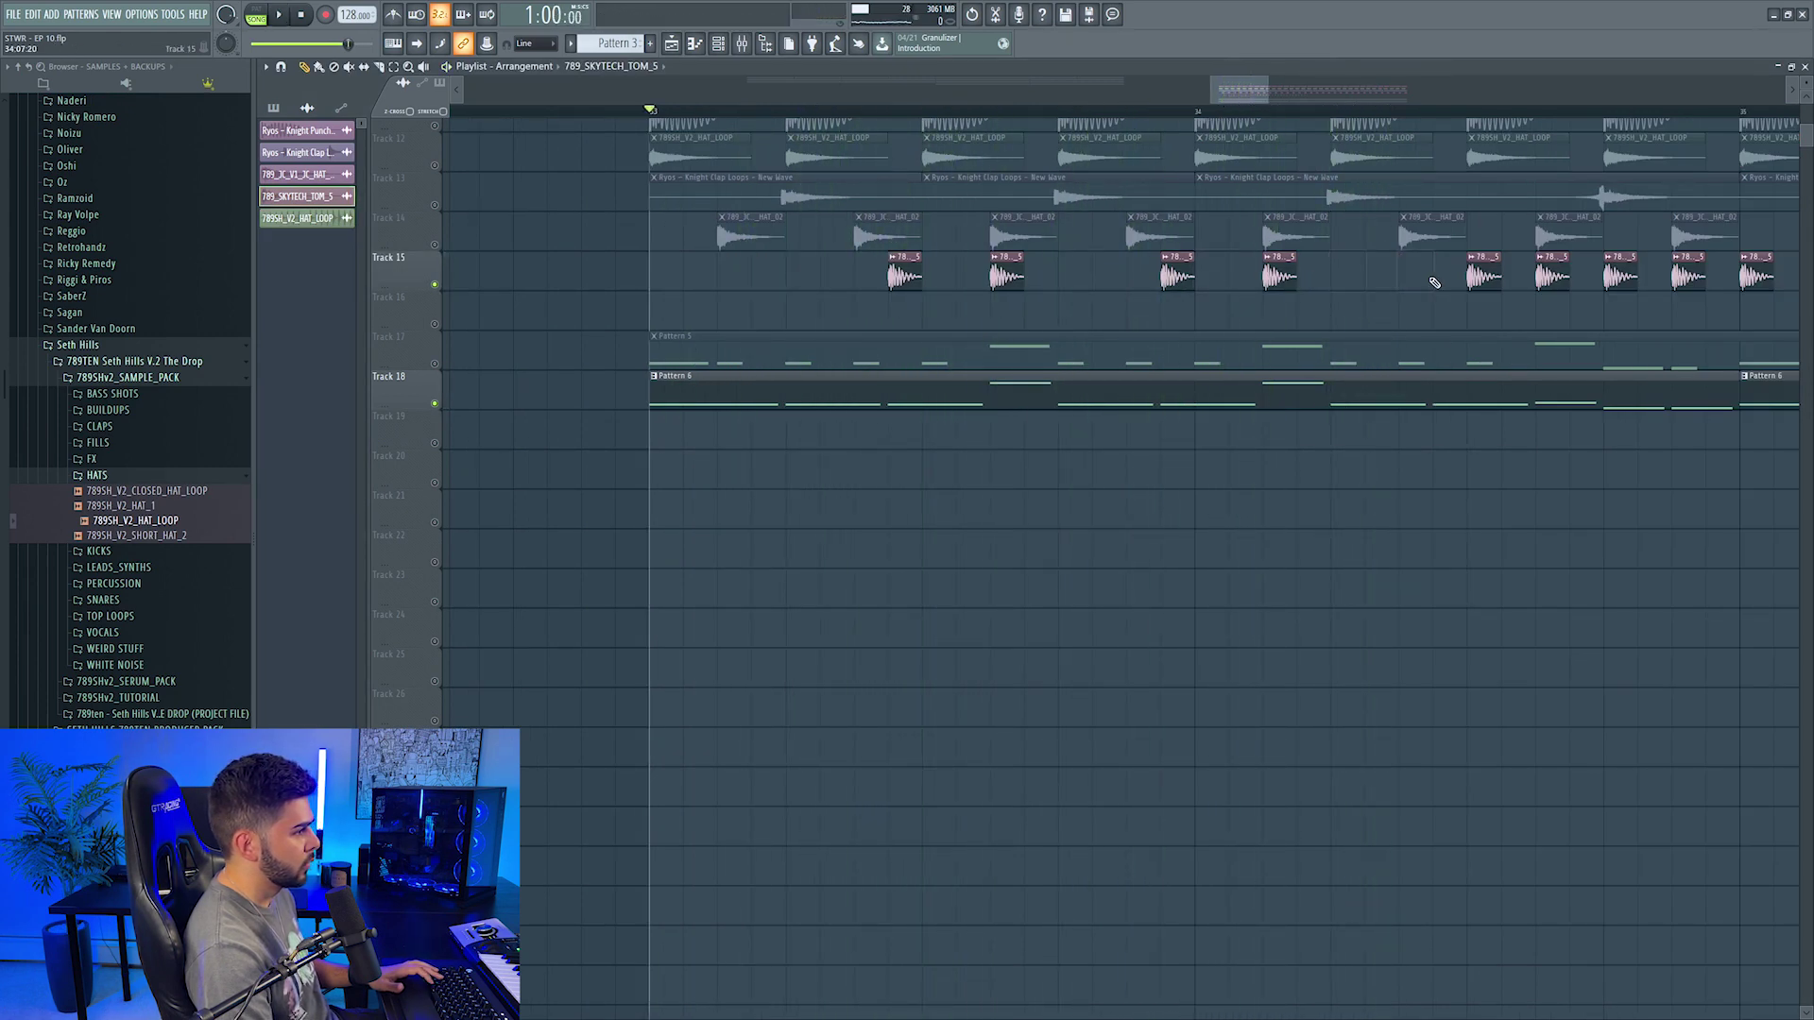
pyautogui.press('space')
pyautogui.moveTo(1481, 280); pyautogui.dragTo(1447, 280)
pyautogui.rightClick(1612, 279)
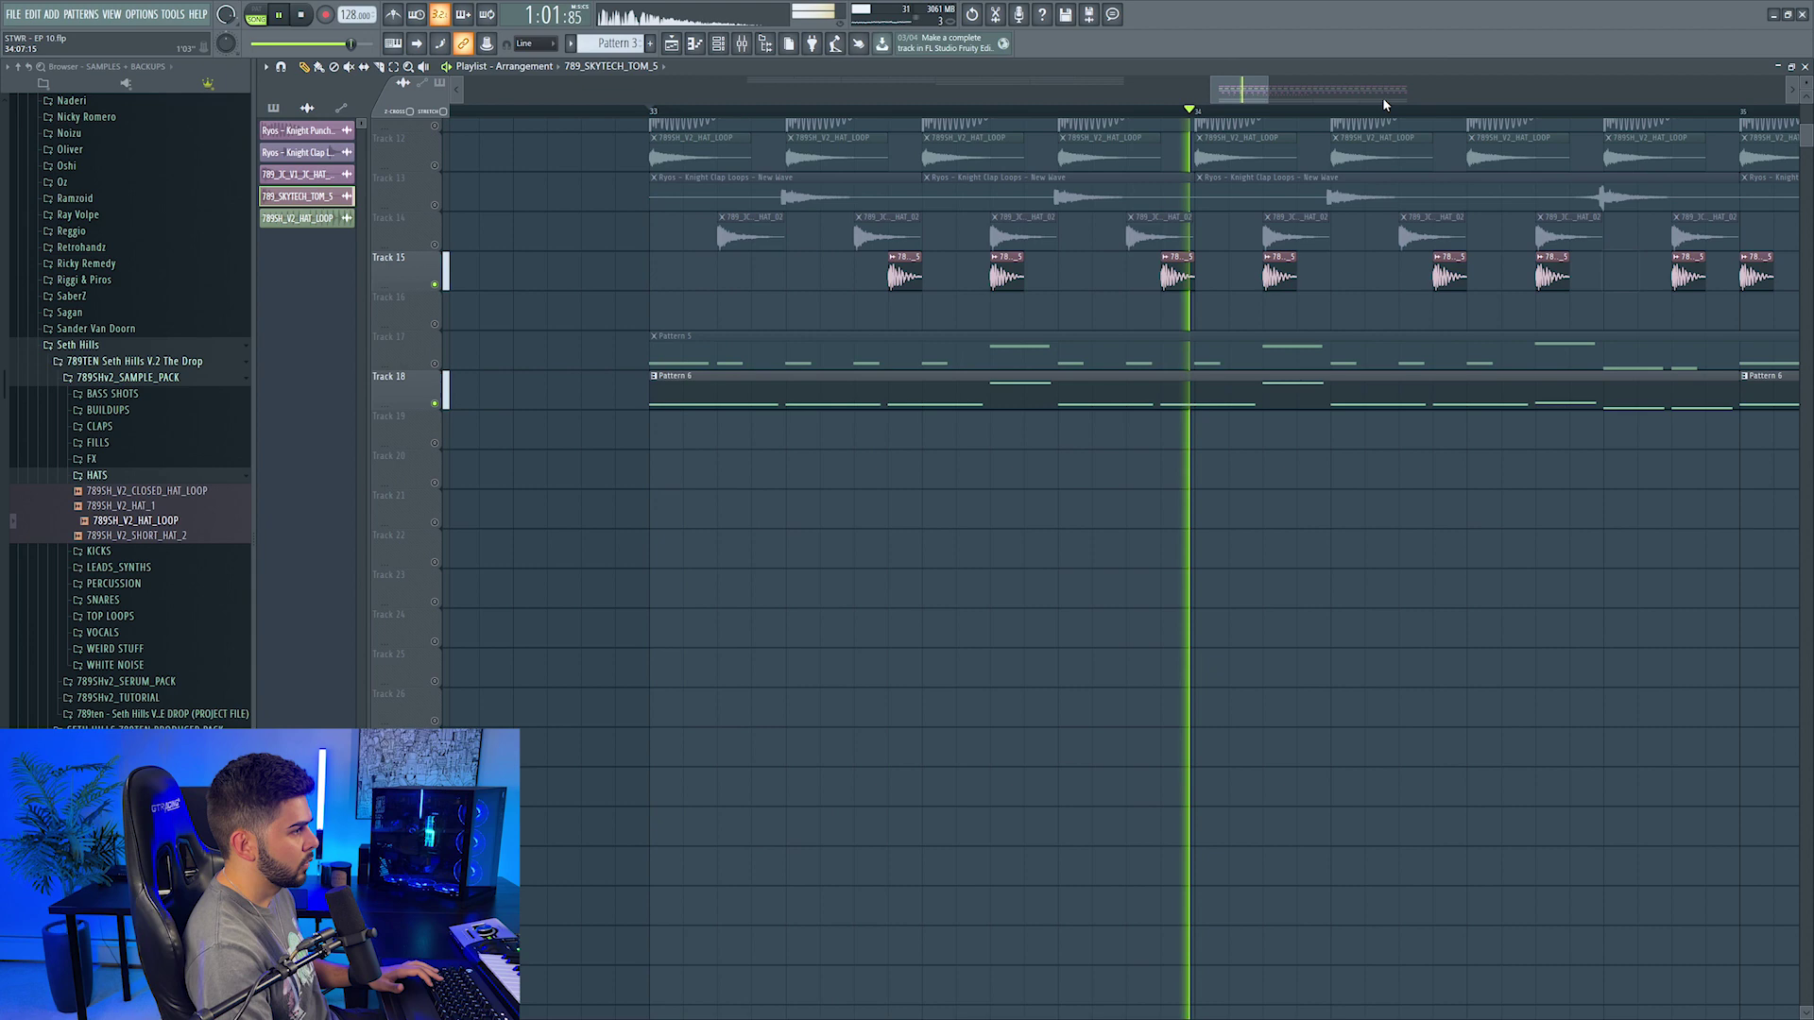
# Step: Repeat the two-bar tom rhythm along Track 15 past bar 37
pyautogui.scroll(-3, 1382, 99)
pyautogui.scroll(-3, 1373, 111)
pyautogui.moveTo(1055, 276); pyautogui.dragTo(1557, 279)
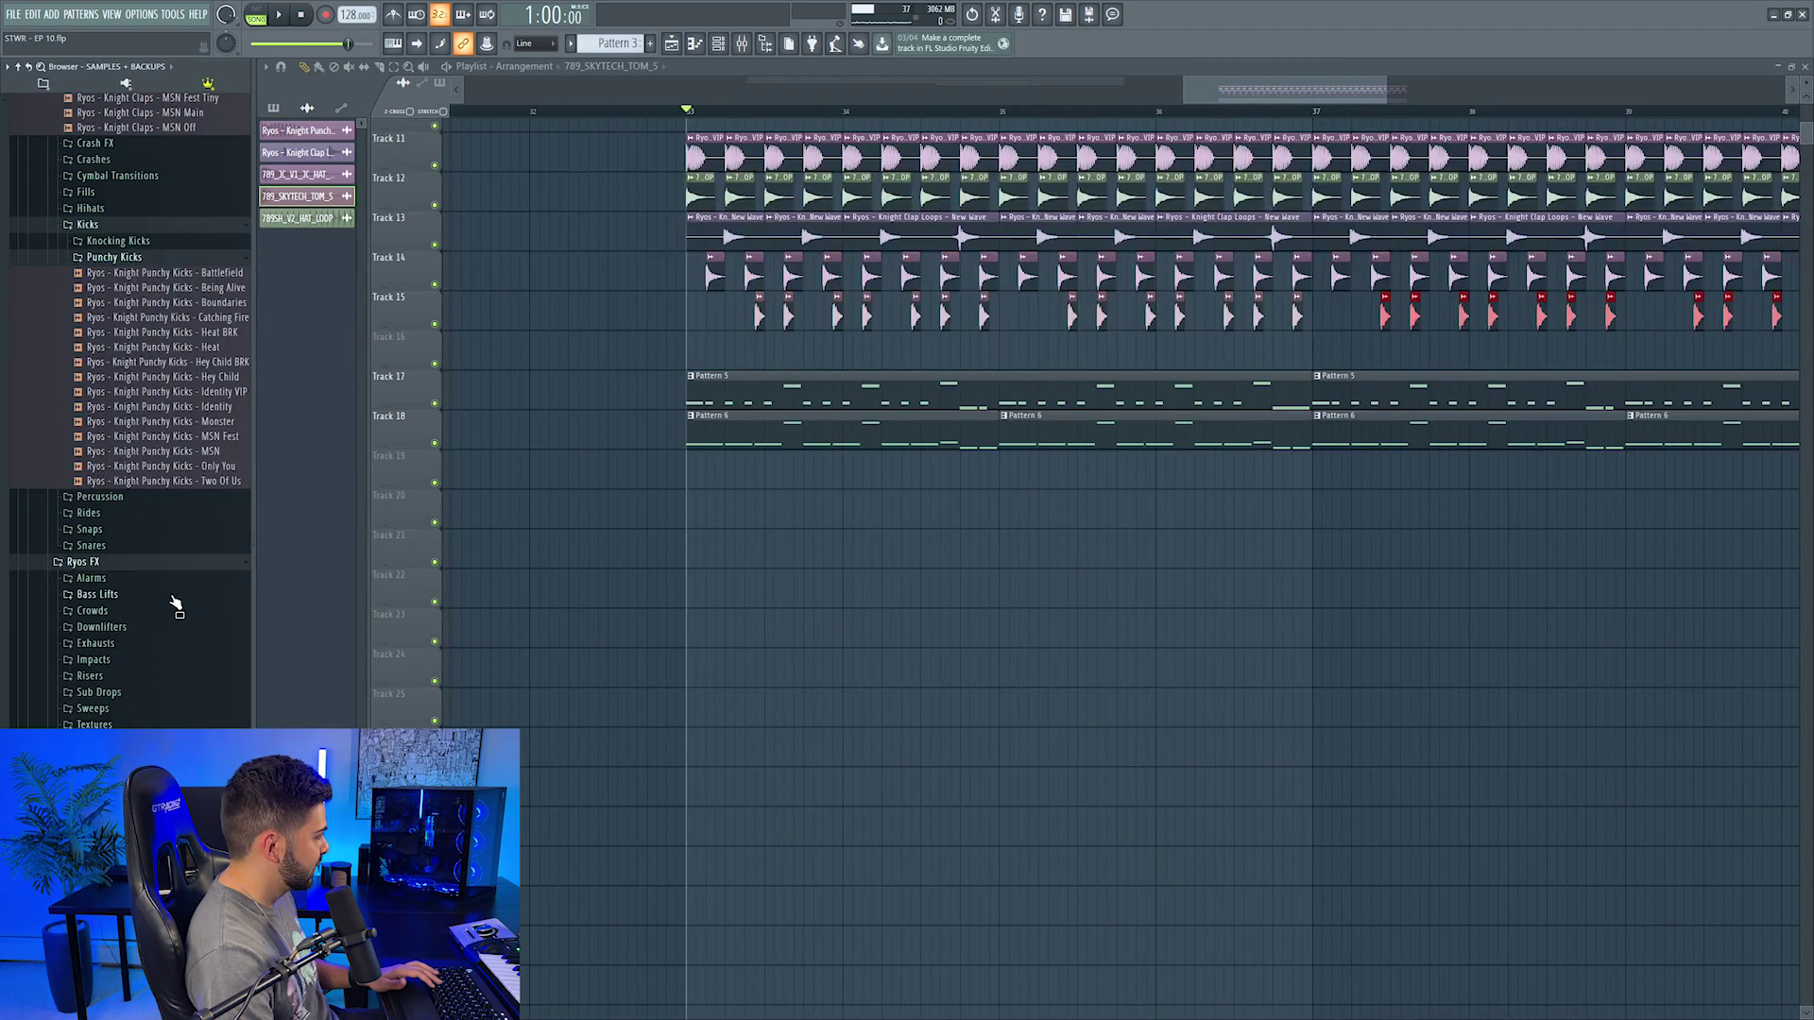
# Step: Find Ryos - Knight White Noise - MSN Bubble in the Ryos FX samples and place it on Track 19 at bars 33 and 35
pyautogui.scroll(-5, 144, 535)
pyautogui.click(104, 473)
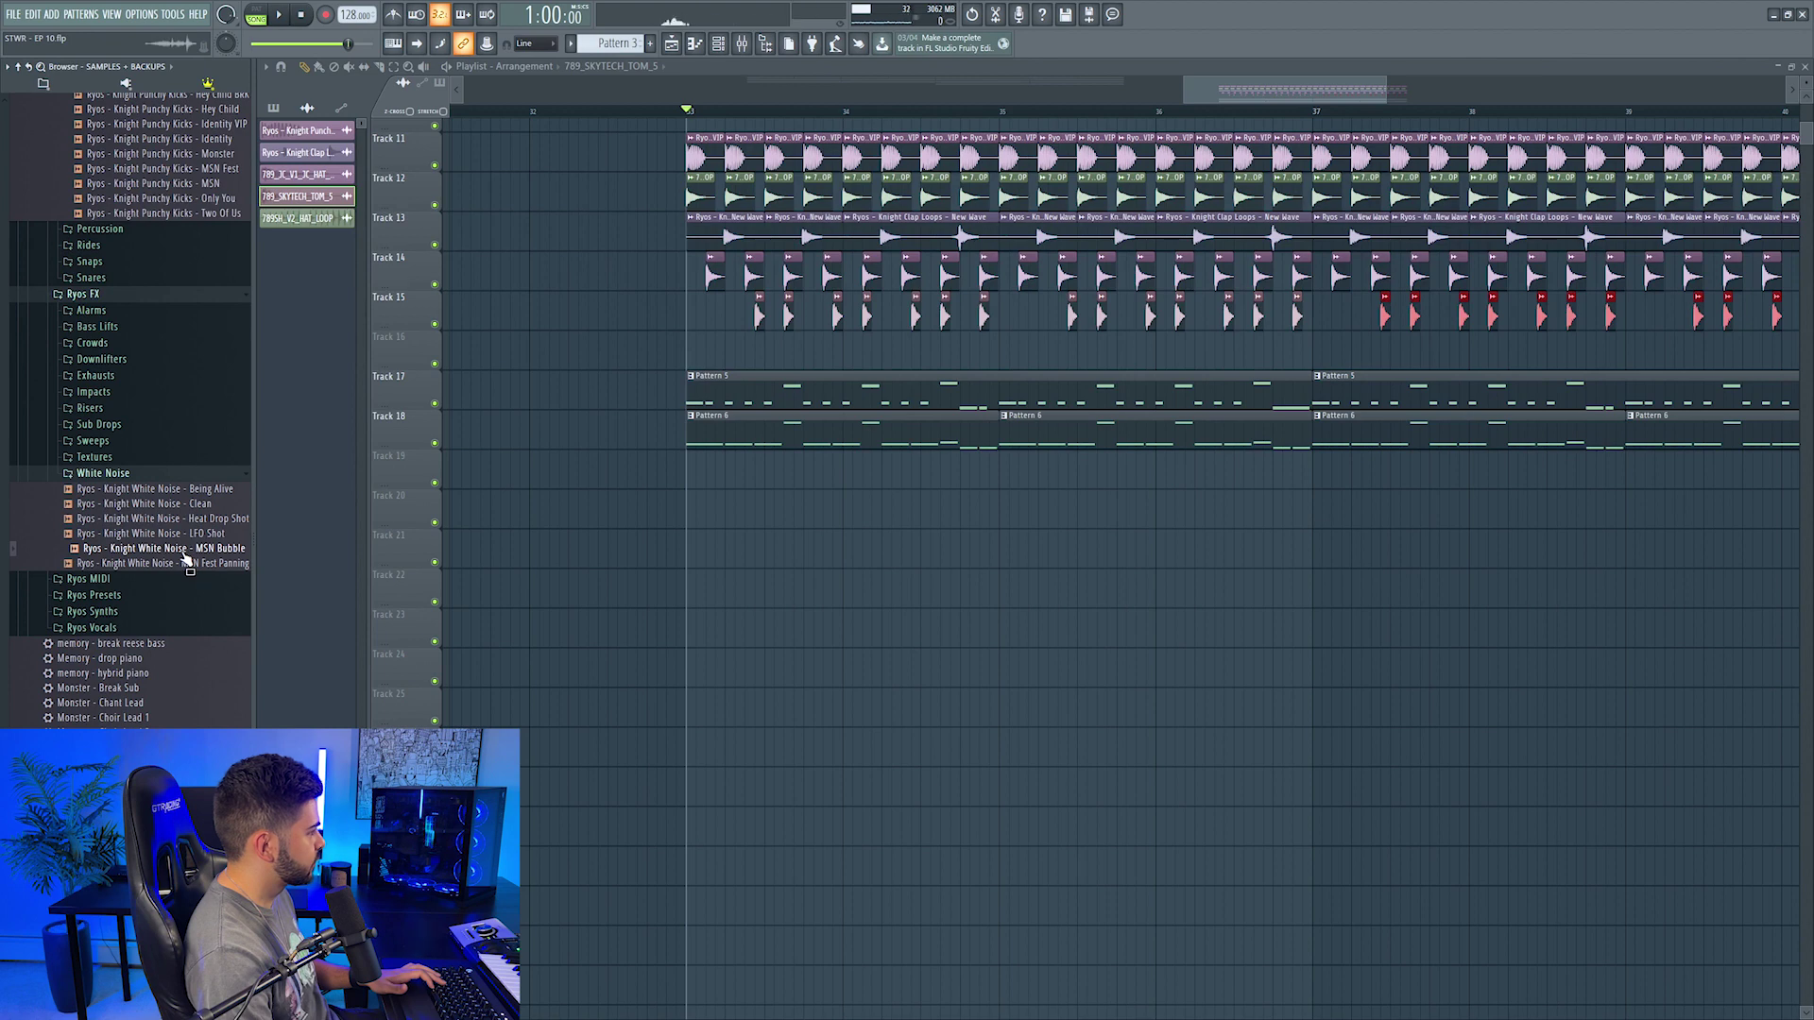
pyautogui.keyDown('ctrl'); pyautogui.click(437, 482); pyautogui.keyUp('ctrl')
# Step: Route the MSN Bubble clip to mixer track 19 and audition it soloed and in the full mix
pyautogui.doubleClick(689, 473)
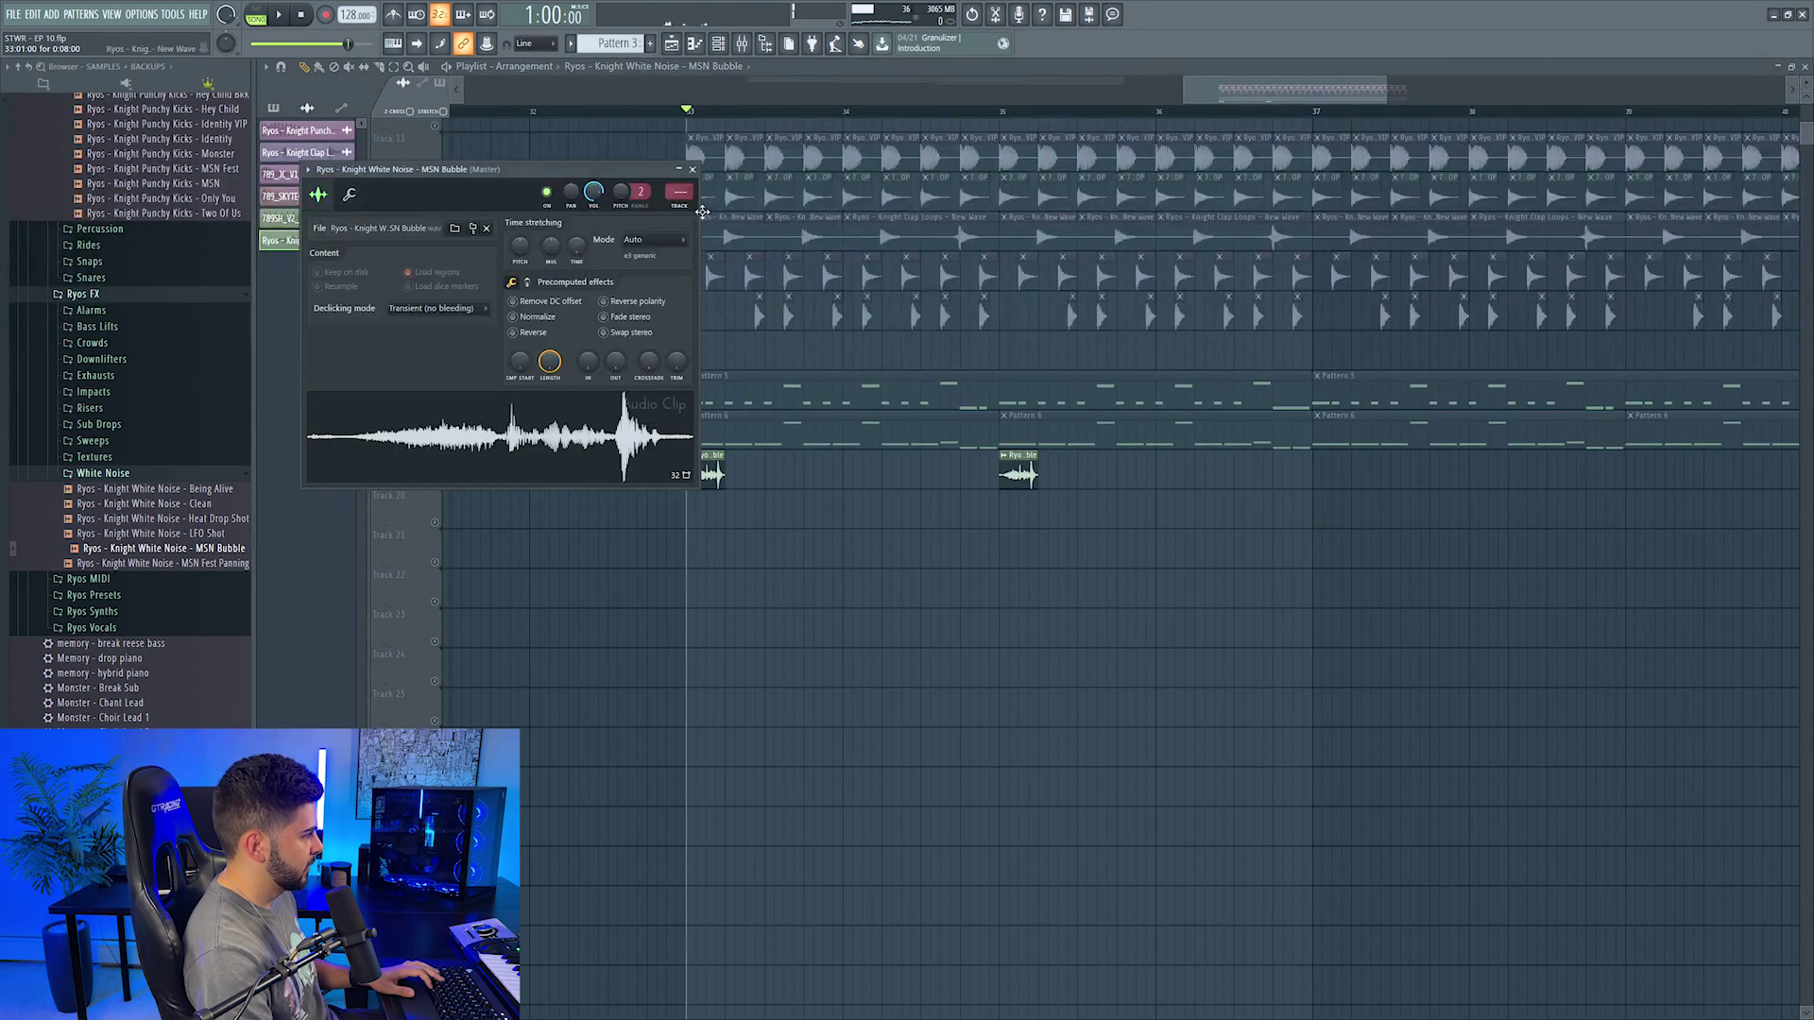
pyautogui.hotkey('ctrl', 'l')
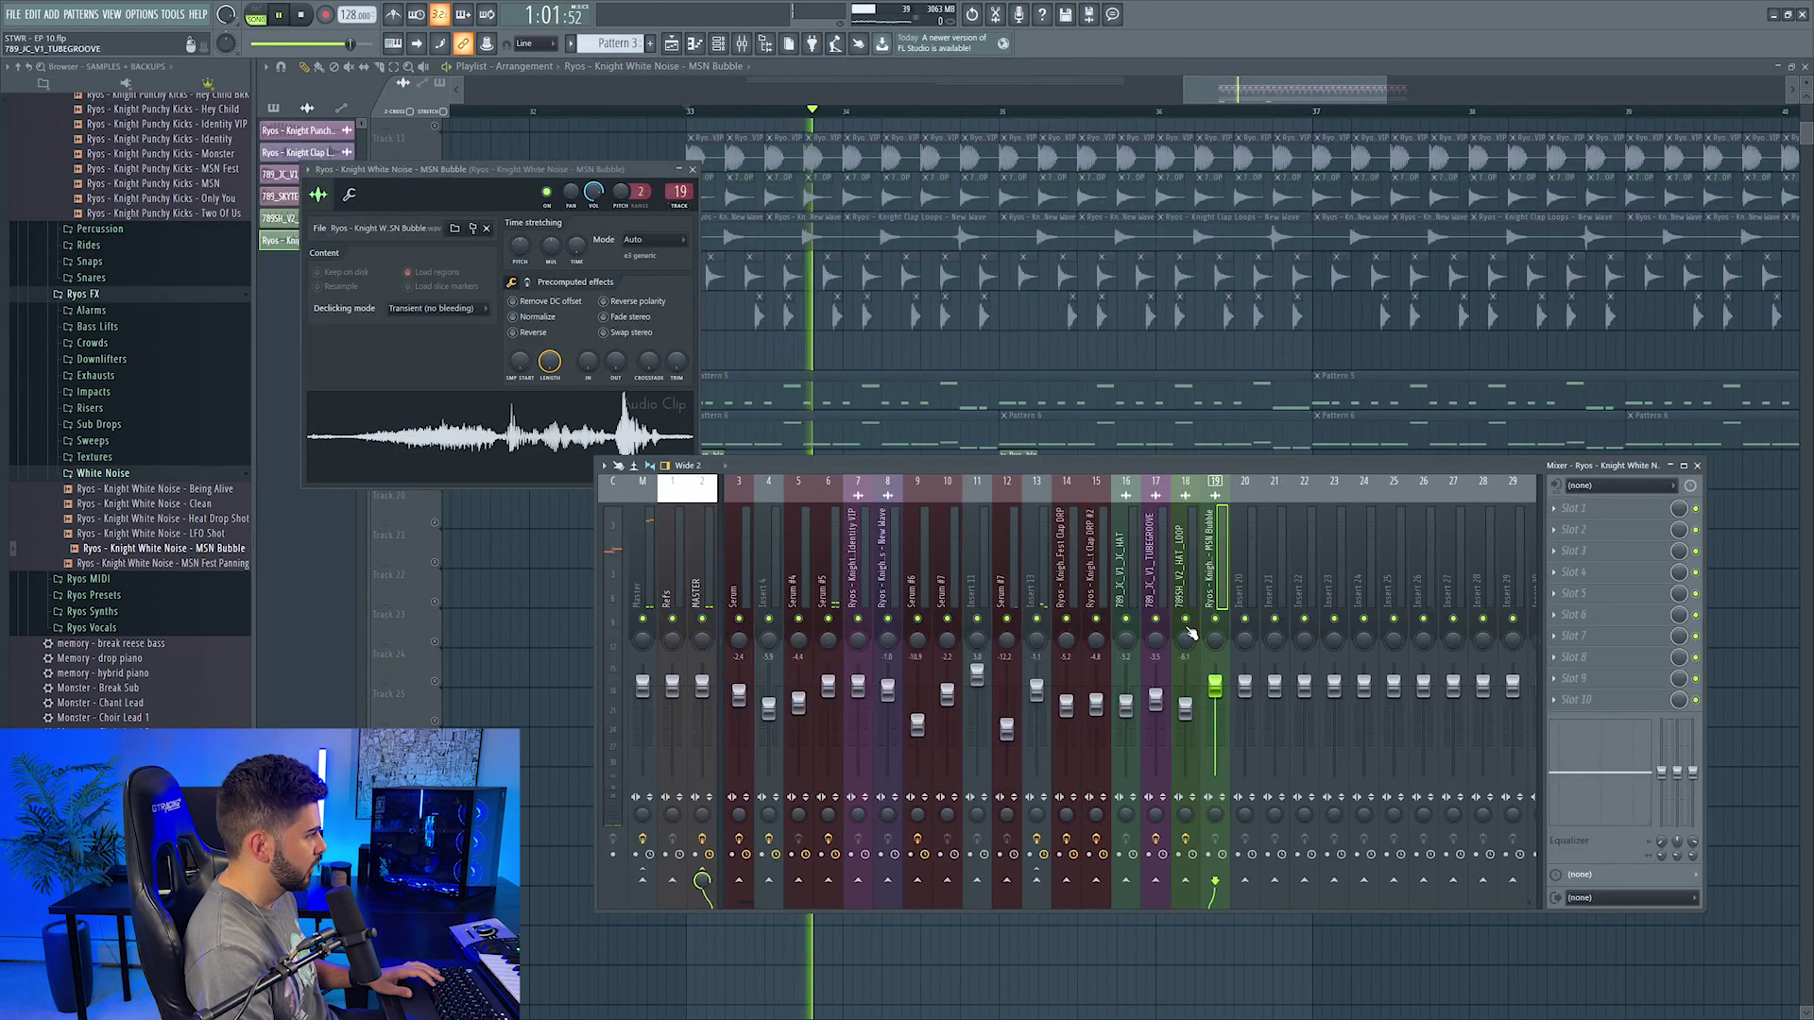
pyautogui.click(1215, 98)
pyautogui.press('space')
pyautogui.rightClick(435, 482)
pyautogui.press('space')
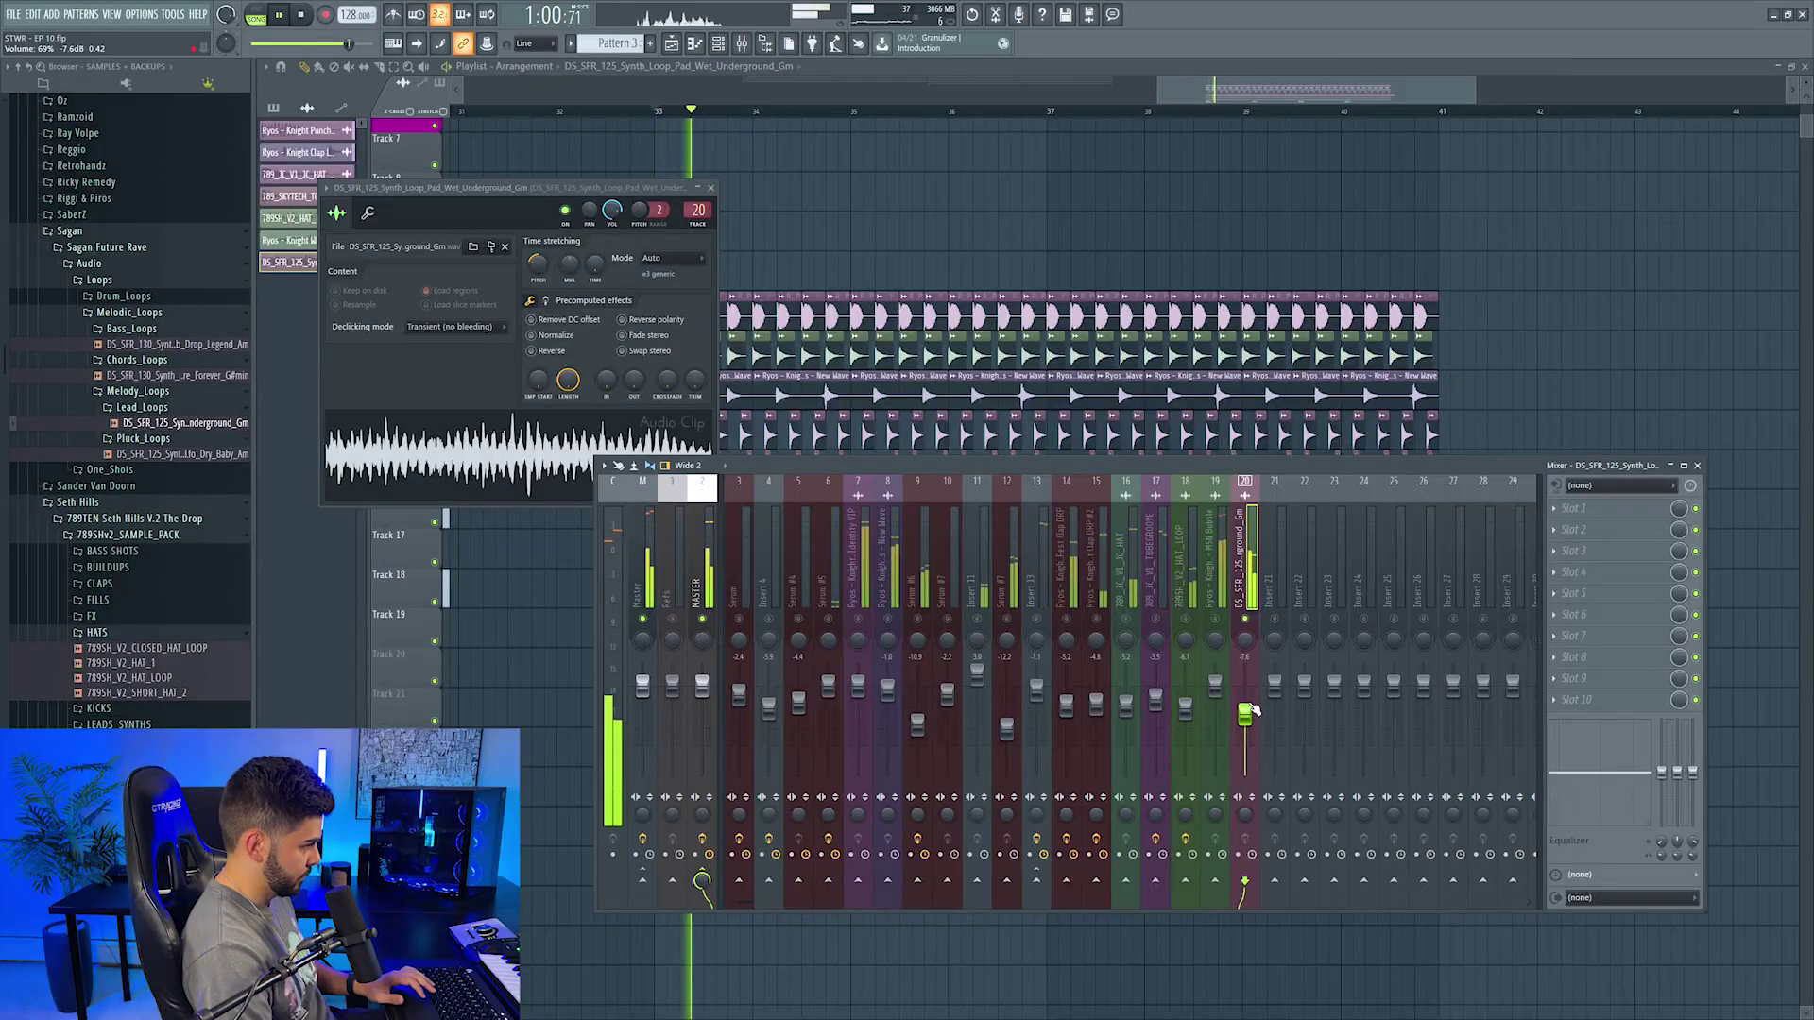
# Step: Unsolo the synth pad loop on mixer track 20 and clear its clip settings and iZotope Vinyl windows out of the way
pyautogui.rightClick(1246, 620)
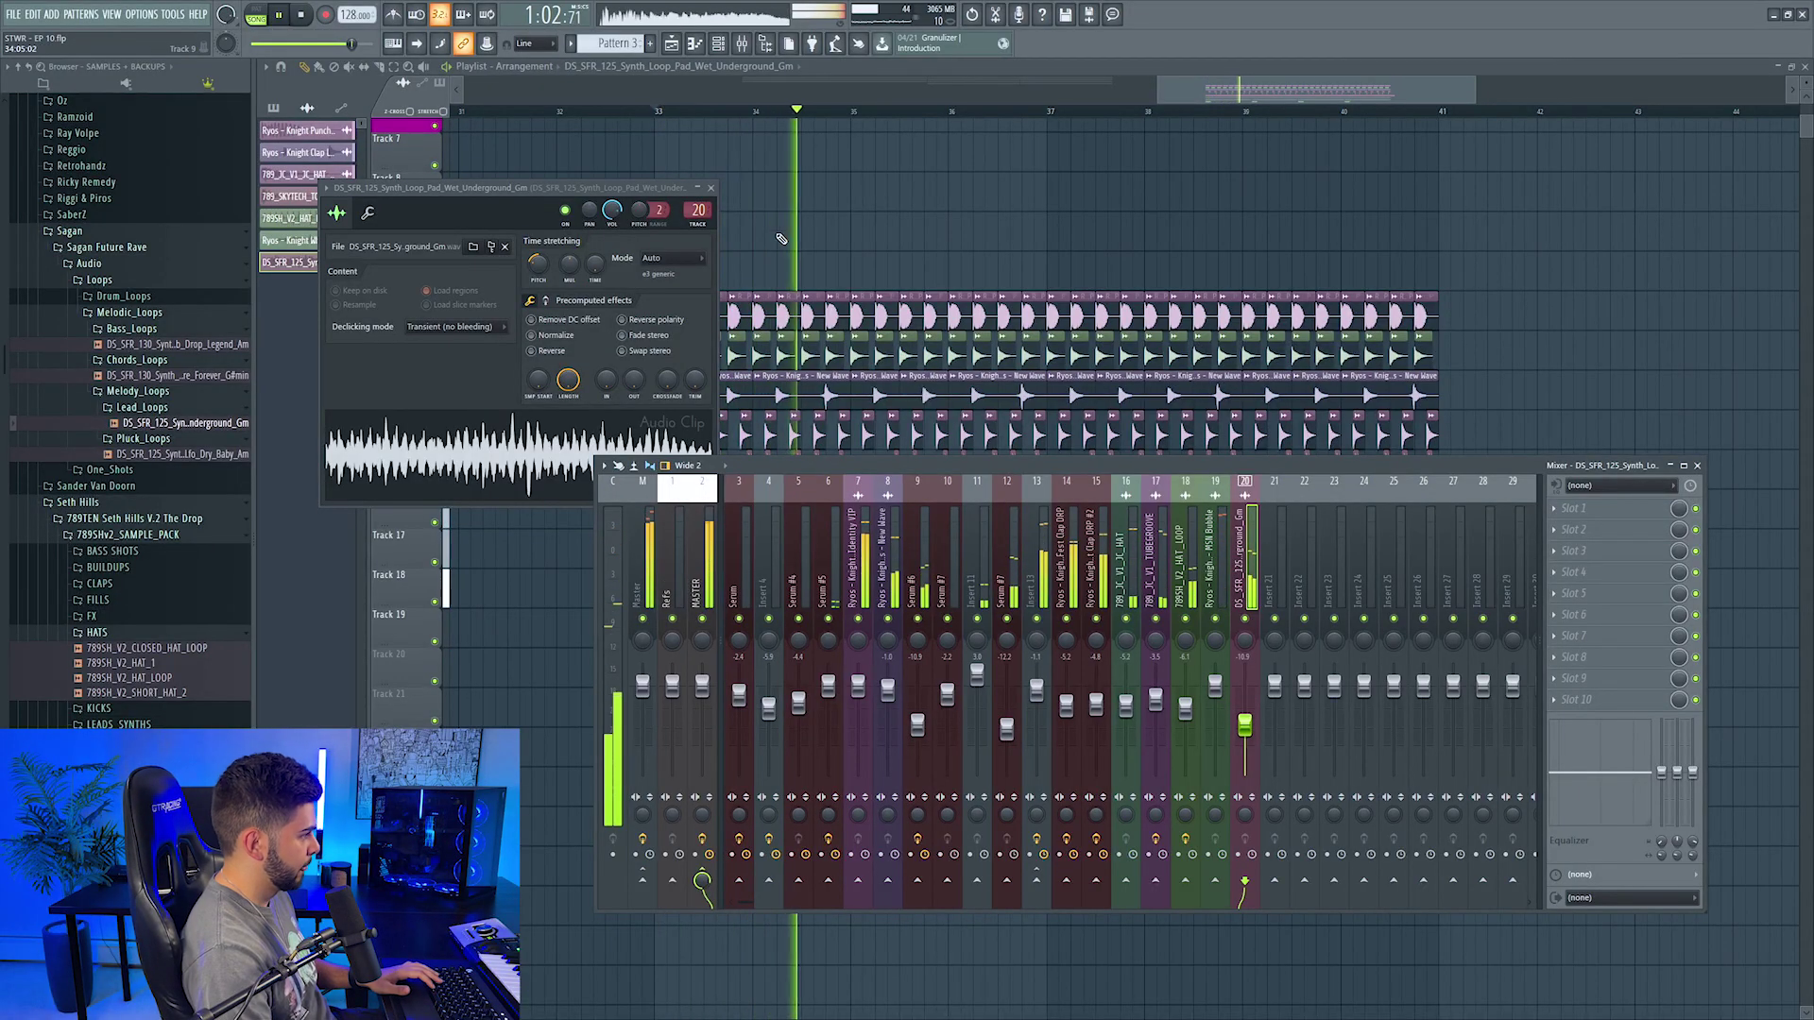
pyautogui.click(712, 188)
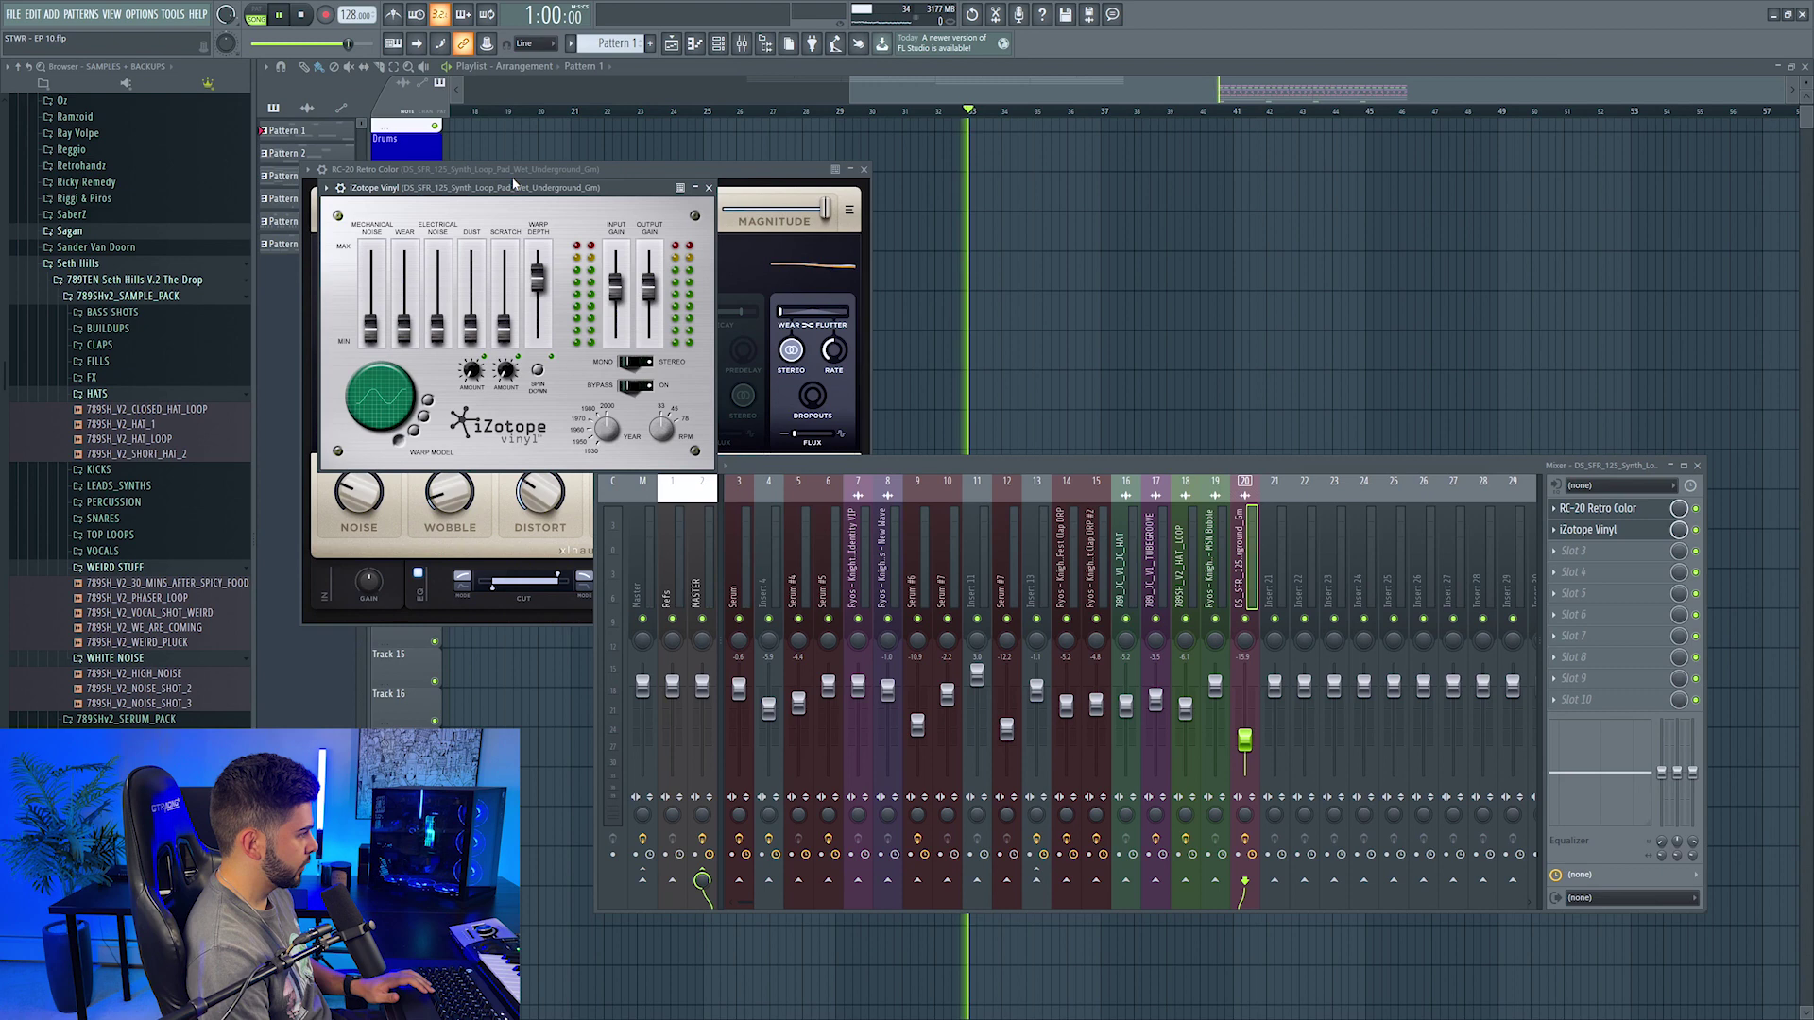
pyautogui.moveTo(513, 185); pyautogui.dragTo(614, 278)
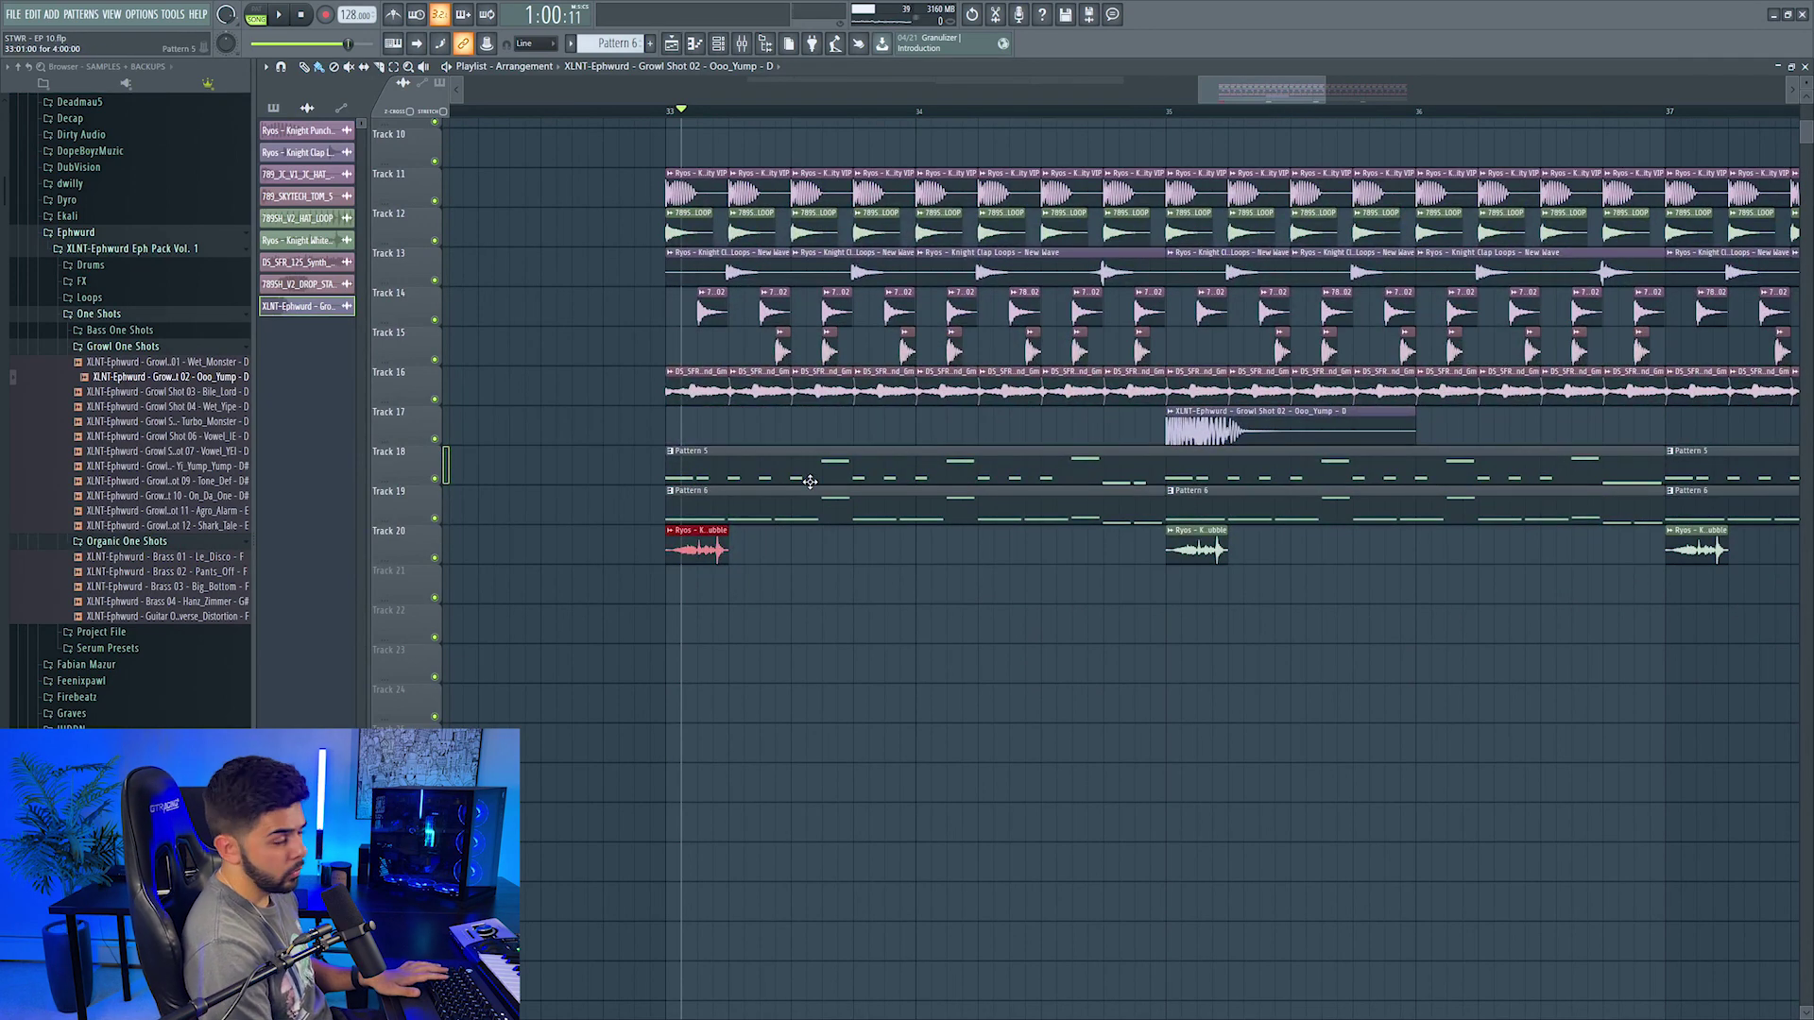
# Step: Place the Ryos - Knight Perc Loops - Heat House Rim sample on Track 17 from bar 33
pyautogui.scroll(-4, 647, 118)
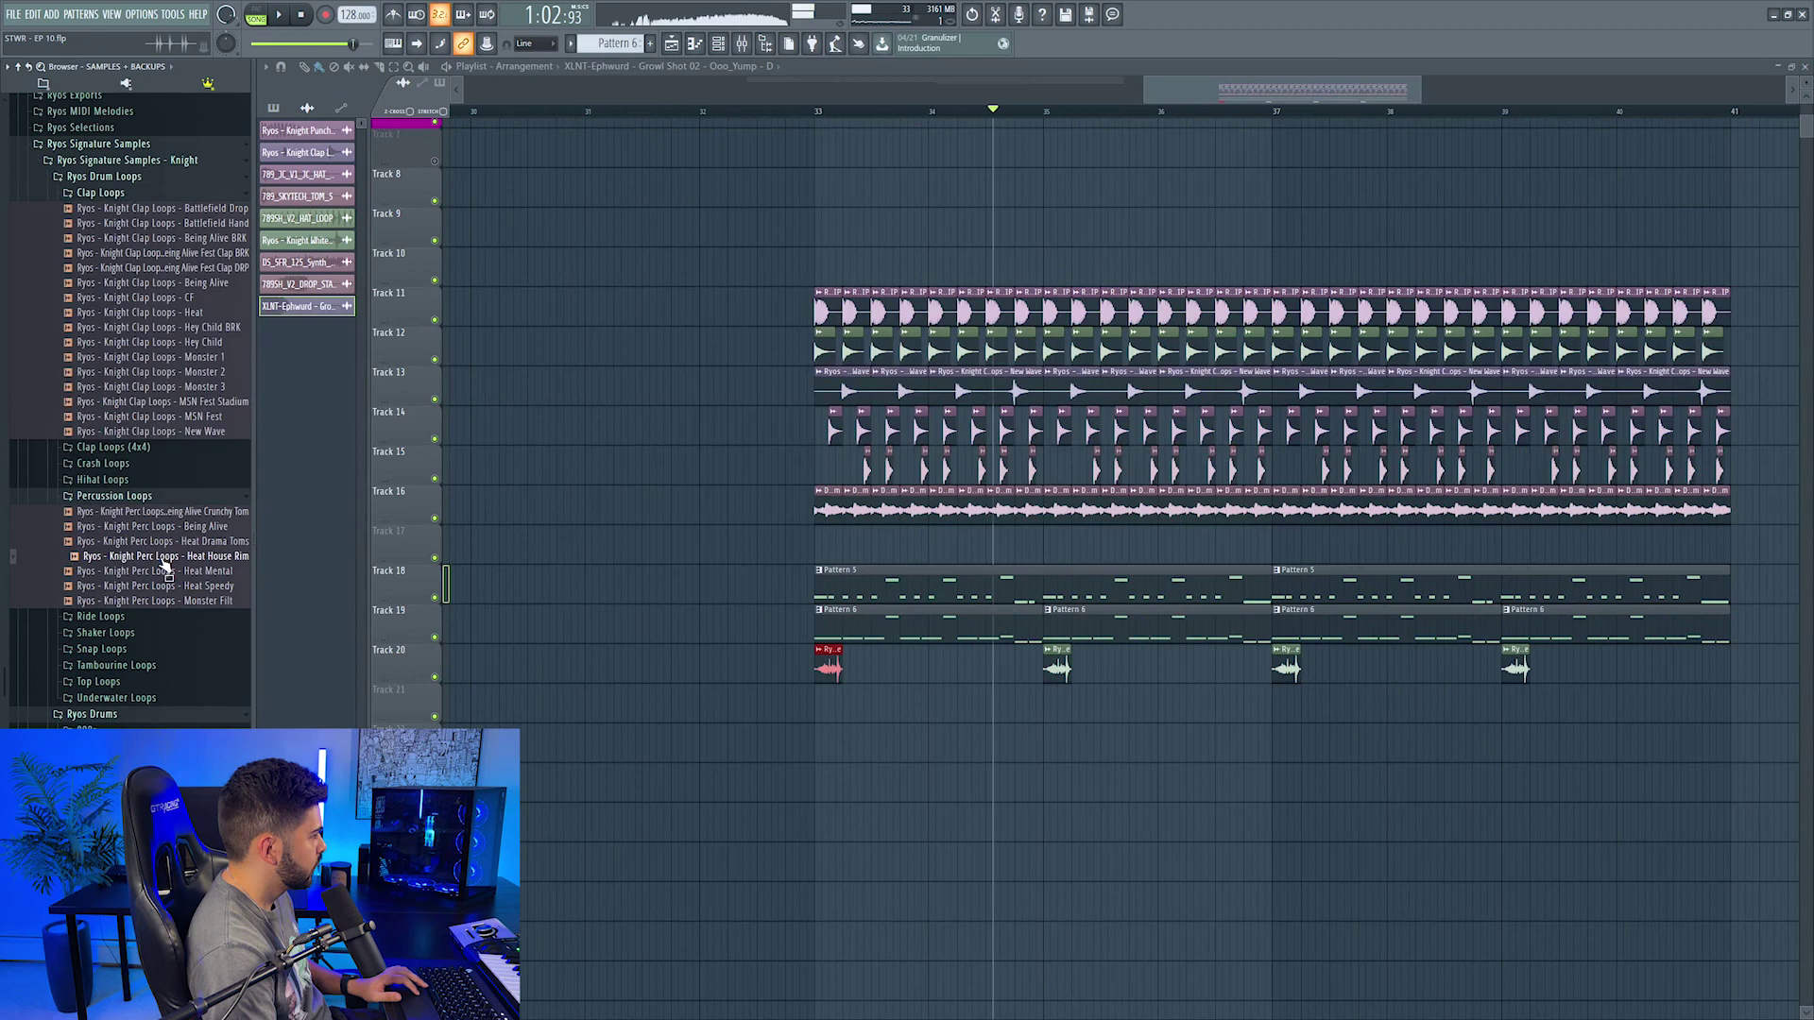
pyautogui.moveTo(166, 555)
pyautogui.mouseDown()
pyautogui.moveTo(959, 553)
pyautogui.moveTo(883, 553)
pyautogui.mouseUp()
pyautogui.scroll(4, 890, 558)
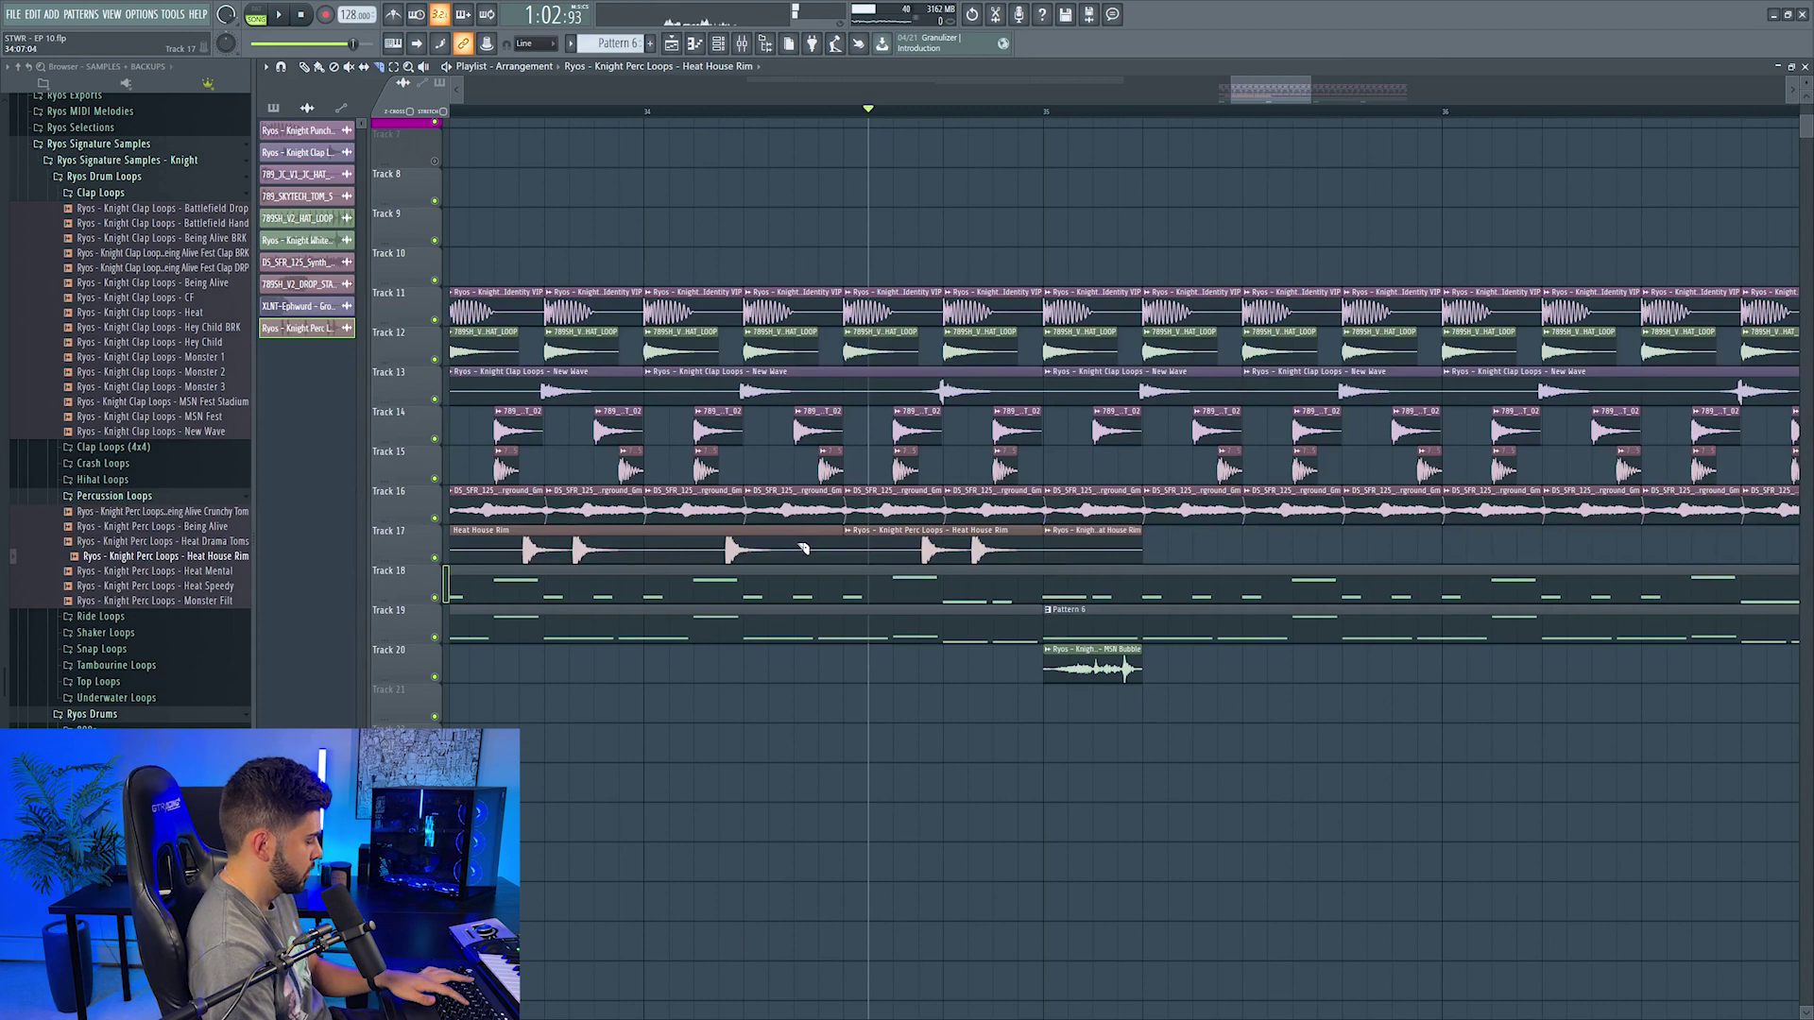
# Step: Delete the Heat House Rim slices on Track 17 except the half bar leading into bar 35
pyautogui.press('p')
pyautogui.rightClick(803, 549)
pyautogui.press('space')
pyautogui.rightClick(1105, 551)
pyautogui.press('space')
# Step: Route the Heat House Rim clip to a free mixer track and lower its level slightly
pyautogui.doubleClick(909, 532)
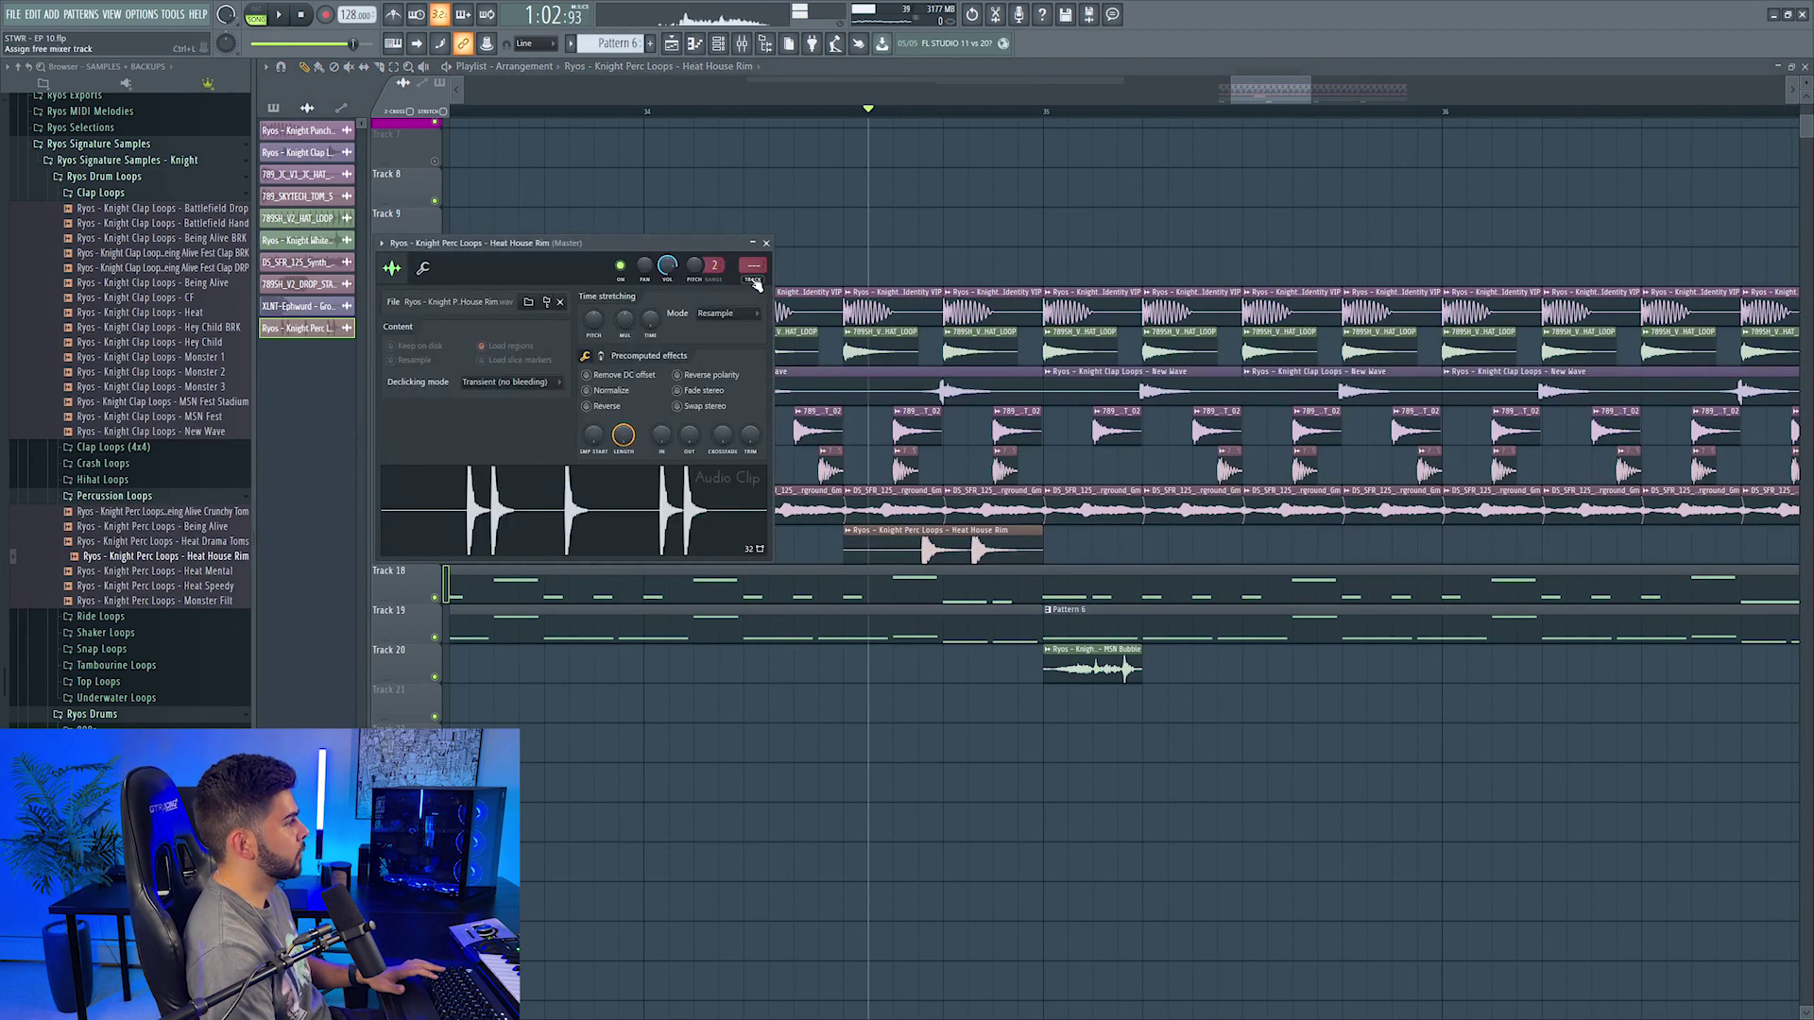
pyautogui.click(754, 279)
pyautogui.moveTo(1331, 683); pyautogui.dragTo(1332, 688)
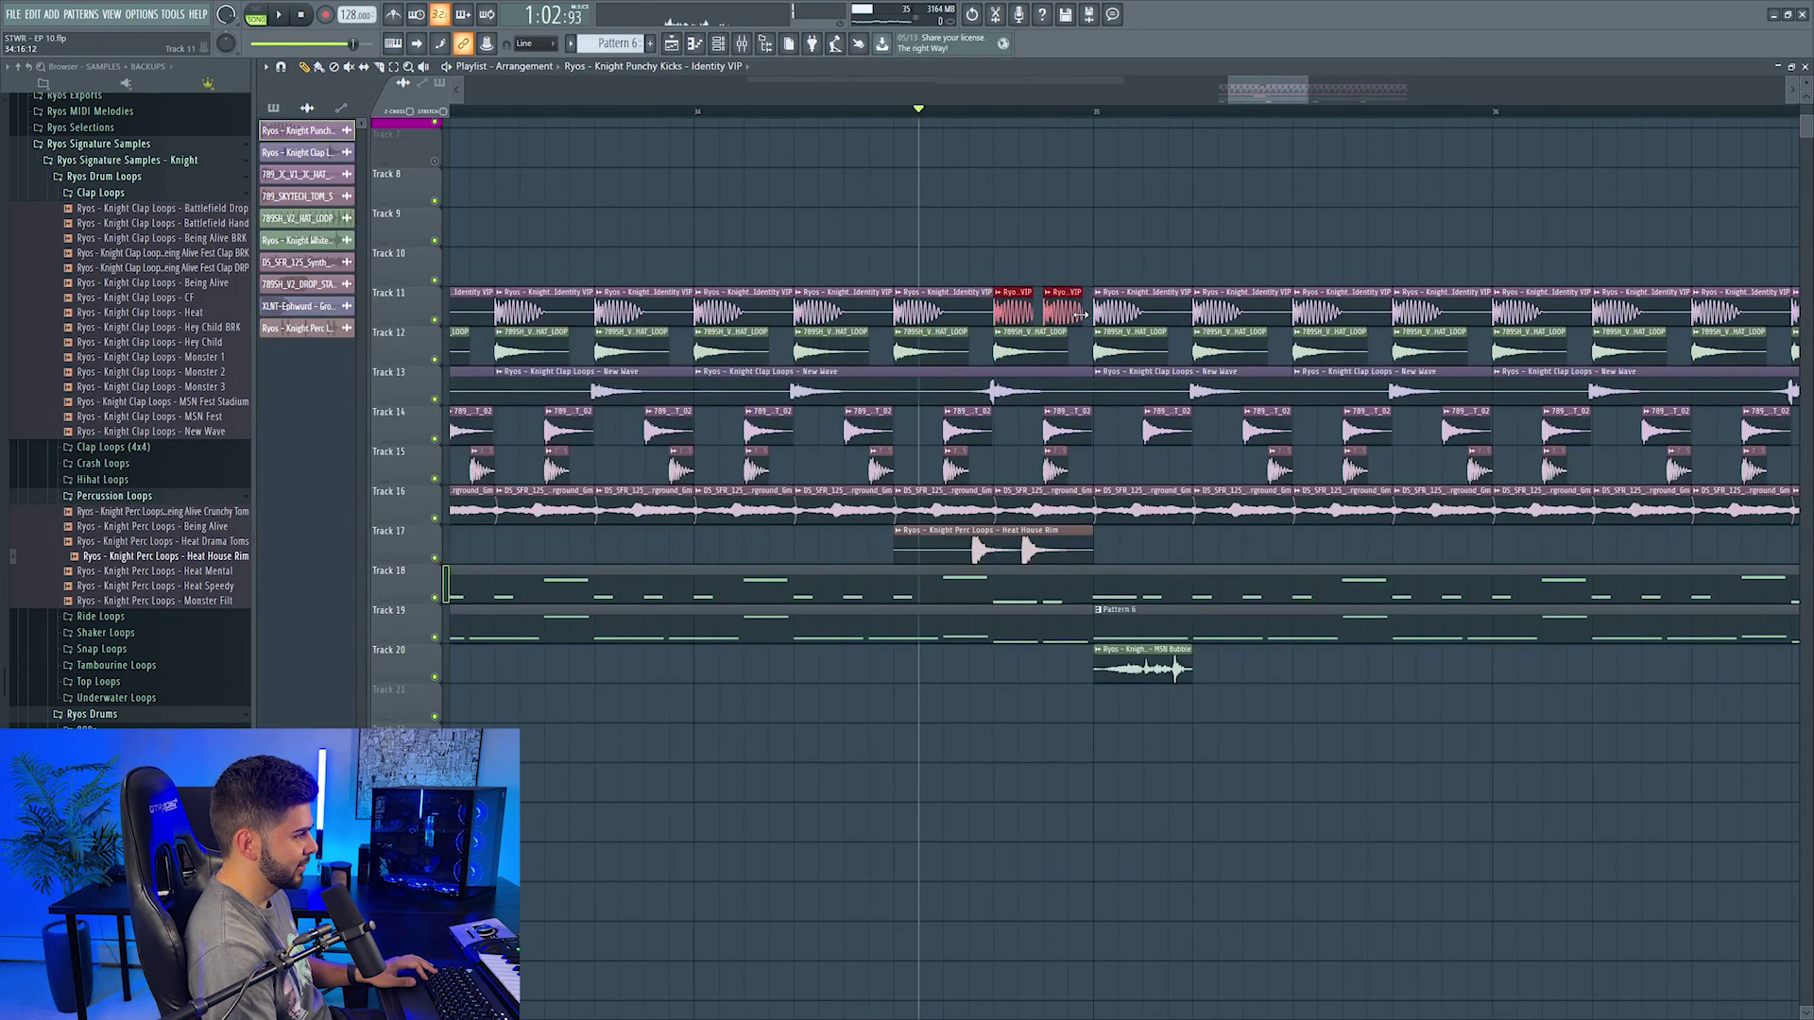
# Step: Play back the doubled kicks and rim fill leading into bar 35
pyautogui.hscroll(2, 976, 115)
pyautogui.press('space')
pyautogui.scroll(-4, 972, 114)
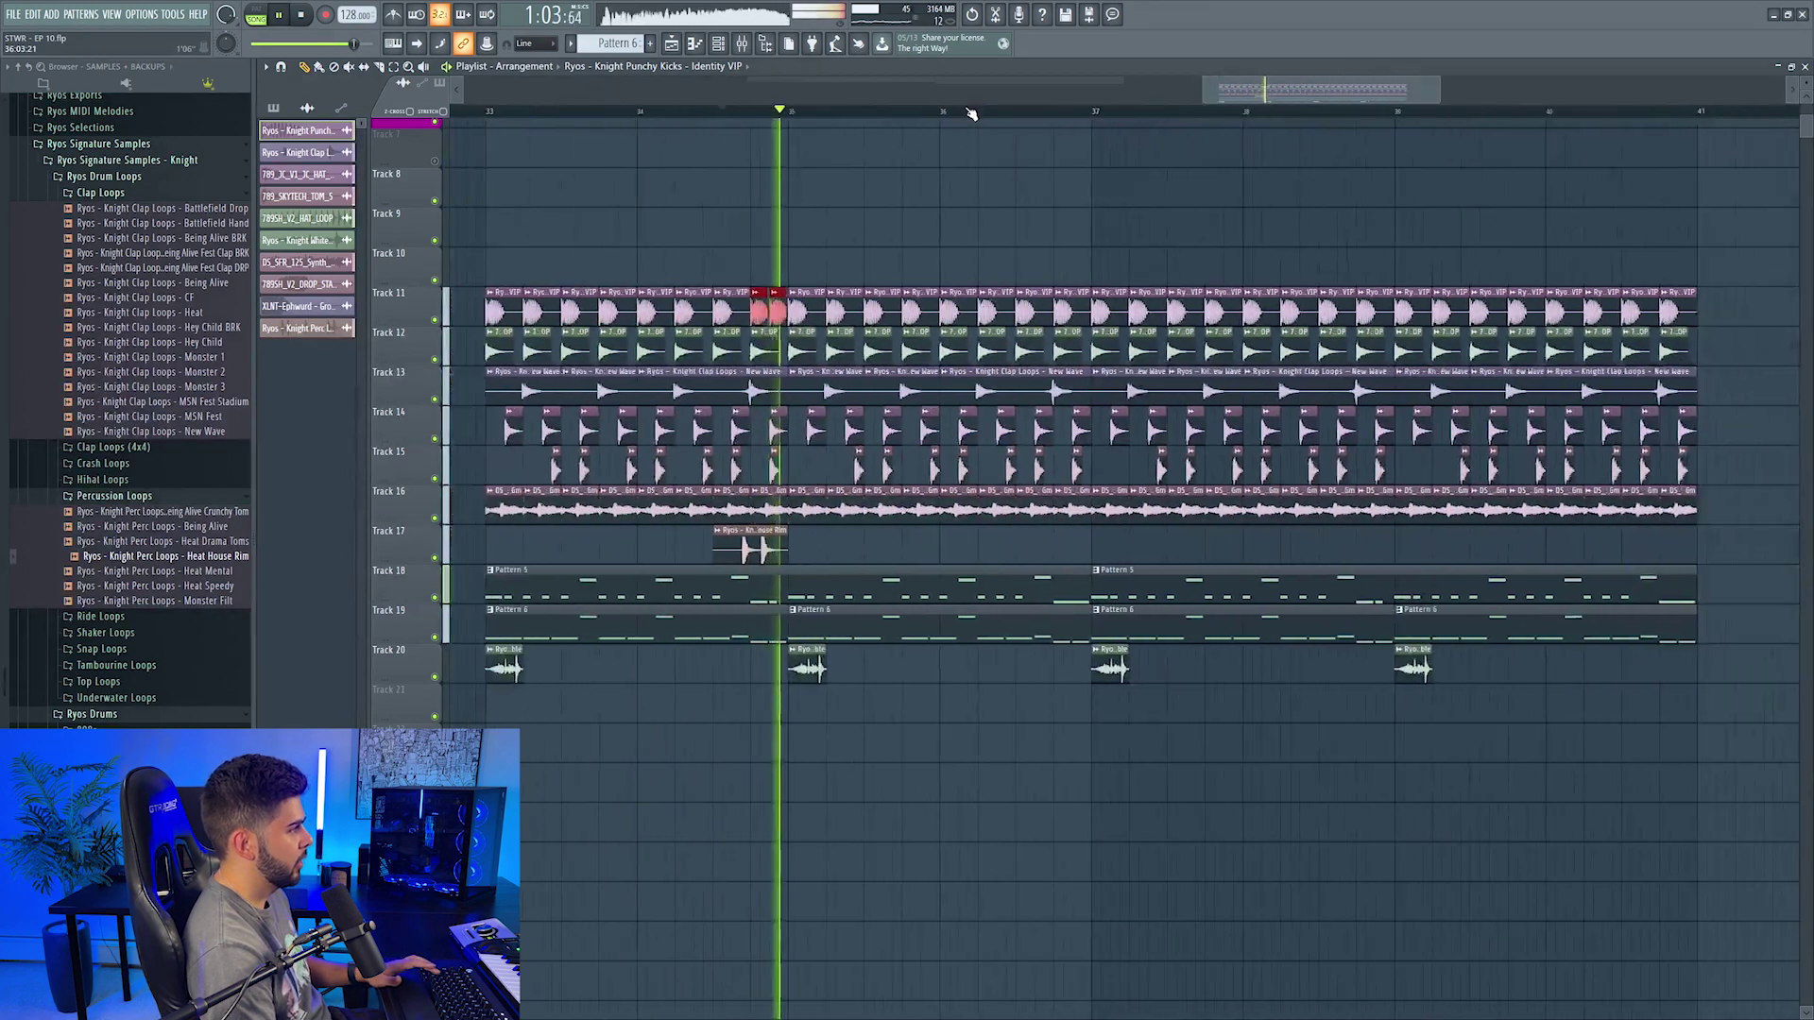
pyautogui.hscroll(-2, 972, 113)
pyautogui.click(816, 113)
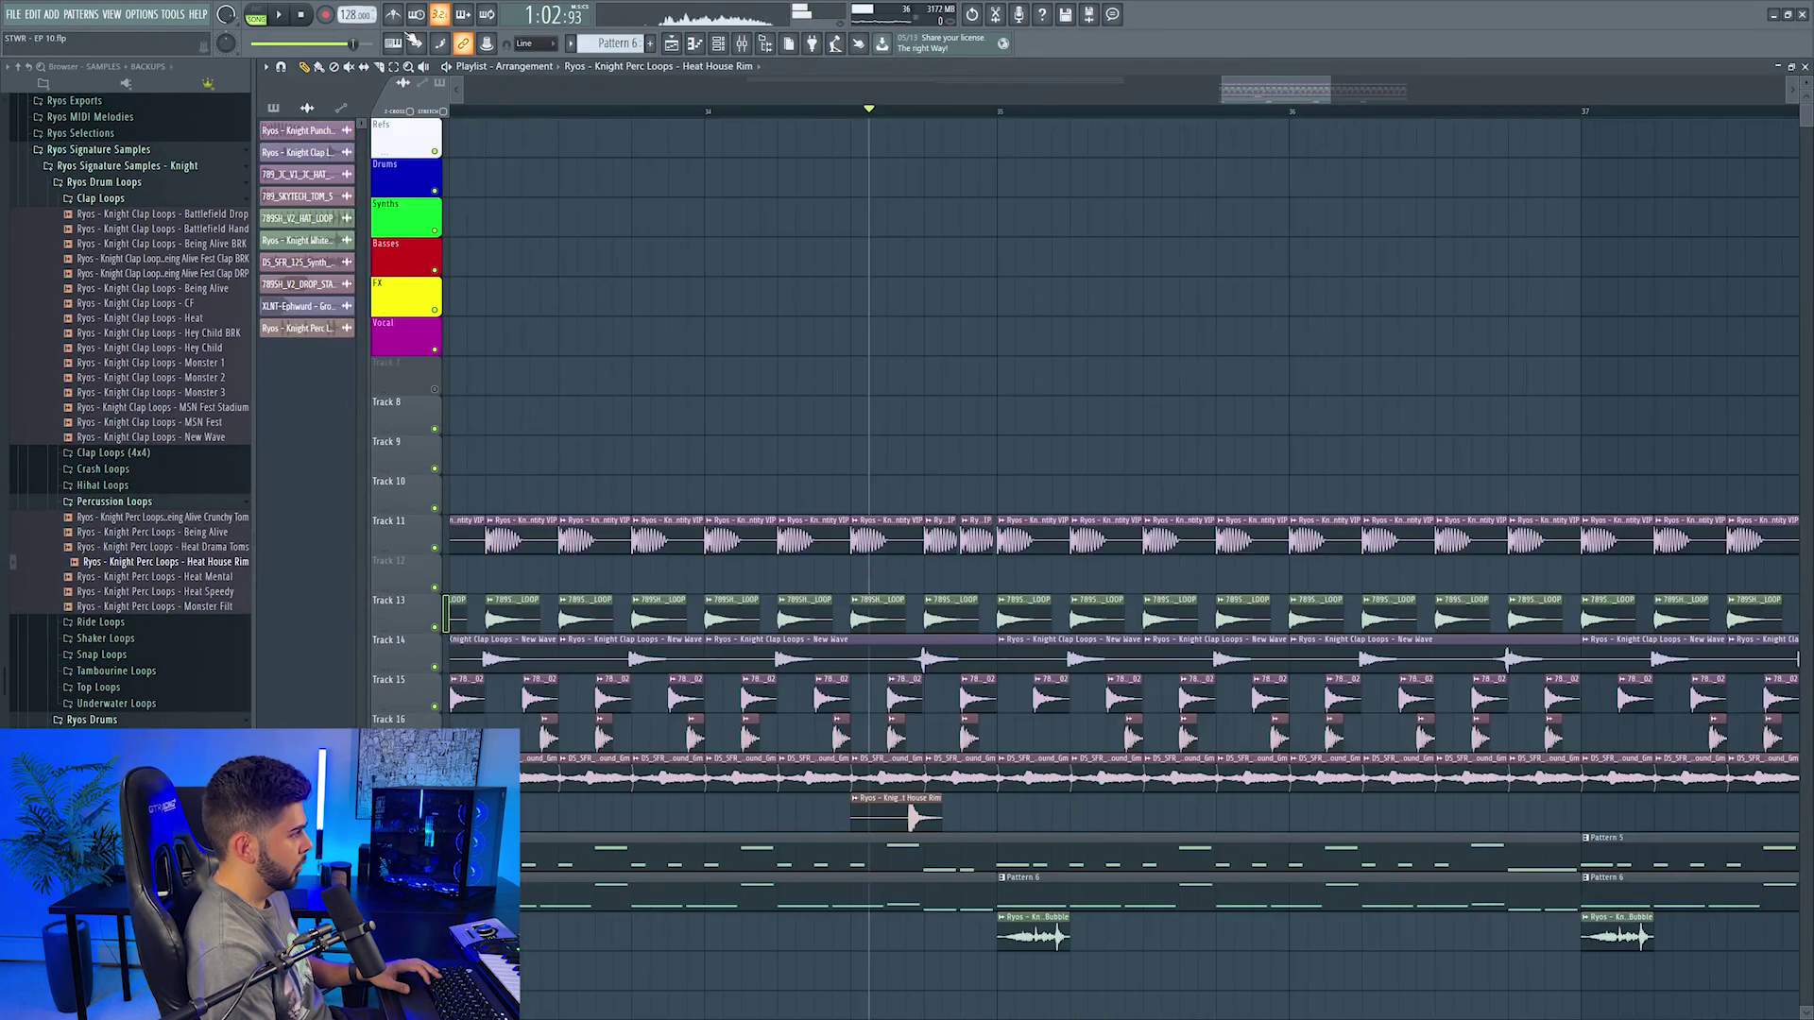
# Step: Play the drop and browse the Ryos drum loop and one-shot folders for further percussion samples
pyautogui.scroll(-3, 1125, 111)
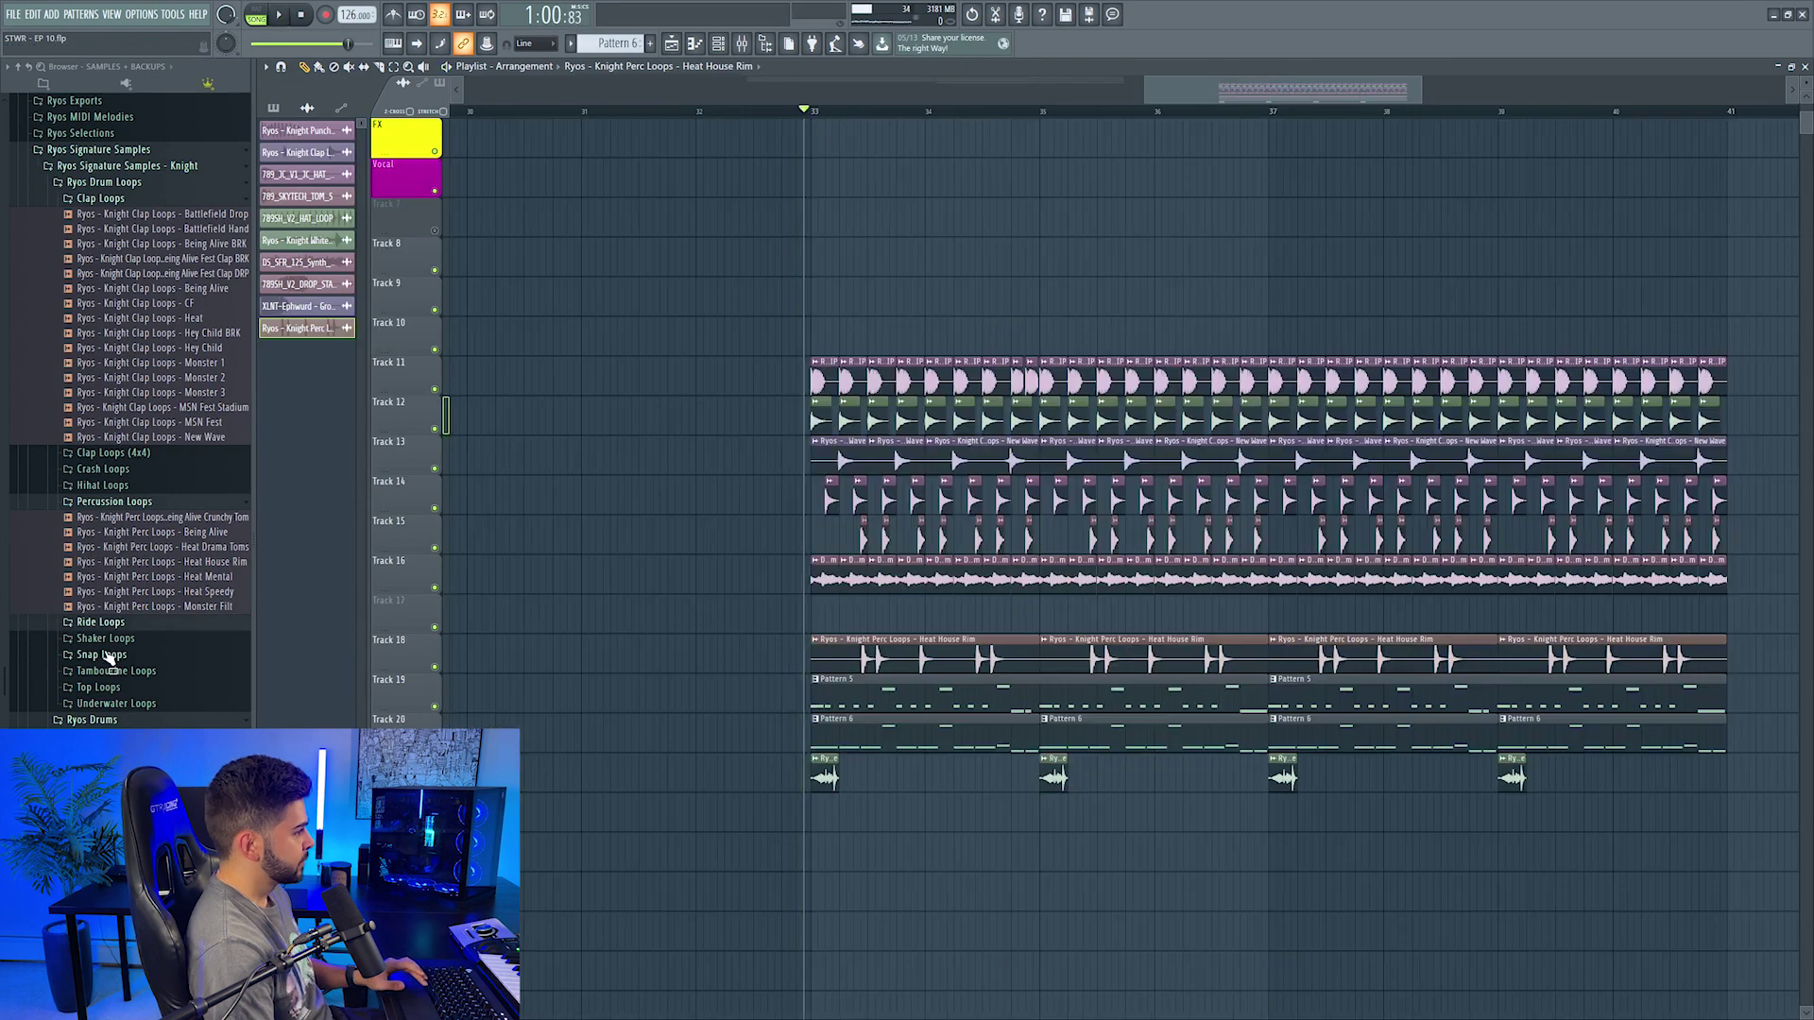
pyautogui.press('space')
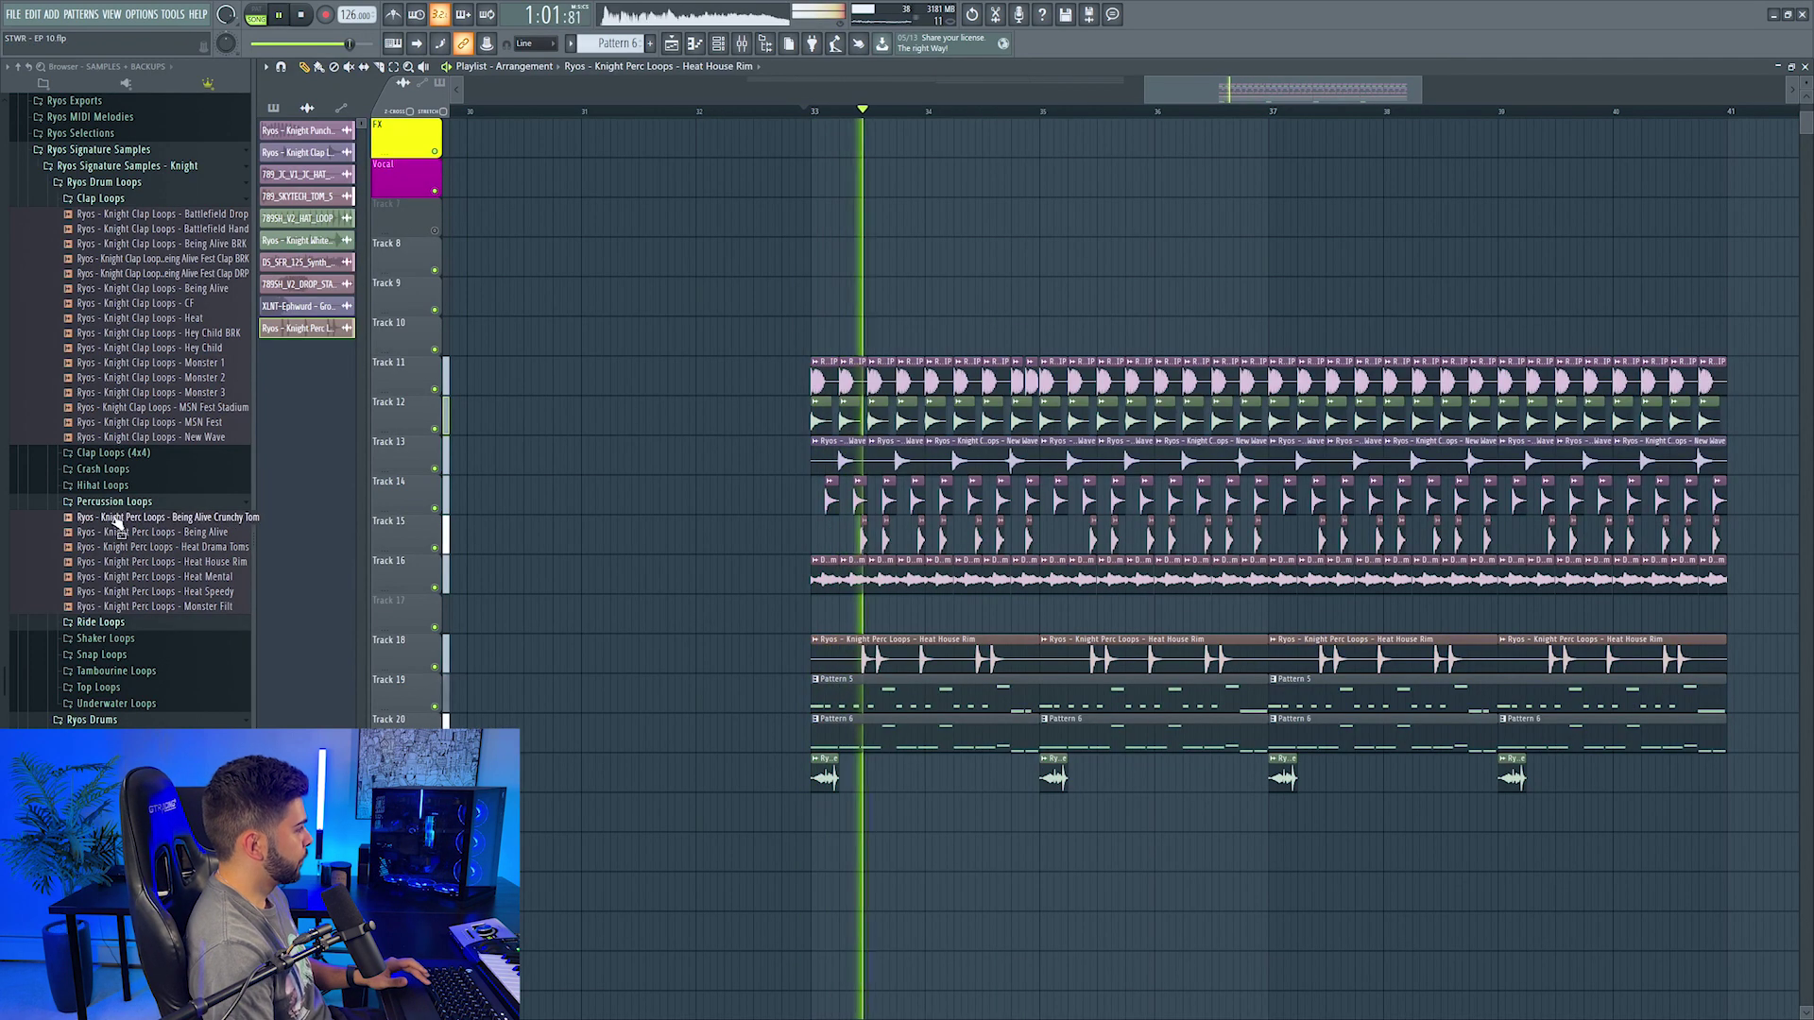
pyautogui.scroll(-2, 116, 623)
pyautogui.scroll(-10, 116, 623)
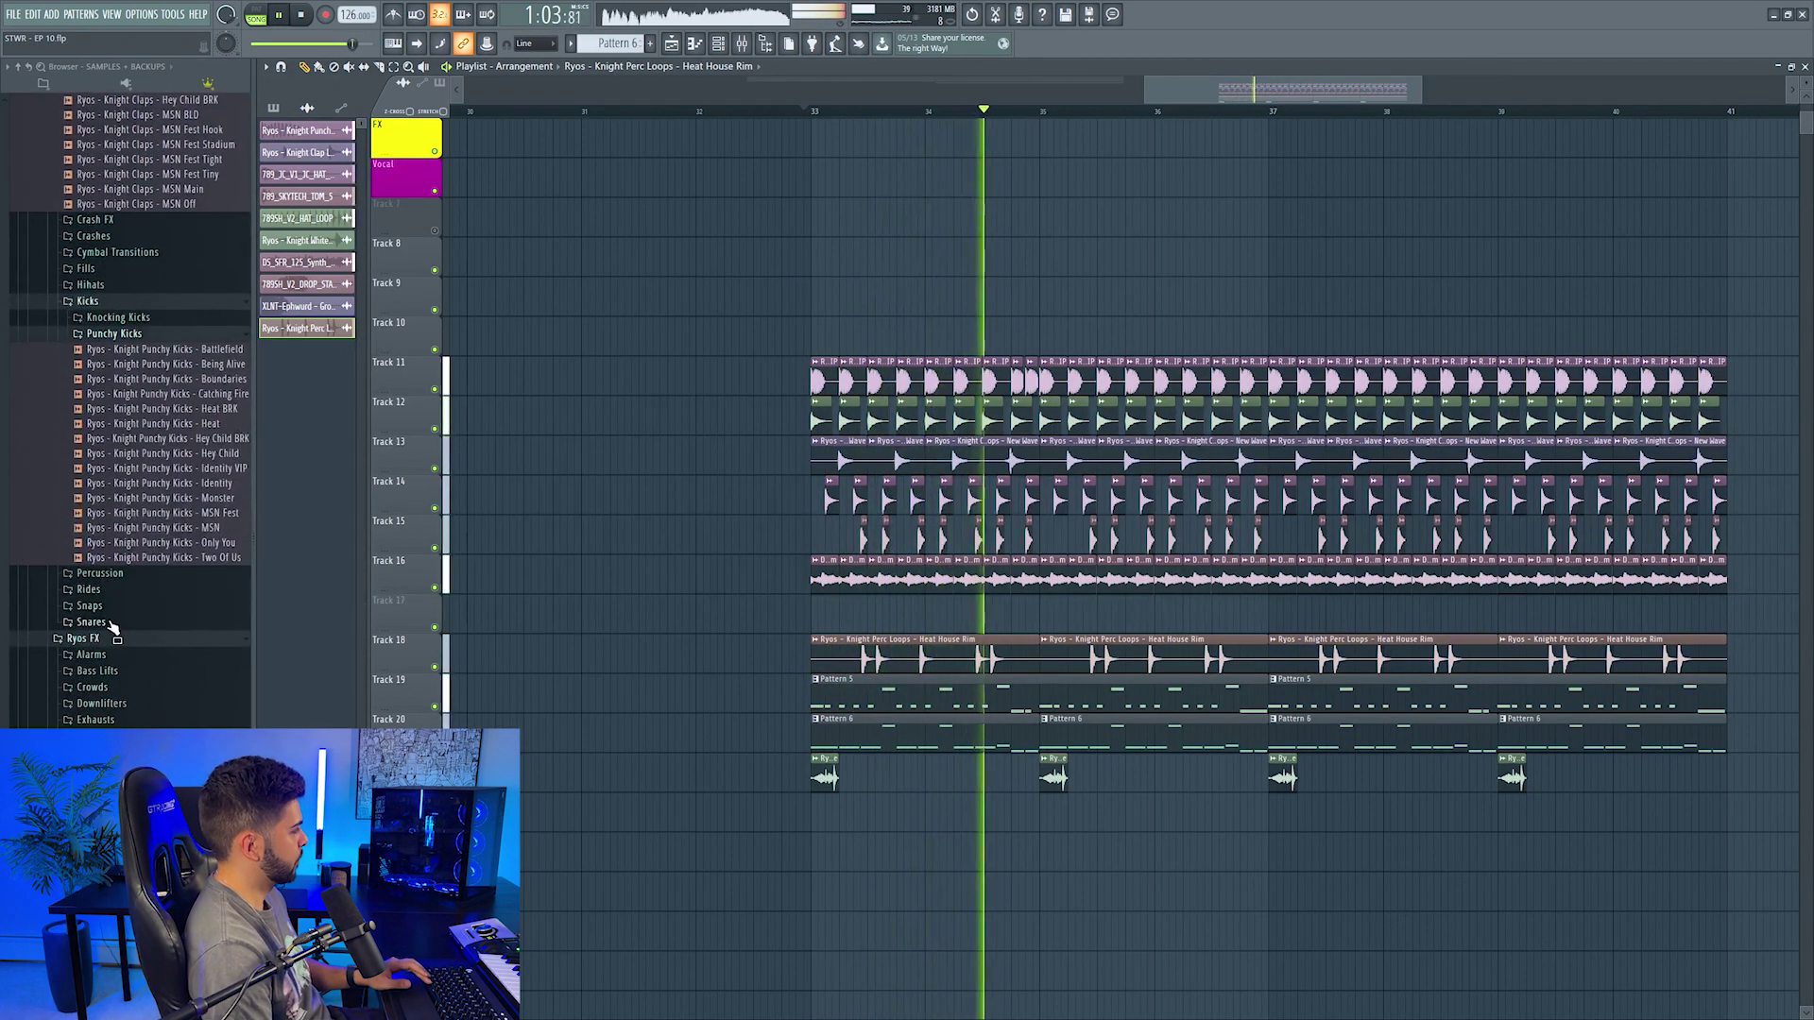
pyautogui.scroll(8, 111, 614)
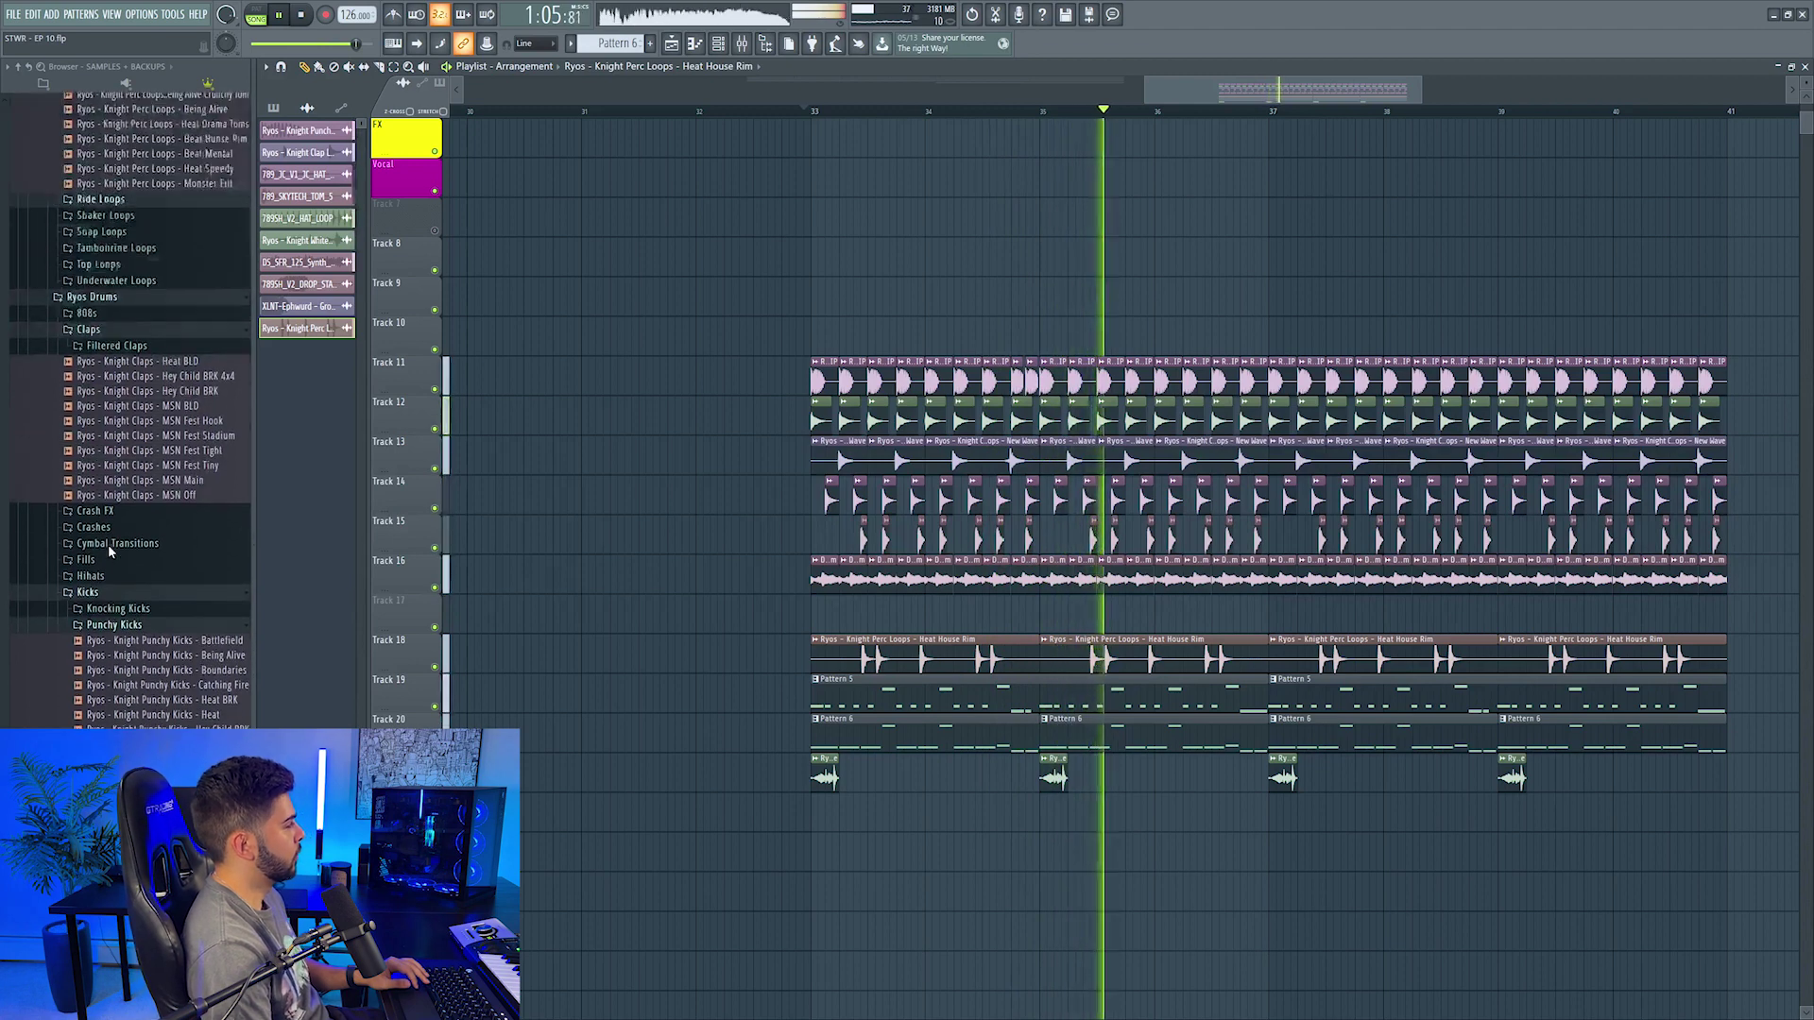
pyautogui.scroll(4, 112, 557)
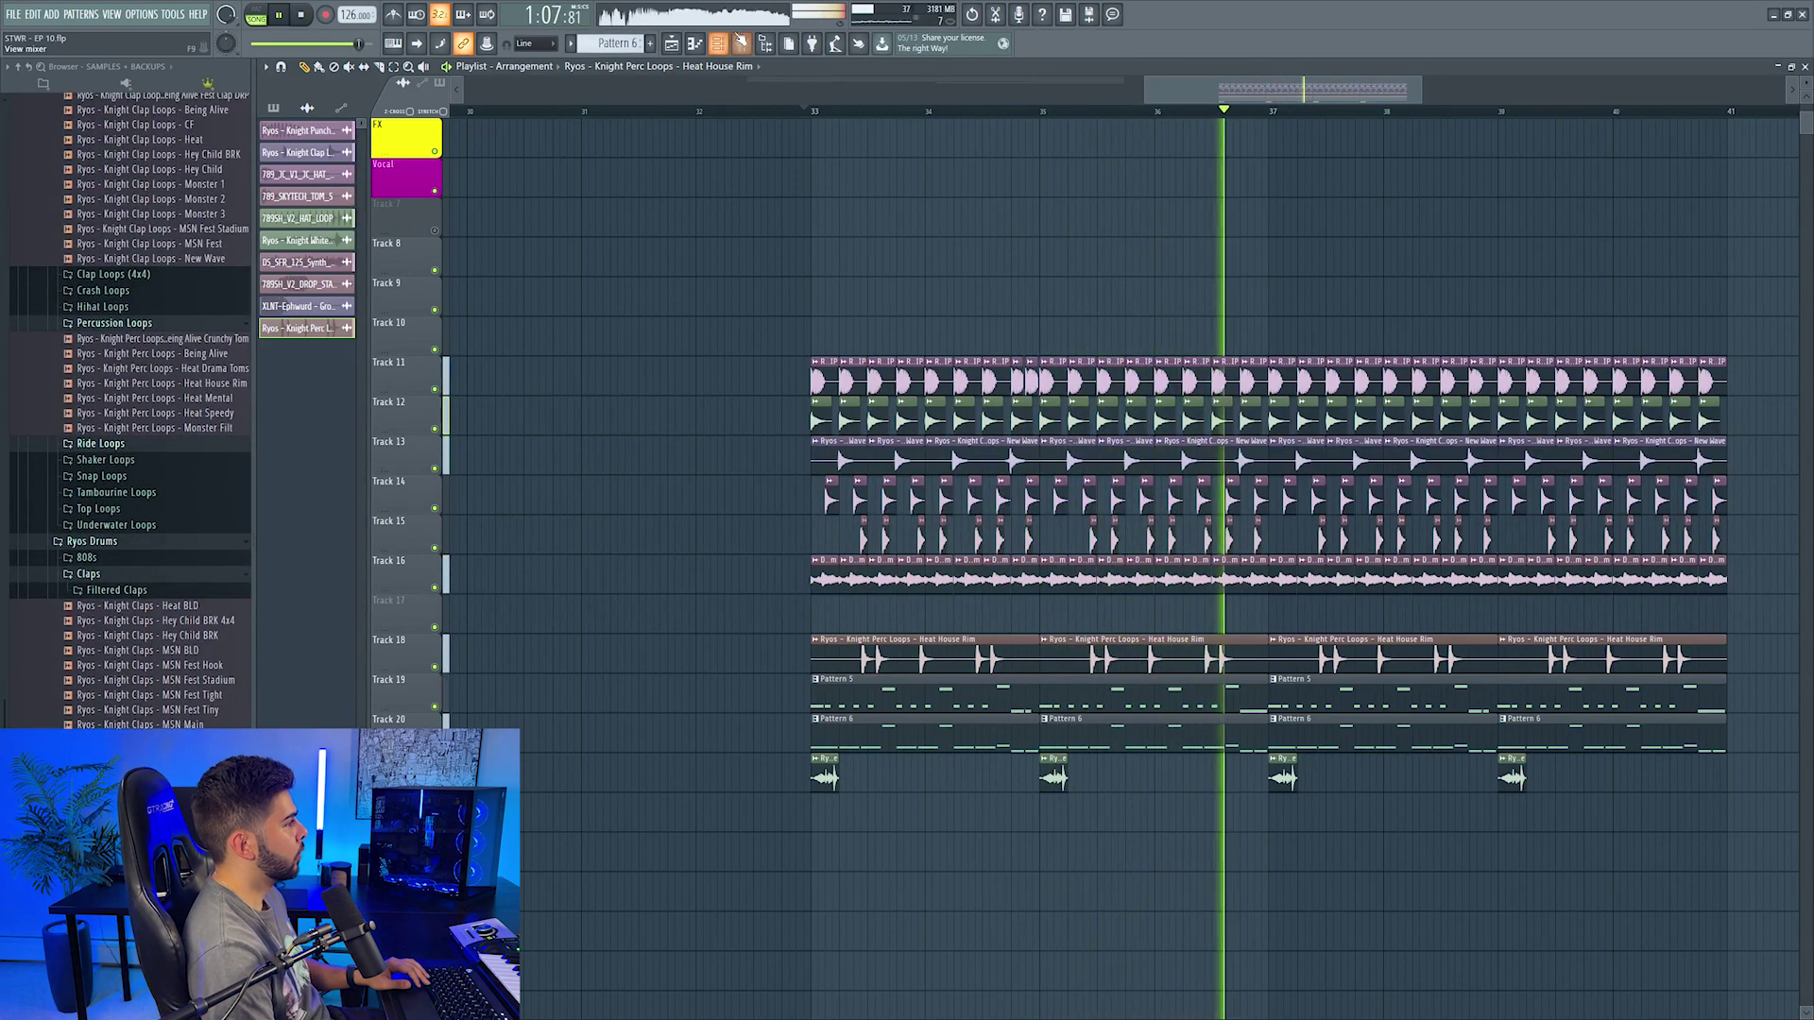
pyautogui.press('F9')
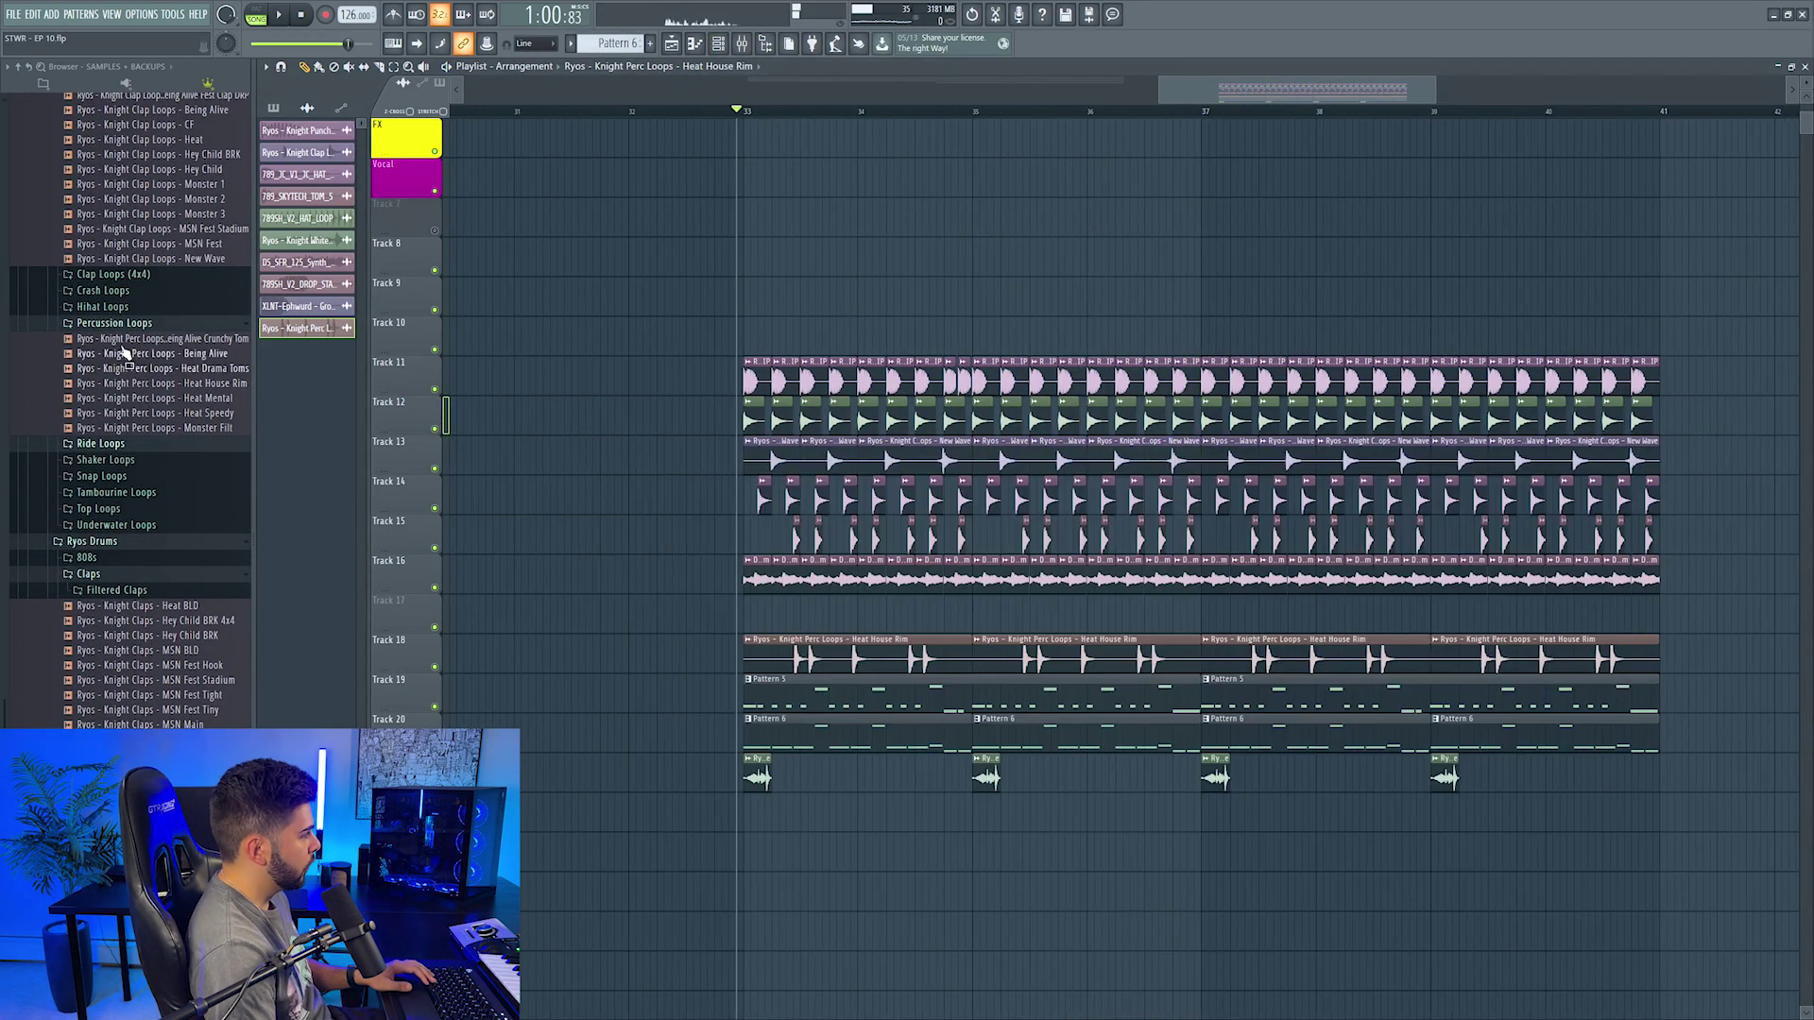
pyautogui.click(113, 325)
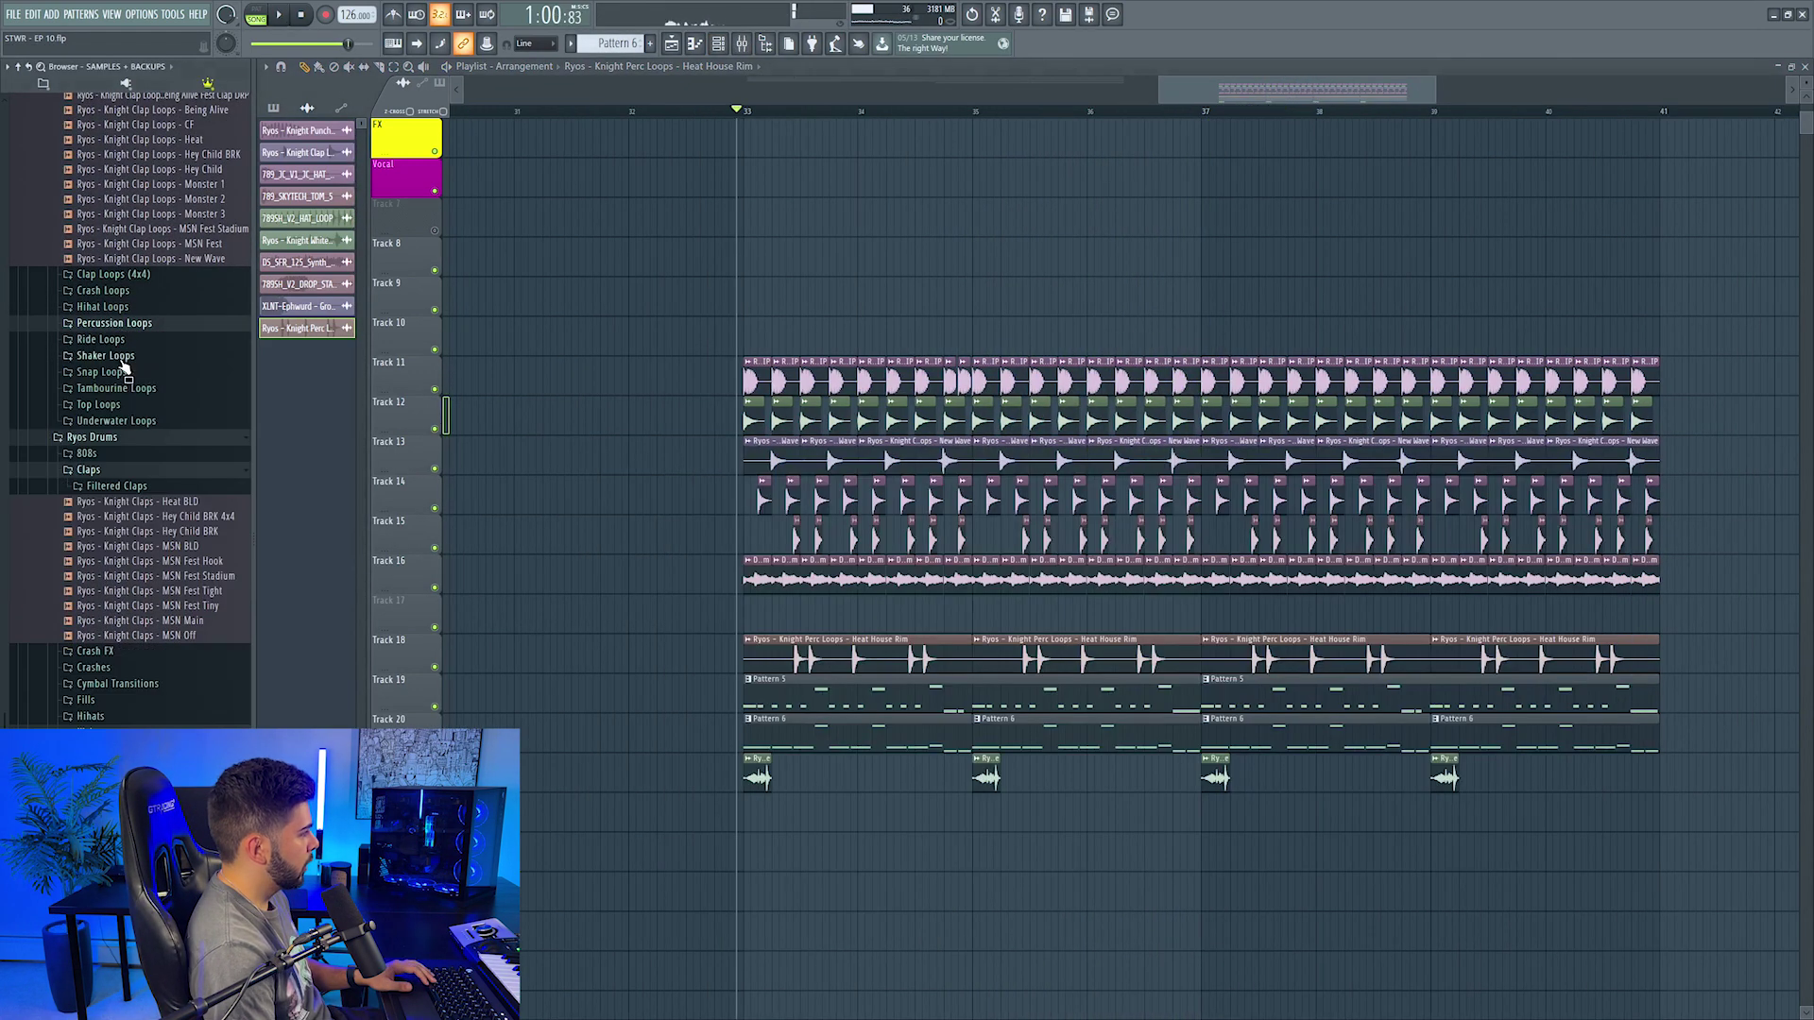
pyautogui.scroll(-6, 123, 534)
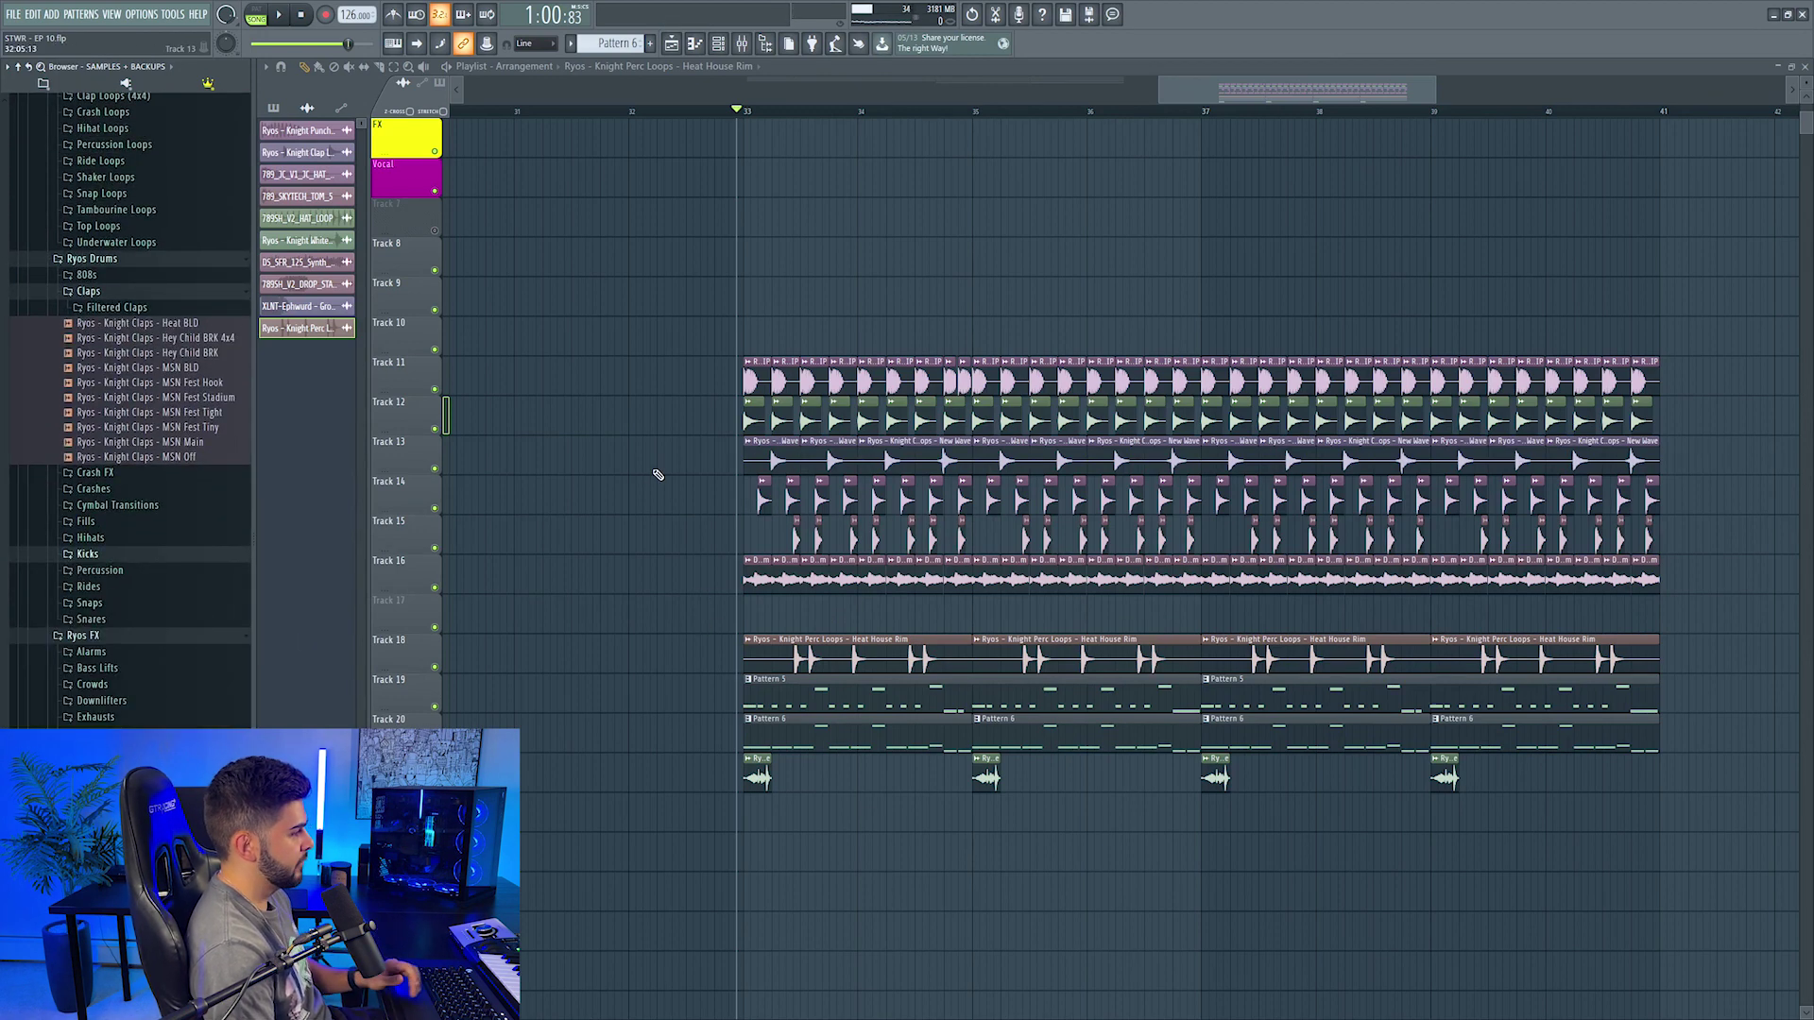
# Step: Place the Ryos - Knight Quick Sweeps - Heat Dirty sample on Track 17 late in bar 33 and repeat it every half bar through bar 34
pyautogui.scroll(2, 901, 139)
pyautogui.keyDown('ctrl'); pyautogui.scroll(3, 902, 140); pyautogui.keyUp('ctrl')
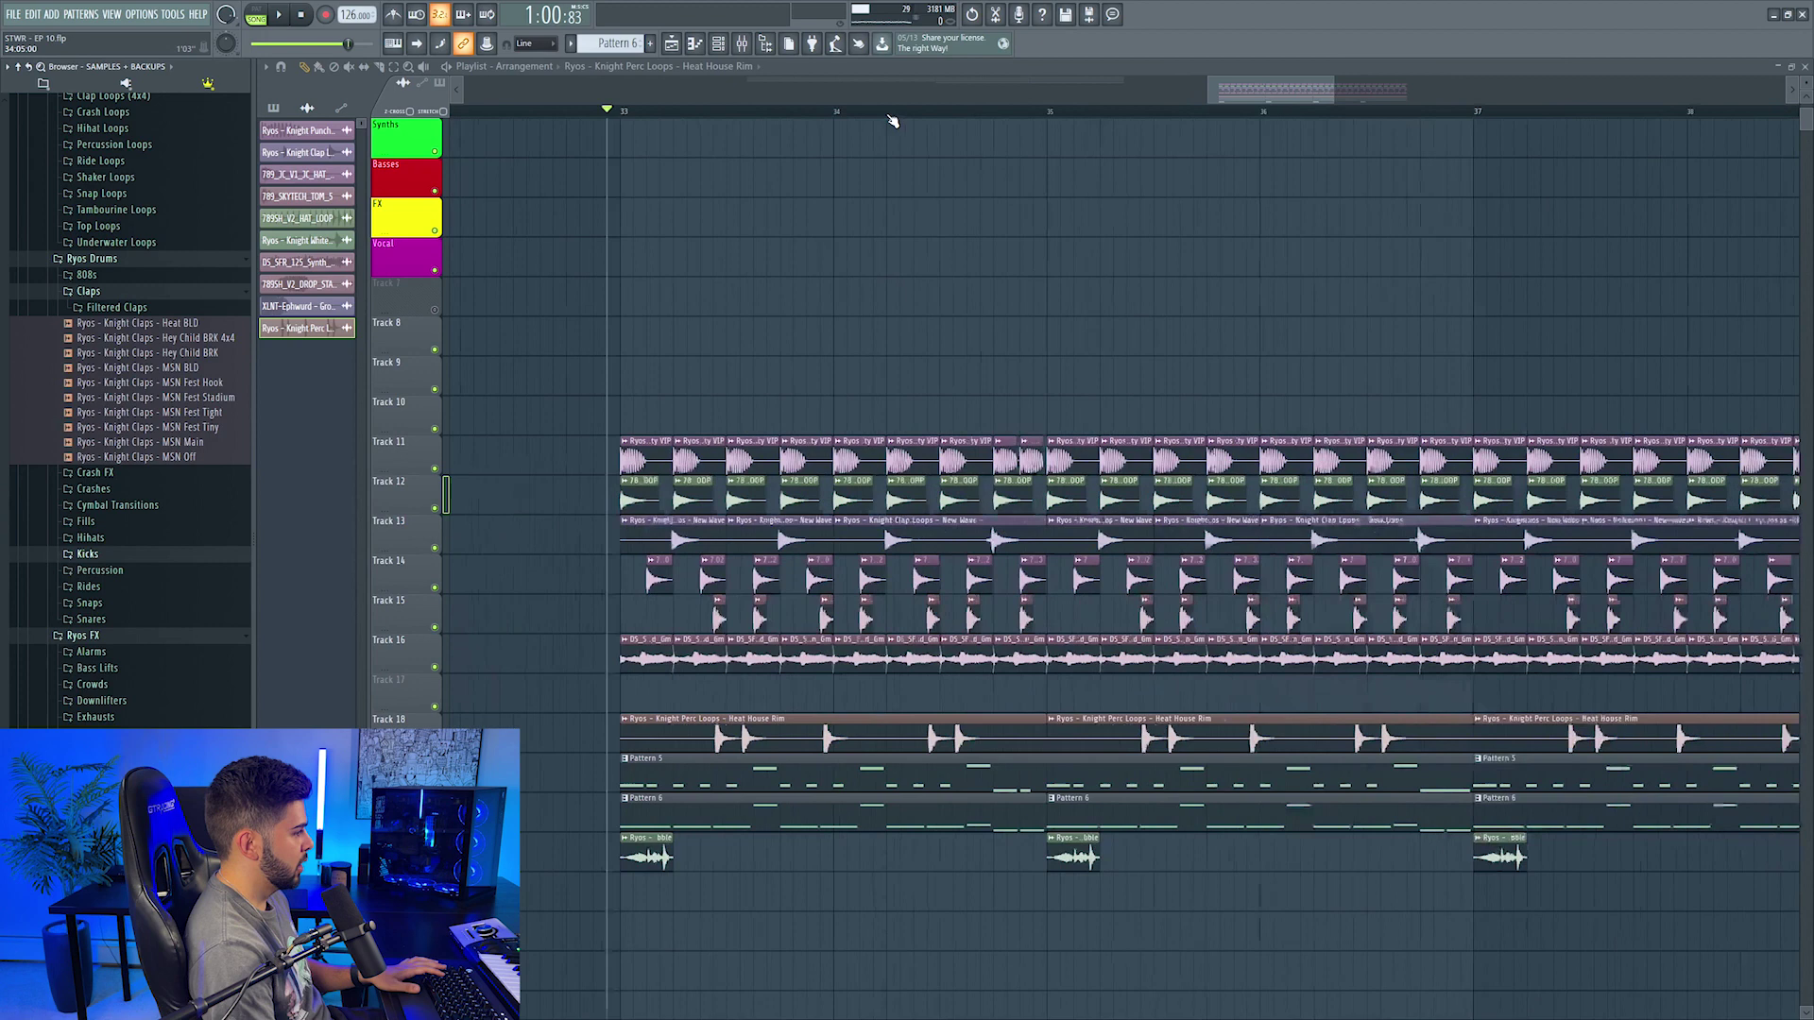
pyautogui.scroll(-1, 187, 716)
pyautogui.scroll(-4, 187, 710)
pyautogui.click(113, 605)
pyautogui.moveTo(151, 625); pyautogui.dragTo(159, 626)
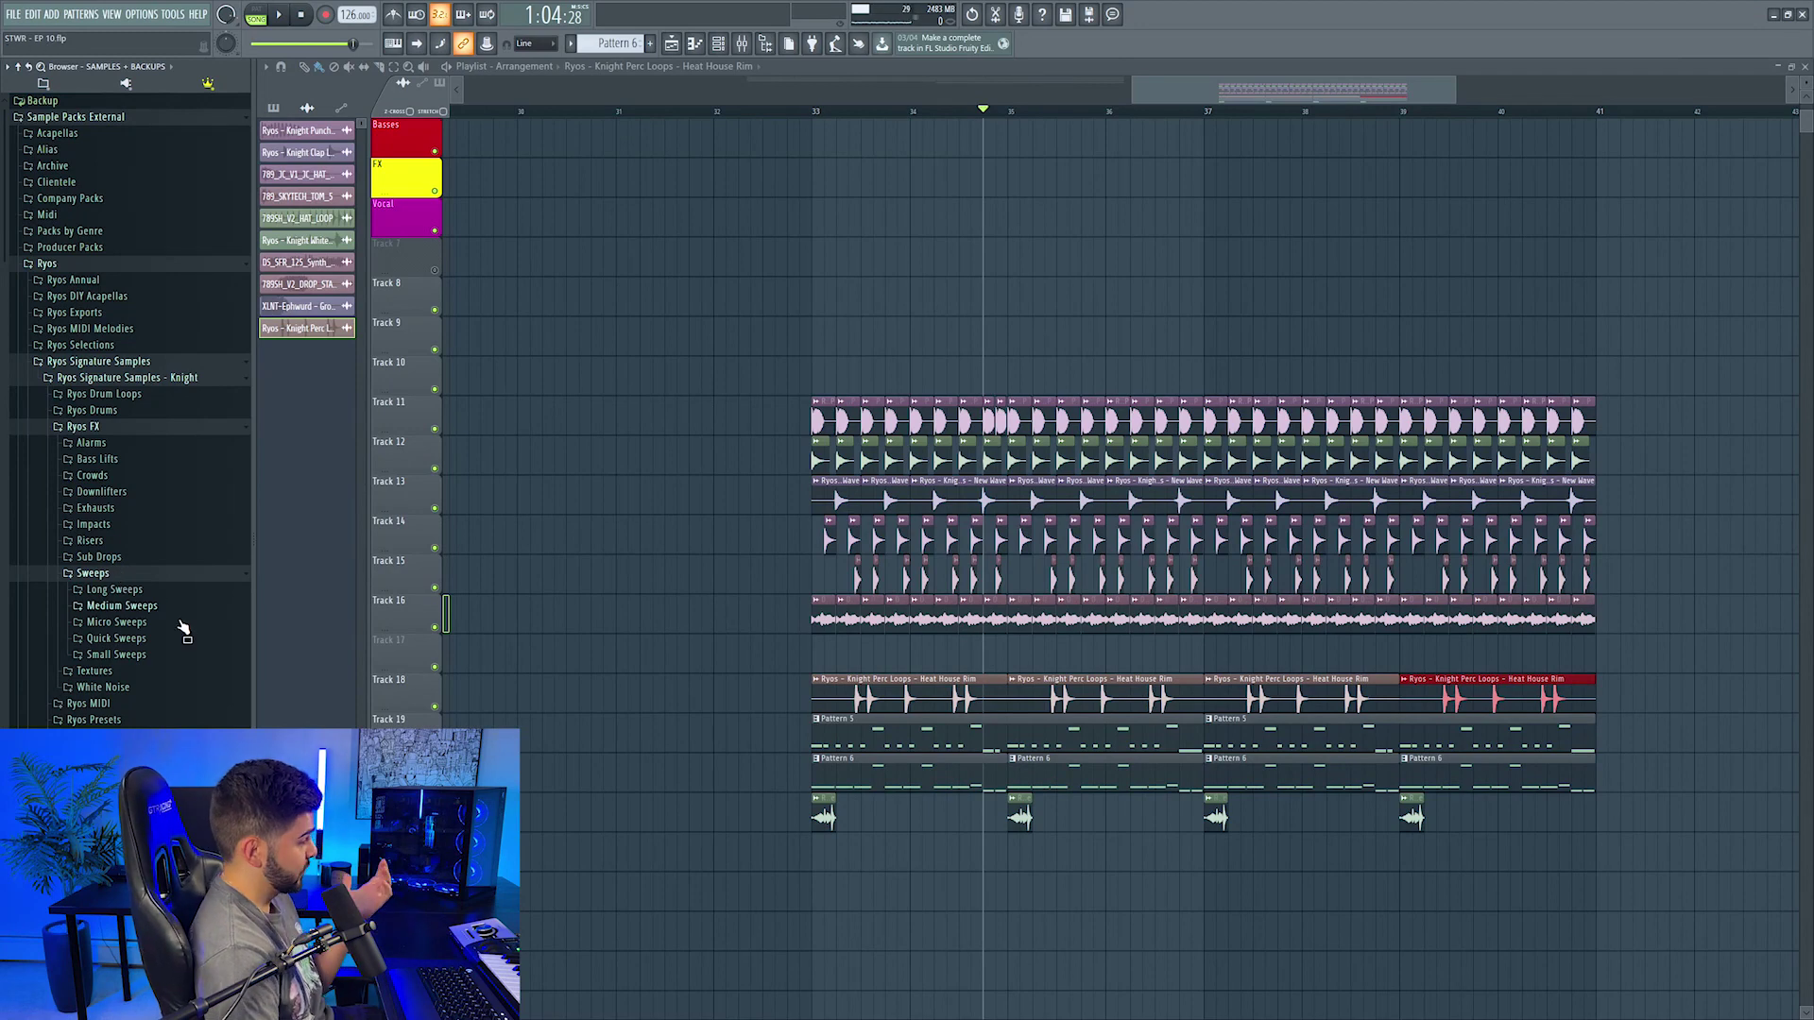
pyautogui.click(141, 638)
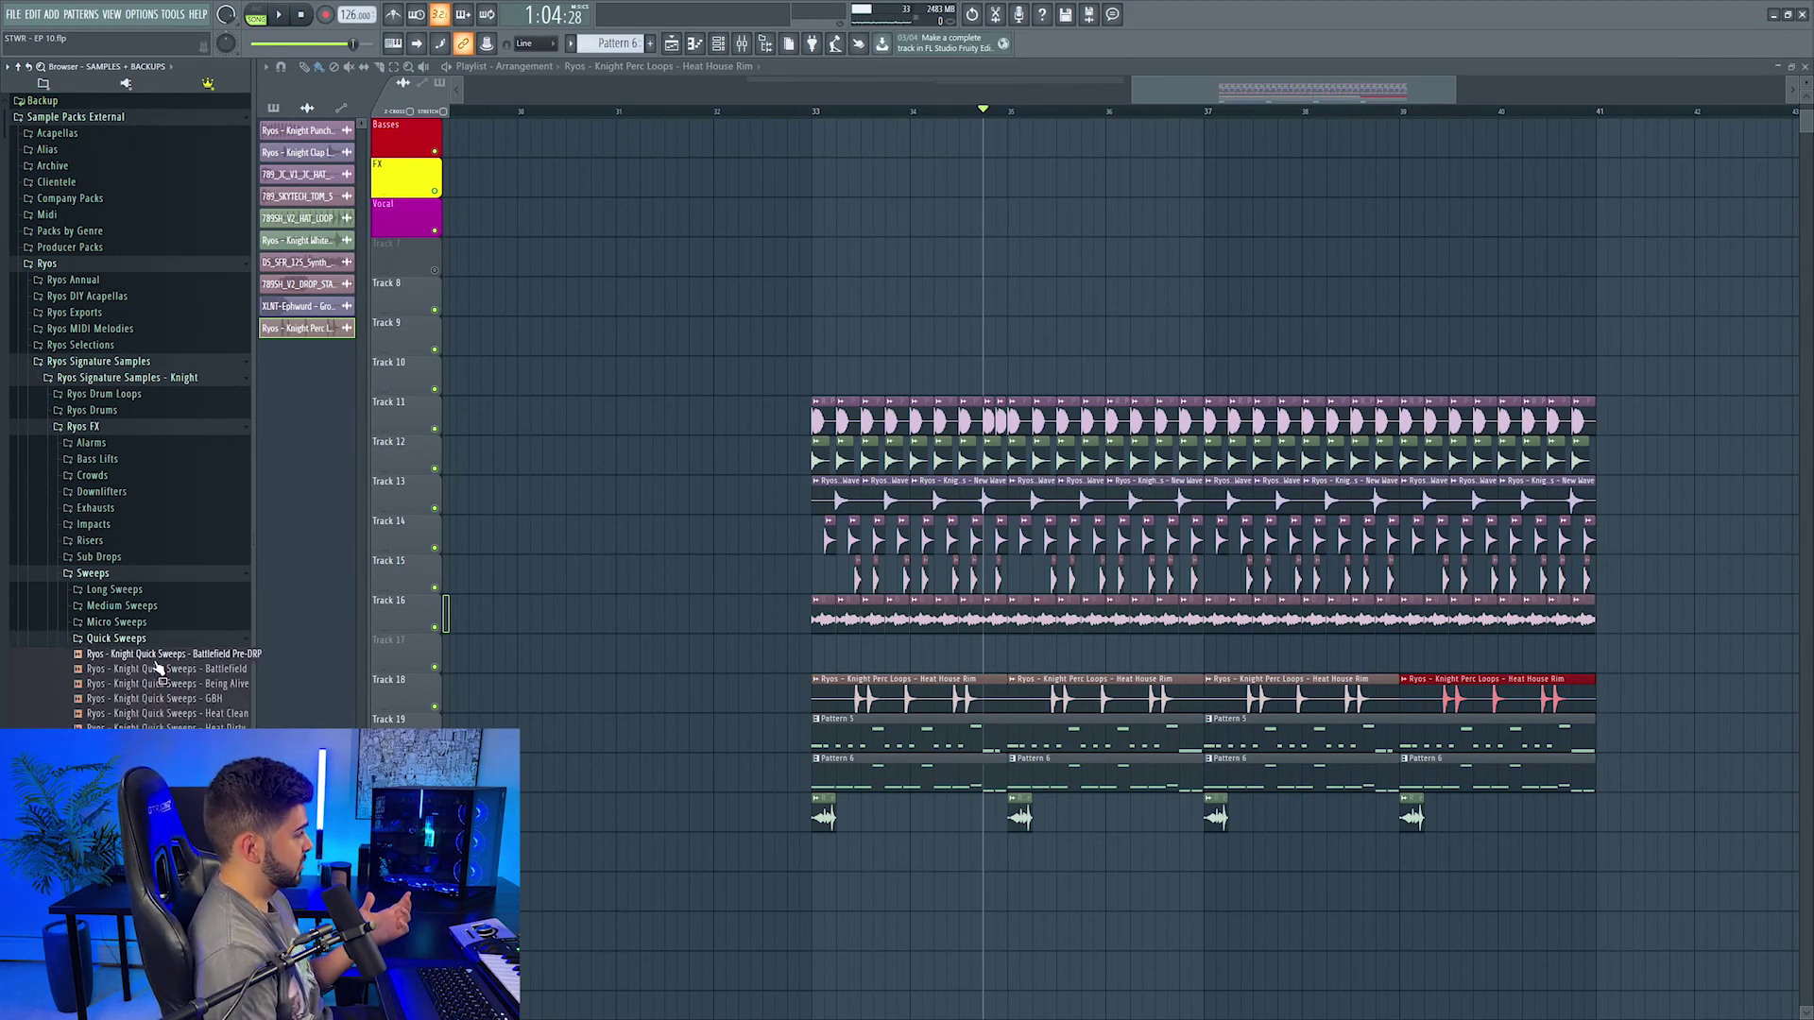
pyautogui.moveTo(419, 704); pyautogui.dragTo(893, 656)
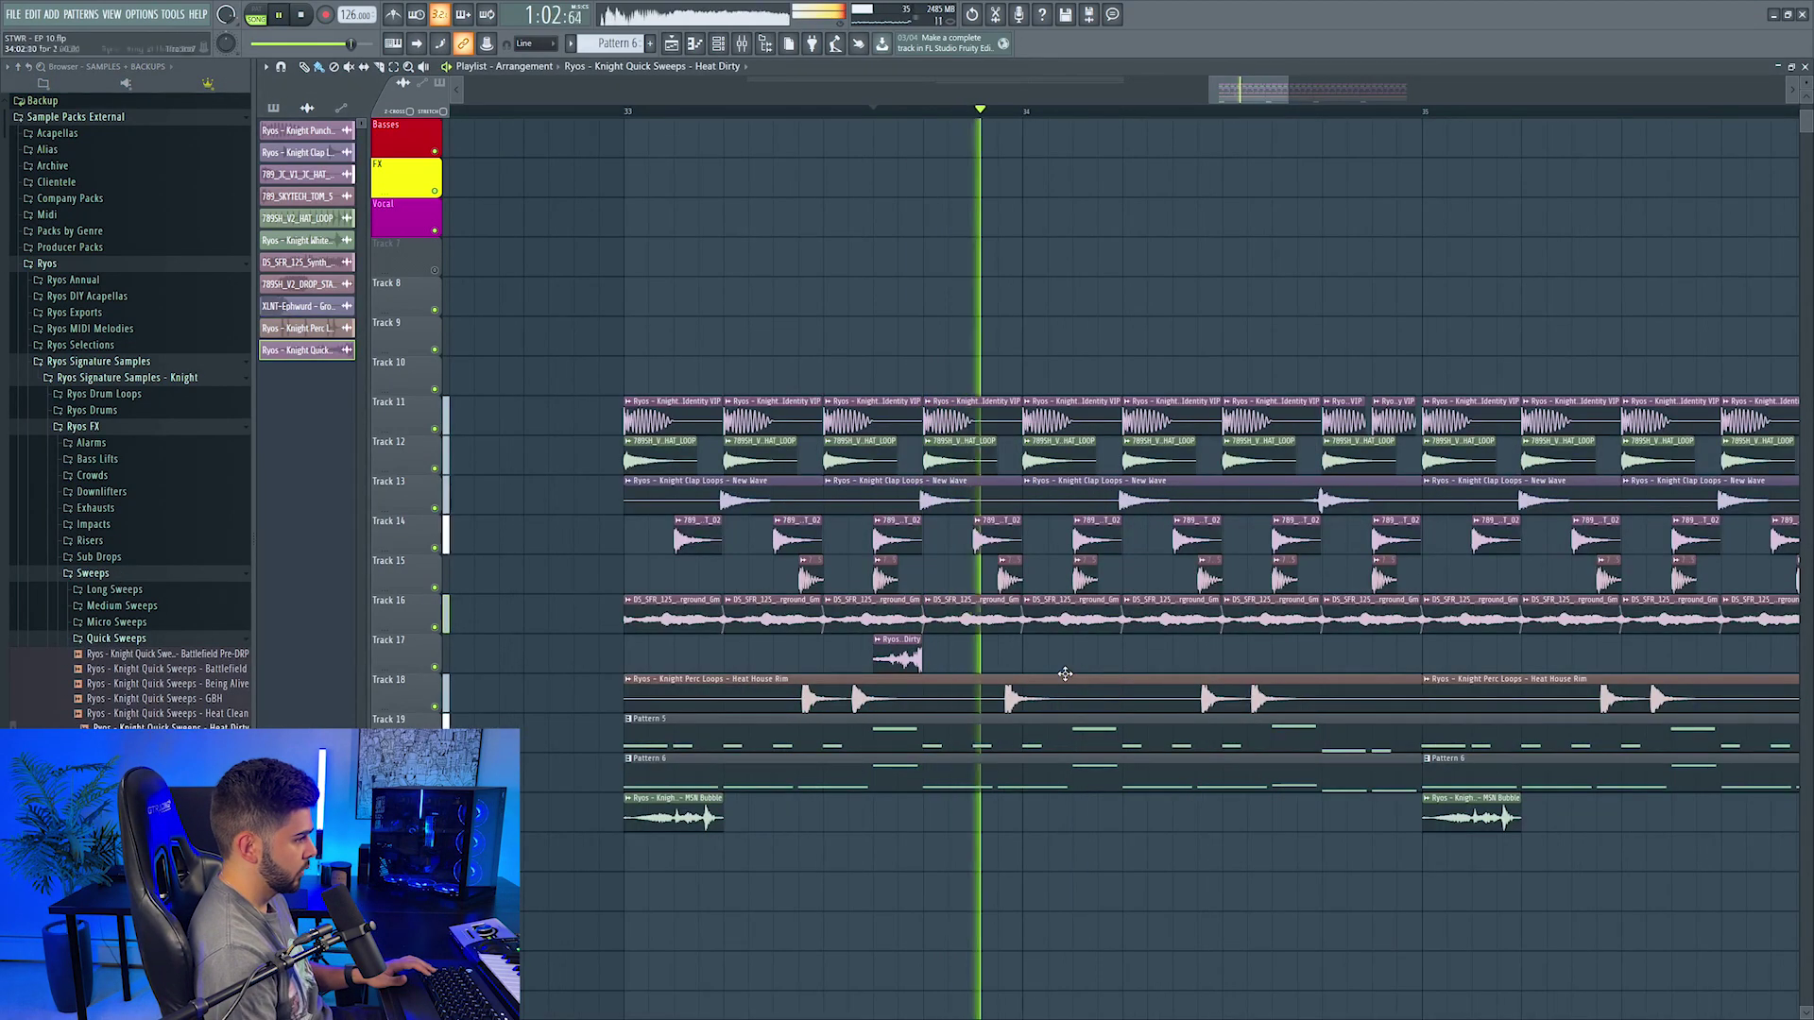
pyautogui.click(1098, 660)
# Step: Route the Heat Dirty sweep to mixer track 24 and lower its level to about -11.5 dB during playback
pyautogui.doubleClick(1101, 660)
pyautogui.press('space')
pyautogui.hotkey('ctrl', 'l')
pyautogui.click(740, 42)
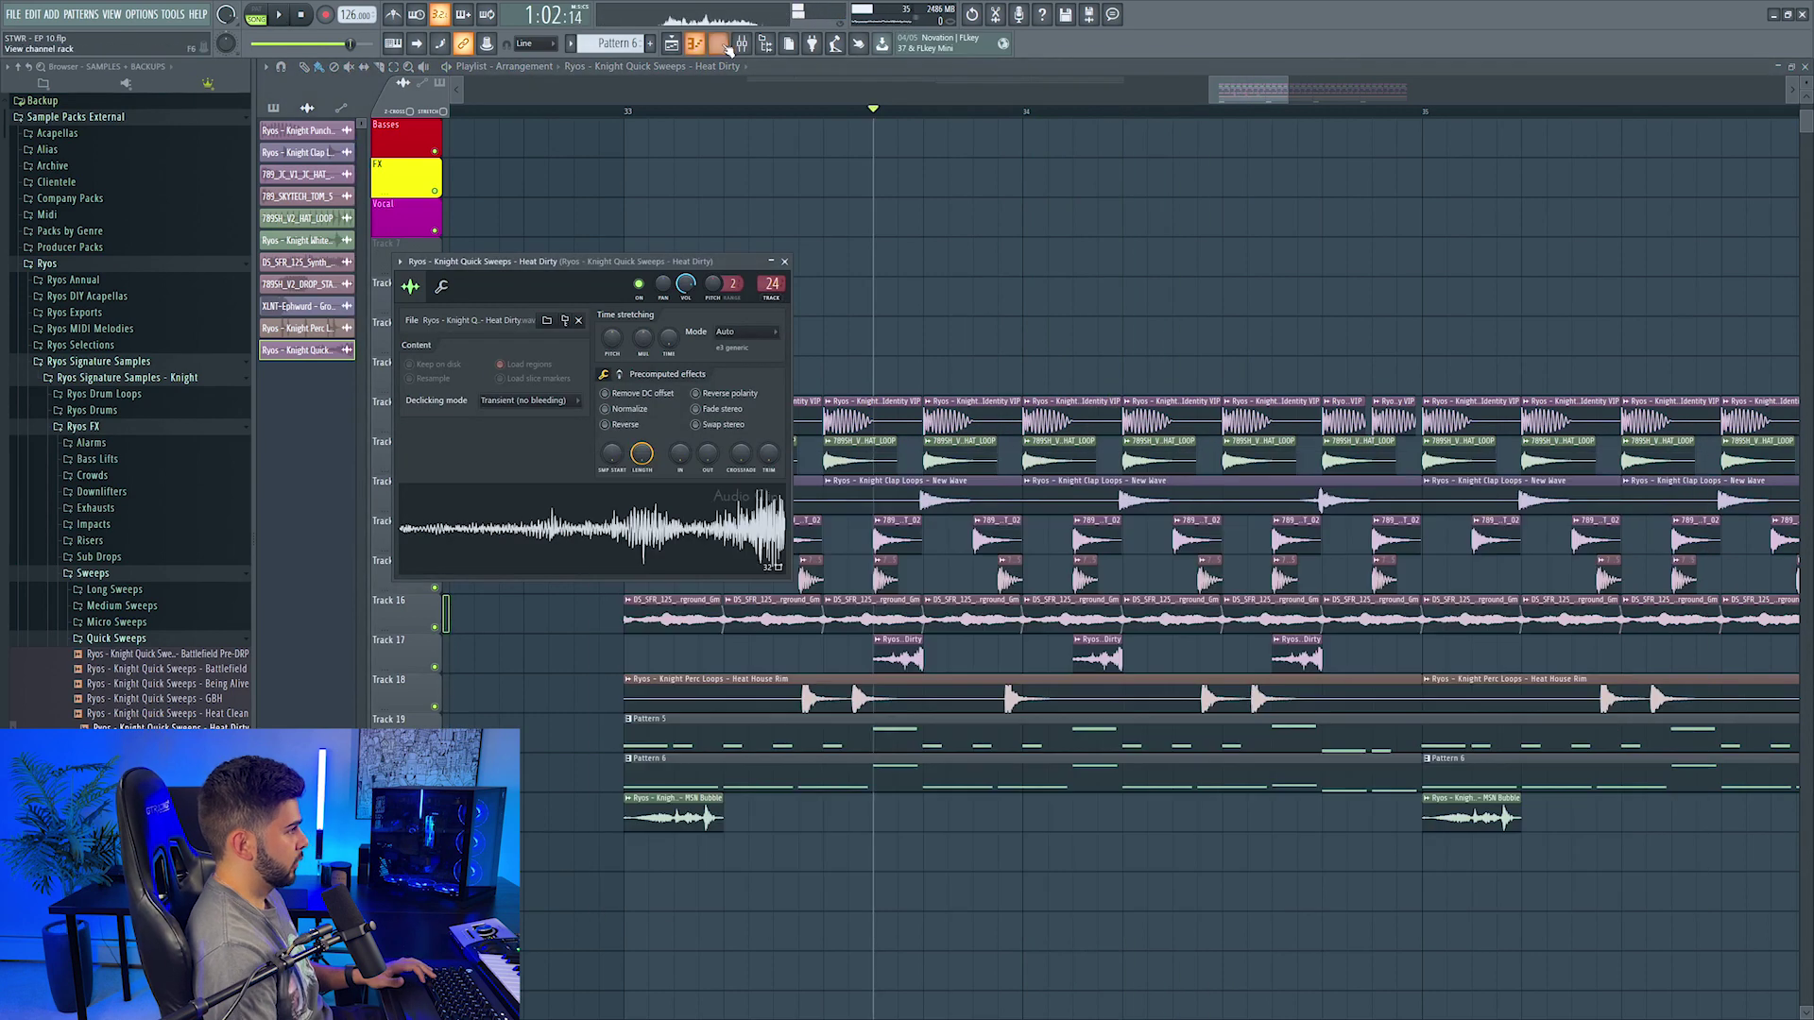
pyautogui.click(741, 42)
pyautogui.press('space')
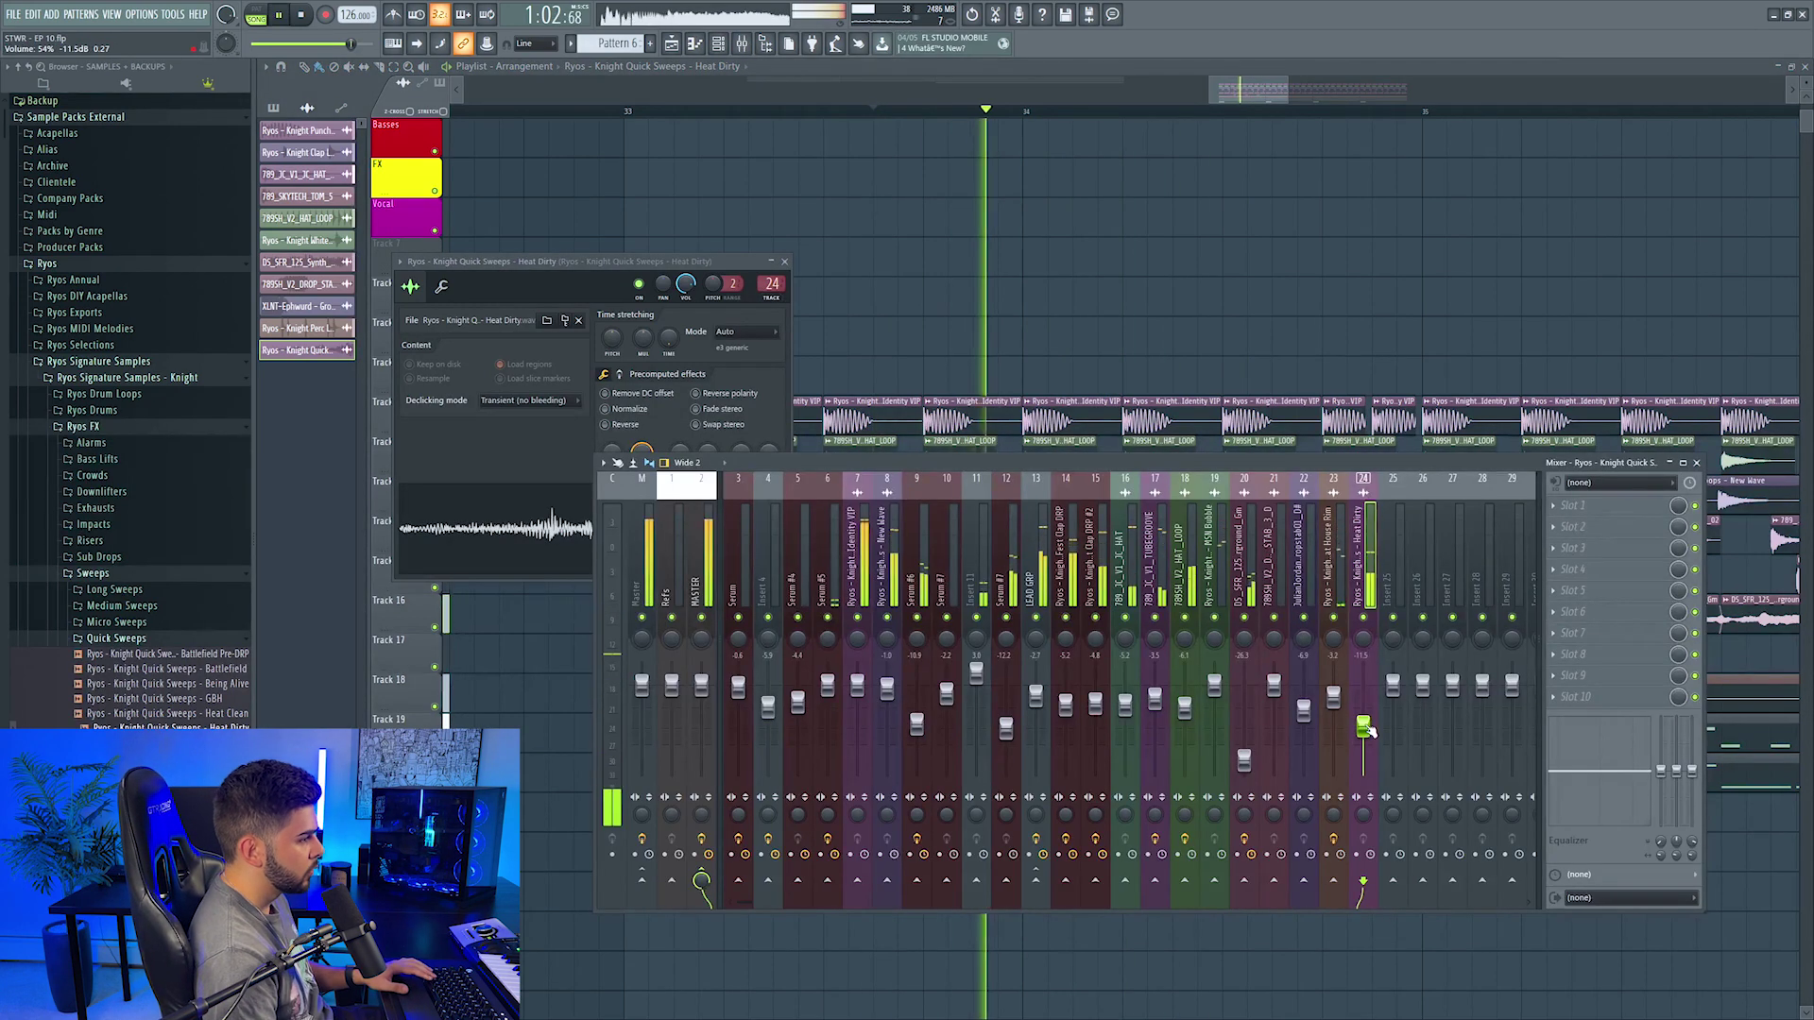
# Step: Raise the Heat Dirty sweep's level slightly on mixer track 24 during playback, then stop
pyautogui.moveTo(1364, 726); pyautogui.dragTo(1367, 720)
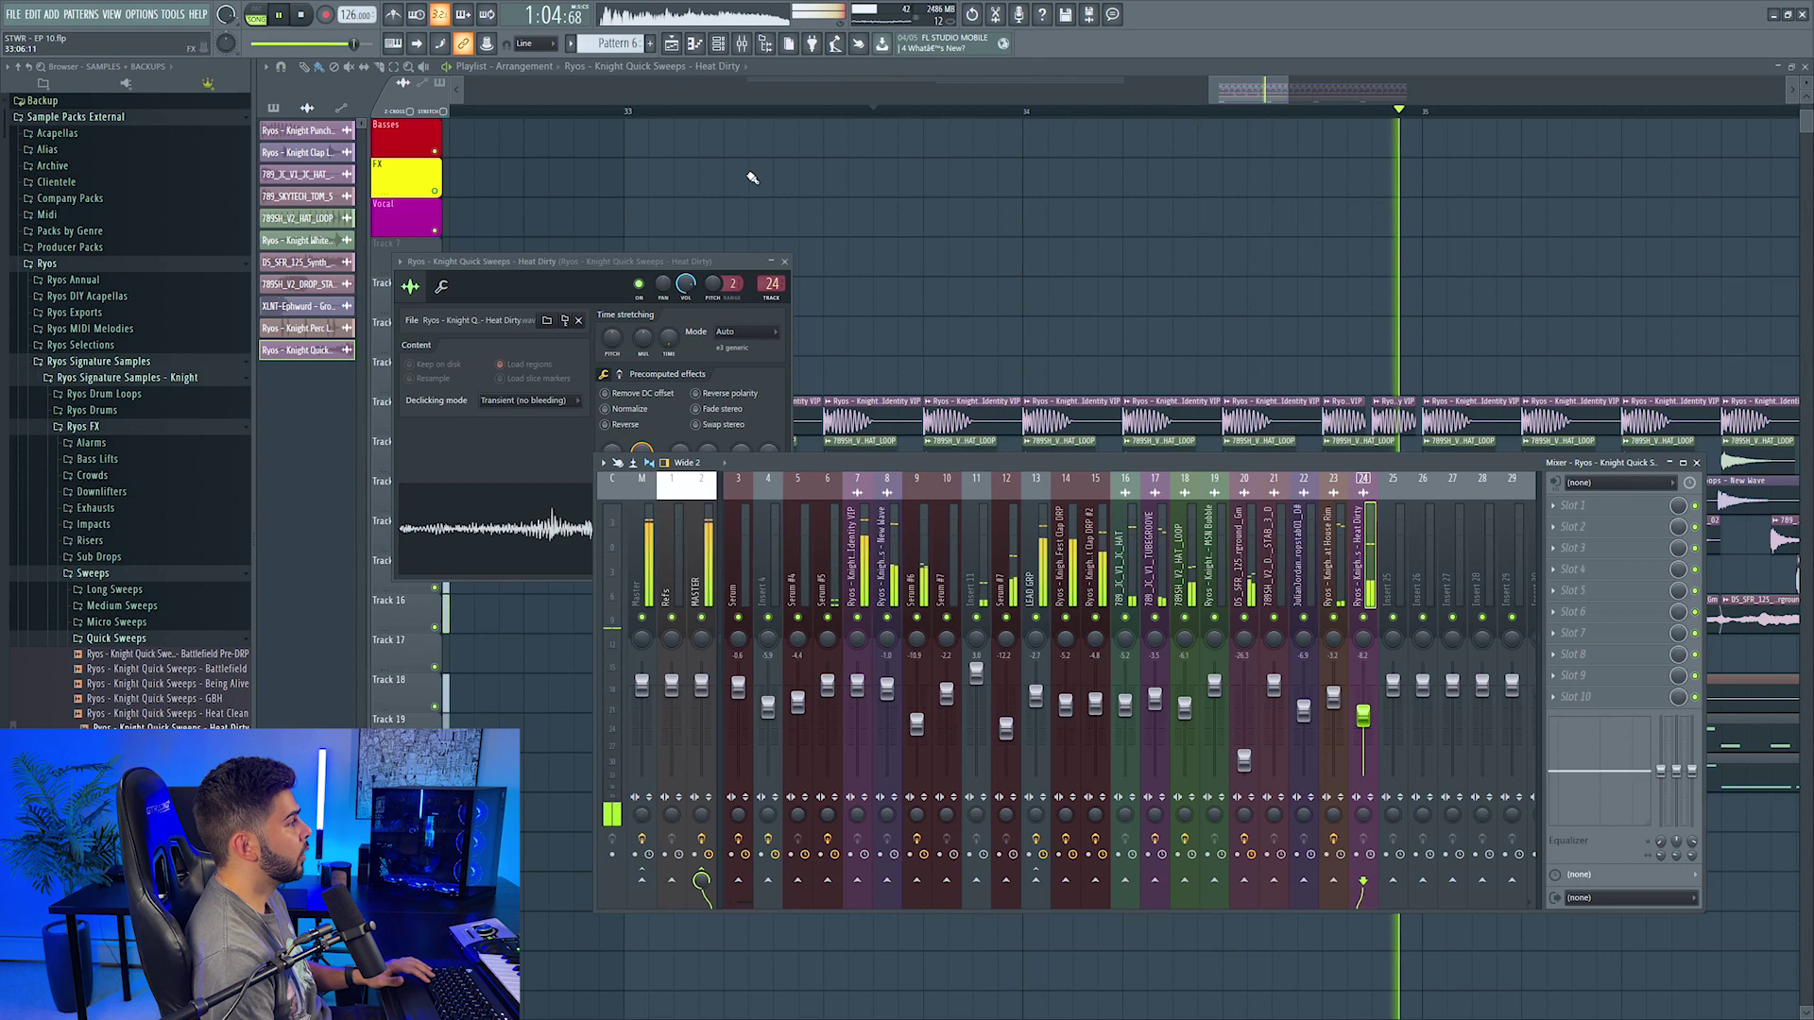
pyautogui.press('space')
pyautogui.click(603, 111)
# Step: Copy the drop lead pattern to bar 13 and add Cymatics Pluto to slot 4 of the LEAD GRP mixer track
pyautogui.scroll(-4, 605, 110)
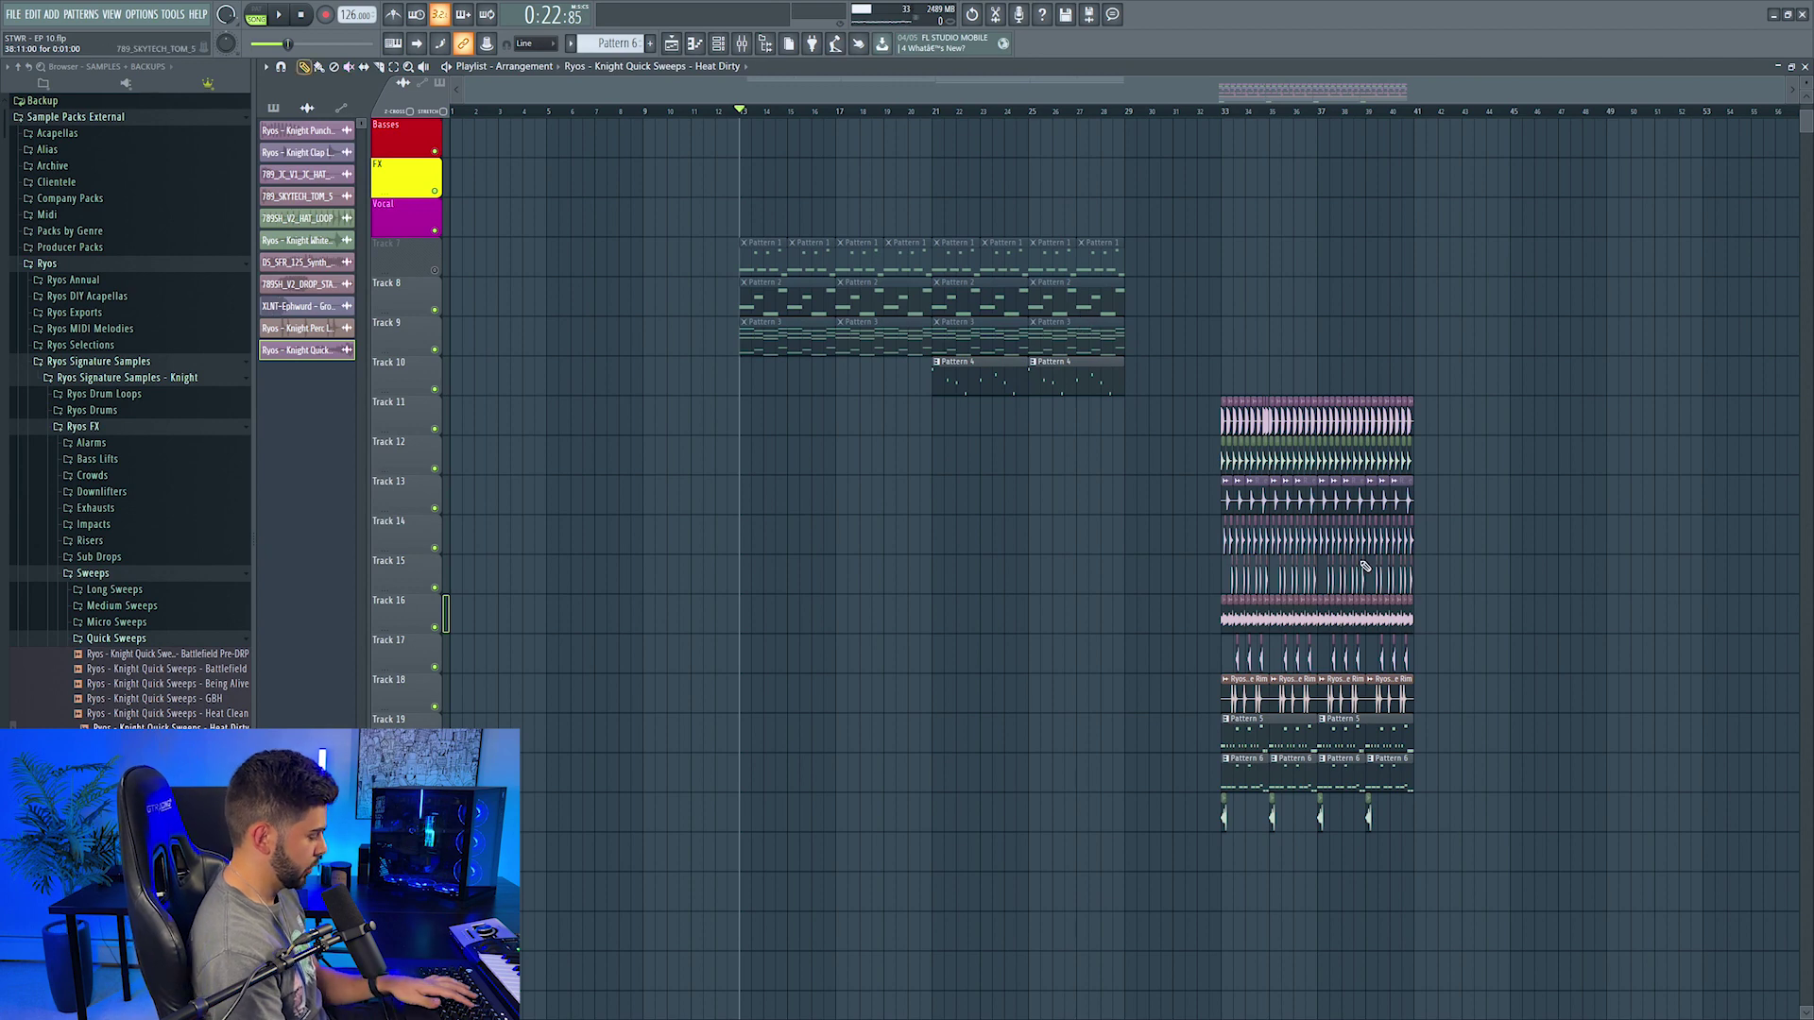
pyautogui.click(1225, 732)
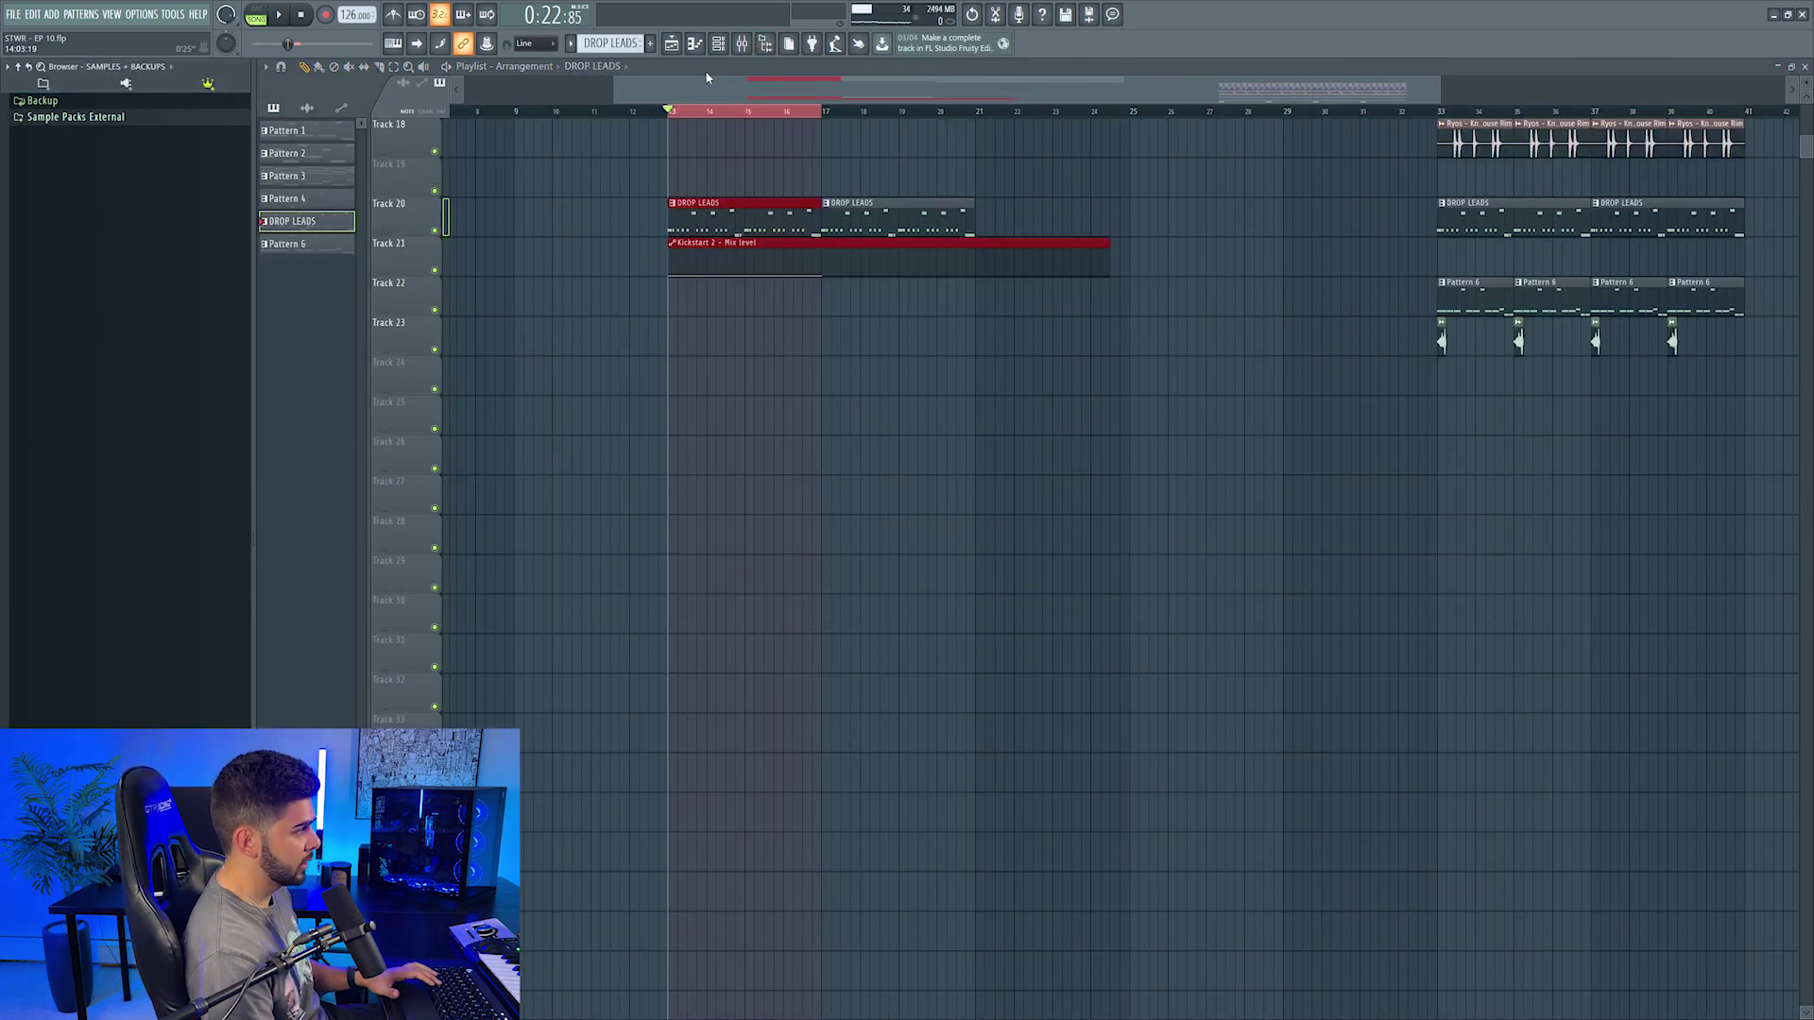
pyautogui.click(742, 44)
pyautogui.click(1607, 569)
pyautogui.moveTo(1606, 587)
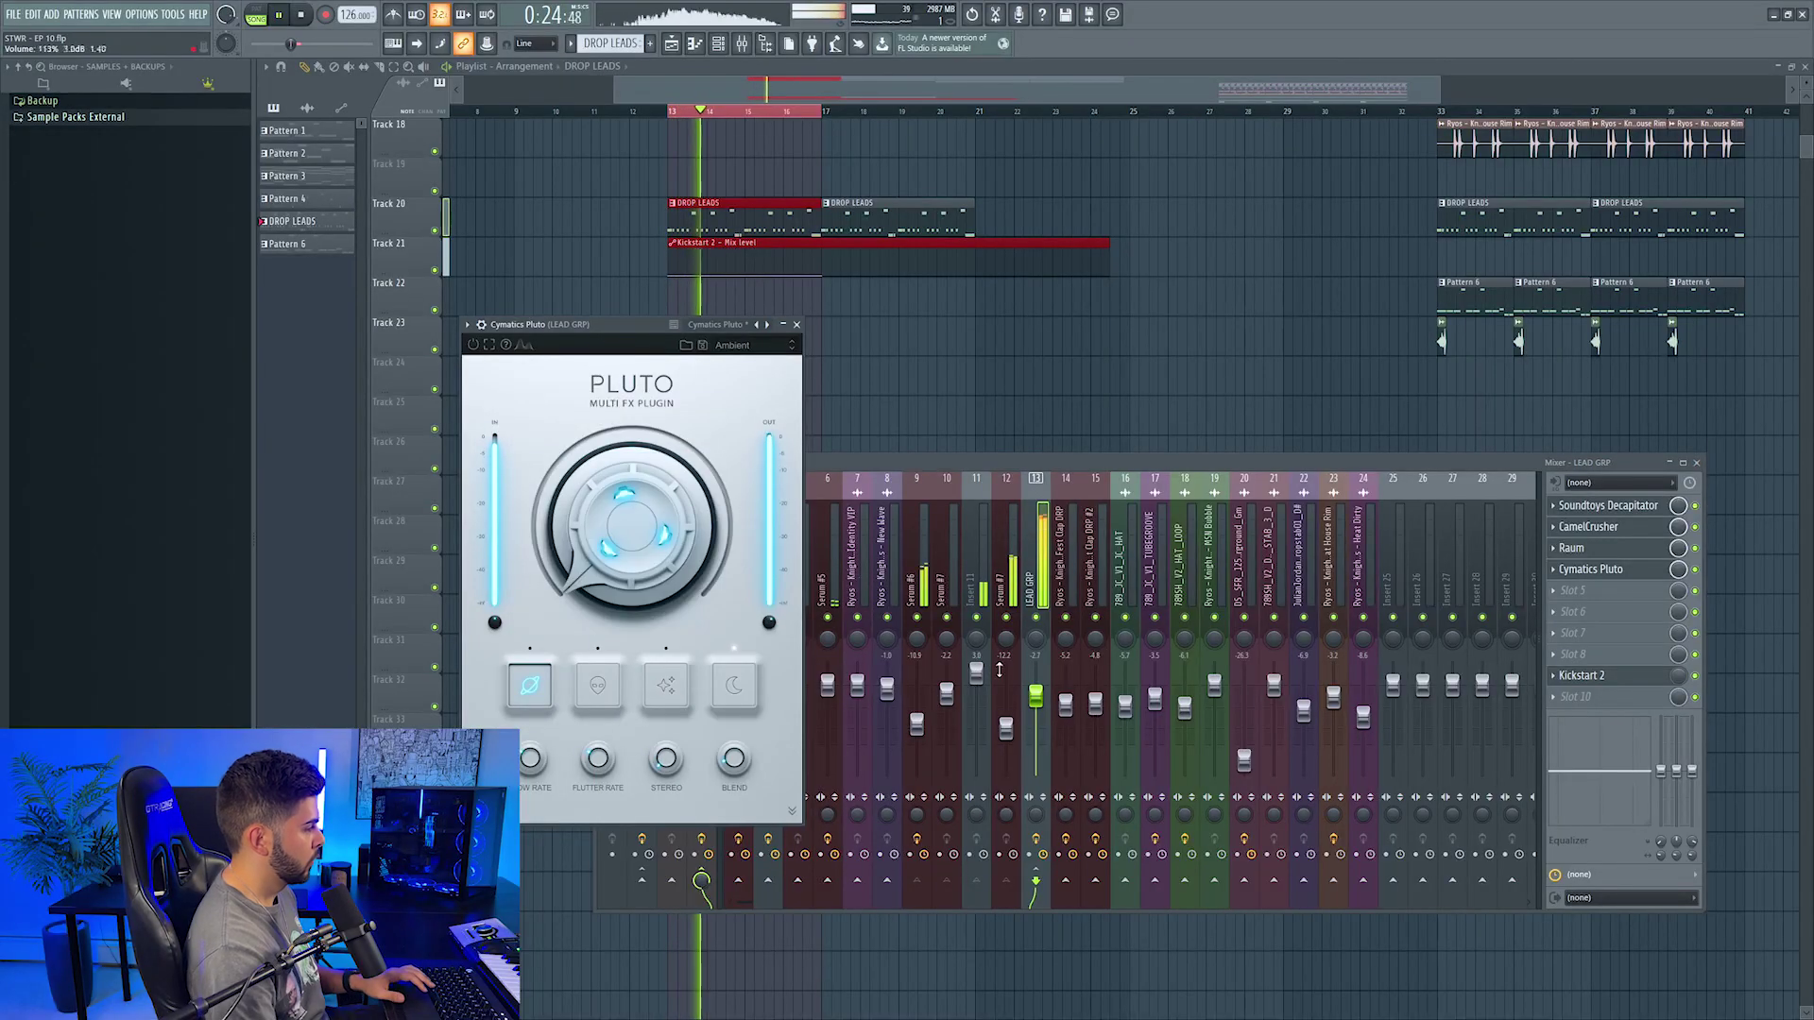
# Step: Add ValhallaRoom to slot 5 of the LEAD GRP mixer track and play the section from bar 13
pyautogui.click(1588, 594)
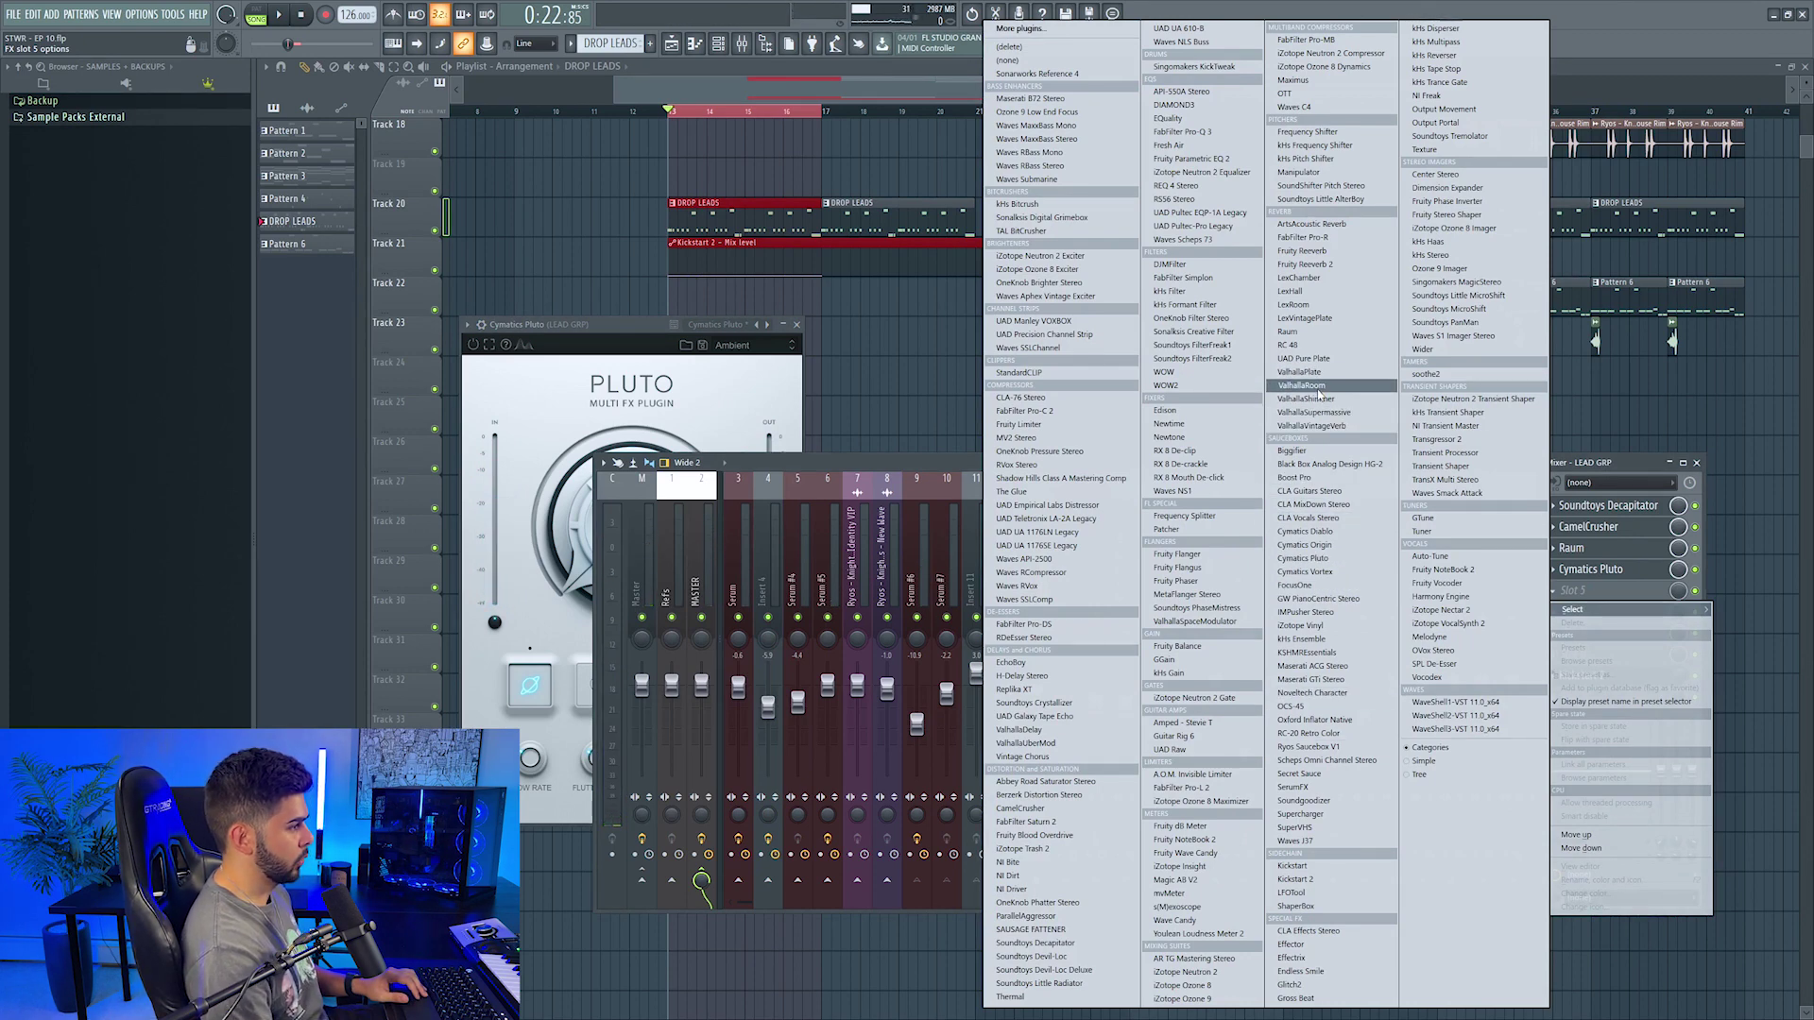
pyautogui.click(1319, 387)
pyautogui.press('space')
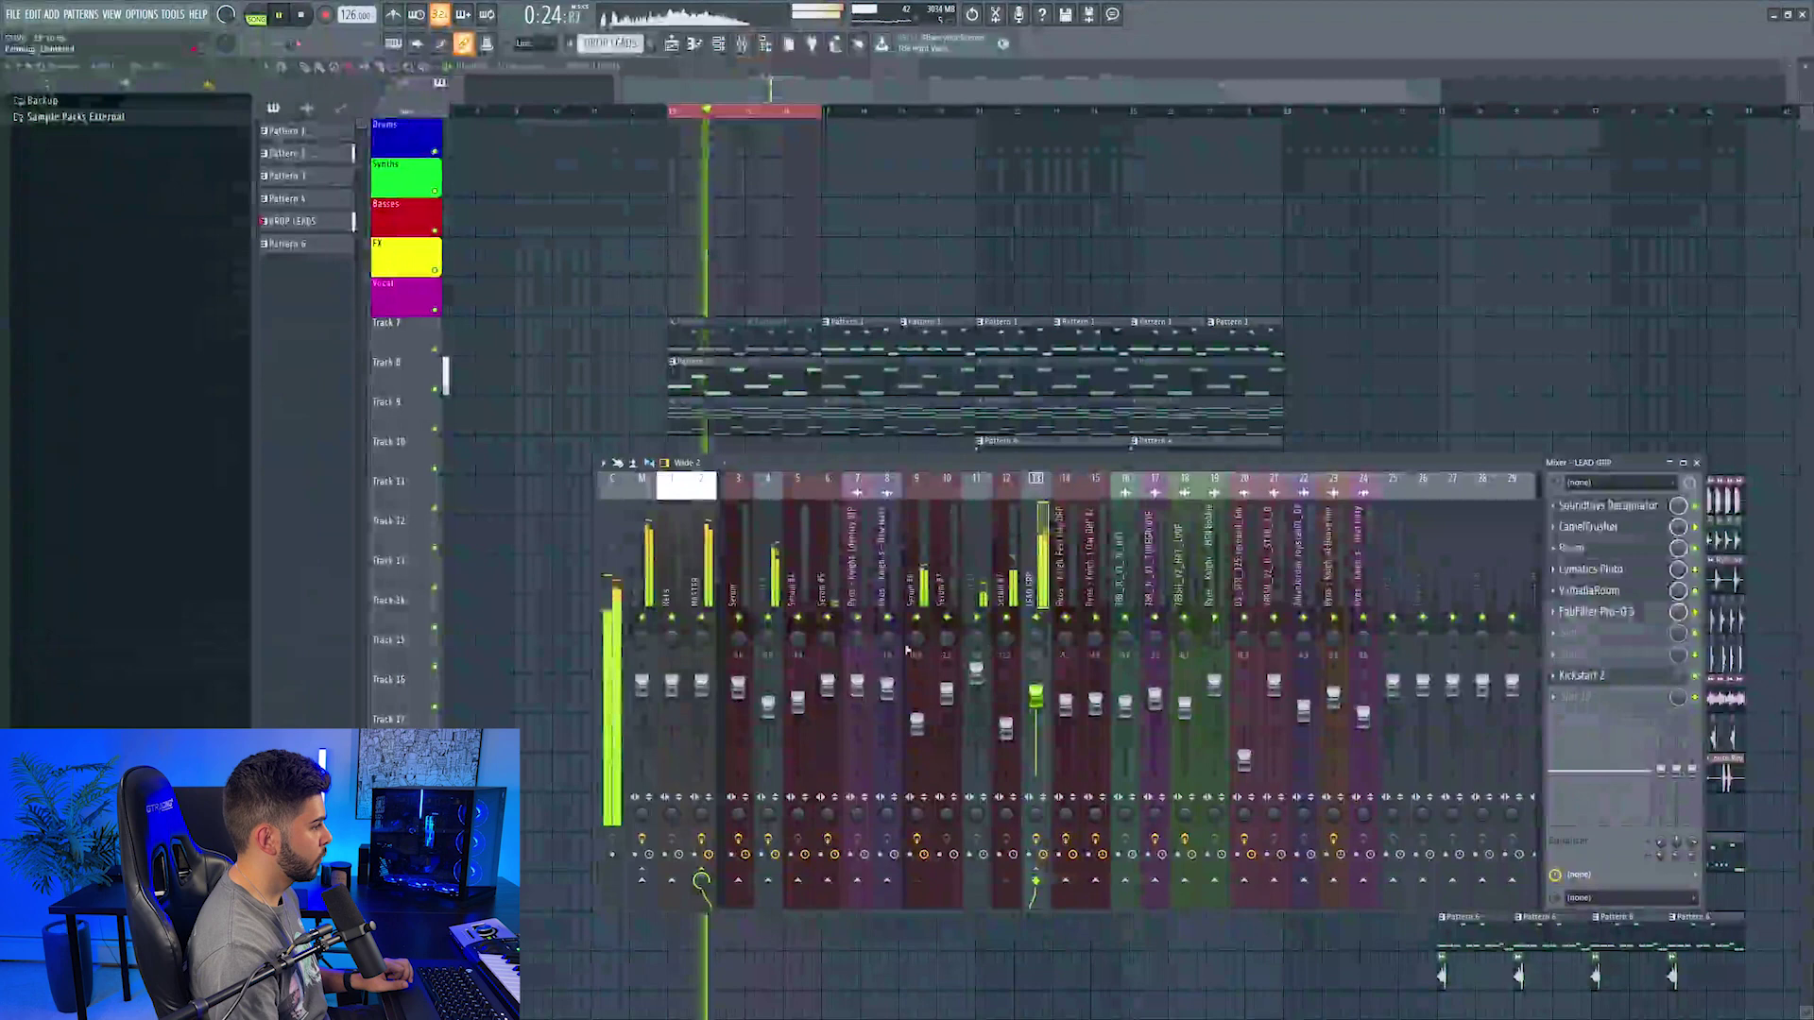
# Step: Open Pattern 2's Serum #3 instrument and choose the BA Electro Days preset
pyautogui.scroll(-3, 727, 244)
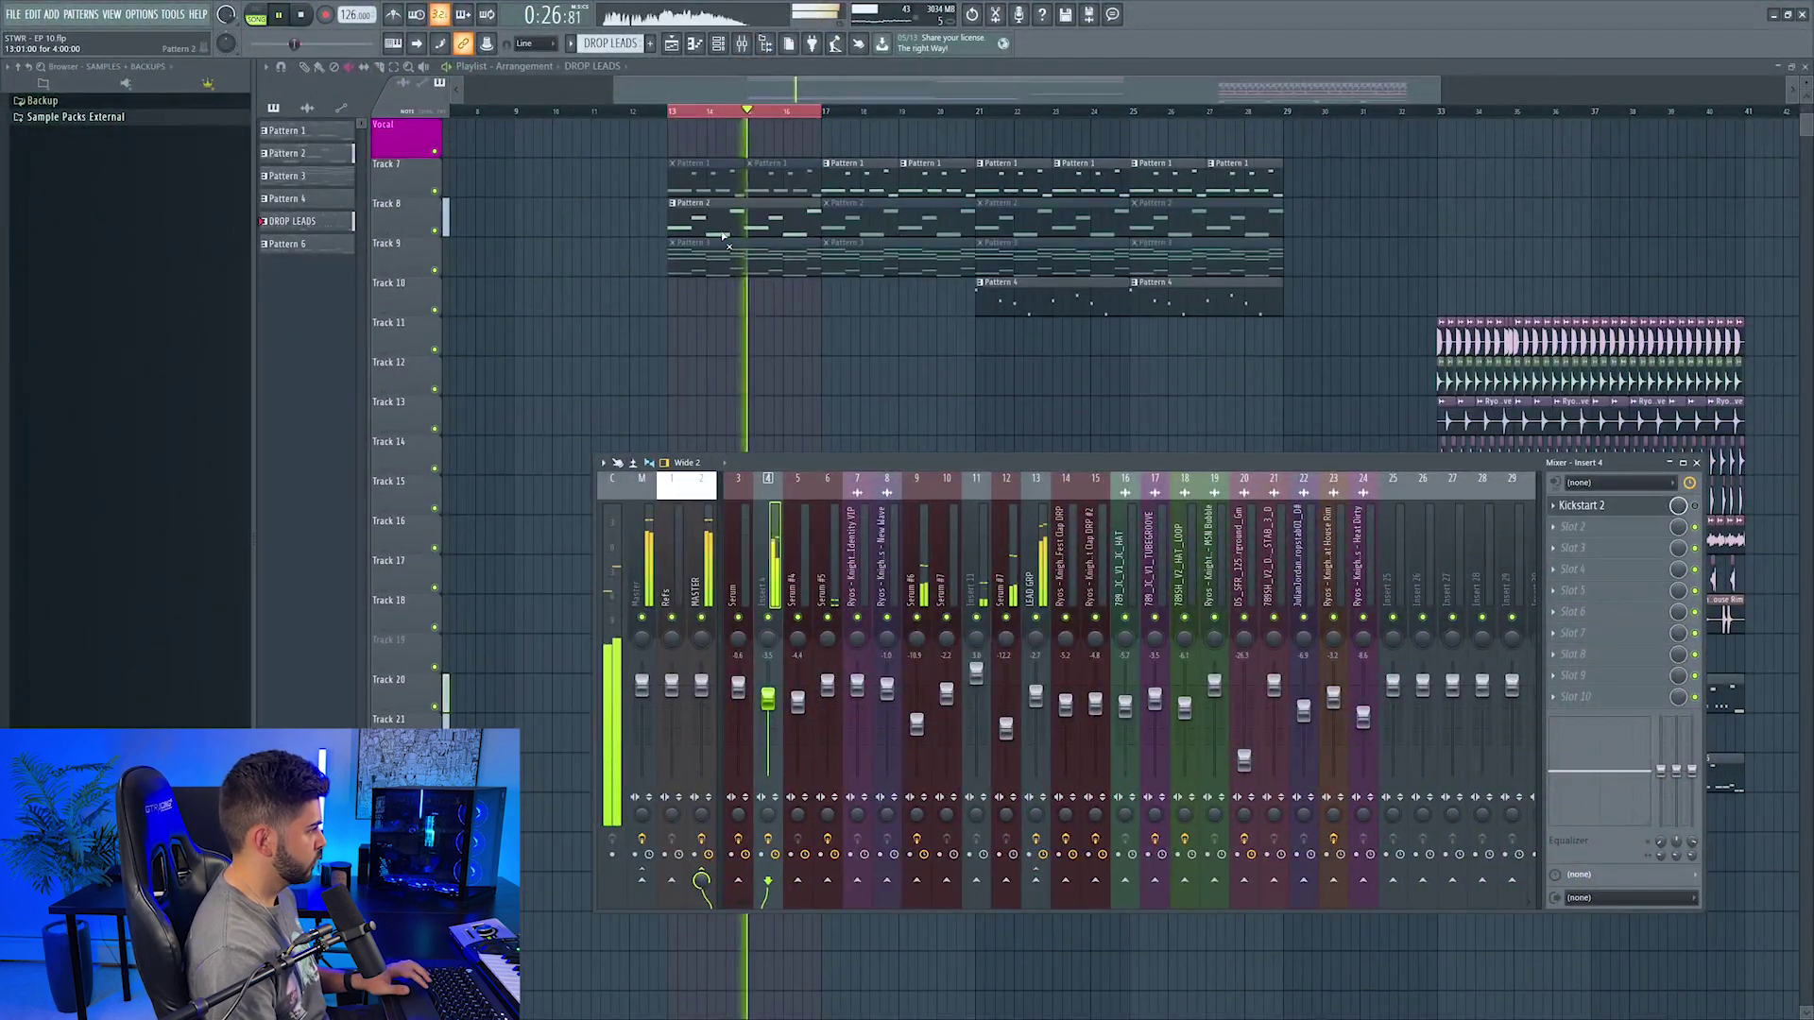
pyautogui.press('space')
pyautogui.press('F9')
pyautogui.press('p')
pyautogui.doubleClick(722, 206)
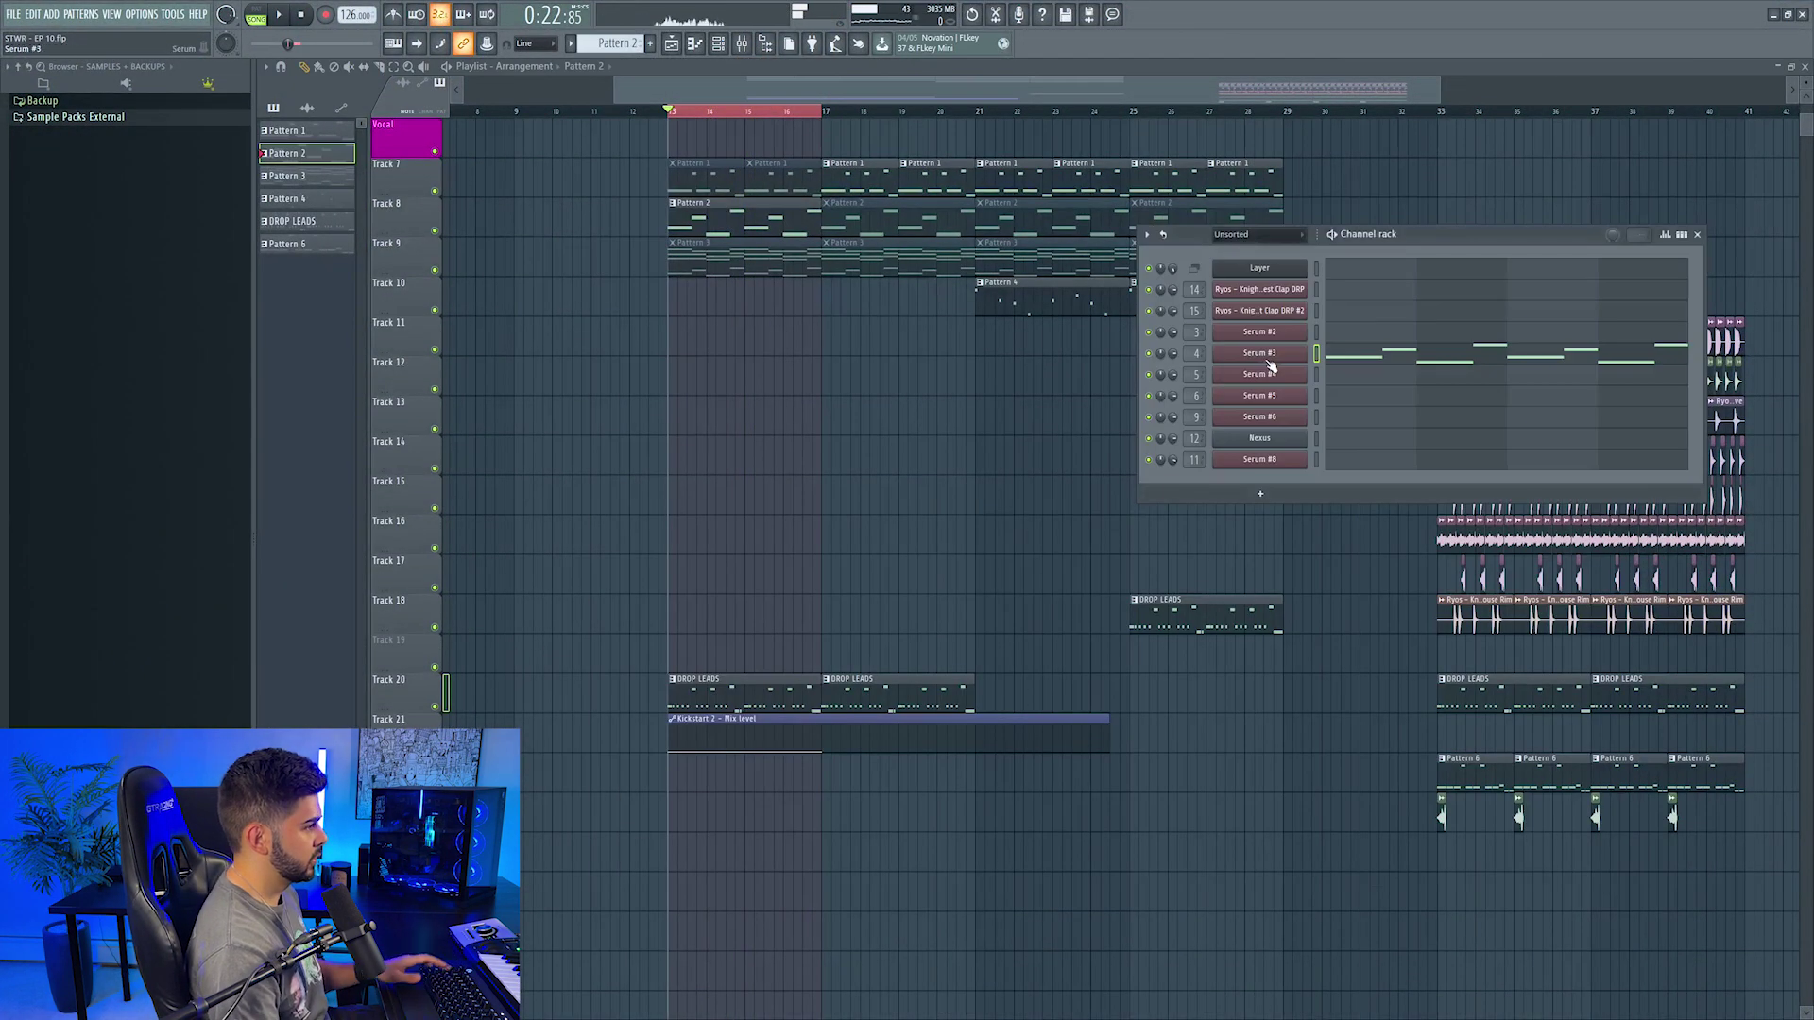
pyautogui.click(1264, 356)
pyautogui.click(870, 301)
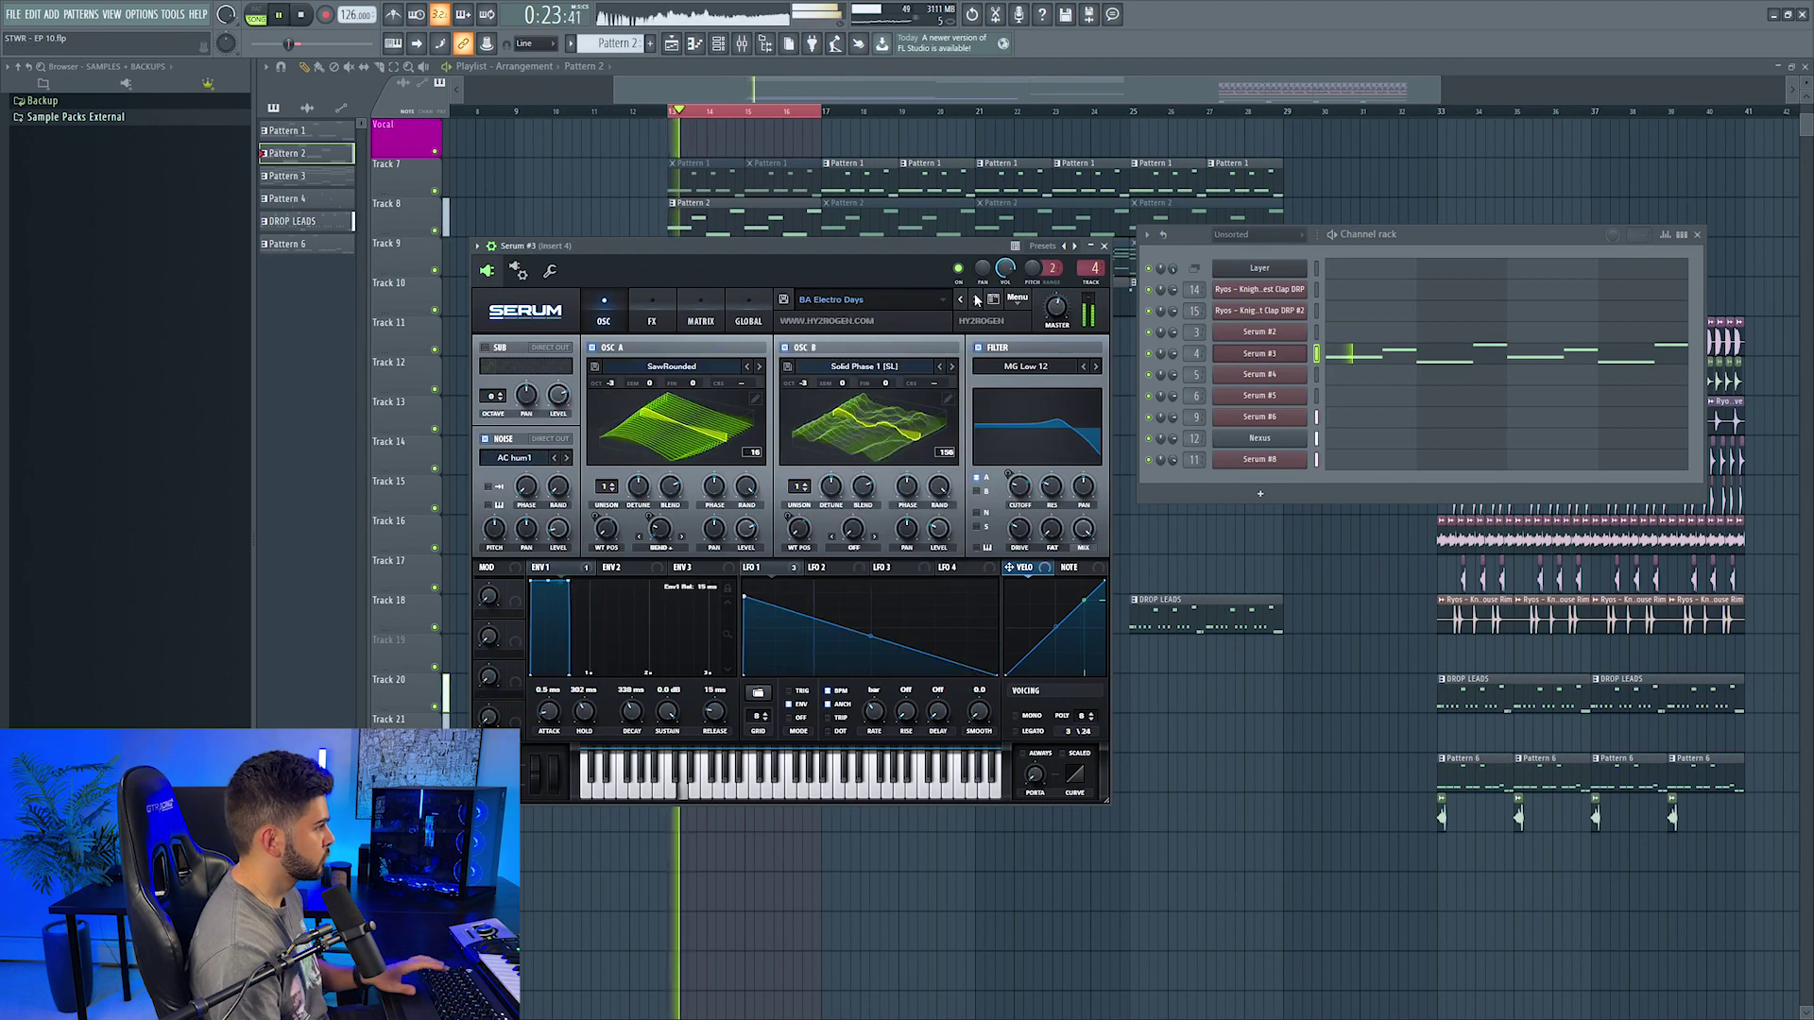
# Step: Examine Serum #3's Pattern 2 notes in the piano roll during playback
pyautogui.click(1363, 354)
pyautogui.press('space')
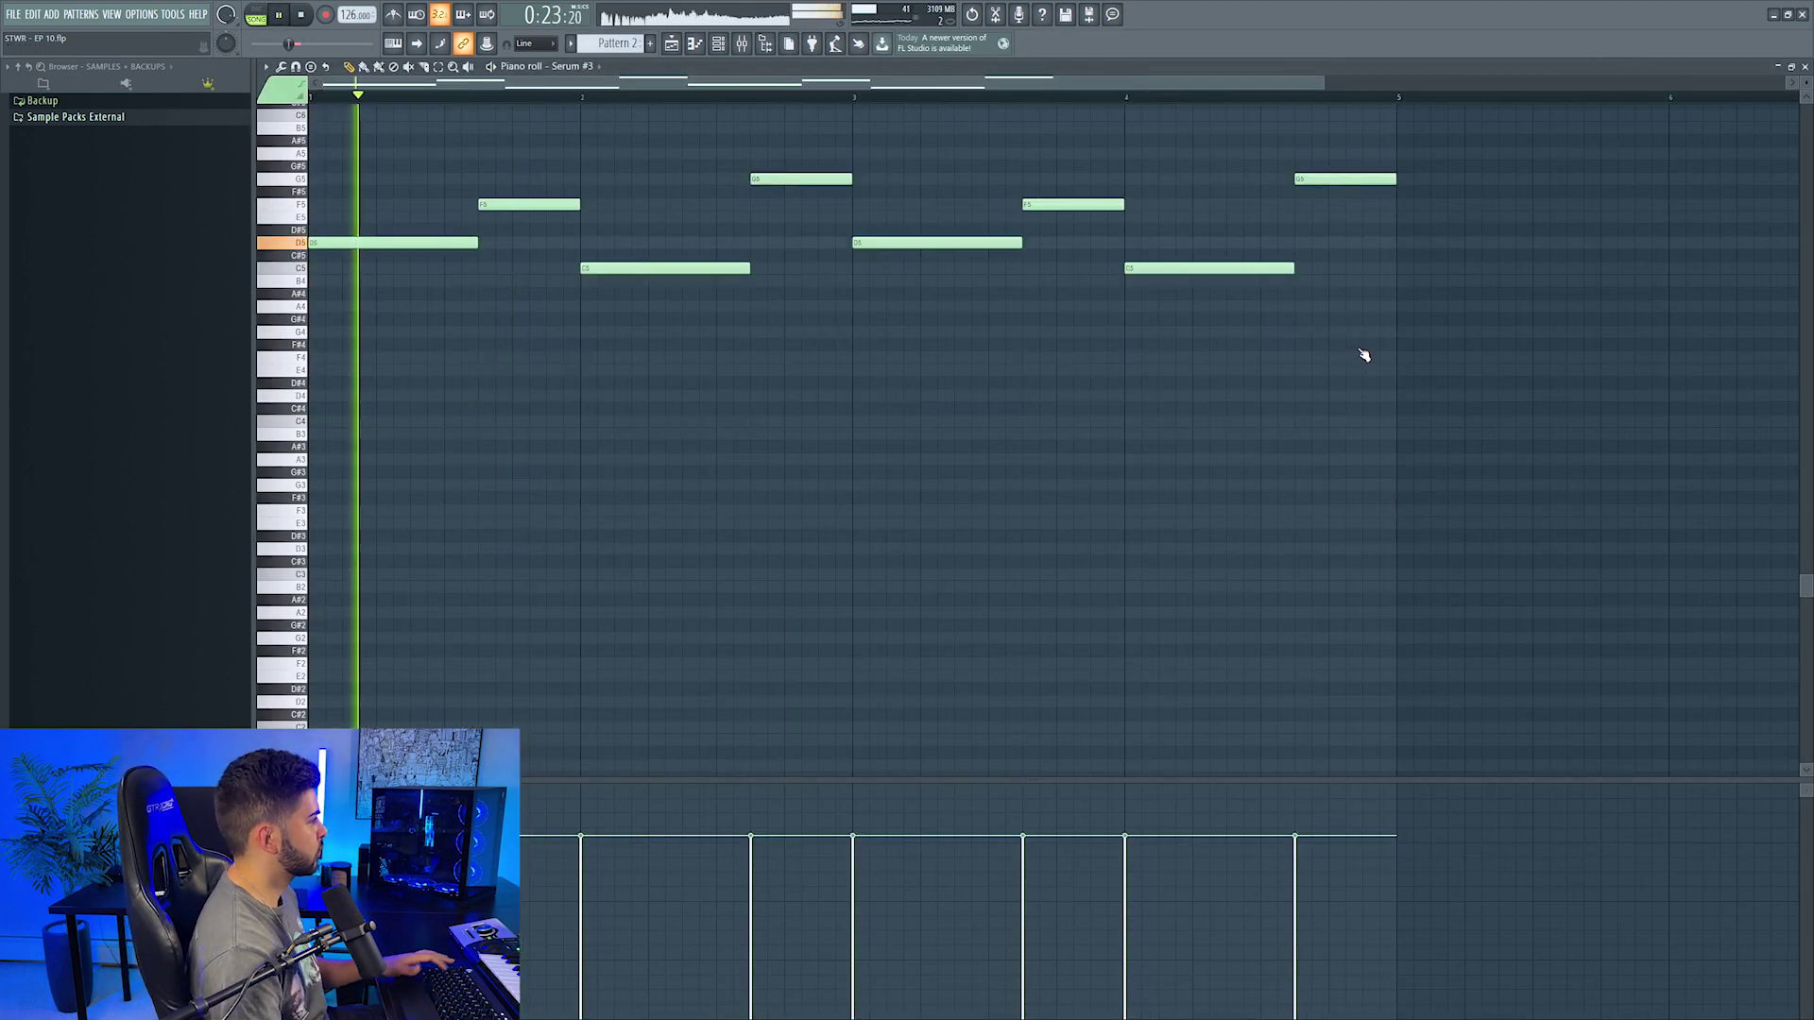
pyautogui.press('F7')
# Step: Add FabFilter Simplon to slot 2 of the Insert 4 mixer track and adjust its filter
pyautogui.click(742, 45)
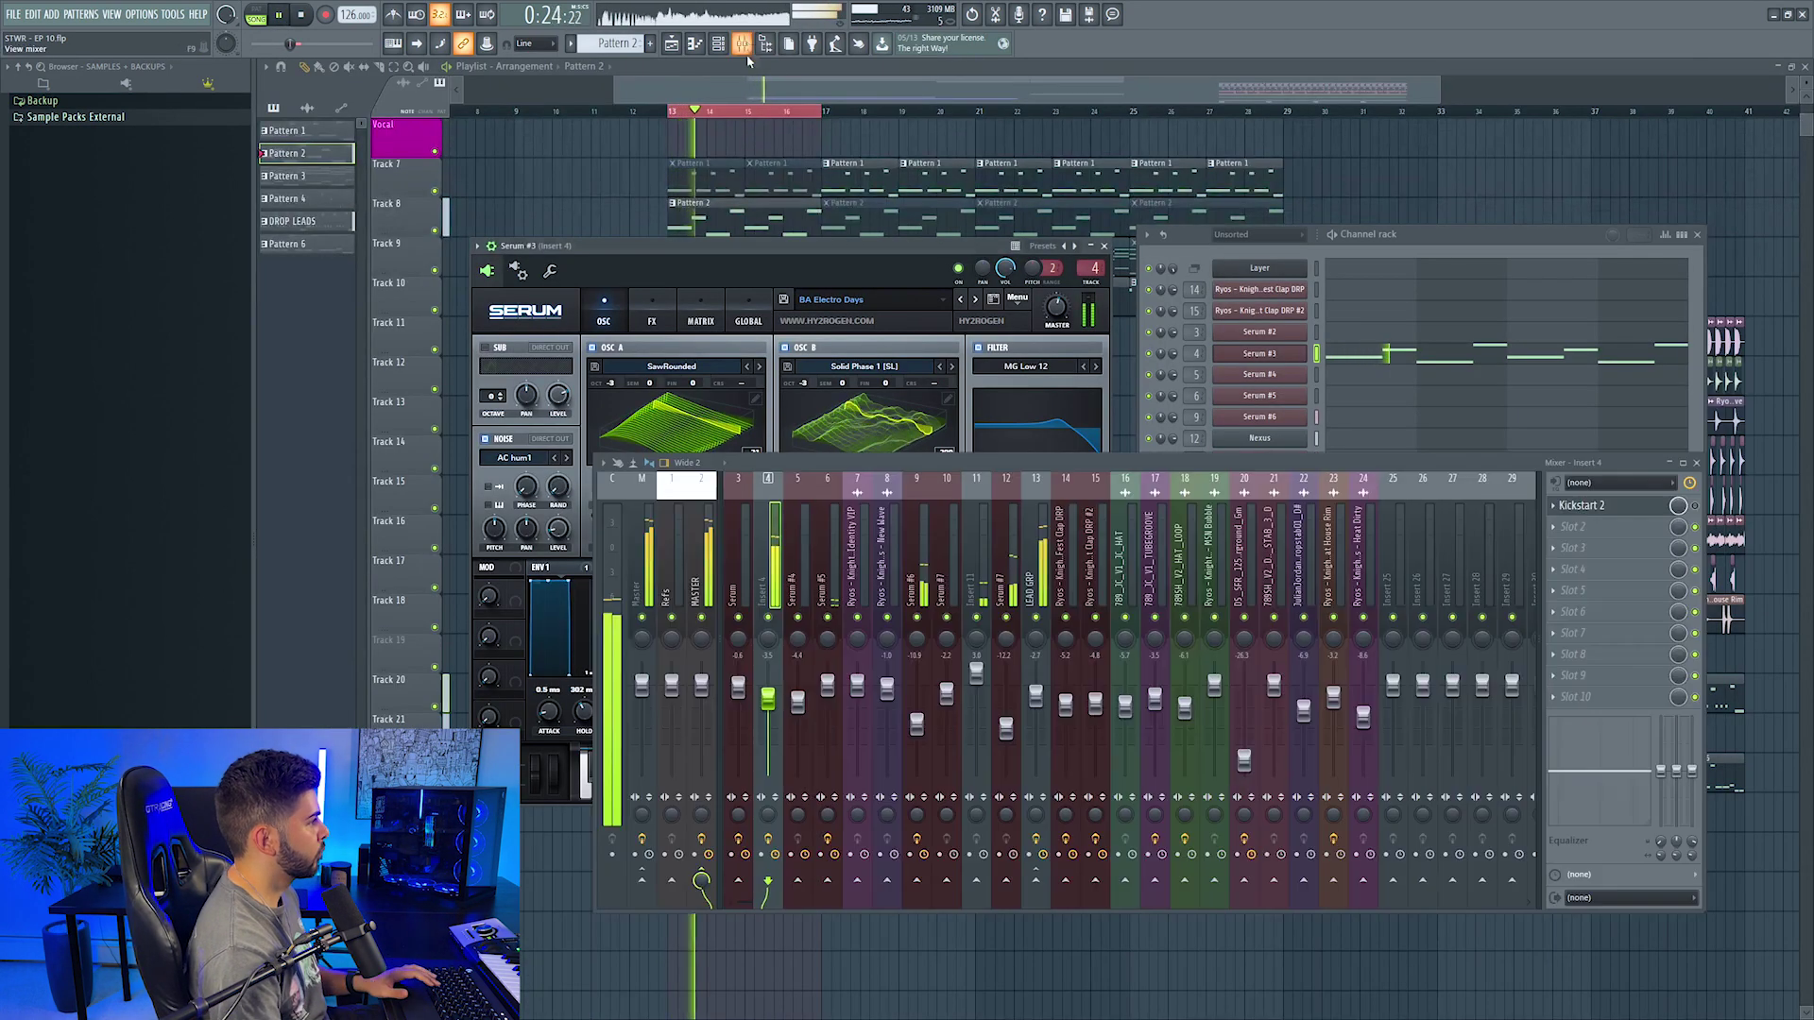
pyautogui.click(1597, 543)
pyautogui.click(1443, 786)
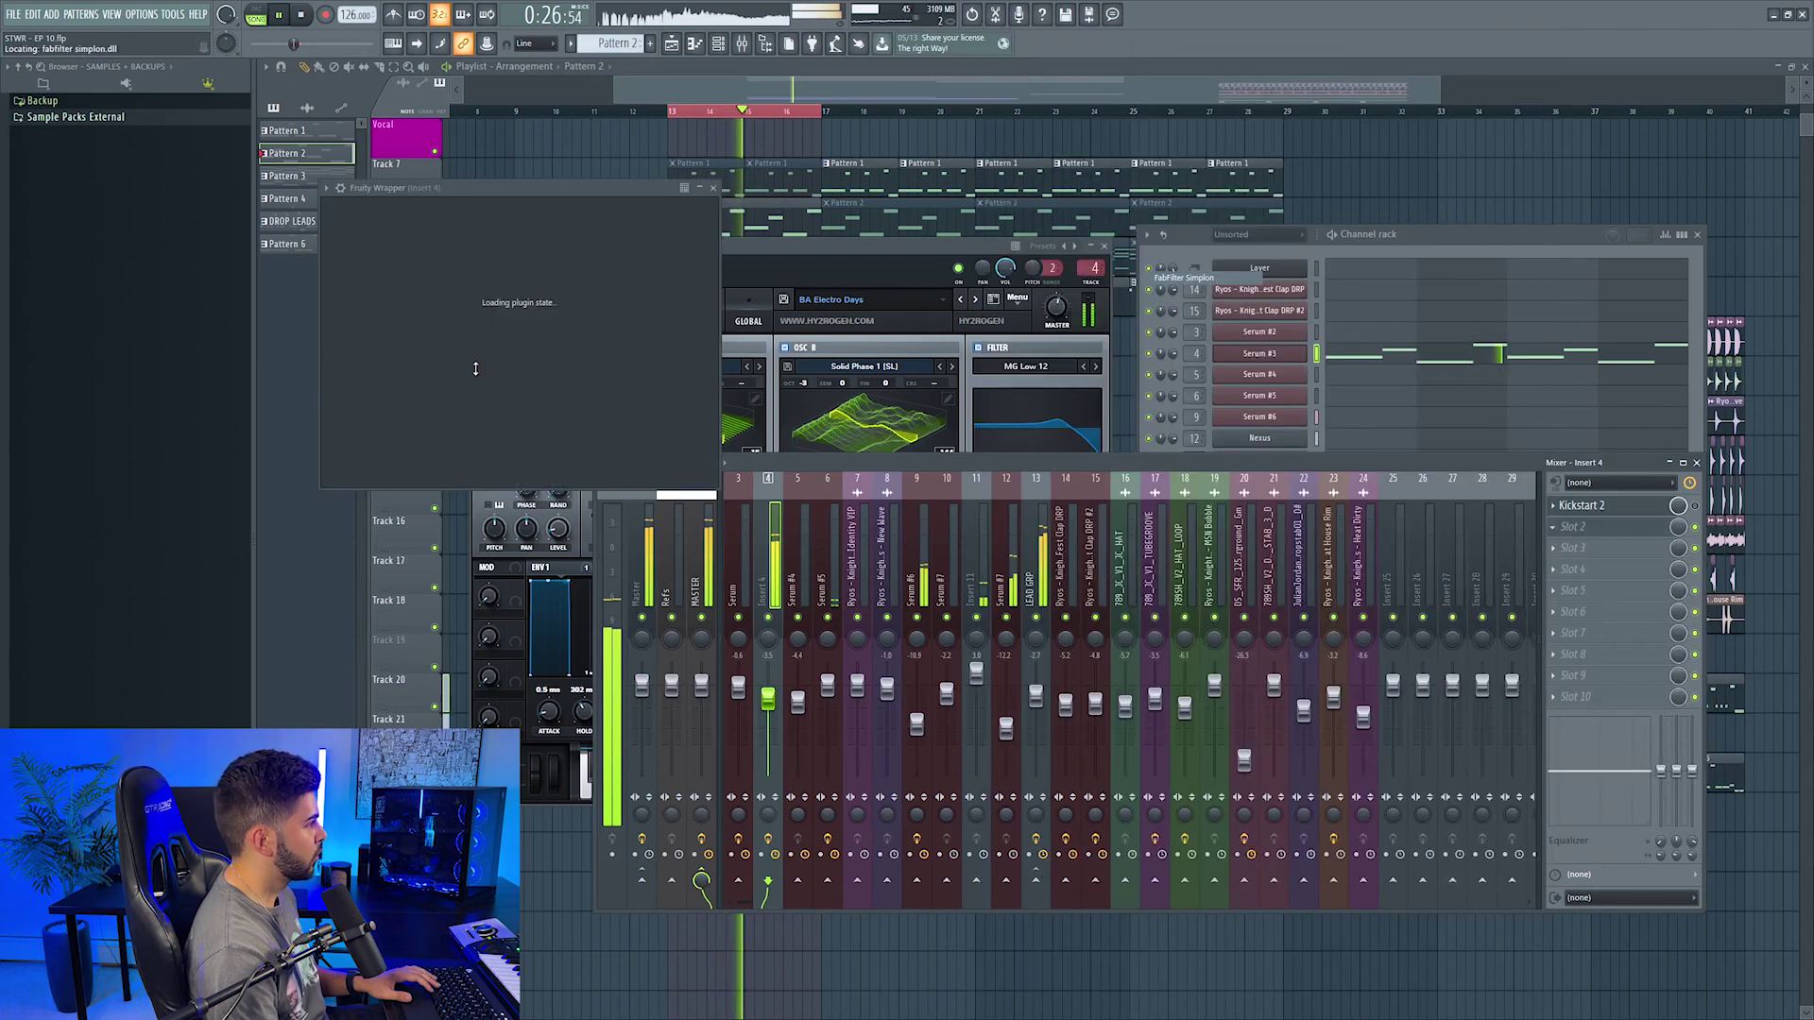
pyautogui.moveTo(573, 261); pyautogui.dragTo(550, 373)
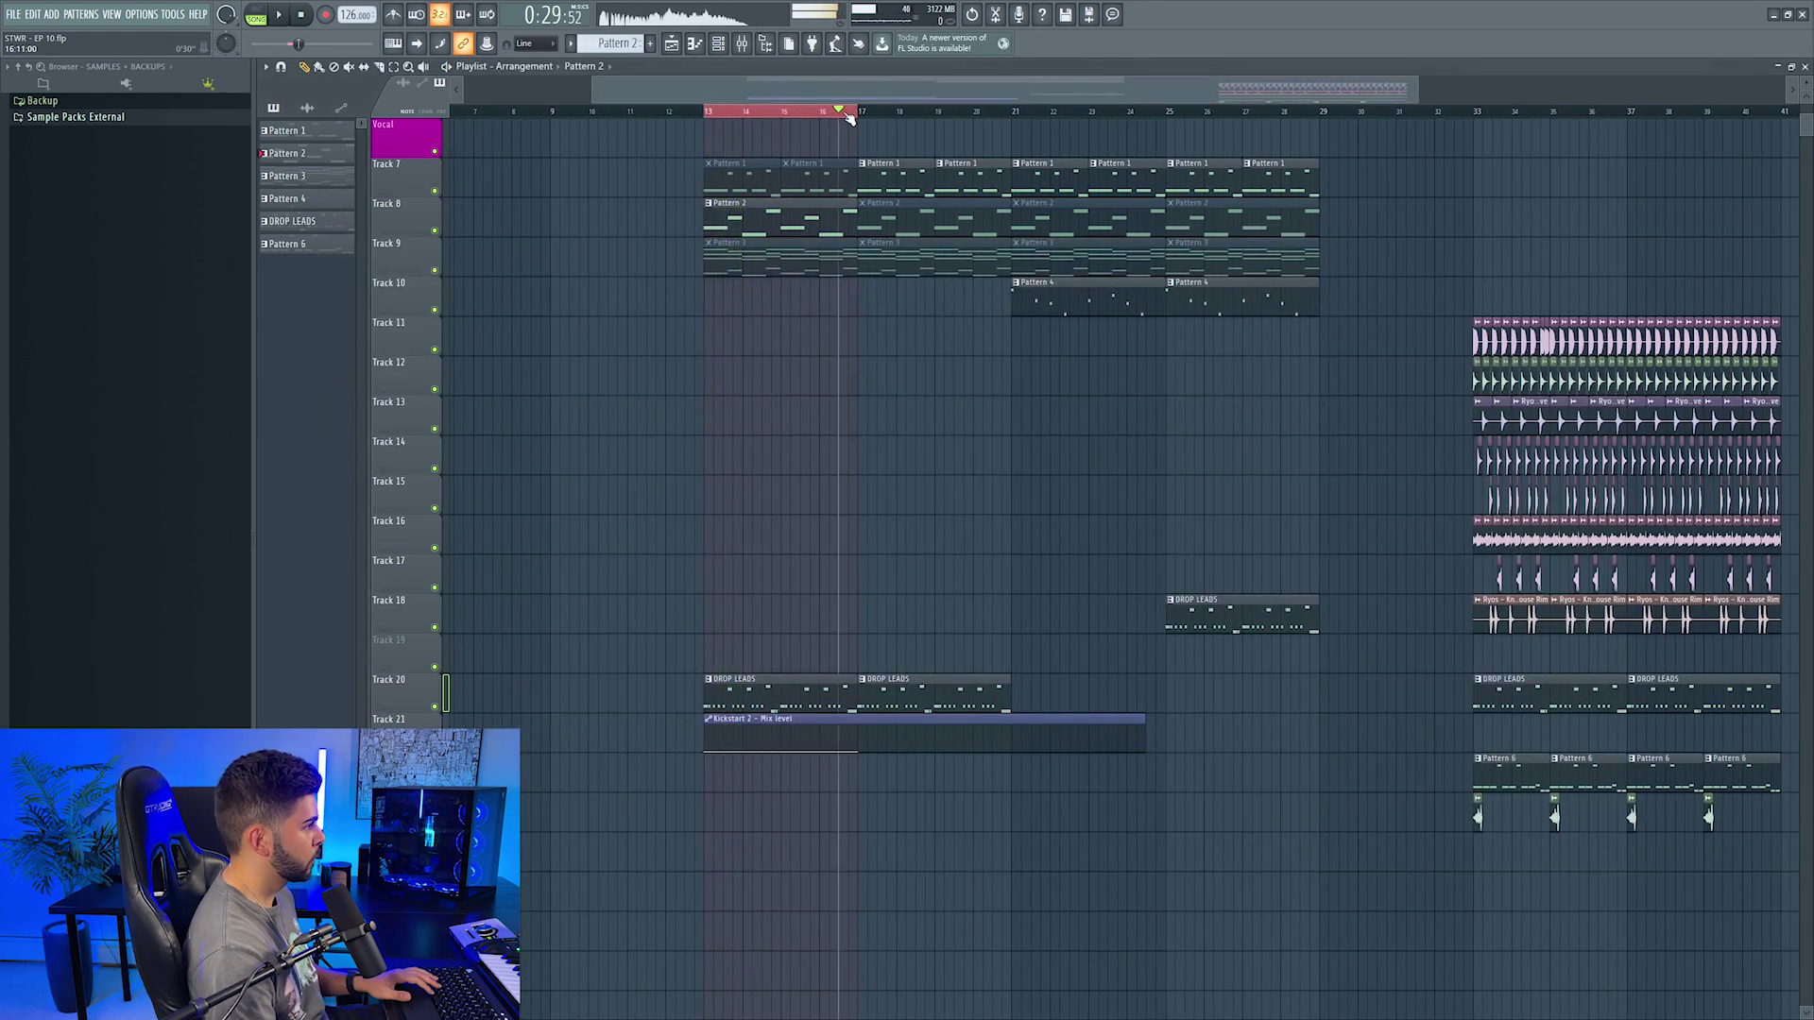
# Step: Clear the bar 13 playback selection and close the LEAD GRP Pro-Q 3 equalizer and the mixer
pyautogui.click(857, 112)
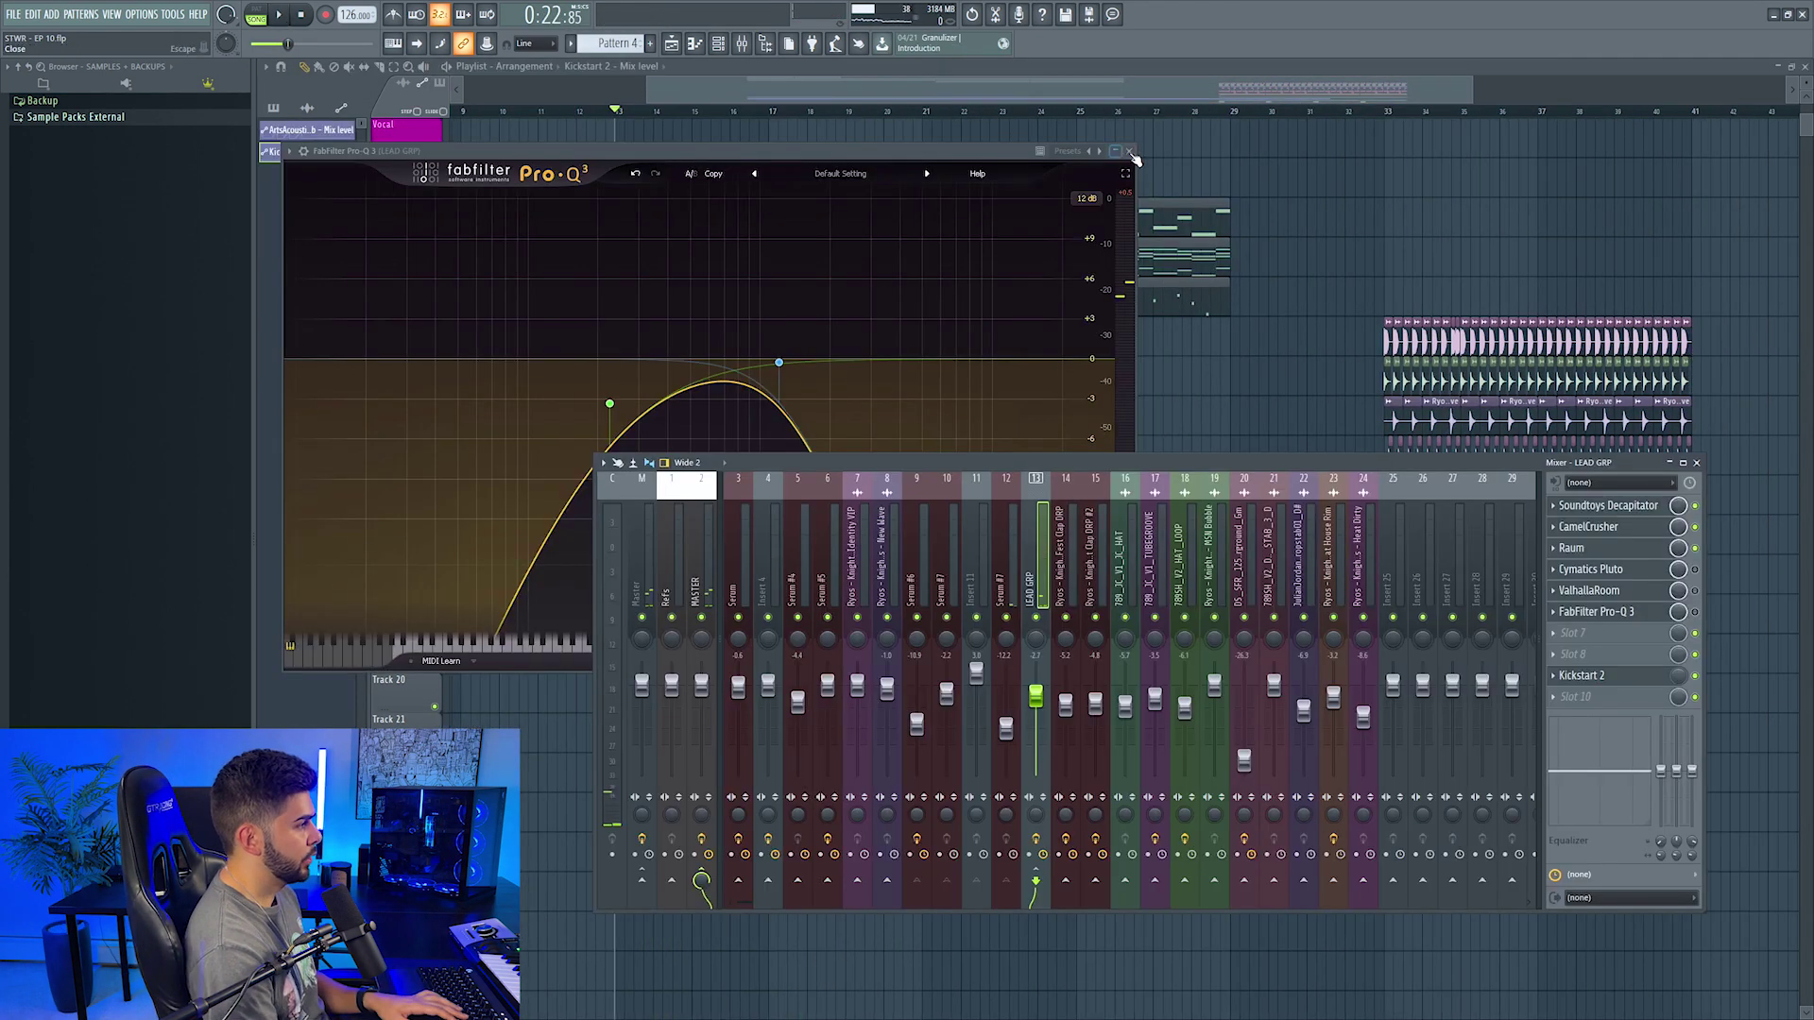
pyautogui.click(1131, 152)
pyautogui.press('F9')
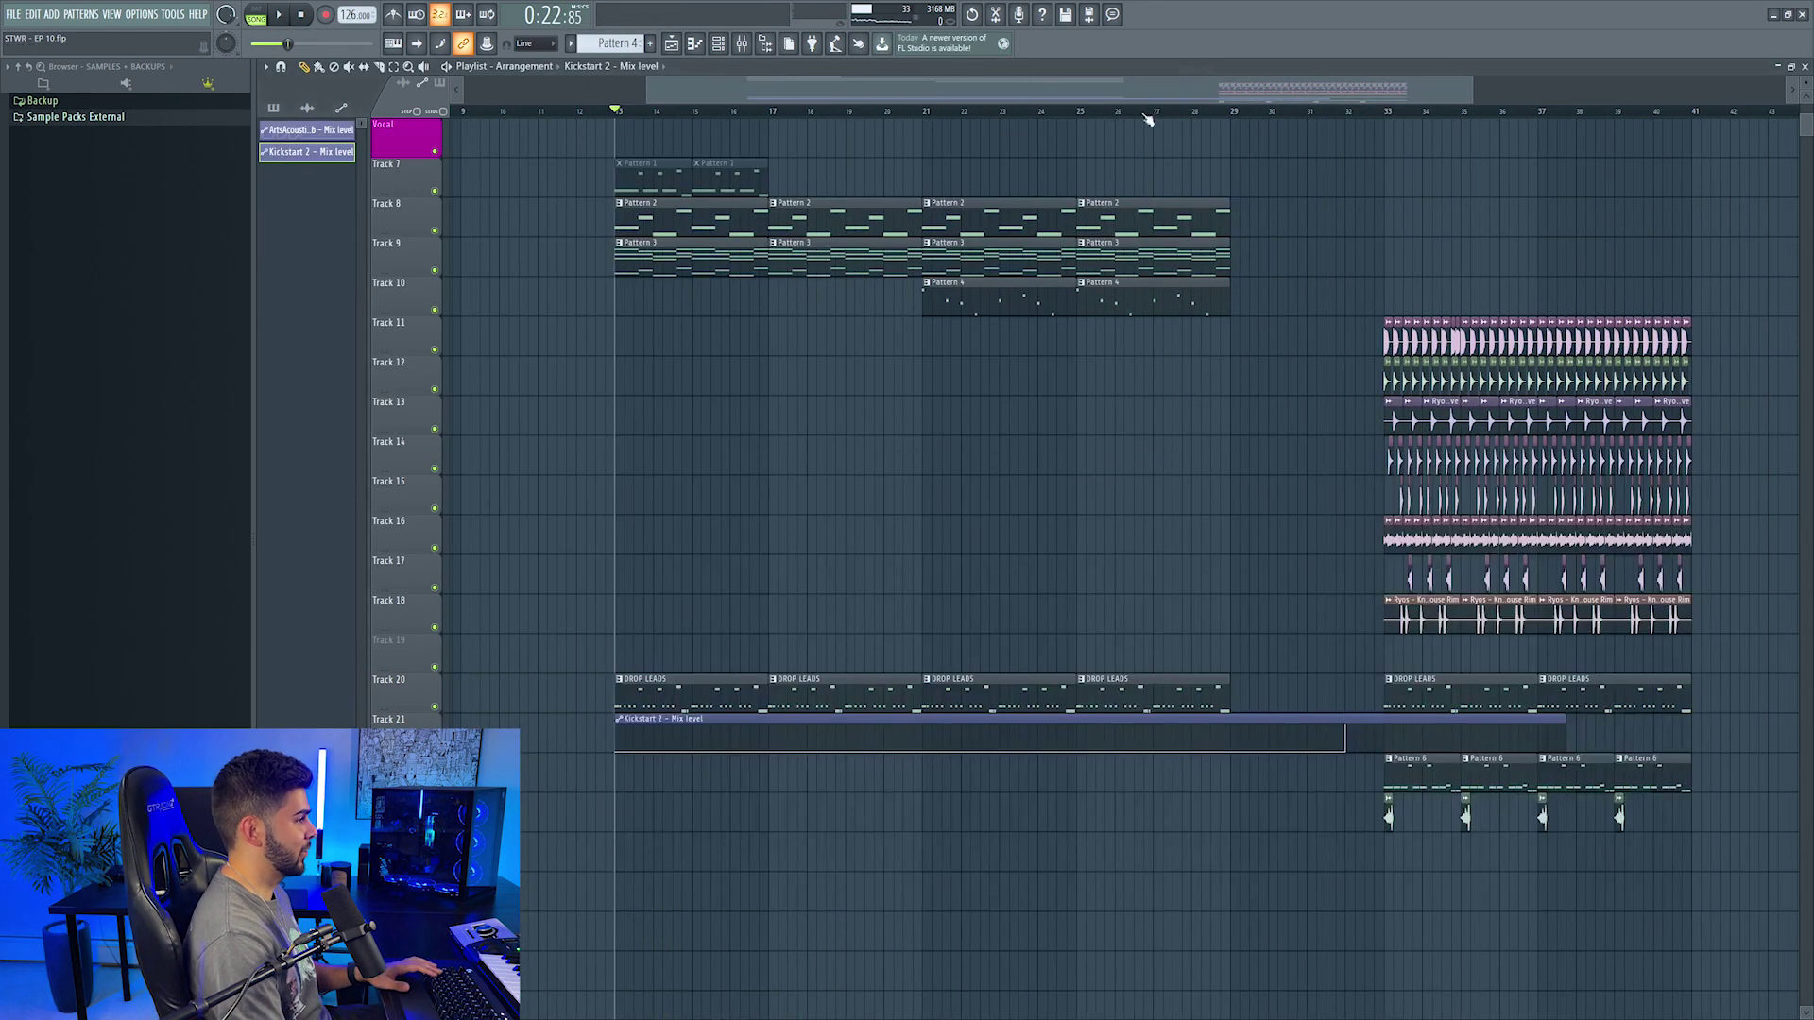
# Step: Open Pattern 1's Serum #2 instrument and bring up the mixer for it
pyautogui.scroll(3, 733, 416)
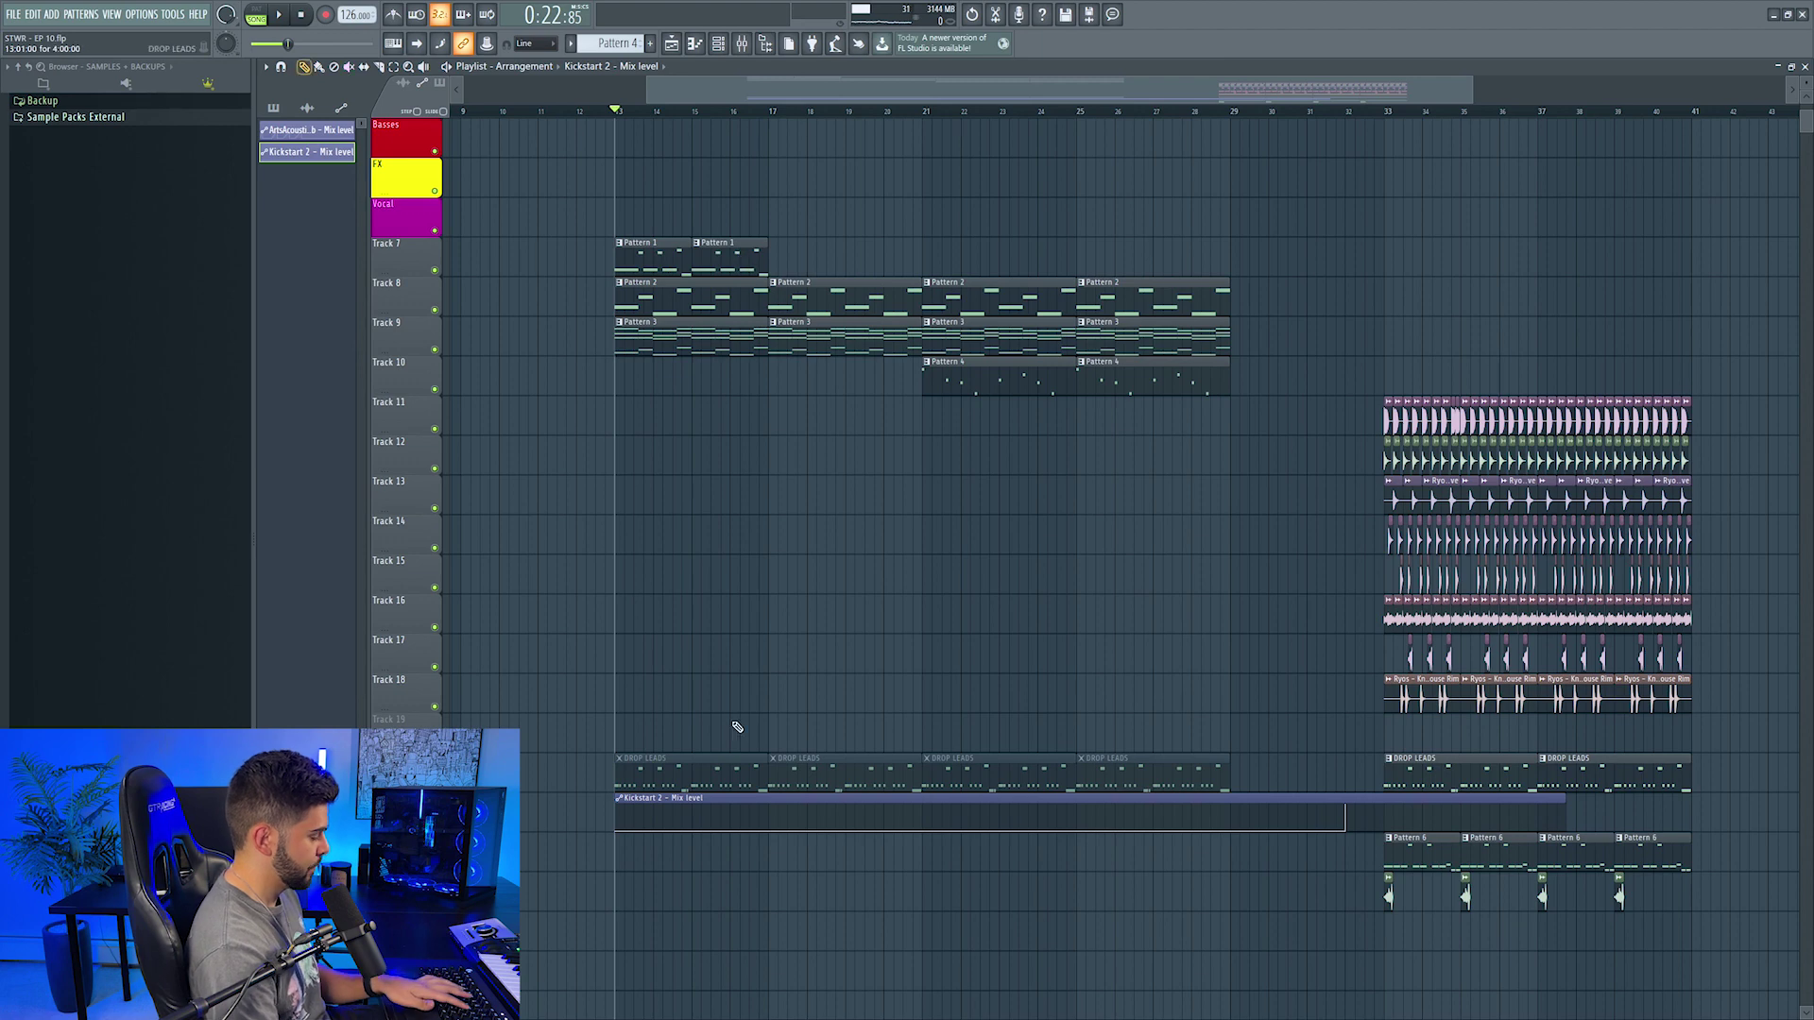
pyautogui.doubleClick(637, 245)
pyautogui.press('F7')
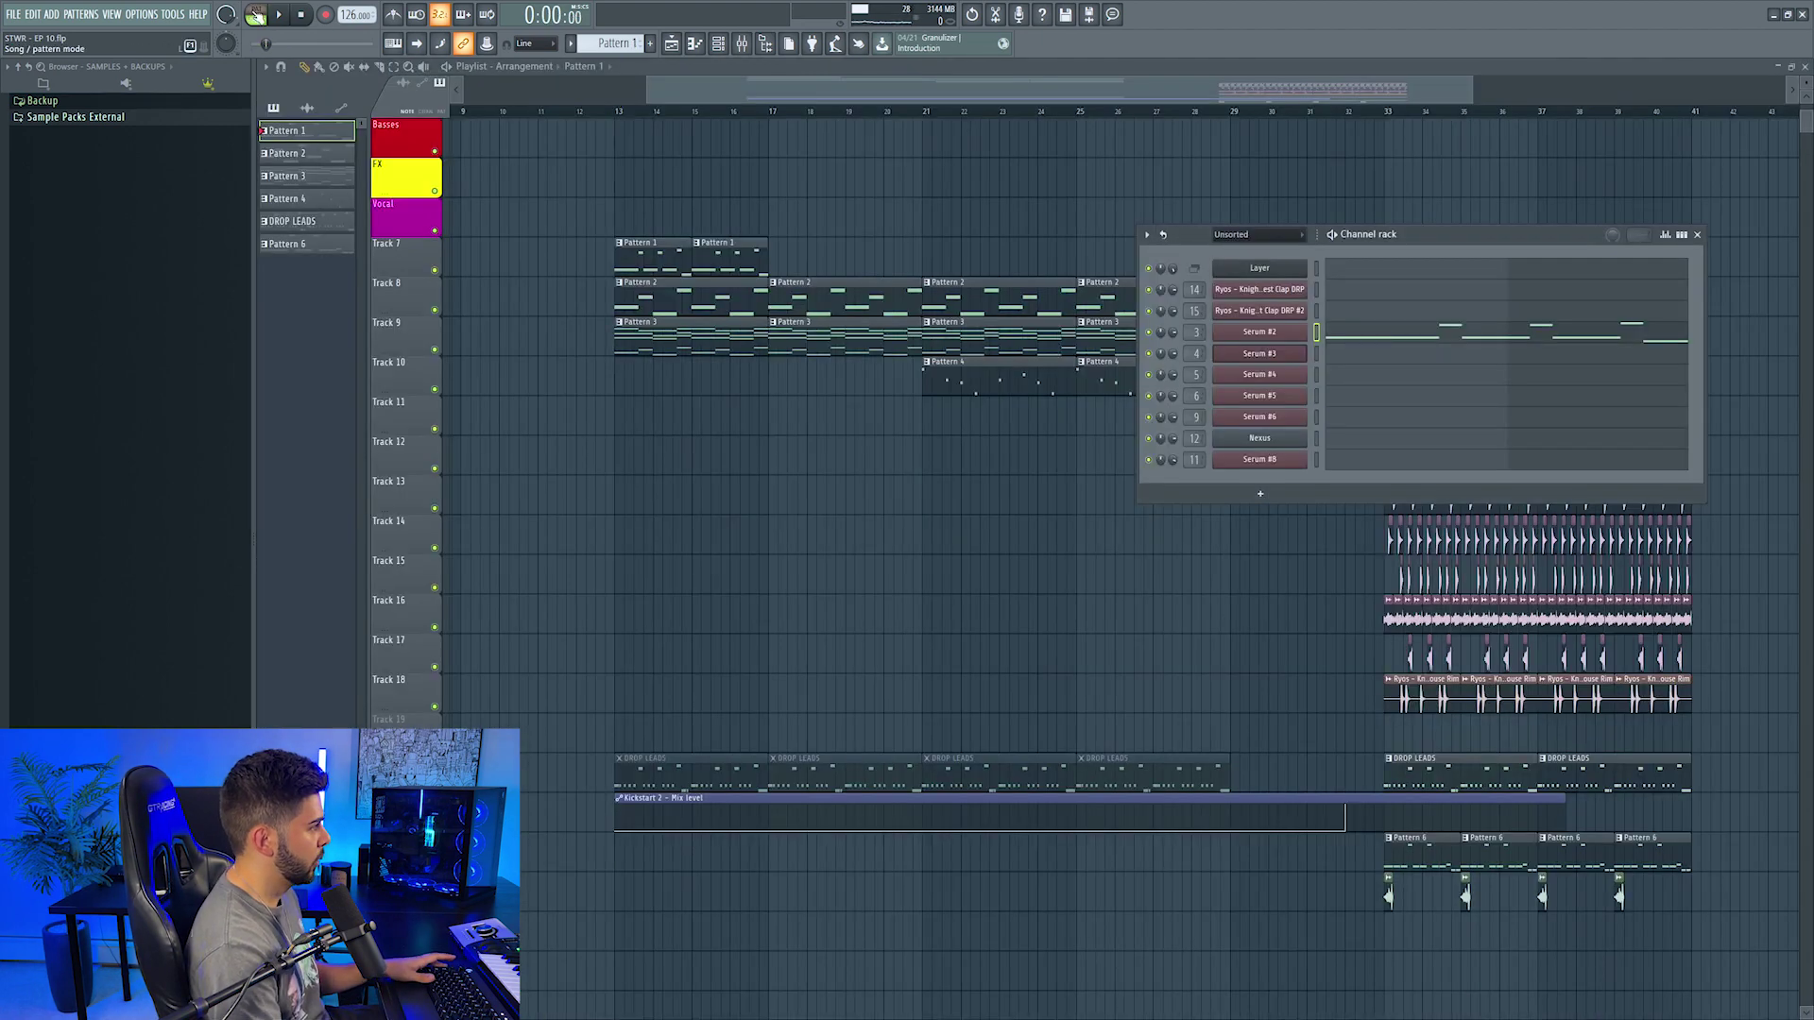
pyautogui.click(1268, 333)
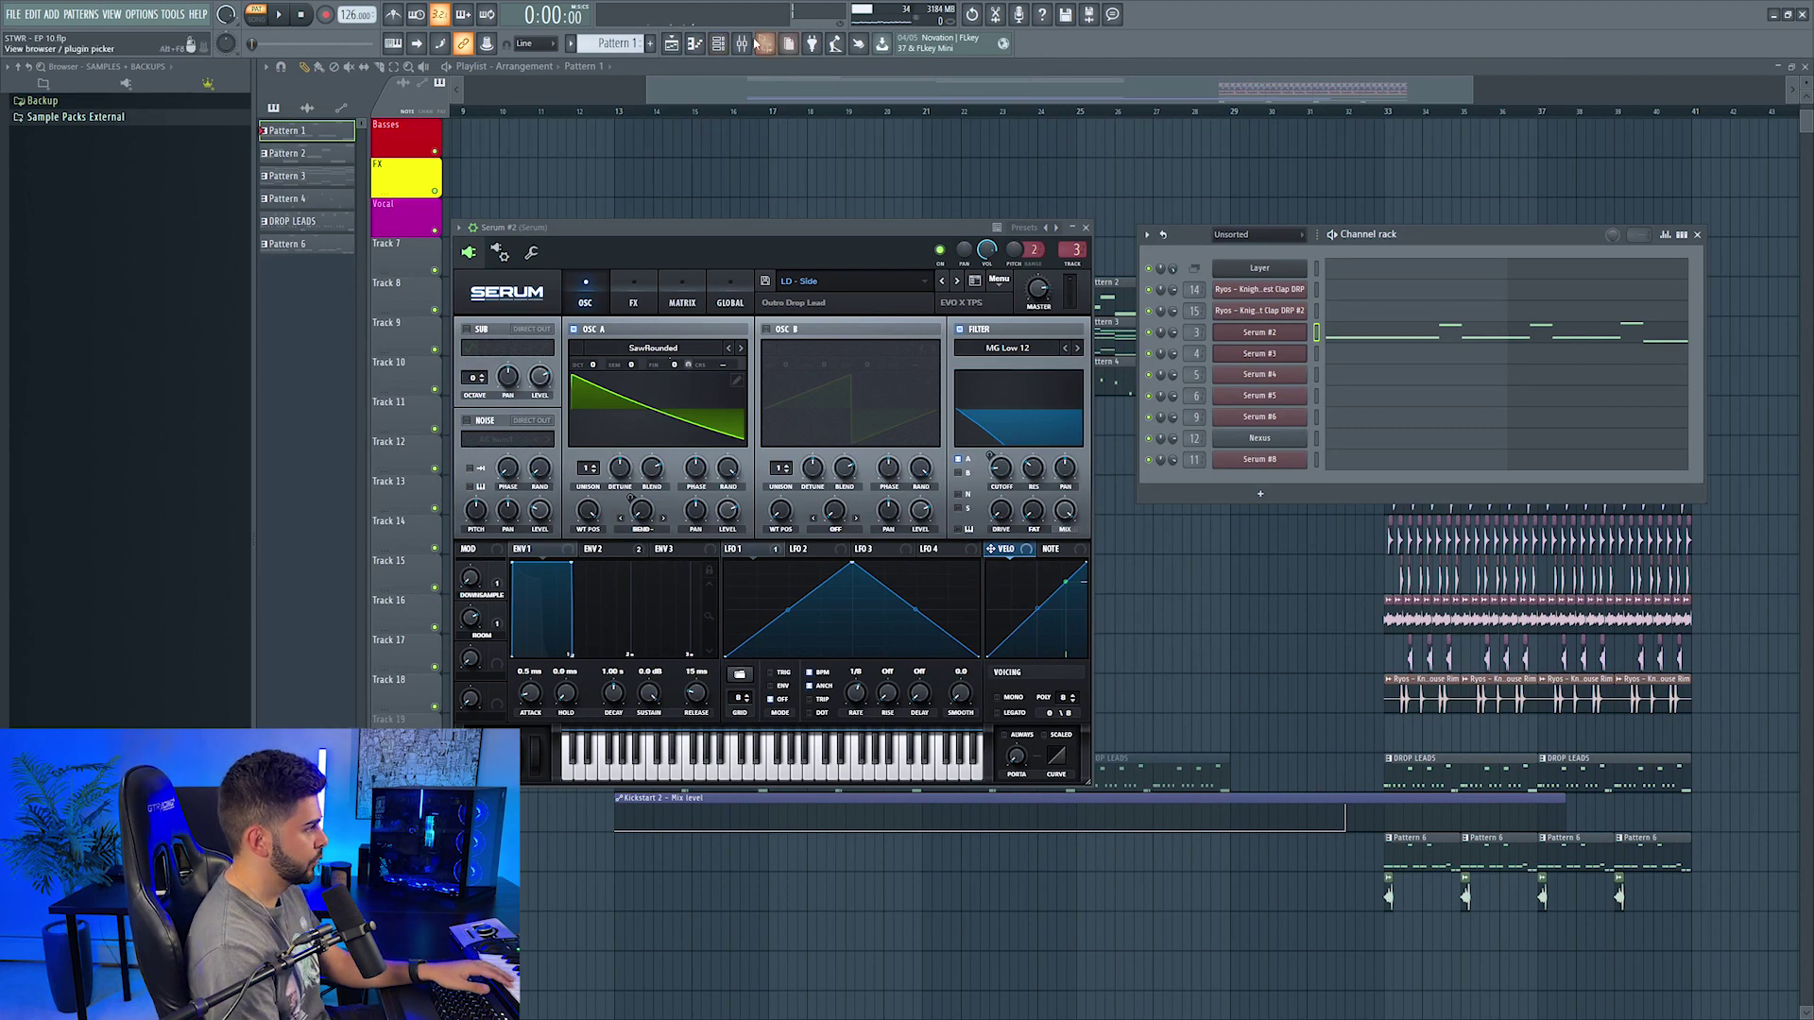
pyautogui.click(742, 44)
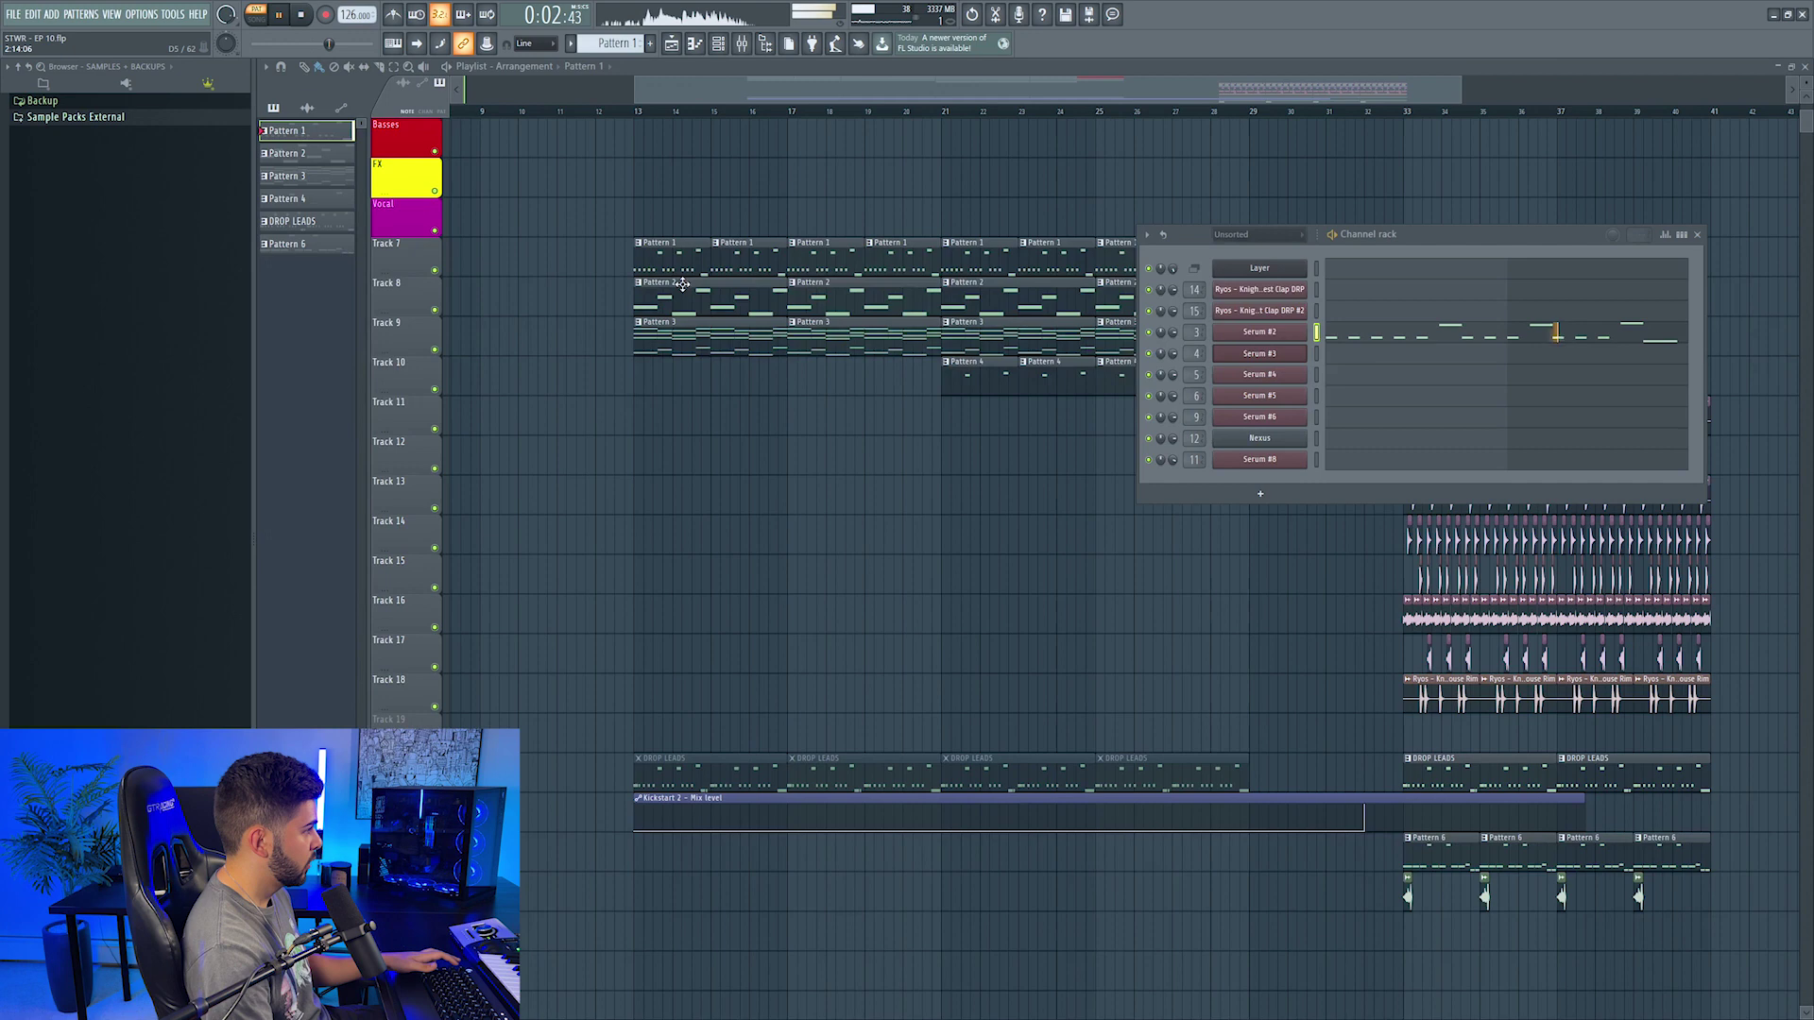
# Step: Play the arrangement from bar 13 and rebalance the Serum tracks in the mixer
pyautogui.click(741, 49)
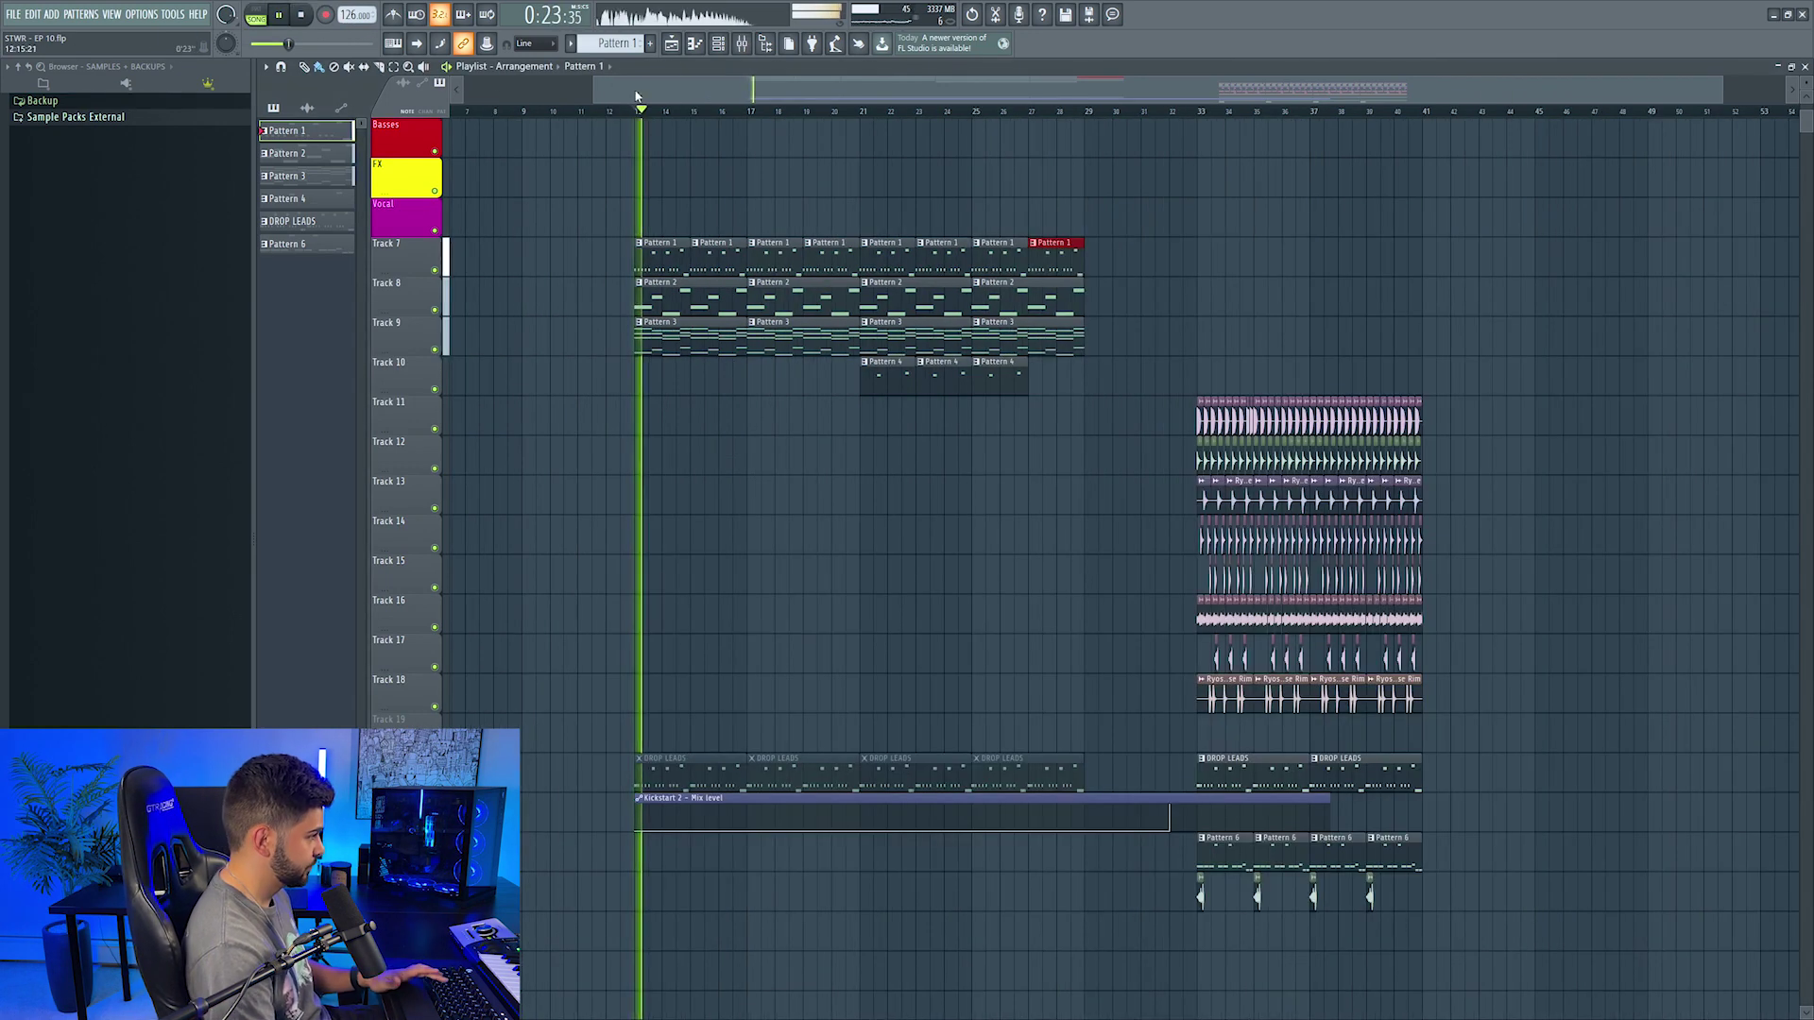
pyautogui.press('F9')
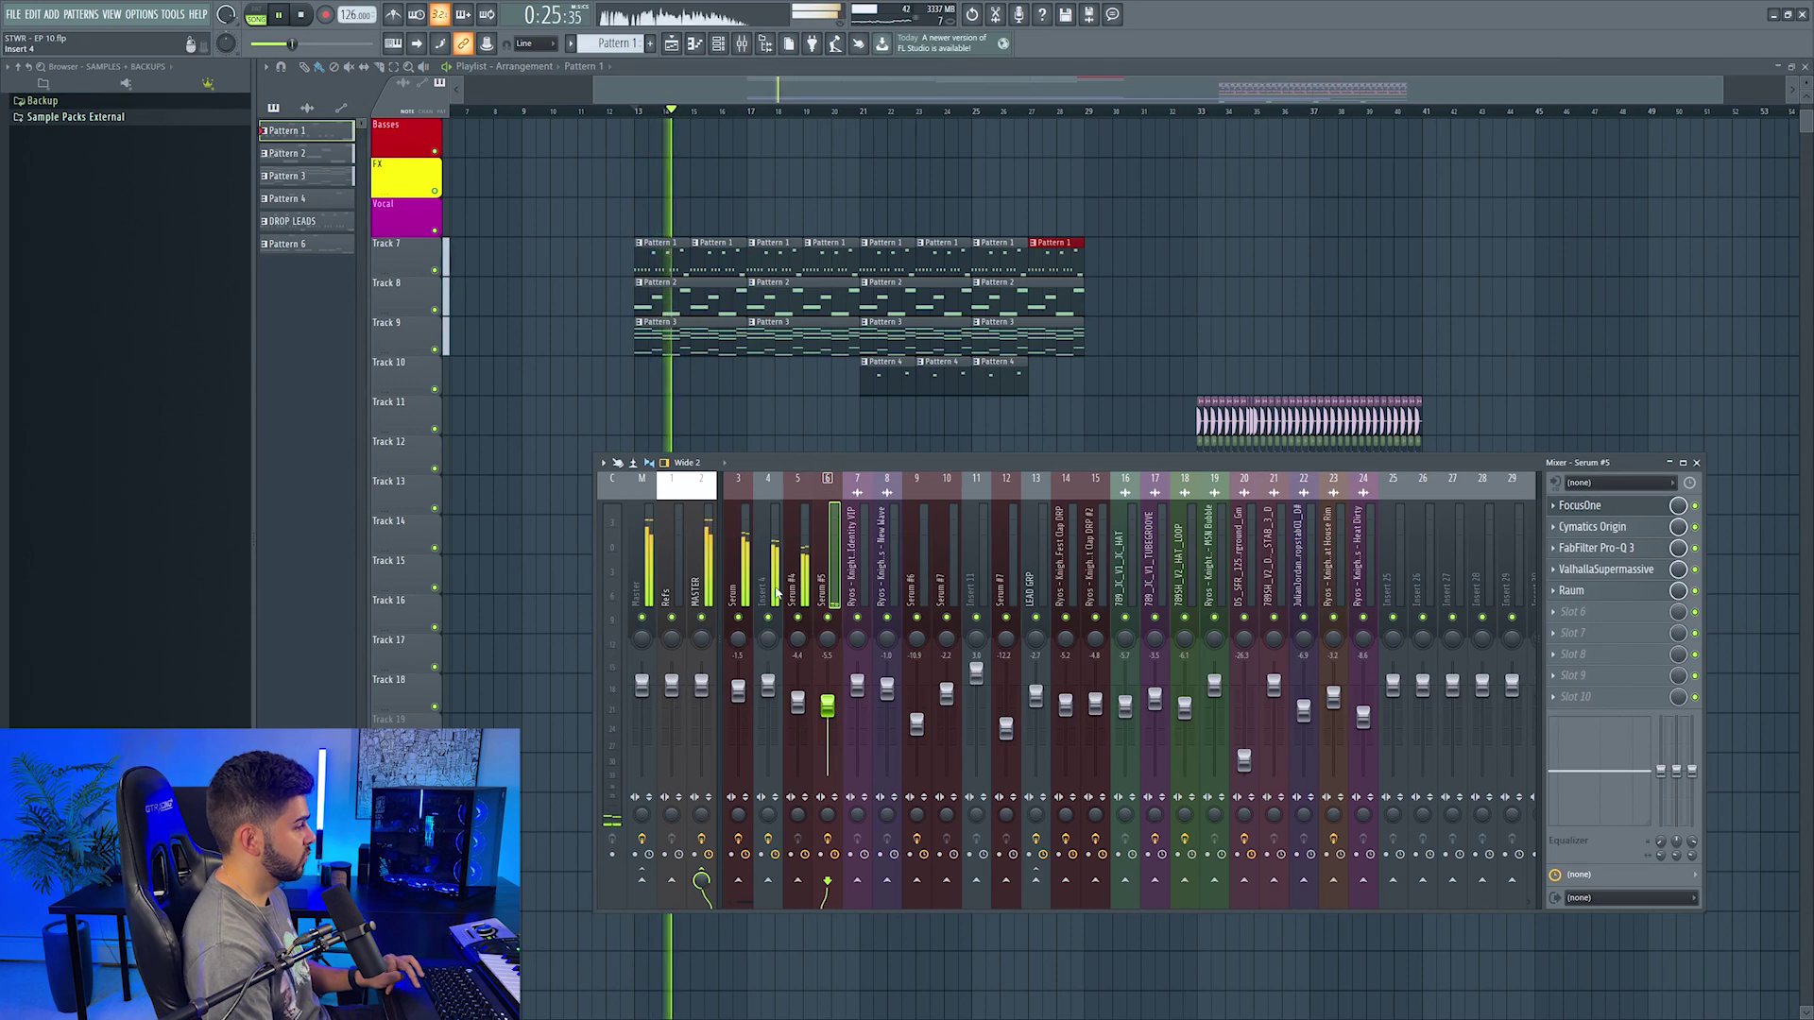
pyautogui.click(748, 578)
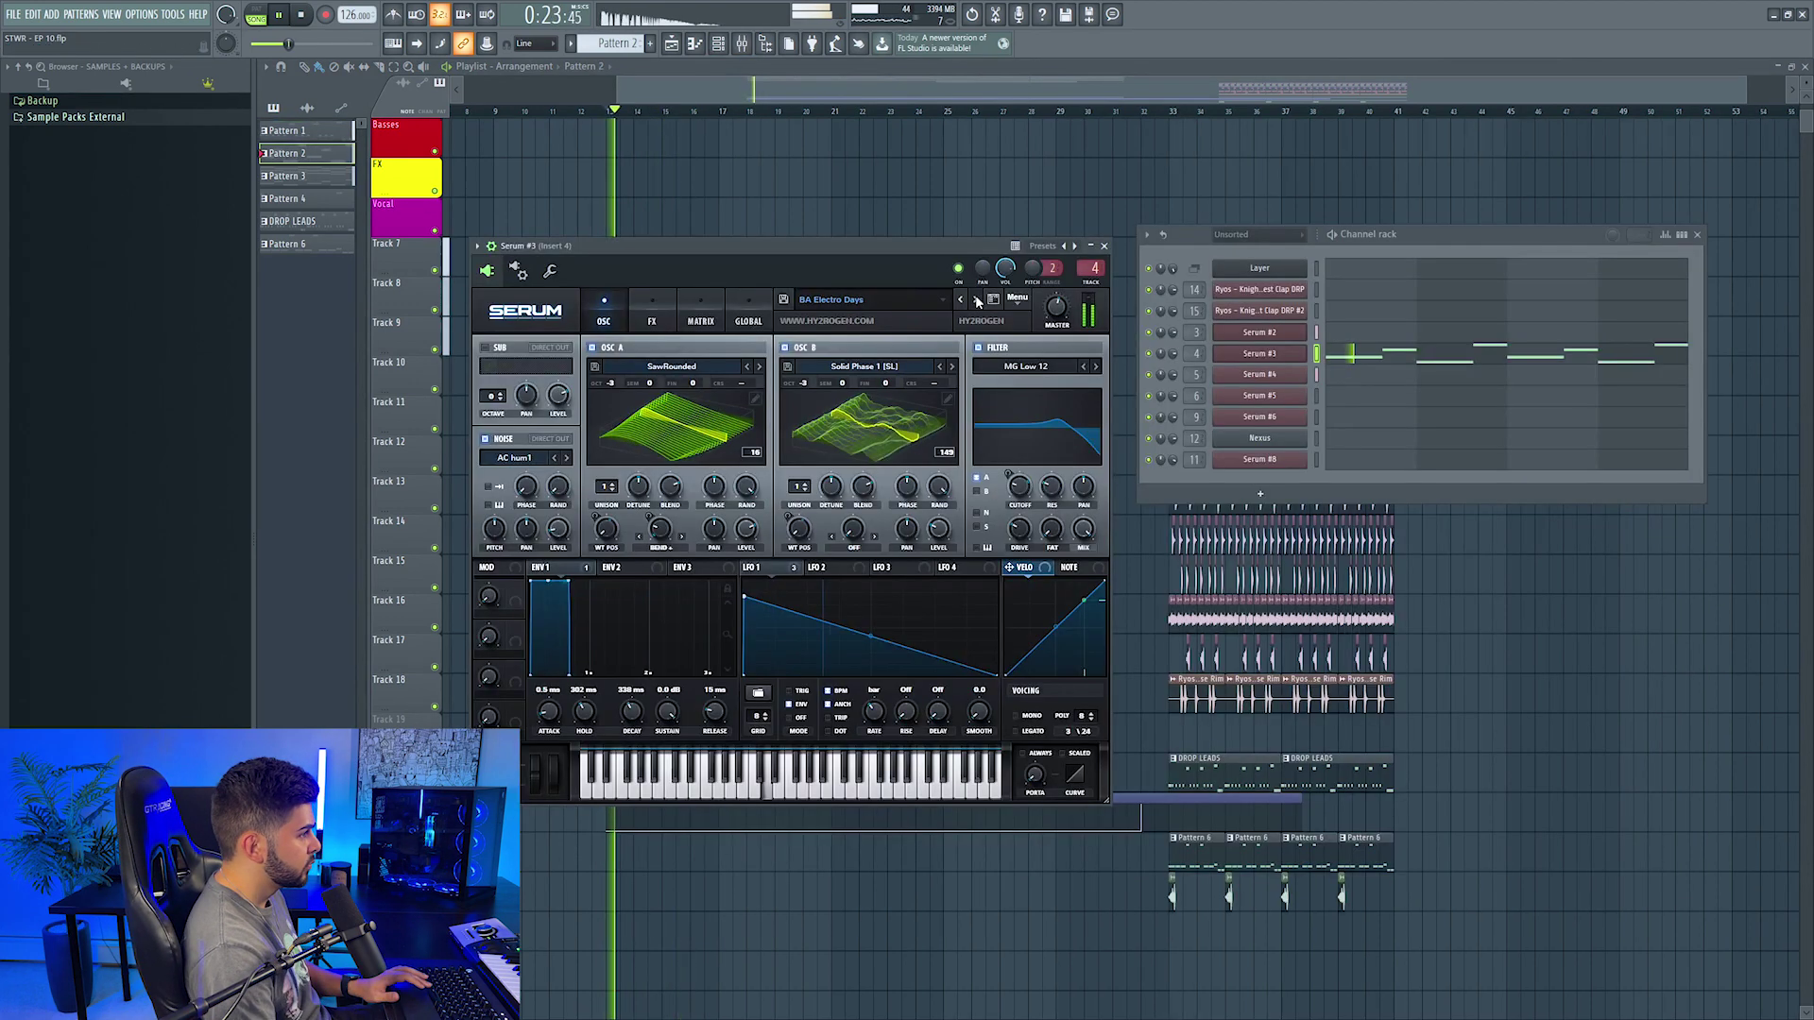
# Step: Switch Serum #3 to the BA - El Monstro preset during playback and close the instrument
pyautogui.click(977, 300)
pyautogui.click(977, 300)
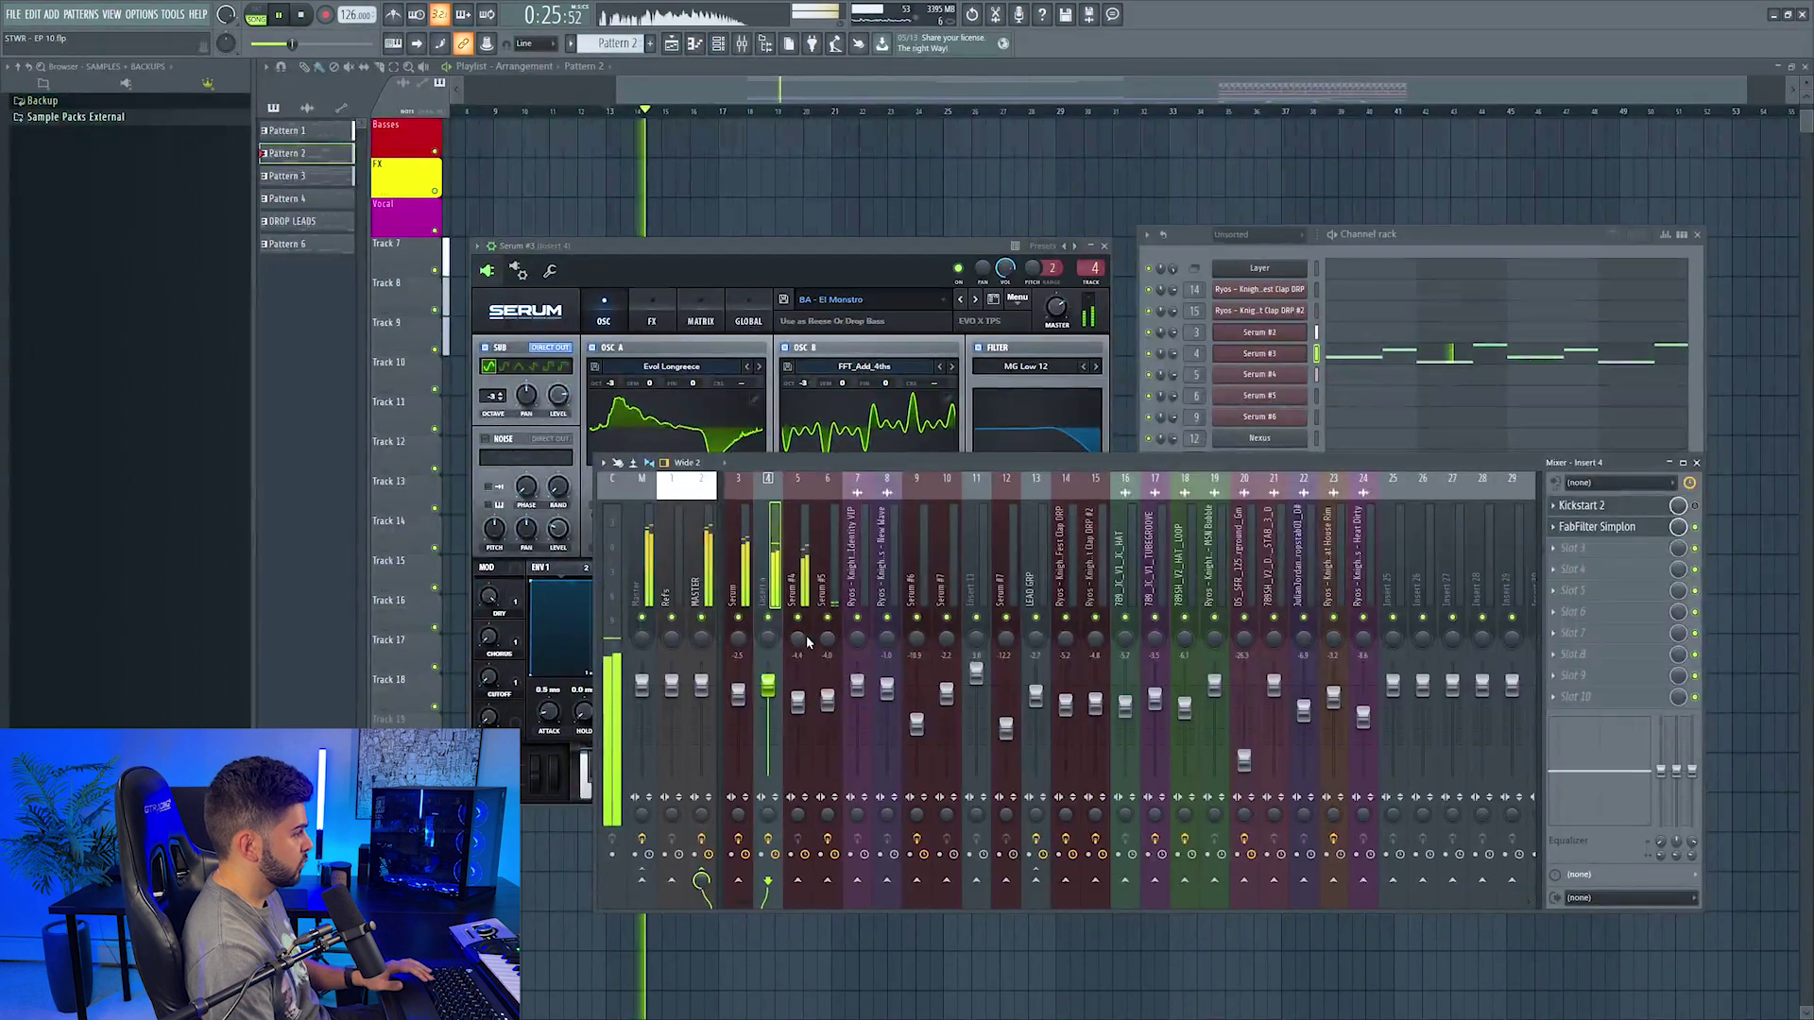
pyautogui.click(1102, 247)
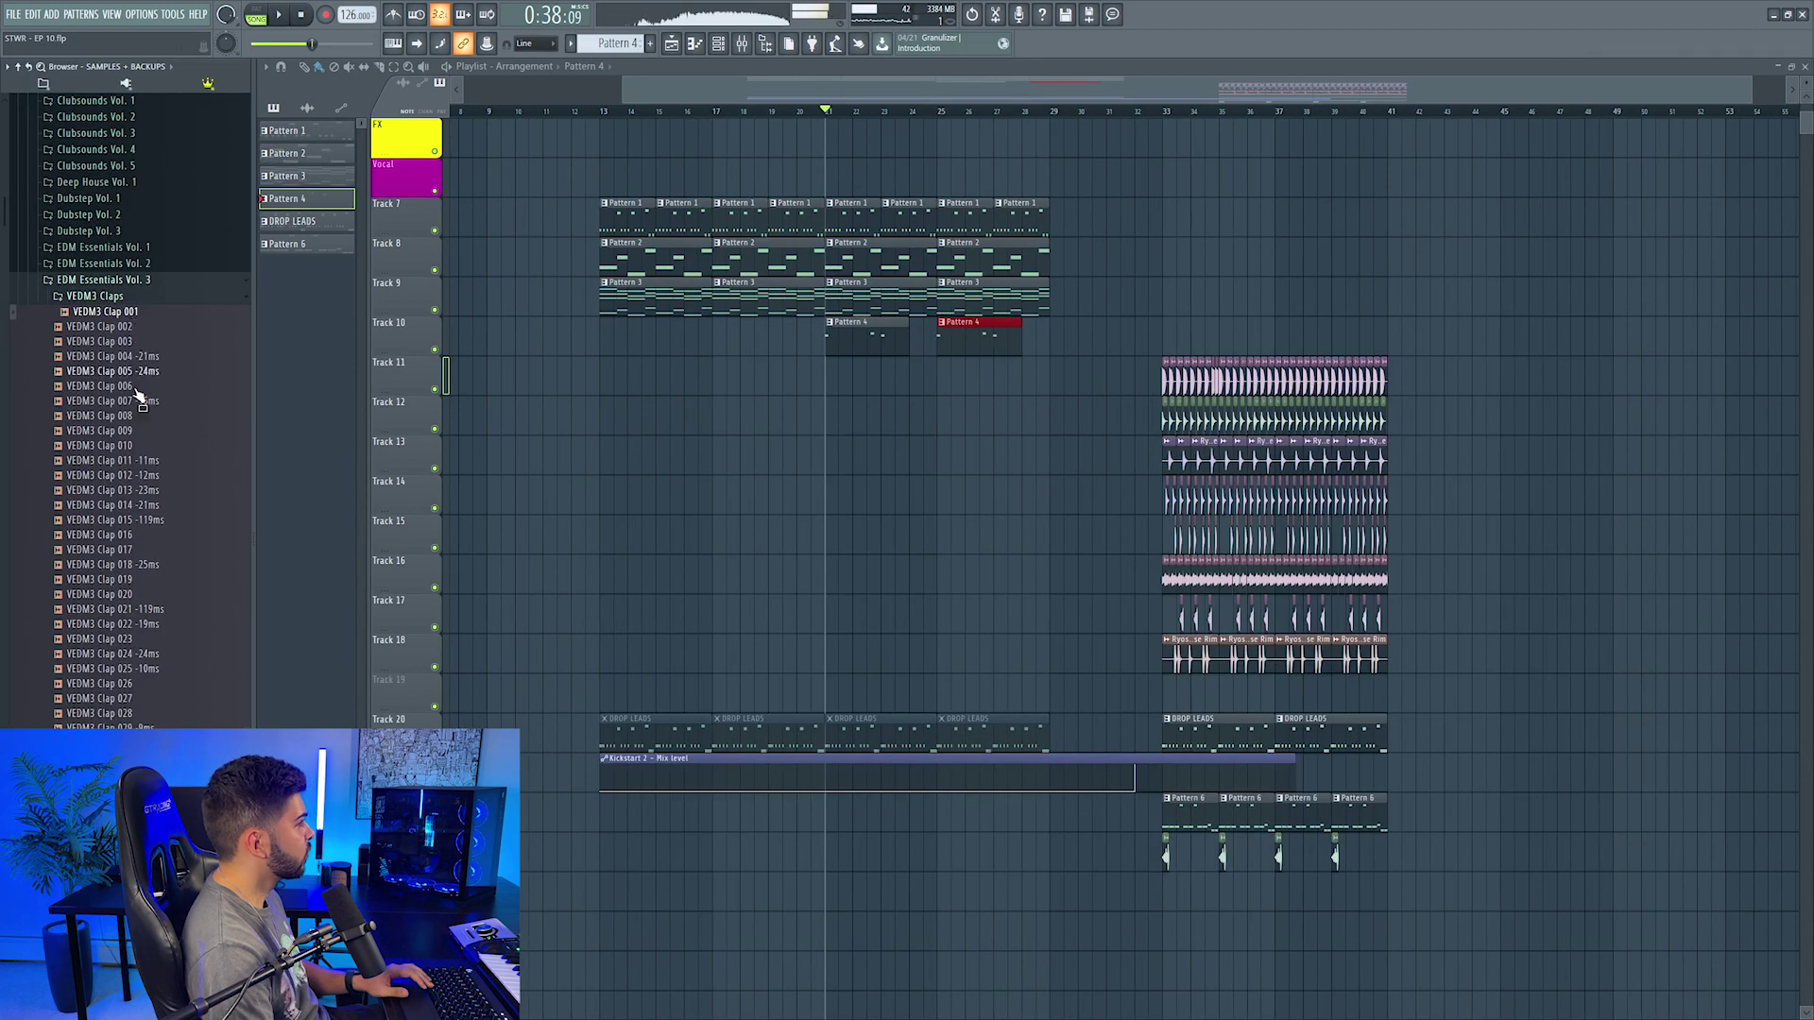
# Step: Place the VEDM3 Clap 028 sample on Track 11 below the first Pattern 4 clip
pyautogui.scroll(-6, 137, 397)
pyautogui.click(137, 448)
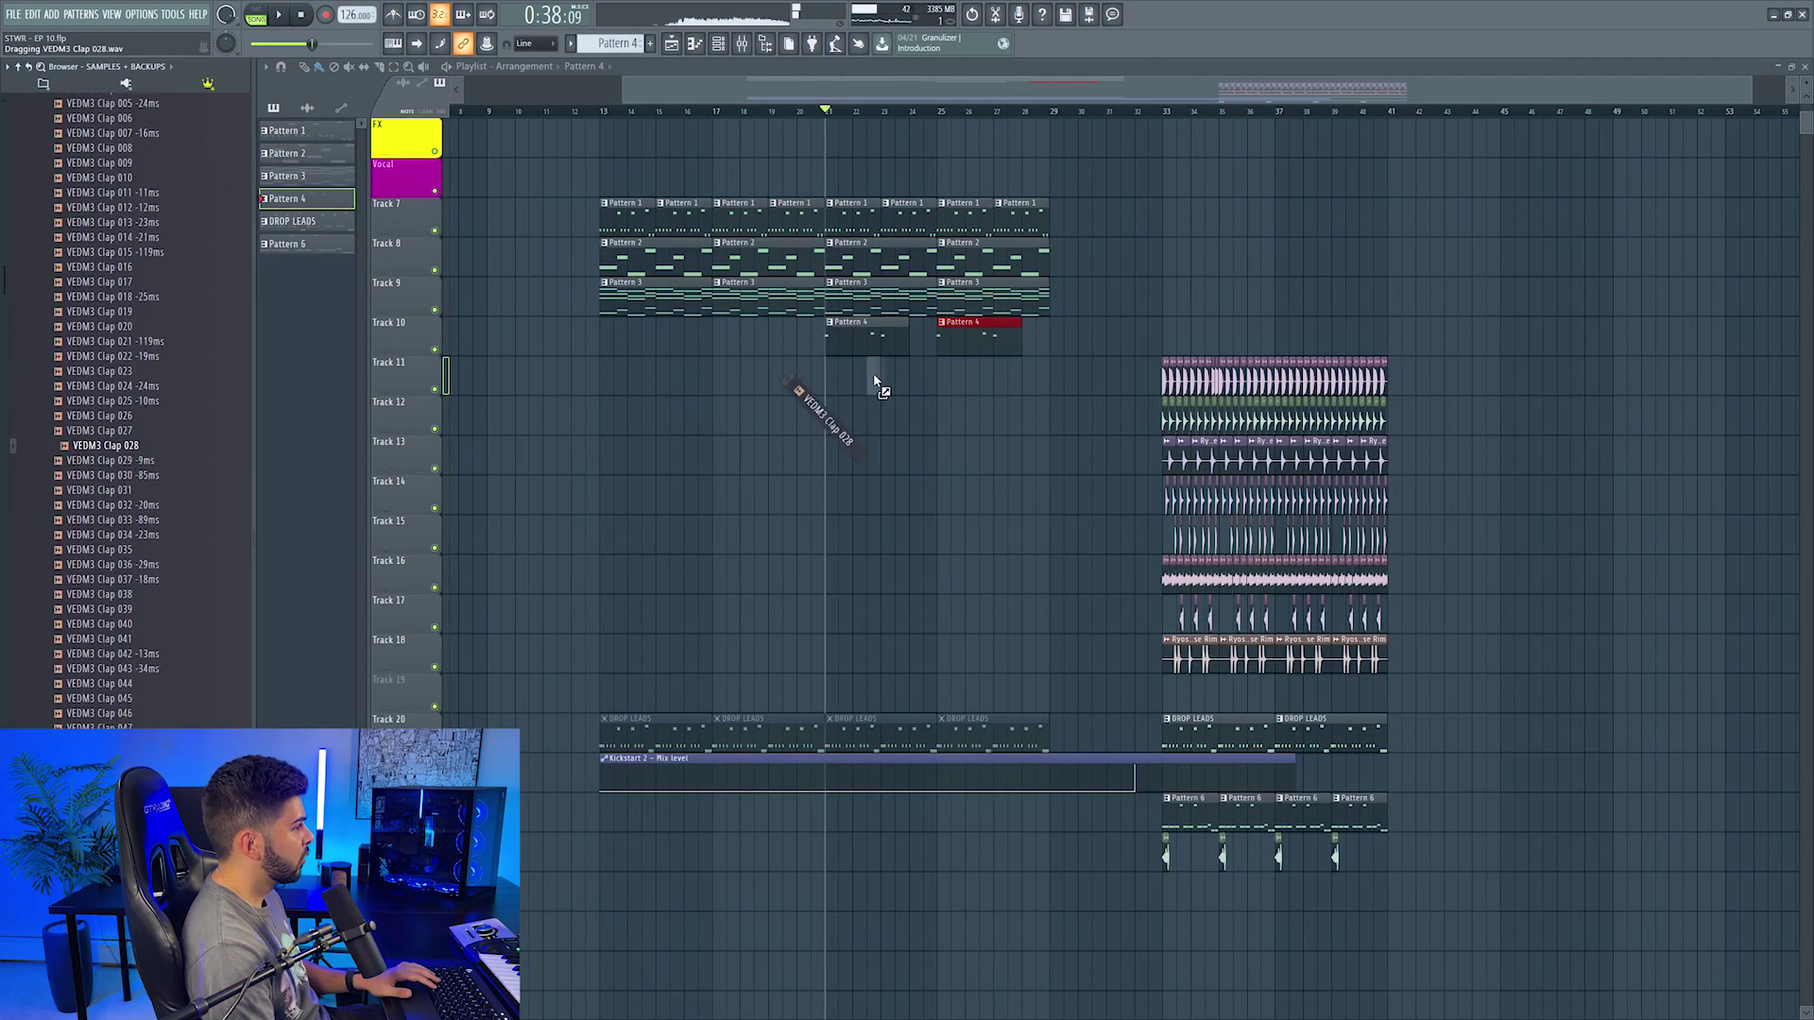
pyautogui.moveTo(877, 383); pyautogui.dragTo(875, 381)
# Step: Set the clap's mixer level to about -9.8 dB and the Serum #5 track to about -2.9 dB
pyautogui.scroll(3, 948, 123)
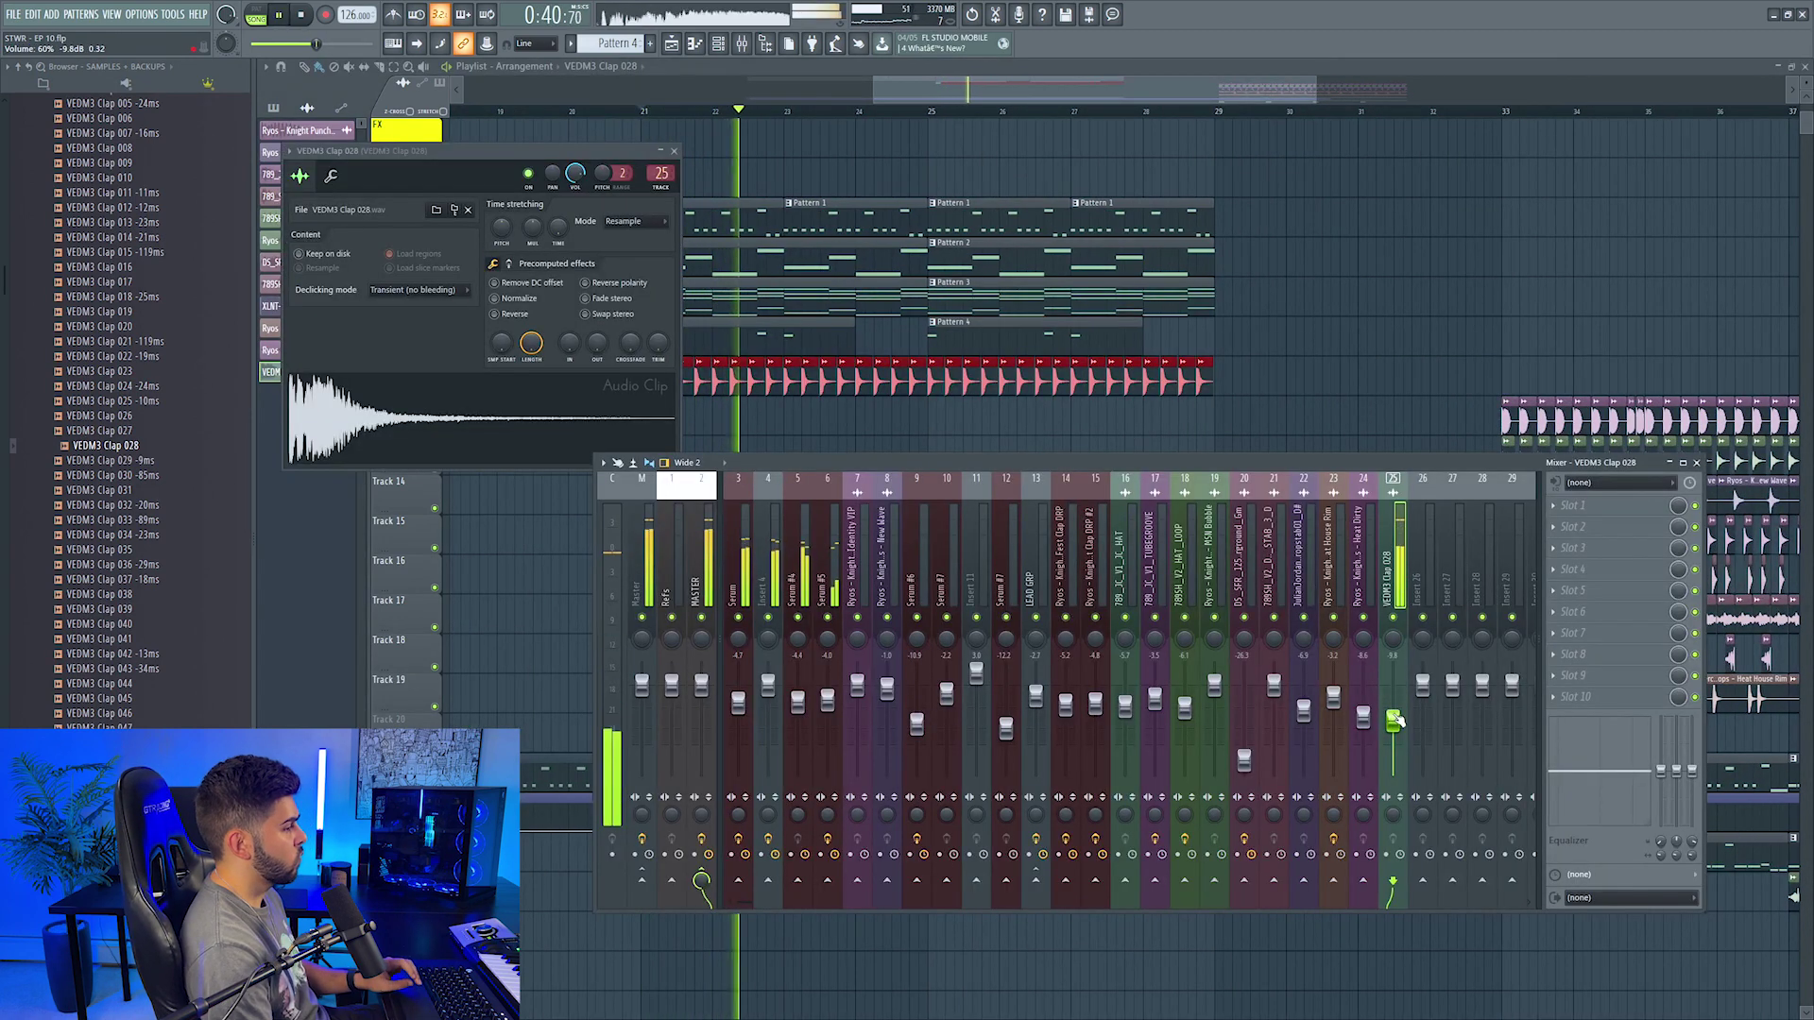
pyautogui.click(826, 662)
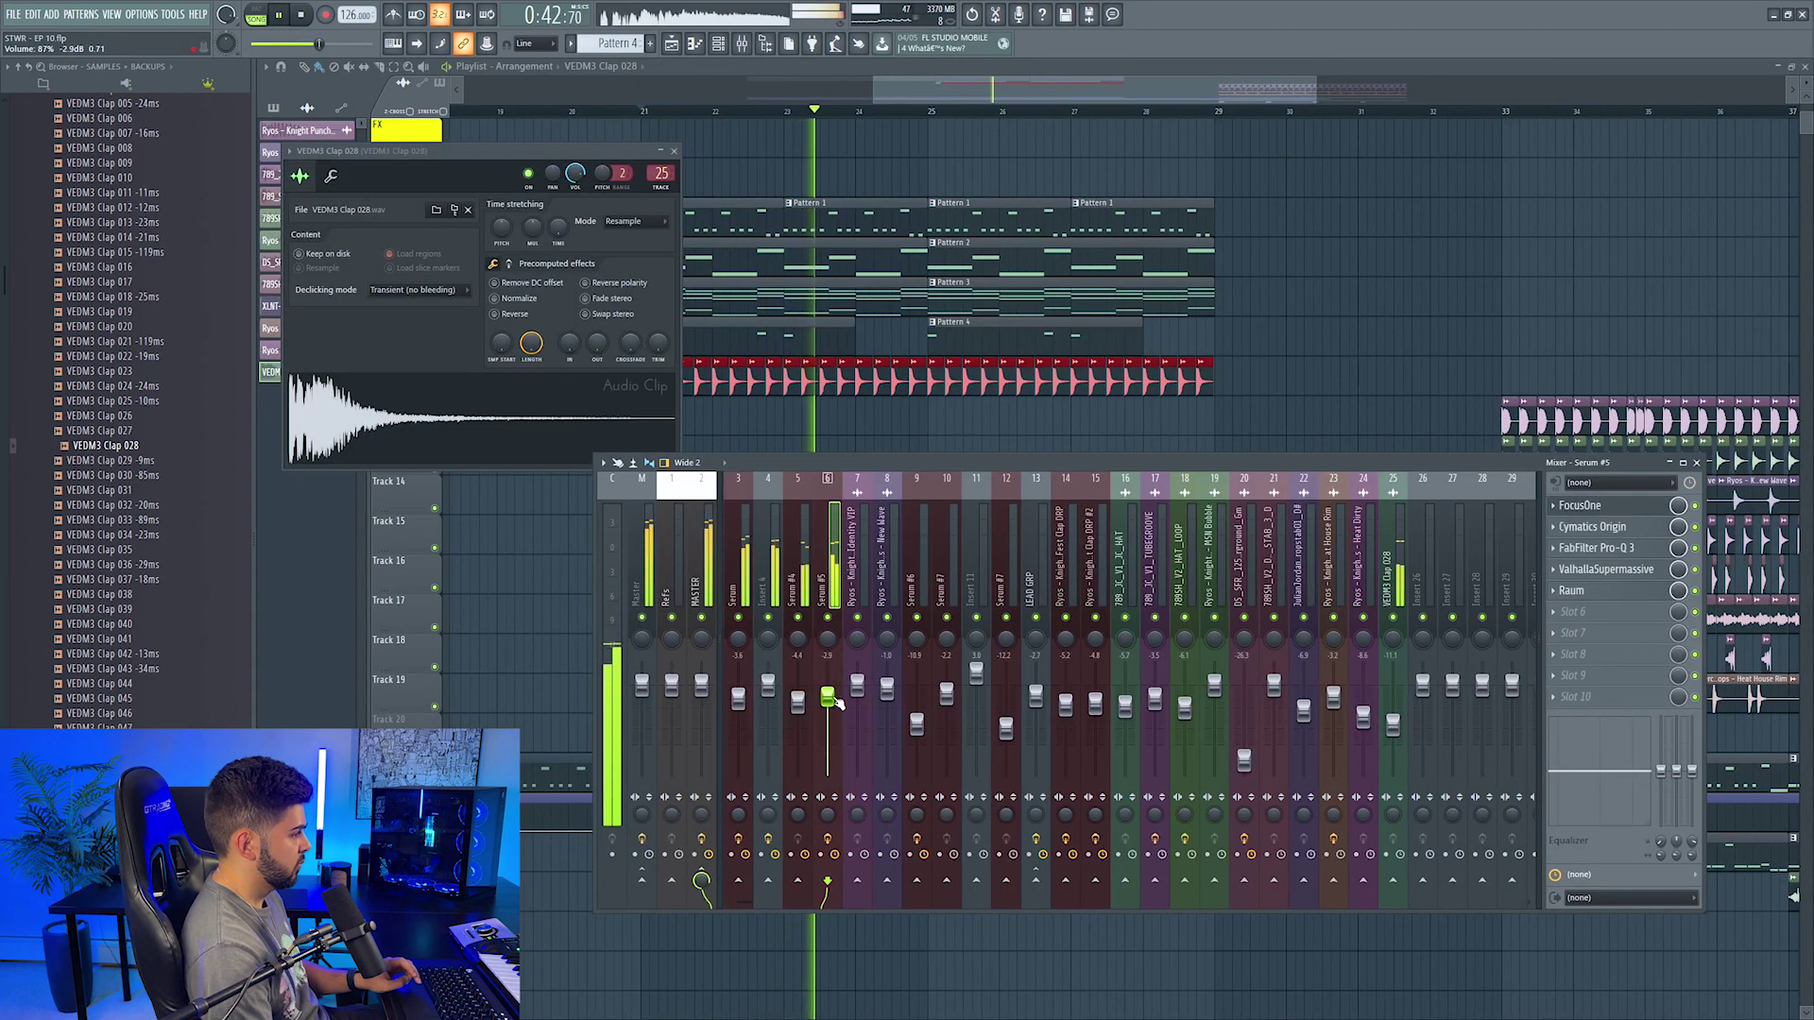
pyautogui.moveTo(889, 97); pyautogui.dragTo(918, 97)
# Step: Browse the artist sample folders and expand the KOYU folder to view its sample packs
pyautogui.scroll(-3, 883, 114)
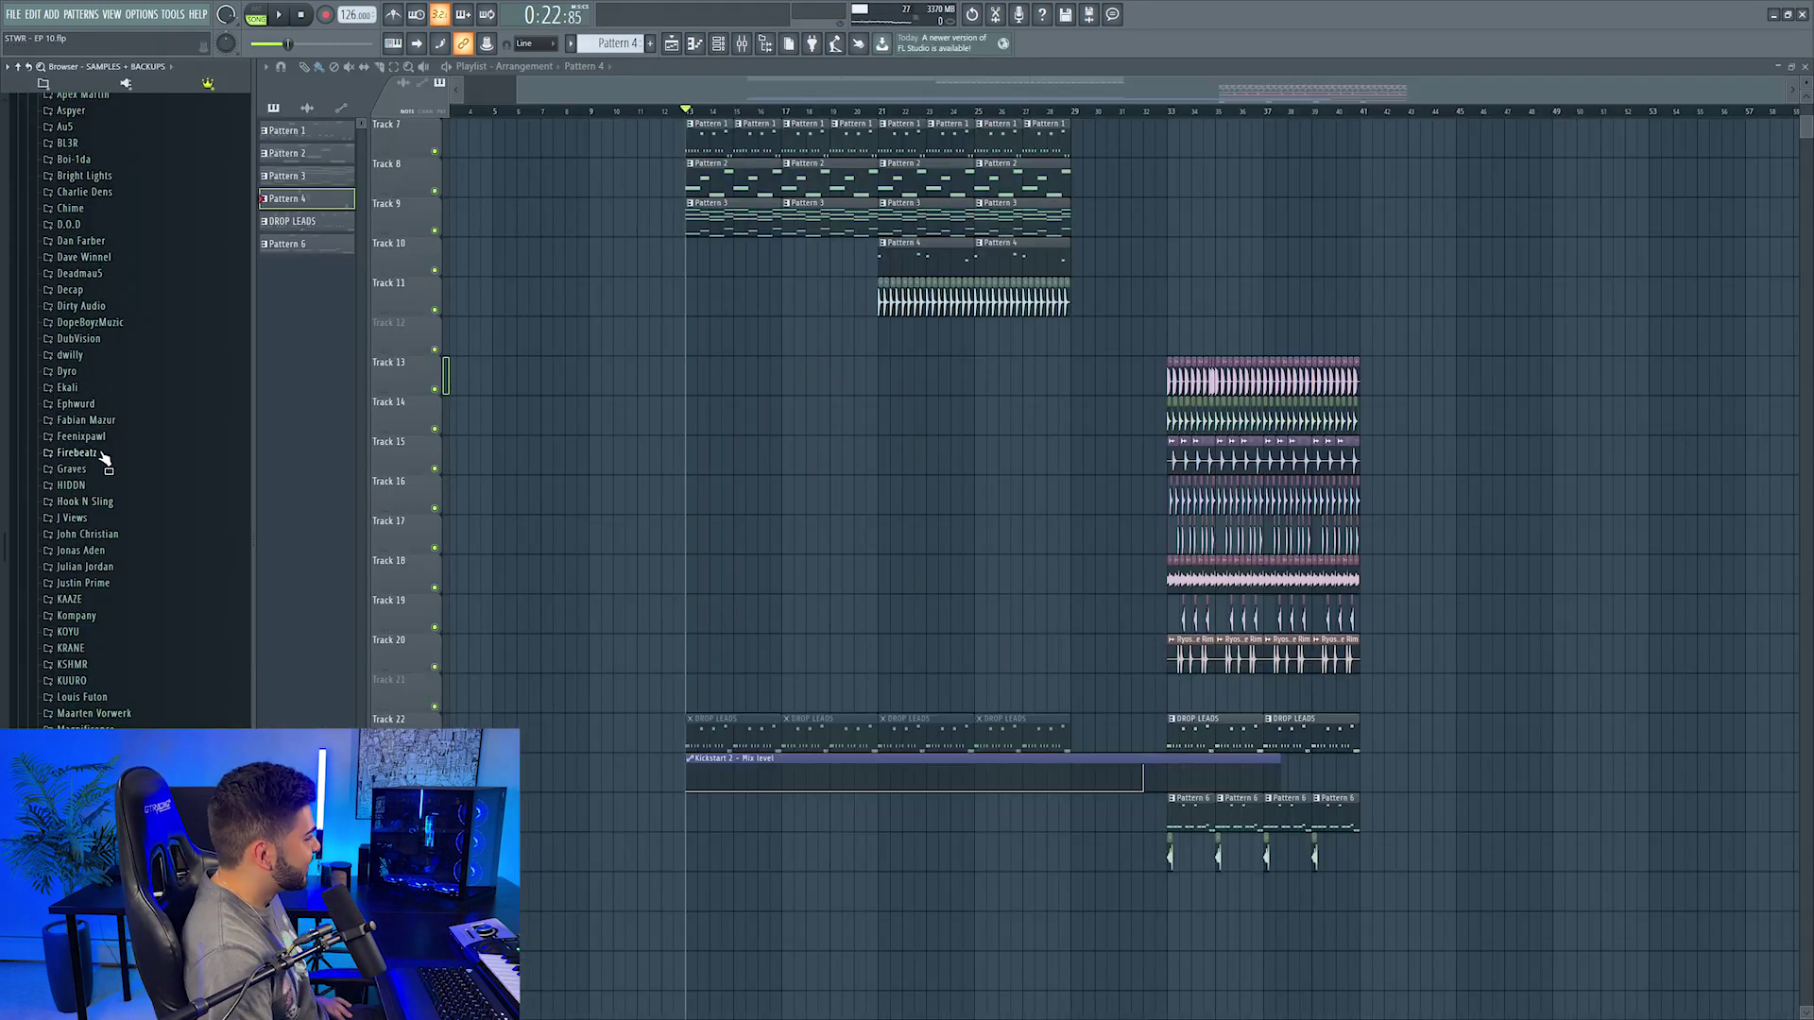
pyautogui.scroll(-3, 80, 378)
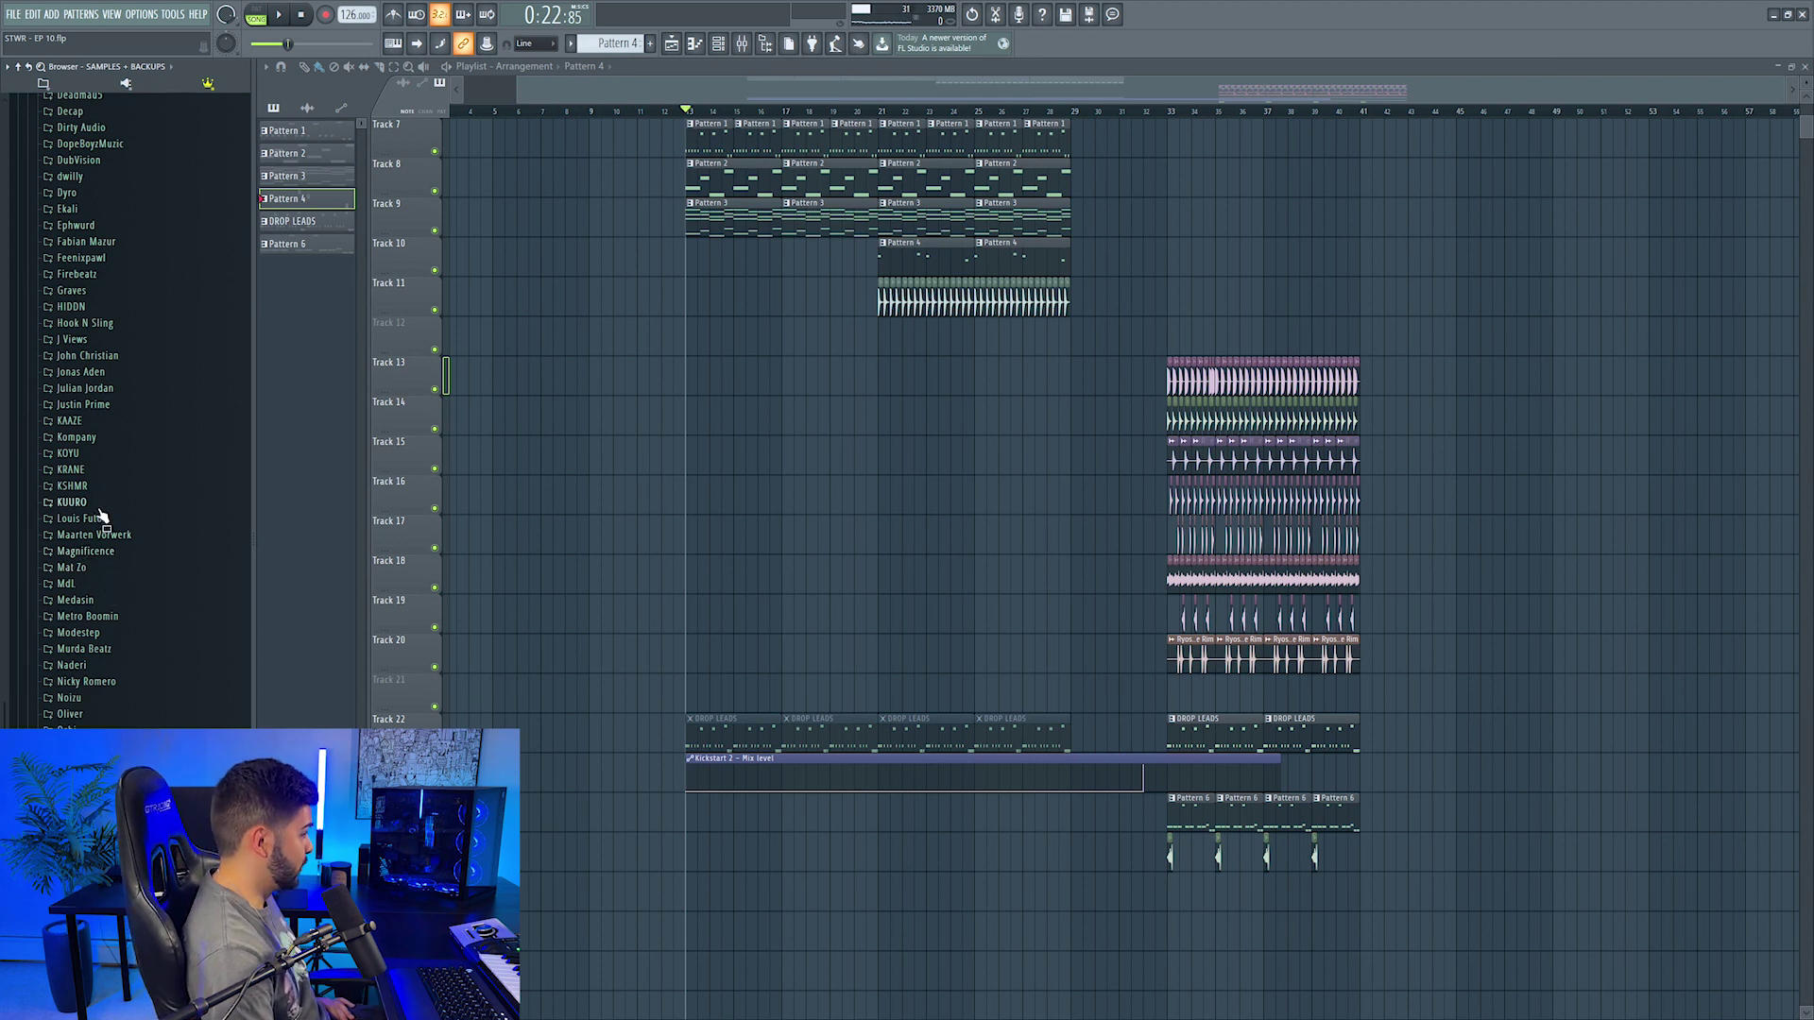
pyautogui.scroll(-2, 101, 515)
pyautogui.click(72, 397)
pyautogui.click(83, 396)
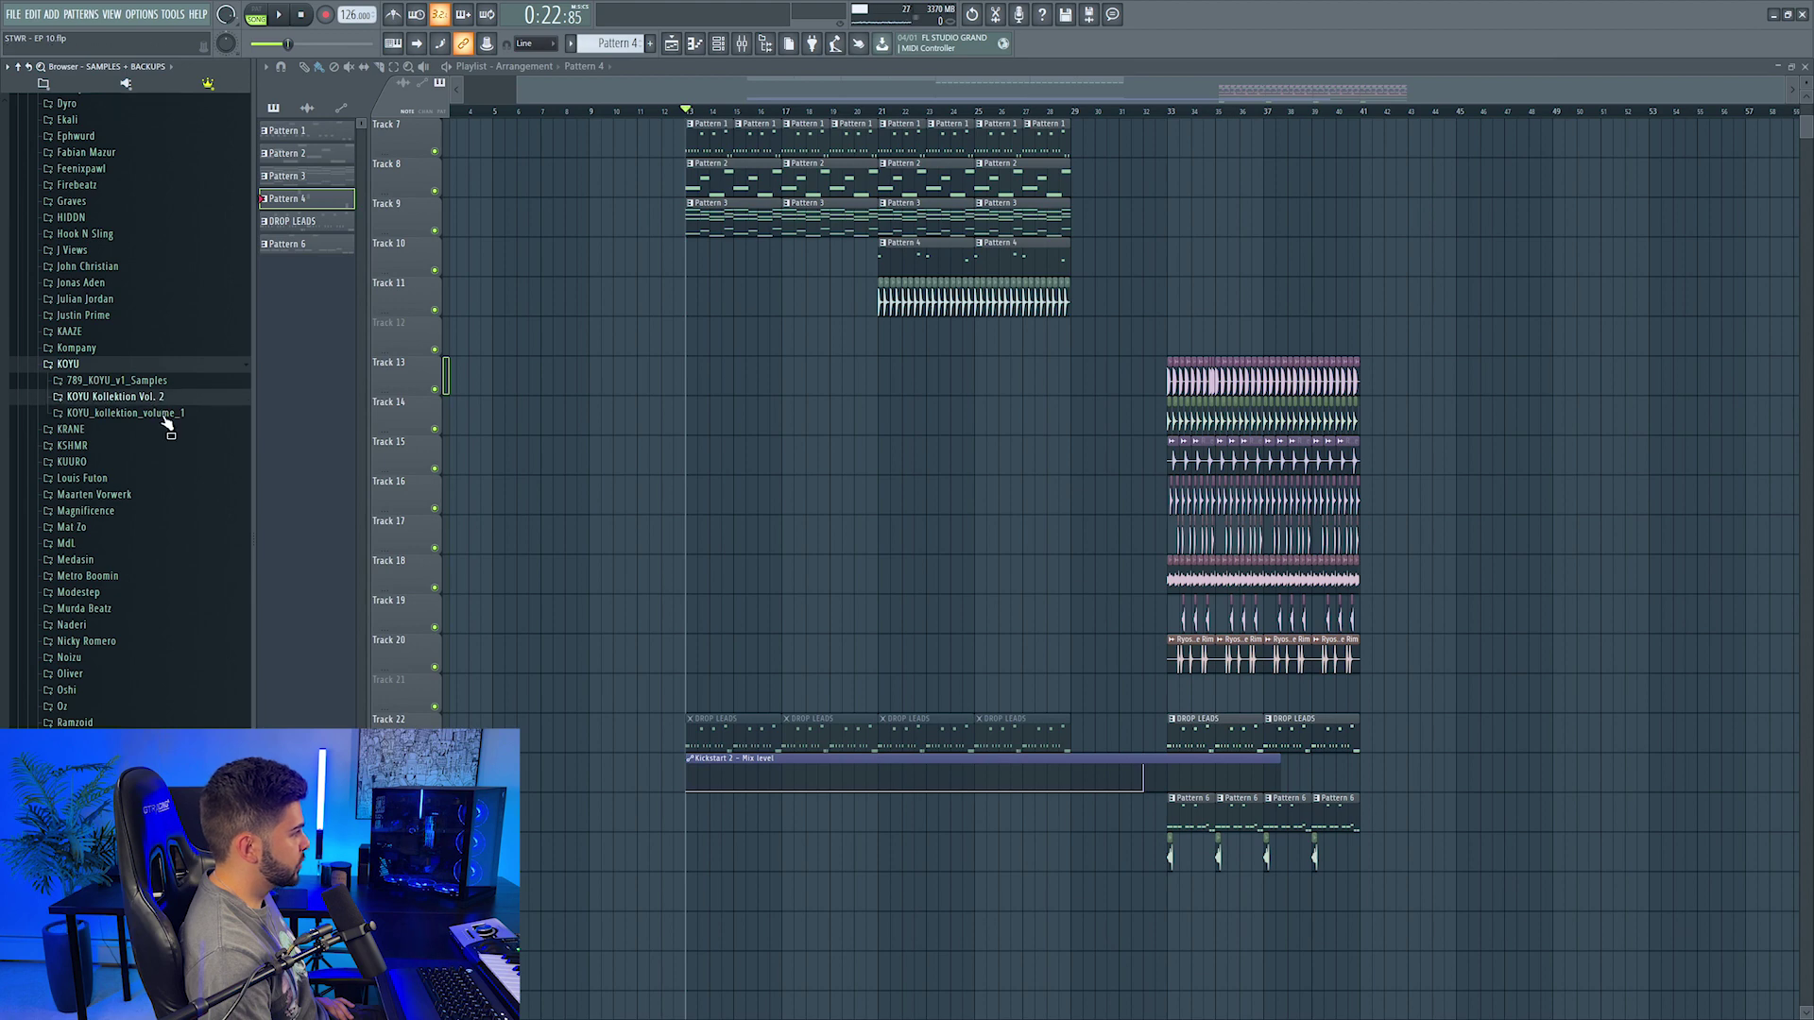
# Step: Place KOYU_build_up_loop_06_126 from the KOYU Kollektion Vol. 2 build-up loops on Track 12 at bar 21
pyautogui.click(167, 414)
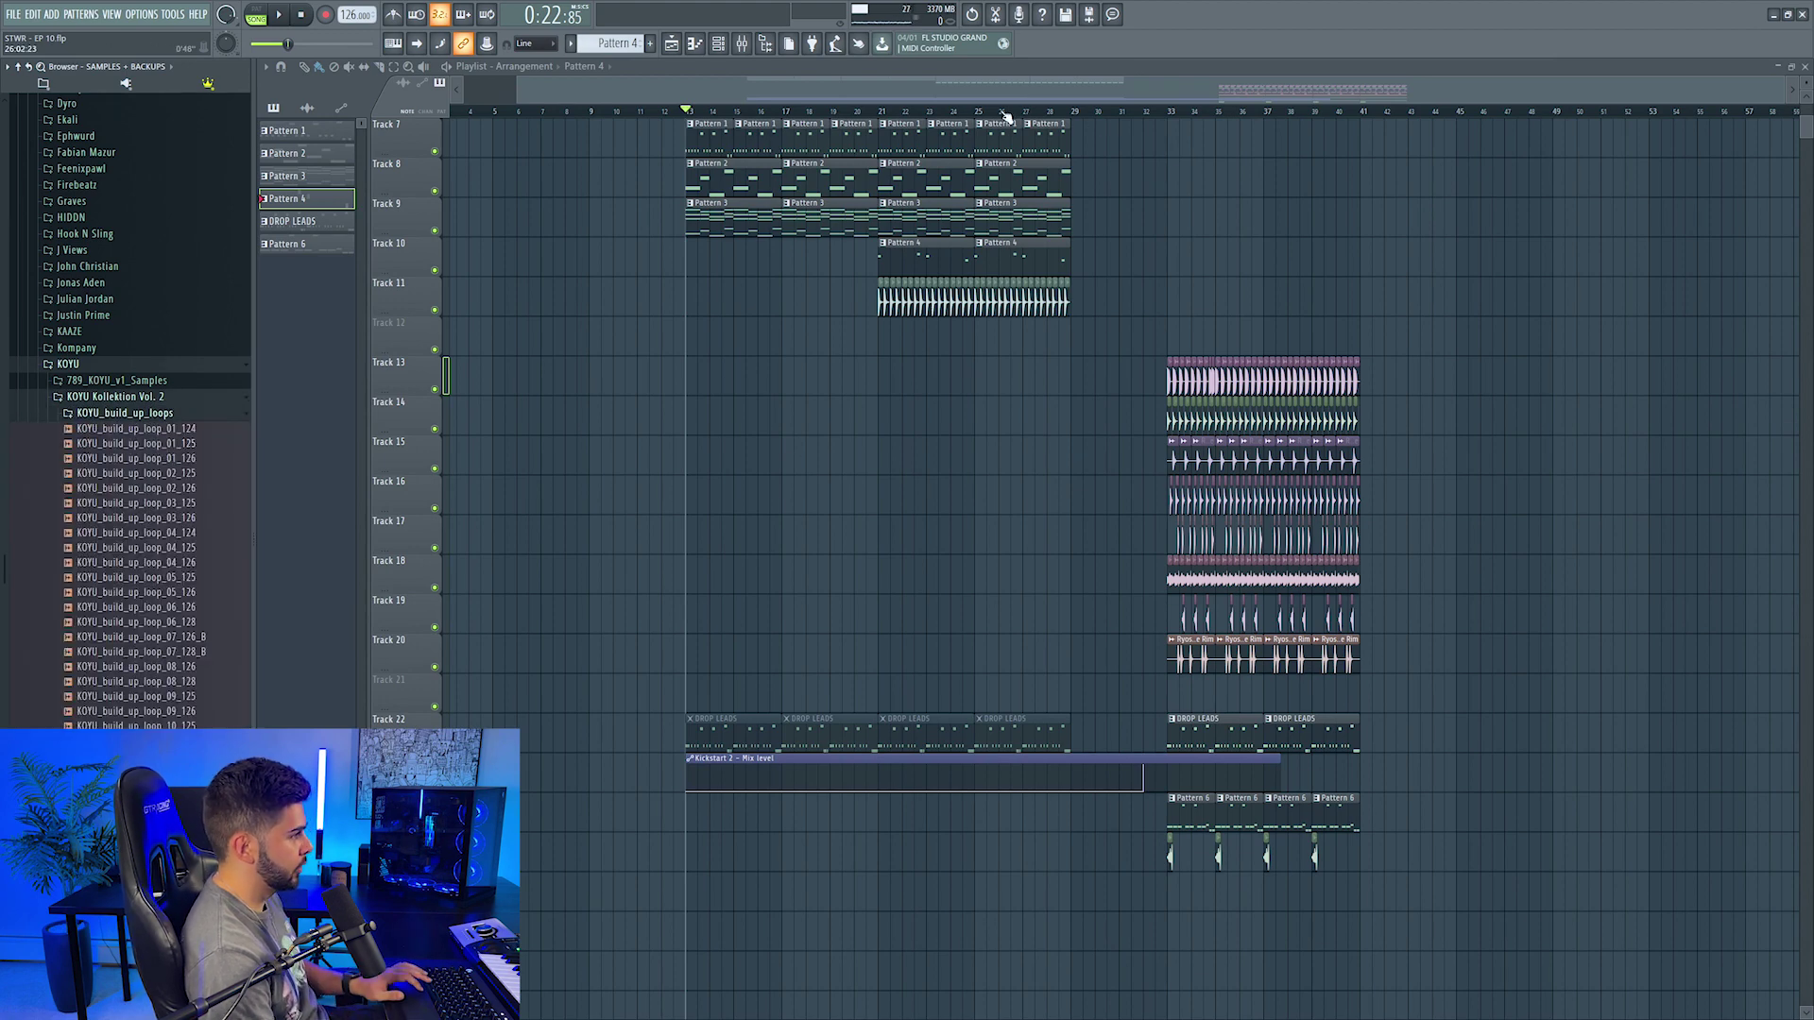
pyautogui.click(142, 607)
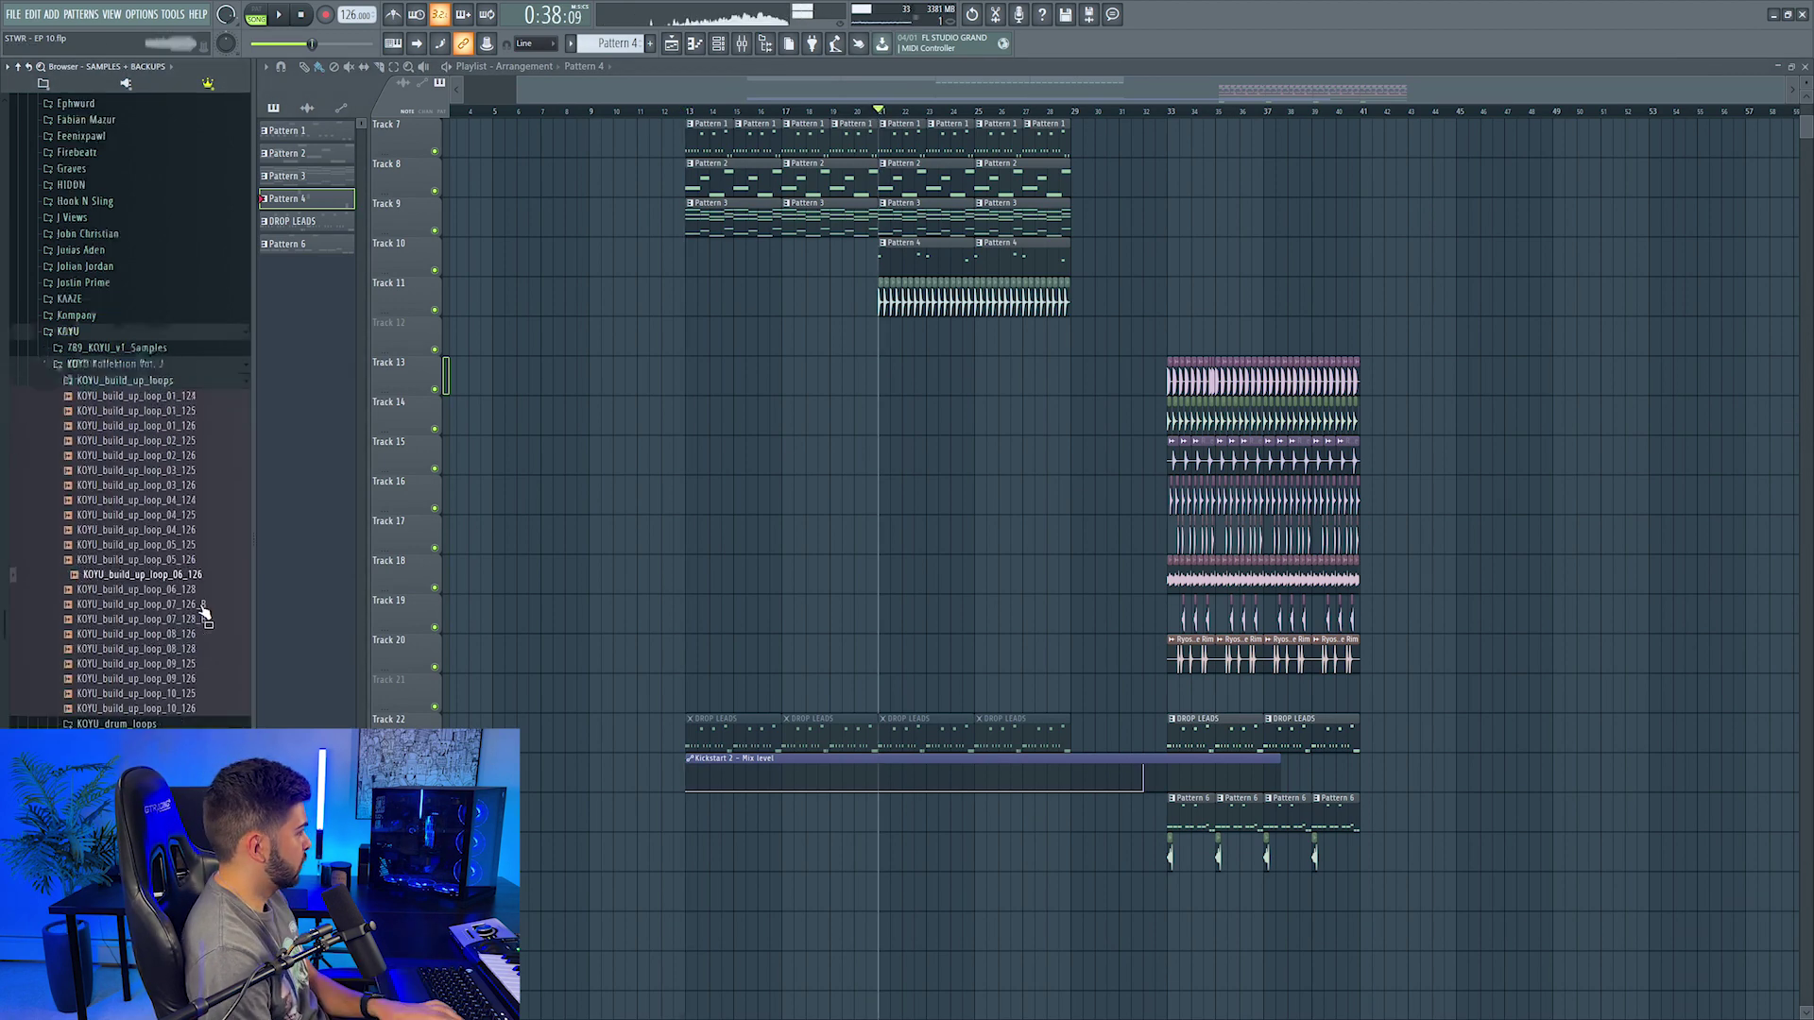
pyautogui.scroll(-4, 200, 609)
pyautogui.moveTo(206, 437); pyautogui.dragTo(879, 335)
# Step: Play the build-up loop and lower its level on mixer track 26
pyautogui.press('space')
pyautogui.press('F9')
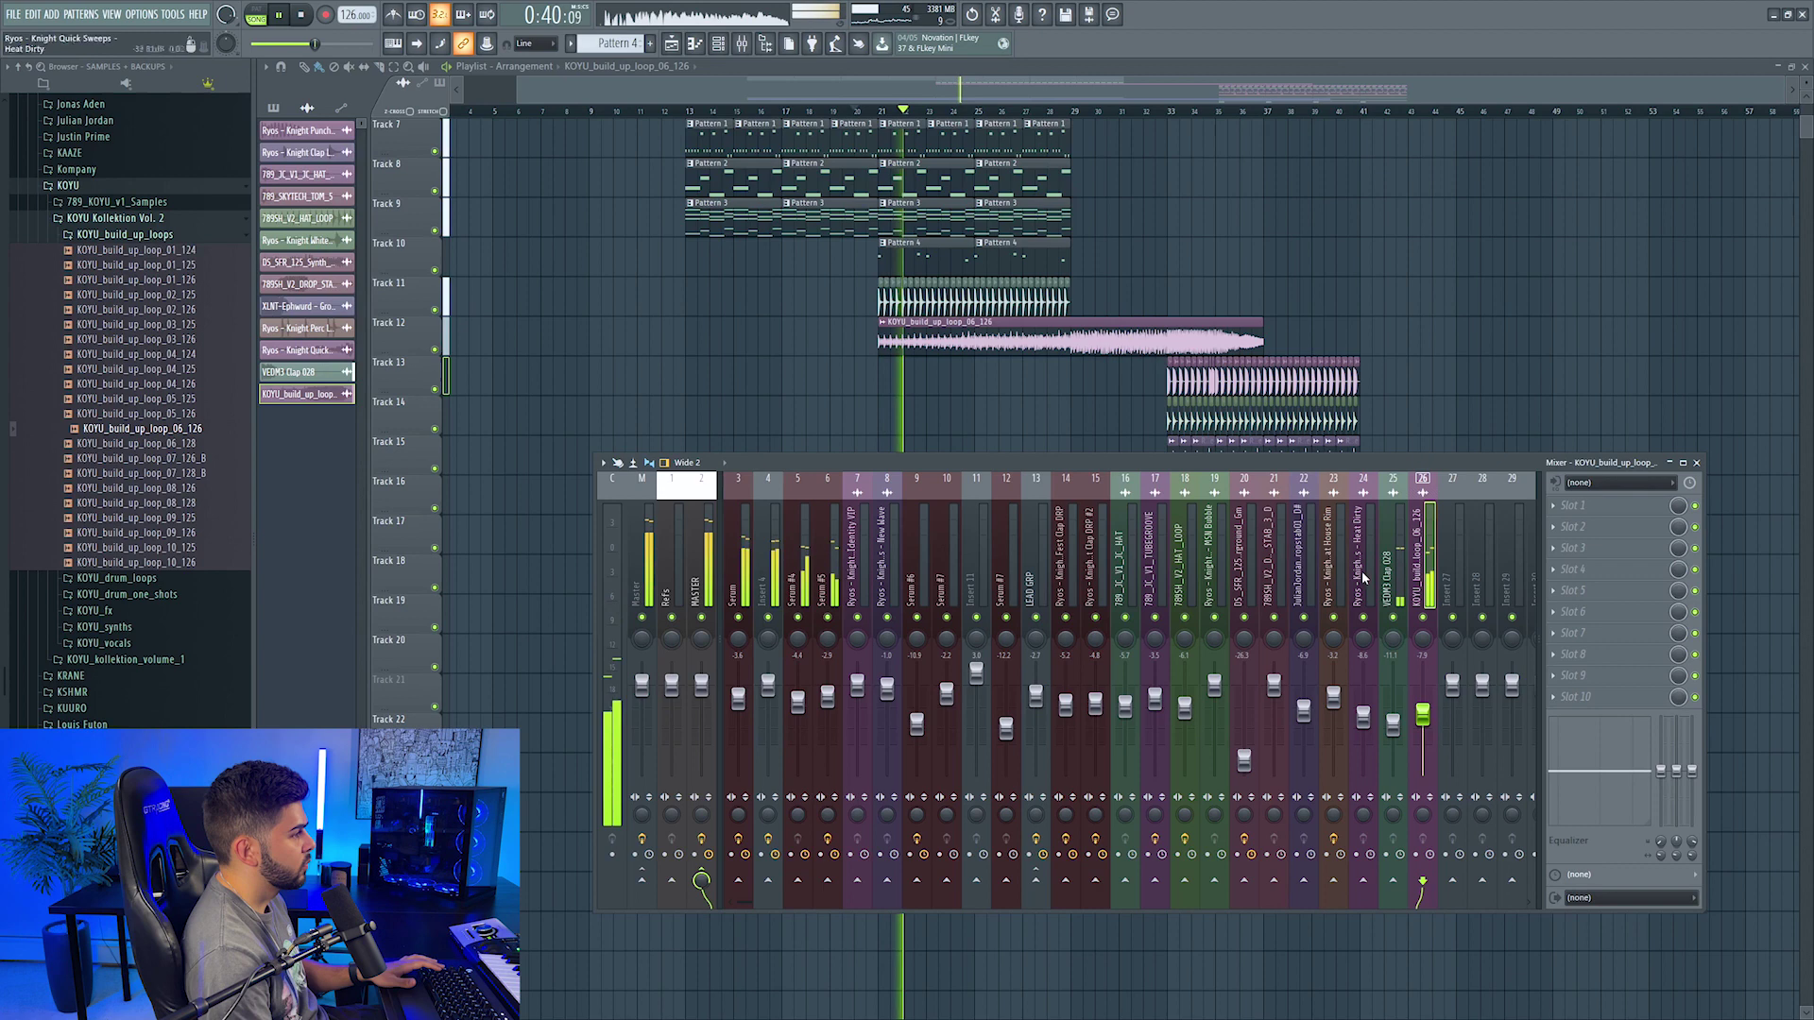
pyautogui.press('F9')
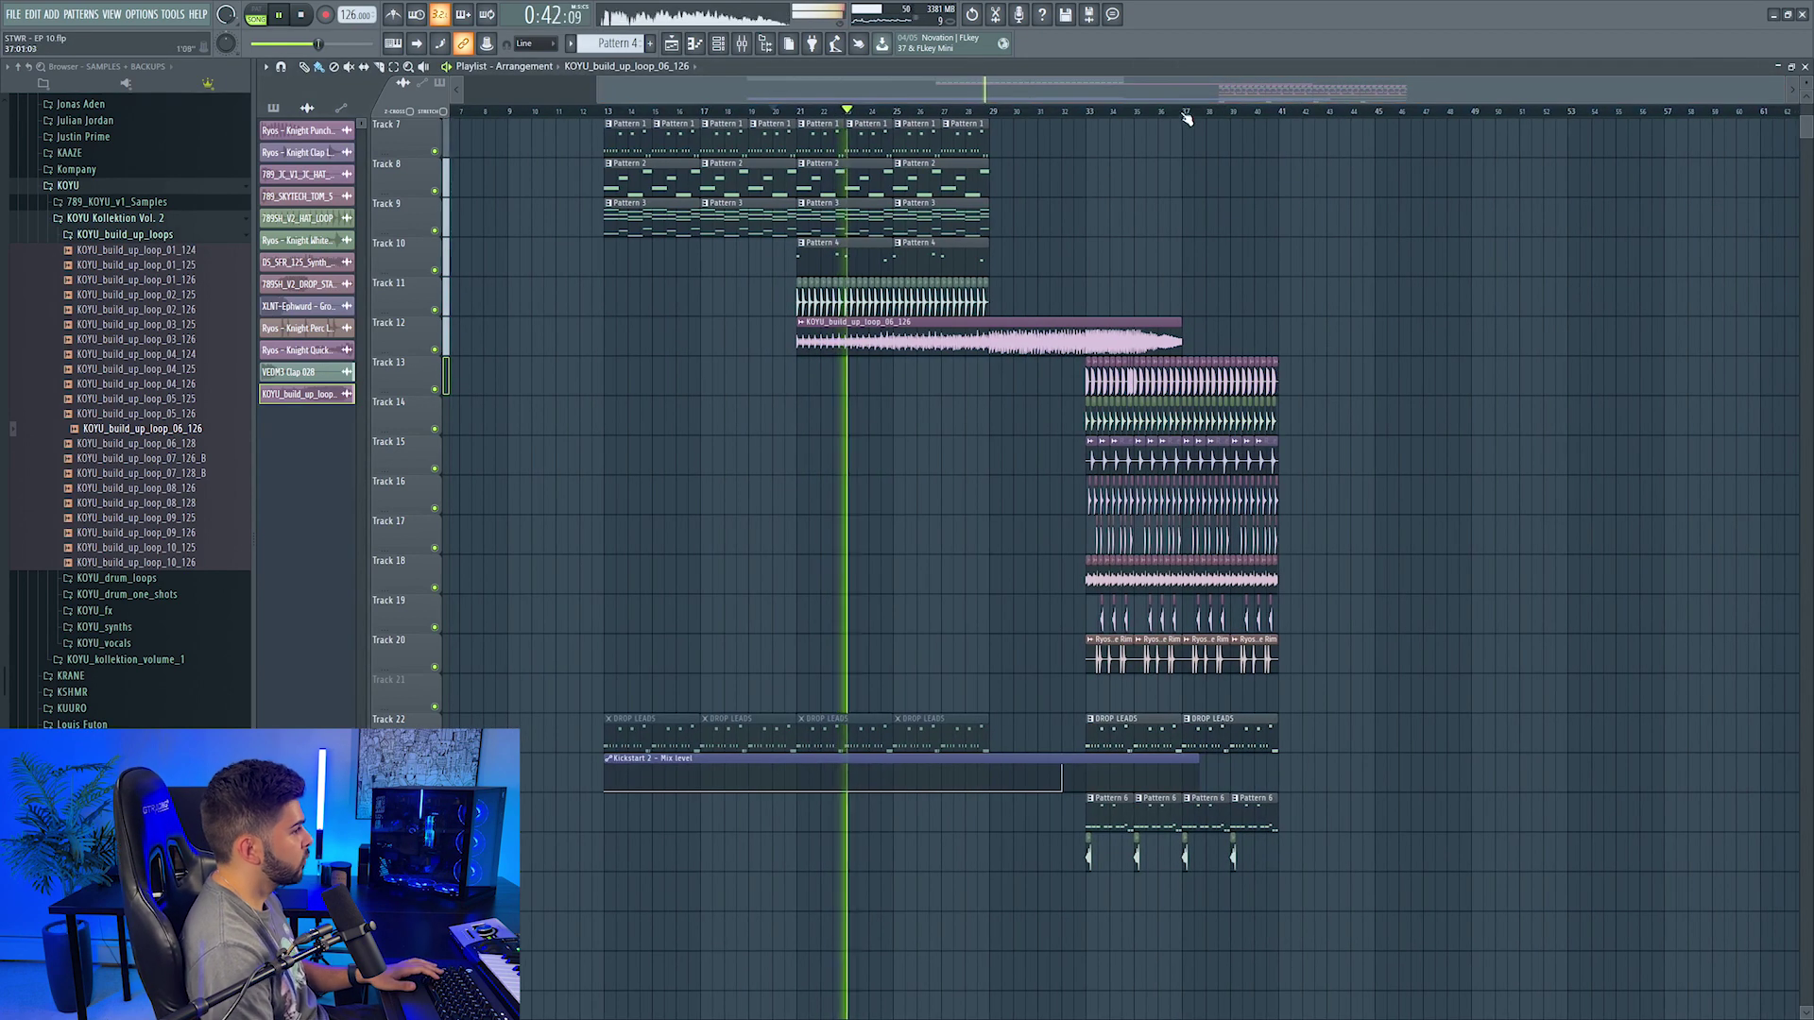
# Step: Move all the drop clips so that the drop starts at bar 37, where the build-up loop ends
pyautogui.moveTo(1059, 356); pyautogui.dragTo(1406, 867)
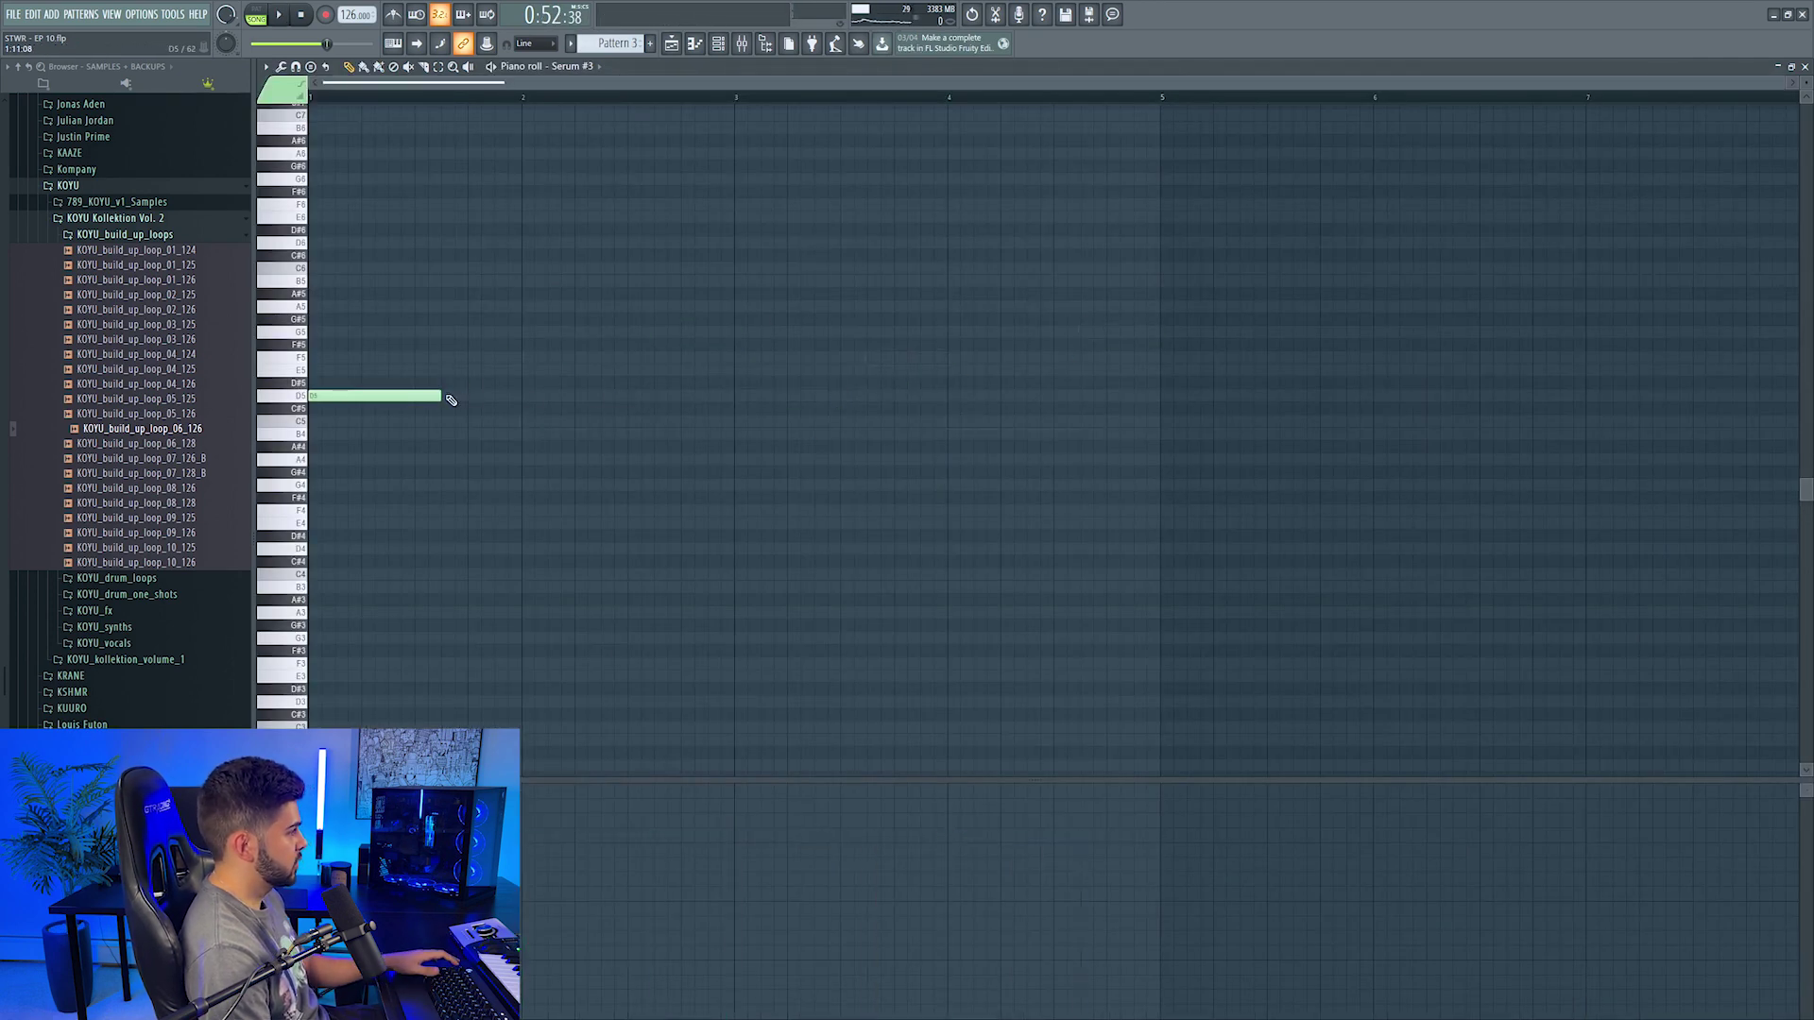
# Step: Draw one sustained D5 note about seven bars long for Serum #3 in Pattern 3 and play it in the arrangement
pyautogui.moveTo(451, 399); pyautogui.dragTo(1639, 360)
pyautogui.moveTo(1810, 367); pyautogui.dragTo(1692, 397)
pyautogui.press('Escape')
pyautogui.press('space')
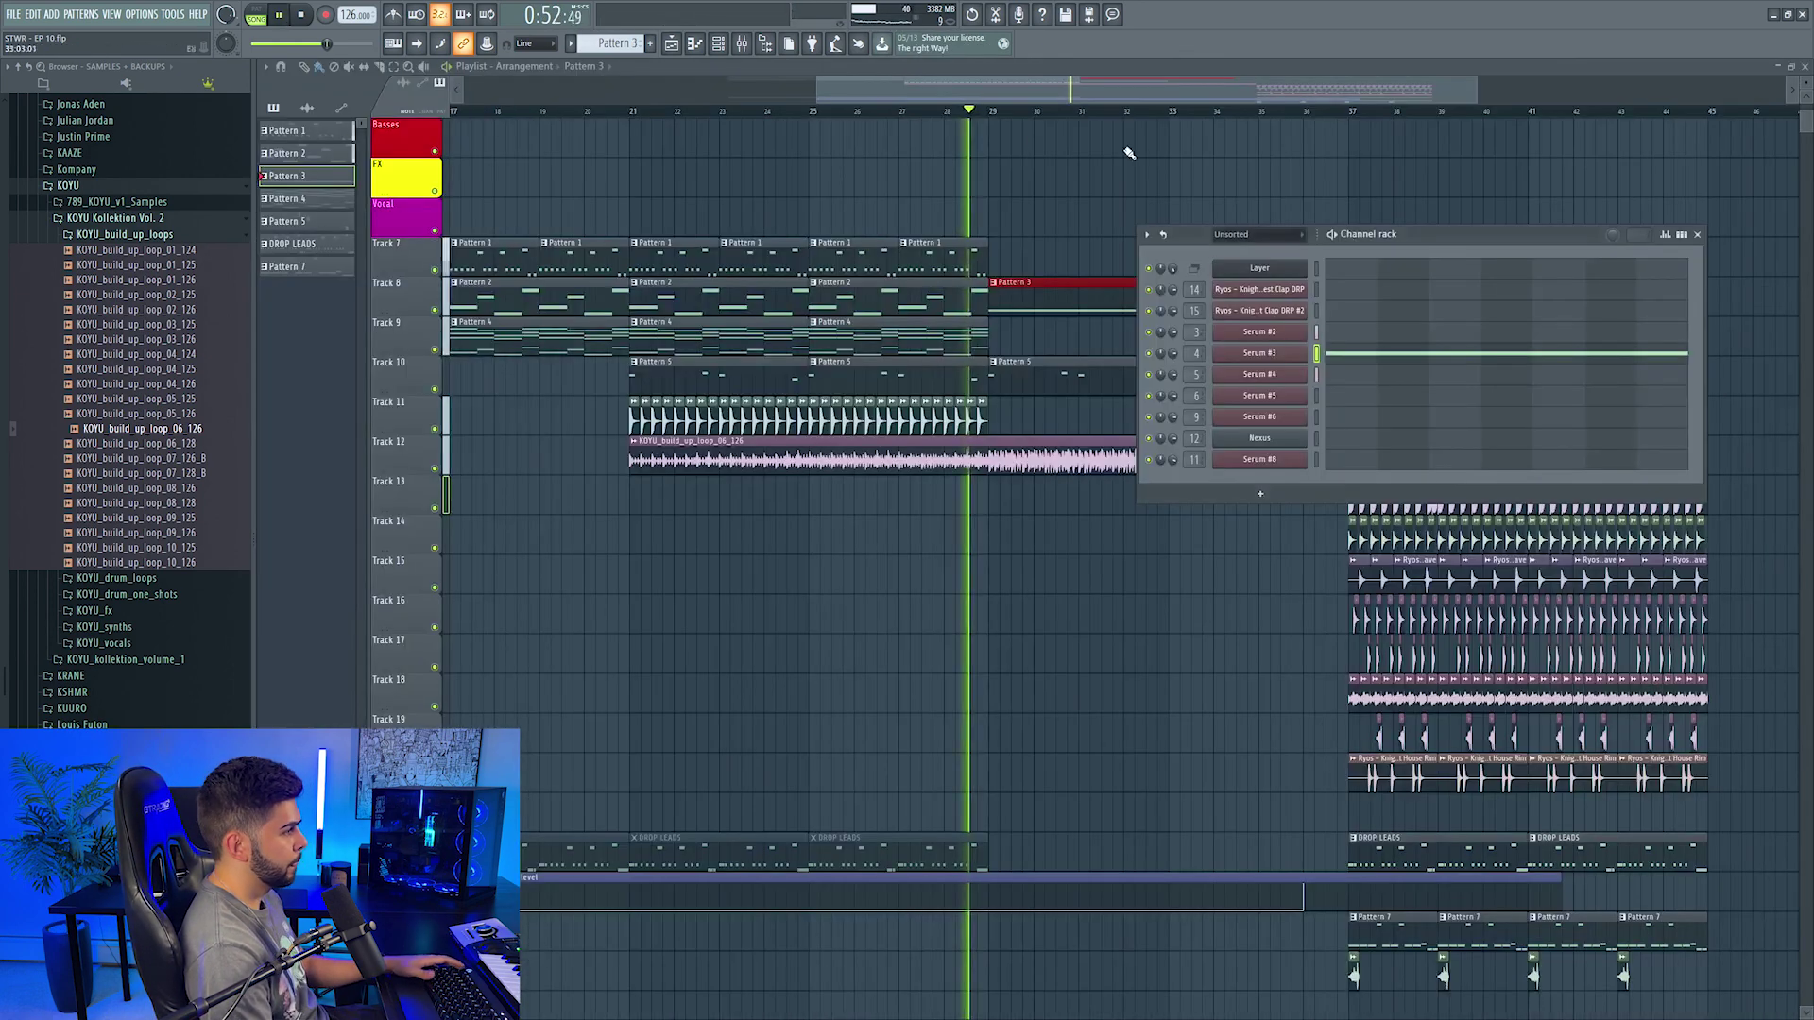
pyautogui.press('Escape')
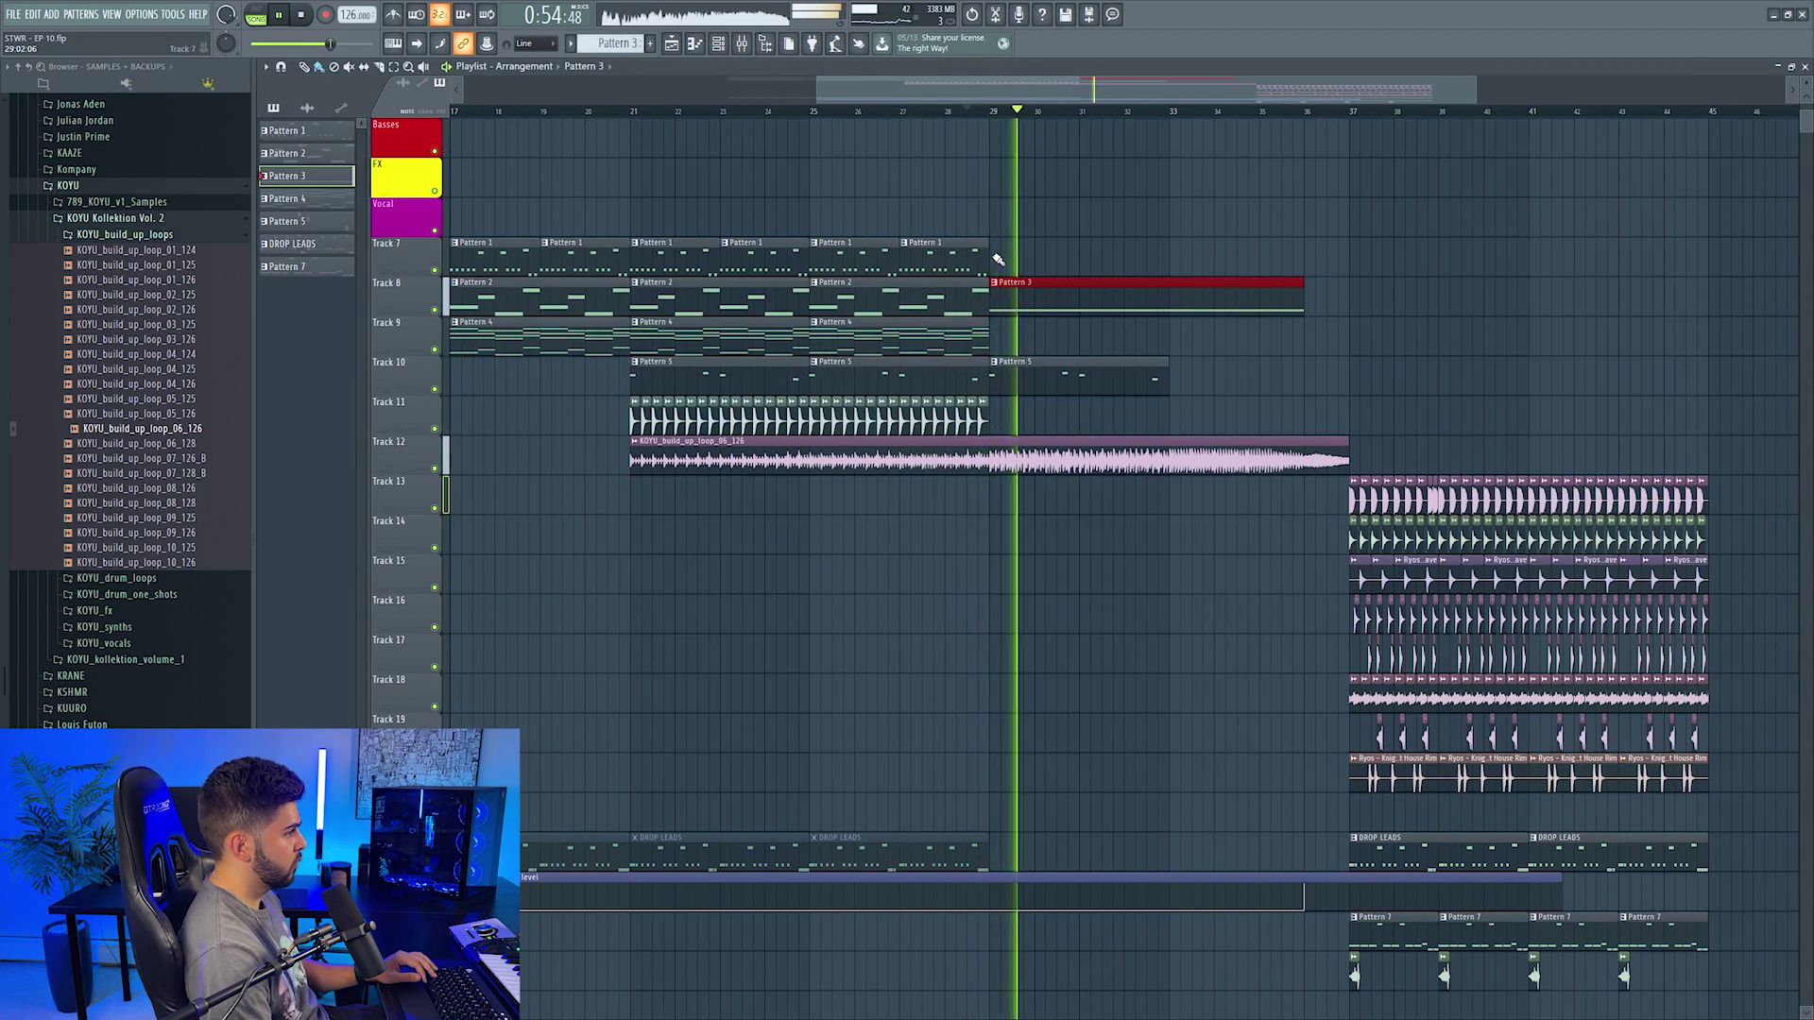
# Step: Extend Pattern 5 on Track 10 to bar 37 and the claps on Track 11 to bar 36
pyautogui.click(1002, 369)
pyautogui.moveTo(1003, 368); pyautogui.dragTo(1203, 385)
pyautogui.click(659, 424)
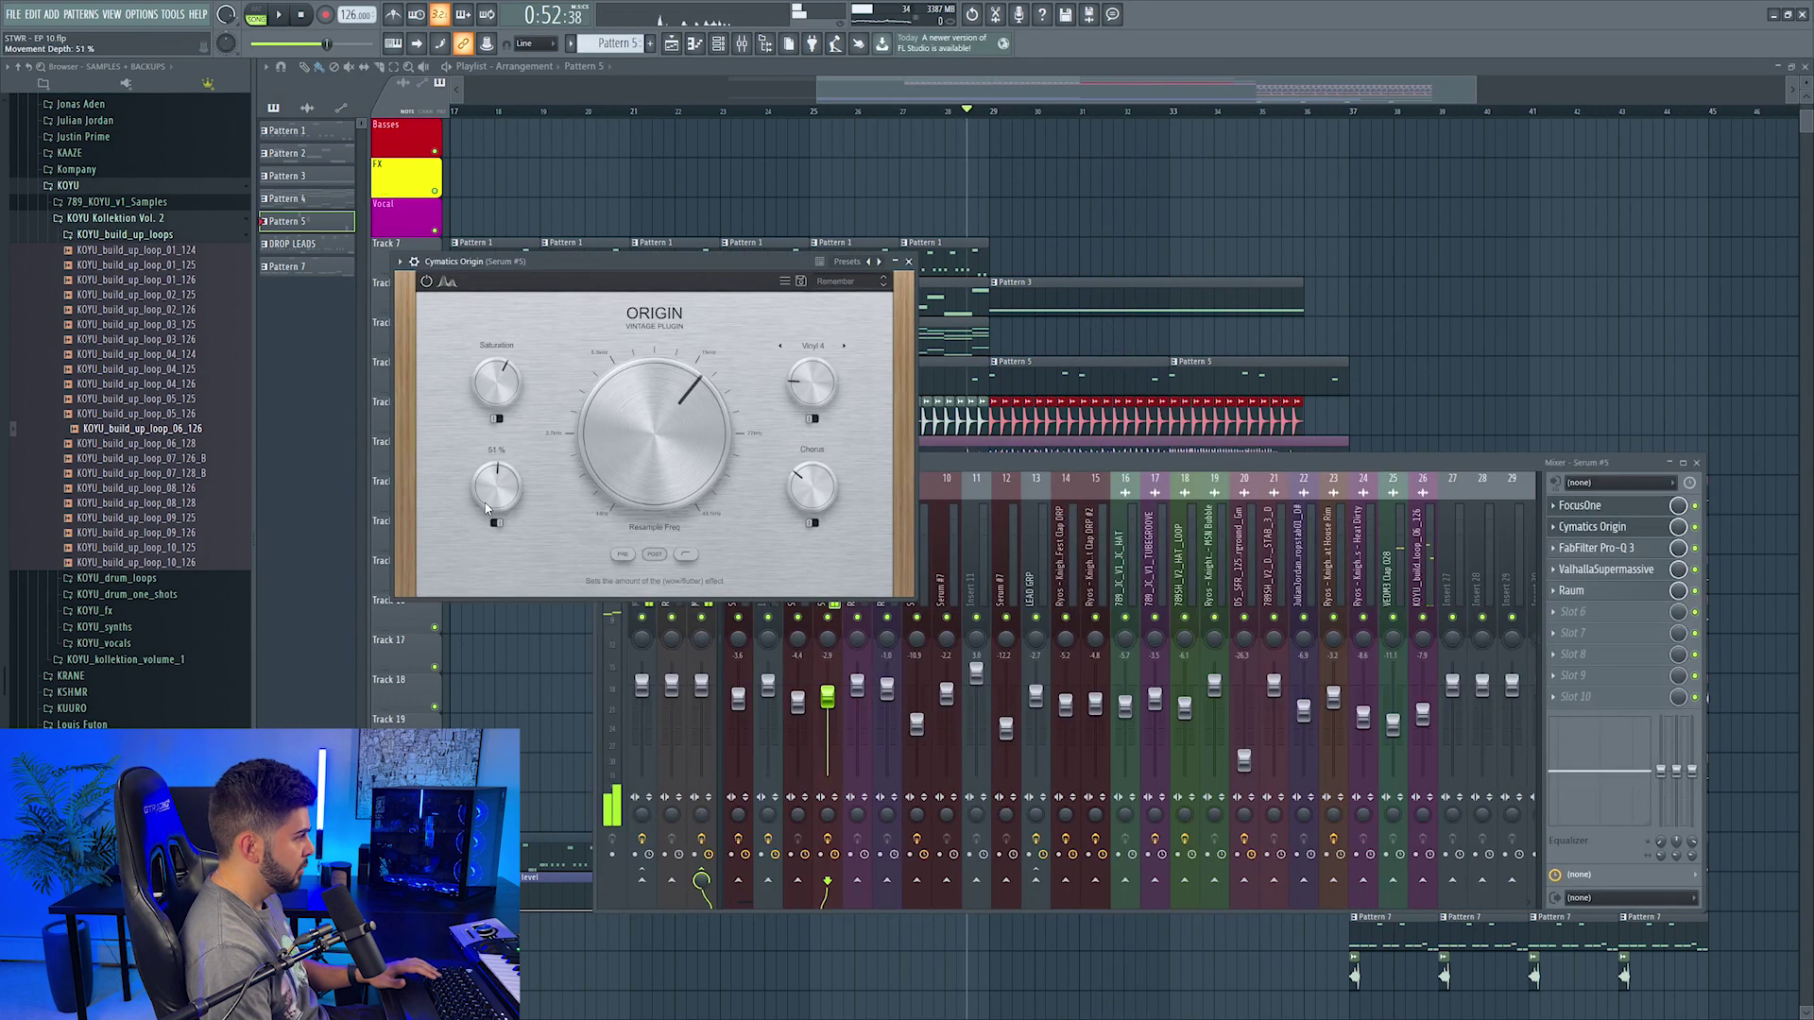
# Step: Close Cymatics Origin and the mixer, and play the extended build-up to check it
pyautogui.click(907, 262)
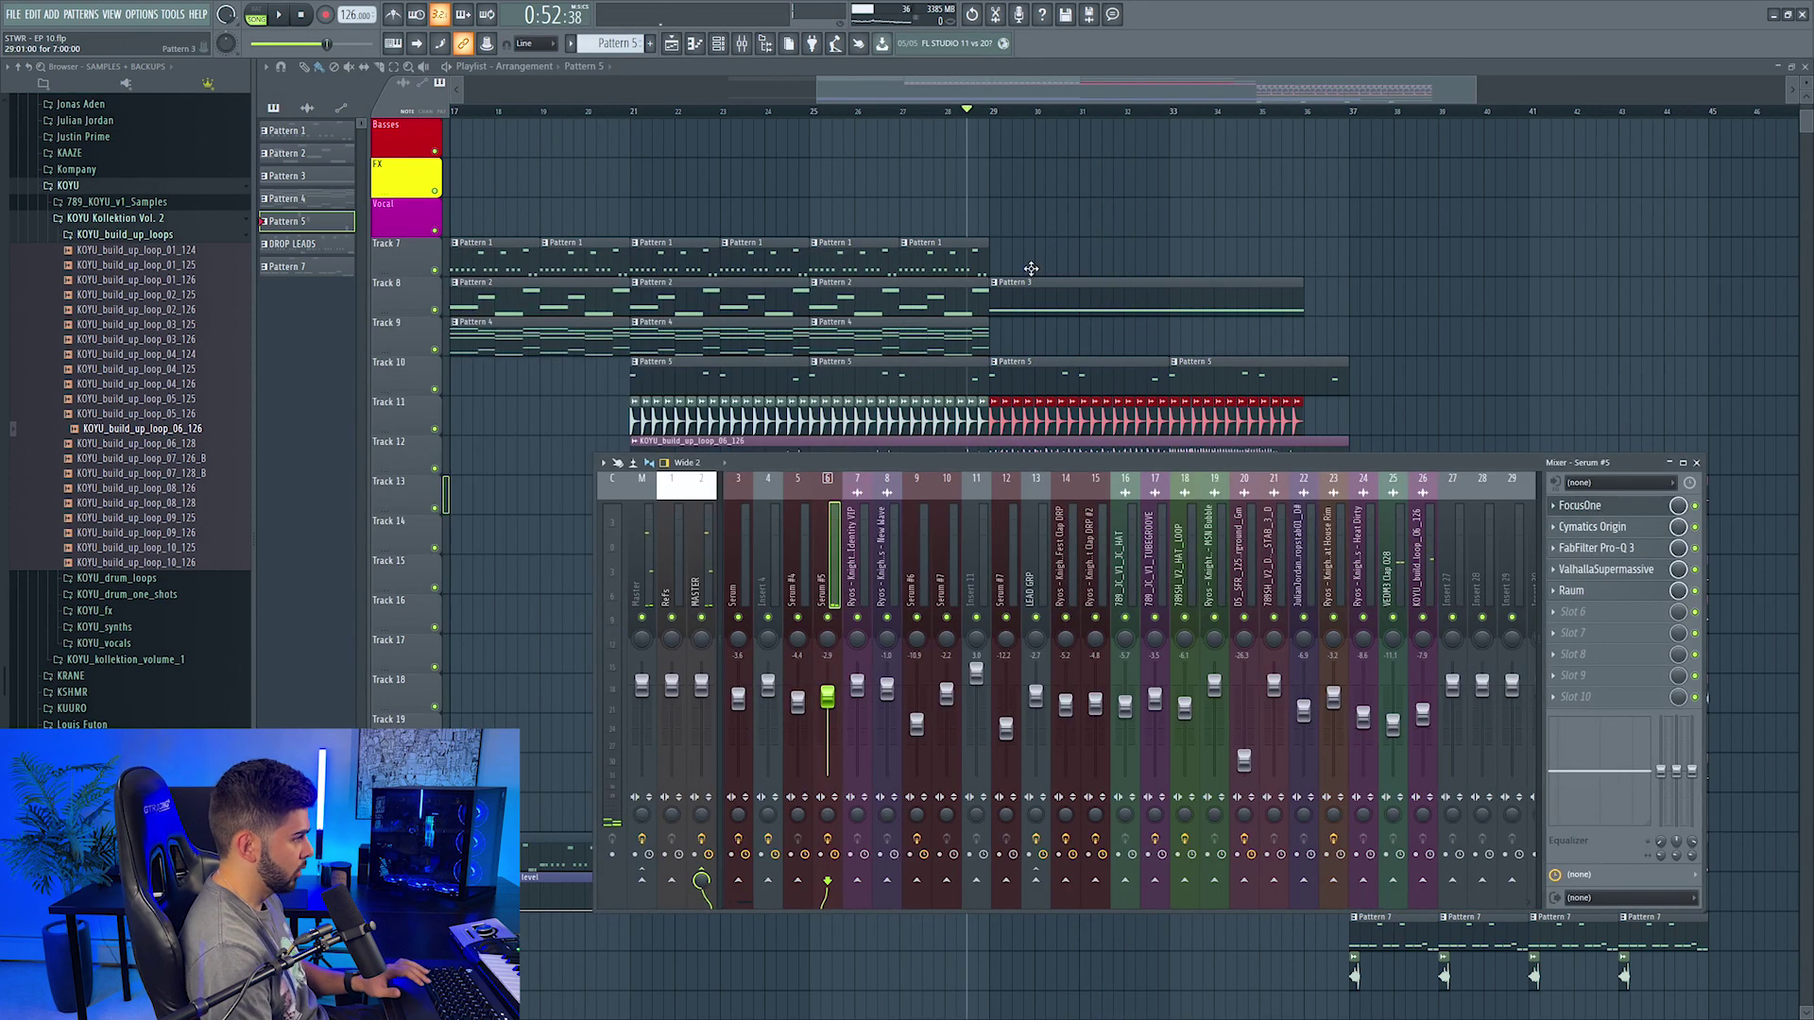
pyautogui.press('F9')
pyautogui.scroll(-3, 992, 109)
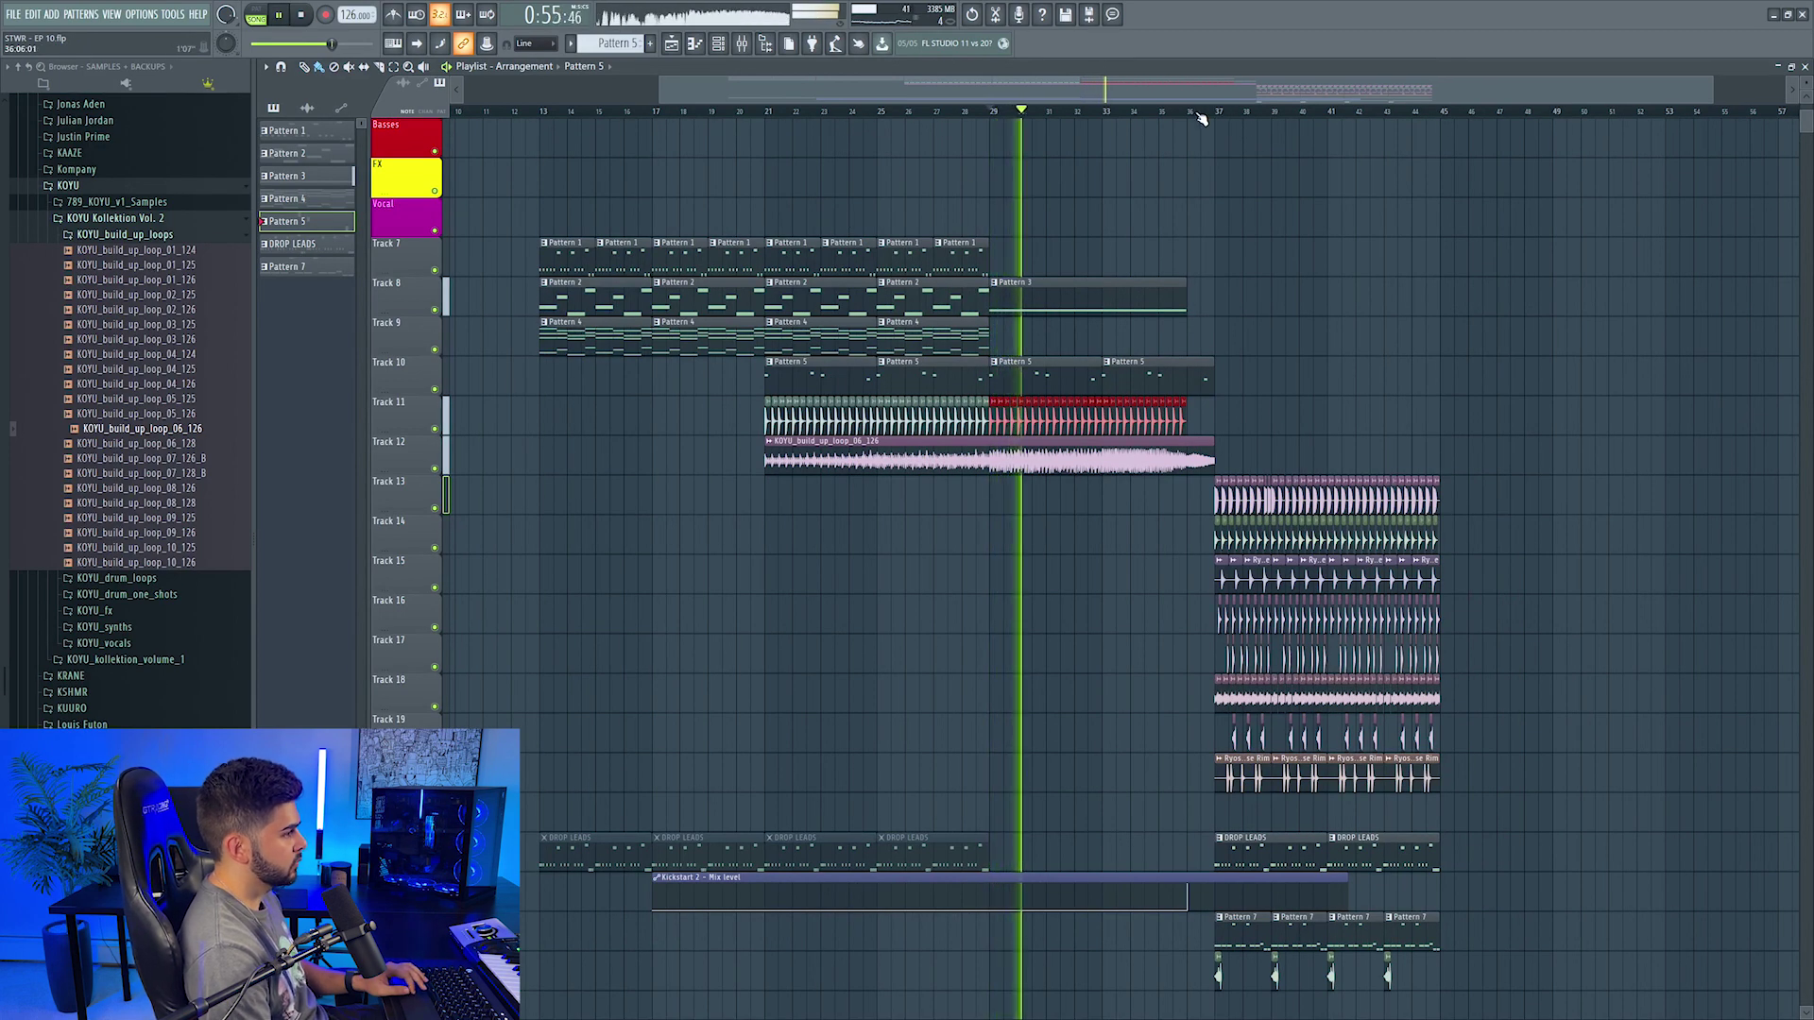
pyautogui.click(541, 111)
pyautogui.press('space')
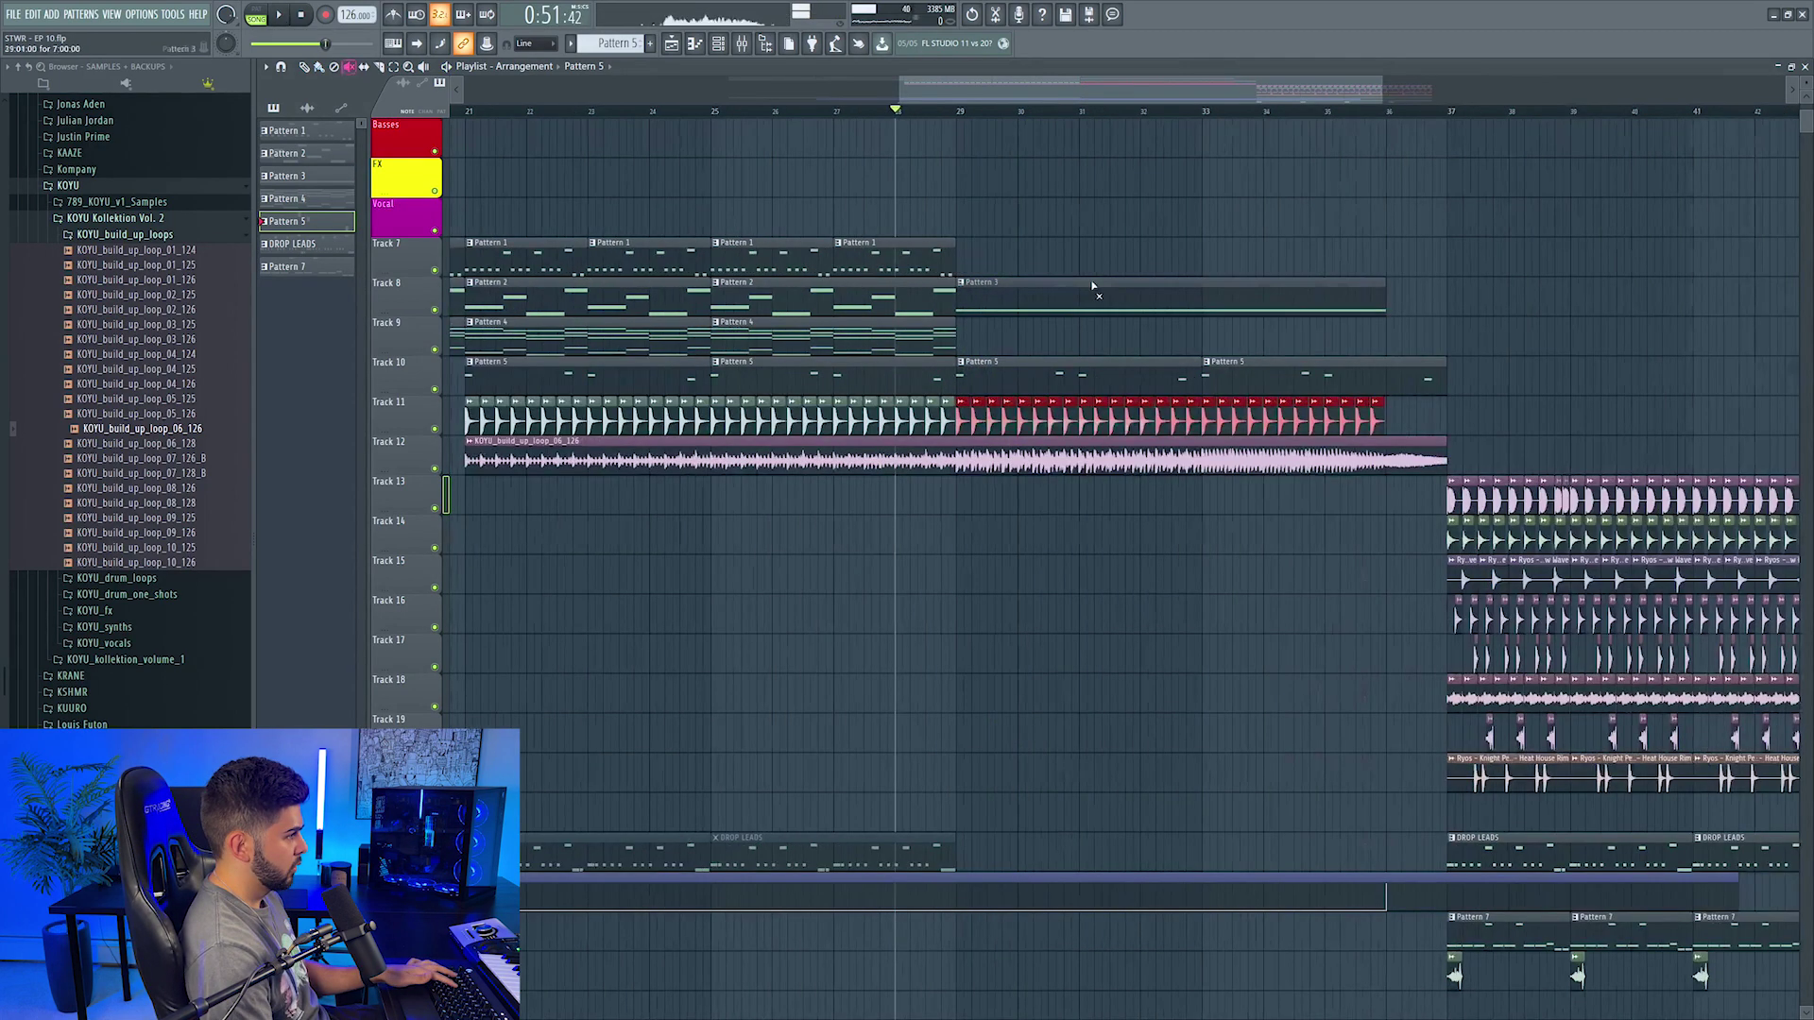
# Step: Mute the sustained-note Pattern 3 clip at bar 29 on Track 8
pyautogui.click(1125, 298)
pyautogui.scroll(-4, 1247, 543)
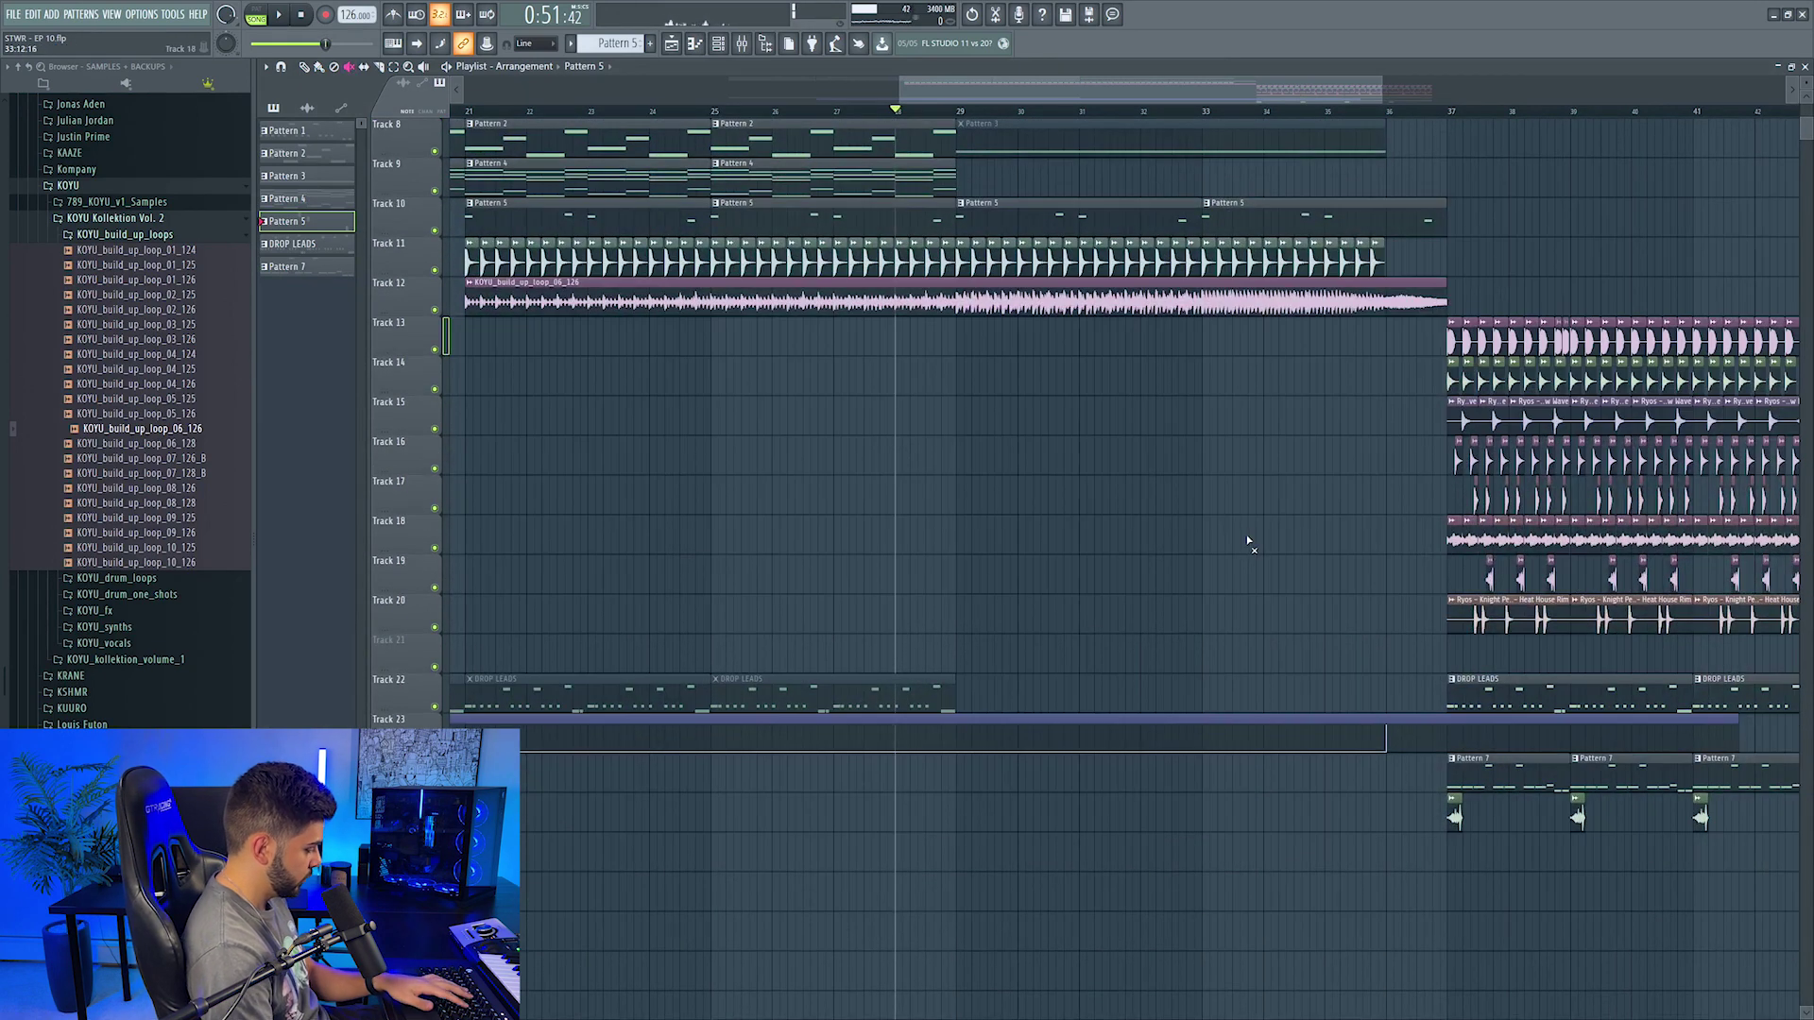
# Step: Repeat Pattern 7 from bar 29 to bar 36 below the Kickstart automation, shortening the last copy to one bar, and play it
pyautogui.press('space')
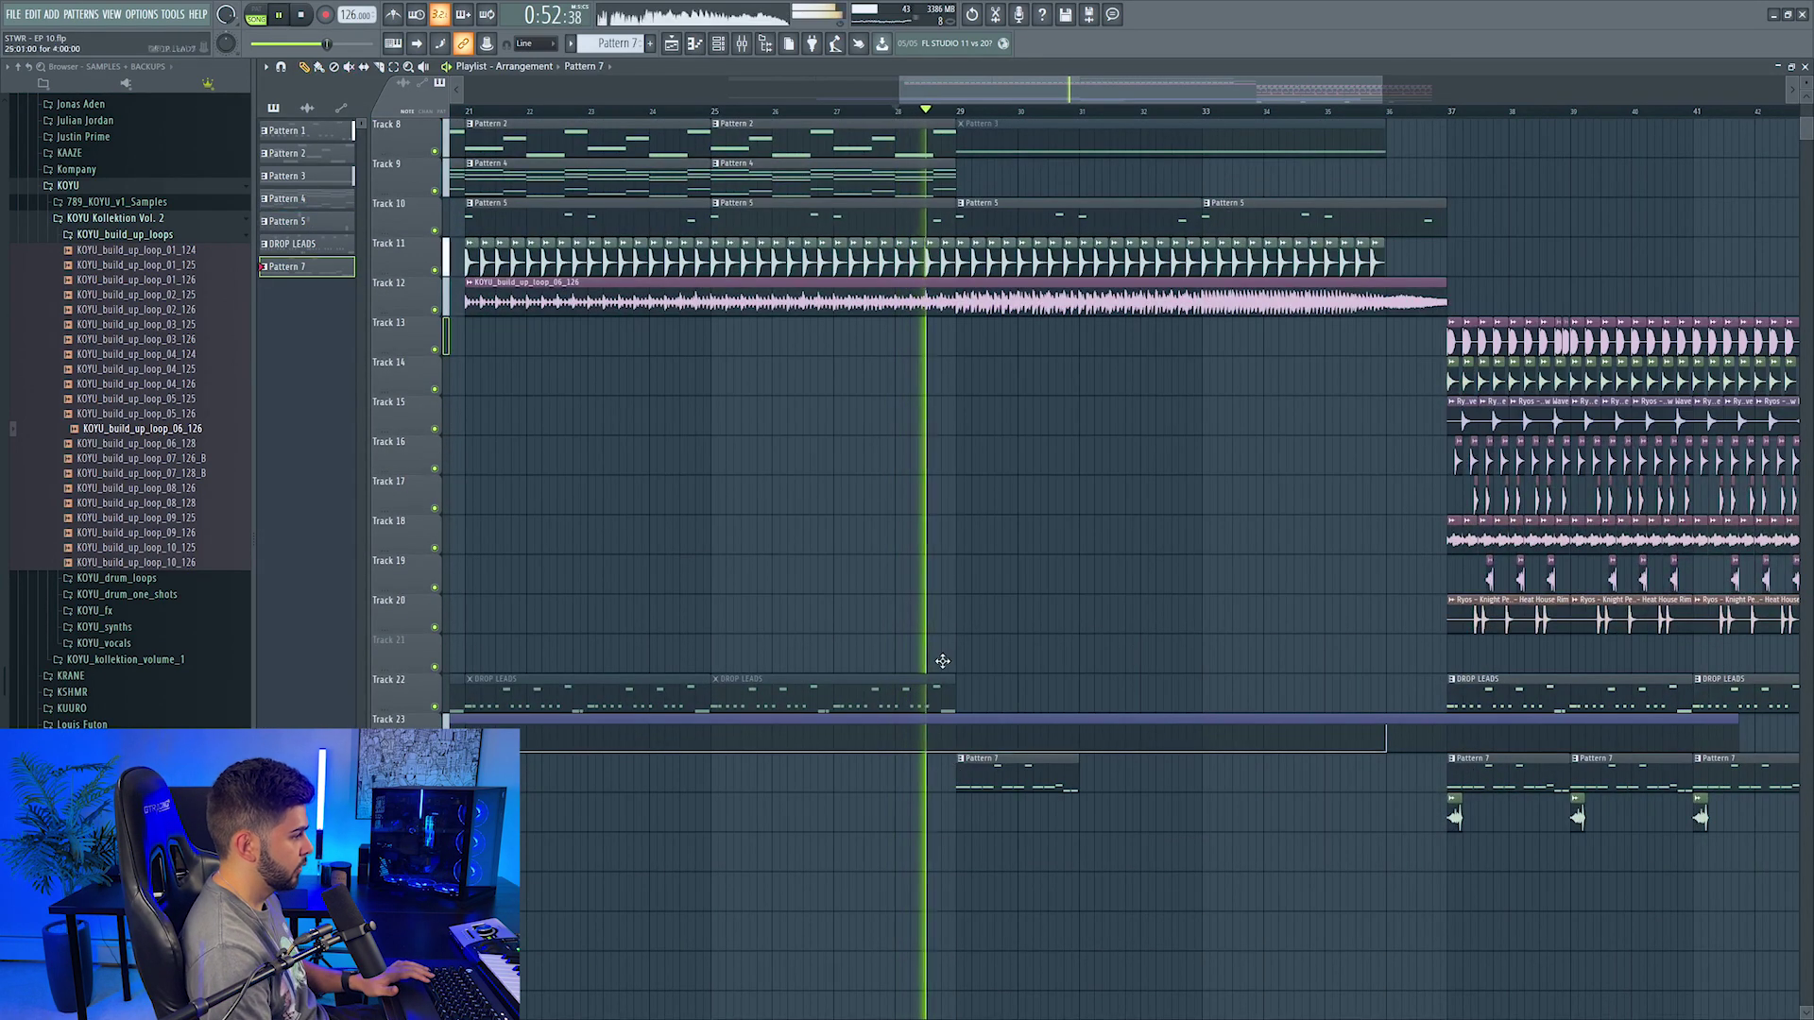
pyautogui.click(744, 45)
pyautogui.moveTo(999, 88); pyautogui.dragTo(1015, 89)
pyautogui.moveTo(1172, 779); pyautogui.dragTo(1159, 781)
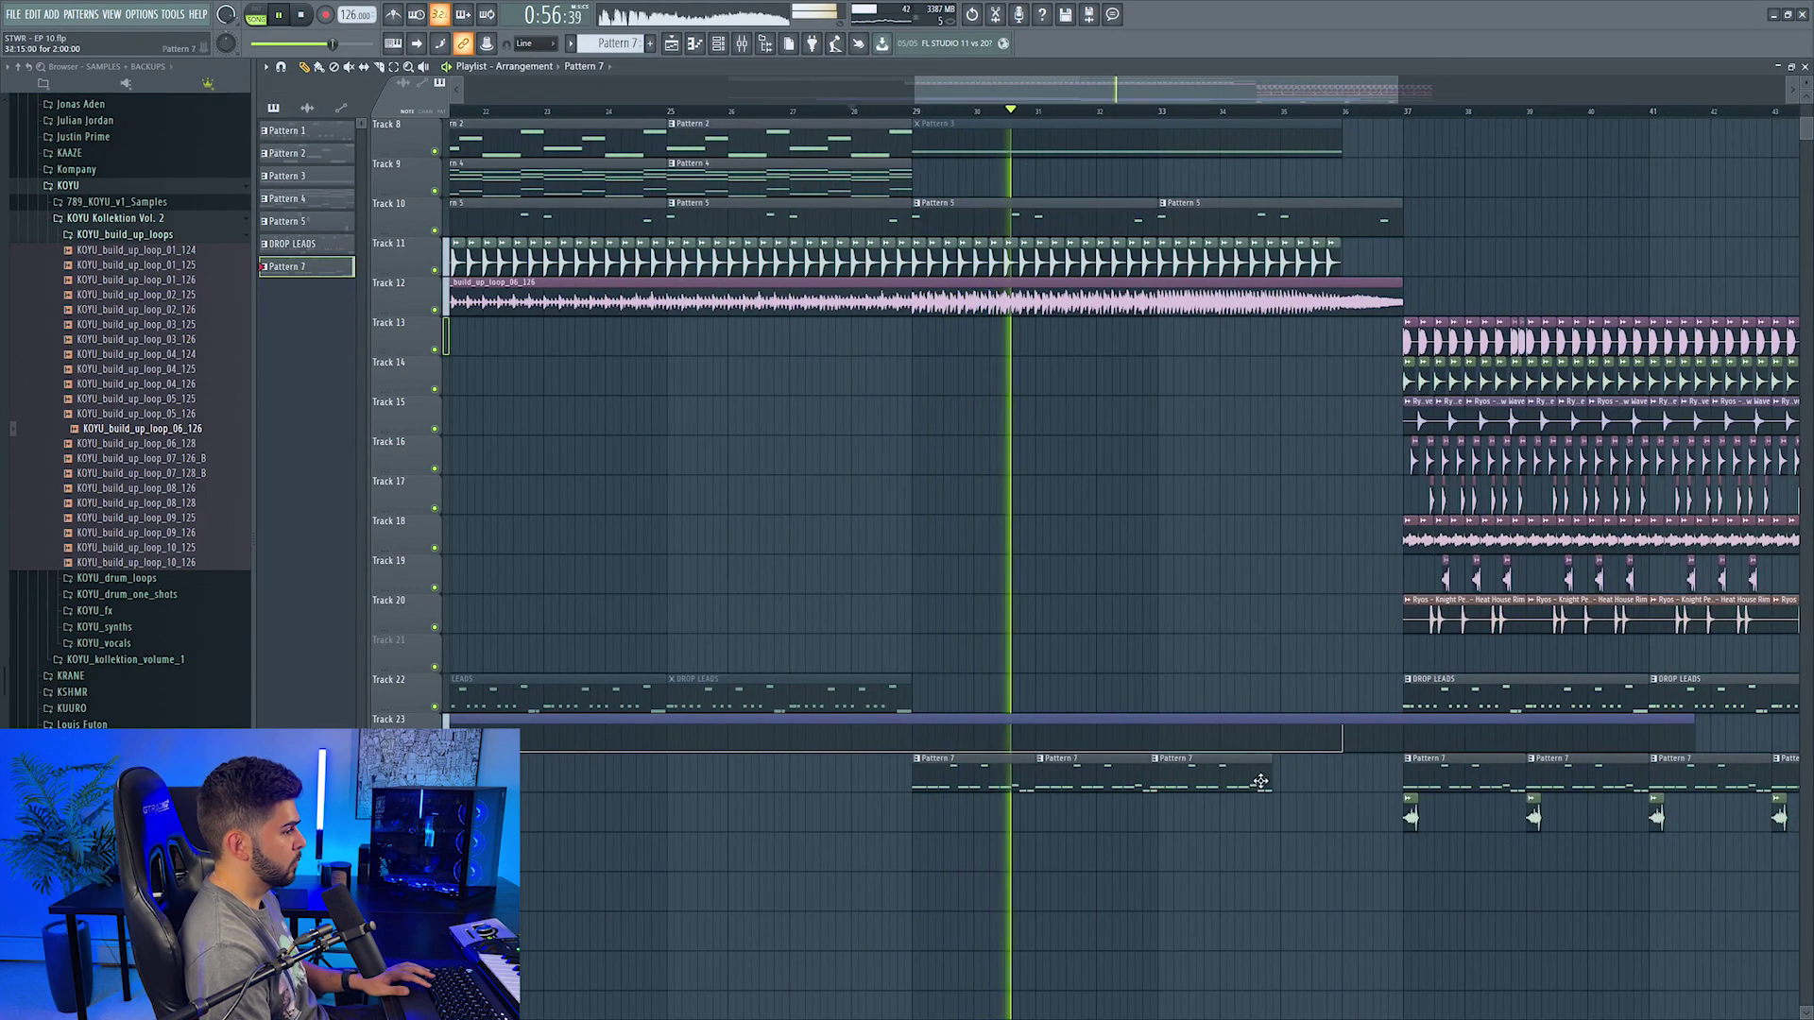
pyautogui.click(1289, 779)
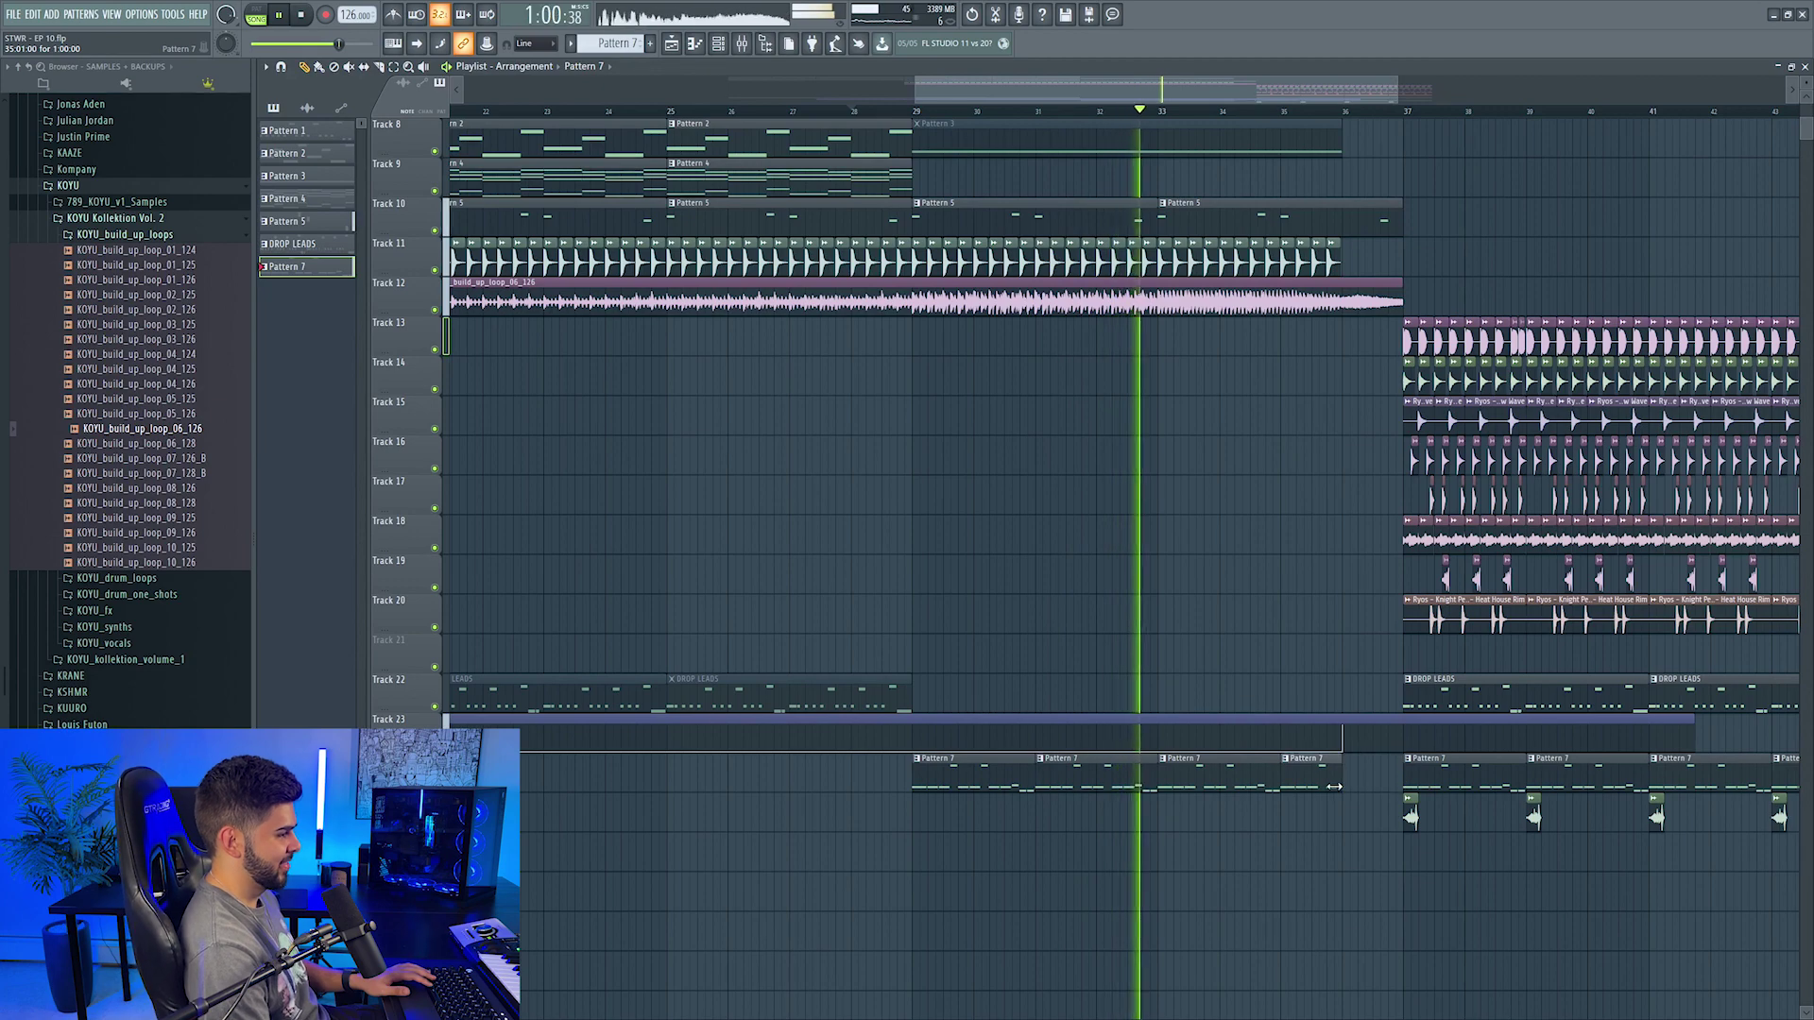
pyautogui.press('space')
pyautogui.click(1409, 113)
pyautogui.press('space')
# Step: Place the Ryos - Knight Impacts - Heat 3 sample in the empty row below Pattern 7, peaking at bar 29, and play it
pyautogui.scroll(-3, 1111, 112)
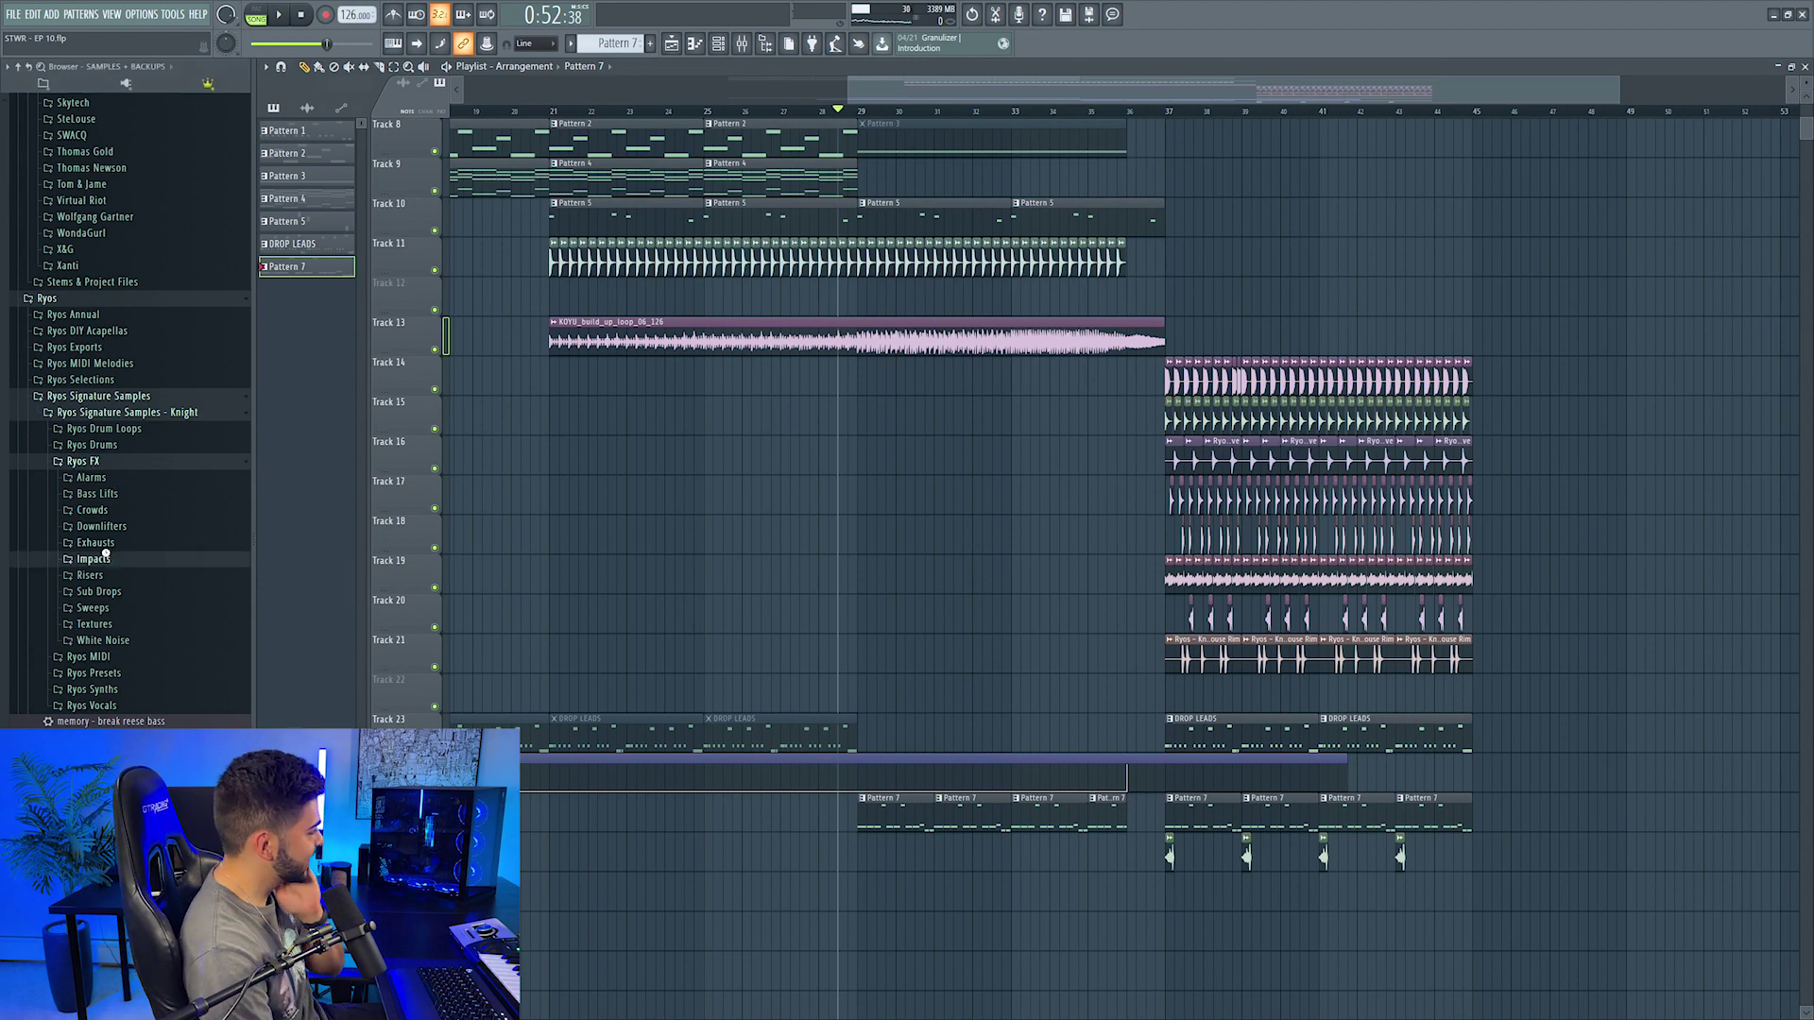
pyautogui.click(93, 558)
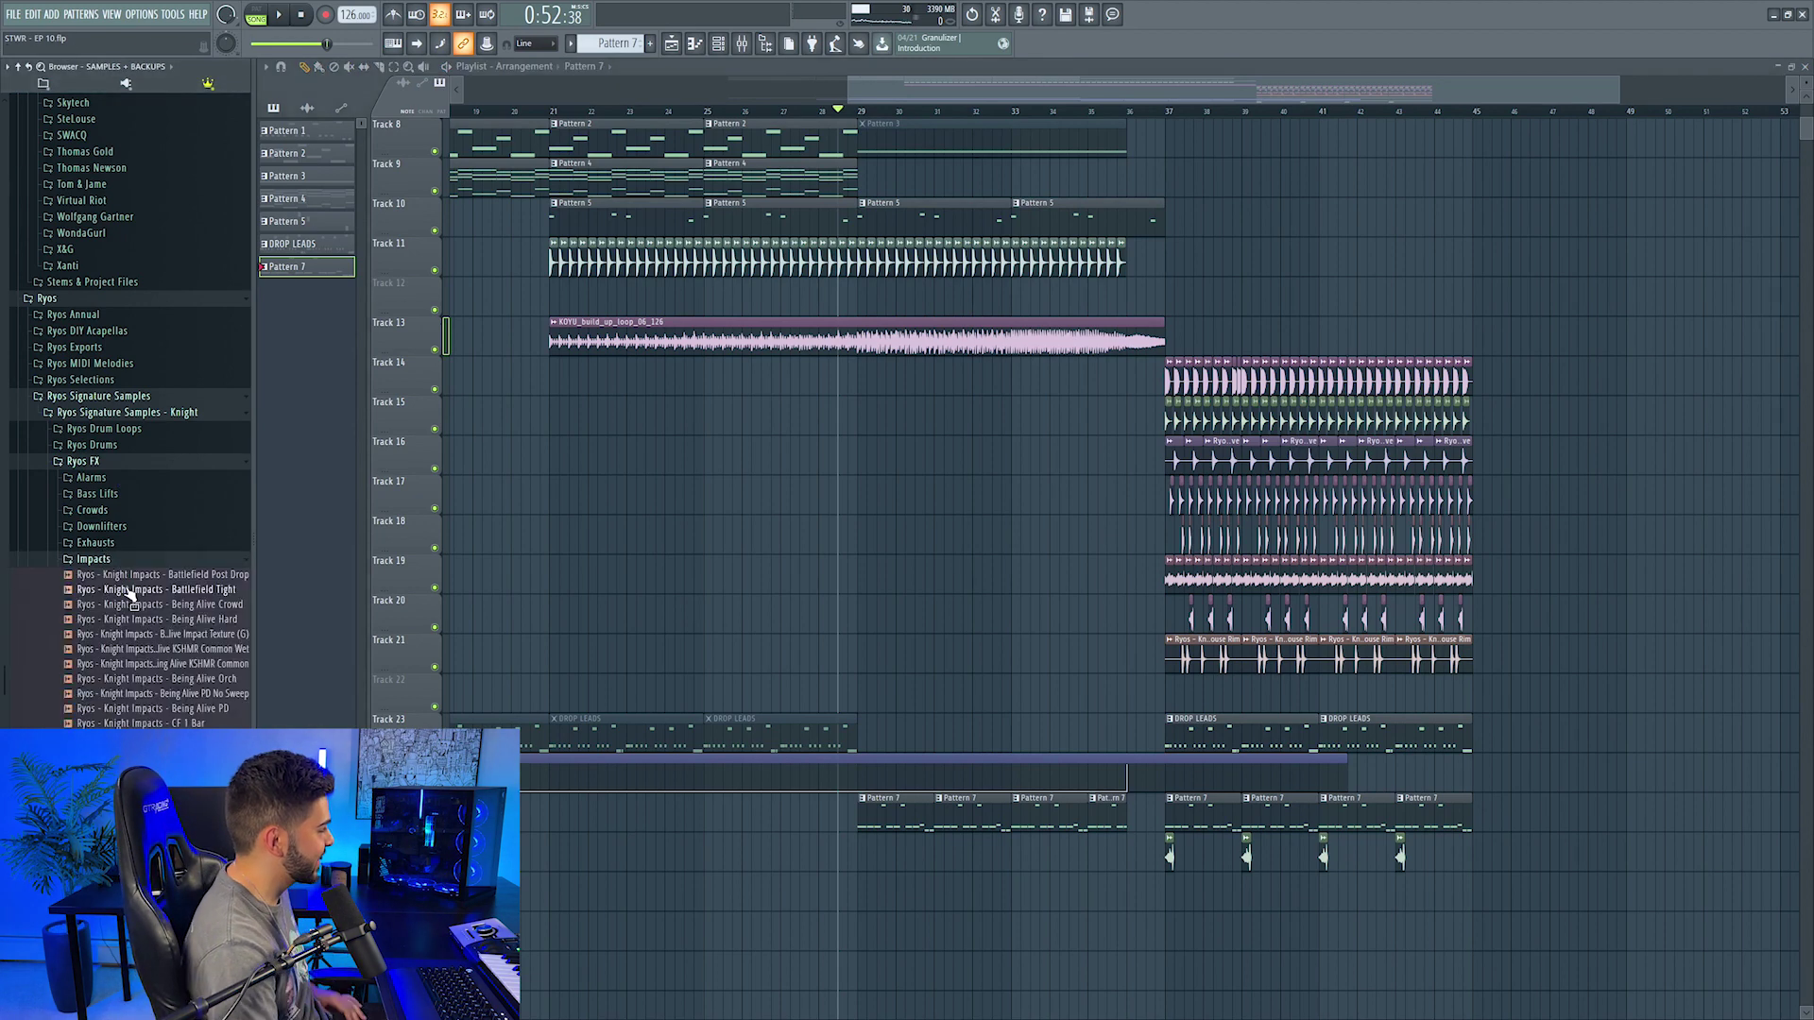
pyautogui.scroll(-1, 1223, 326)
pyautogui.hscroll(-2, 1342, 330)
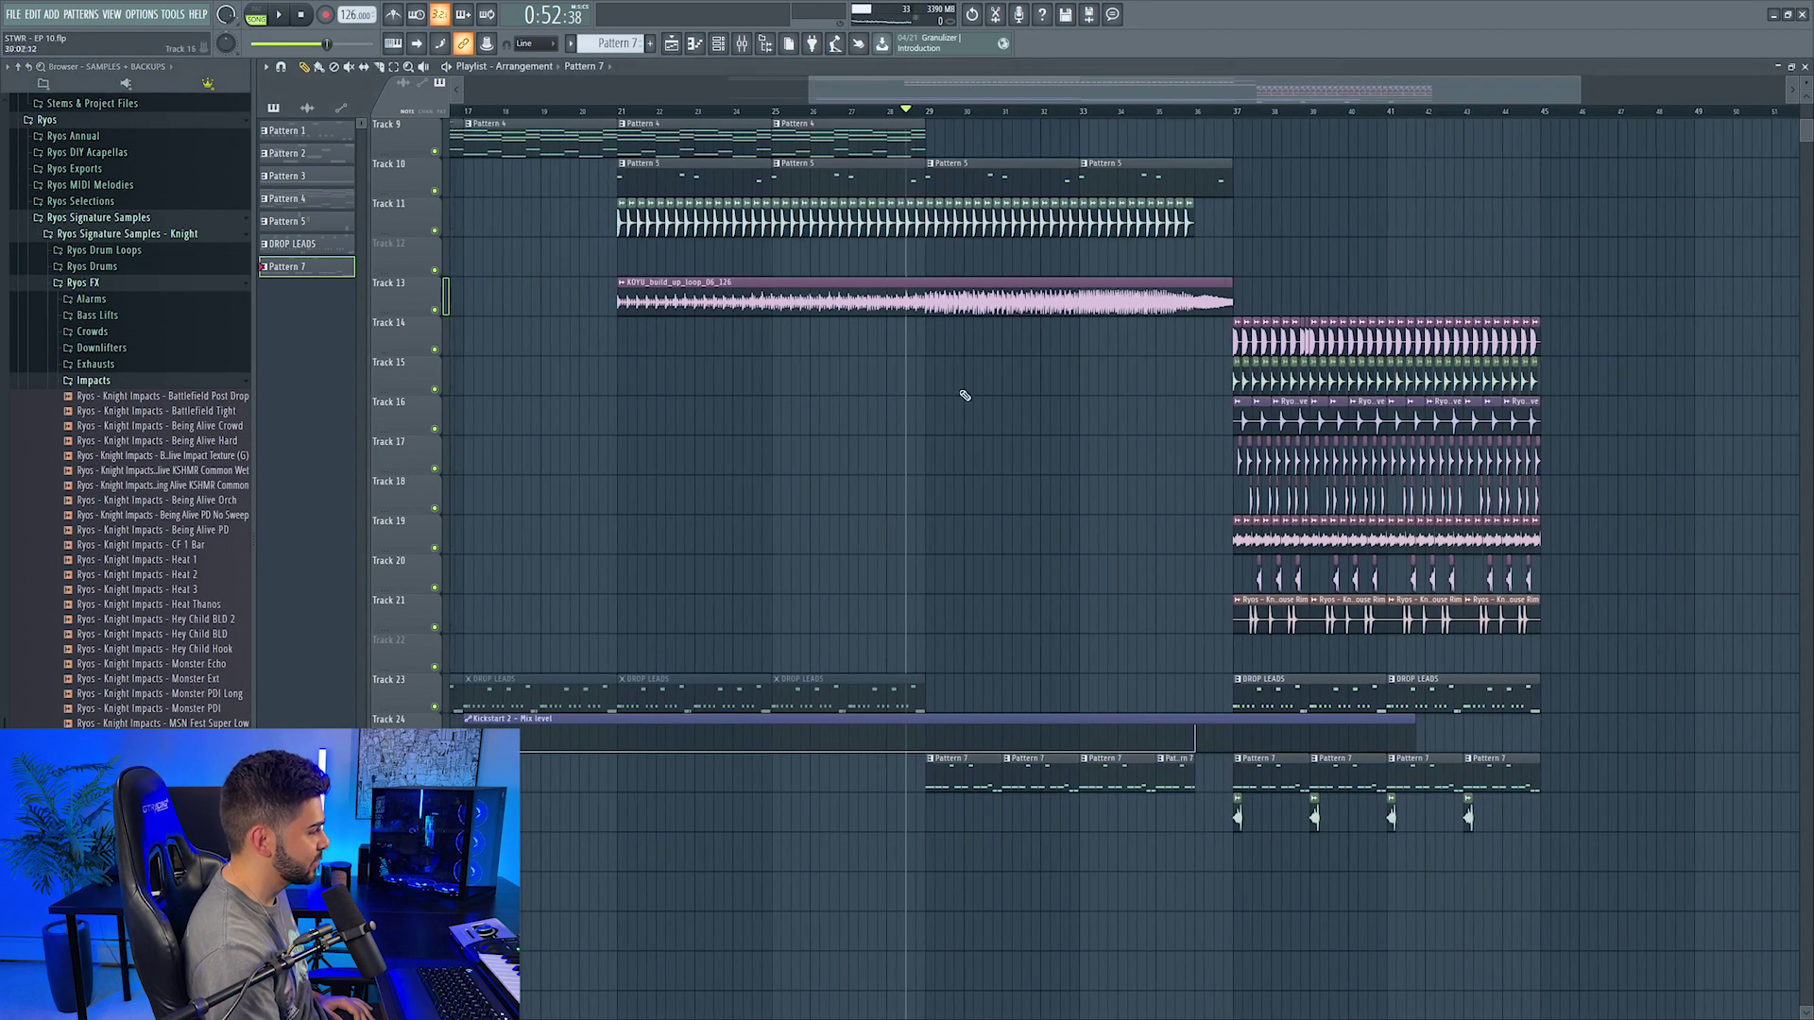
pyautogui.scroll(-1, 964, 393)
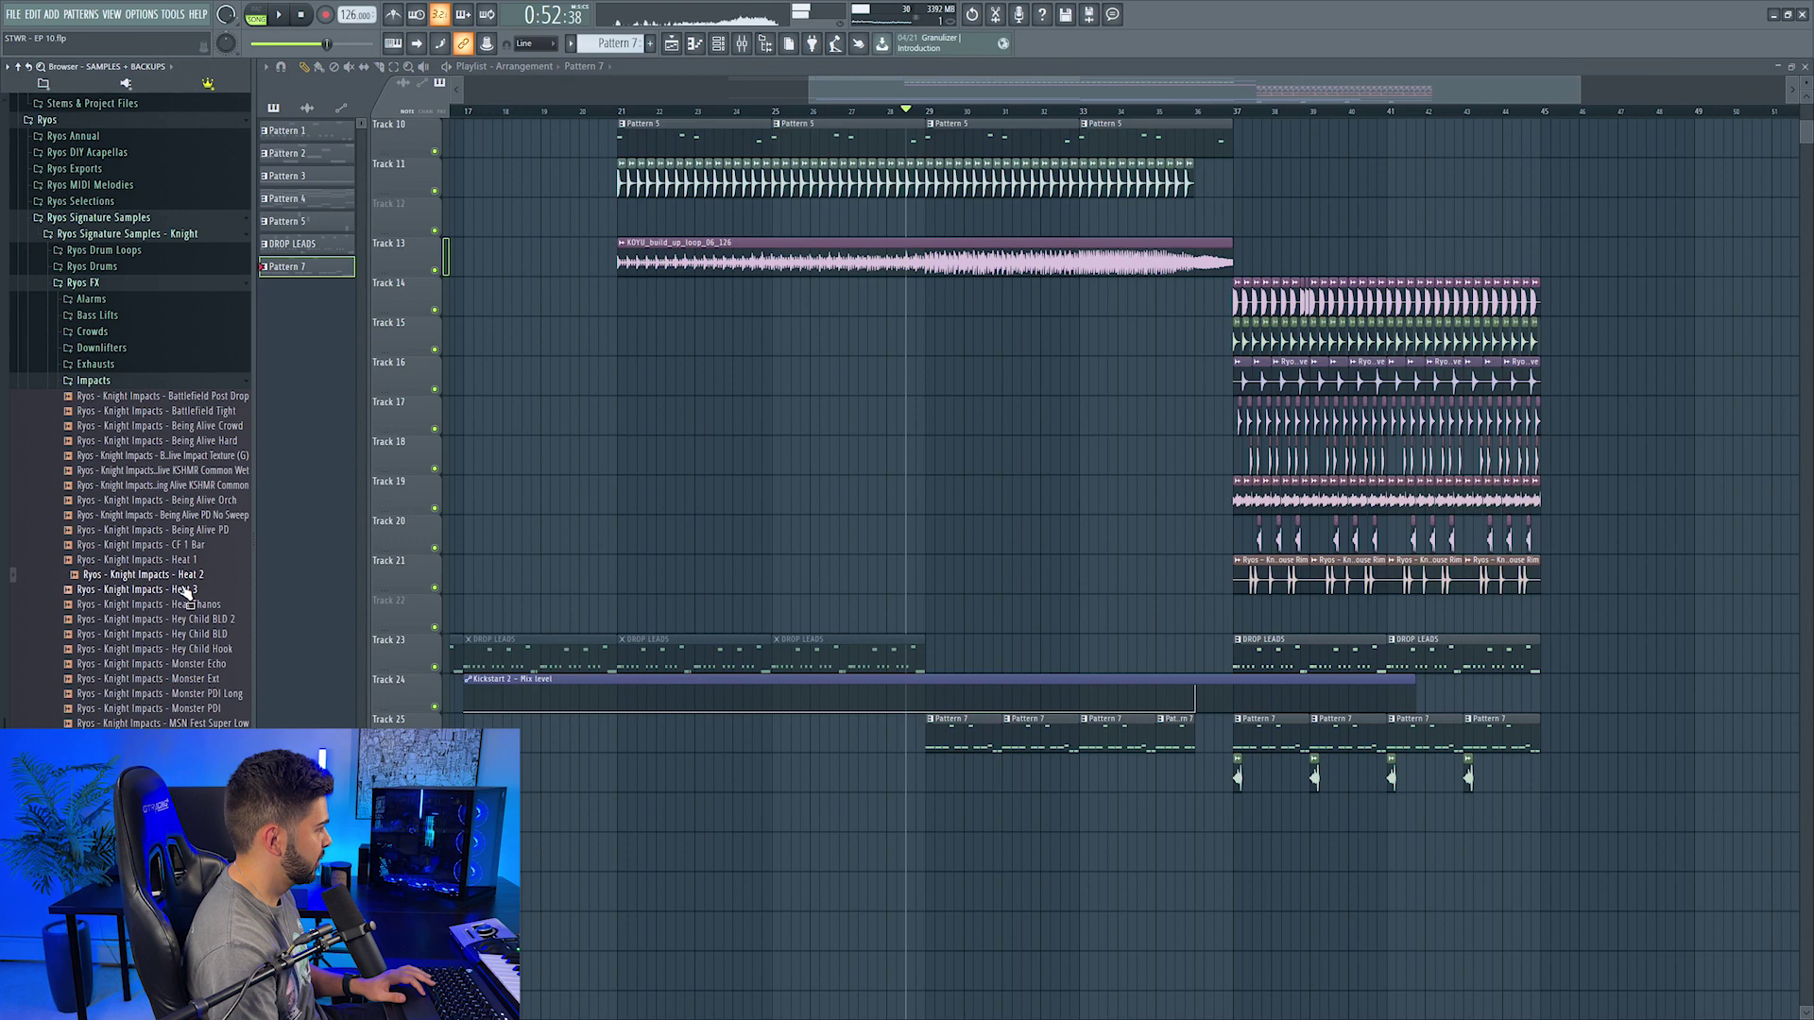
pyautogui.moveTo(186, 593); pyautogui.dragTo(912, 813)
pyautogui.press('space')
# Step: Route the Heat 3 impact to mixer track 27 and lower its level slightly
pyautogui.doubleClick(914, 799)
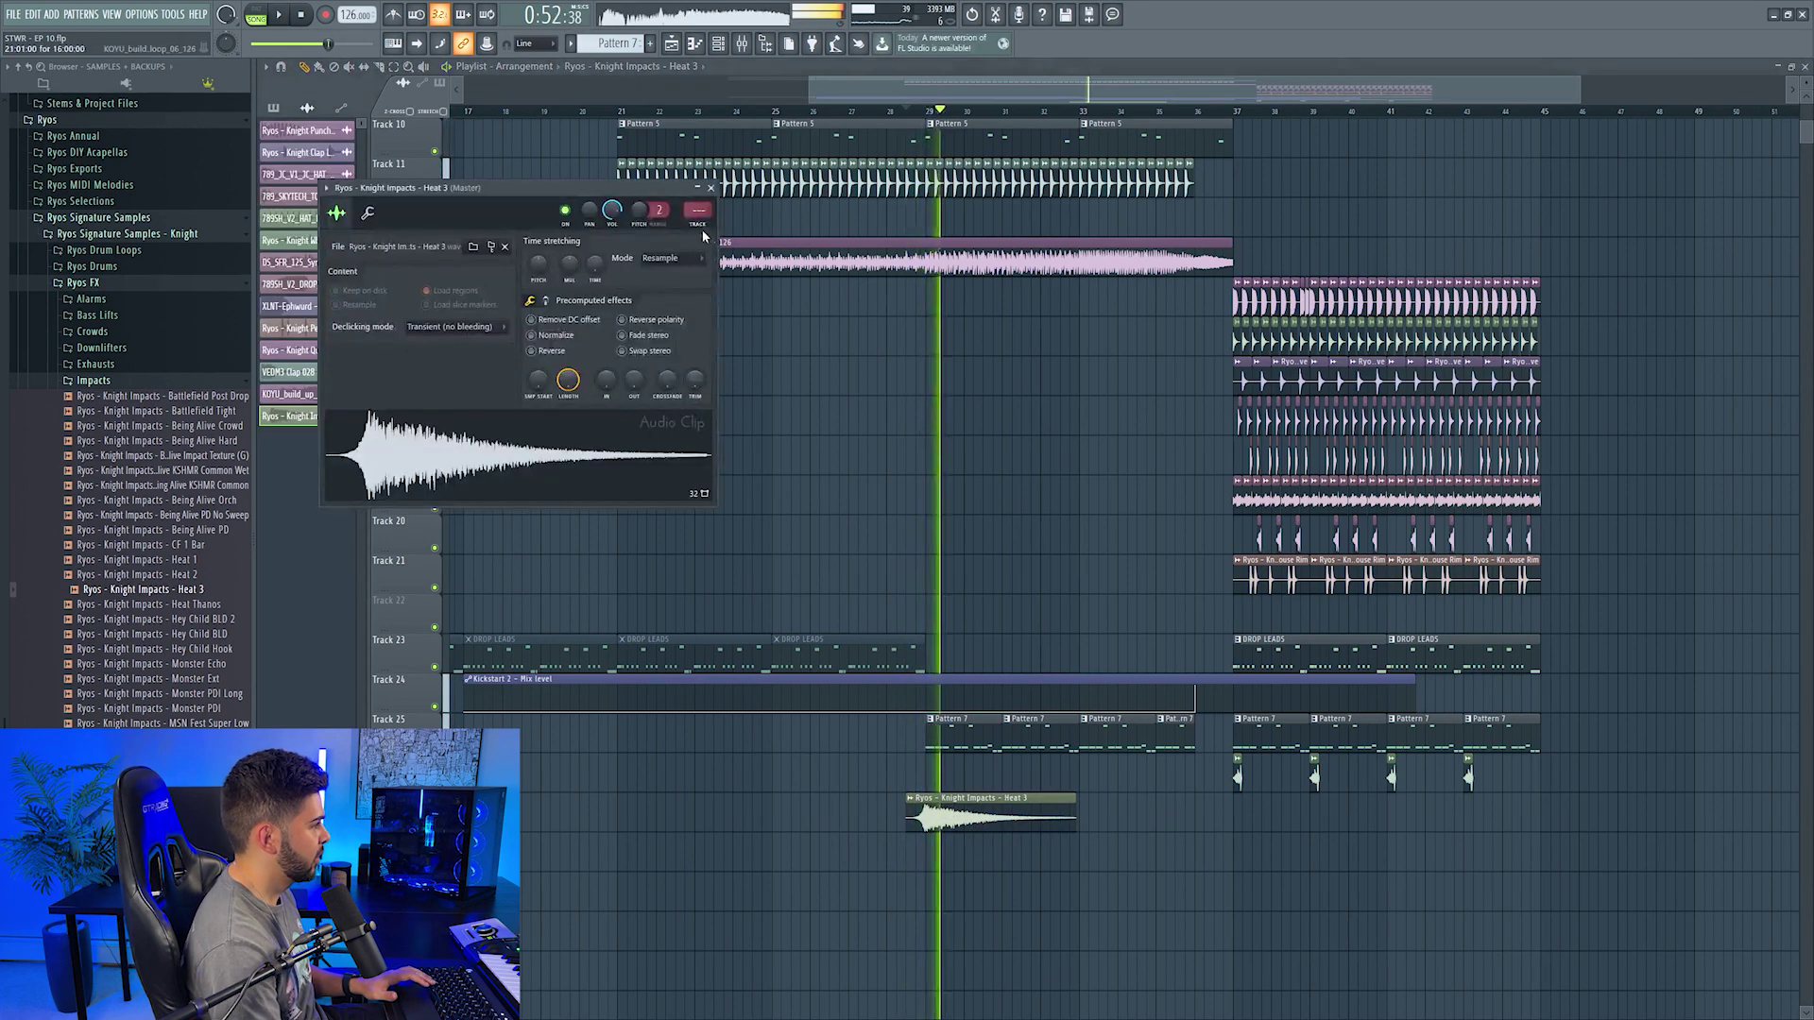
pyautogui.hotkey('ctrl', 'l')
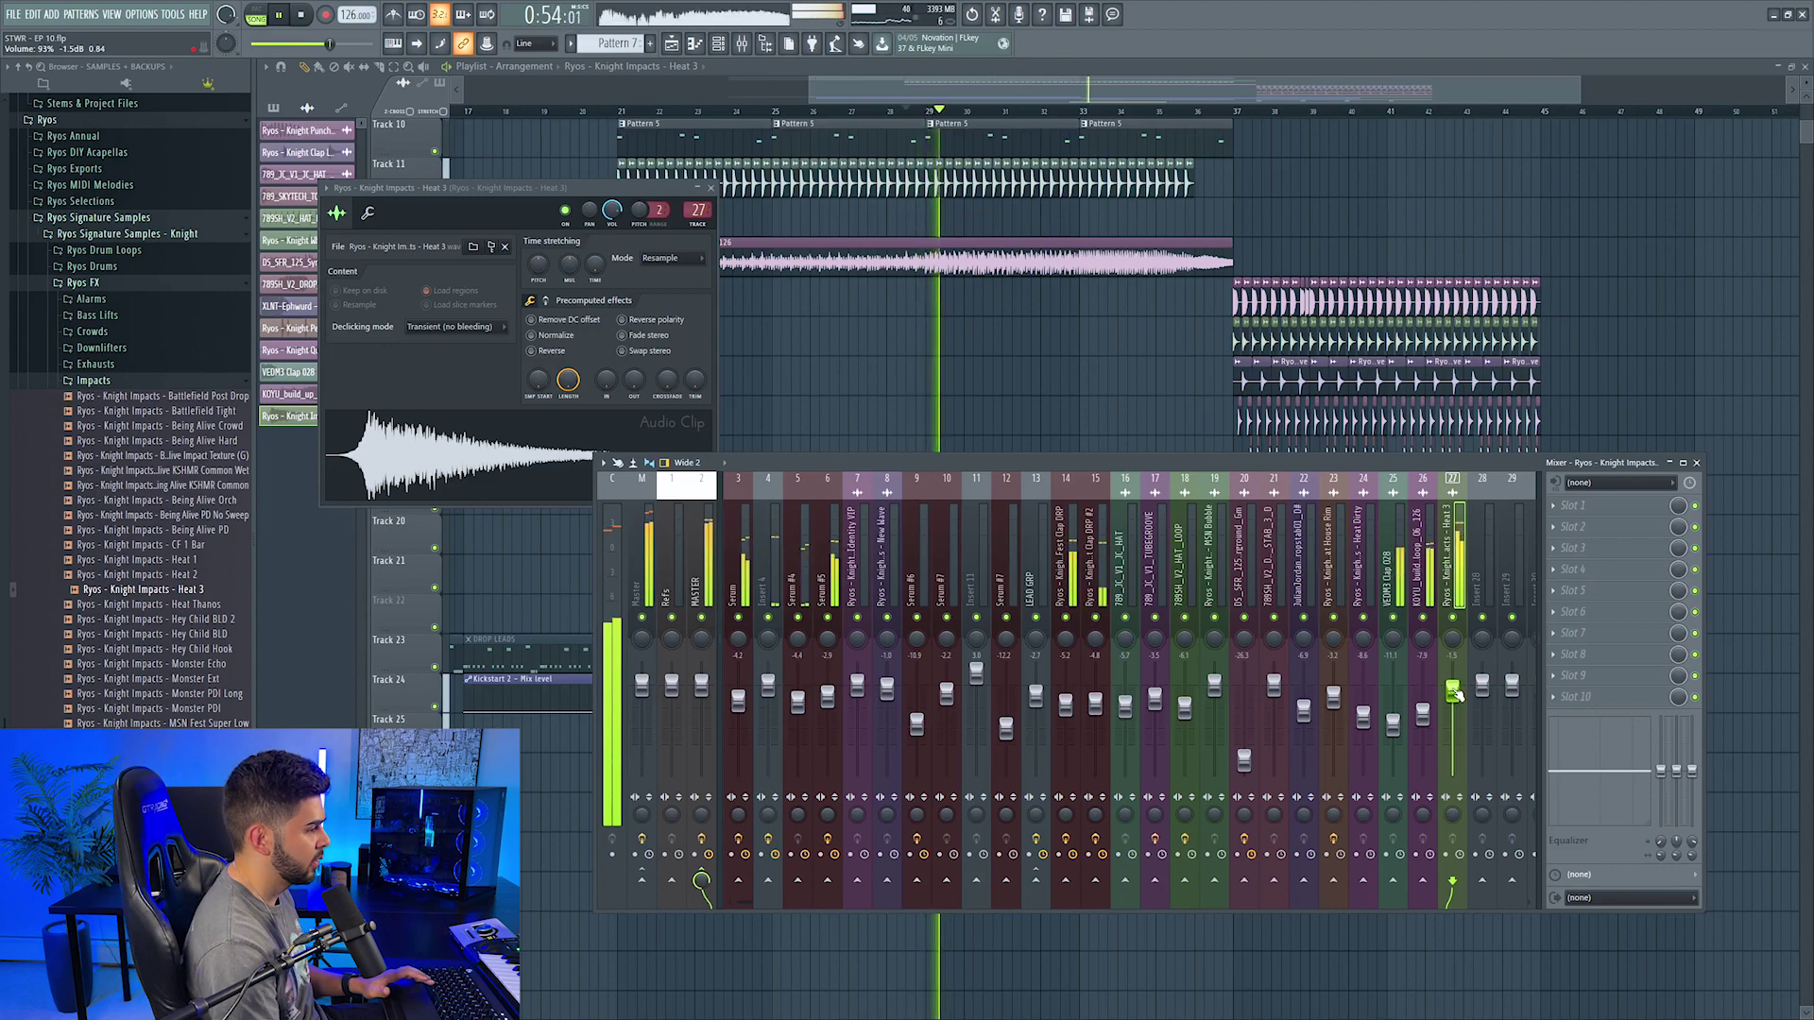
pyautogui.moveTo(926, 91); pyautogui.dragTo(962, 93)
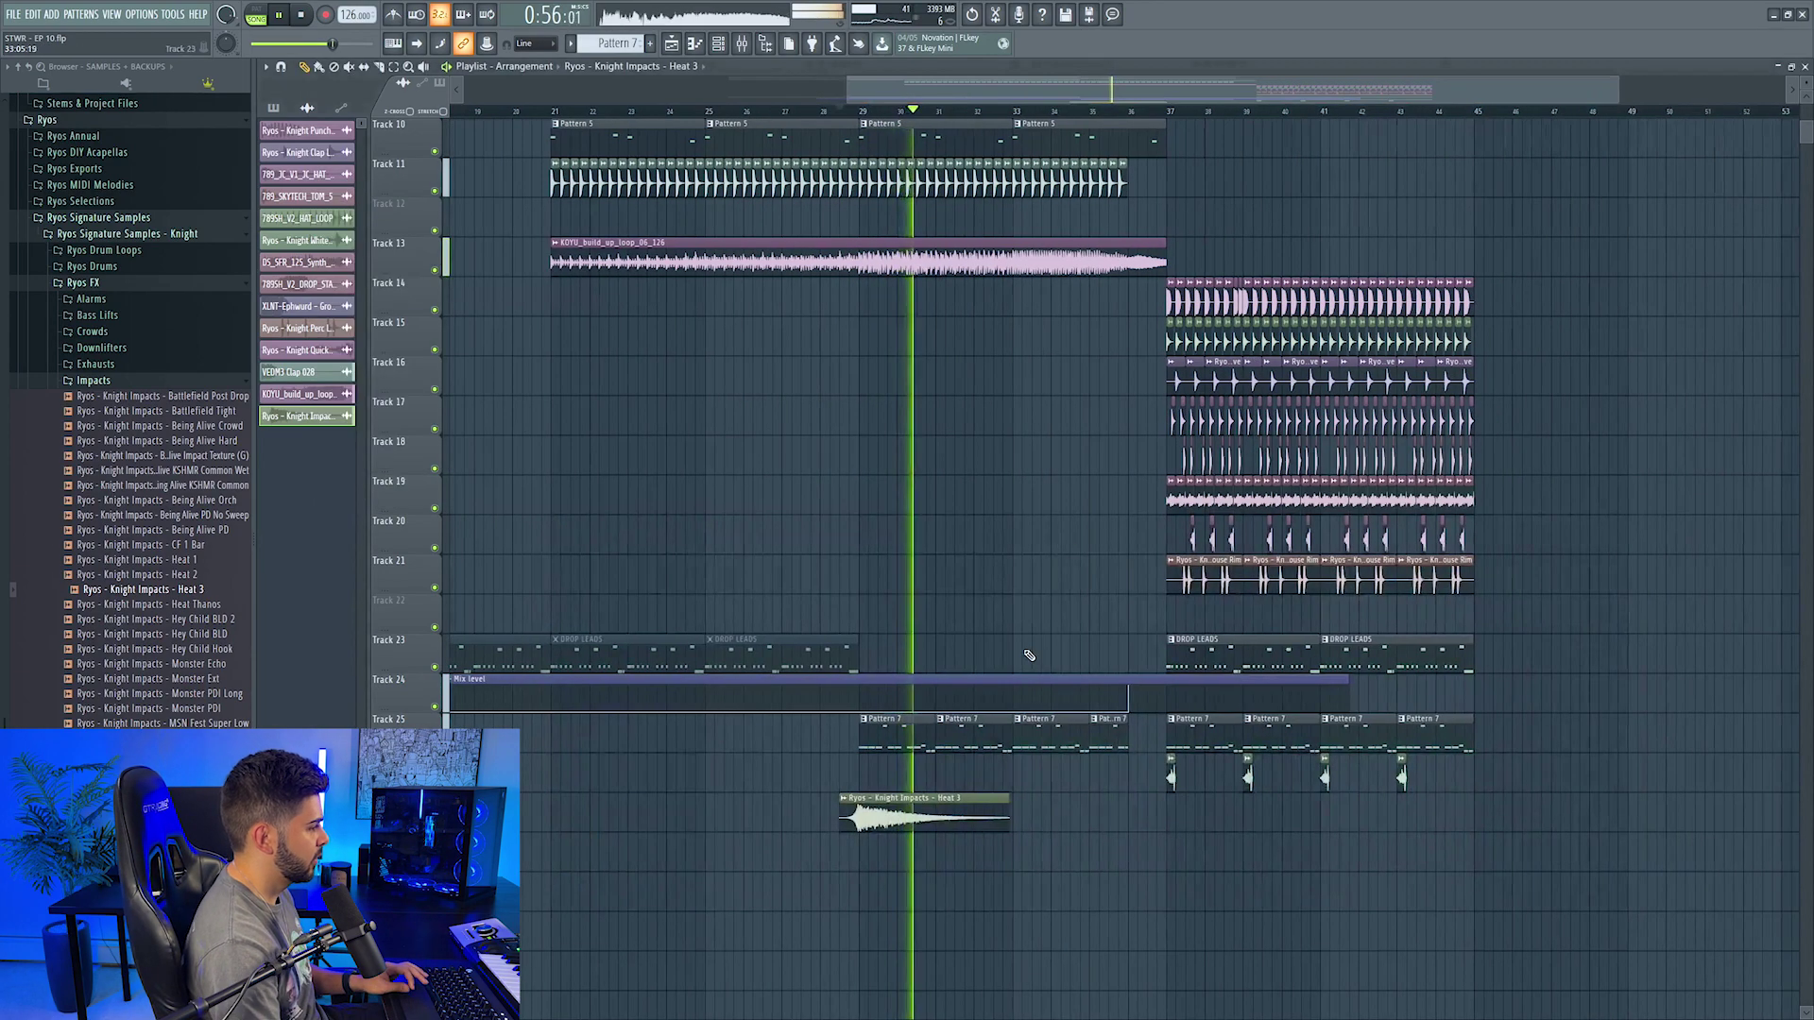
# Step: Place the Ryos - Knight Risers - Battlefield Bowsers Castle sample on Track 28, running from bar 29 to bar 37
pyautogui.scroll(-4, 1029, 656)
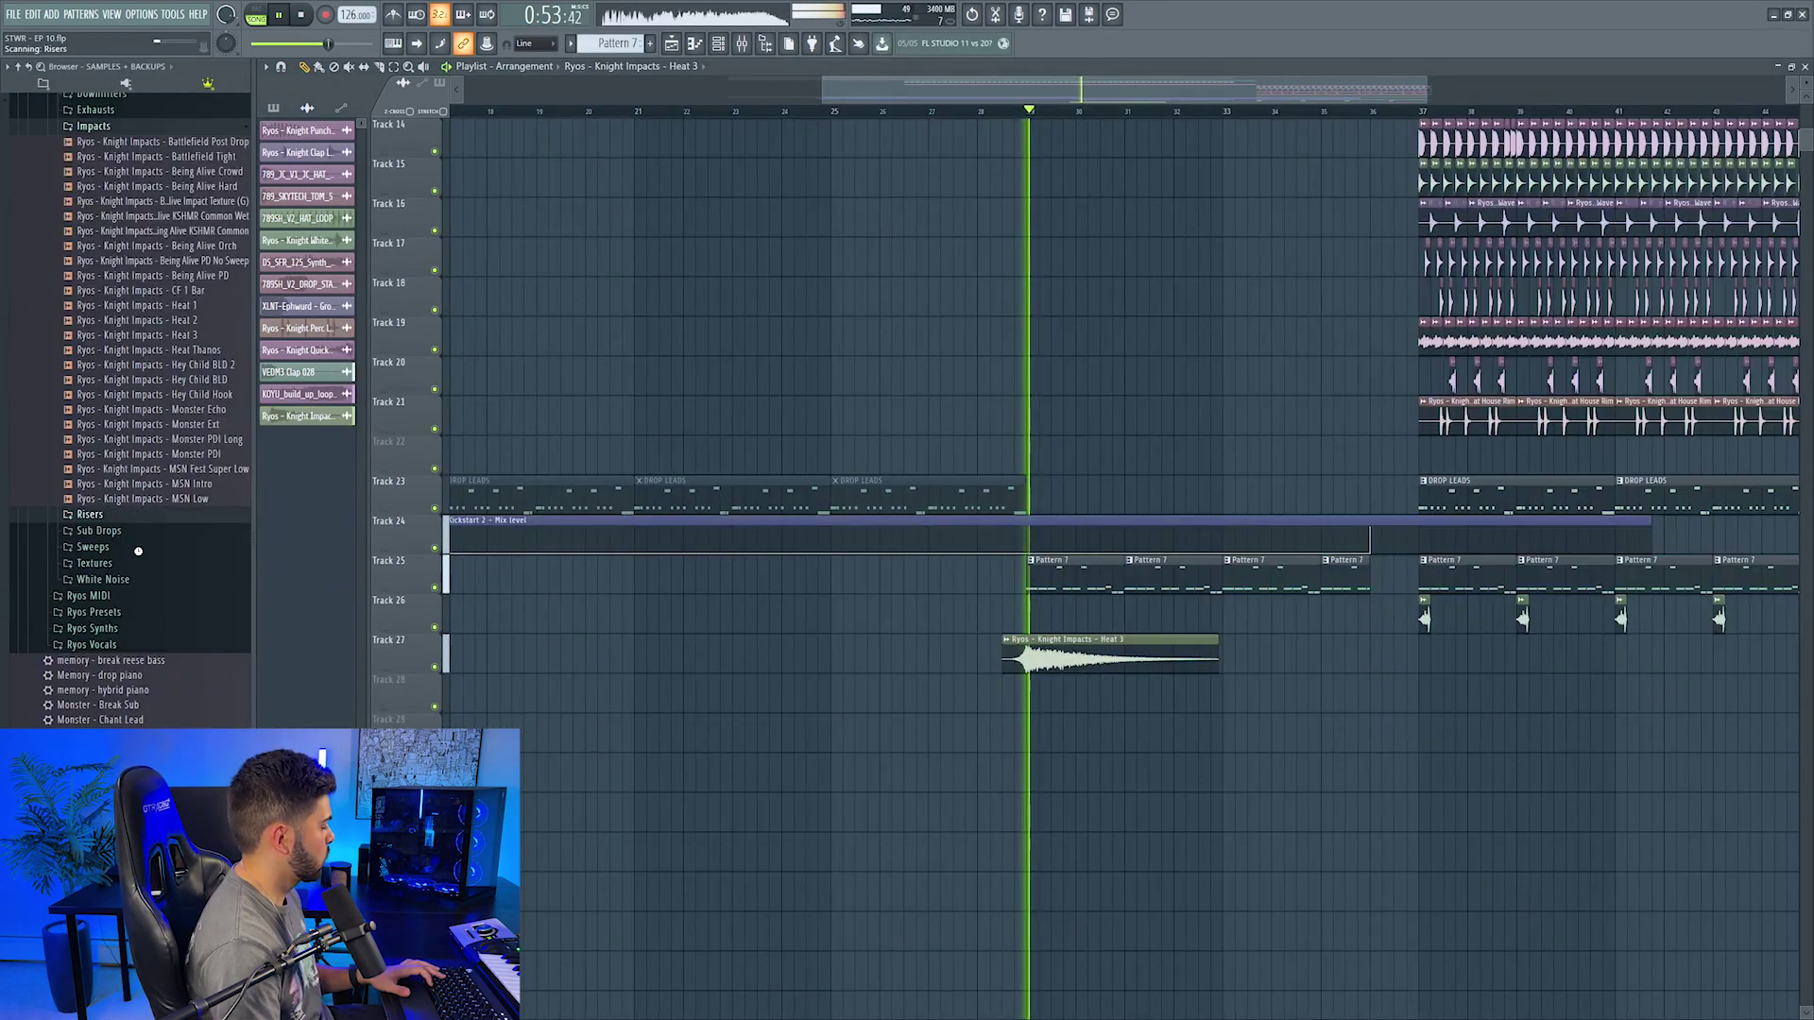
pyautogui.moveTo(212, 551); pyautogui.dragTo(1071, 701)
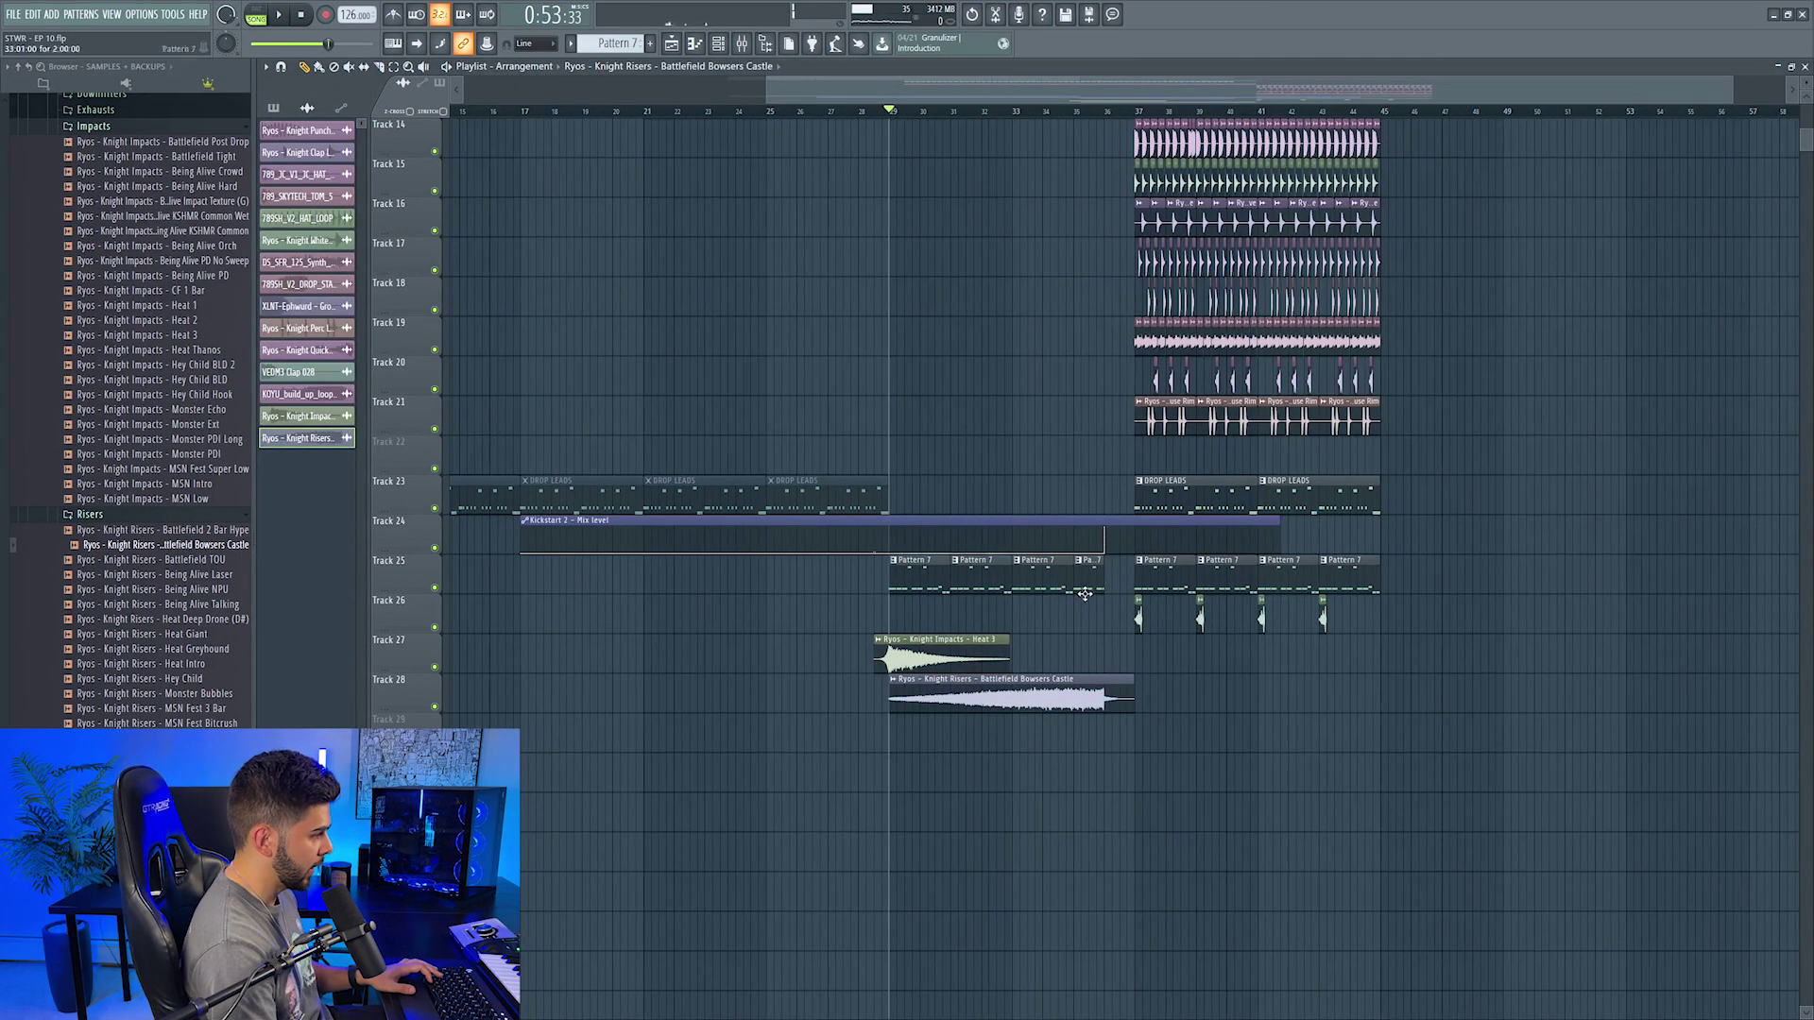
pyautogui.scroll(-1, 945, 378)
# Step: Loop playback over bars 29 to 37 and lower the riser's level on mixer track 28
pyautogui.moveTo(894, 111); pyautogui.dragTo(996, 114)
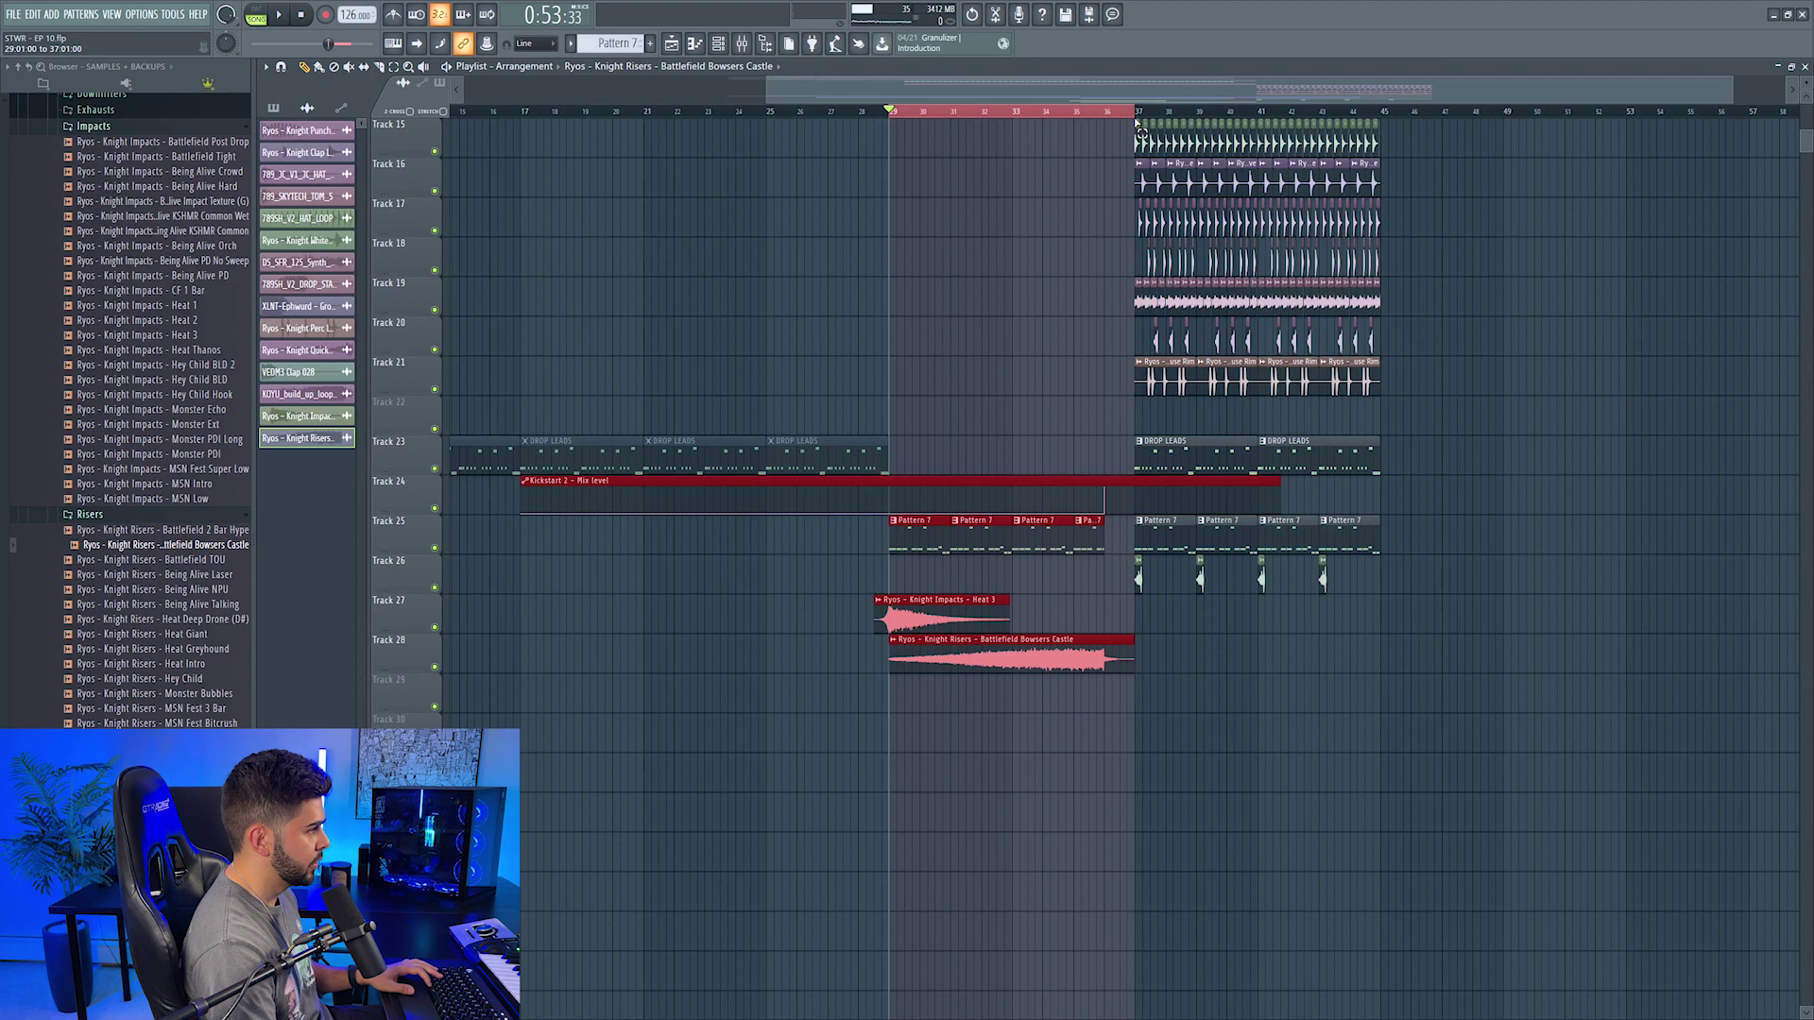
pyautogui.click(743, 43)
pyautogui.press('space')
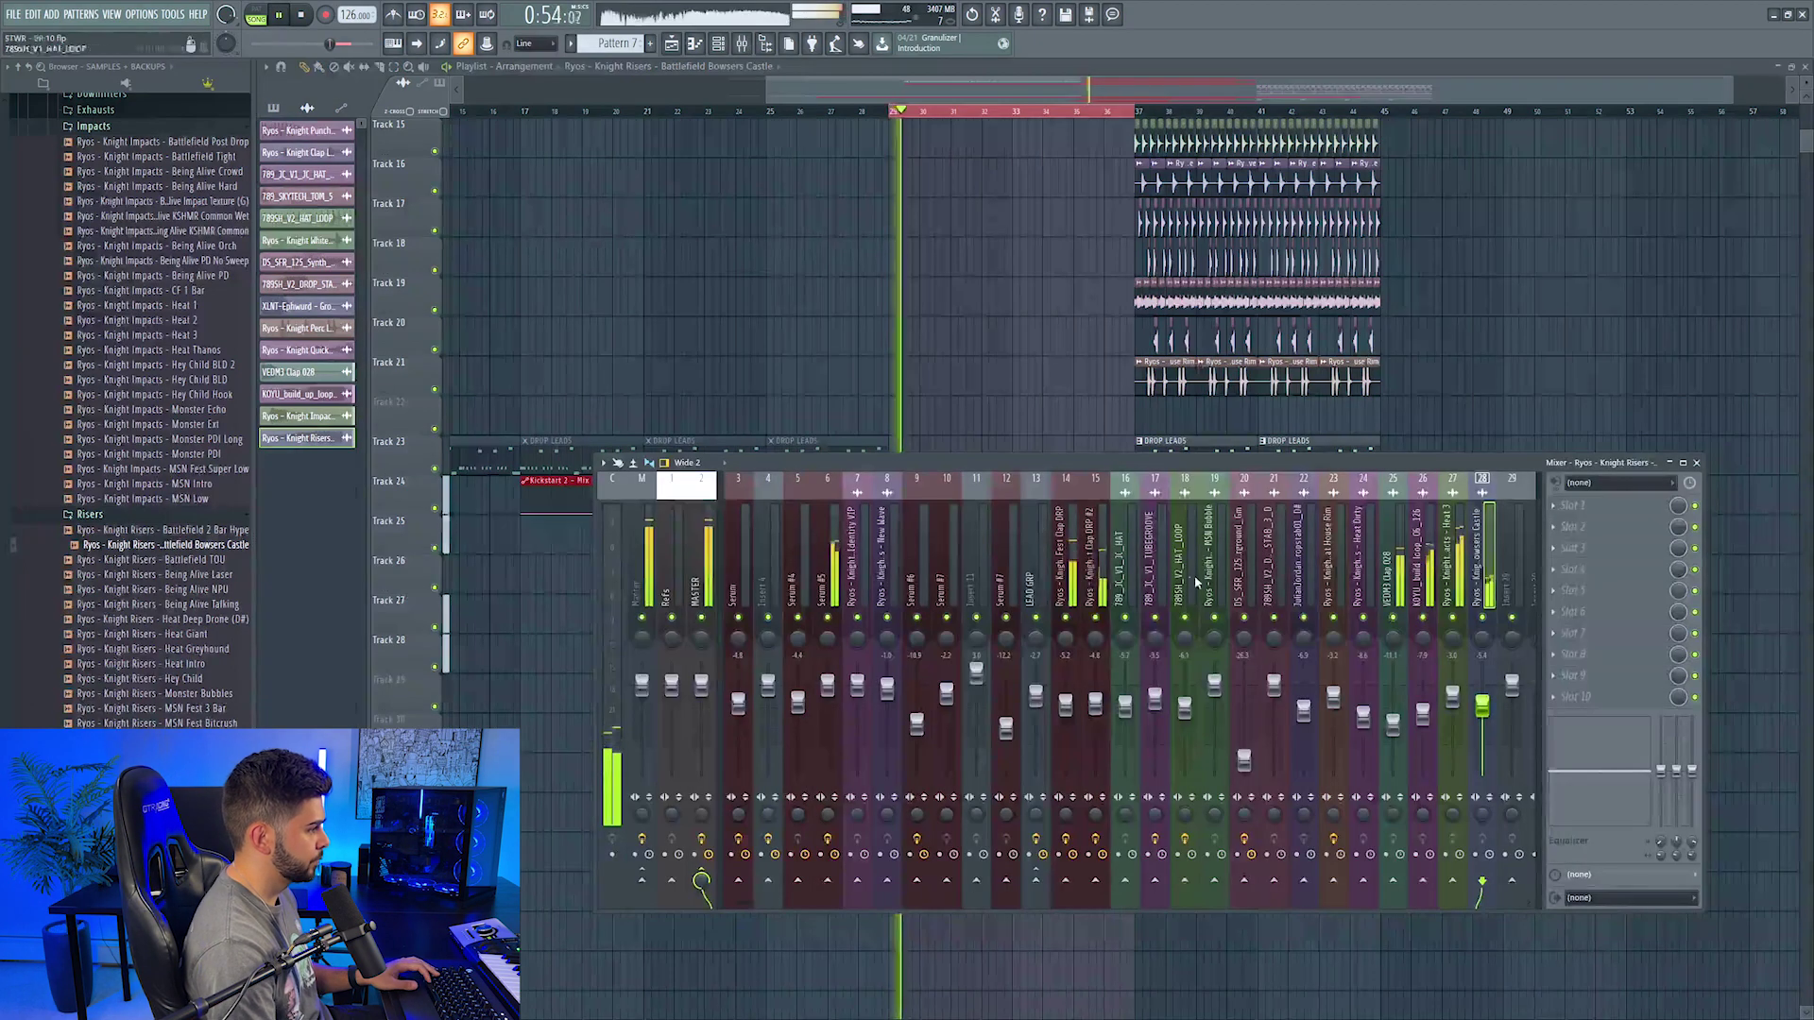
# Step: Move an empty mixer insert left past the drop samples so that it becomes Insert 16, beside the clap tracks
pyautogui.click(1510, 558)
pyautogui.scroll(-6, 1458, 555)
pyautogui.press('space')
pyautogui.hotkey('alt', 'Left')
pyautogui.hotkey('alt', 'Left')
pyautogui.hotkey('alt', 'Left')
pyautogui.hotkey('alt', 'Left')
pyautogui.hotkey('alt', 'Left')
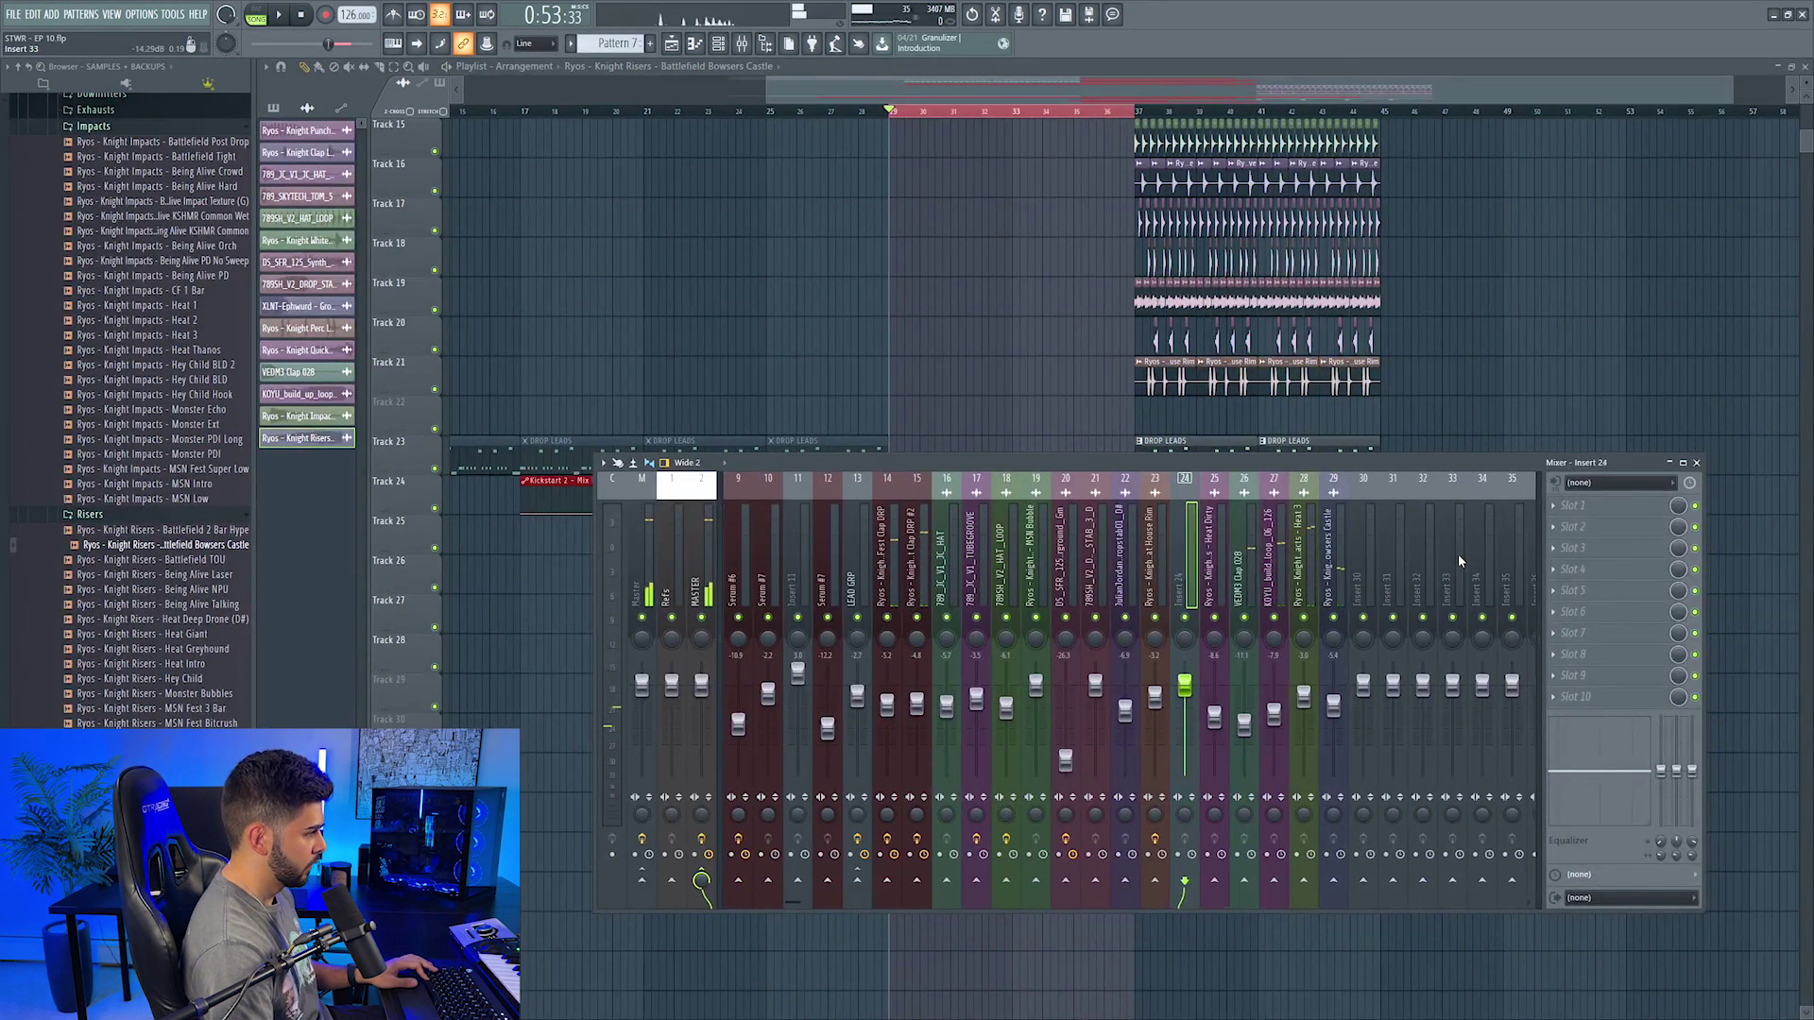
pyautogui.hotkey('alt', 'Left')
pyautogui.hotkey('alt', 'Left')
pyautogui.hotkey('alt', 'Left')
pyautogui.hotkey('alt', 'Left')
pyautogui.hotkey('alt', 'Left')
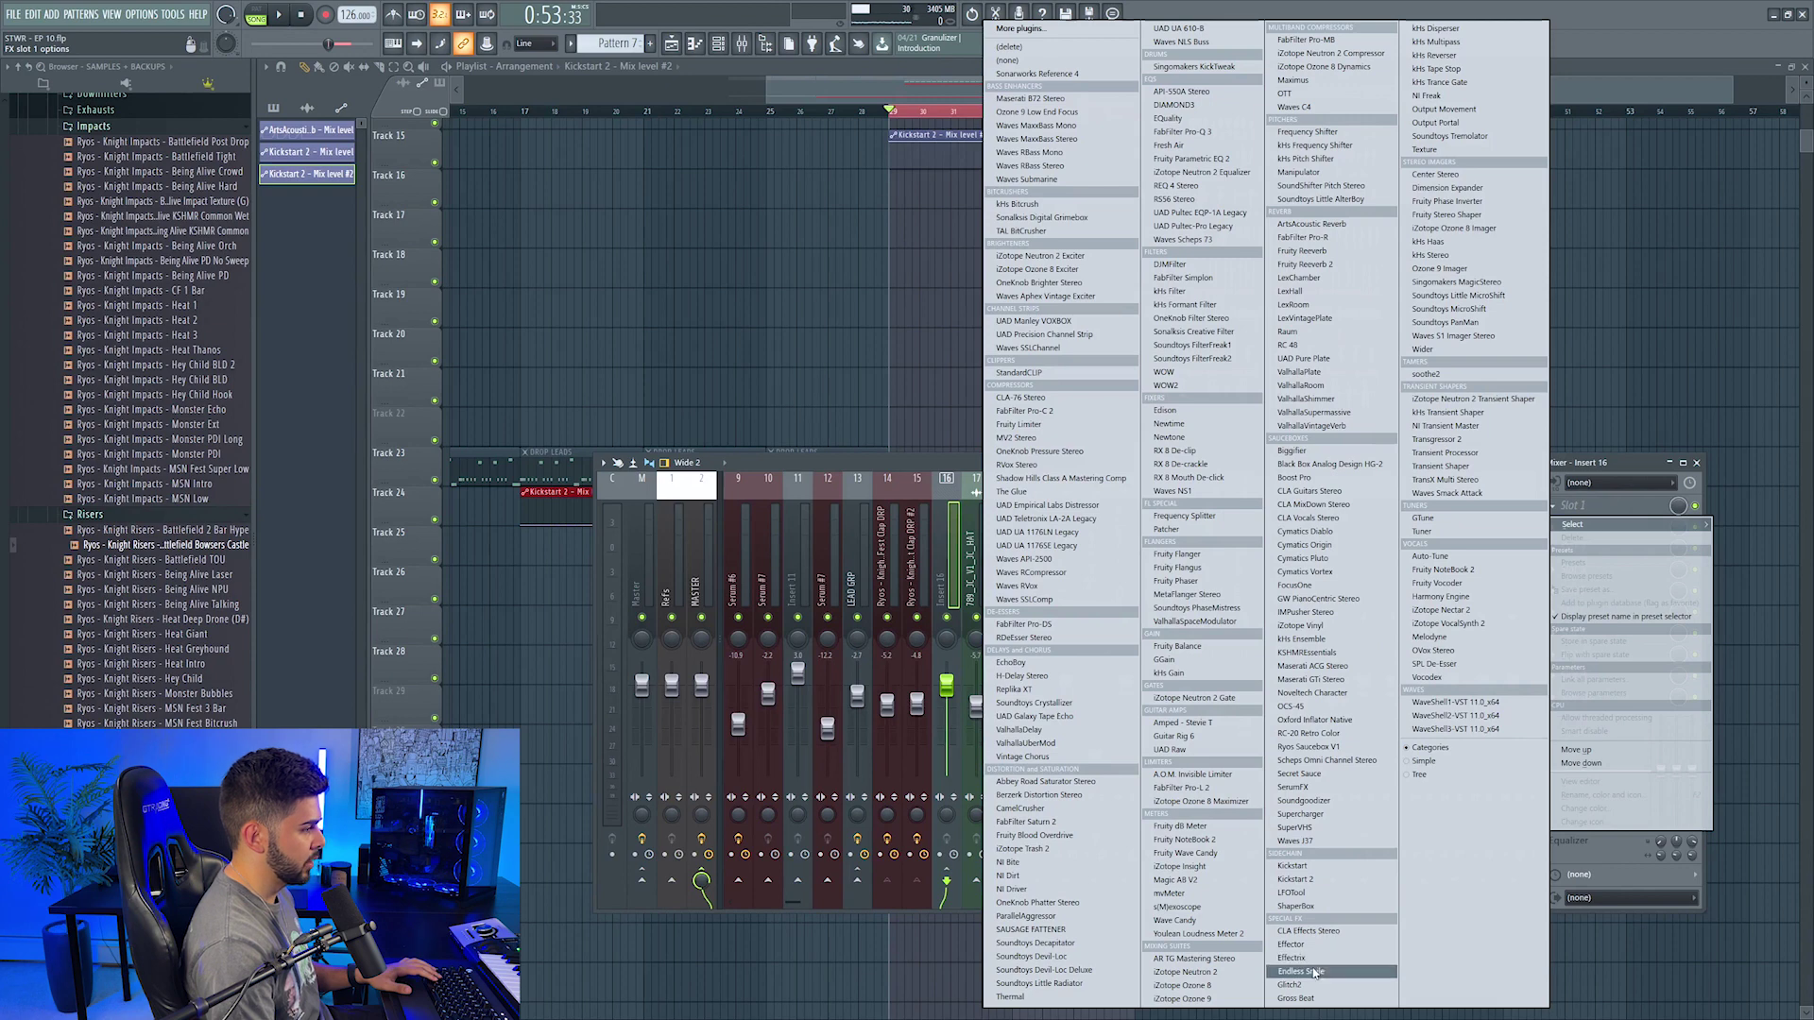
# Step: Load Endless Smile on Insert 16, choose its No Limit preset and nudge the Intensity during playback
pyautogui.click(1302, 971)
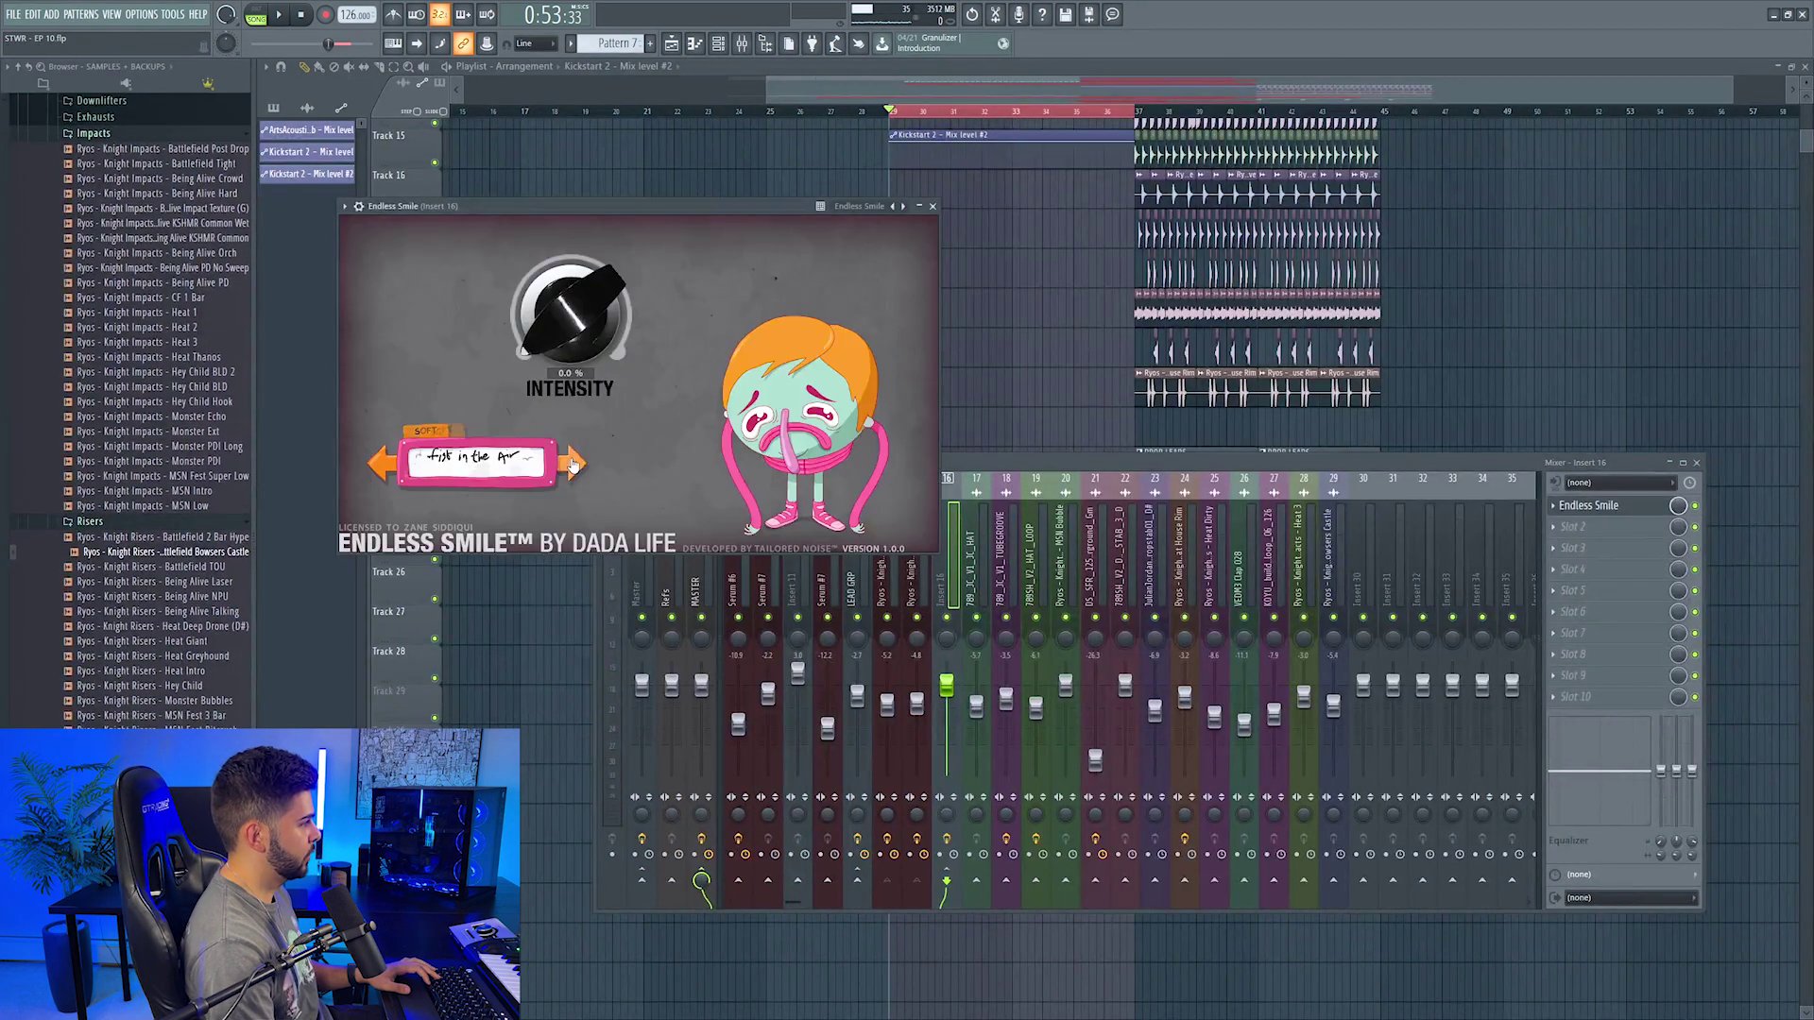
pyautogui.press('space')
pyautogui.moveTo(548, 382)
pyautogui.mouseDown()
pyautogui.moveTo(550, 312)
pyautogui.moveTo(550, 373)
pyautogui.mouseUp()
# Step: Create an automation clip for the Endless Smile Intensity and place it on Track 26 under Pattern 7
pyautogui.click(171, 16)
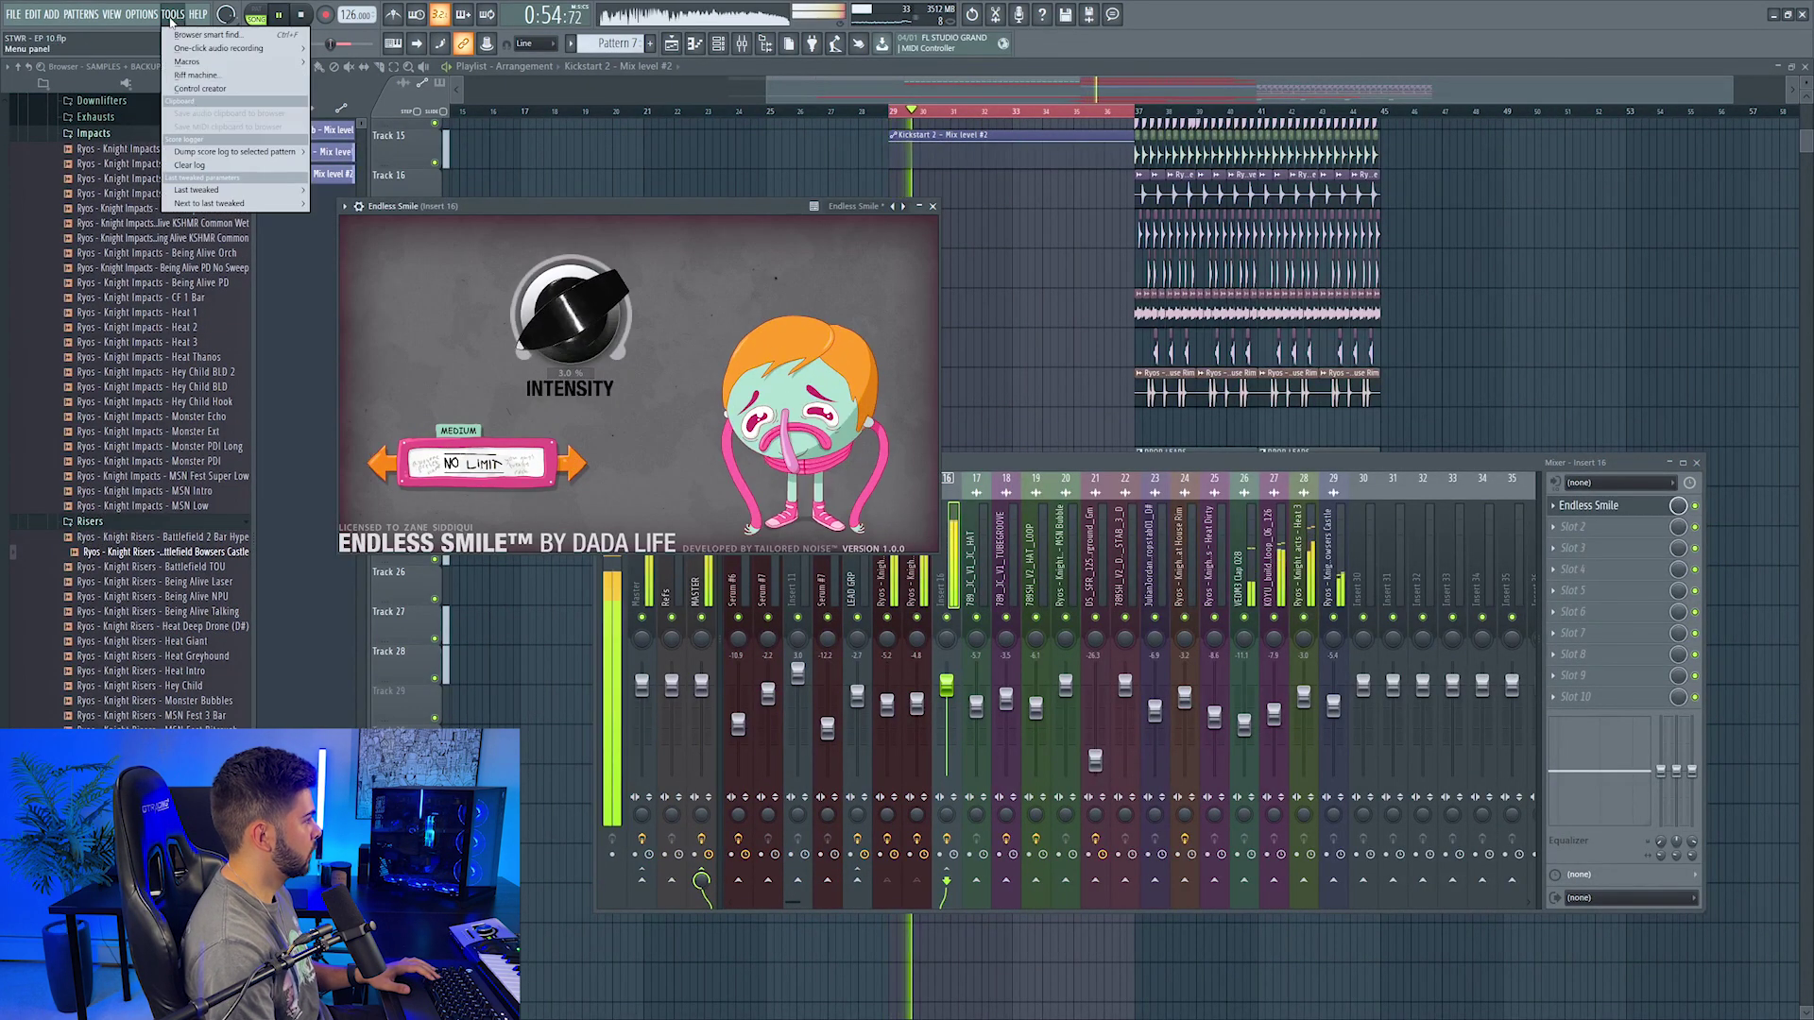
pyautogui.moveTo(225, 193)
pyautogui.click(364, 288)
pyautogui.moveTo(1001, 185); pyautogui.dragTo(981, 633)
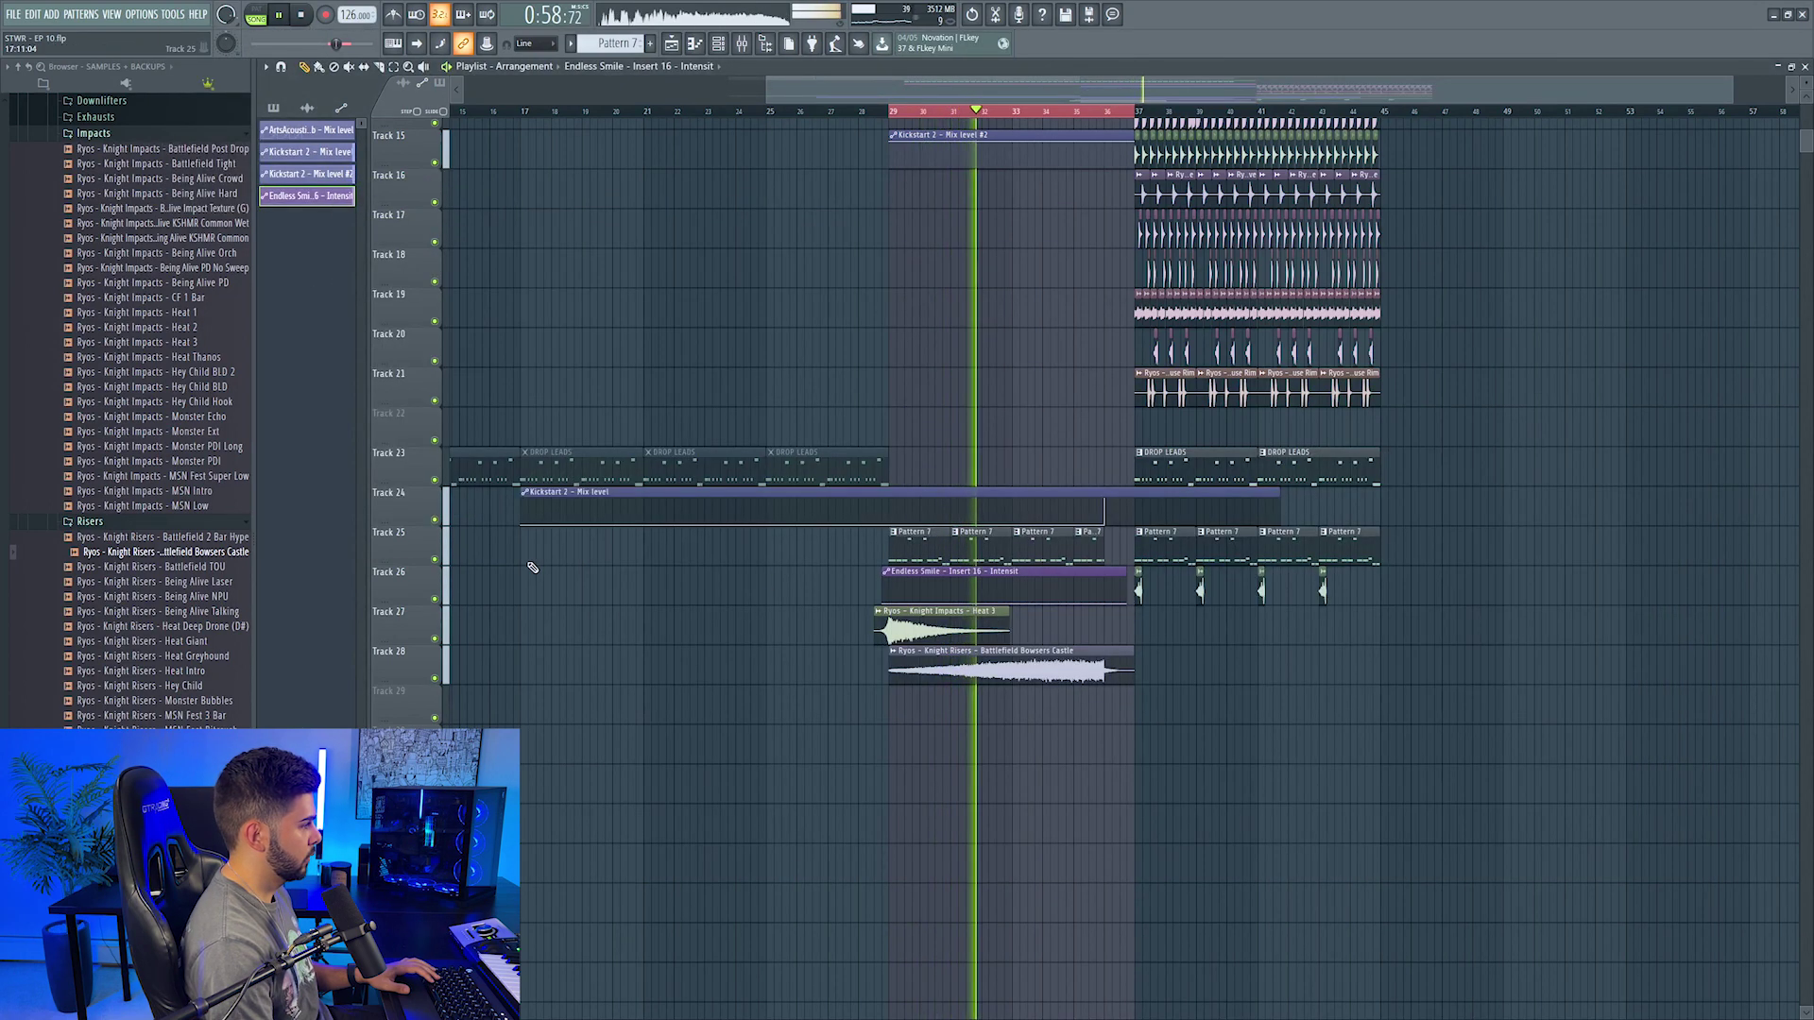
# Step: Insert a playlist track so that the Endless Smile automation has Track 26 to itself
pyautogui.rightClick(413, 572)
pyautogui.click(463, 868)
pyautogui.moveTo(967, 616); pyautogui.dragTo(975, 571)
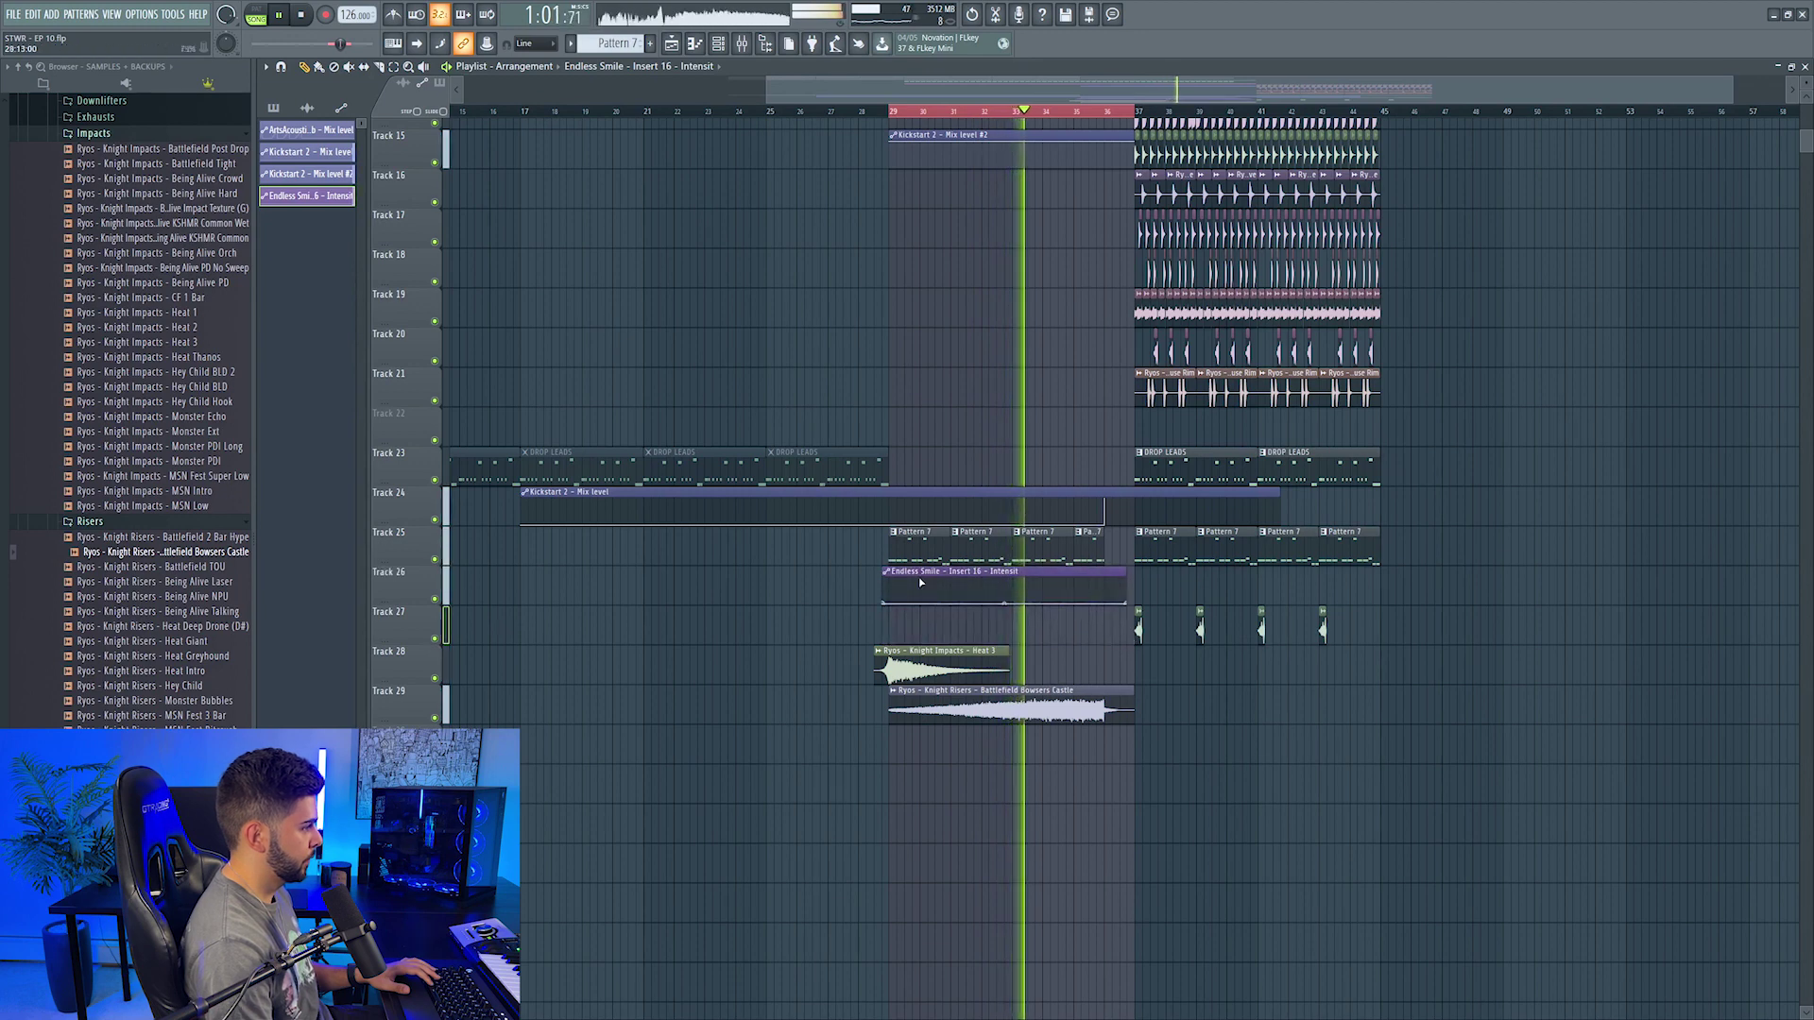
# Step: Shape the Endless Smile automation to rise gradually from bar 29 to bar 36 and fall back by bar 37
pyautogui.rightClick(1105, 586)
pyautogui.rightClick(1012, 596)
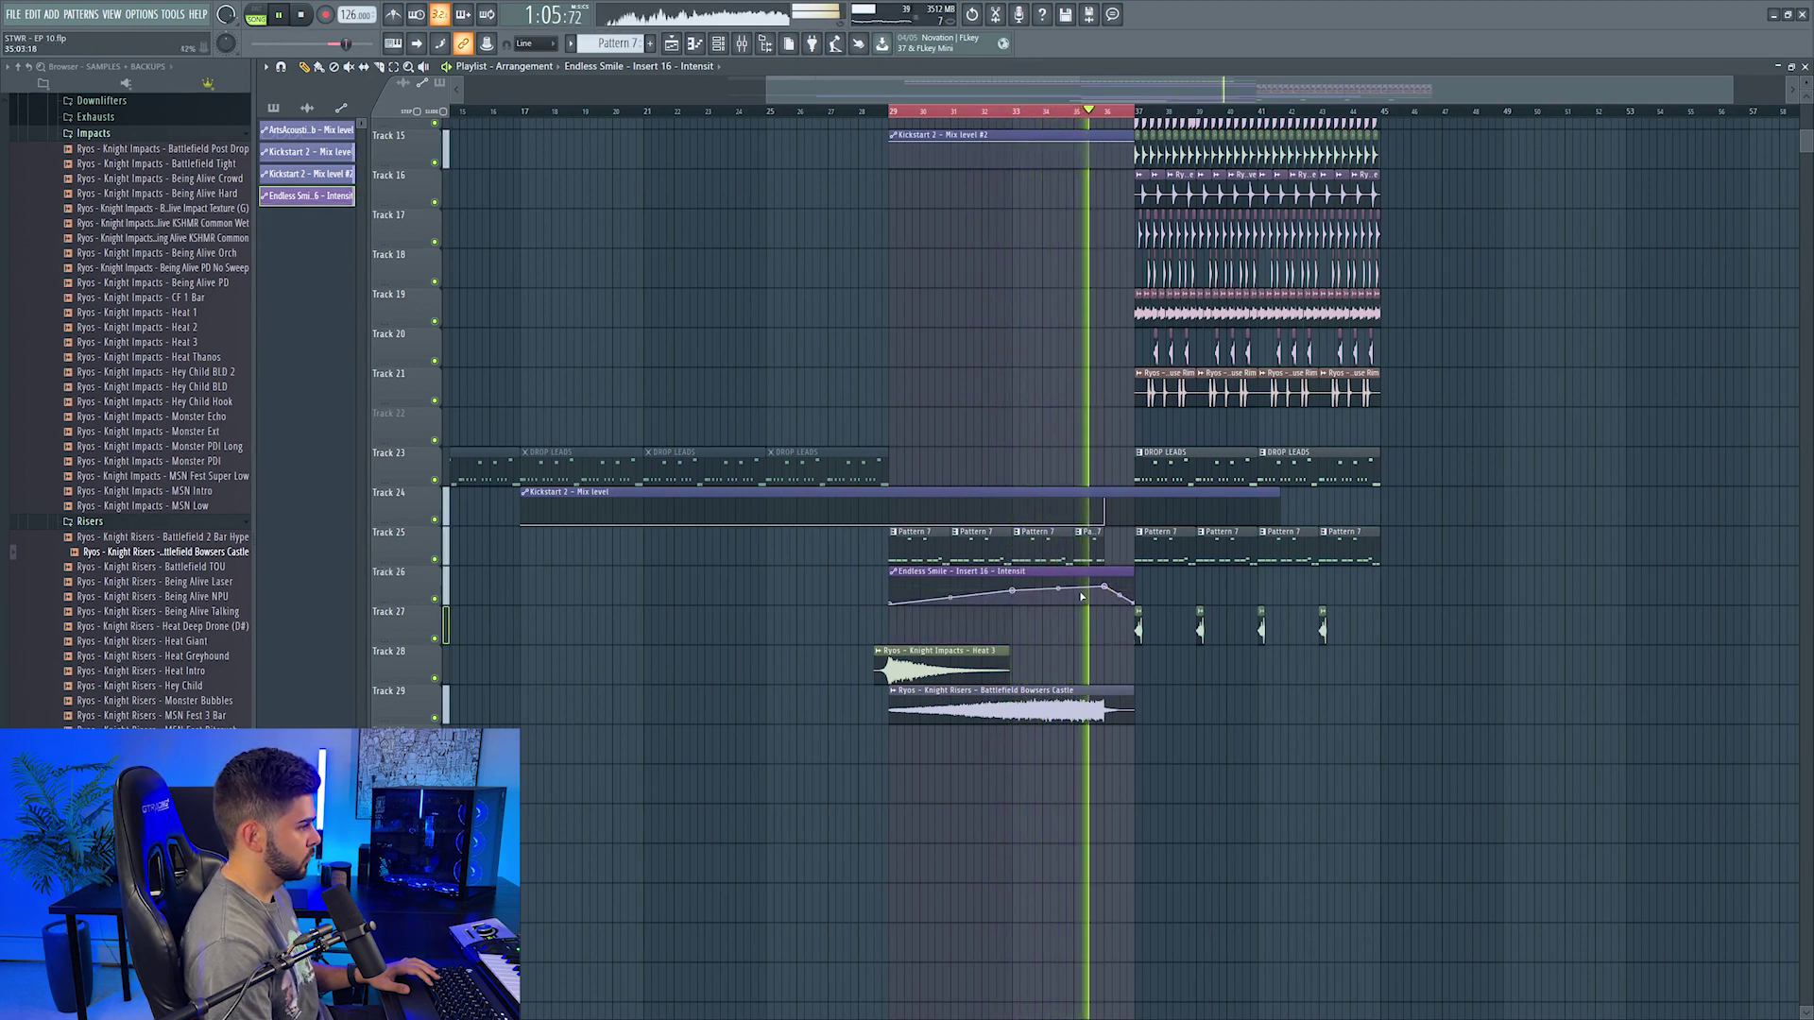
pyautogui.moveTo(1012, 596); pyautogui.dragTo(1104, 593)
pyautogui.press('space')
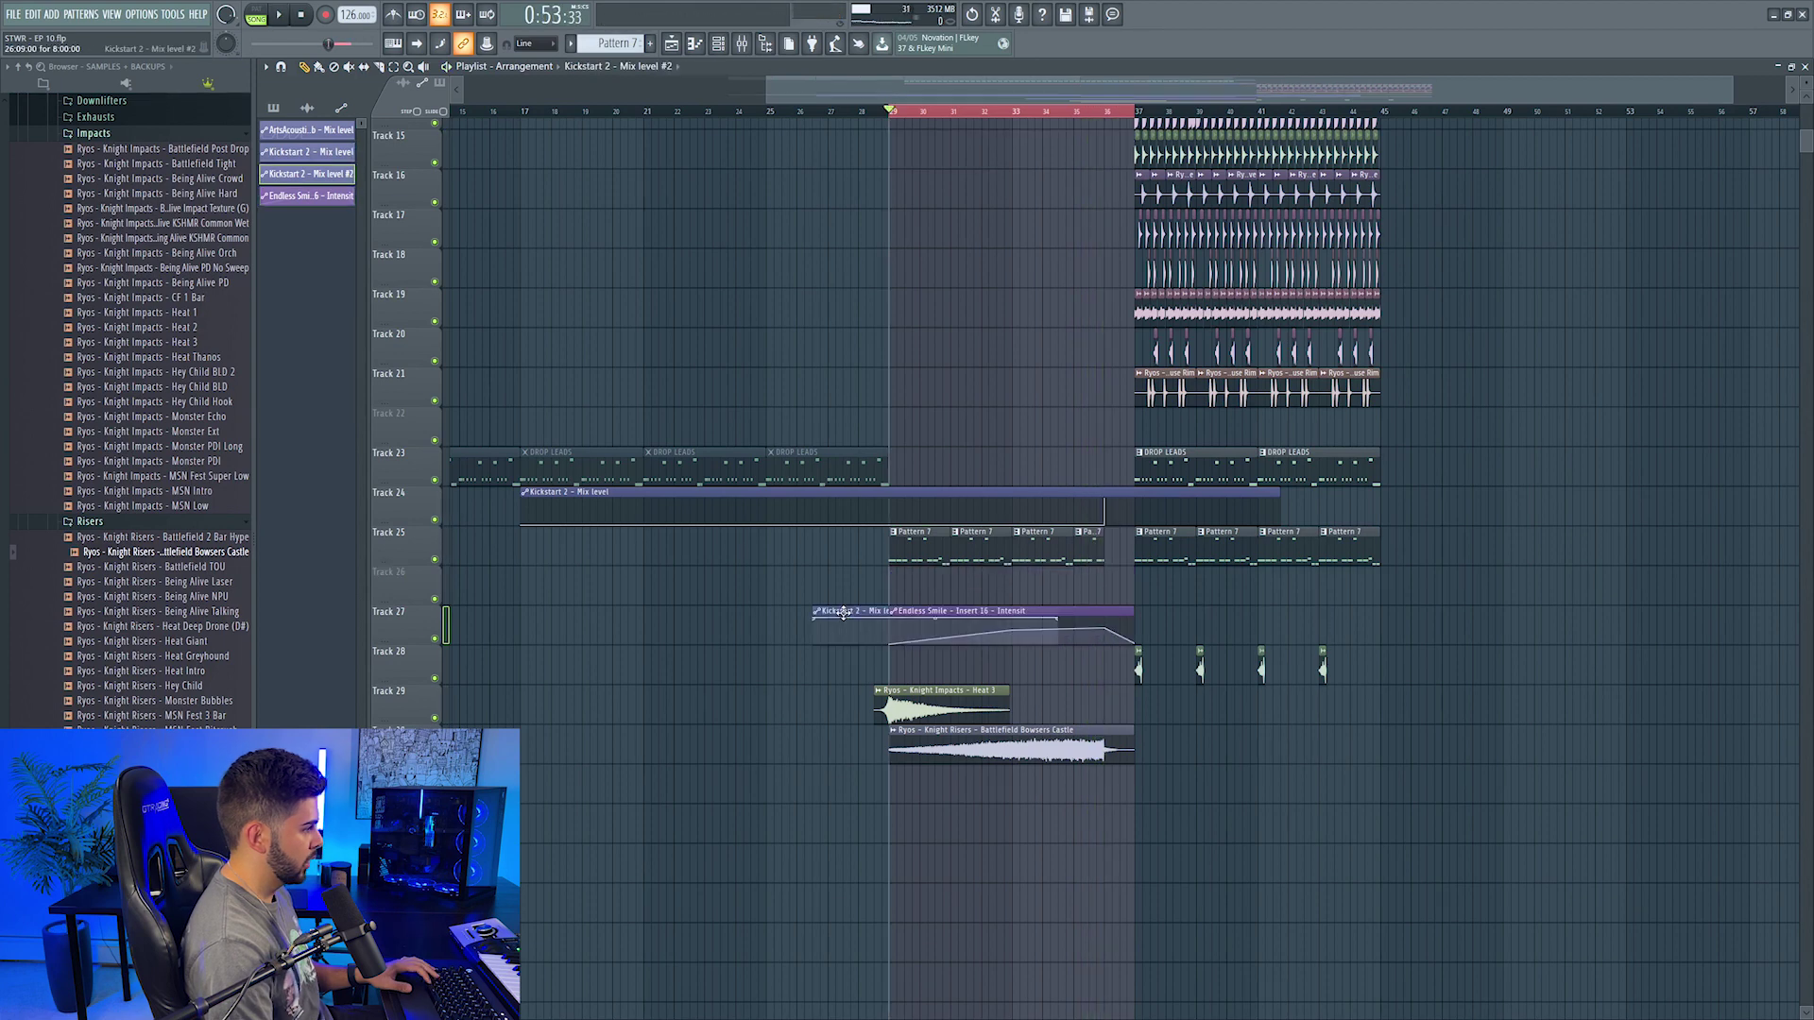
# Step: Place the Kickstart 2 - Mix level #2 automation on Track 26 at bar 29, flat until bar 33 and rising to bar 37
pyautogui.moveTo(841, 610); pyautogui.dragTo(889, 605)
pyautogui.press('space')
pyautogui.rightClick(1013, 604)
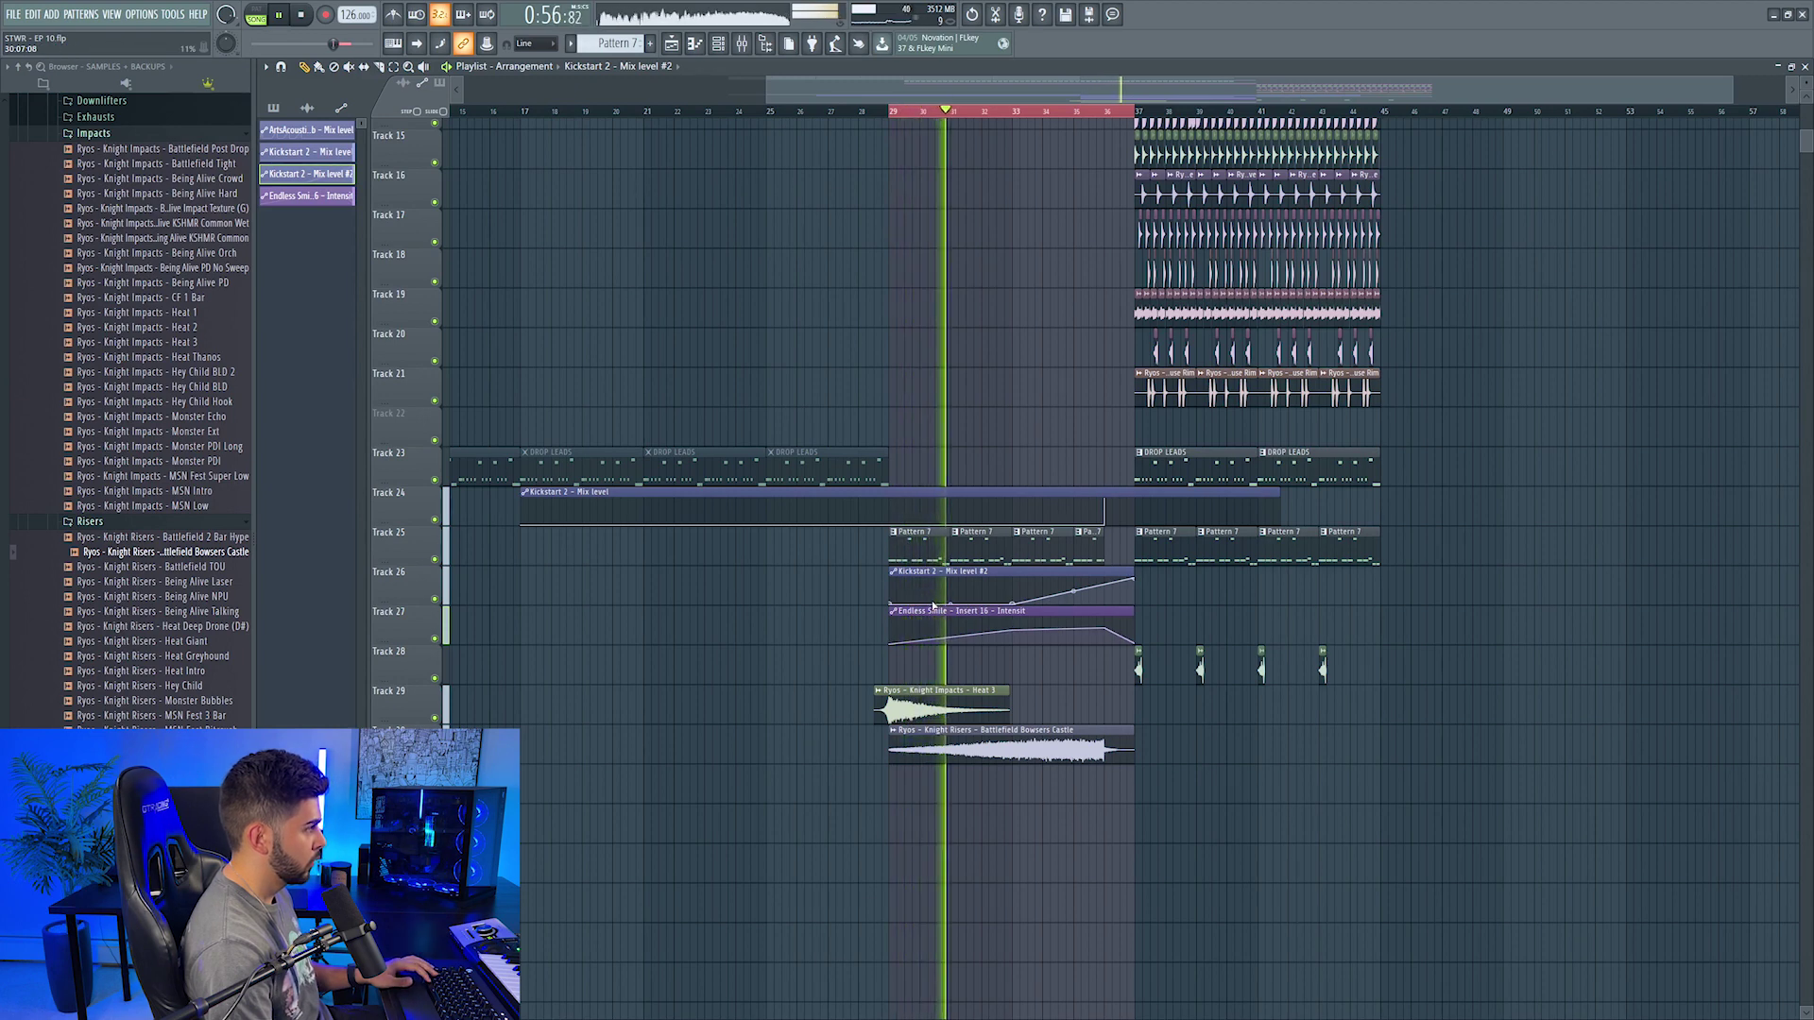
# Step: Undo the last two edits to the Kickstart 2 - Mix level #2 automation and play the build-up from bar 29
pyautogui.hotkey('ctrl', 'alt', 'z')
pyautogui.hotkey('ctrl', 'alt', 'z')
pyautogui.press('space')
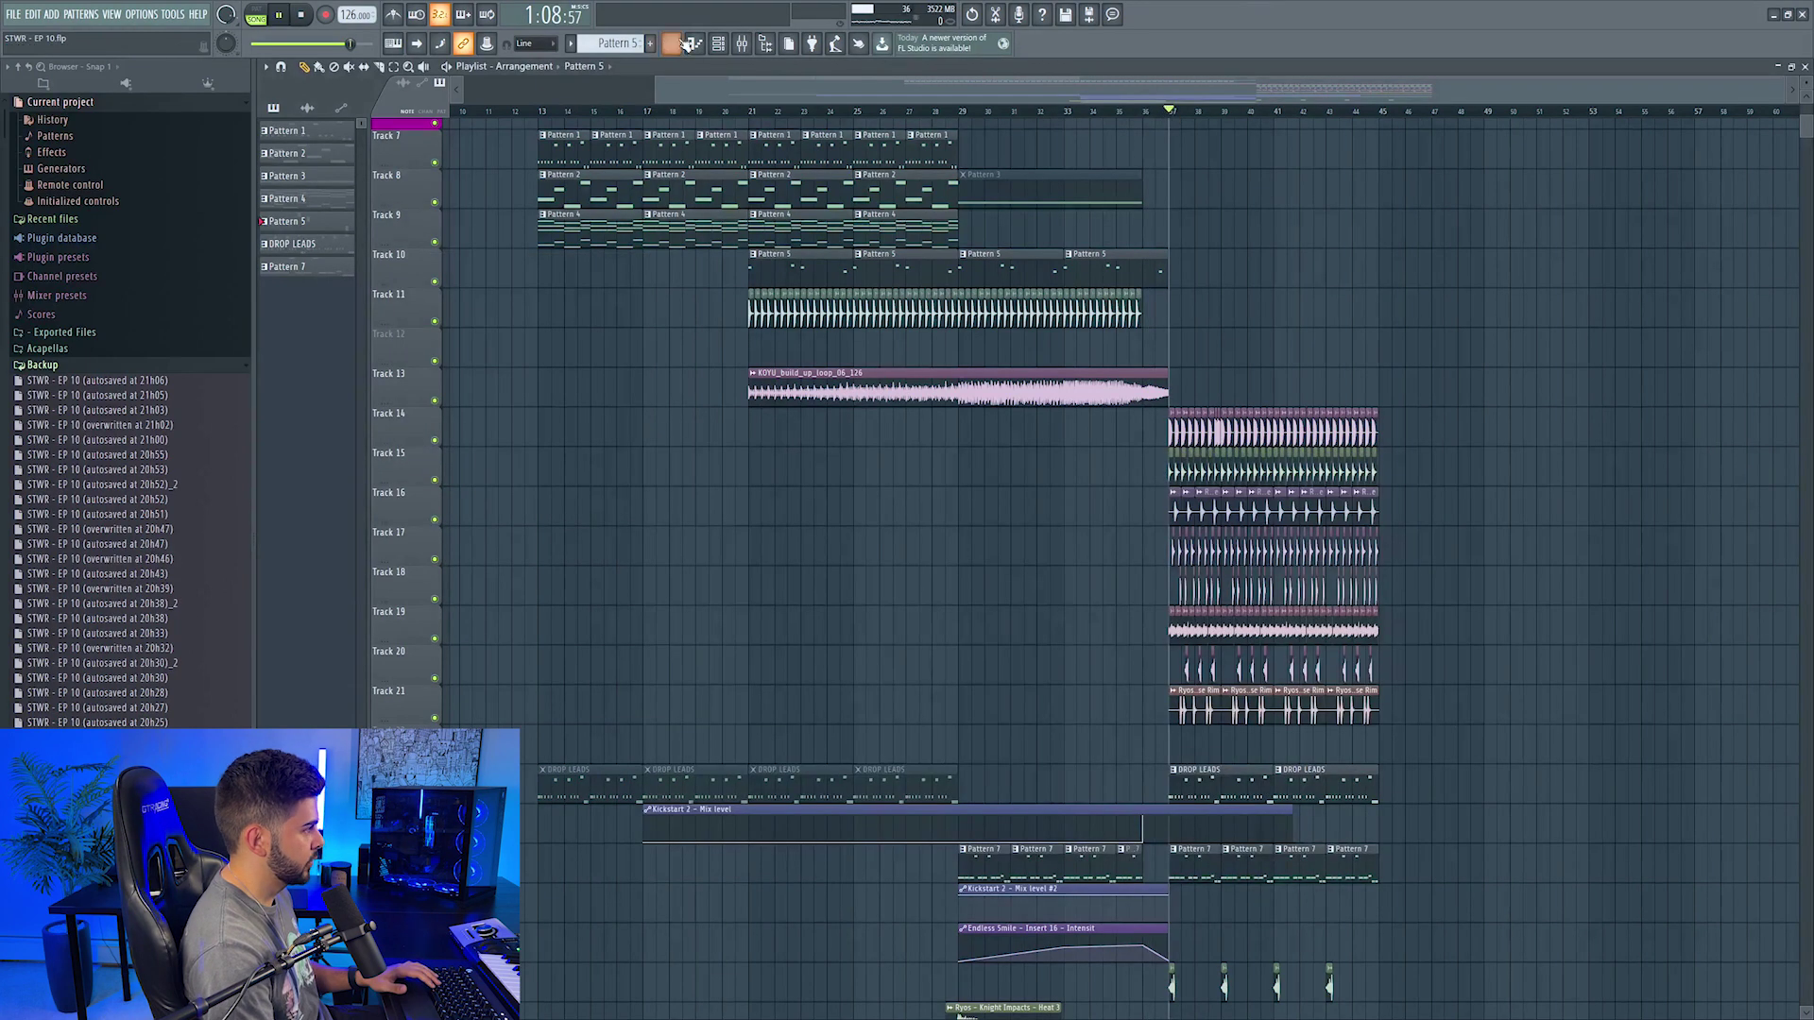
pyautogui.press('F9')
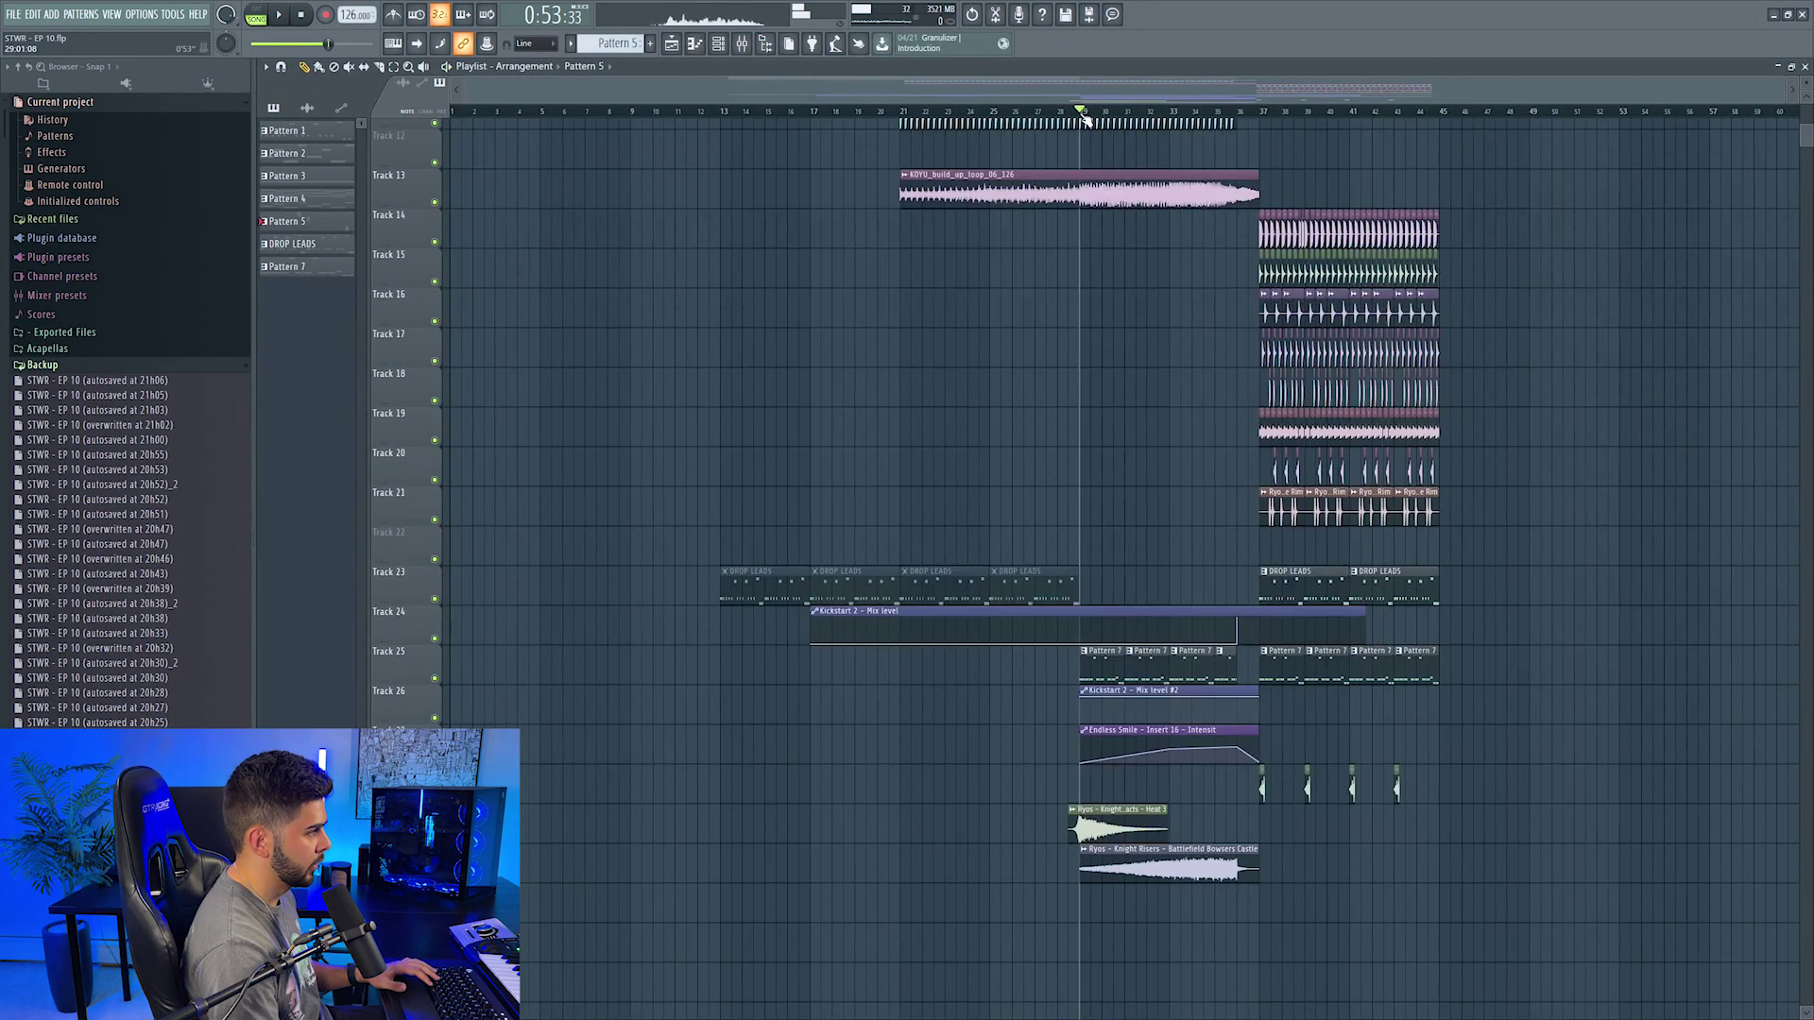
pyautogui.press('space')
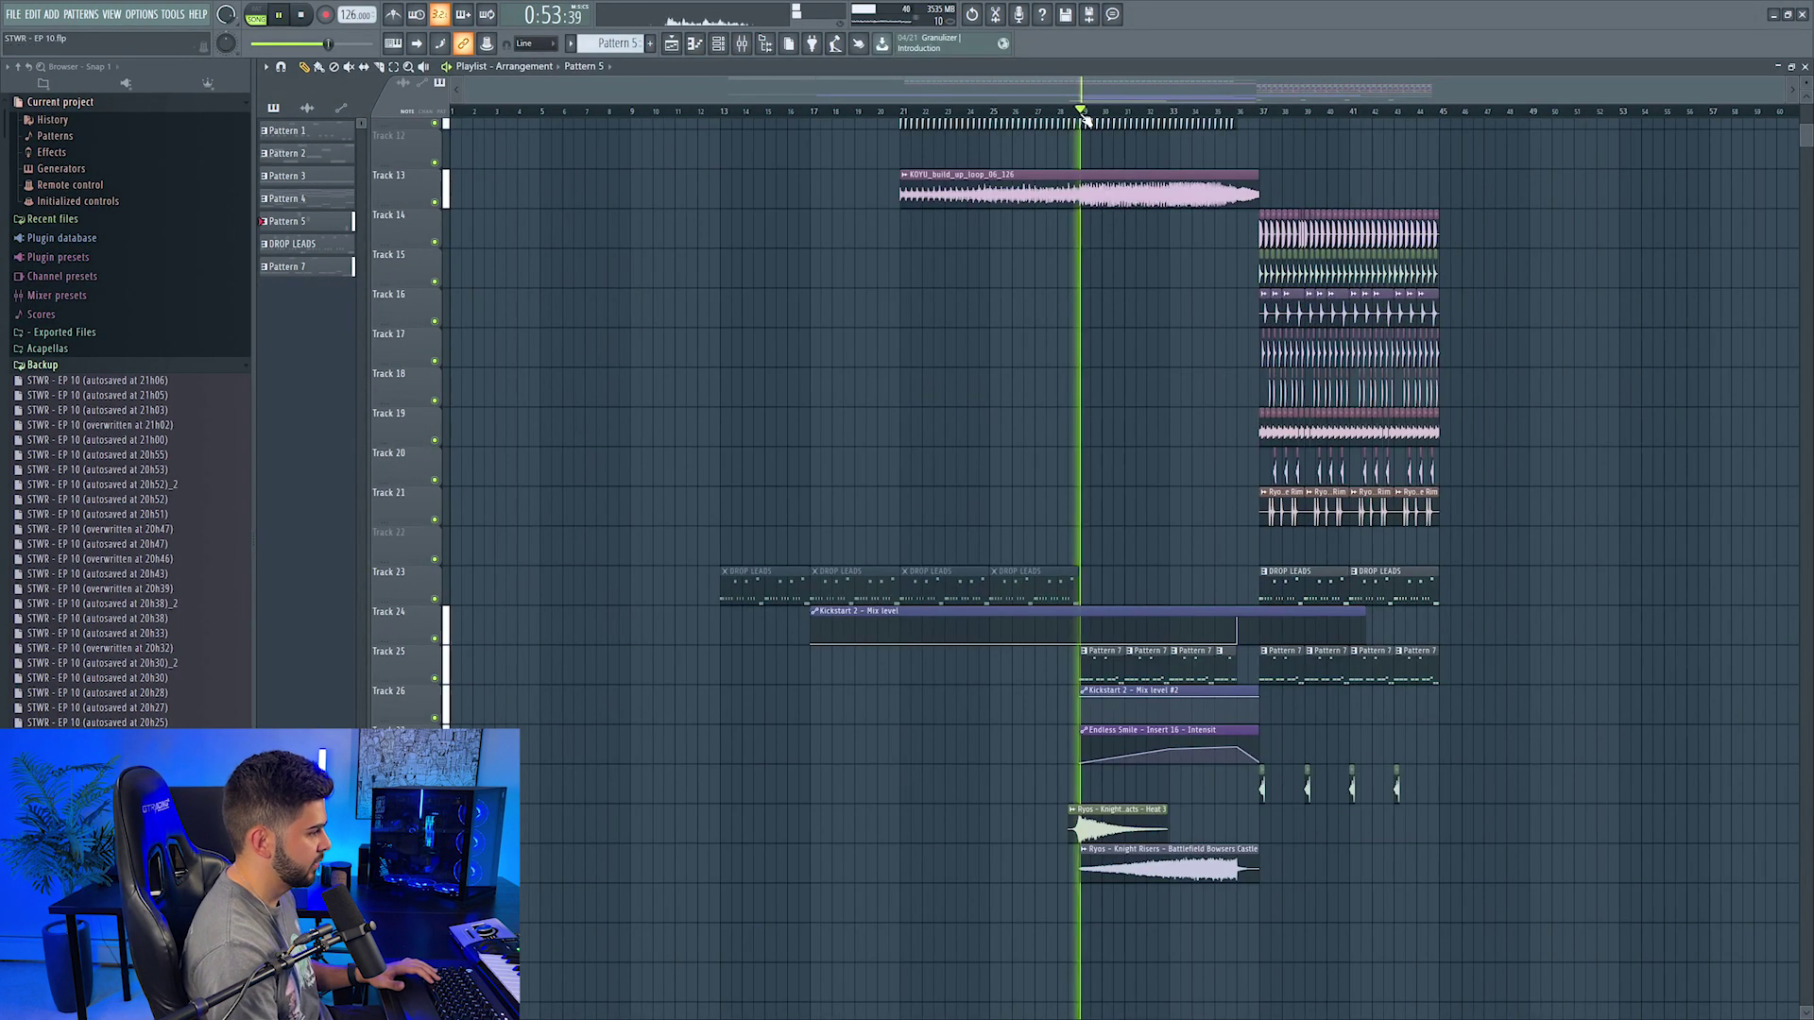
pyautogui.click(742, 45)
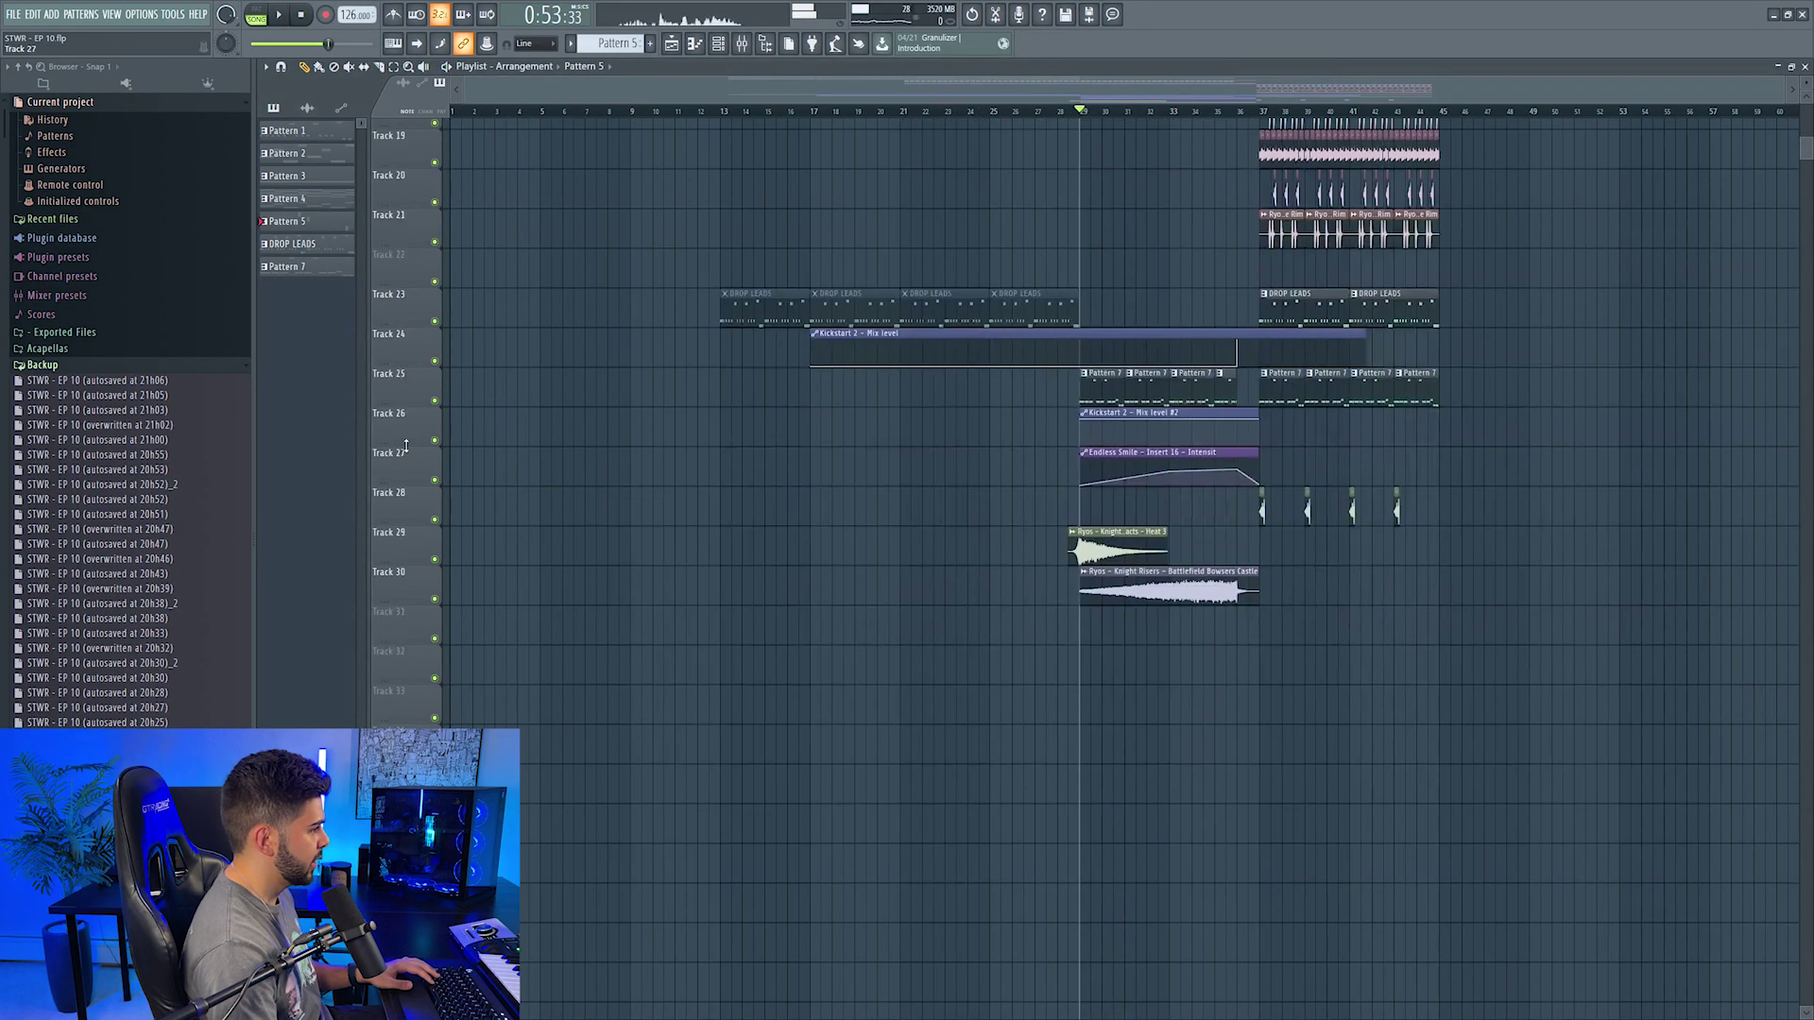
# Step: Insert an empty track at Track 26 and place the Waves RBass Mono - Mix level automation on it over bars 29 to 37
pyautogui.rightClick(389, 409)
pyautogui.click(980, 347)
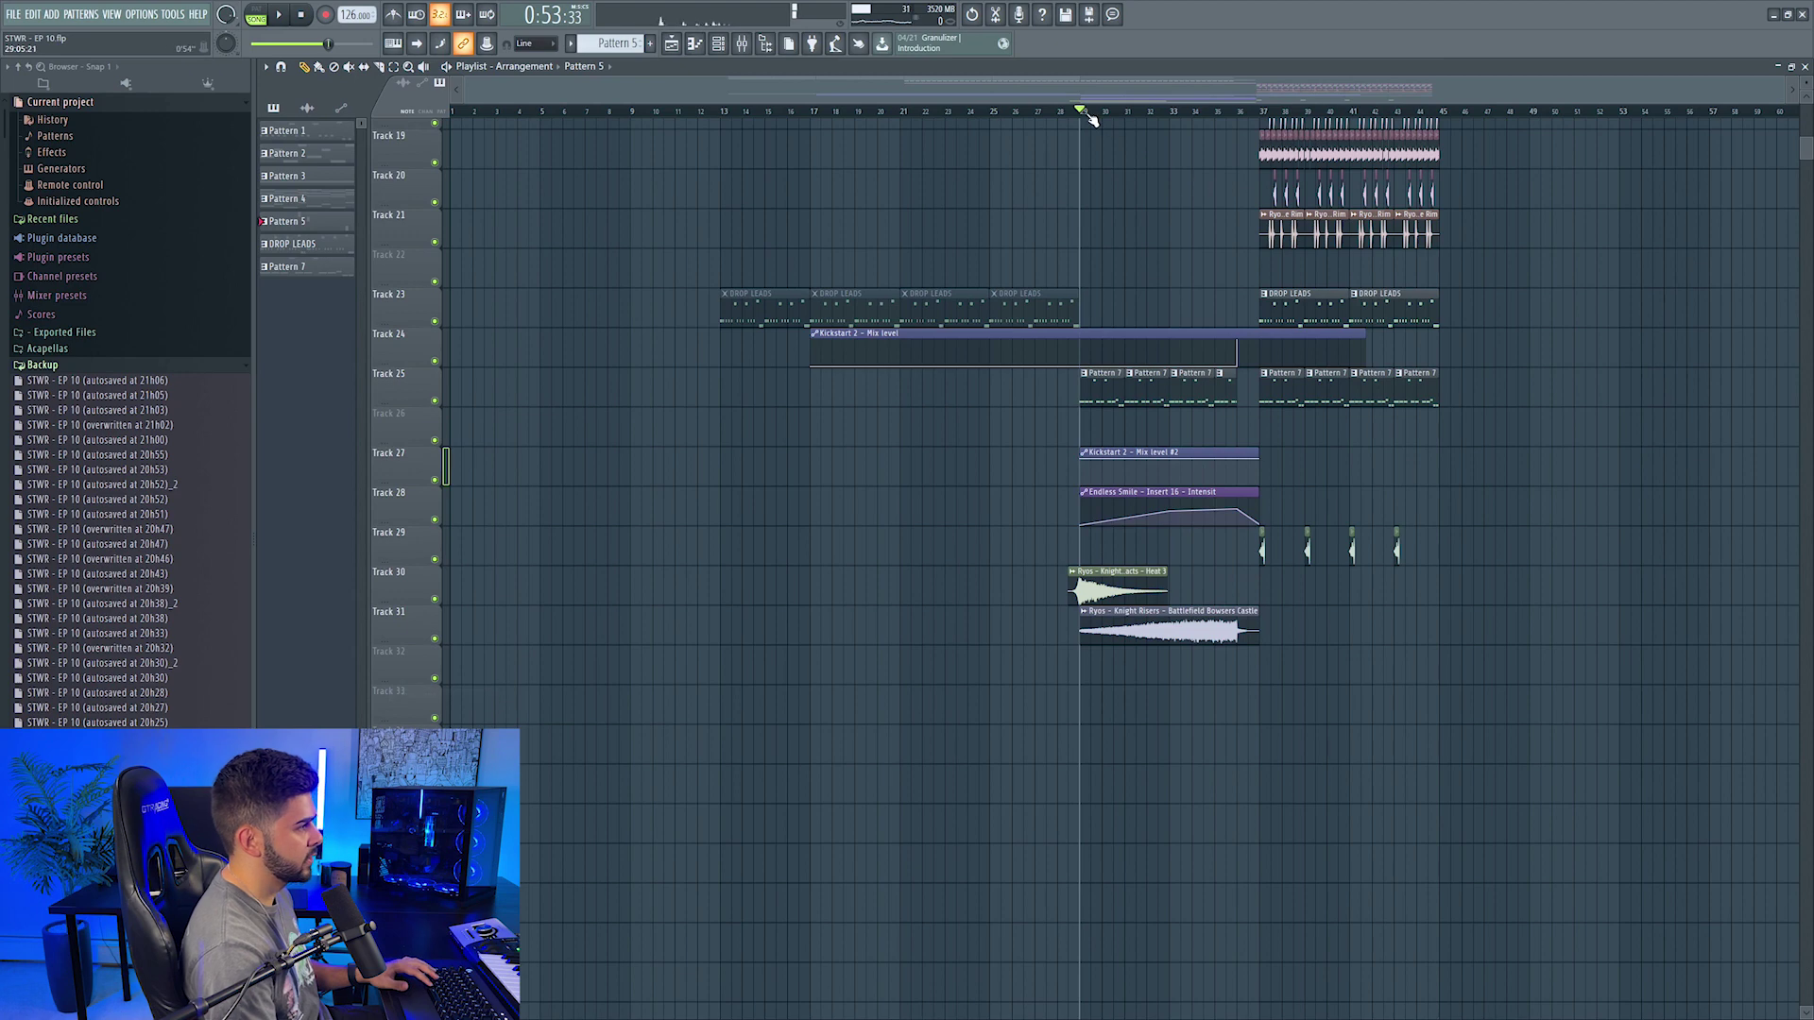
pyautogui.moveTo(1089, 118); pyautogui.dragTo(1262, 117)
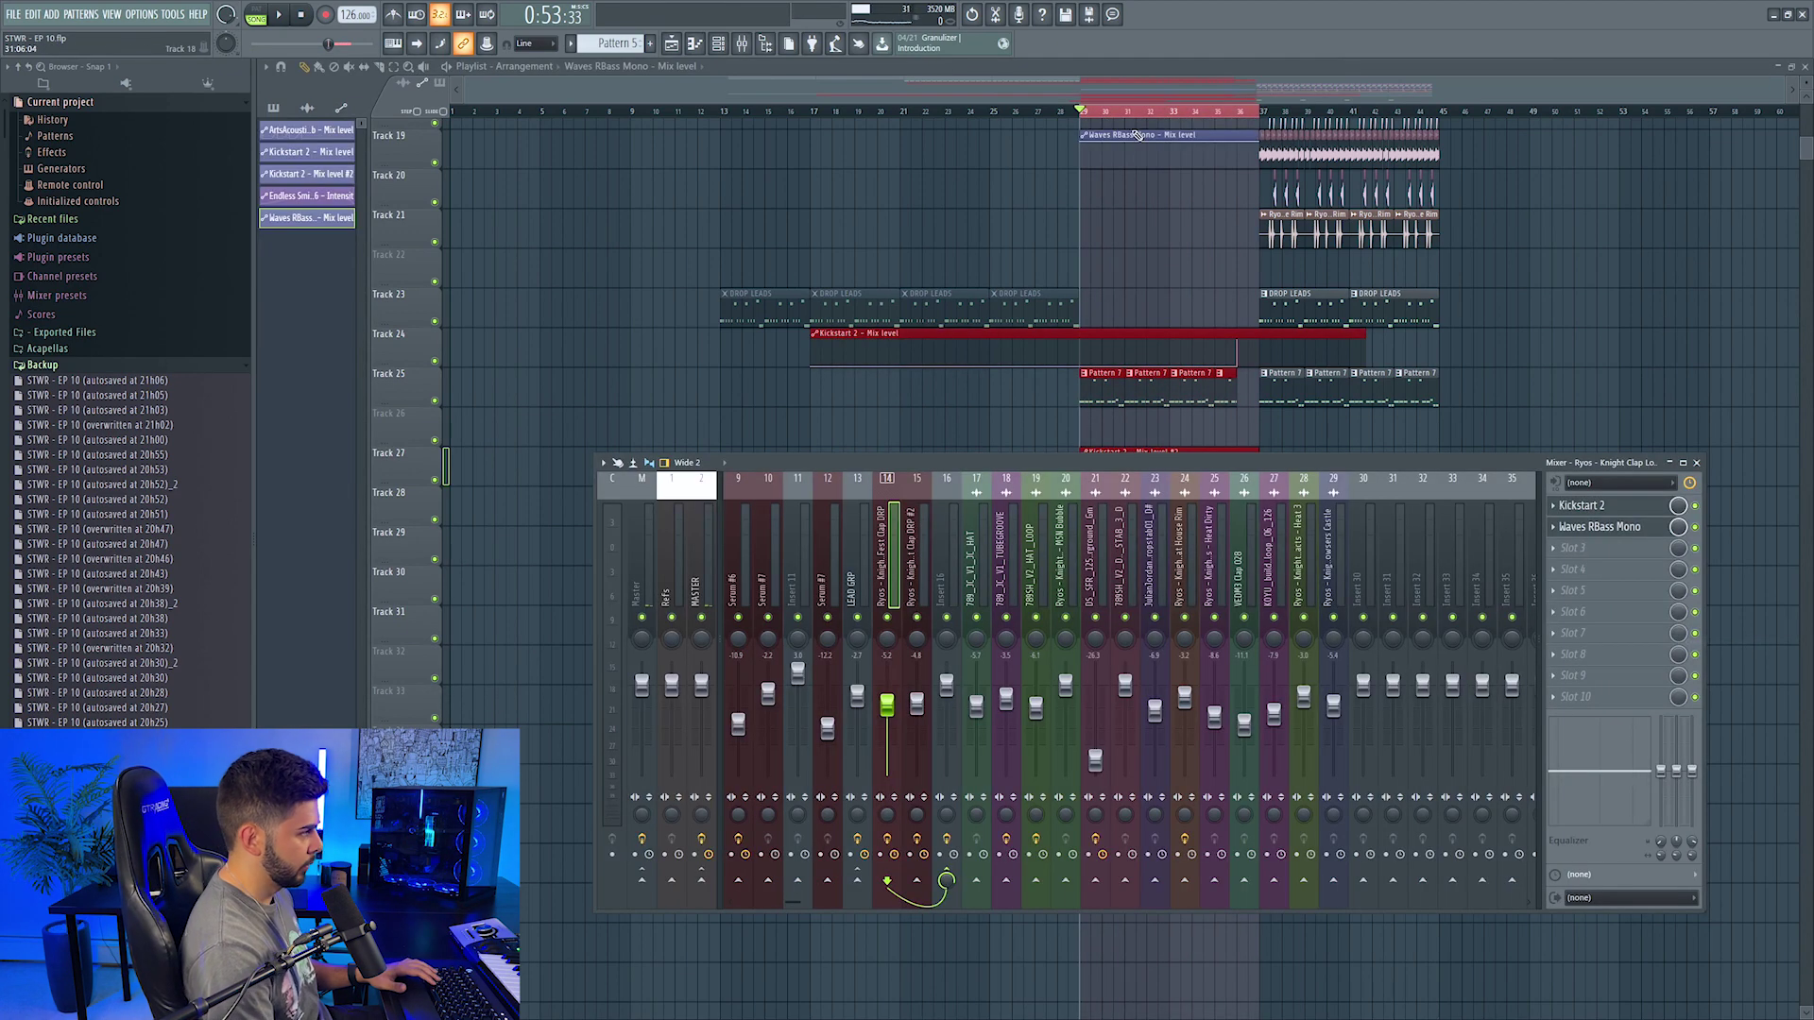
pyautogui.moveTo(1136, 135); pyautogui.dragTo(1127, 438)
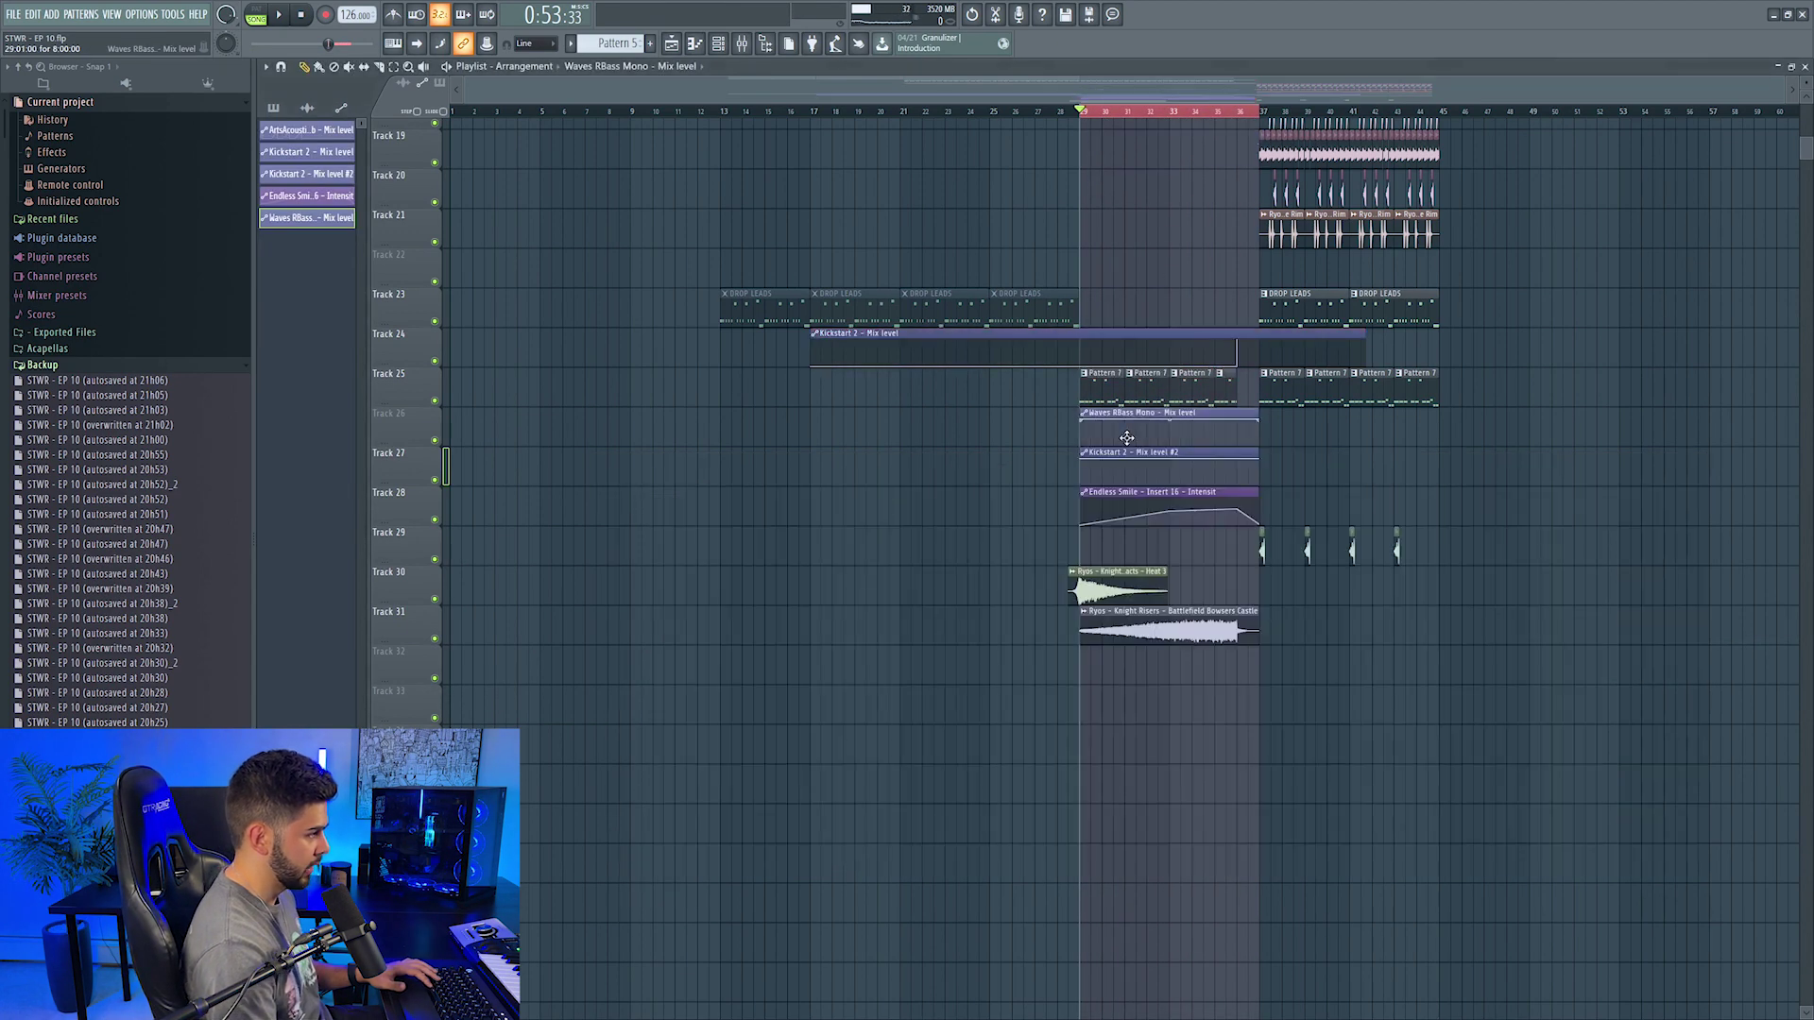
# Step: Set ValhallaRoom on the VEDM3 Clap 028 mixer track to a 17.1% mix and 1.33 s decay during playback
pyautogui.click(862, 113)
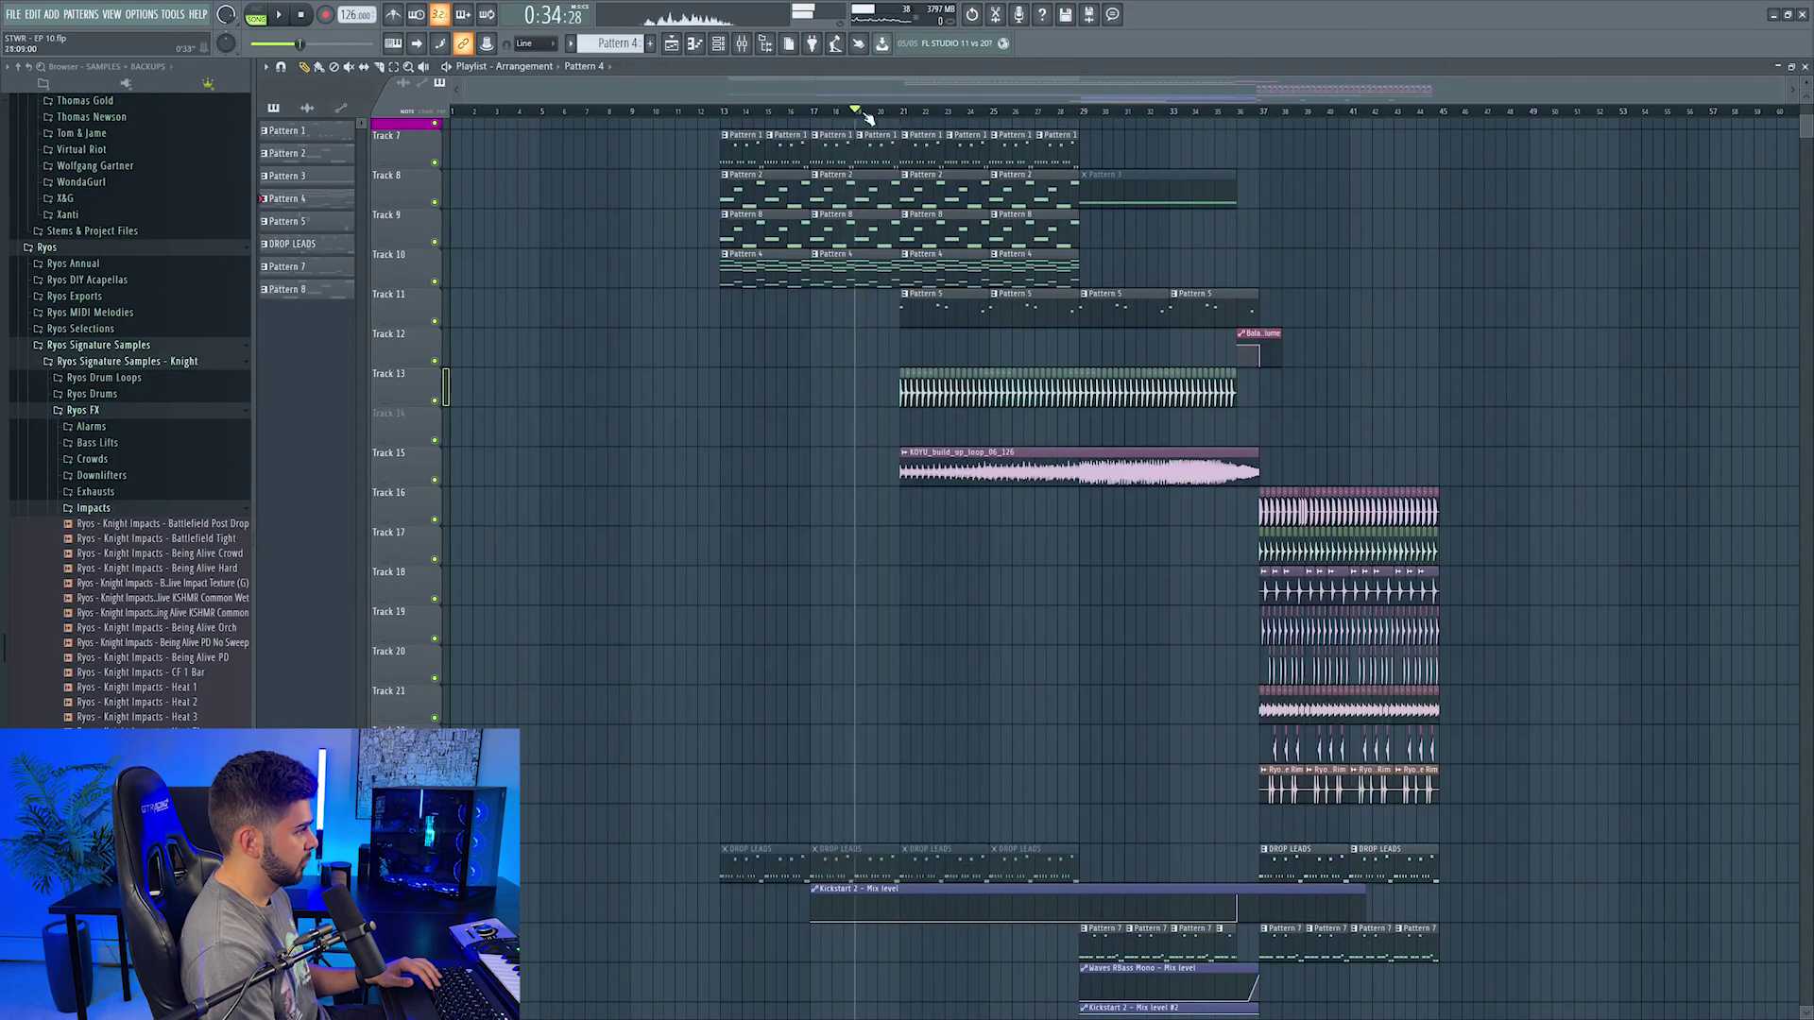
pyautogui.press('space')
pyautogui.press('F9')
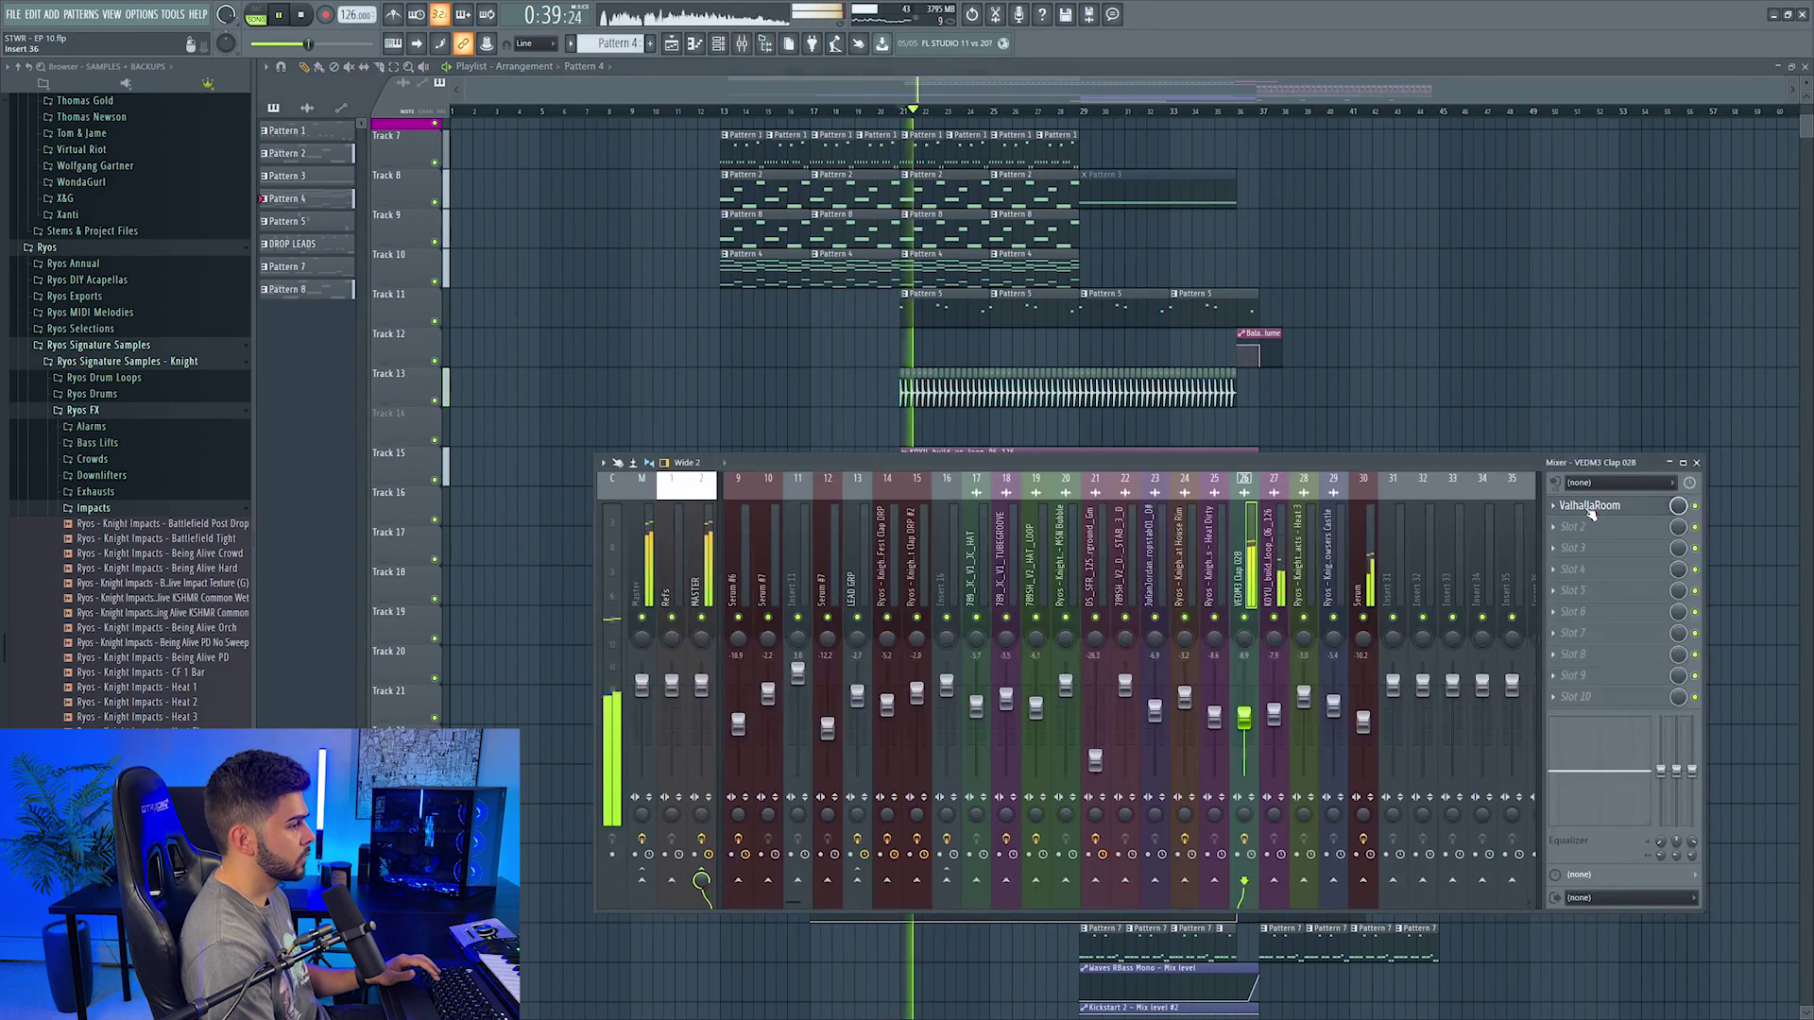
pyautogui.click(1590, 507)
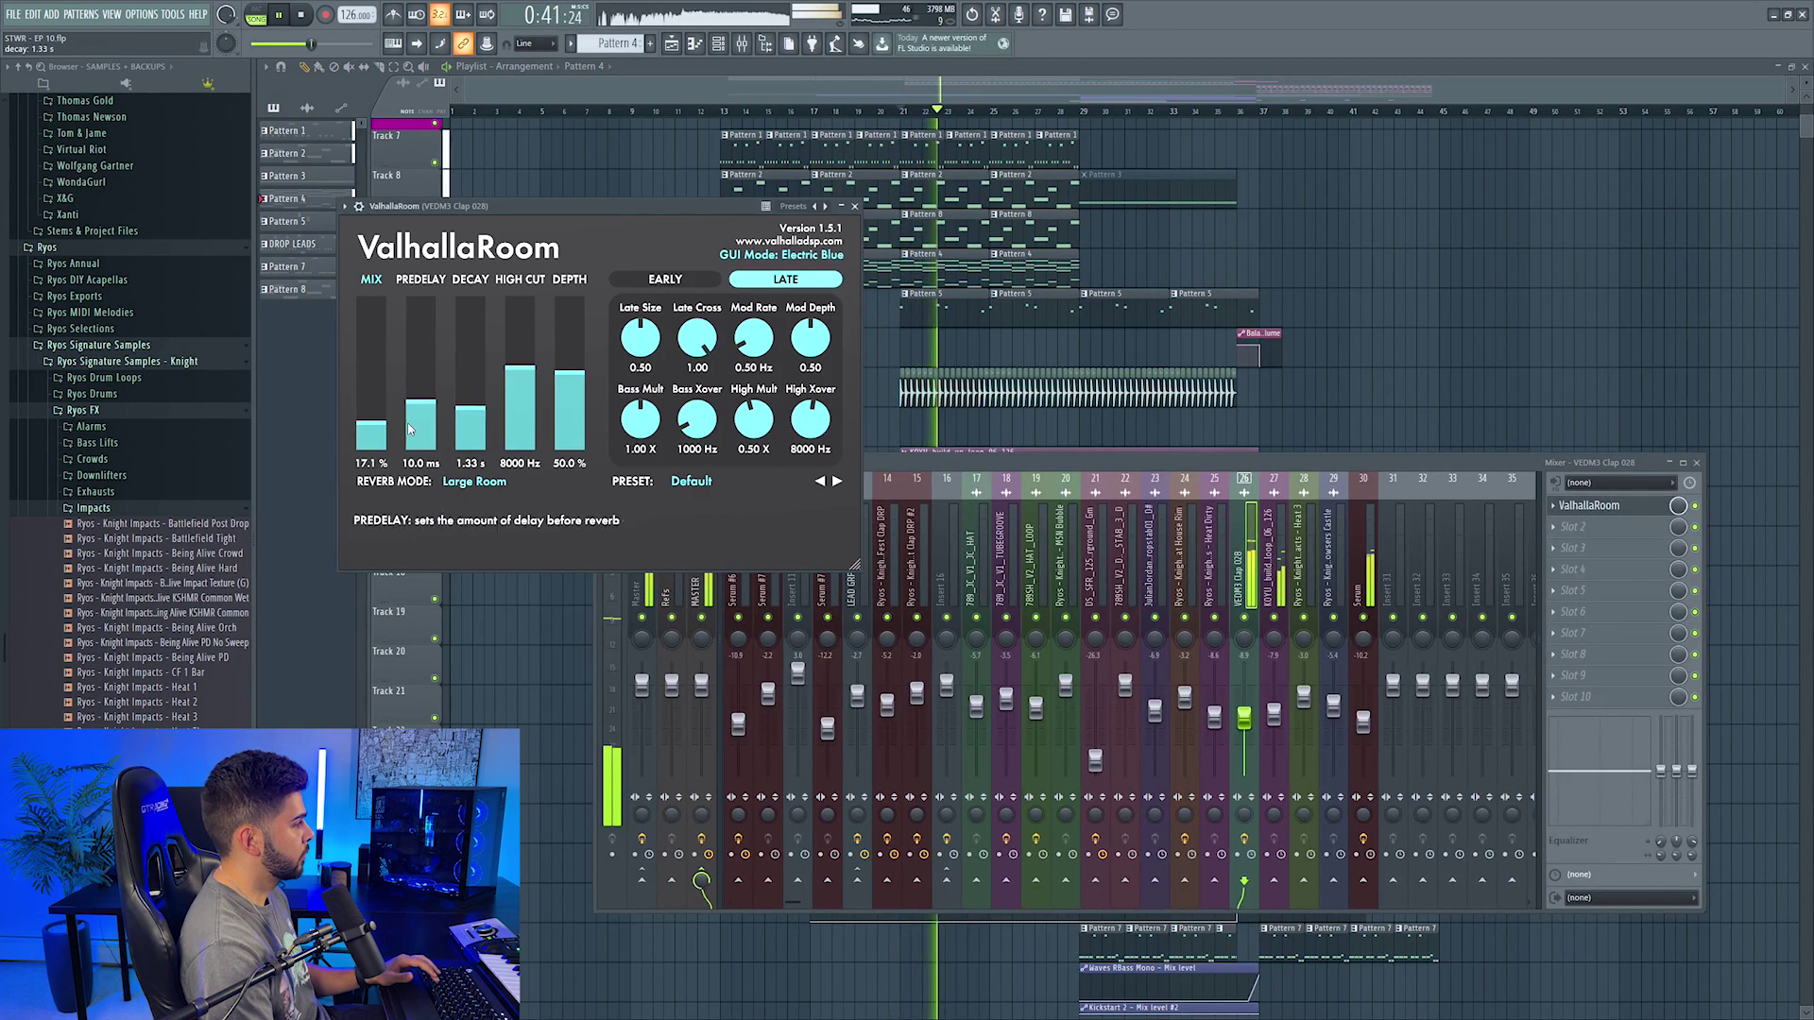
pyautogui.moveTo(661, 89); pyautogui.dragTo(709, 90)
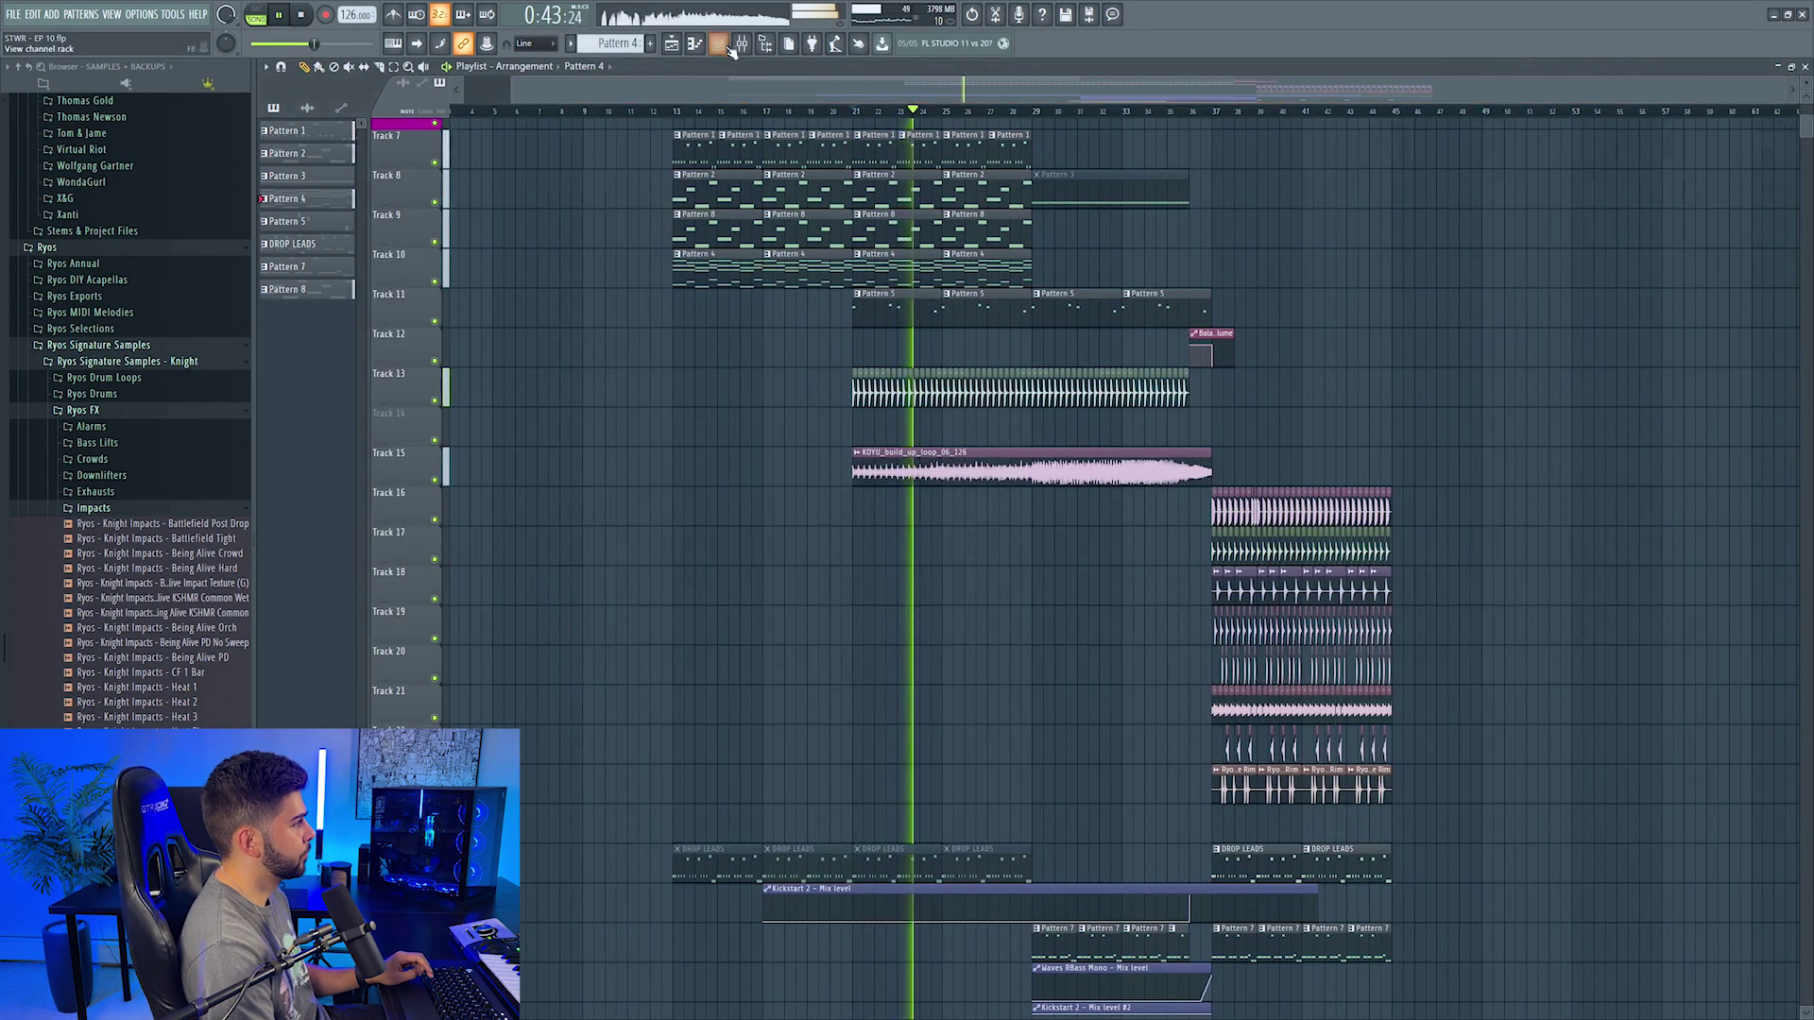
pyautogui.press('F9')
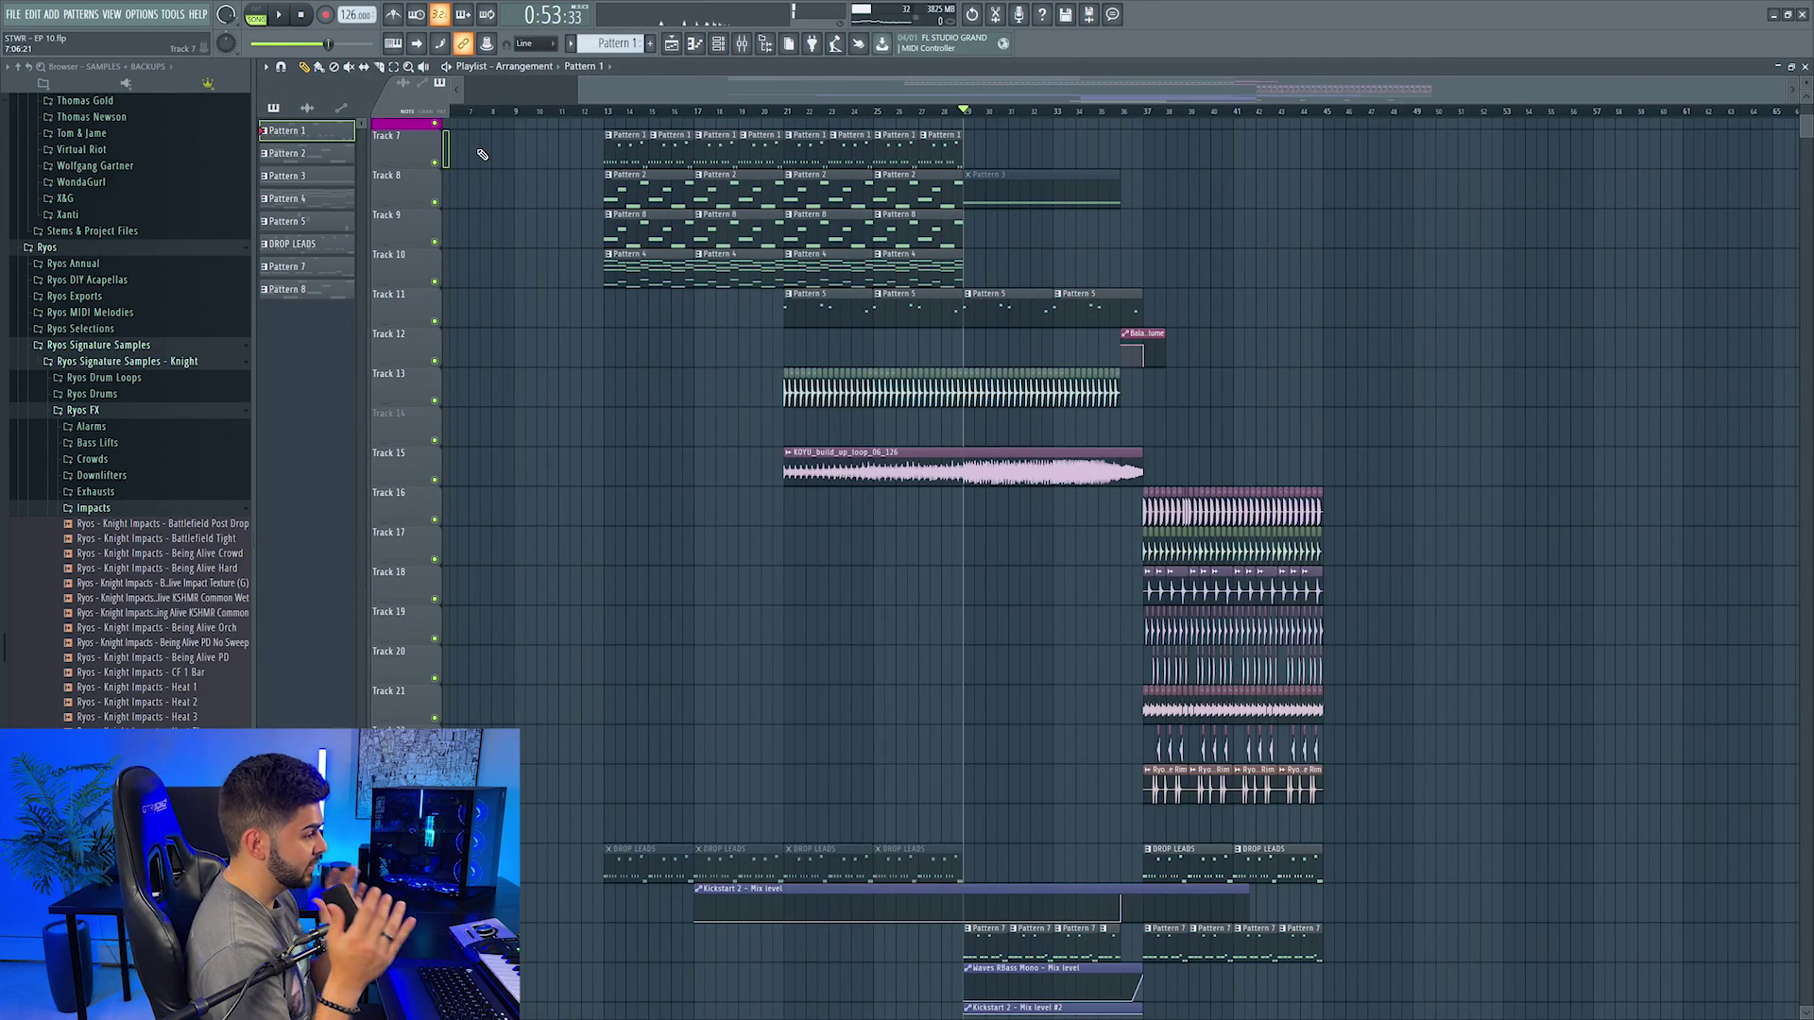
# Step: Mute the pattern clips on Tracks 7 to 10, audition the build-up from bar 21 and the drop from bar 37, and save the project
pyautogui.scroll(1, 605, 218)
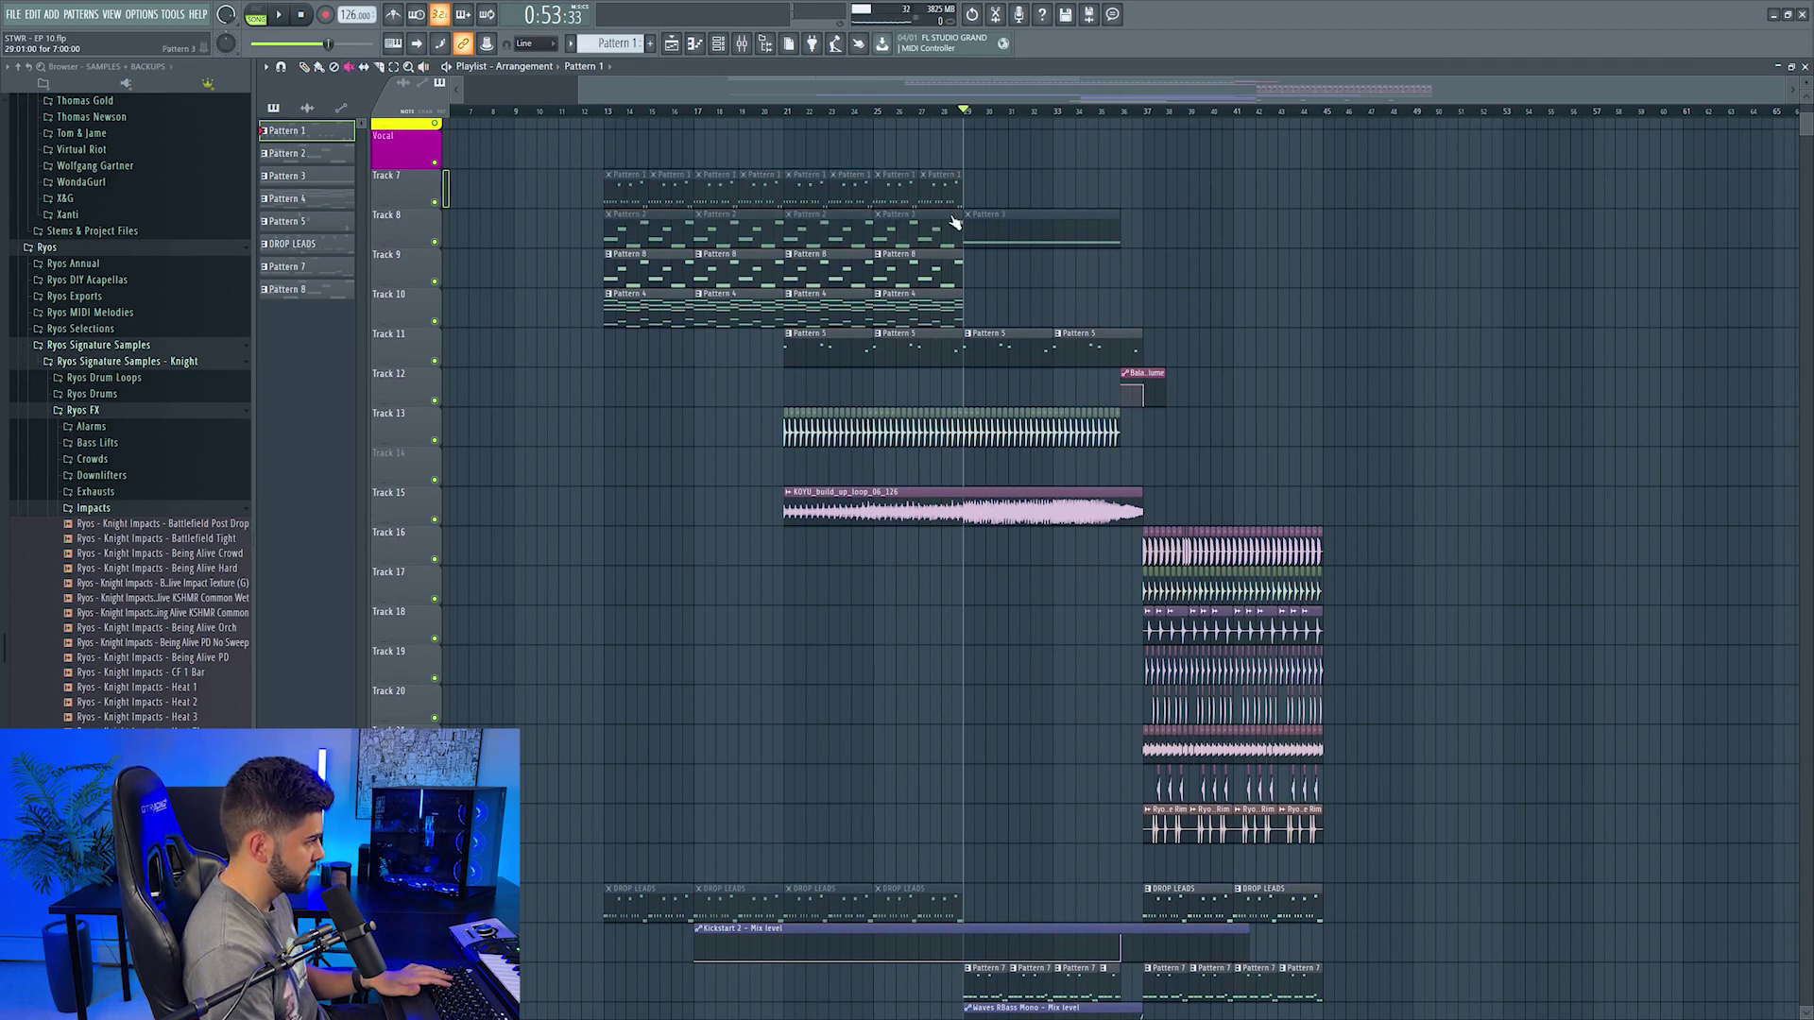
pyautogui.click(782, 110)
pyautogui.scroll(2, 781, 110)
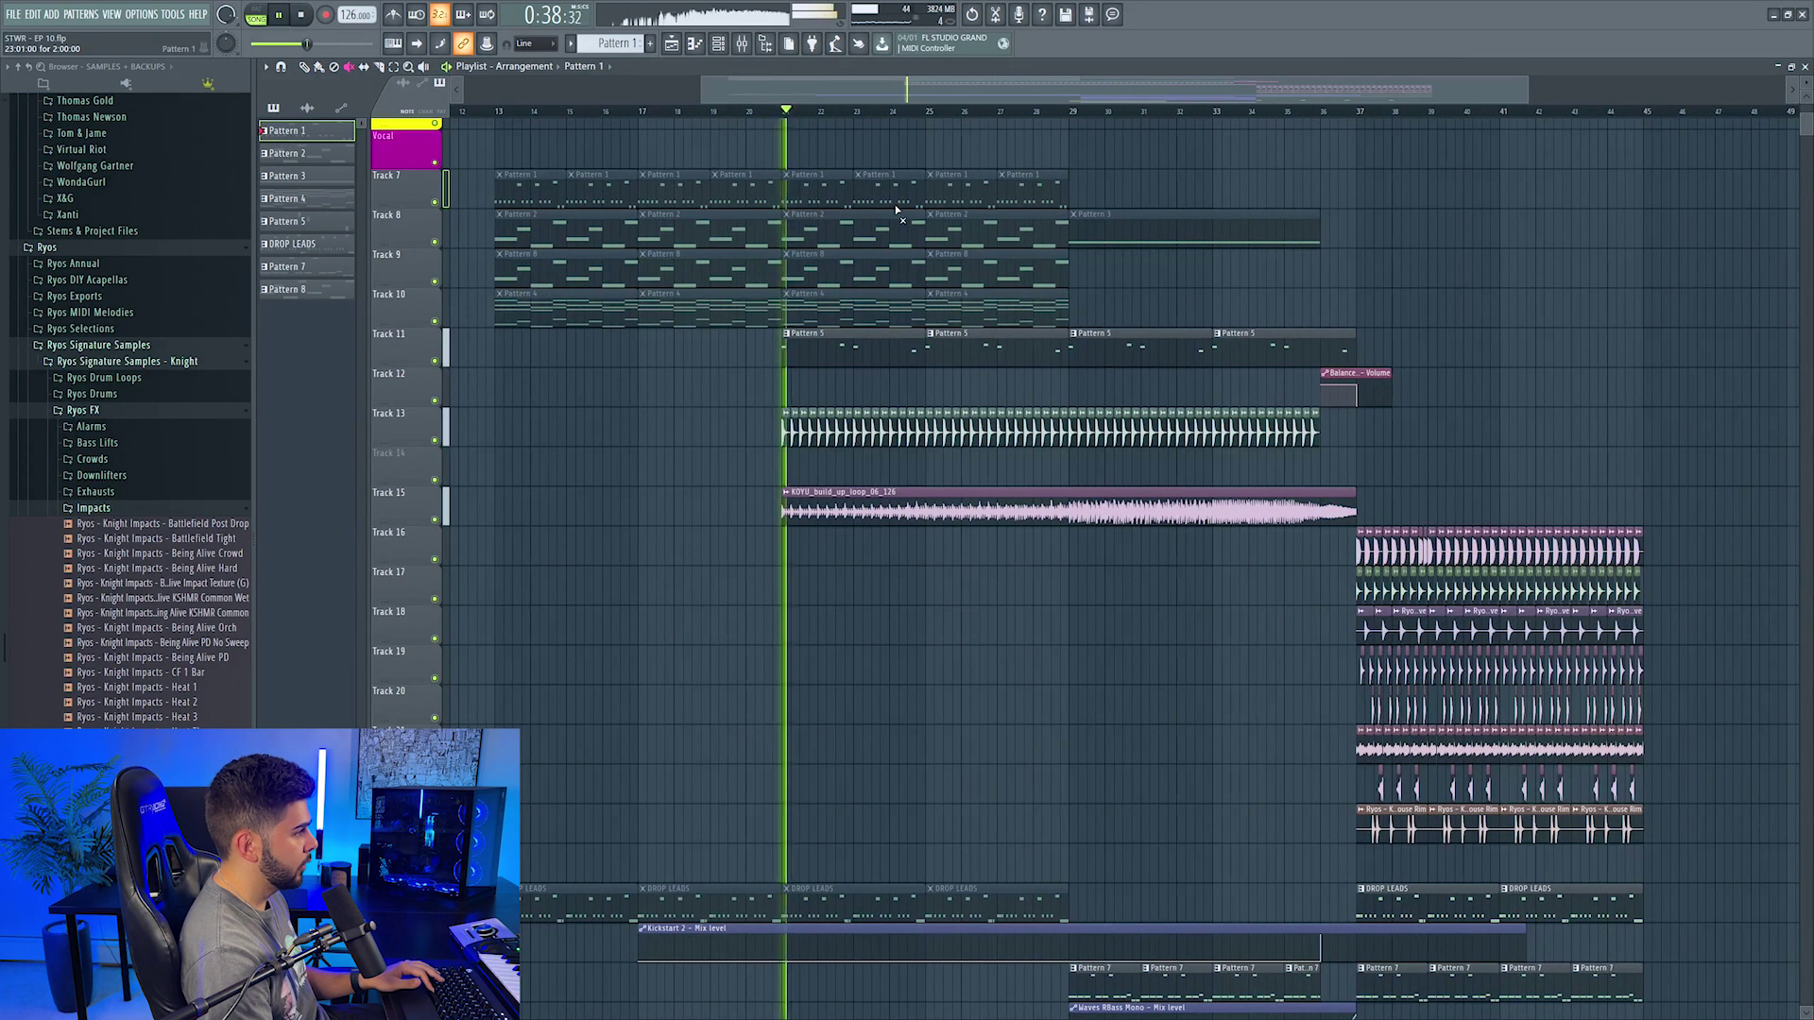
pyautogui.press('space')
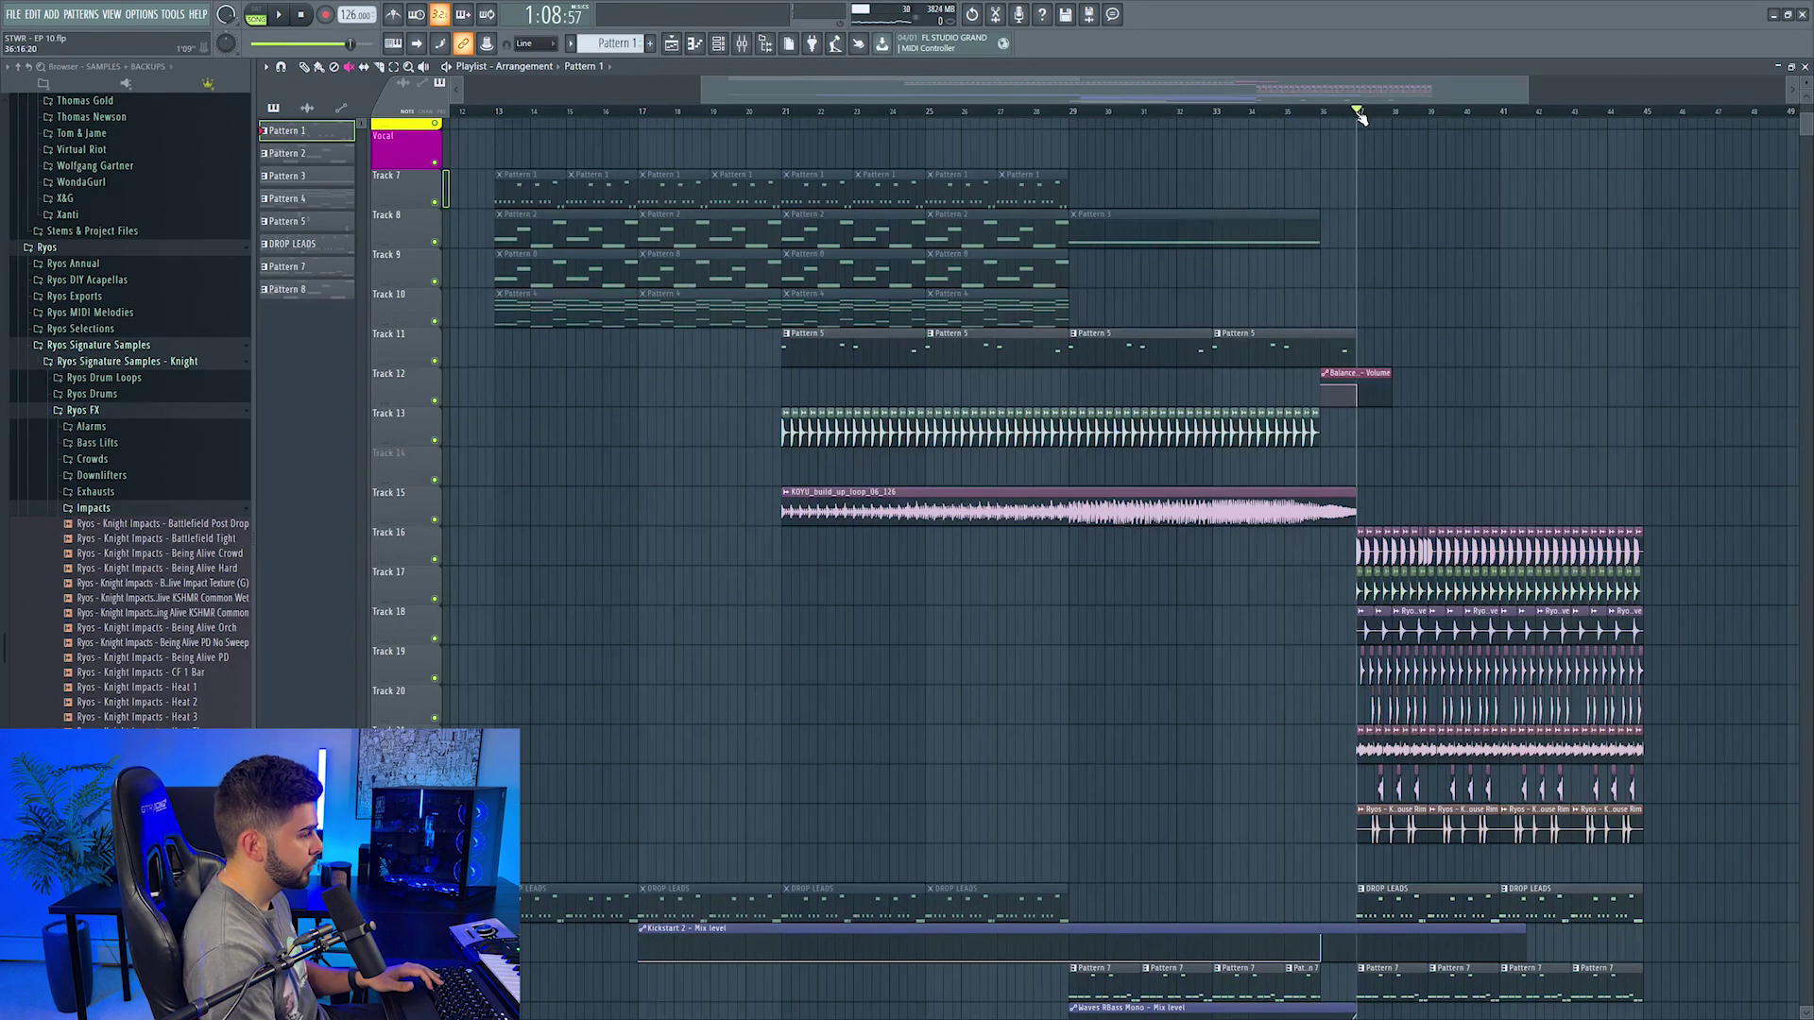
pyautogui.scroll(-2, 1360, 115)
pyautogui.press('space')
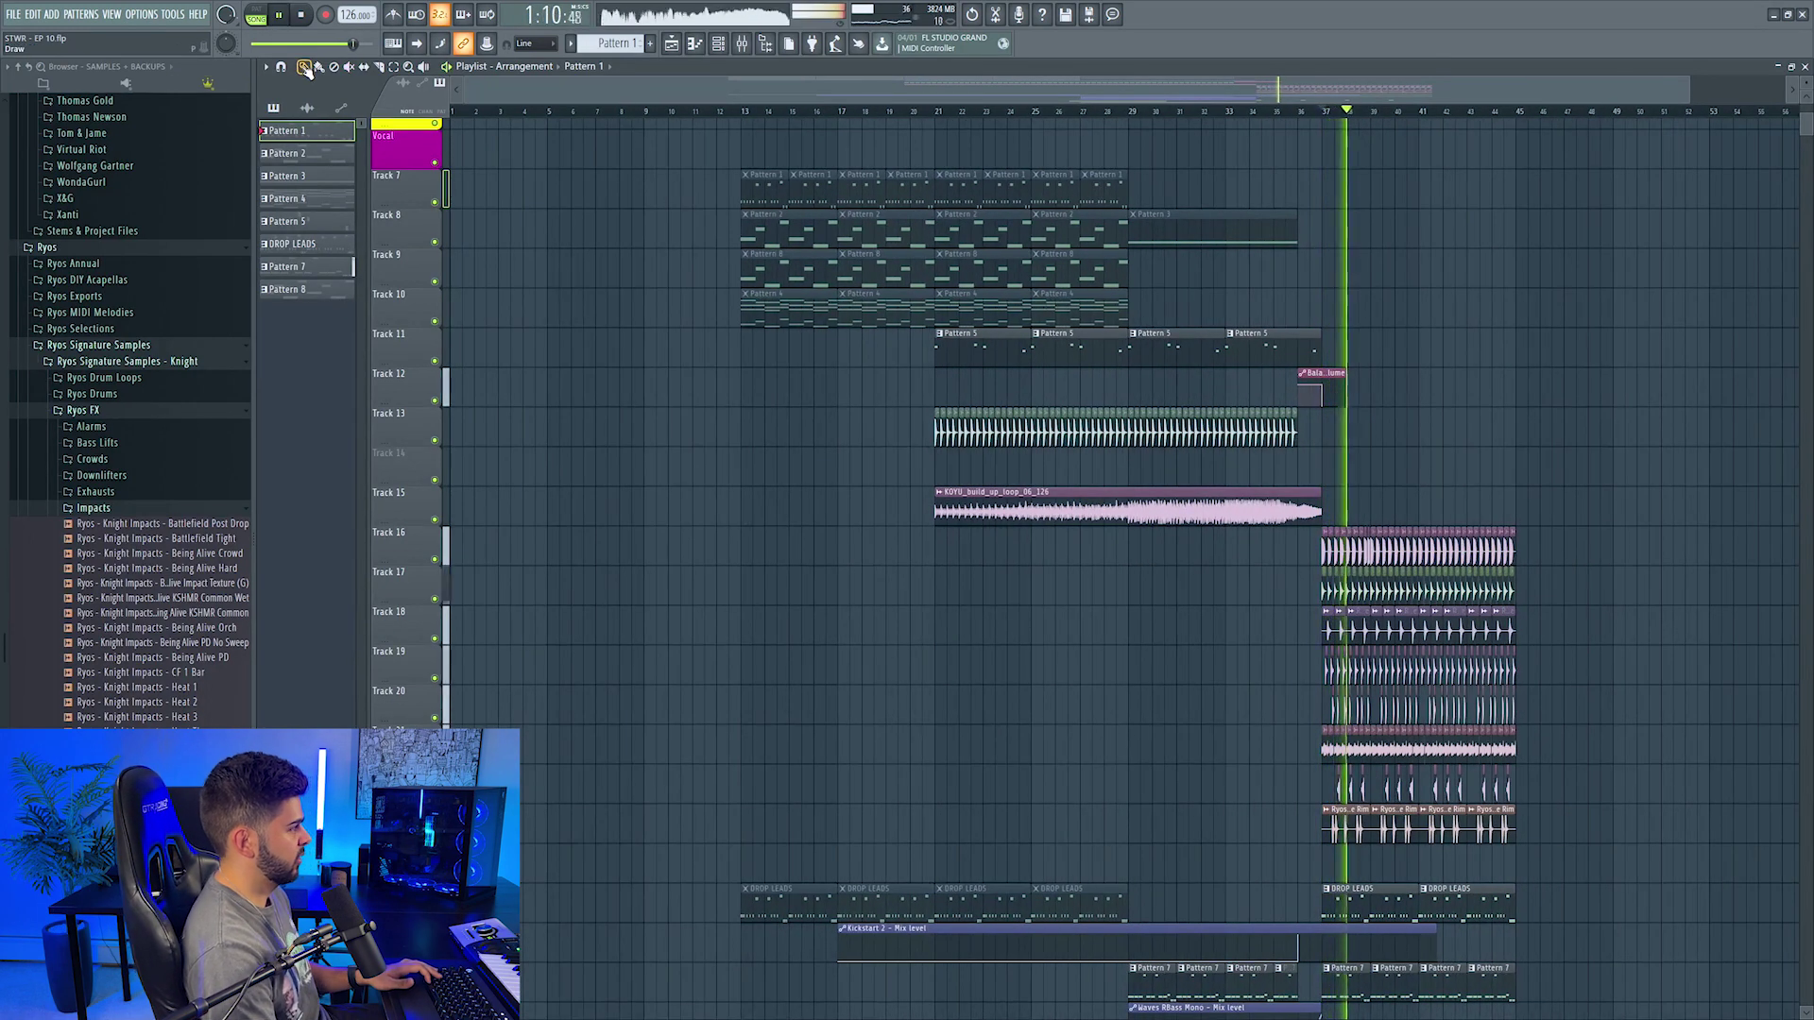
pyautogui.press('space')
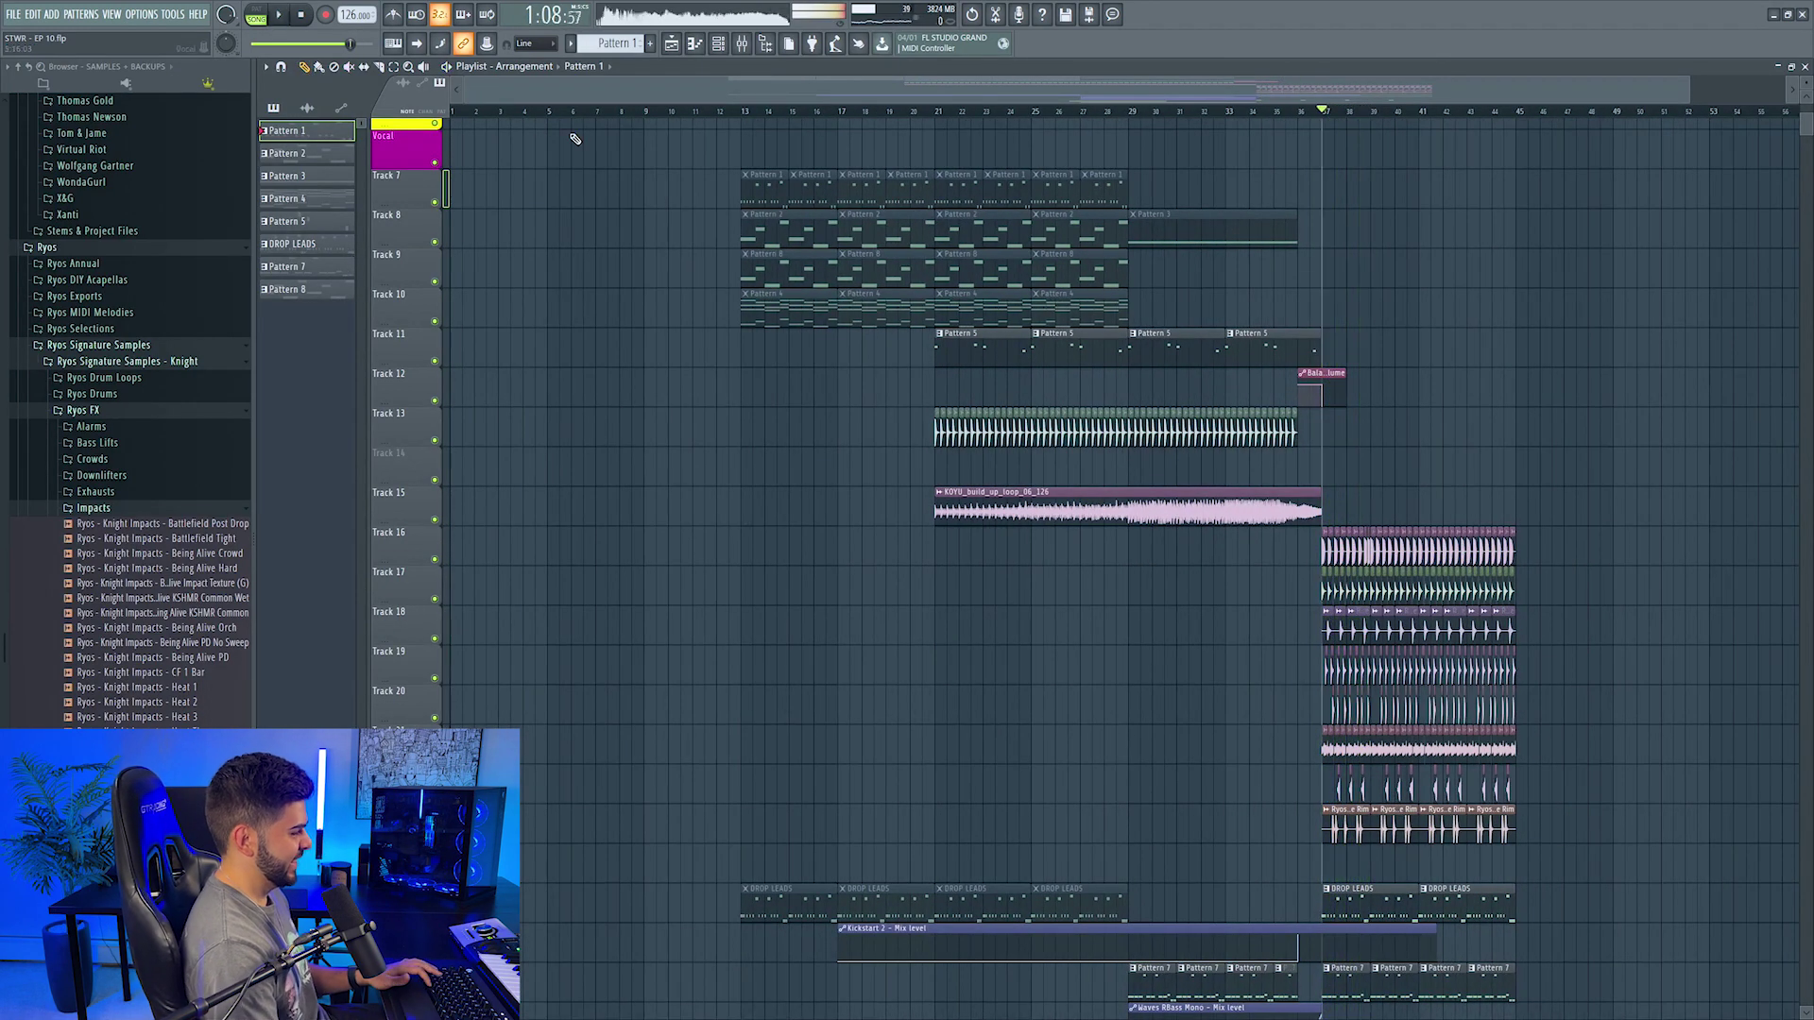
pyautogui.hotkey('ctrl', 's')
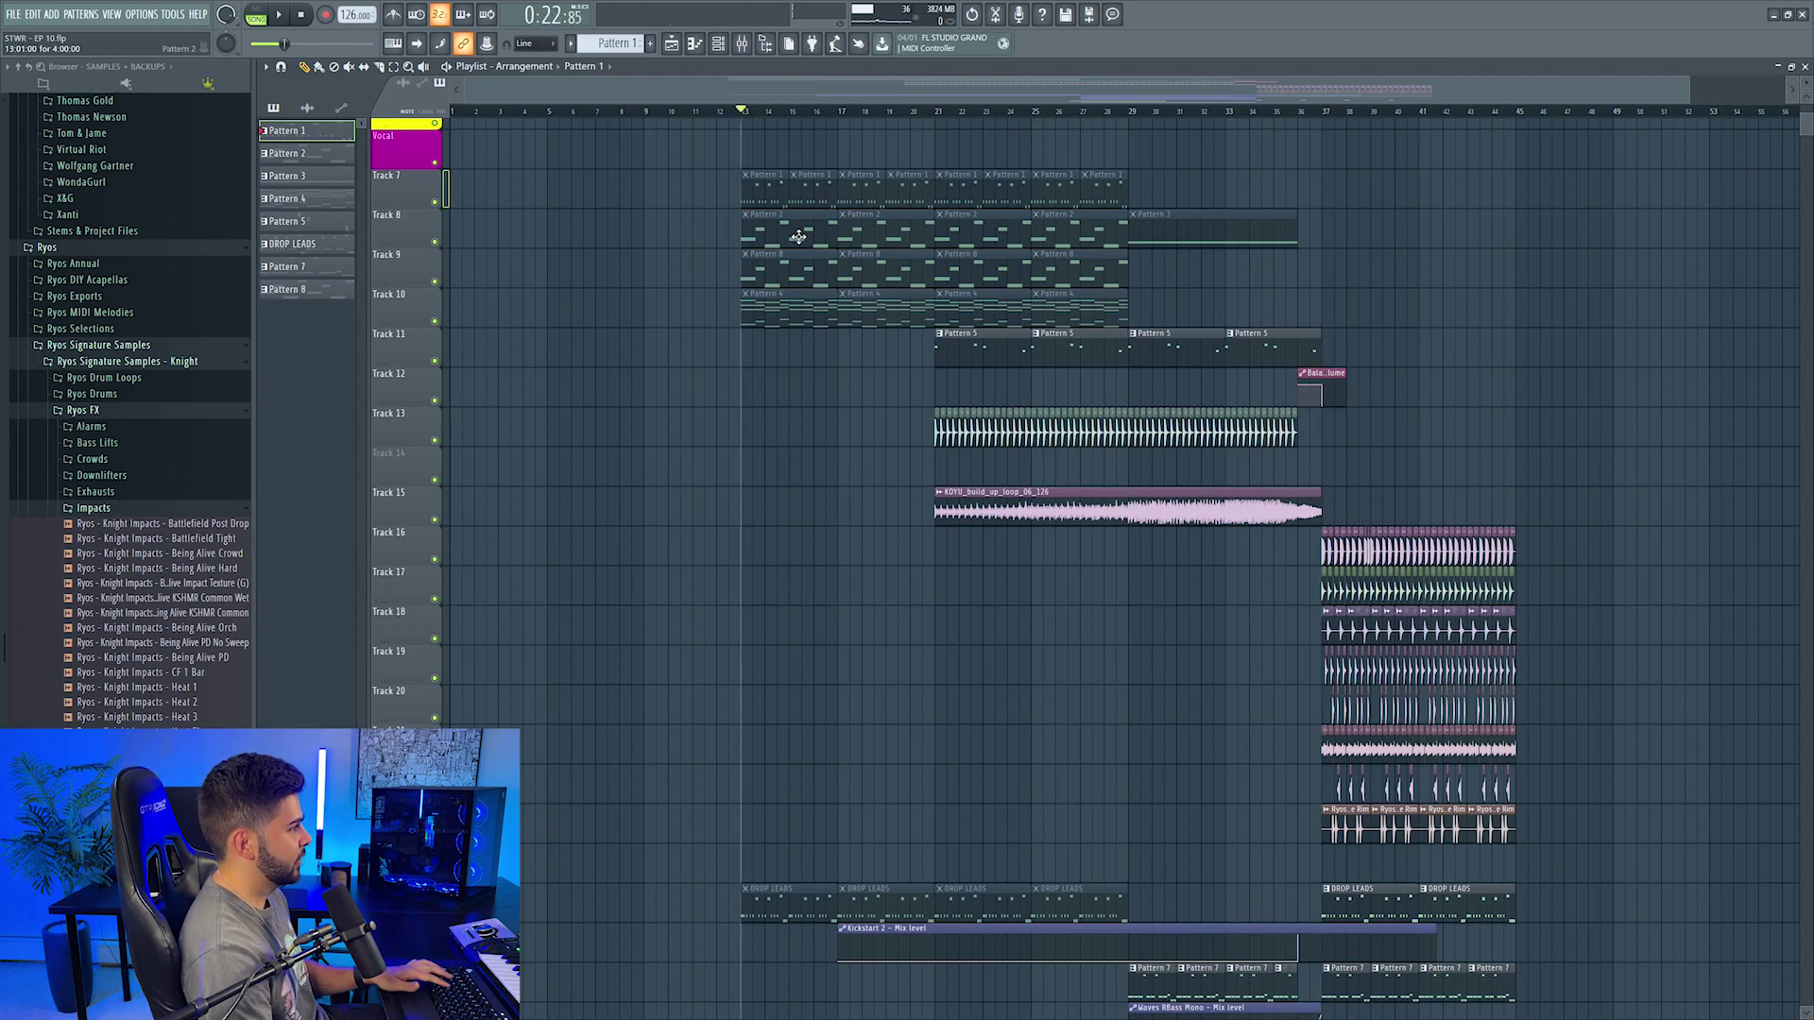
# Step: Unmute the Pattern 2 clip at bar 13 and load the Favorite Reese Bass preset in its Serum #3
pyautogui.press('y')
pyautogui.click(767, 227)
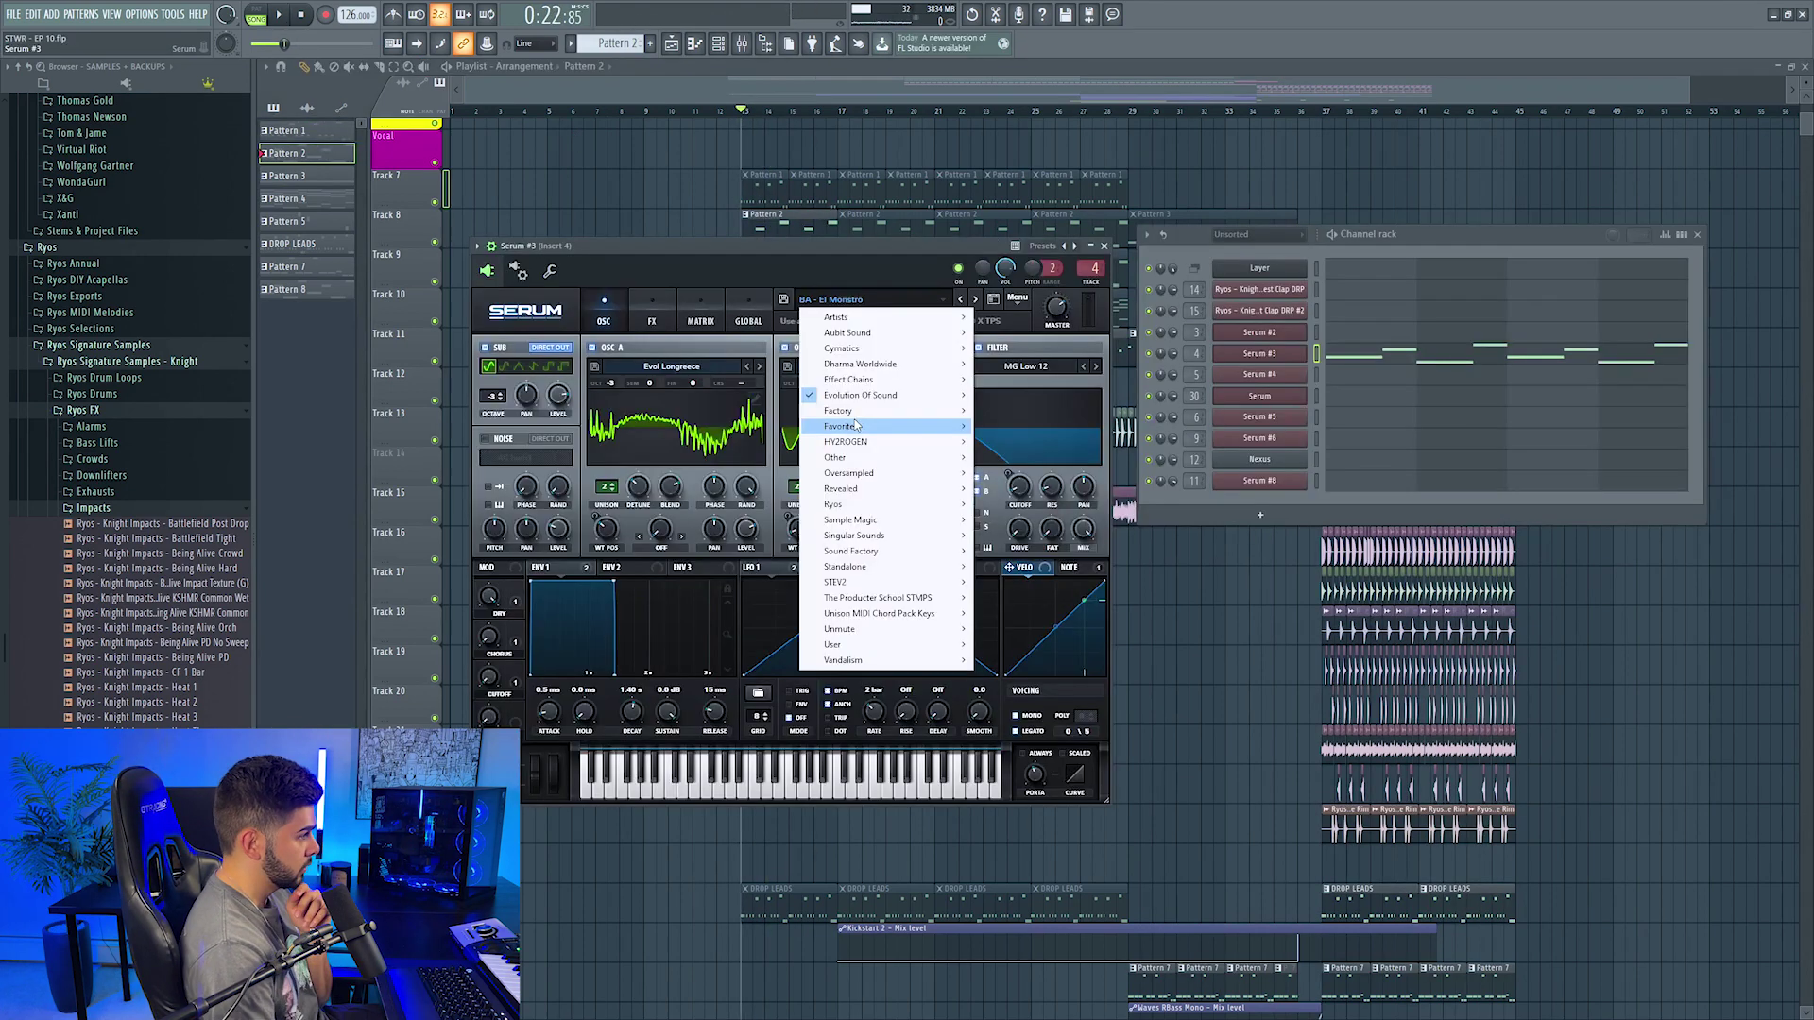
pyautogui.moveTo(850, 414)
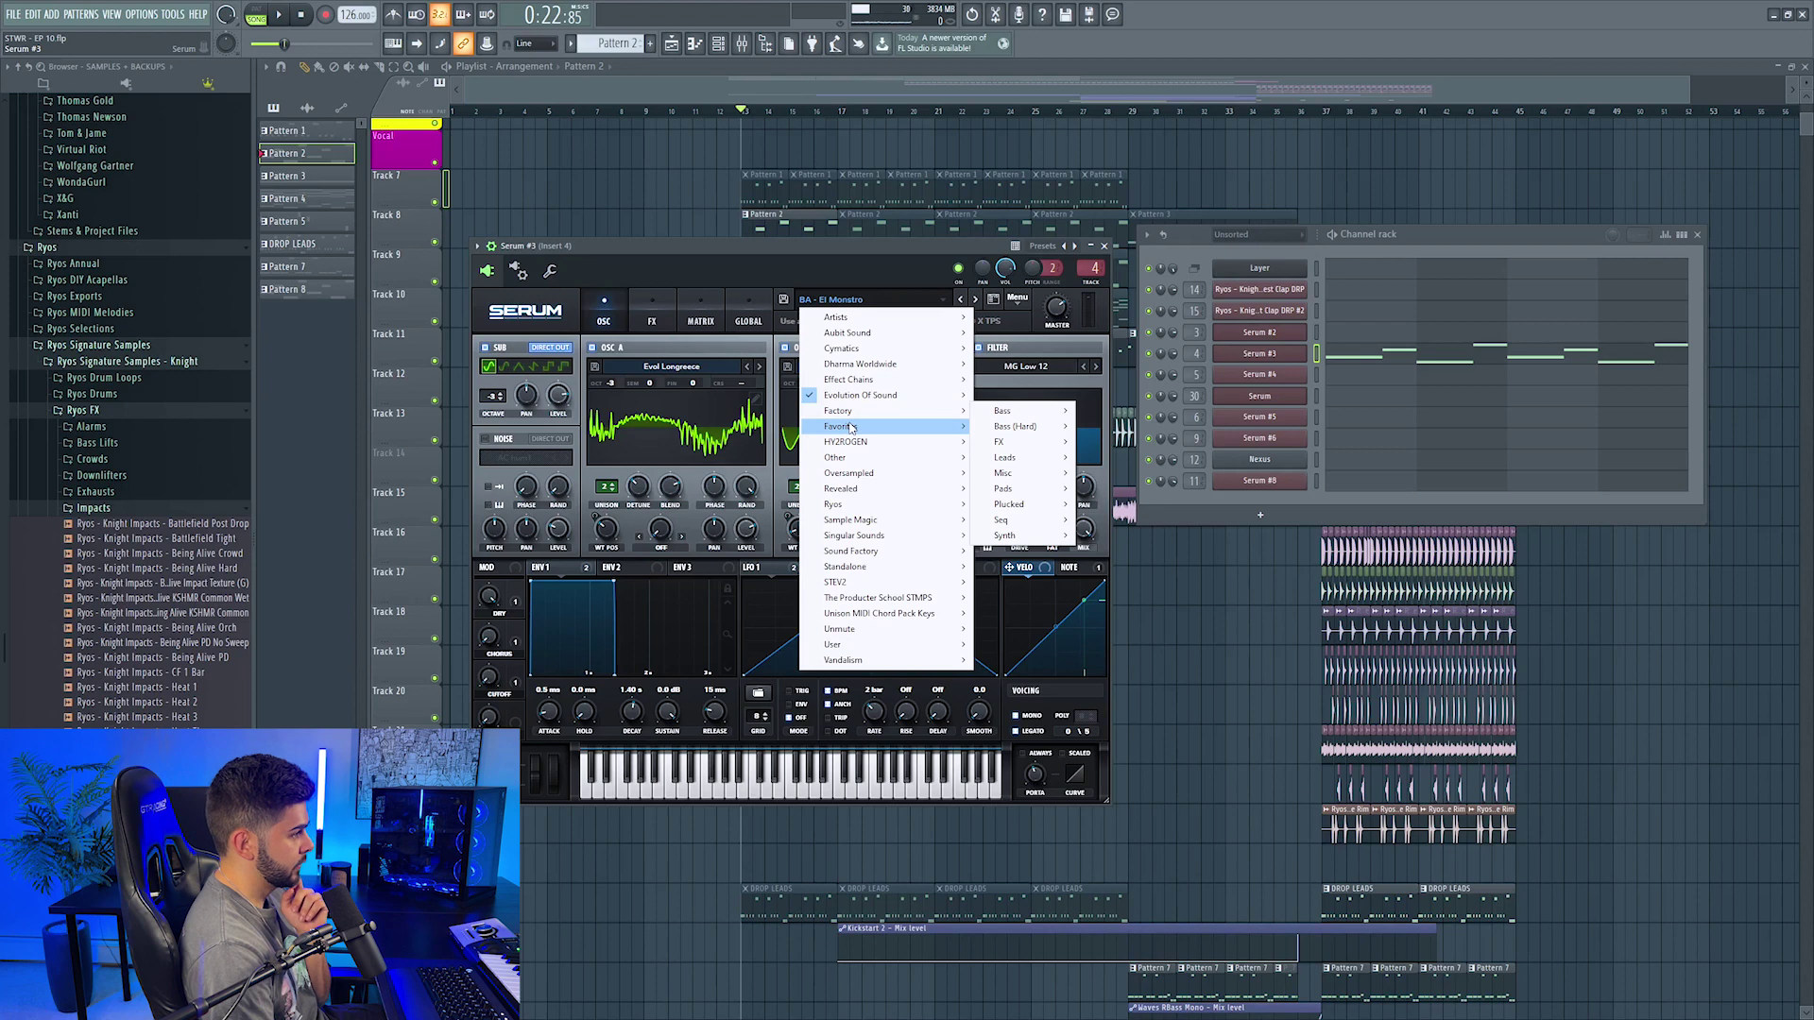
# Step: Add Soundtoys Decapitator after FabFilter Simplon on mixer Insert 4
pyautogui.click(742, 48)
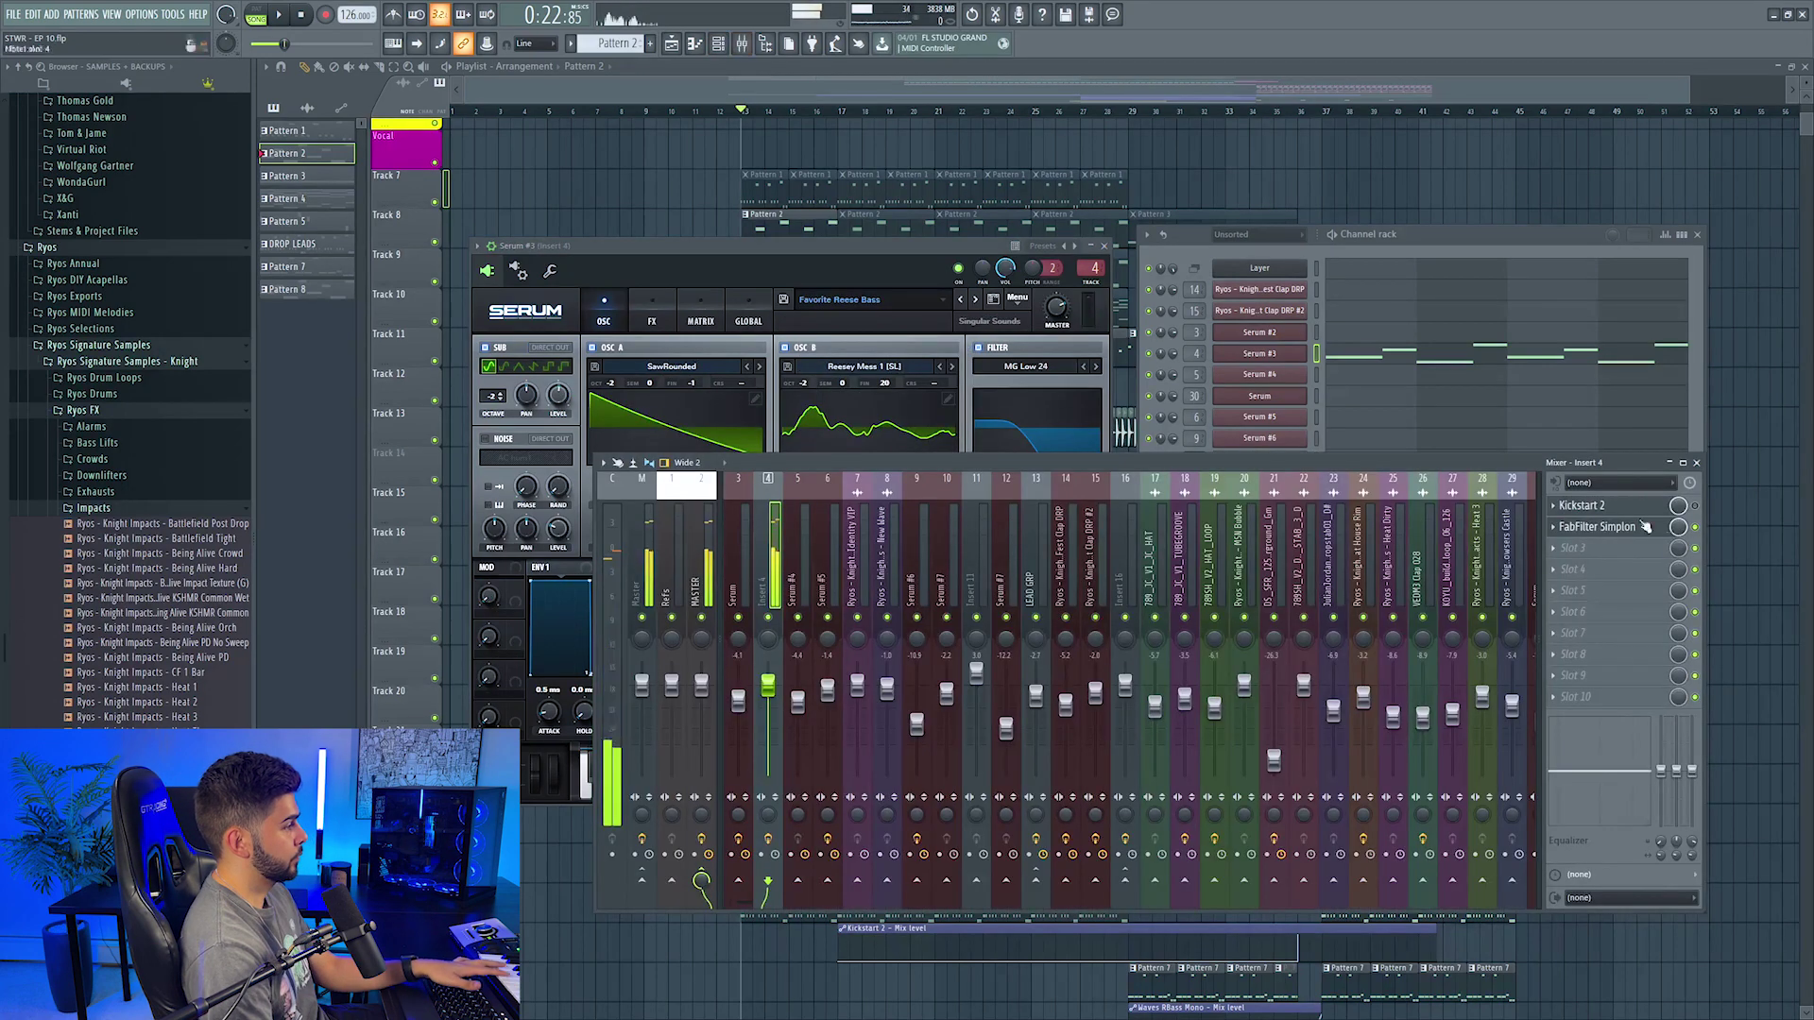
pyautogui.click(1642, 548)
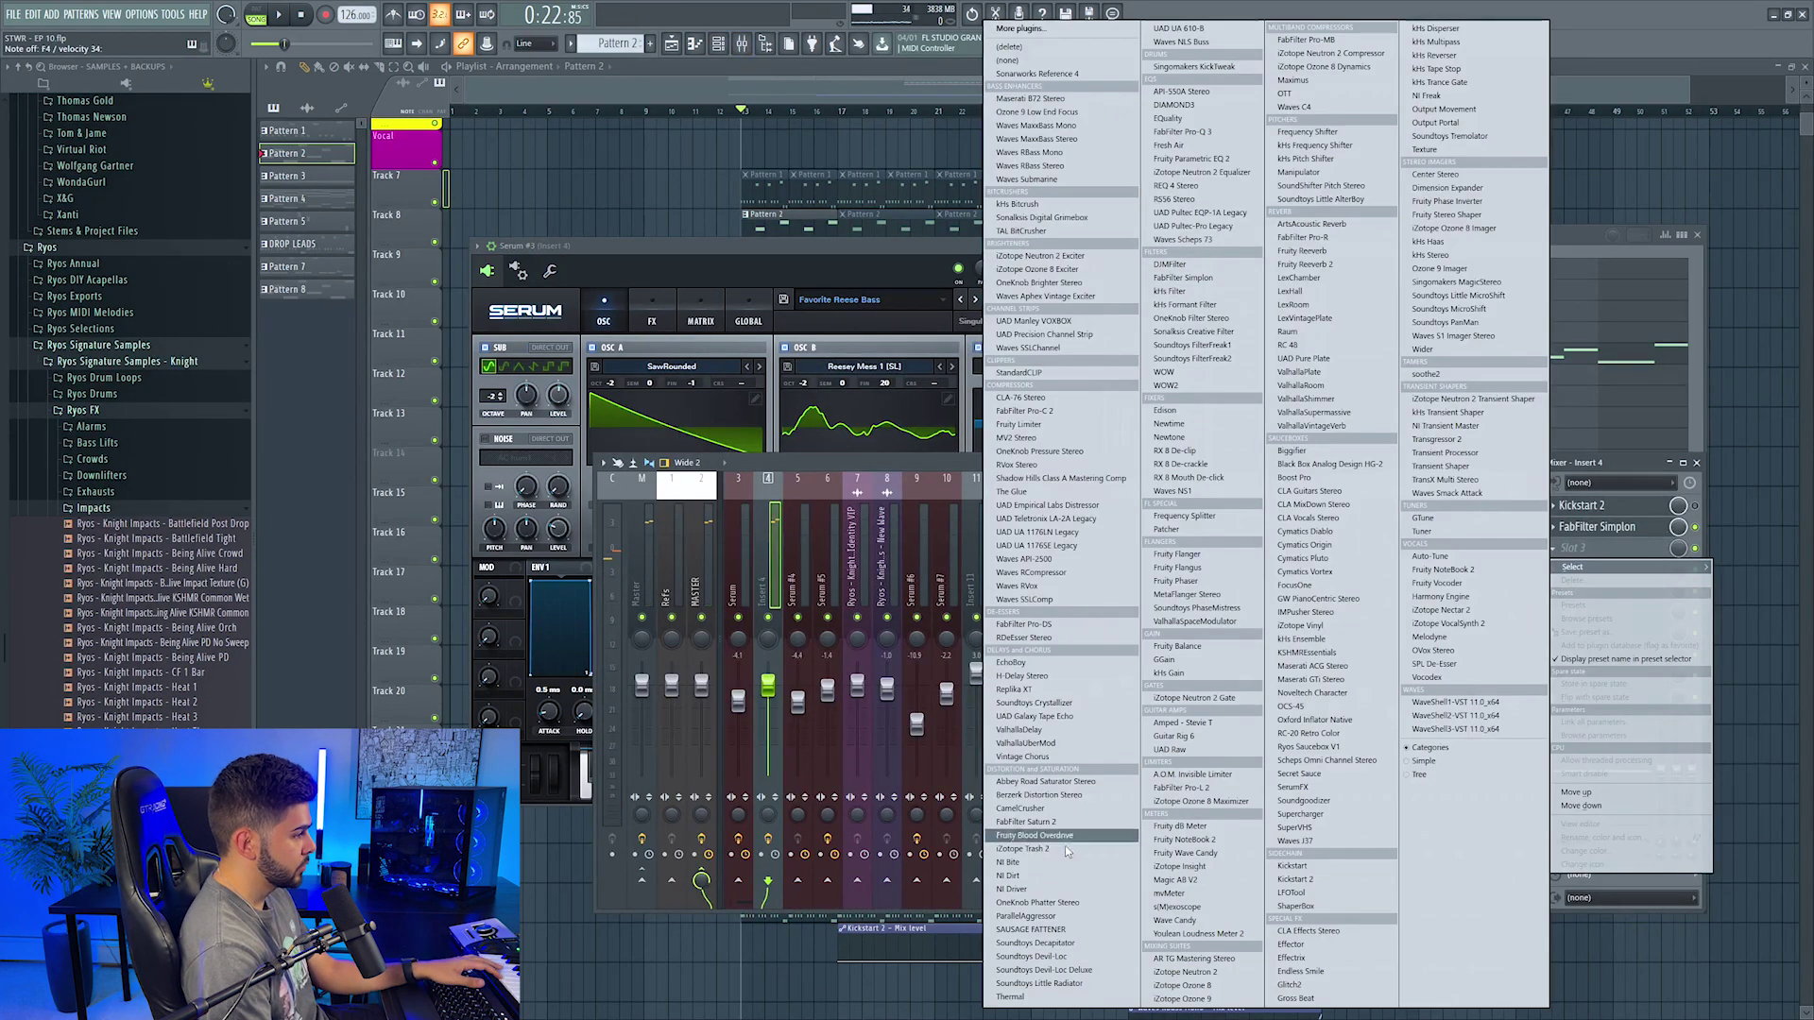
pyautogui.click(1035, 943)
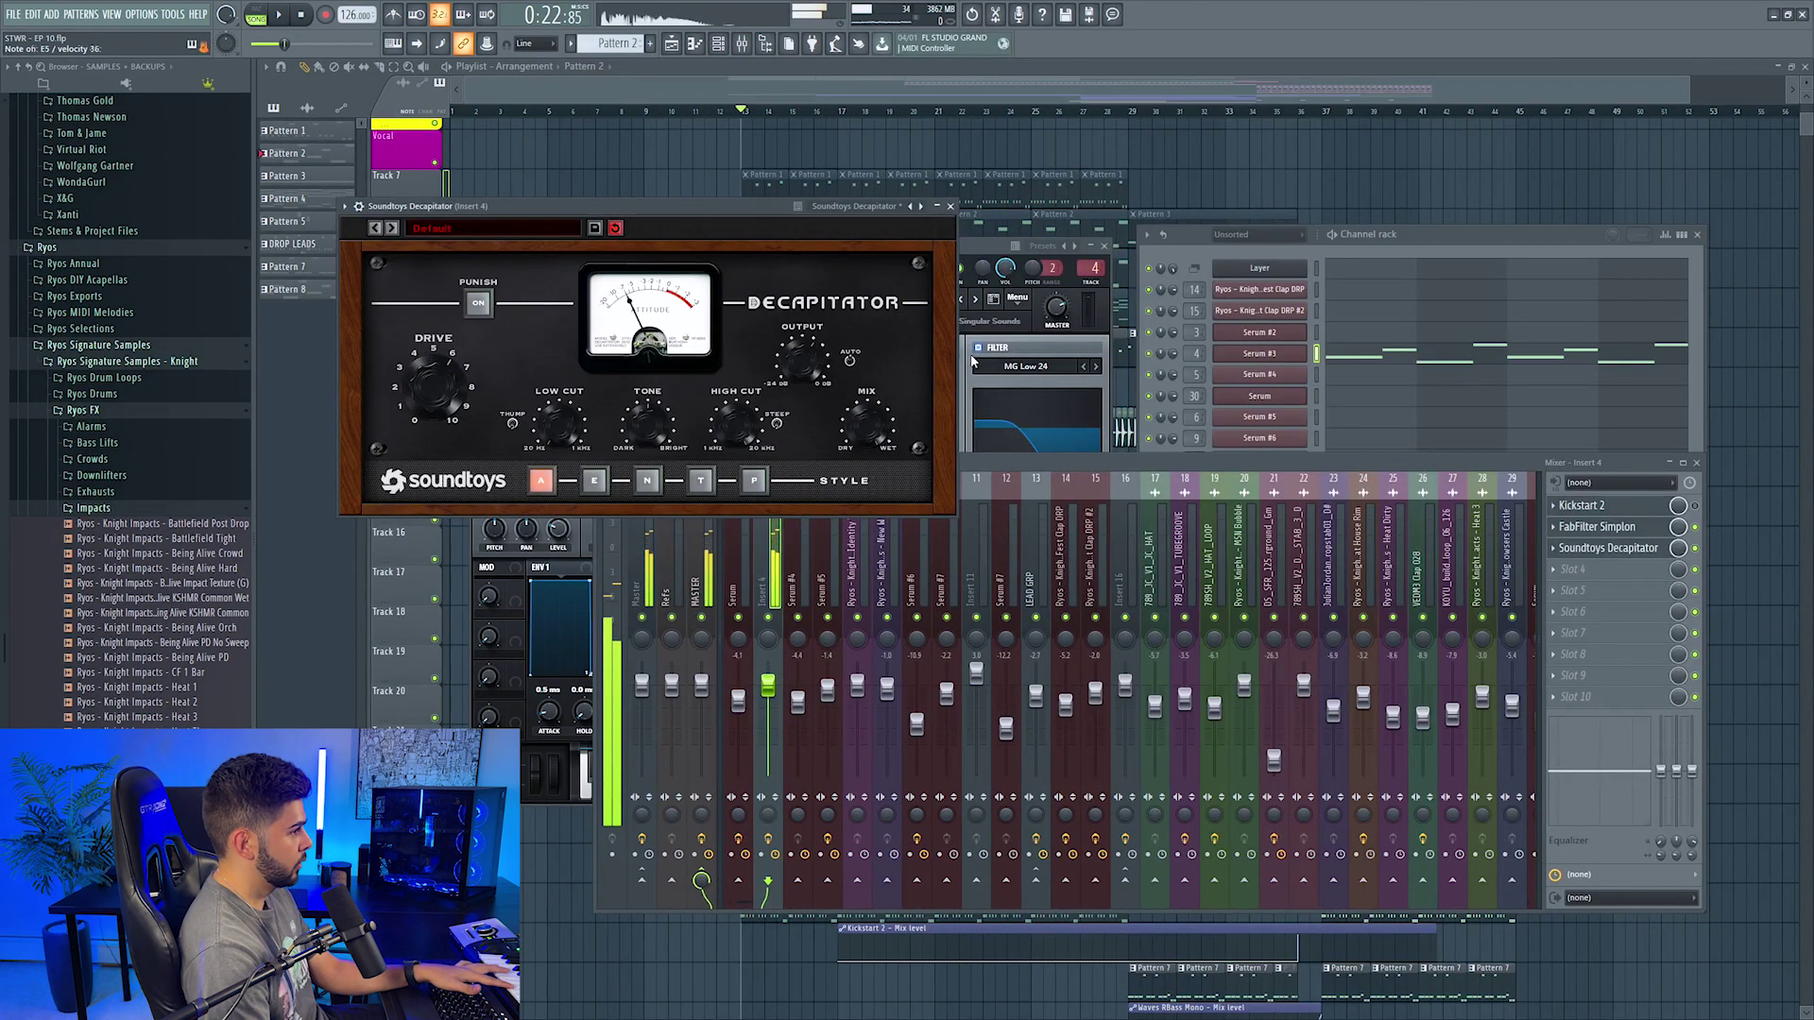
# Step: Delete all Serum #3 notes in Pattern 2 except the first, lower that note to D4 and audition it
pyautogui.click(1364, 358)
pyautogui.rightClick(554, 418)
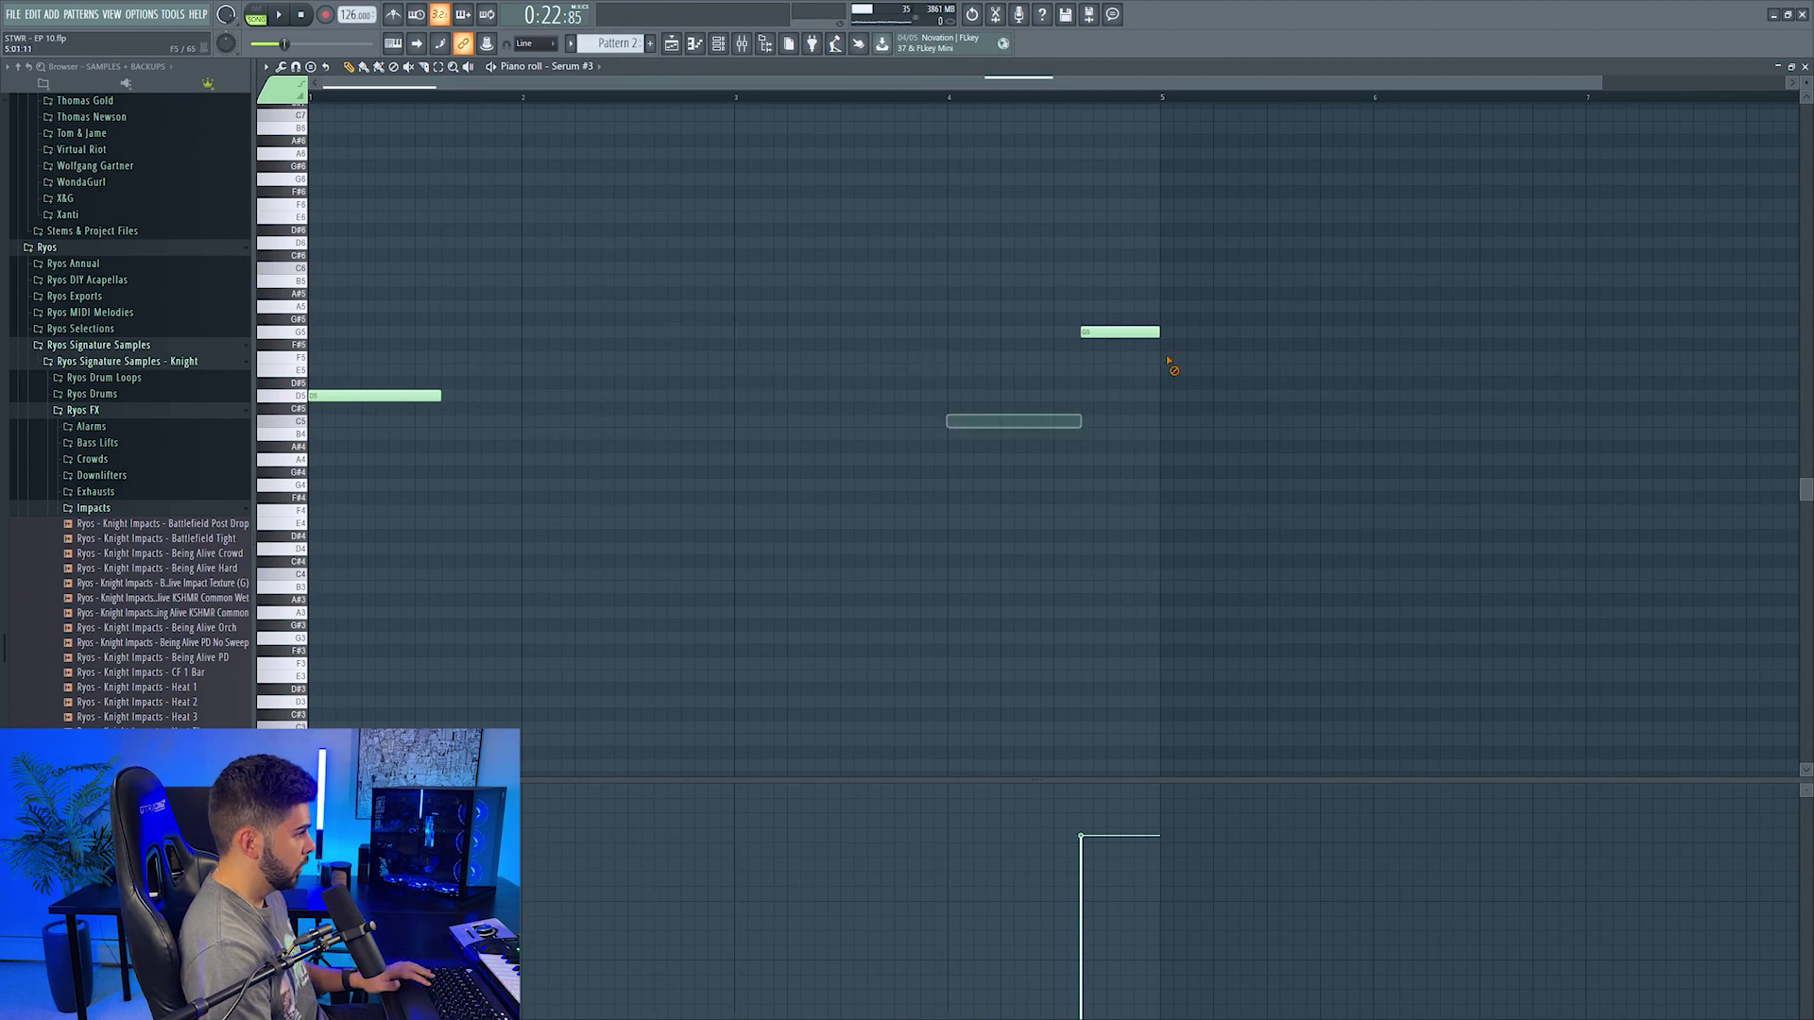
pyautogui.click(445, 397)
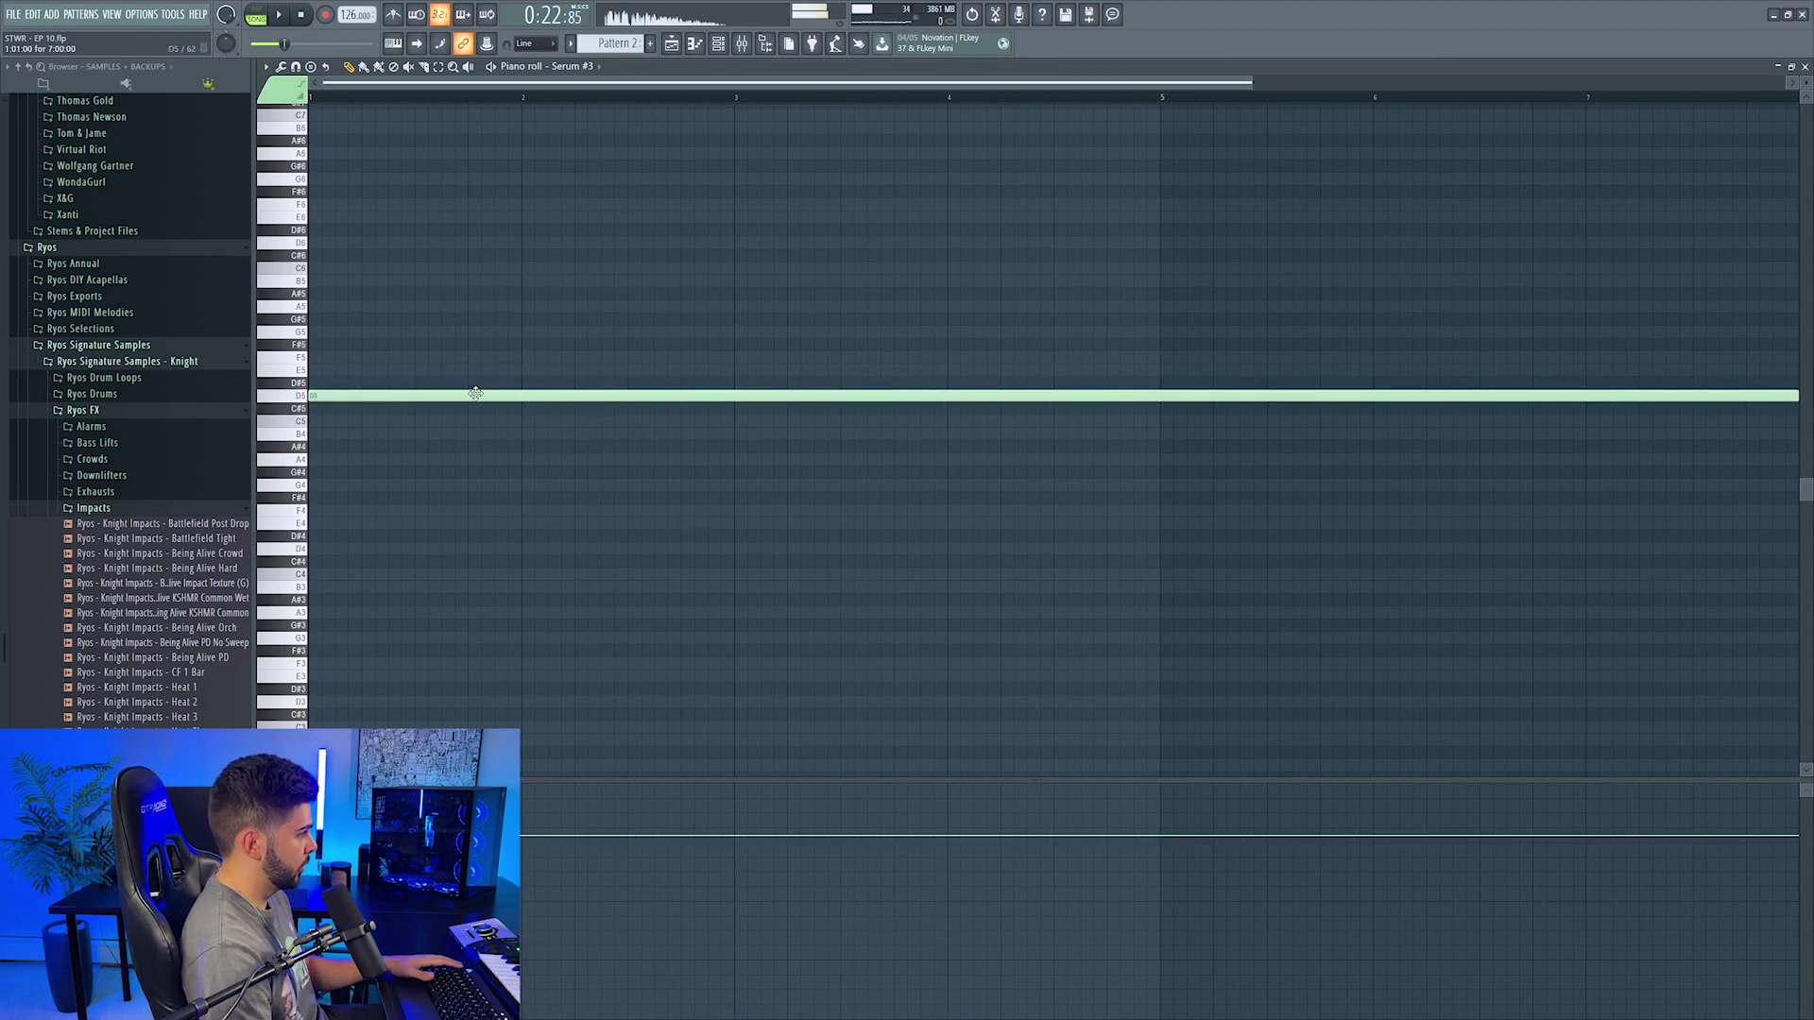
pyautogui.press('space')
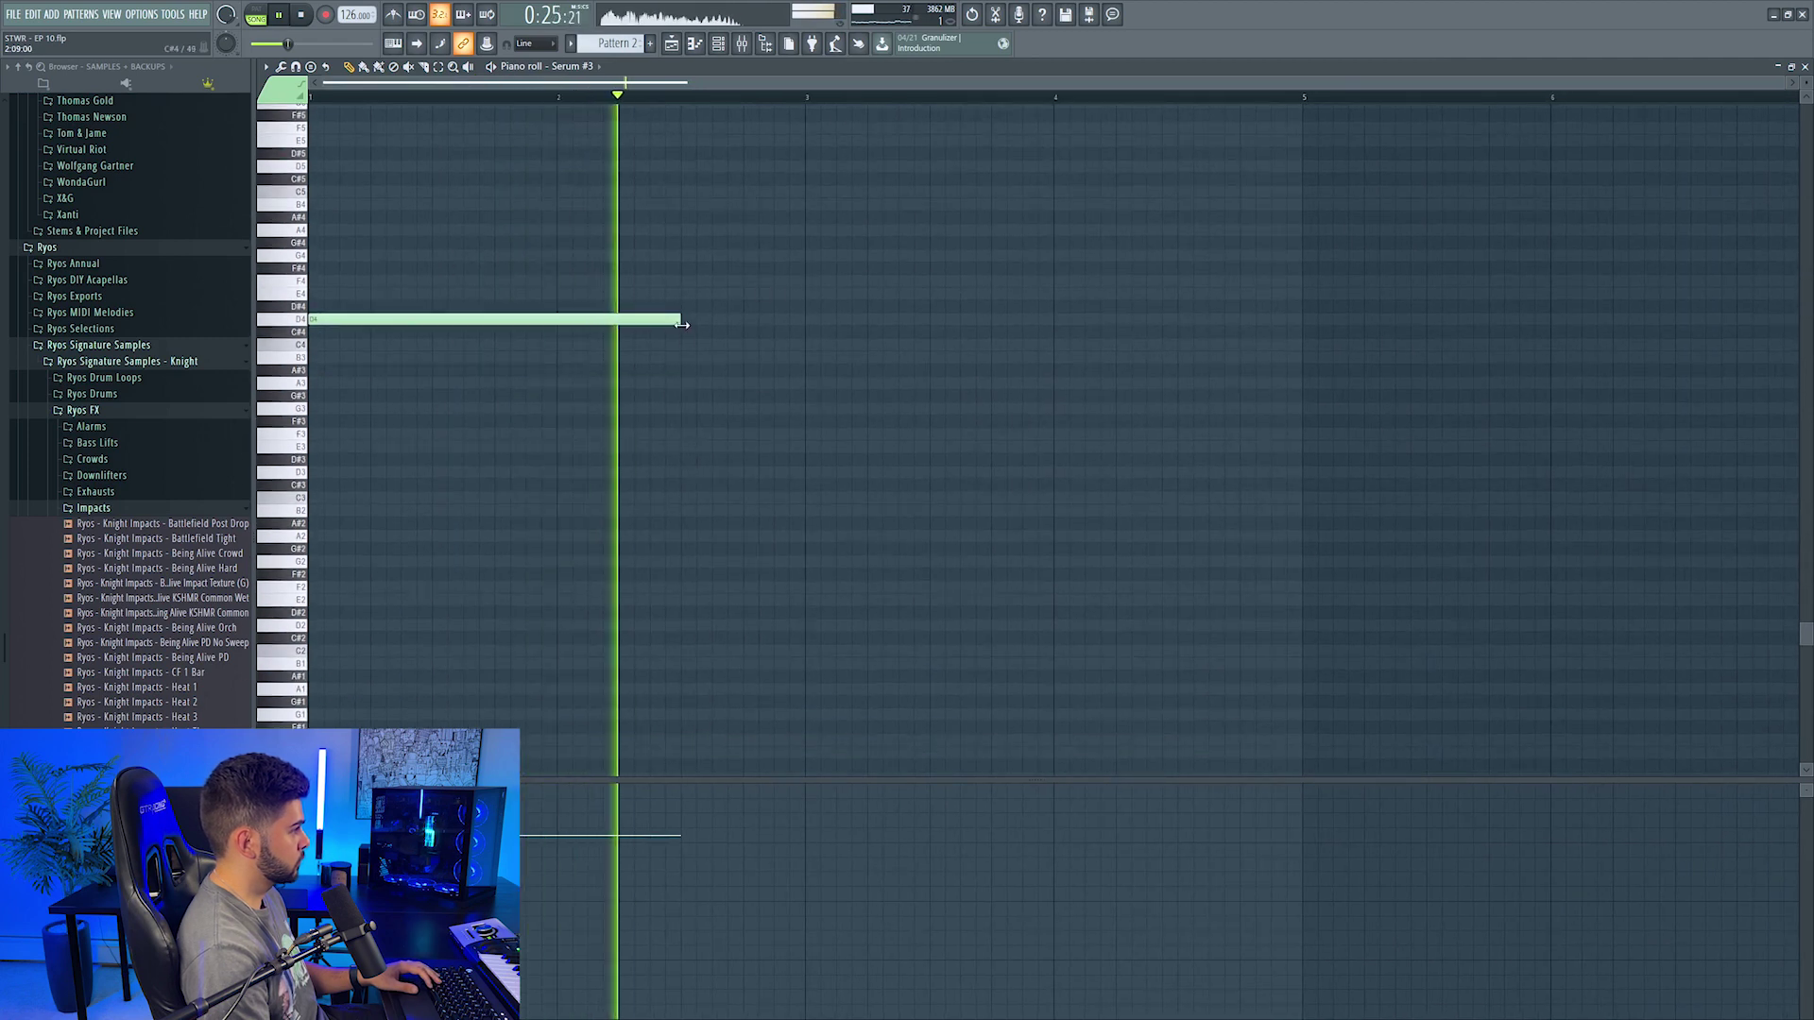
# Step: Set the D4 note to two bars and follow it with a two-bar G4 note at bar 3
pyautogui.click(676, 257)
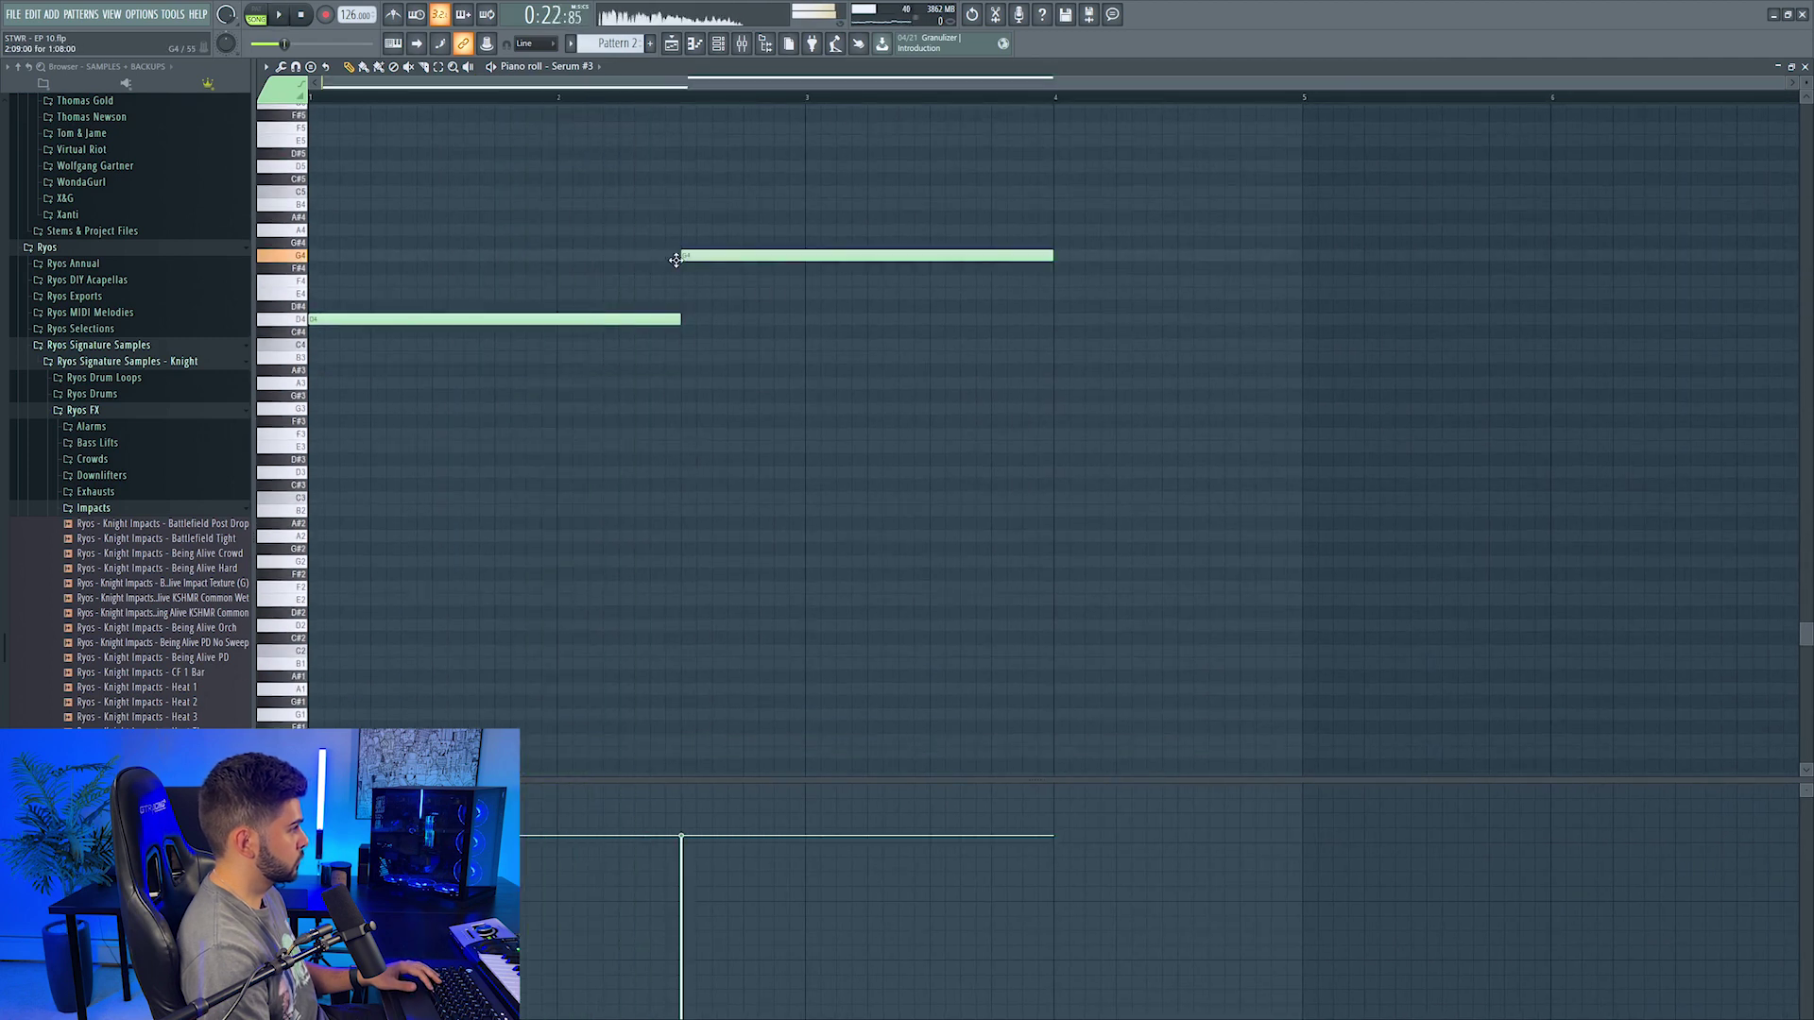
pyautogui.rightClick(703, 259)
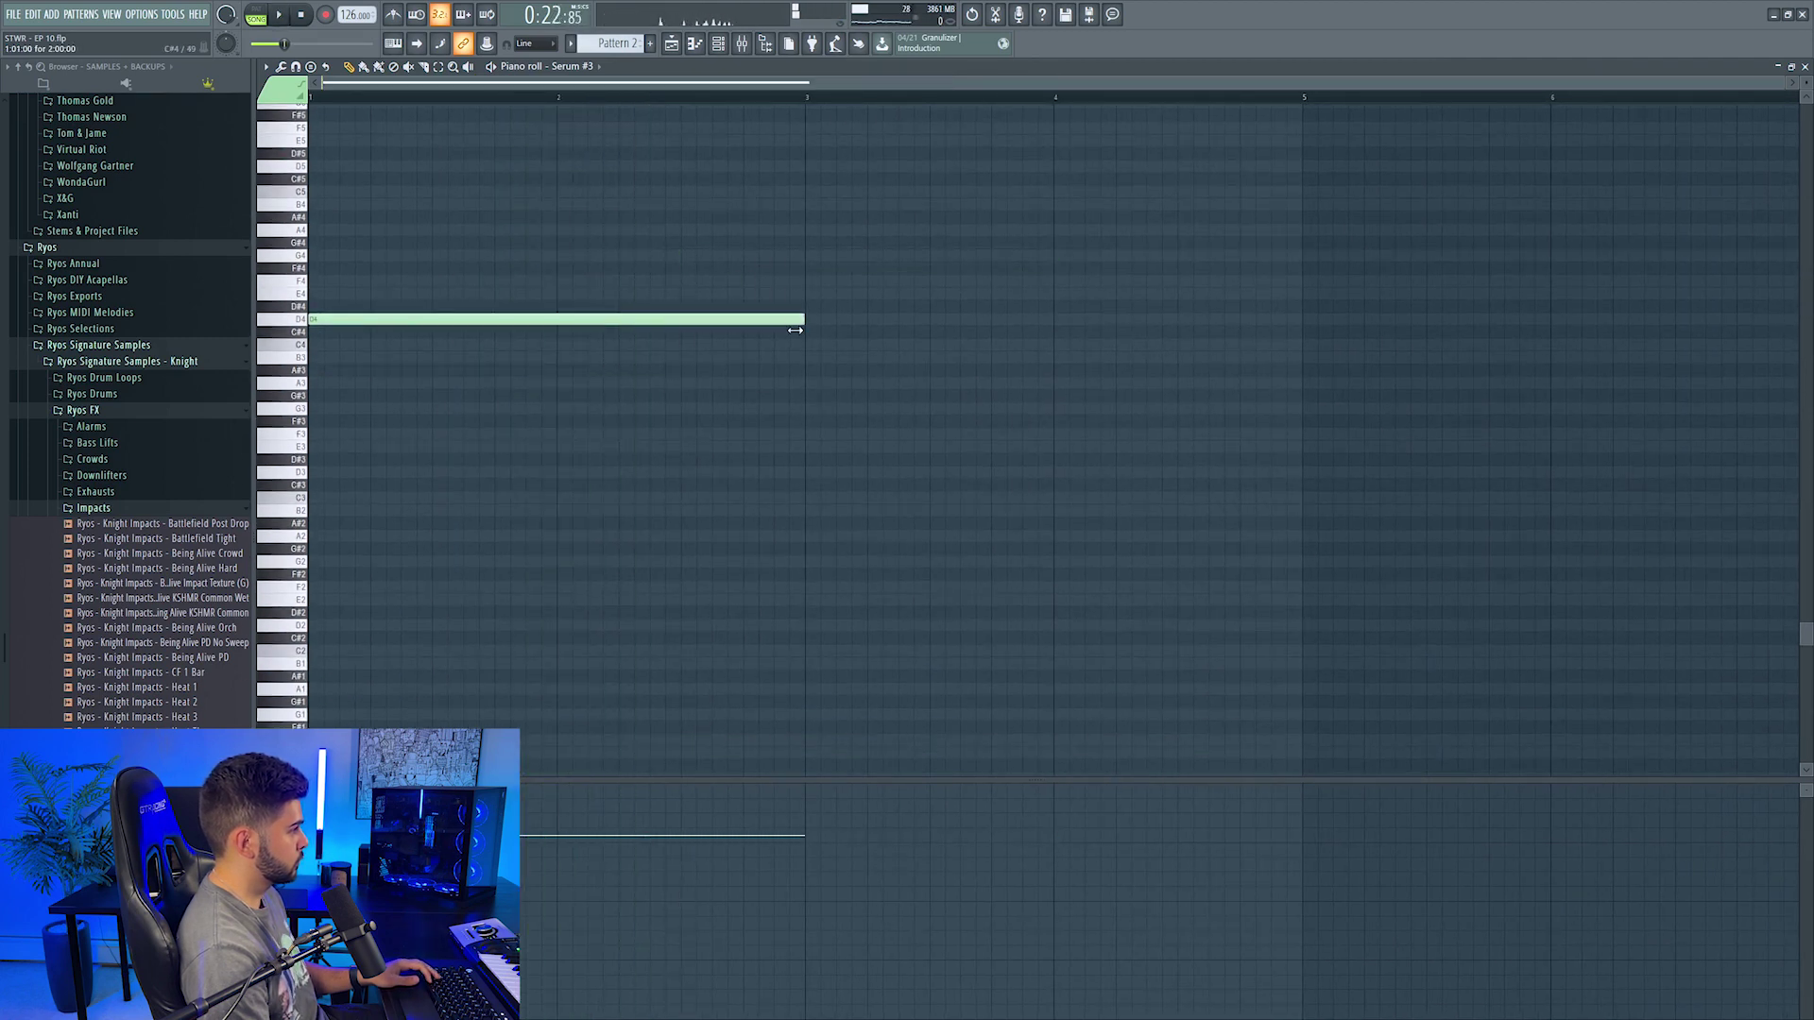
pyautogui.press('space')
pyautogui.moveTo(810, 283); pyautogui.dragTo(835, 256)
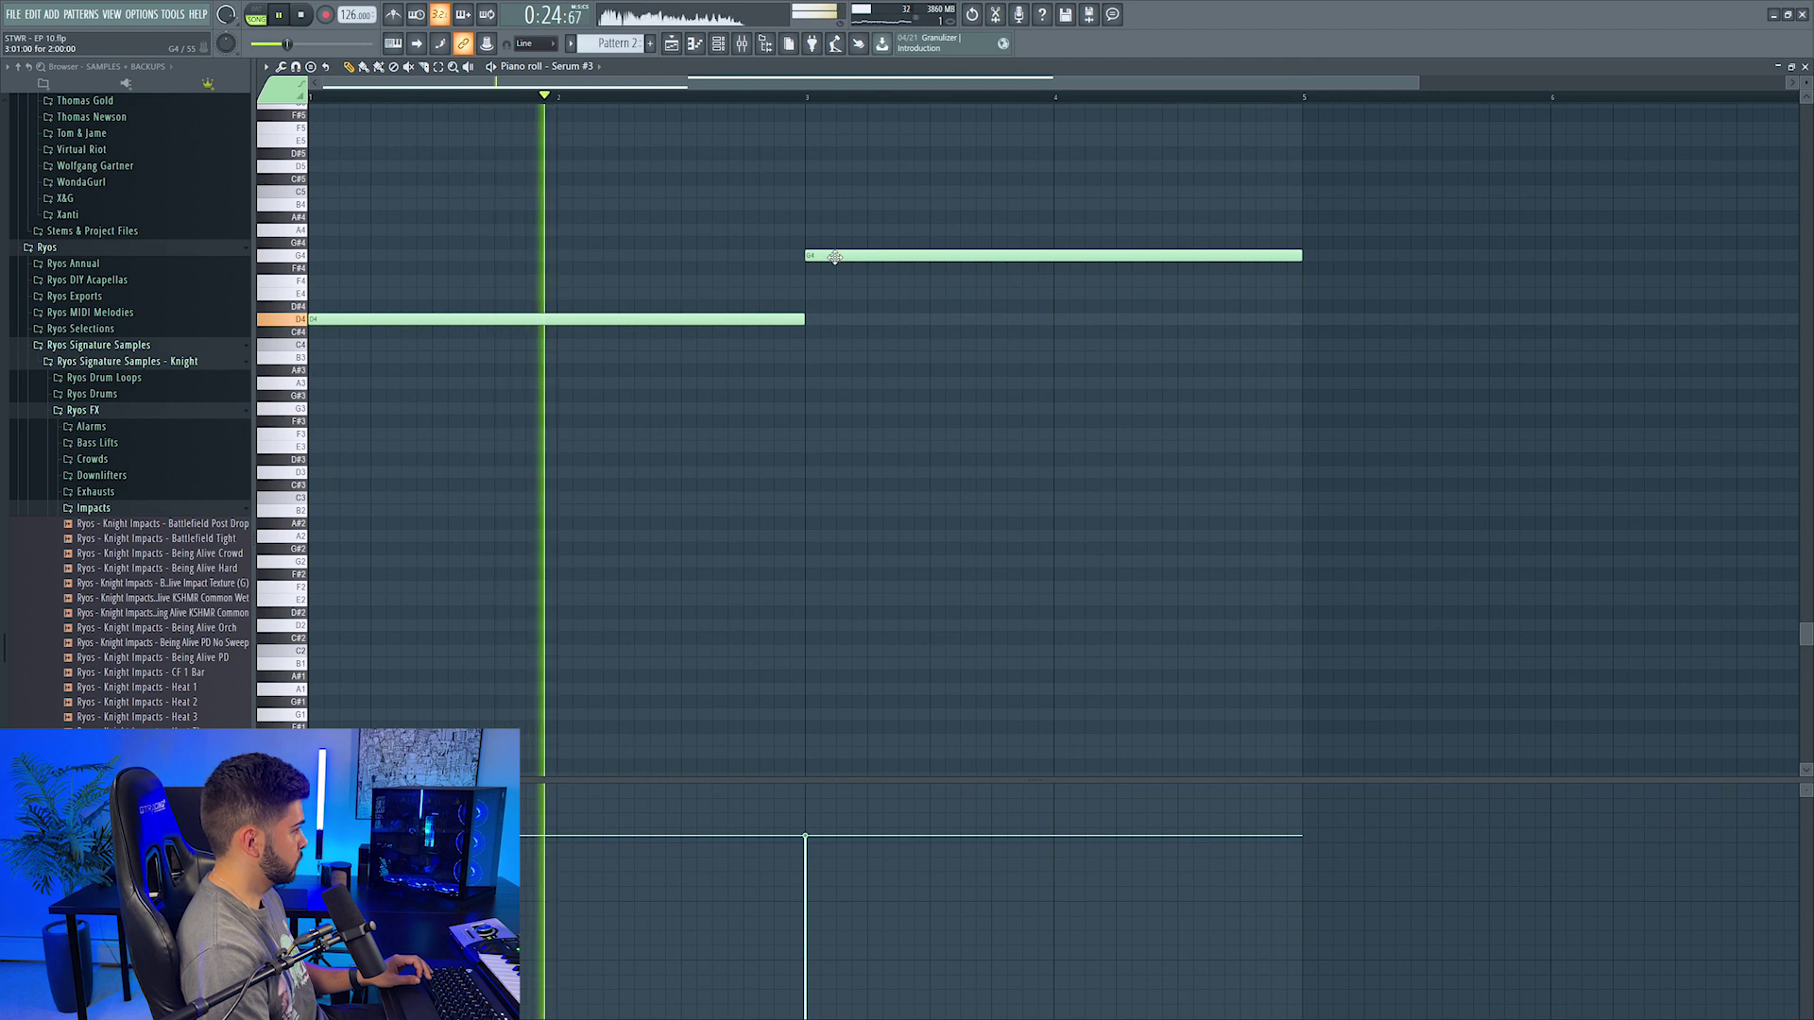
pyautogui.scroll(-2, 753, 101)
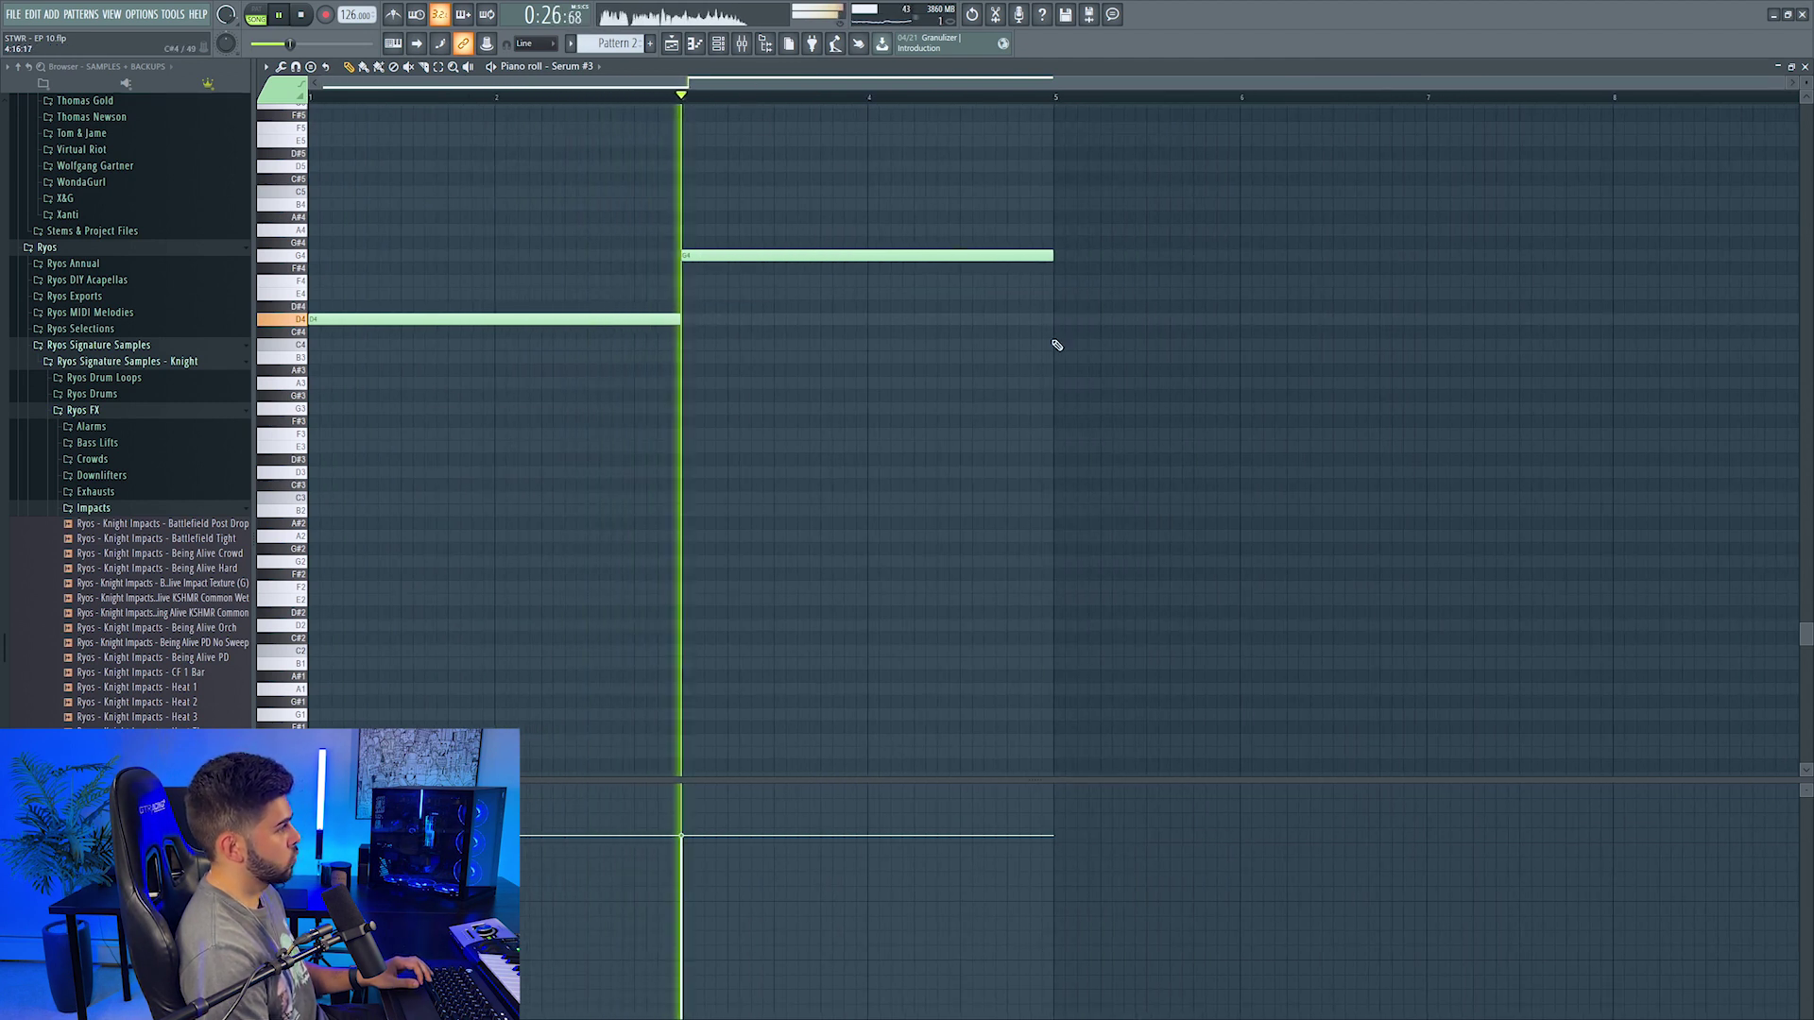
# Step: Continue the bass line with a two-bar A#4 note at bar 5 and a final note at bar 7
pyautogui.click(1058, 320)
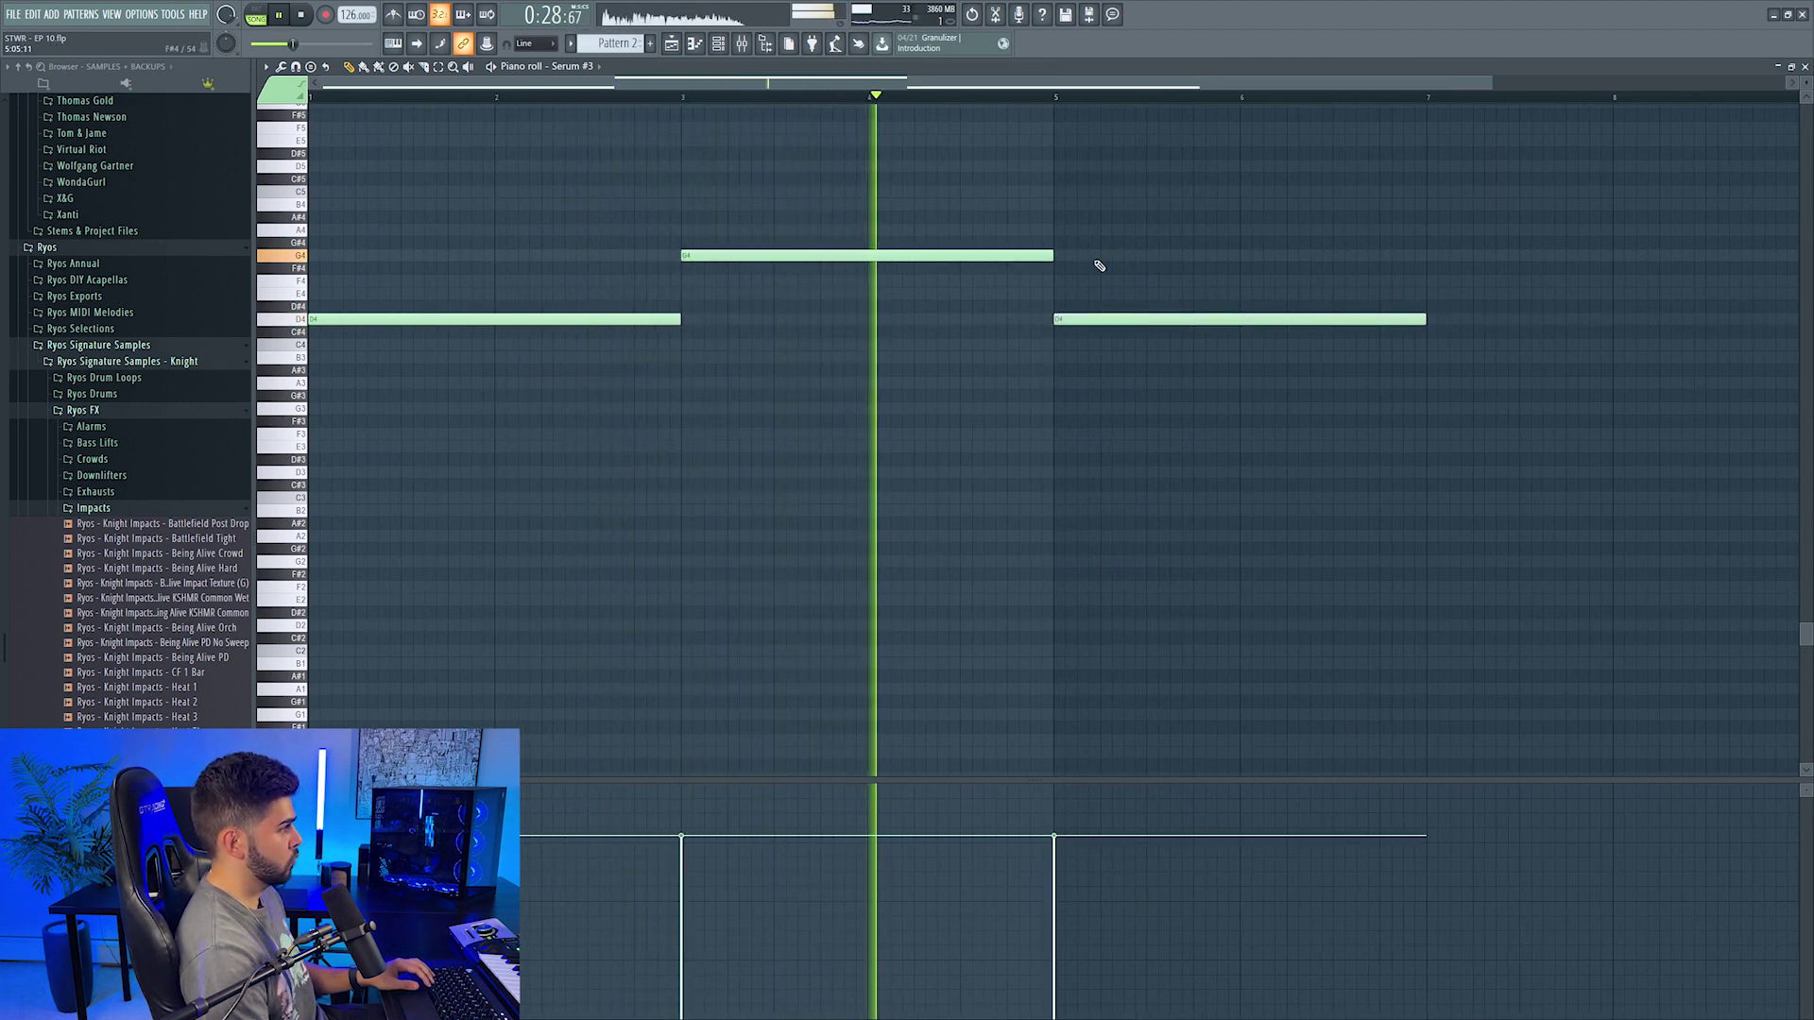
pyautogui.click(1057, 218)
pyautogui.rightClick(1115, 320)
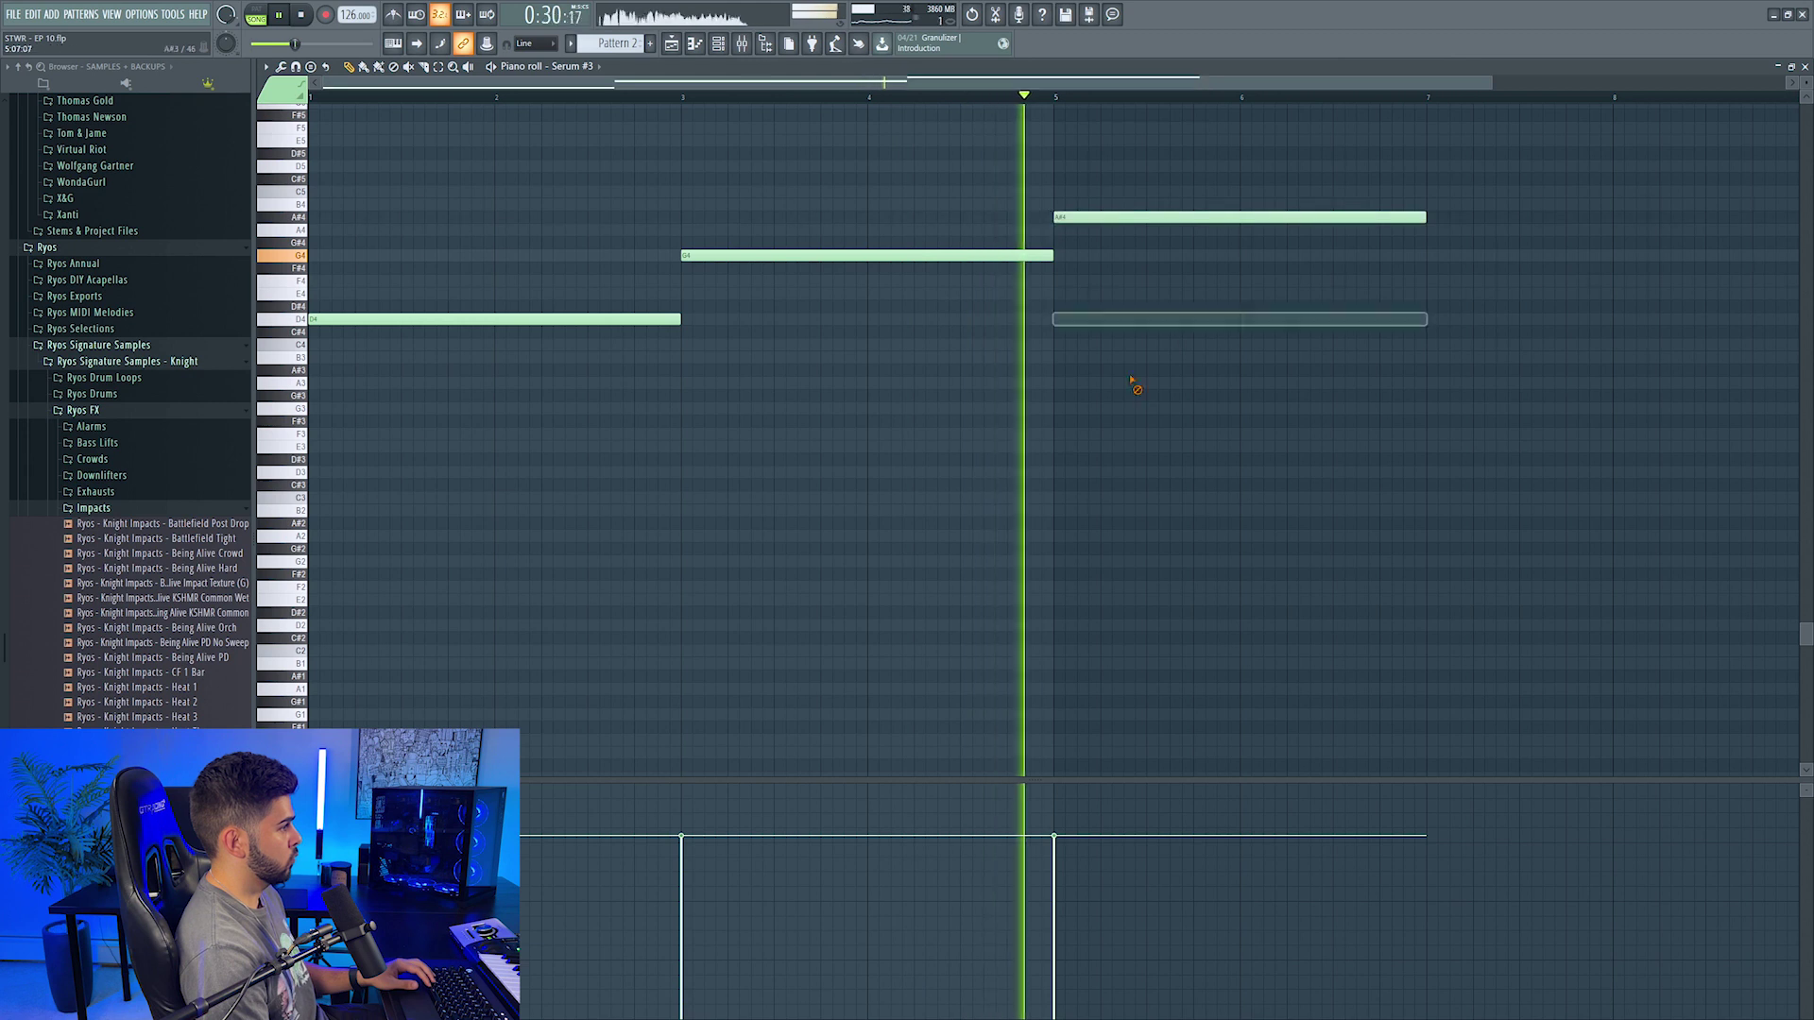
pyautogui.click(1431, 268)
# Step: Extend Pattern 5 on Track 11 back to bar 17 and place the Pattern 2 bass clip at bar 21 on Track 8
pyautogui.press('F7')
pyautogui.click(837, 342)
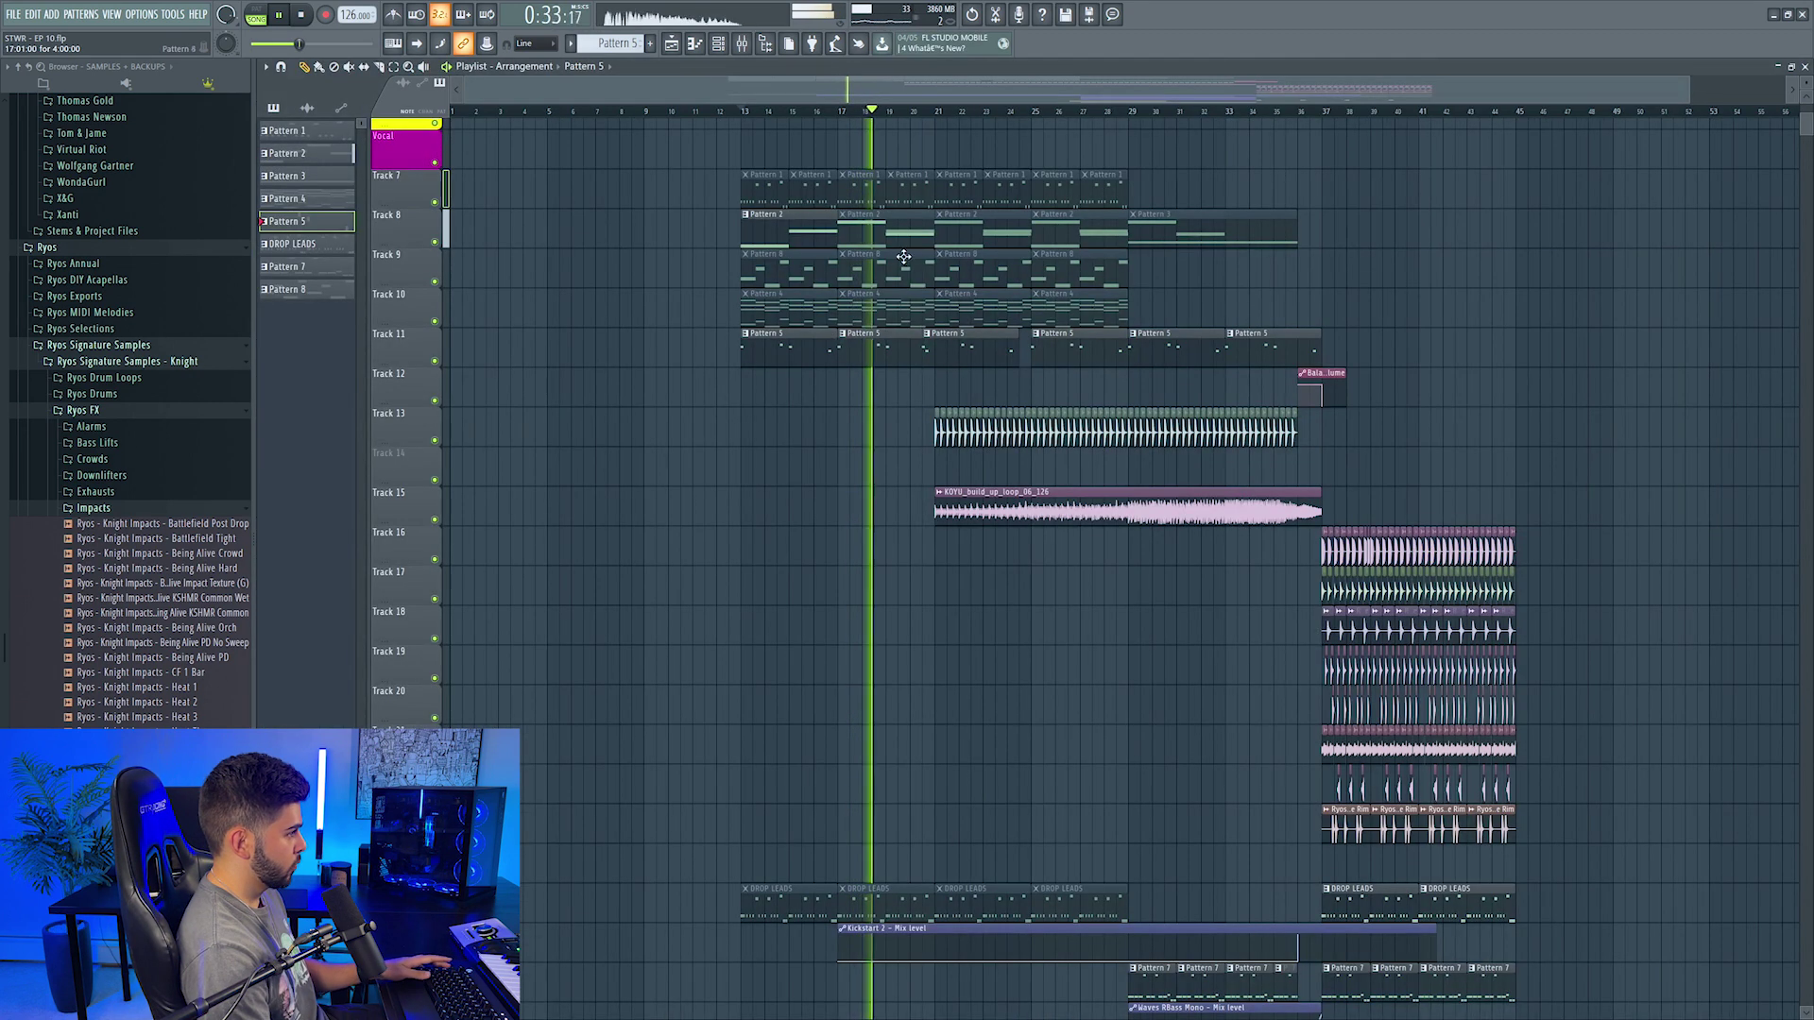
pyautogui.press('space')
pyautogui.moveTo(728, 355); pyautogui.dragTo(1016, 364)
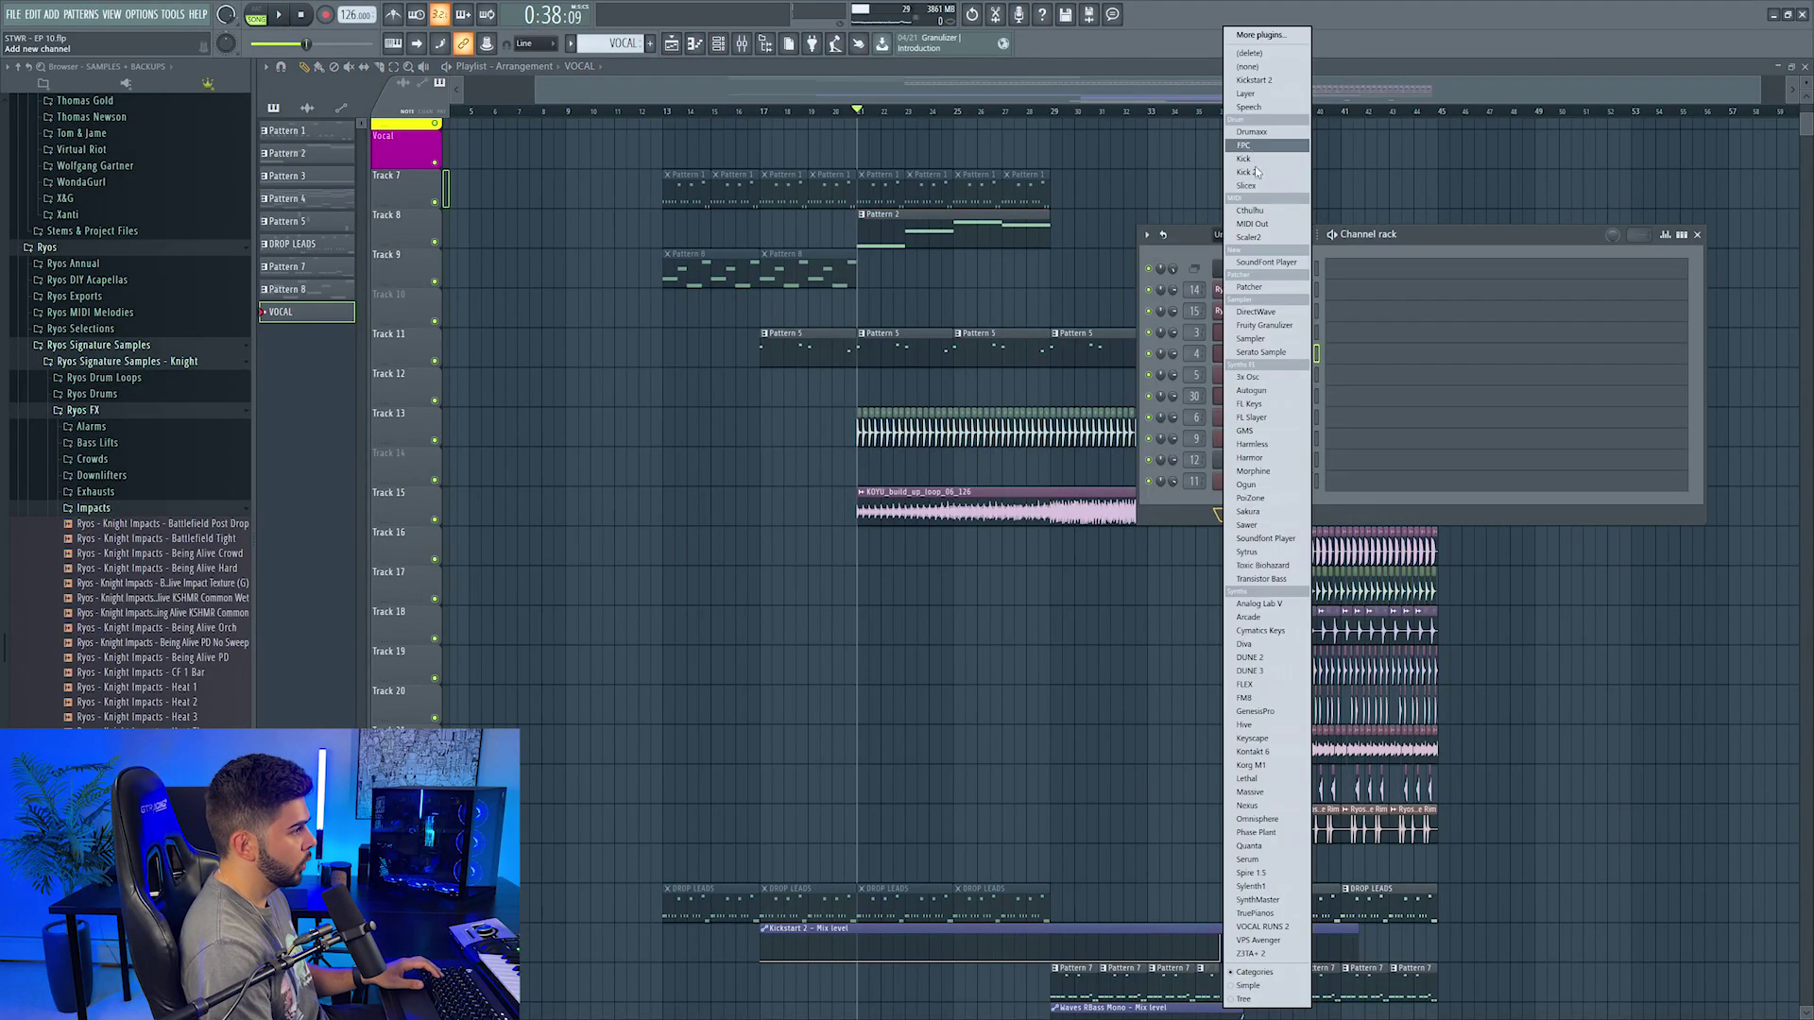
# Step: Create a pattern named VOCAL and add an Arcade instrument channel
pyautogui.click(1300, 622)
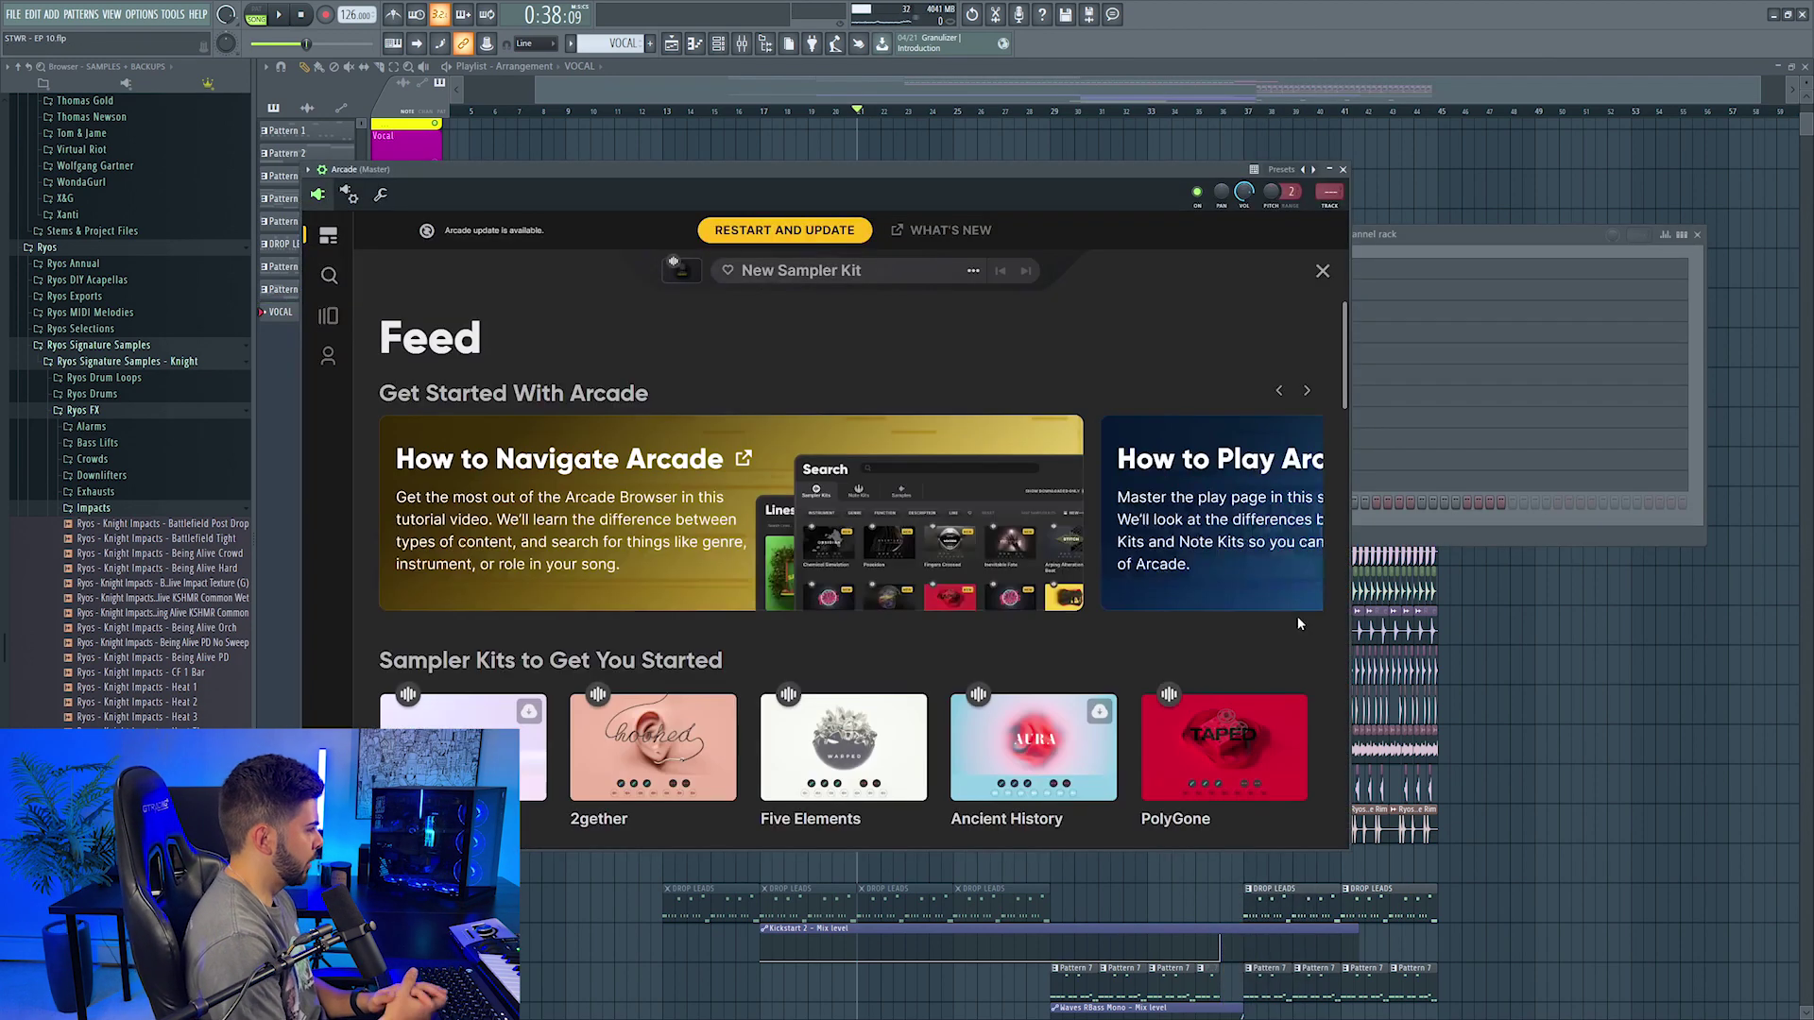
# Step: Browse Arcade's feed for a vocal sampler kit and load I Gotchu
pyautogui.scroll(-6, 831, 521)
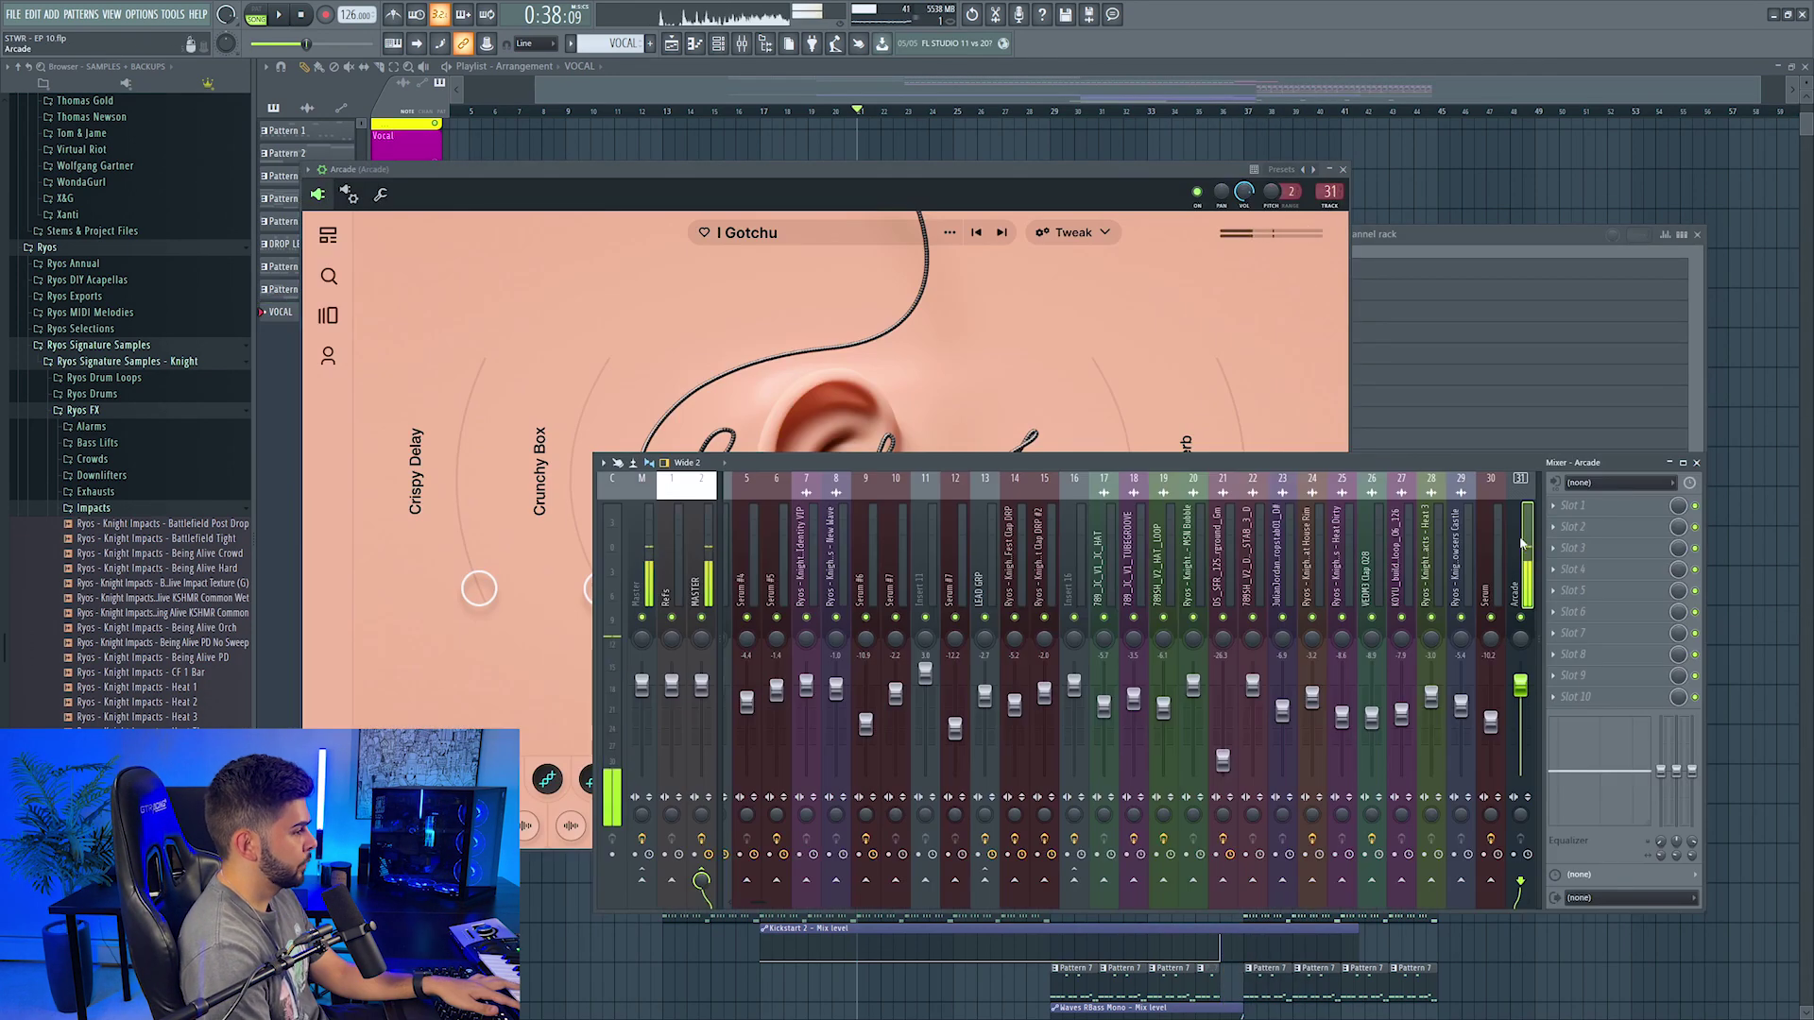
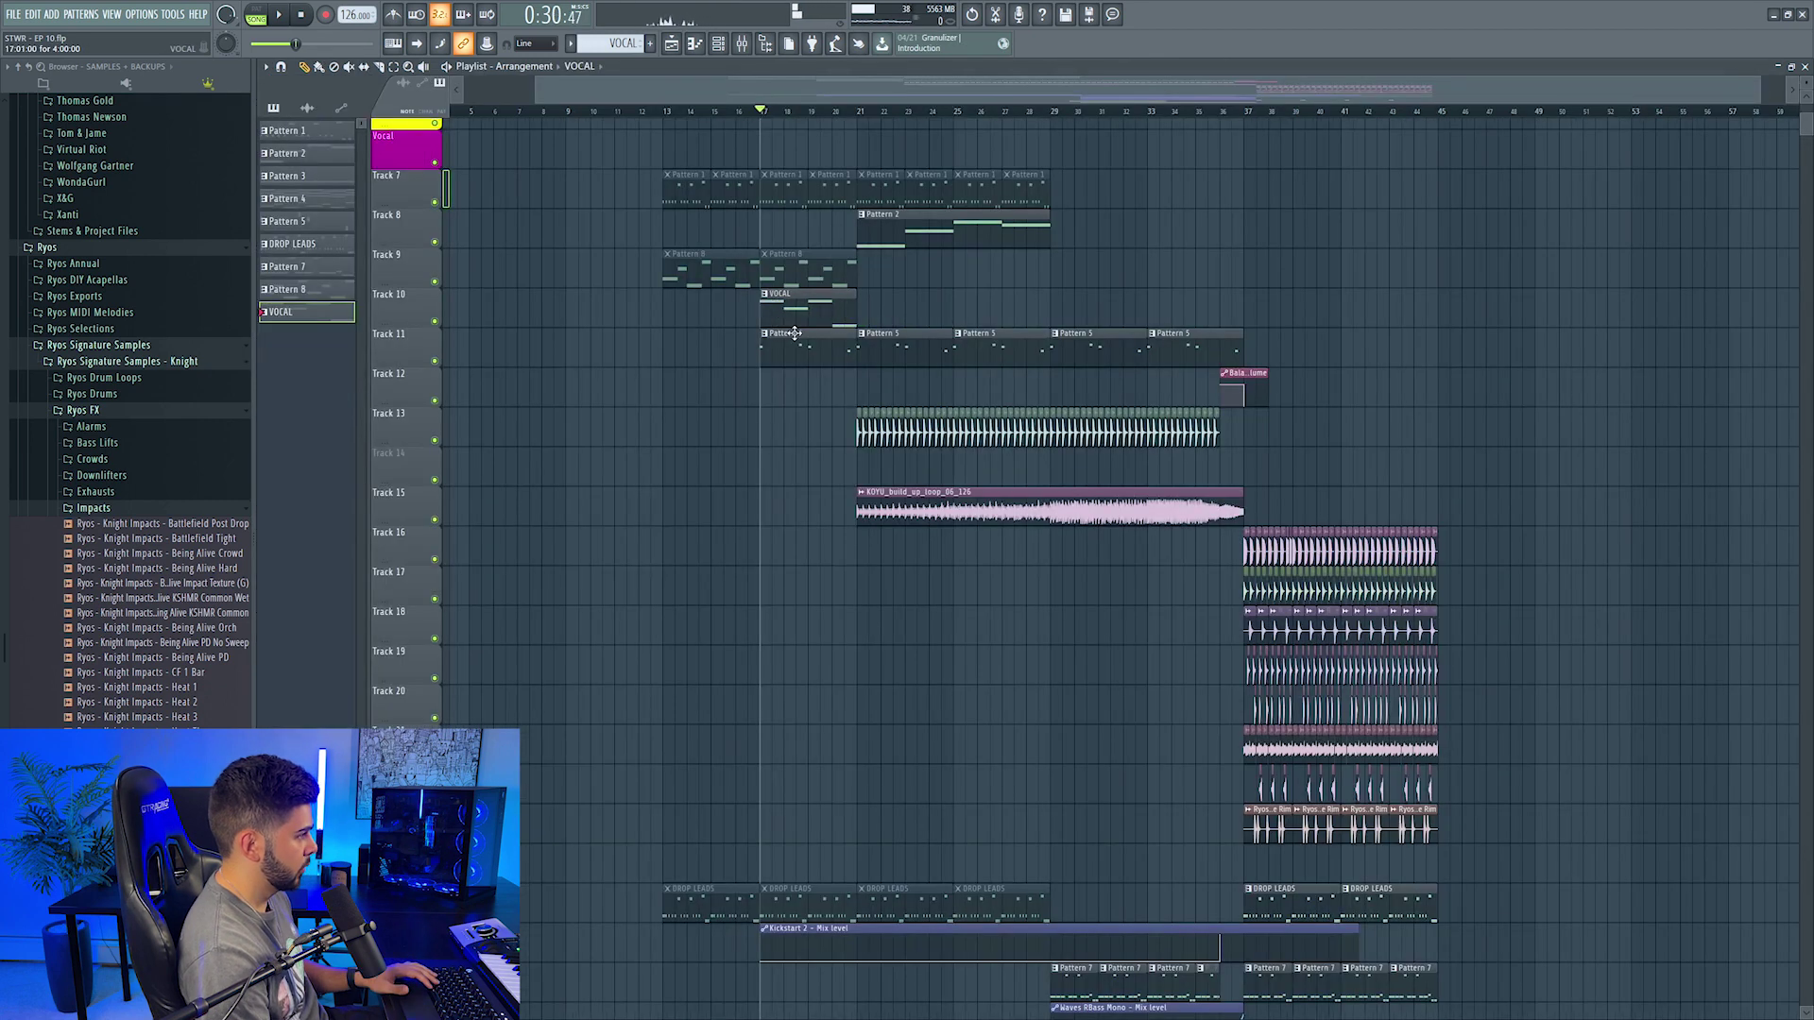
# Step: Delete the Pattern 5 clip at bar 17, and add a VOCAL clip at bar 21 and a two-bar Pattern 2 clip at bar 19
pyautogui.rightClick(794, 333)
pyautogui.press('space')
pyautogui.moveTo(873, 298); pyautogui.dragTo(861, 297)
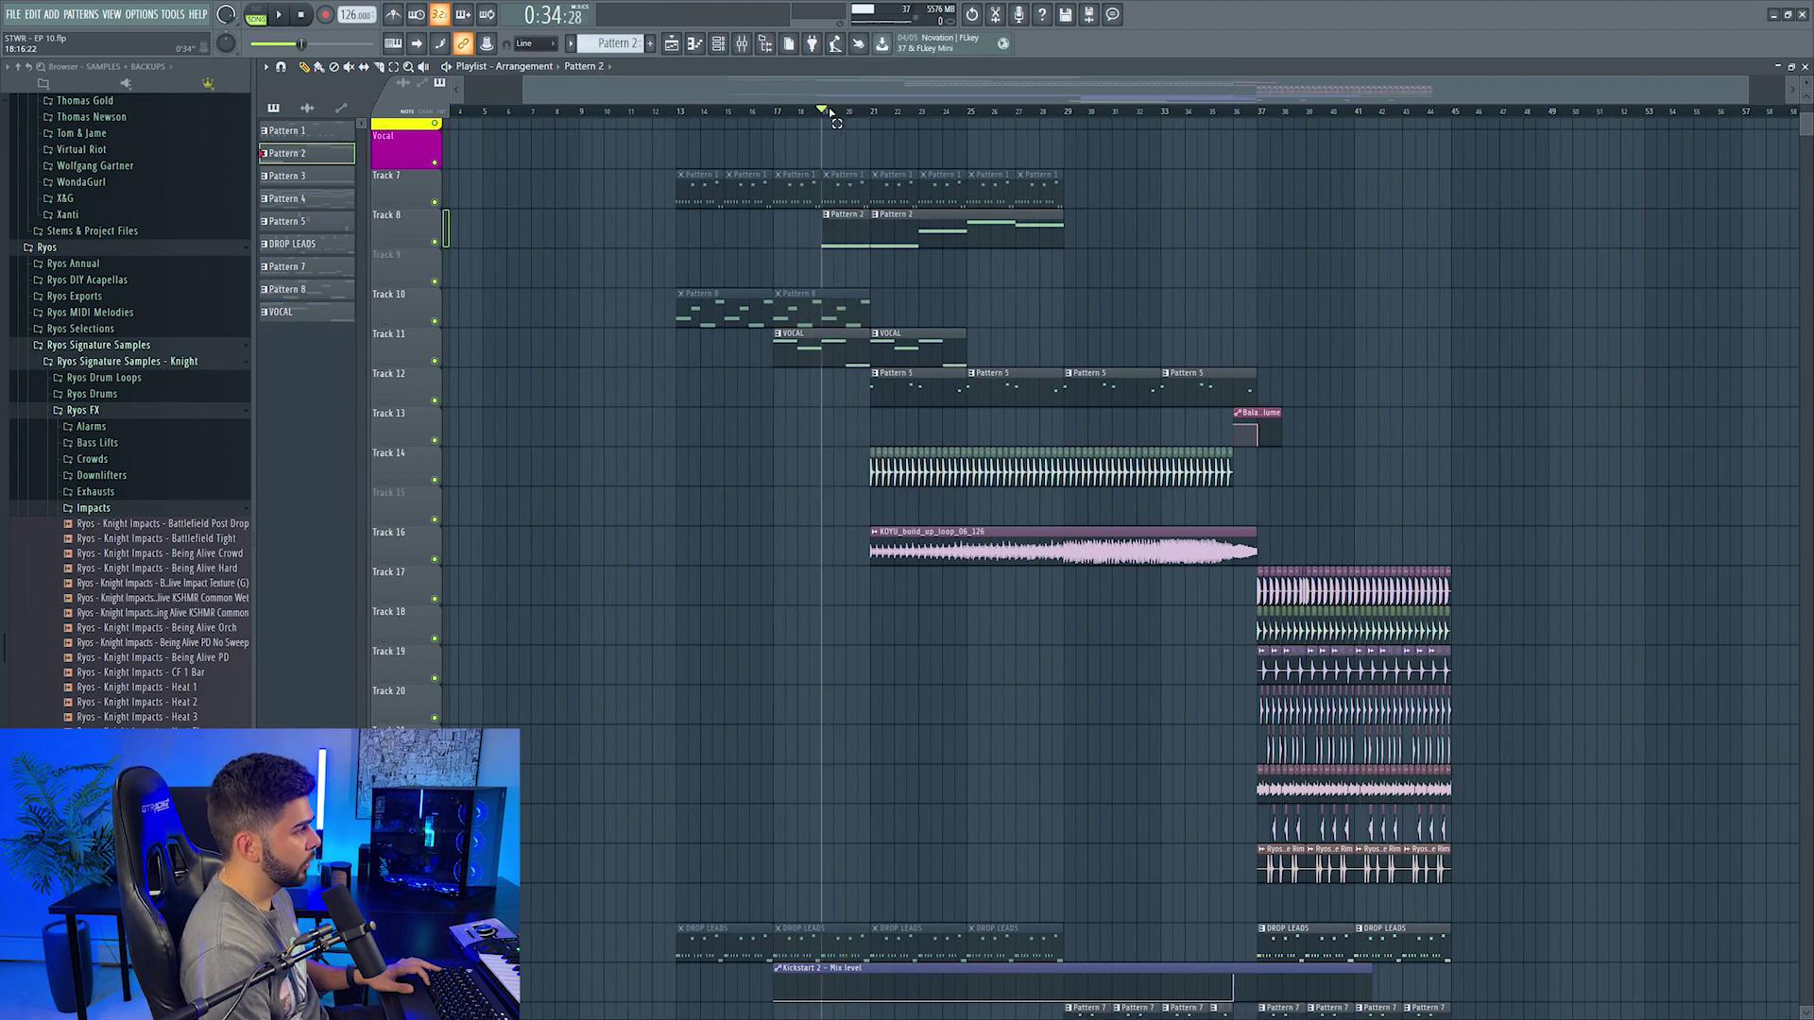
# Step: Add Fruity Balance to Insert 4 and automate its volume with a slow-starting curved rise over bars 19 to 21
pyautogui.click(753, 47)
pyautogui.click(1607, 569)
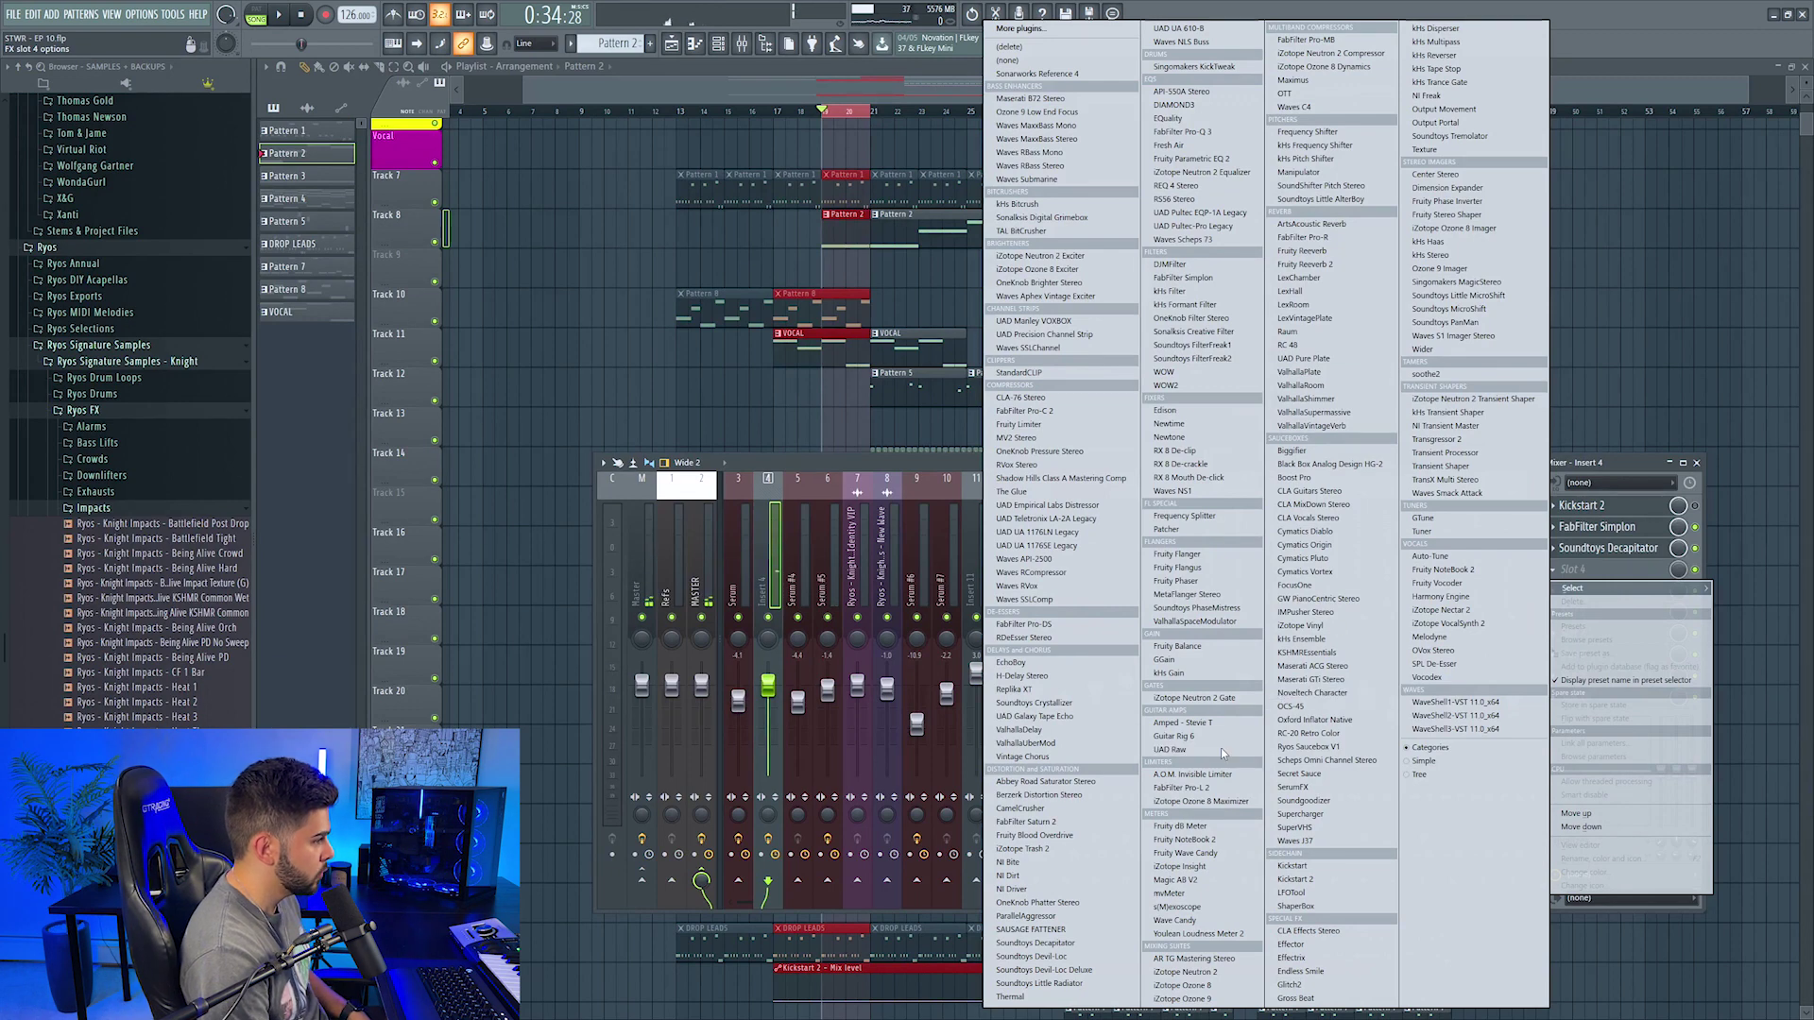
pyautogui.click(1181, 646)
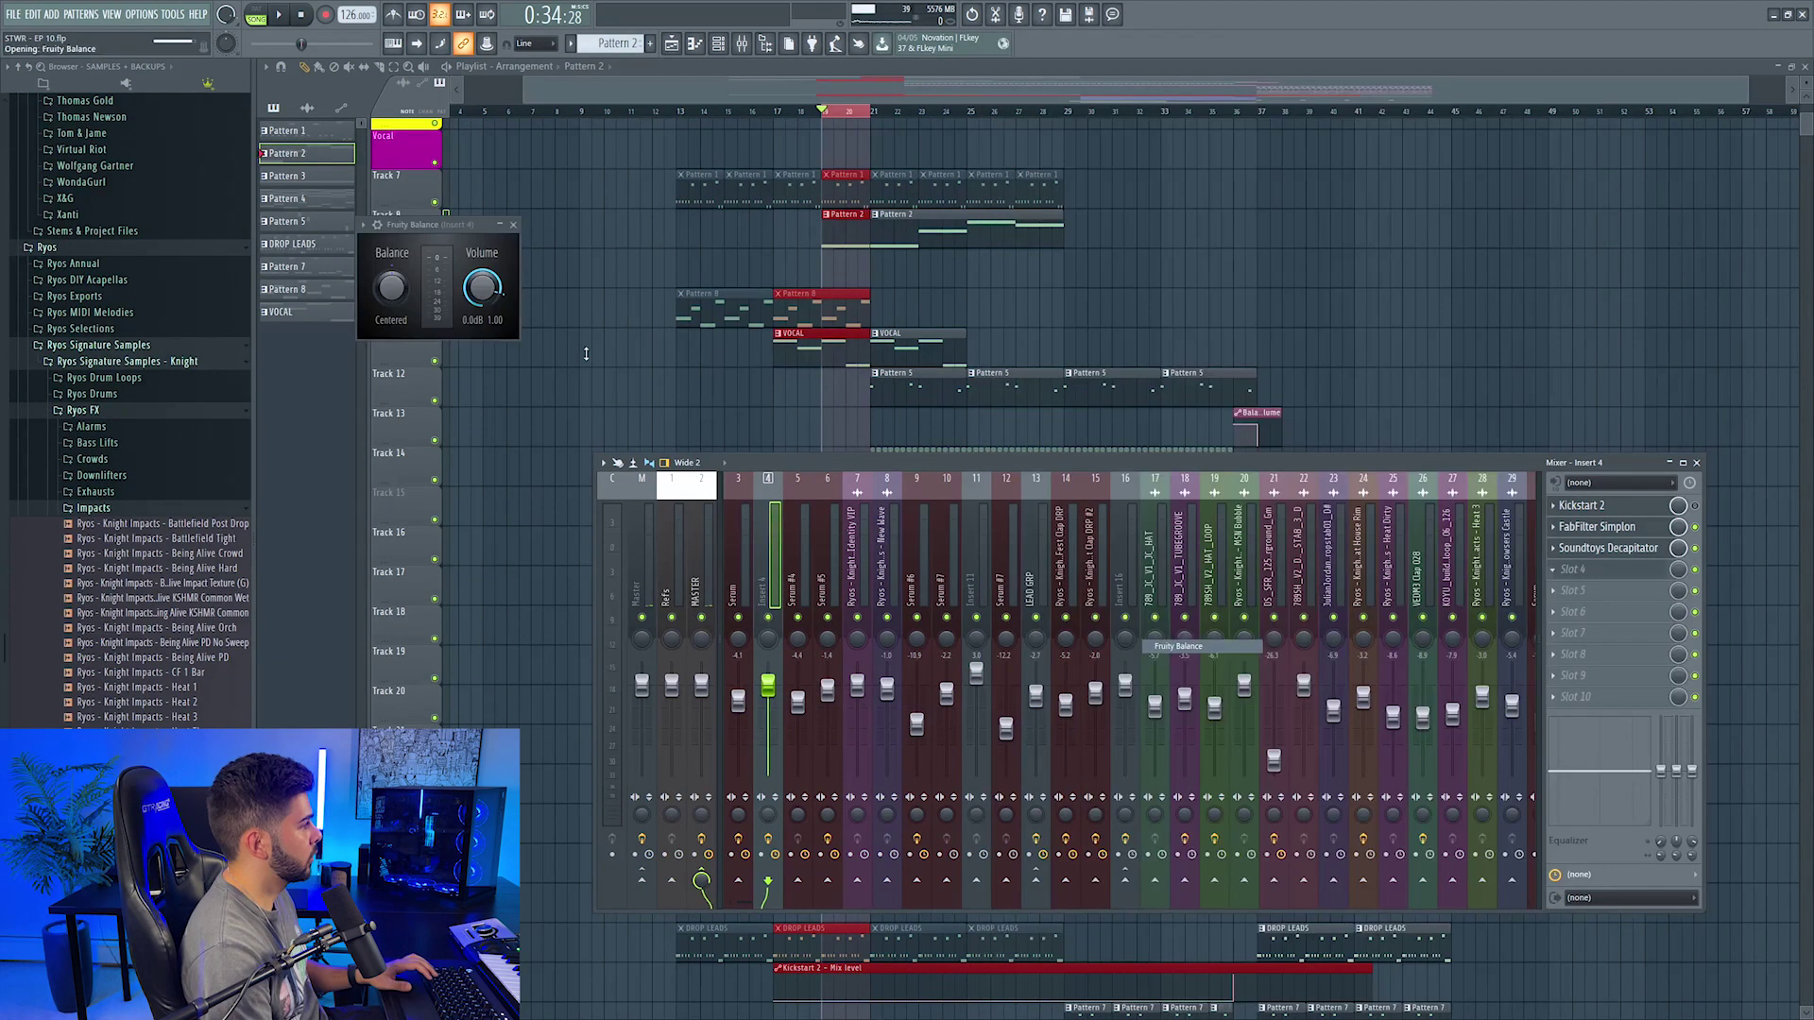
pyautogui.rightClick(487, 285)
pyautogui.click(553, 388)
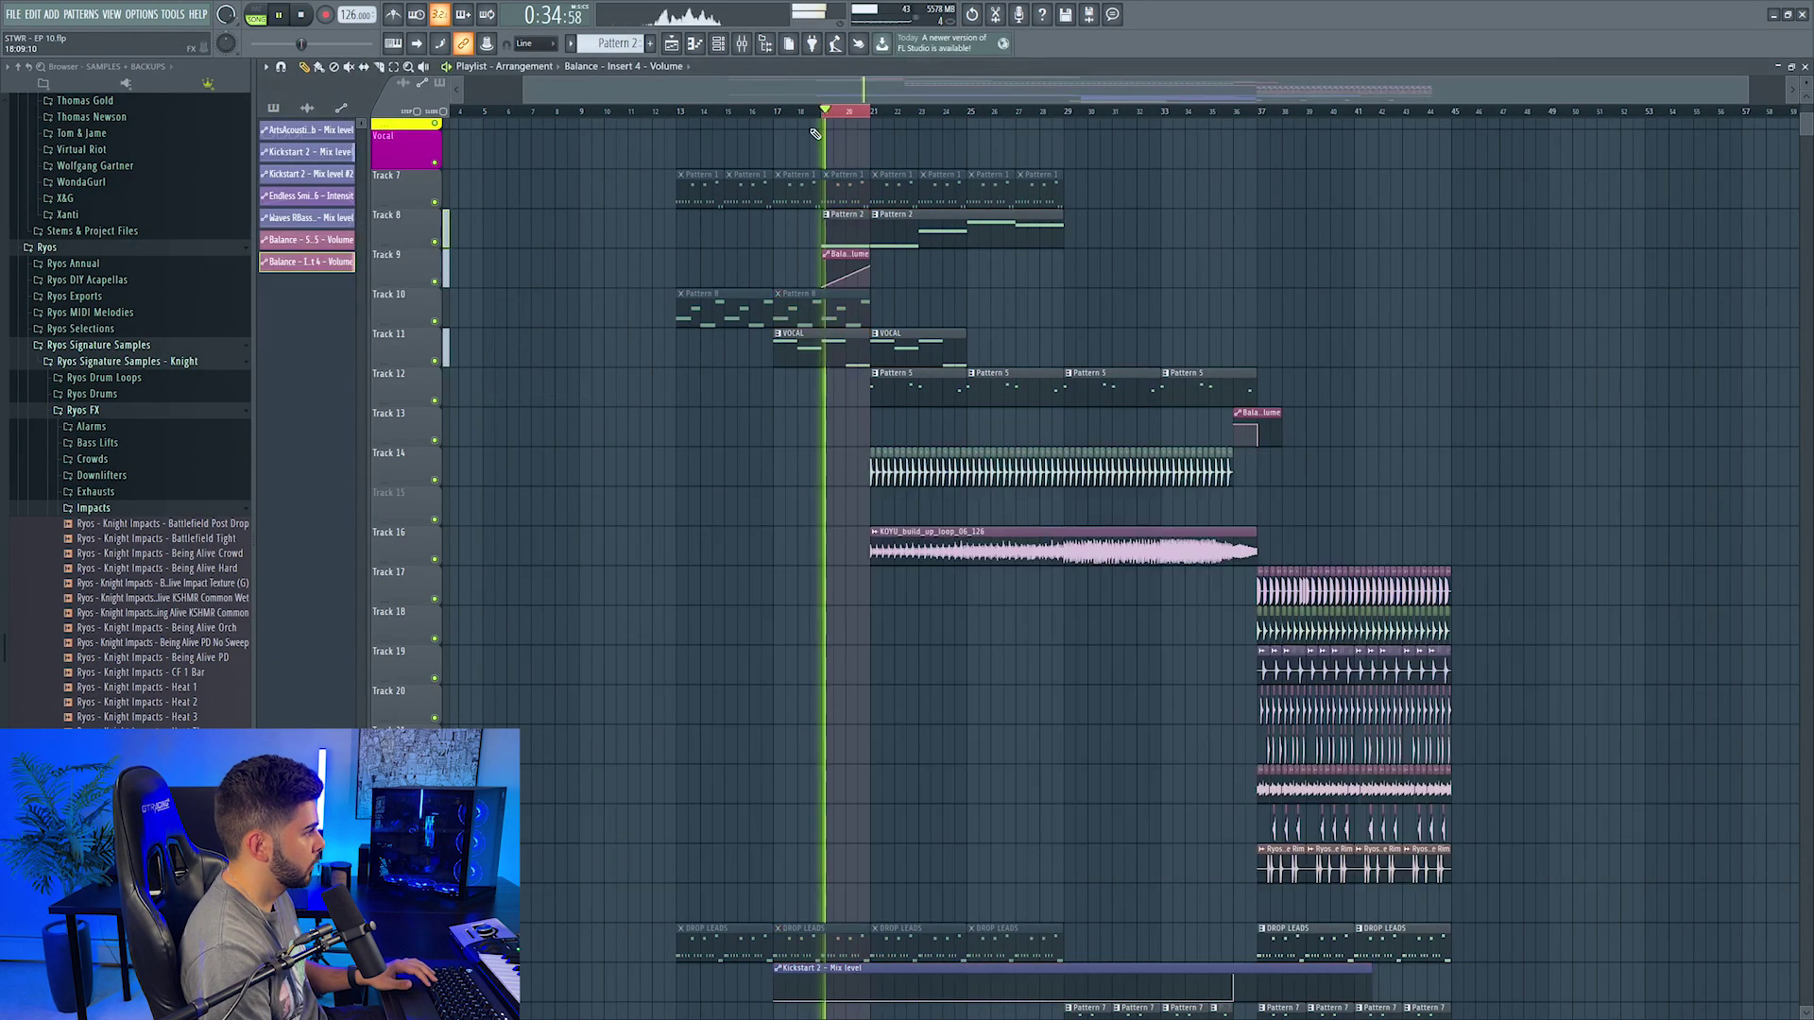
pyautogui.doubleClick(809, 110)
pyautogui.moveTo(846, 277); pyautogui.dragTo(846, 293)
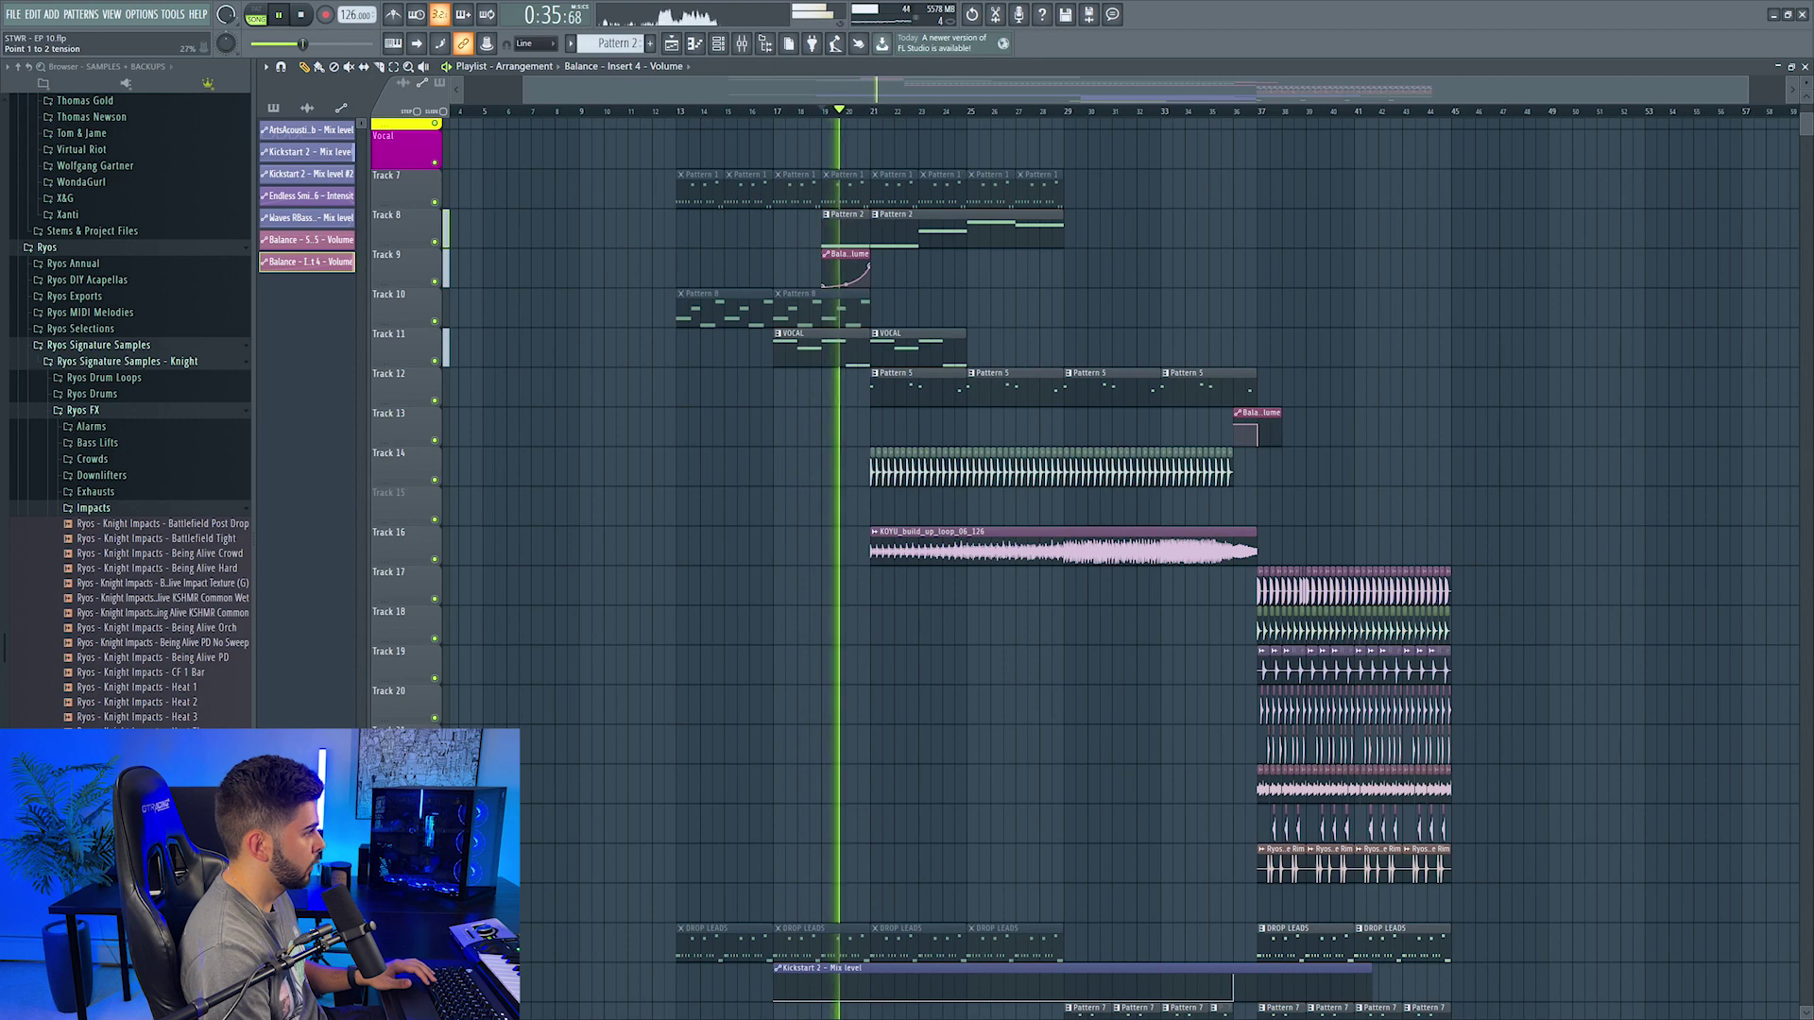
pyautogui.press('space')
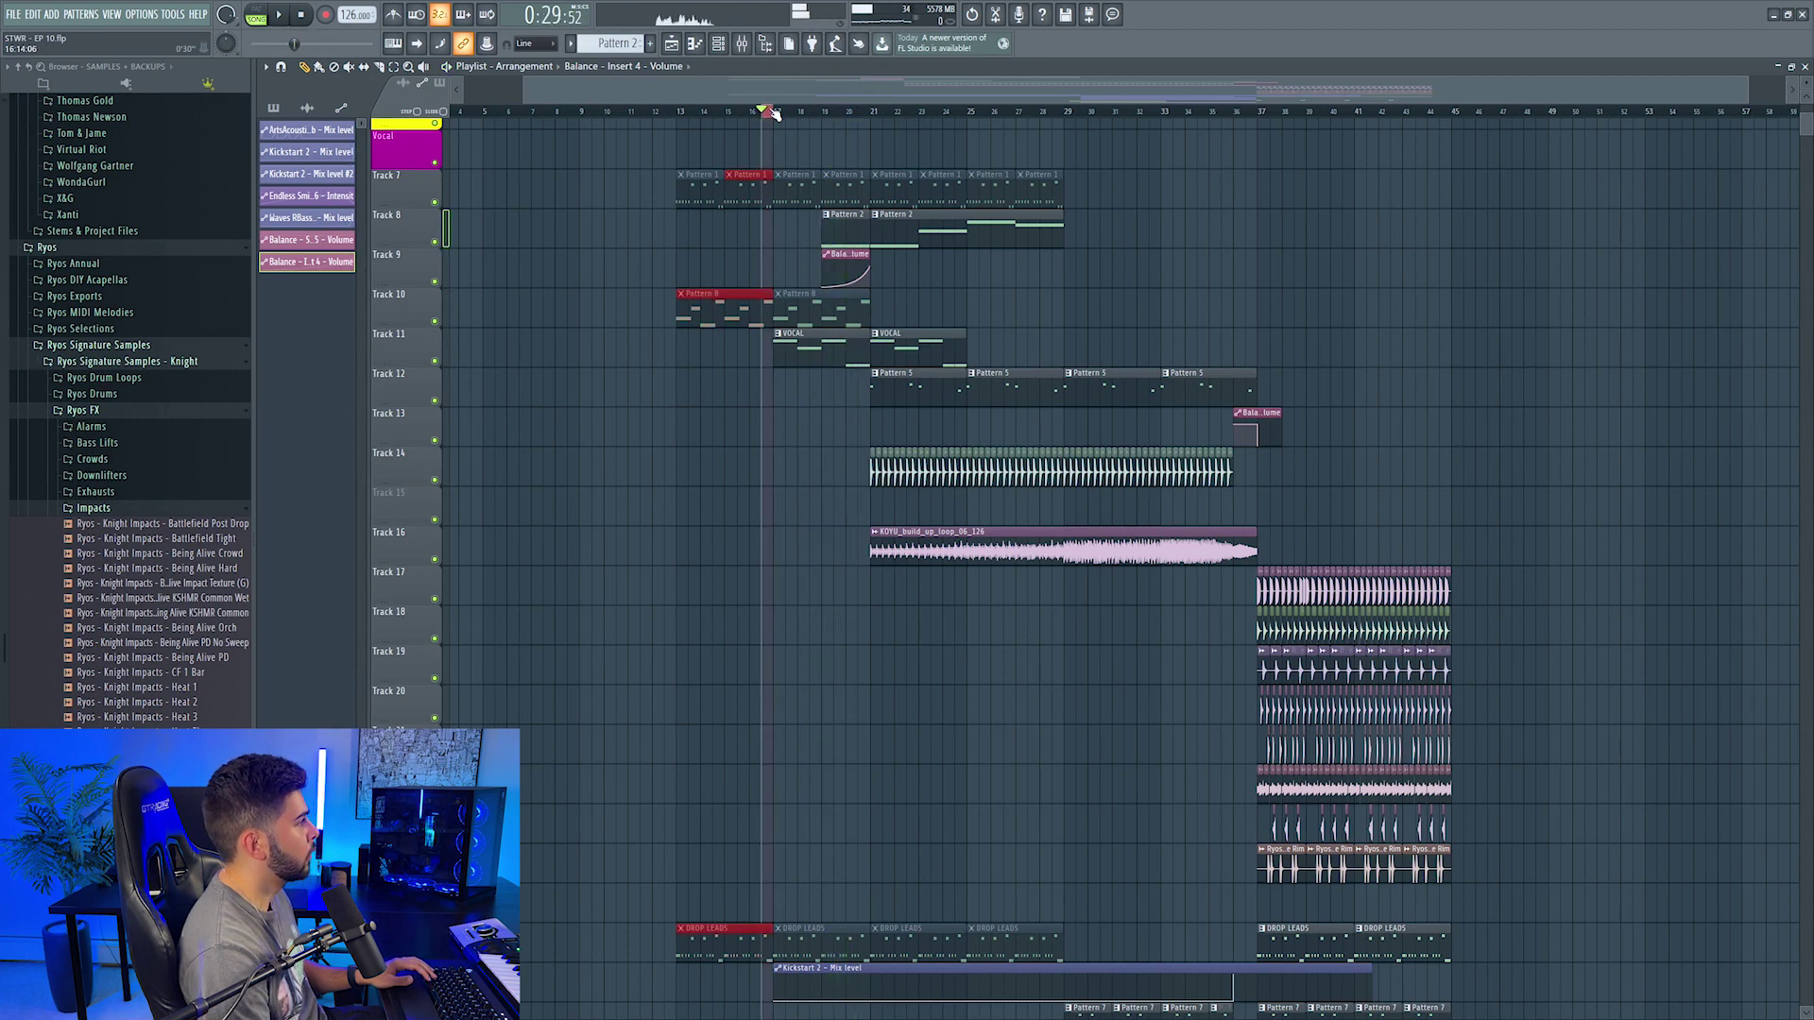
# Step: Insert a track above the VOCAL clips and create an automation clip for the MASTER stereo separation over bars 17 to 21
pyautogui.rightClick(407, 333)
pyautogui.click(476, 599)
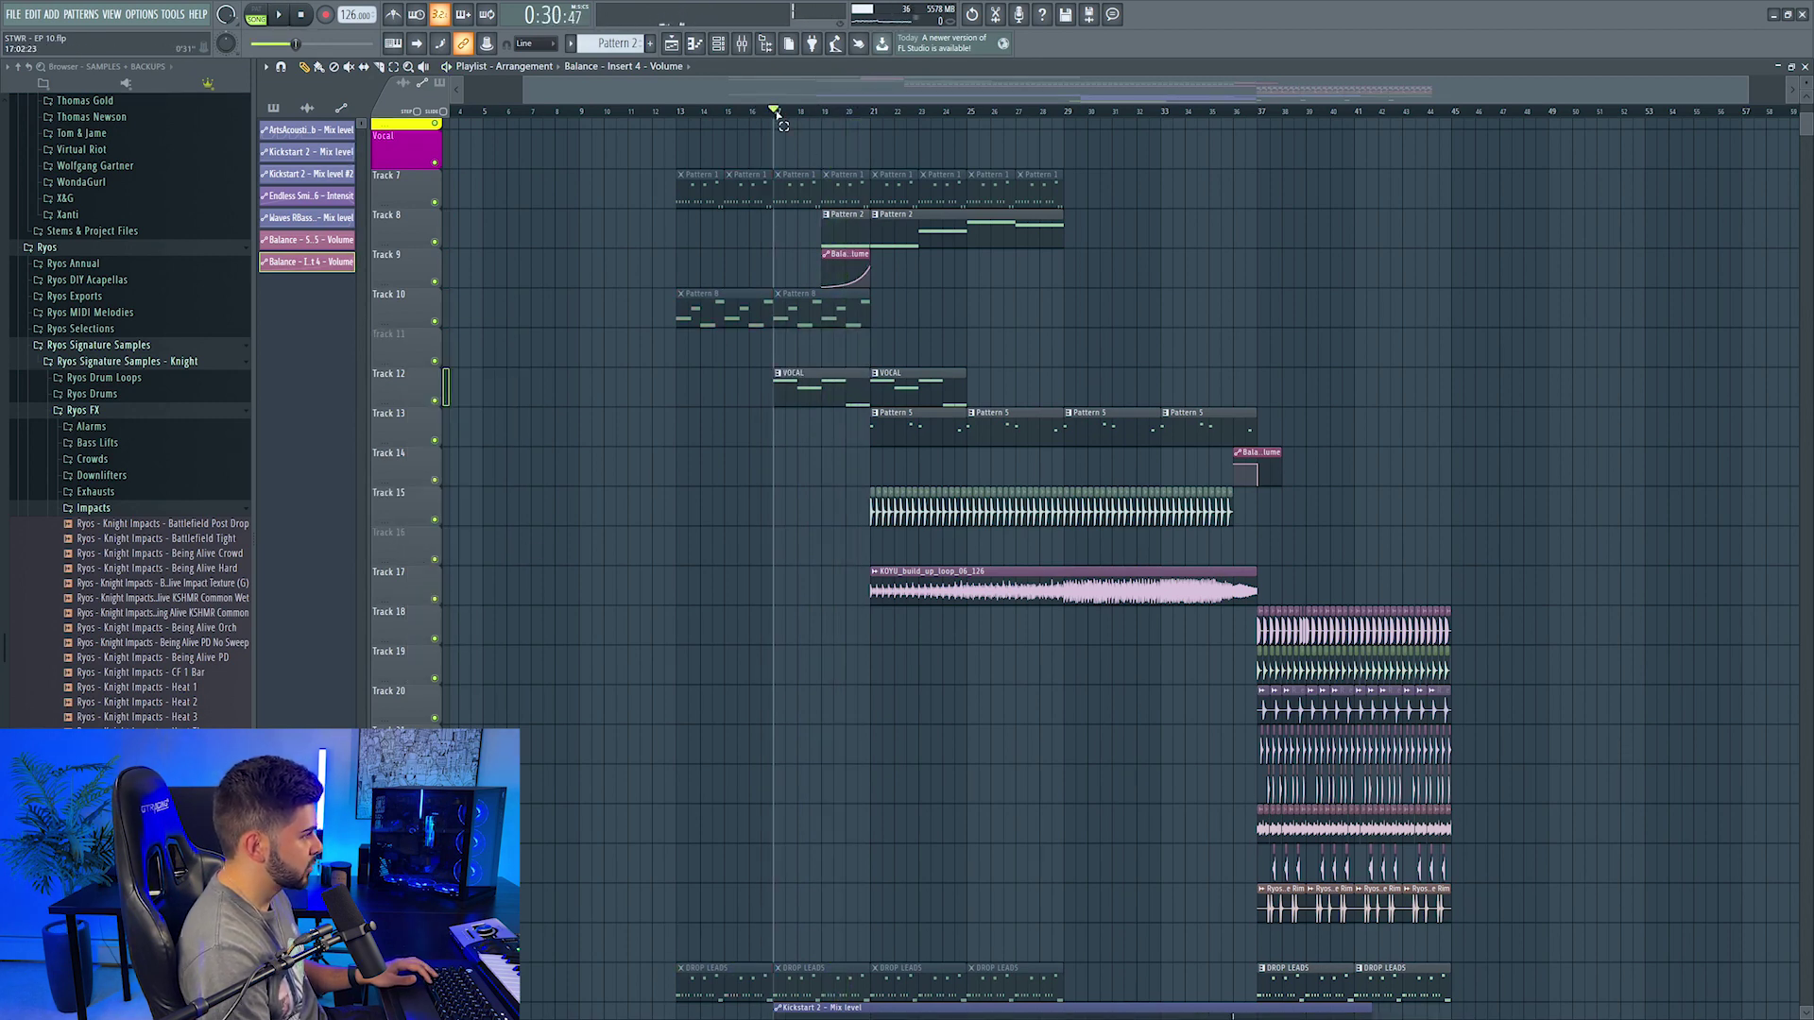
pyautogui.moveTo(776, 113); pyautogui.dragTo(871, 128)
pyautogui.press('F6')
pyautogui.press('F9')
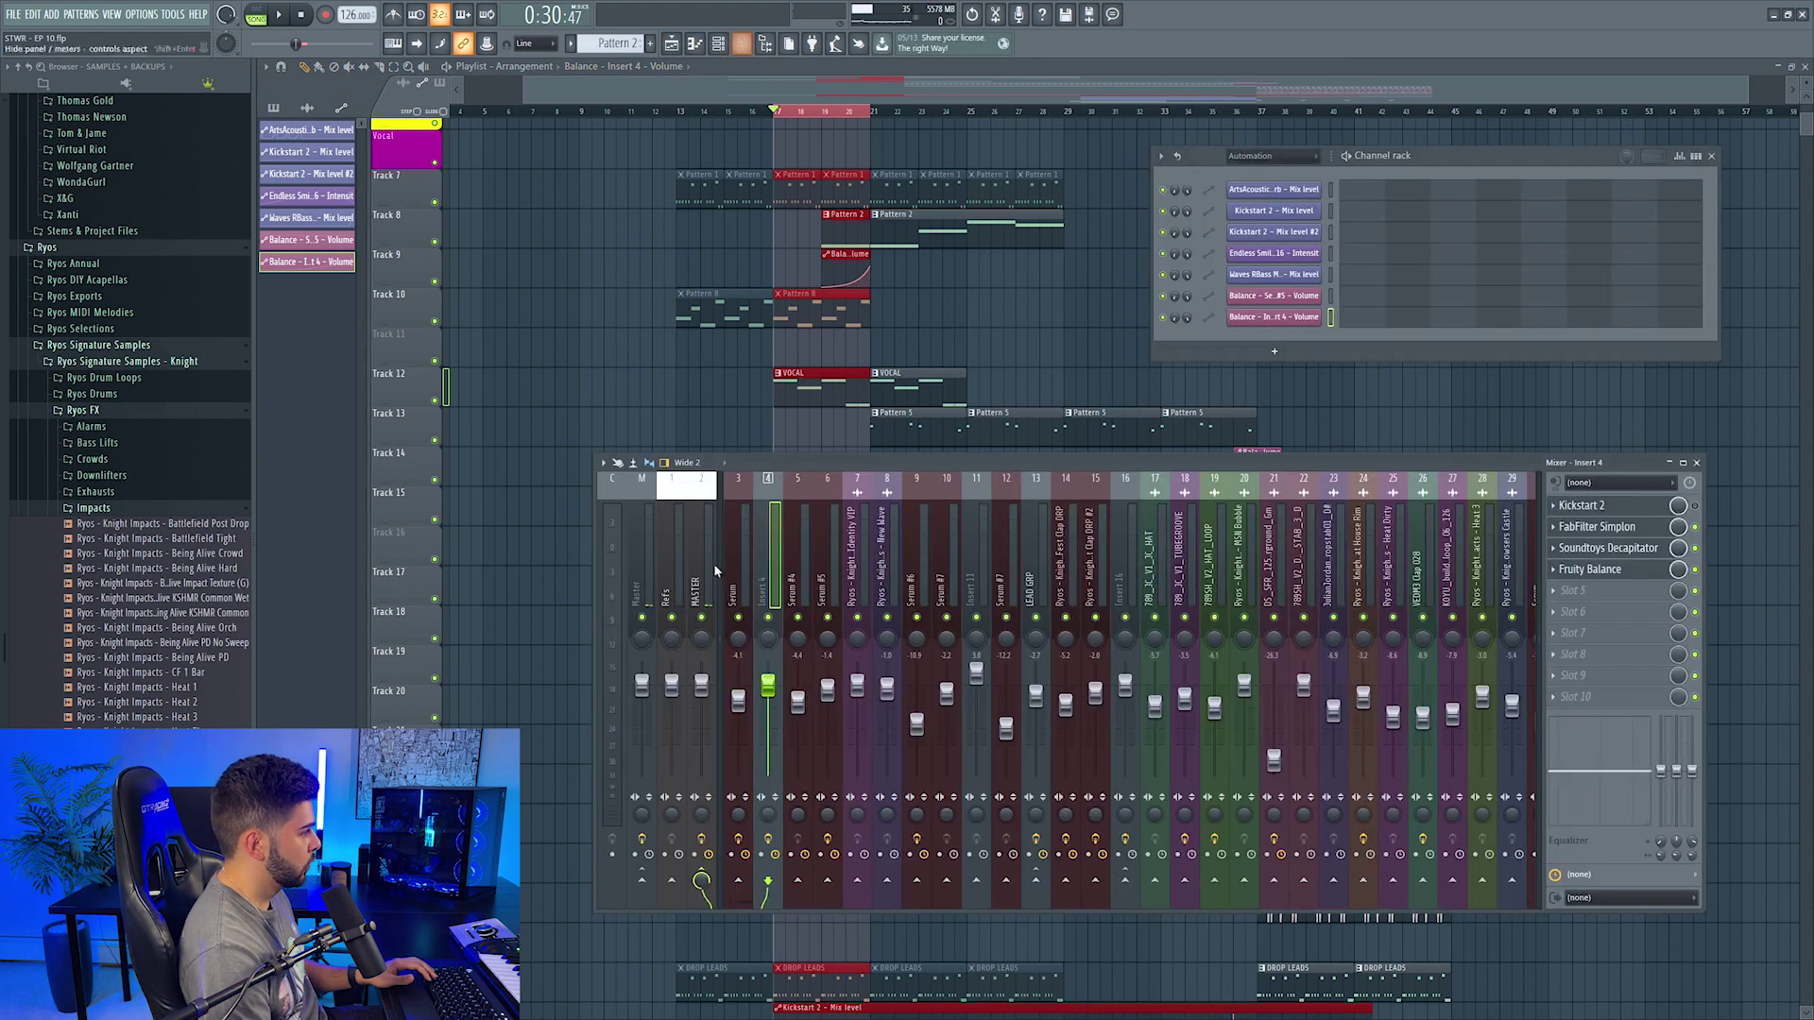
pyautogui.click(703, 818)
pyautogui.rightClick(703, 818)
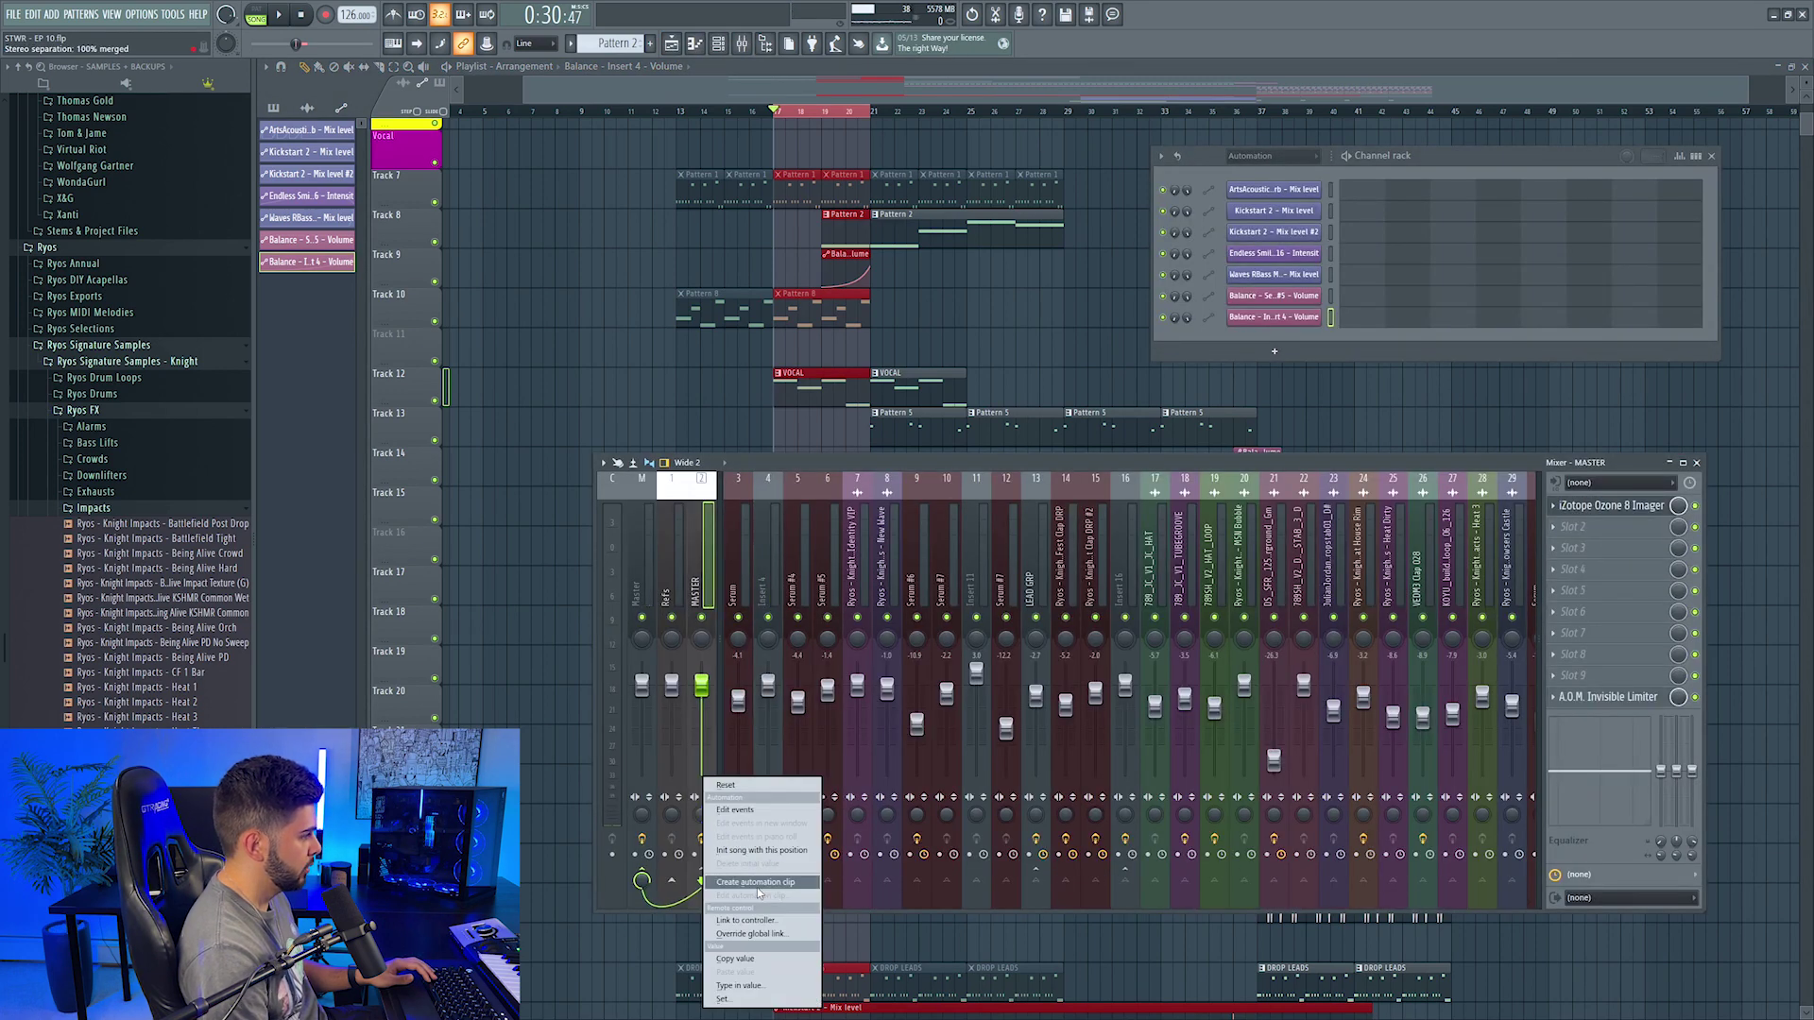
pyautogui.click(757, 887)
# Step: Move the MASTER stereo separation clip to Track 11 and shape it as a gradual descending slope
pyautogui.moveTo(818, 144); pyautogui.dragTo(827, 368)
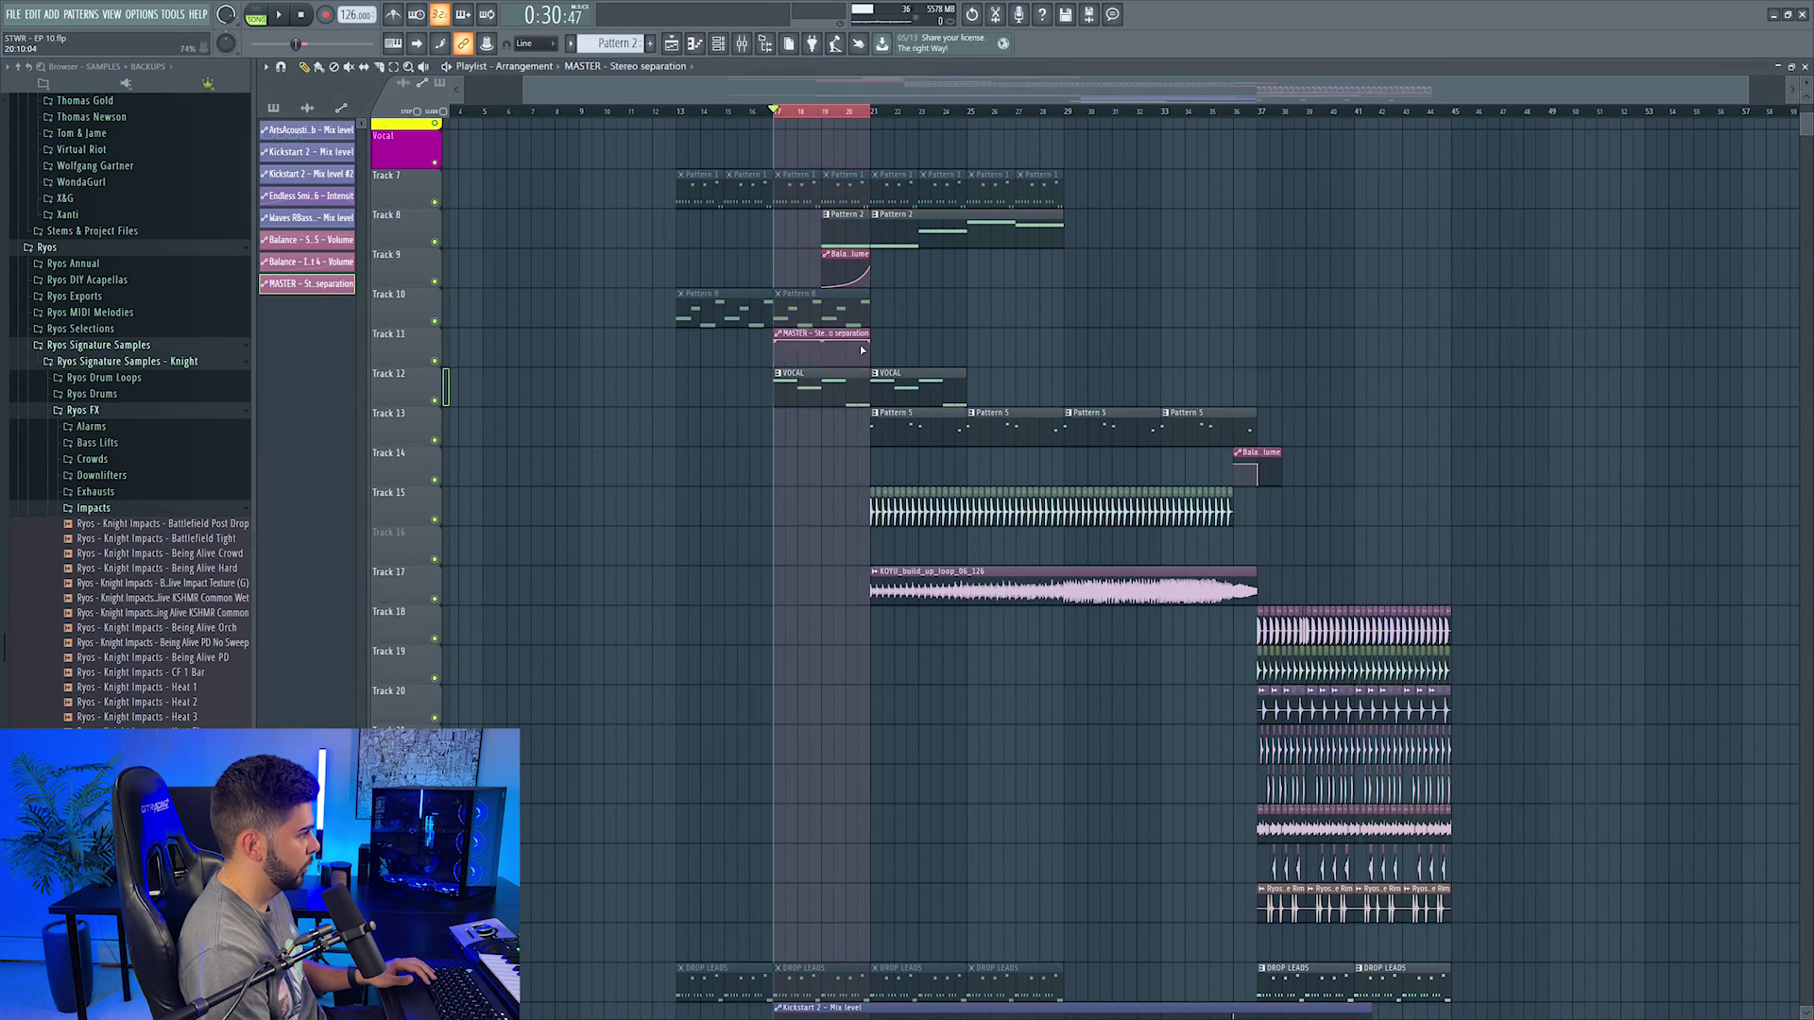
pyautogui.press('space')
pyautogui.press('F9')
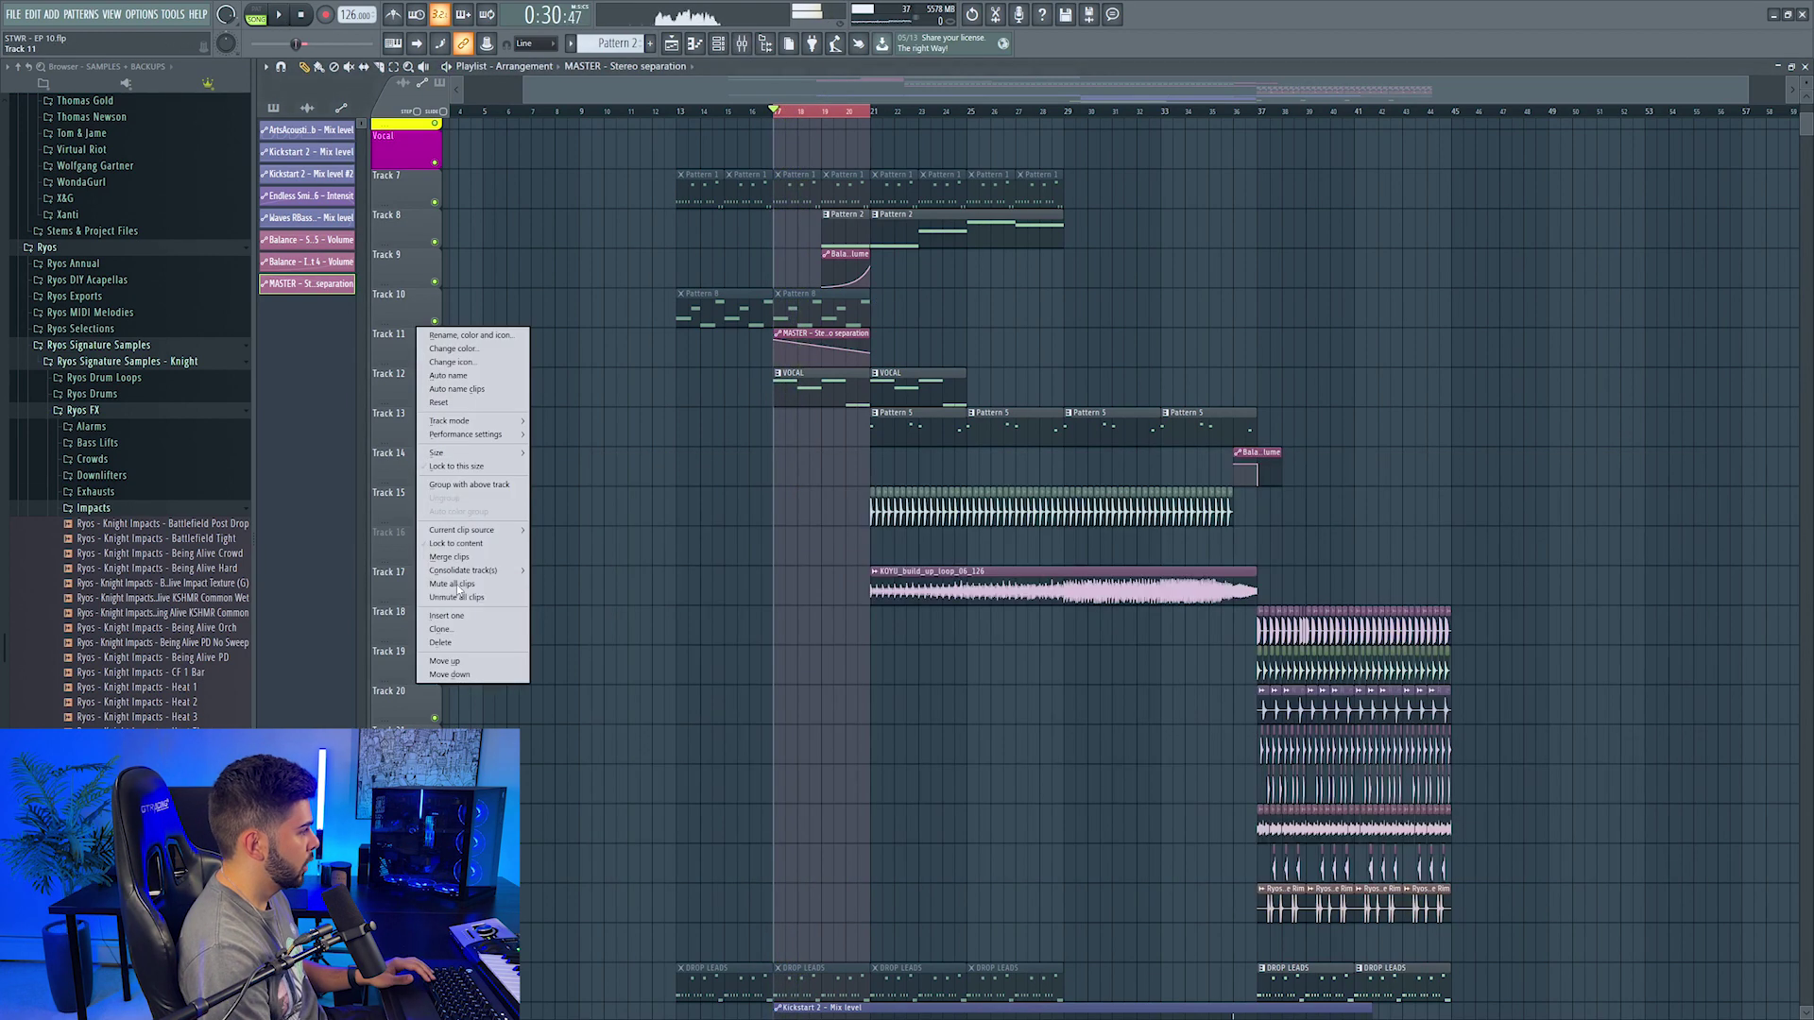
# Step: Insert a track above the stereo separation clip and automate the MASTER volume with a curved Fruity Balance rise over bars 17 to 21
pyautogui.click(473, 601)
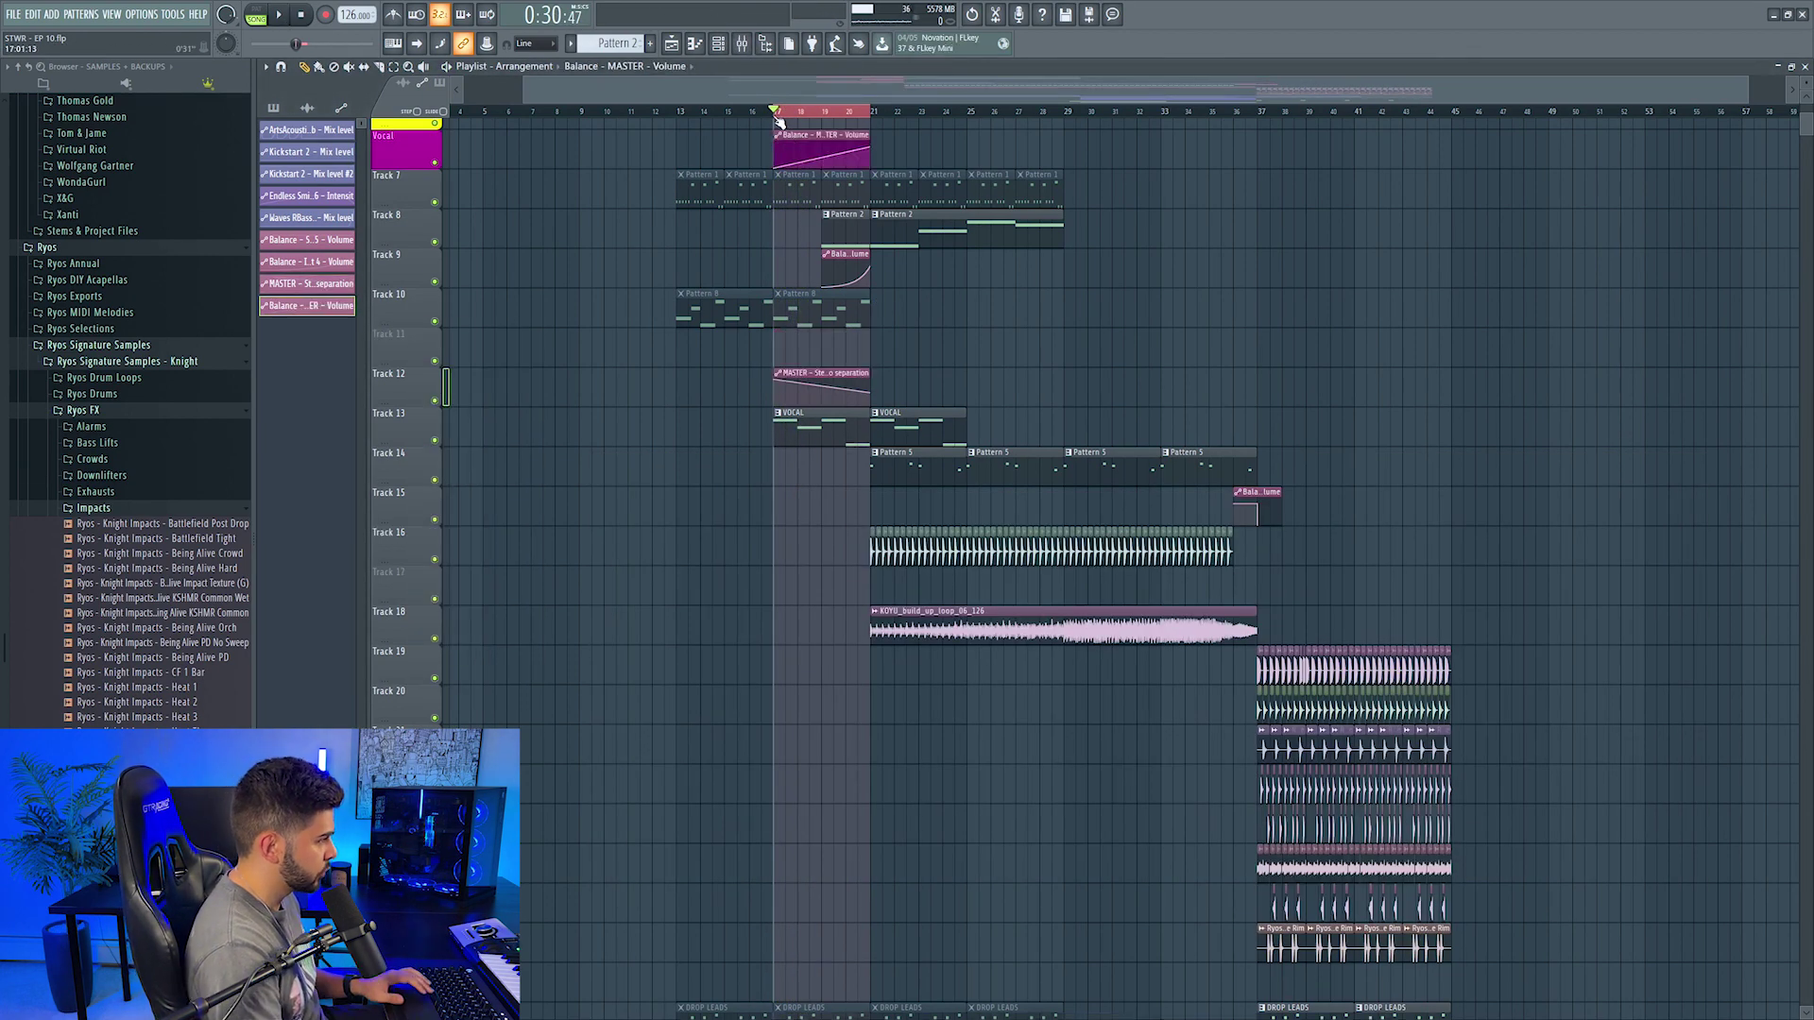
pyautogui.click(790, 113)
pyautogui.scroll(2, 835, 250)
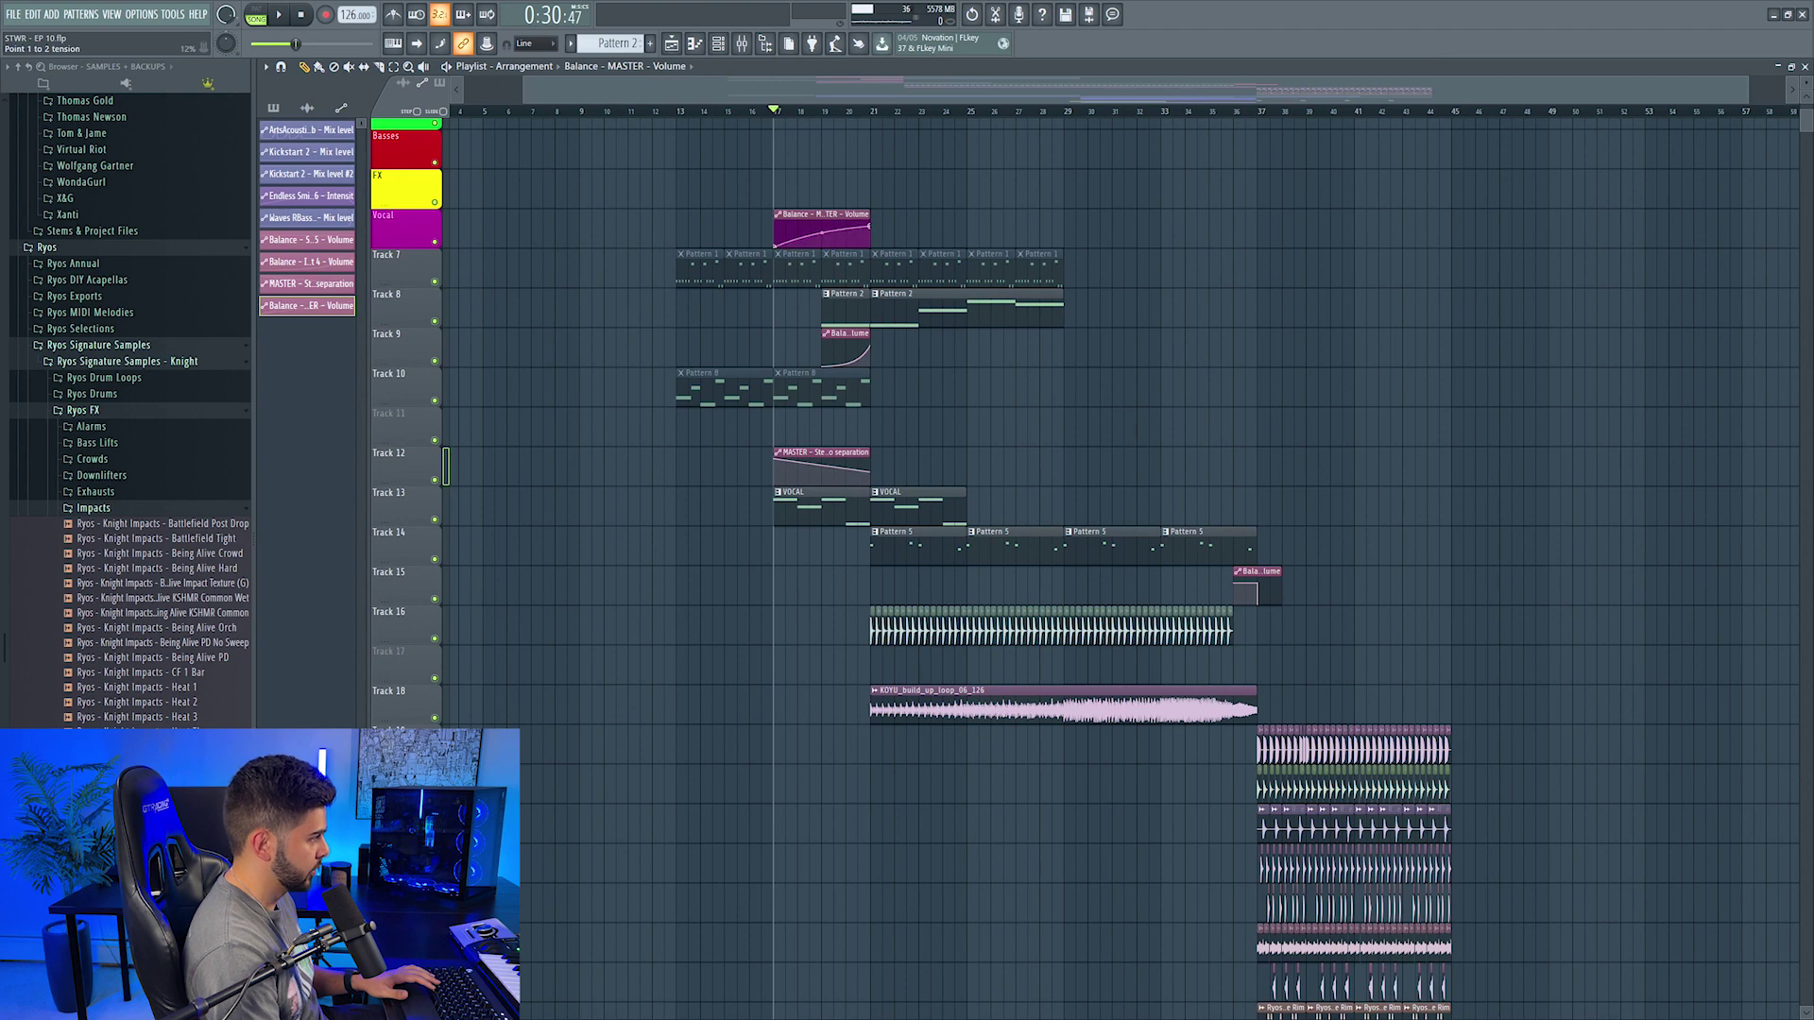
pyautogui.press('space')
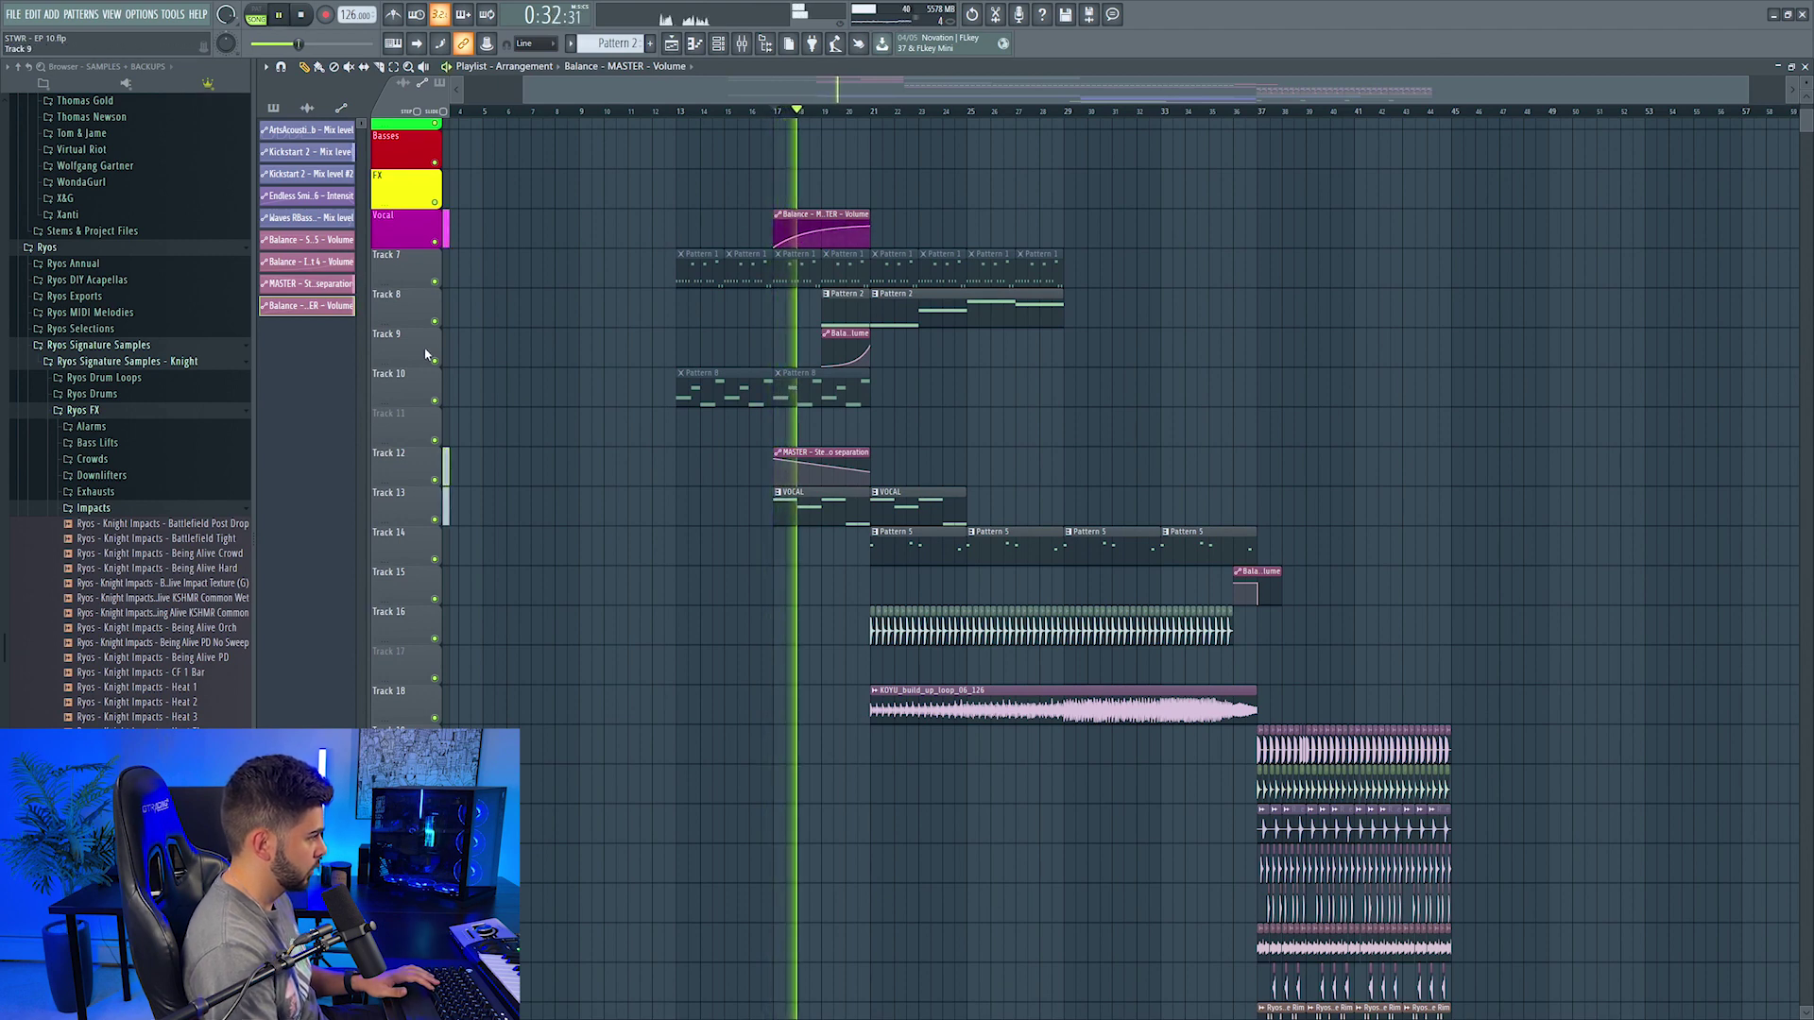
# Step: Insert an empty track below the Vocal track and reset and re-bend the Insert 4 volume automation into a gentler rising curve
pyautogui.rightClick(401, 253)
pyautogui.click(444, 534)
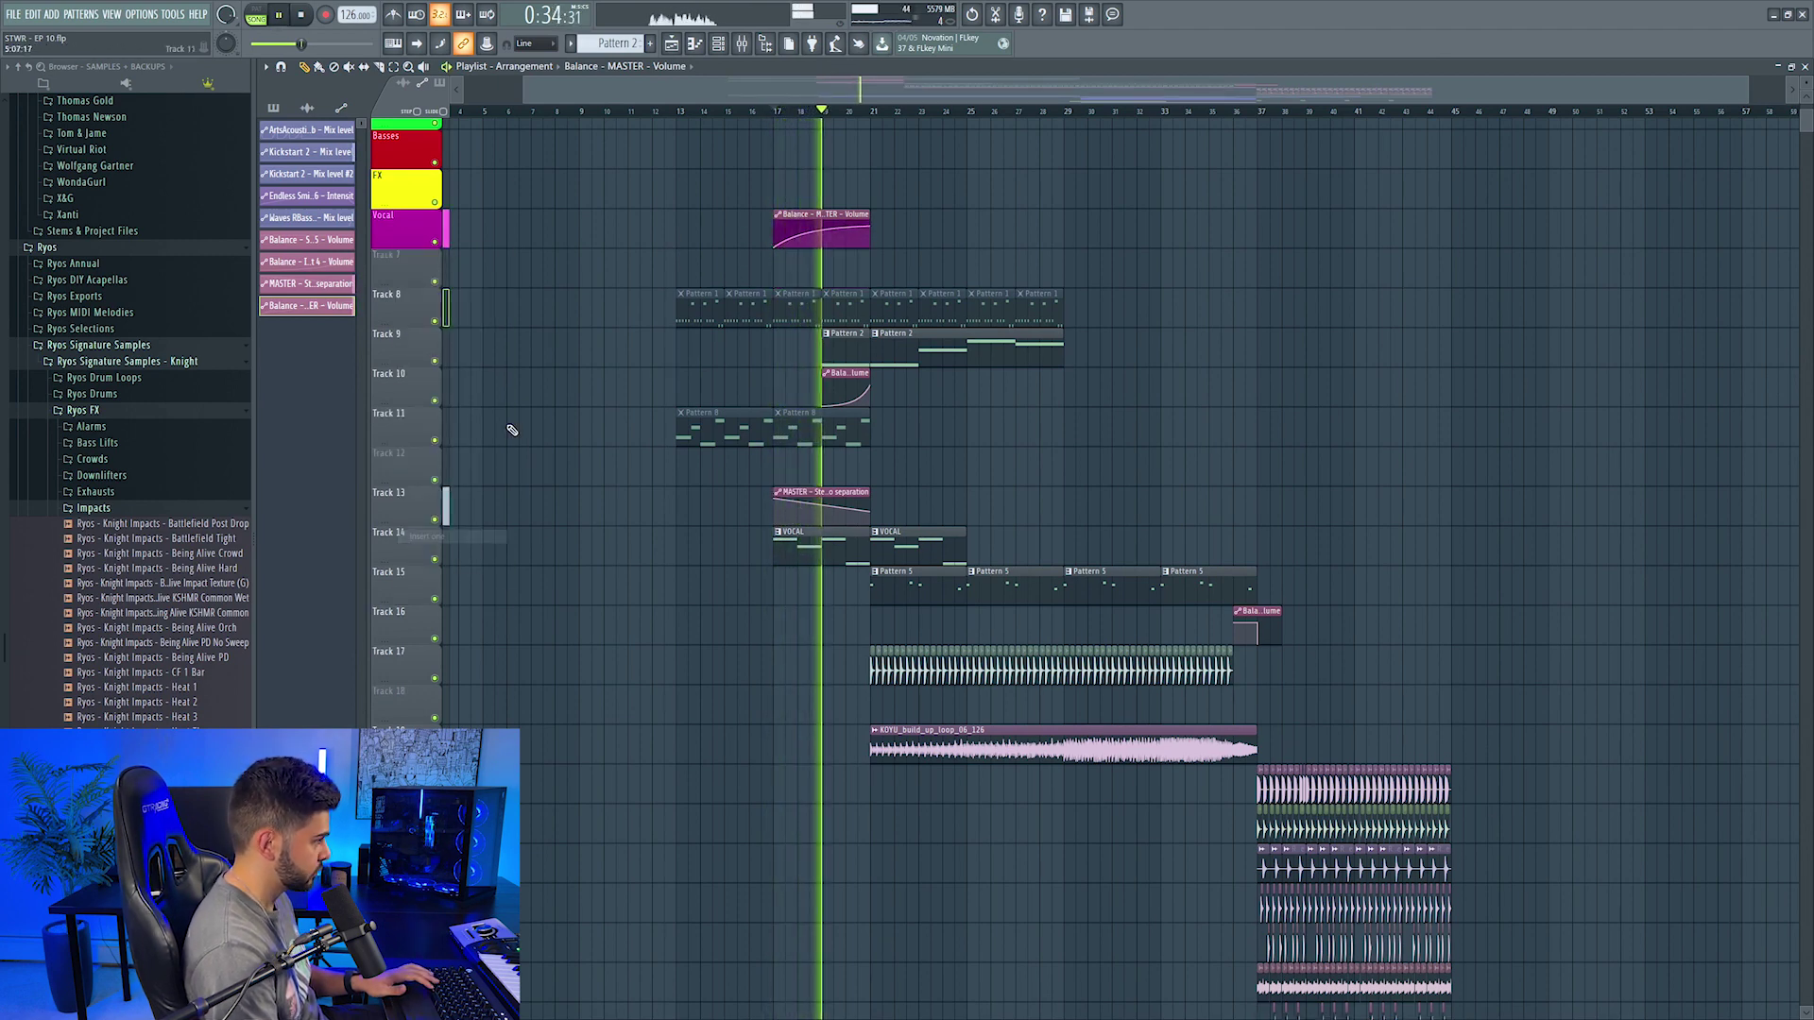
pyautogui.rightClick(846, 399)
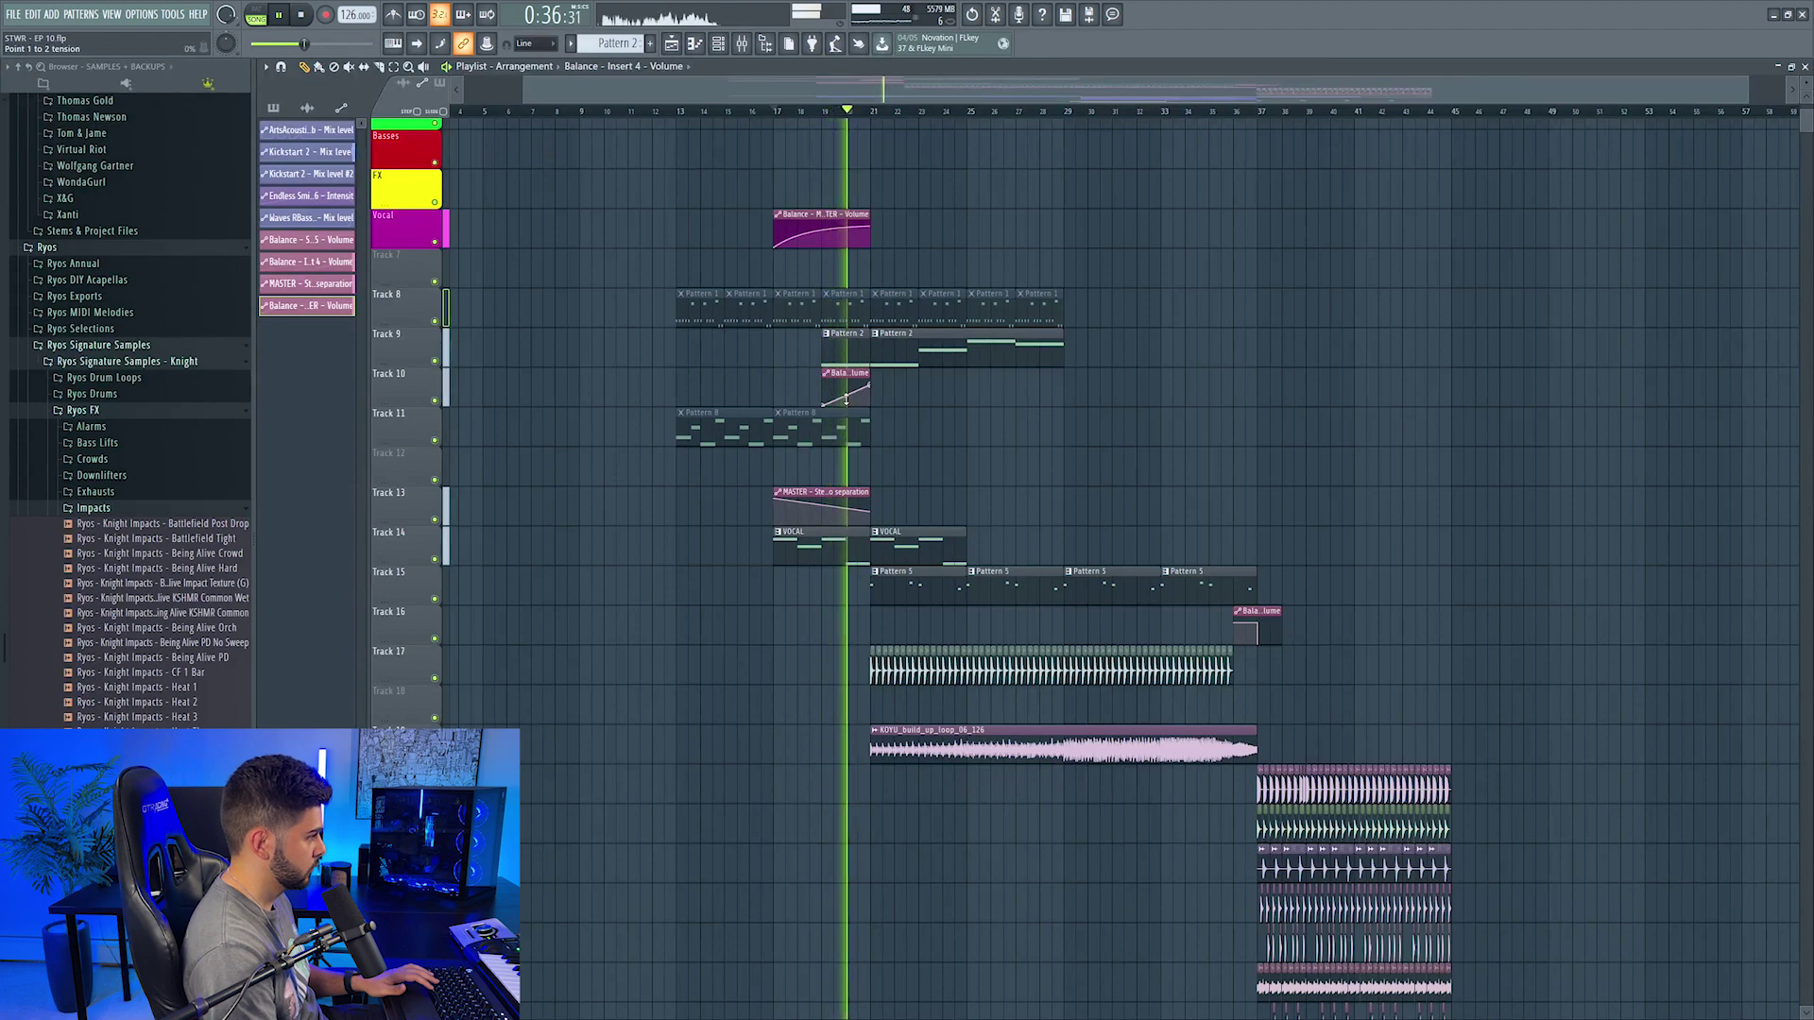
pyautogui.moveTo(846, 399); pyautogui.dragTo(847, 408)
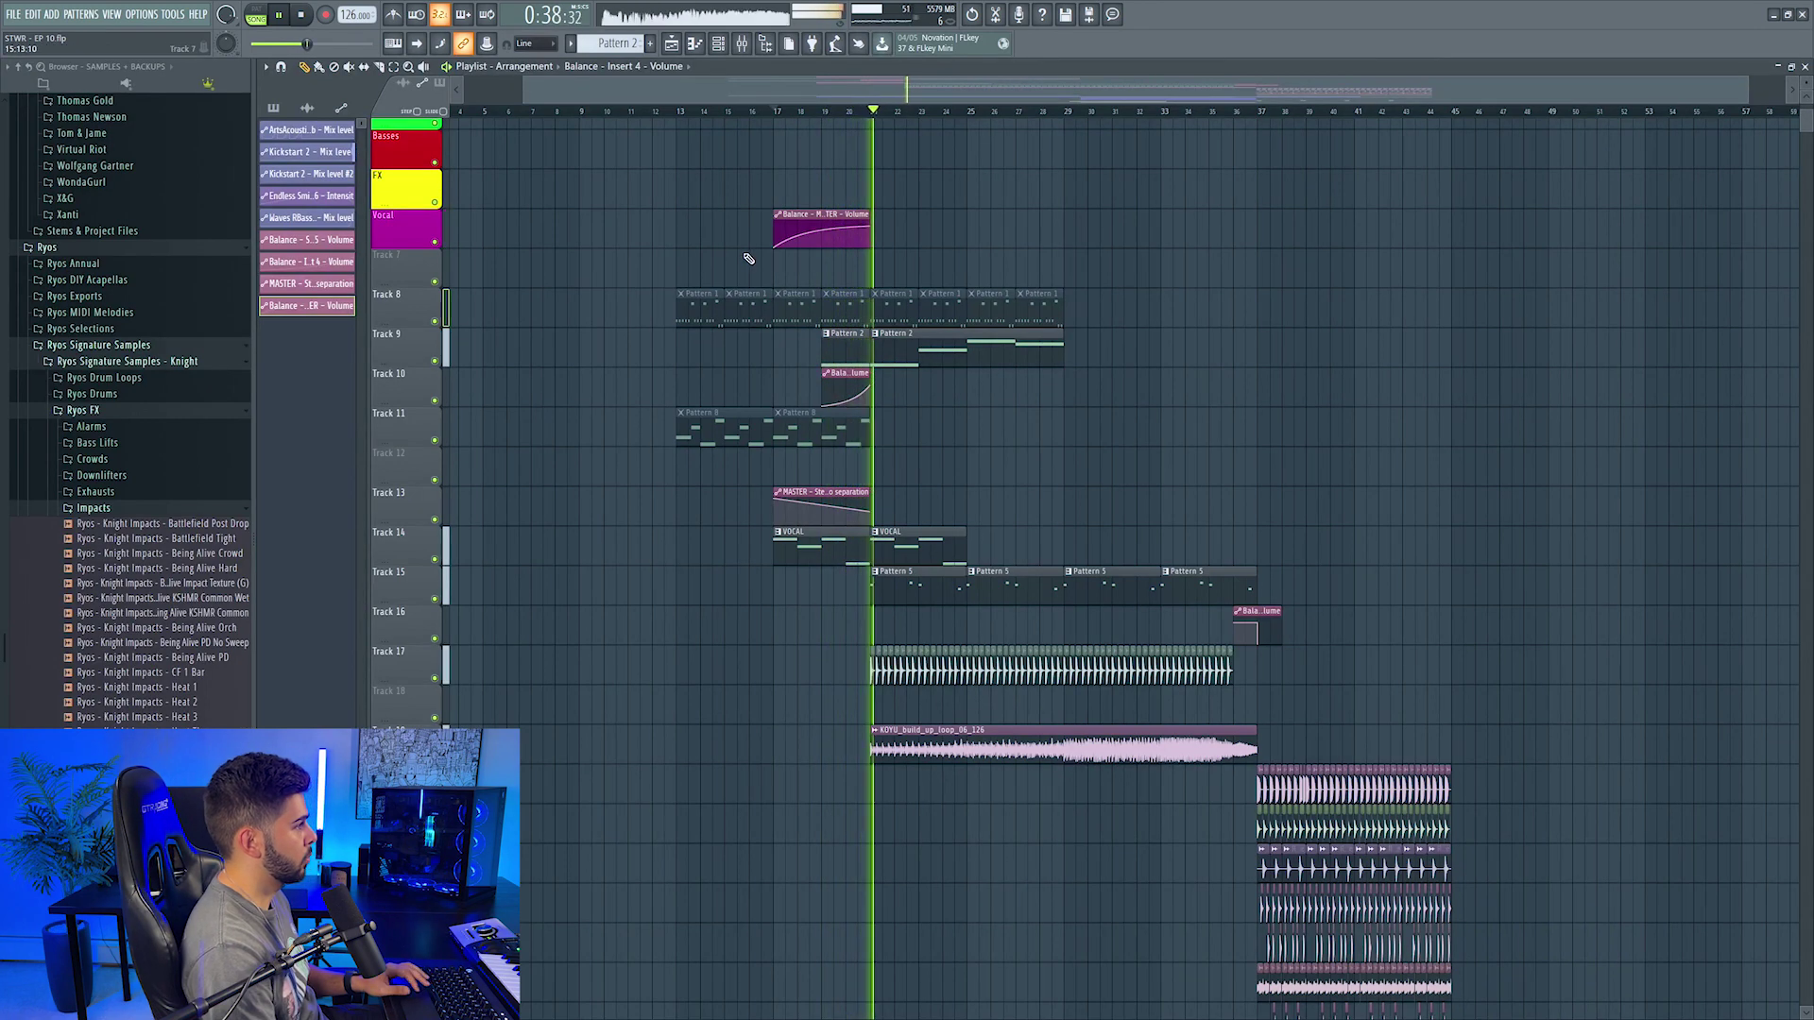
# Step: Move the MASTER volume automation clip to Track 7 and the stereo separation track directly beneath it as Track 8
pyautogui.click(741, 44)
pyautogui.press('F9')
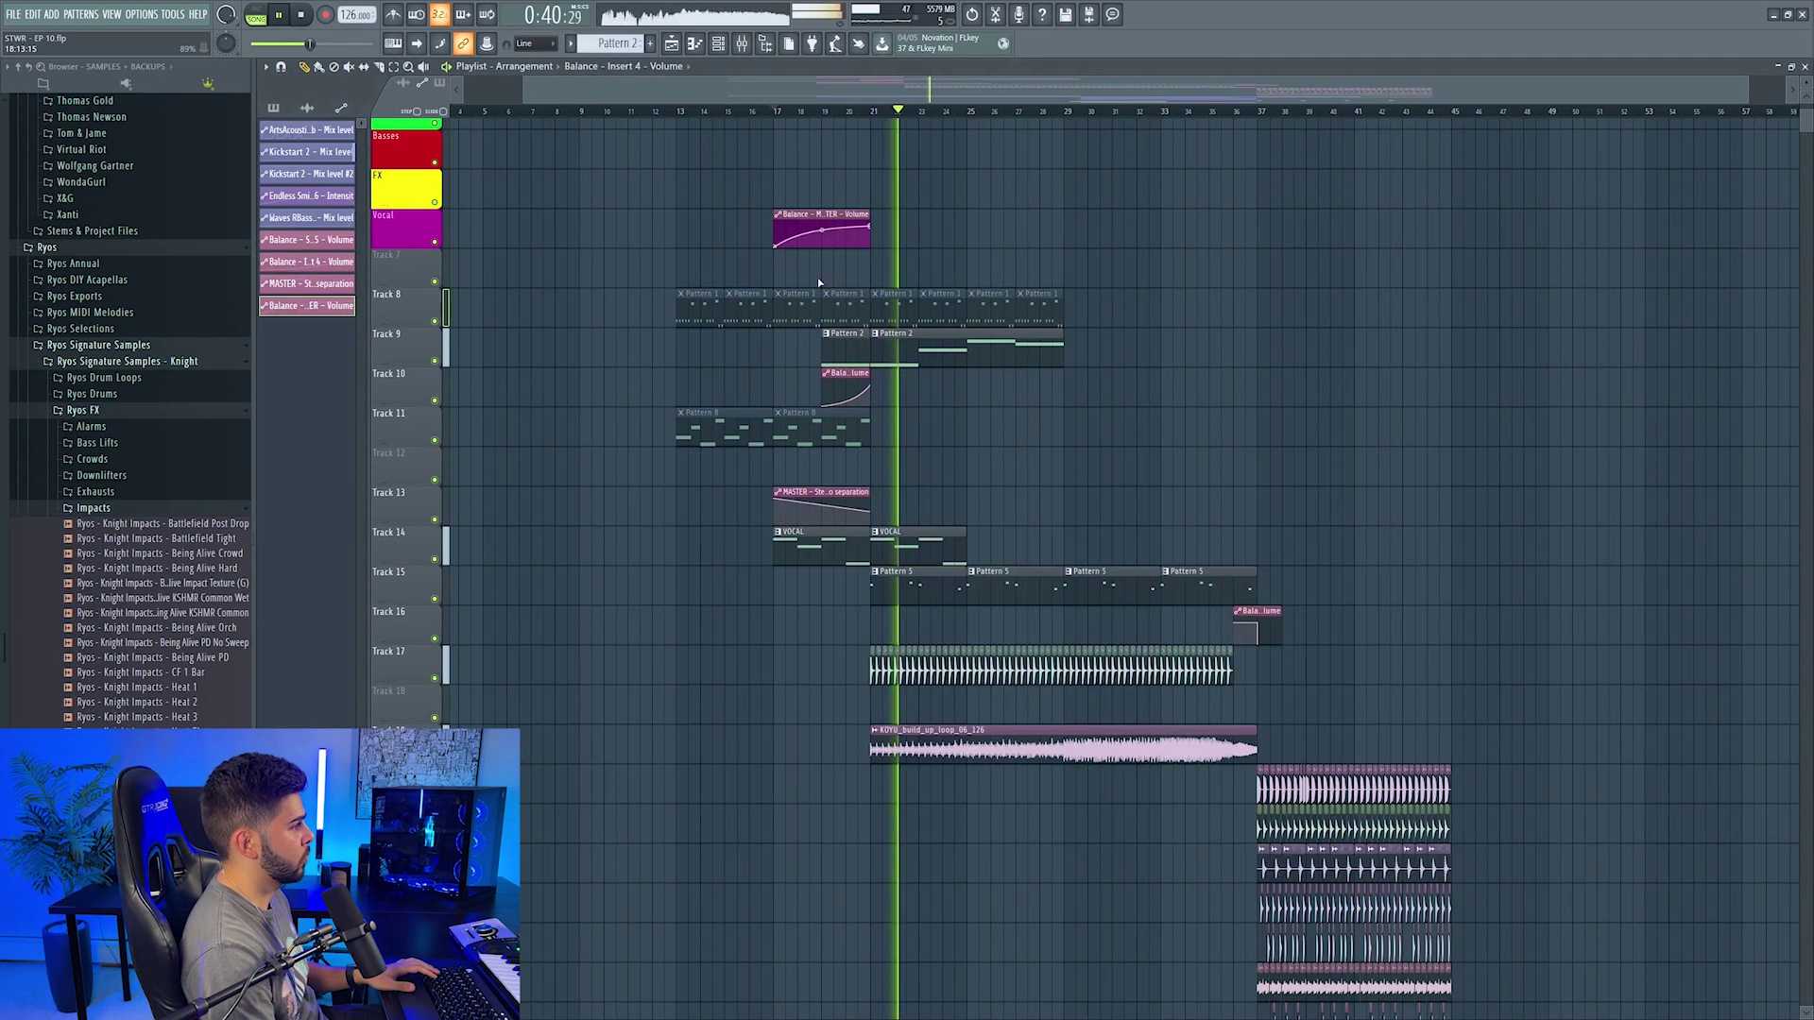
pyautogui.moveTo(810, 231); pyautogui.dragTo(810, 270)
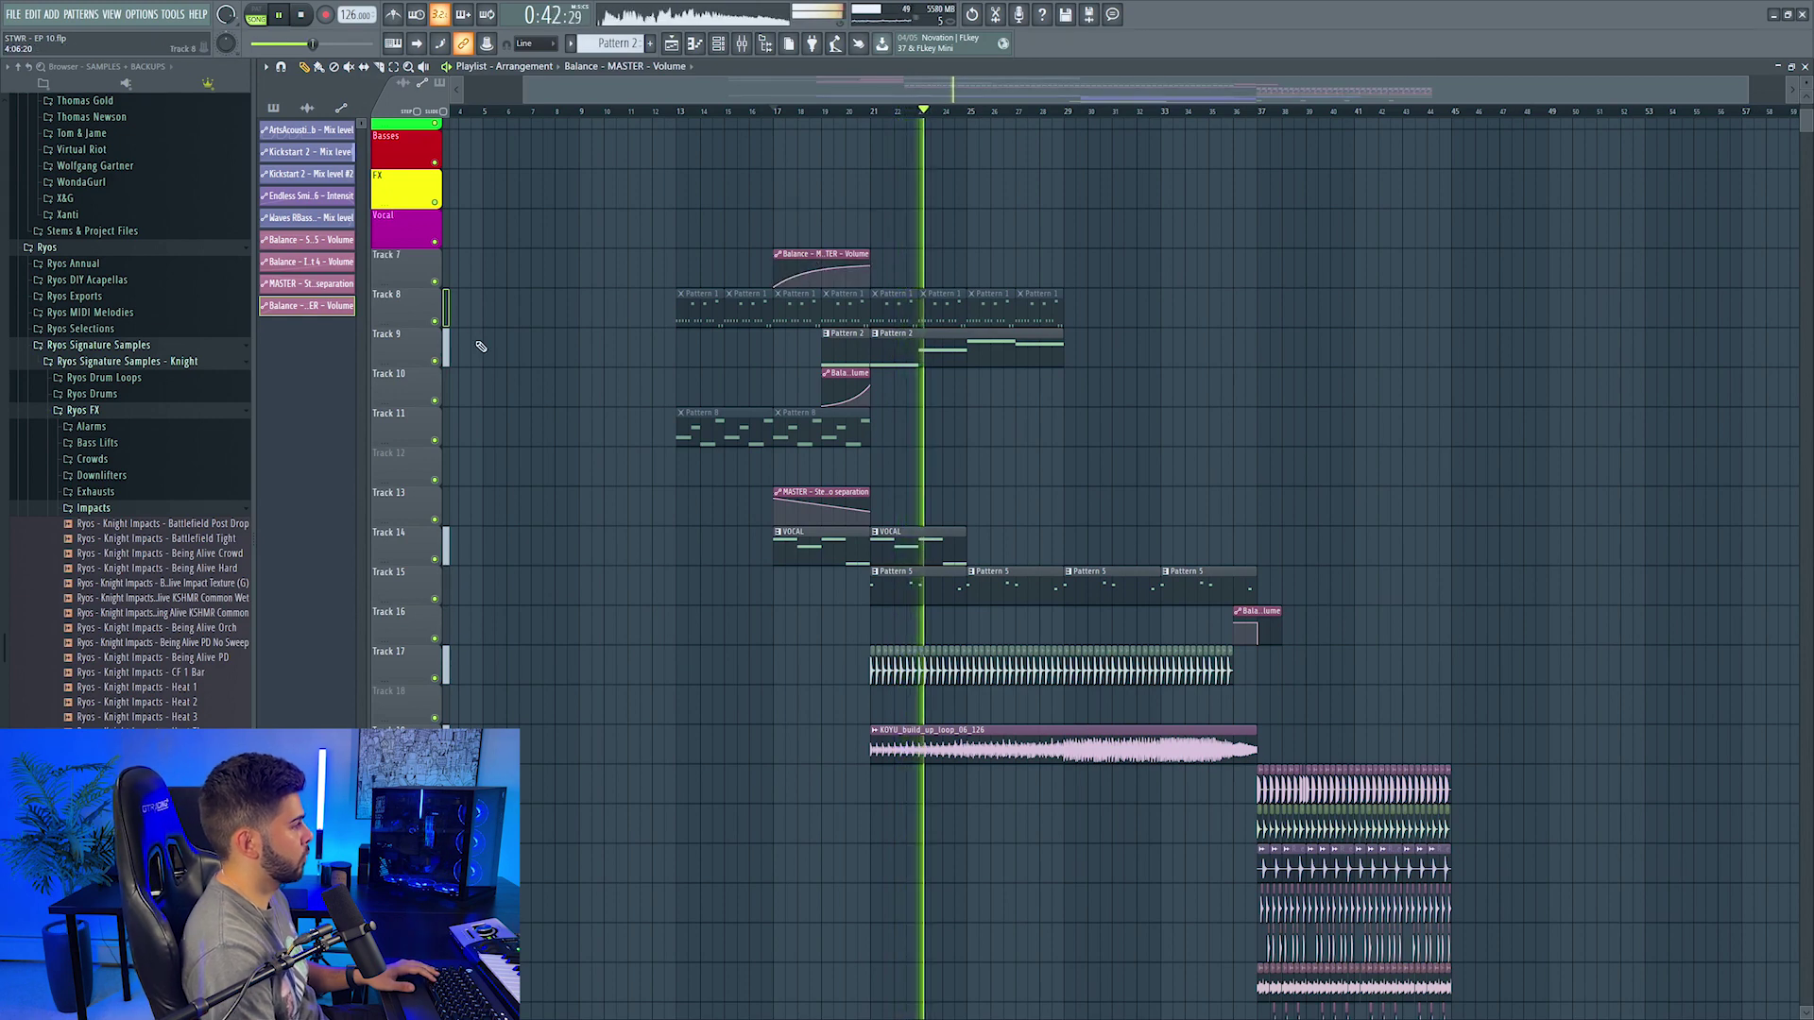
pyautogui.moveTo(399, 511); pyautogui.dragTo(438, 316)
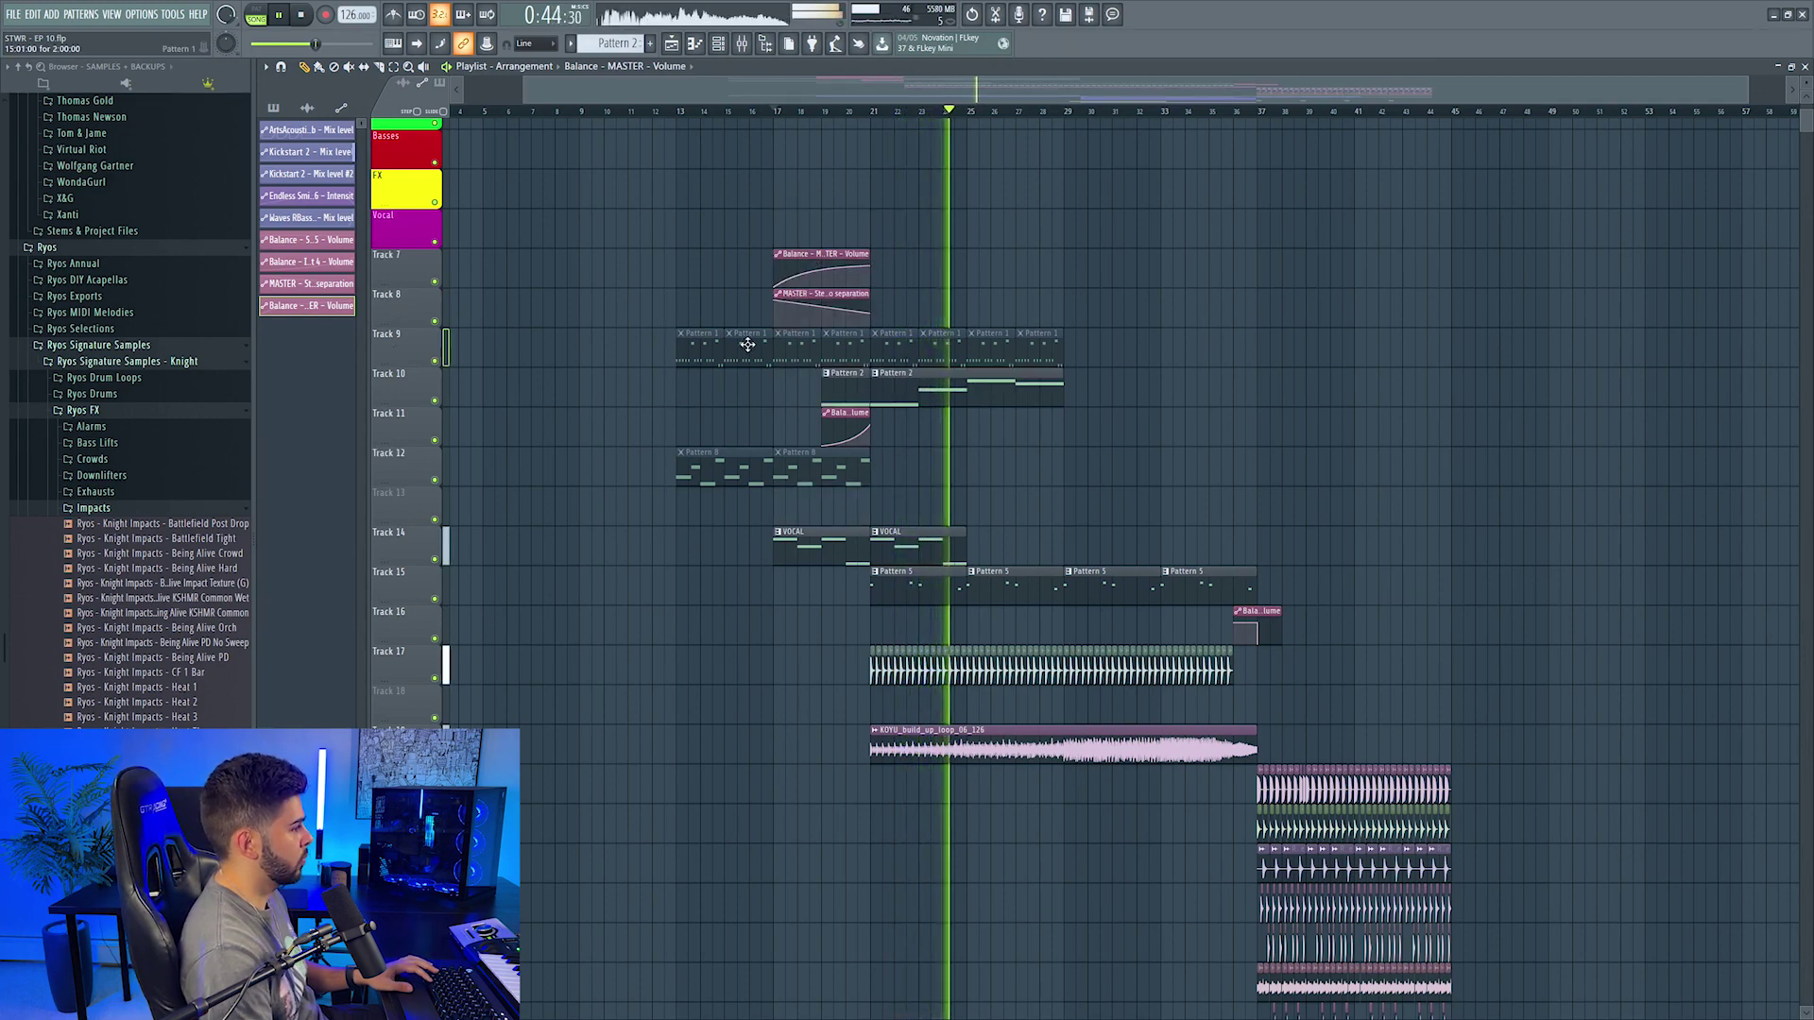
# Step: Repeat the VOCAL pattern on Track 14 at bar 25 and place one-bar VOCAL clips at bars 29 and 31
pyautogui.scroll(-3, 746, 344)
pyautogui.click(921, 430)
pyautogui.moveTo(992, 434); pyautogui.dragTo(975, 434)
pyautogui.moveTo(1081, 435); pyautogui.dragTo(1074, 434)
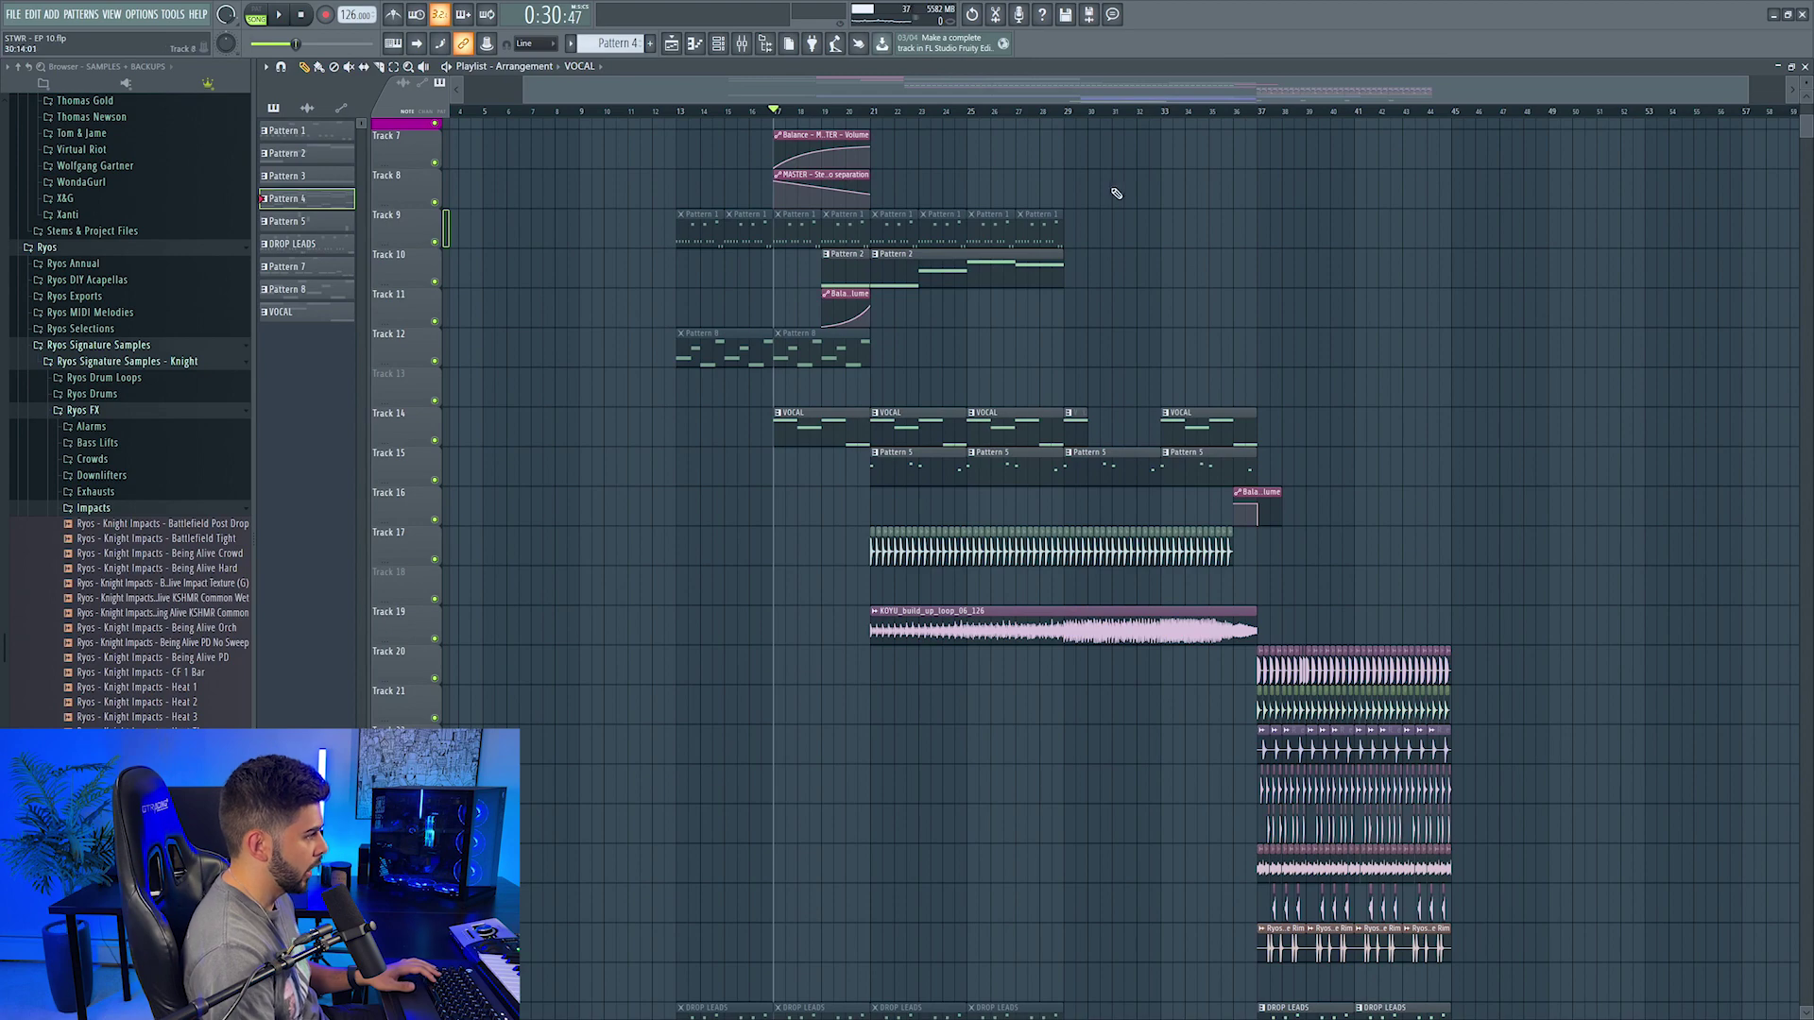
pyautogui.scroll(4, 1082, 114)
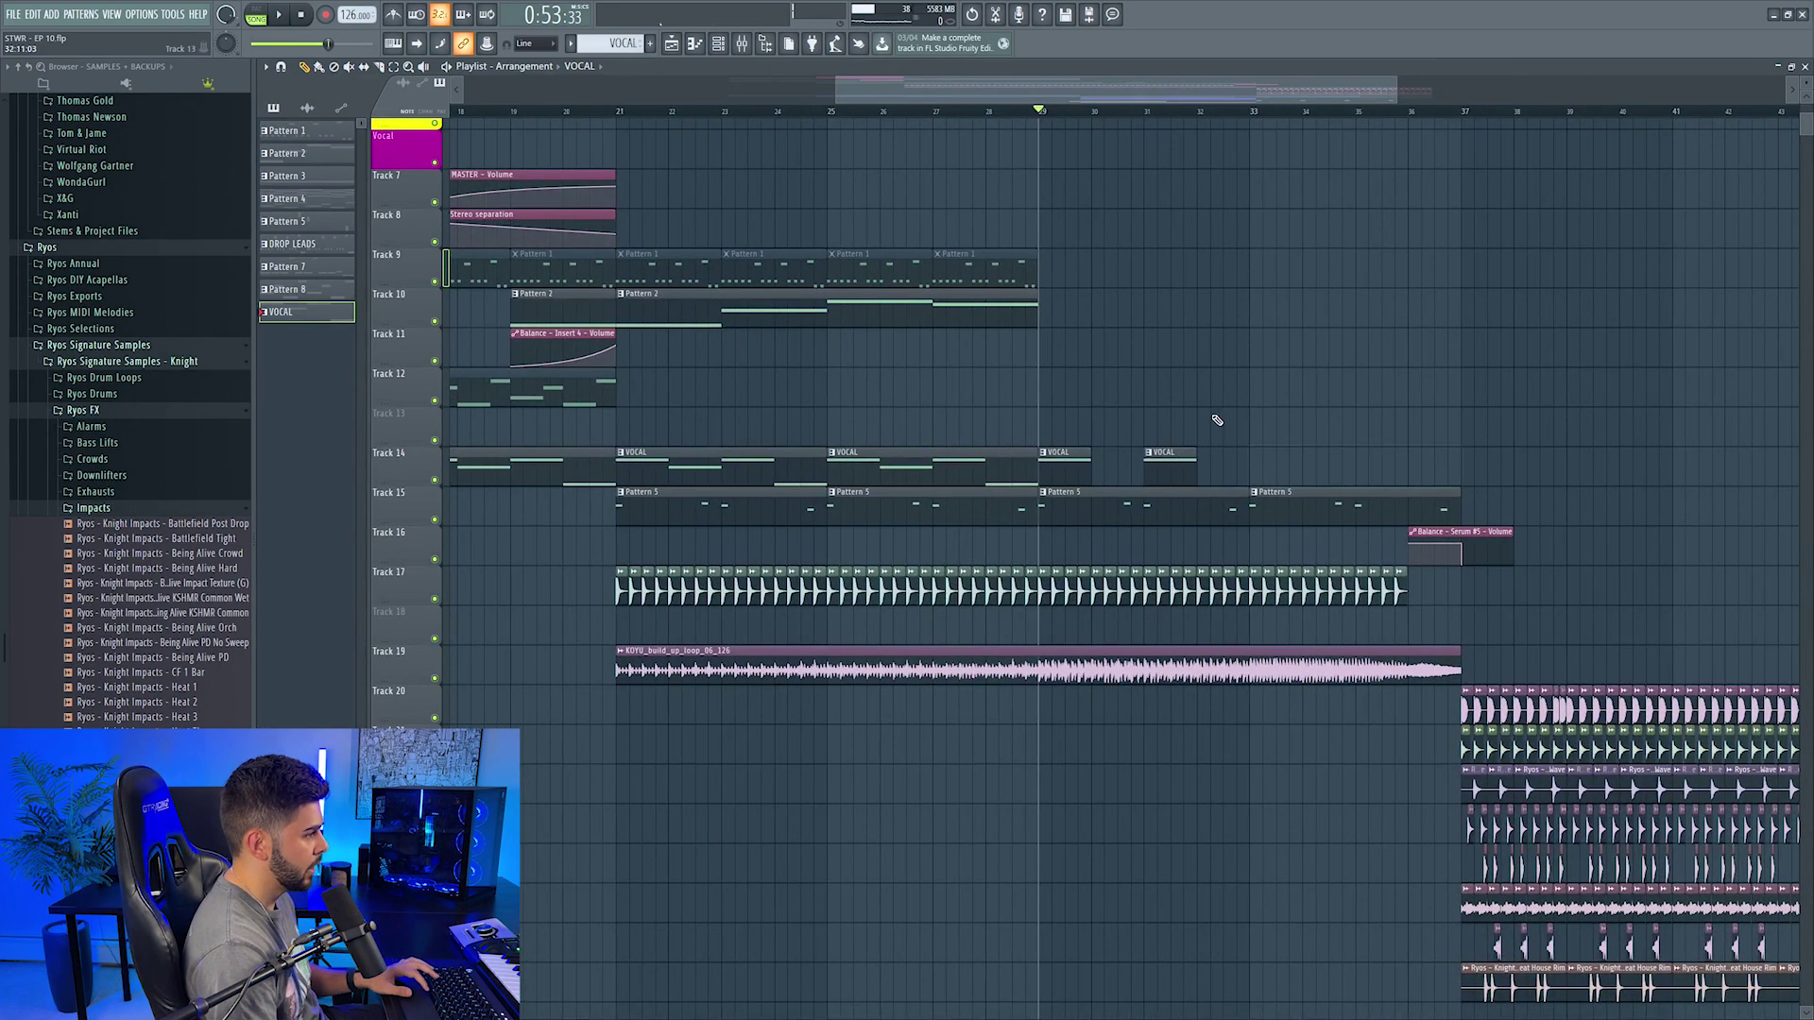
pyautogui.scroll(-3, 945, 123)
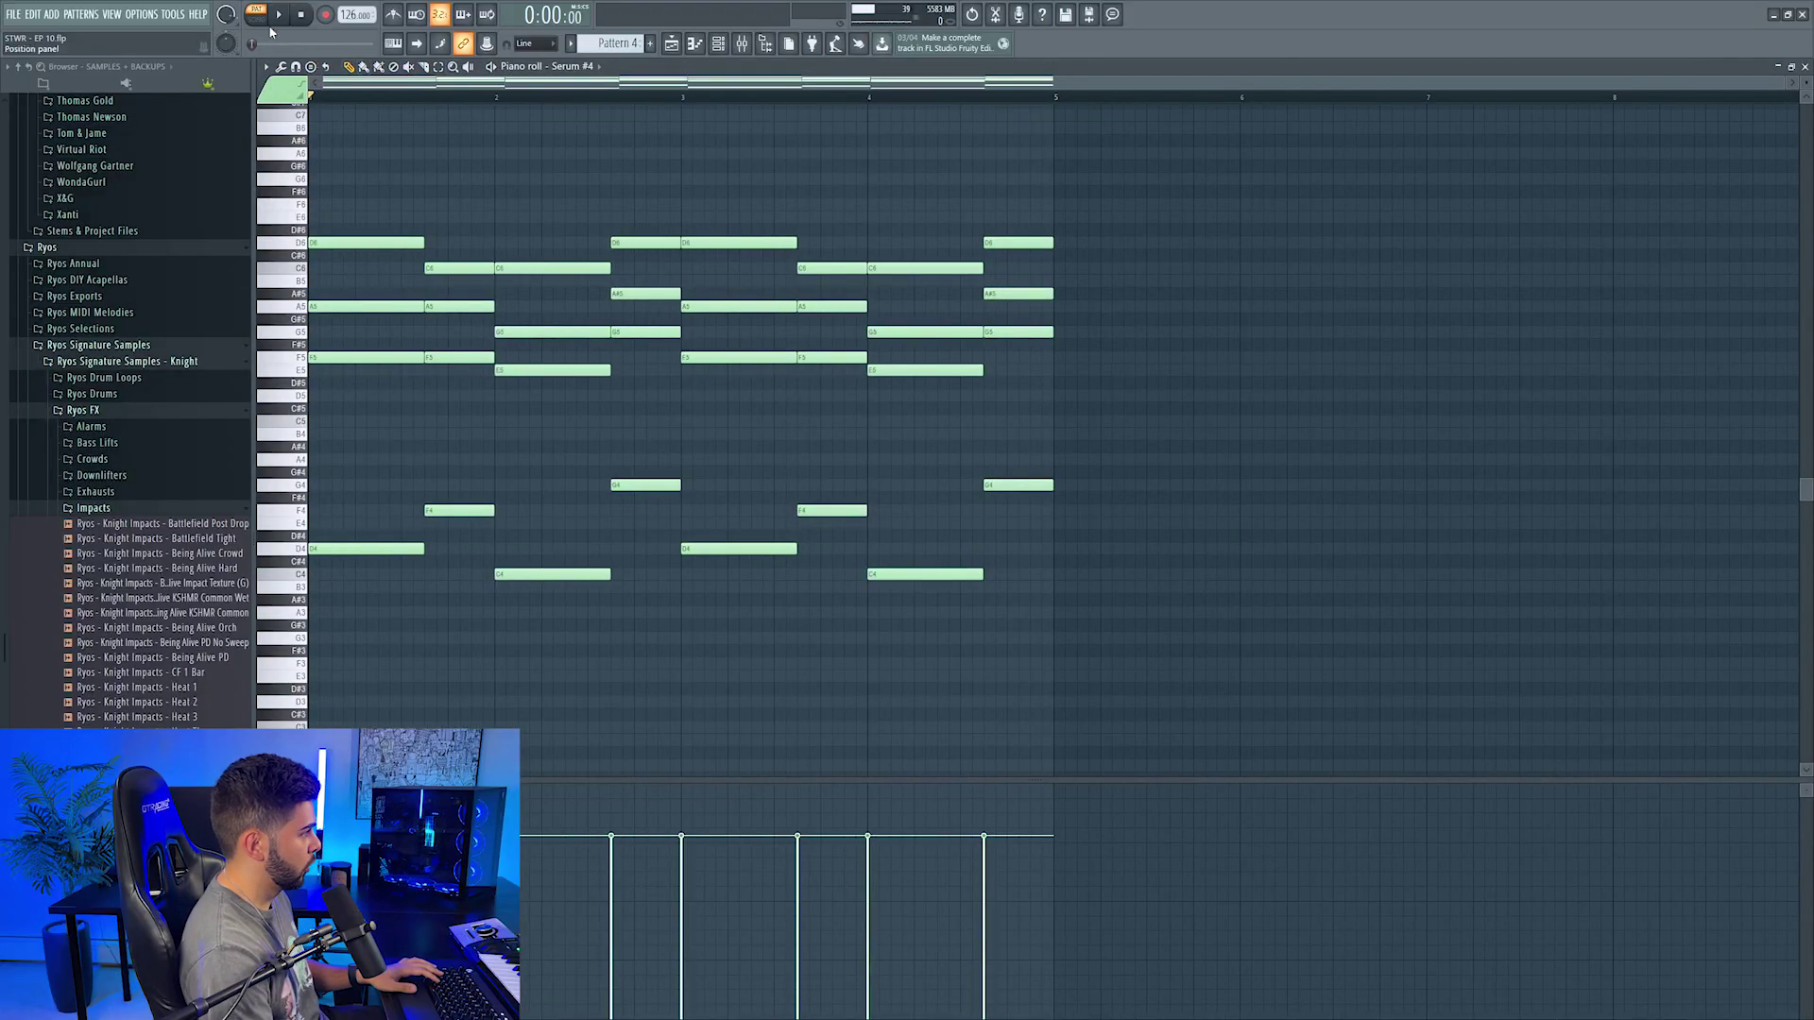
# Step: Build Pattern 4's Serum #4 chords by stacking copies of the four two-bar notes, with D5, F5 and A5 above the first D4
pyautogui.click(279, 17)
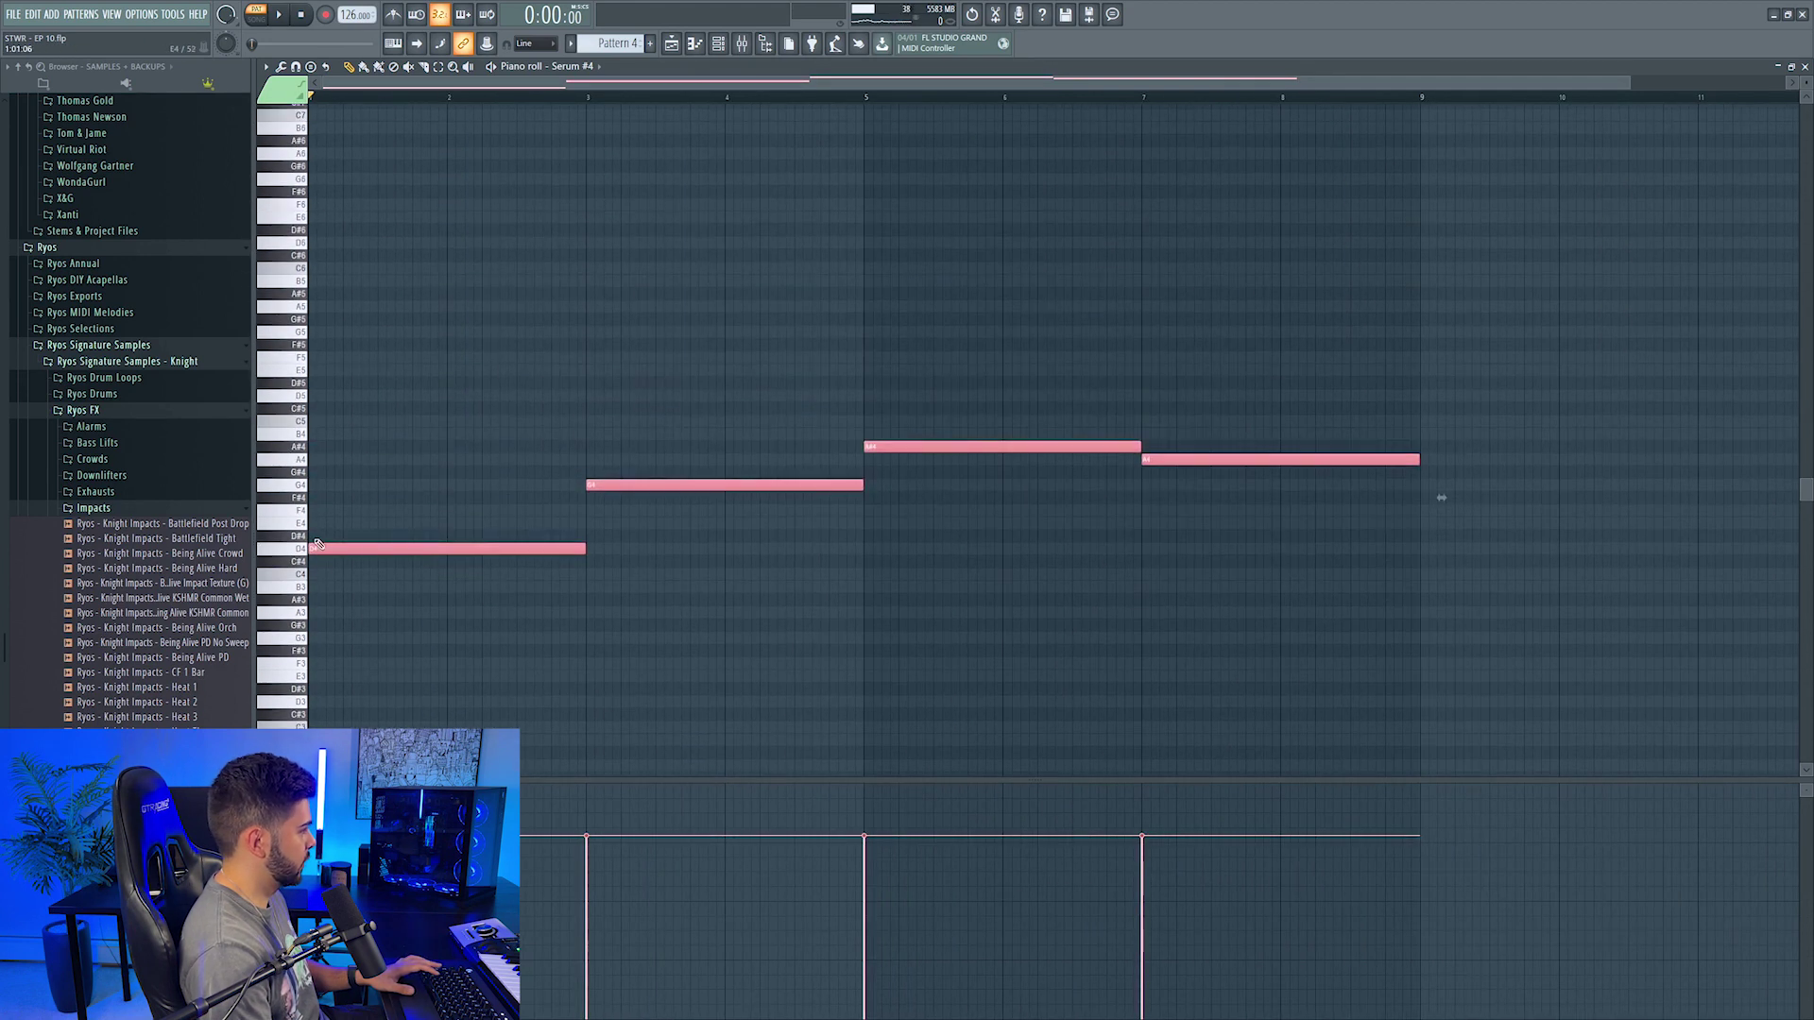
pyautogui.moveTo(321, 549); pyautogui.dragTo(321, 310)
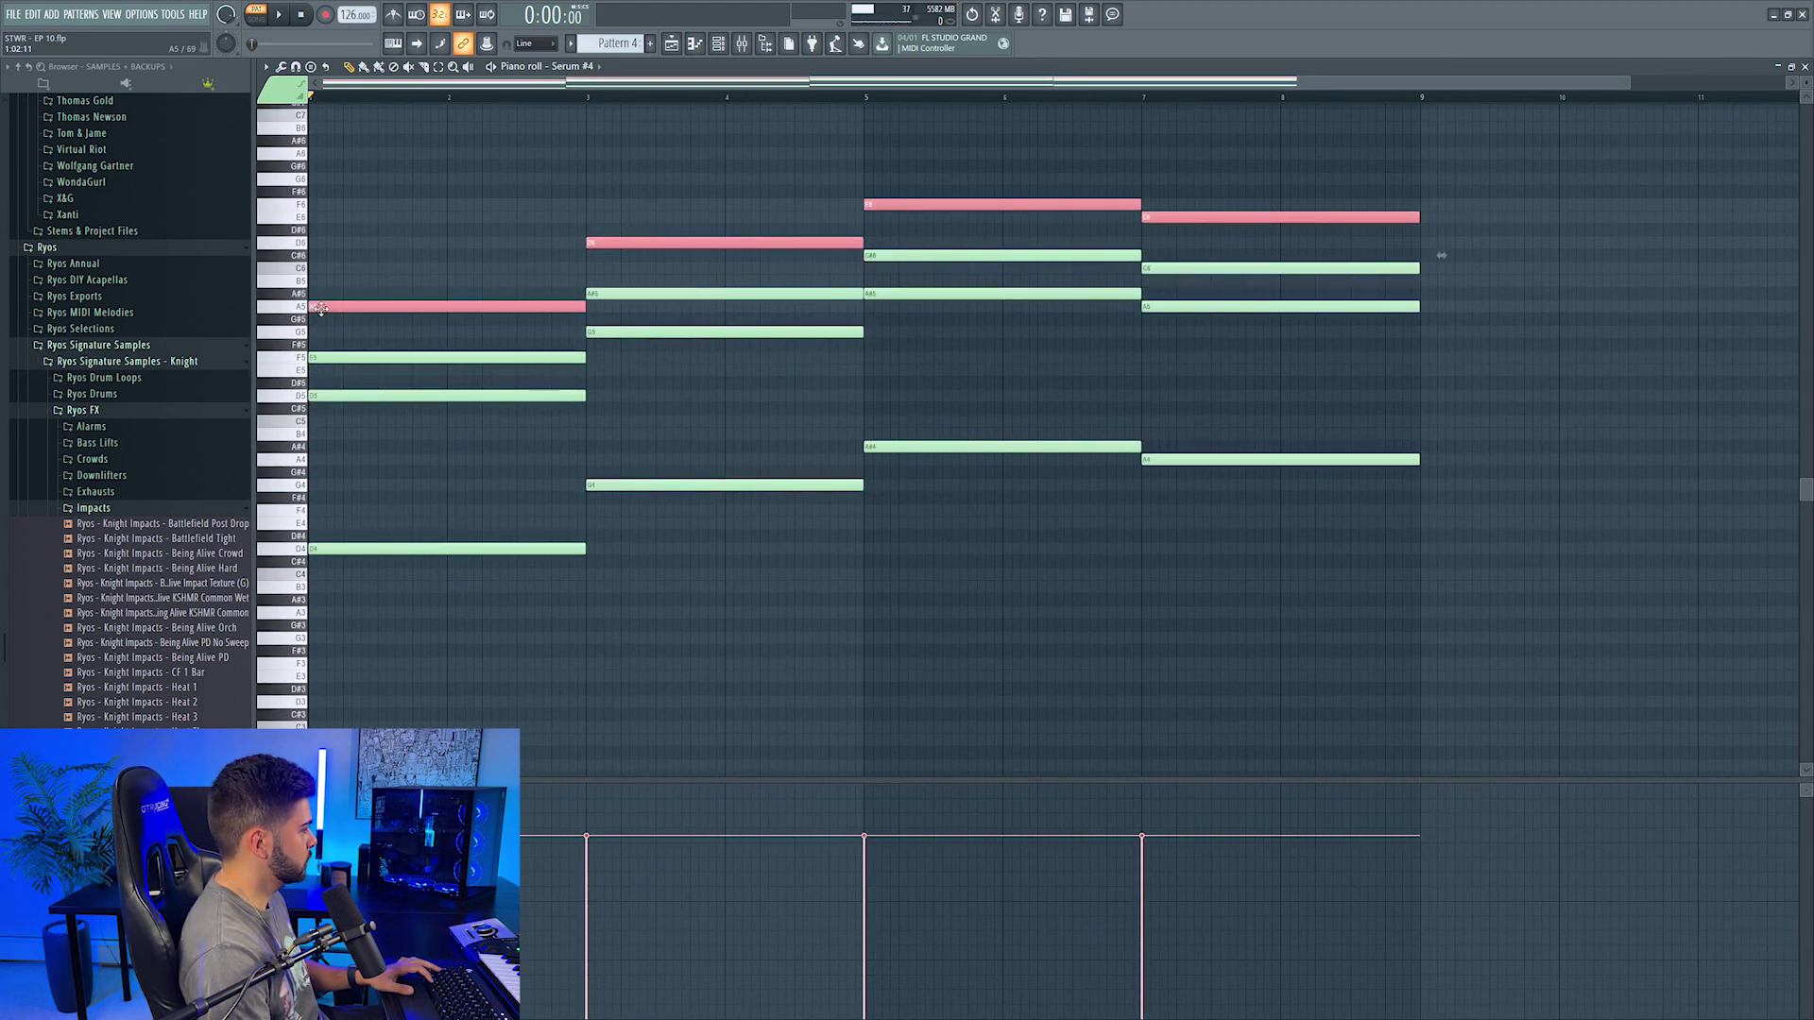
pyautogui.press('space')
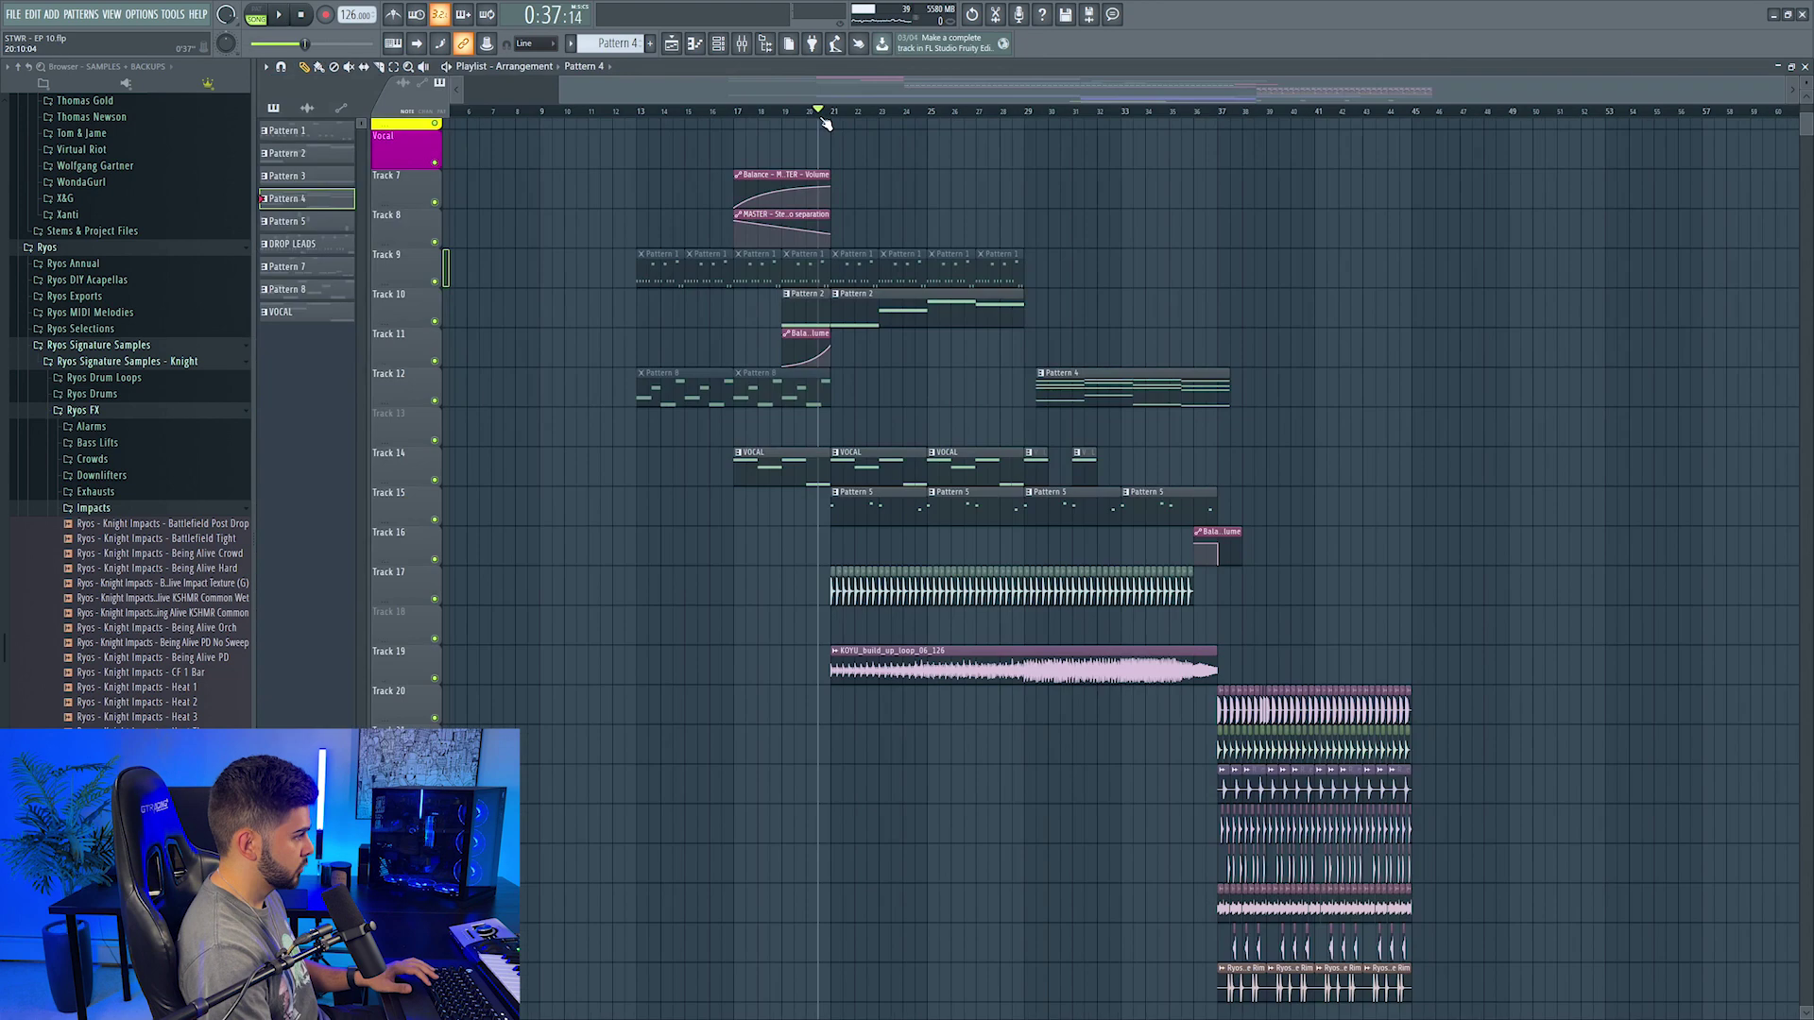
# Step: Insert a track above the Pattern 2 clips, place Pattern 4 there at bar 21, and check Insert 4 in the mixer
pyautogui.press('space')
pyautogui.rightClick(393, 288)
pyautogui.click(423, 576)
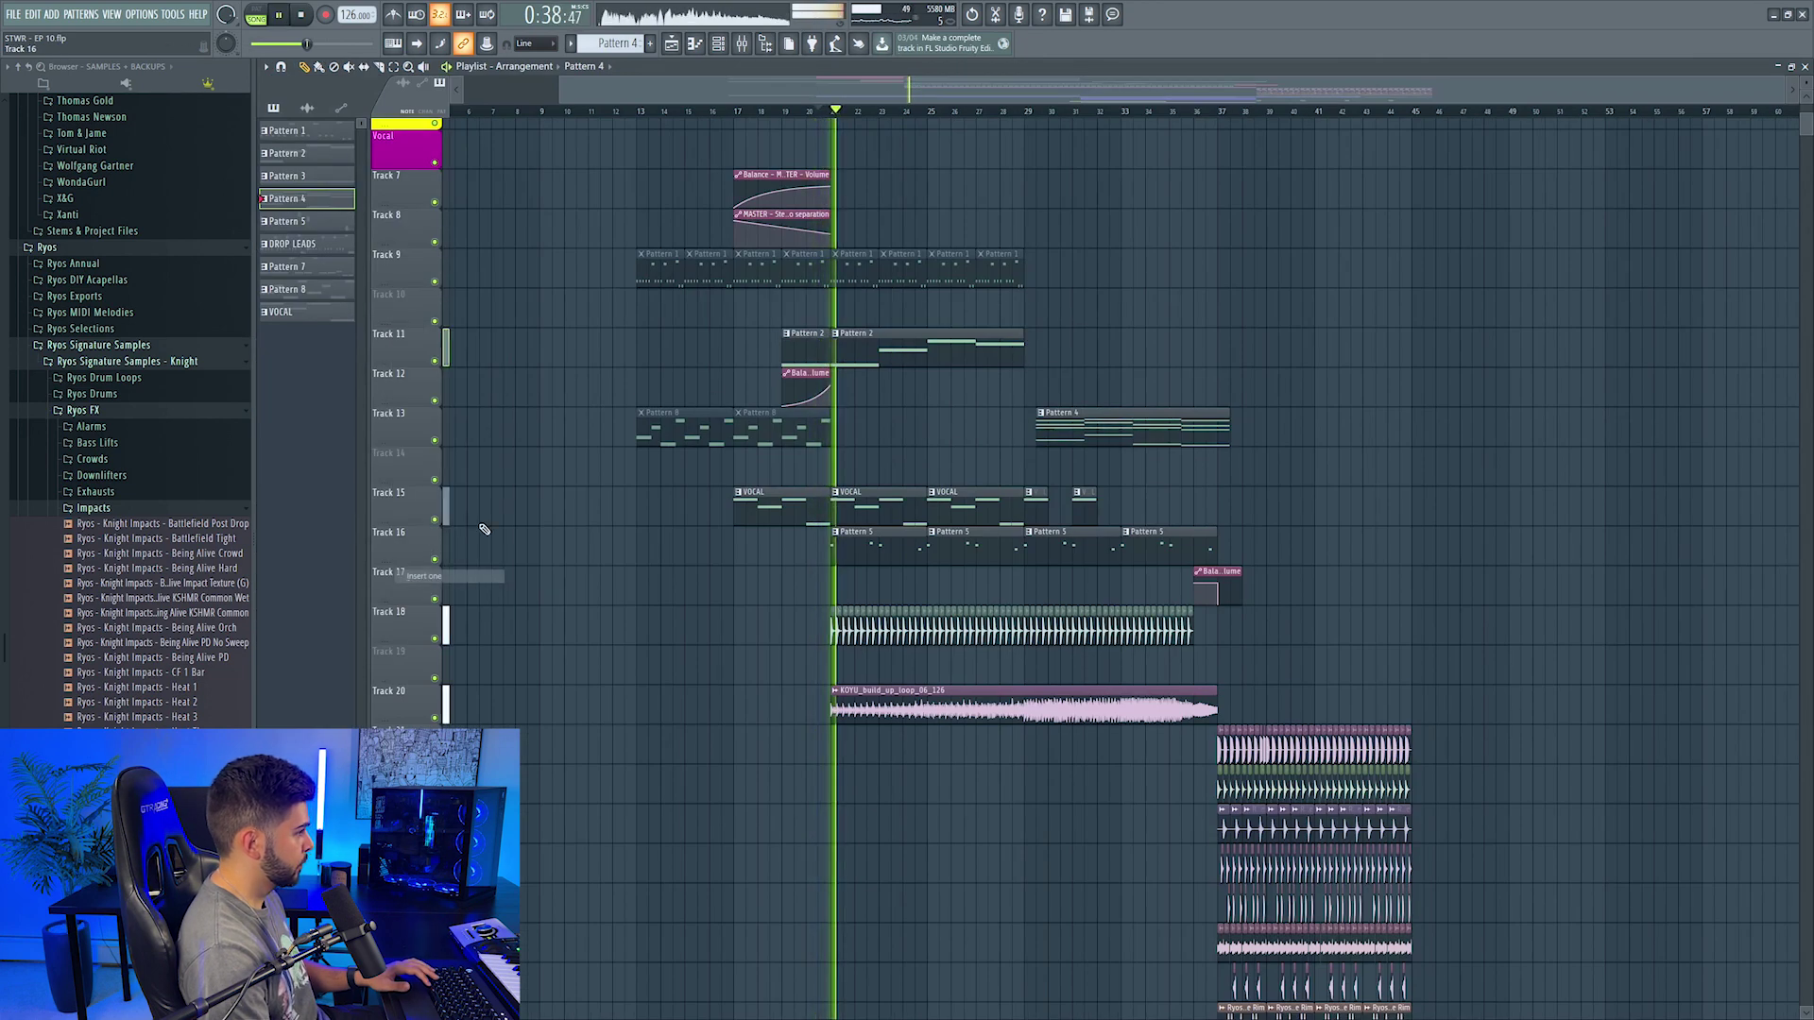
pyautogui.press('space')
pyautogui.click(819, 310)
pyautogui.press('F9')
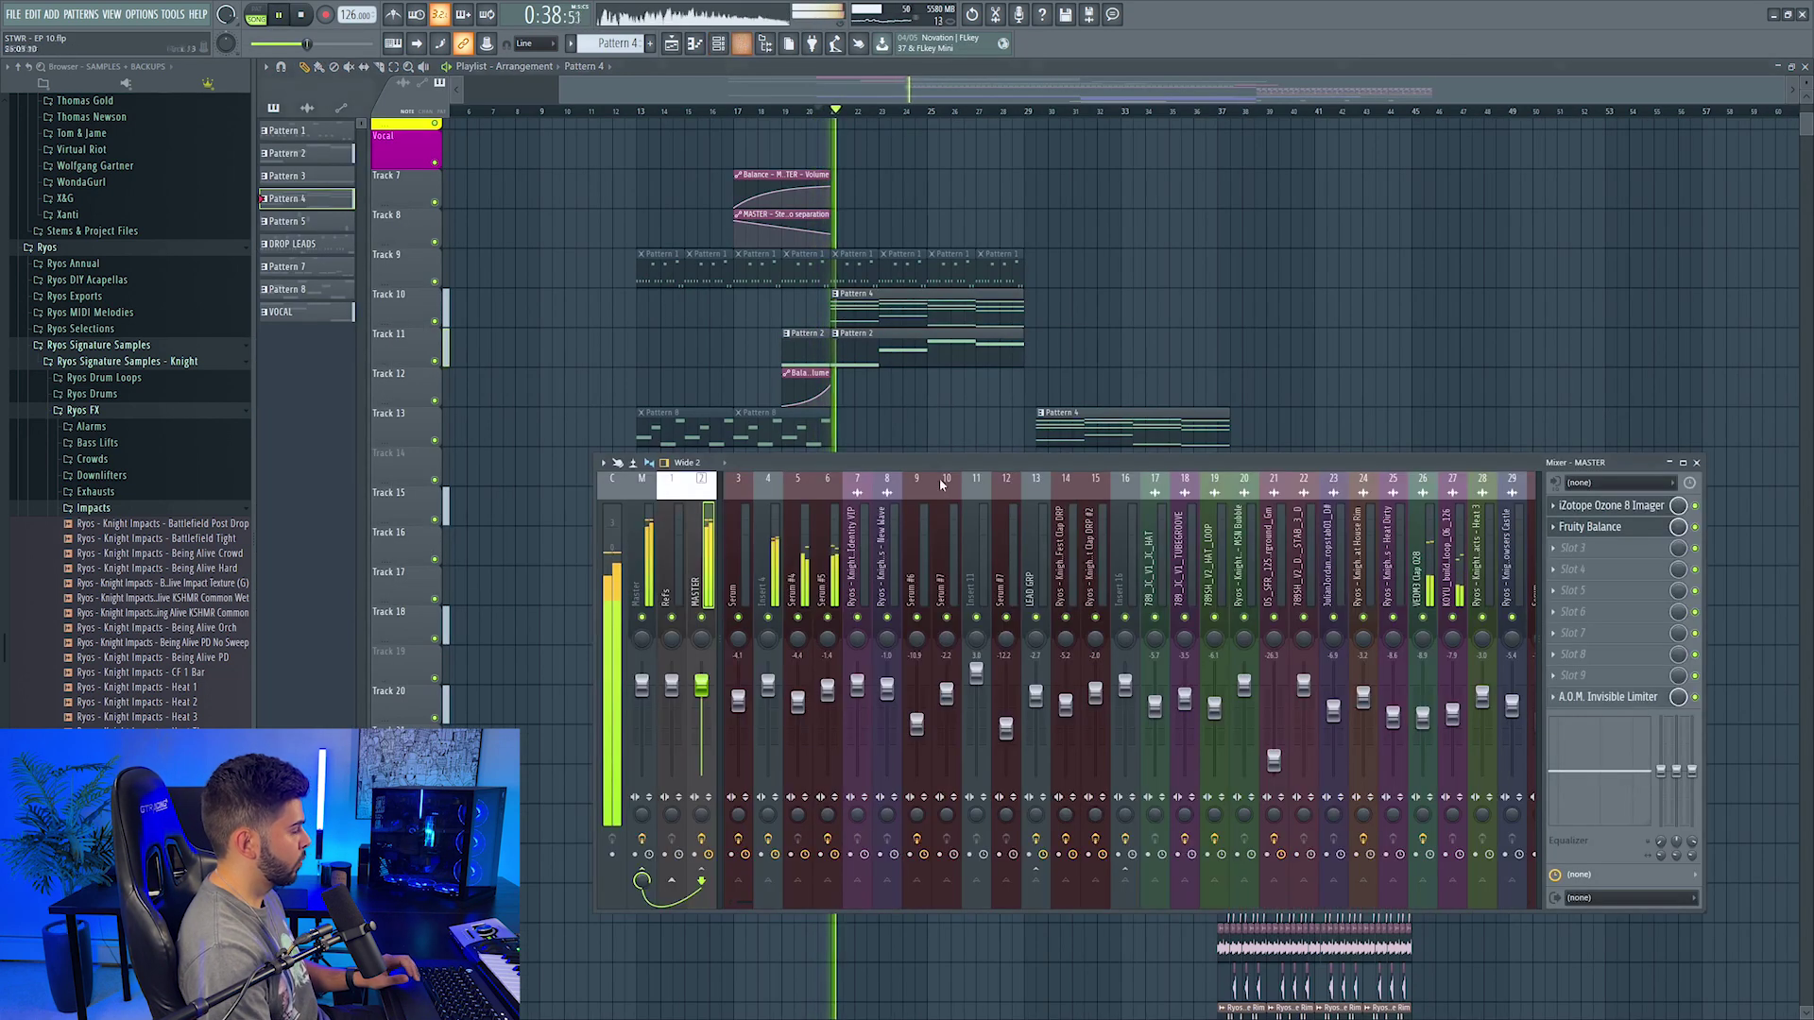
pyautogui.click(777, 586)
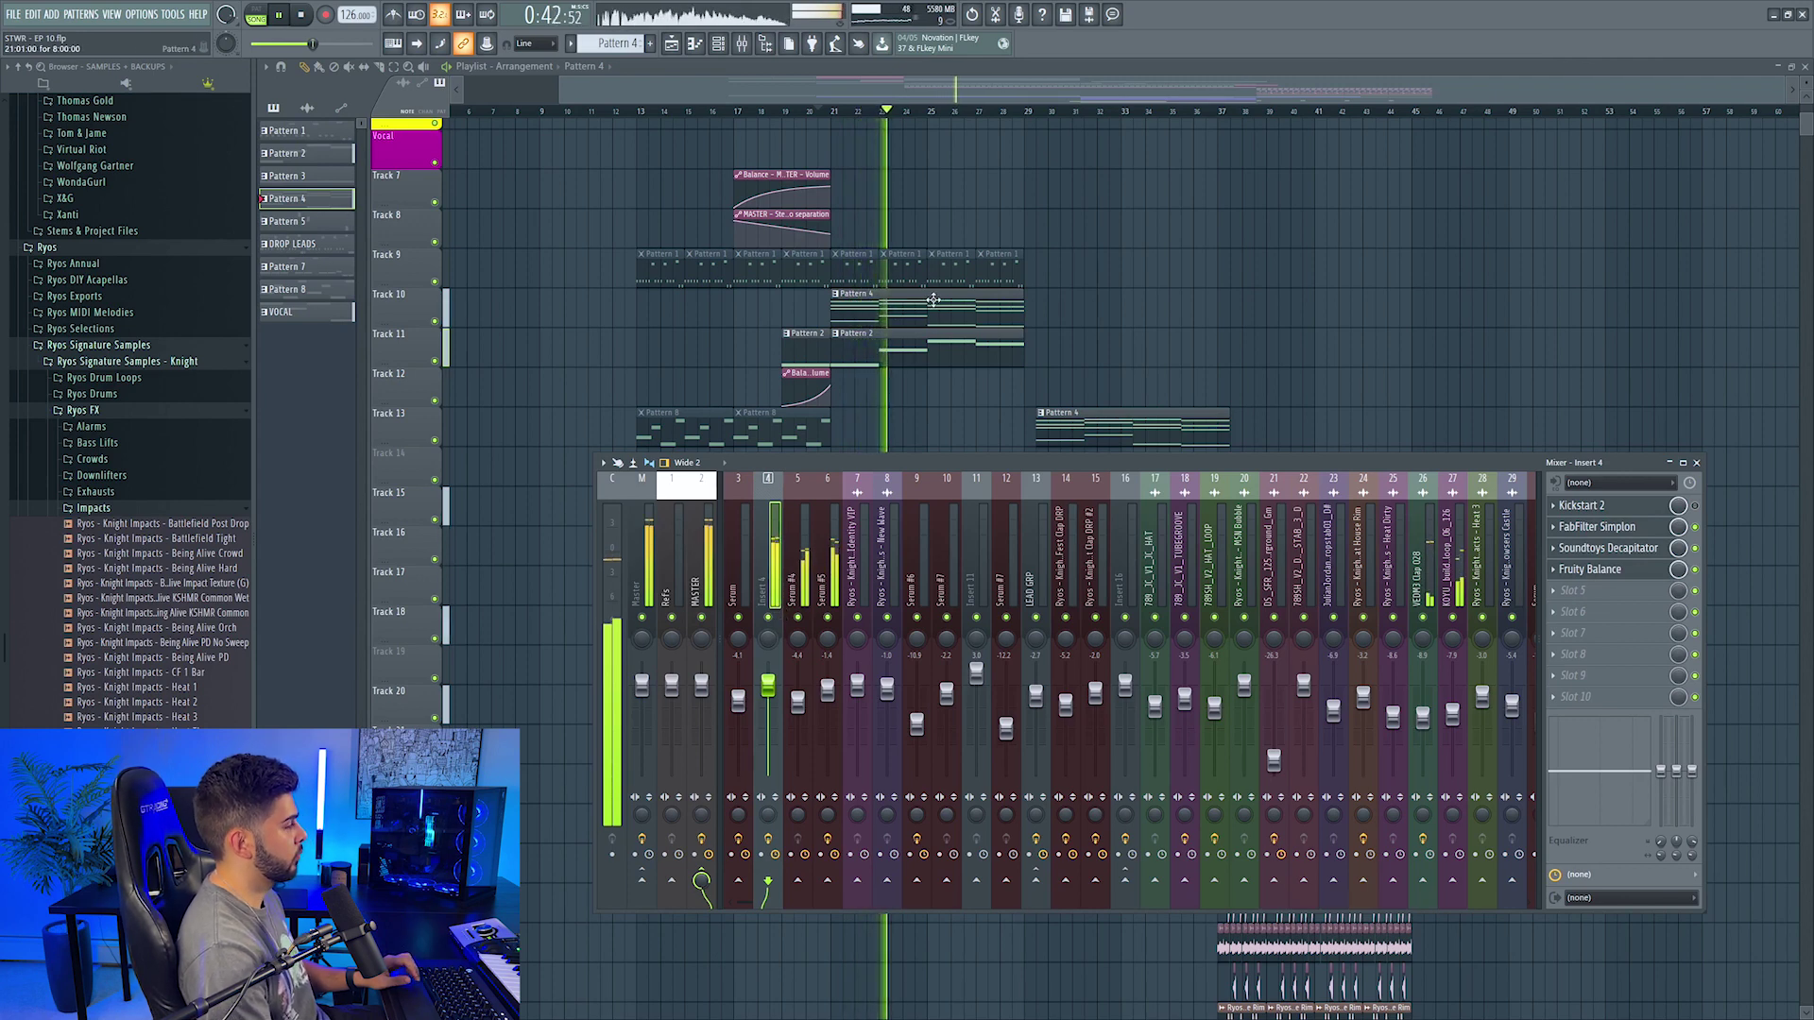
pyautogui.press('F9')
# Step: Delete the spare Pattern 4 clip on Track 13 and add one-bar VOCAL clips at bars 33 and 35
pyautogui.rightClick(1109, 431)
pyautogui.click(1037, 502)
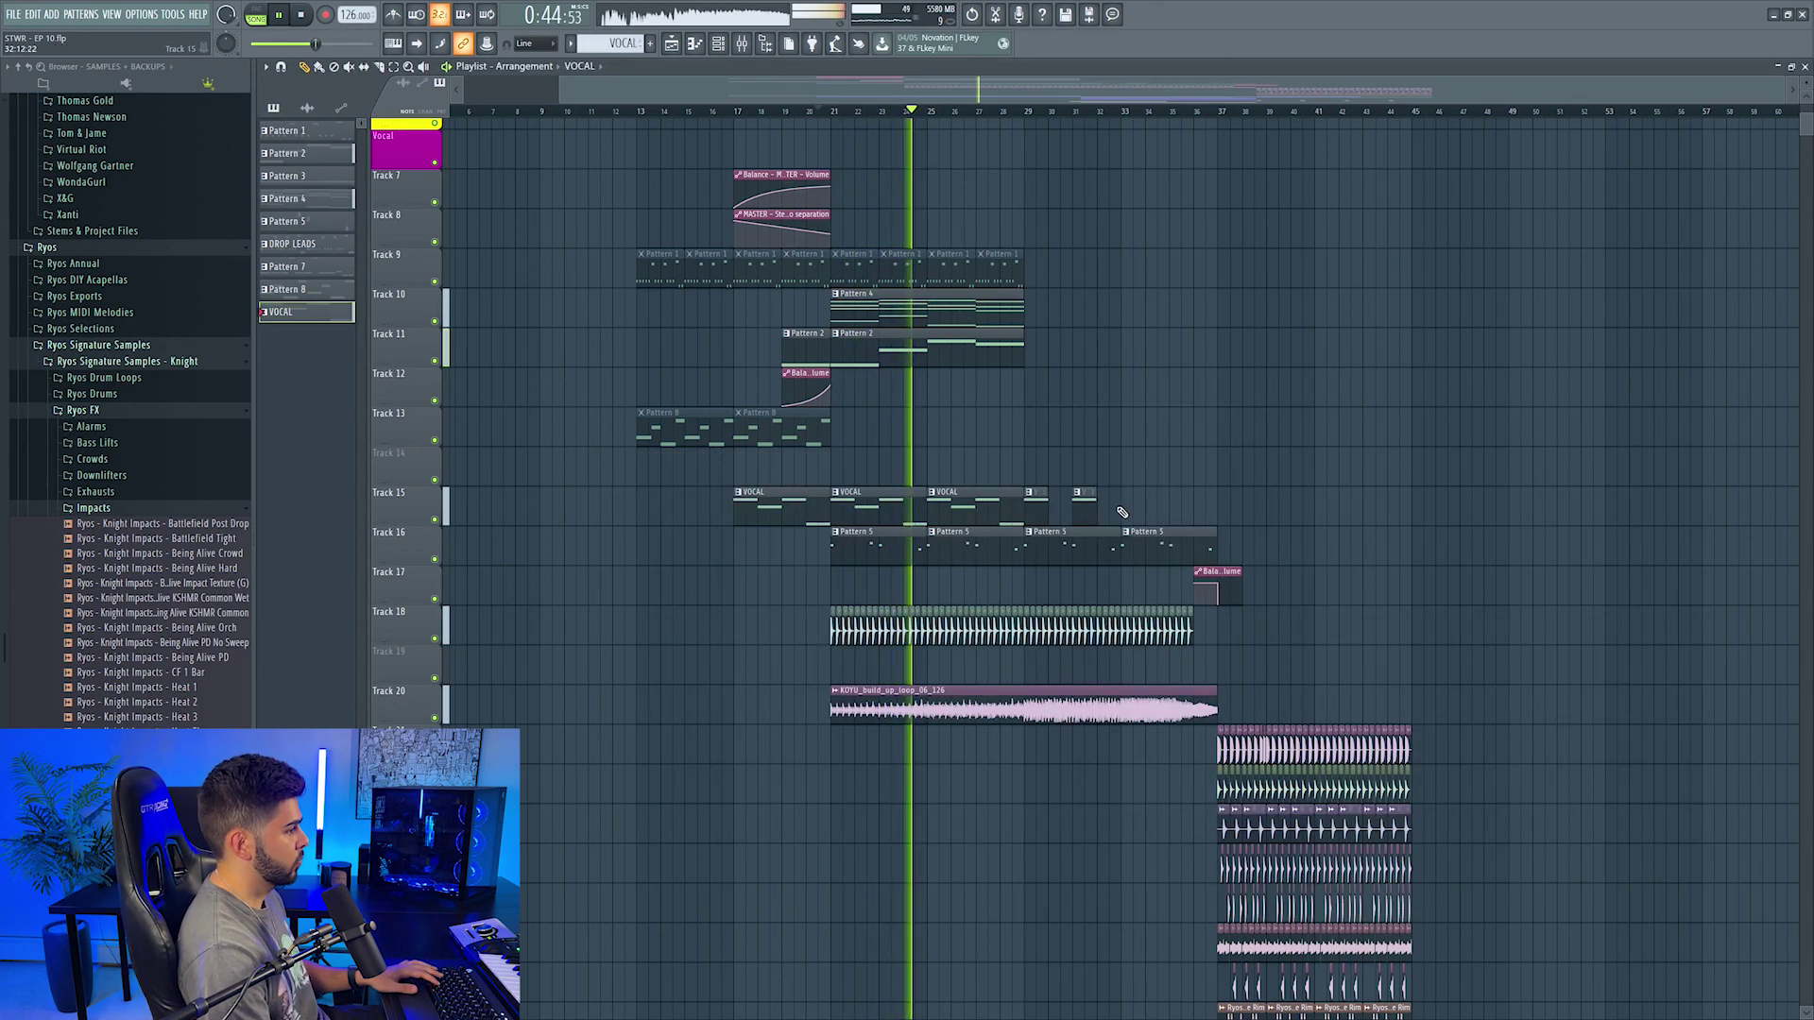
pyautogui.scroll(-2, 1175, 504)
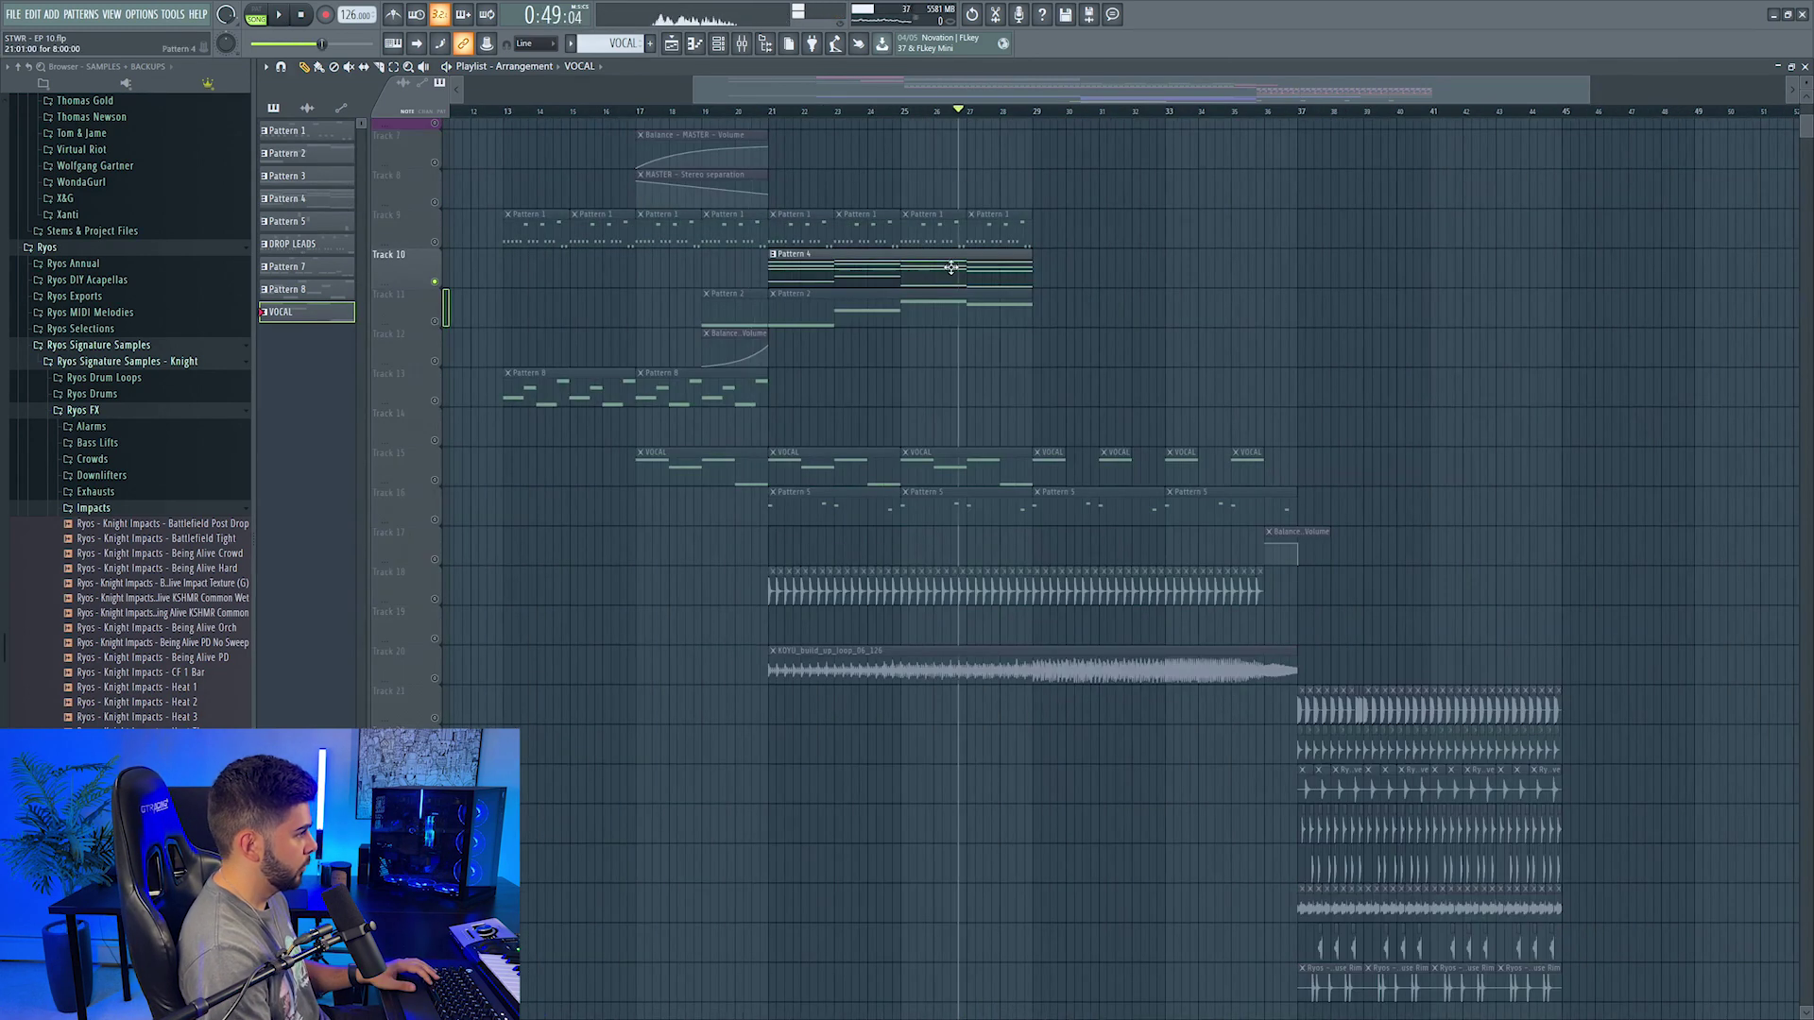
# Step: Revoice Pattern 4's chords with A#3 and A3 as the last two roots, and raise the final chord's C5 to C#5
pyautogui.doubleClick(952, 269)
pyautogui.press('space')
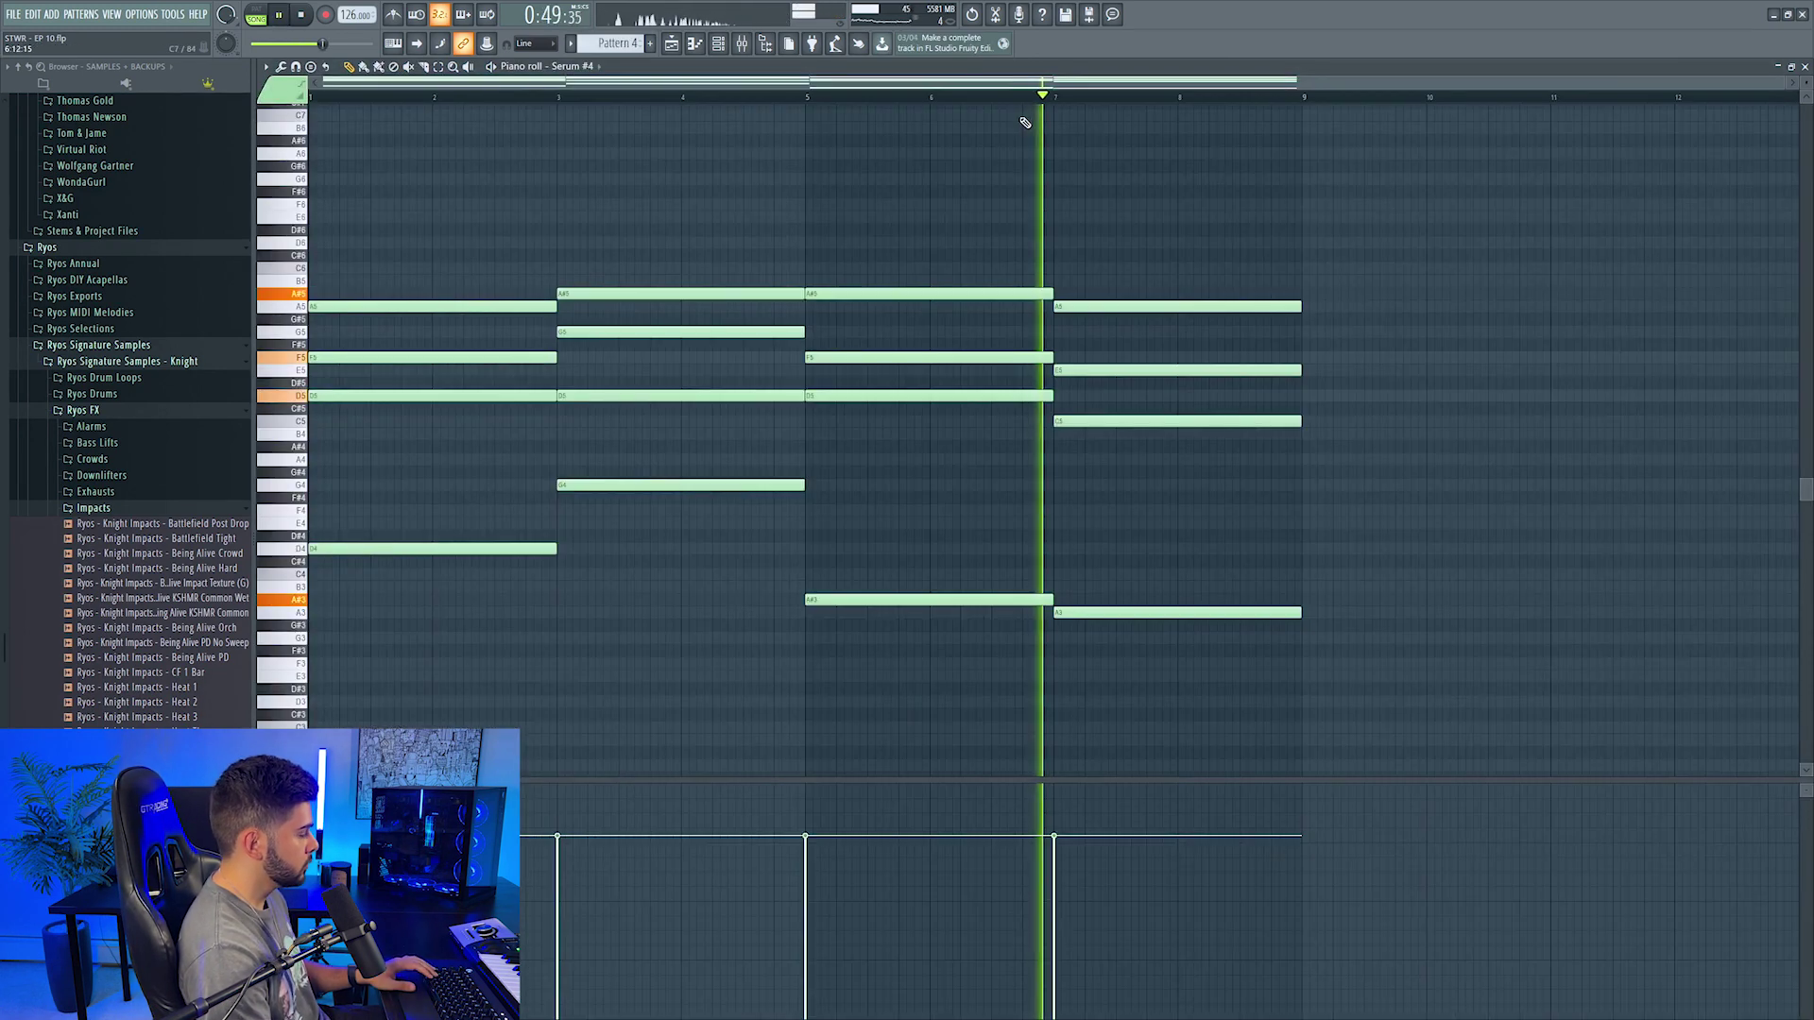
pyautogui.press('space')
pyautogui.press('space')
pyautogui.moveTo(1104, 421); pyautogui.dragTo(1106, 407)
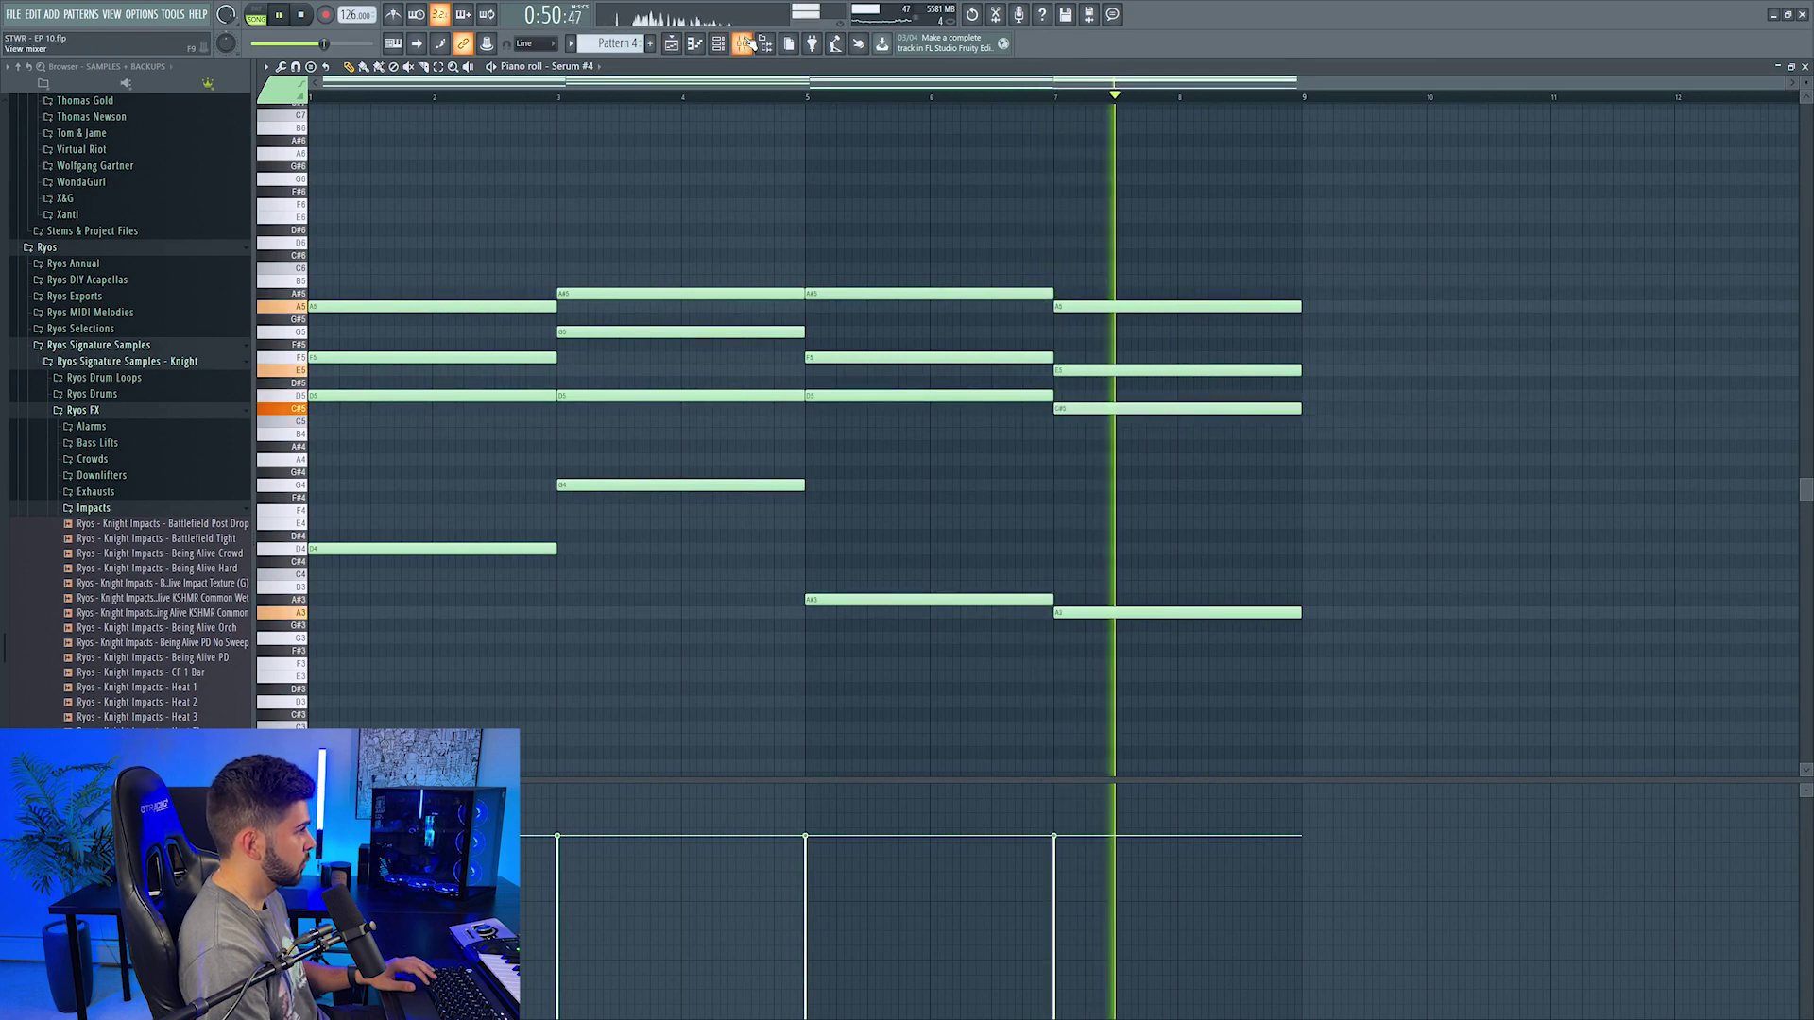
# Step: Solo Pattern 4's track and listen to how its Serum #4 chords sit in the build-up
pyautogui.press('F9')
pyautogui.press('F9')
pyautogui.press('F7')
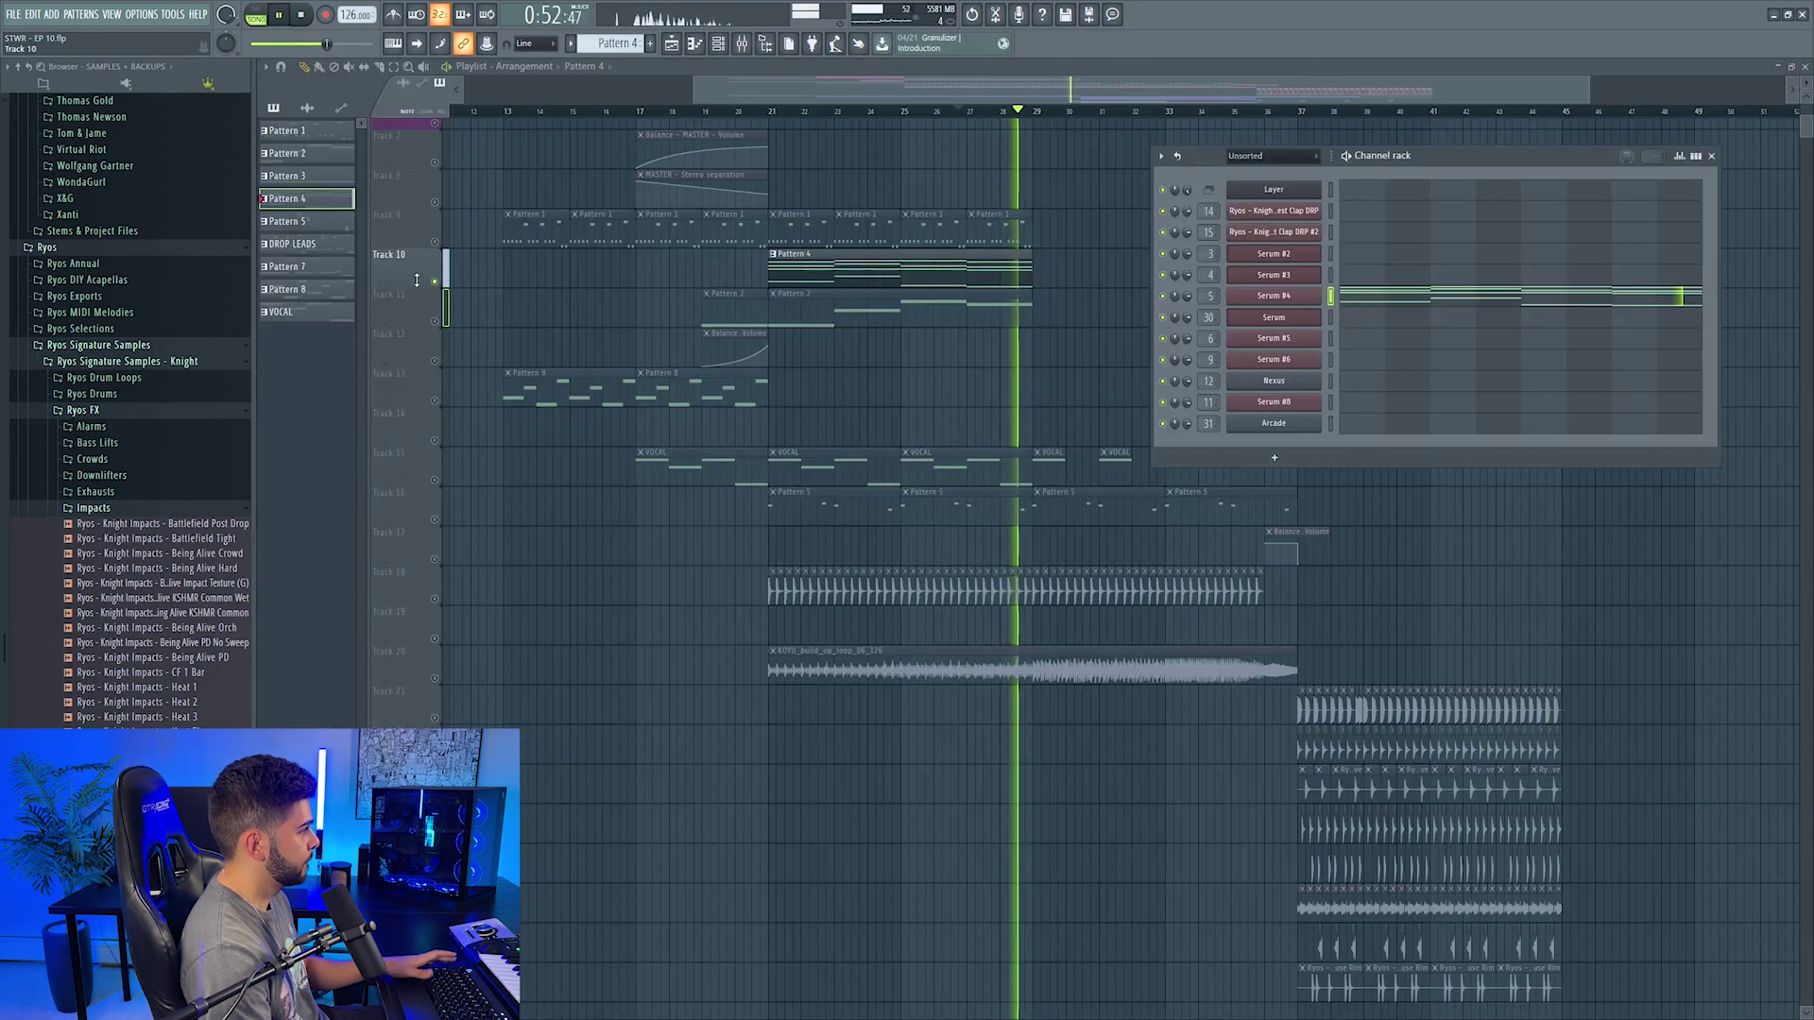
pyautogui.press('F6')
pyautogui.rightClick(434, 282)
pyautogui.press('space')
pyautogui.press('space')
pyautogui.scroll(-1, 766, 114)
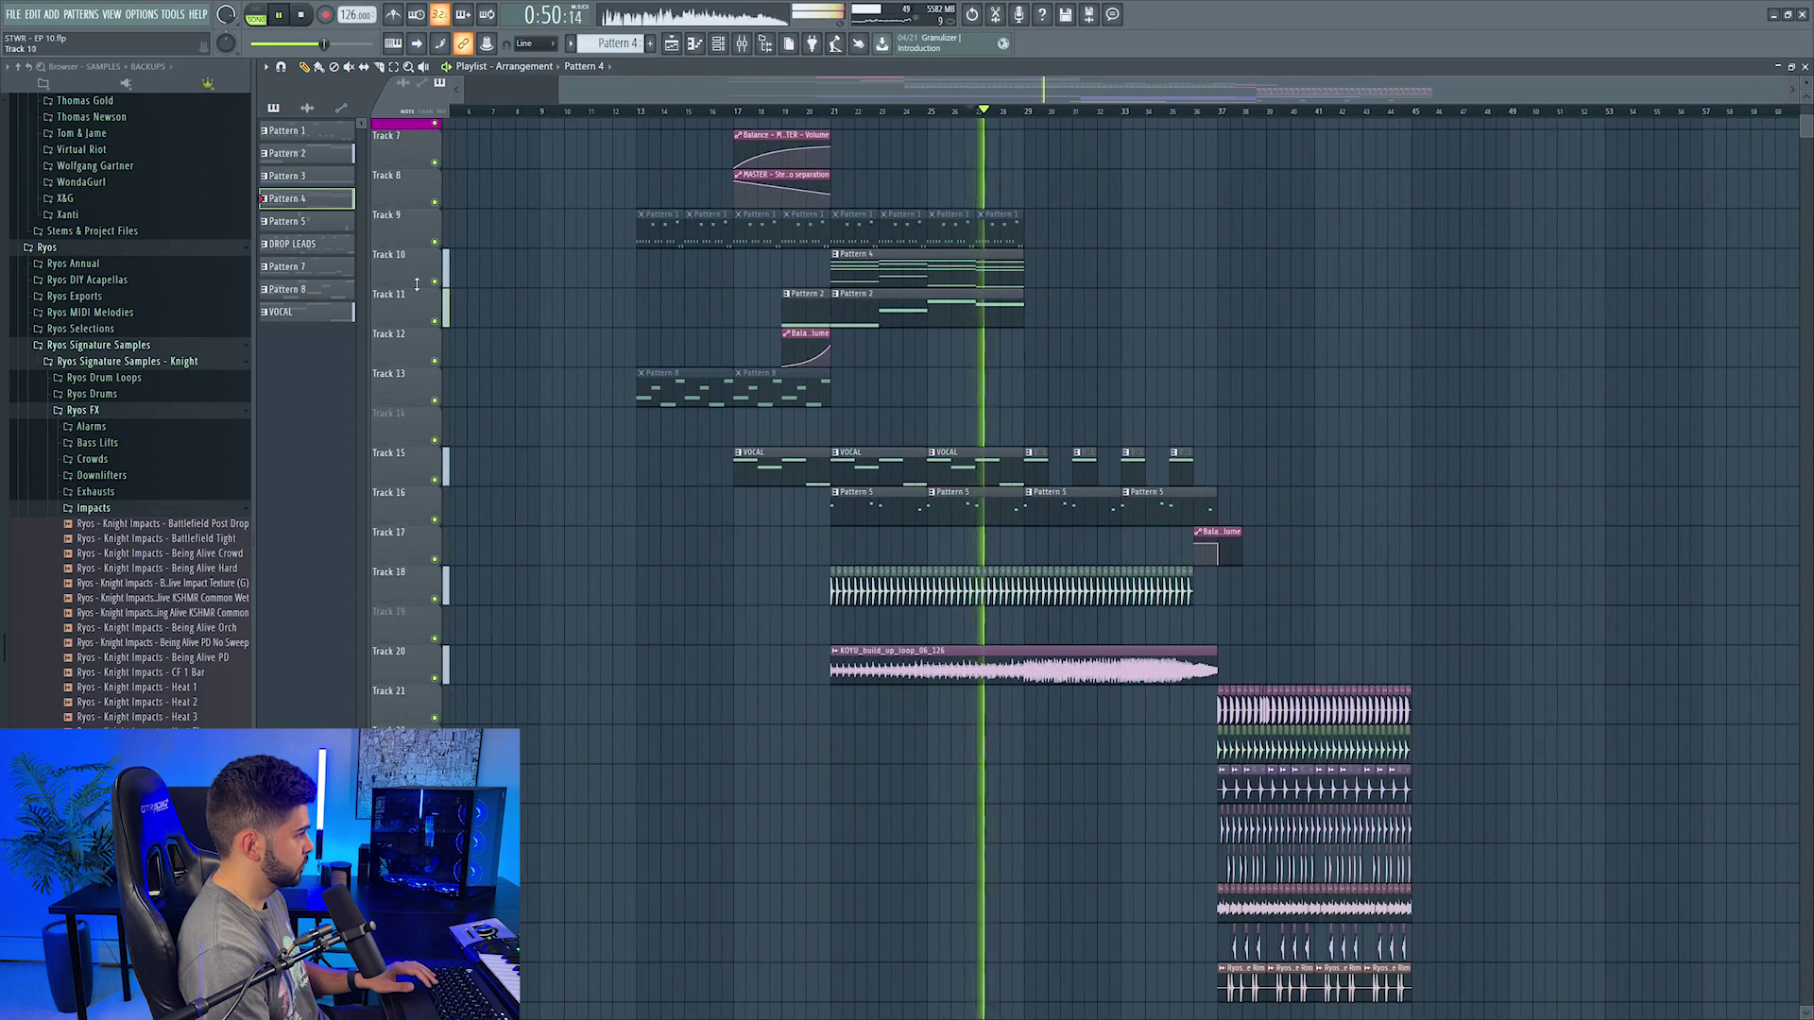
# Step: Insert an empty track directly below Pattern 4's track in the playlist
pyautogui.rightClick(401, 249)
pyautogui.click(448, 534)
pyautogui.scroll(1, 437, 319)
pyautogui.press('space')
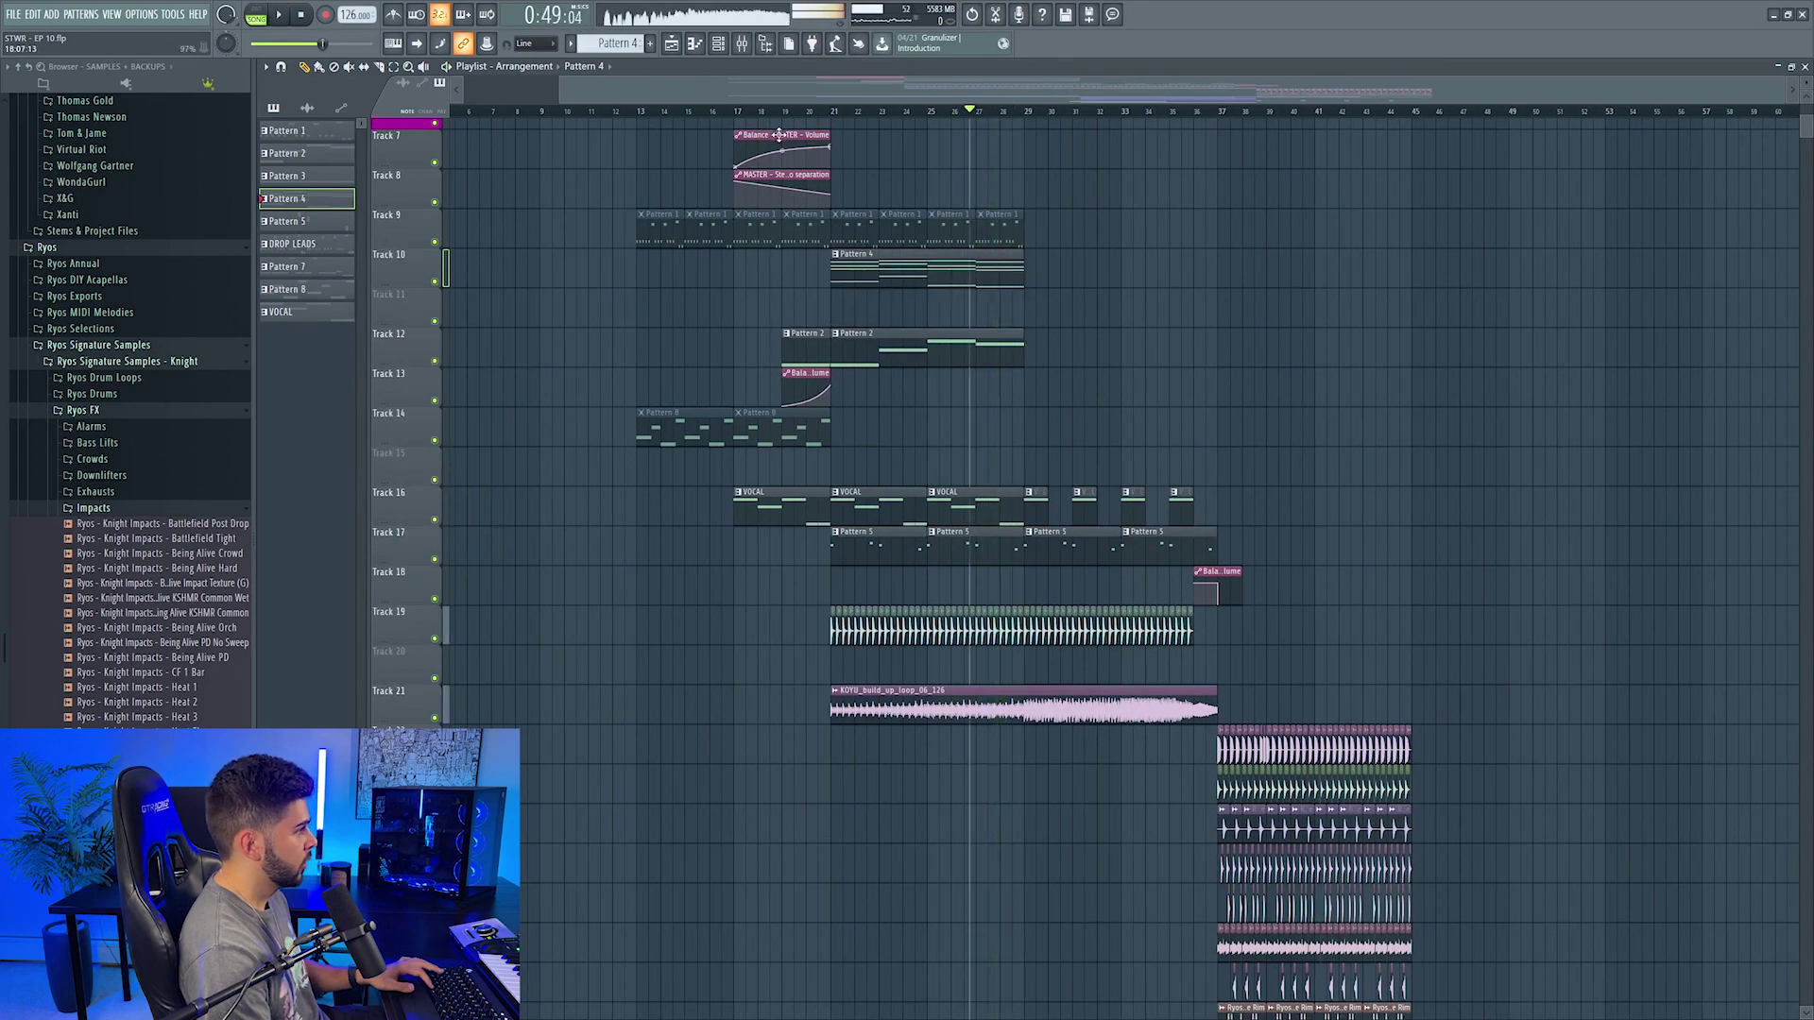
# Step: Automate Serum #4's MG Low 12 filter cutoff with a rising curve on Track 11 over bars 21 to 29 and play it
pyautogui.click(994, 366)
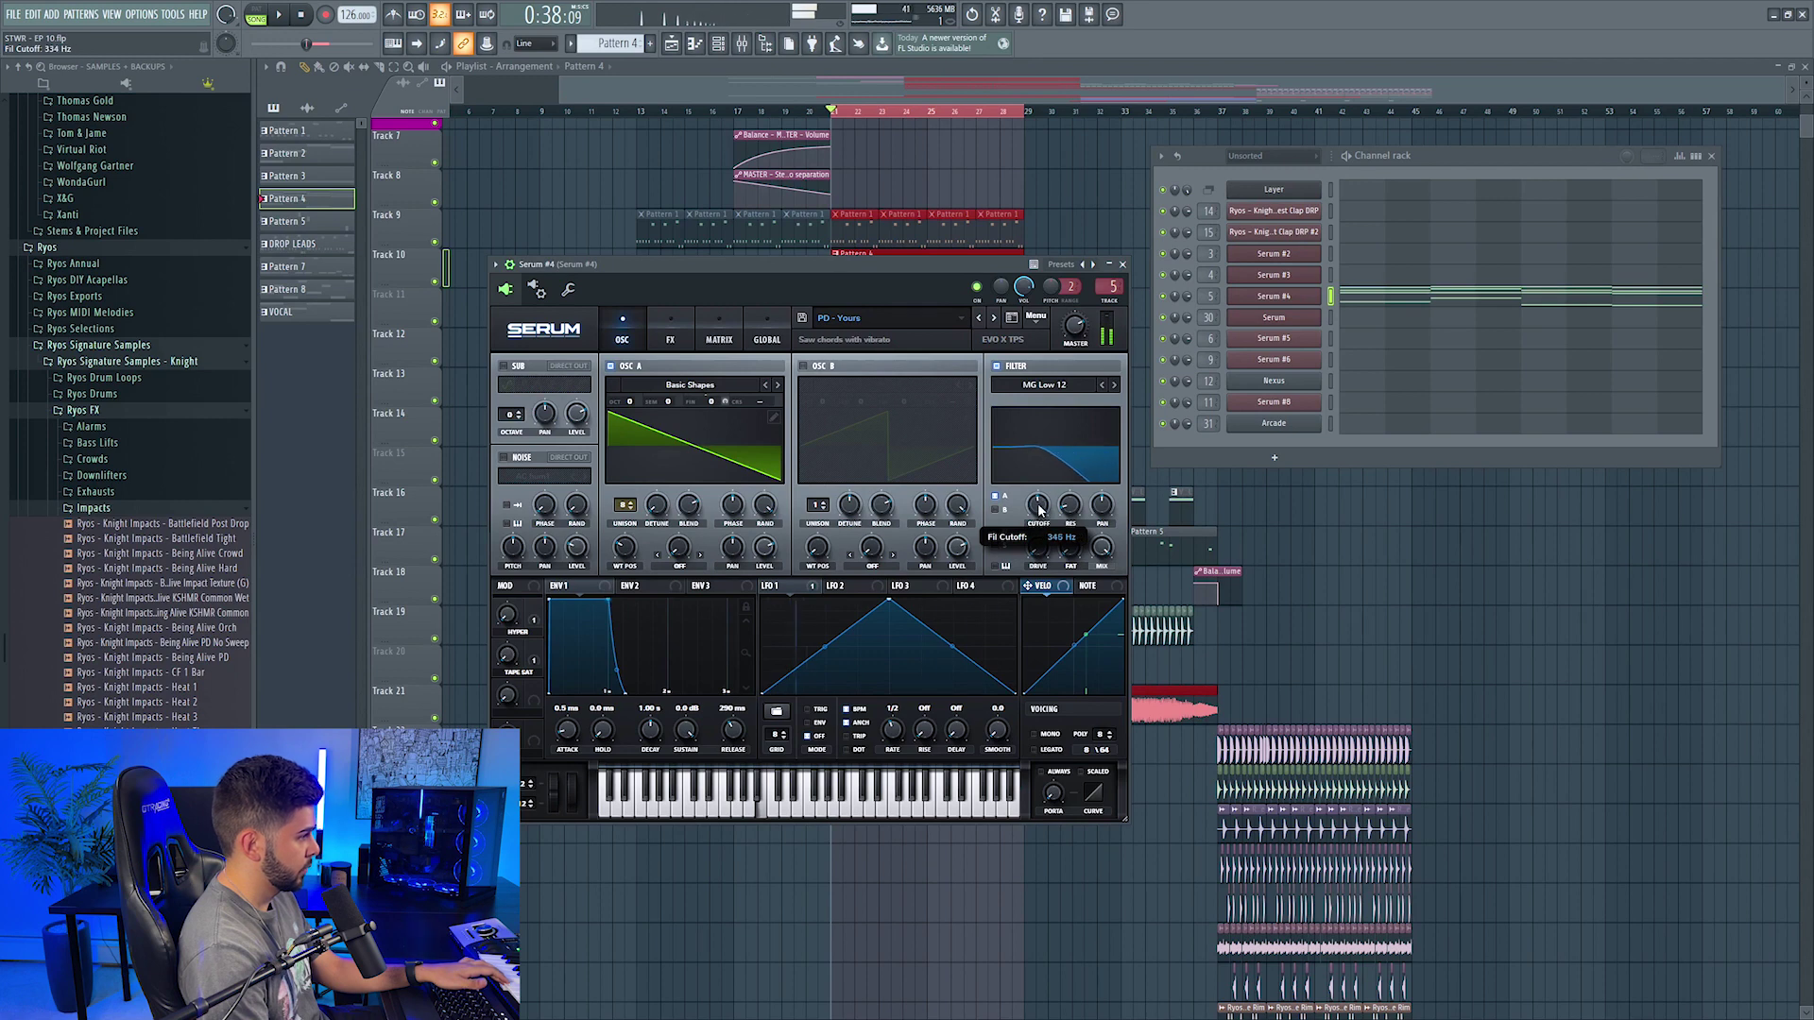
pyautogui.press('space')
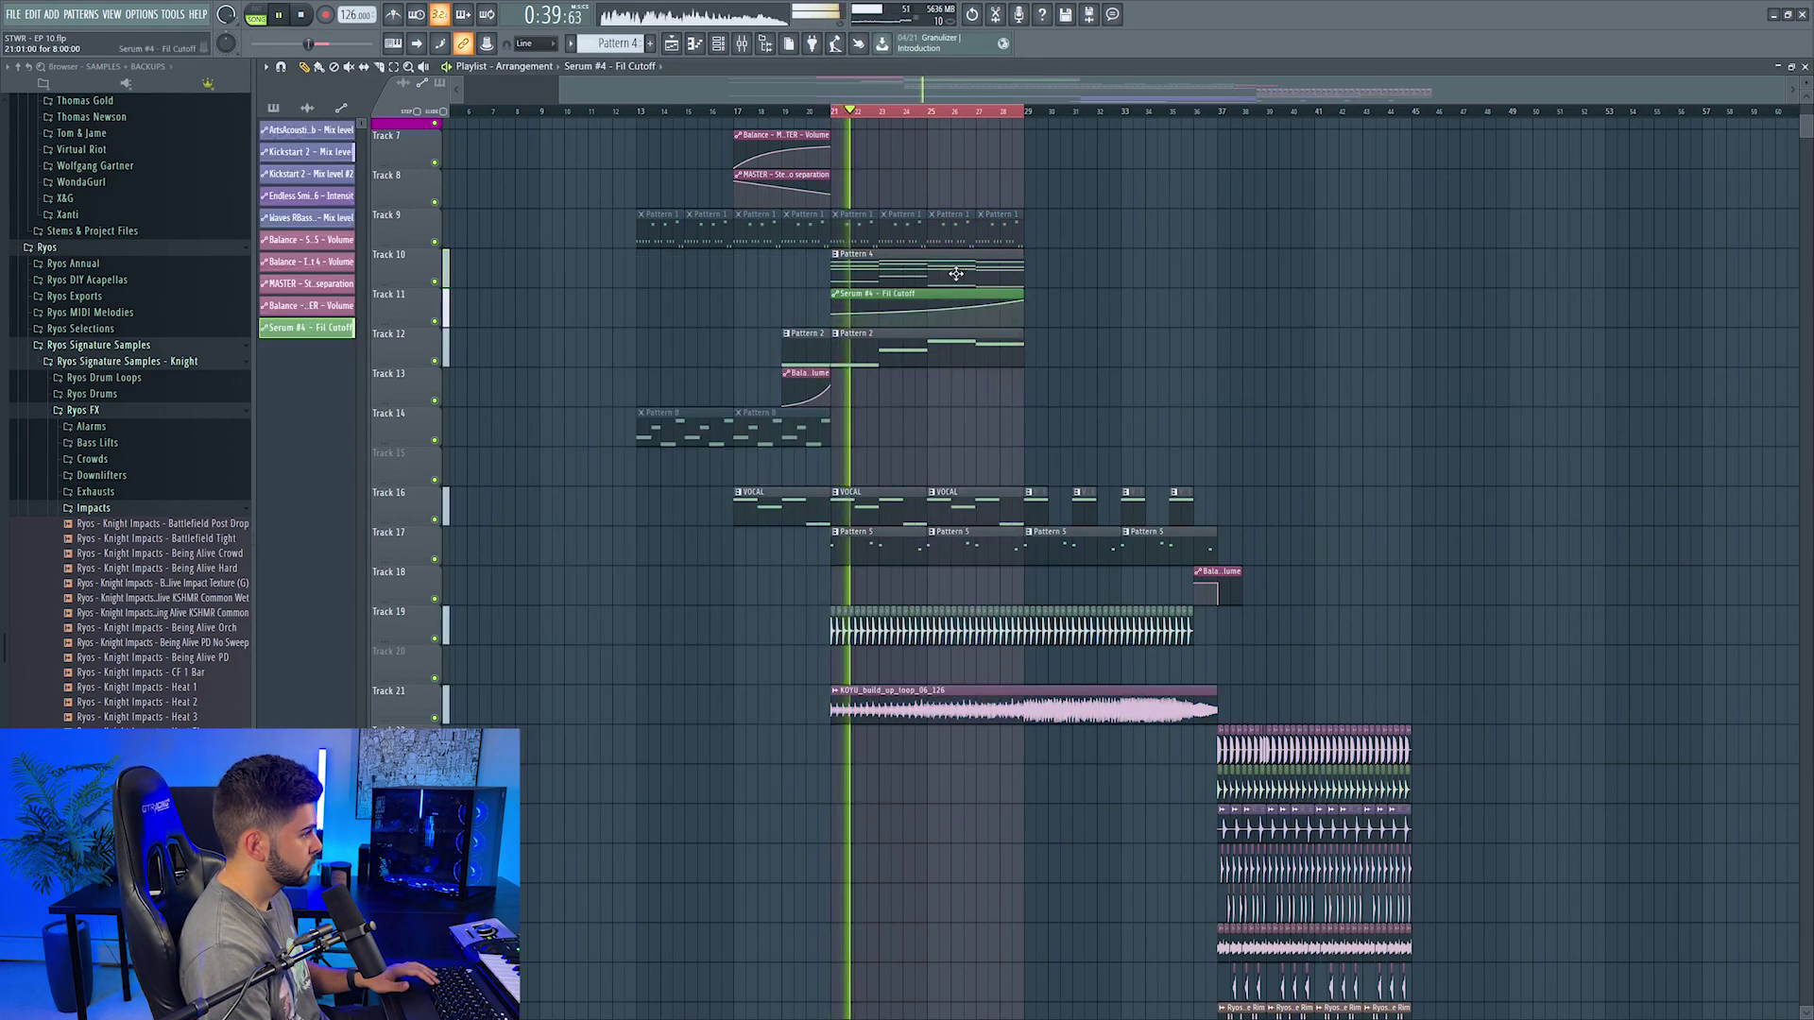
pyautogui.click(973, 115)
pyautogui.click(1016, 121)
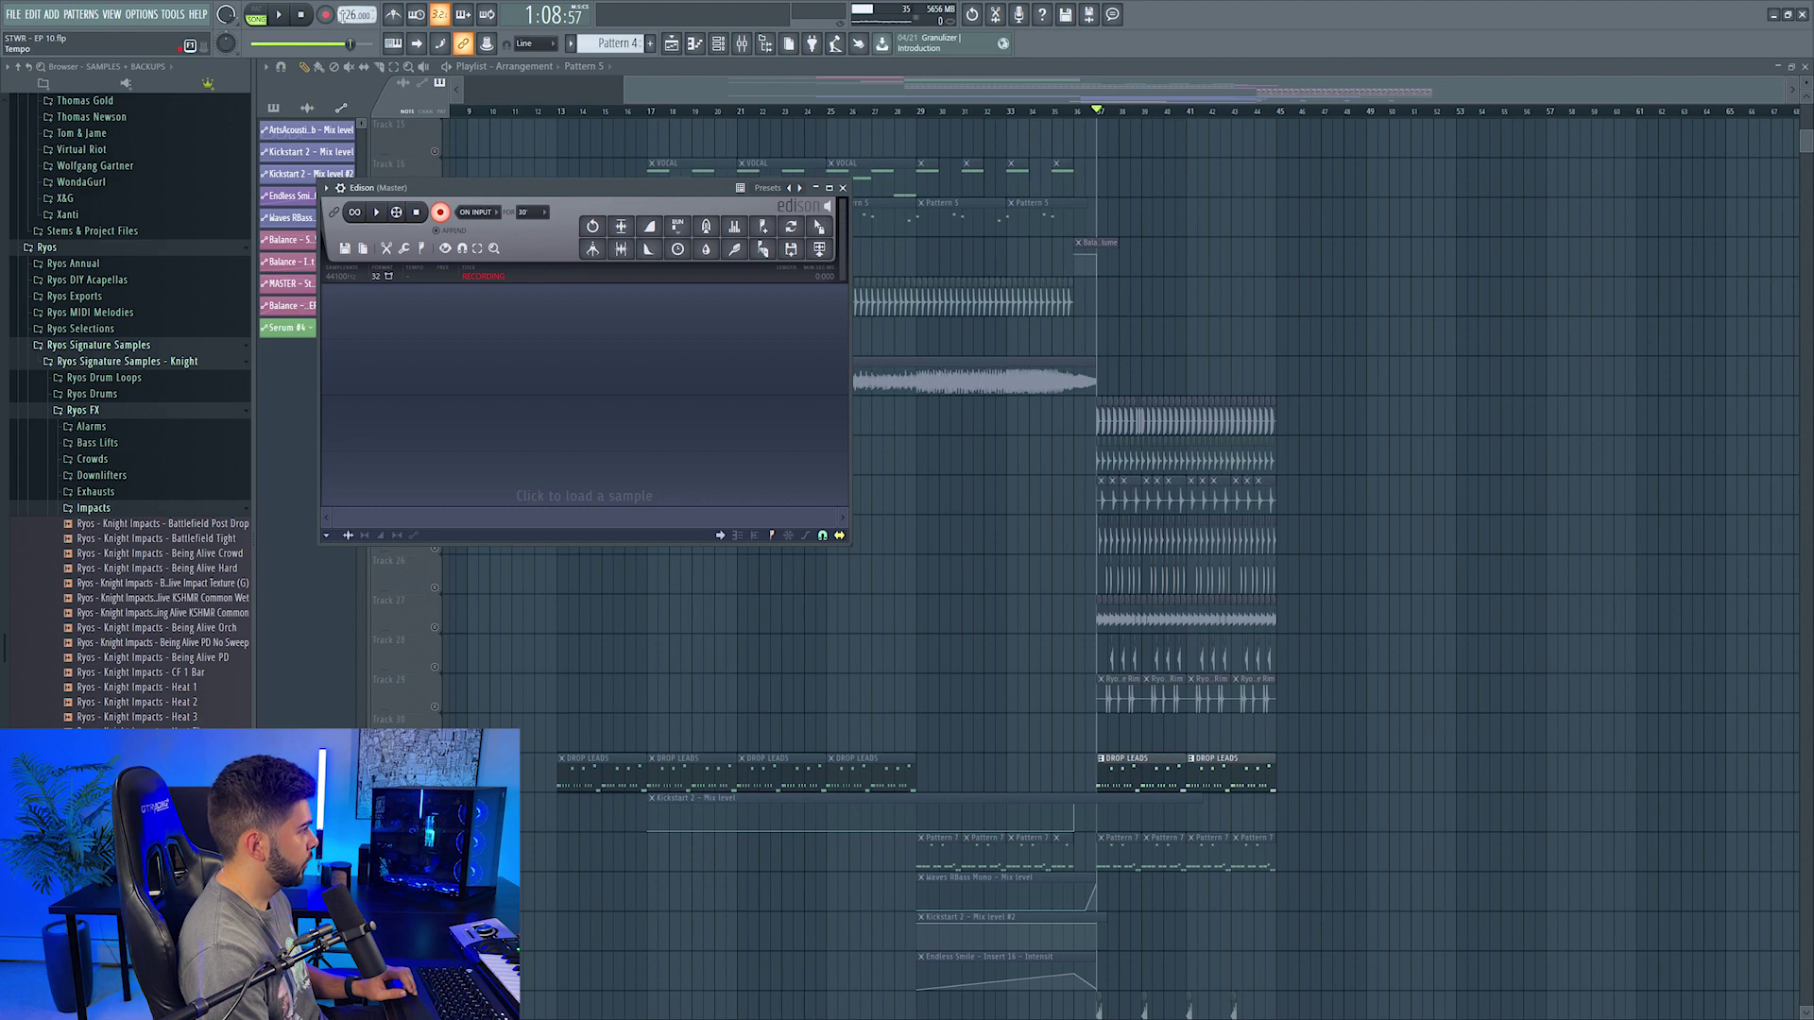
# Step: Record the soloed DROP LEADS from bar 37 into Edison on the master and add the recording to the playlist
pyautogui.click(279, 15)
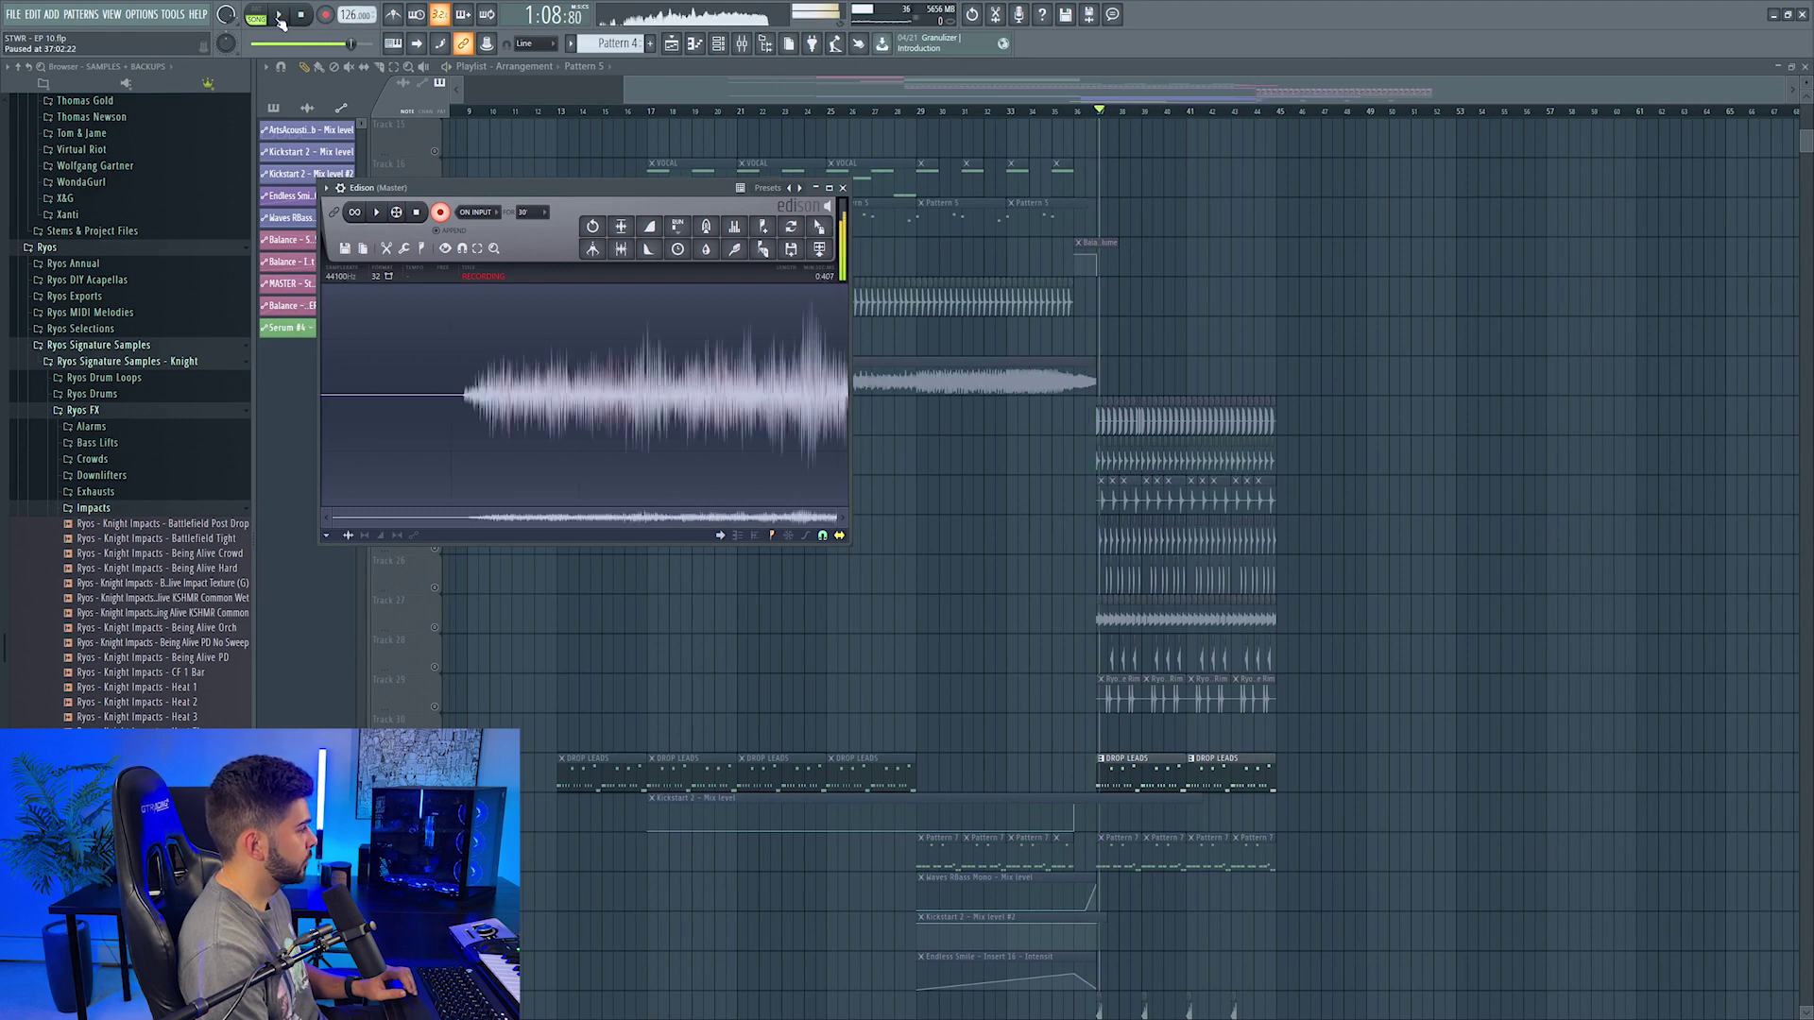
pyautogui.click(440, 213)
pyautogui.moveTo(819, 227); pyautogui.dragTo(1414, 567)
pyautogui.scroll(-2, 1413, 567)
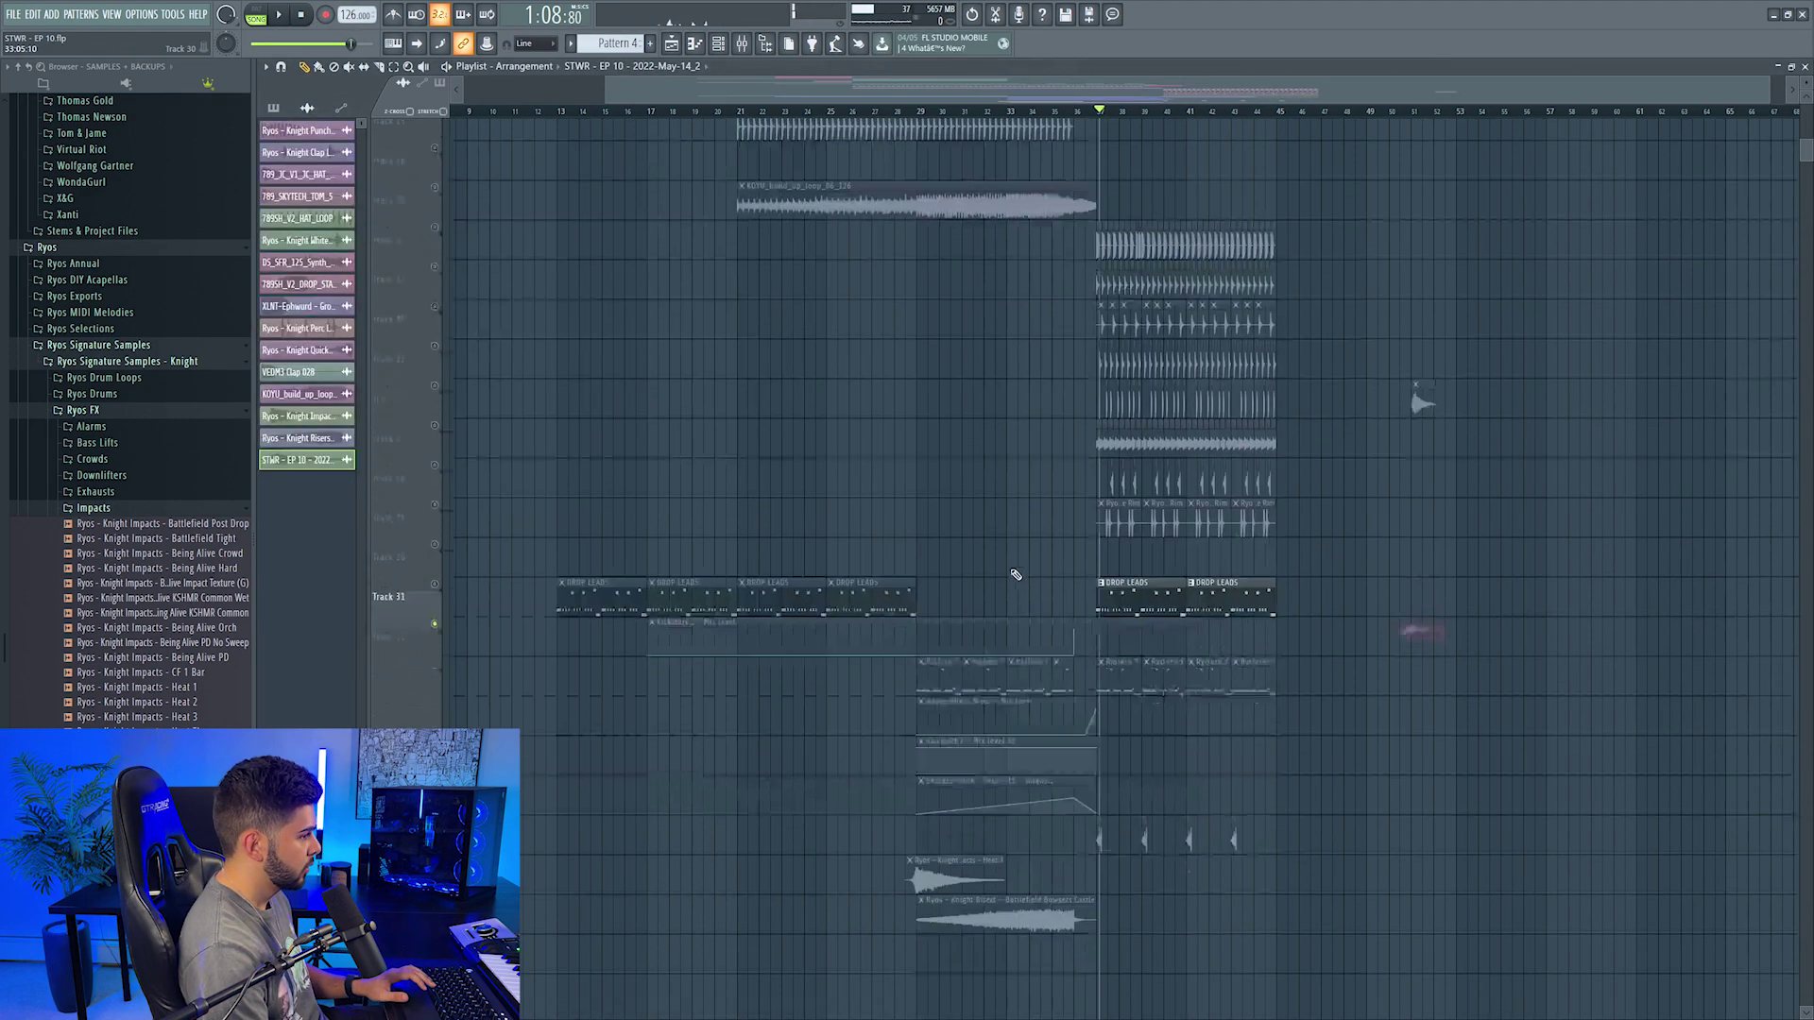
# Step: Reverse the recorded lead clip, place it on Track 31 from bar 36 to bar 37, and play the transition
pyautogui.moveTo(1423, 255); pyautogui.dragTo(1018, 439)
pyautogui.click(1096, 458)
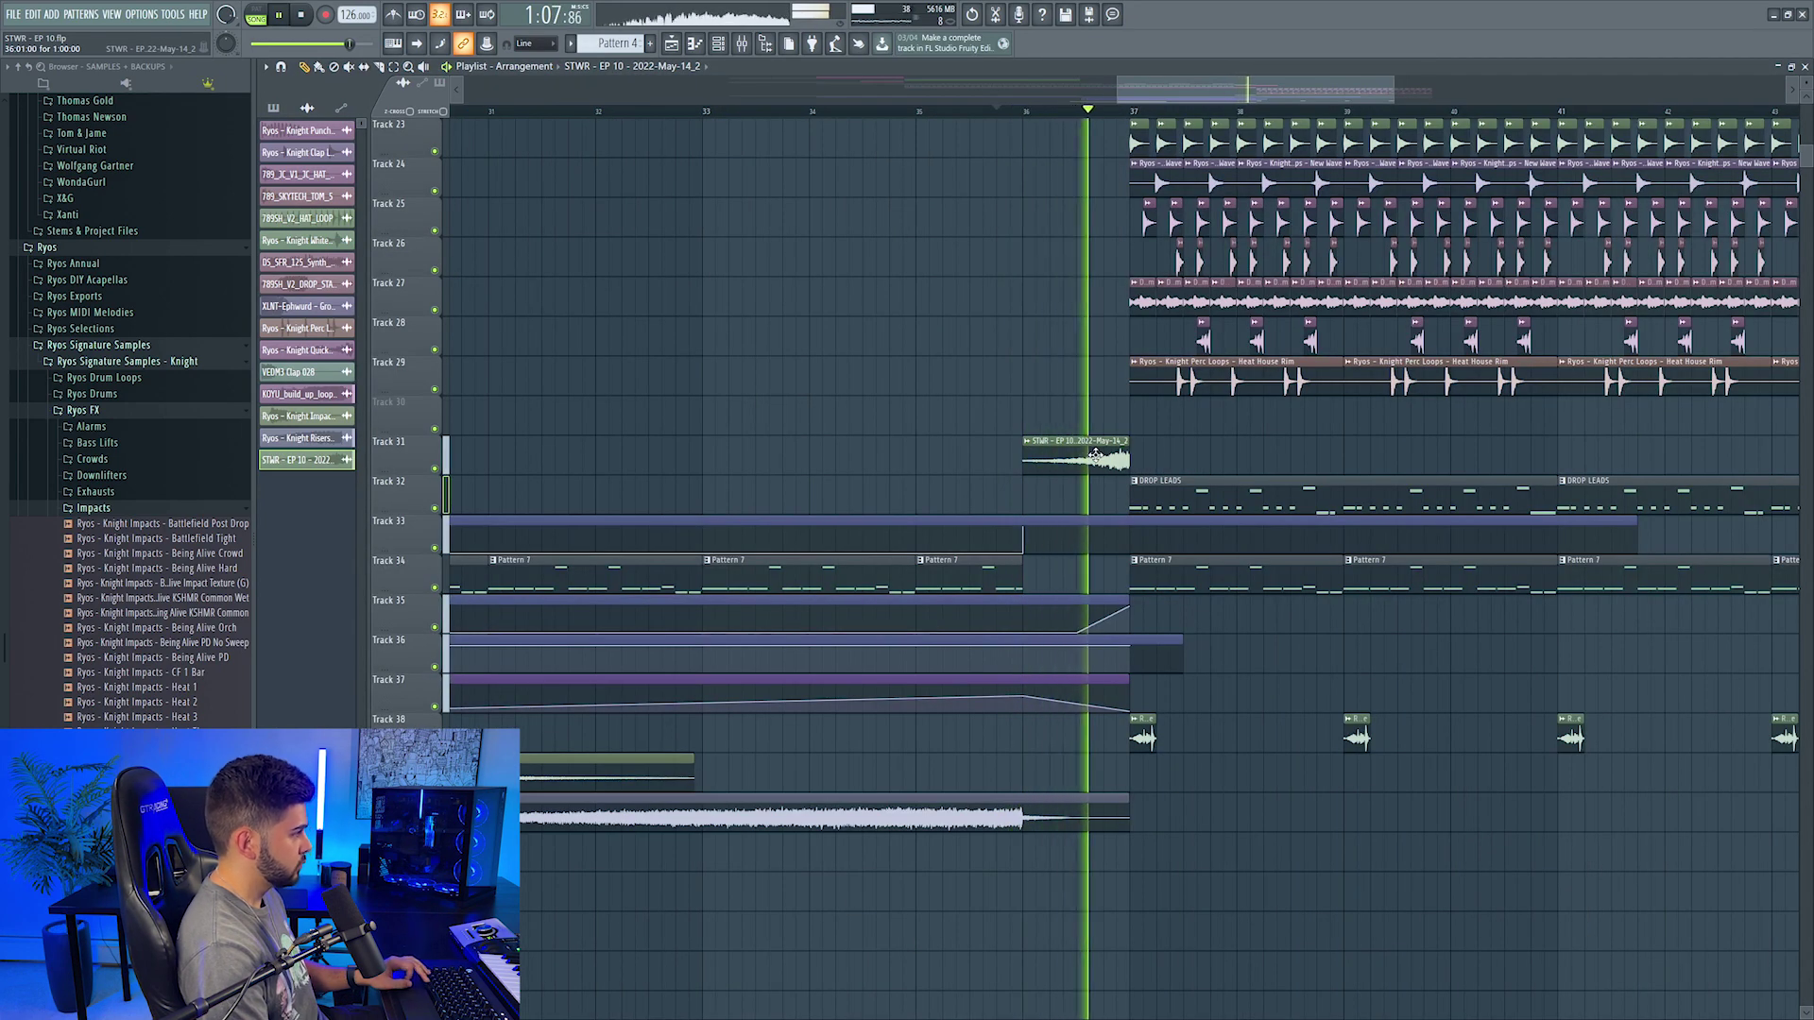
pyautogui.scroll(-3, 1087, 113)
pyautogui.press('space')
pyautogui.click(1084, 112)
pyautogui.click(1023, 114)
# Step: Cut off the KOYU build-up loop's tail at bar 36 and move the reversed lead clip one beat earlier
pyautogui.scroll(3, 1071, 424)
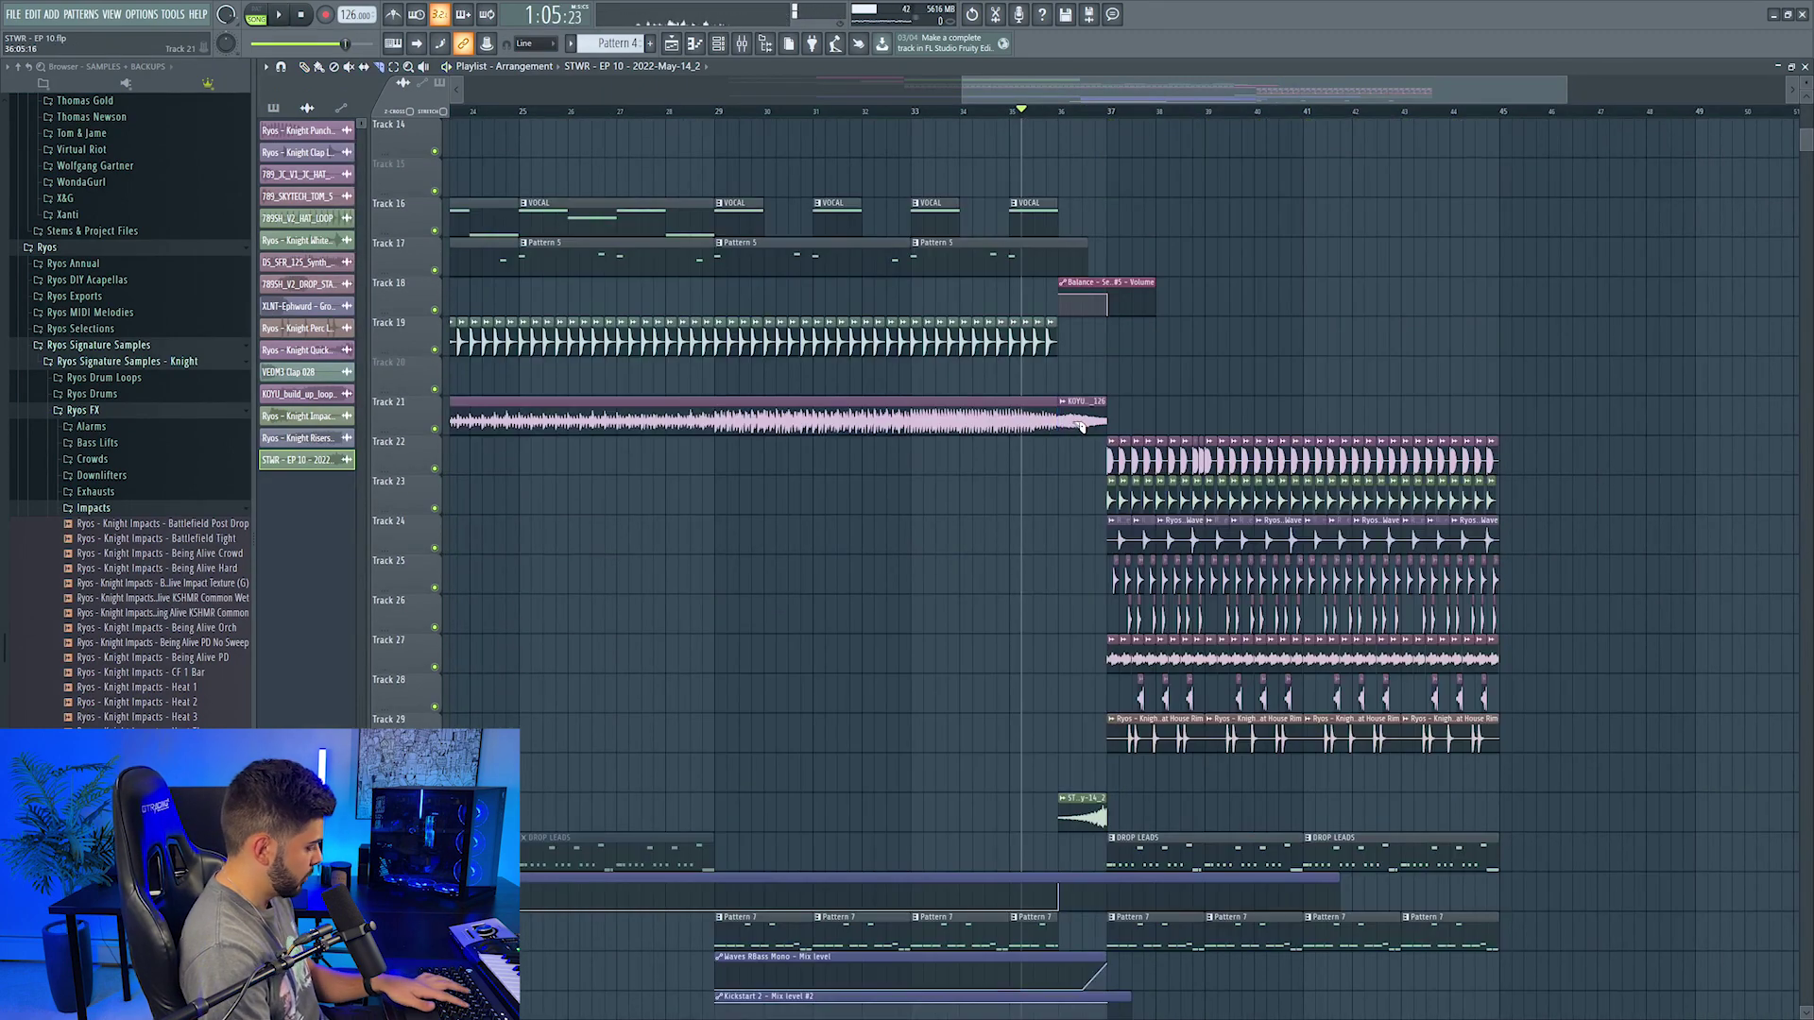
pyautogui.scroll(-5, 1082, 425)
pyautogui.scroll(3, 974, 115)
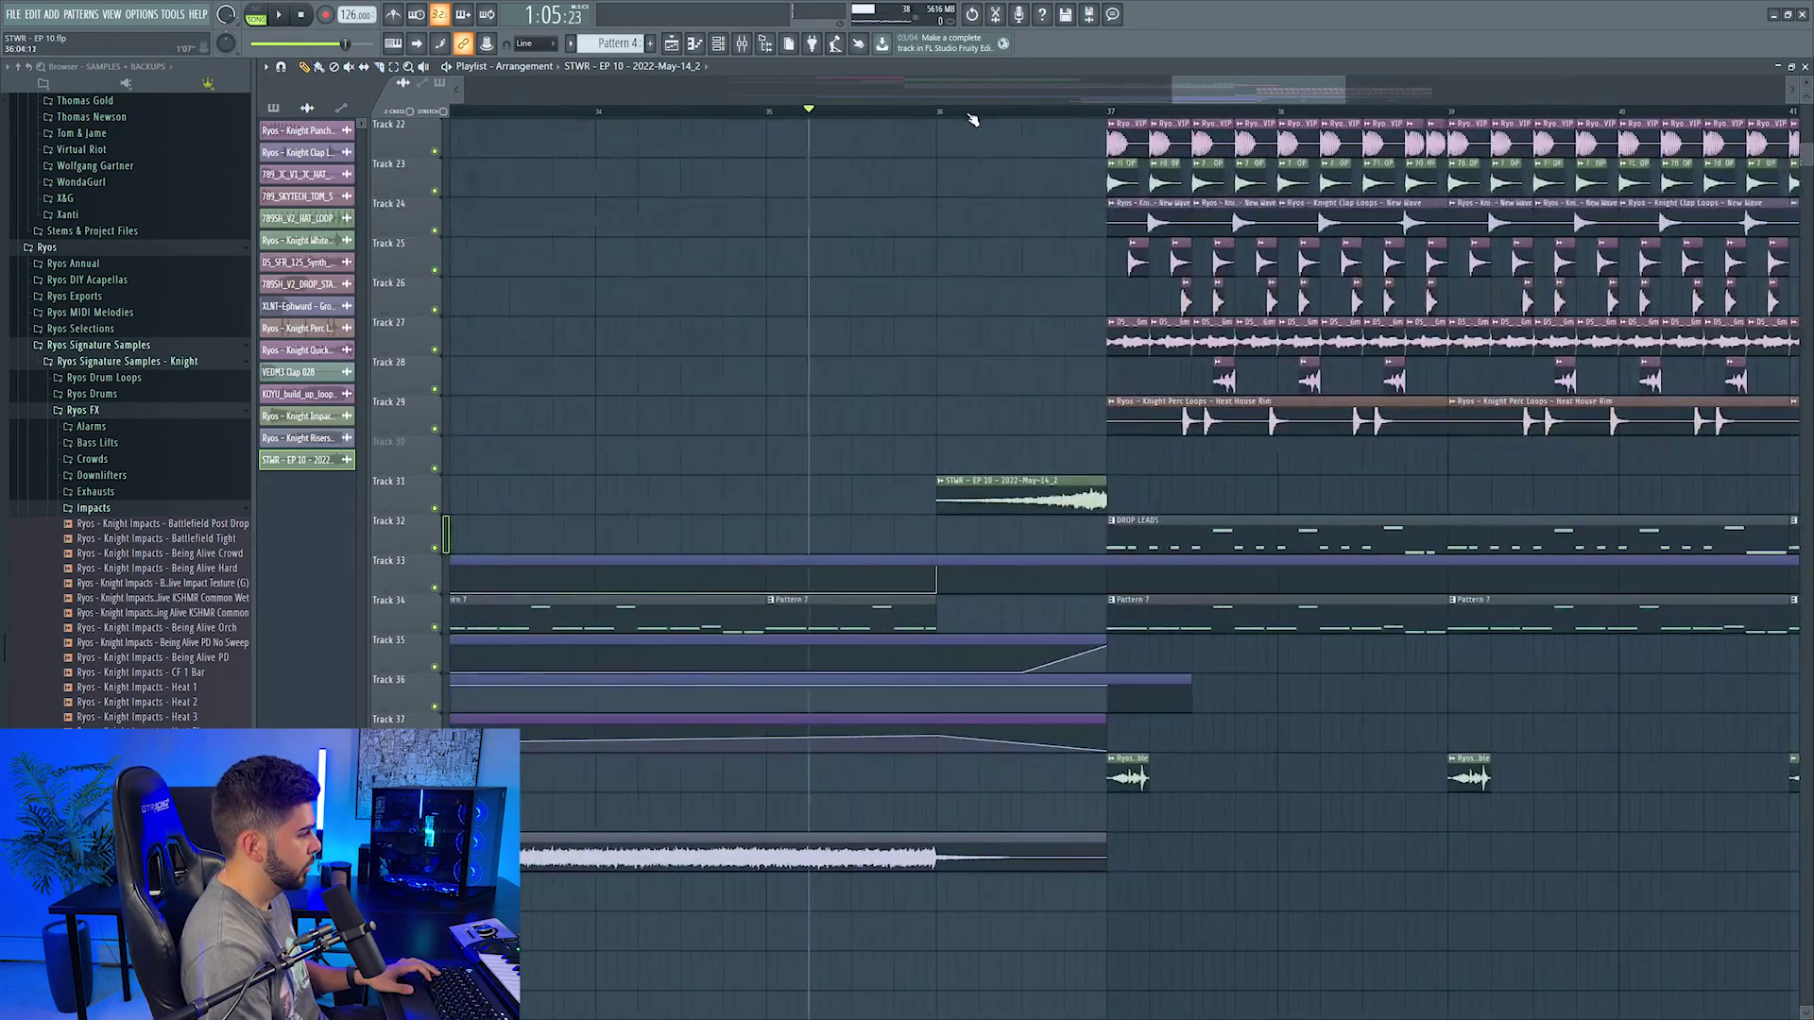
pyautogui.press('space')
pyautogui.moveTo(1045, 484); pyautogui.dragTo(1001, 486)
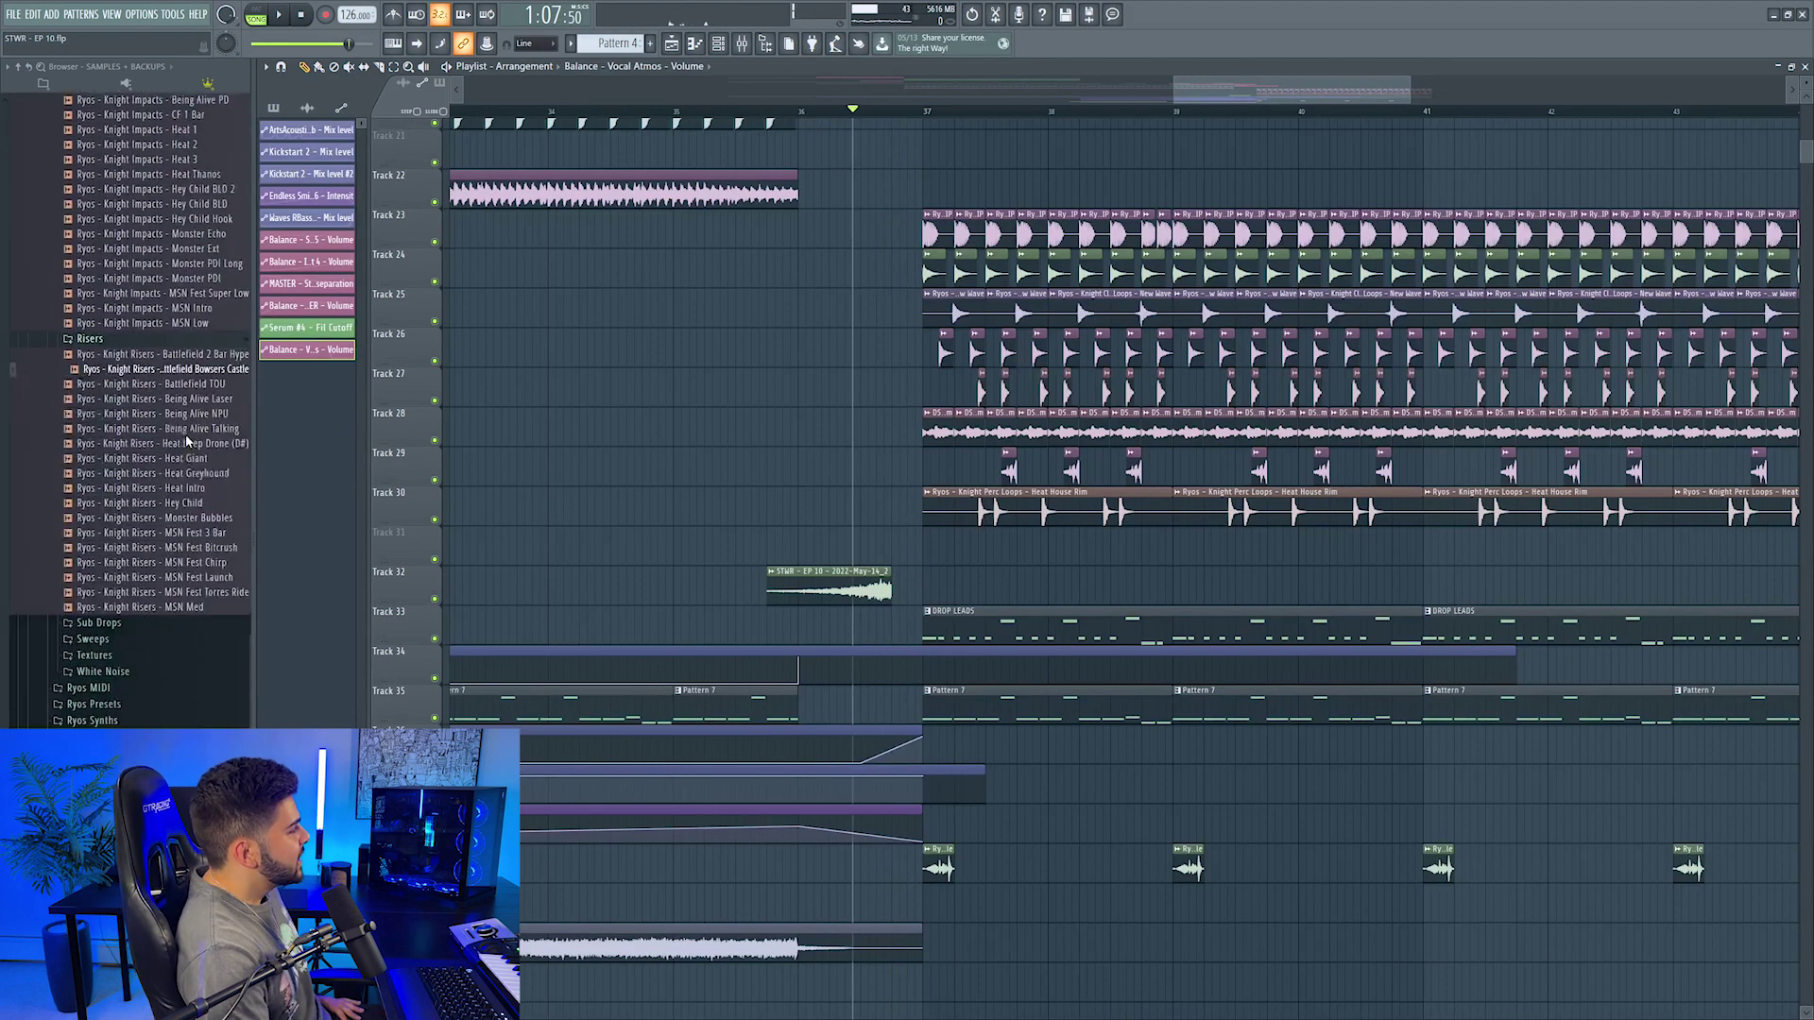
# Step: Add 789_MGNFC_V1_BASS_WOB_LIGHTS_1 from the Magnificence pack's BASS samples to Track 31 at bar 37
pyautogui.scroll(1, 185, 433)
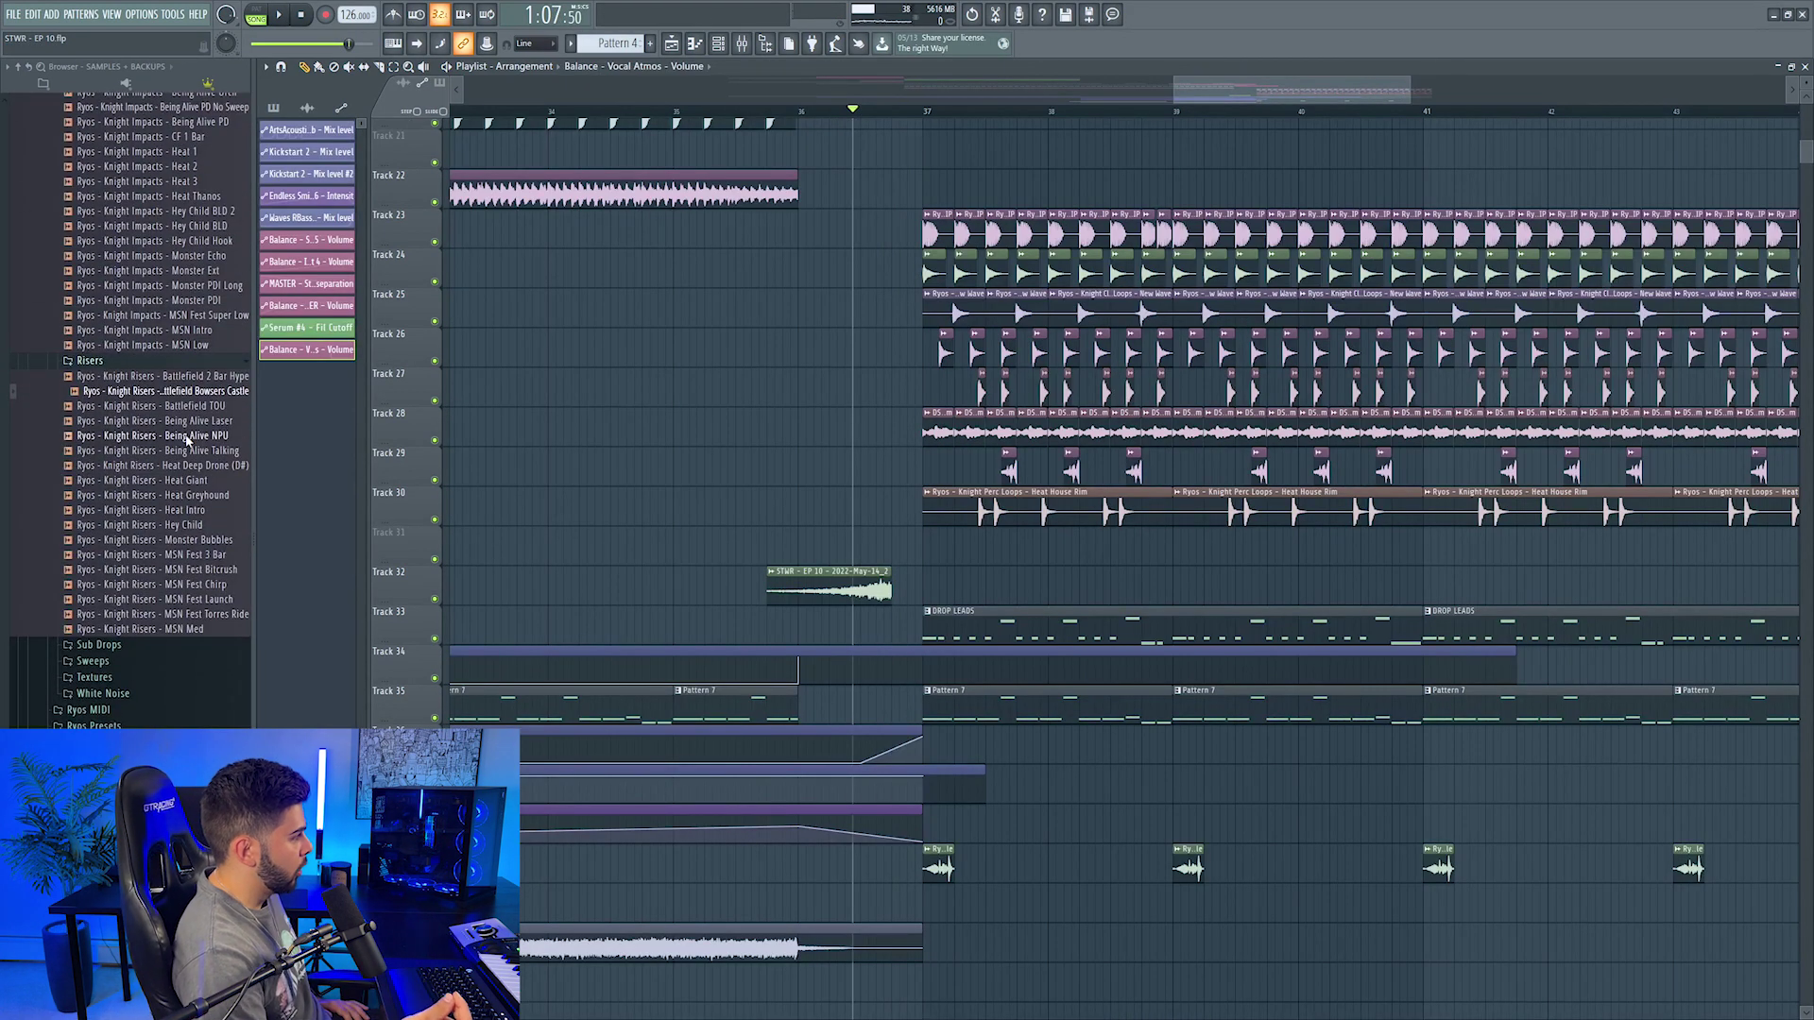
pyautogui.scroll(20, 187, 440)
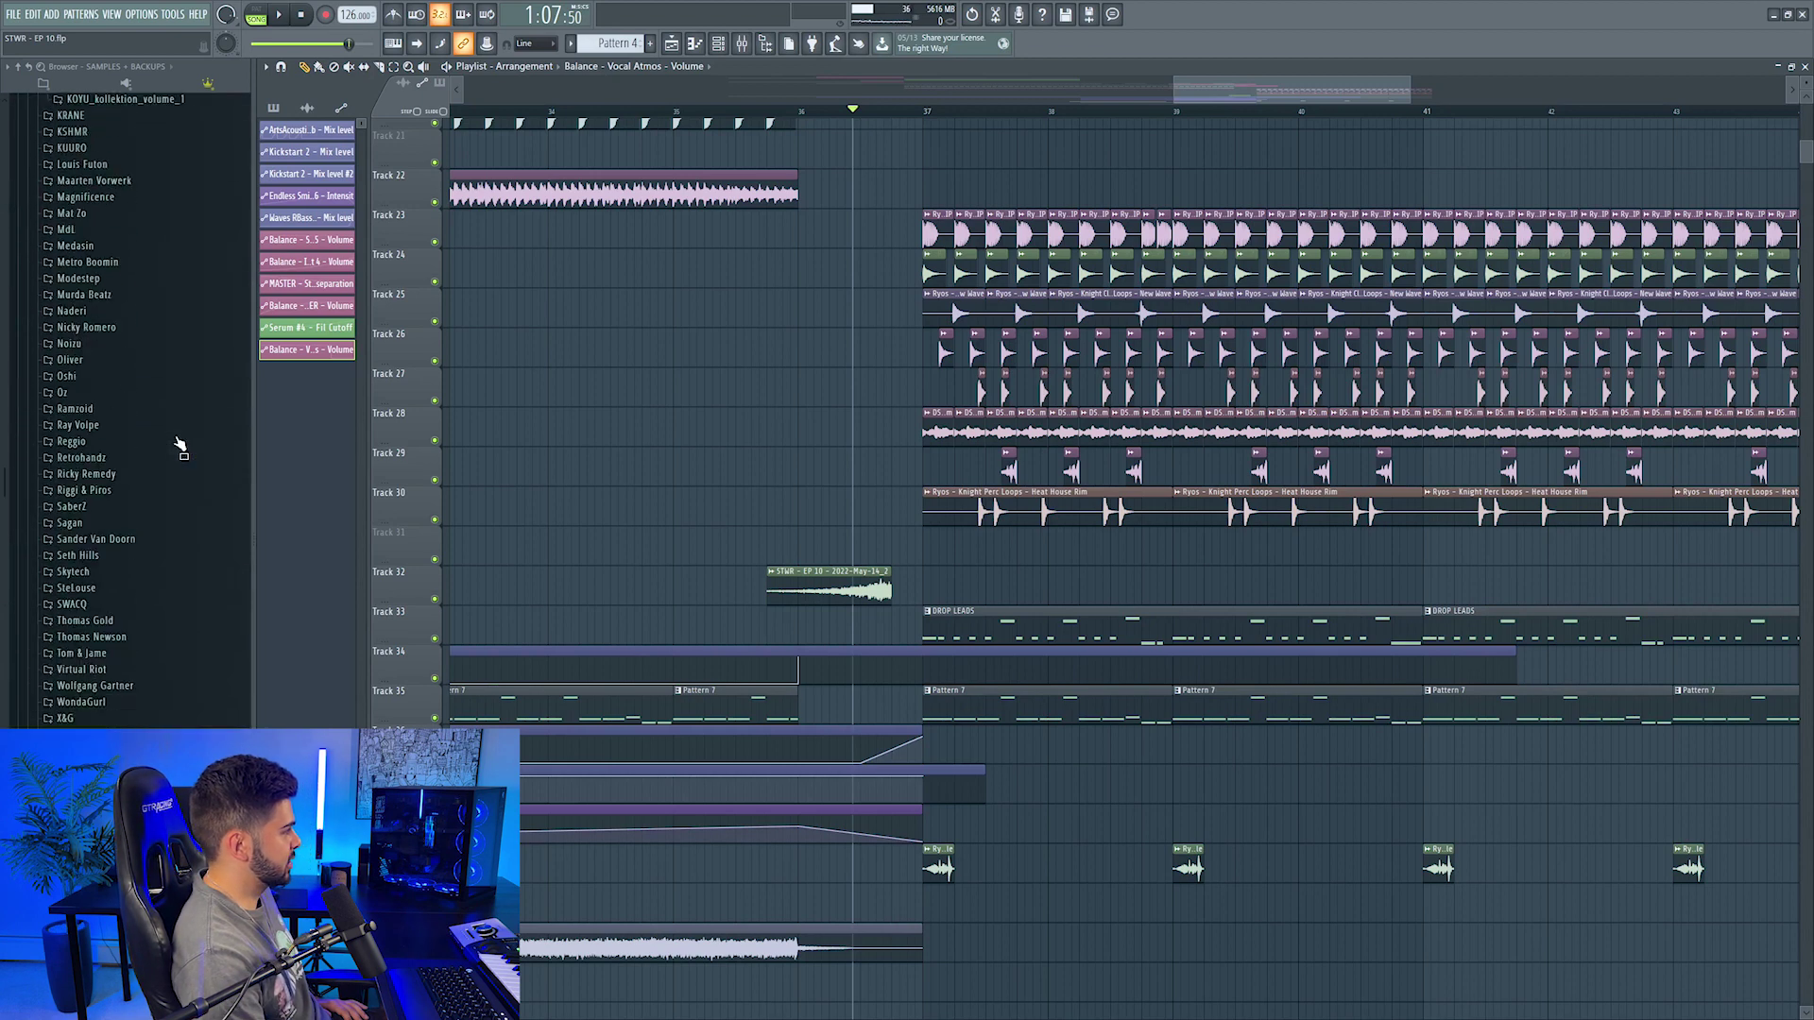
pyautogui.click(115, 303)
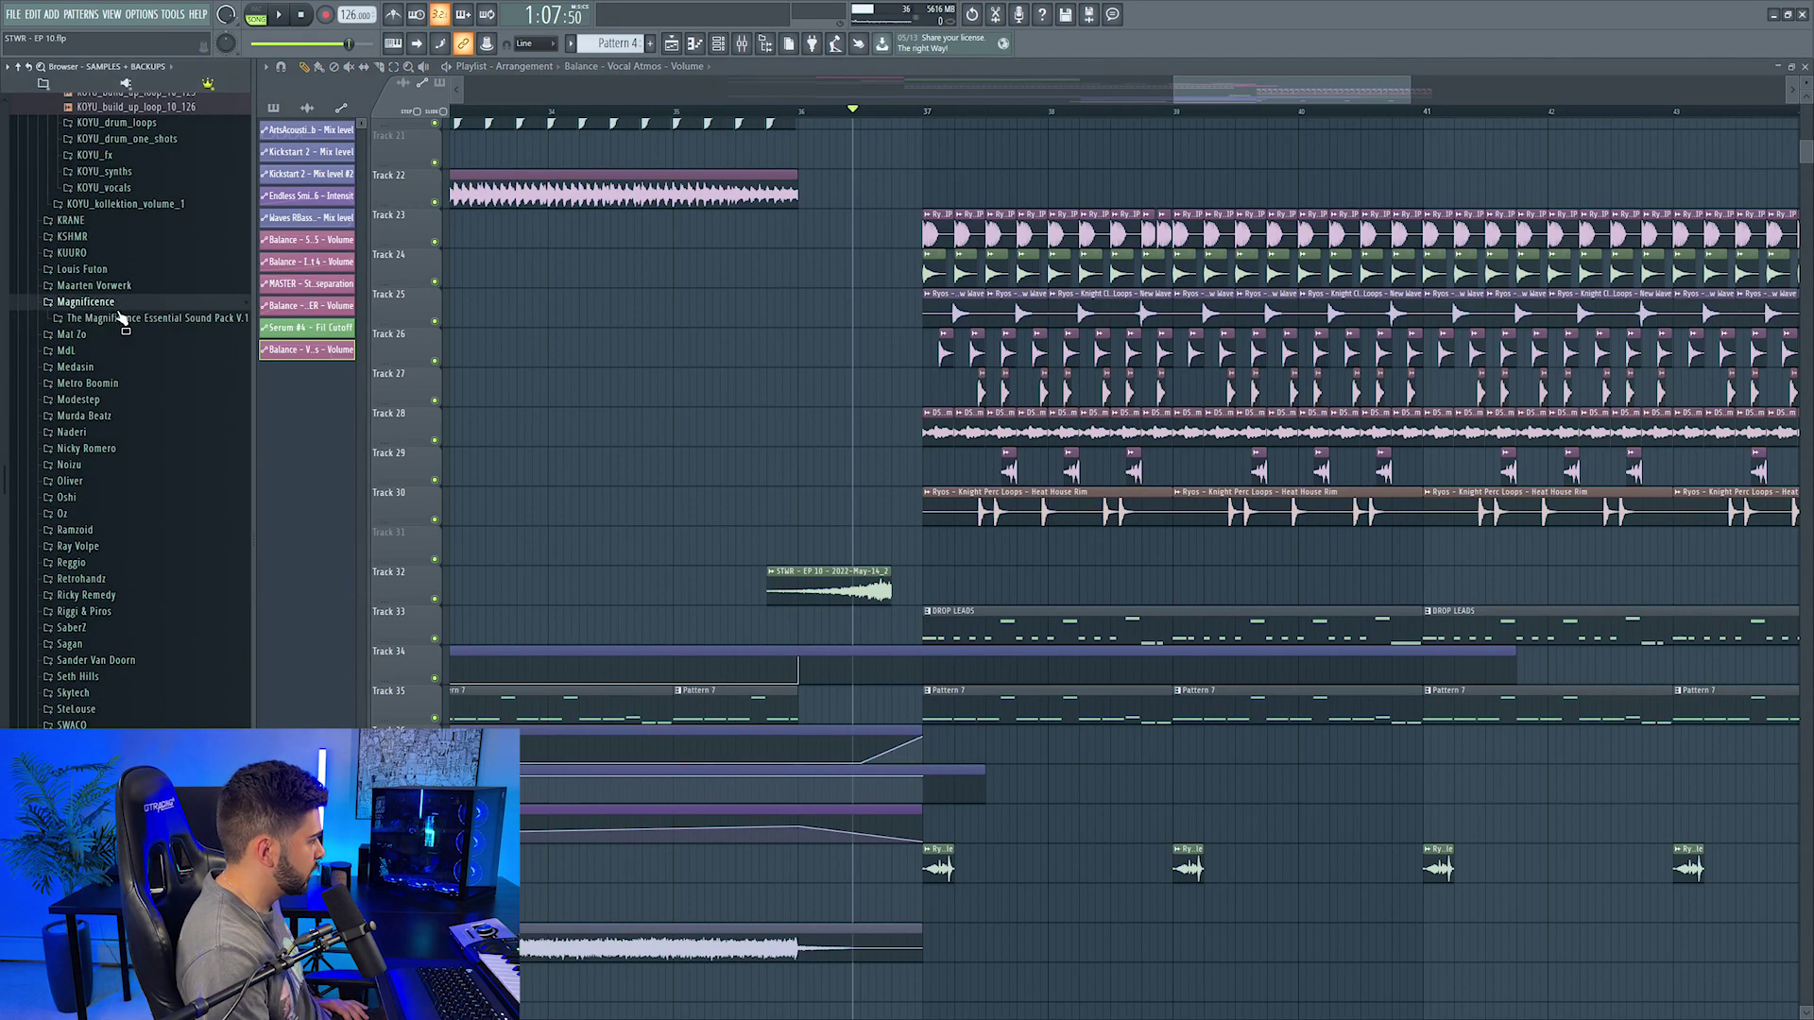
pyautogui.click(145, 321)
pyautogui.click(165, 490)
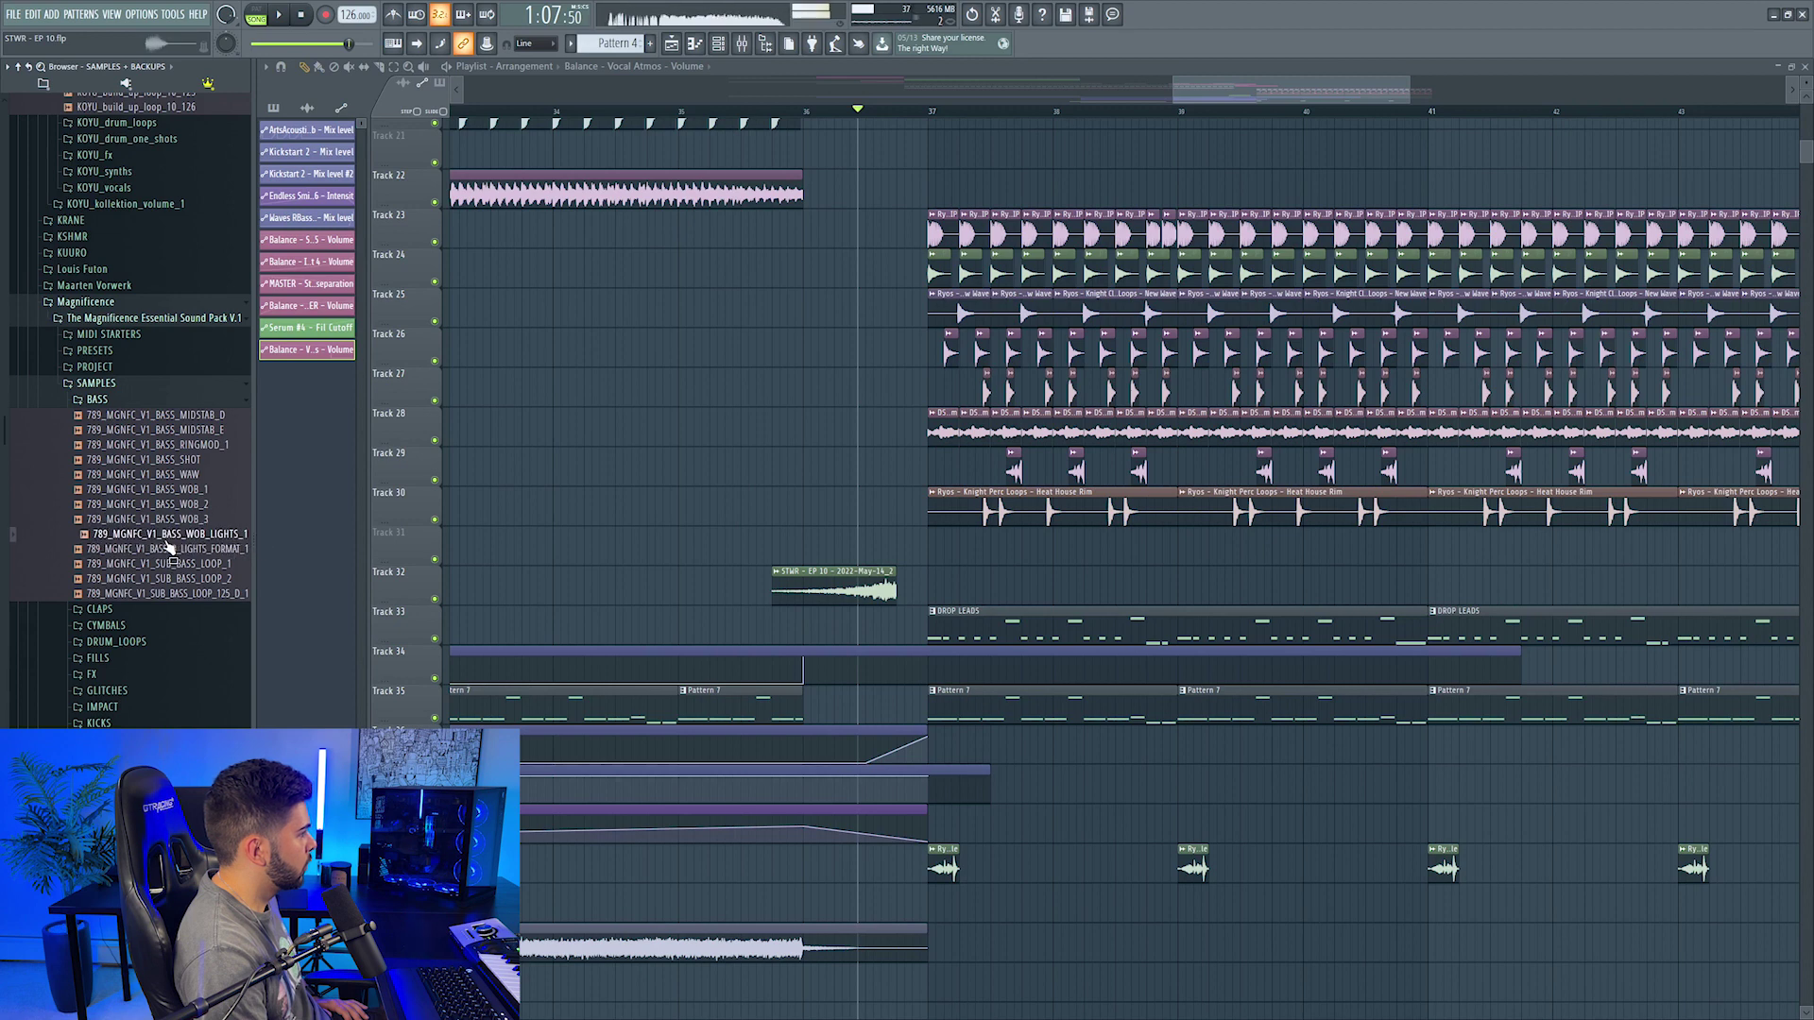
pyautogui.moveTo(172, 571); pyautogui.dragTo(939, 539)
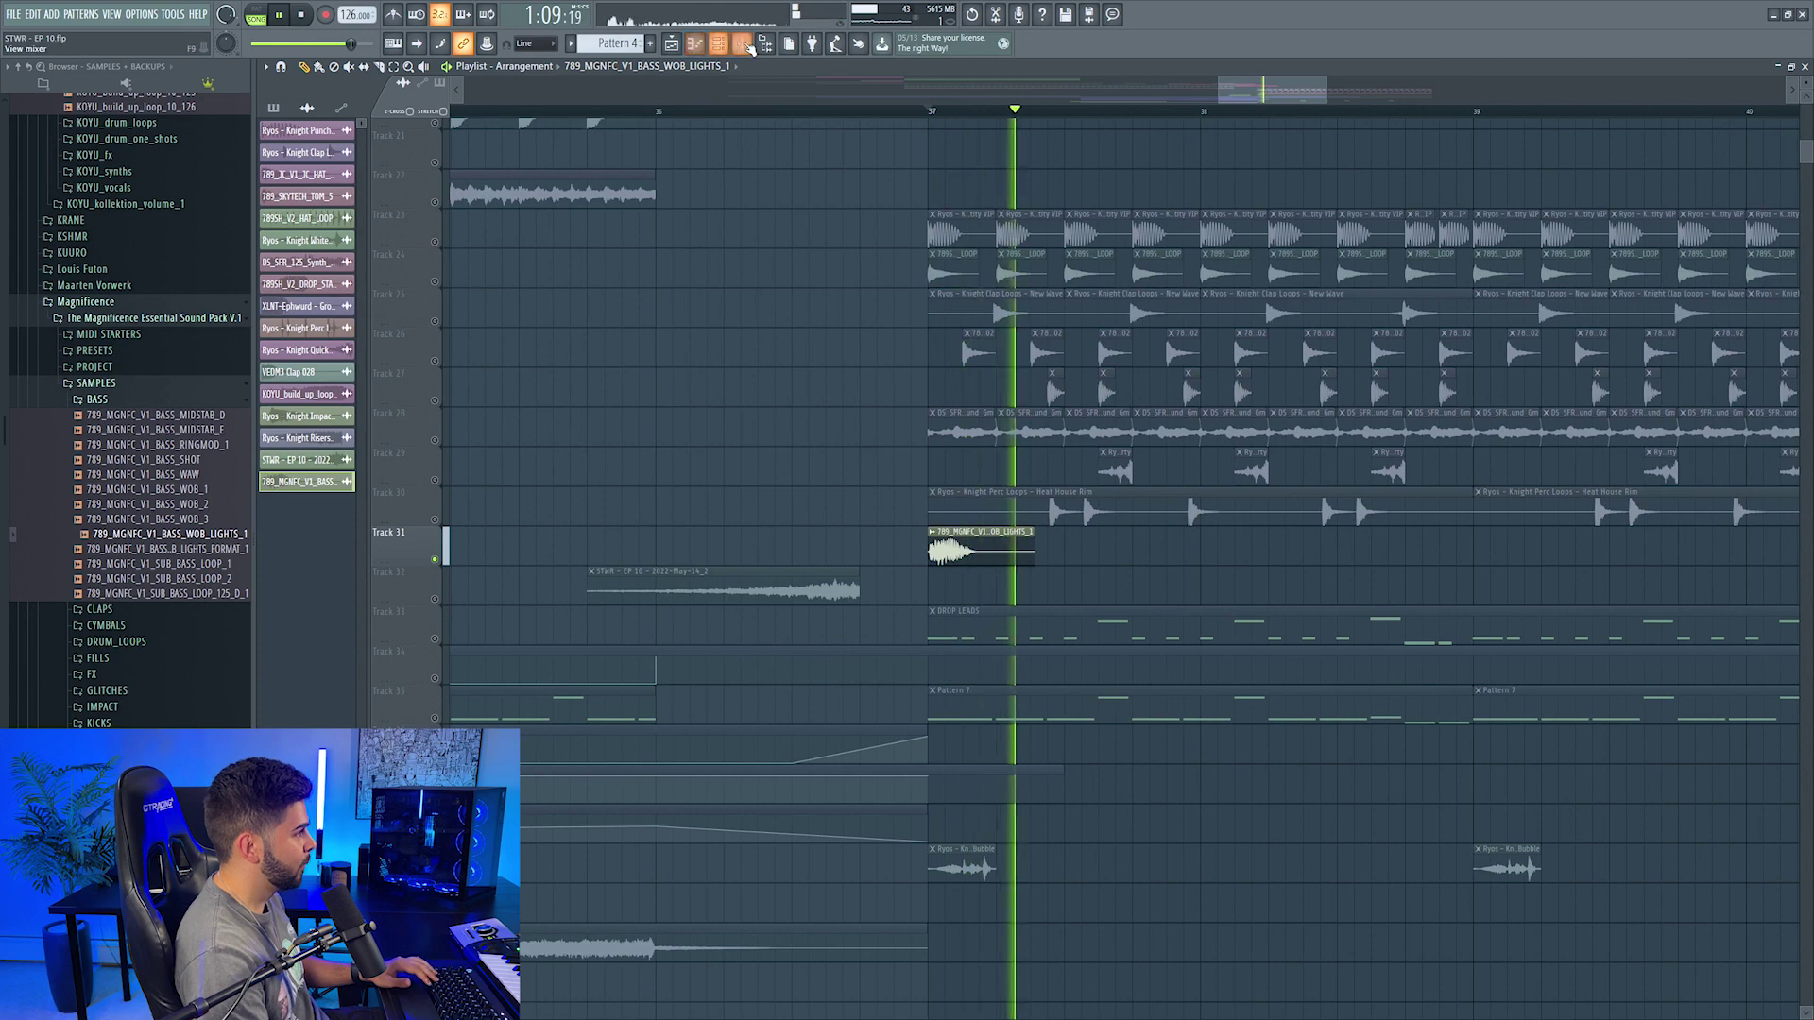
# Step: Load Kickstart 2 on the BASS_WOB_LIGHTS_1 mixer track and reduce its mix to about 92%
pyautogui.press('F9')
pyautogui.click(1625, 507)
pyautogui.click(1322, 880)
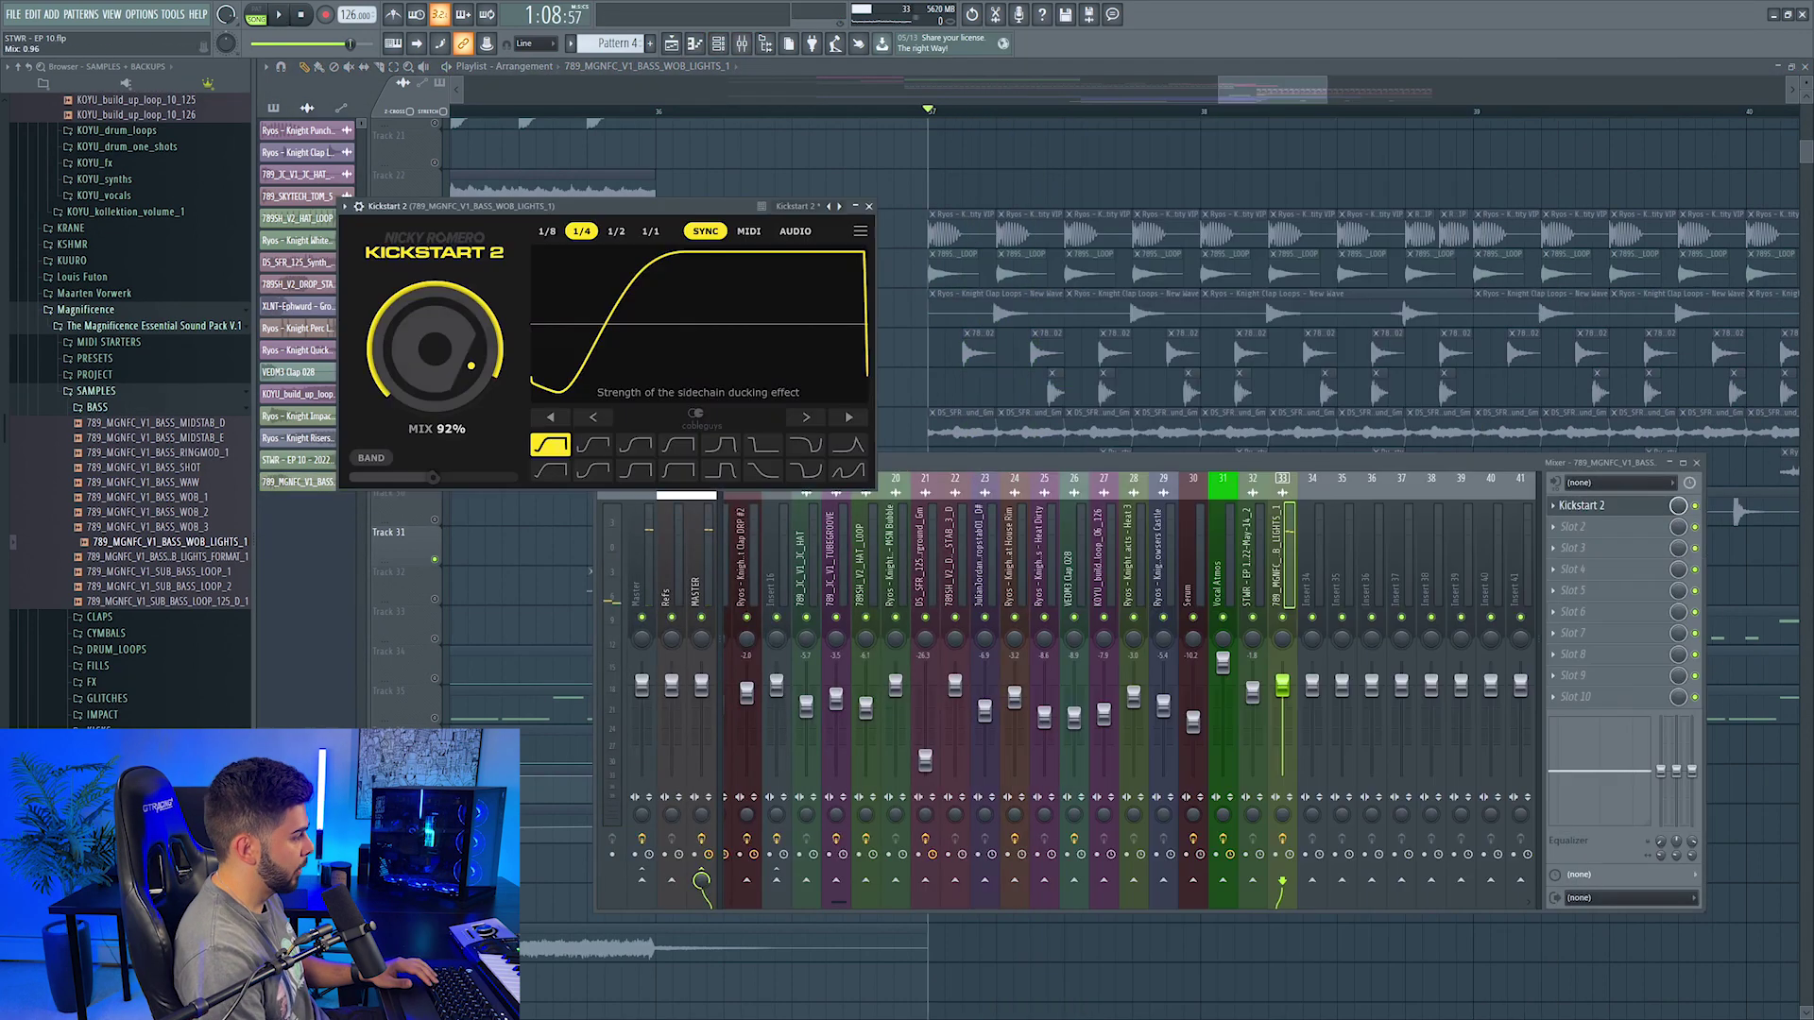
pyautogui.press('space')
pyautogui.press('F12')
# Step: Repeat the BASS_WOB_LIGHTS_1 clip on its track at bars 39, 41 and 43
pyautogui.scroll(-3, 869, 116)
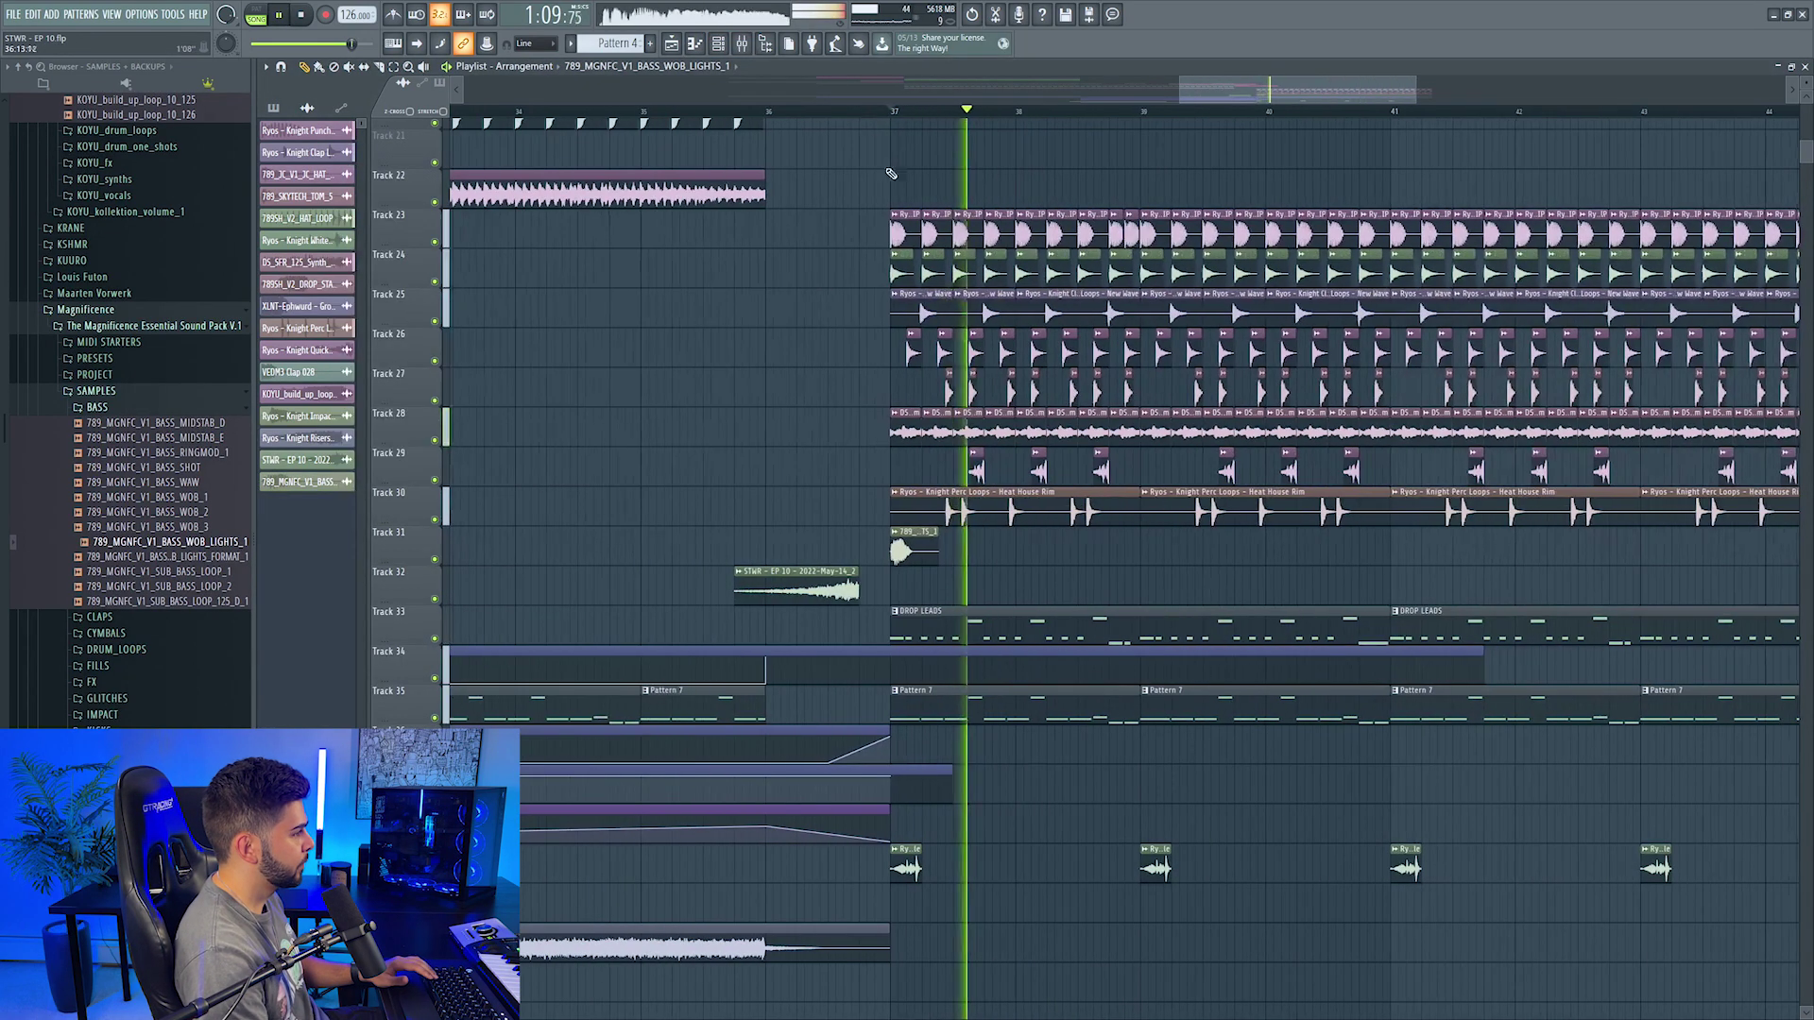
pyautogui.click(1169, 553)
pyautogui.moveTo(1170, 553); pyautogui.dragTo(1178, 553)
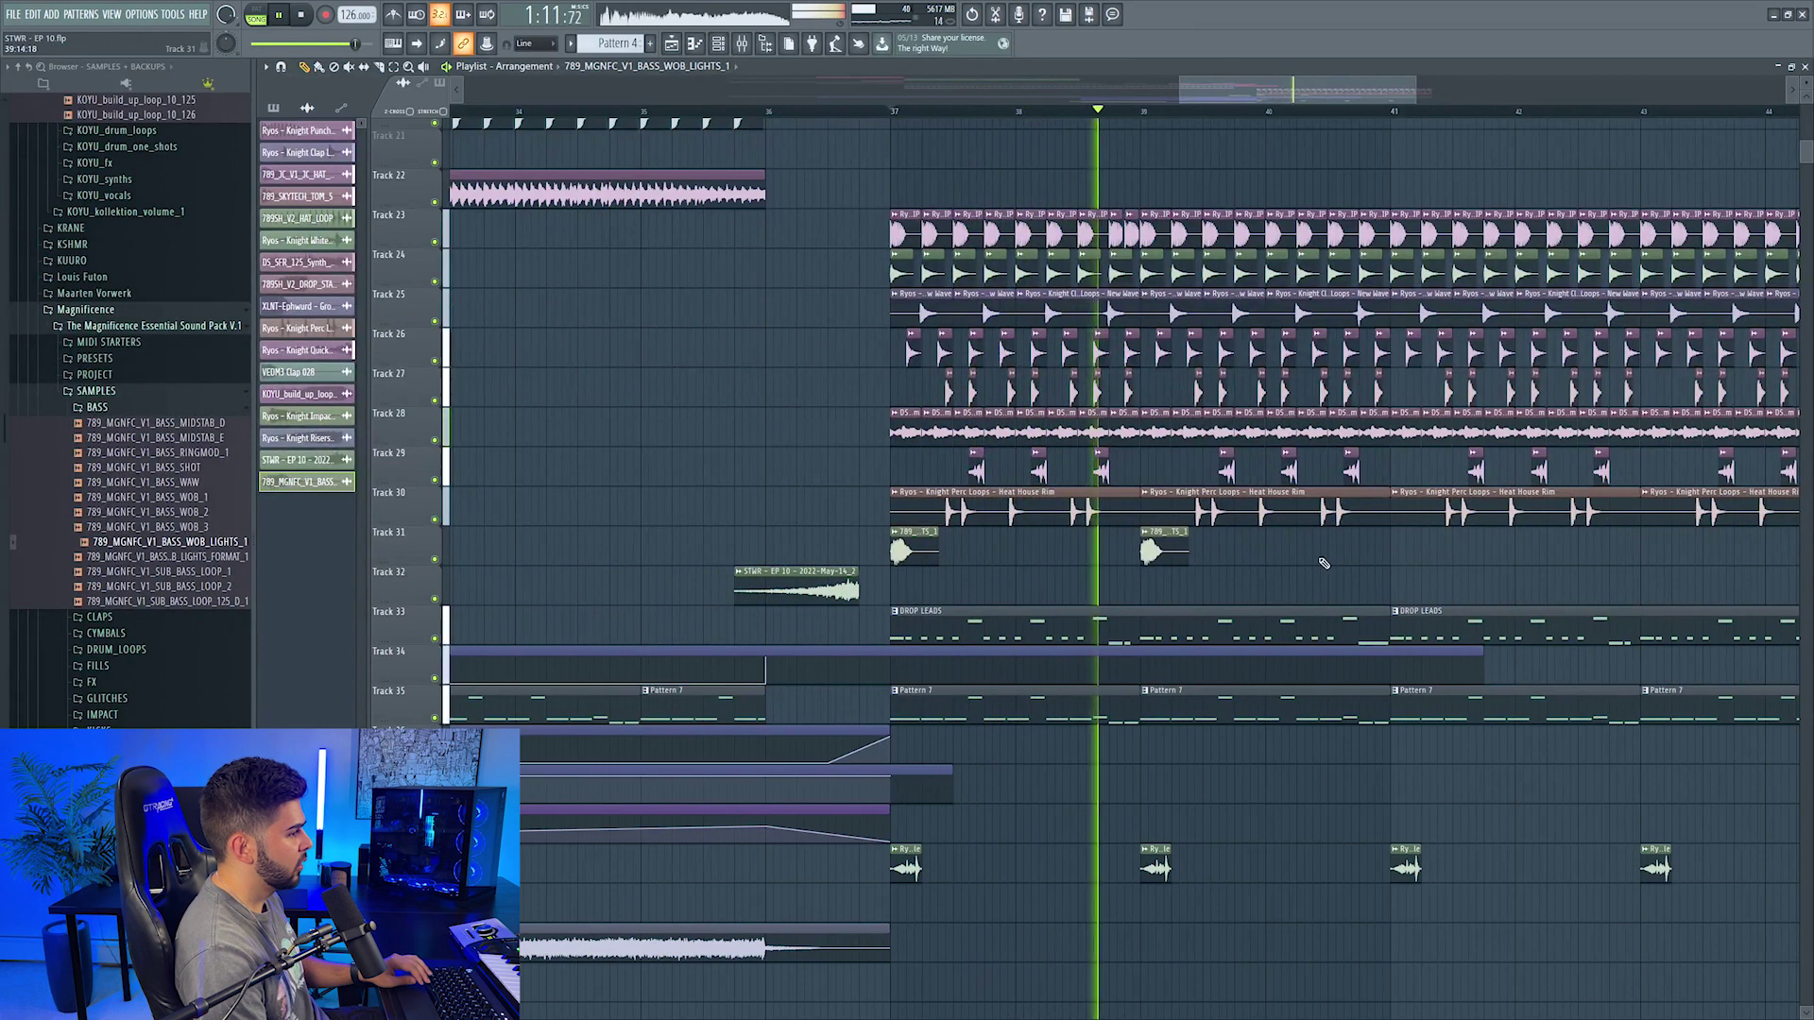
pyautogui.click(1408, 552)
pyautogui.moveTo(1261, 90); pyautogui.dragTo(1316, 90)
pyautogui.press('space')
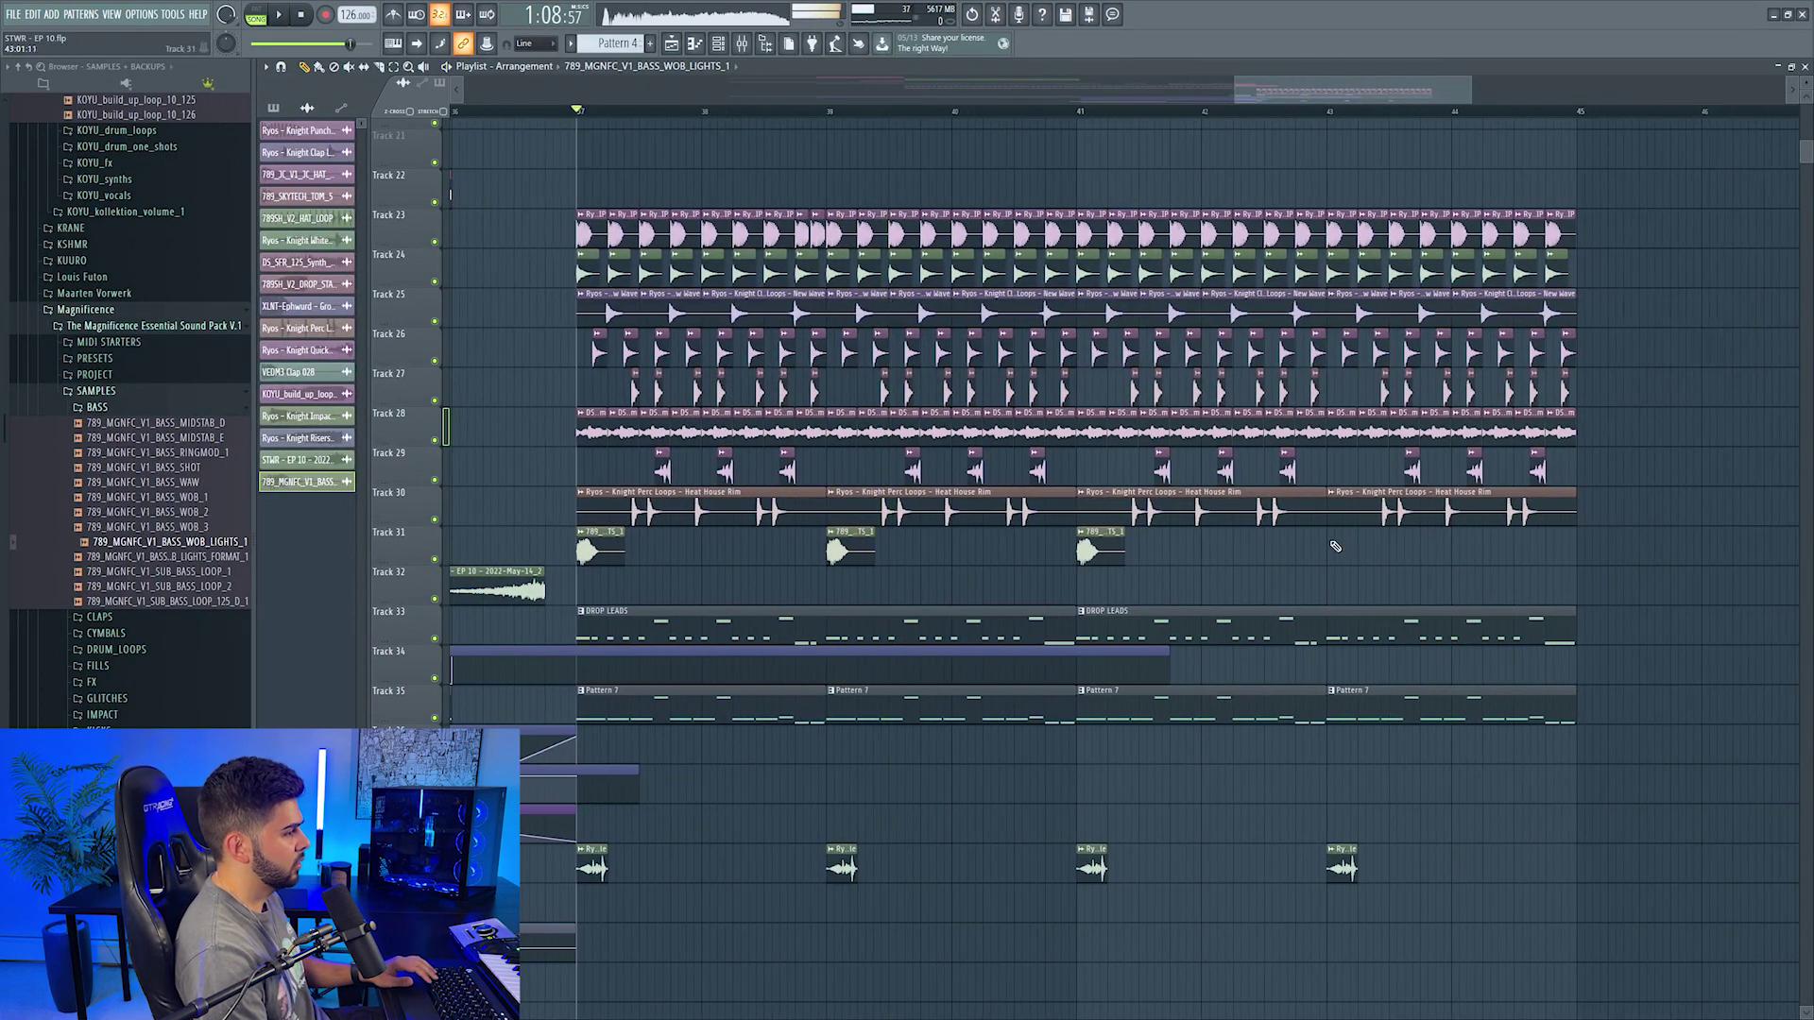
# Step: Place V_RIOT_bass_glitch_arythmic from the Virtual Riot pack on Track 31, fitted to end just before bar 37, and audition it
pyautogui.scroll(-20, 165, 563)
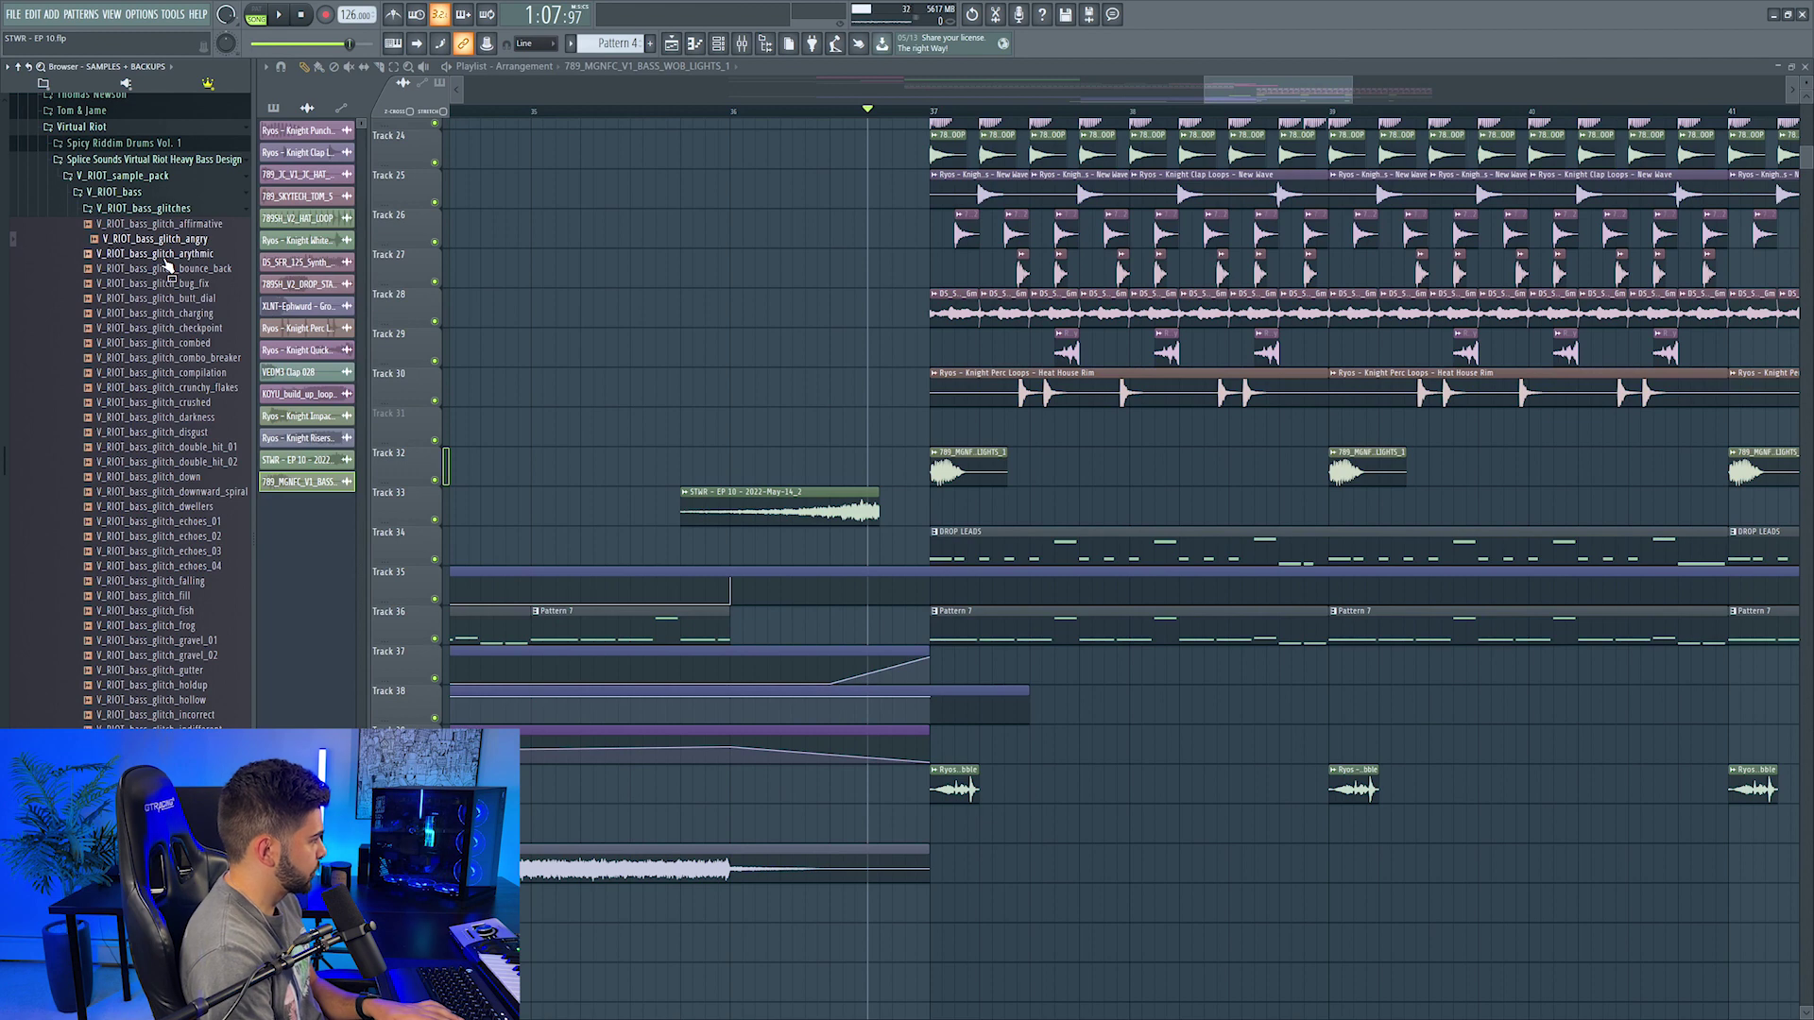
pyautogui.moveTo(165, 274); pyautogui.dragTo(854, 451)
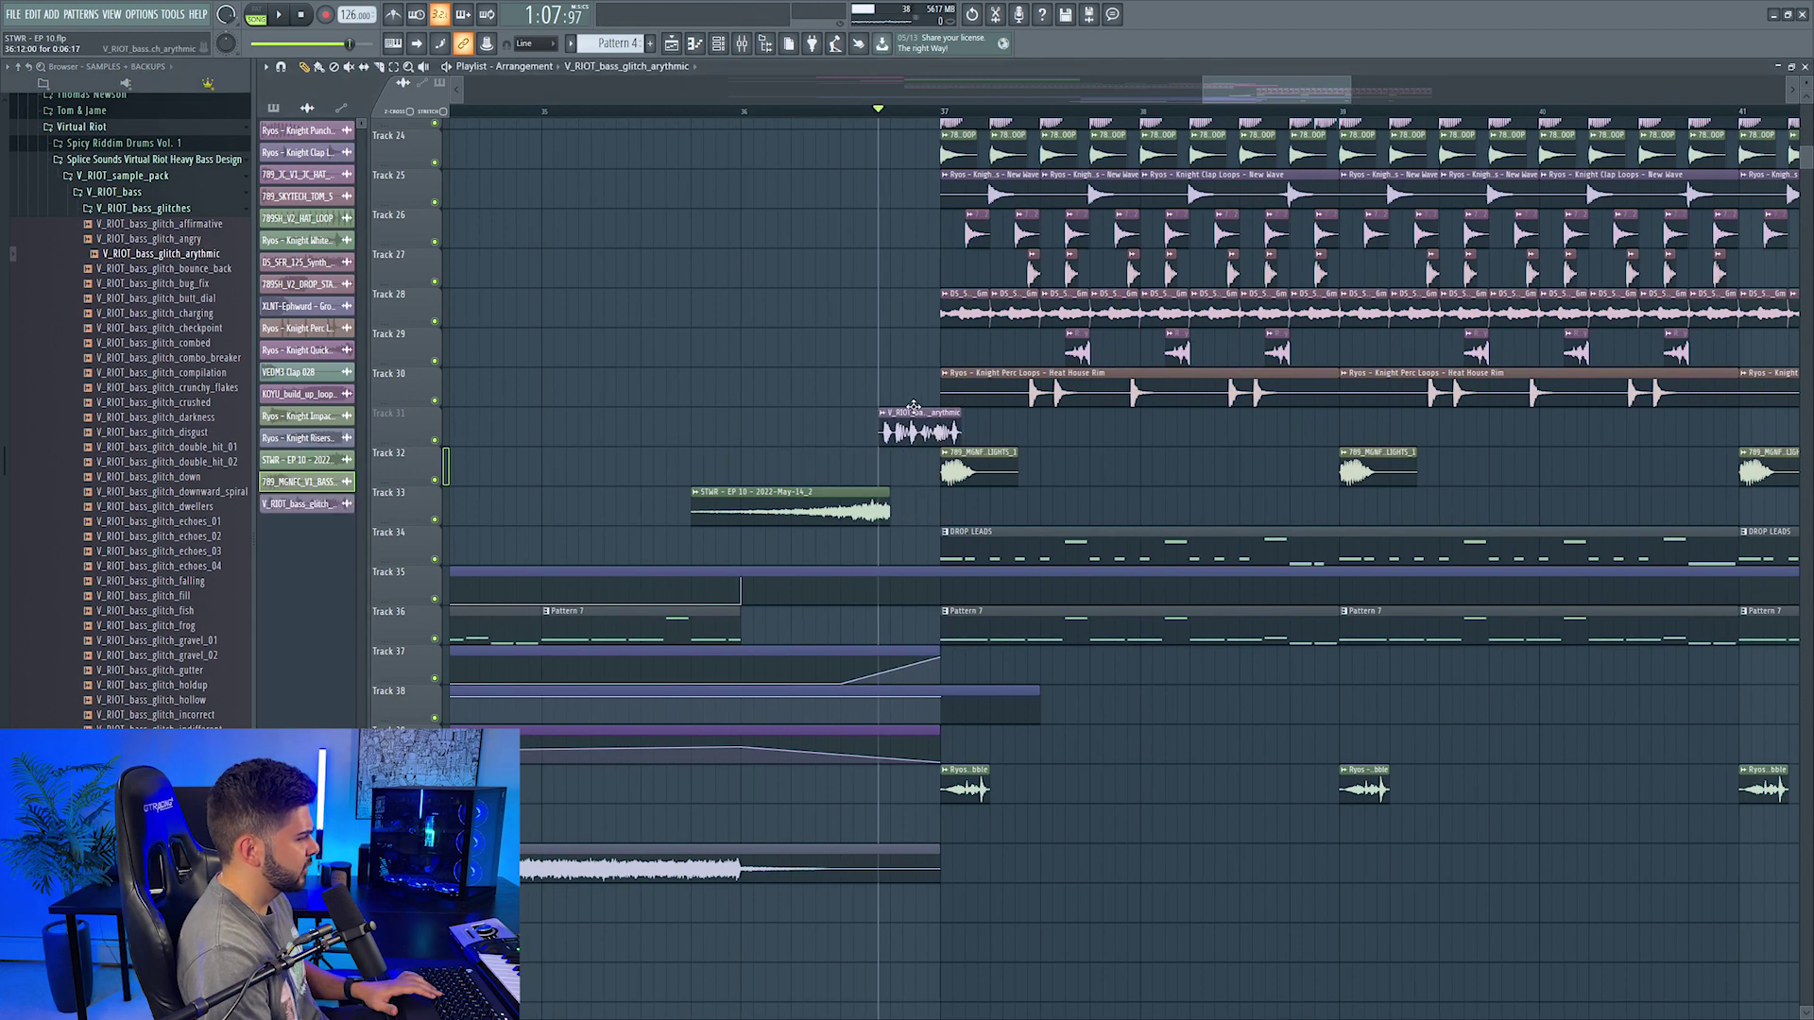
pyautogui.press('space')
pyautogui.press('space')
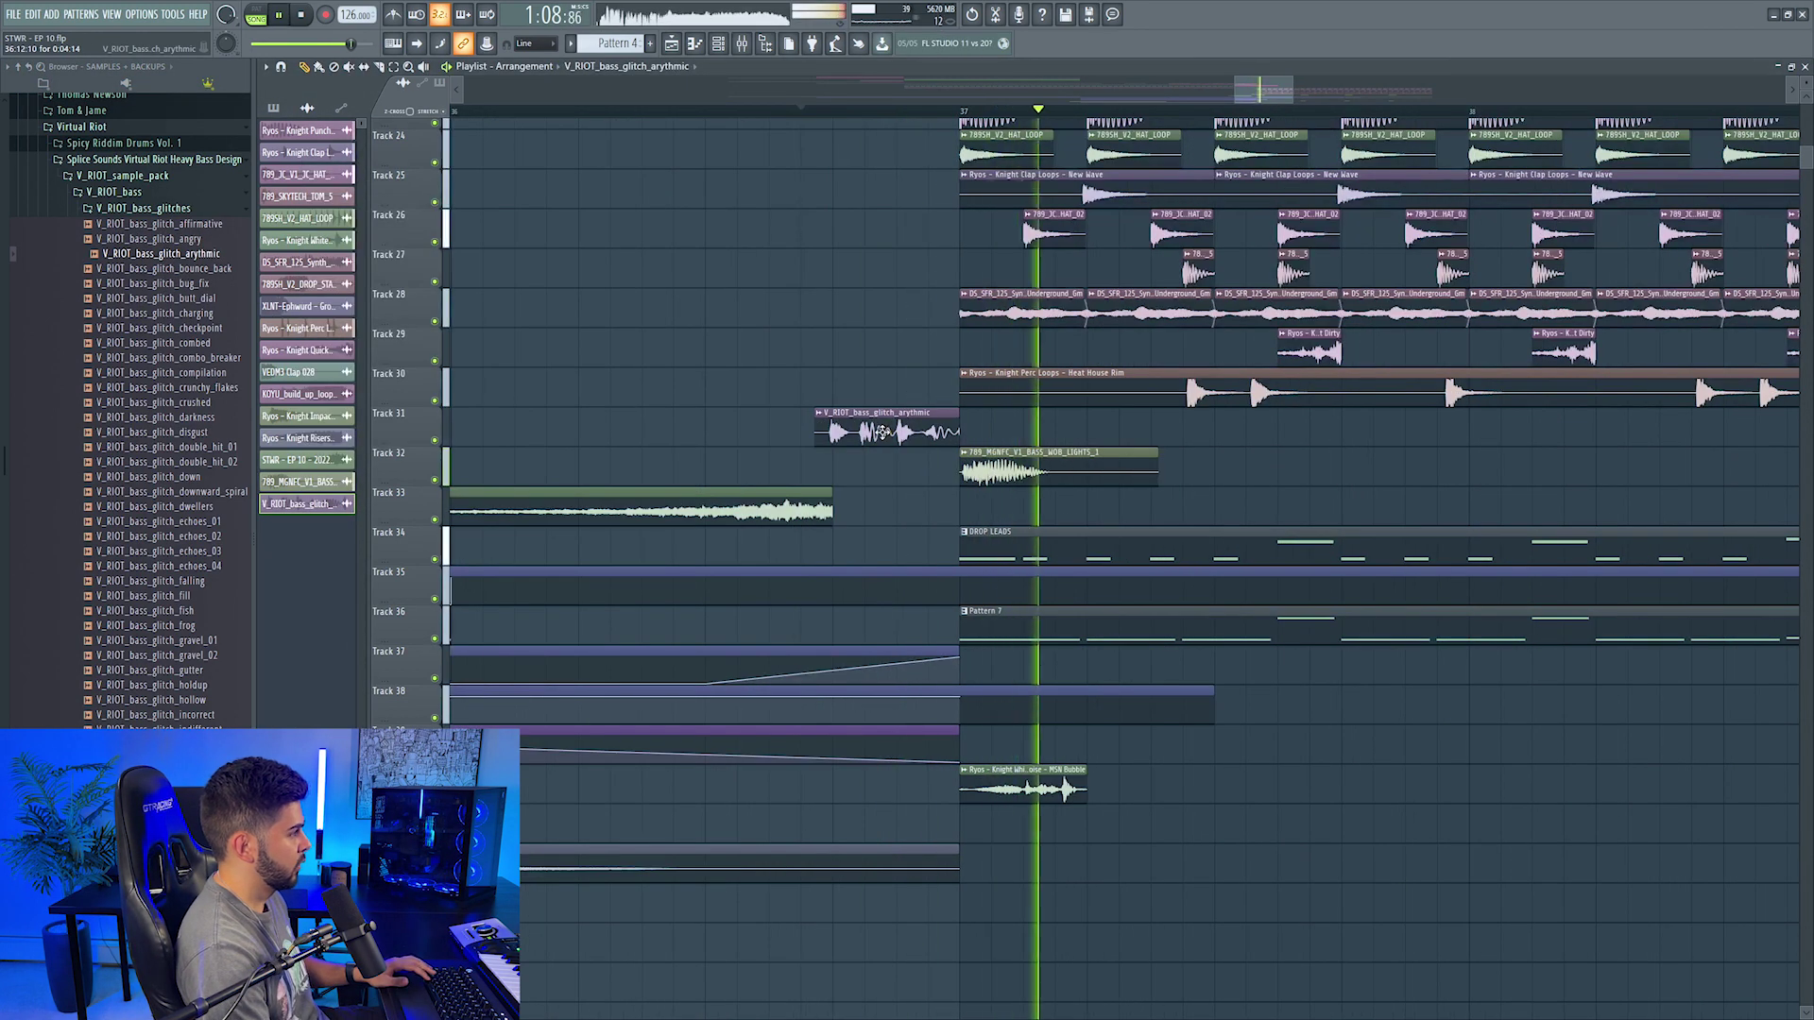
pyautogui.moveTo(888, 432); pyautogui.dragTo(891, 432)
pyautogui.press('space')
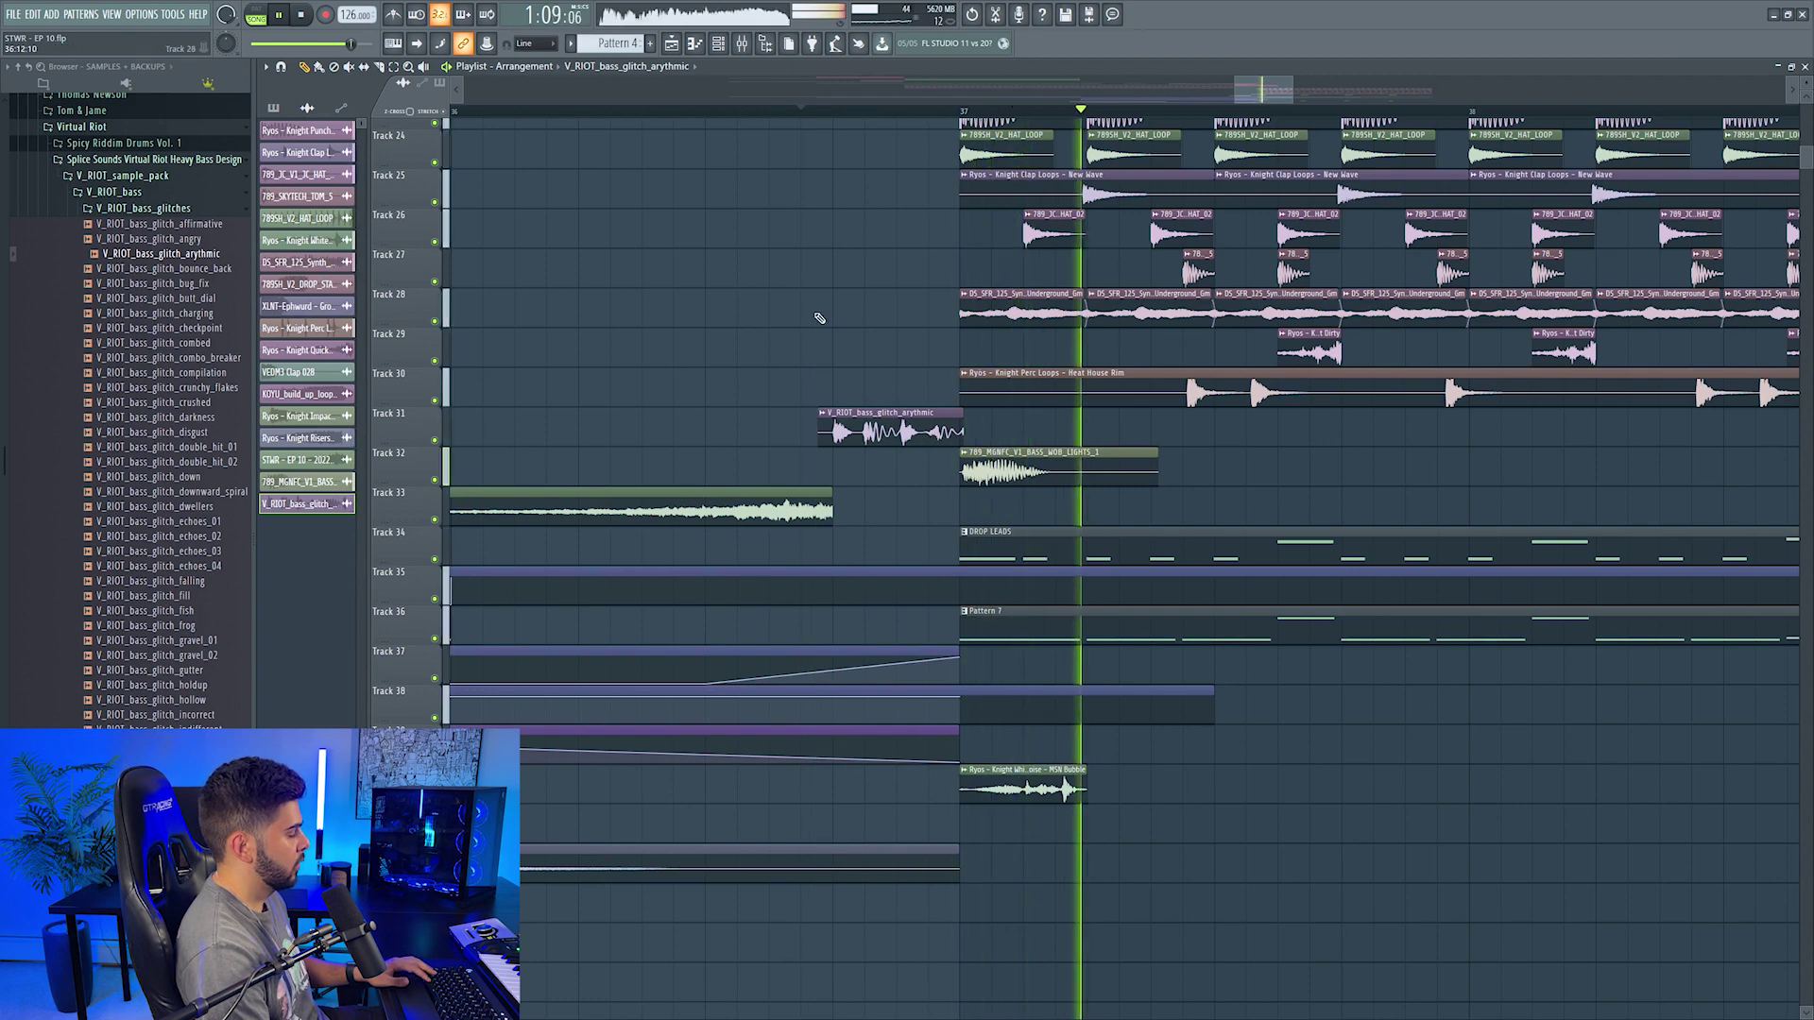
pyautogui.press('space')
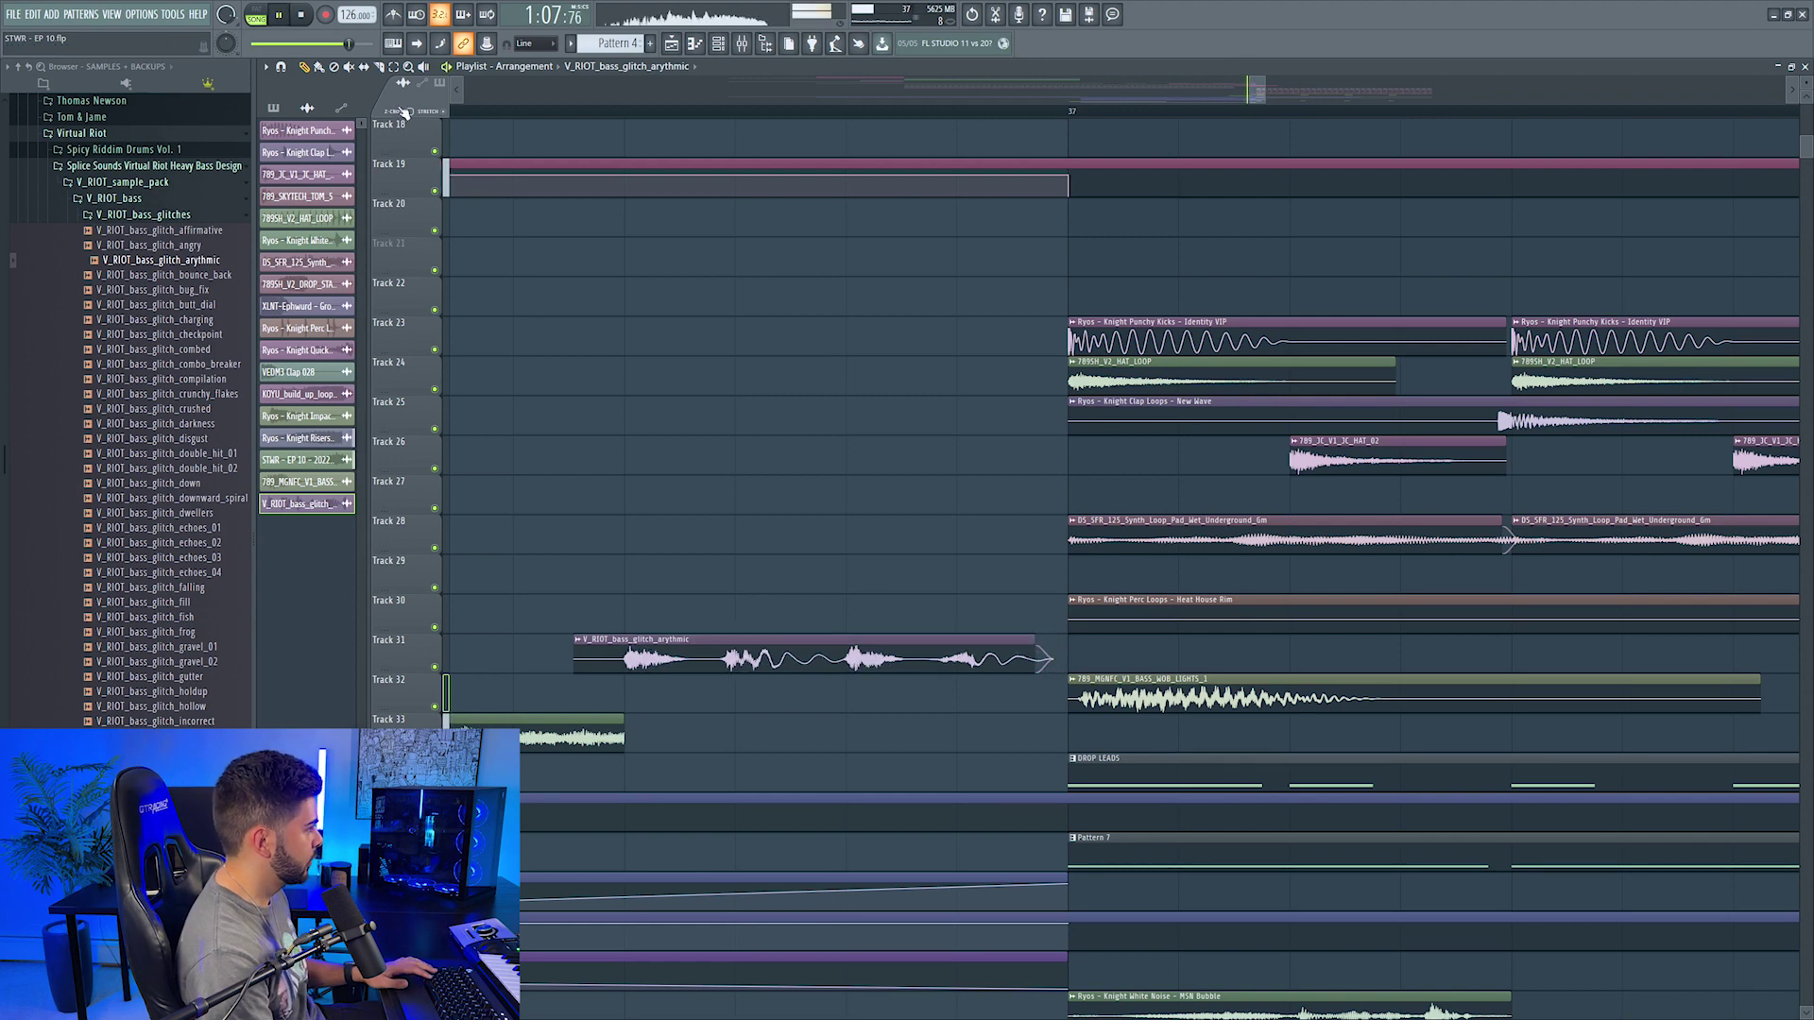
pyautogui.press('space')
# Step: Place a copy of BASS_WOB_LIGHTS_1 on Track 33, make it unique, reverse it and align its end with bar 37
pyautogui.click(918, 719)
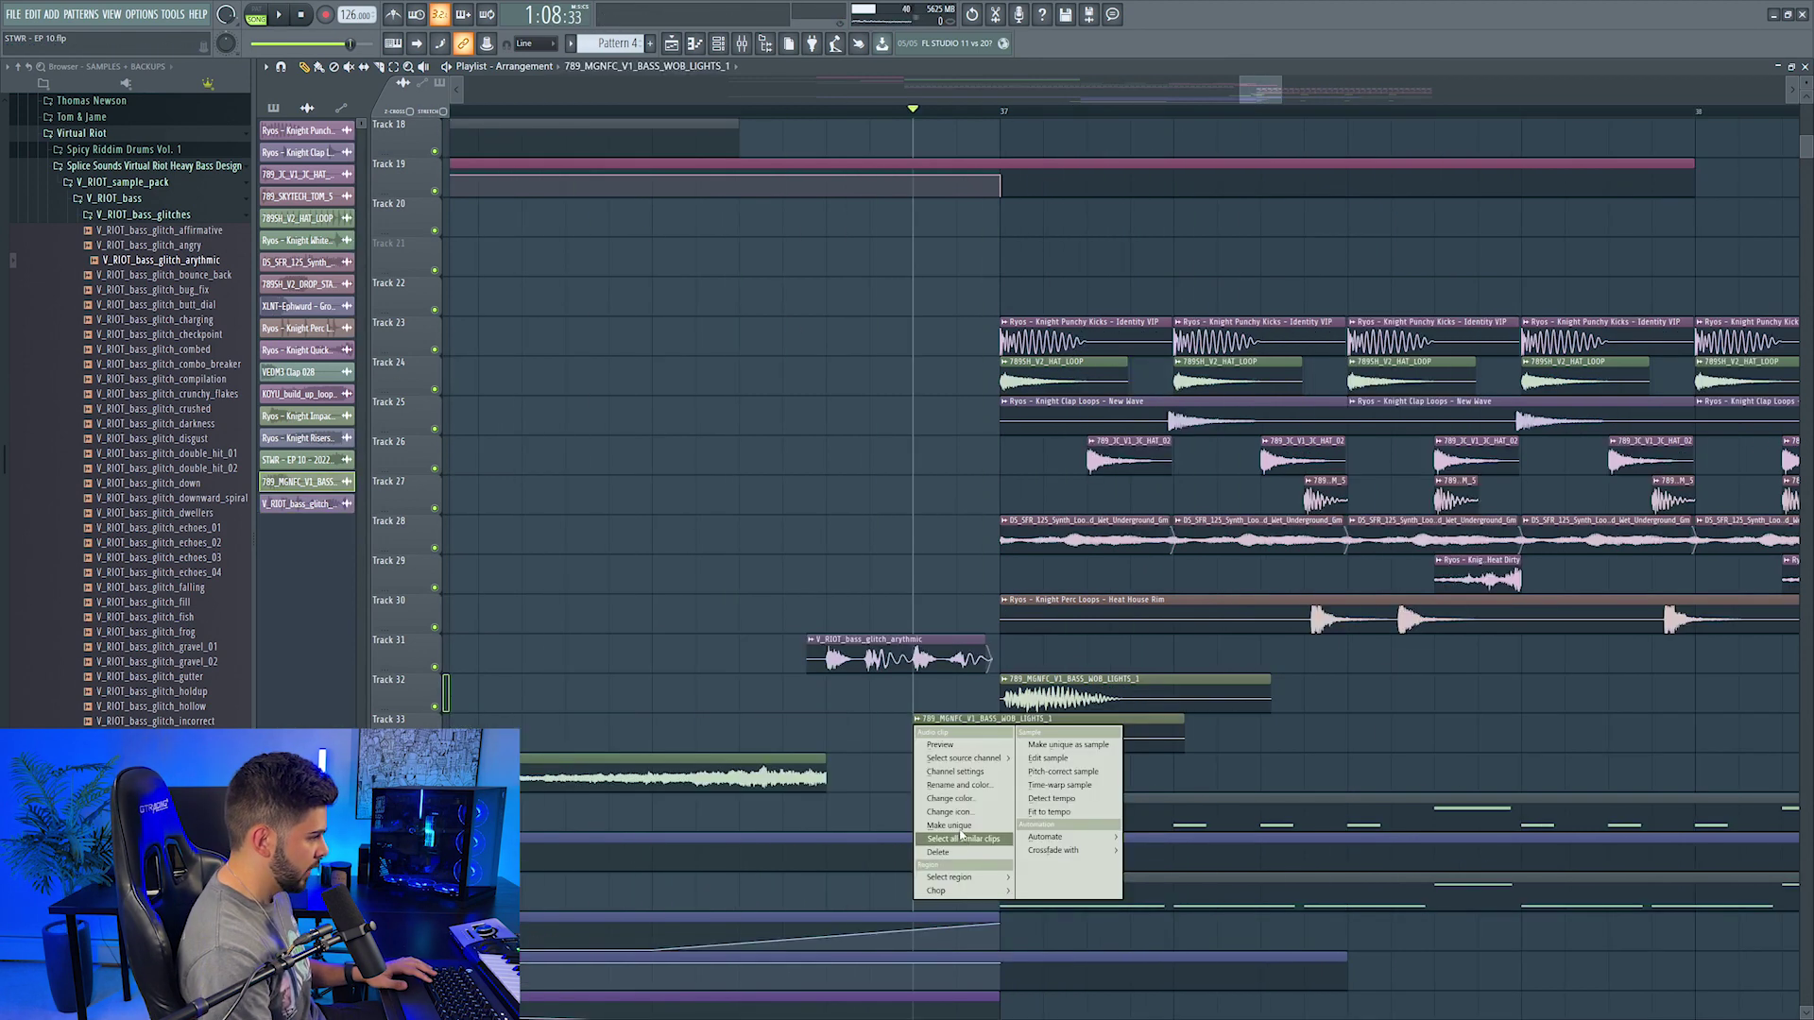
pyautogui.click(957, 826)
pyautogui.doubleClick(954, 735)
pyautogui.click(534, 350)
pyautogui.moveTo(1031, 735); pyautogui.dragTo(1009, 735)
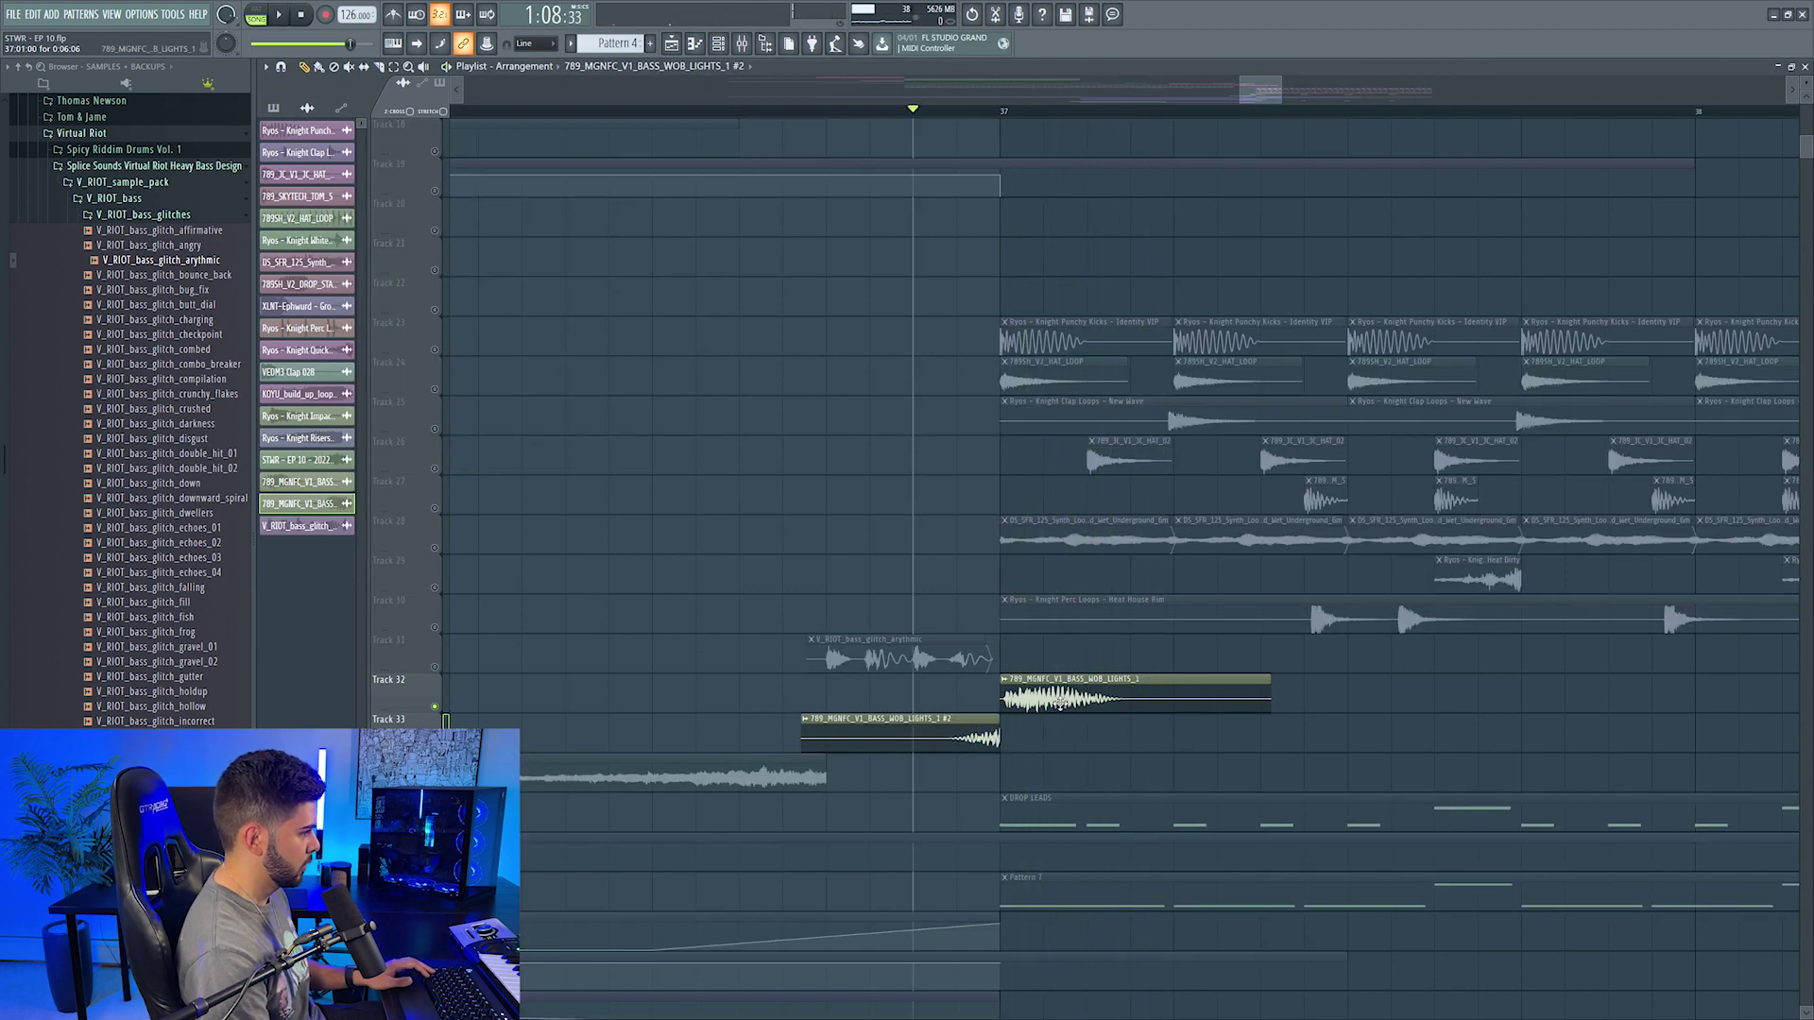
# Step: Nudge the BASS_WOB_LIGHTS_1 clip at bar 37 slightly earlier and check the transition soloed and in the full mix
pyautogui.moveTo(1061, 703); pyautogui.dragTo(1055, 703)
pyautogui.press('space')
pyautogui.press('space')
pyautogui.rightClick(434, 666)
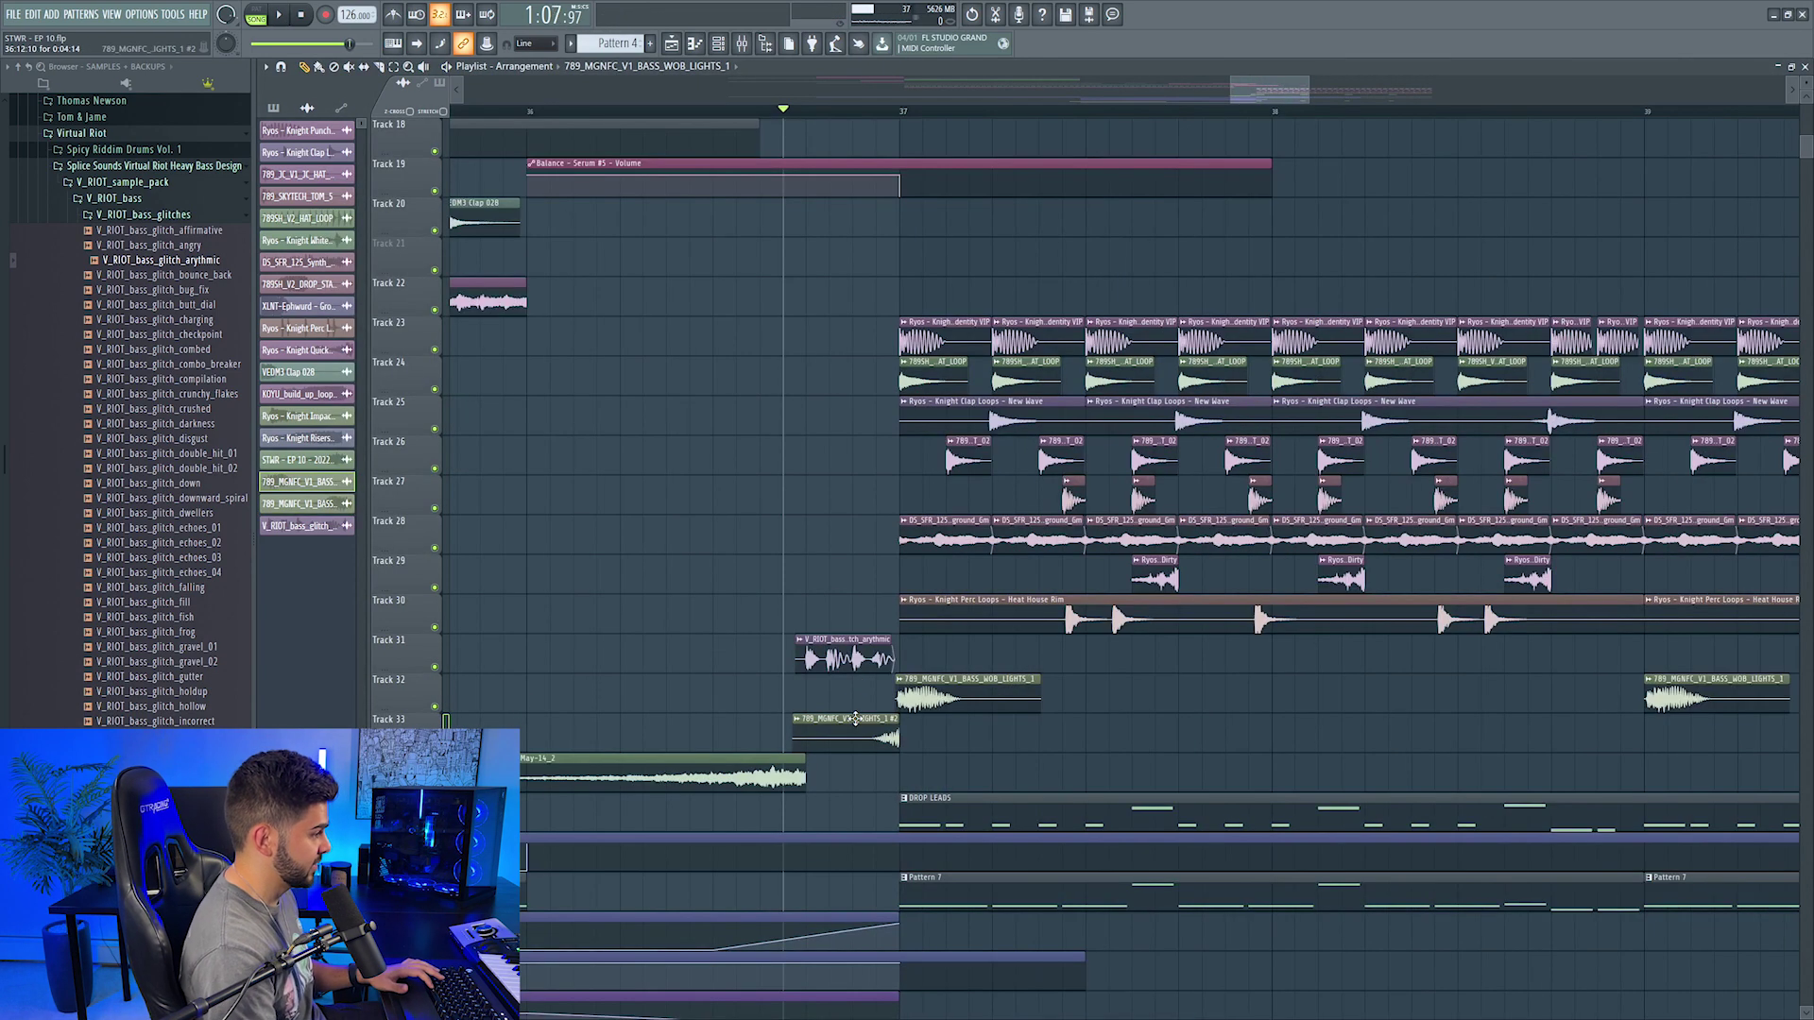
pyautogui.press('space')
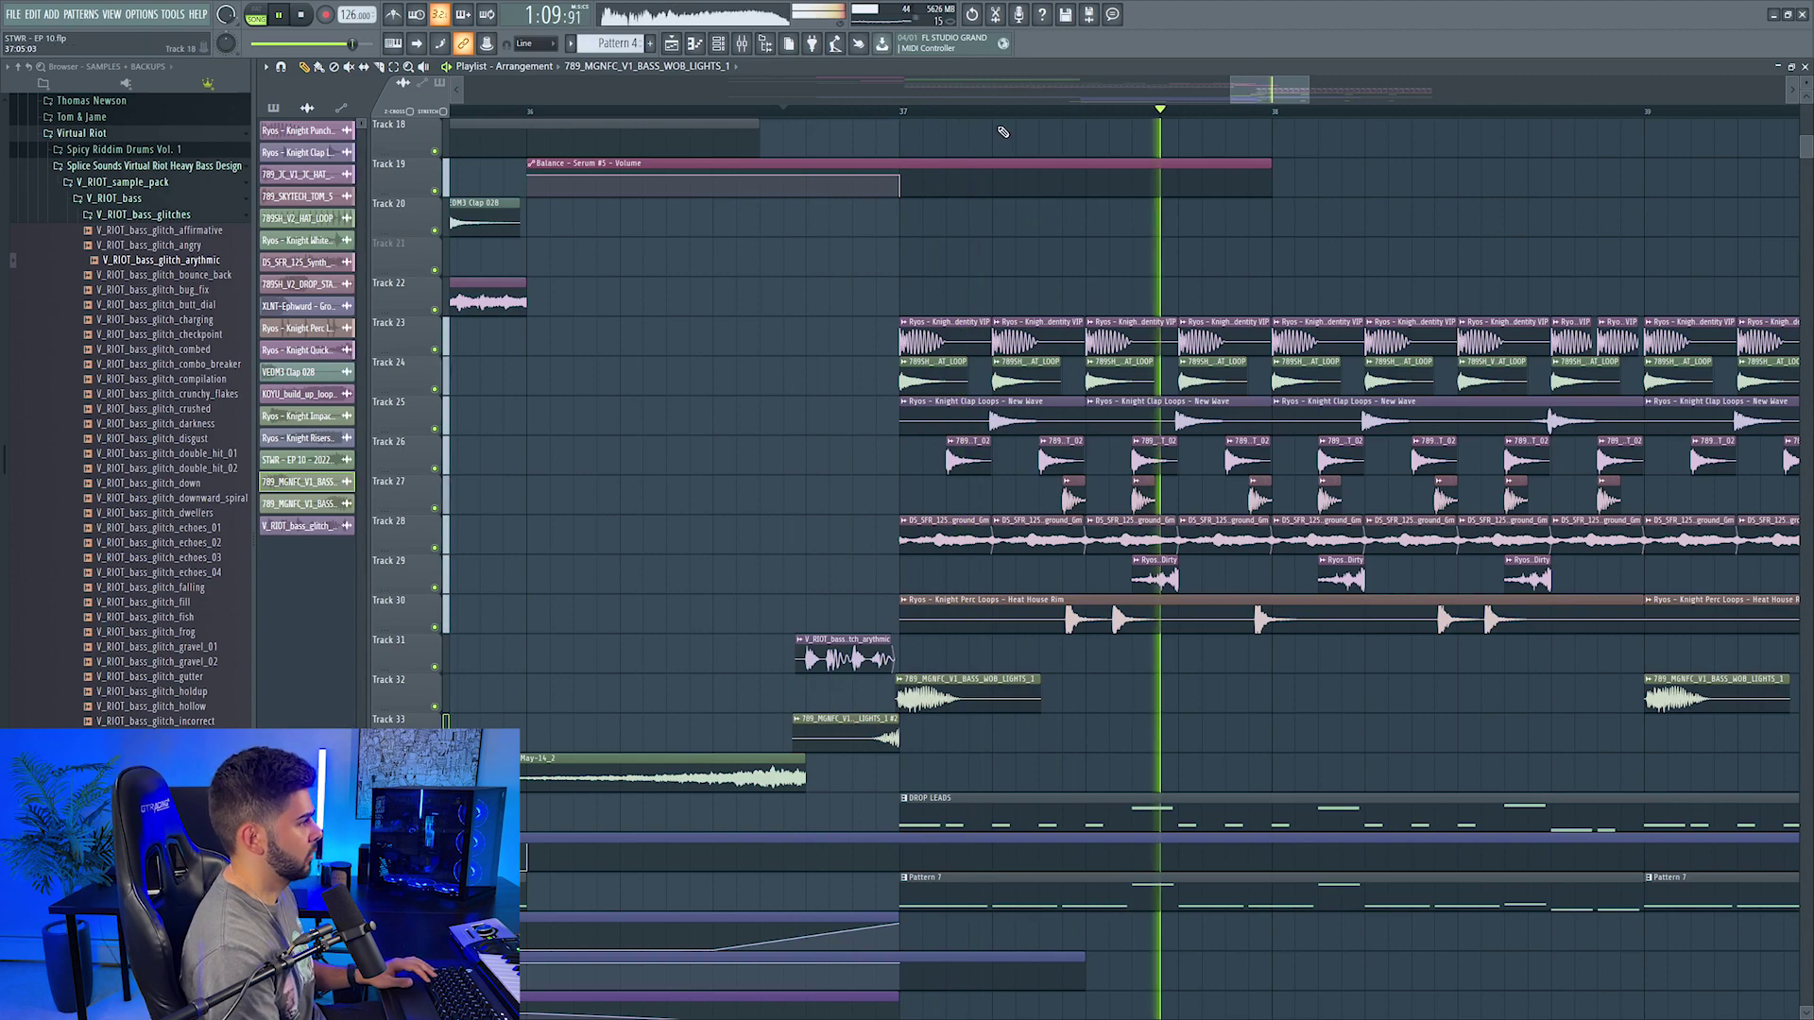
# Step: Adjust the reversed bass clip just before bar 37 and delete the BASS_WOB_LIGHTS_1 clip at bar 41
pyautogui.scroll(-5, 1003, 133)
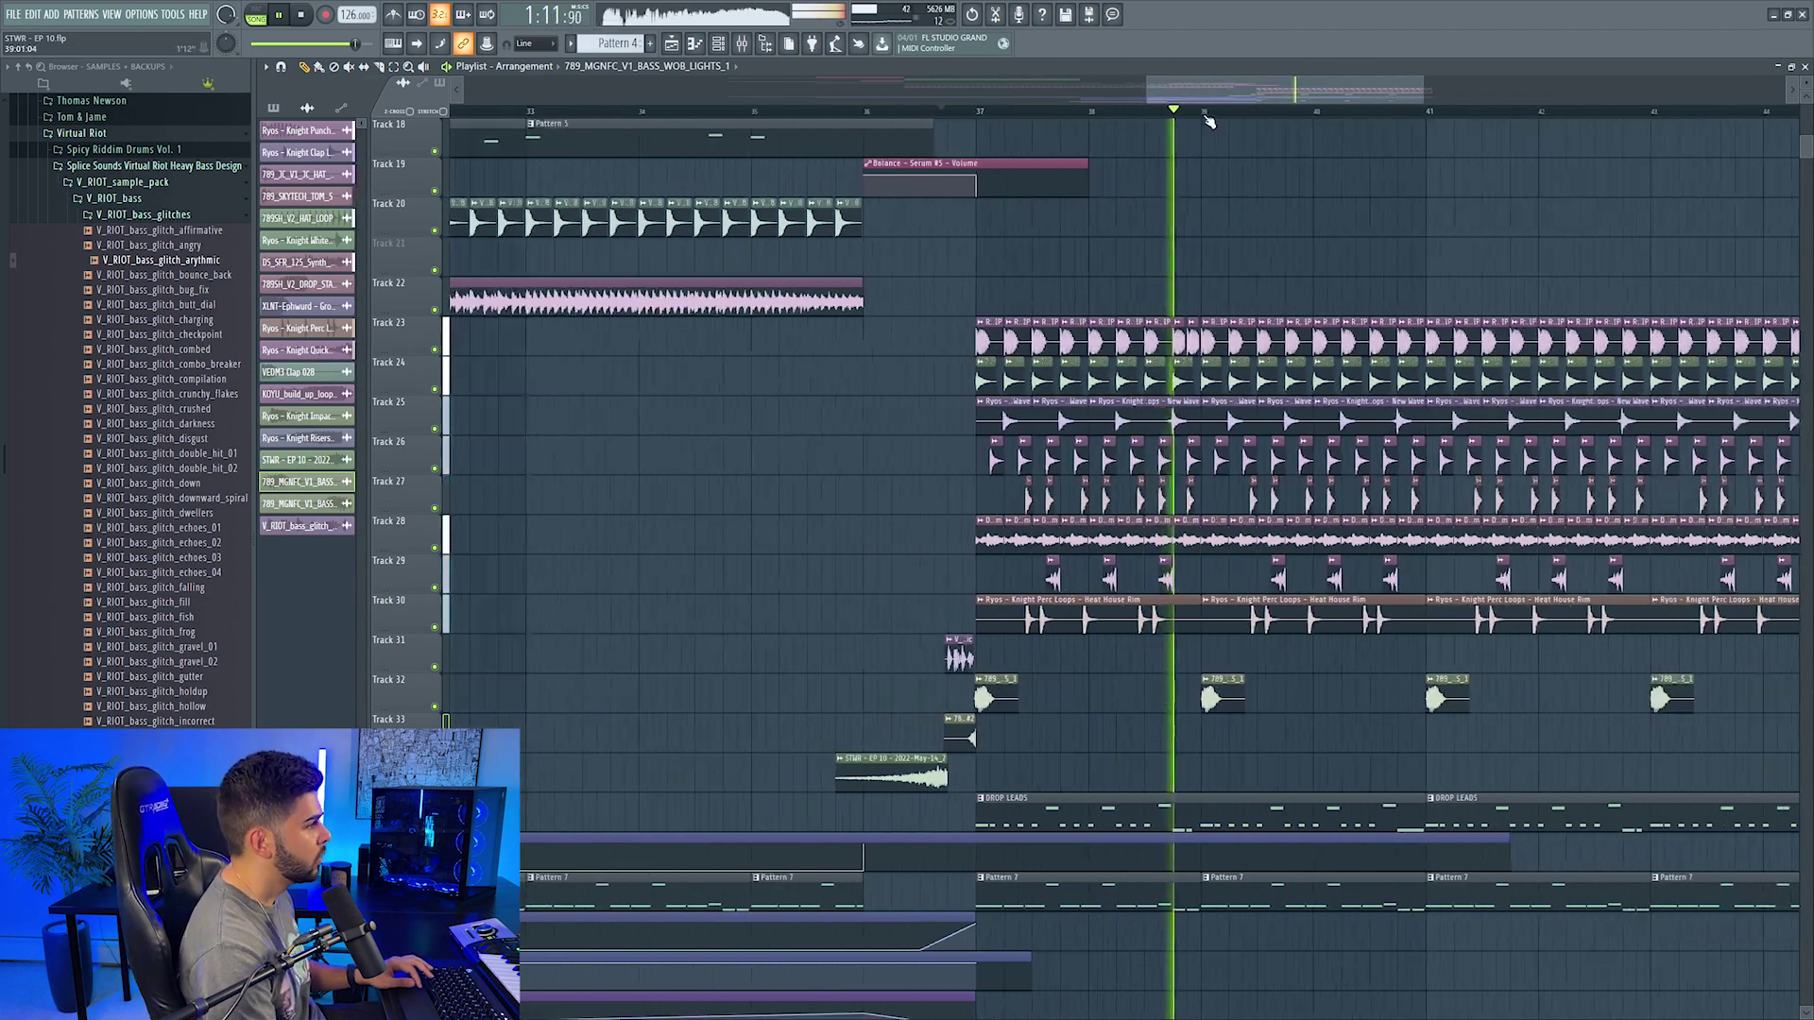
pyautogui.scroll(-1, 1209, 121)
pyautogui.moveTo(859, 736)
pyautogui.keyDown('shift'); pyautogui.mouseDown()
pyautogui.moveTo(1283, 747)
pyautogui.moveTo(844, 725)
pyautogui.moveTo(860, 725)
pyautogui.mouseUp(); pyautogui.keyUp('shift')
pyautogui.rightClick(1316, 697)
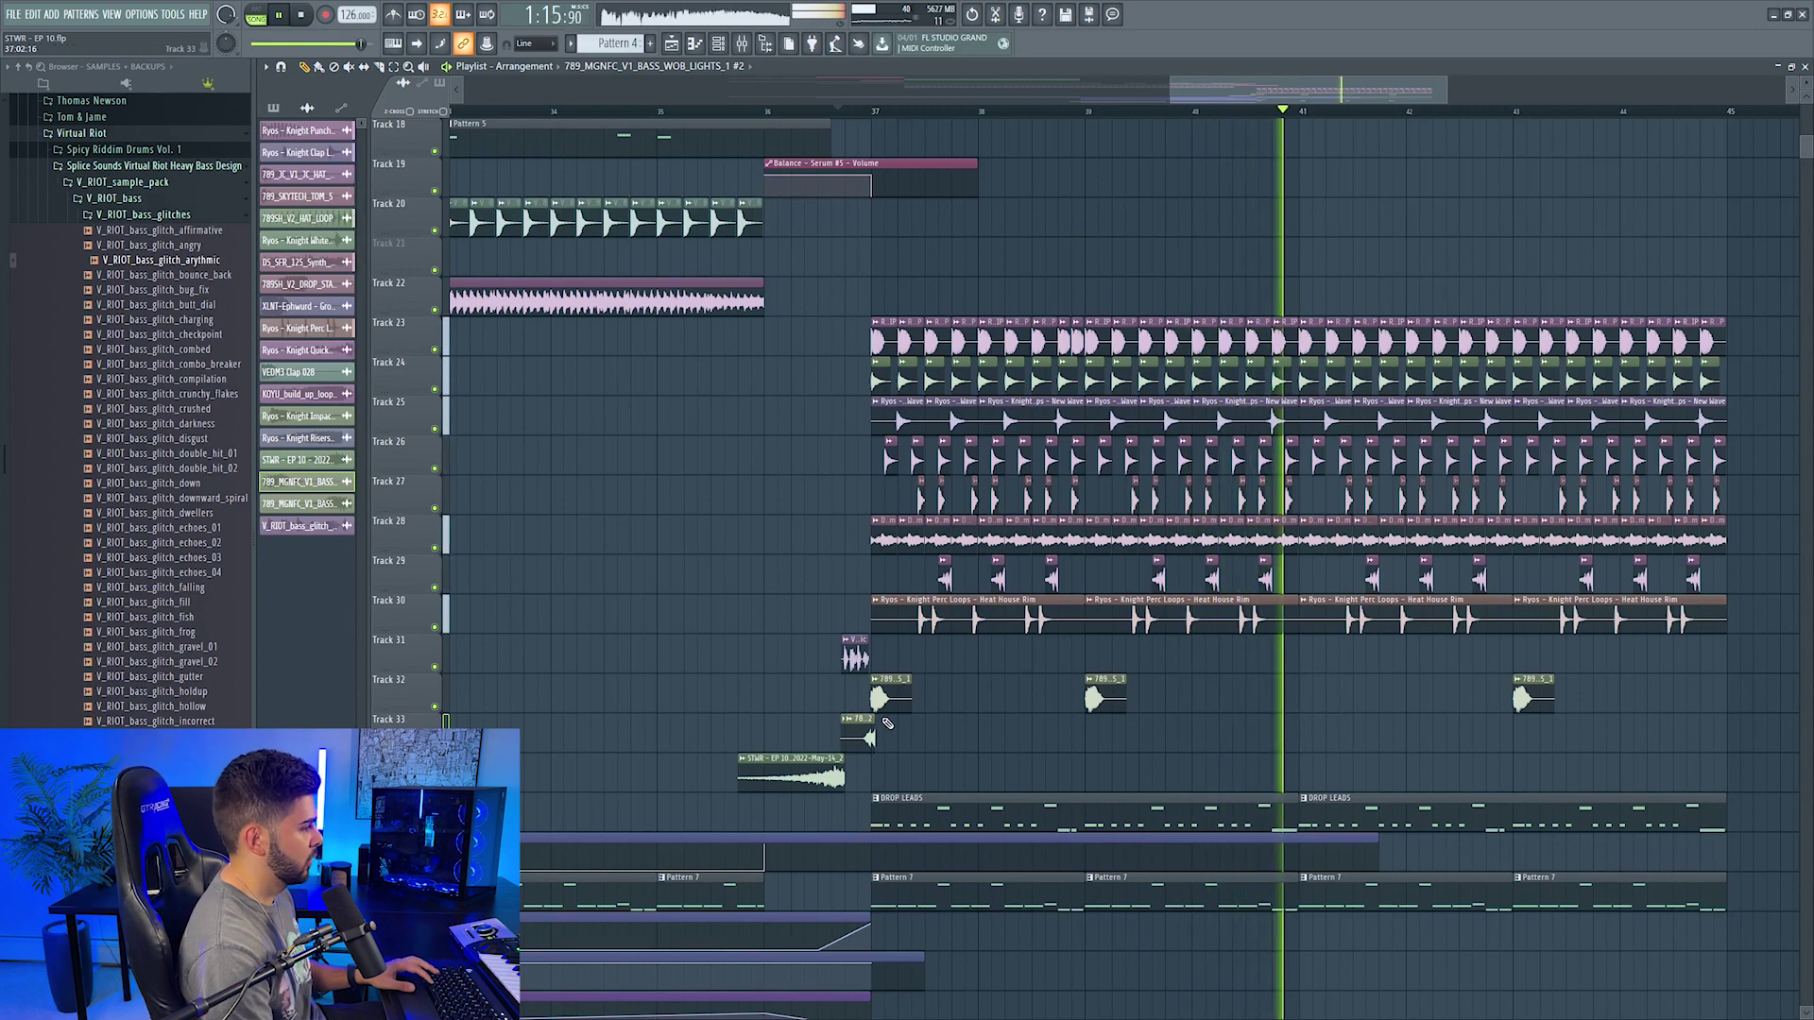
# Step: Load FabFilter Pro-Q 3 into slot 2 of the BASS_WOB_LIGHTS_1 mixer track
pyautogui.press('space')
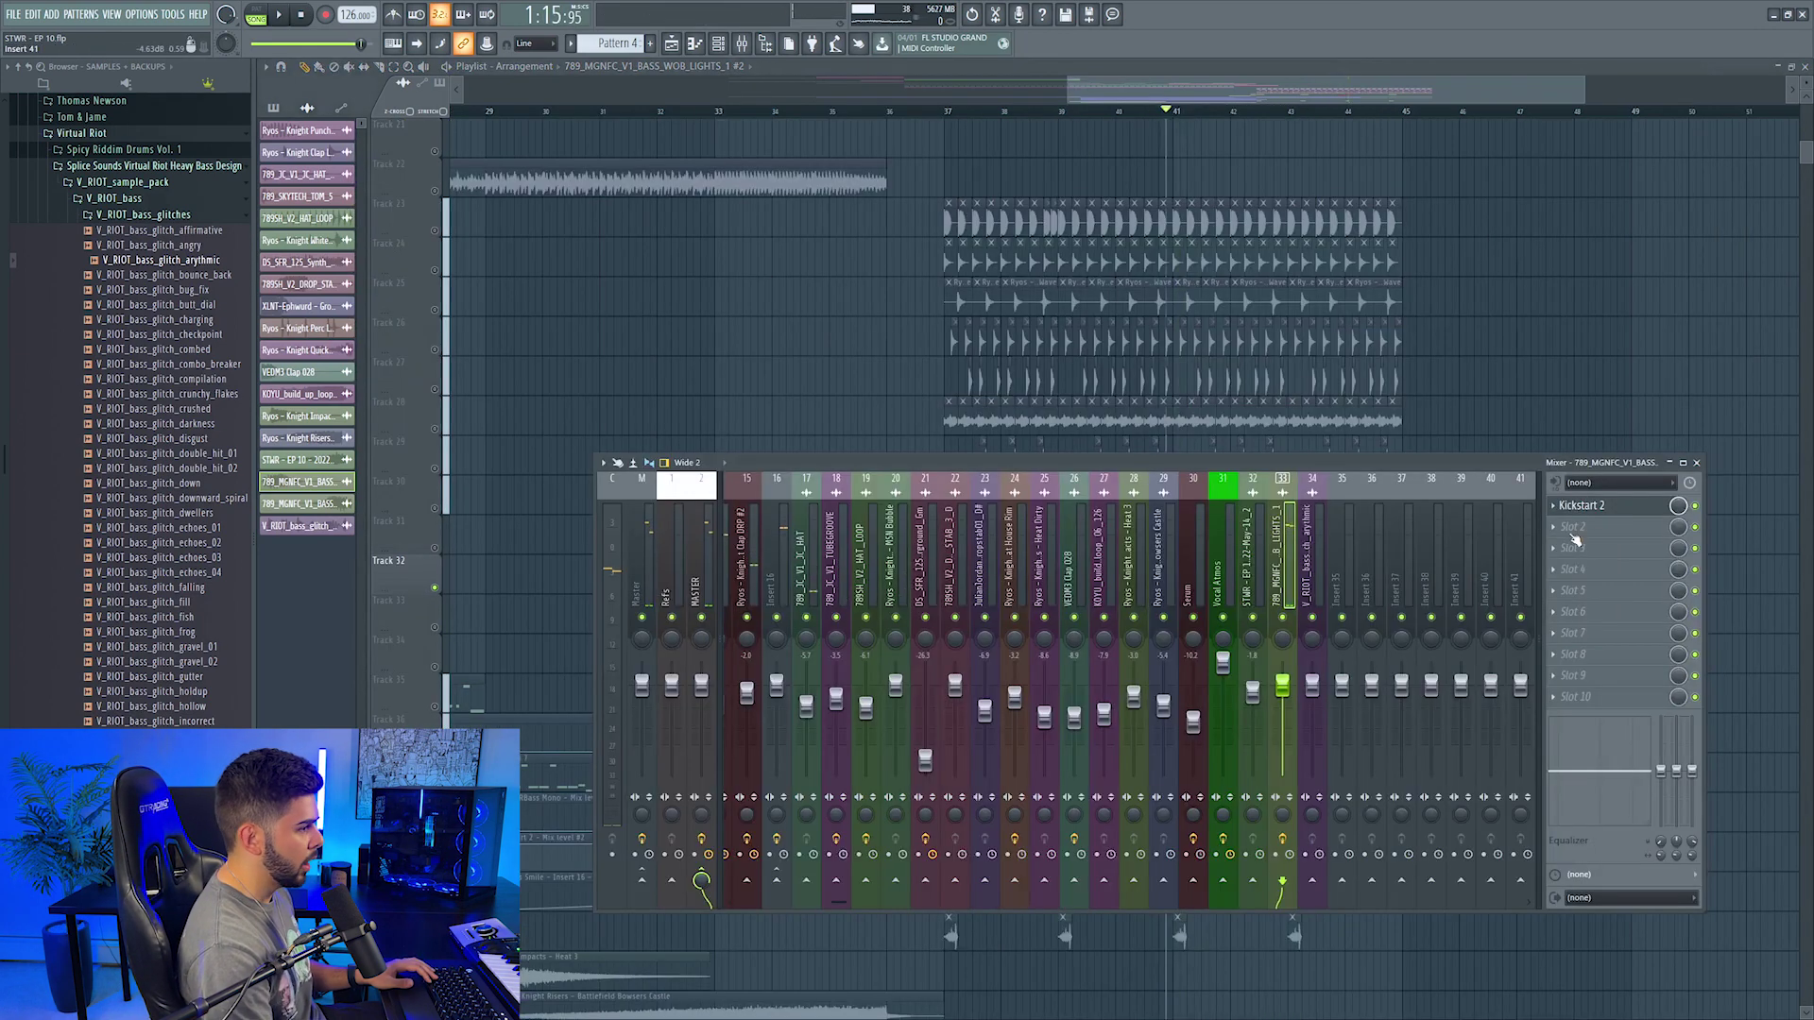
pyautogui.click(1573, 535)
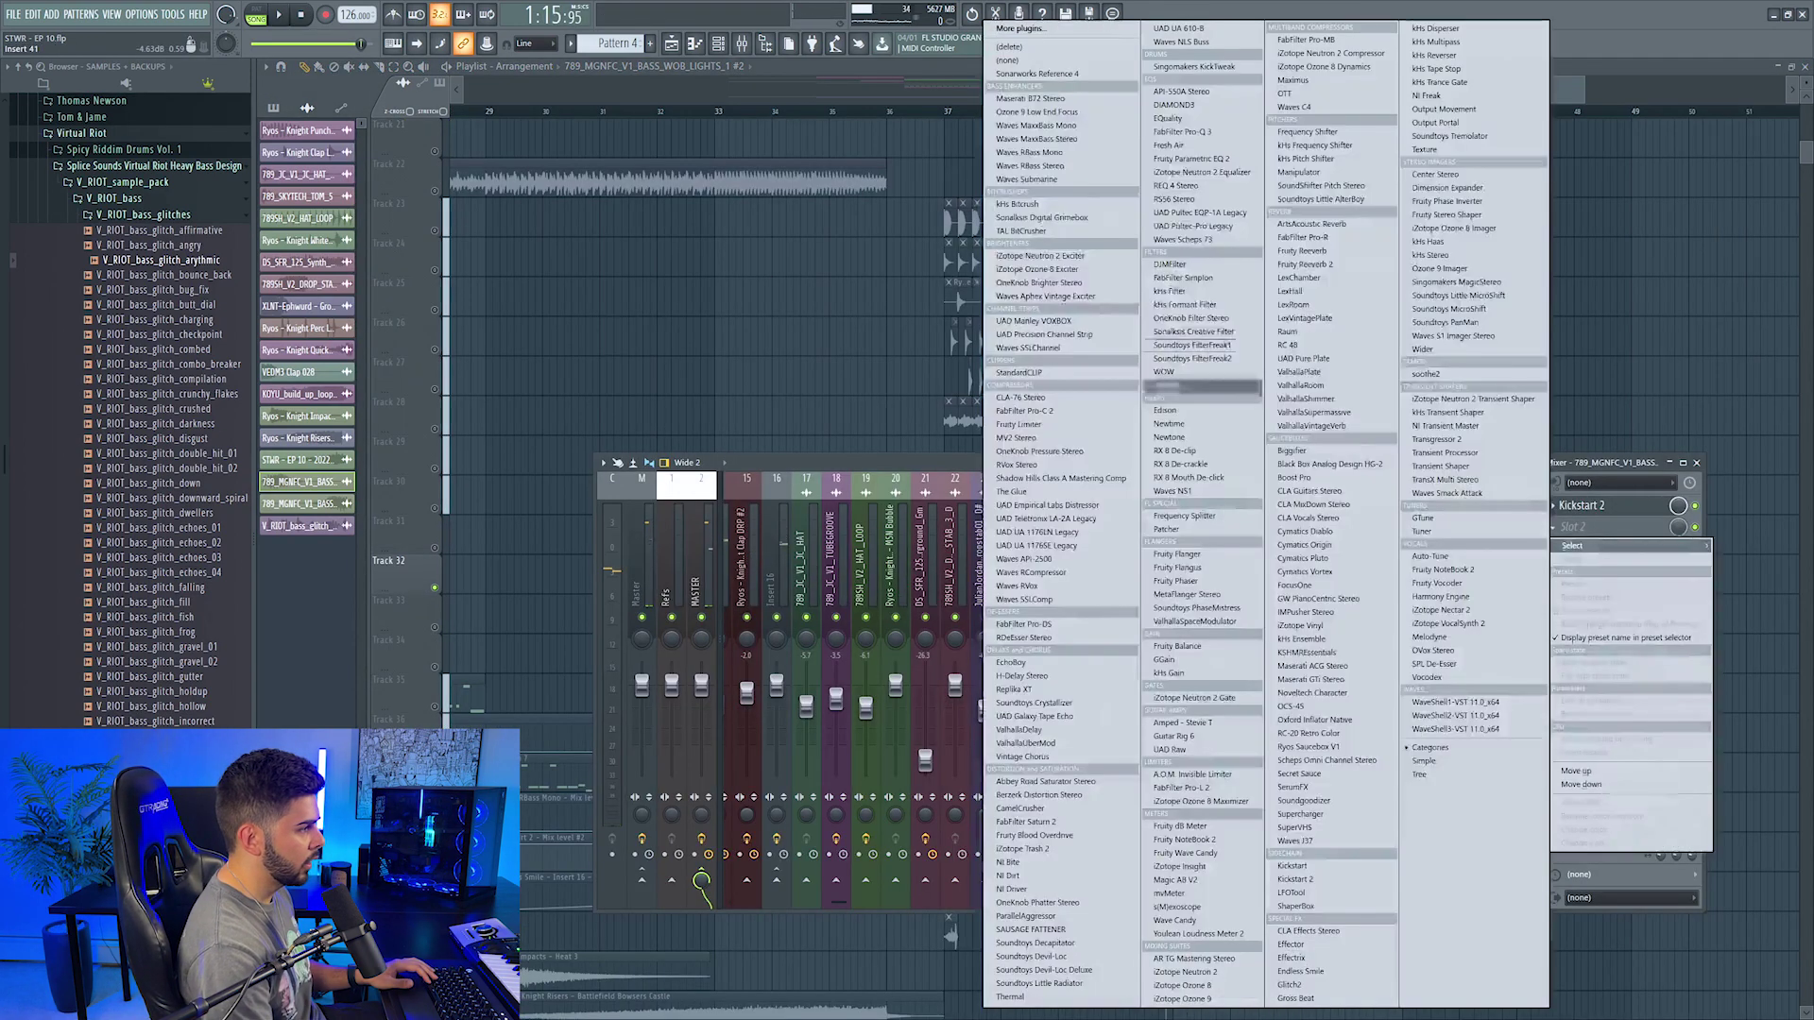
pyautogui.click(1183, 131)
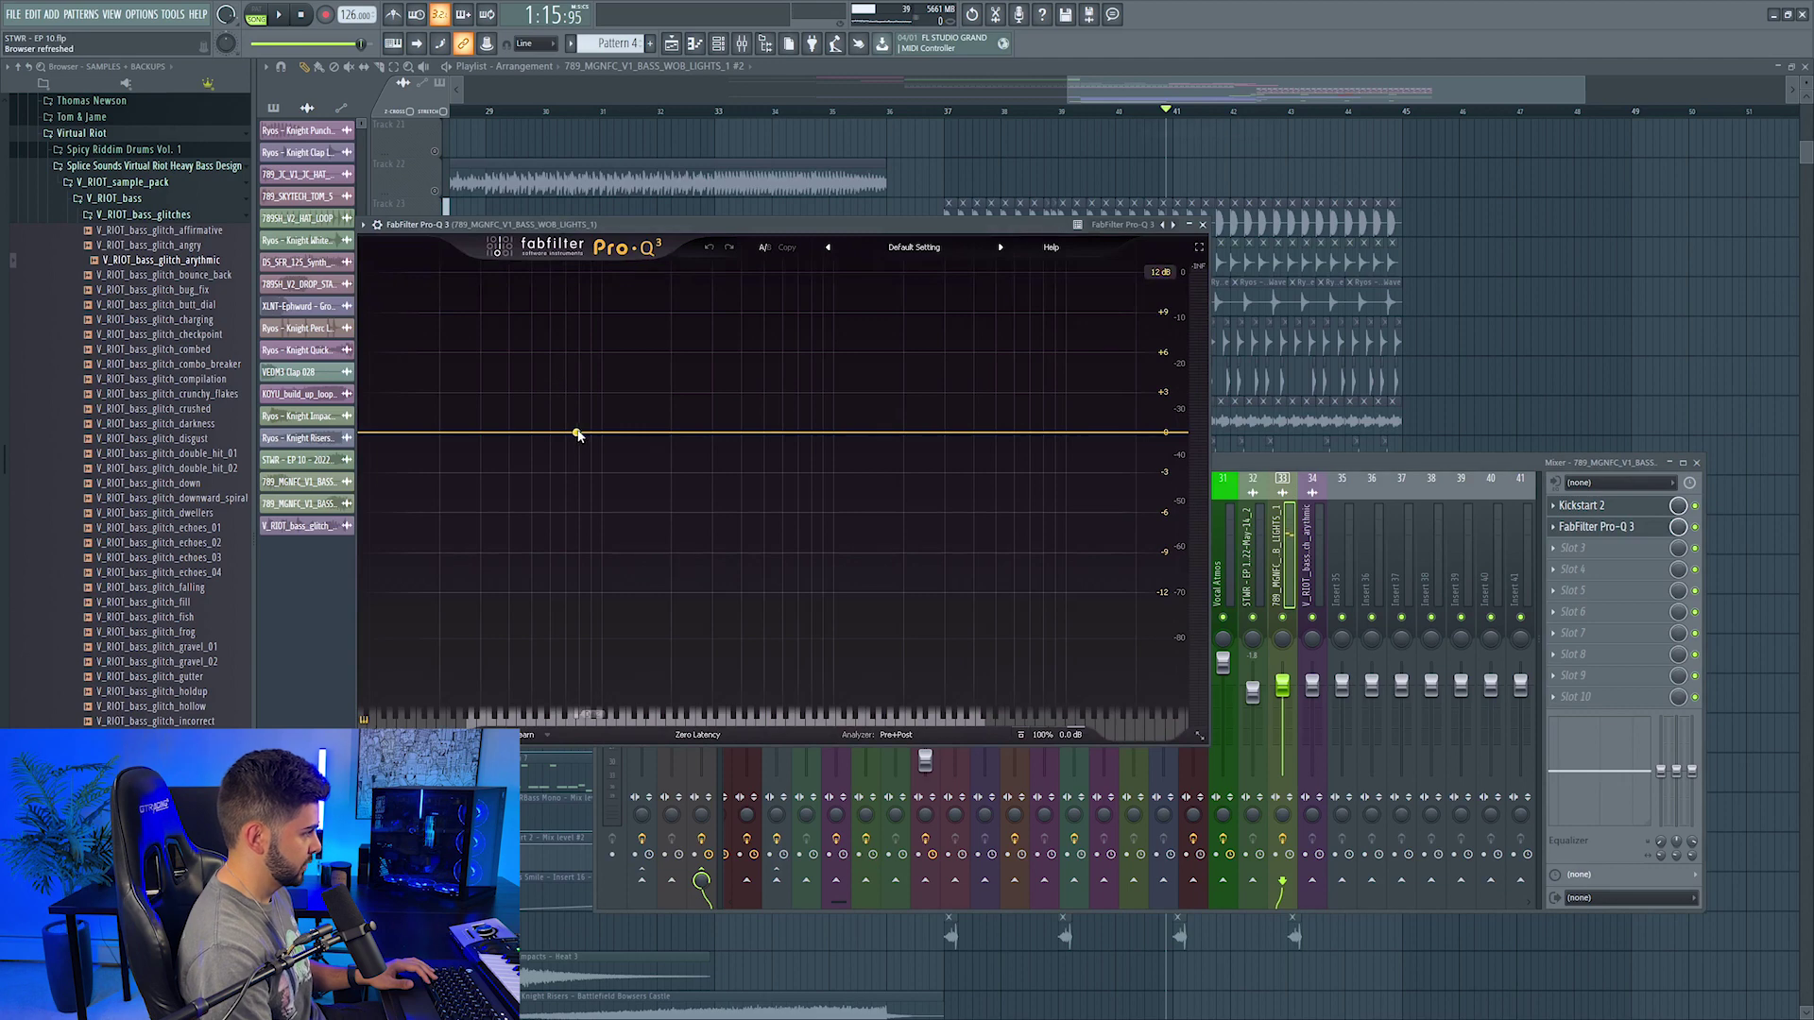
# Step: Add a 12 dB/oct low cut at about 100 Hz in the Pro-Q 3 on the BASS_WOB_LIGHTS_1 mixer track
pyautogui.moveTo(578, 438); pyautogui.dragTo(576, 450)
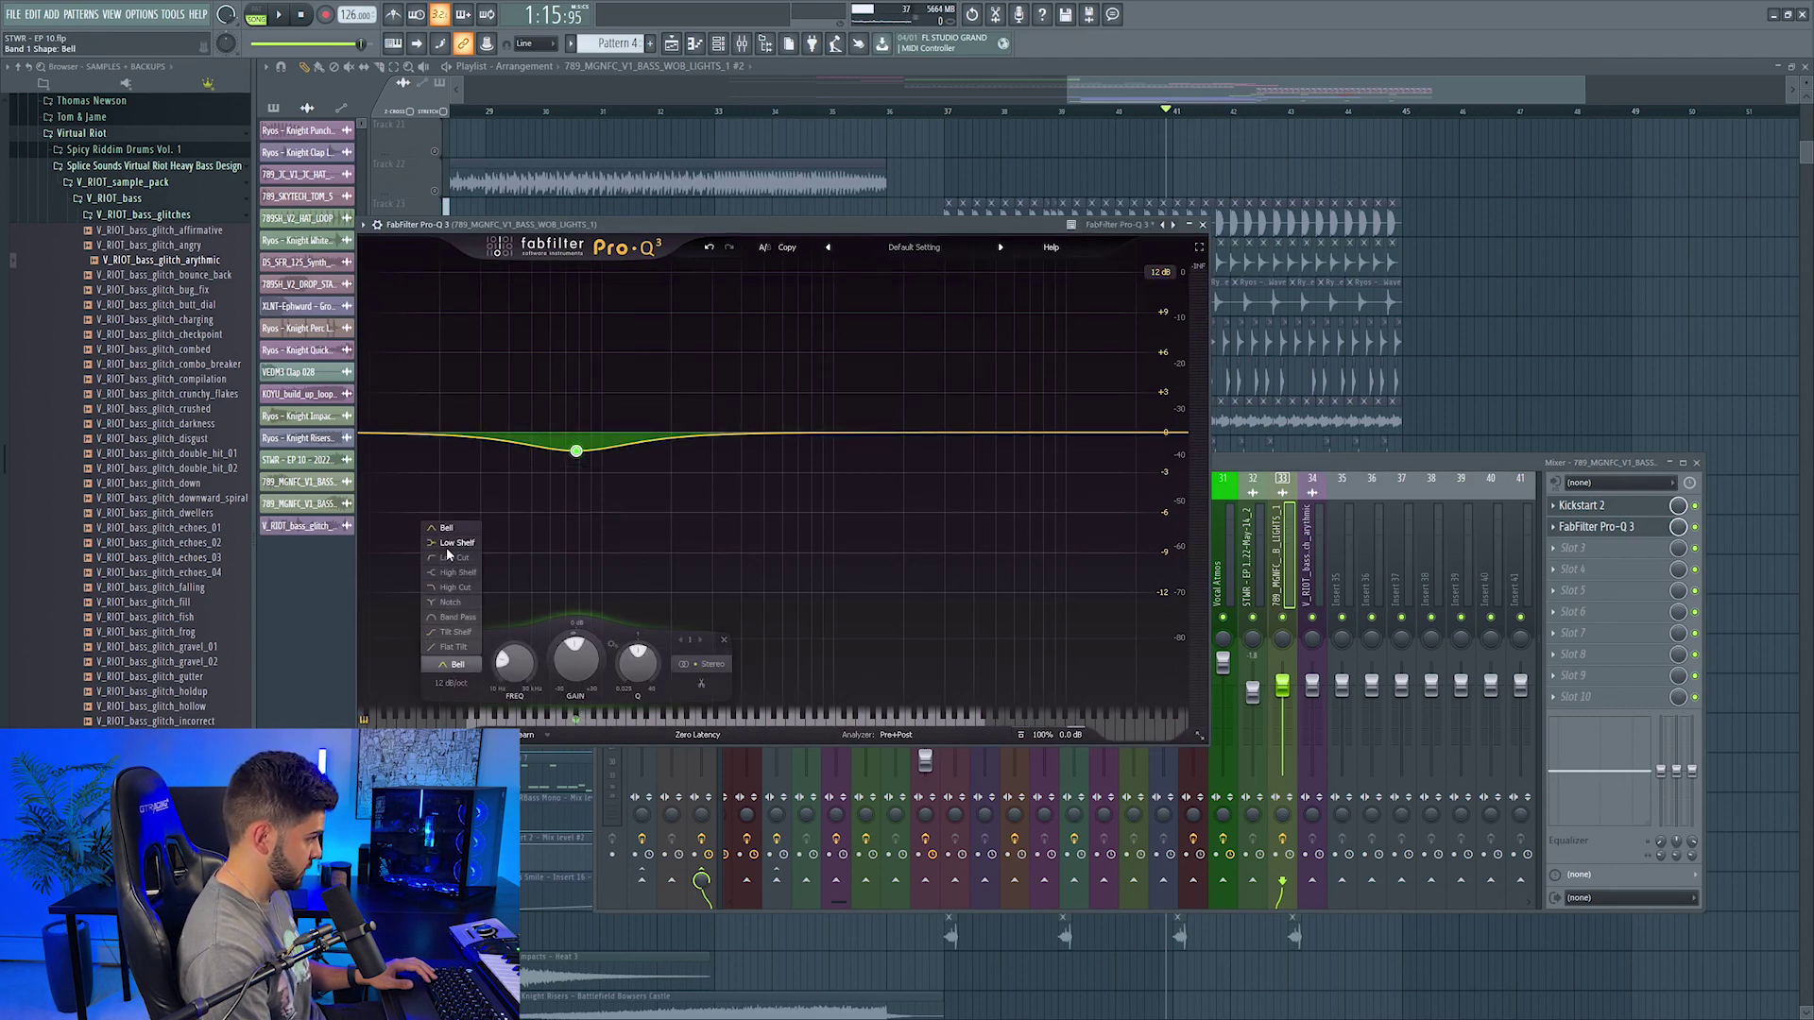
pyautogui.click(448, 556)
pyautogui.press('space')
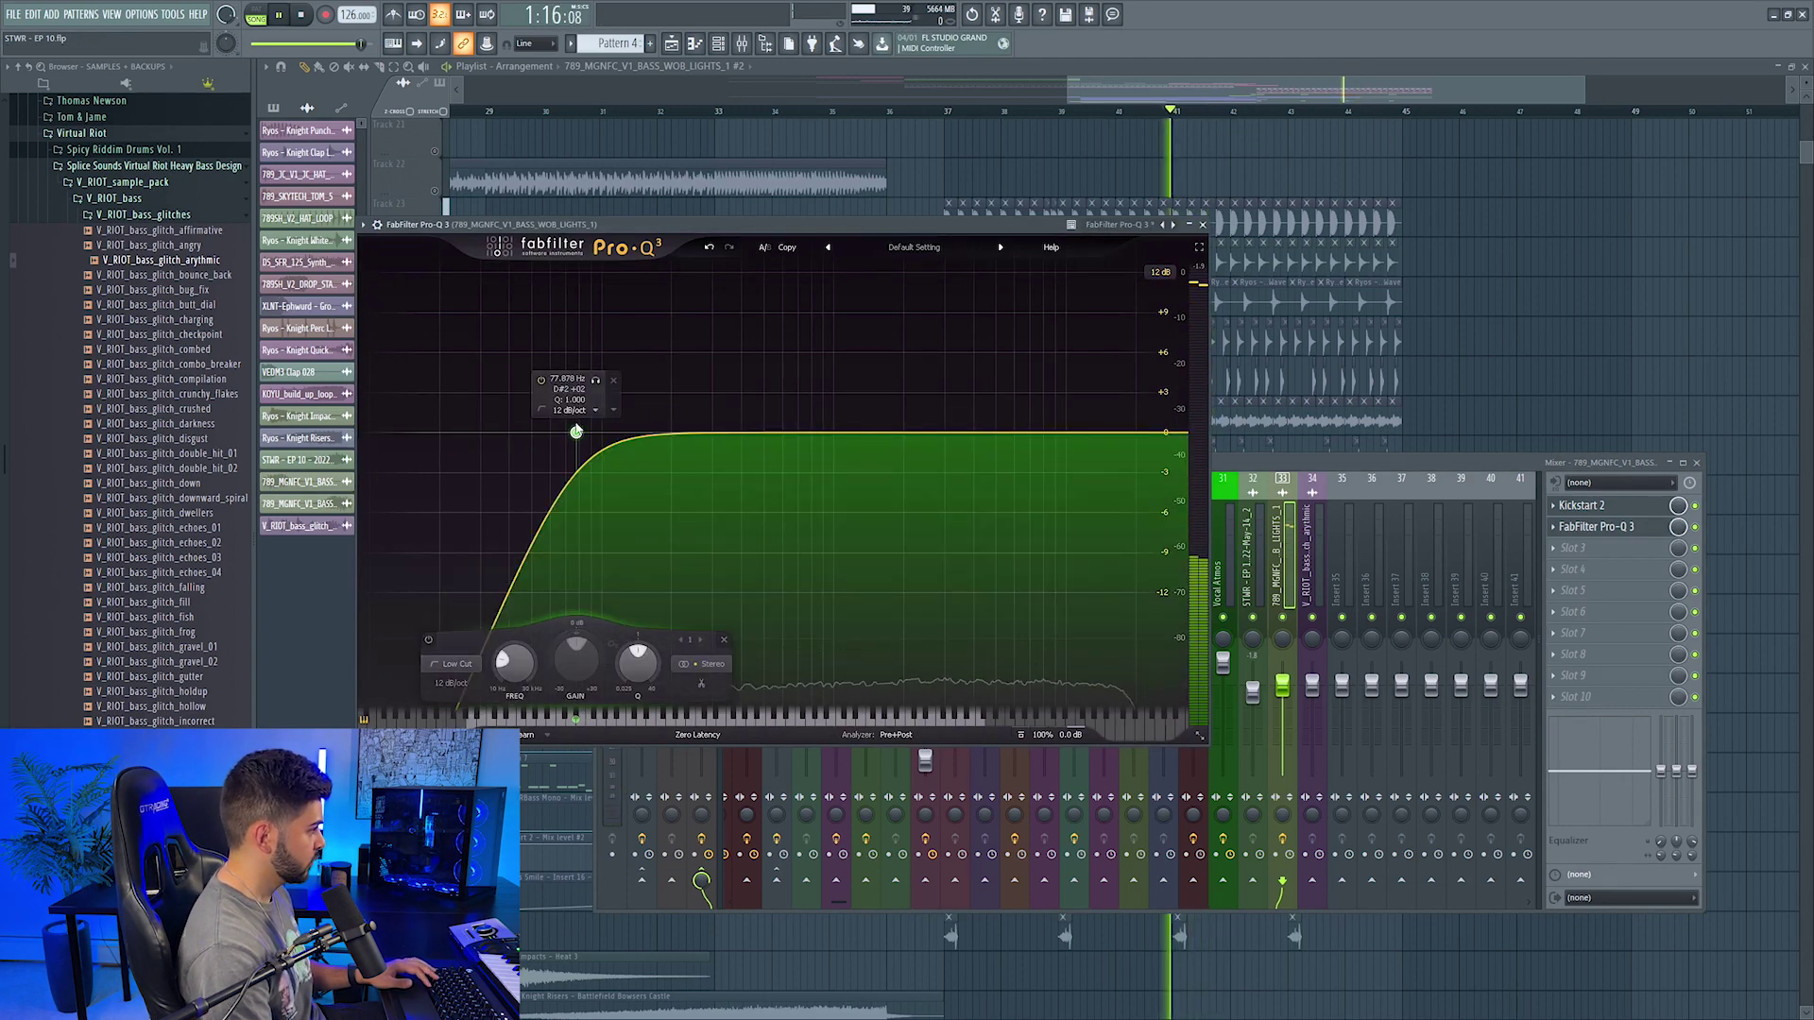
pyautogui.moveTo(576, 431); pyautogui.dragTo(601, 436)
pyautogui.press('space')
pyautogui.press('space')
pyautogui.press('space')
pyautogui.press('F9')
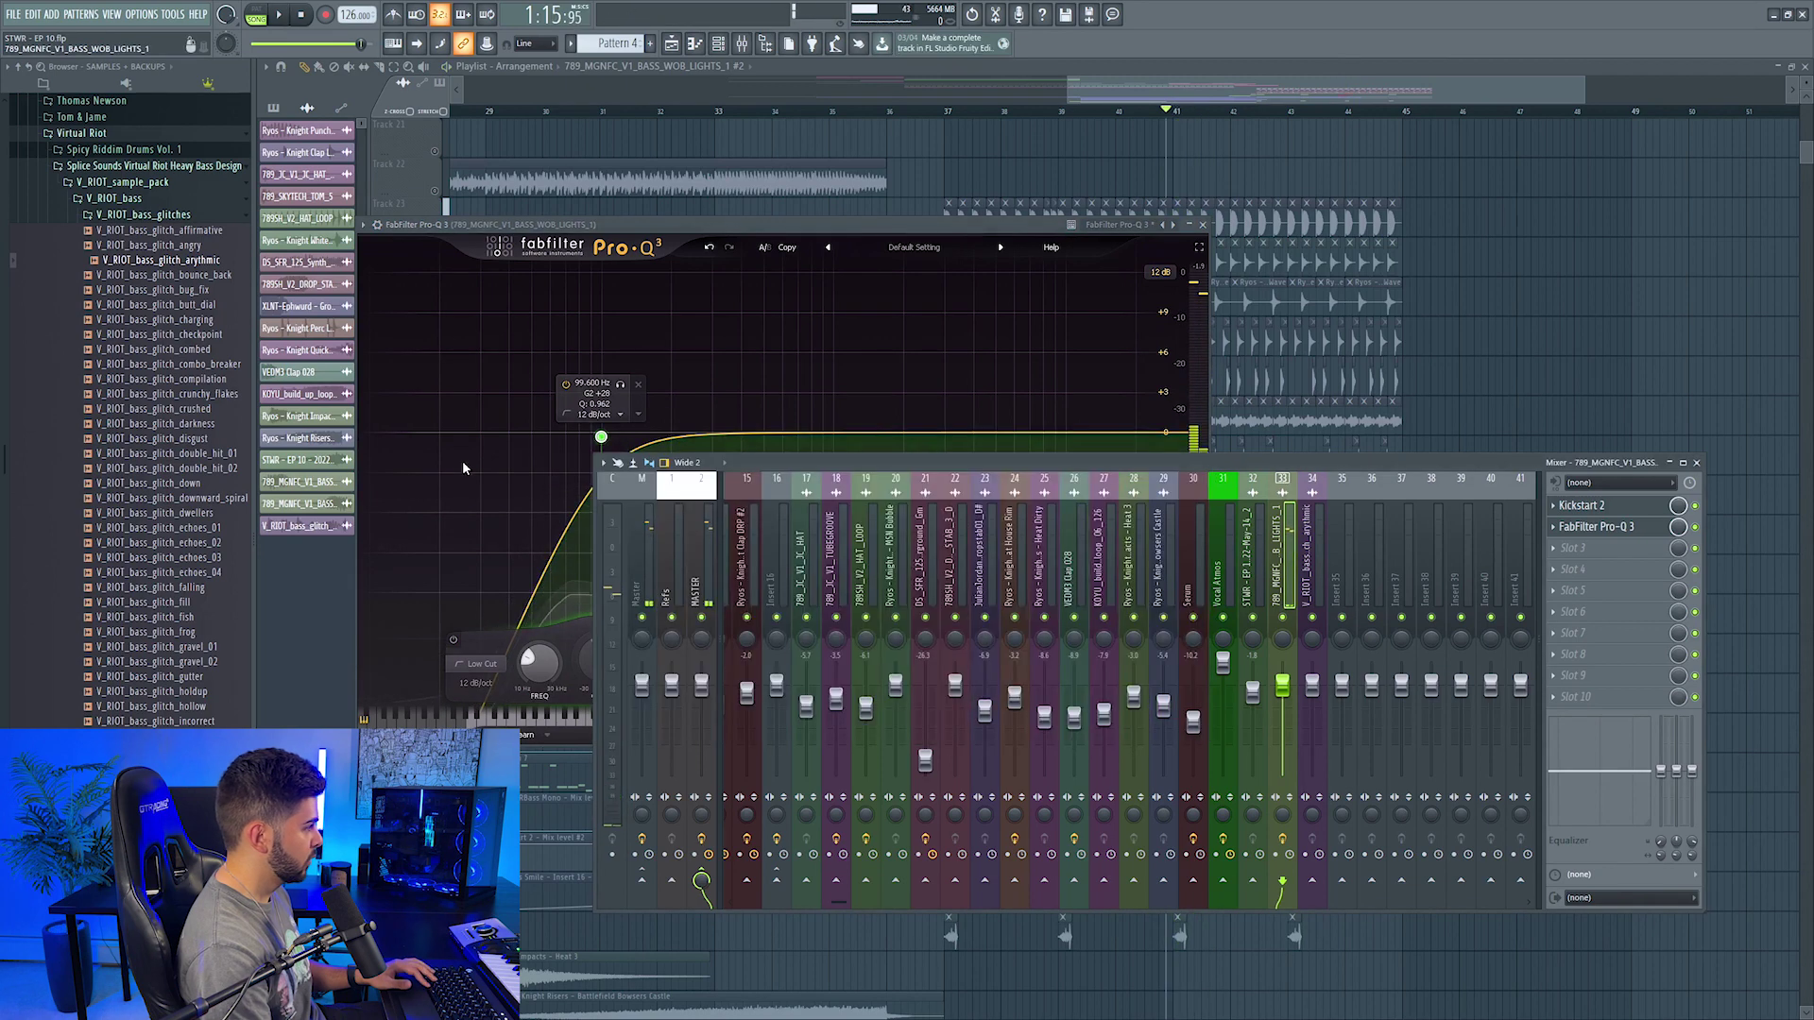
# Step: Play the drop transition from just before bar 37 and check the mixer levels
pyautogui.click(447, 200)
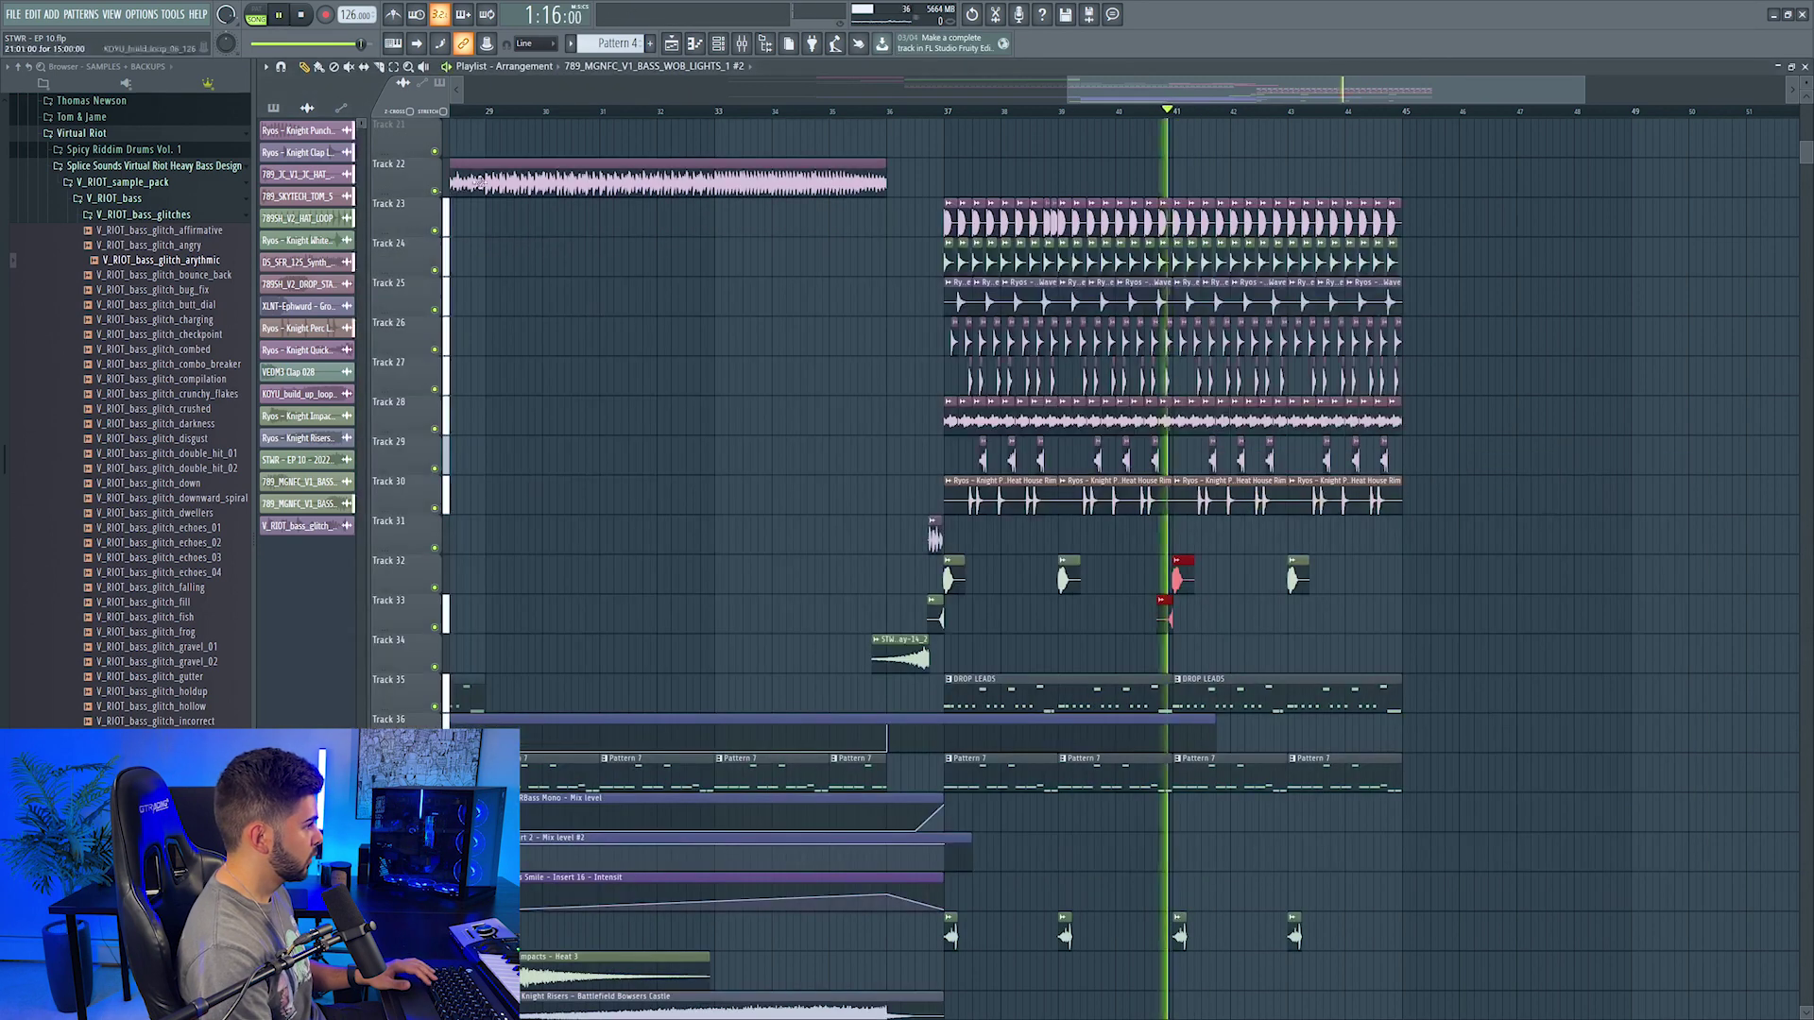
pyautogui.click(920, 113)
pyautogui.press('F9')
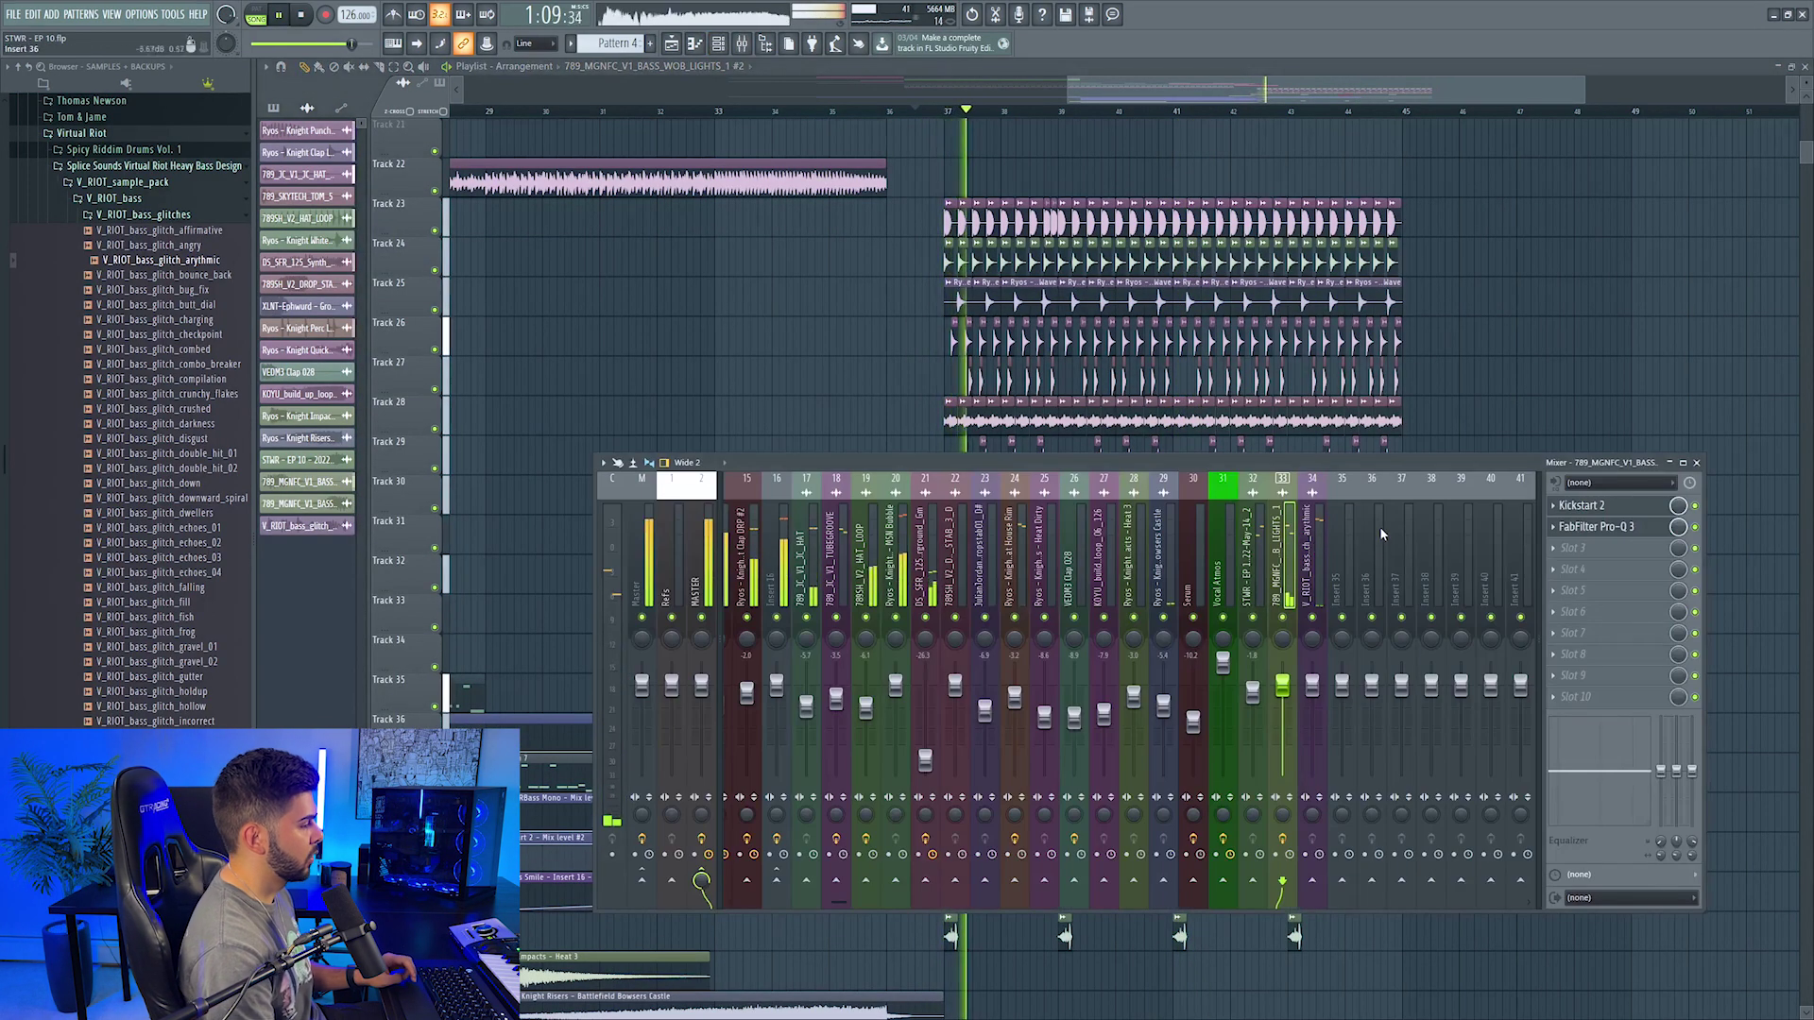
pyautogui.press('F9')
# Step: Route the Knight White Noise - Clean clip at bar 37 to free mixer track 35 and play it in the mix
pyautogui.scroll(-3, 1136, 106)
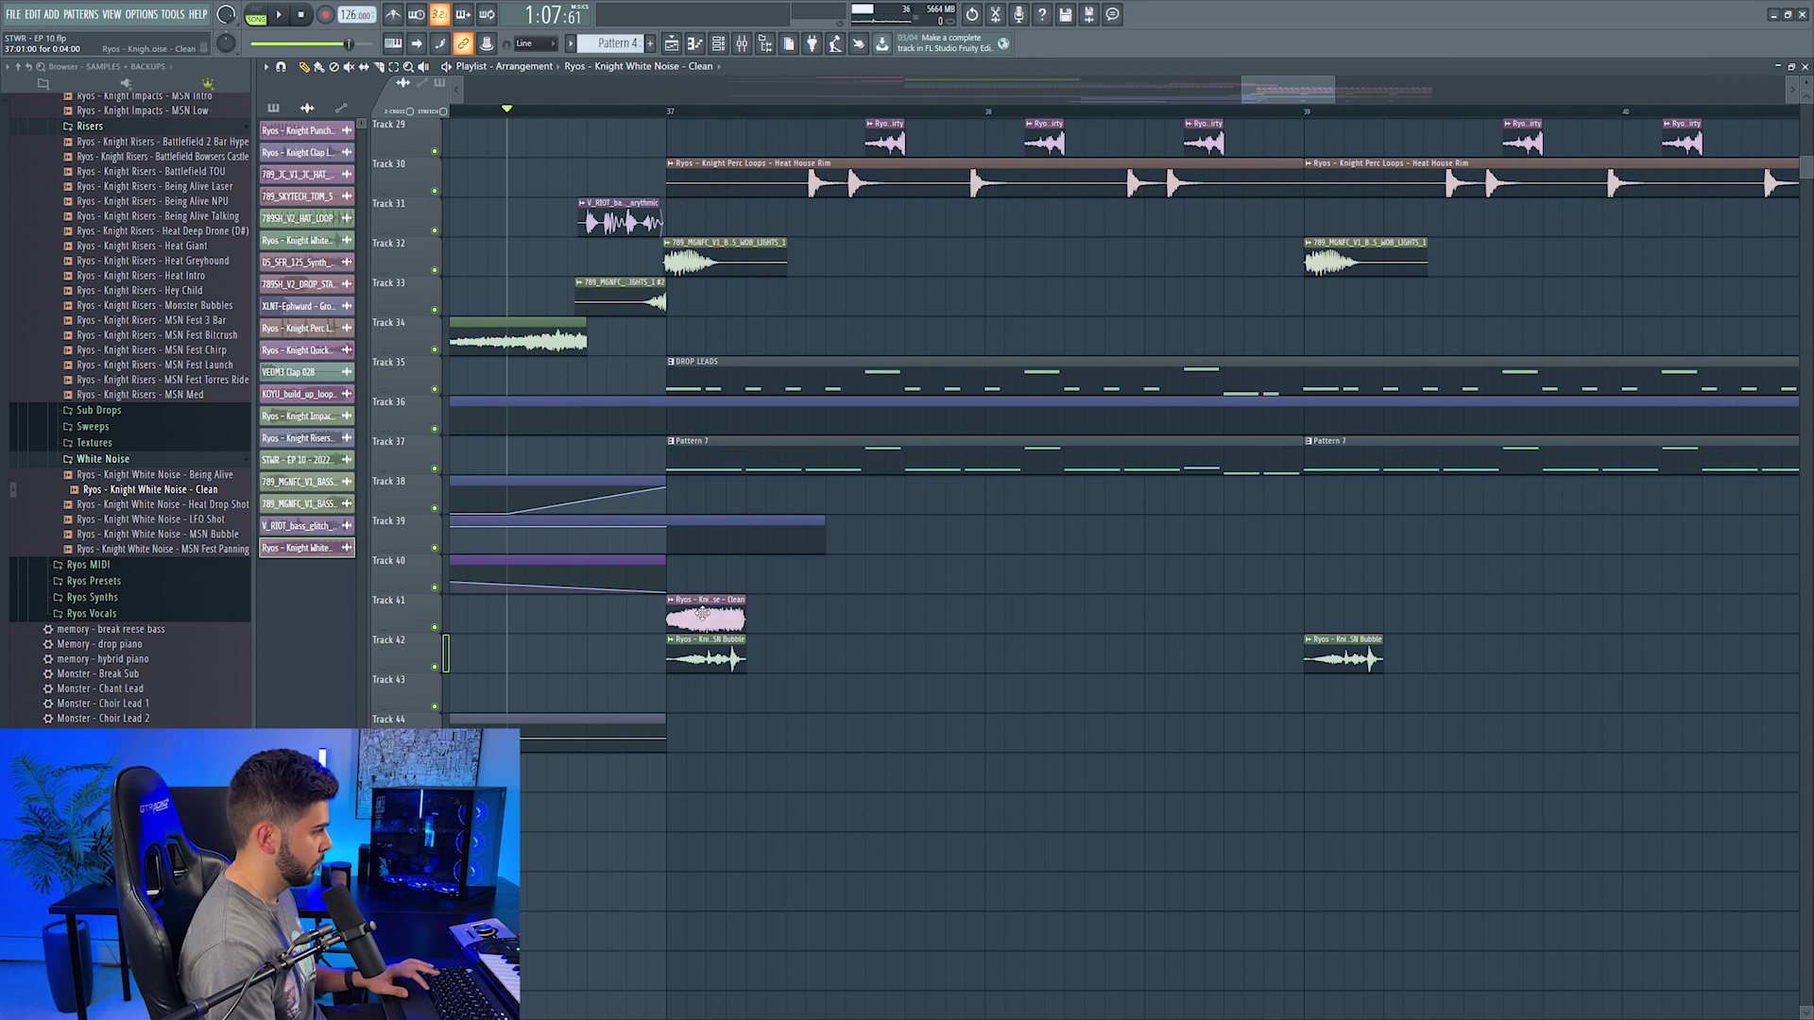
pyautogui.doubleClick(702, 612)
pyautogui.click(716, 242)
pyautogui.click(648, 112)
pyautogui.press('space')
pyautogui.press('F9')
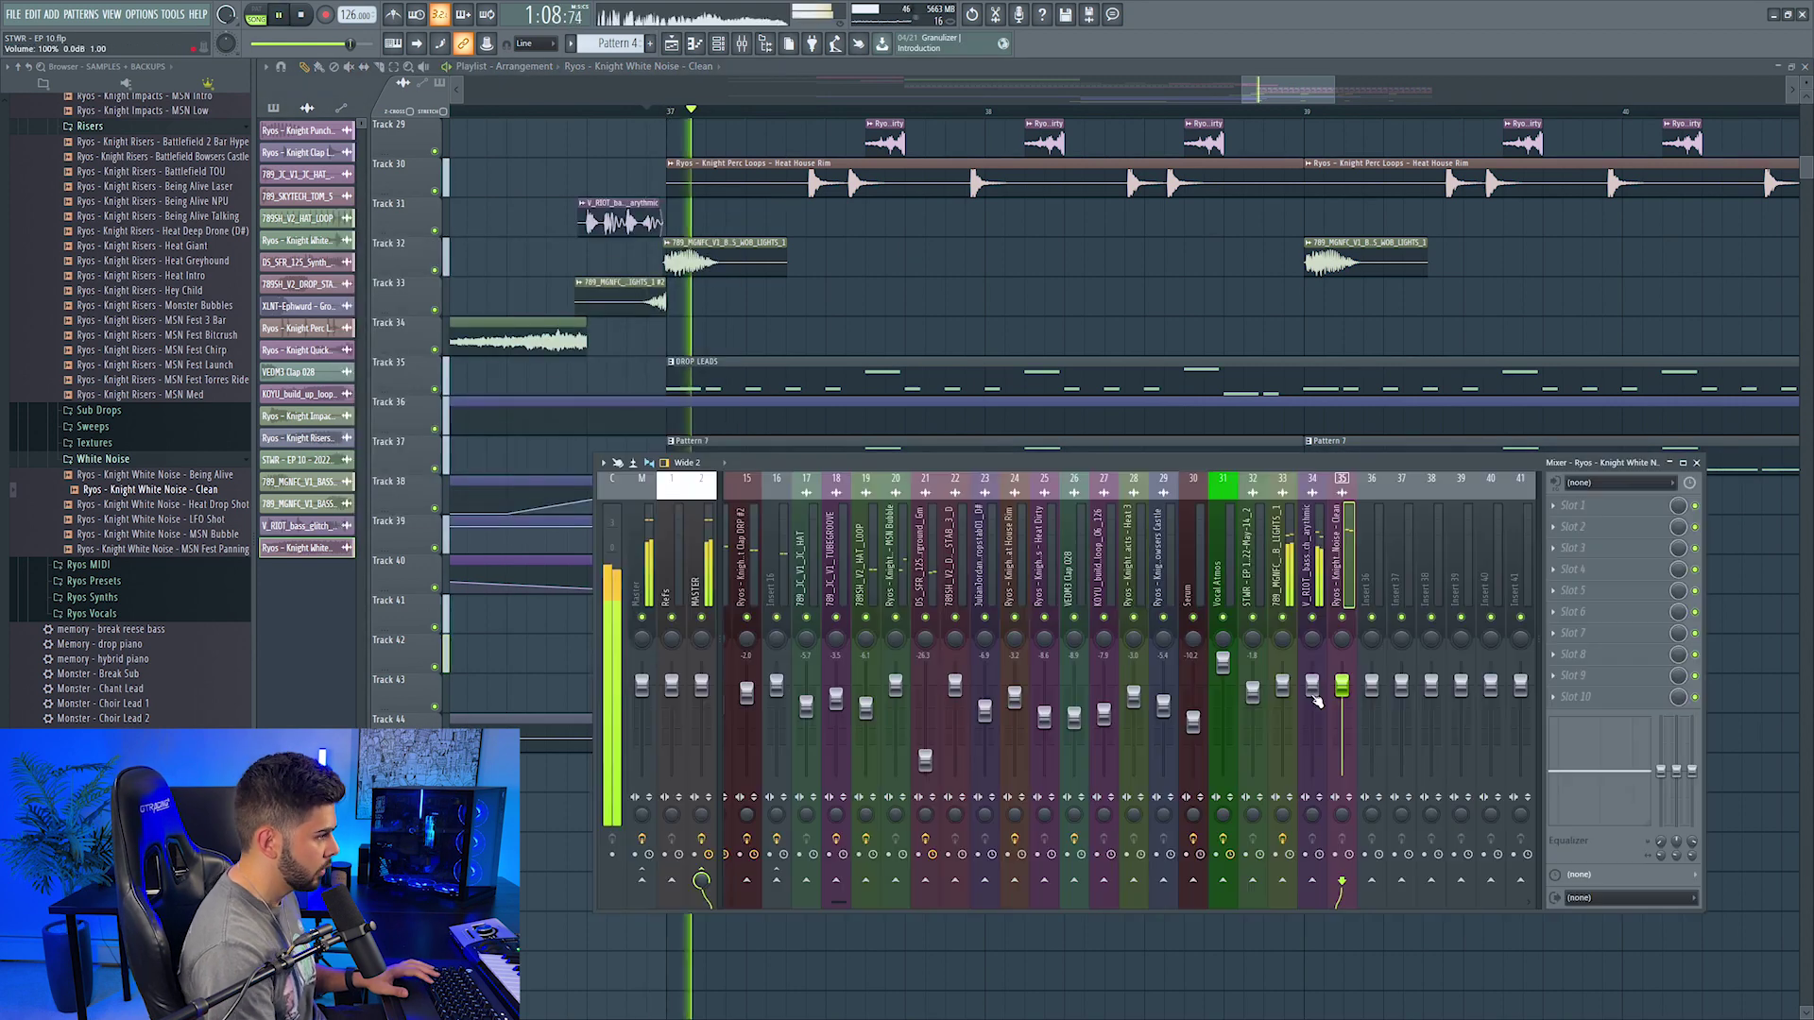
# Step: Lower the fader of the Knight White Noise - Clean mixer track and listen to the result
pyautogui.press('space')
pyautogui.moveTo(1342, 686); pyautogui.dragTo(1341, 737)
pyautogui.press('space')
pyautogui.press('space')
pyautogui.press('space')
pyautogui.press('F9')
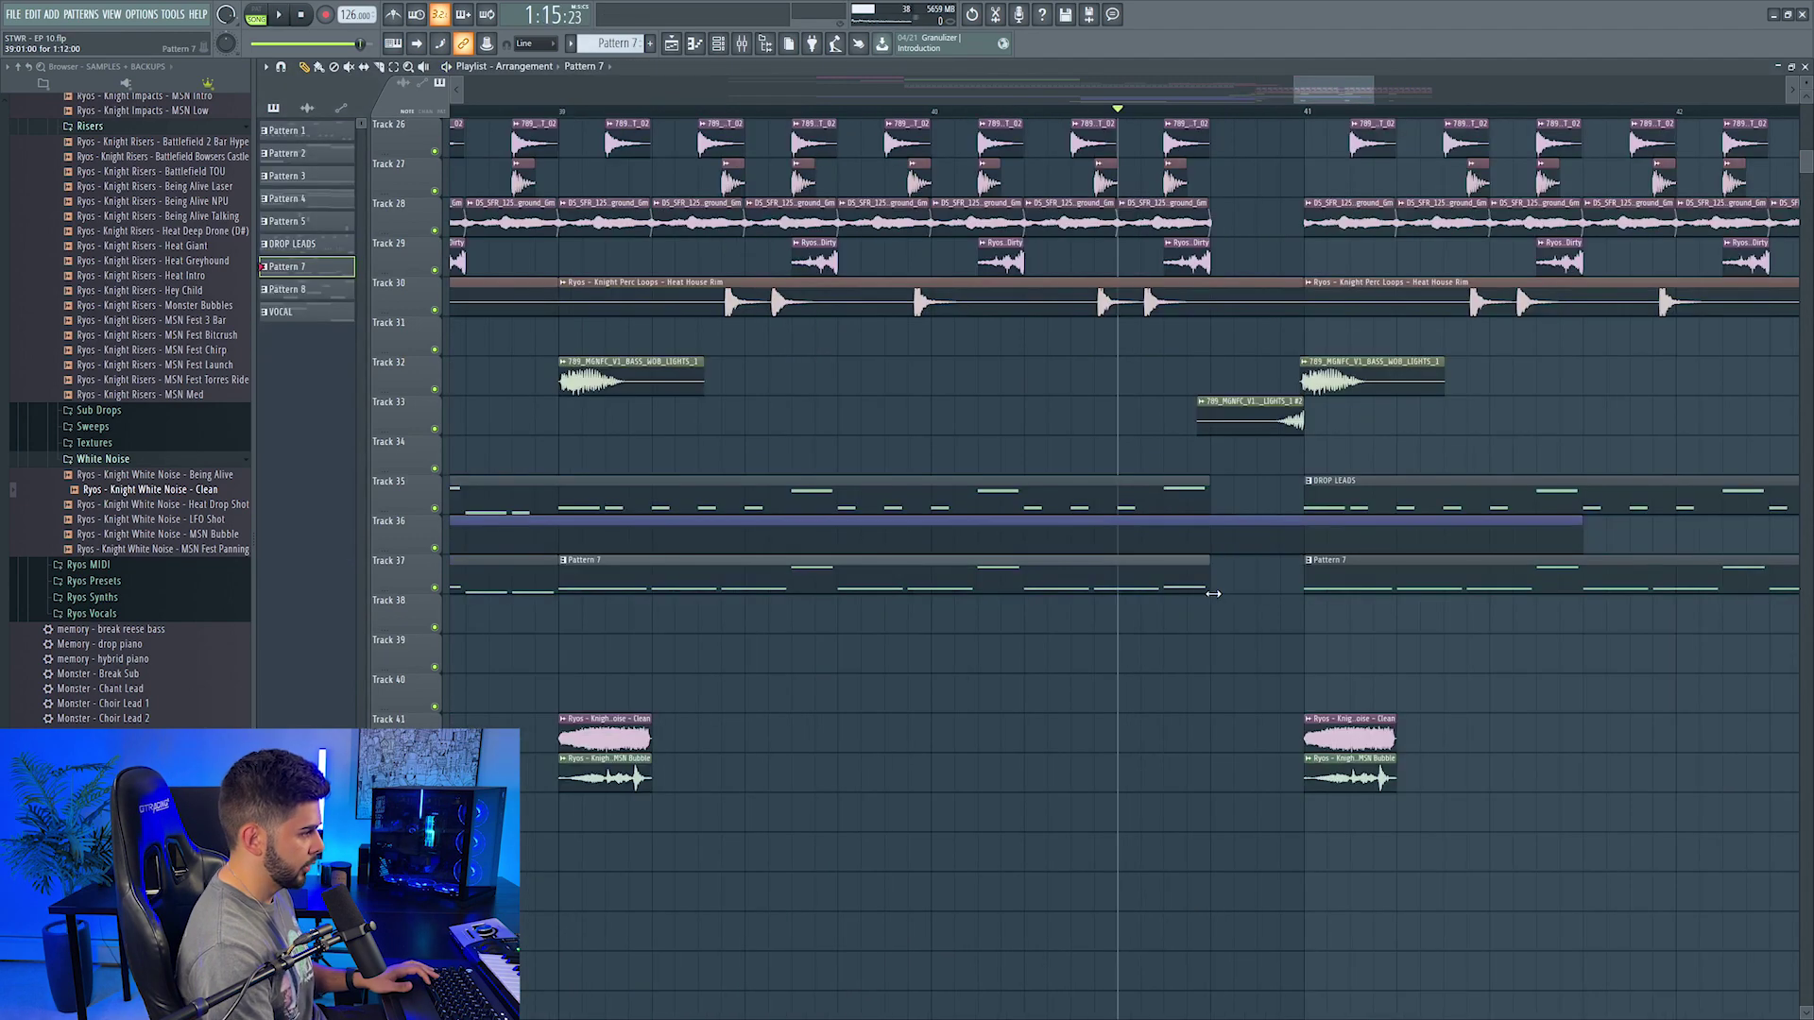
# Step: Place V_RIOT_vocal_laugh on Track 45 in the gap before bar 41, ending at bar 41, and check it in the mix
pyautogui.scroll(-2, 1165, 113)
pyautogui.scroll(-2, 409, 482)
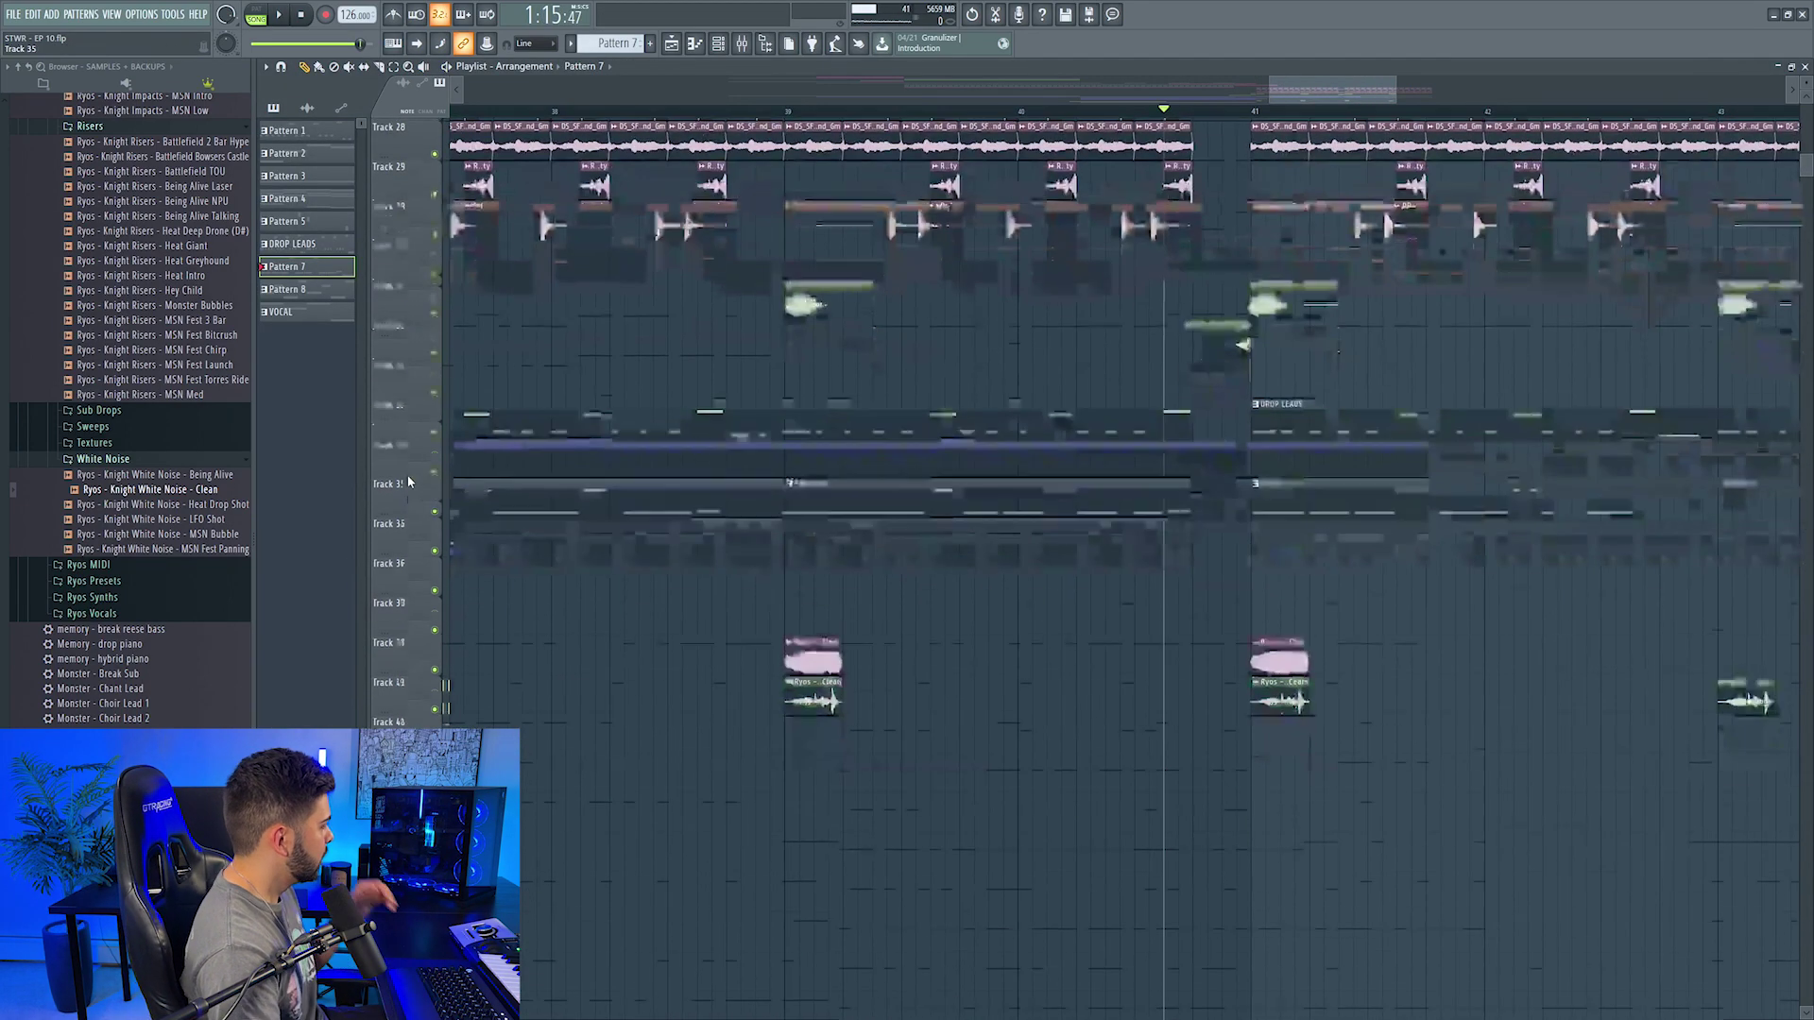
pyautogui.scroll(-5, 128, 500)
pyautogui.scroll(4, 586, 526)
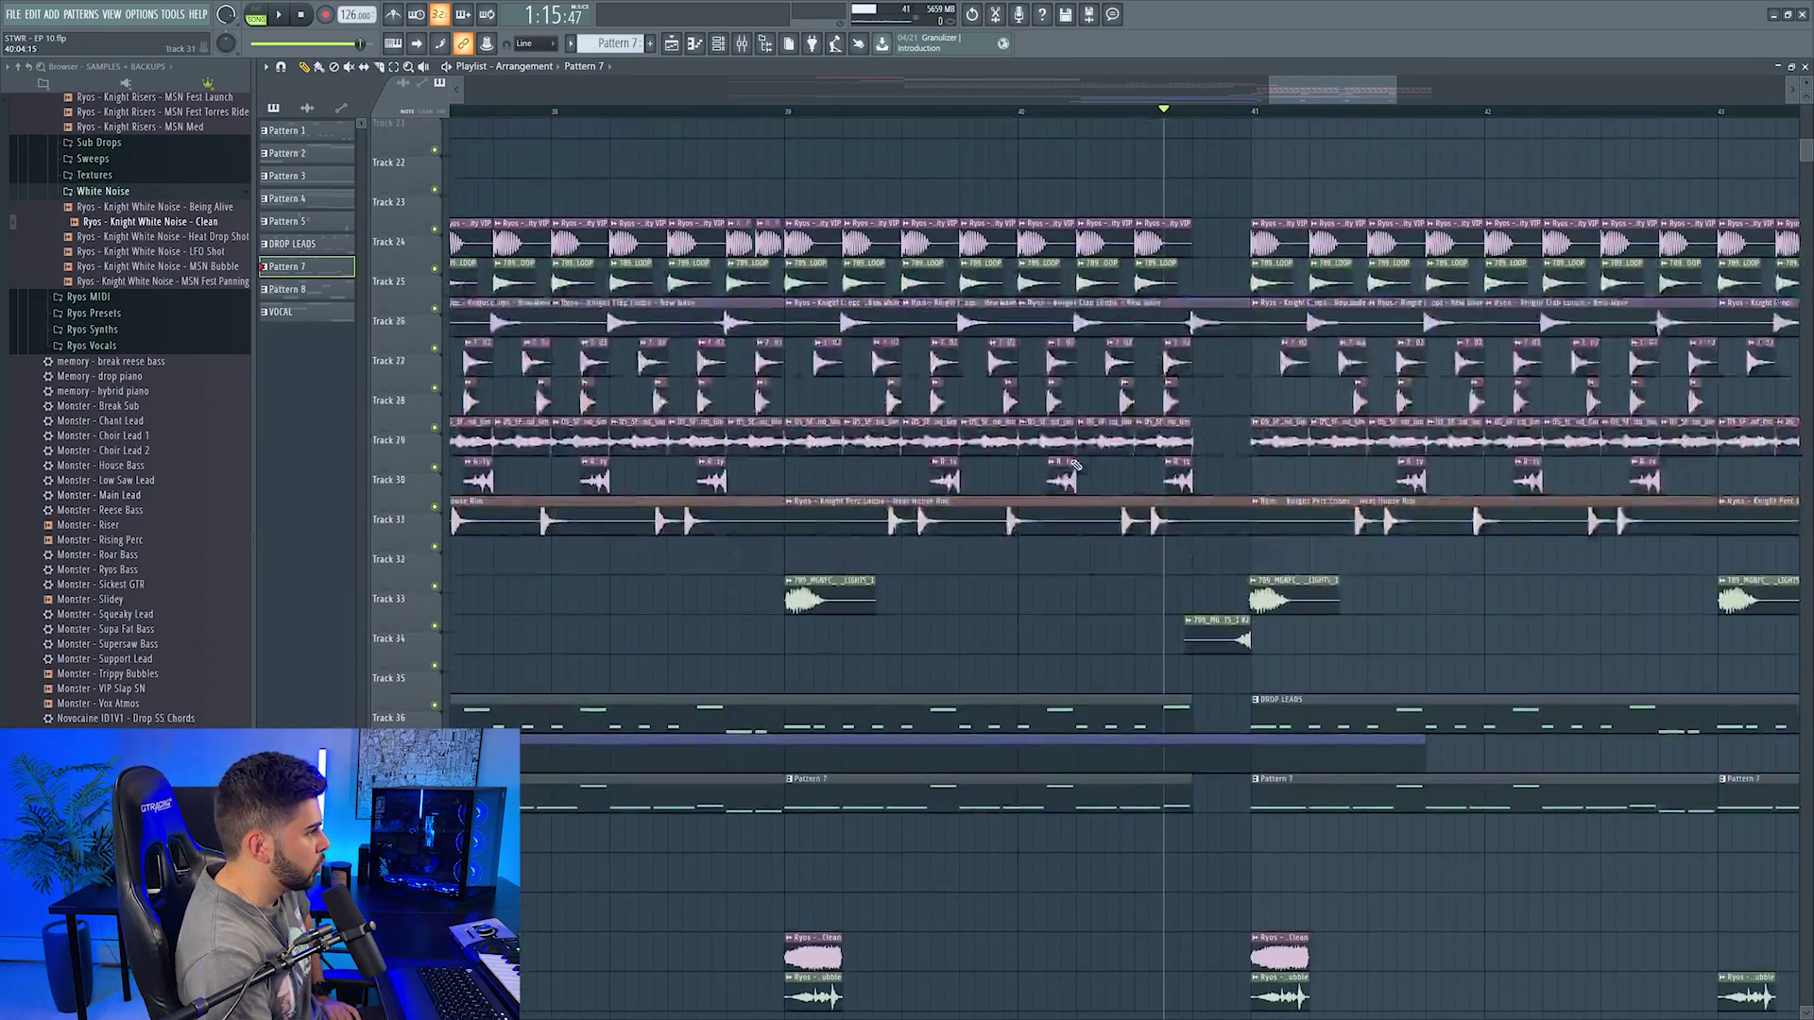
pyautogui.scroll(10, 130, 478)
pyautogui.scroll(-15, 130, 484)
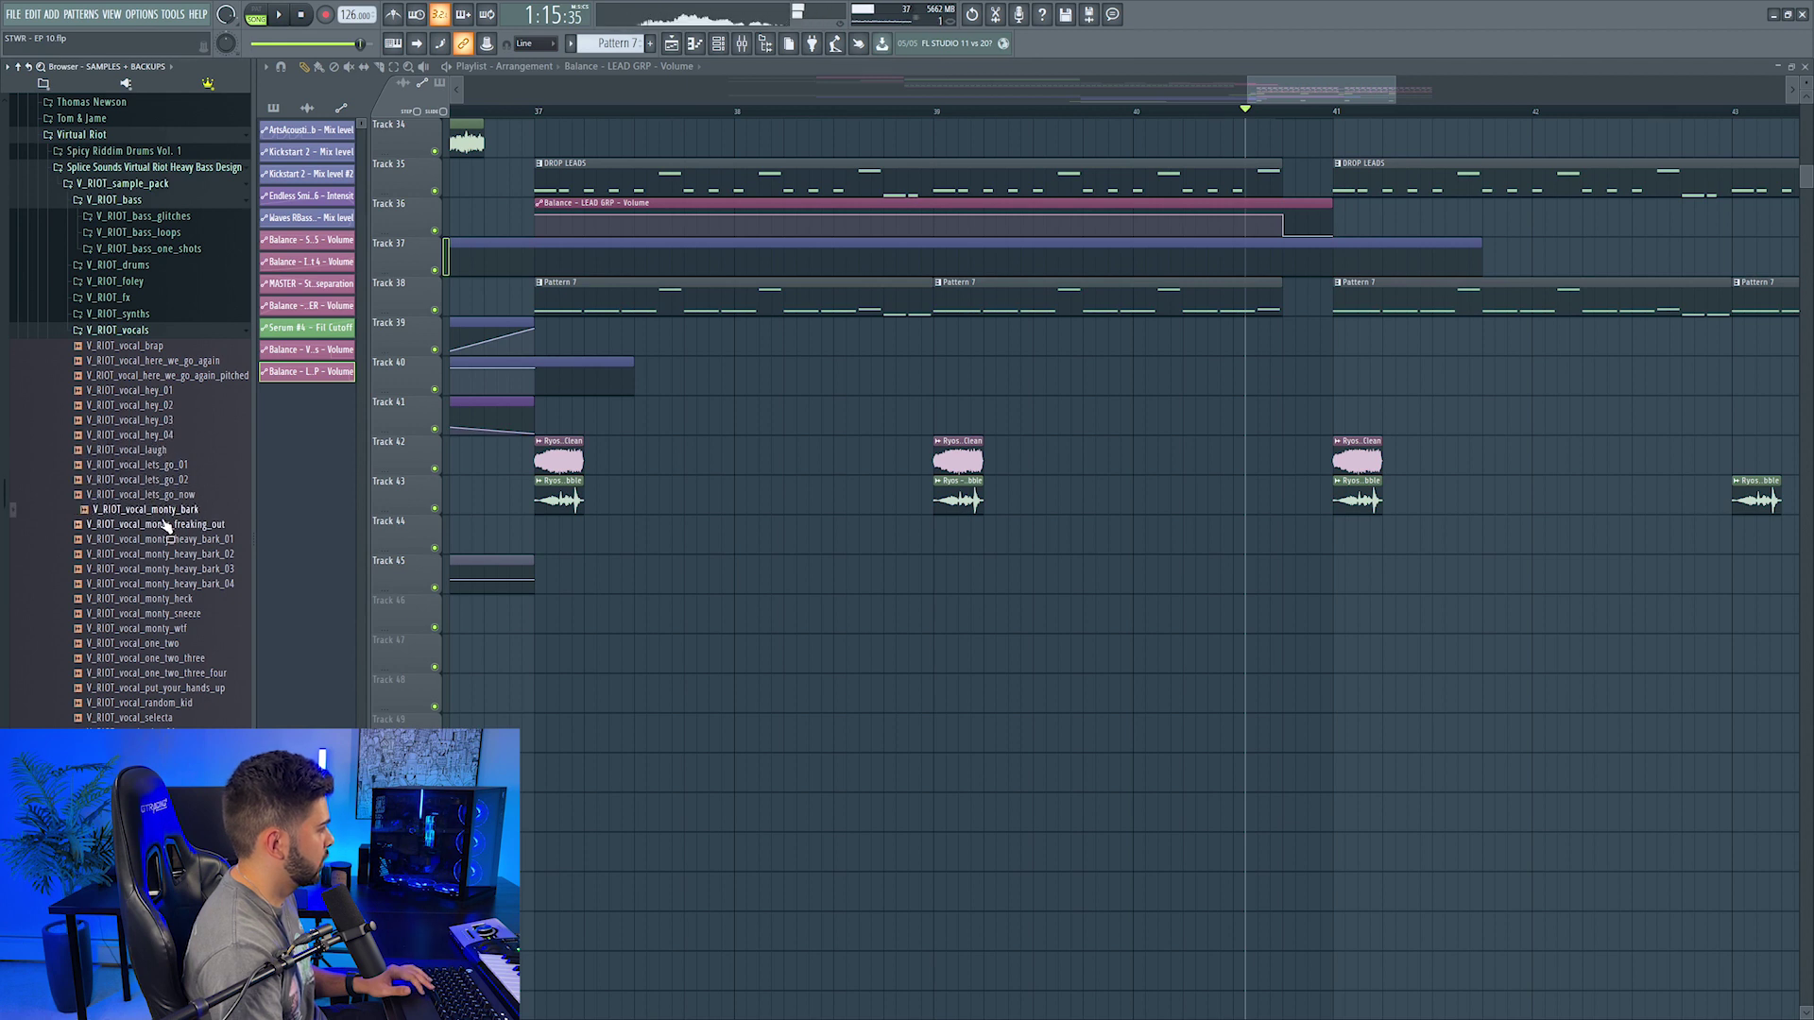
pyautogui.press('space')
pyautogui.moveTo(1261, 575); pyautogui.dragTo(1309, 575)
pyautogui.press('space')
pyautogui.press('space')
pyautogui.press('space')
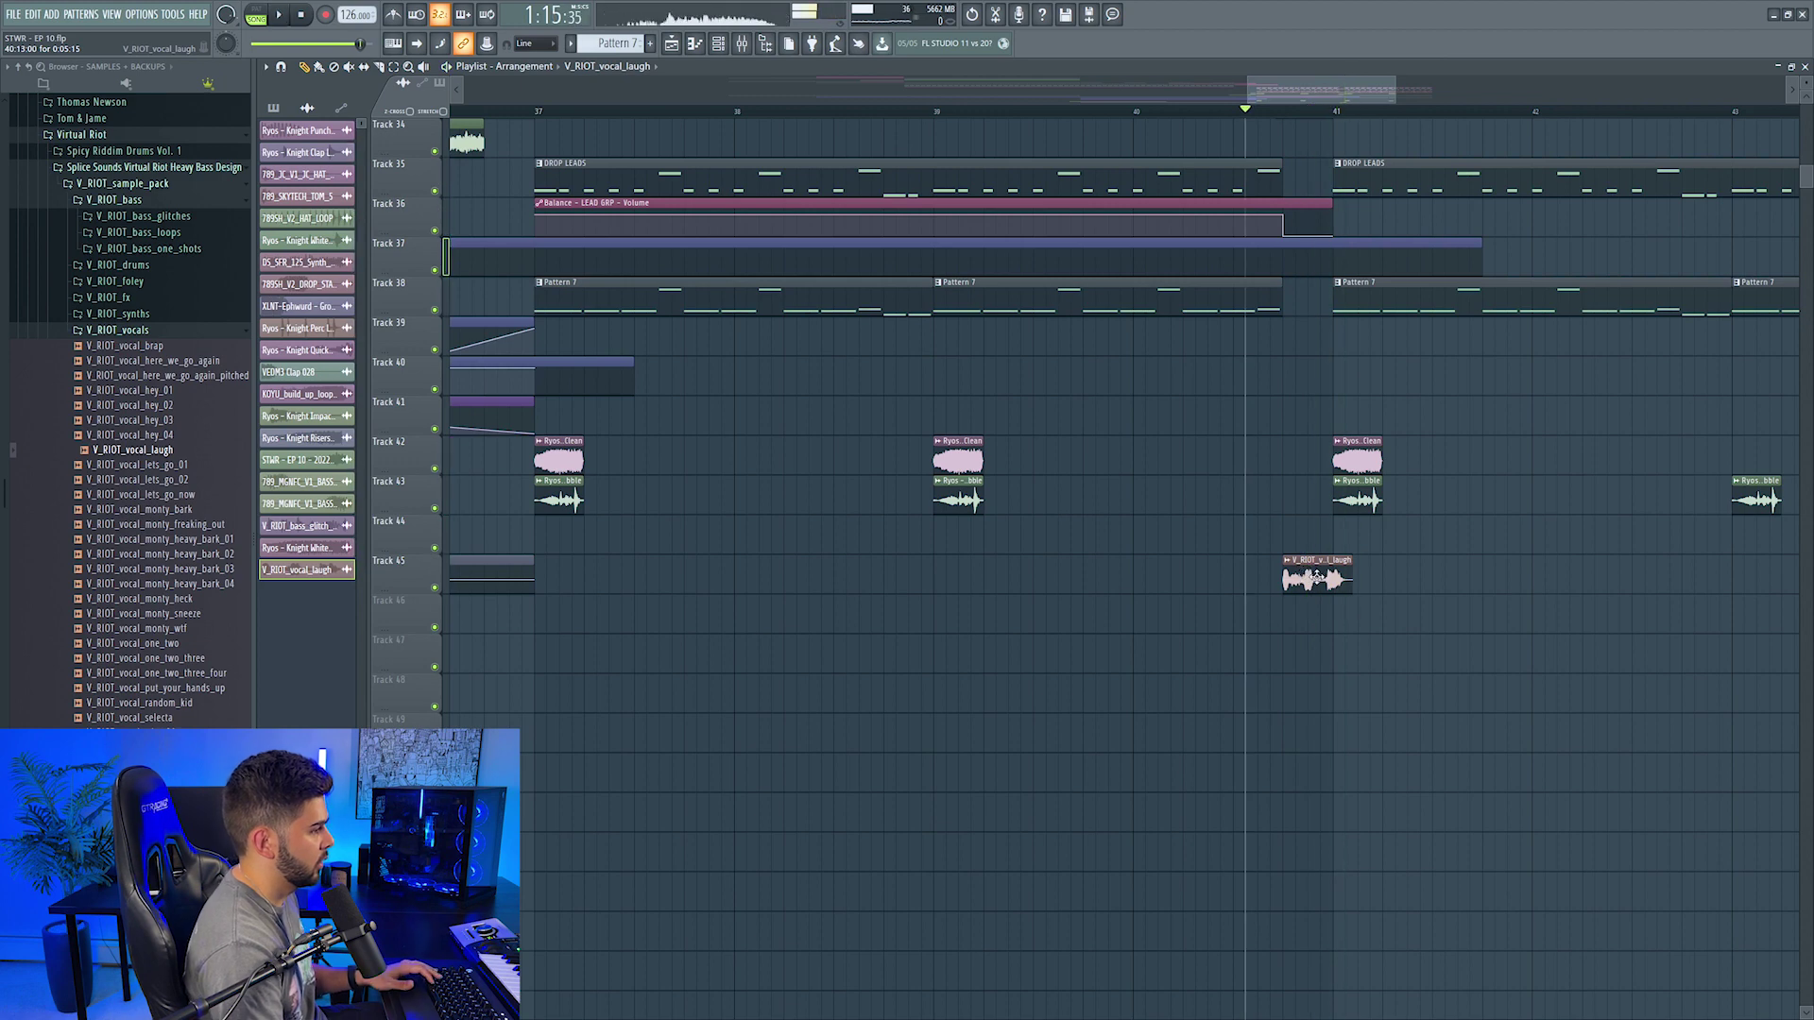
pyautogui.press('space')
pyautogui.scroll(4, 1347, 109)
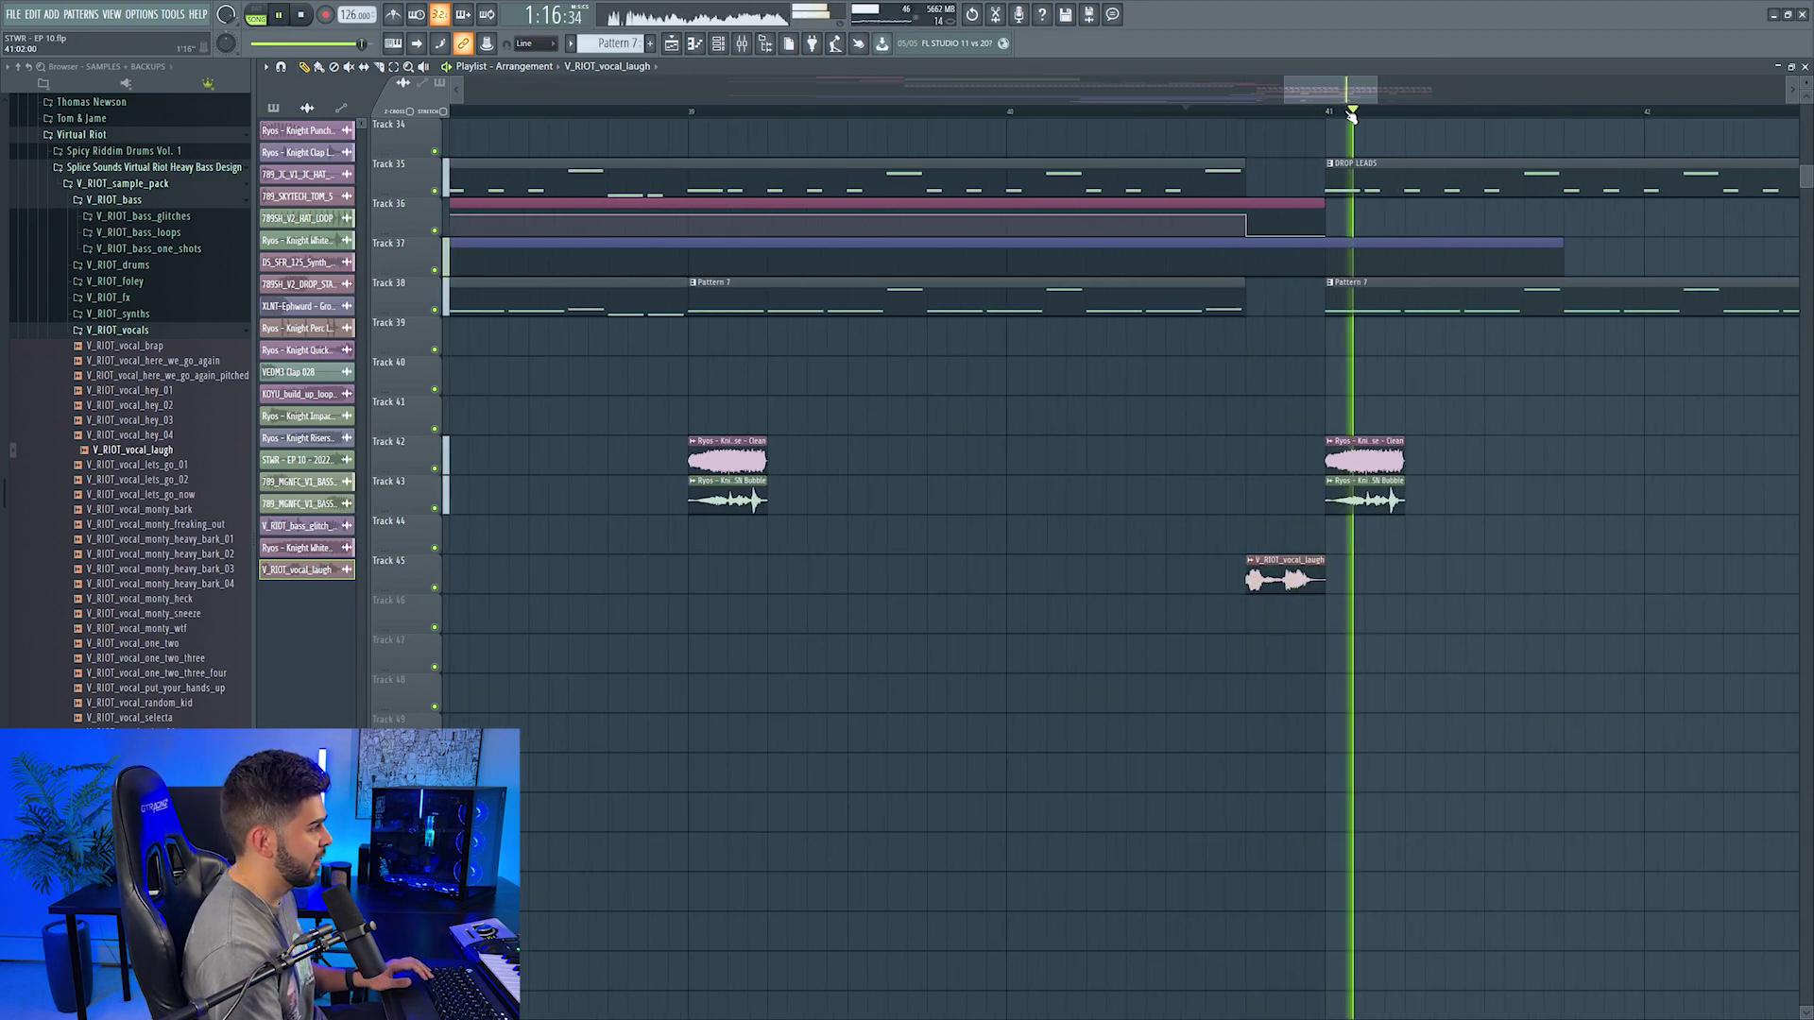
pyautogui.doubleClick(1177, 578)
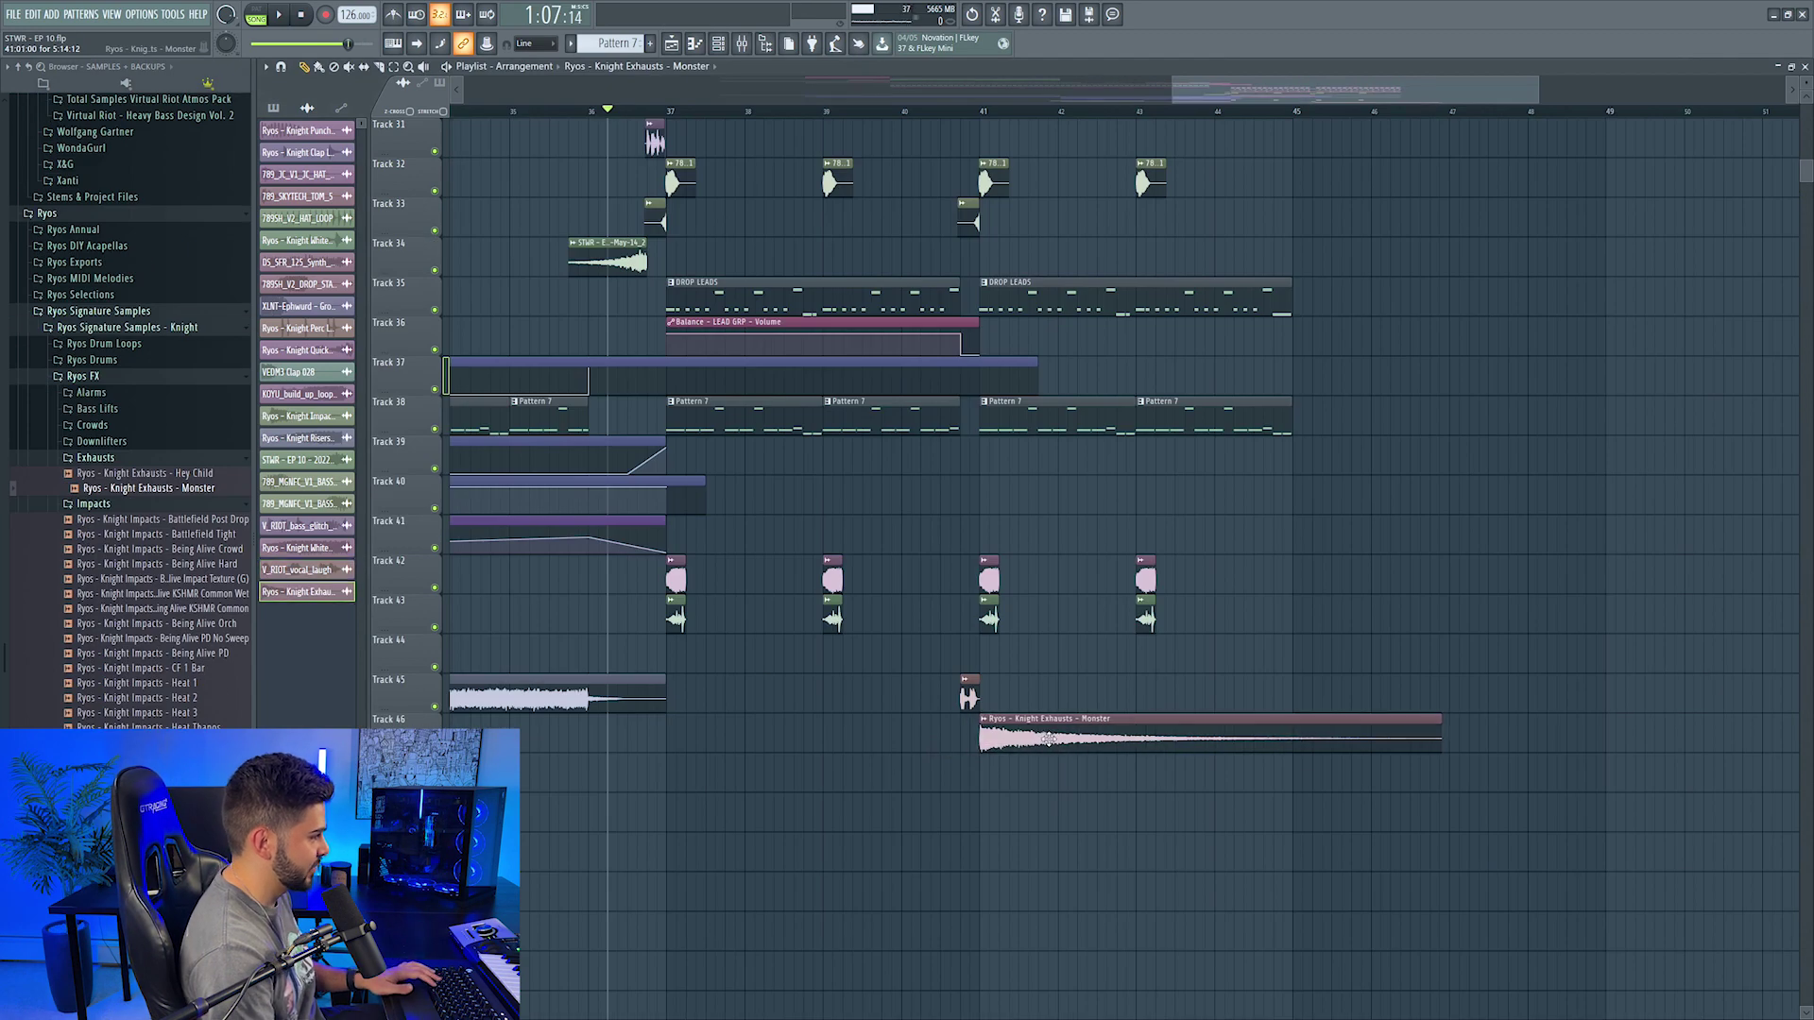
# Step: Route the Knight Exhausts - Monster clip at bar 41 to mixer track 37 and lower its fader during playback
pyautogui.doubleClick(1048, 740)
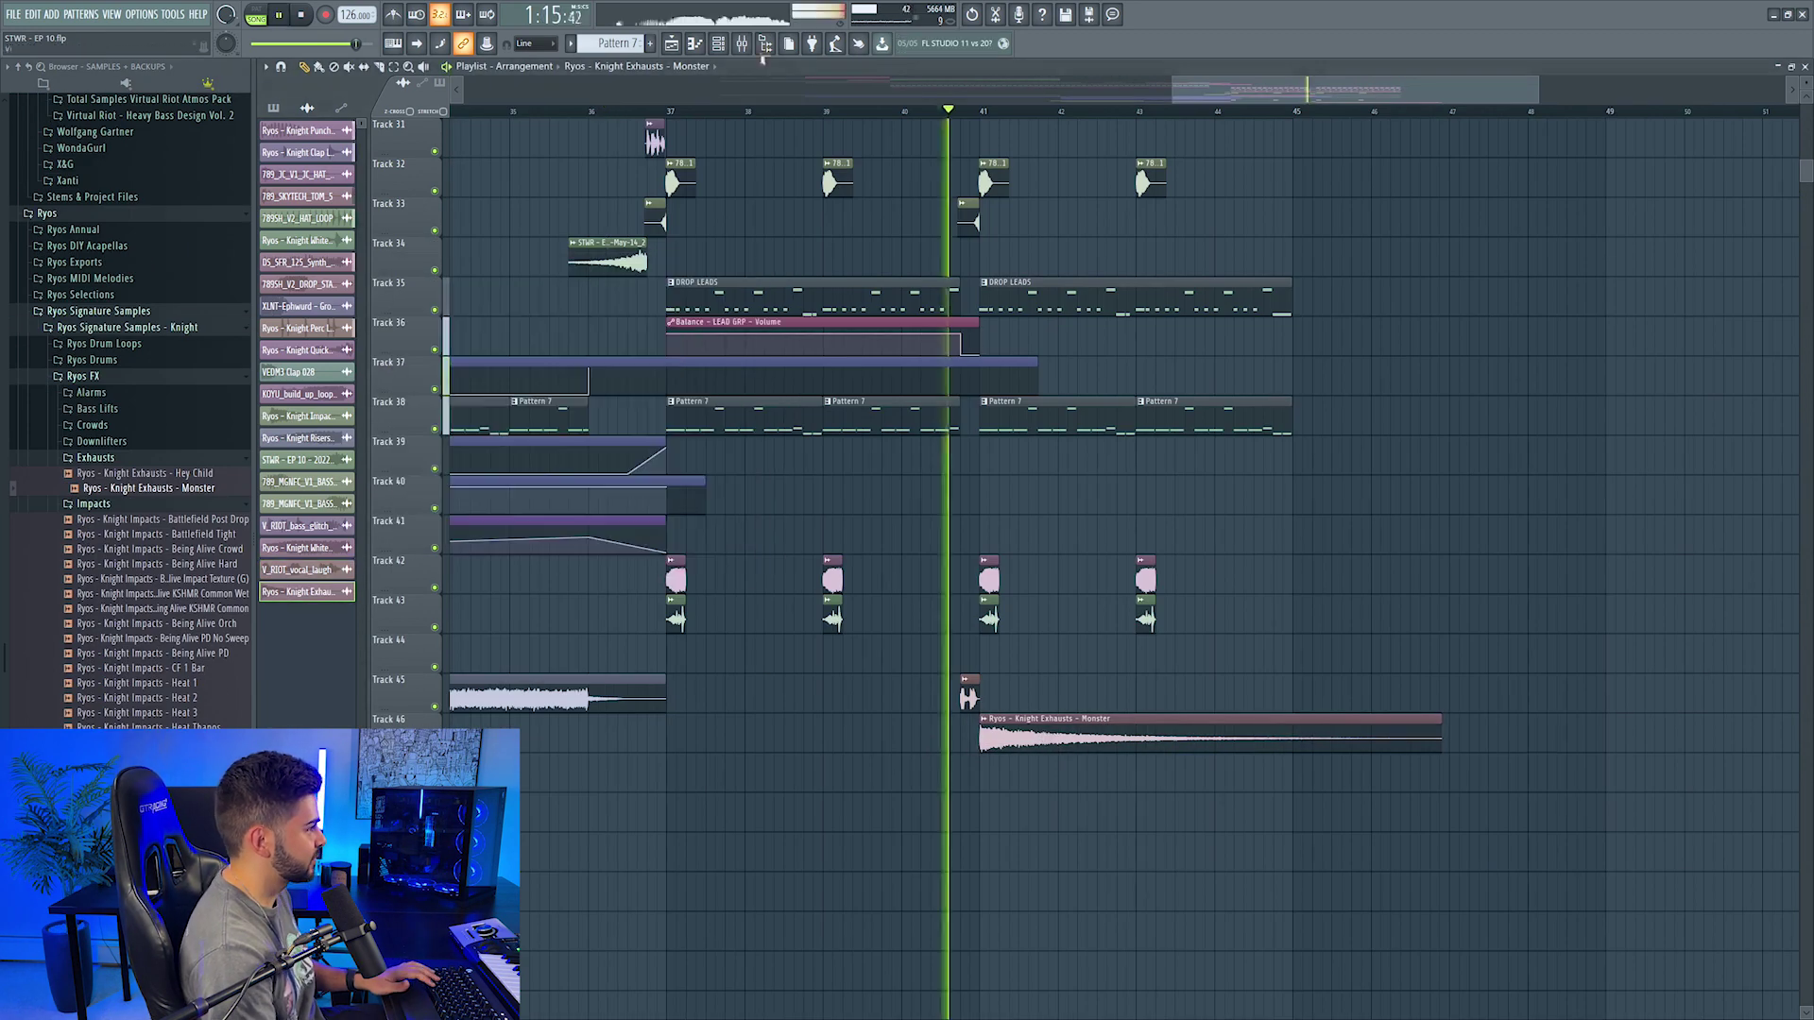
pyautogui.press('F9')
pyautogui.press('space')
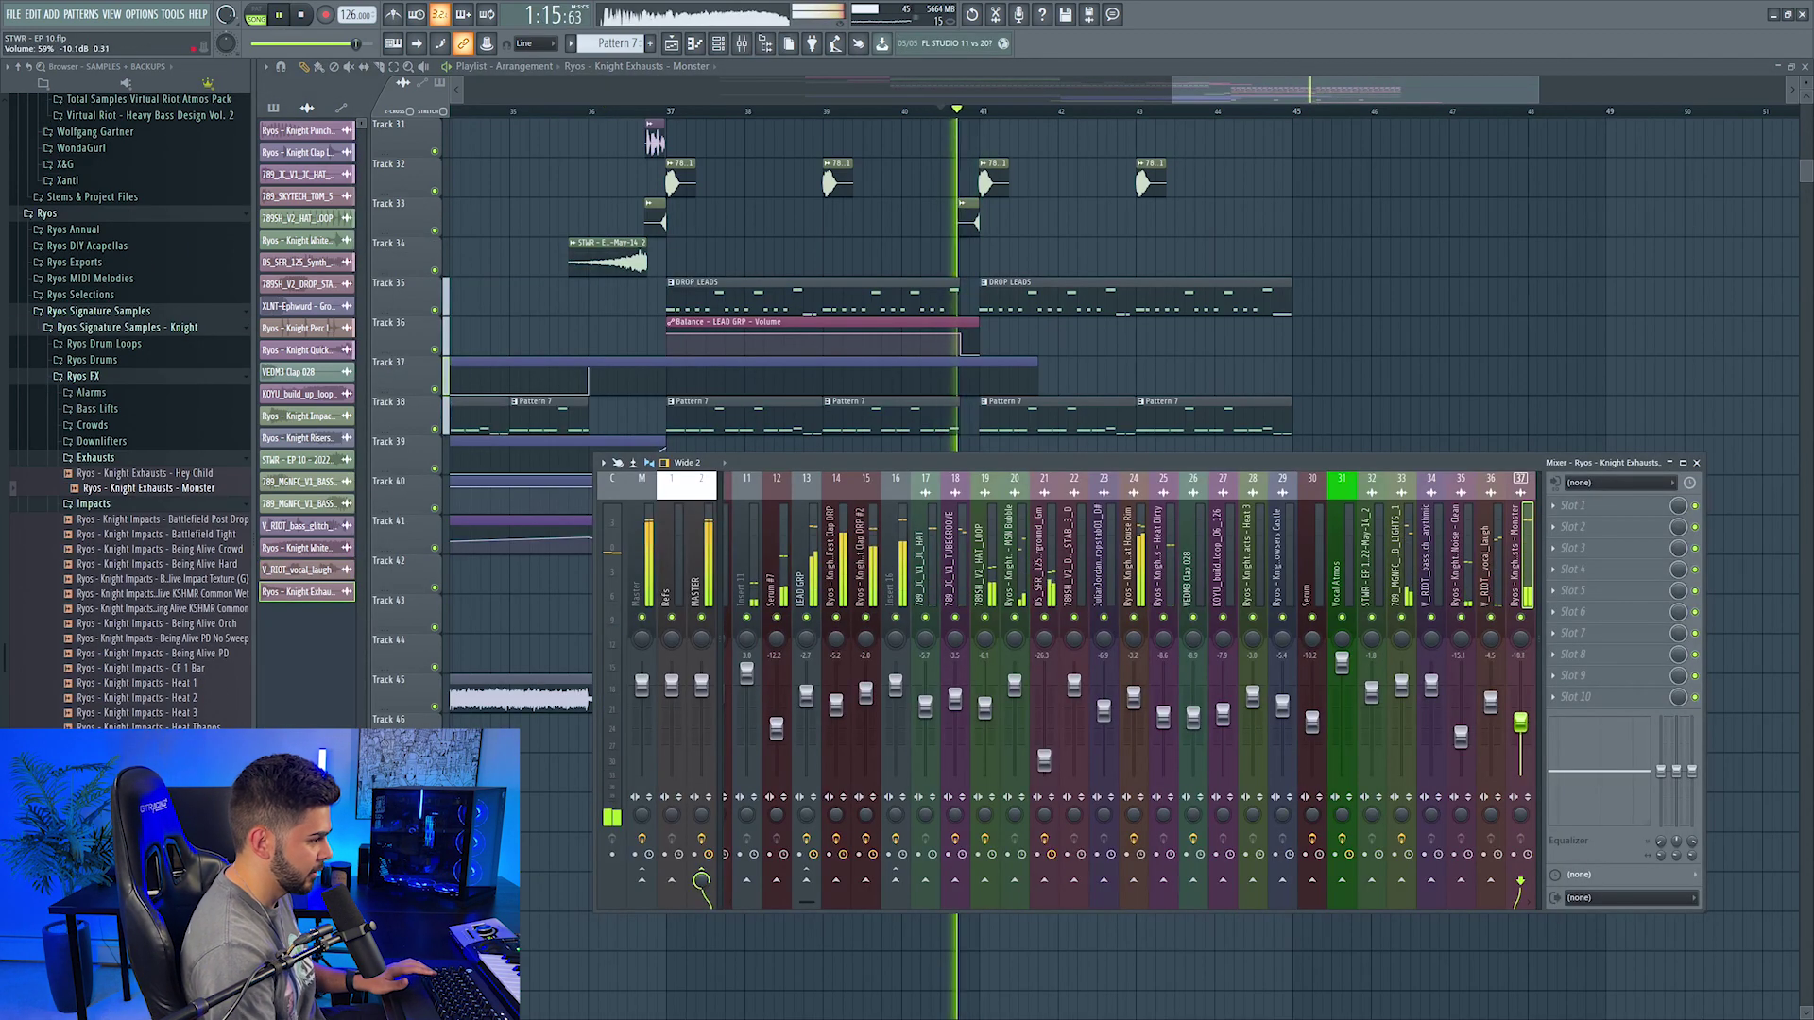
pyautogui.moveTo(1520, 690); pyautogui.dragTo(1522, 734)
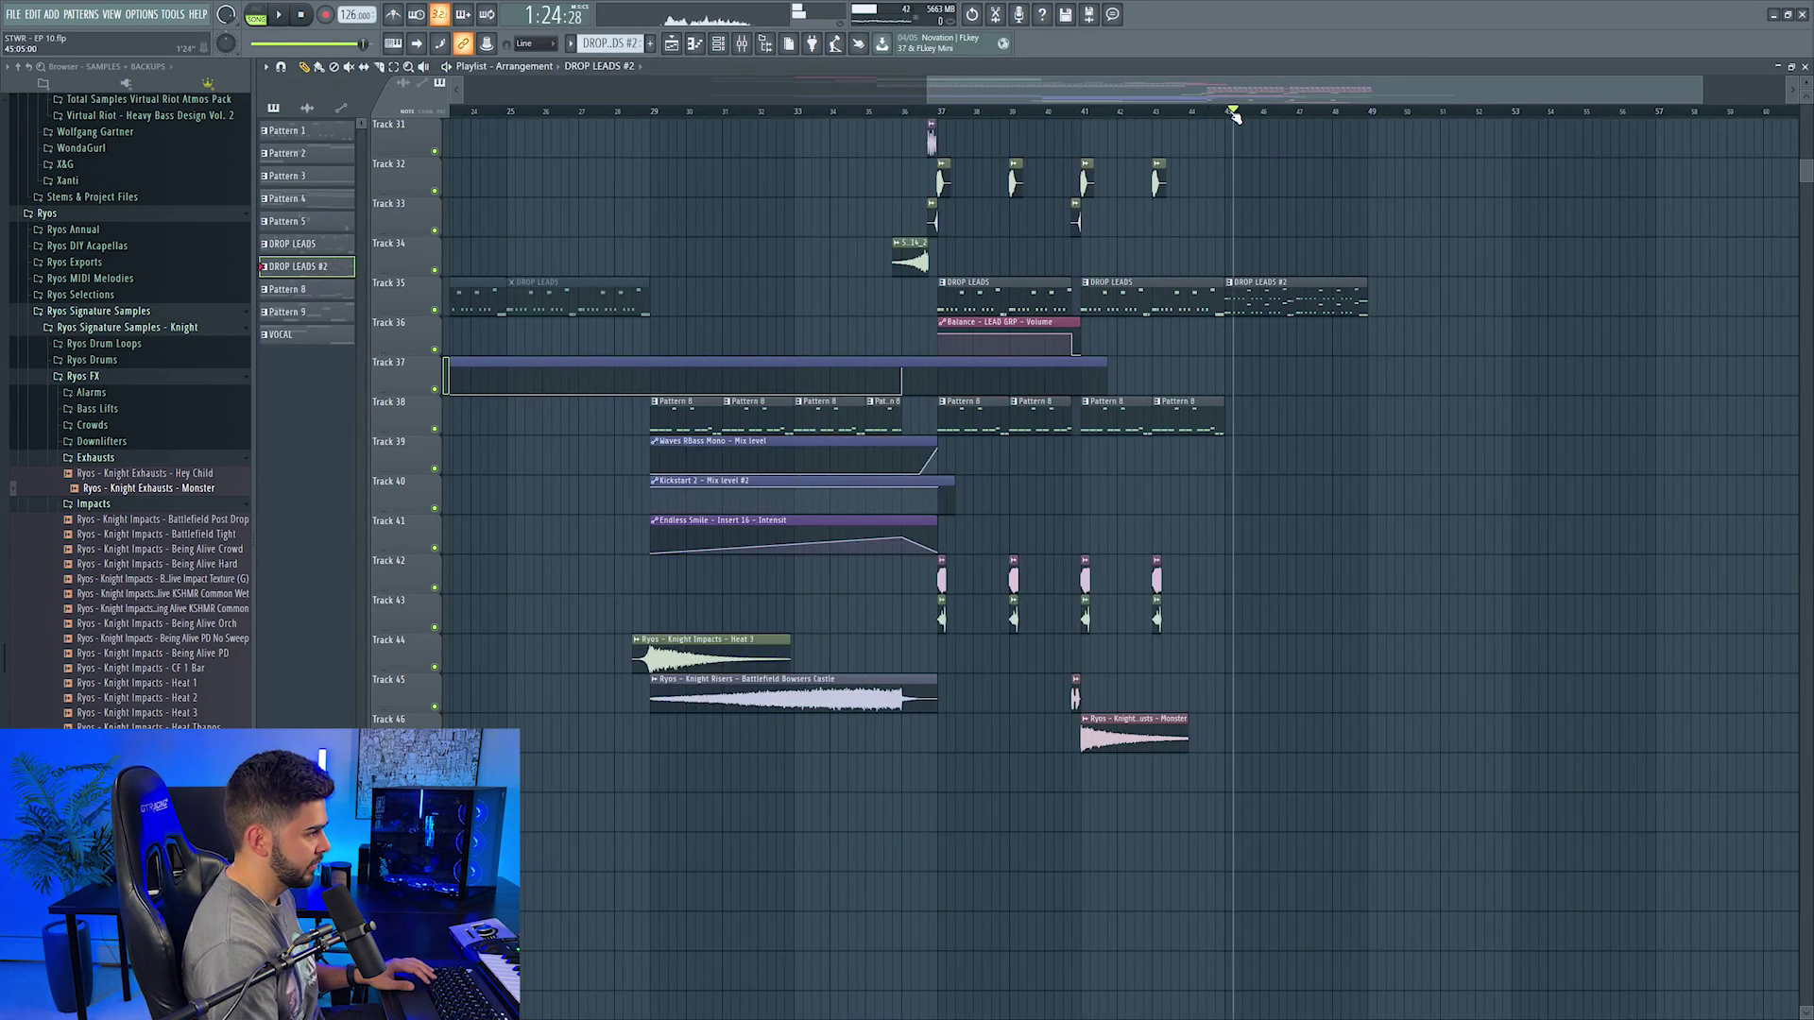
# Step: Audition the DROP LEADS #2 pattern from bar 45 and copy the drum clips on Tracks 23 to 30 to bar 47
pyautogui.press('space')
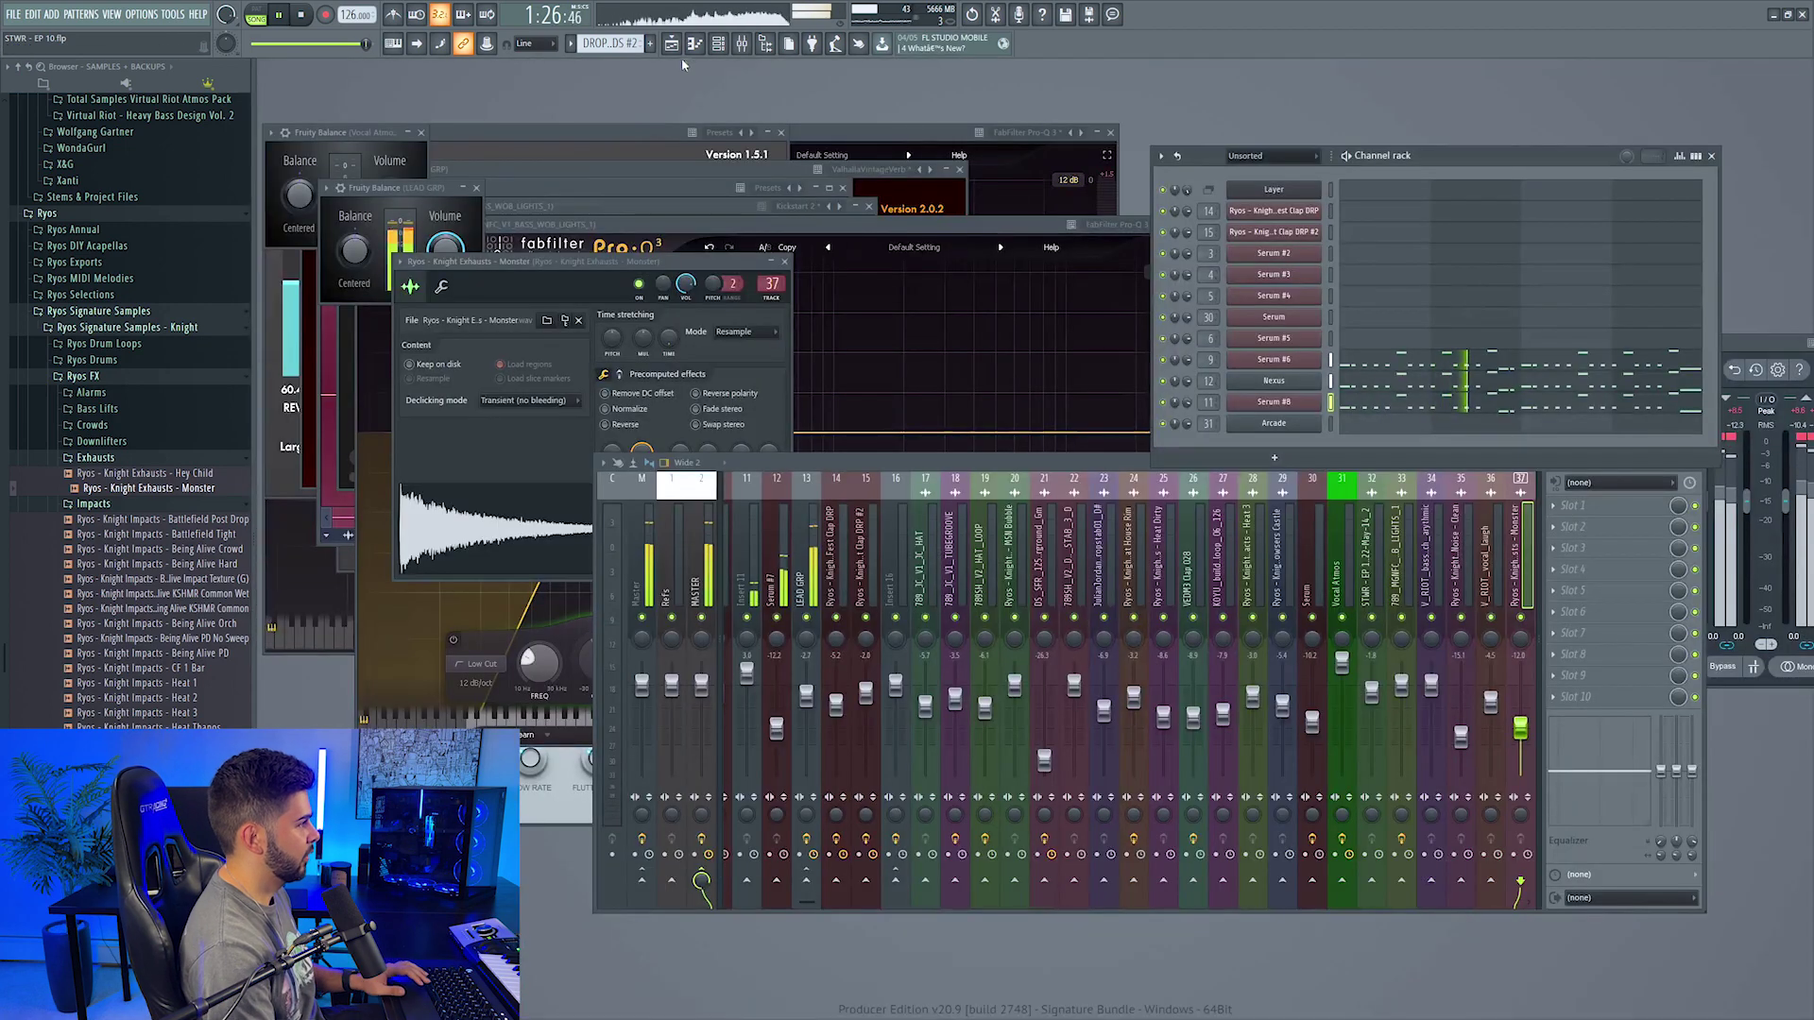
pyautogui.press('F7')
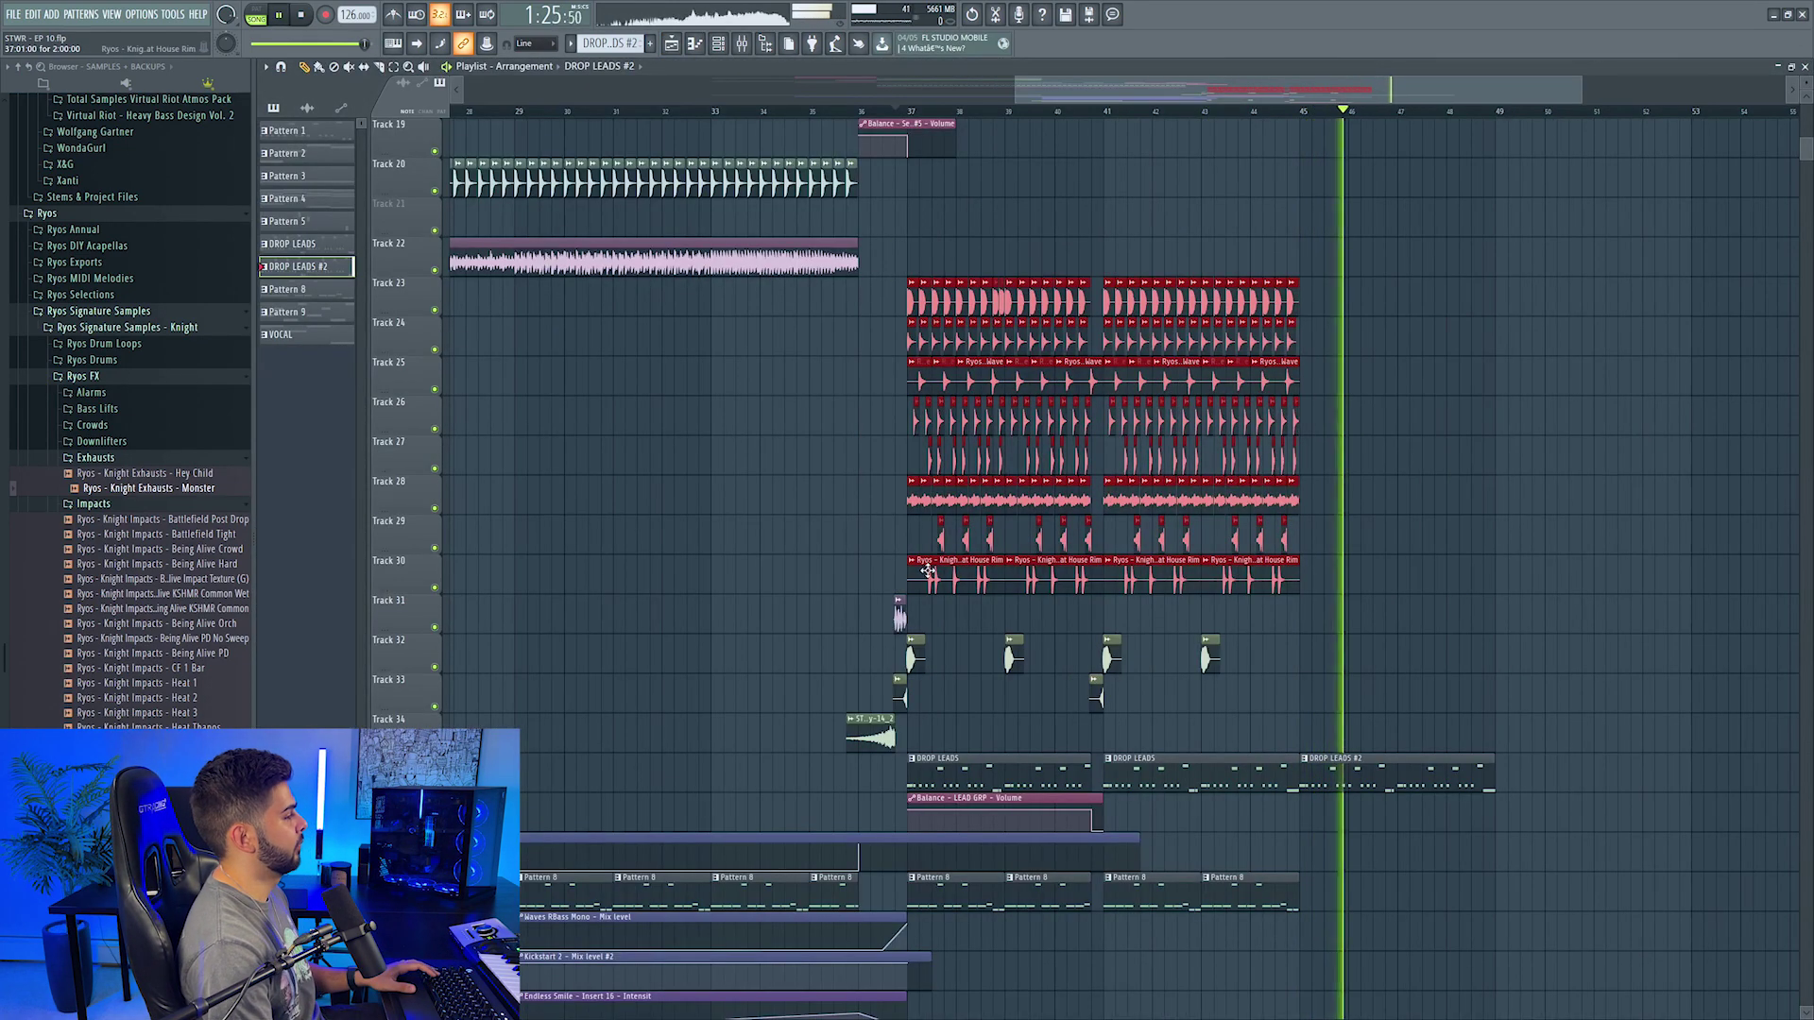
pyautogui.moveTo(1234, 583); pyautogui.dragTo(1320, 573)
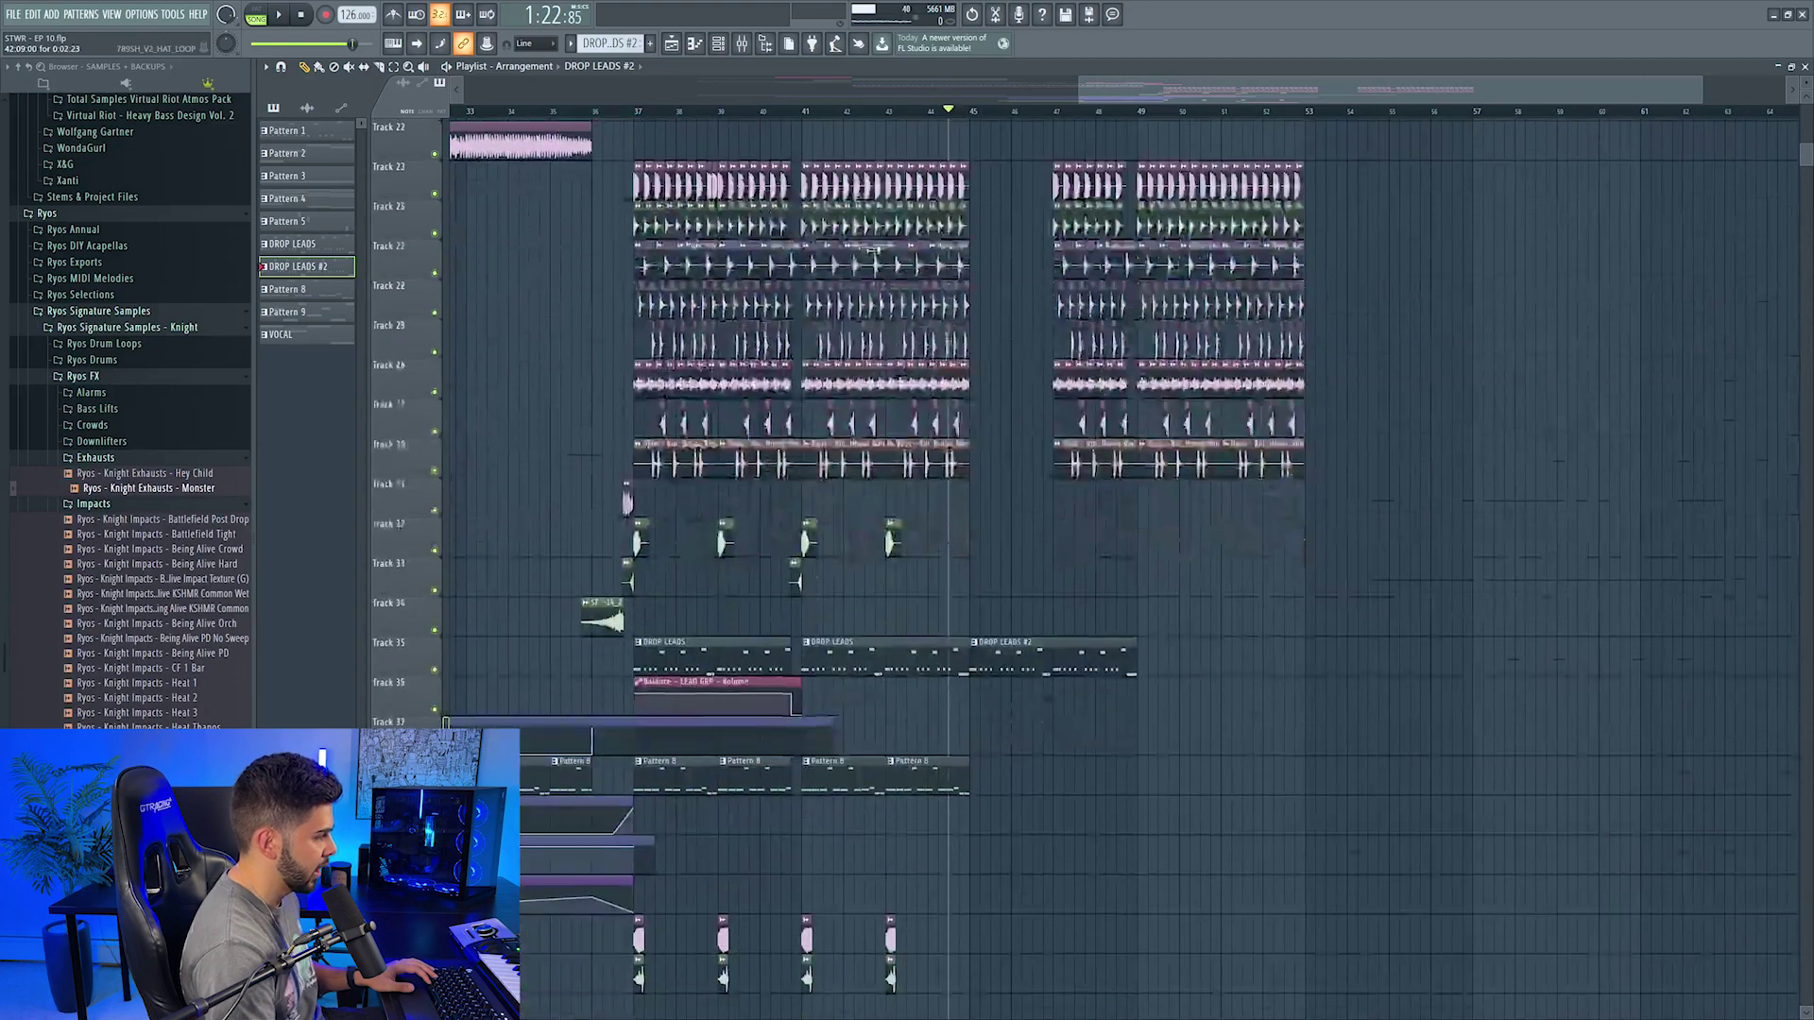
pyautogui.scroll(1, 873, 249)
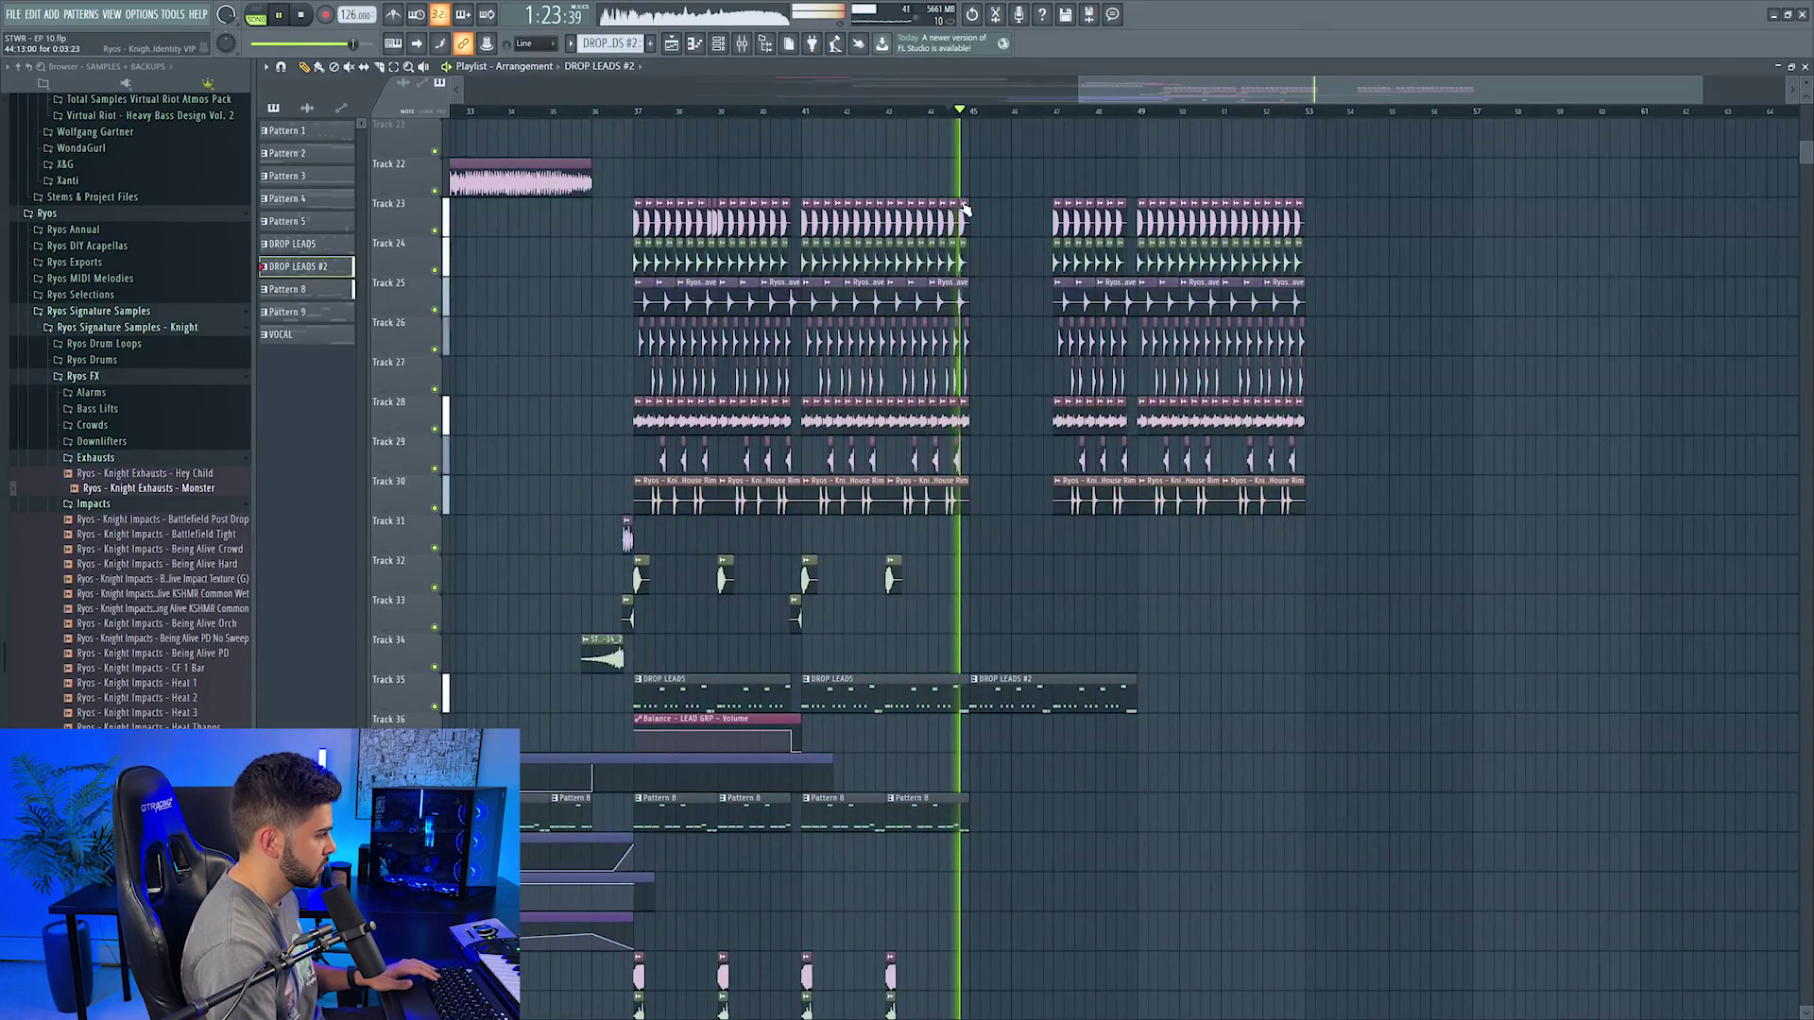
# Step: Extend the Kickstart 2 - Mix level automation to bar 51, holding its level high until a sharp drop at bar 47
pyautogui.scroll(-4, 610, 636)
pyautogui.press('space')
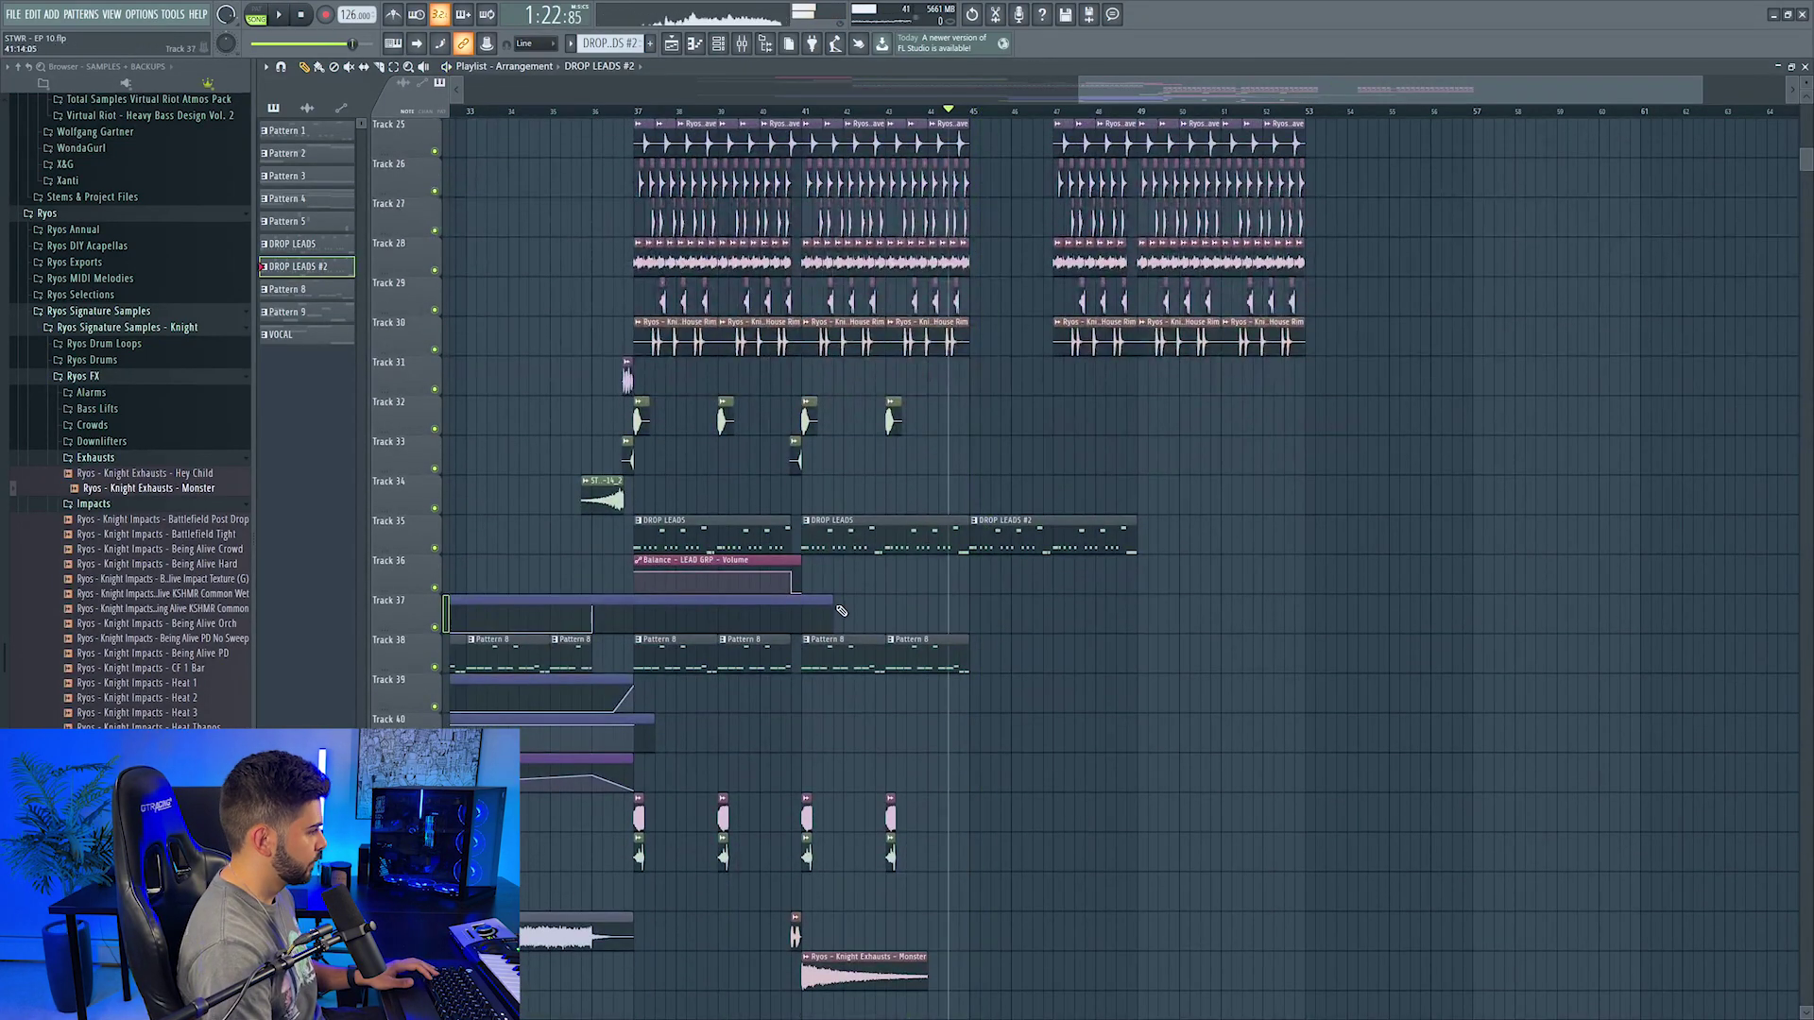
pyautogui.hotkey('ctrl', 'z')
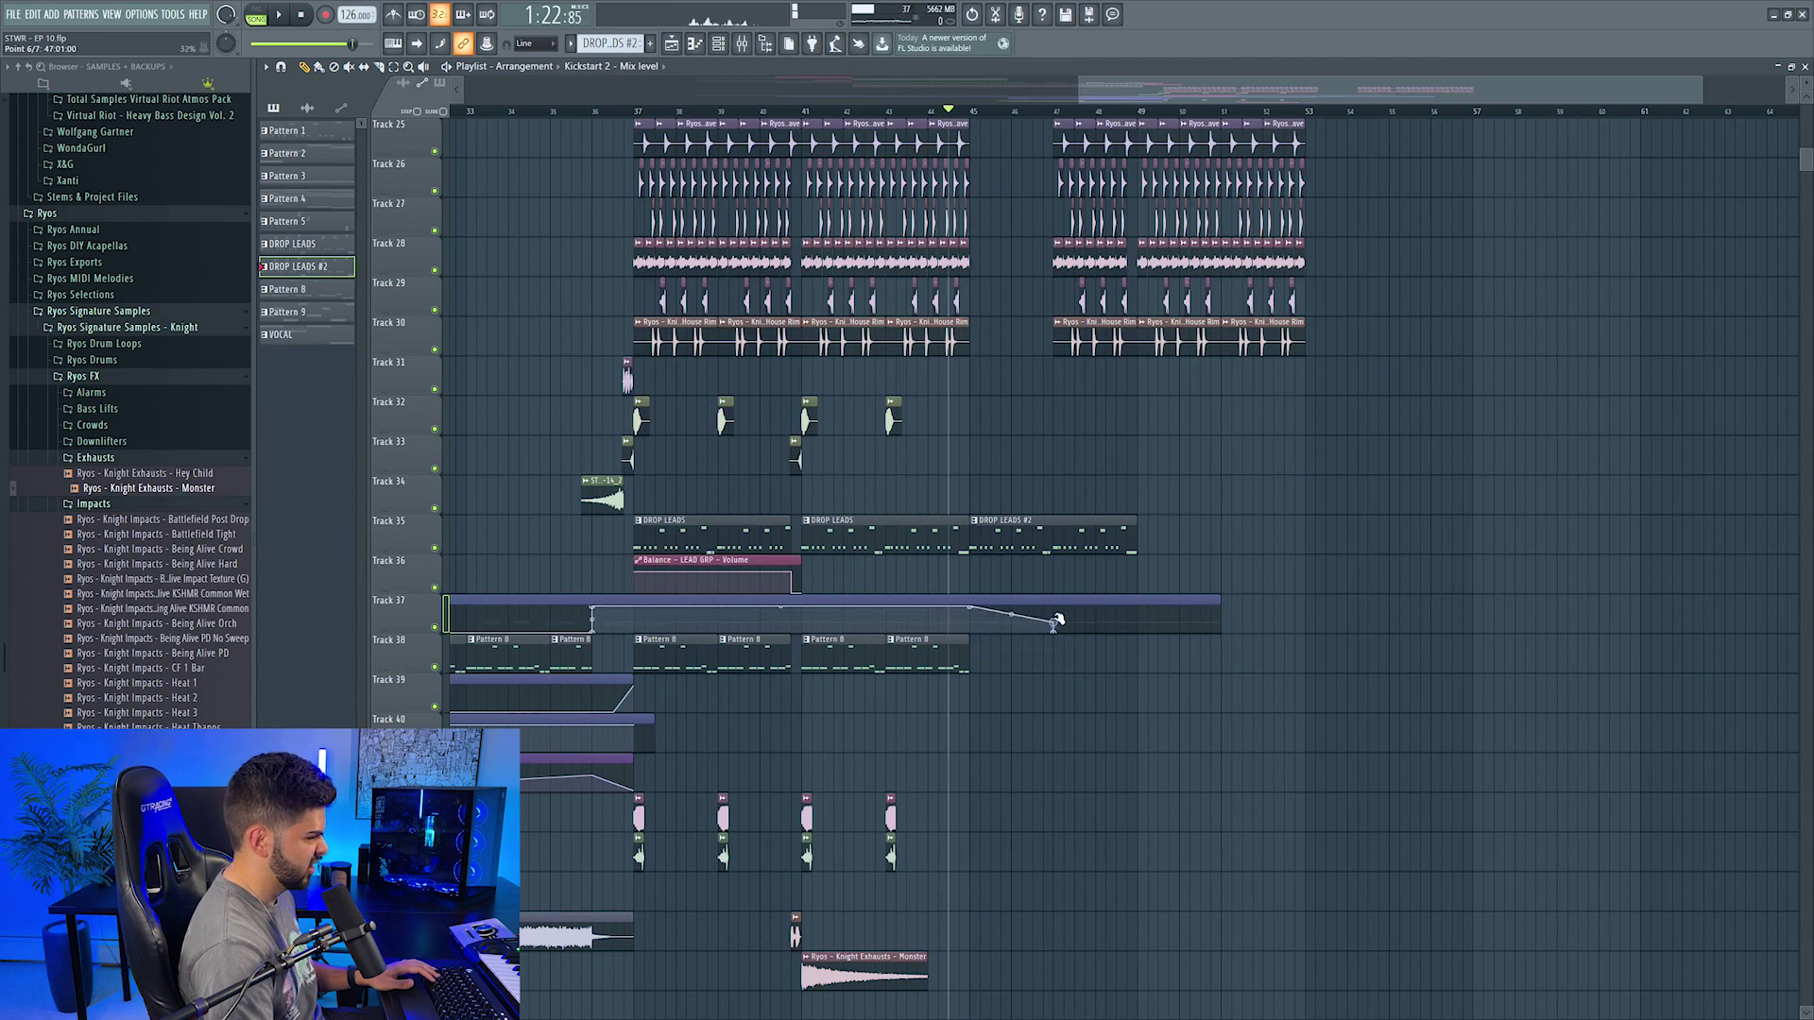
pyautogui.press('space')
pyautogui.moveTo(1058, 619); pyautogui.dragTo(1066, 609)
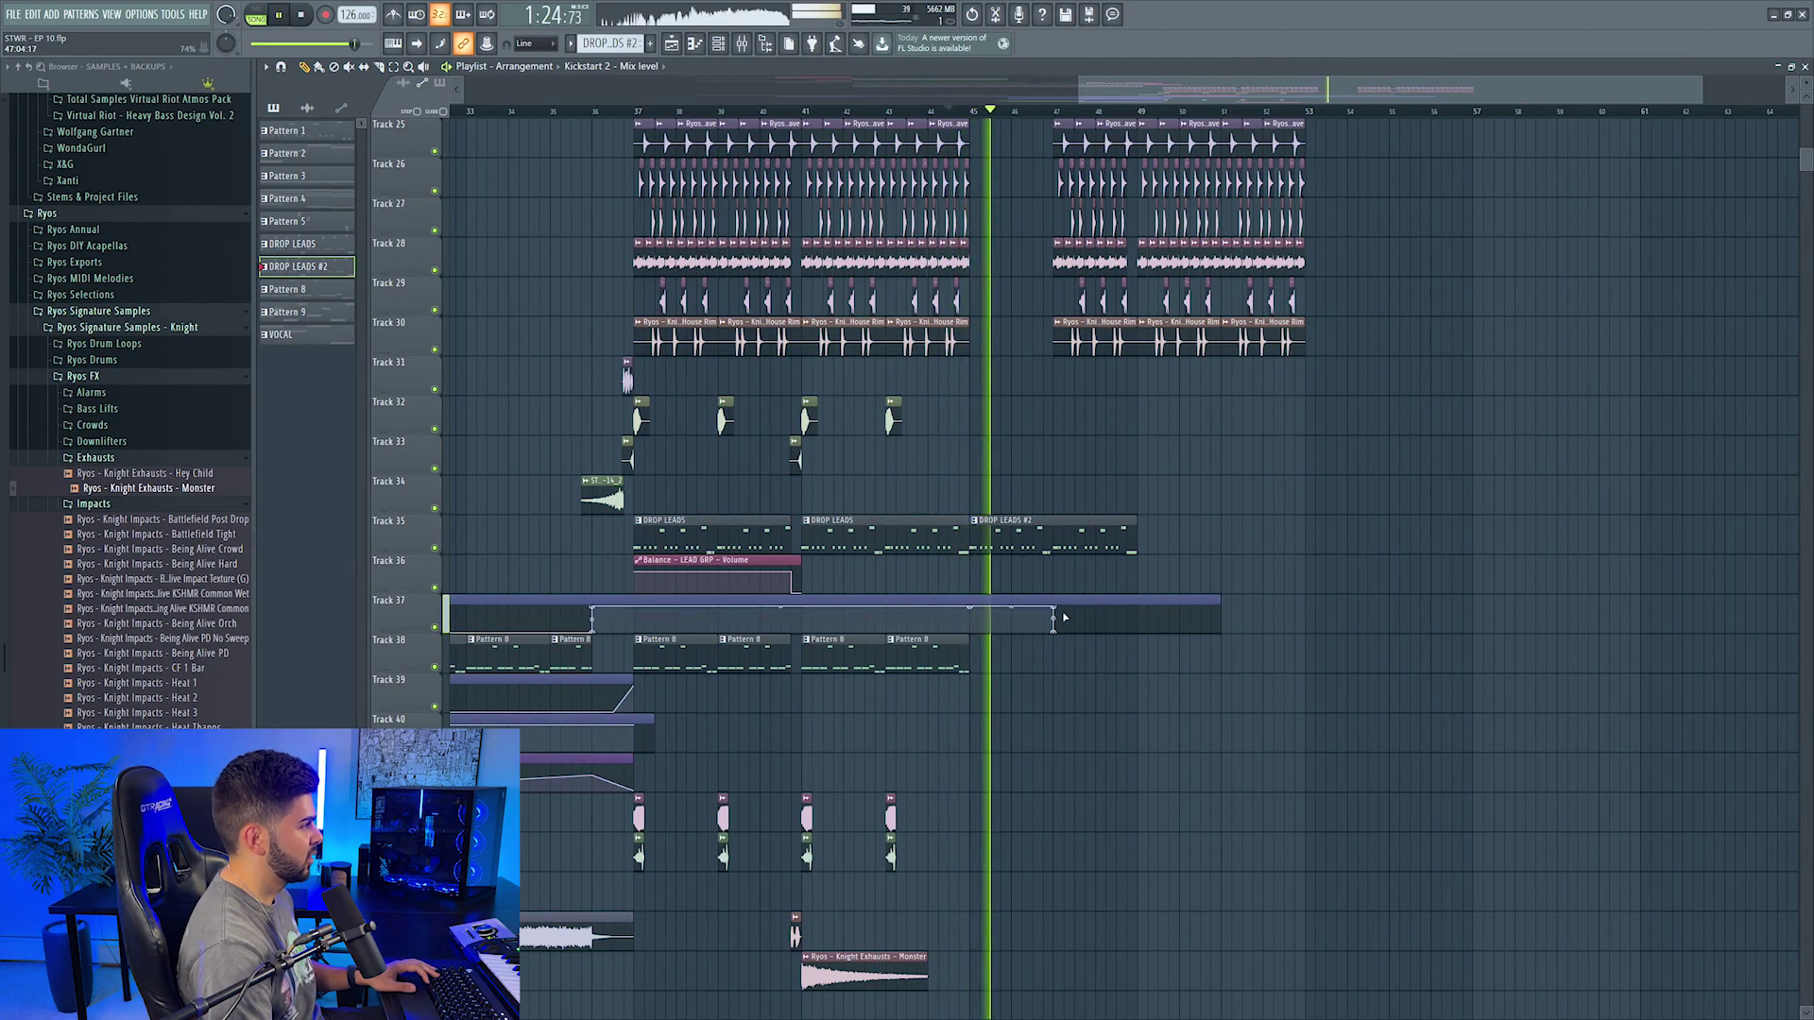
pyautogui.press('space')
# Step: Insert a track at Track 36 for the LEAD GRP OneKnob Filter automation over bars 41 to 47 and raise its bar 45 point
pyautogui.scroll(-2, 567, 529)
pyautogui.rightClick(409, 479)
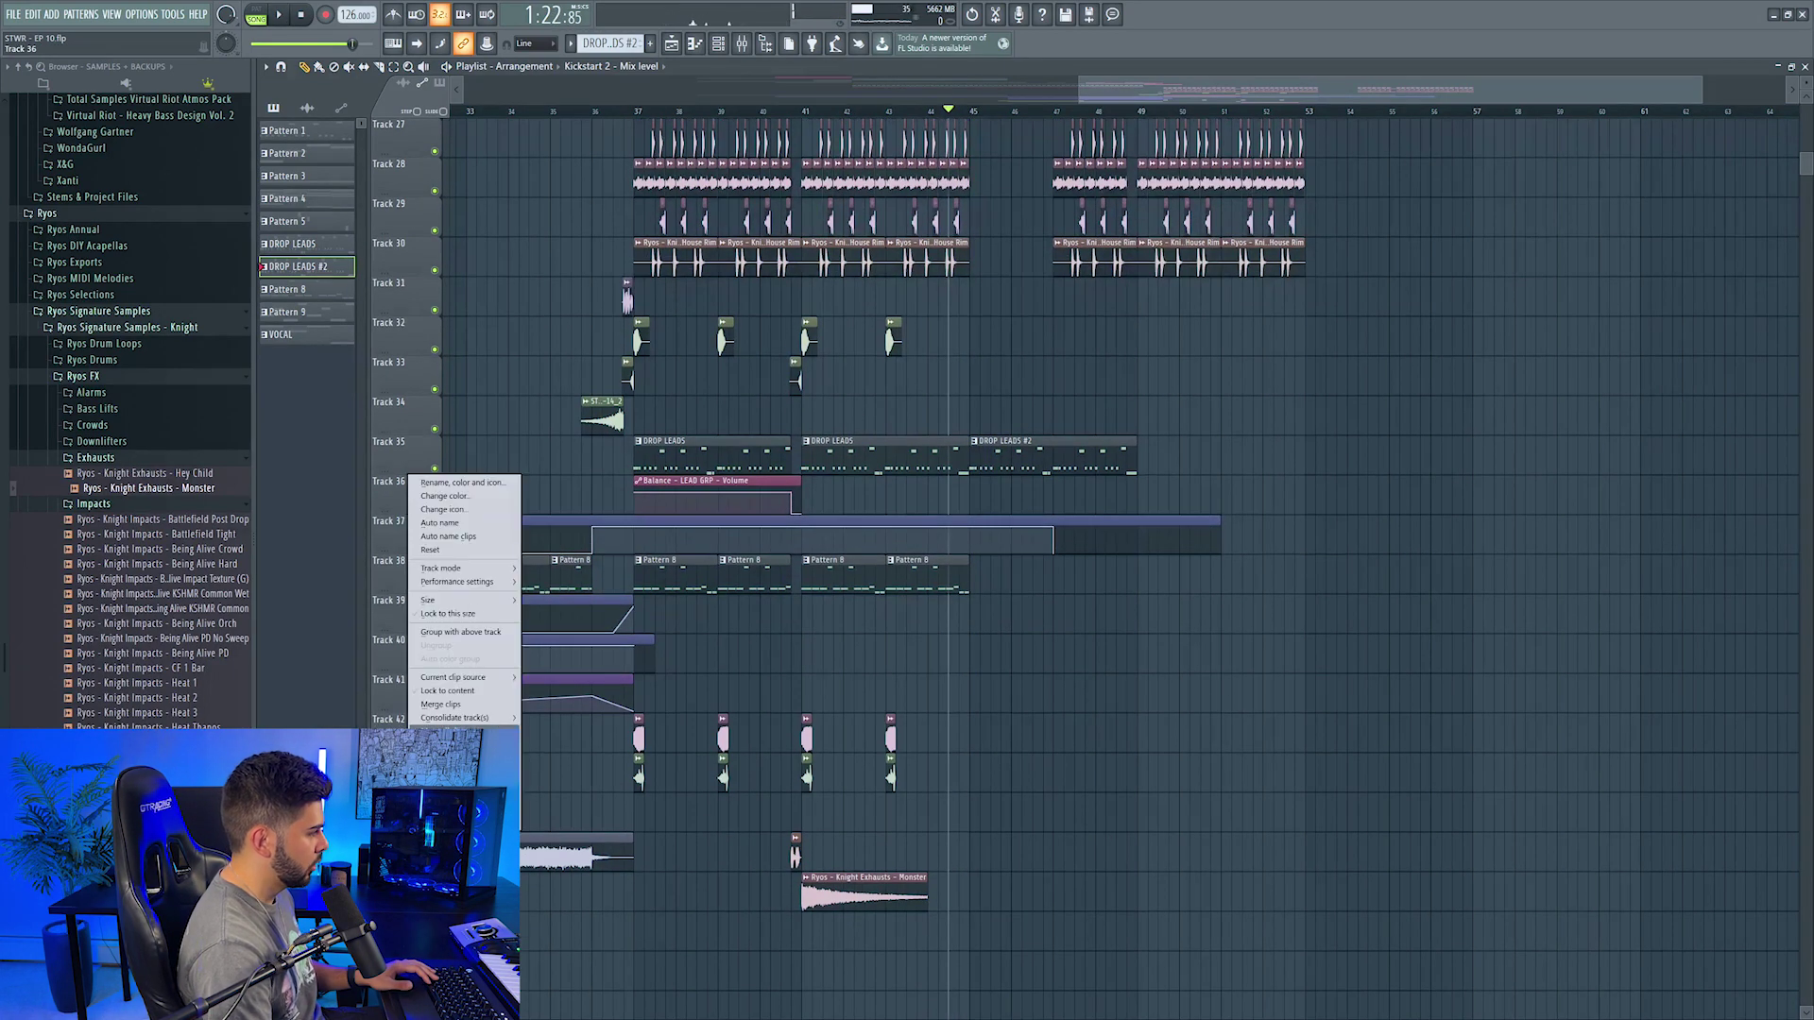
pyautogui.click(480, 735)
pyautogui.moveTo(807, 113); pyautogui.dragTo(943, 123)
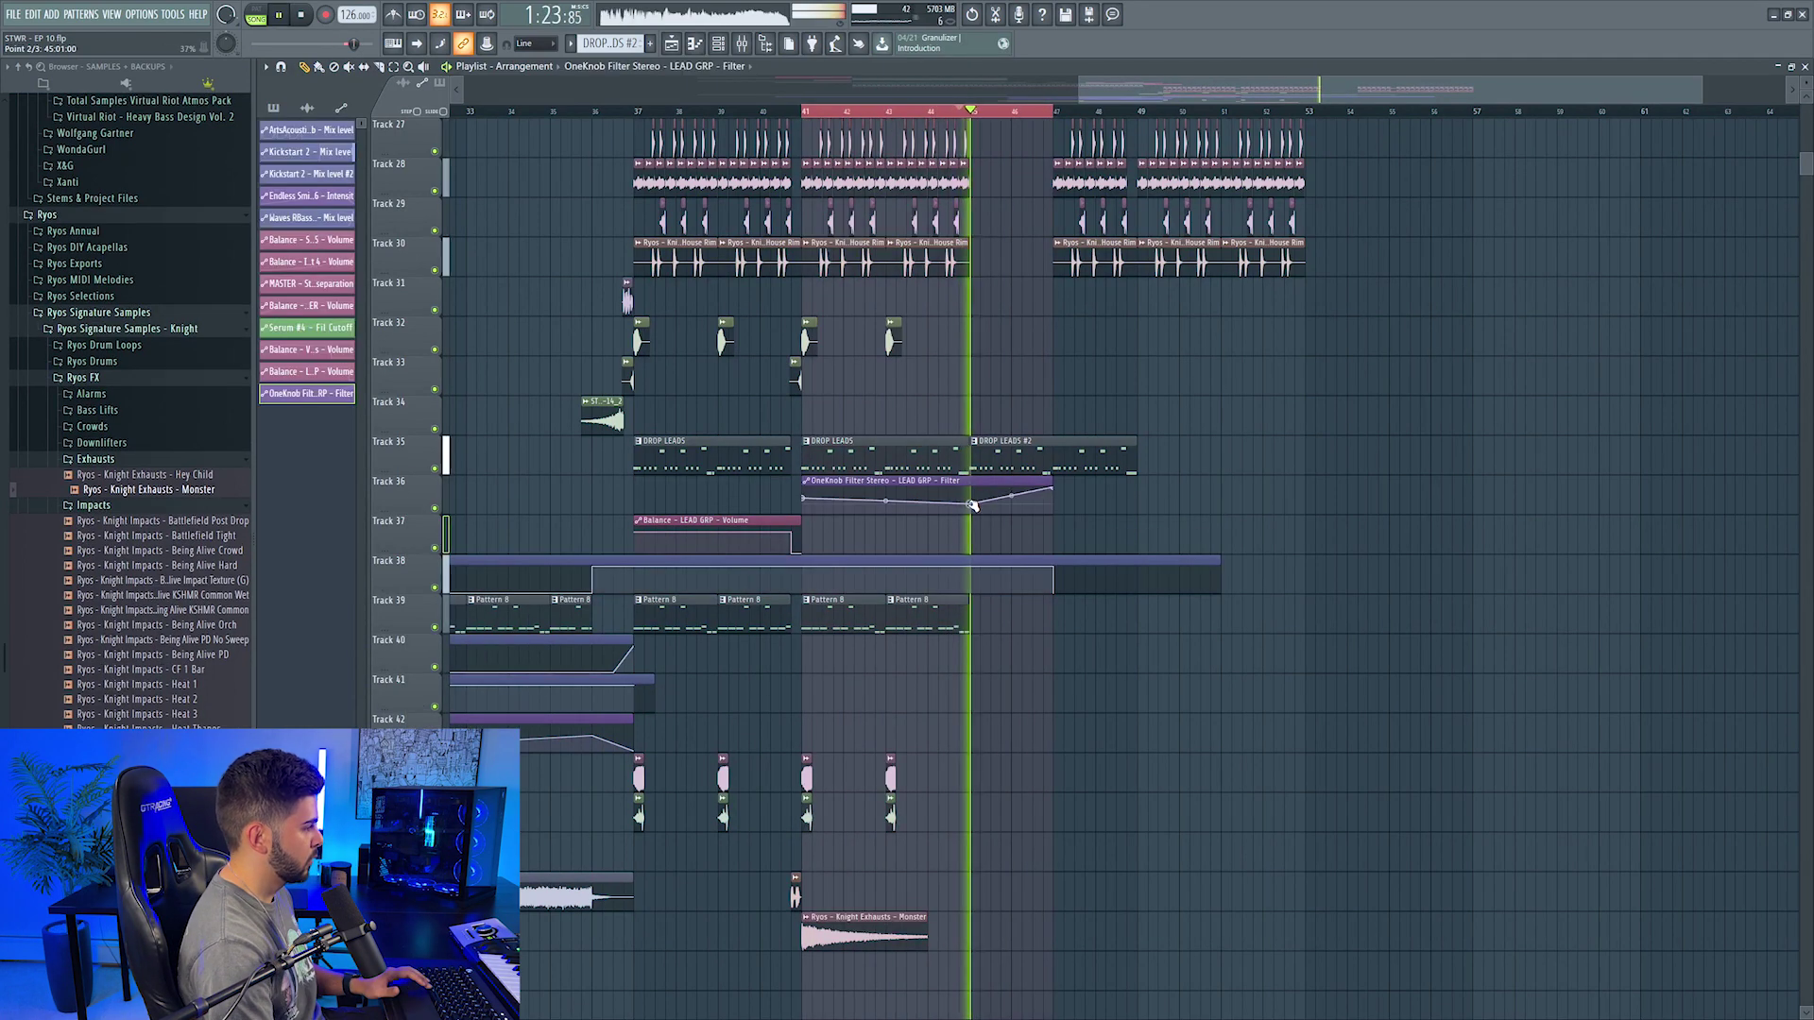
pyautogui.moveTo(971, 505); pyautogui.dragTo(969, 495)
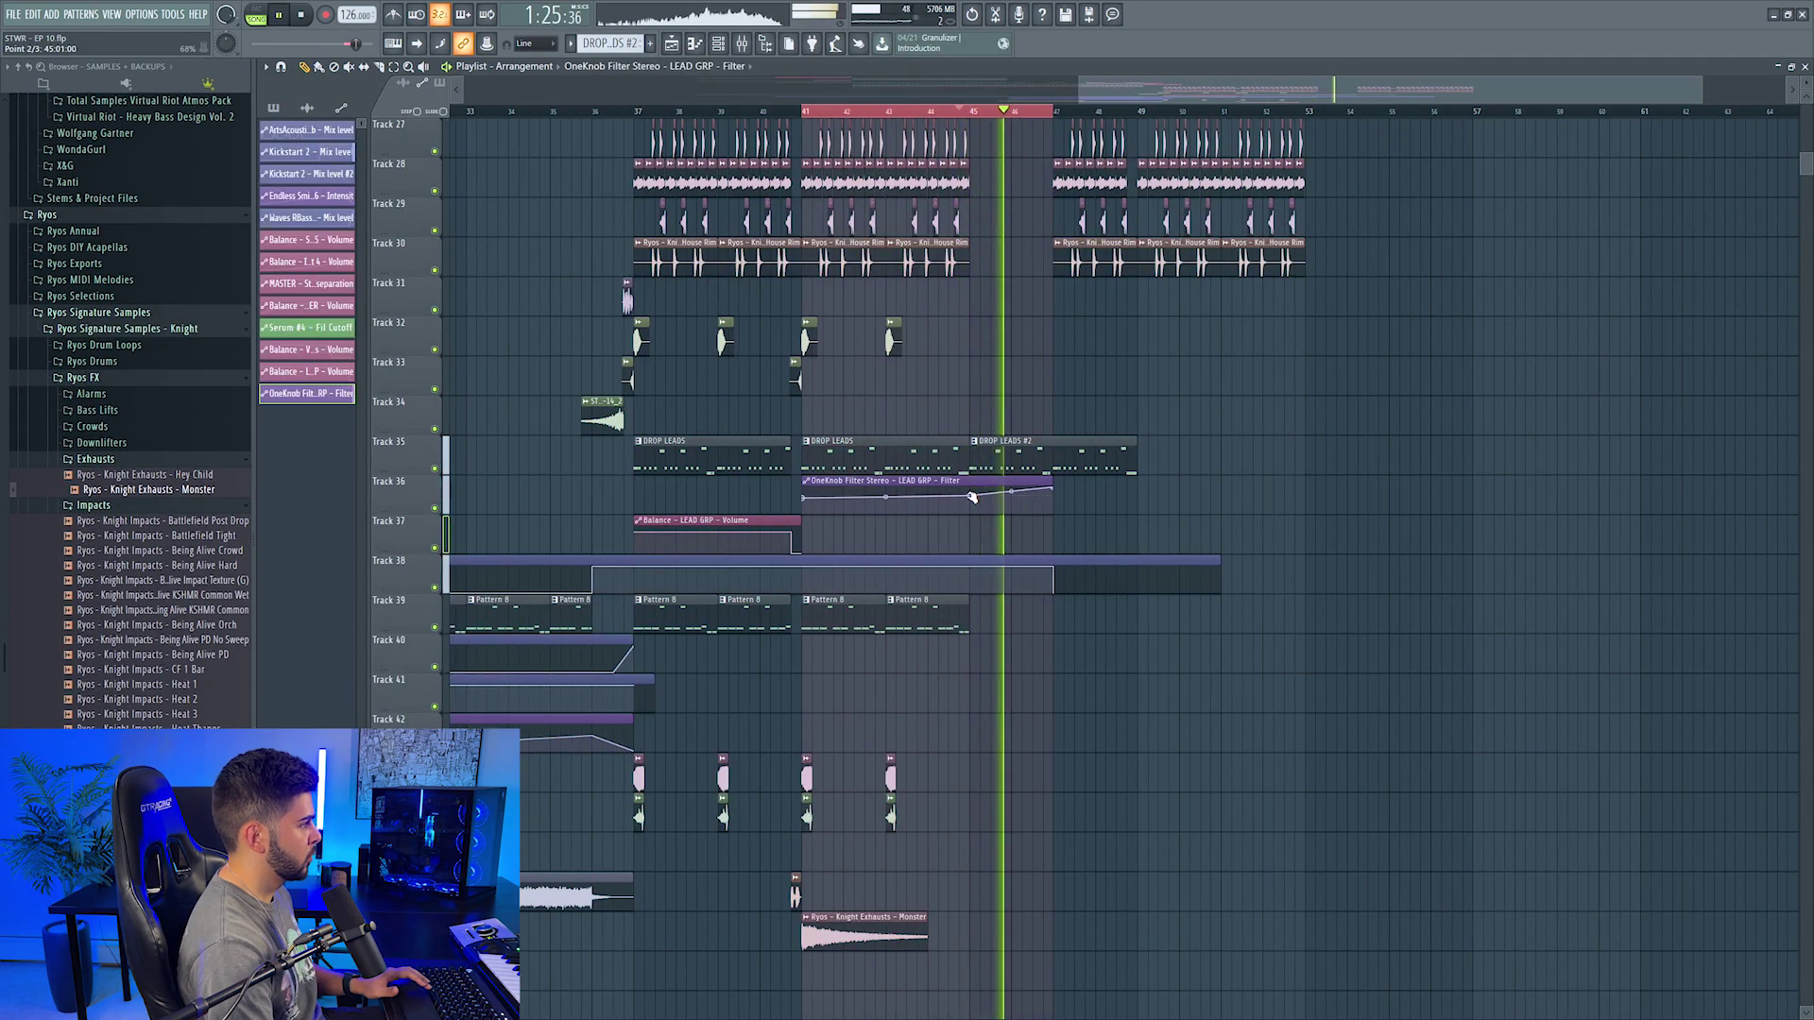
# Step: Extend the Endless Smile - LEAD GRP intensity automation slightly past bar 47 and make it drop at bar 47
pyautogui.rightClick(417, 477)
pyautogui.press('Escape')
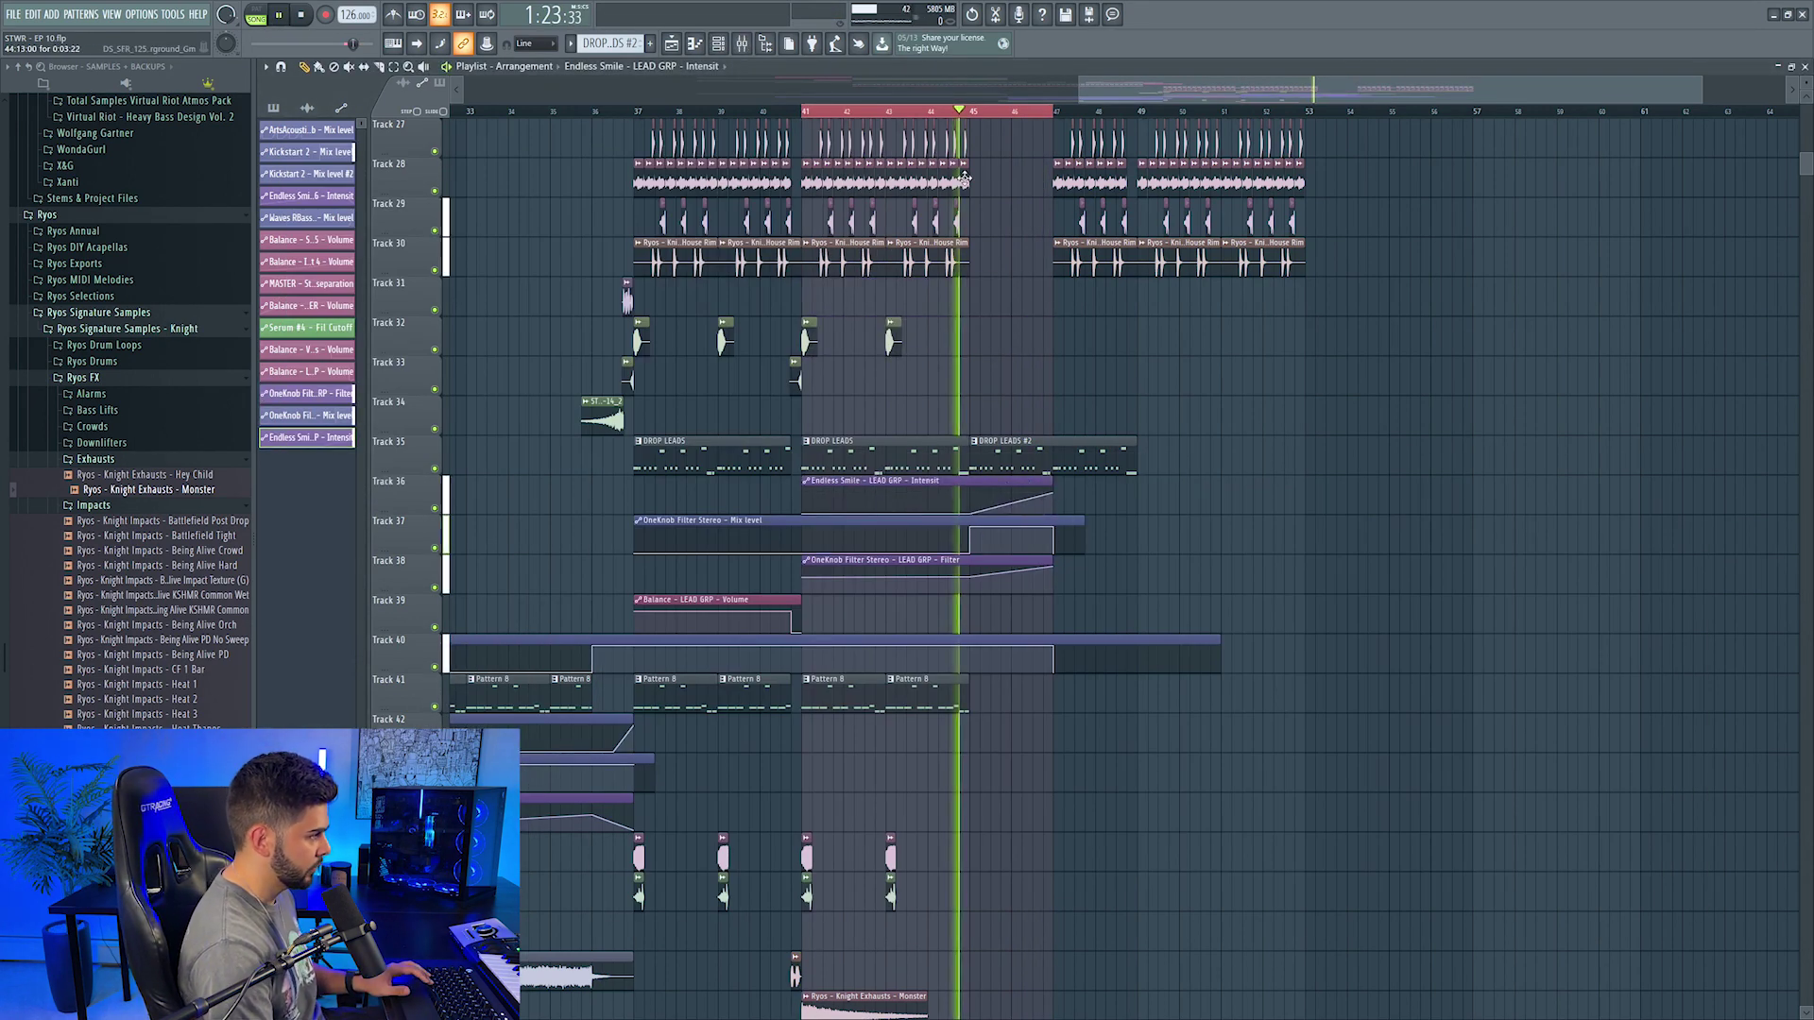
pyautogui.moveTo(1052, 480); pyautogui.dragTo(1063, 480)
pyautogui.rightClick(1054, 510)
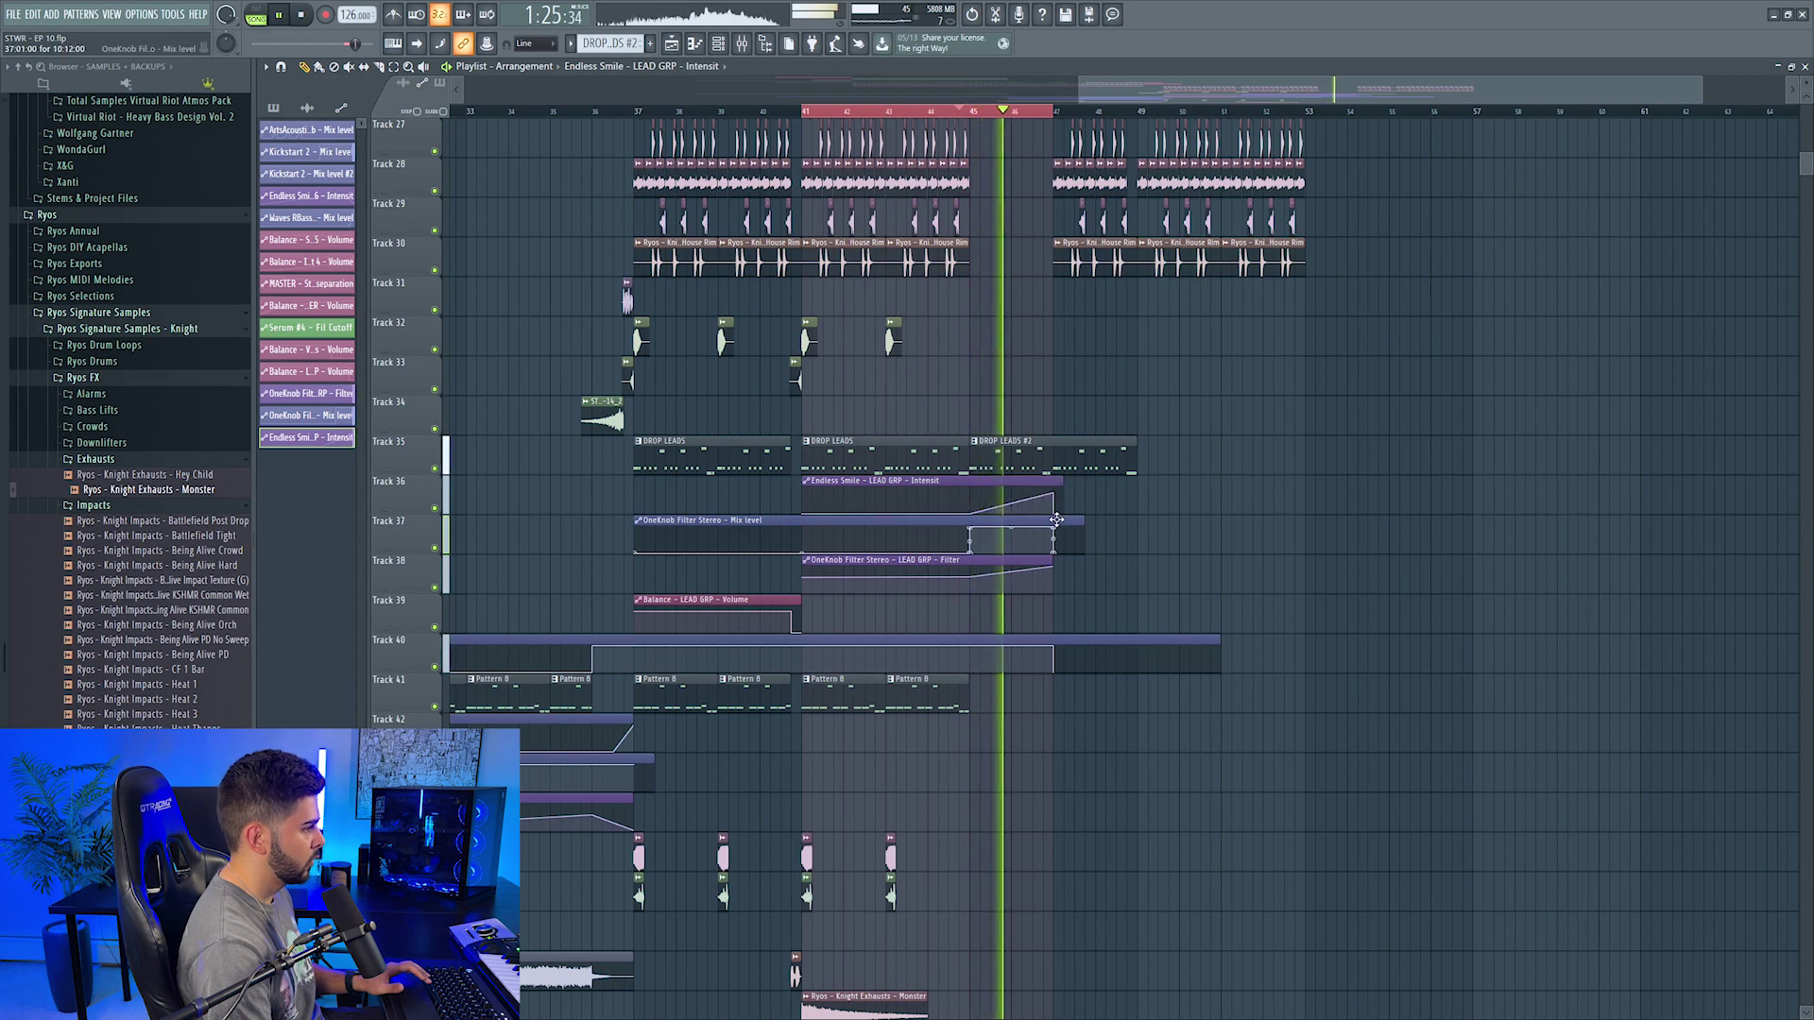
# Step: Trim the DROP LEADS #2 clip to end at bar 47 and copy the DROP LEADS clips to bars 47 and 49
pyautogui.click(1103, 463)
pyautogui.doubleClick(1104, 463)
pyautogui.press('Escape')
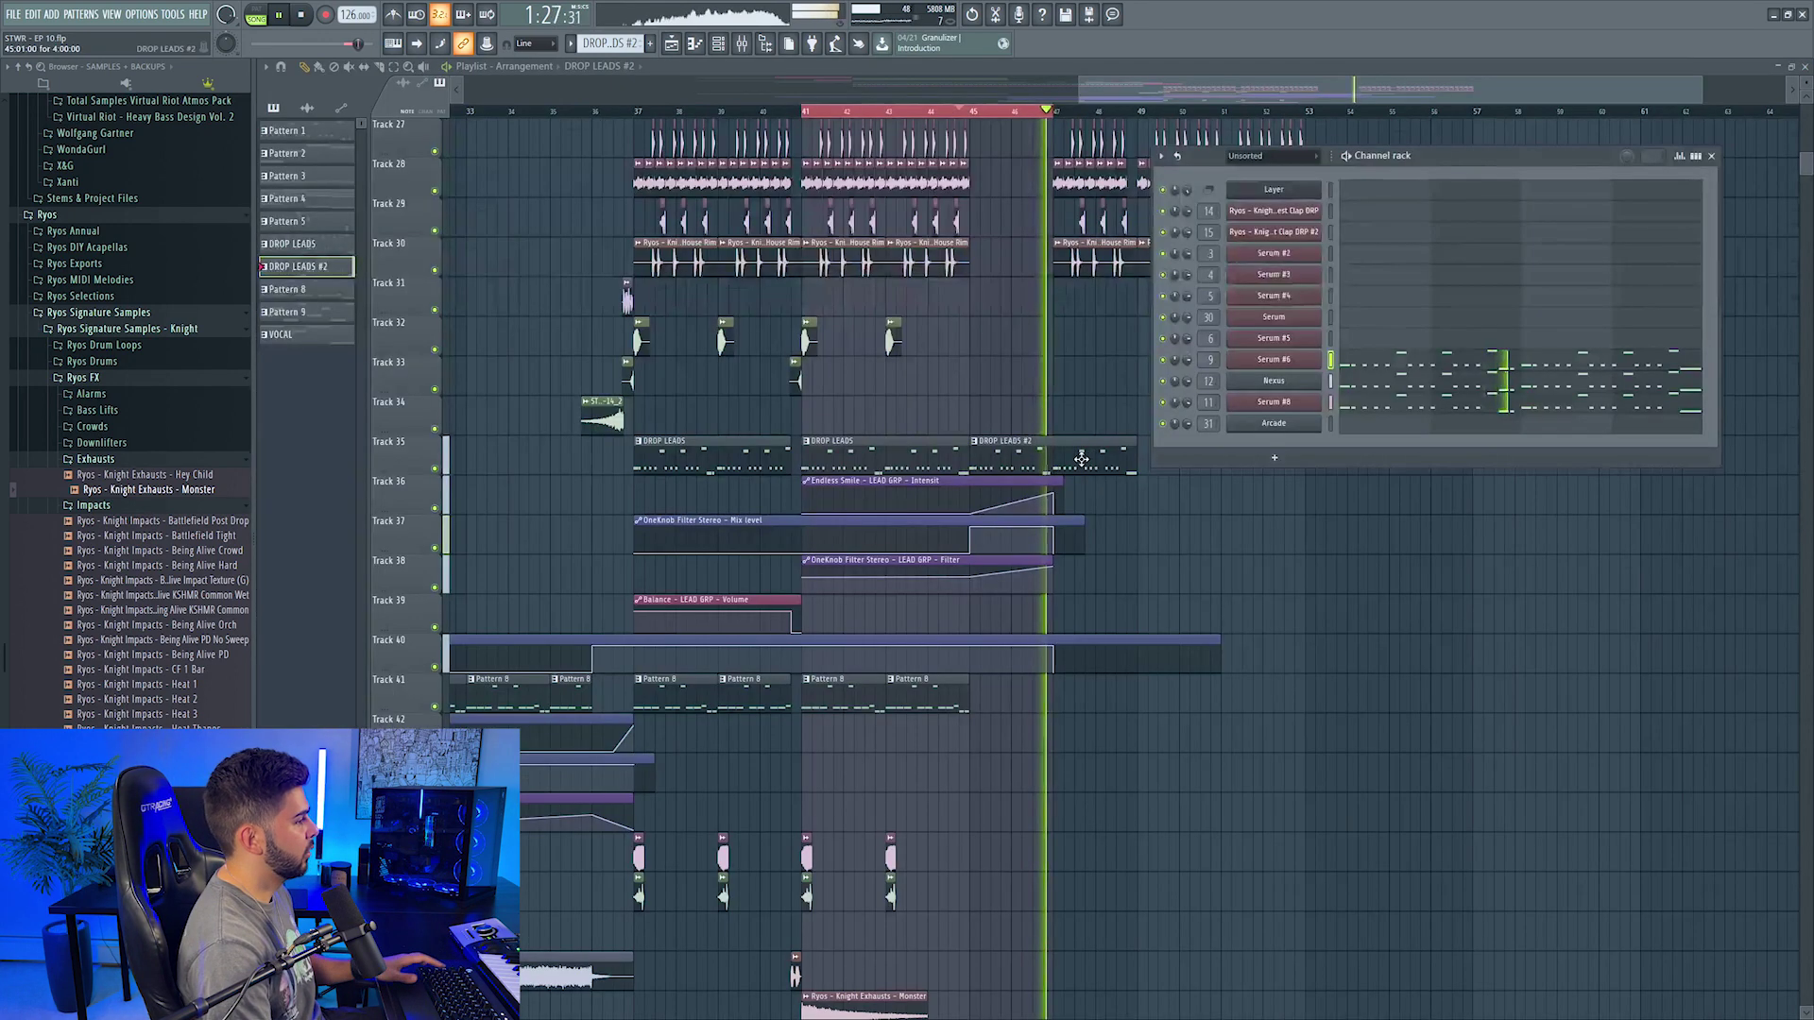
pyautogui.press('Escape')
pyautogui.press('space')
pyautogui.moveTo(1133, 467); pyautogui.dragTo(1052, 467)
pyautogui.moveTo(676, 464); pyautogui.dragTo(846, 464)
pyautogui.moveTo(669, 463); pyautogui.dragTo(1007, 397)
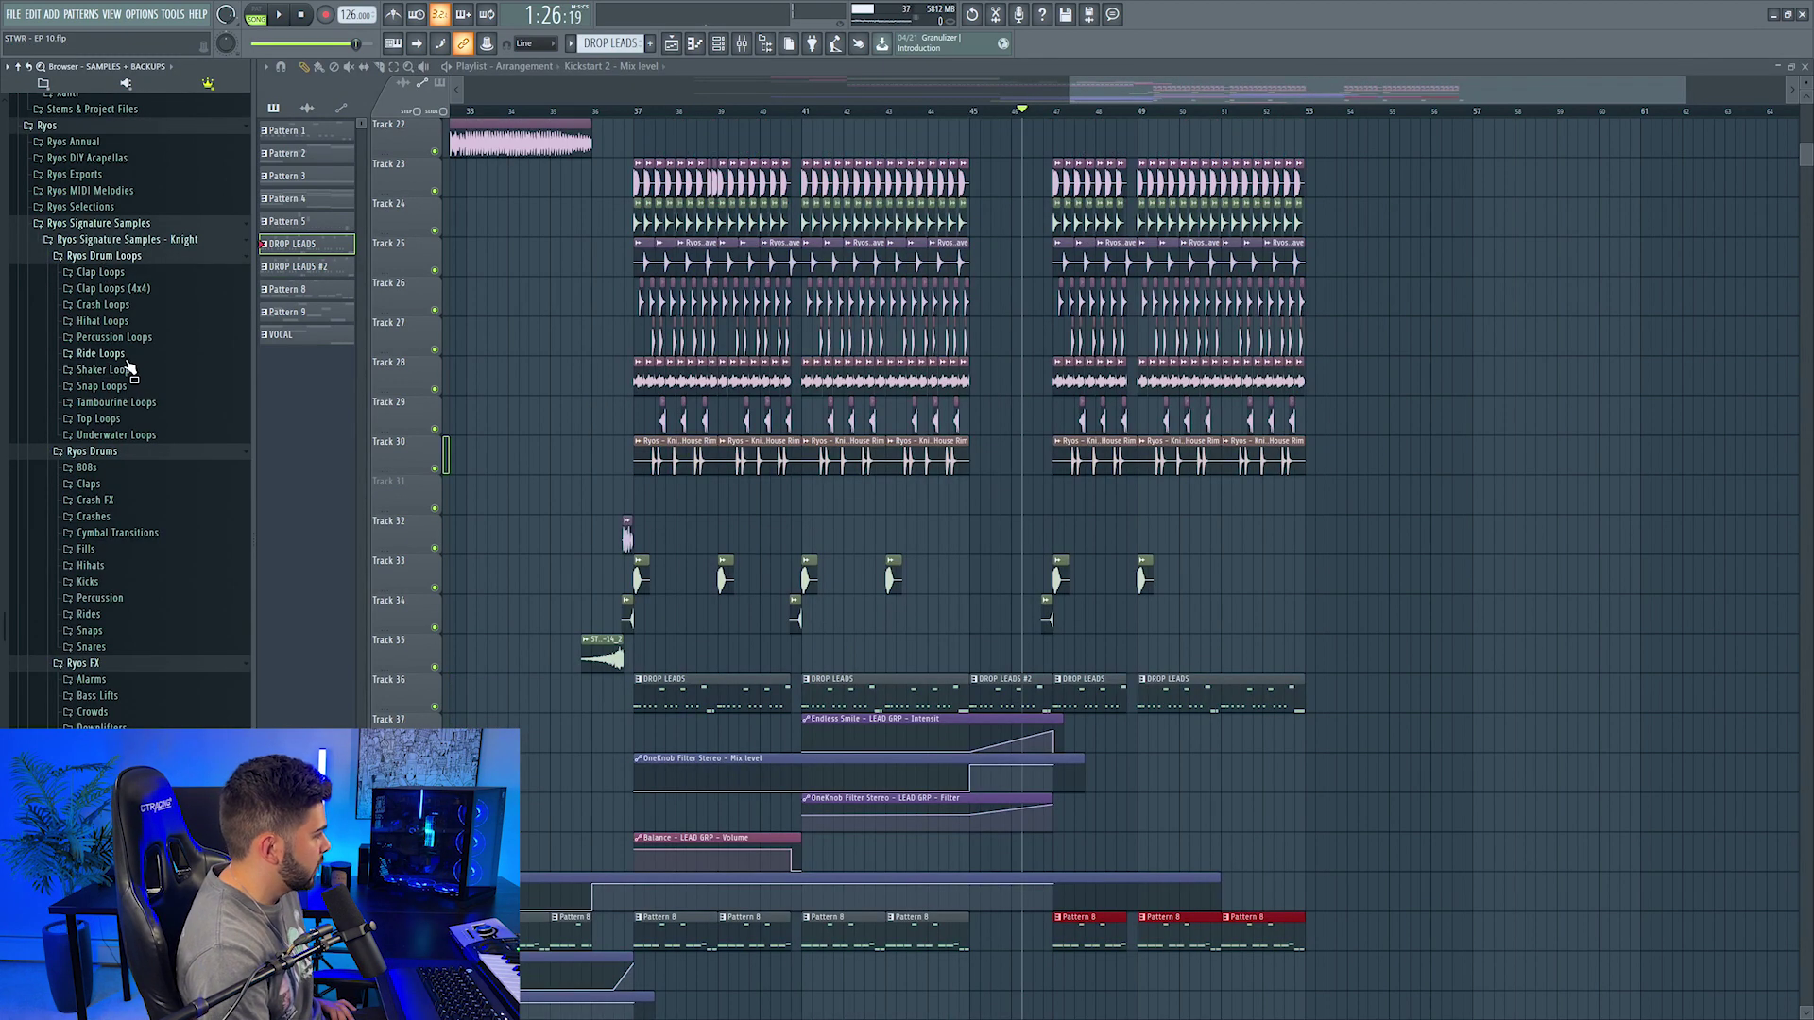
# Step: Place the Knight Ride Loops - Monster DRP sample on Track 31 at bar 47 and check its level in the mixer
pyautogui.click(100, 354)
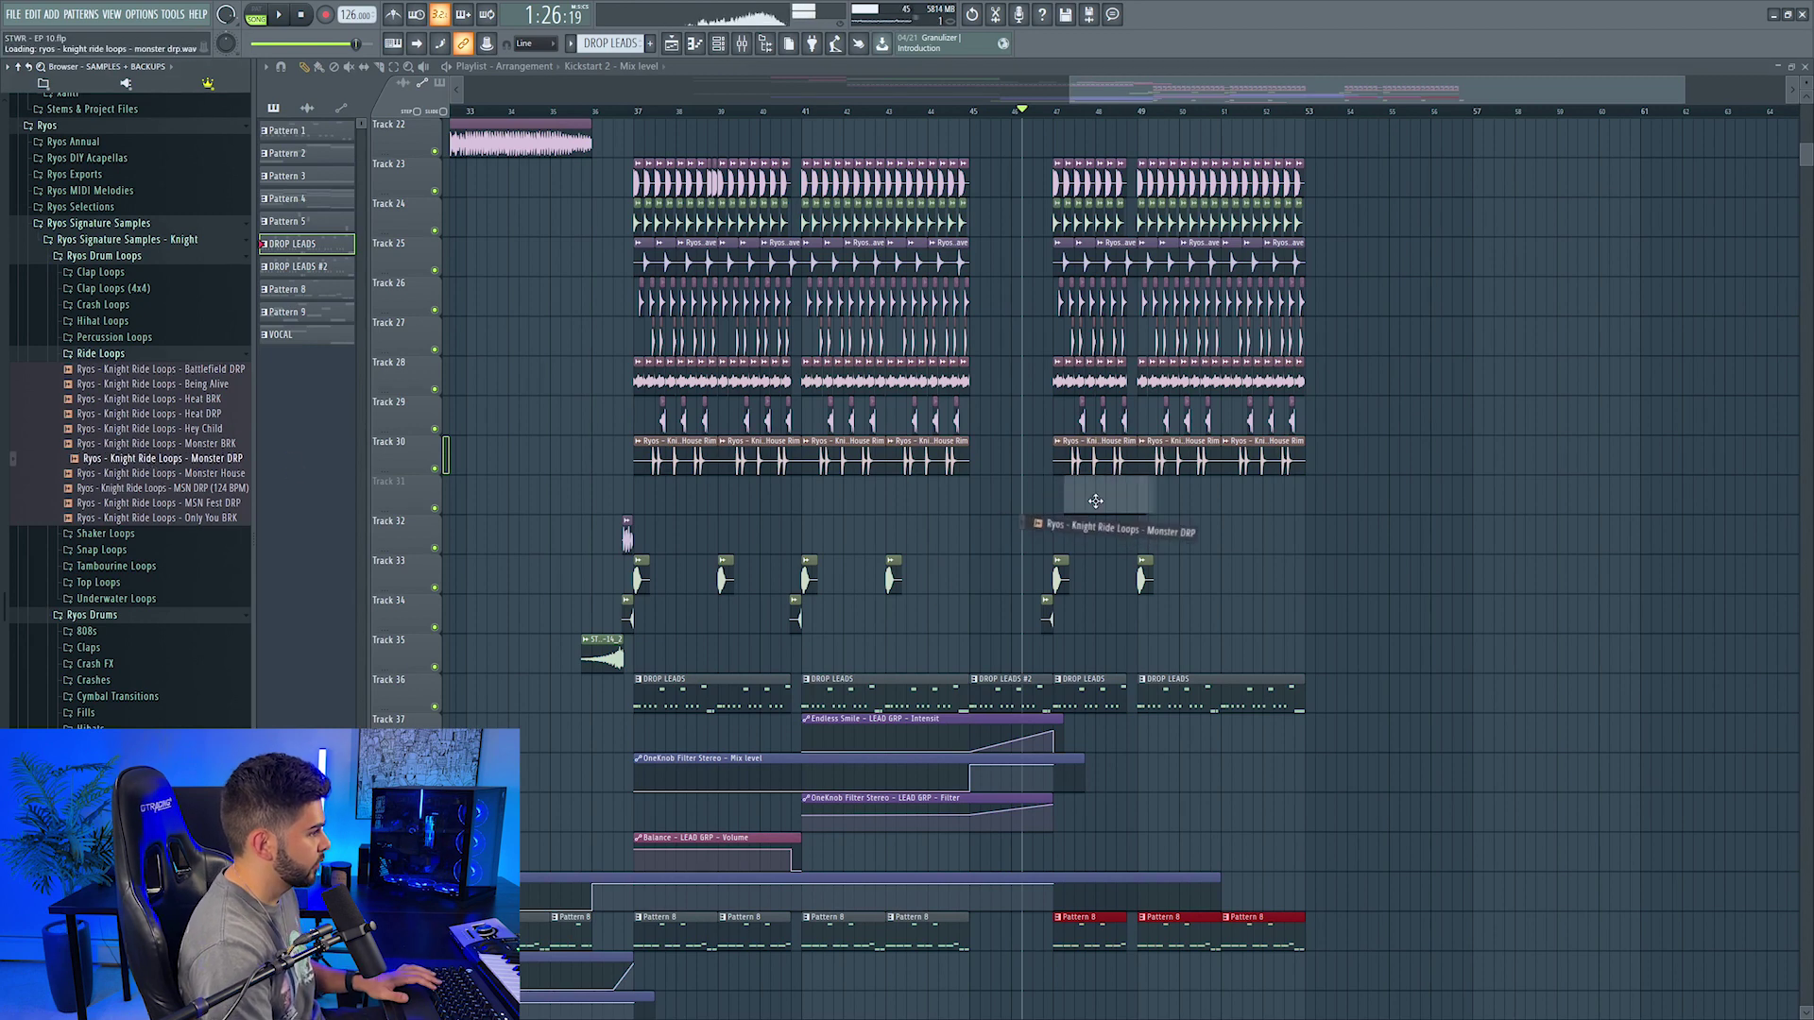
pyautogui.moveTo(1095, 501); pyautogui.dragTo(1095, 500)
pyautogui.press('F9')
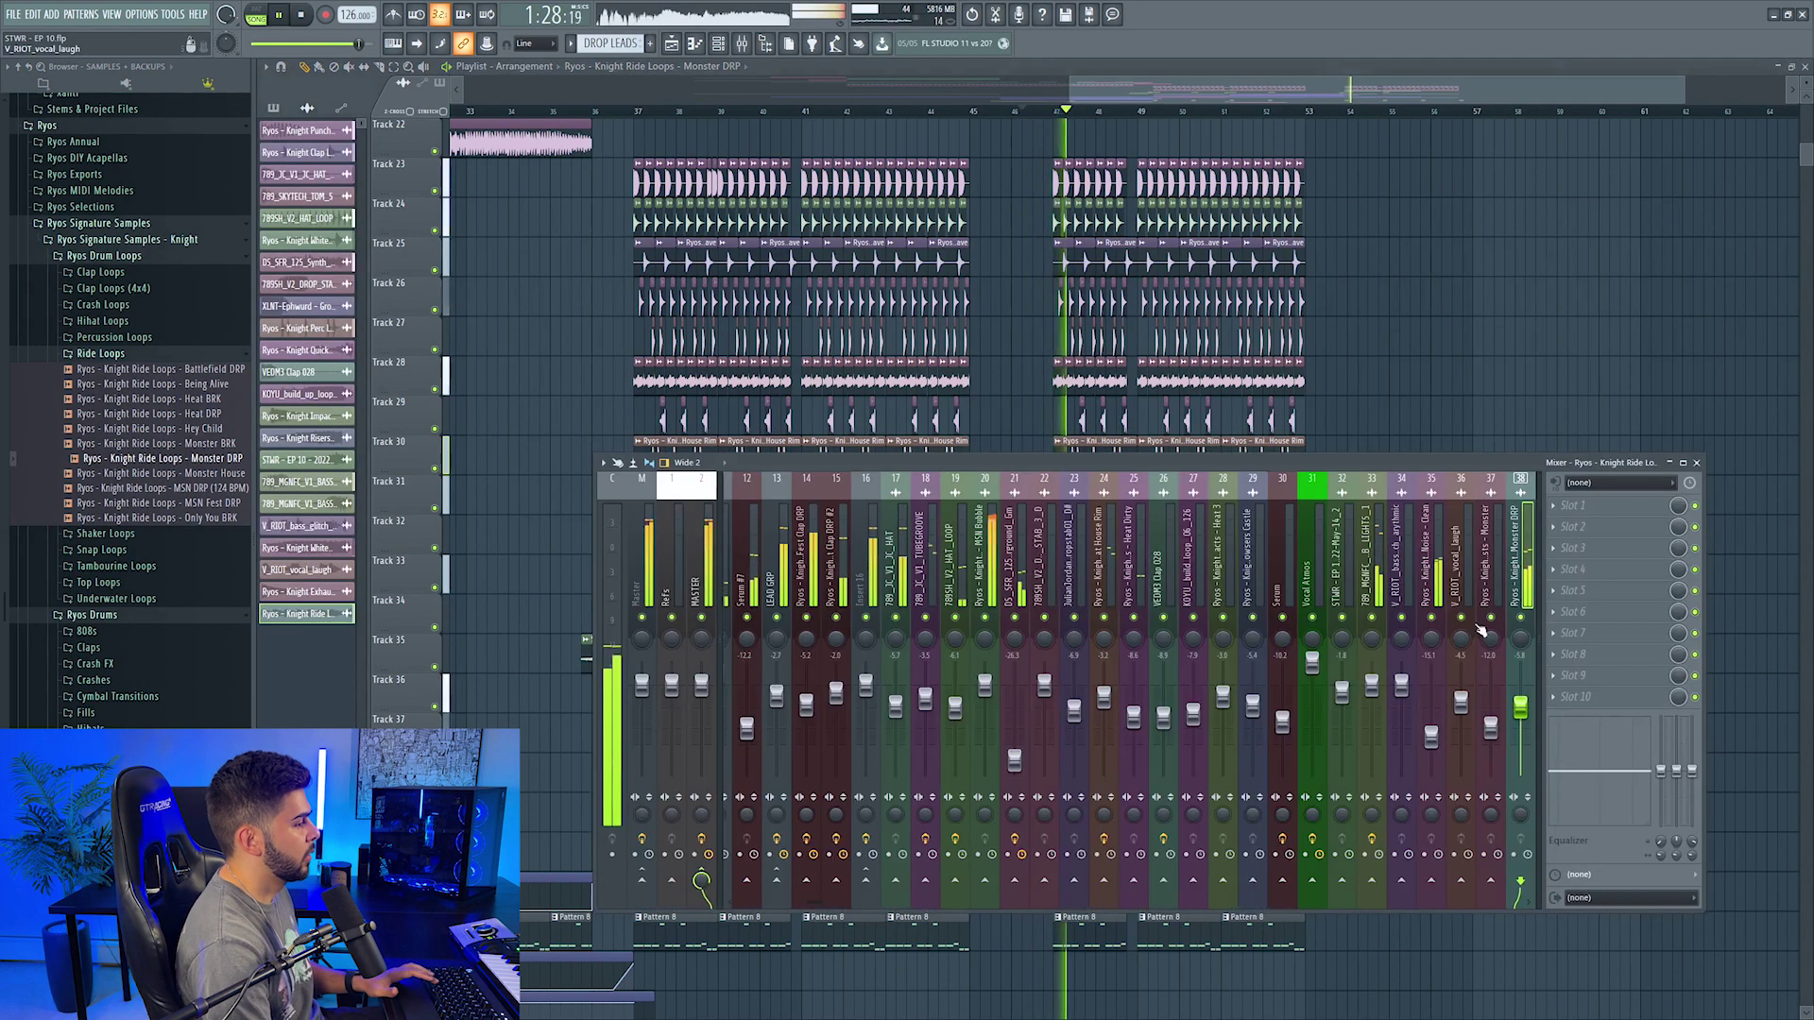
pyautogui.press('F9')
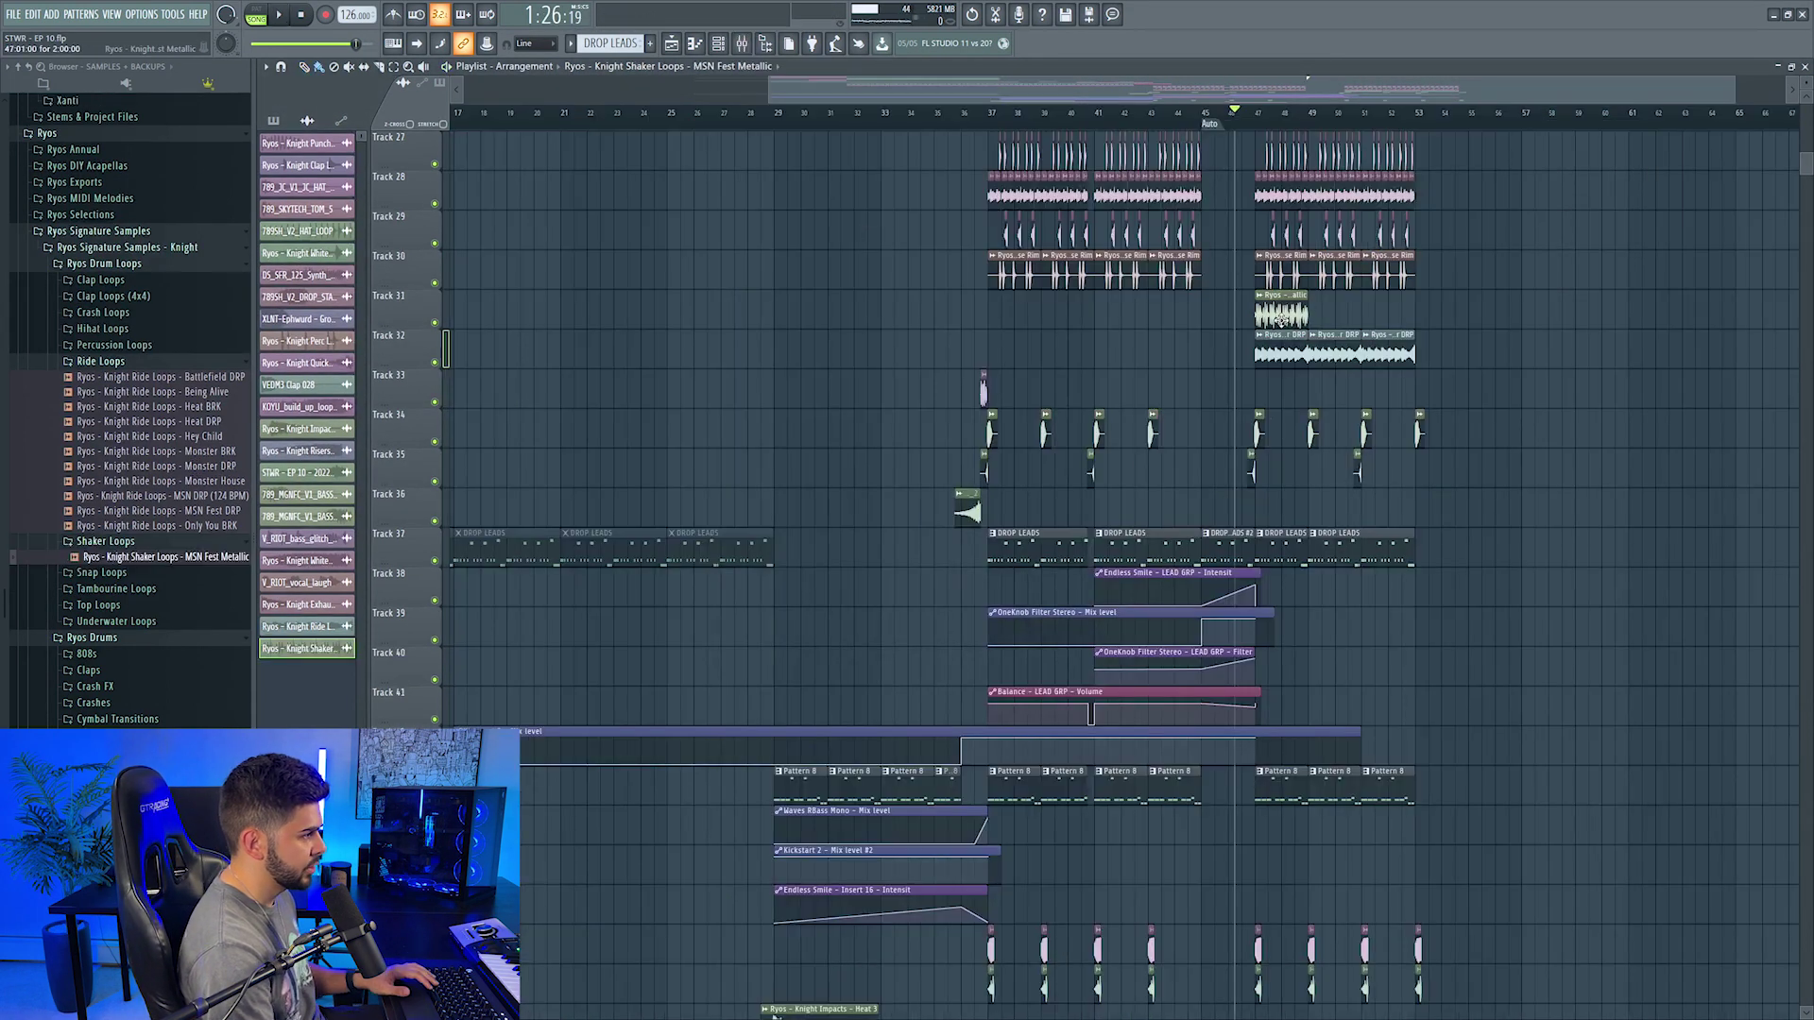
# Step: Route the MSN Fest Metallic shaker loop to mixer track 39 and lower its level to about -8.2 dB during playback
pyautogui.doubleClick(1281, 318)
pyautogui.click(718, 241)
pyautogui.press('space')
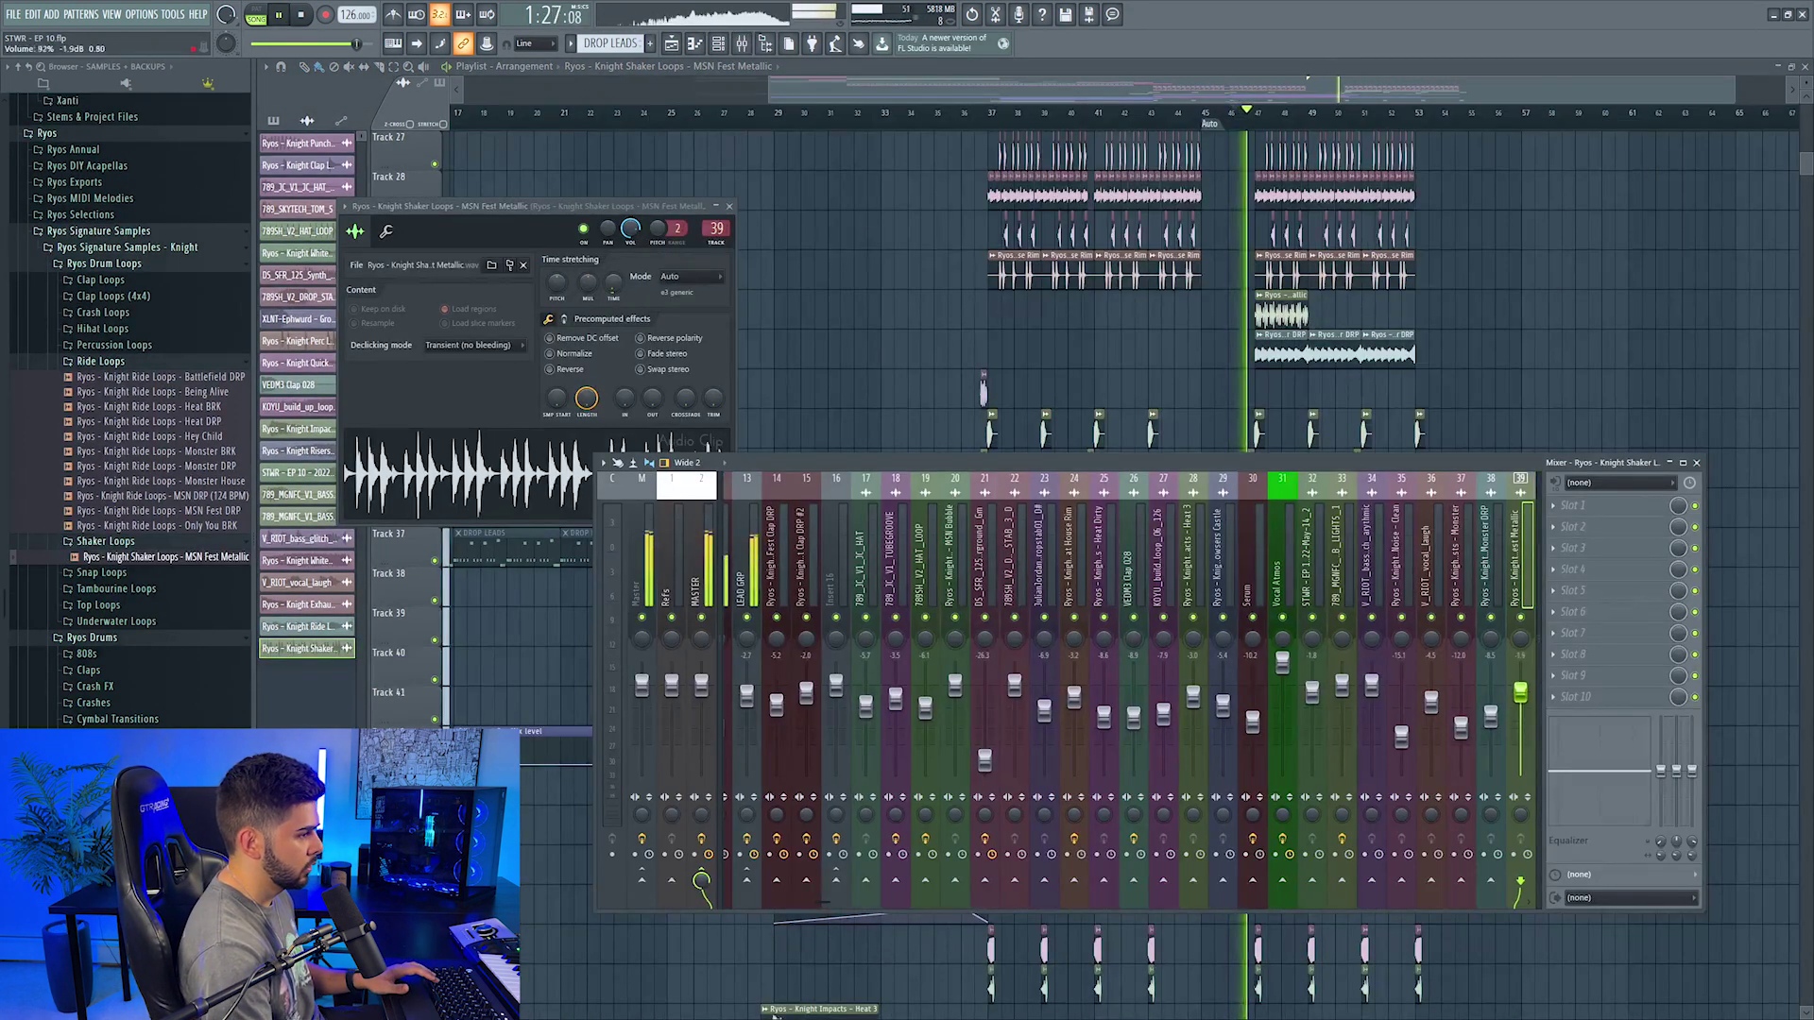
pyautogui.moveTo(1522, 708); pyautogui.dragTo(1522, 717)
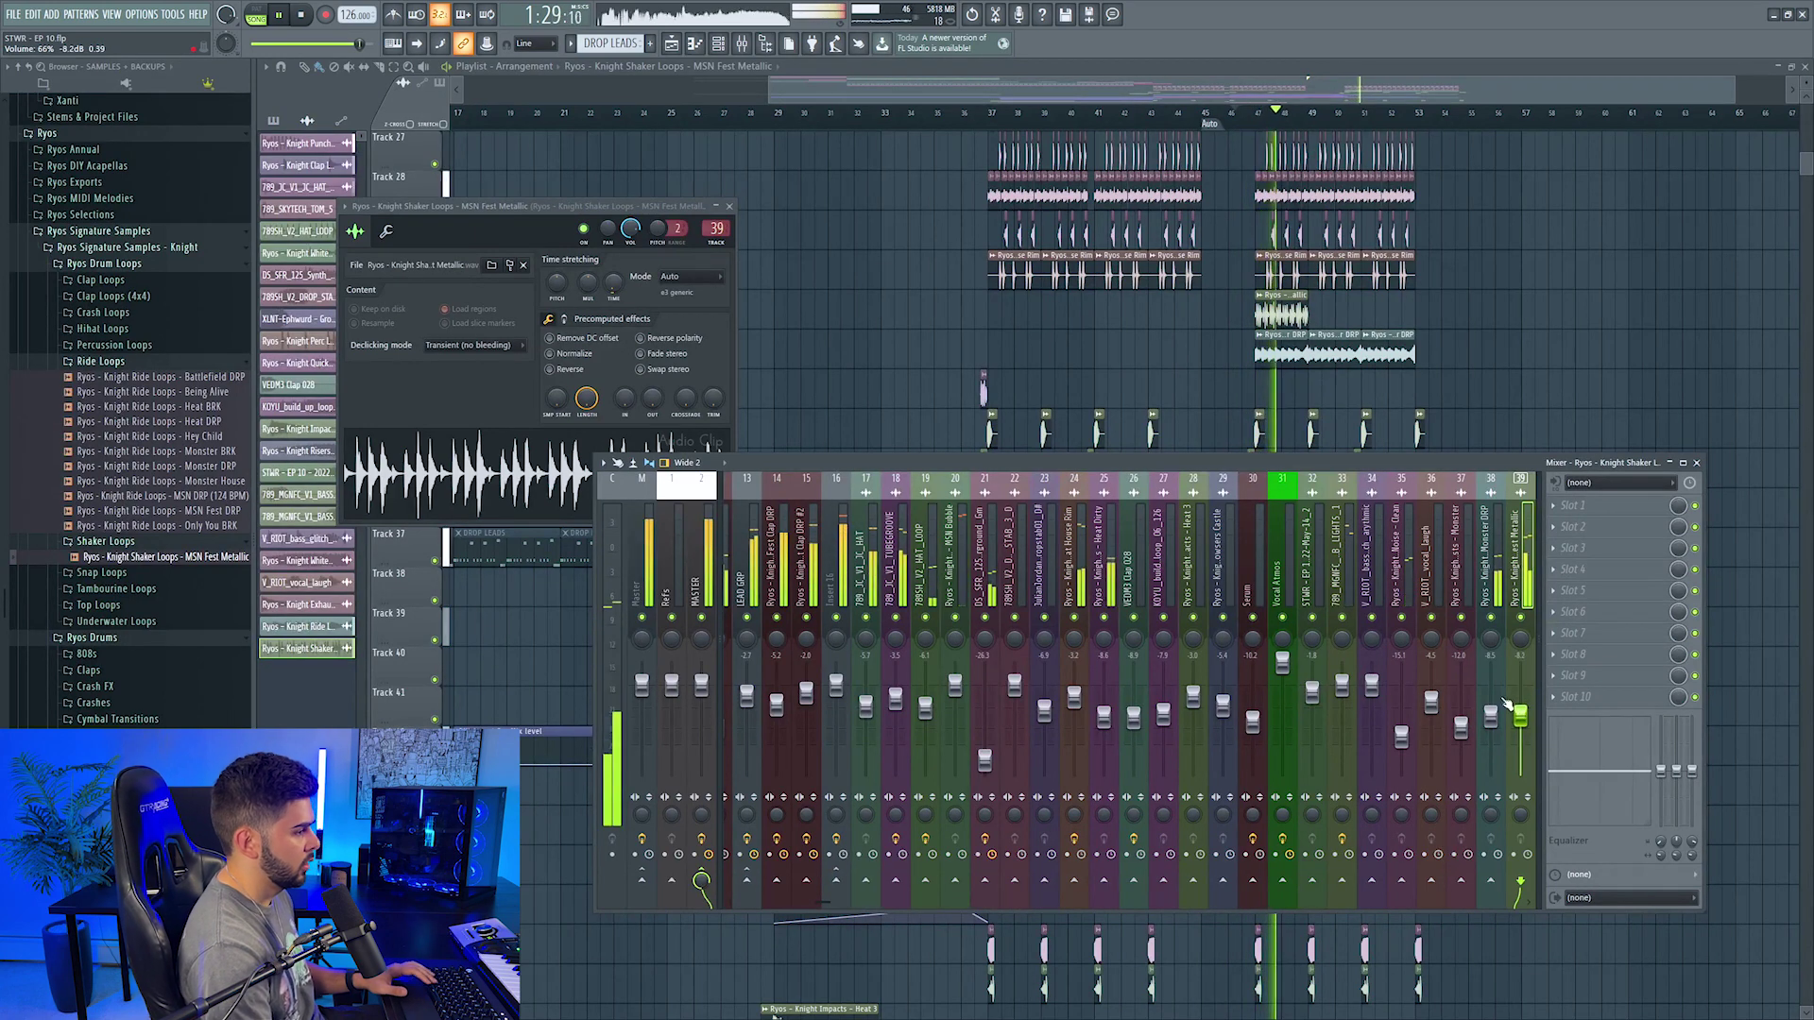
# Step: Duplicate the shaker loop clip on Track 31 twice so it runs from bar 47 to bar 53
pyautogui.keyDown('ctrl'); pyautogui.click(1298, 328); pyautogui.keyUp('ctrl')
pyautogui.hotkey('ctrl', 'b')
pyautogui.hotkey('ctrl', 'b')
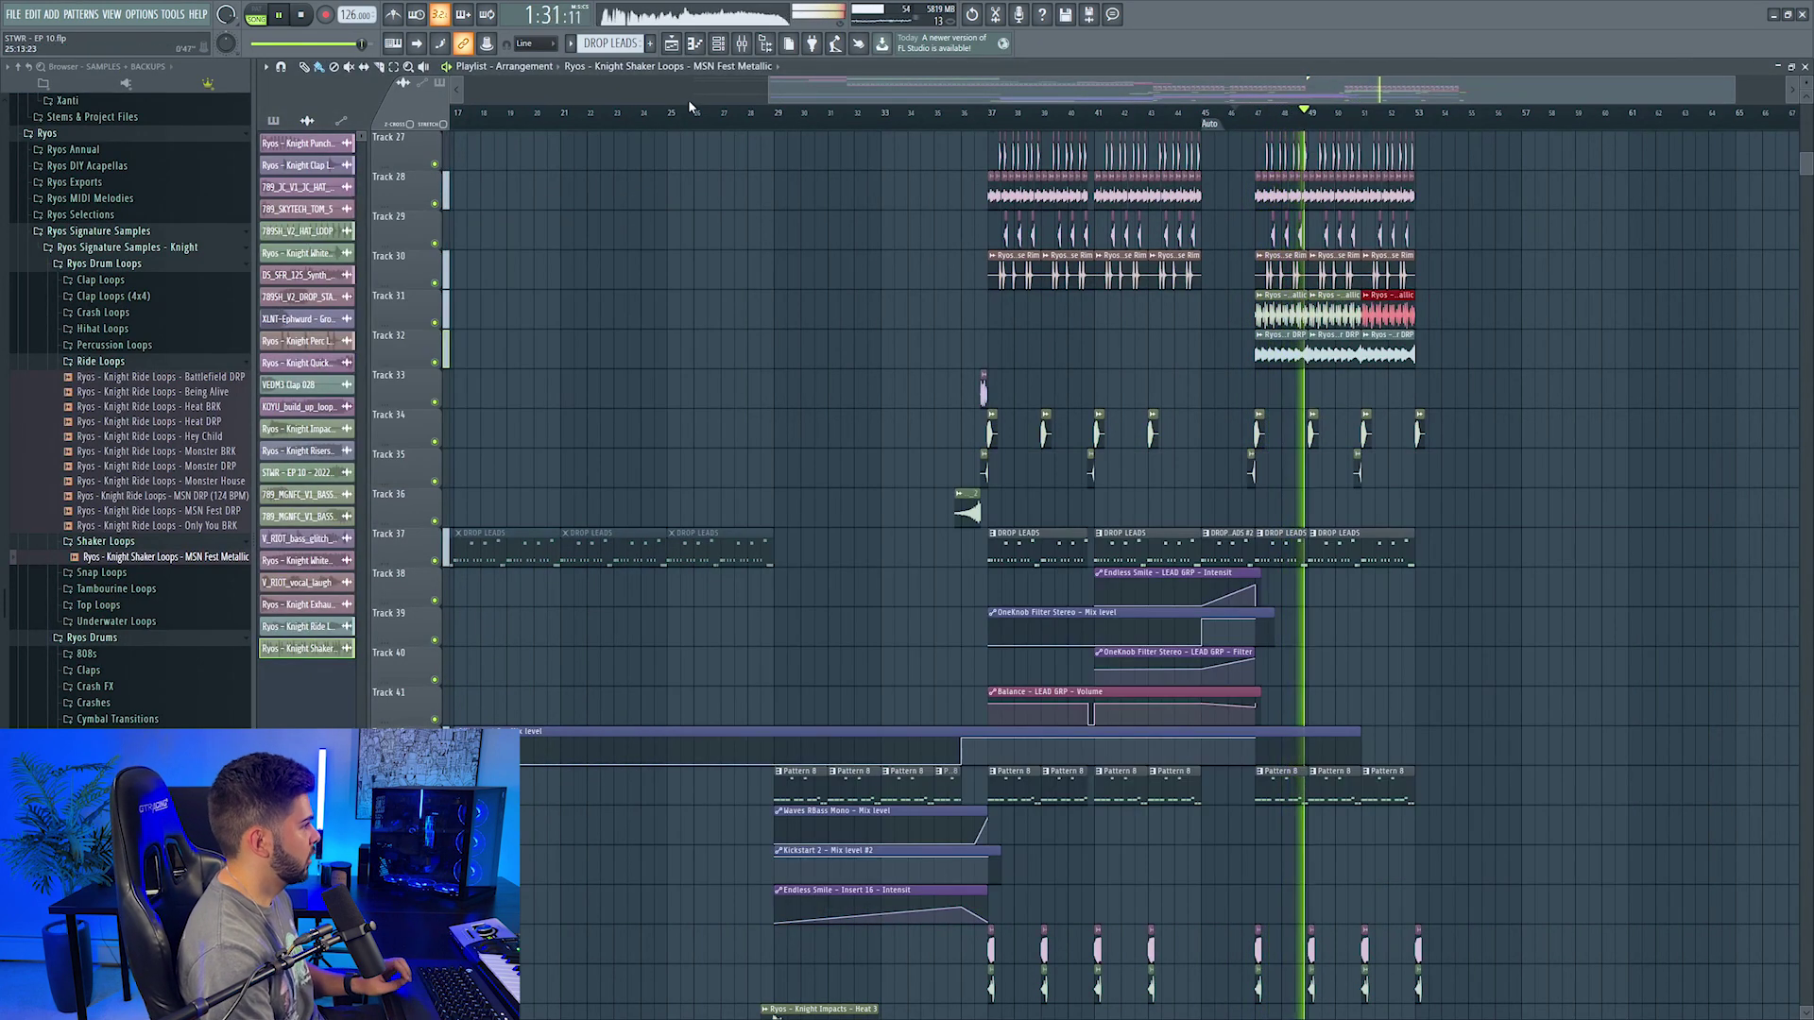
# Step: Audition the Monster House ride loop from bar 47 and raise its level on mixer track 38
pyautogui.click(742, 43)
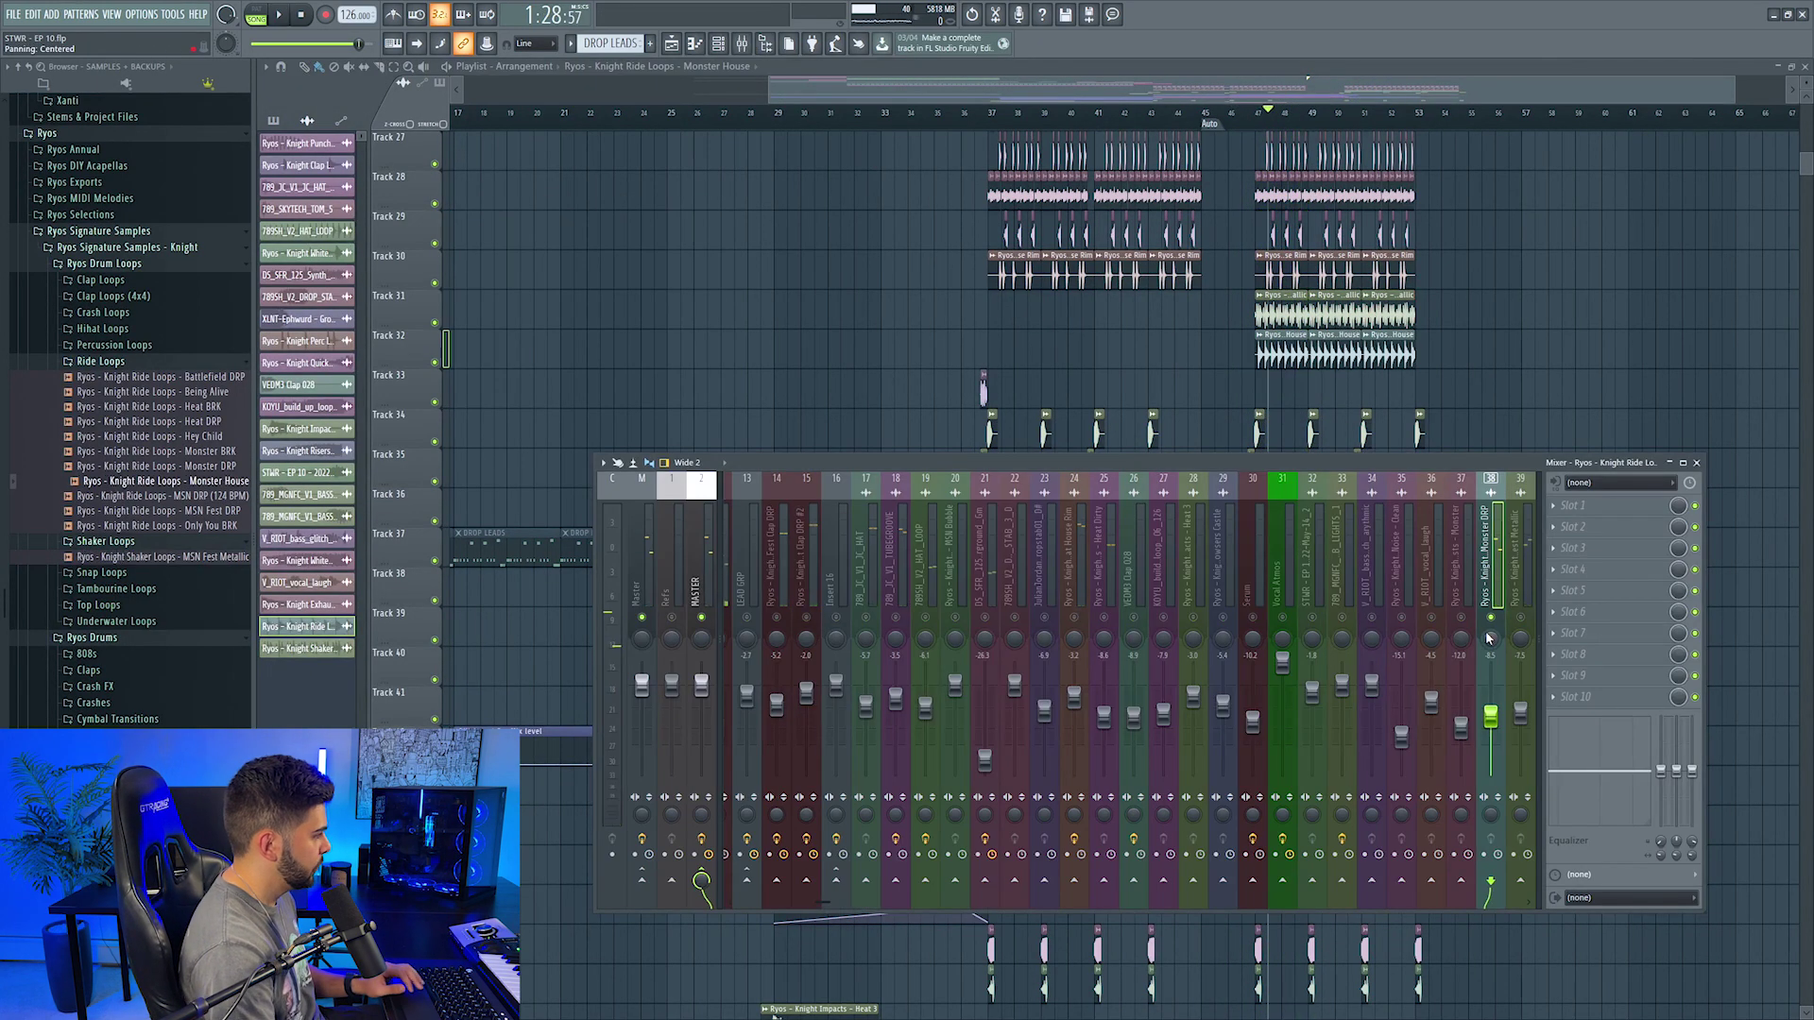
pyautogui.rightClick(1489, 622)
pyautogui.click(1496, 627)
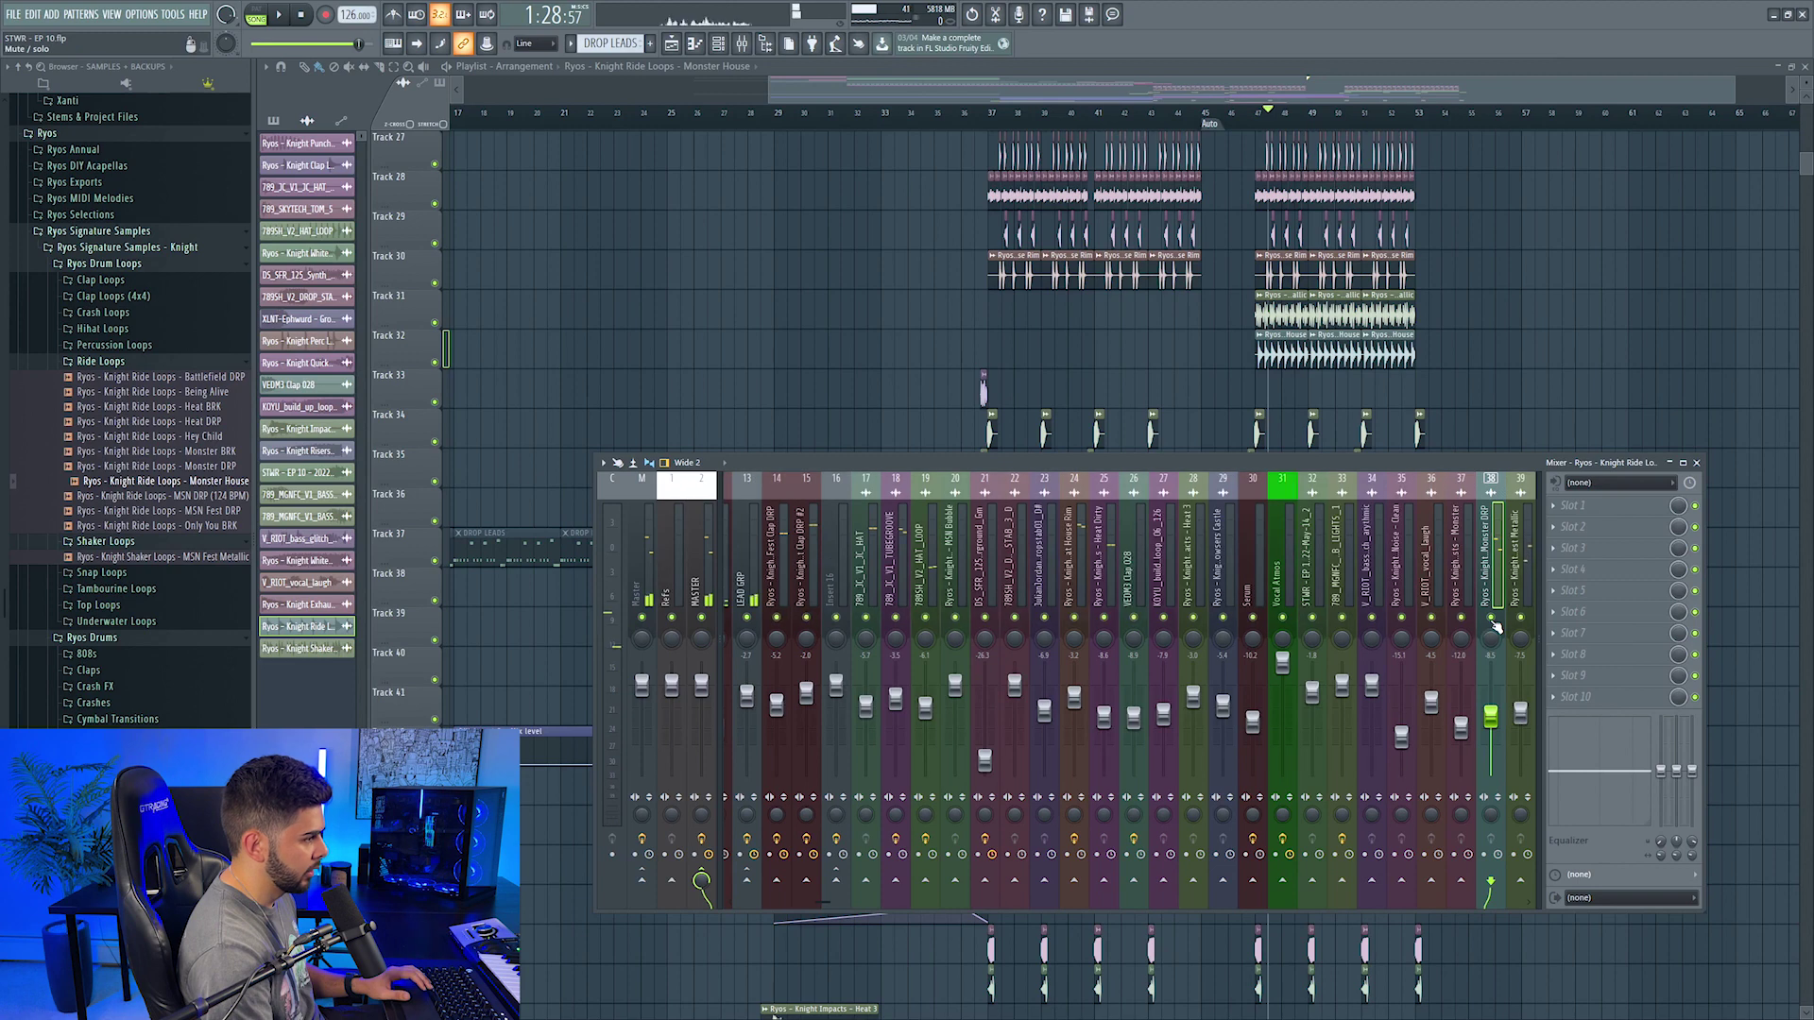
pyautogui.press('space')
pyautogui.rightClick(1490, 709)
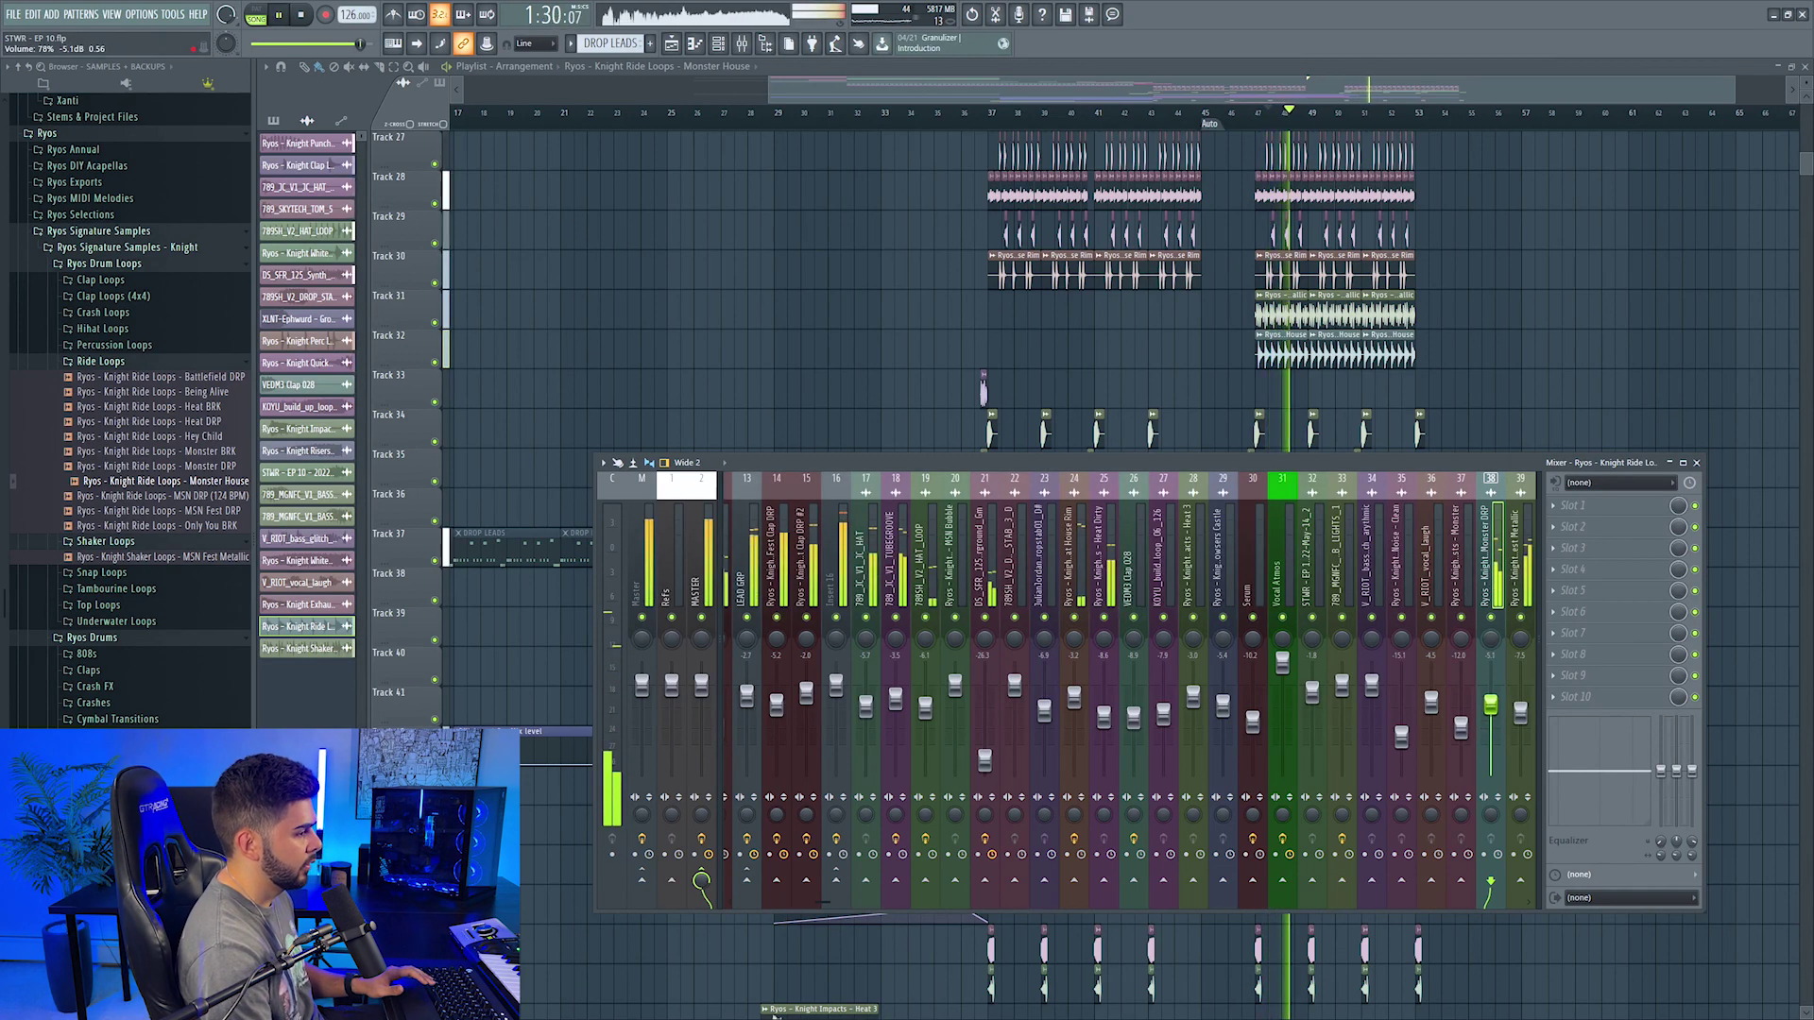
pyautogui.click(1495, 715)
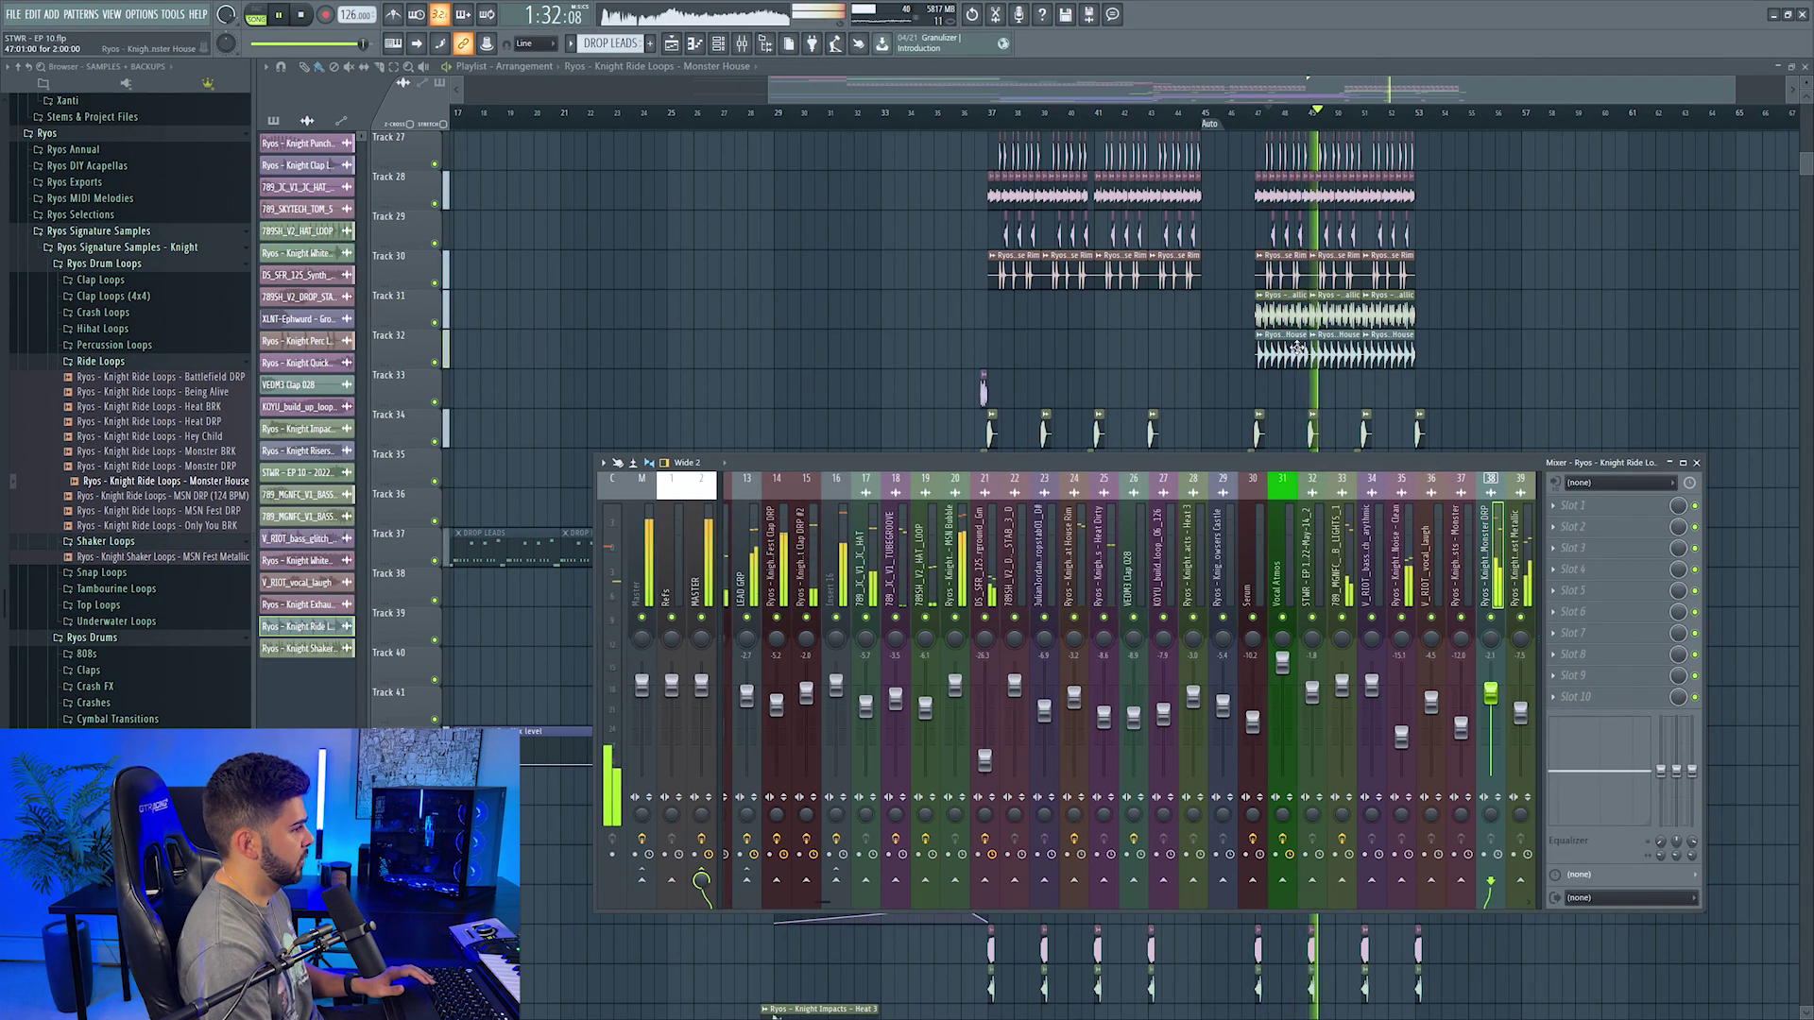
# Step: Replace the Track 31 shaker sample with Ryos - Knight Tamb Loops - Battlefield Future and check its level in the mixer during playback
pyautogui.doubleClick(1327, 351)
pyautogui.click(662, 258)
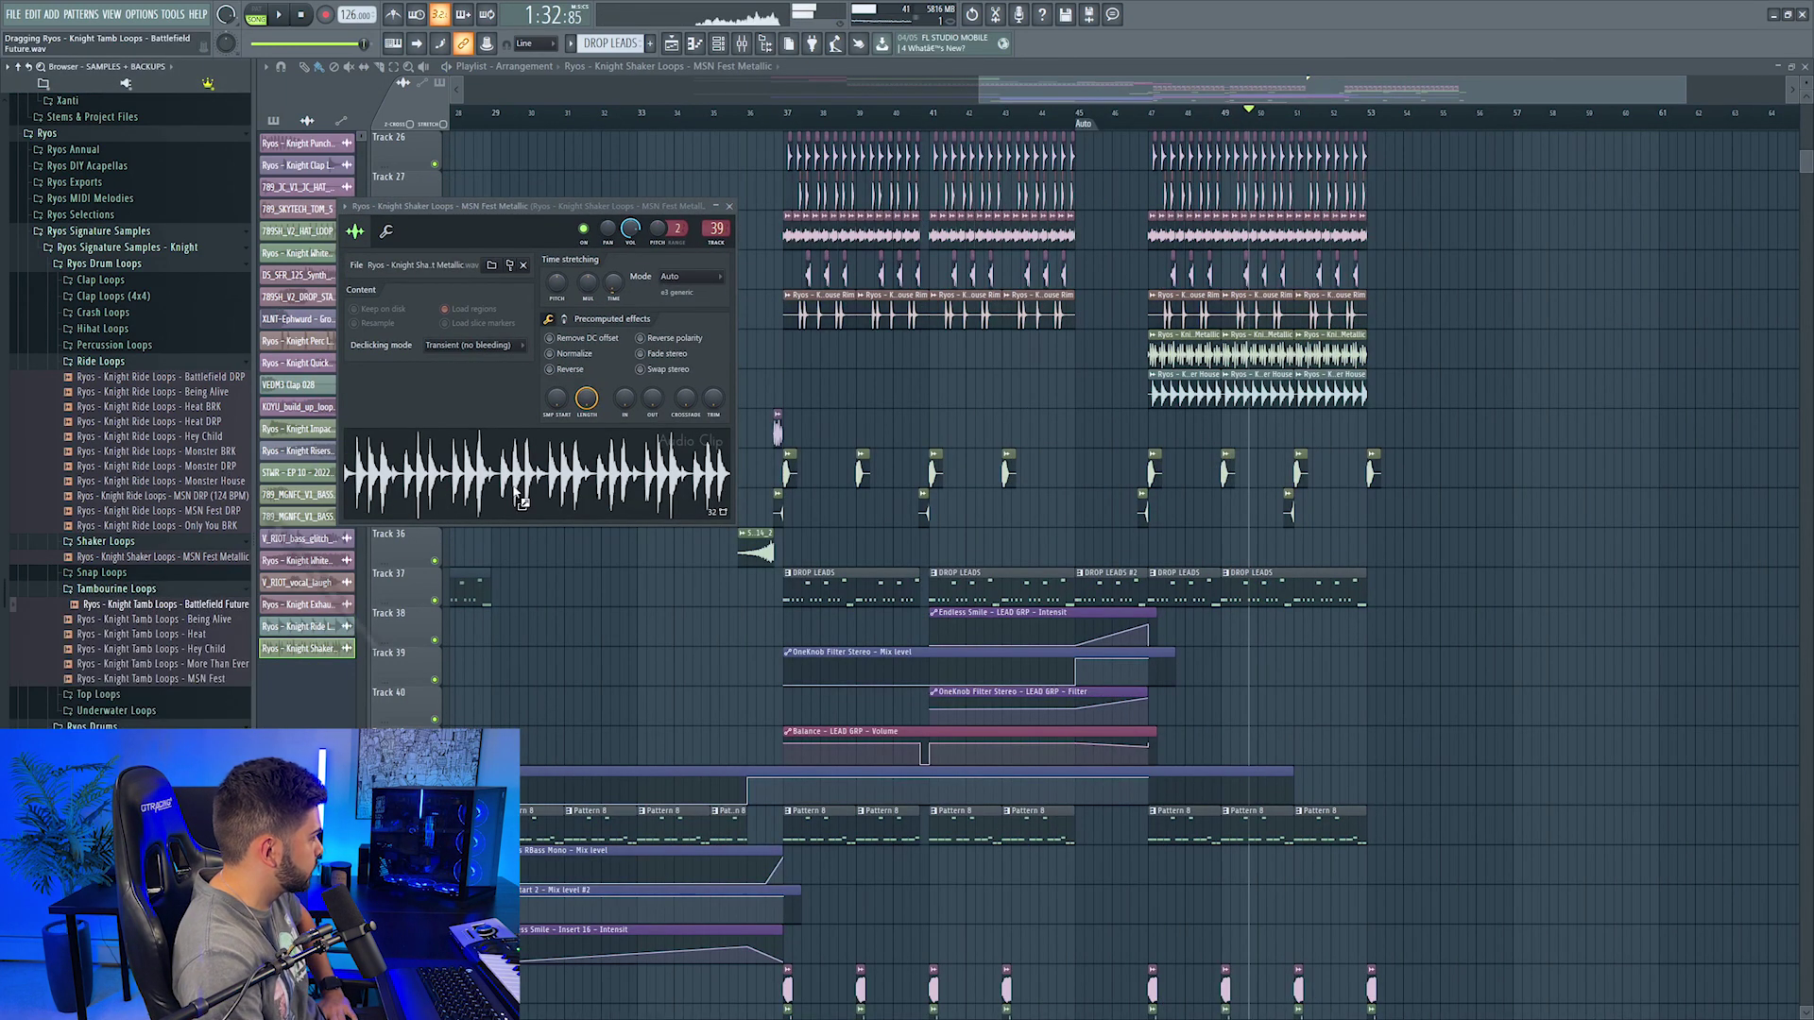
pyautogui.moveTo(521, 501); pyautogui.dragTo(521, 501)
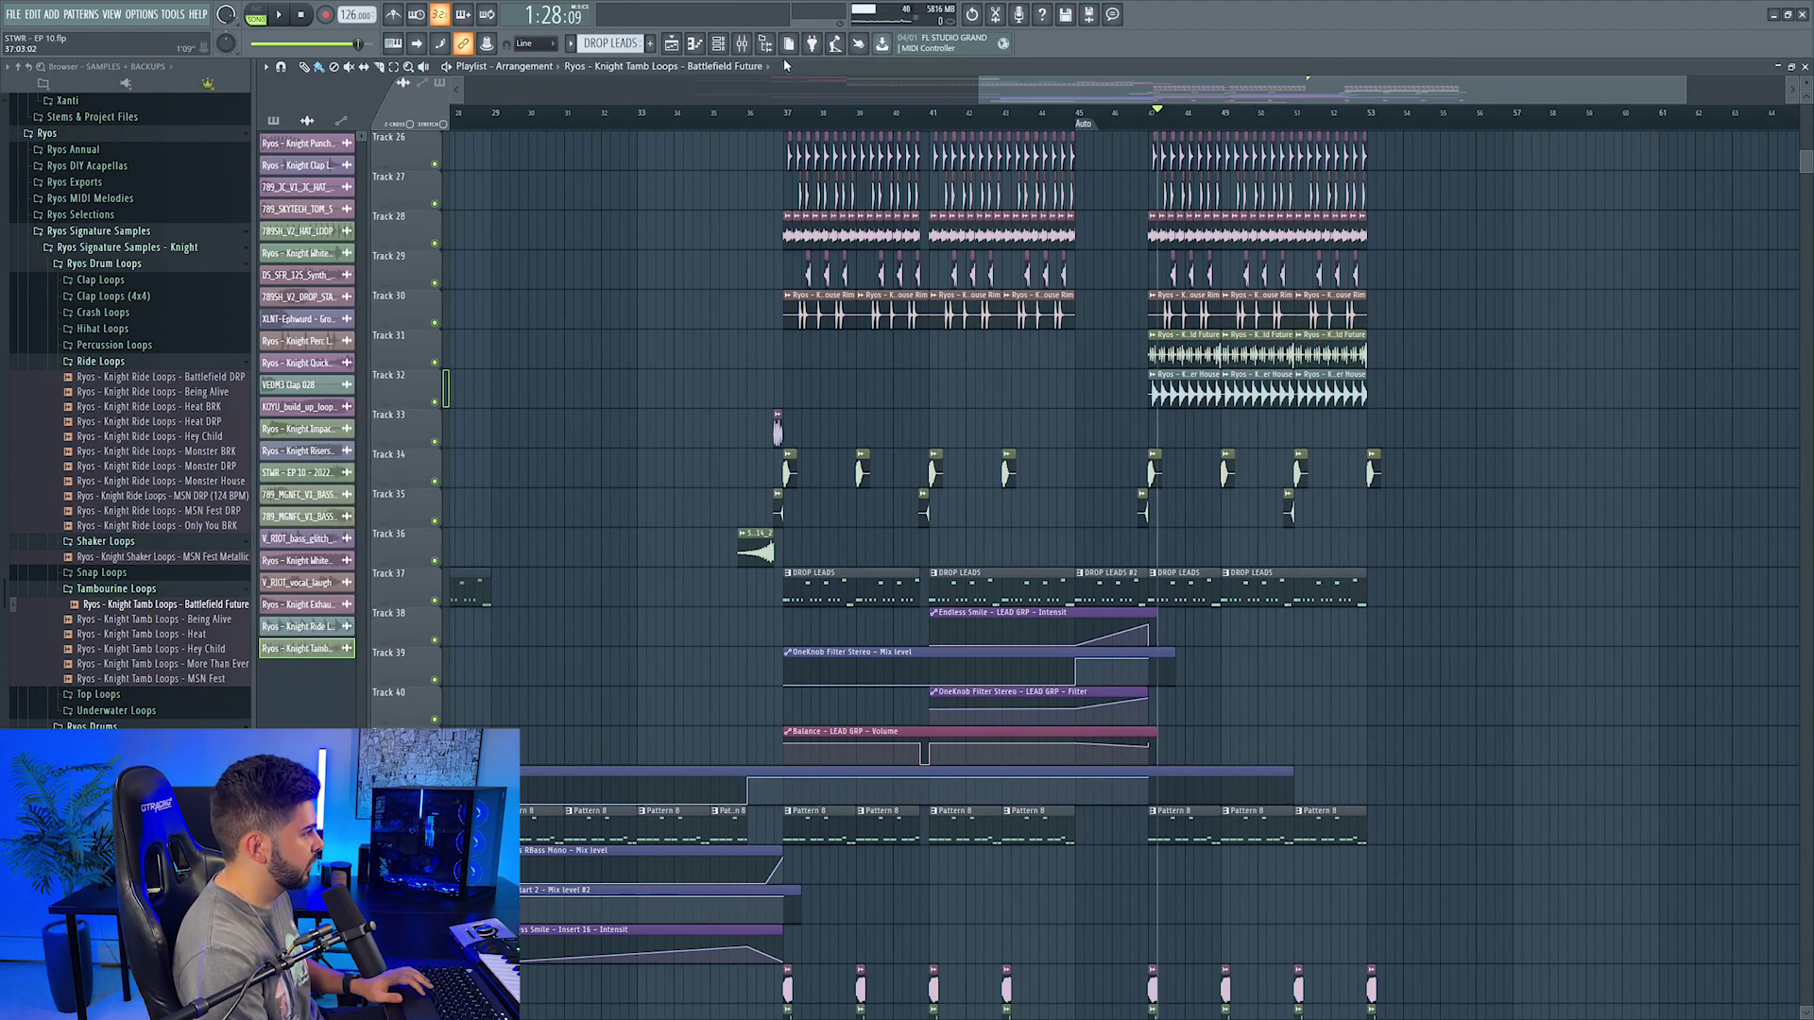
pyautogui.press('F9')
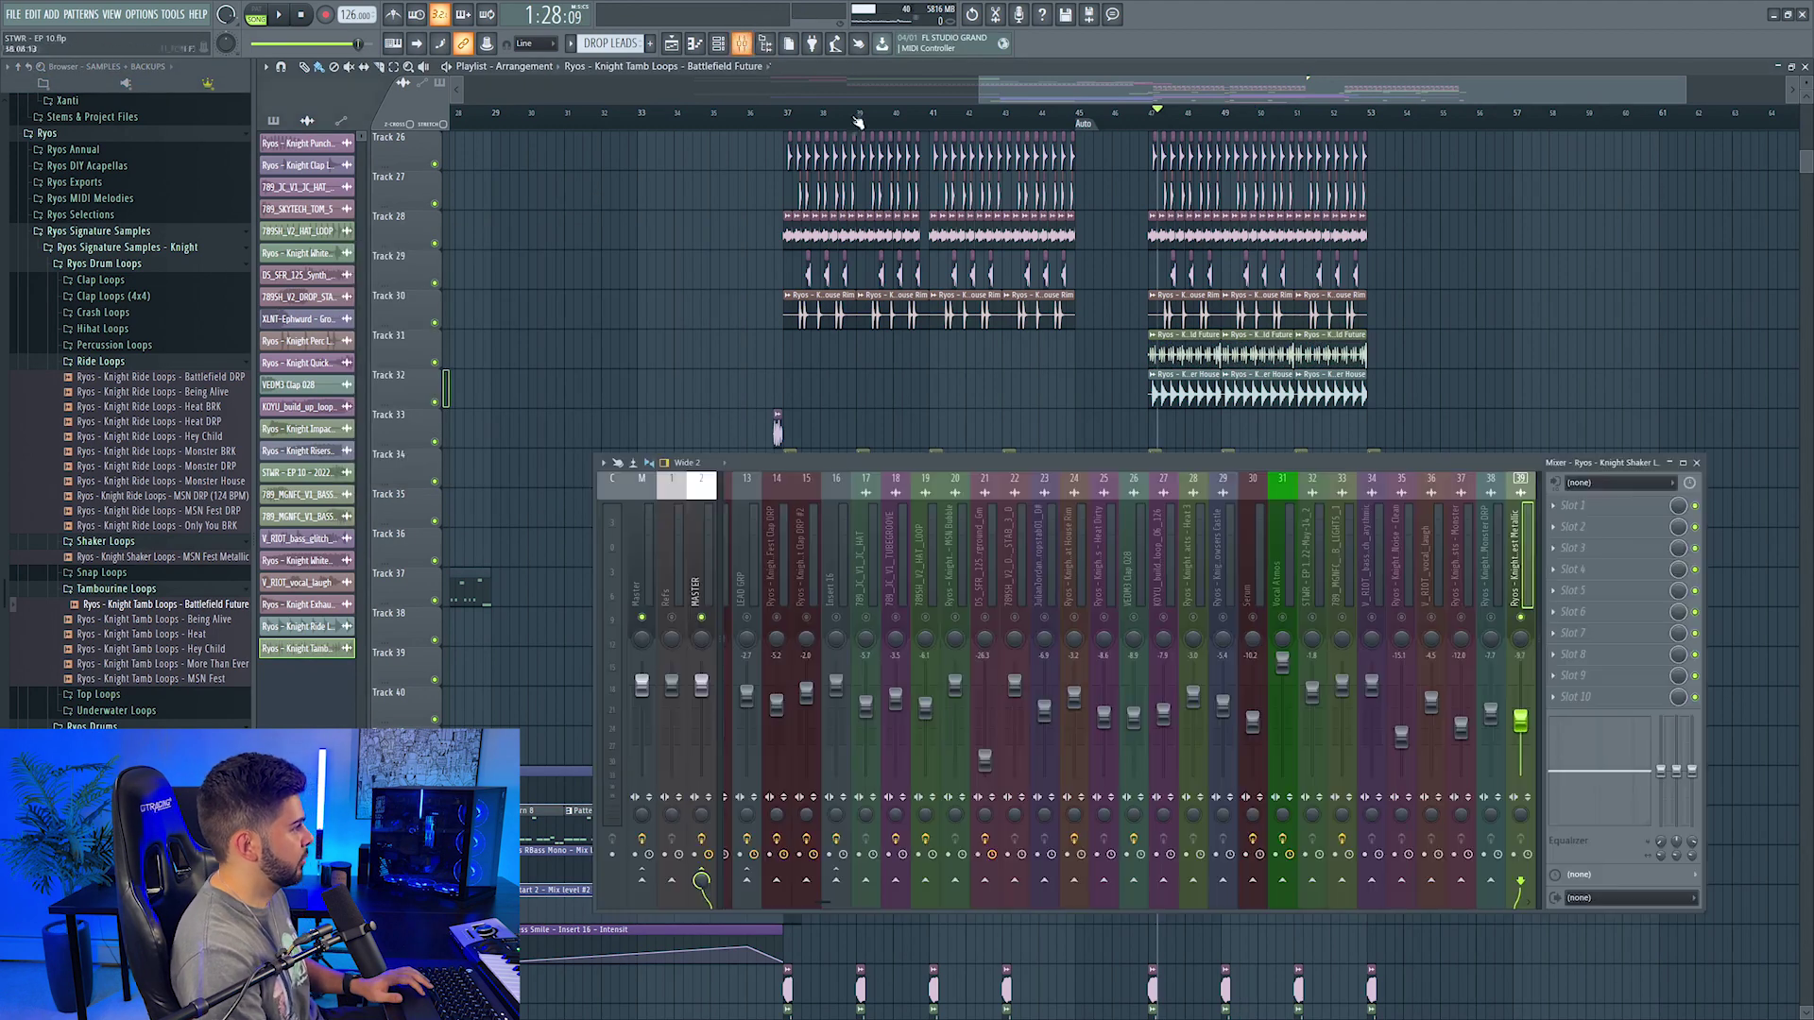
pyautogui.press('space')
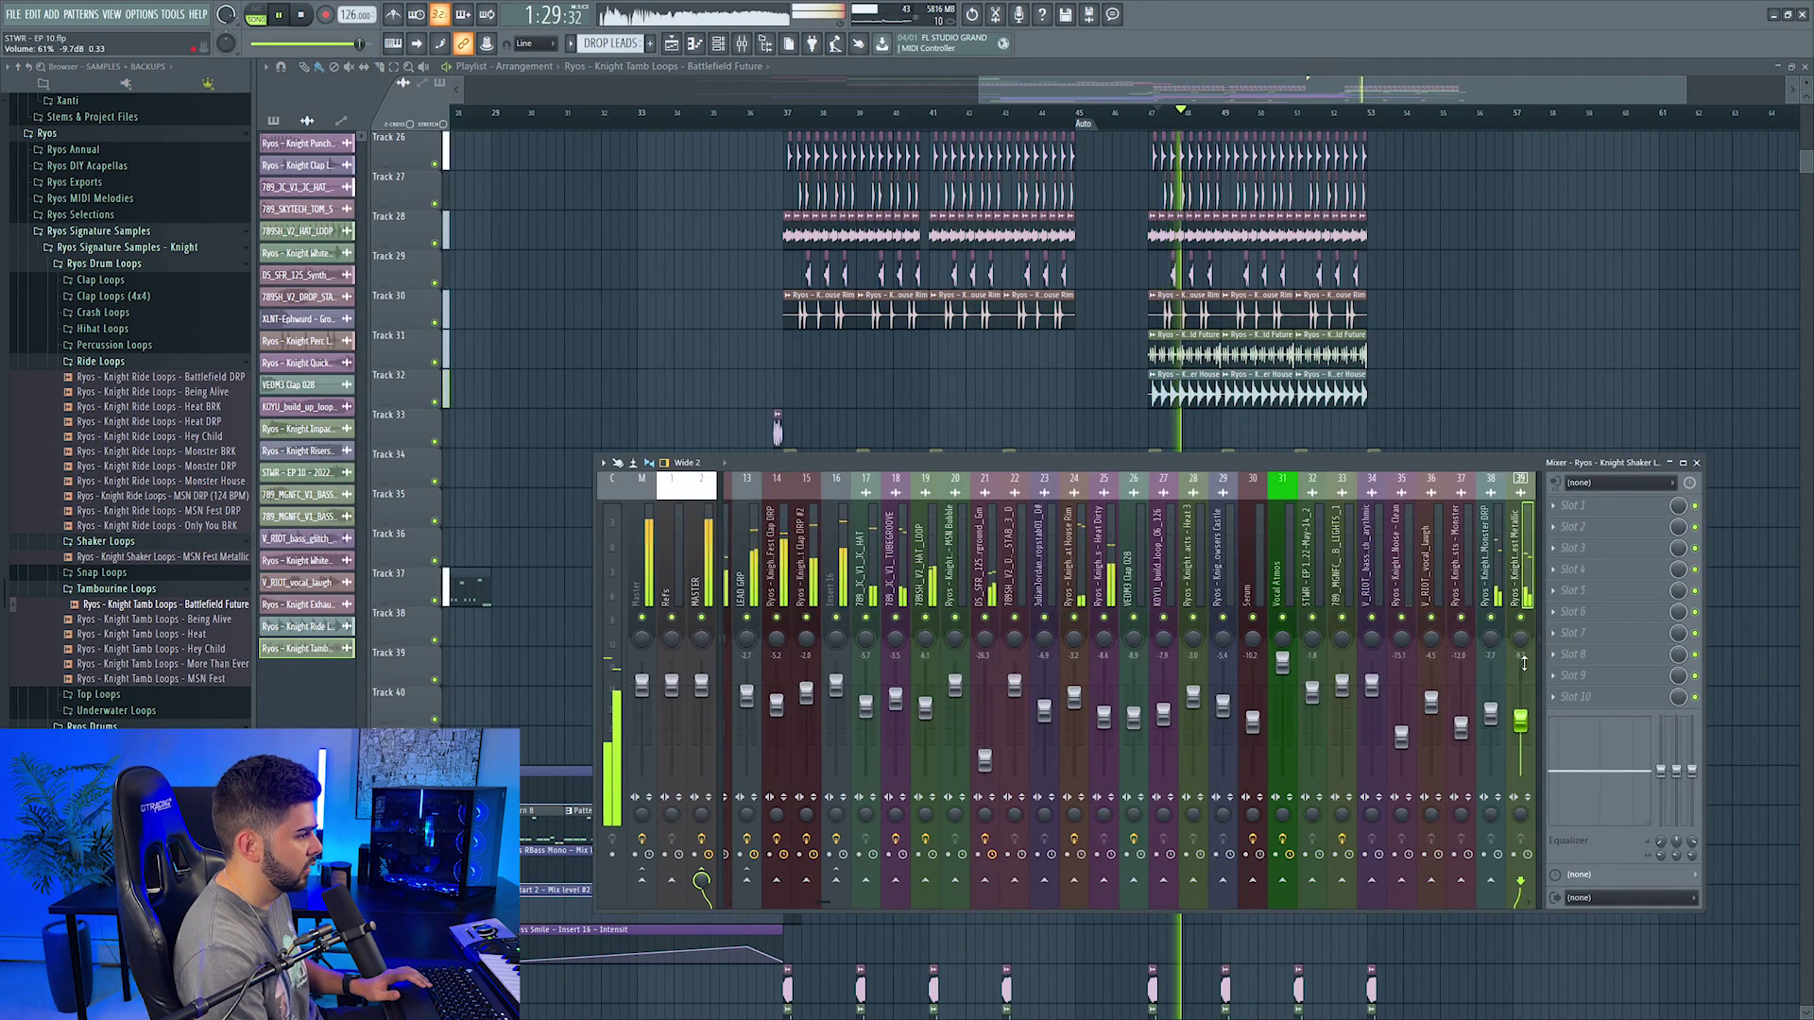
pyautogui.scroll(3, 1520, 716)
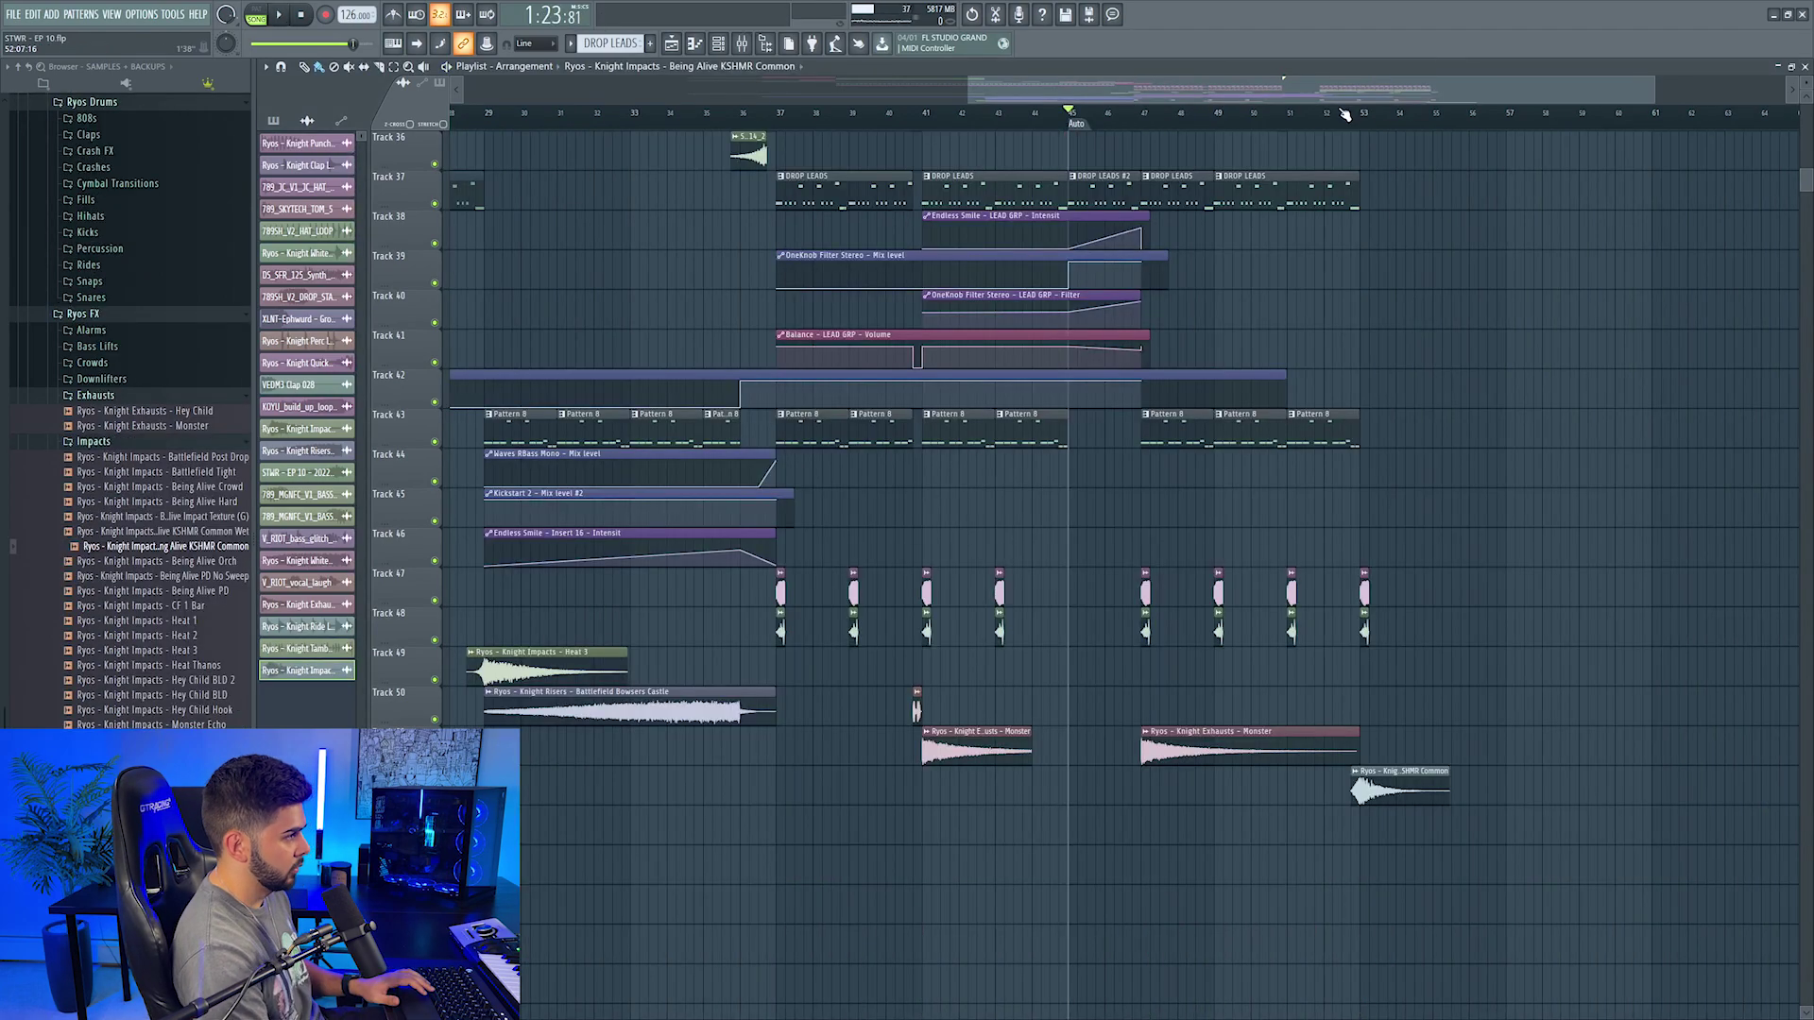
# Step: Play the end of the drop from bar 52 into the Being Alive KSHMR Common impact at bar 53
pyautogui.click(1344, 114)
pyautogui.scroll(6, 1373, 121)
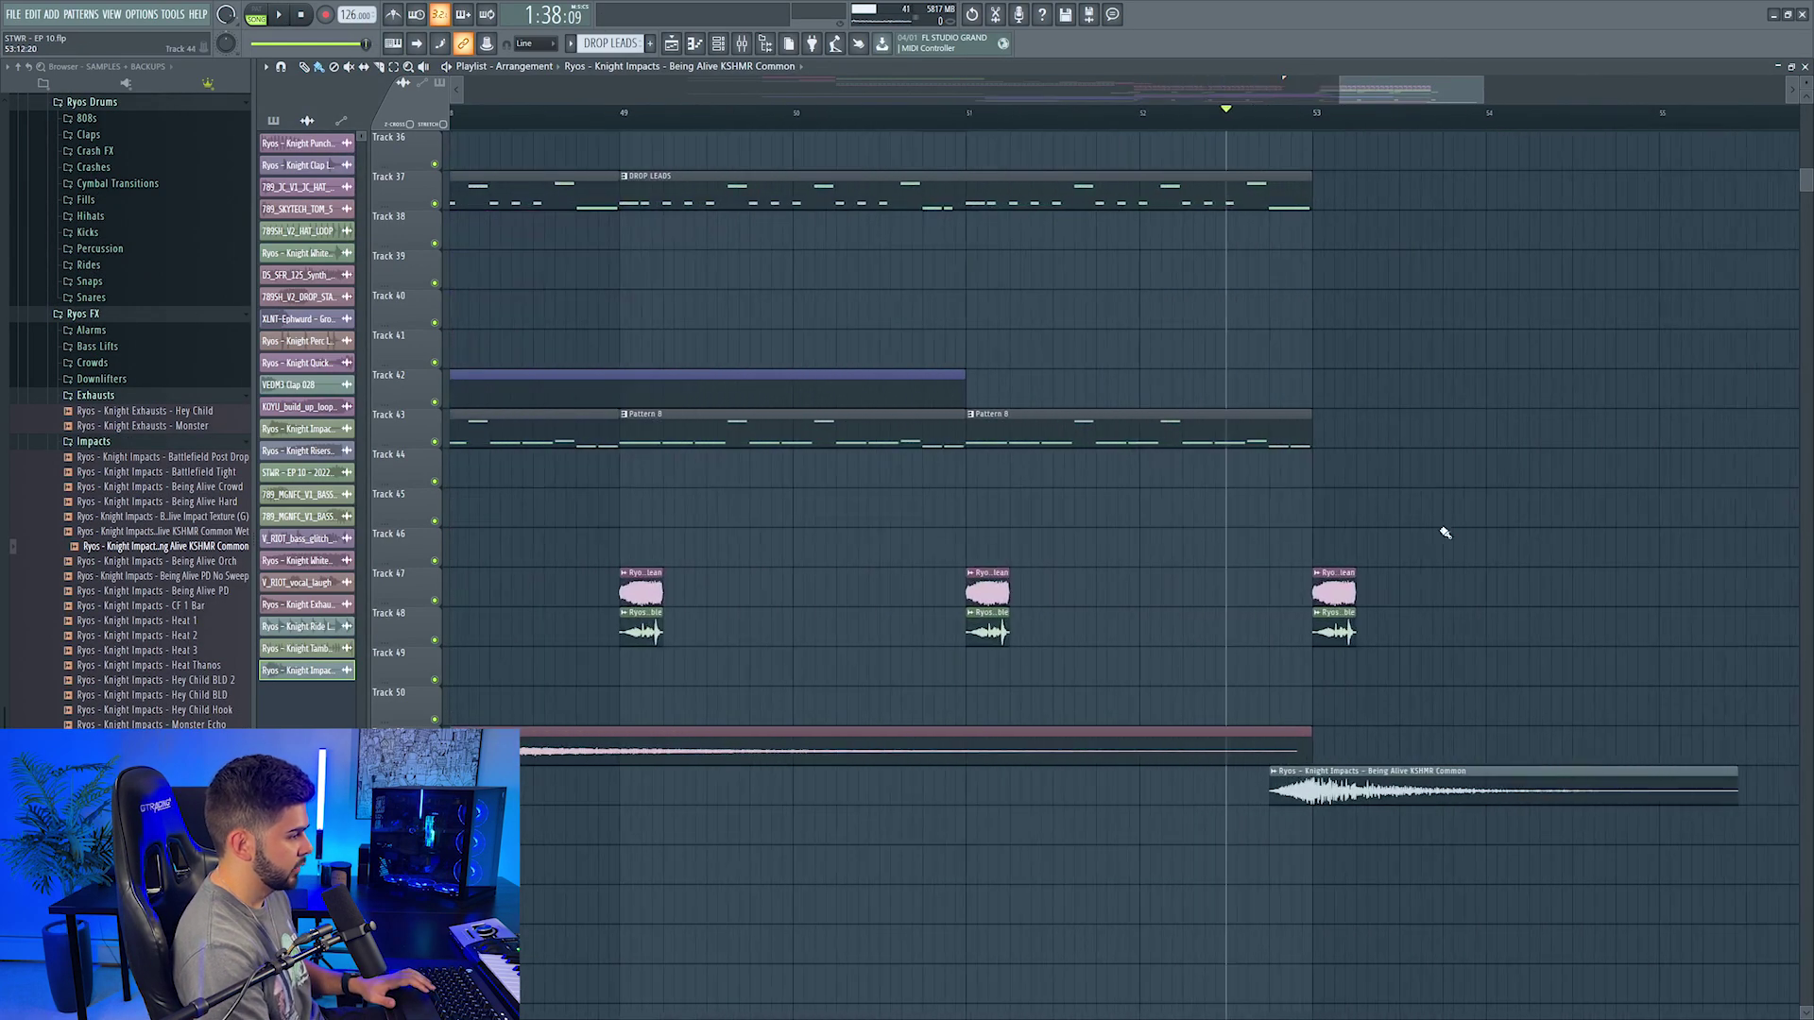
pyautogui.press('space')
pyautogui.scroll(4, 1354, 444)
pyautogui.scroll(-7, 1271, 121)
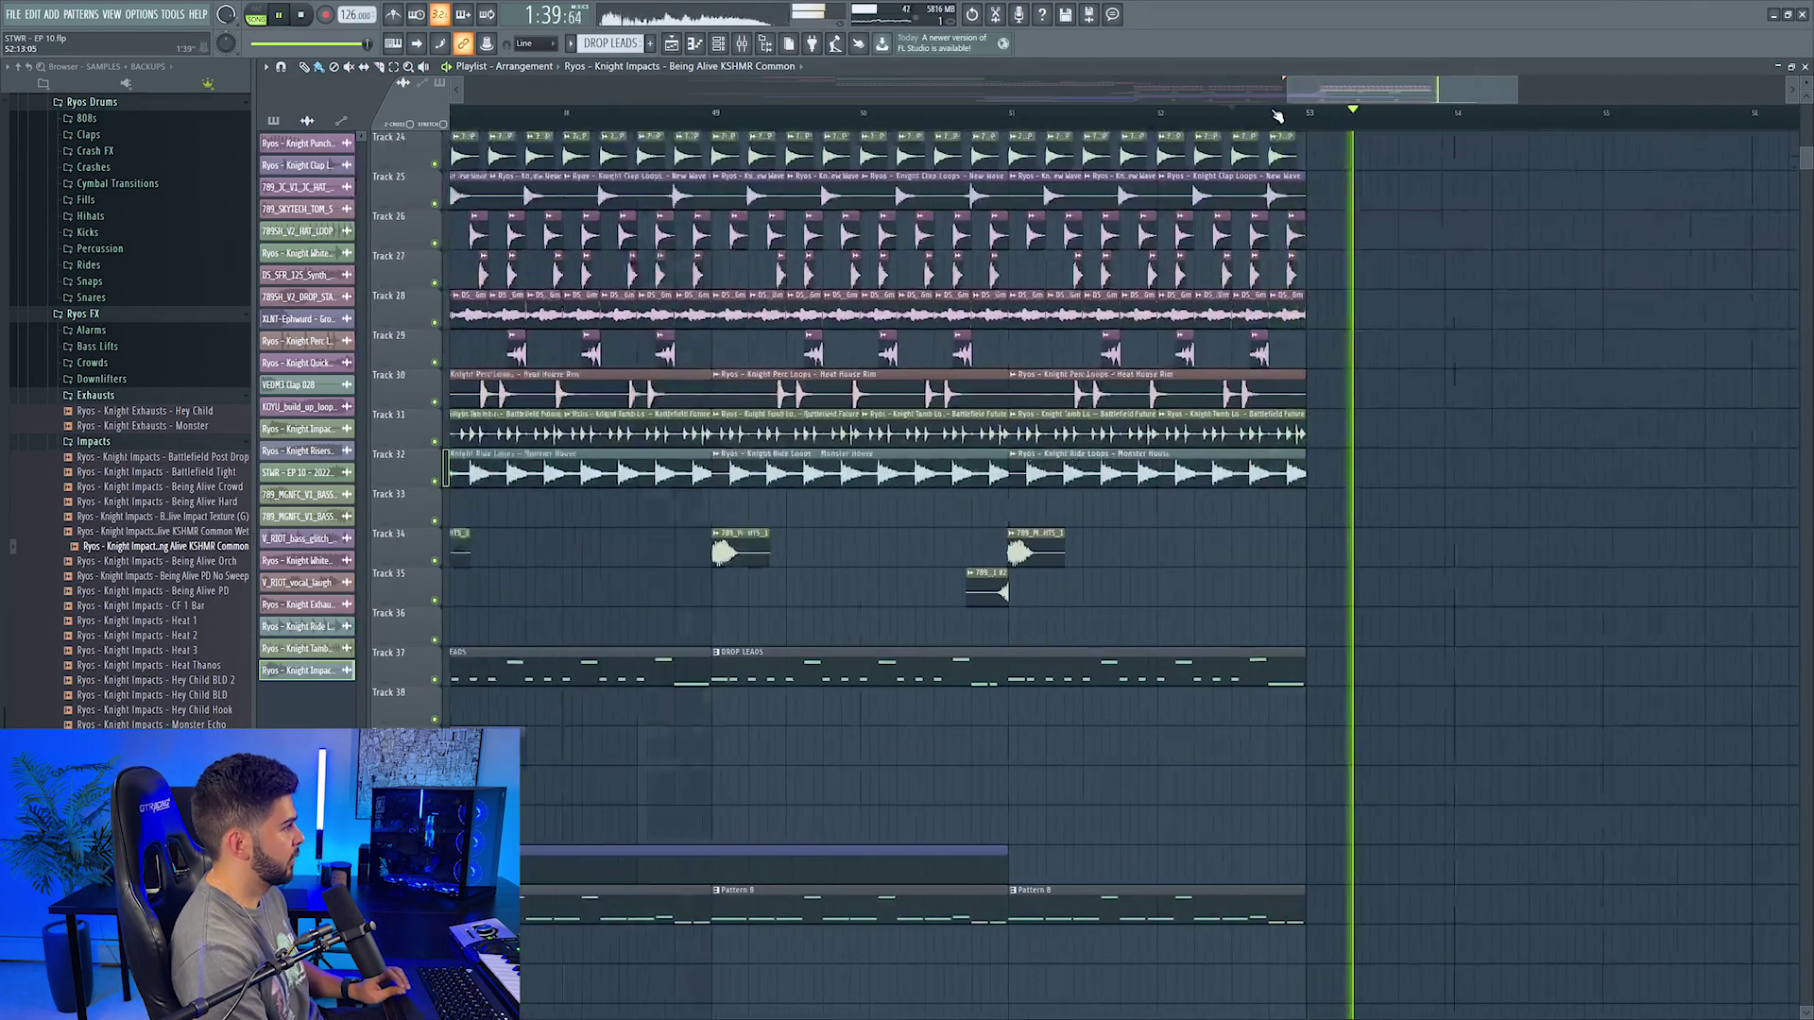
# Step: Play the arrangement from bar 17 through the build-up and both drop halves, reviewing the clips and automation on all tracks
pyautogui.scroll(-4, 1275, 118)
pyautogui.scroll(-4, 1072, 268)
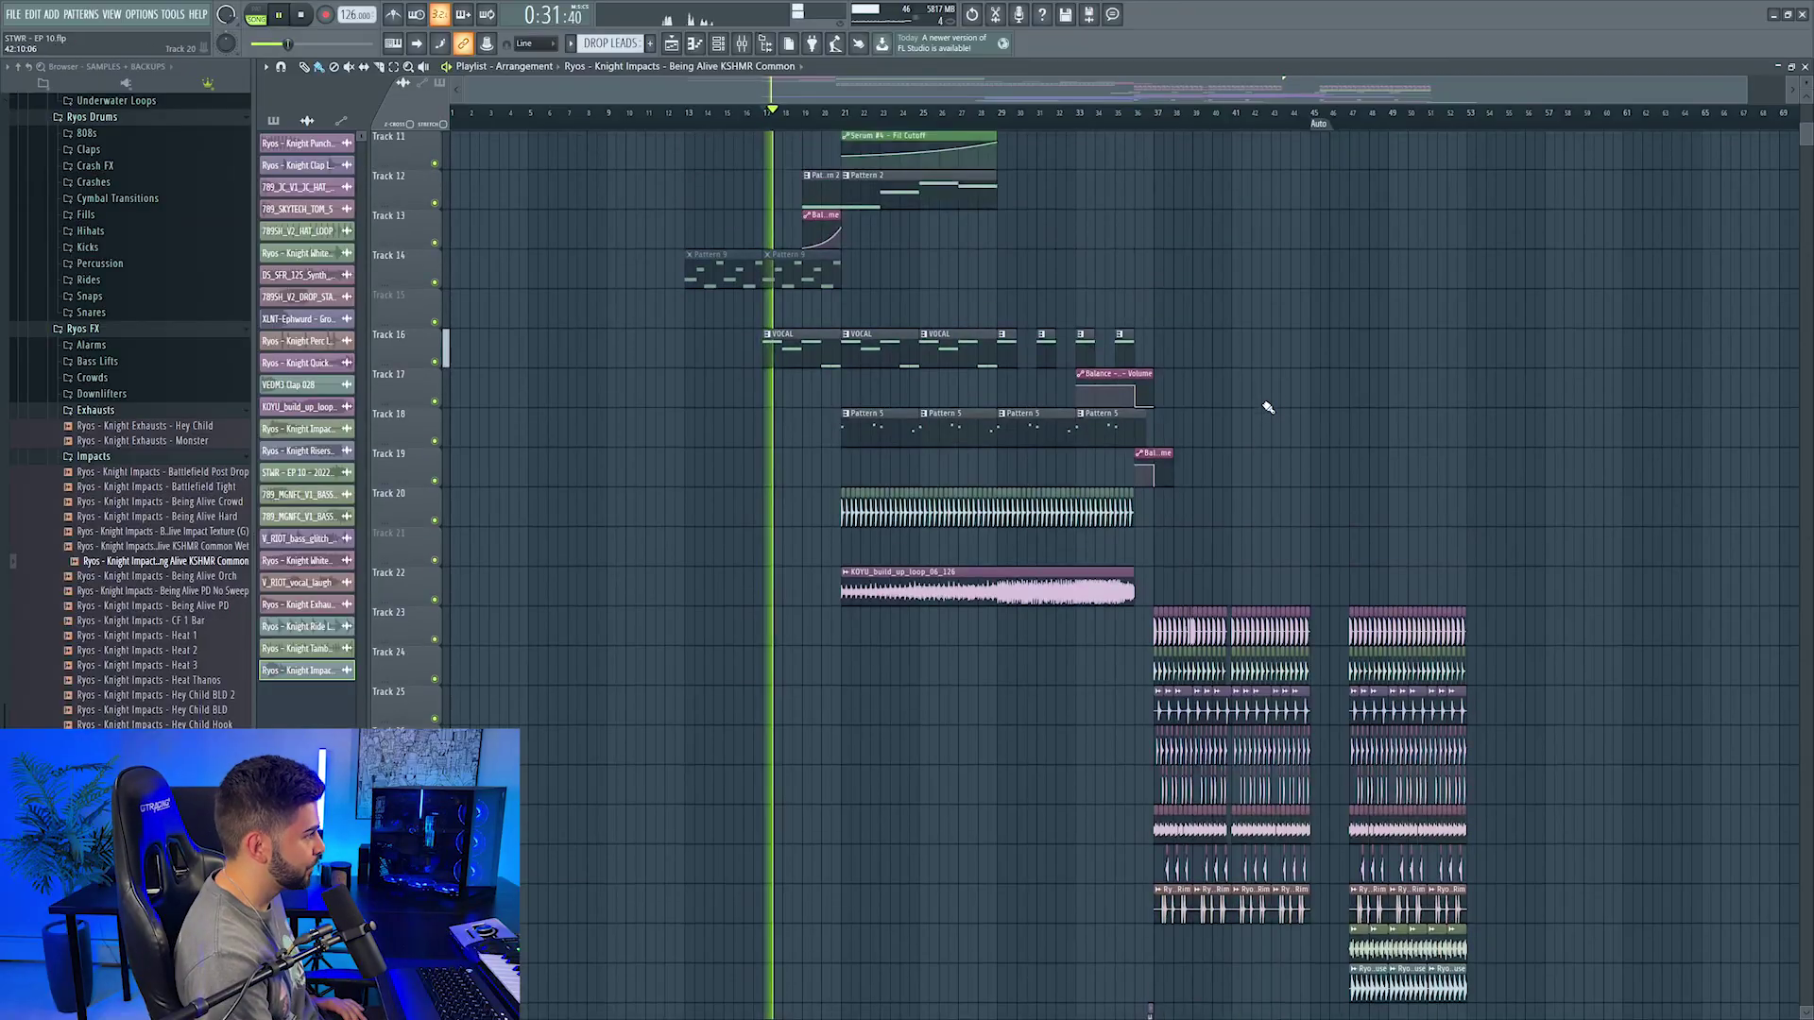
pyautogui.scroll(3, 1268, 407)
pyautogui.scroll(-9, 1271, 406)
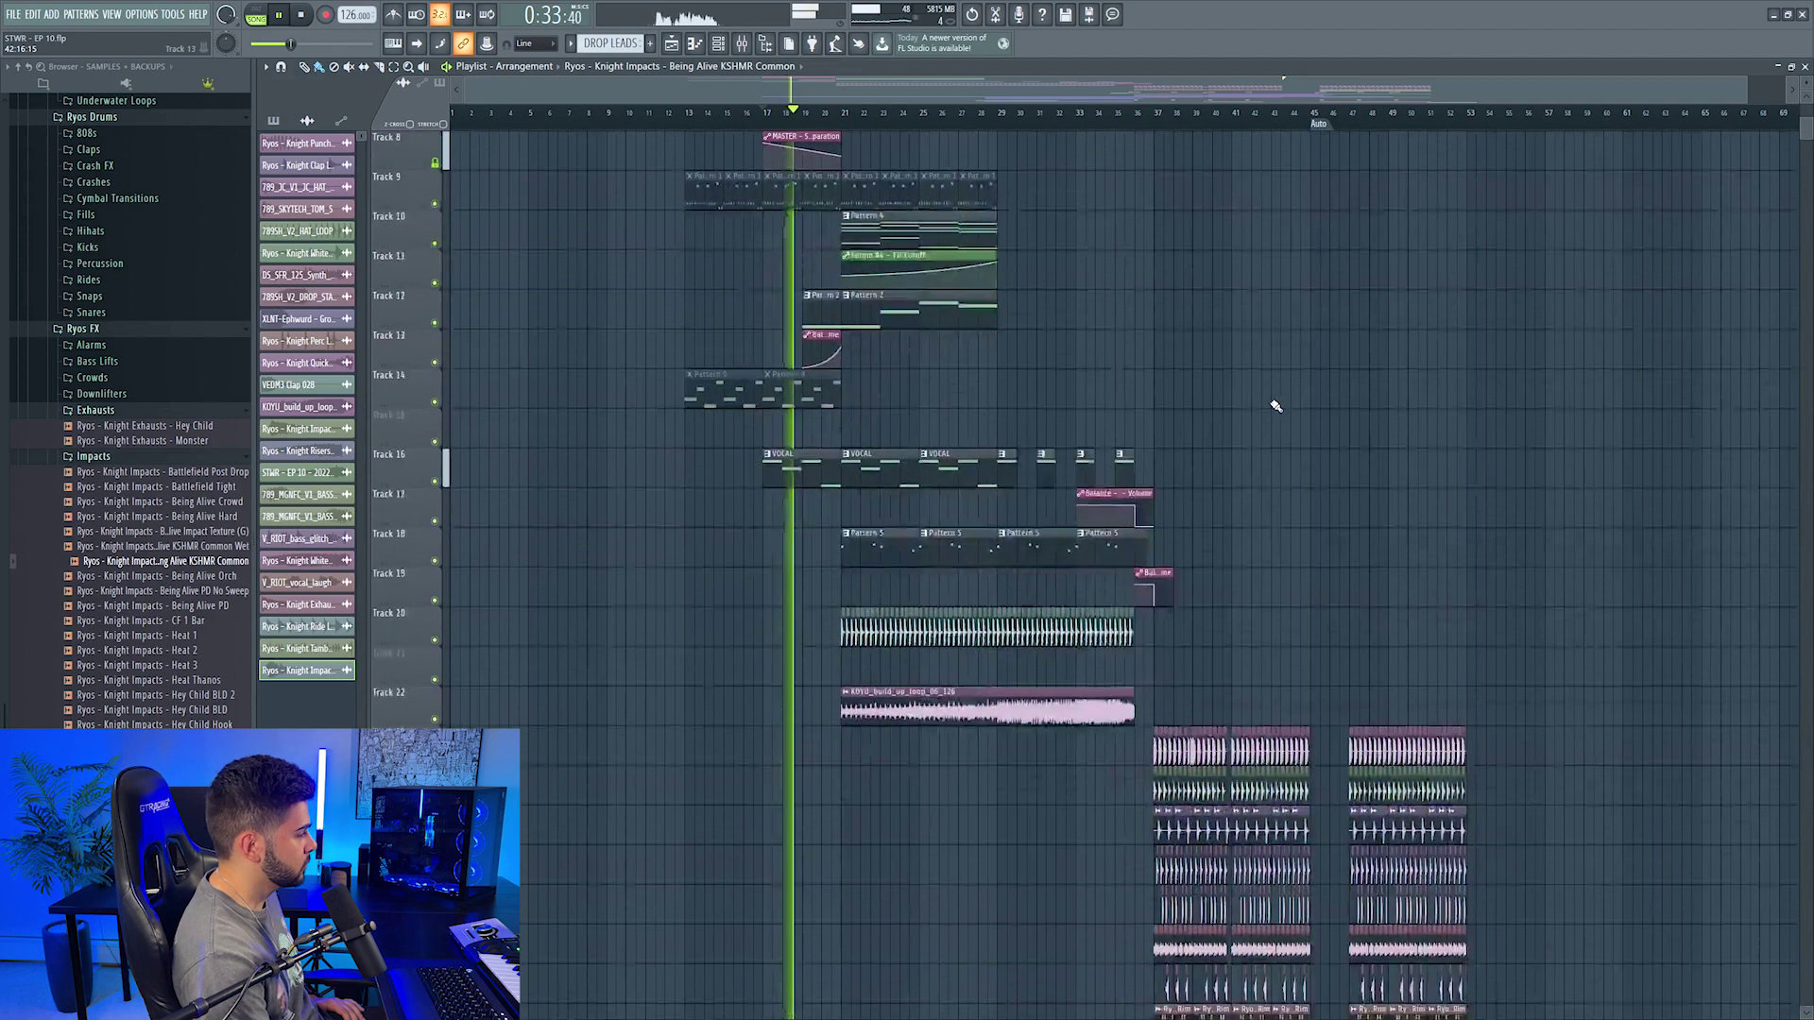
pyautogui.scroll(2, 1274, 406)
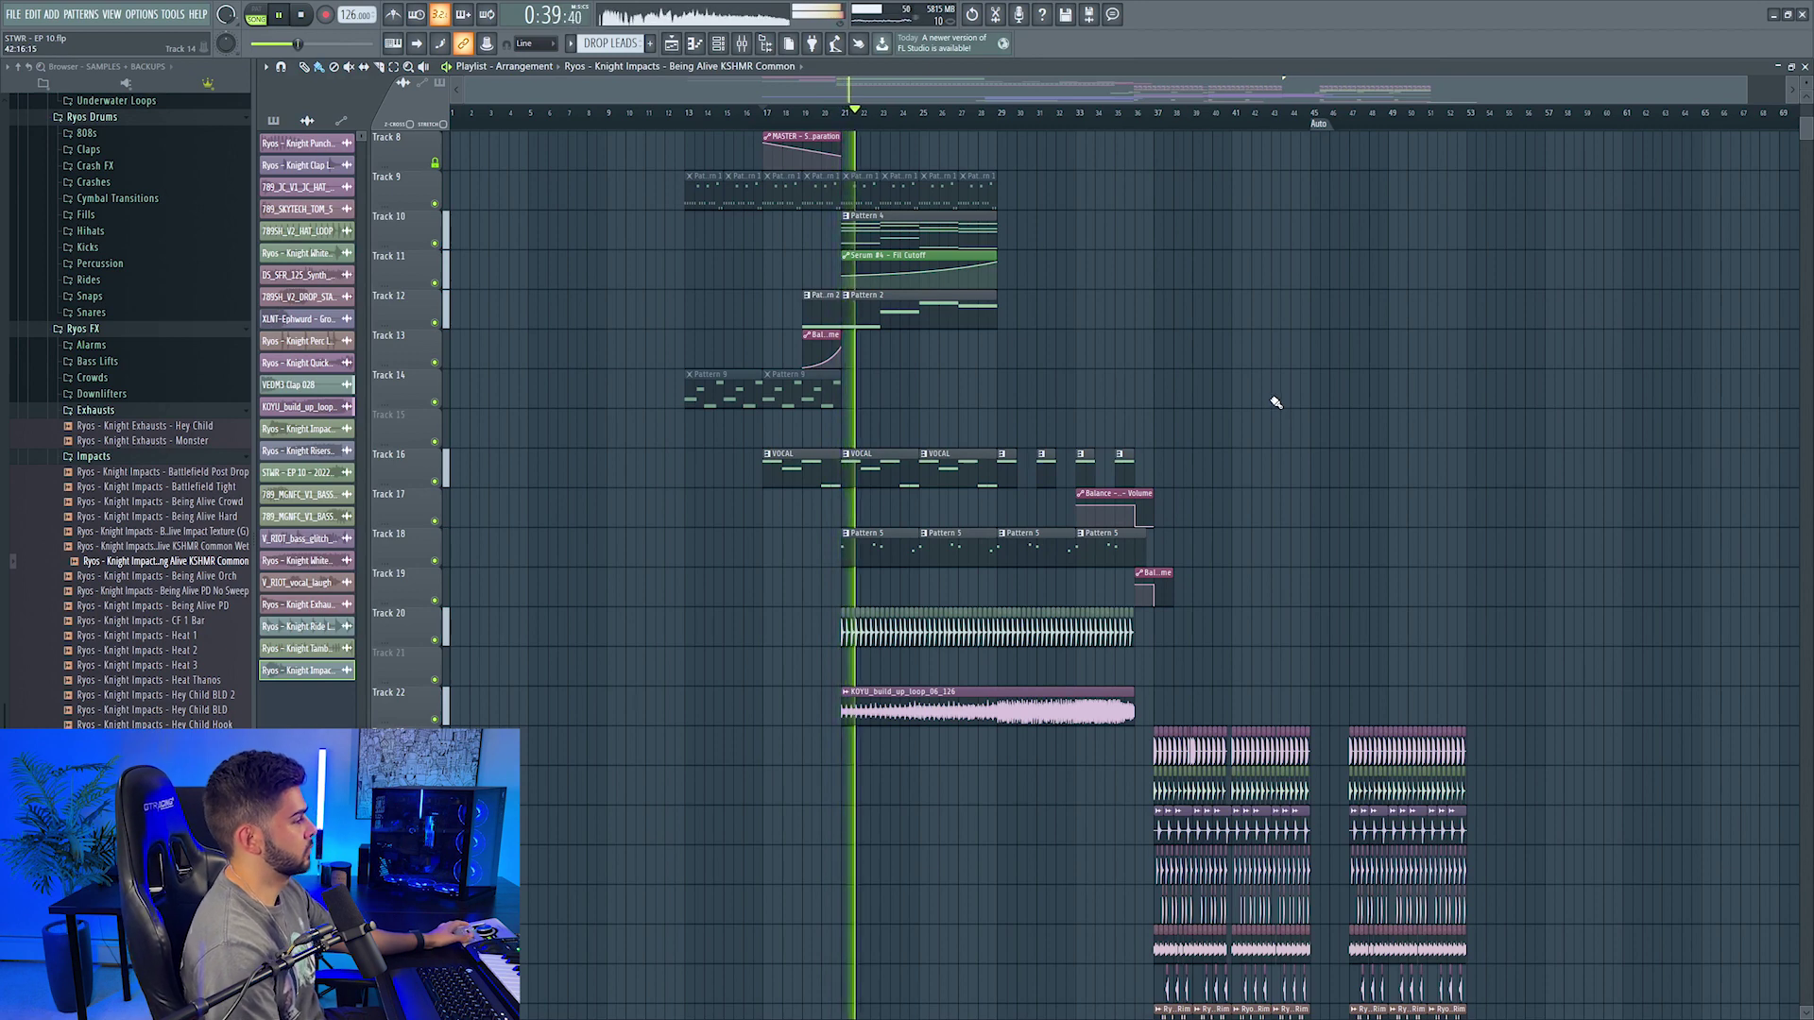
pyautogui.scroll(-1, 1269, 402)
pyautogui.scroll(1, 1264, 404)
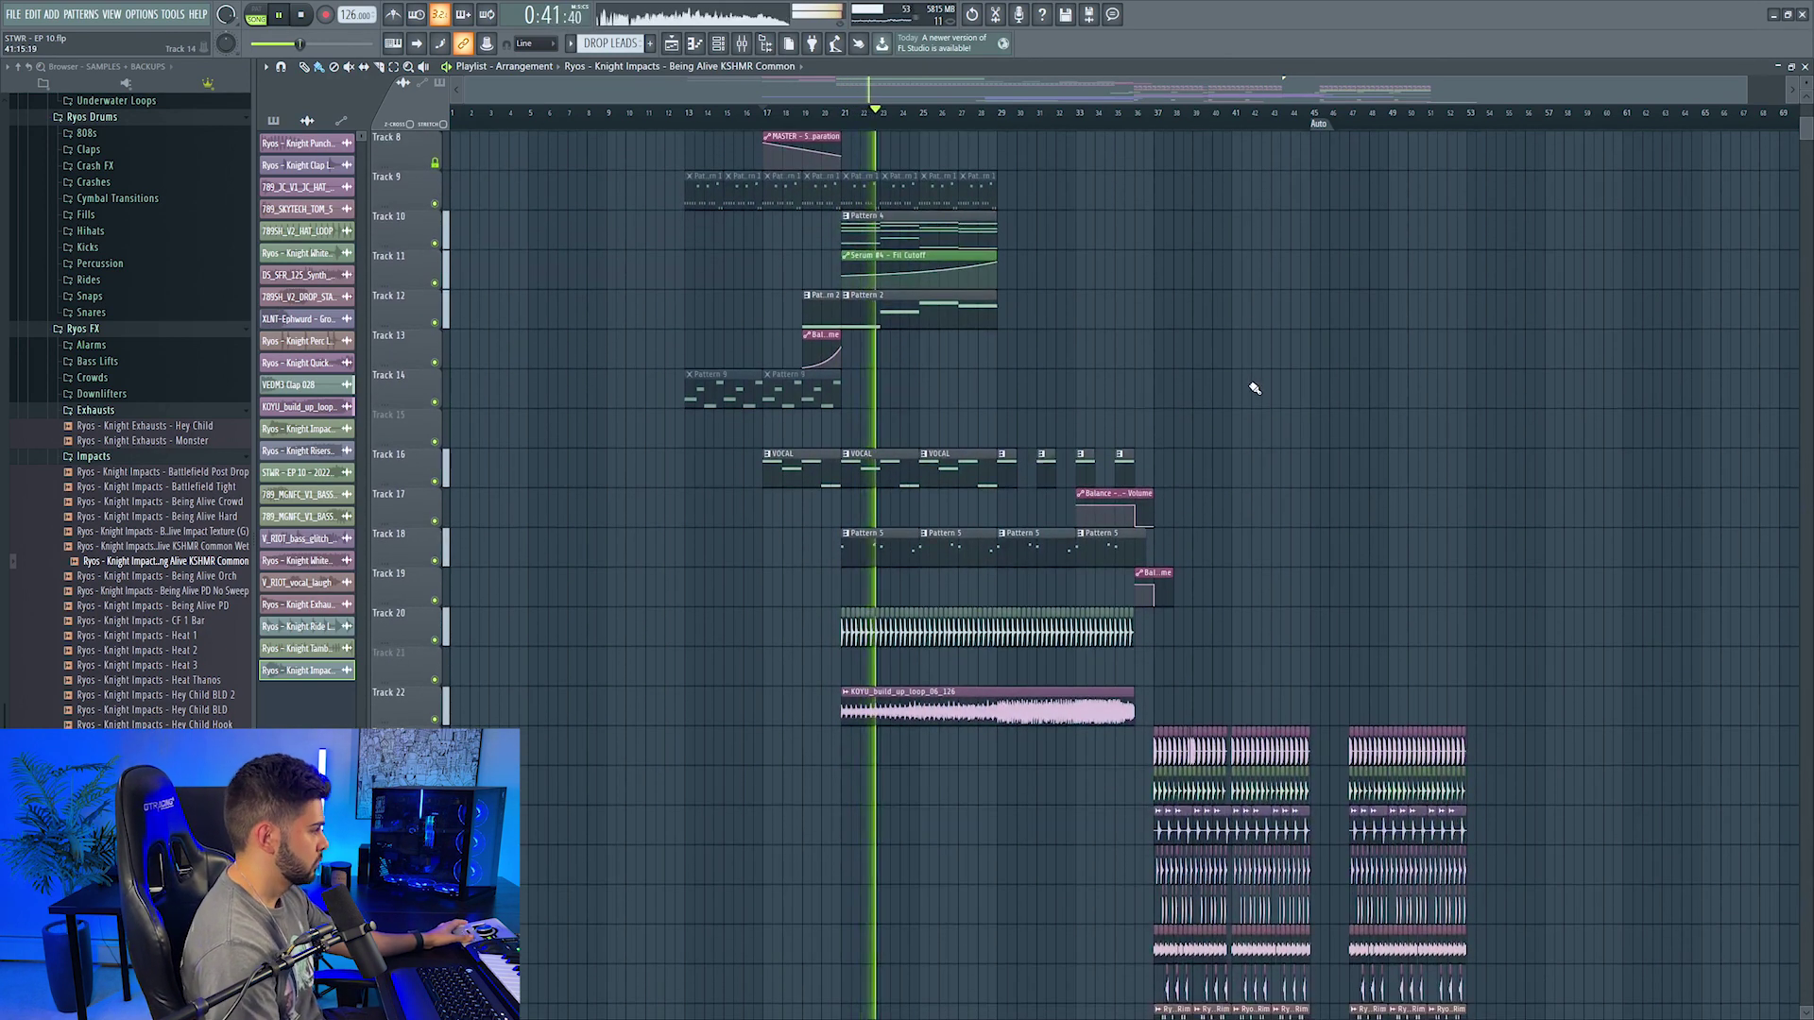
pyautogui.scroll(-1, 1254, 389)
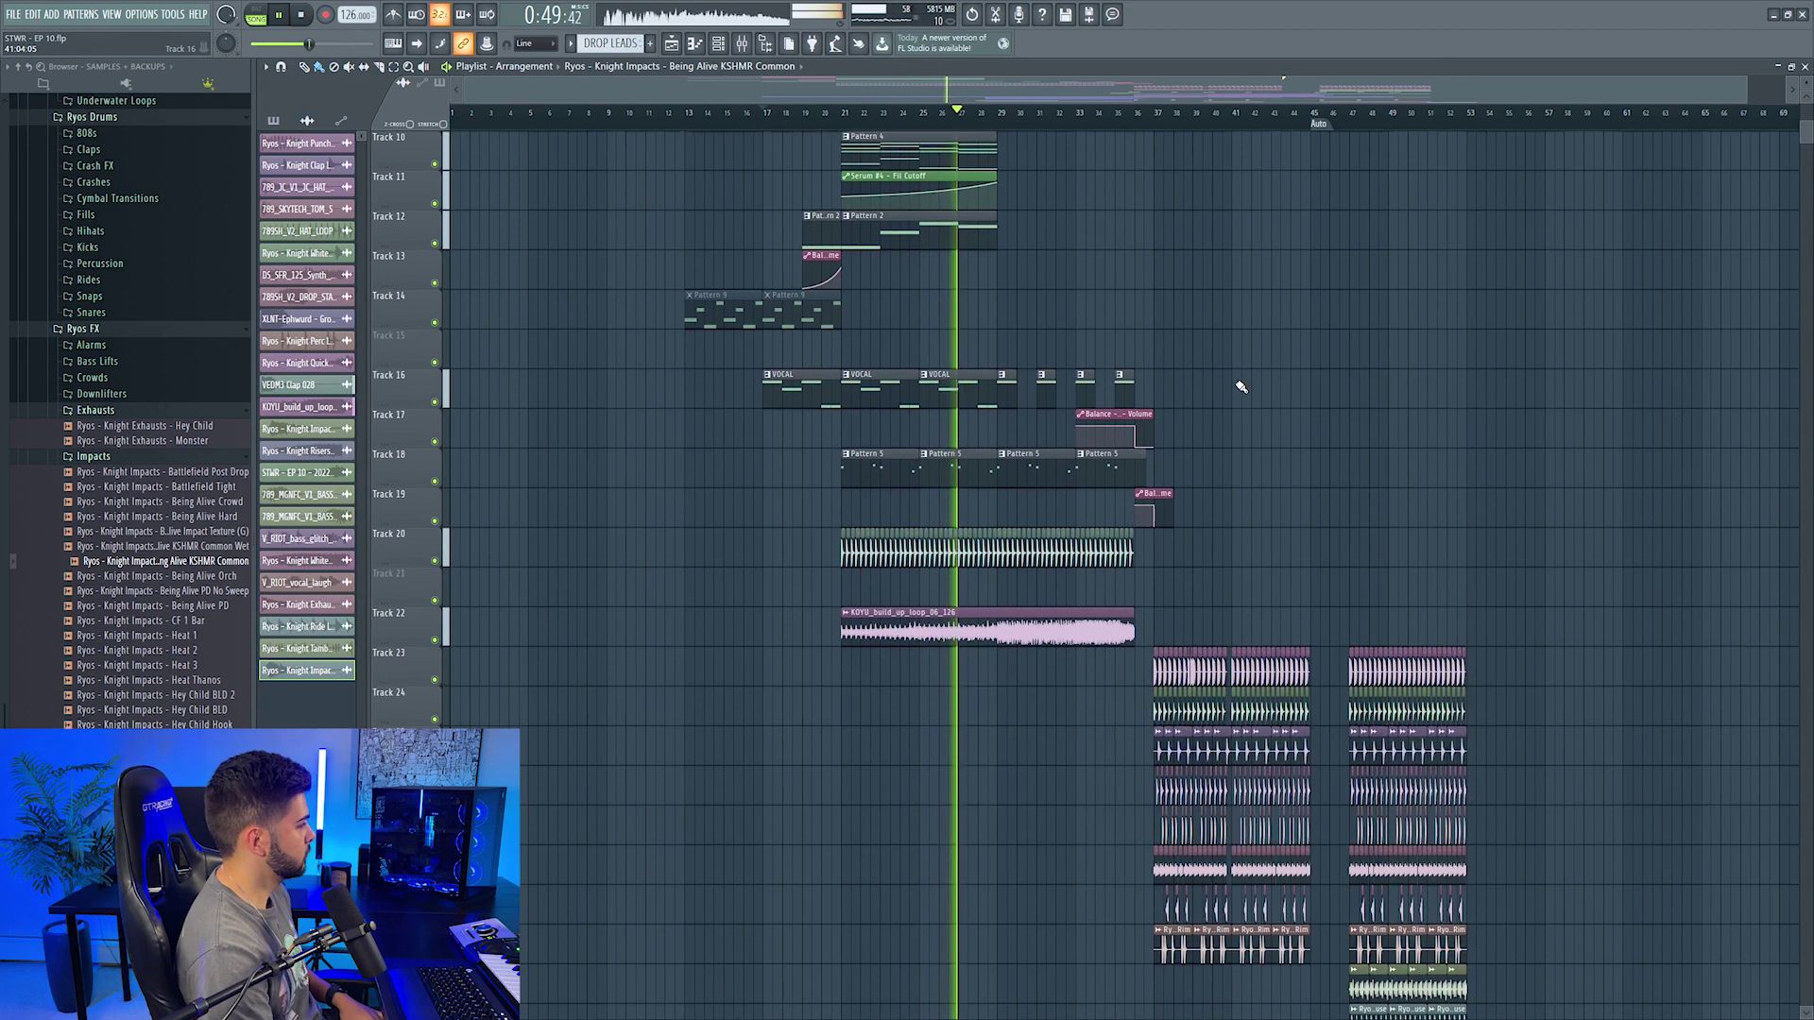
pyautogui.scroll(-1, 1241, 386)
pyautogui.scroll(-3, 1235, 388)
pyautogui.scroll(6, 1233, 389)
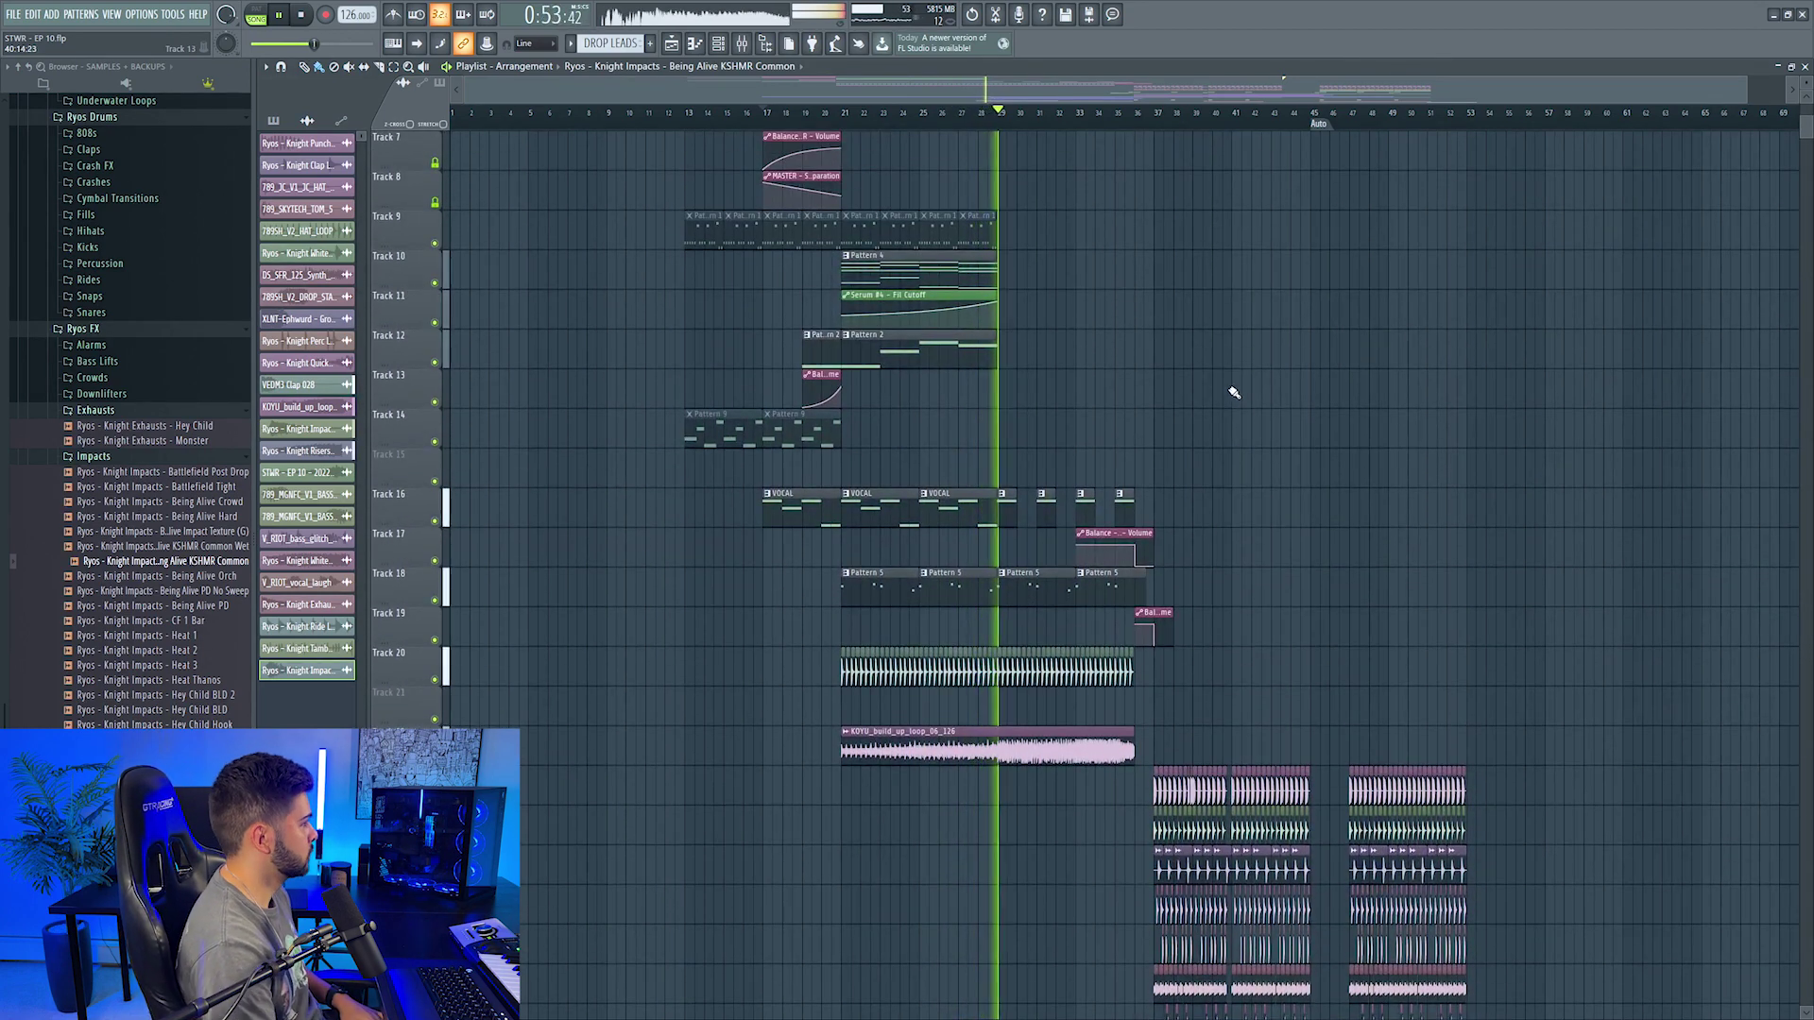
pyautogui.scroll(-10, 1236, 402)
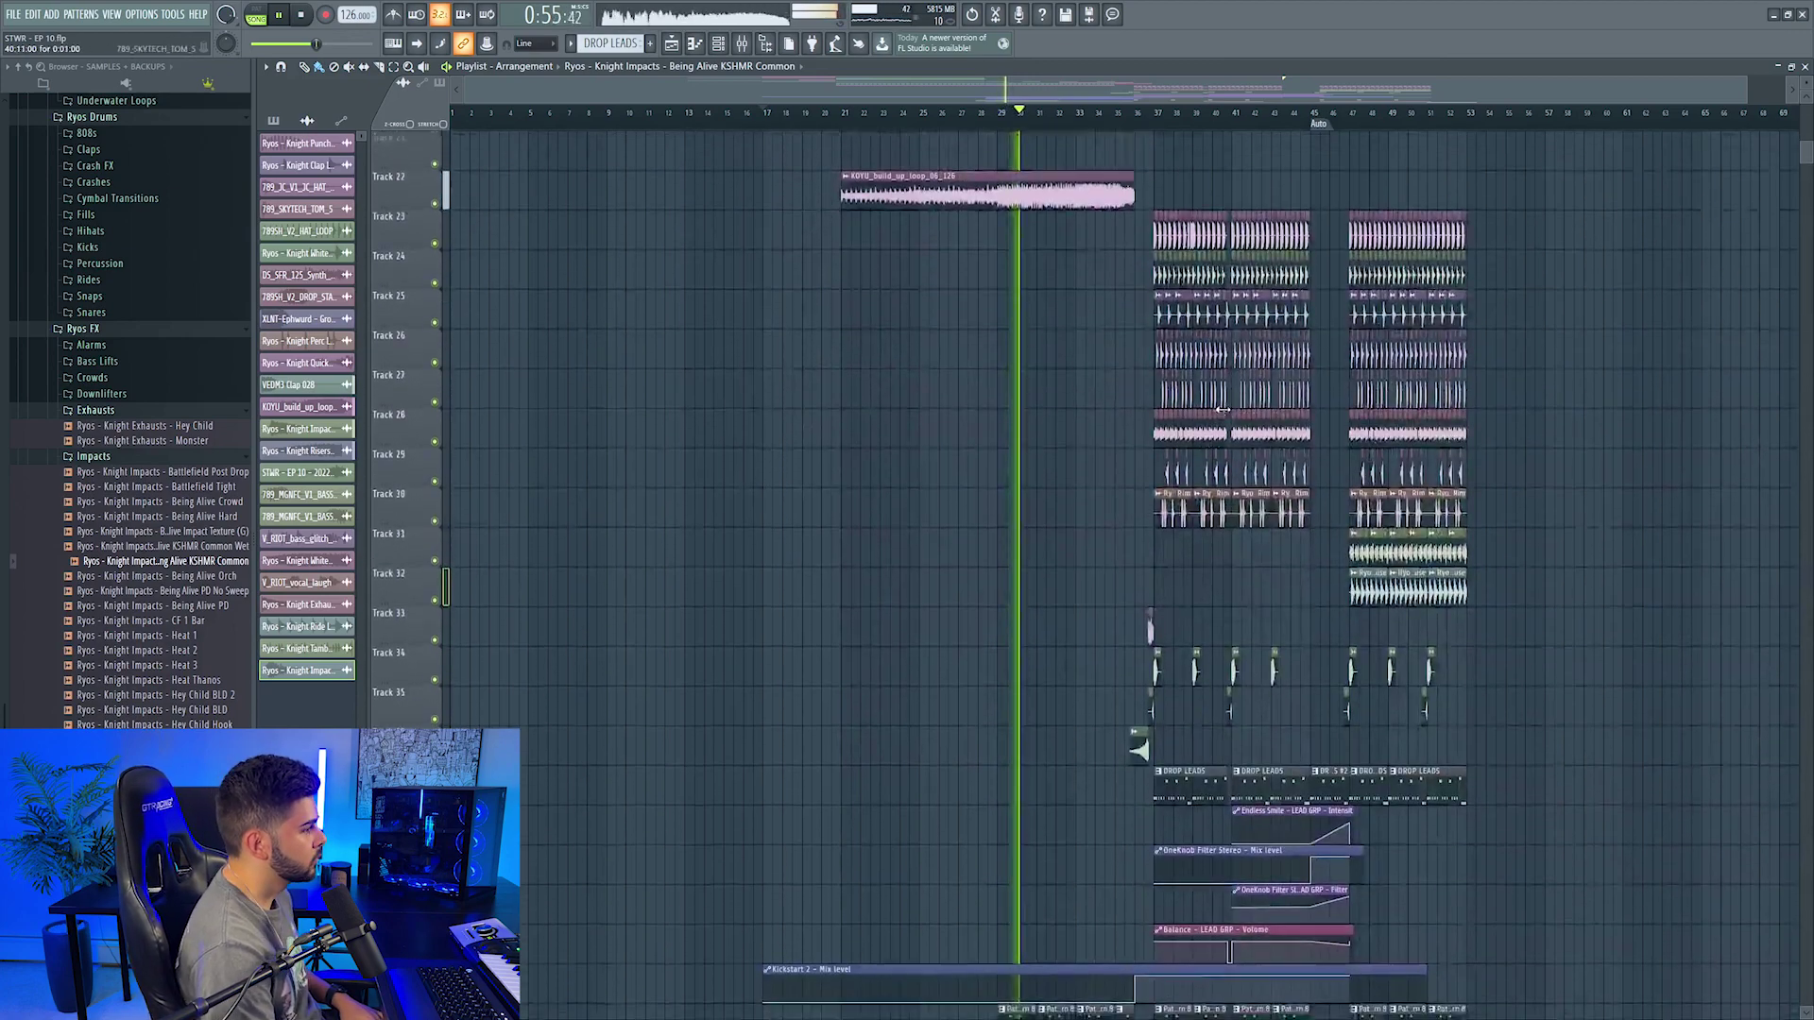
pyautogui.scroll(-2, 1233, 414)
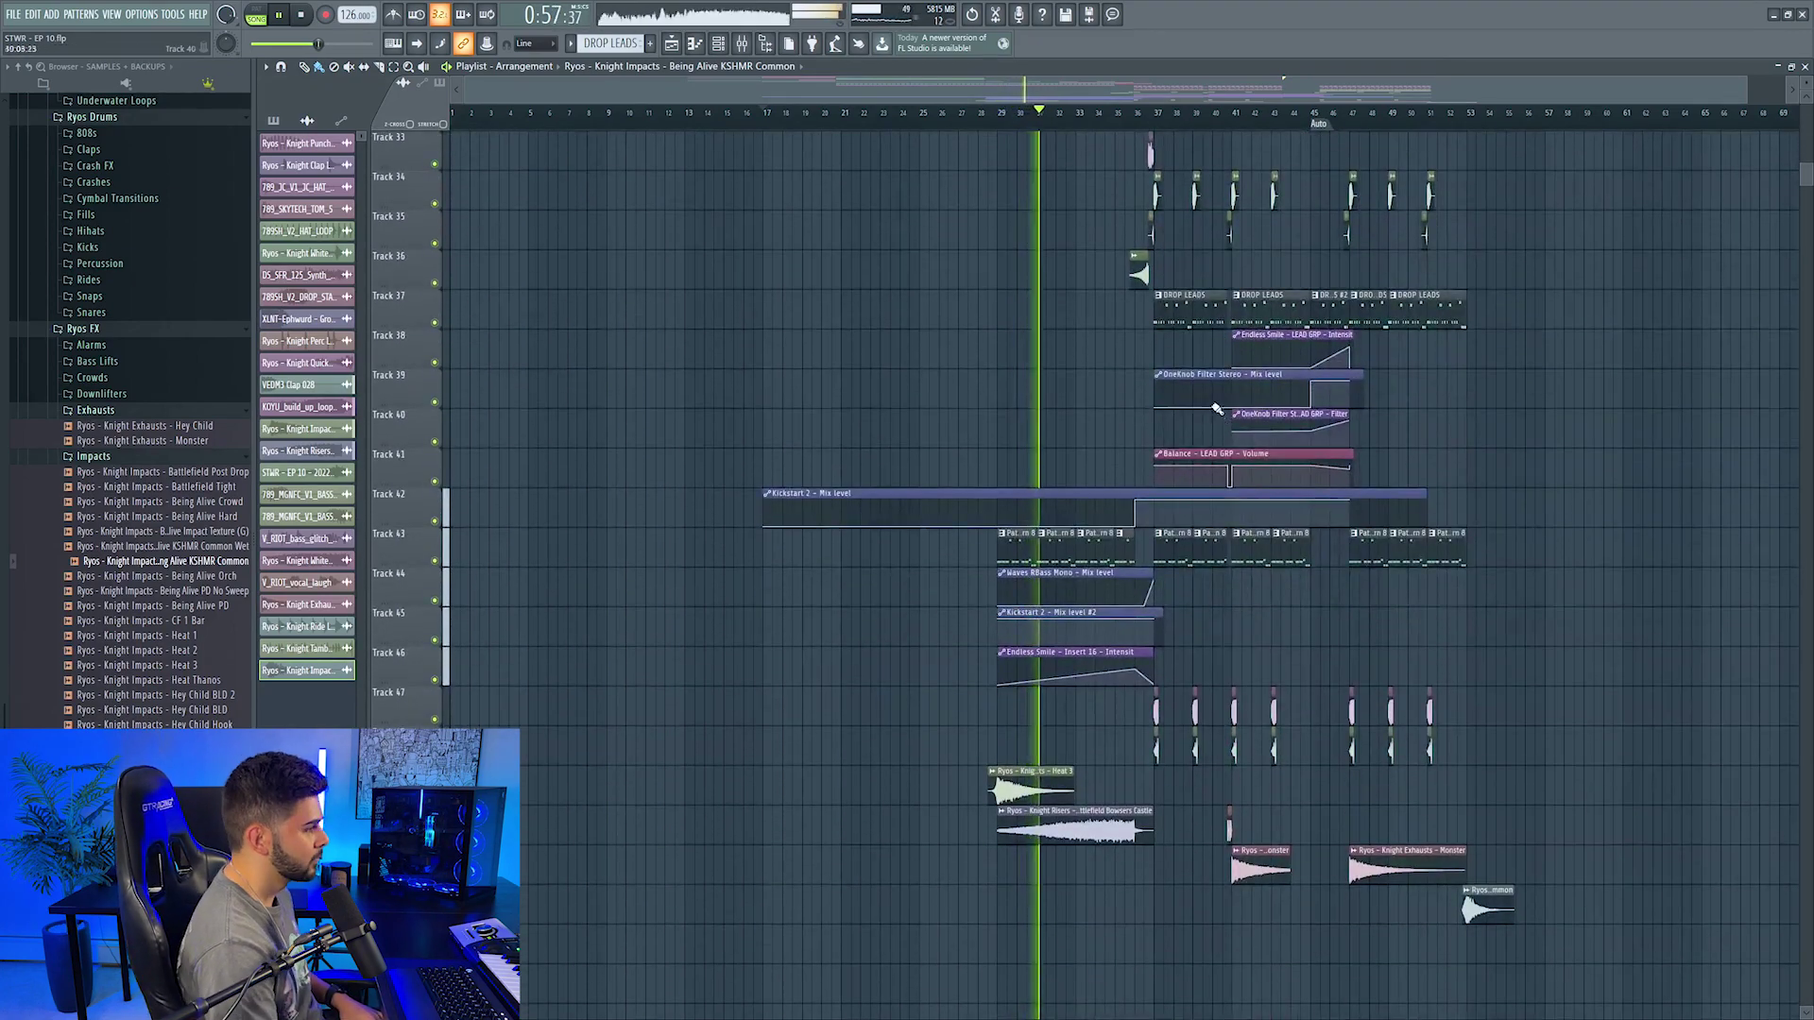
pyautogui.scroll(1, 1181, 408)
pyautogui.scroll(6, 1181, 408)
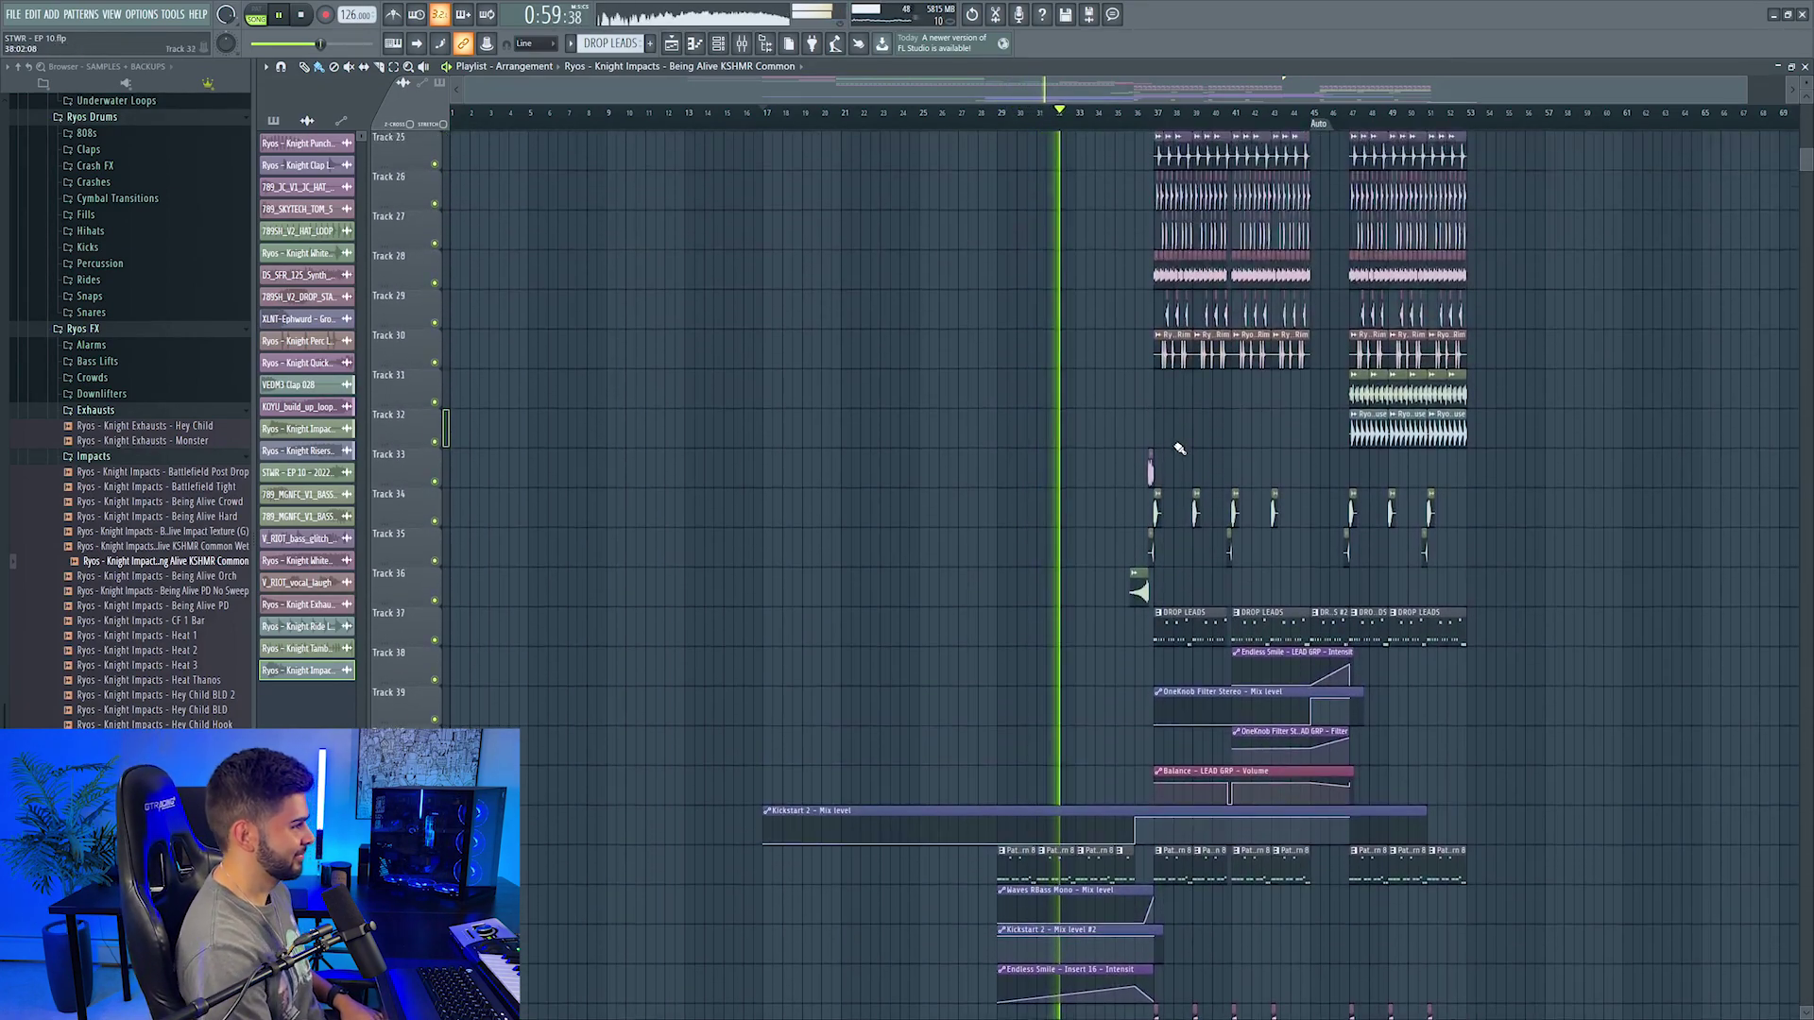
pyautogui.scroll(3, 1165, 459)
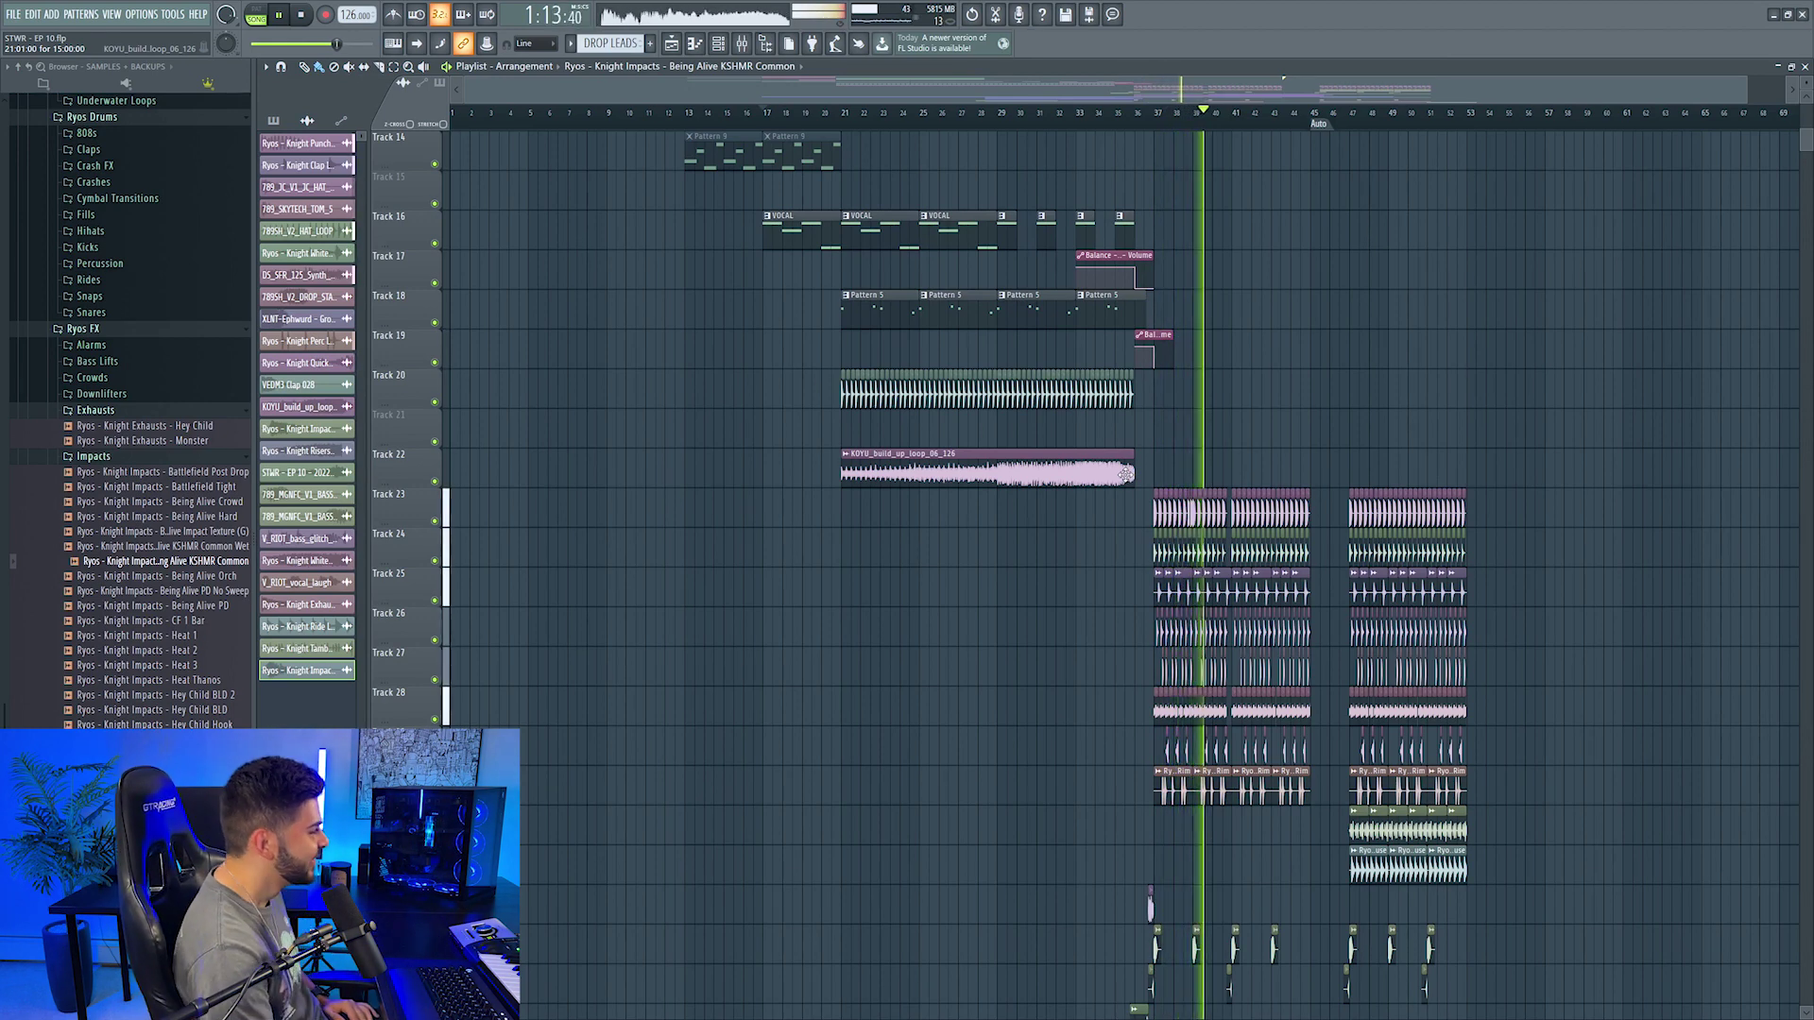
pyautogui.scroll(-3, 1148, 470)
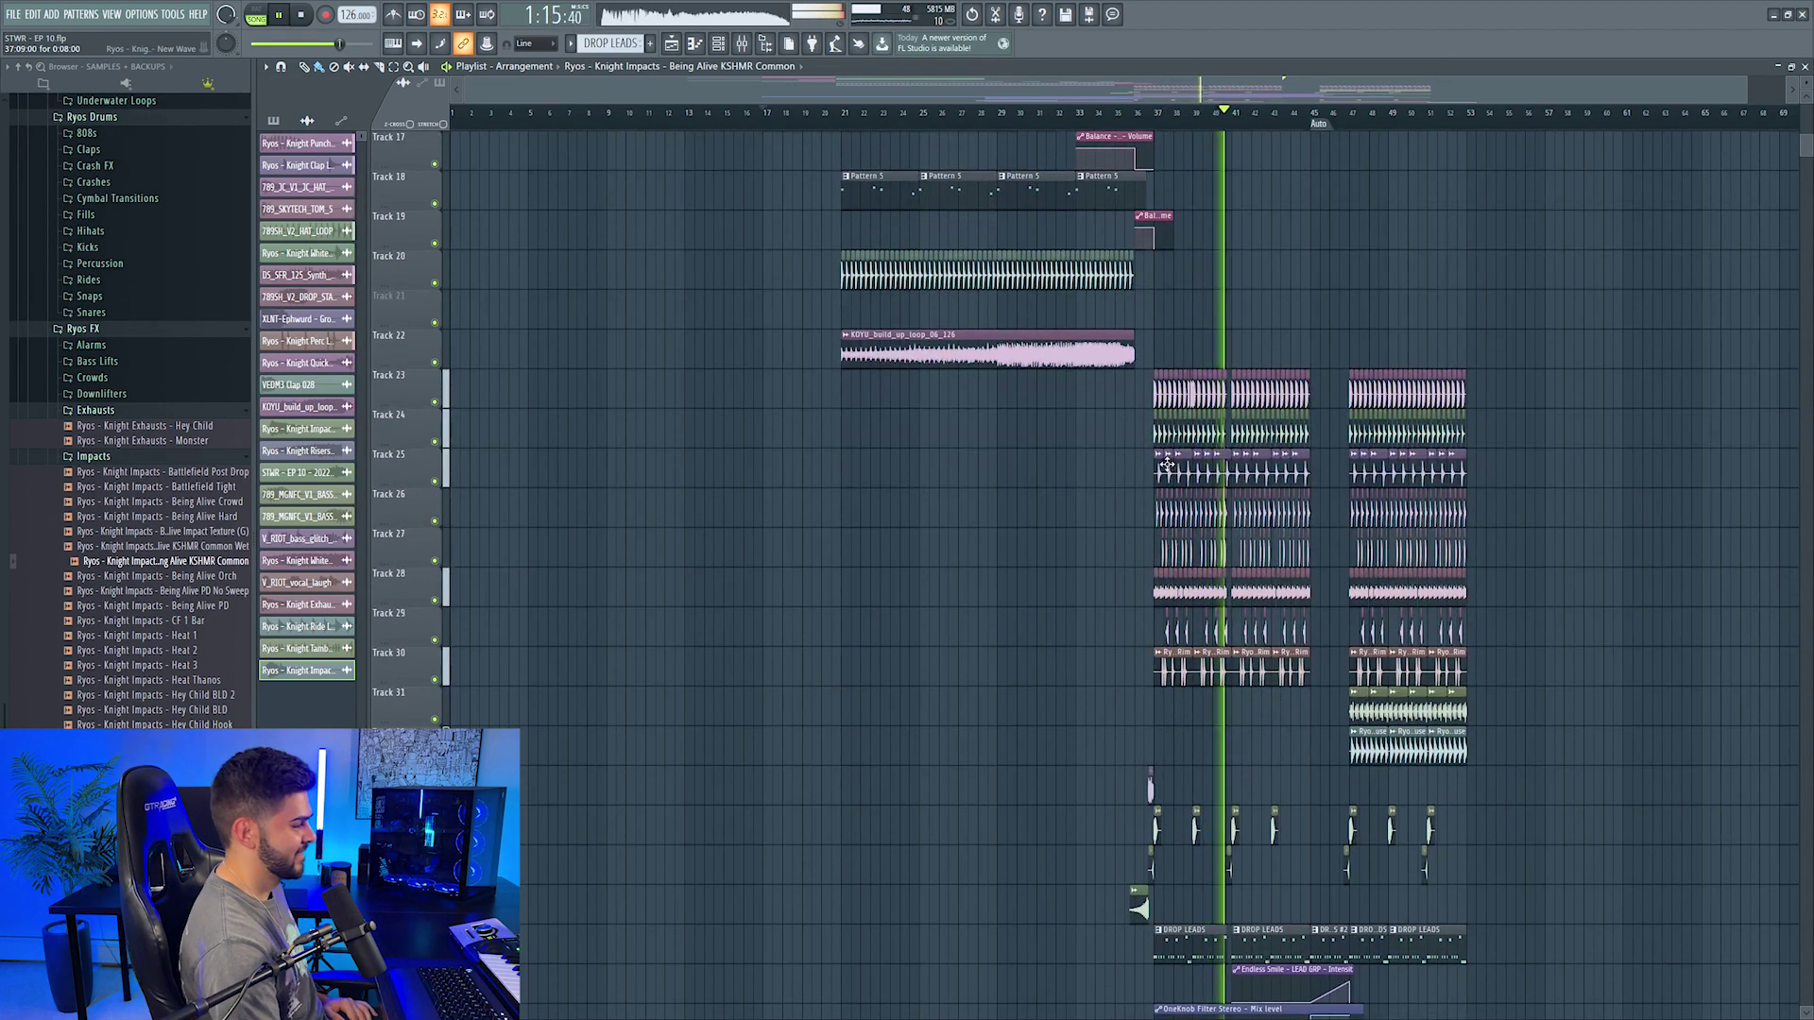
pyautogui.scroll(-1, 1165, 458)
pyautogui.scroll(-12, 1172, 449)
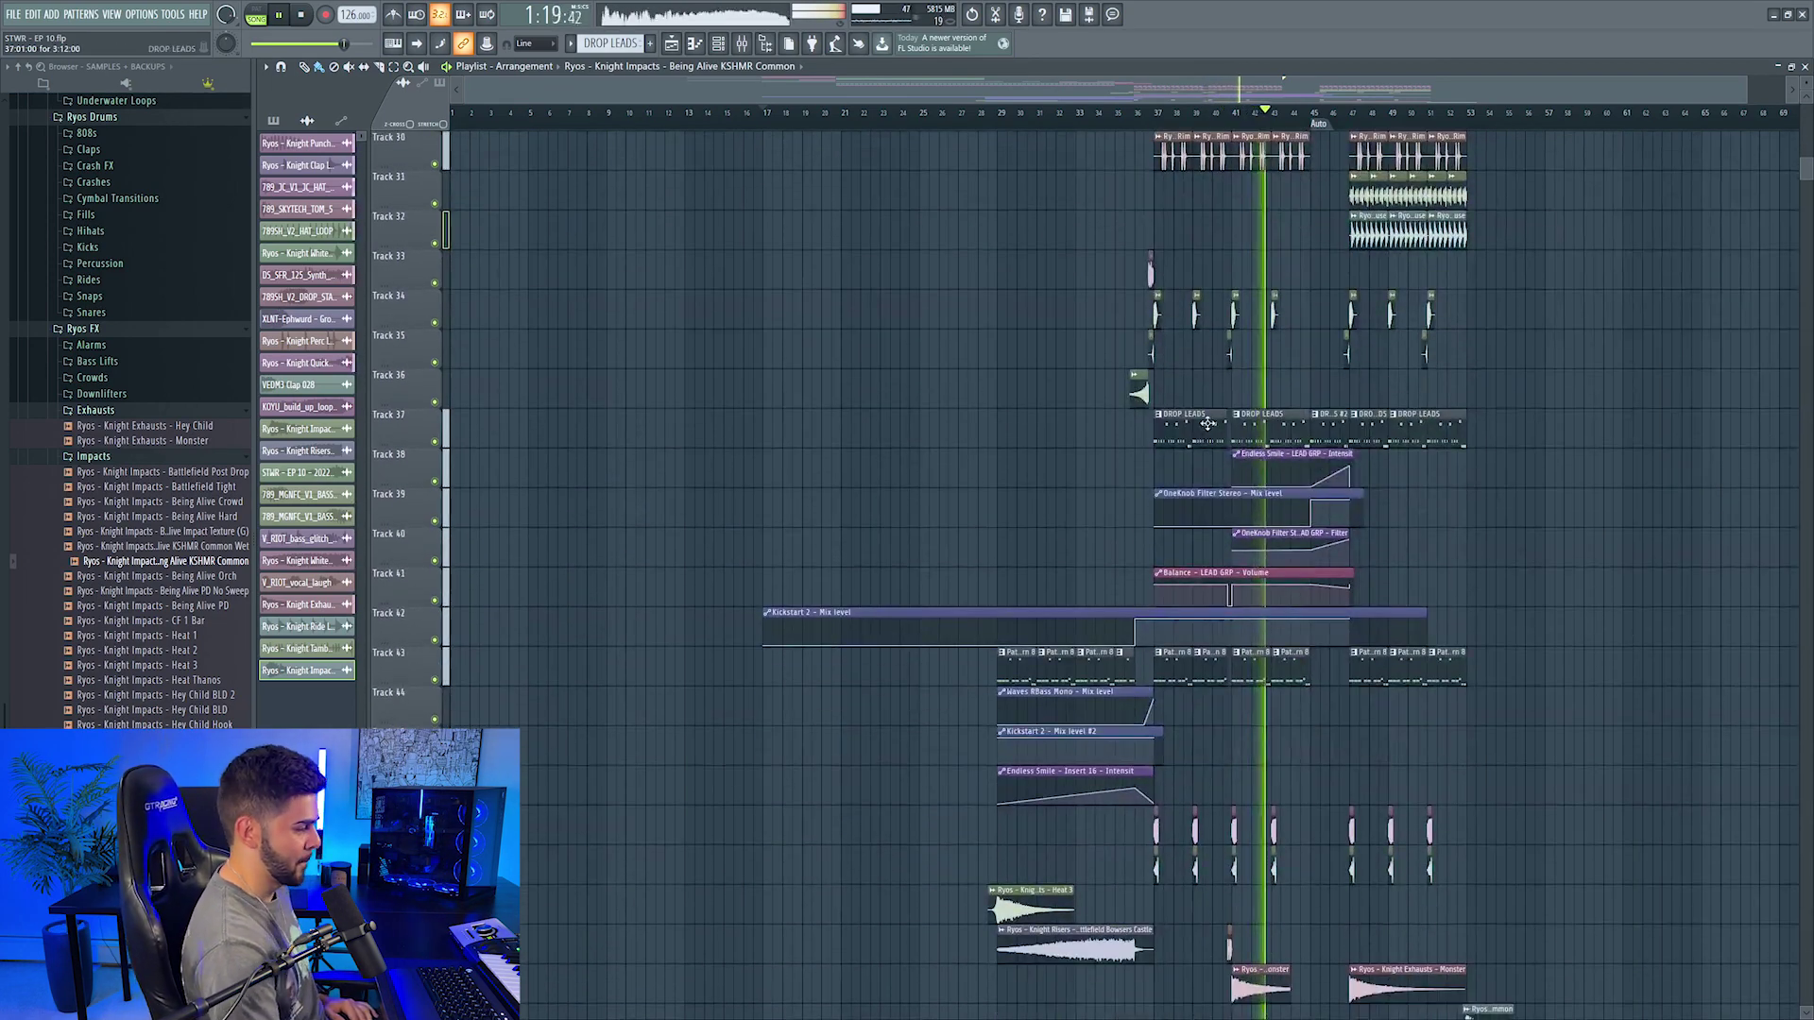
pyautogui.scroll(10, 1209, 433)
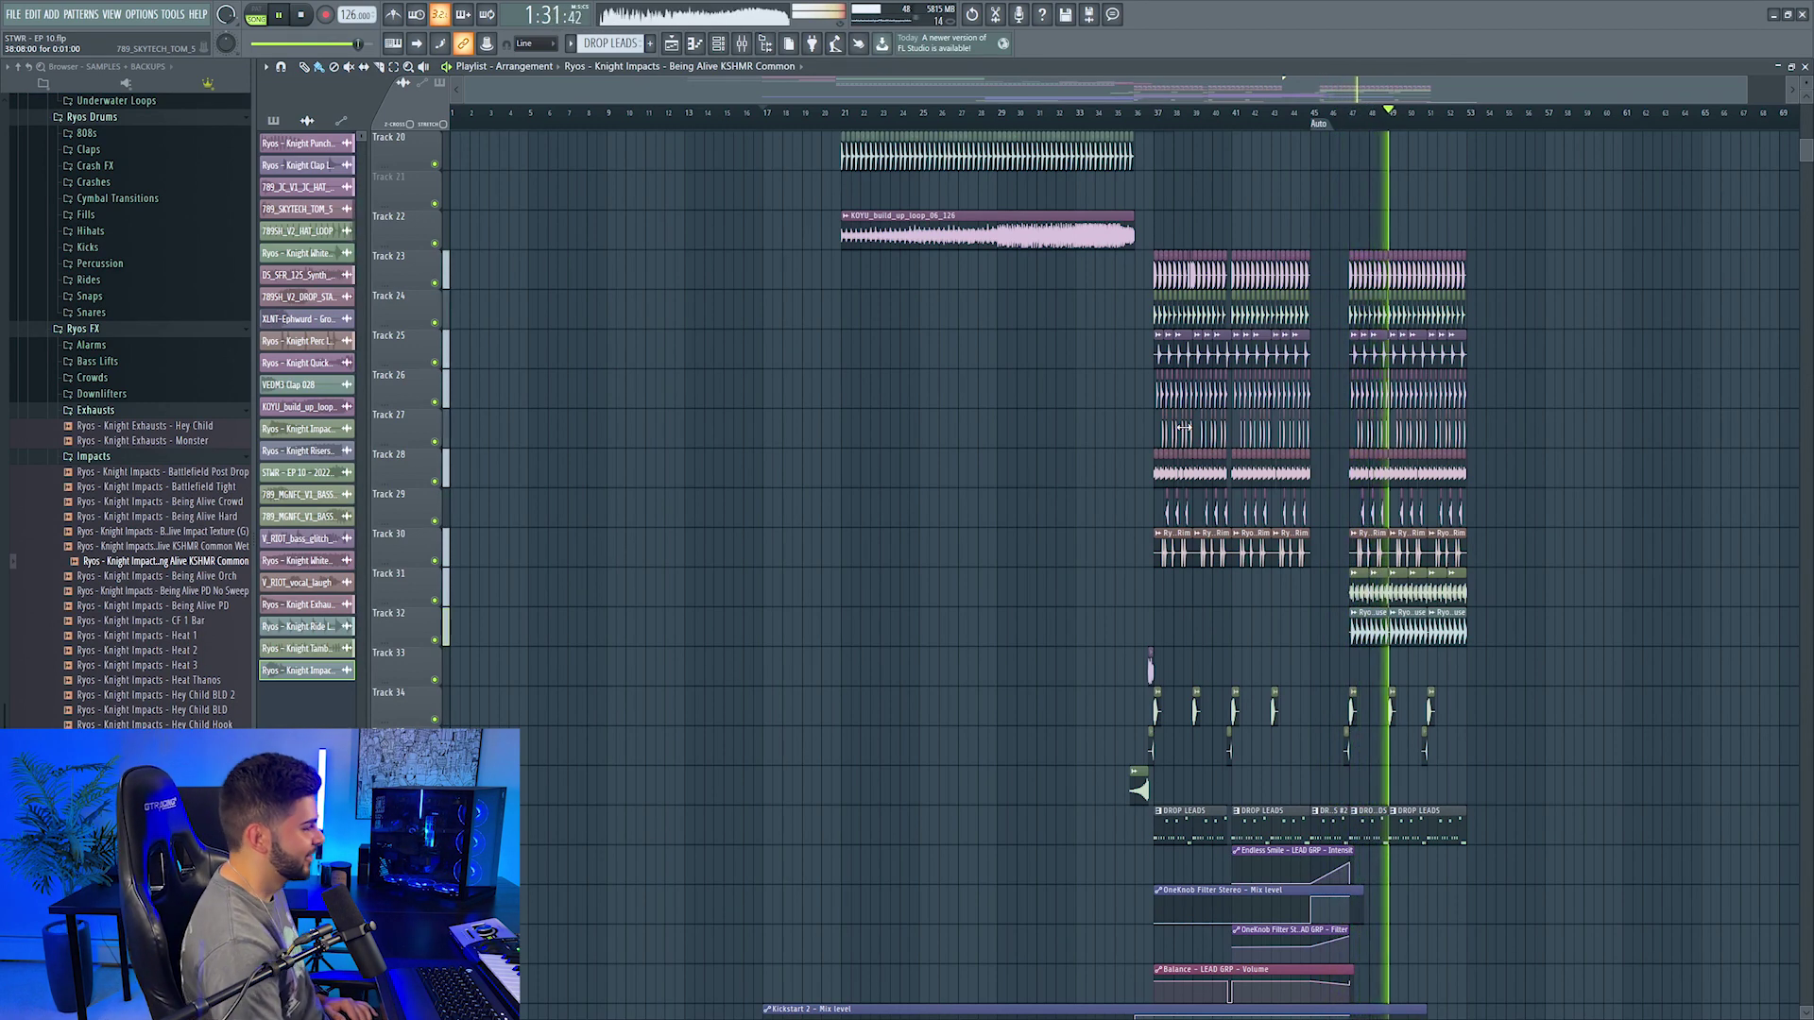
pyautogui.scroll(-10, 1184, 428)
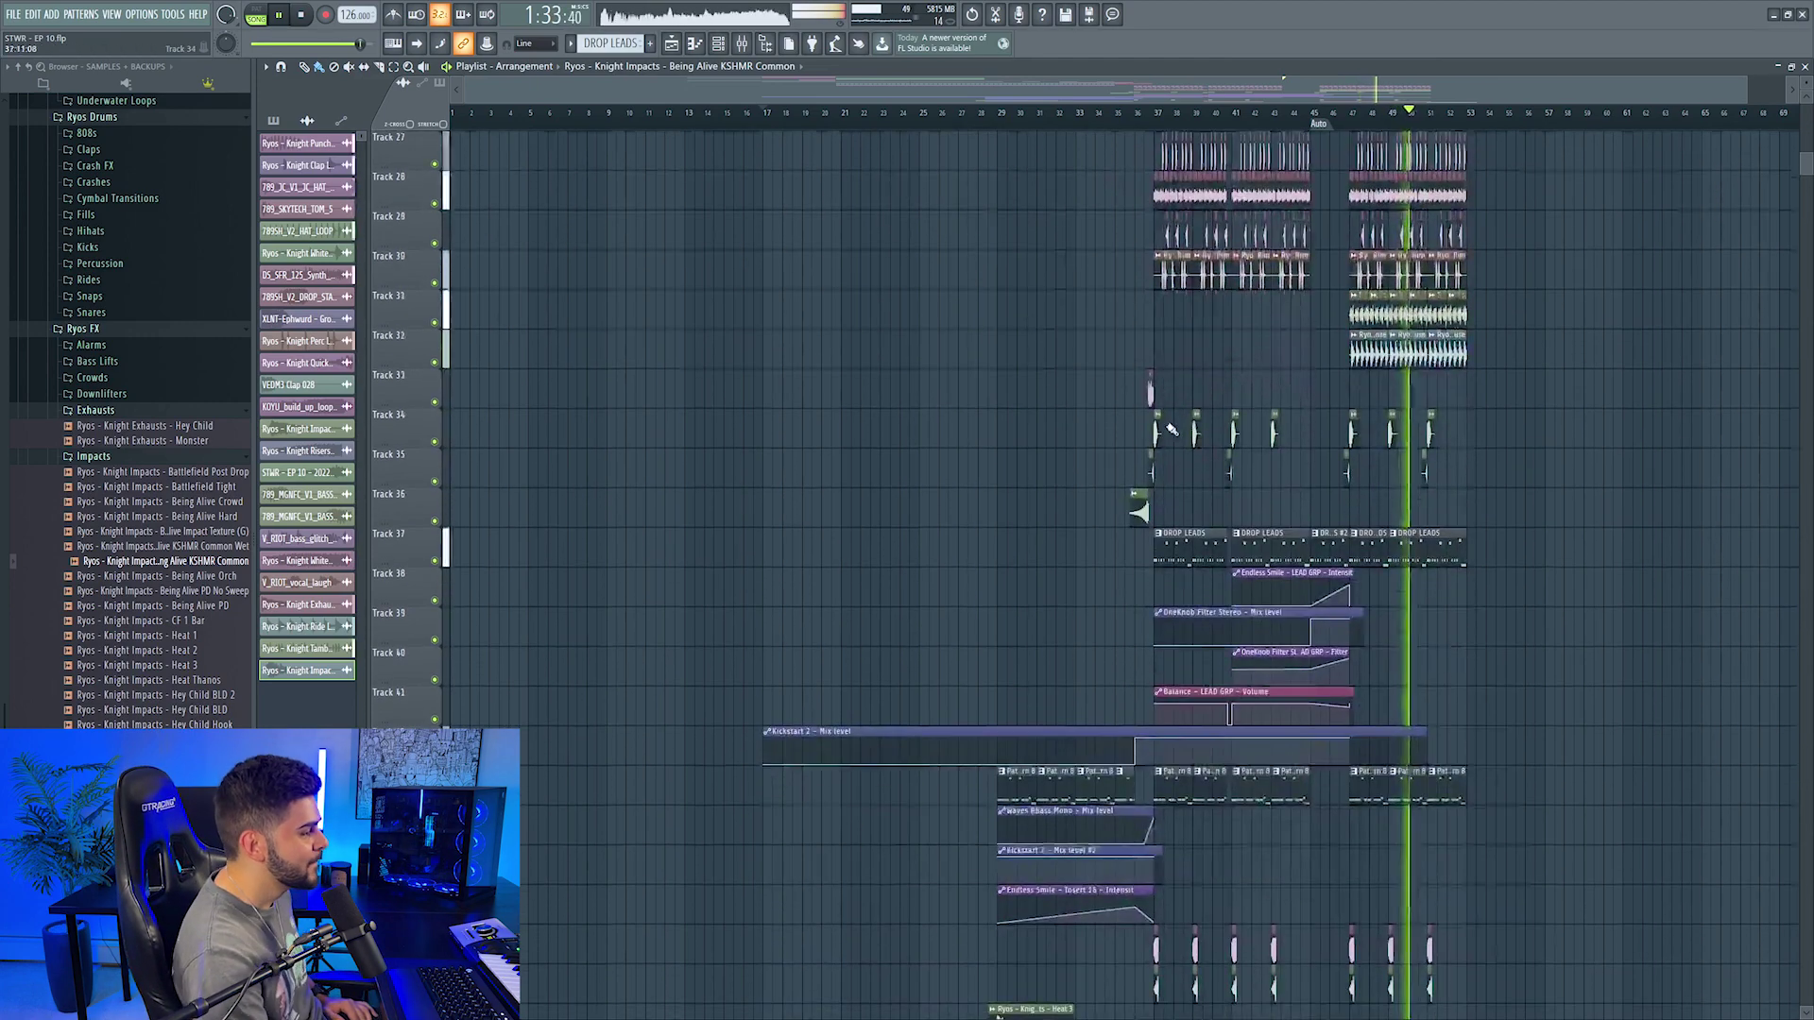
pyautogui.scroll(-2, 1171, 417)
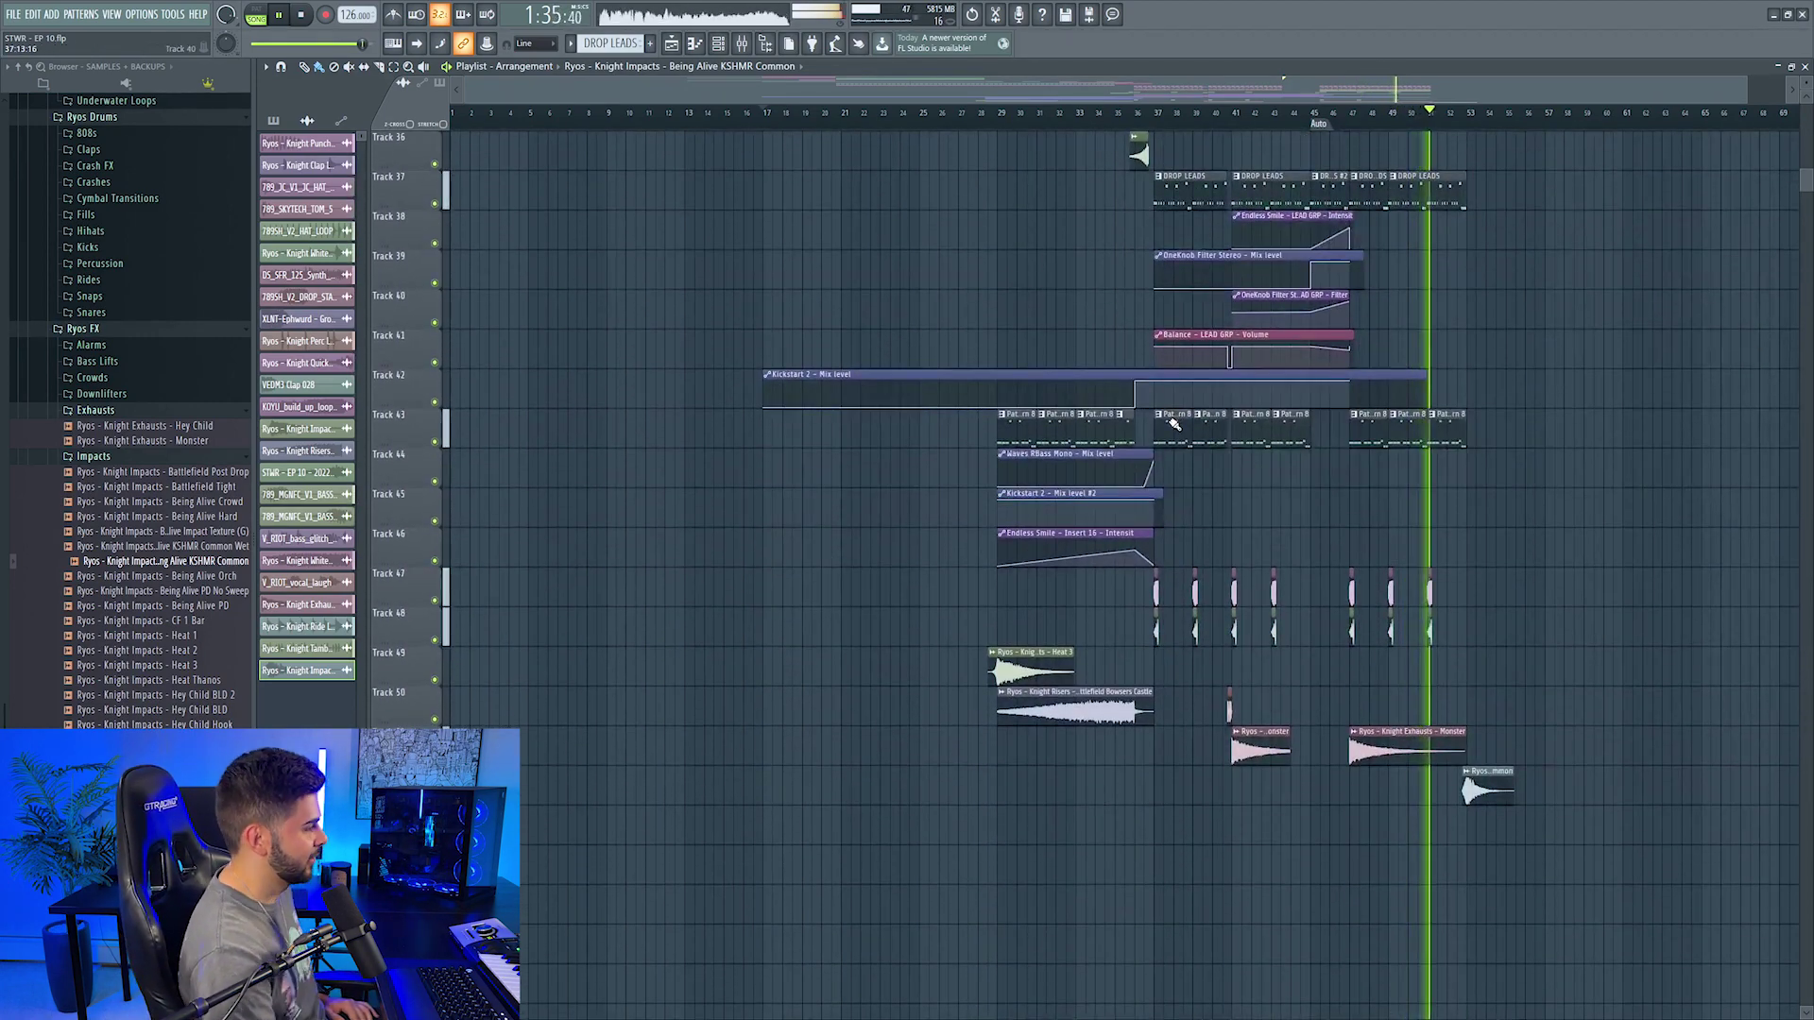
pyautogui.scroll(3, 1155, 428)
pyautogui.scroll(9, 1154, 428)
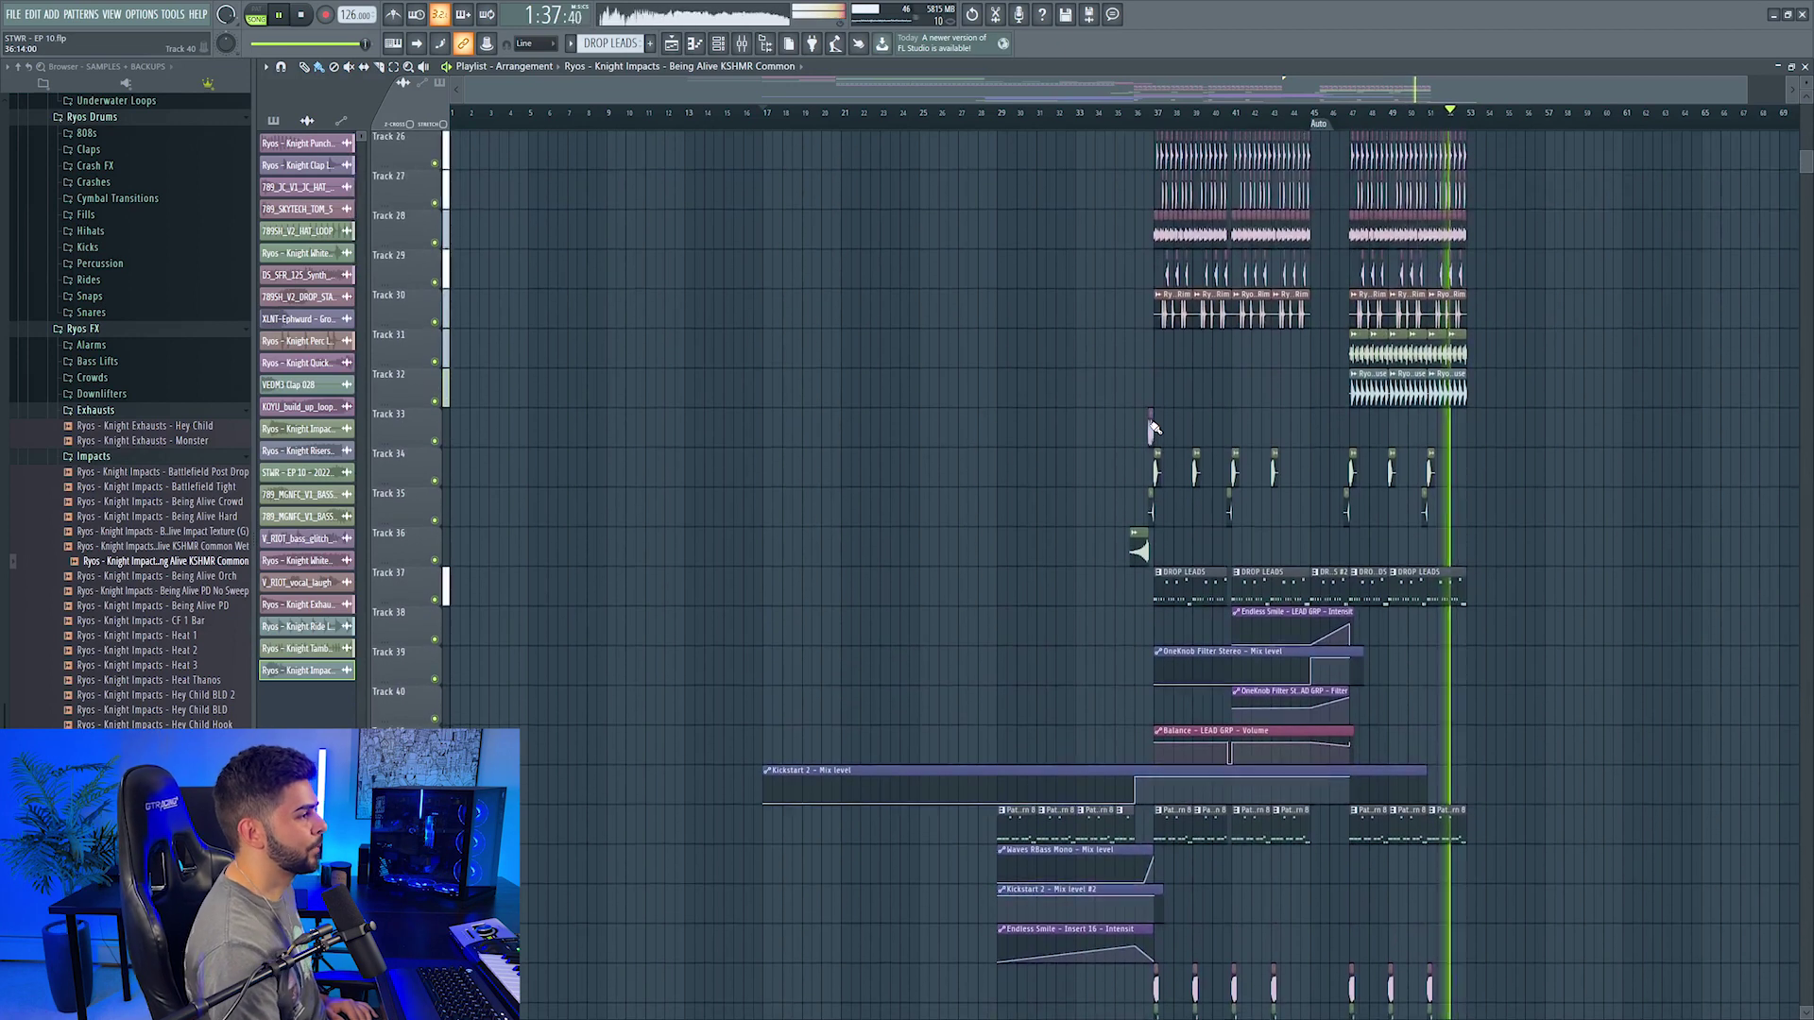